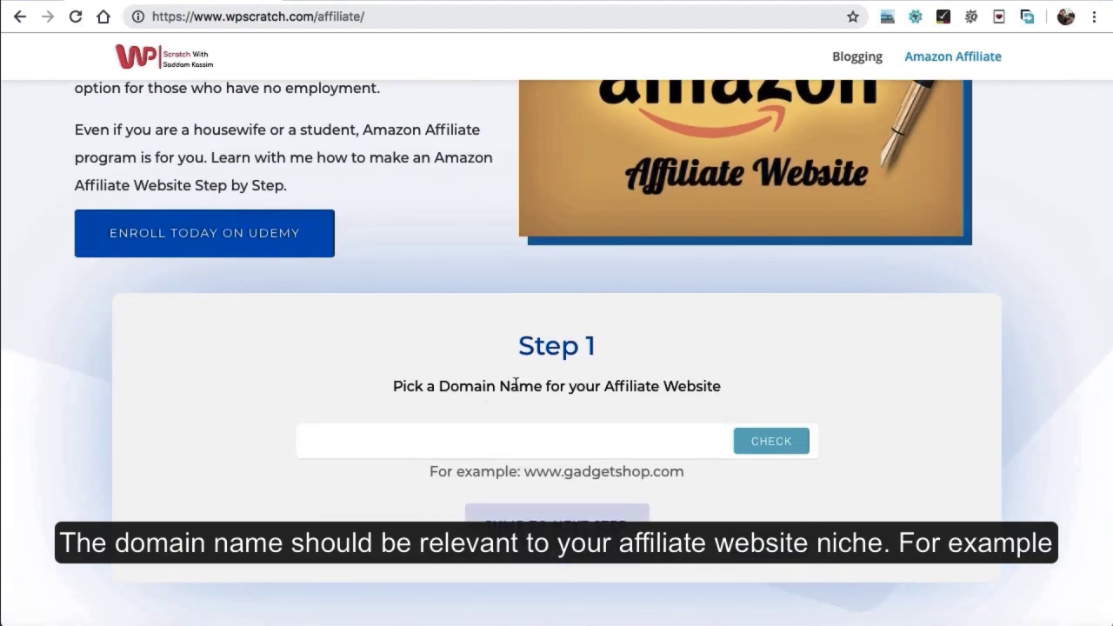
Check gadgetshoppee.com on the WPScratch page and highlight the congratulations availability message.
{"action": "scroll", "coordinate": [517, 387], "scroll_direction": "up", "scroll_amount": 2}
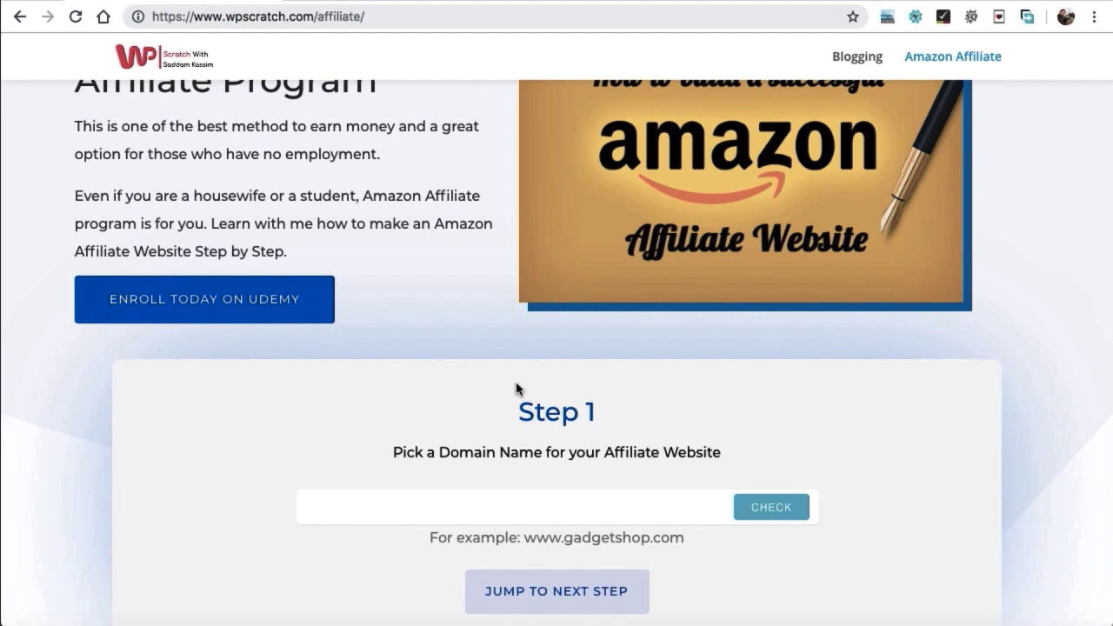
{"action": "scroll", "coordinate": [518, 387], "scroll_direction": "down", "scroll_amount": 3}
{"action": "left_click", "coordinate": [487, 397]}
{"action": "type", "text": "gadg"}
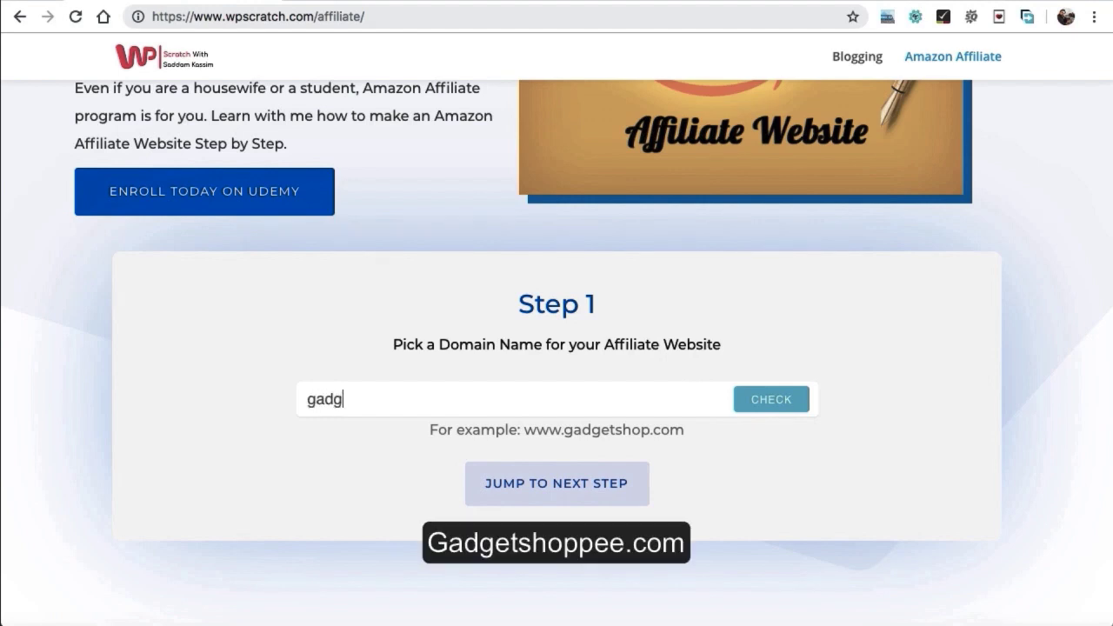
{"action": "type", "text": "etshoppee"}
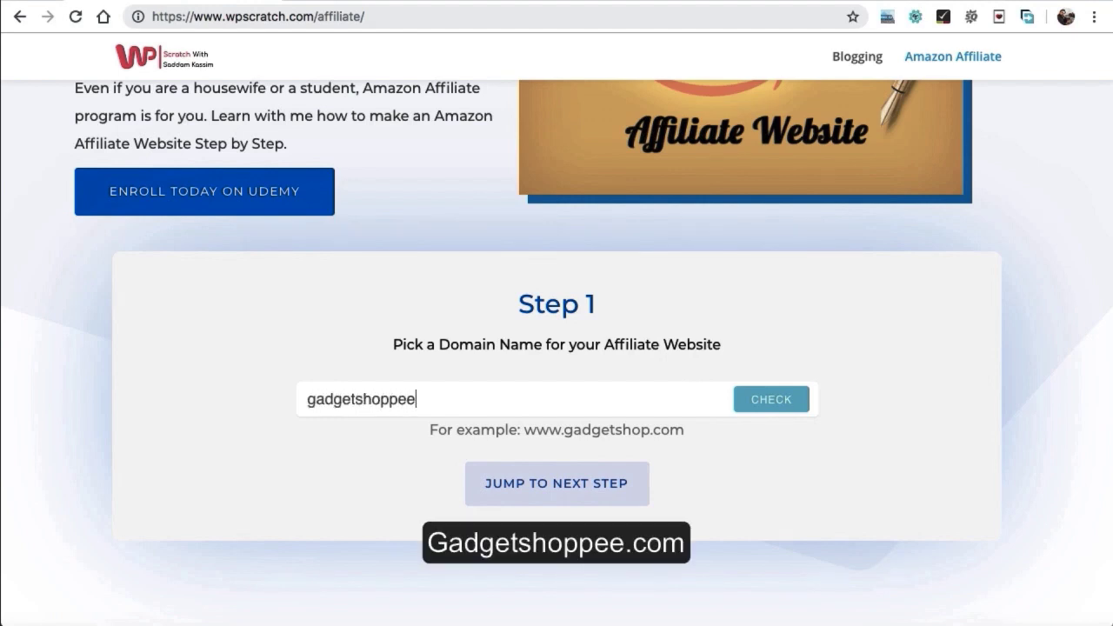
{"action": "type", "text": ".com"}
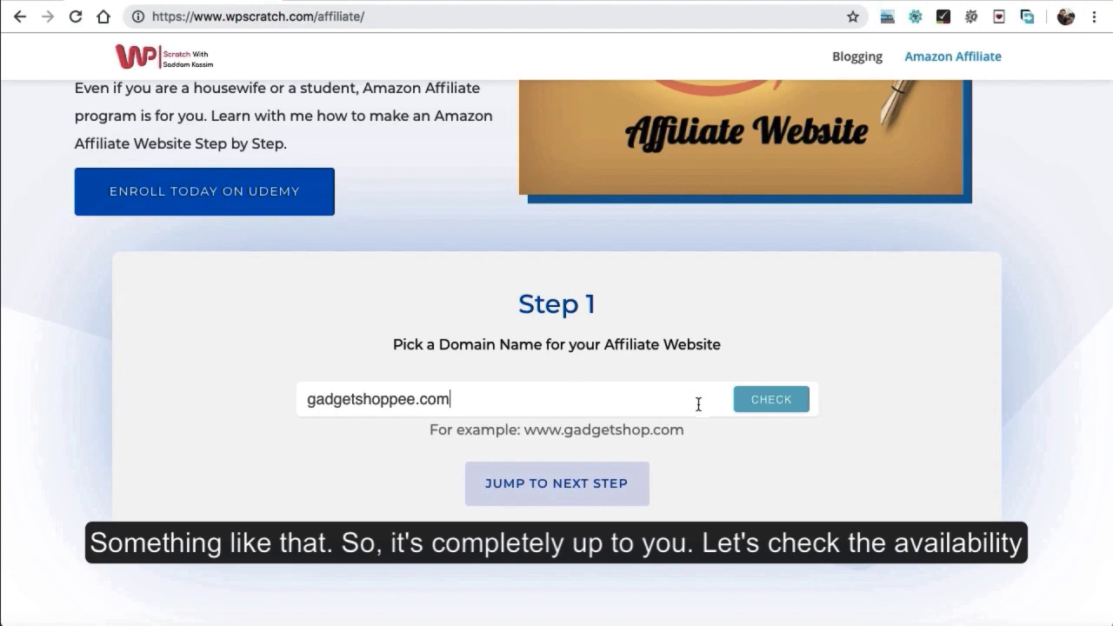
{"action": "left_click", "coordinate": [777, 403]}
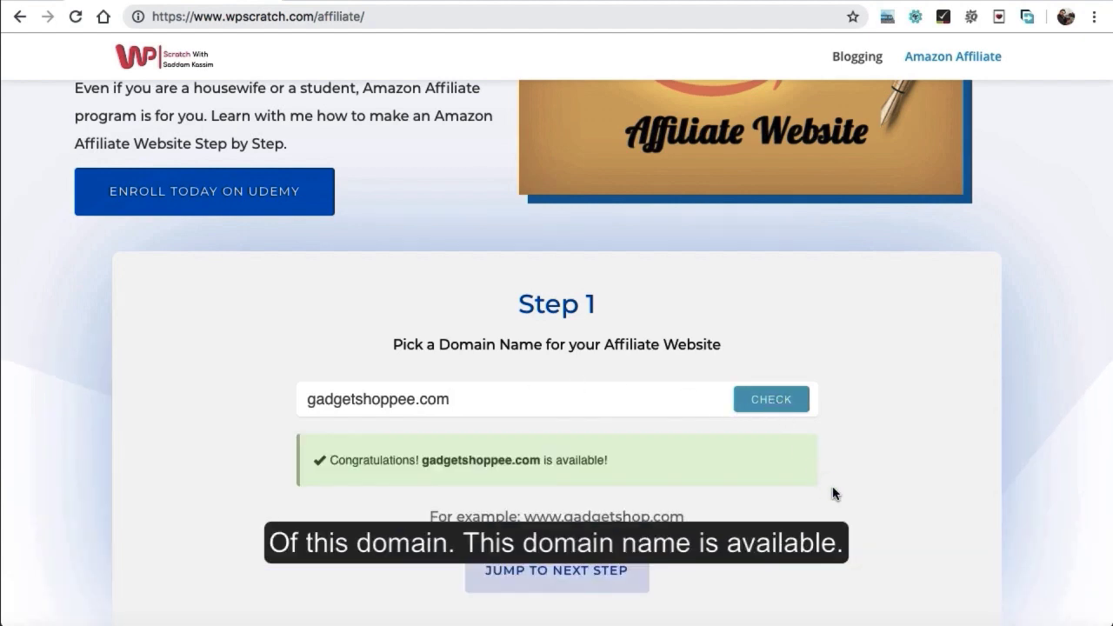
{"action": "left_click_drag", "start_coordinate": [422, 460], "coordinate": [609, 463]}
{"action": "left_click", "coordinate": [609, 464]}
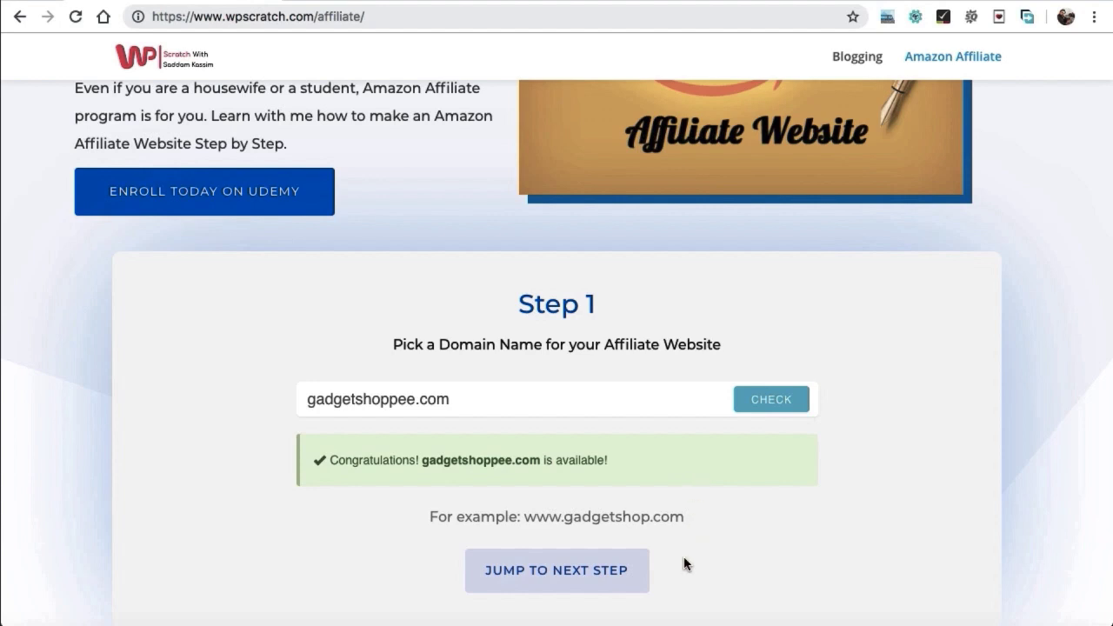
Advance the guide to Step 2 and follow the Buy Domain and Web Hosting link to SiteGround.
{"action": "left_click", "coordinate": [564, 572]}
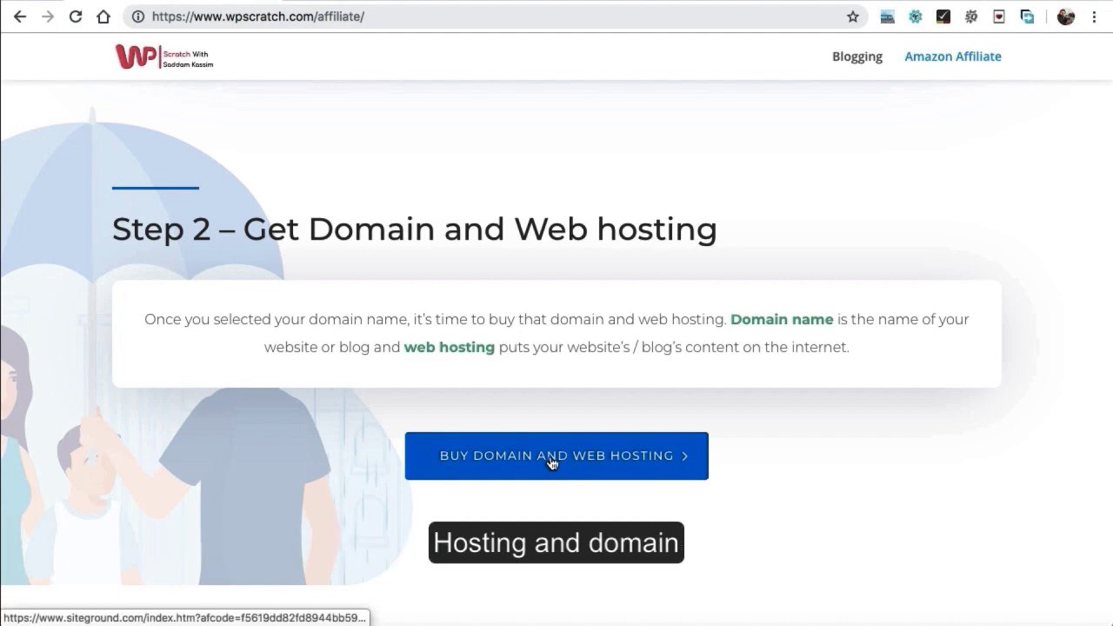
{"action": "left_click", "coordinate": [551, 463]}
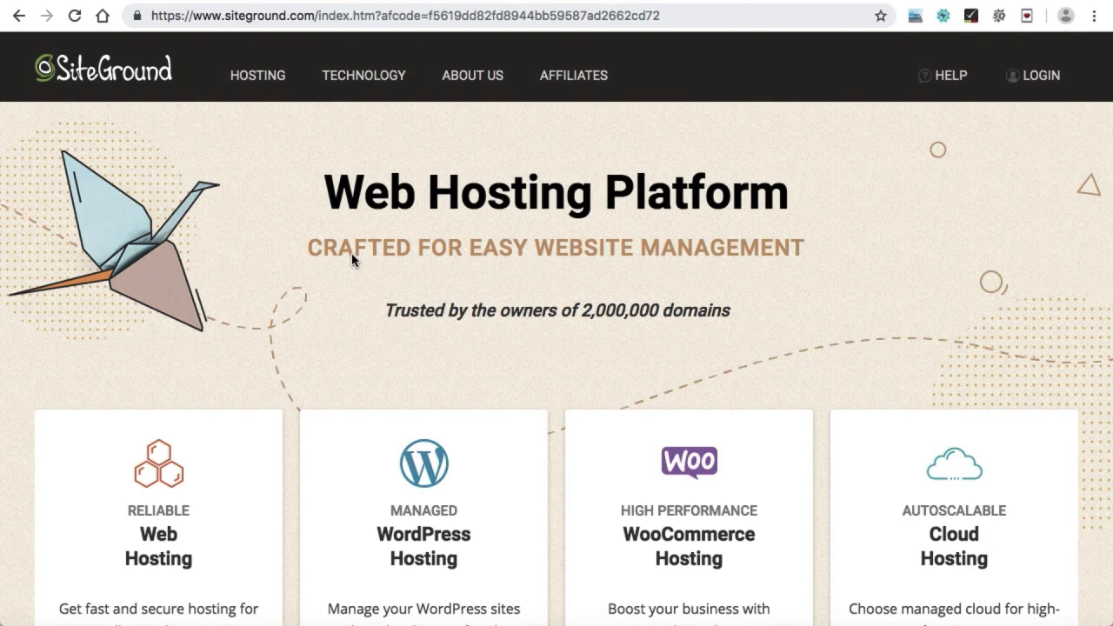
Open SiteGround's Web Hosting plans and choose the StartUp plan.
{"action": "scroll", "coordinate": [352, 253], "scroll_direction": "down", "scroll_amount": 2}
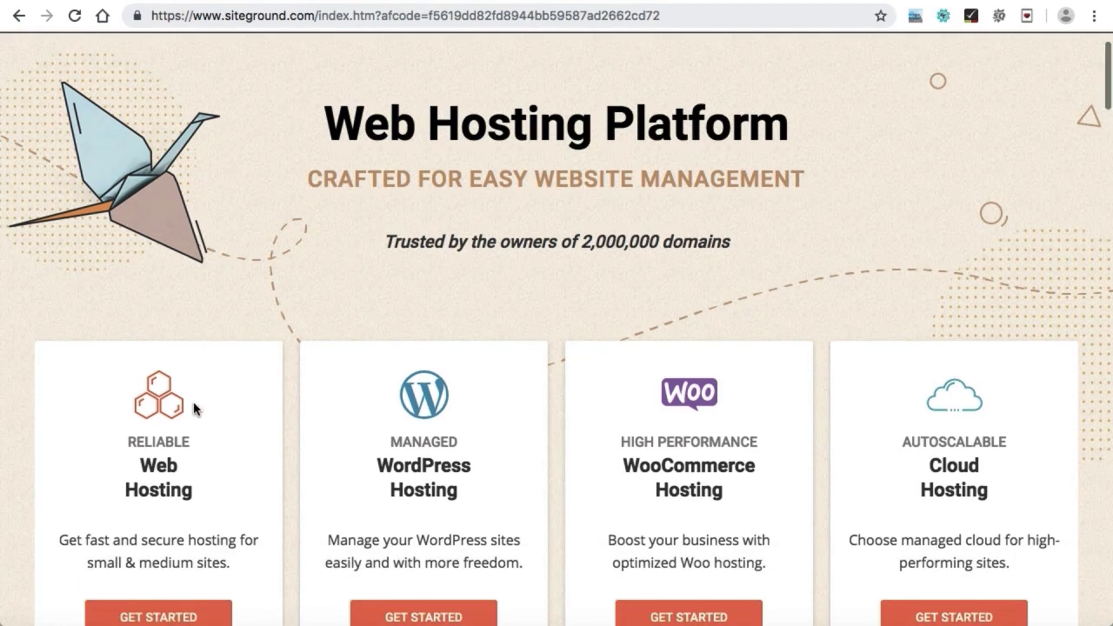
{"action": "scroll", "coordinate": [196, 450], "scroll_direction": "down", "scroll_amount": 1}
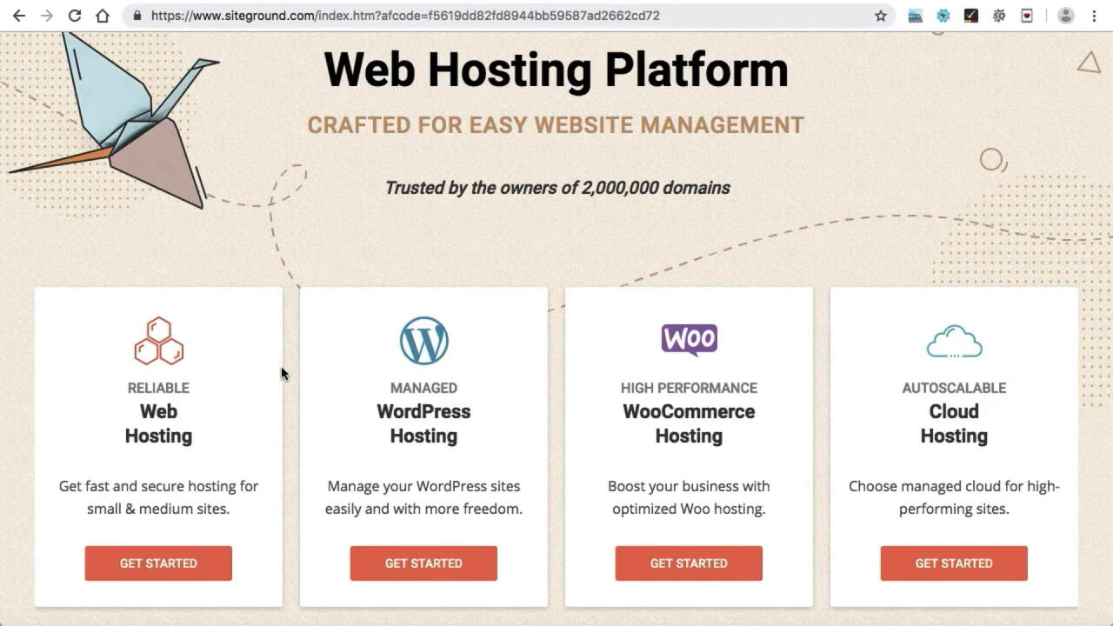
{"action": "scroll", "coordinate": [281, 374], "scroll_direction": "down", "scroll_amount": 1}
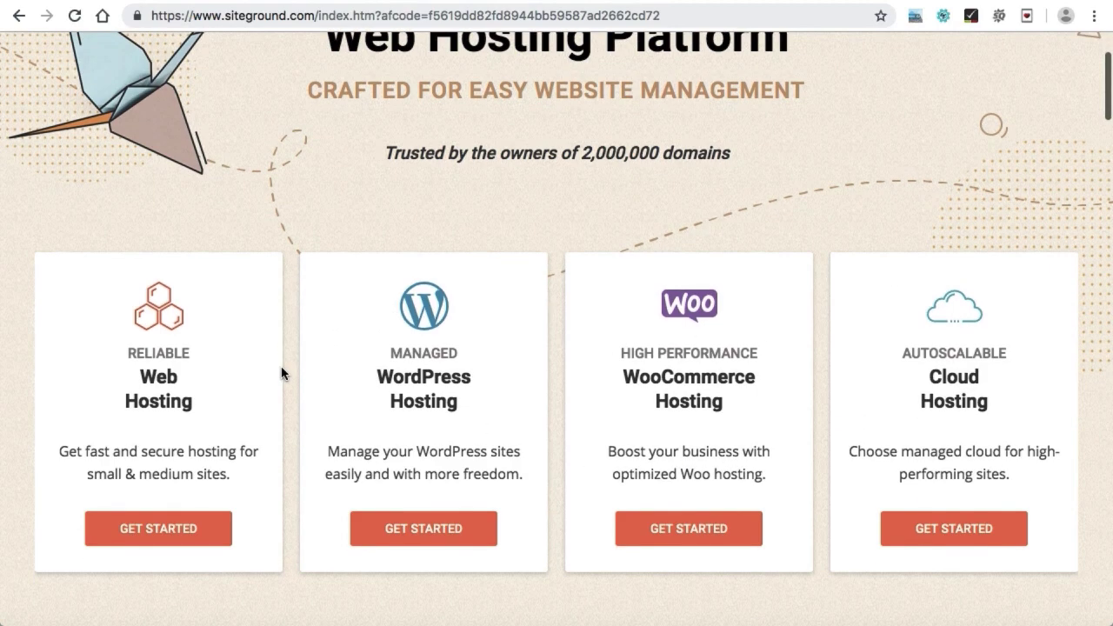
{"action": "left_click", "coordinate": [167, 533]}
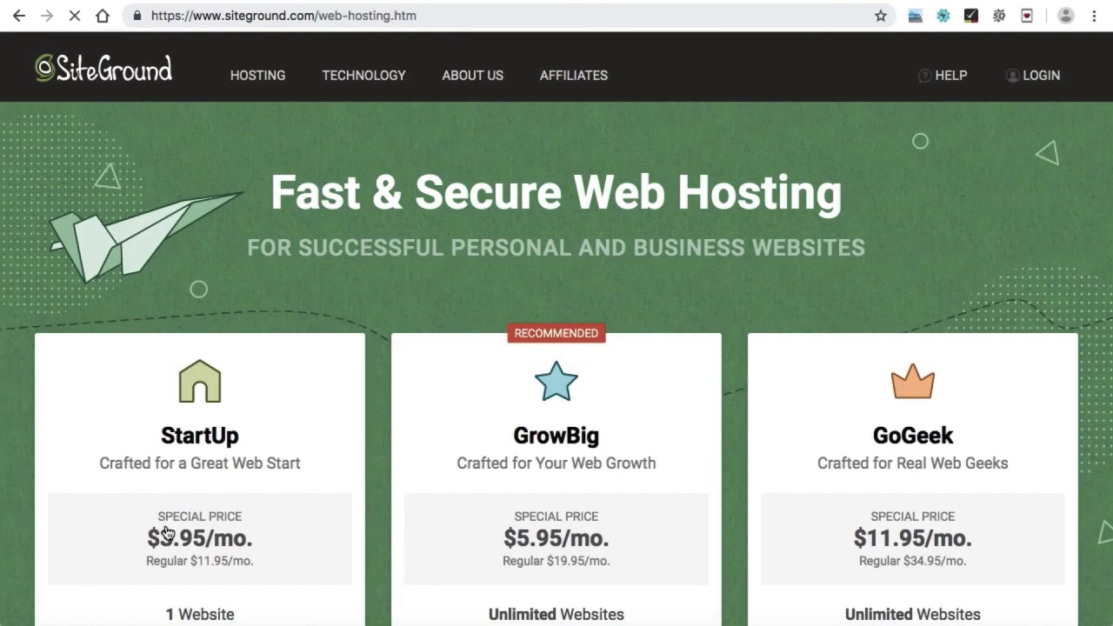
{"action": "scroll", "coordinate": [375, 226], "scroll_direction": "down", "scroll_amount": 3}
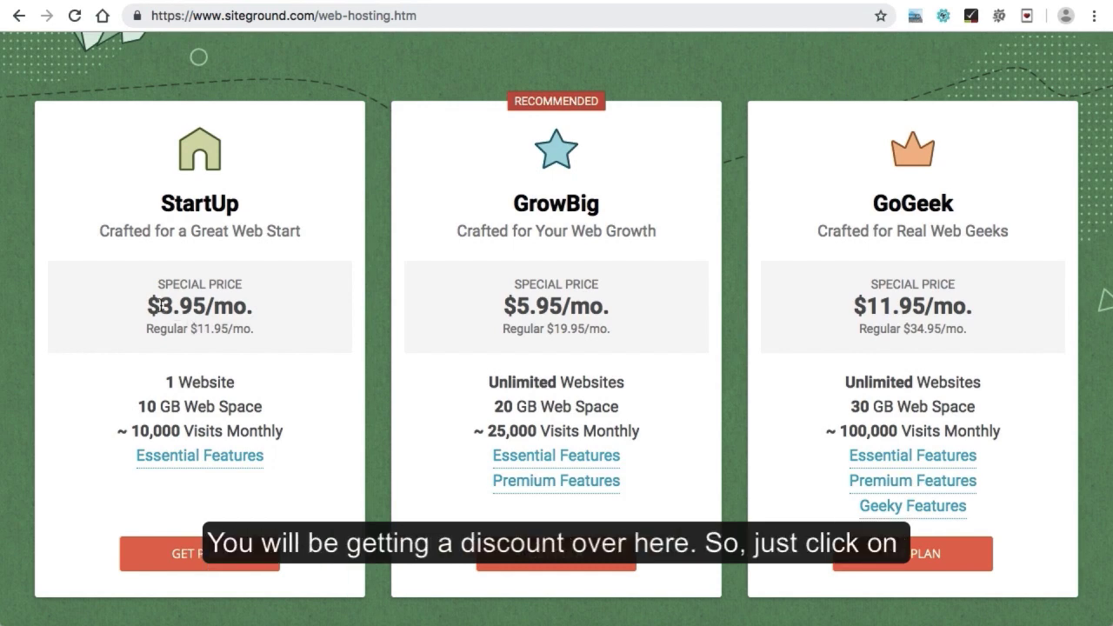
{"action": "left_click", "coordinate": [199, 556]}
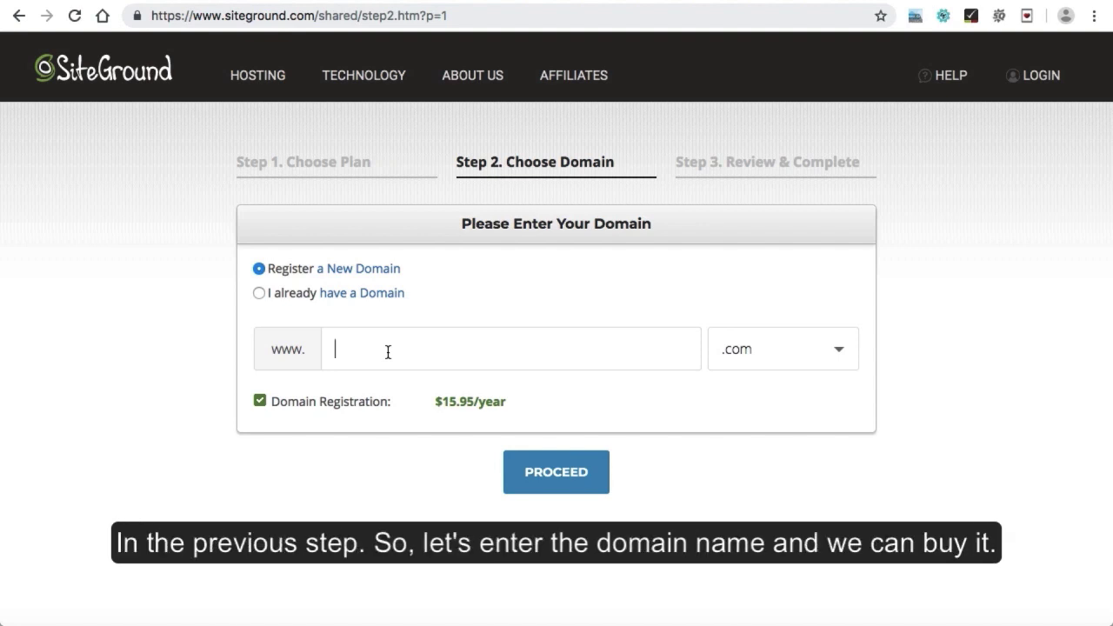
Enter gadgetshoppee as the new .com domain to register and proceed to checkout.
{"action": "type", "text": "gadgetshoppee."}
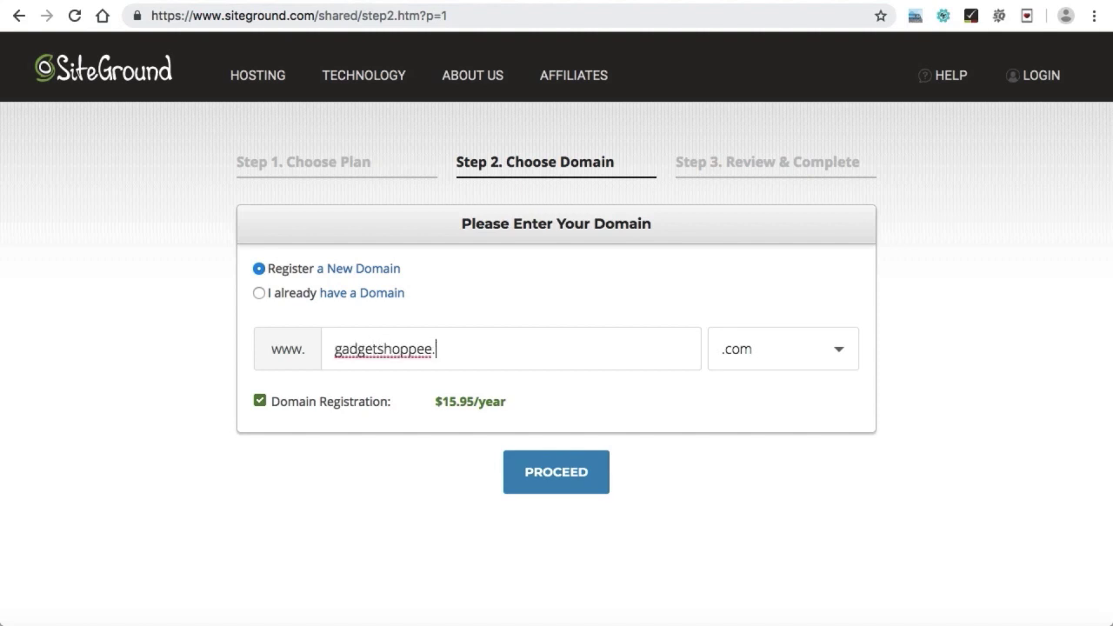
{"action": "key", "text": "BackSpace"}
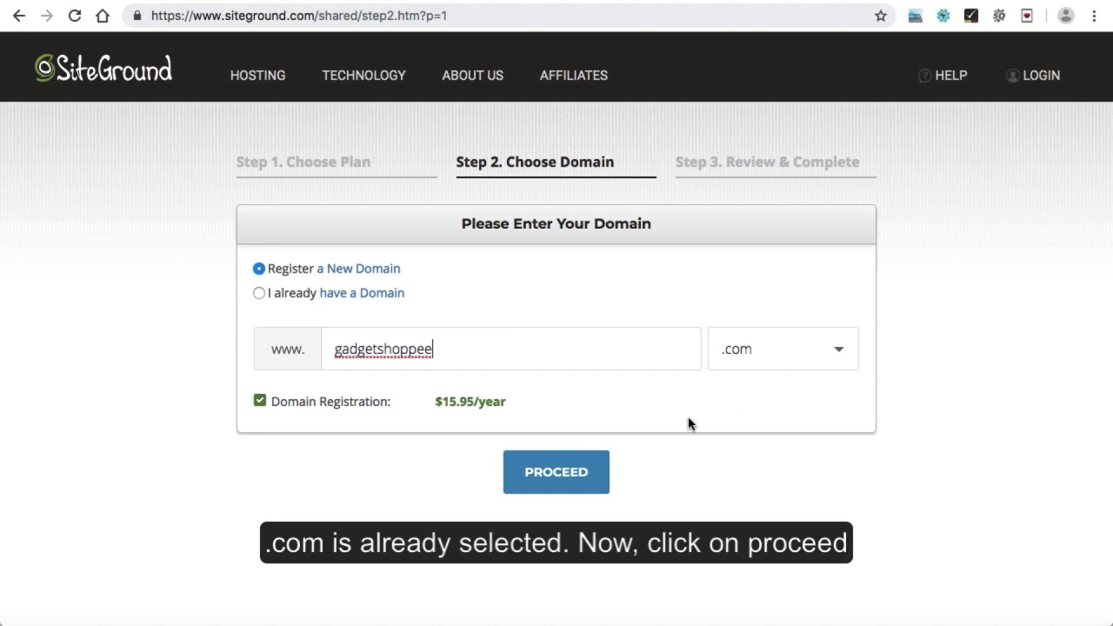
{"action": "left_click", "coordinate": [555, 474]}
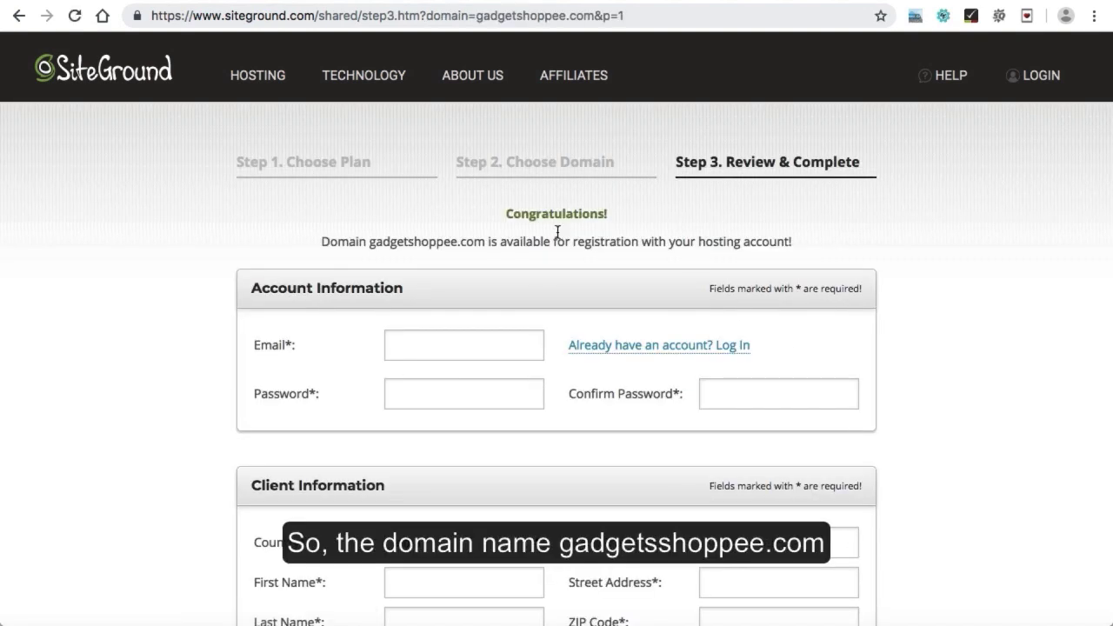
Highlight the gadgetshoppee.com domain name on the Review & Complete page.
{"action": "left_click_drag", "start_coordinate": [369, 244], "coordinate": [487, 241]}
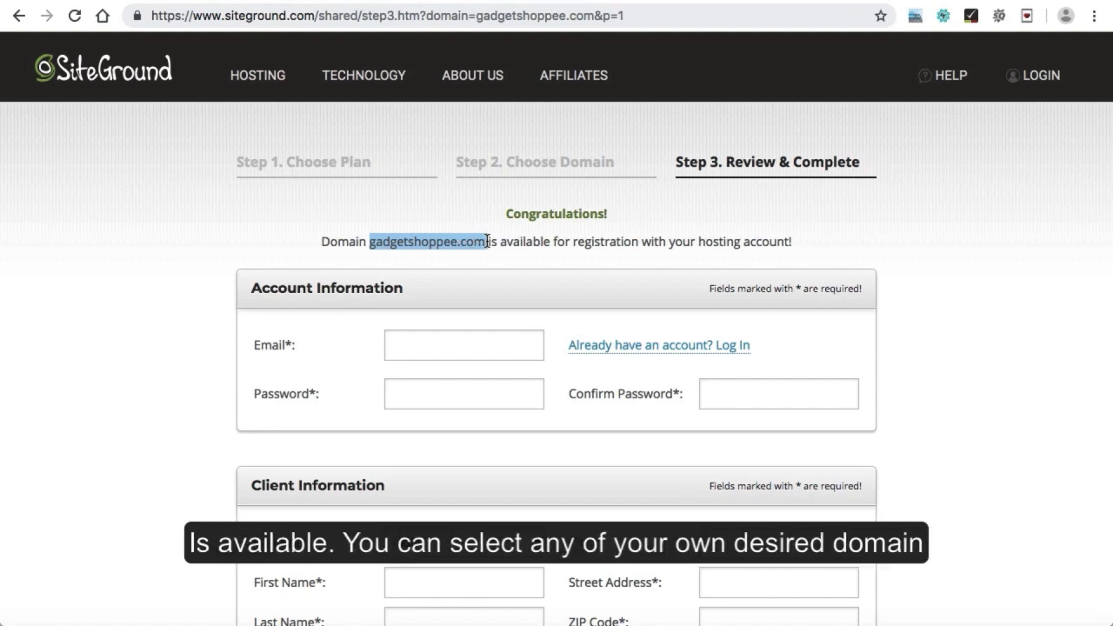
{"action": "left_click_drag", "start_coordinate": [487, 241], "coordinate": [484, 241]}
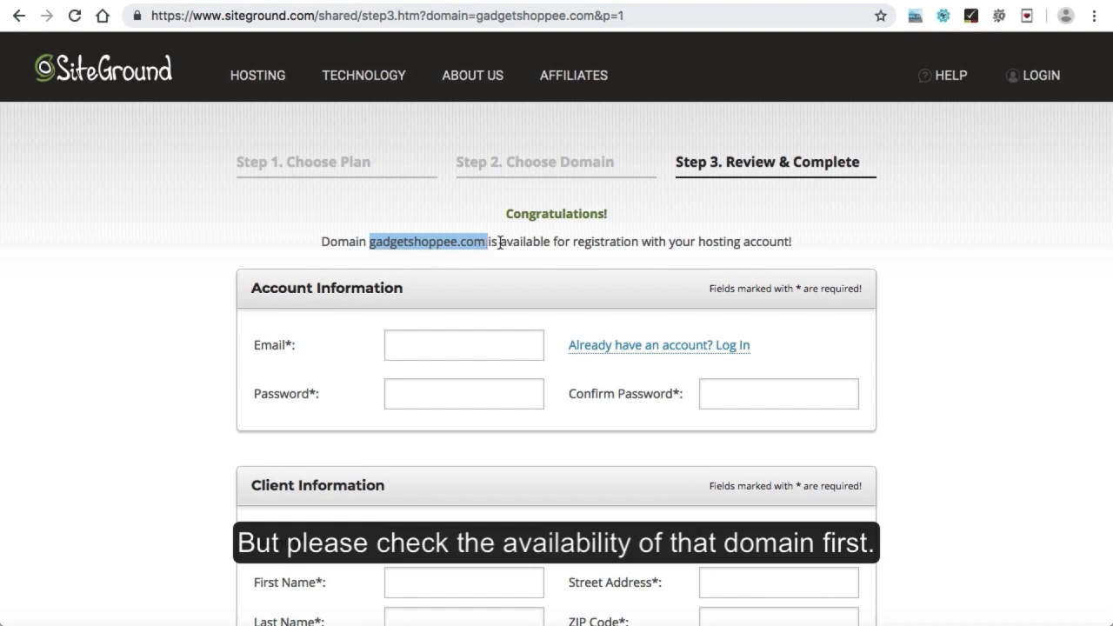
{"action": "scroll", "coordinate": [557, 266], "scroll_direction": "down", "scroll_amount": 1}
{"action": "scroll", "coordinate": [500, 308], "scroll_direction": "down", "scroll_amount": 7}
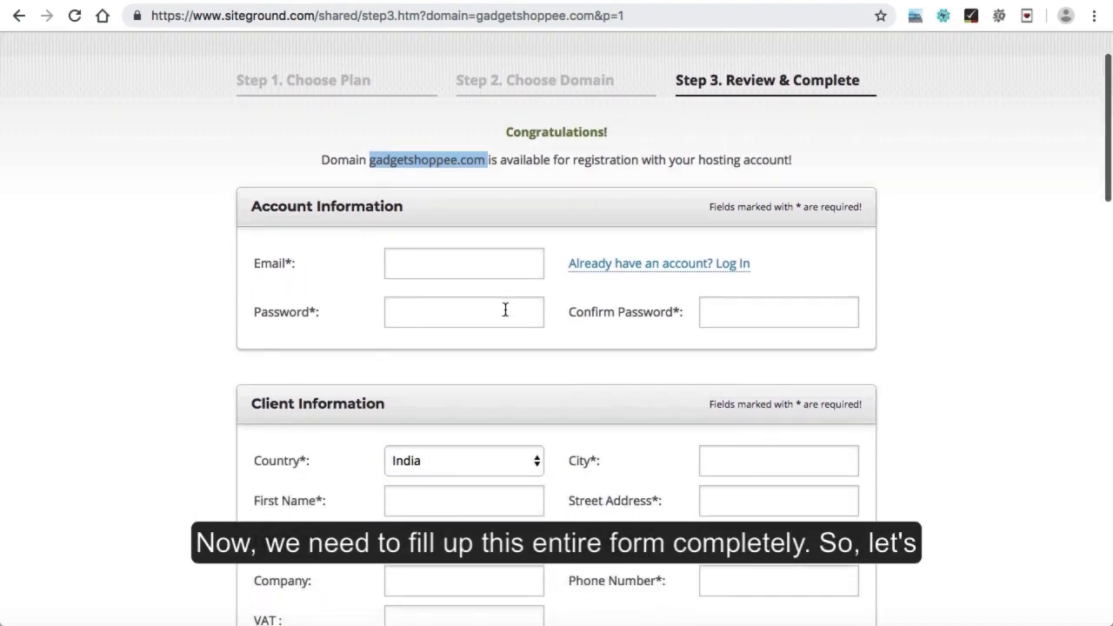
{"action": "scroll", "coordinate": [504, 309], "scroll_direction": "up", "scroll_amount": 3}
{"action": "scroll", "coordinate": [505, 304], "scroll_direction": "up", "scroll_amount": 1}
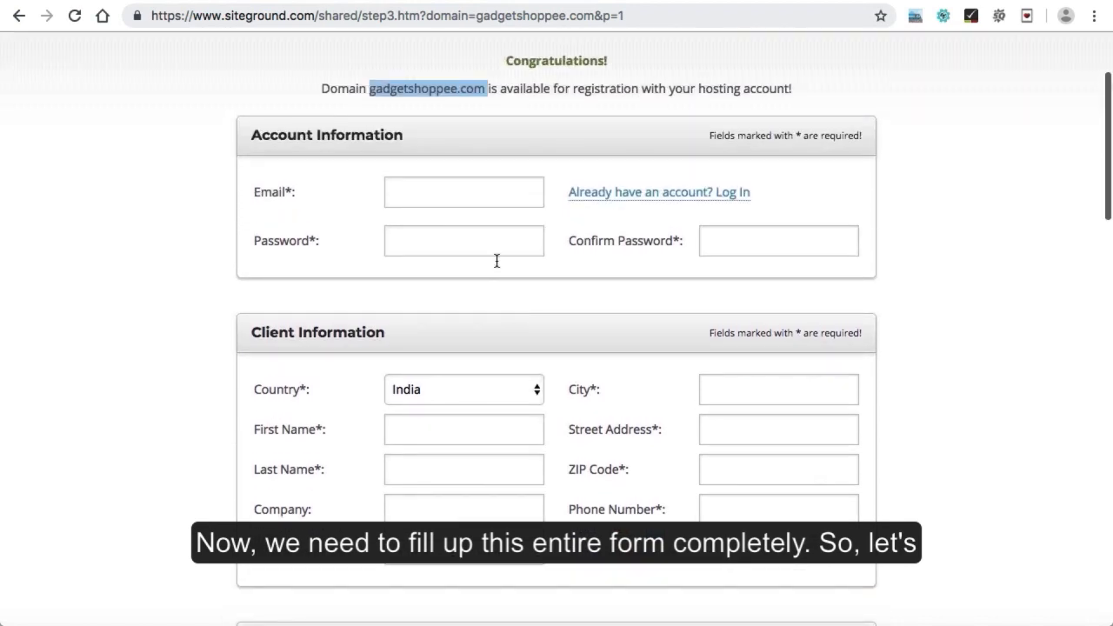
Fill in the account e-mail and the client's name, company, address and phone details.
{"action": "left_click", "coordinate": [475, 190]}
{"action": "key", "text": "Tab"}
{"action": "key", "text": "Tab"}
{"action": "key", "text": "Tab"}
{"action": "scroll", "coordinate": [475, 261], "scroll_direction": "down", "scroll_amount": 3}
{"action": "key", "text": "Tab"}
Enter the card number, expiration month and year, cardholder name and CVV.
{"action": "key", "text": "Tab"}
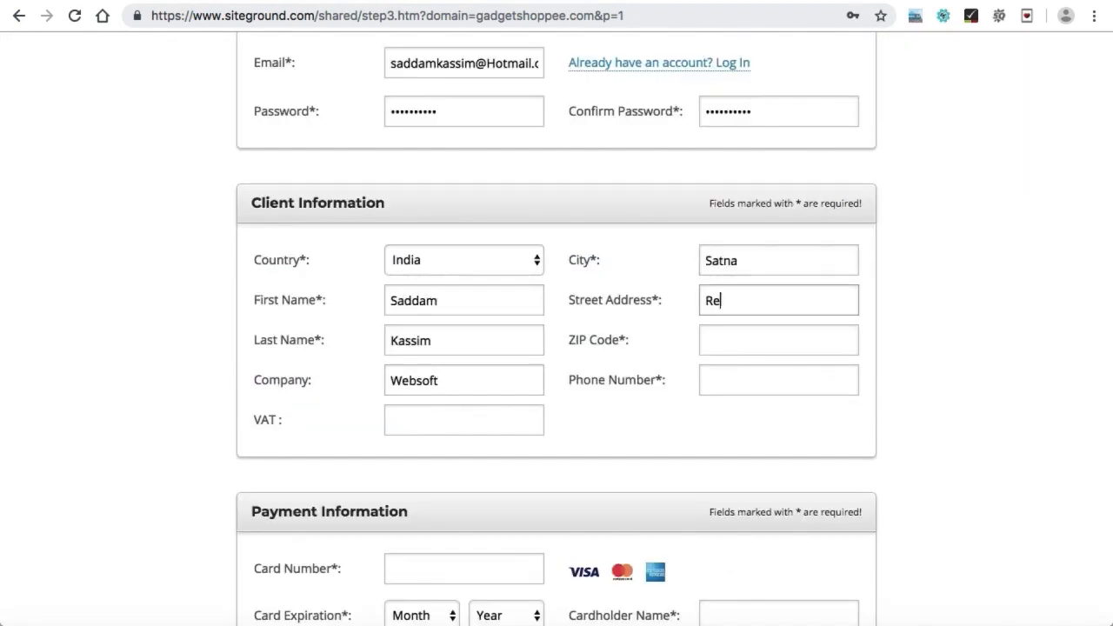
{"action": "scroll", "coordinate": [557, 314], "scroll_direction": "down", "scroll_amount": 3}
{"action": "left_click", "coordinate": [463, 293]}
{"action": "left_click", "coordinate": [422, 340]}
{"action": "left_click", "coordinate": [506, 340]}
{"action": "left_click", "coordinate": [779, 340]}
{"action": "key", "text": "Tab"}
{"action": "scroll", "coordinate": [829, 372], "scroll_direction": "up", "scroll_amount": 4}
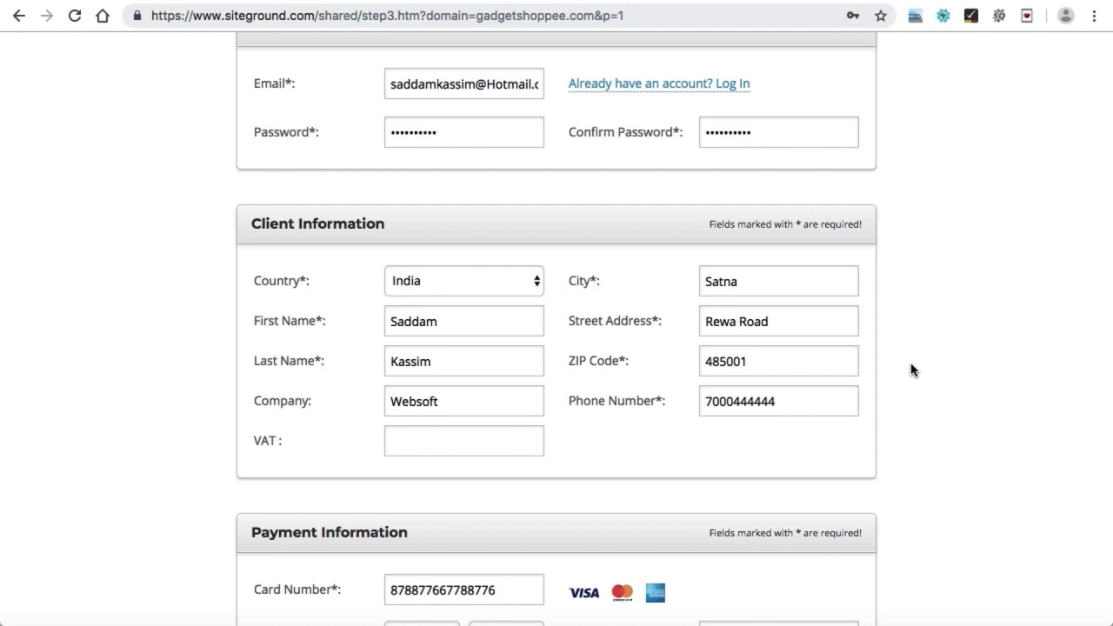
{"action": "scroll", "coordinate": [911, 369], "scroll_direction": "down", "scroll_amount": 4}
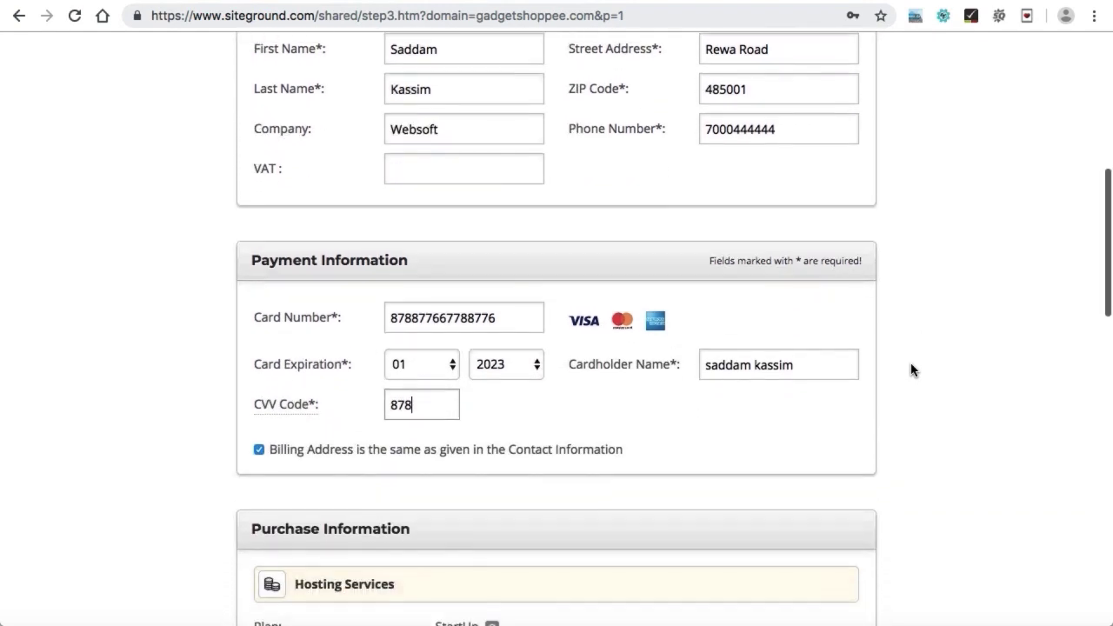
{"action": "scroll", "coordinate": [910, 369], "scroll_direction": "down", "scroll_amount": 5}
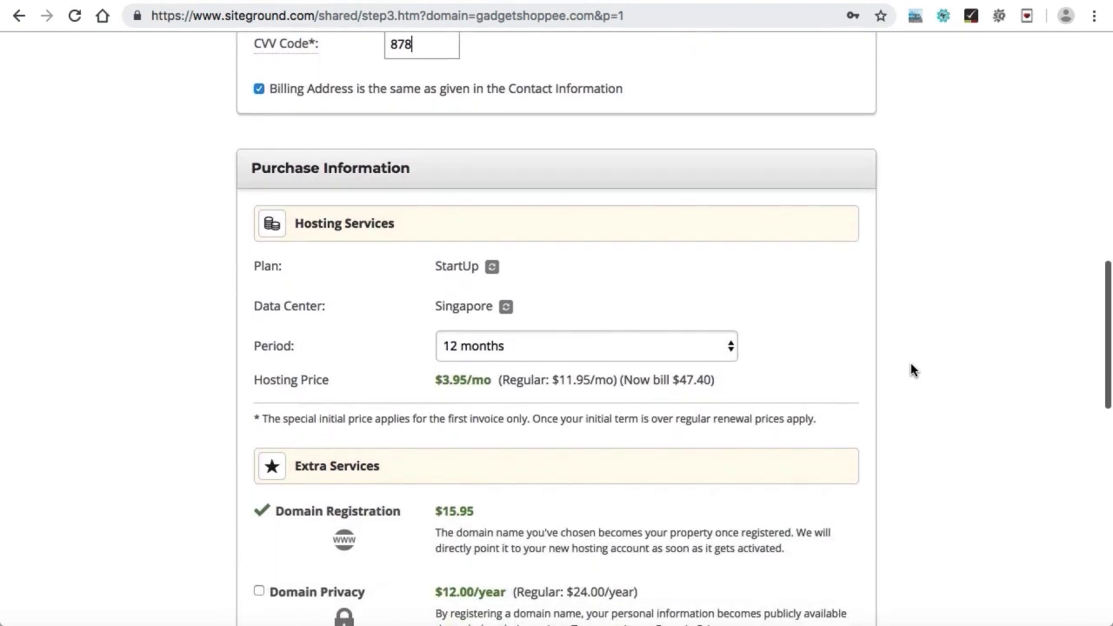
{"action": "scroll", "coordinate": [621, 301], "scroll_direction": "down", "scroll_amount": 1}
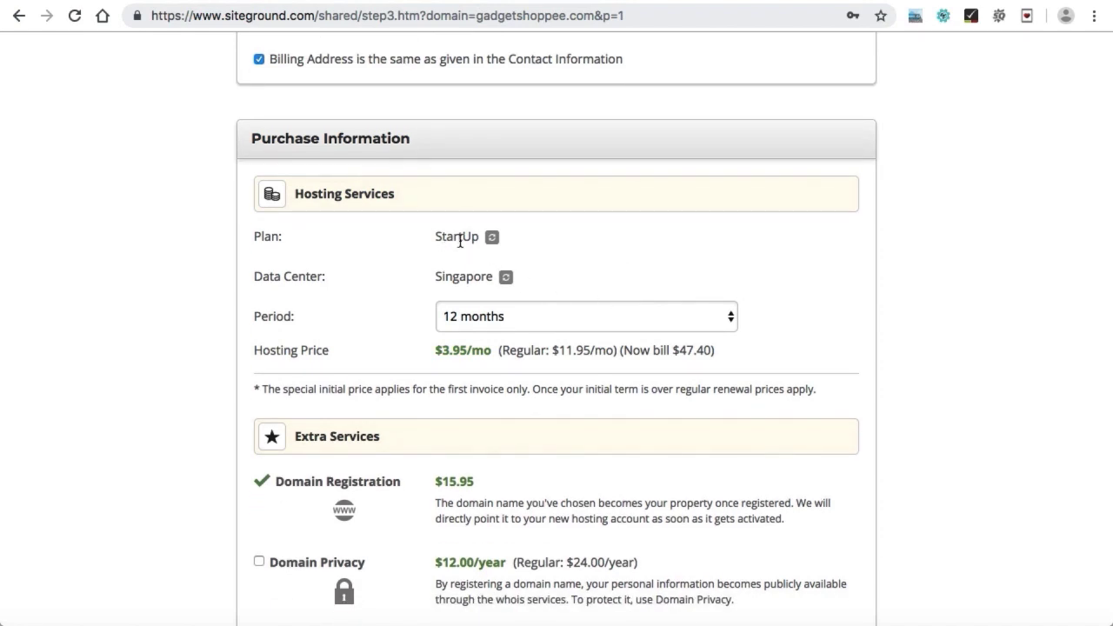
Keep Singapore as the data center and 12 months as the billing period.
{"action": "left_click", "coordinate": [506, 278]}
{"action": "left_click", "coordinate": [541, 282]}
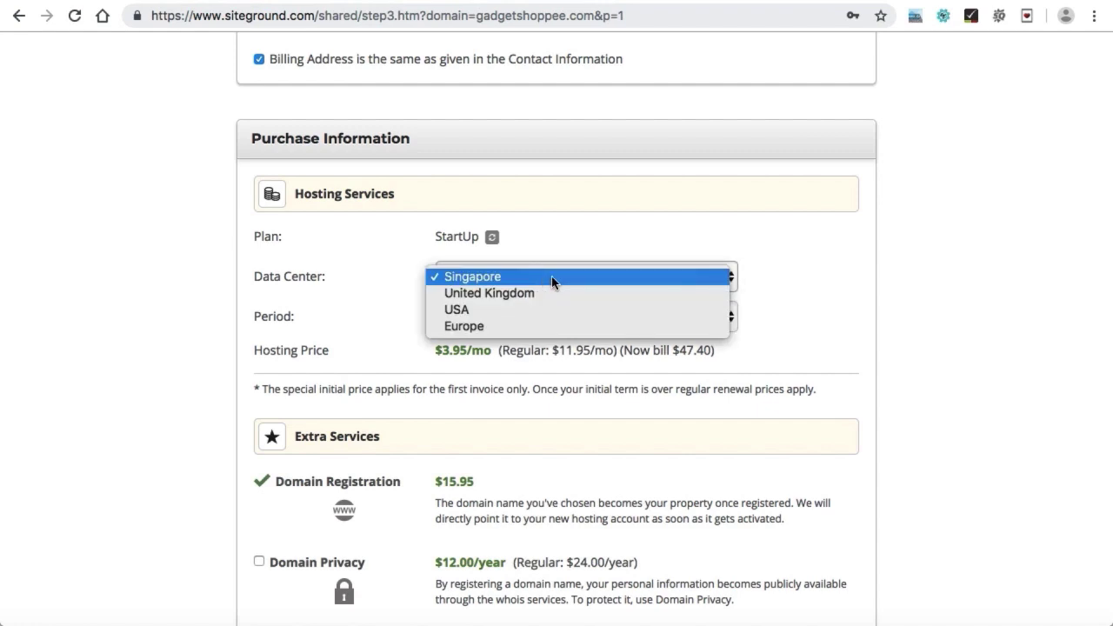
{"action": "left_click", "coordinate": [566, 278]}
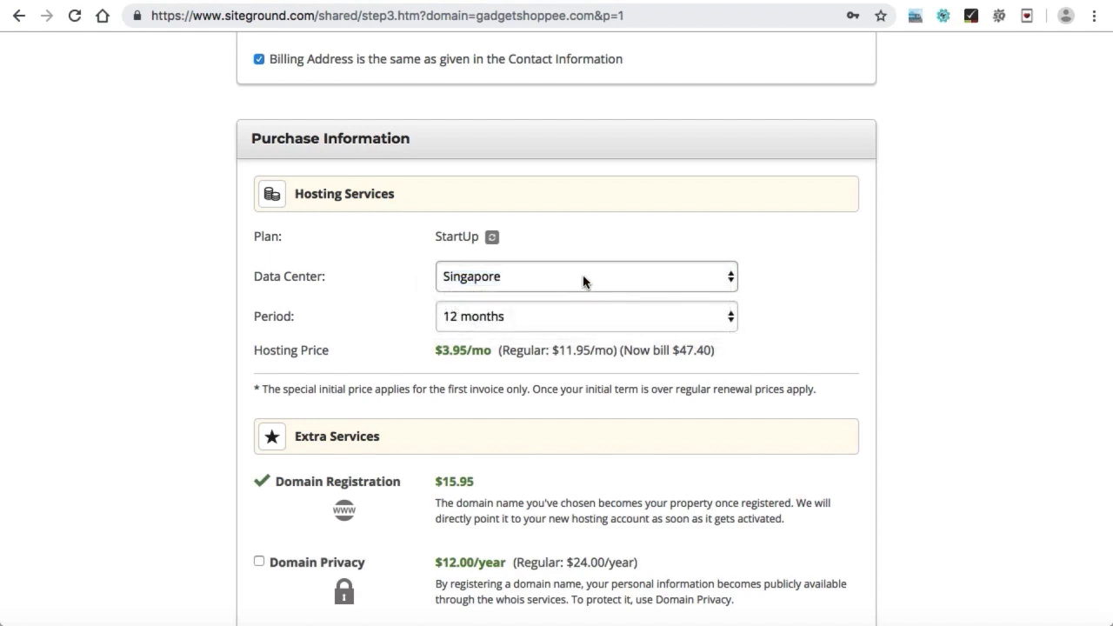
{"action": "scroll", "coordinate": [759, 274], "scroll_direction": "down", "scroll_amount": 1}
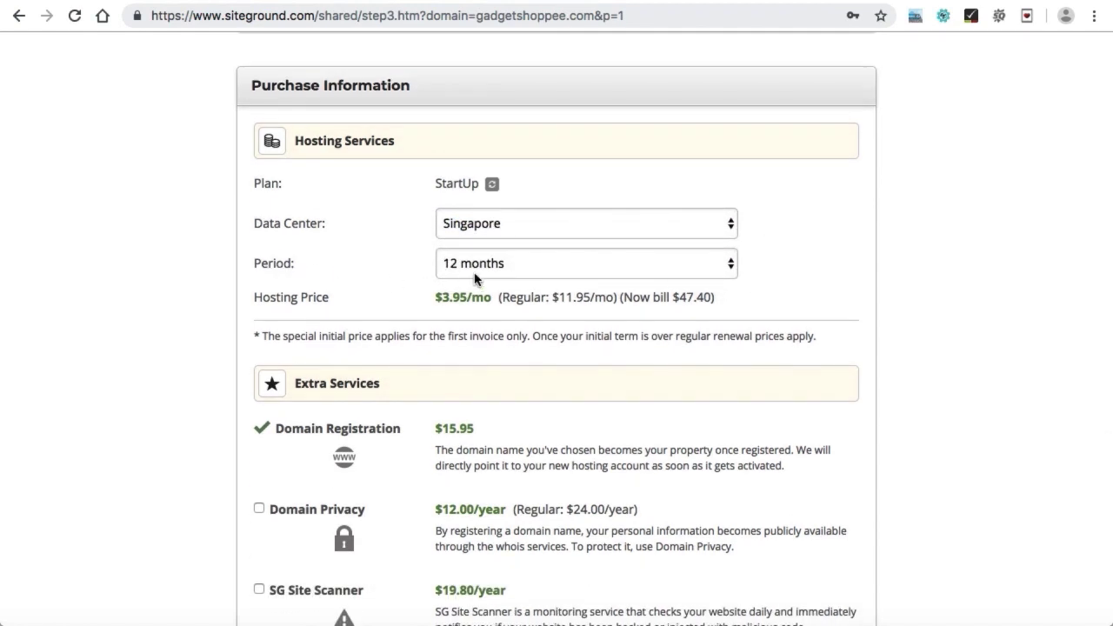
{"action": "left_click", "coordinate": [510, 273]}
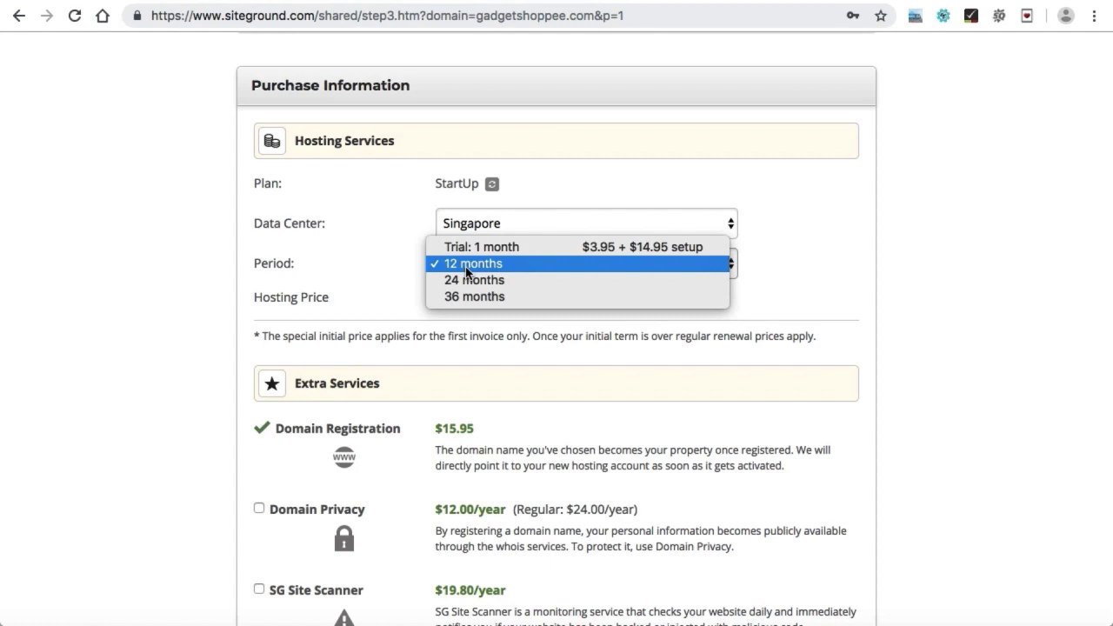
{"action": "left_click", "coordinate": [397, 273]}
{"action": "scroll", "coordinate": [398, 275], "scroll_direction": "down", "scroll_amount": 1}
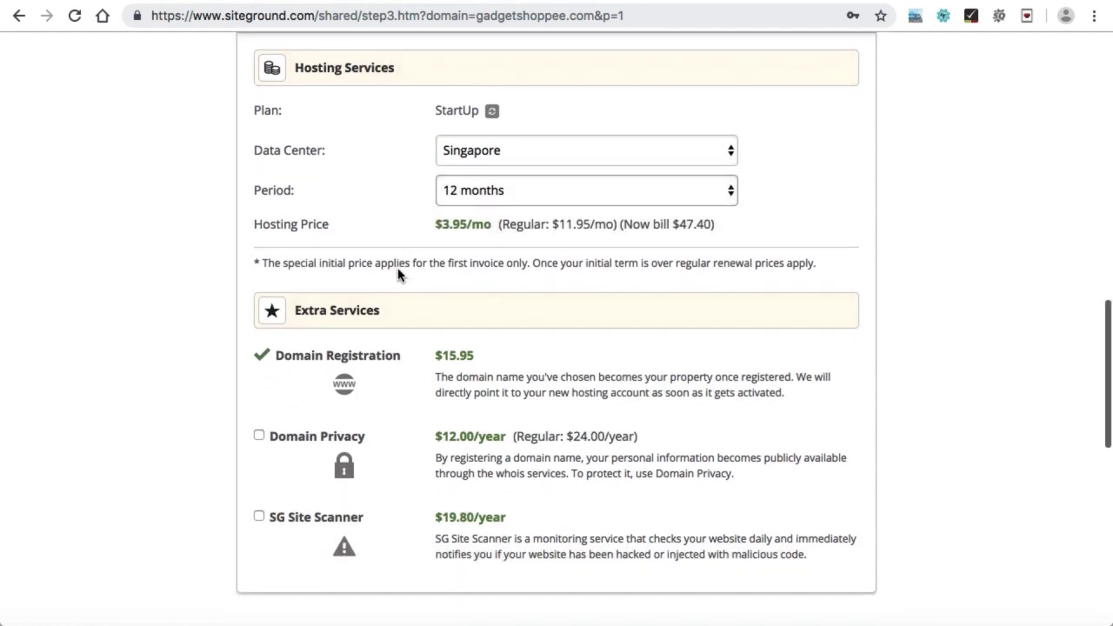
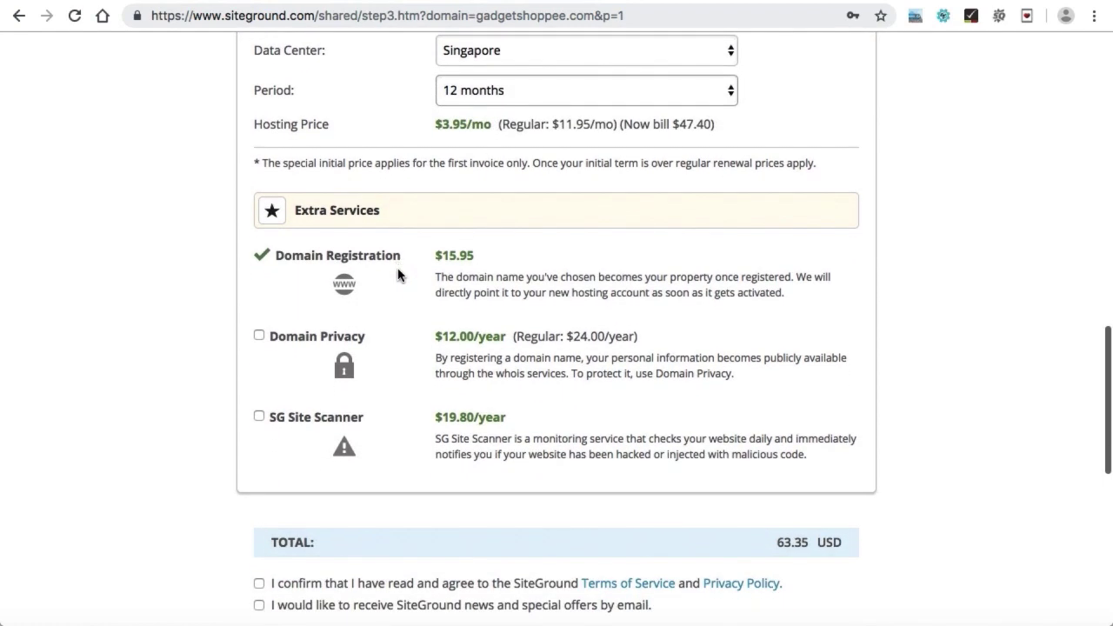
{"action": "scroll", "coordinate": [417, 309], "scroll_direction": "down", "scroll_amount": 1}
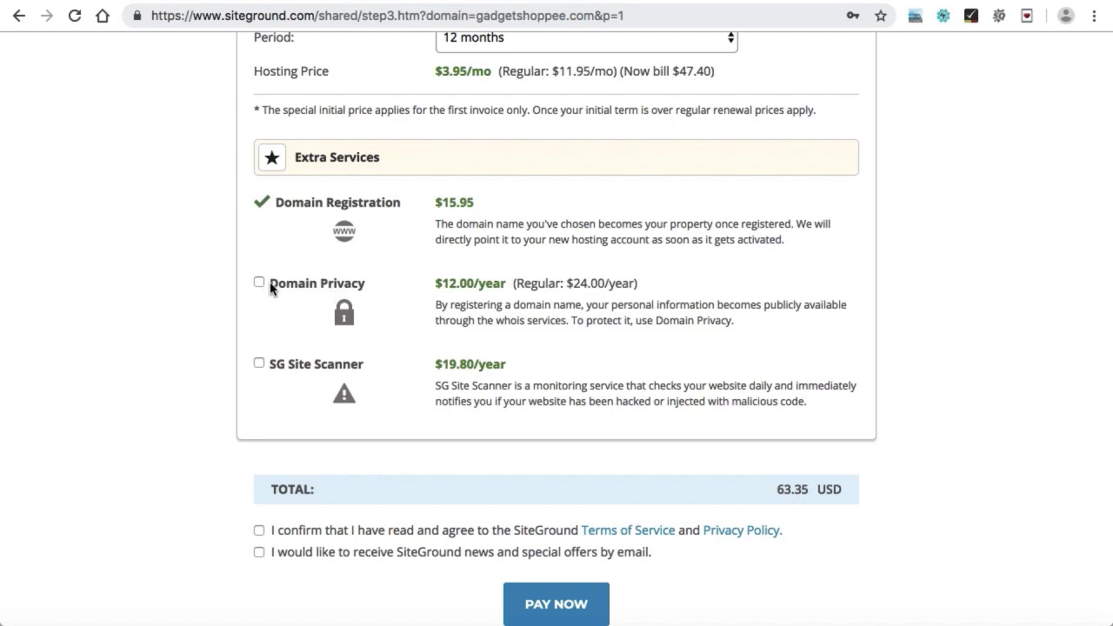
Tick the Terms of Service and Privacy Policy checkbox and the SiteGround newsletter checkbox above PAY NOW.
{"action": "scroll", "coordinate": [416, 313], "scroll_direction": "down", "scroll_amount": 2}
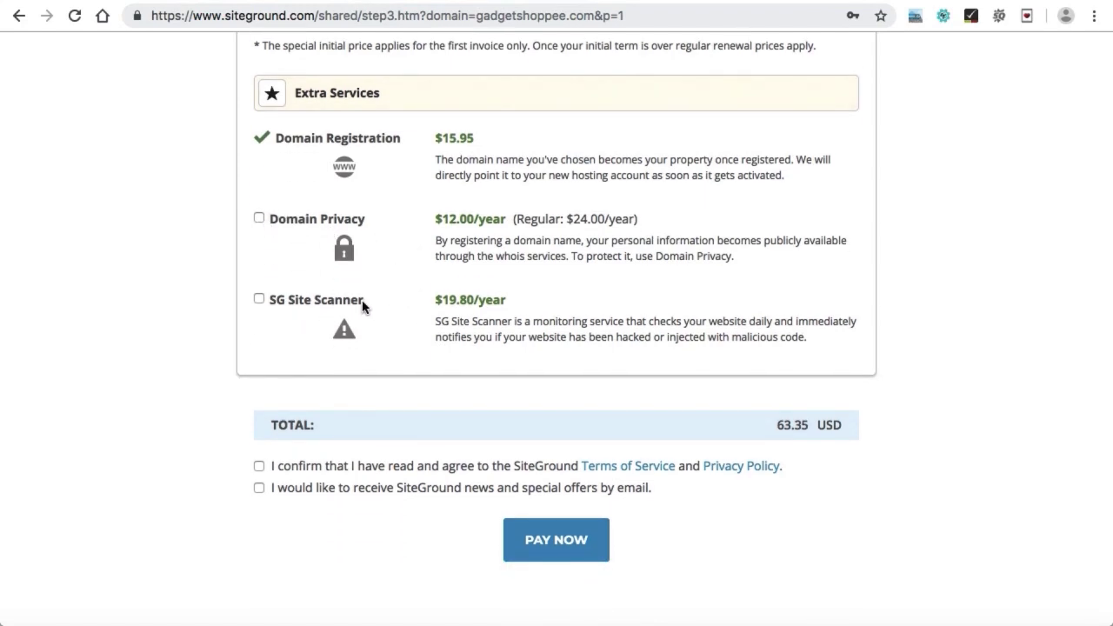
{"action": "scroll", "coordinate": [417, 309], "scroll_direction": "down", "scroll_amount": 1}
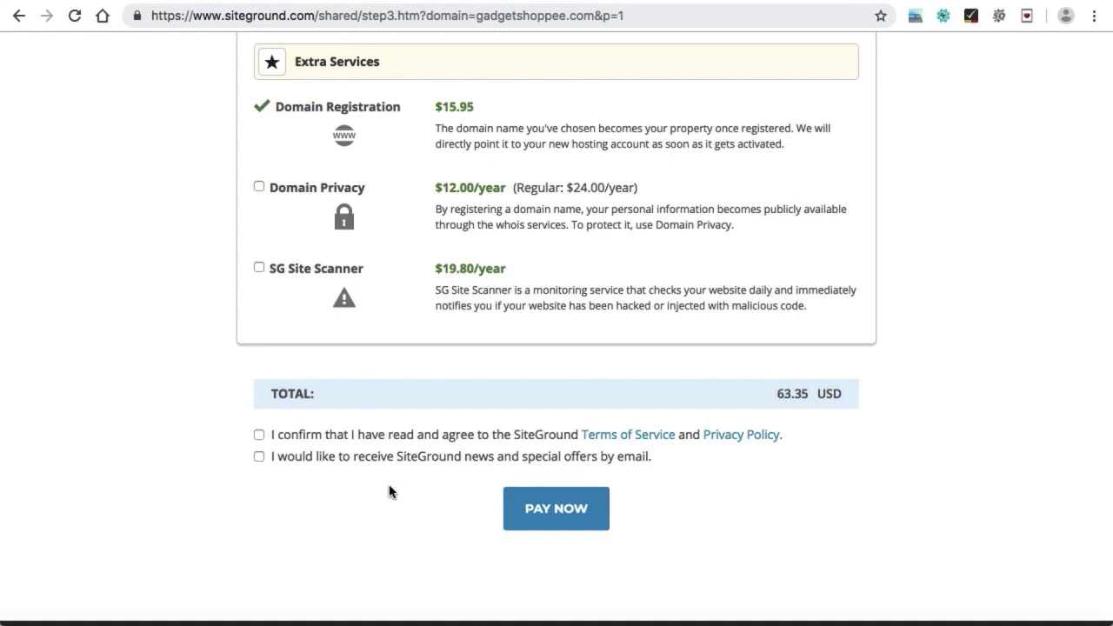
{"action": "left_click", "coordinate": [259, 435]}
{"action": "left_click", "coordinate": [259, 456]}
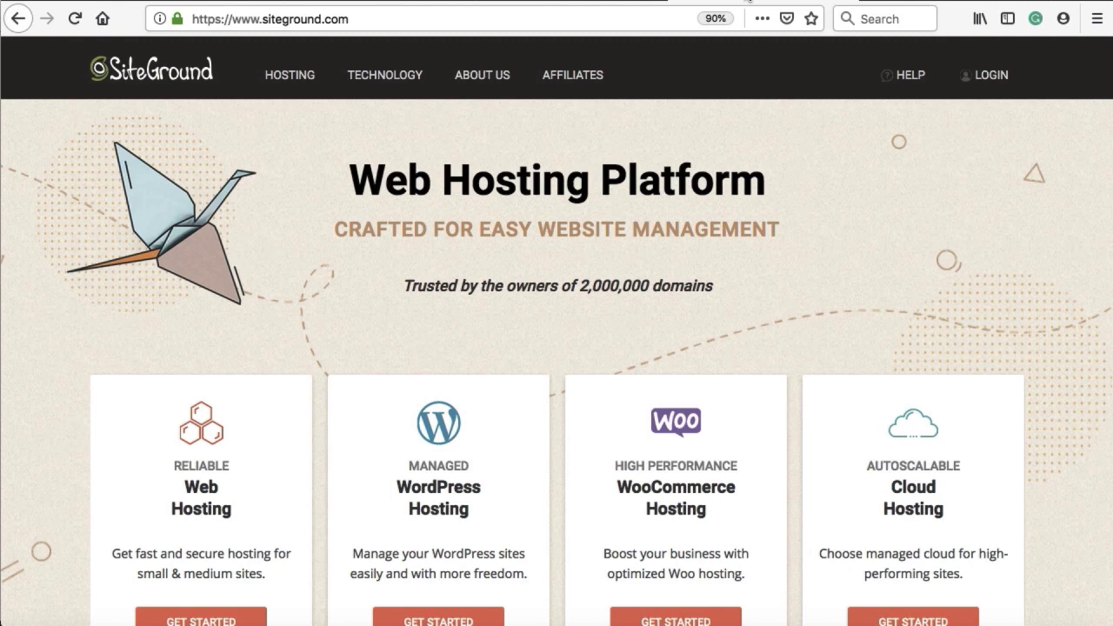
Sign in, go from My Accounts to cPanel, and open the WordPress auto-installer in Softaculous.
{"action": "left_click", "coordinate": [992, 84]}
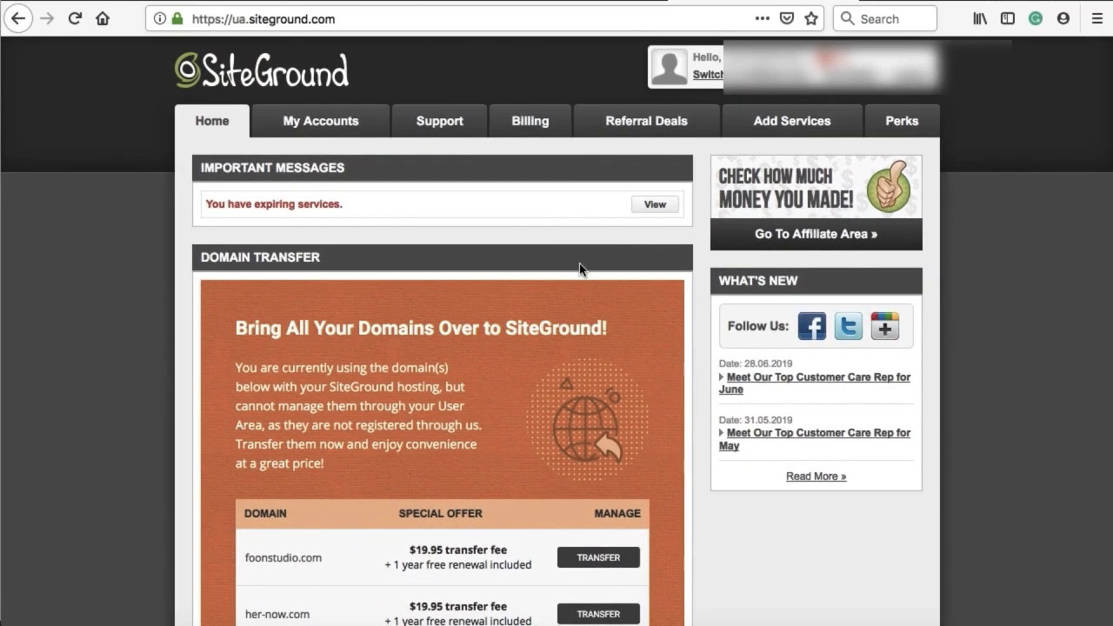
{"action": "left_click", "coordinate": [321, 123]}
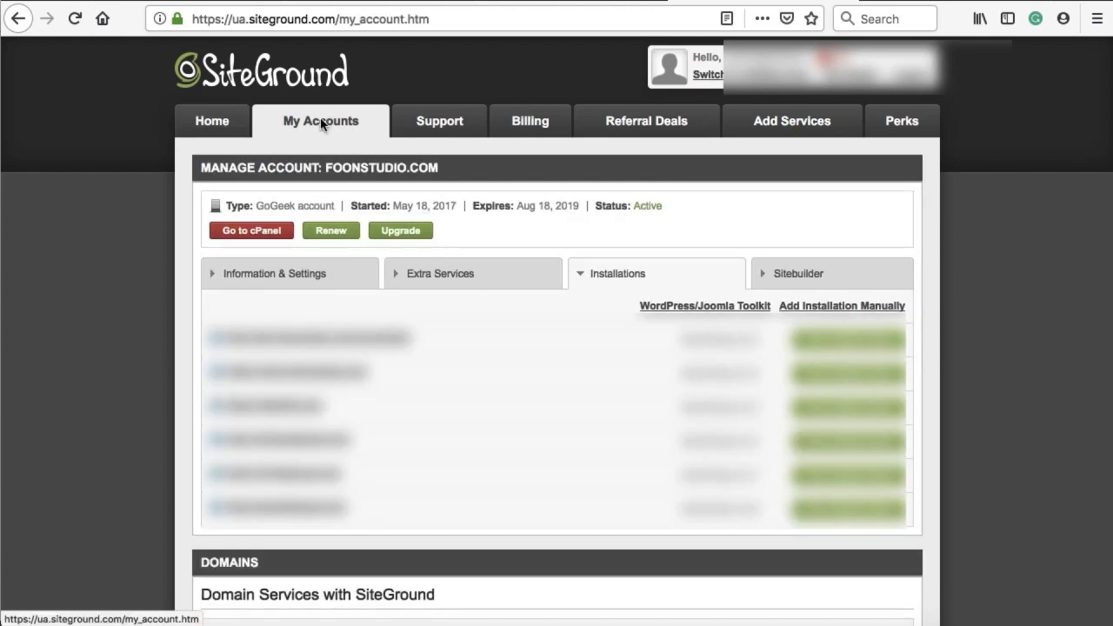
{"action": "left_click", "coordinate": [252, 231]}
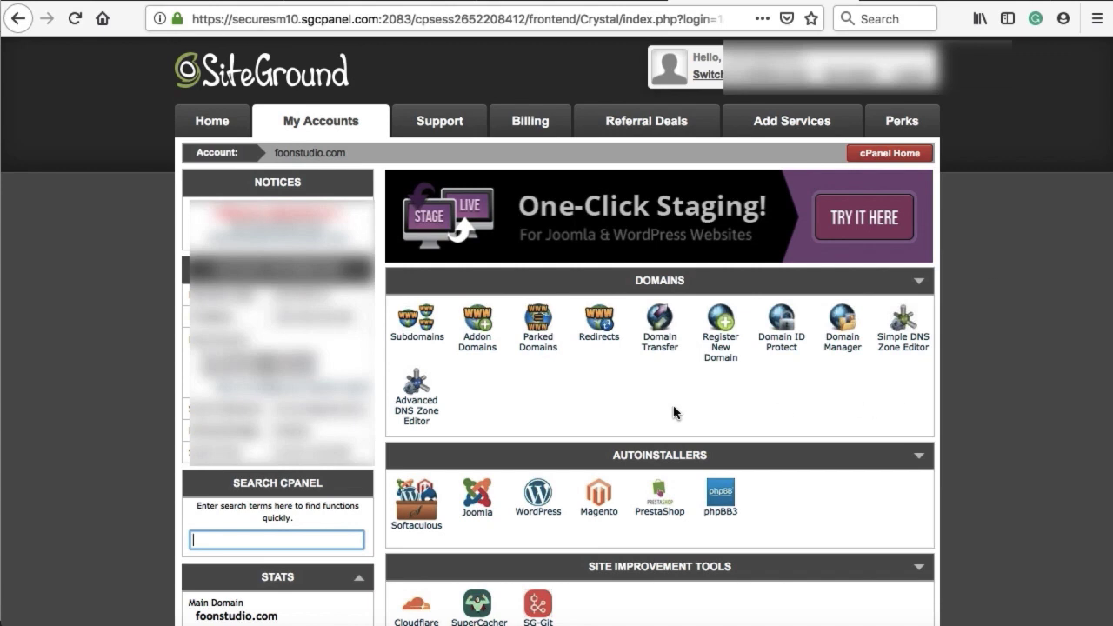
{"action": "left_click", "coordinate": [546, 513]}
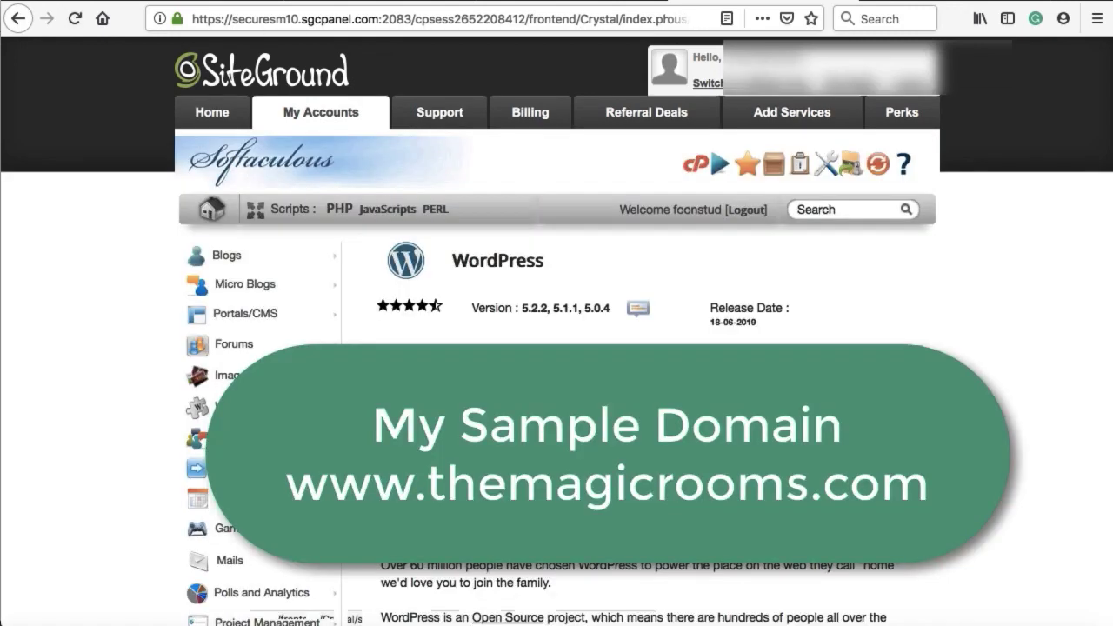
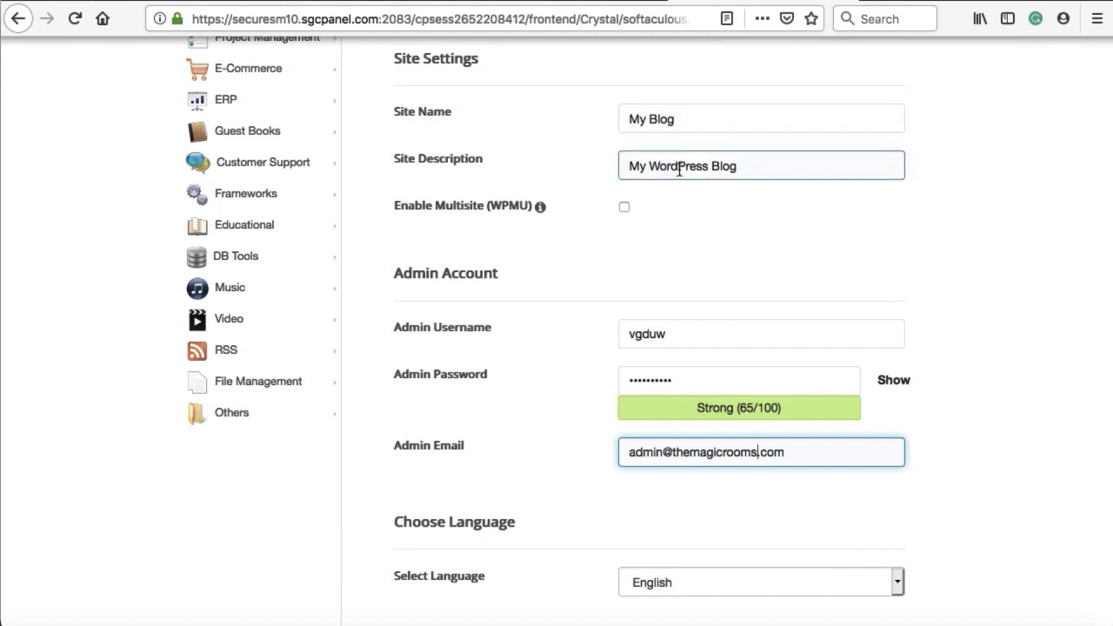
Leave WordPress Starter easy setup unchecked and start the Softaculous WordPress installation.
{"action": "scroll", "coordinate": [745, 216], "scroll_direction": "down", "scroll_amount": 2}
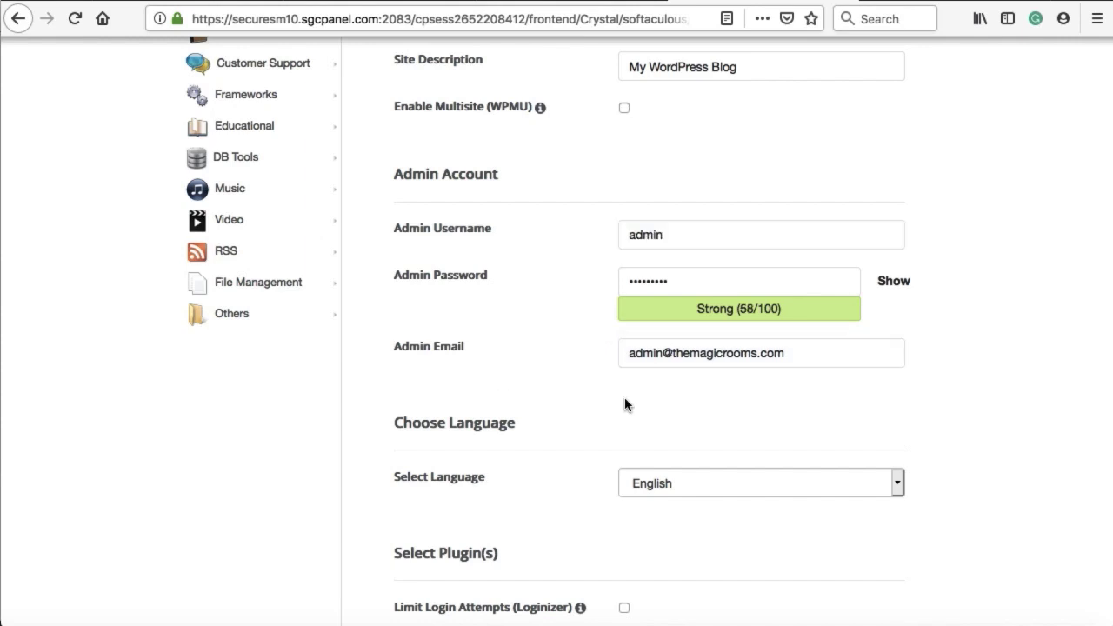
{"action": "scroll", "coordinate": [624, 405], "scroll_direction": "down", "scroll_amount": 4}
{"action": "scroll", "coordinate": [624, 404], "scroll_direction": "down", "scroll_amount": 6}
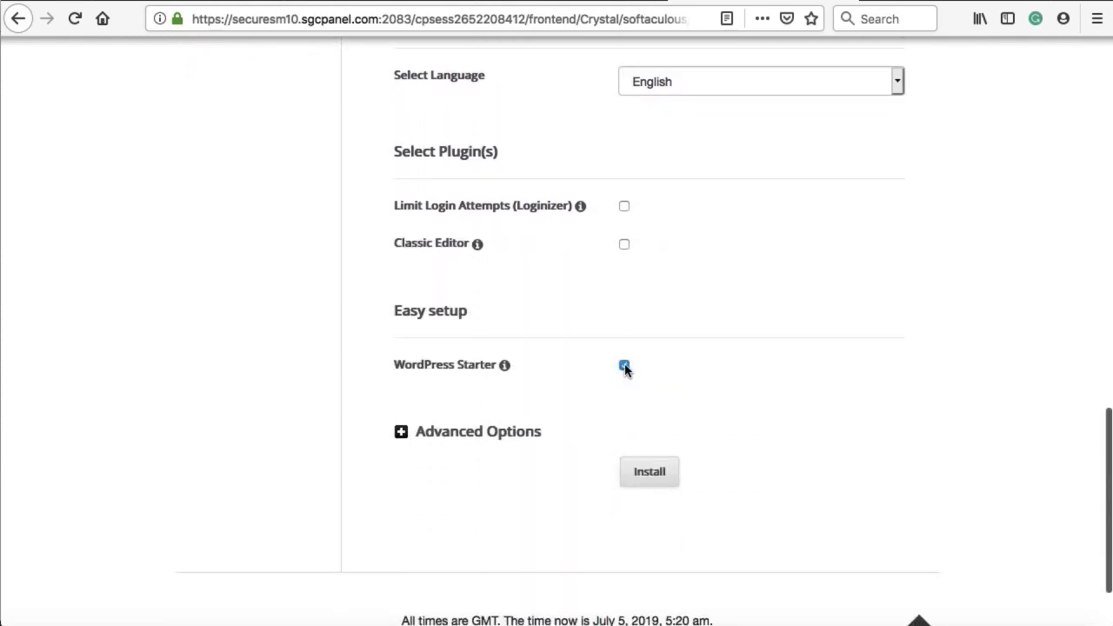
{"action": "left_click", "coordinate": [624, 365]}
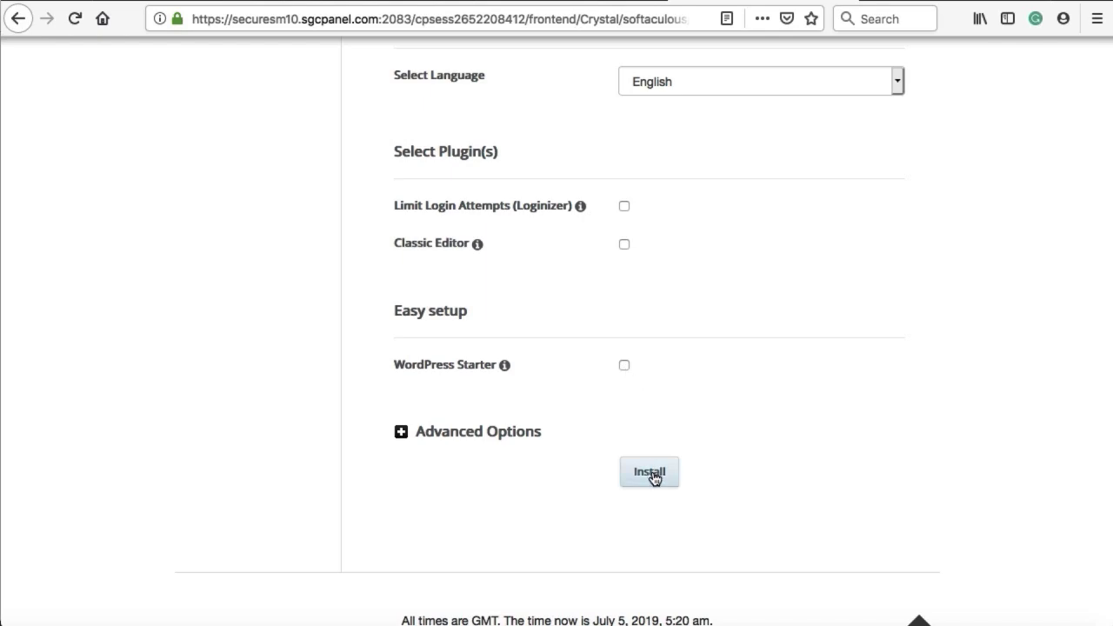
{"action": "left_click", "coordinate": [652, 474]}
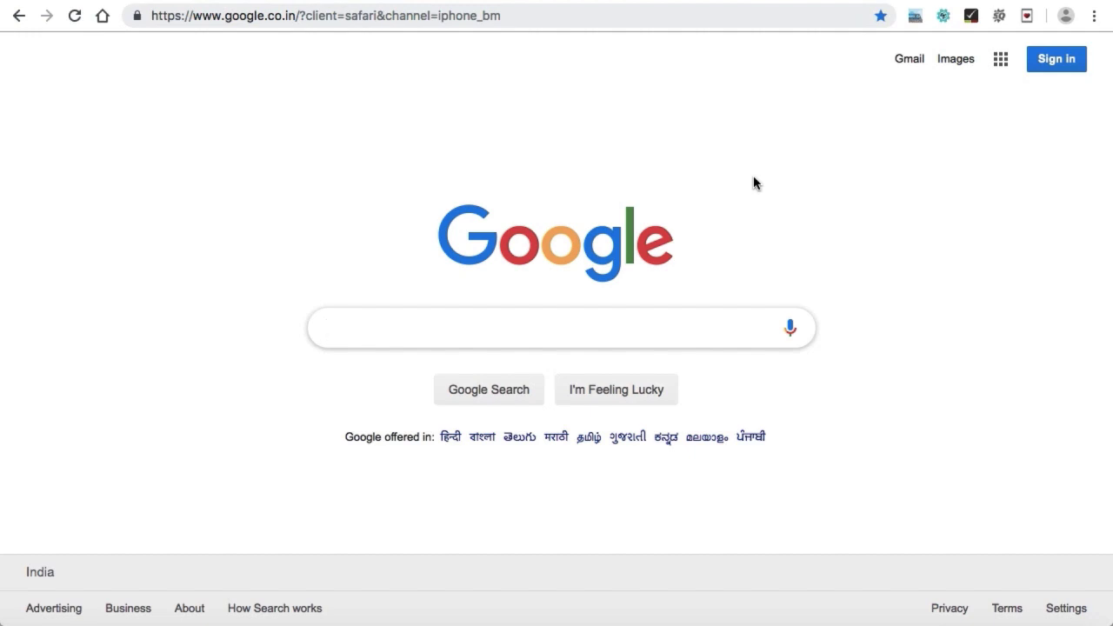
Load themagicrooms.com in the browser.
{"action": "left_click", "coordinate": [510, 16]}
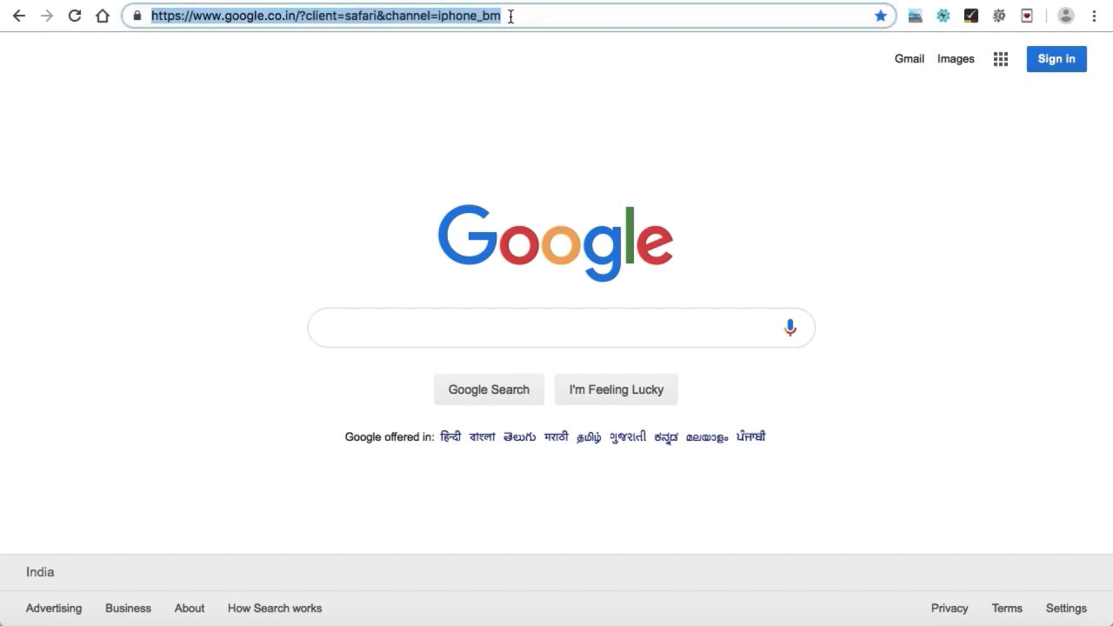
{"action": "type", "text": "themagicrooms.com"}
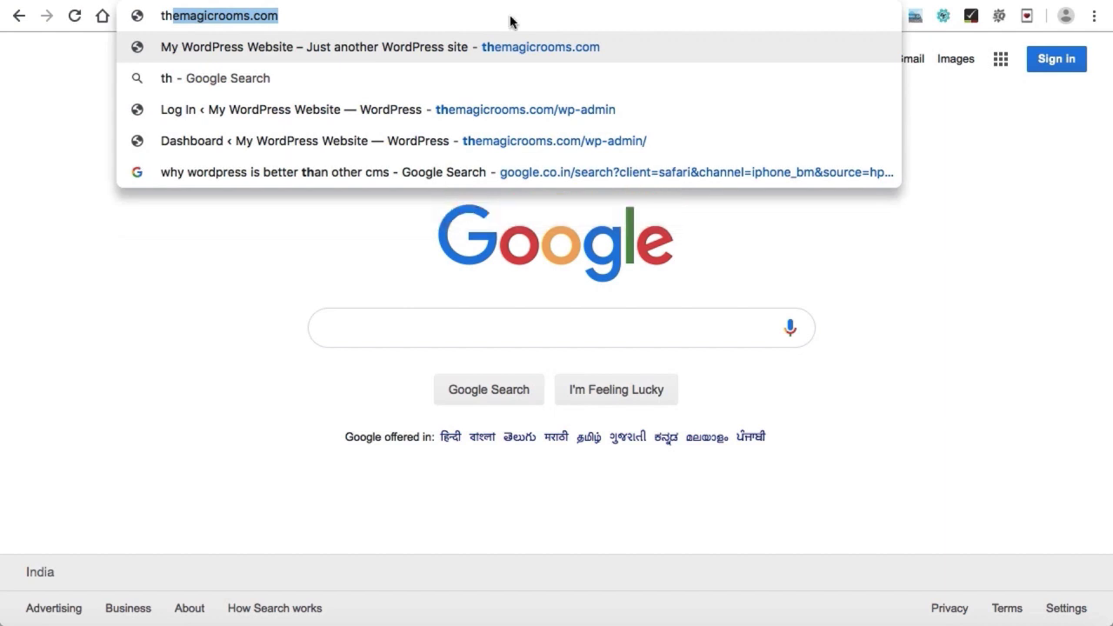
{"action": "key", "text": "Right"}
{"action": "key", "text": "Return"}
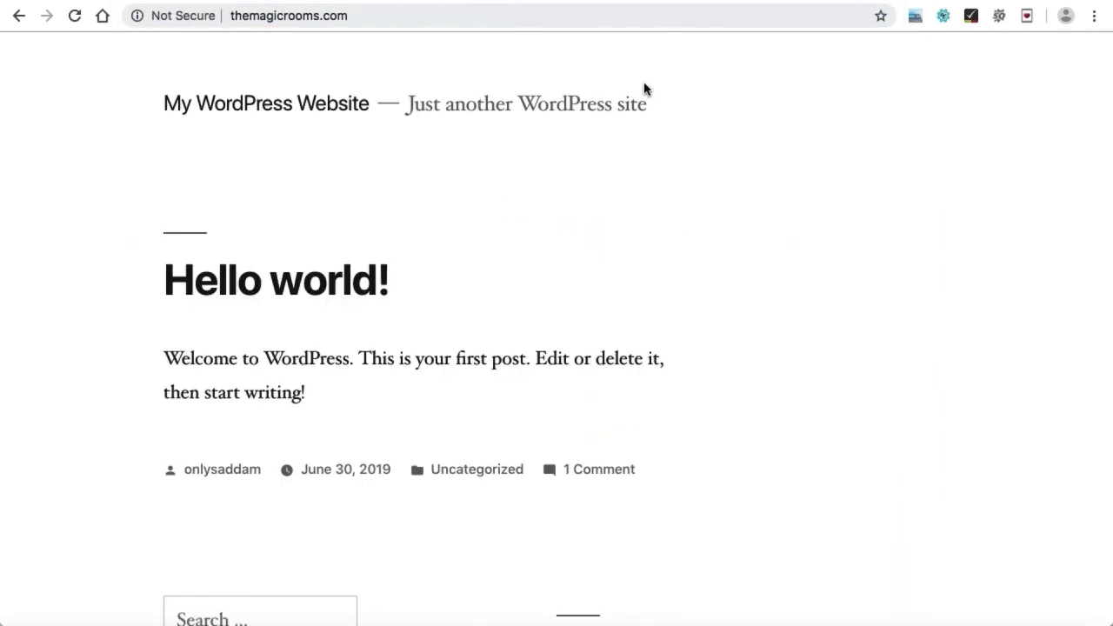
Scroll through the new homepage with its default 'Hello world!' post and widgets.
{"action": "scroll", "coordinate": [653, 195], "scroll_direction": "down", "scroll_amount": 5}
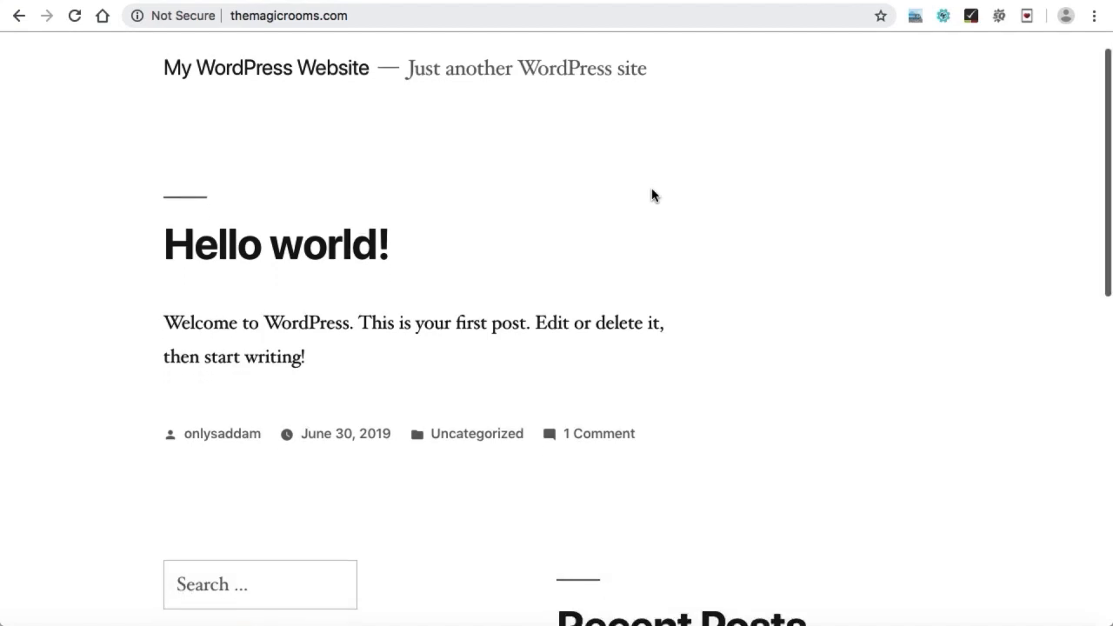
{"action": "scroll", "coordinate": [653, 195], "scroll_direction": "down", "scroll_amount": 5}
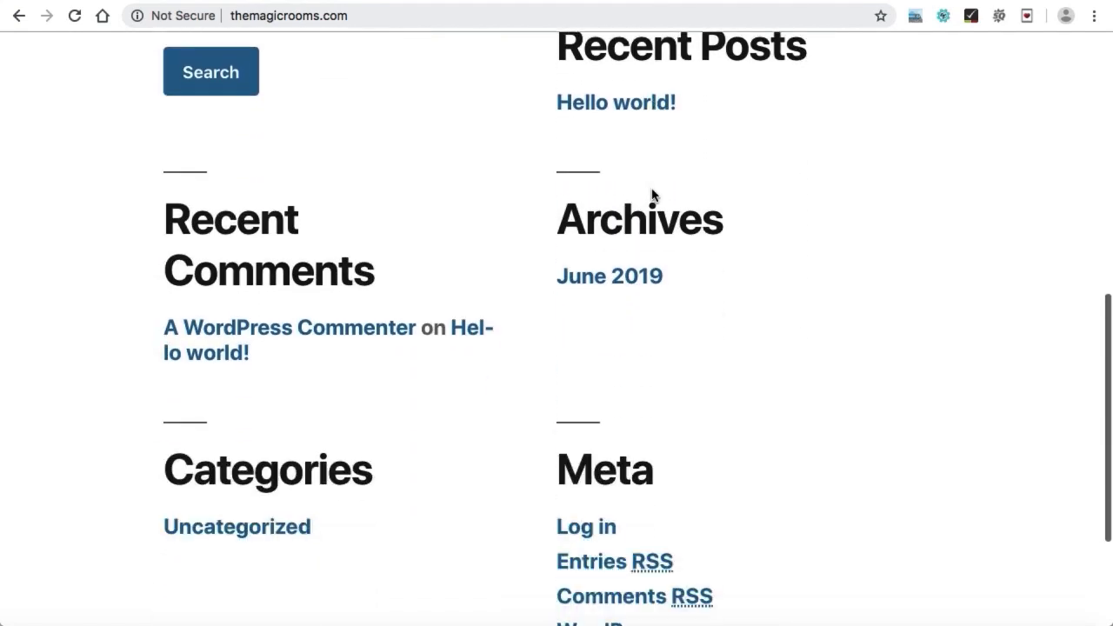
{"action": "scroll", "coordinate": [653, 195], "scroll_direction": "up", "scroll_amount": 10}
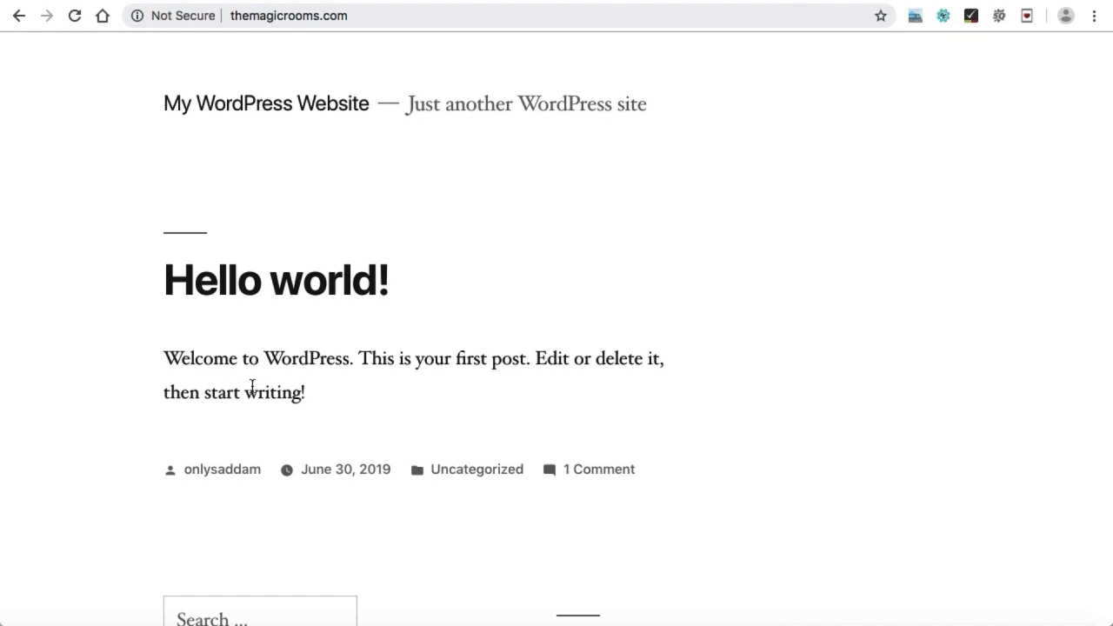
{"action": "scroll", "coordinate": [252, 386], "scroll_direction": "down", "scroll_amount": 5}
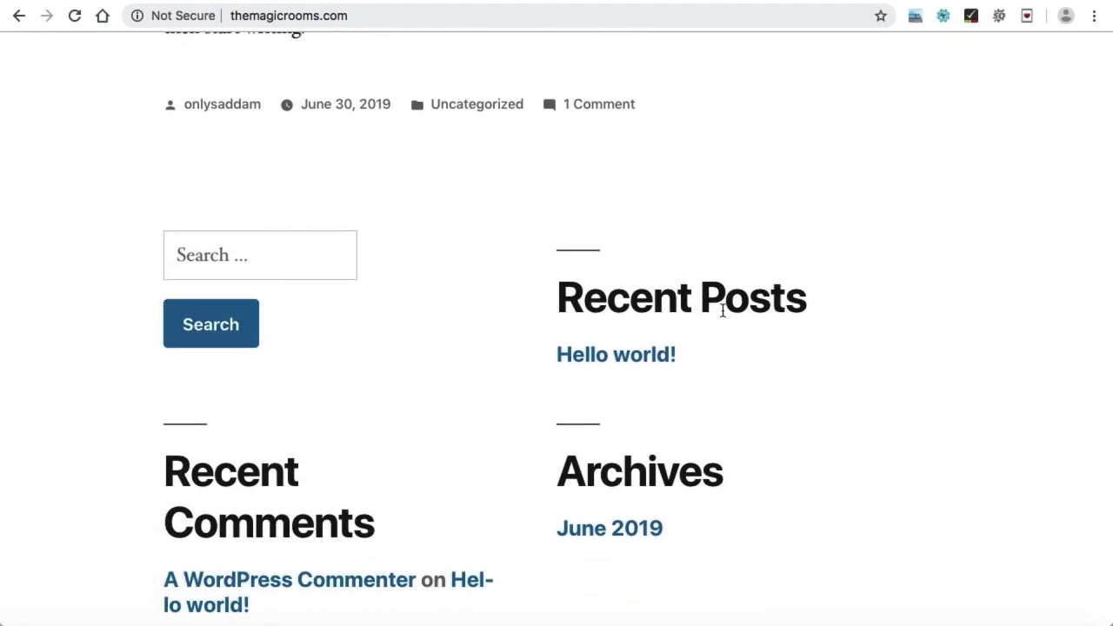
{"action": "scroll", "coordinate": [749, 418], "scroll_direction": "down", "scroll_amount": 3}
{"action": "scroll", "coordinate": [745, 427], "scroll_direction": "down", "scroll_amount": 3}
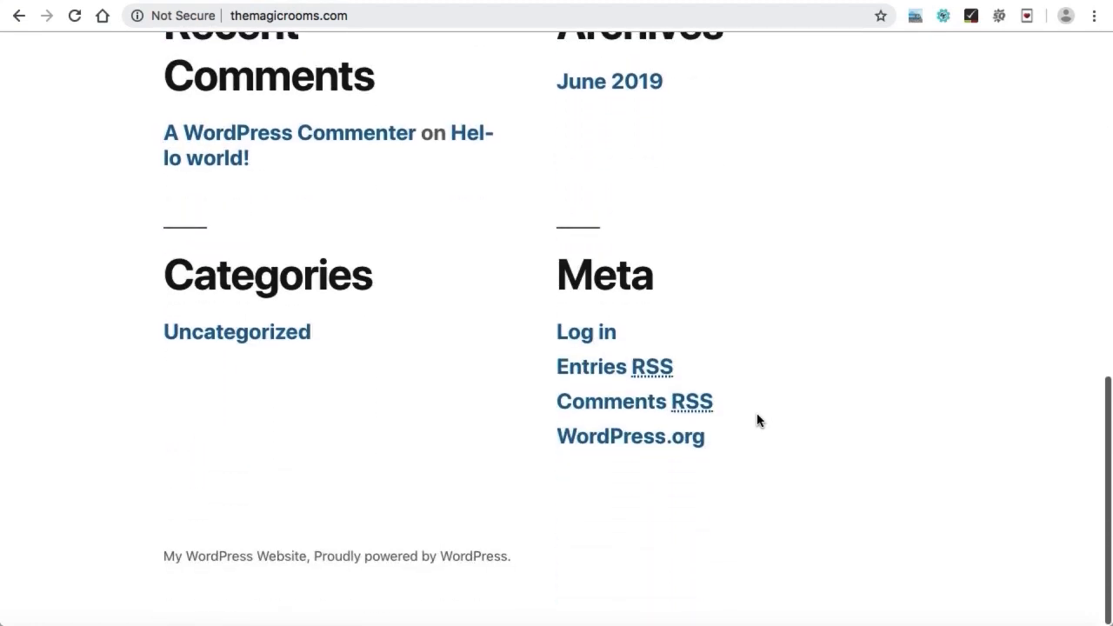
{"action": "scroll", "coordinate": [790, 395], "scroll_direction": "up", "scroll_amount": 10}
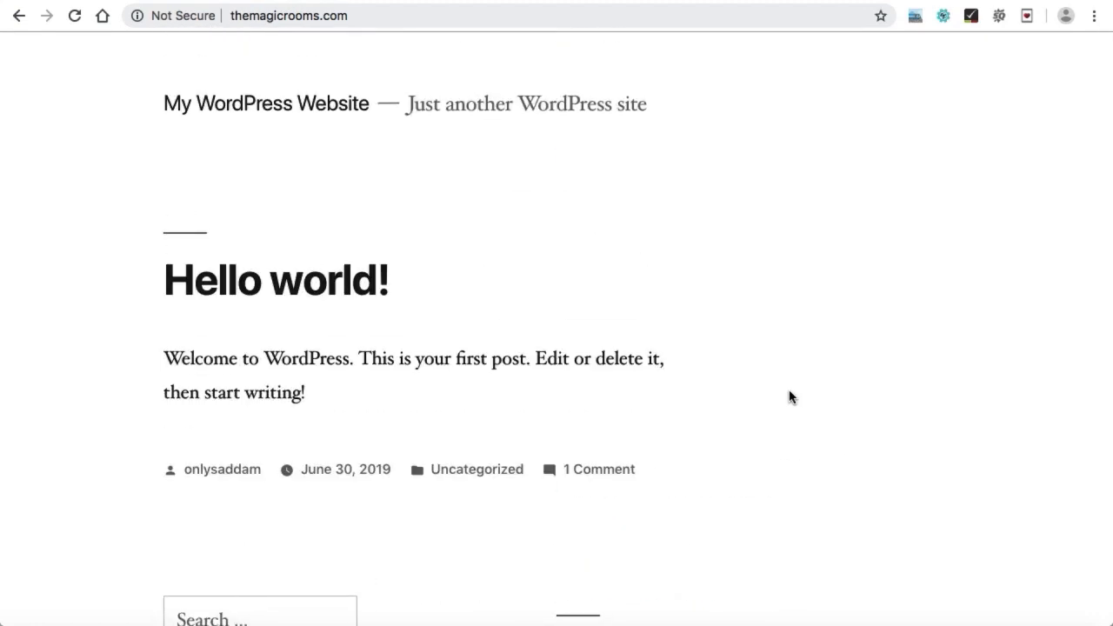
{"action": "scroll", "coordinate": [789, 397], "scroll_direction": "down", "scroll_amount": 1}
{"action": "scroll", "coordinate": [790, 397], "scroll_direction": "up", "scroll_amount": 1}
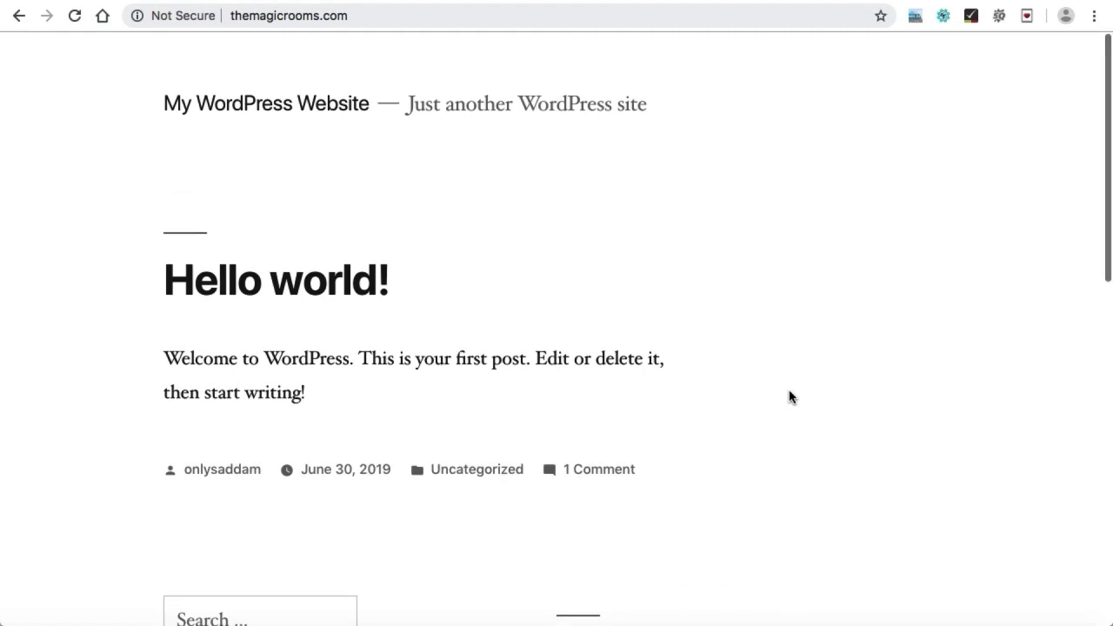
{"action": "scroll", "coordinate": [833, 287], "scroll_direction": "down", "scroll_amount": 4}
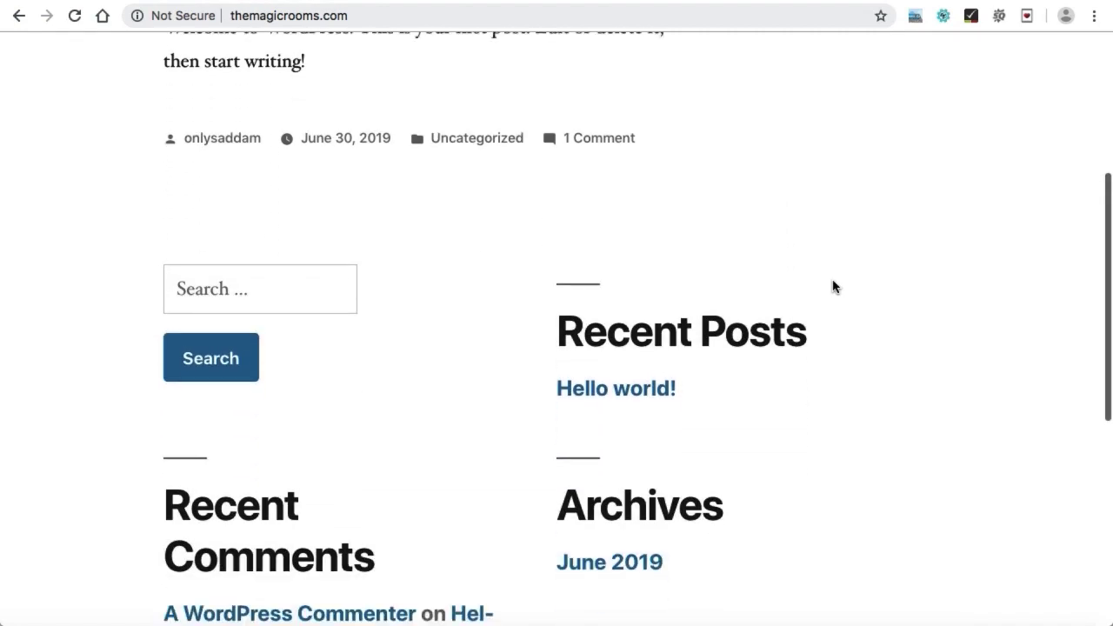
{"action": "scroll", "coordinate": [832, 287], "scroll_direction": "down", "scroll_amount": 5}
{"action": "scroll", "coordinate": [833, 287], "scroll_direction": "up", "scroll_amount": 4}
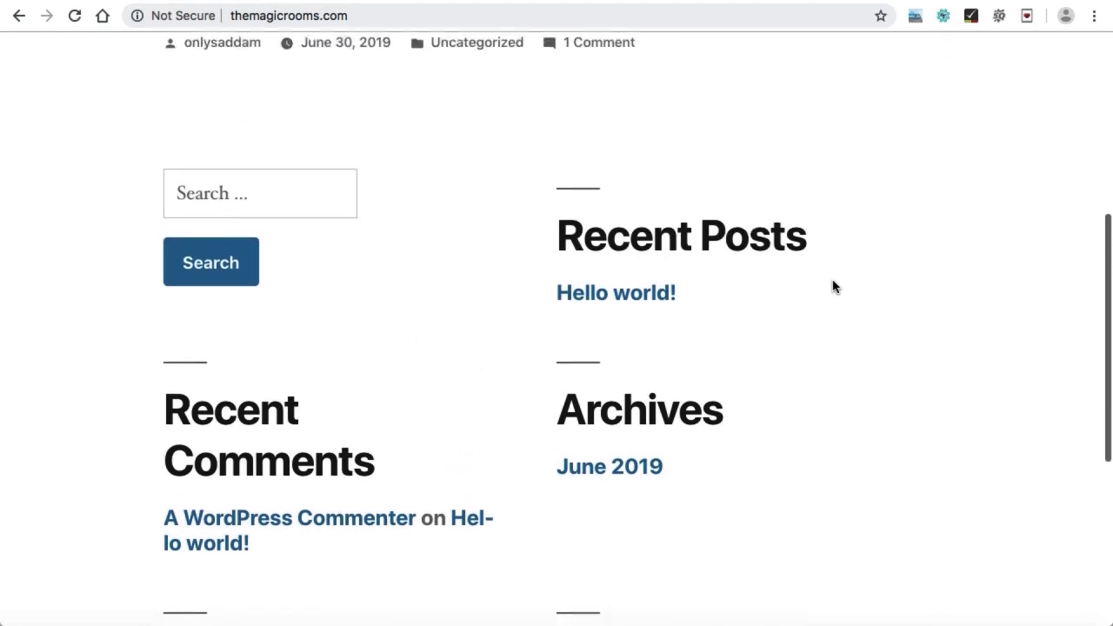
{"action": "scroll", "coordinate": [832, 287], "scroll_direction": "up", "scroll_amount": 1}
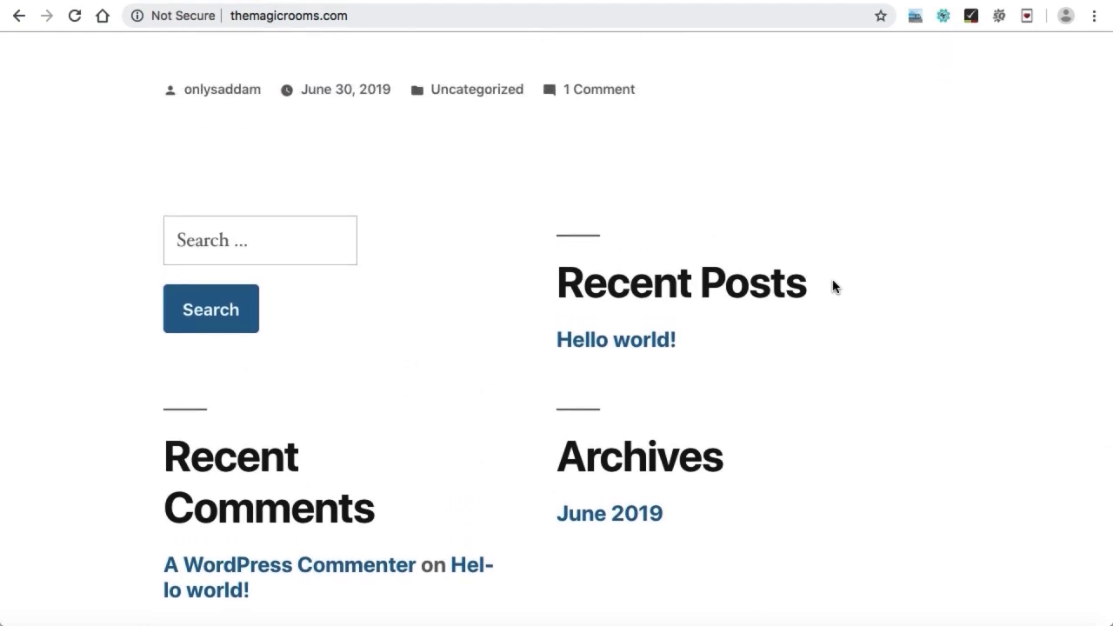
{"action": "scroll", "coordinate": [832, 287], "scroll_direction": "up", "scroll_amount": 5}
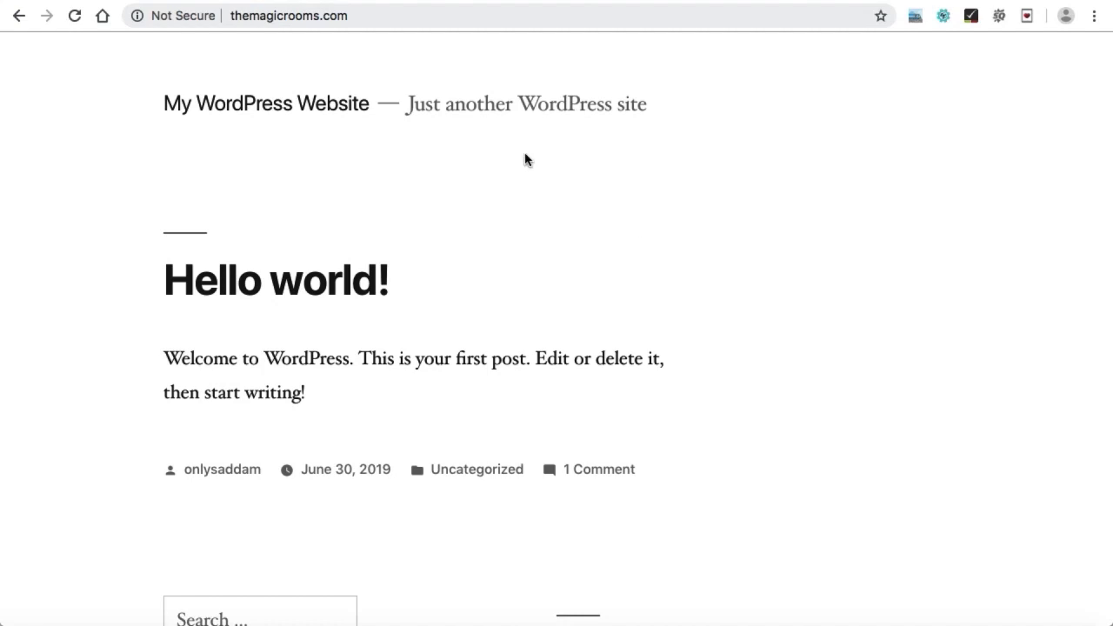
Append /wp-admin to the site address and log in to the WordPress Dashboard.
{"action": "left_click", "coordinate": [397, 16]}
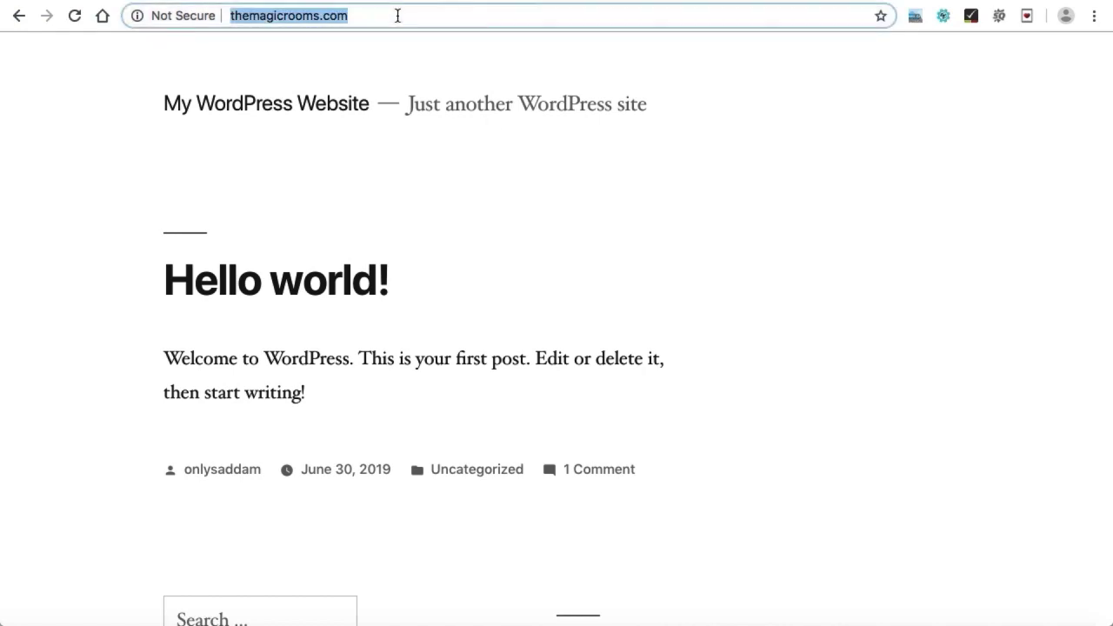
{"action": "left_click", "coordinate": [398, 16]}
{"action": "type", "text": "/"}
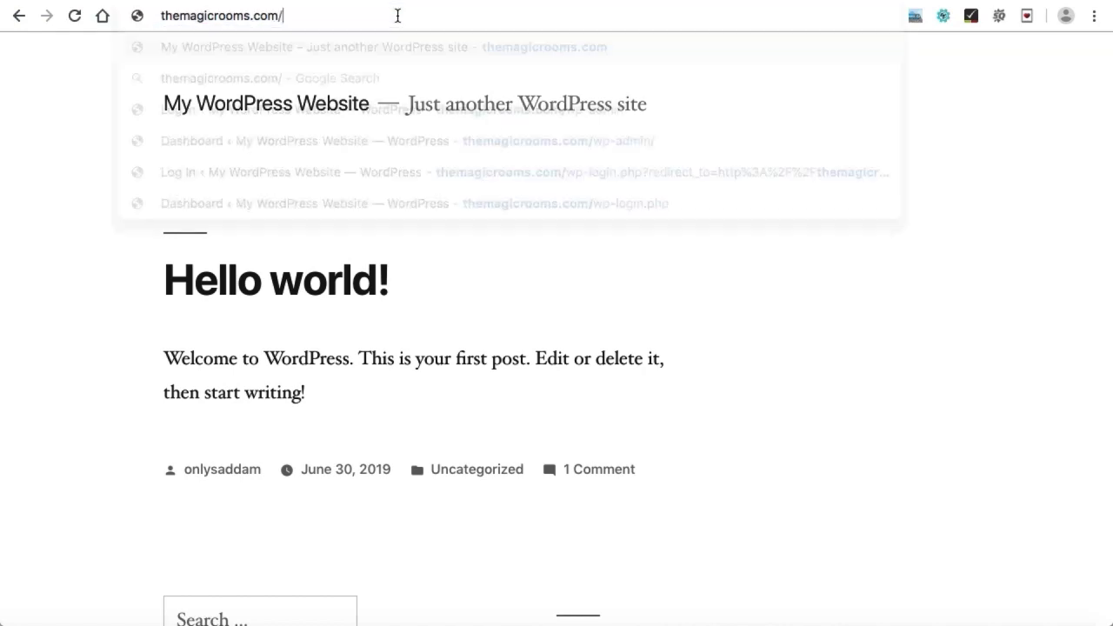
{"action": "type", "text": "wp"}
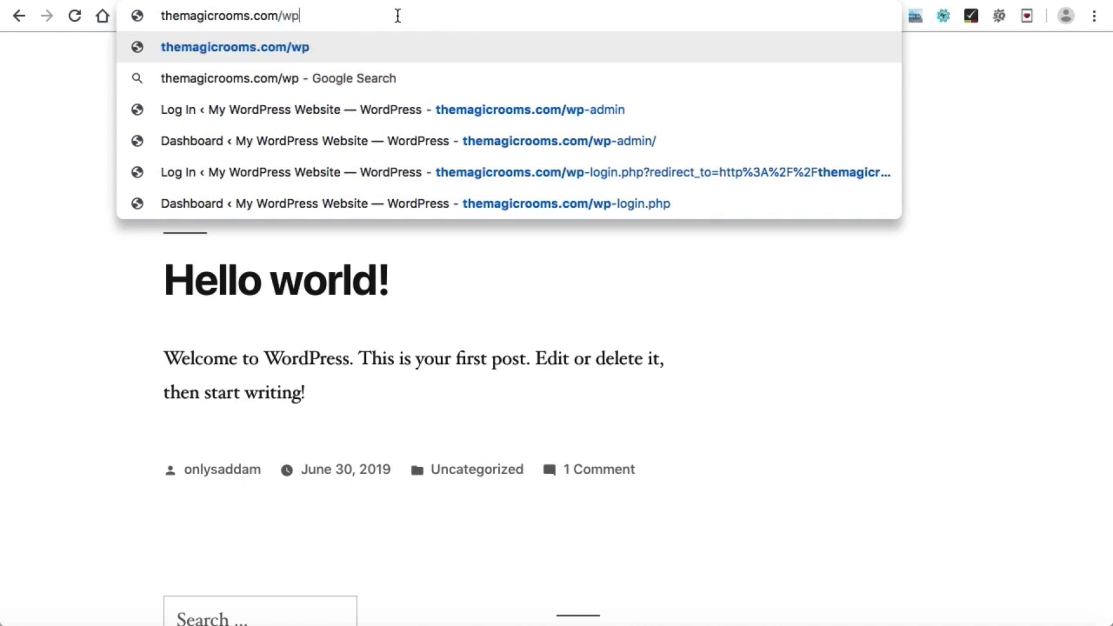
{"action": "type", "text": "-admin"}
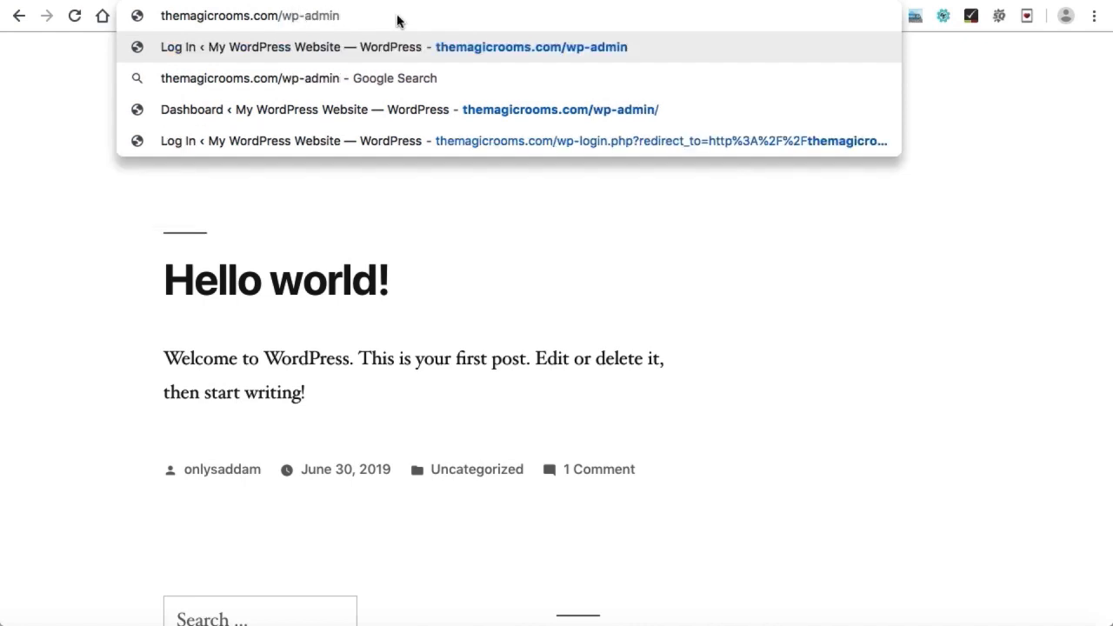
{"action": "key", "text": "Return"}
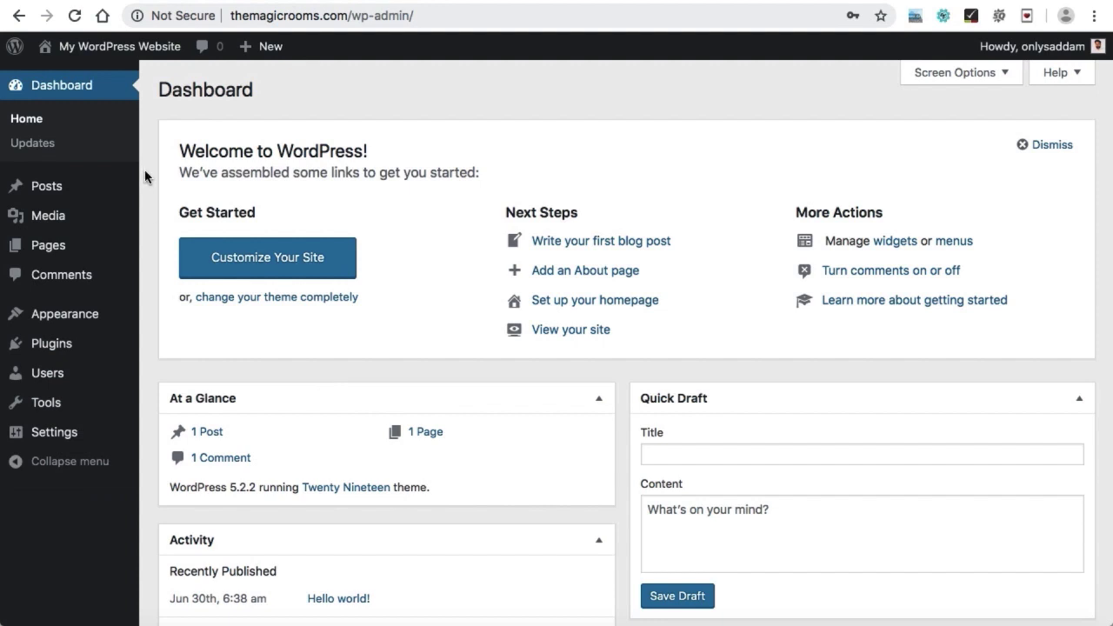
{"action": "mouse_move", "coordinate": [38, 186]}
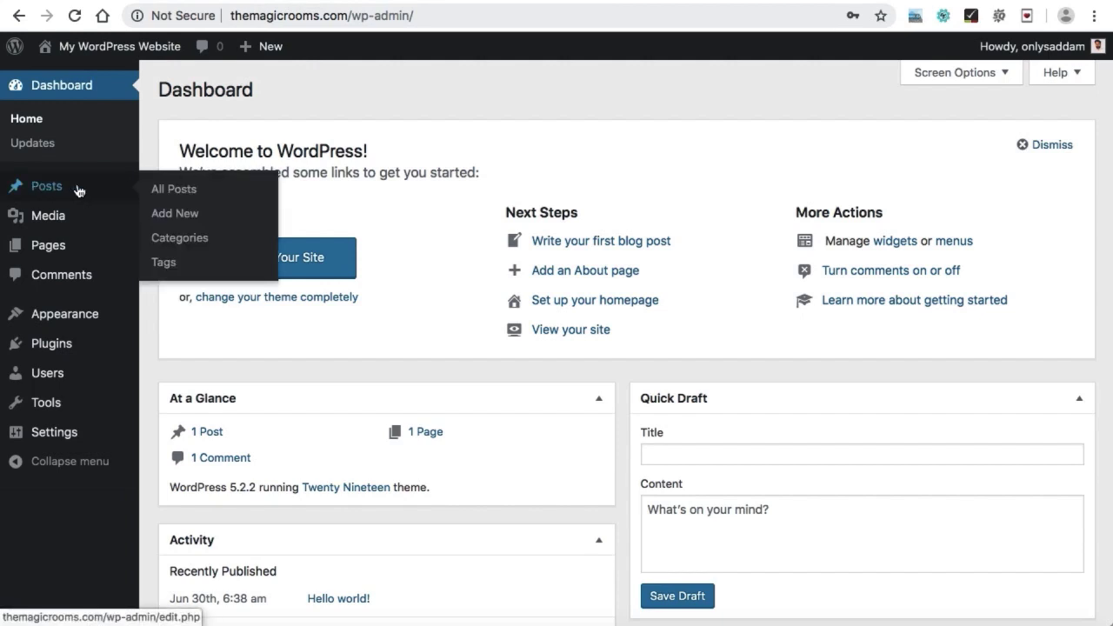
Show All Posts, listing only the 'Hello world!' post in Uncategorized.
{"action": "left_click", "coordinate": [174, 190]}
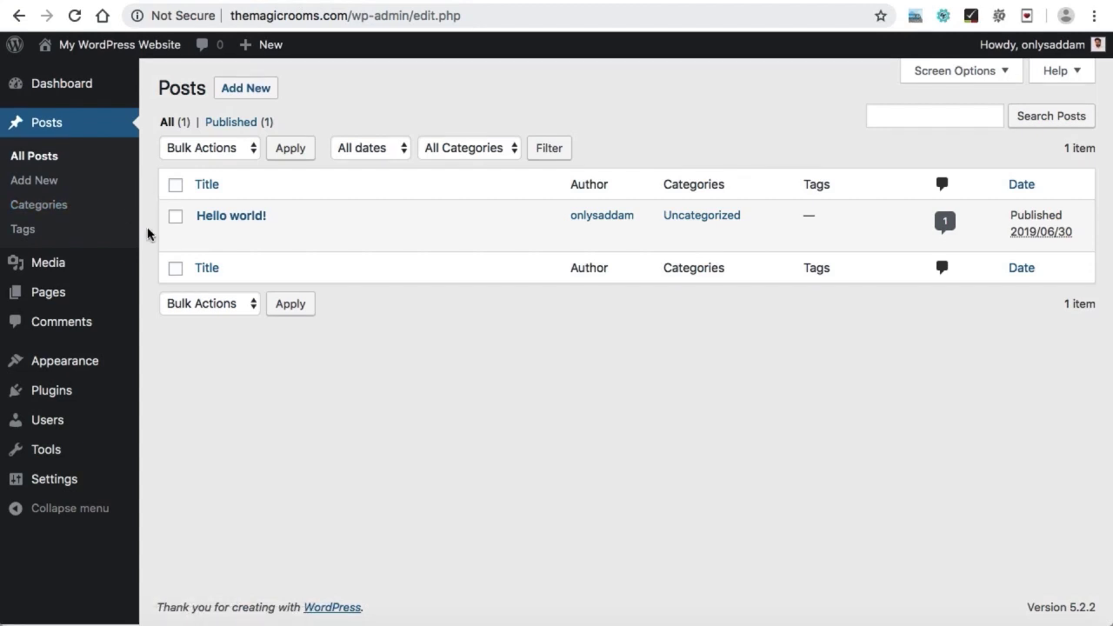
{"action": "mouse_move", "coordinate": [39, 293]}
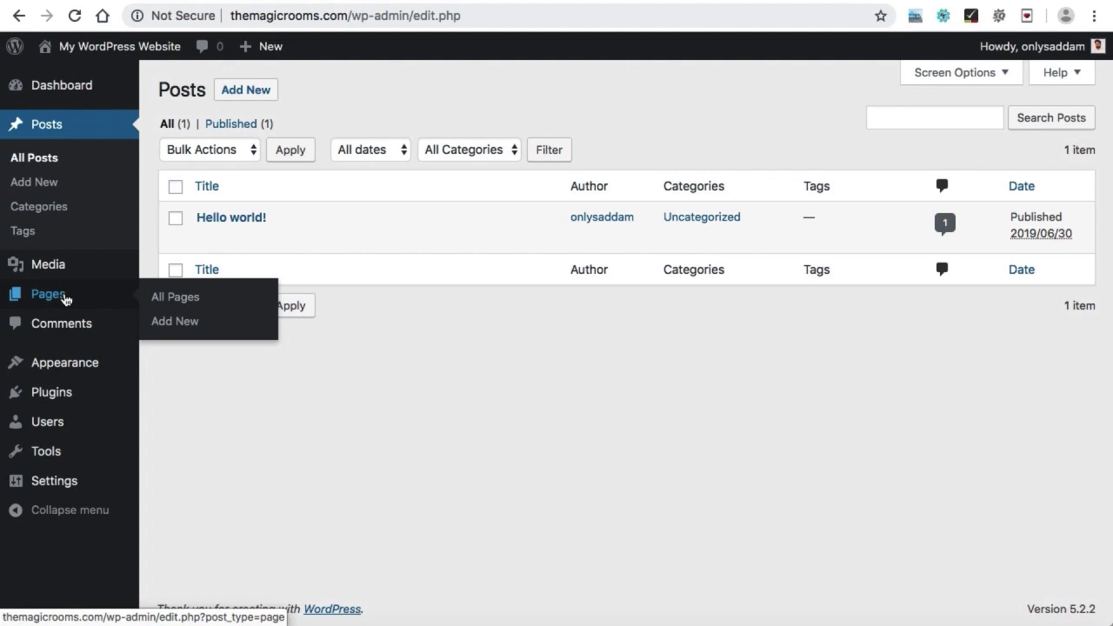
{"action": "mouse_move", "coordinate": [71, 367]}
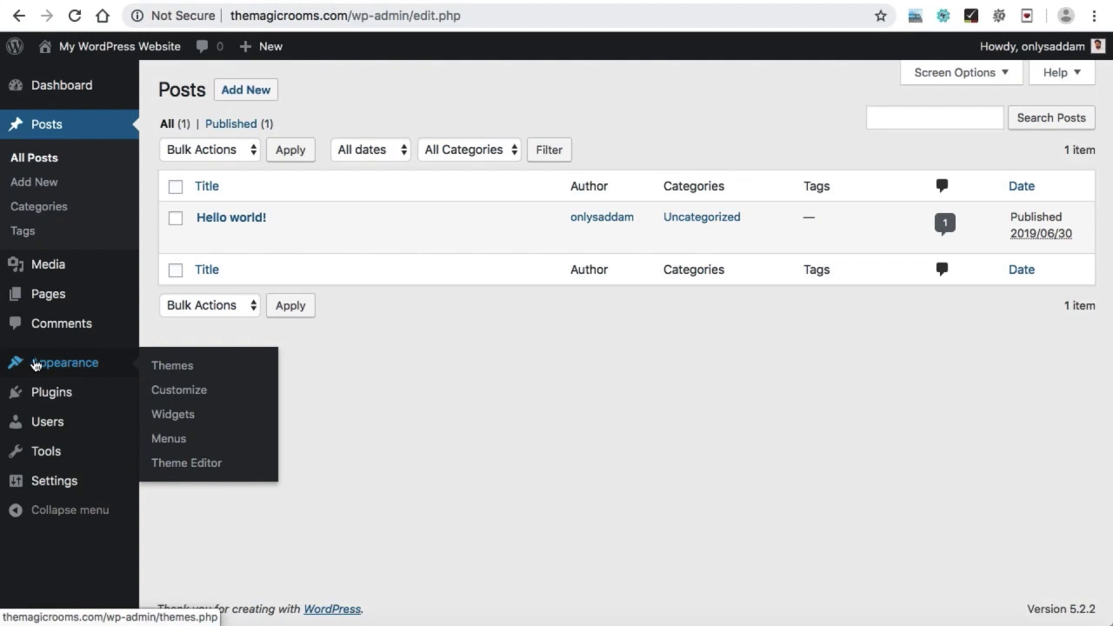
{"action": "left_click", "coordinate": [182, 369]}
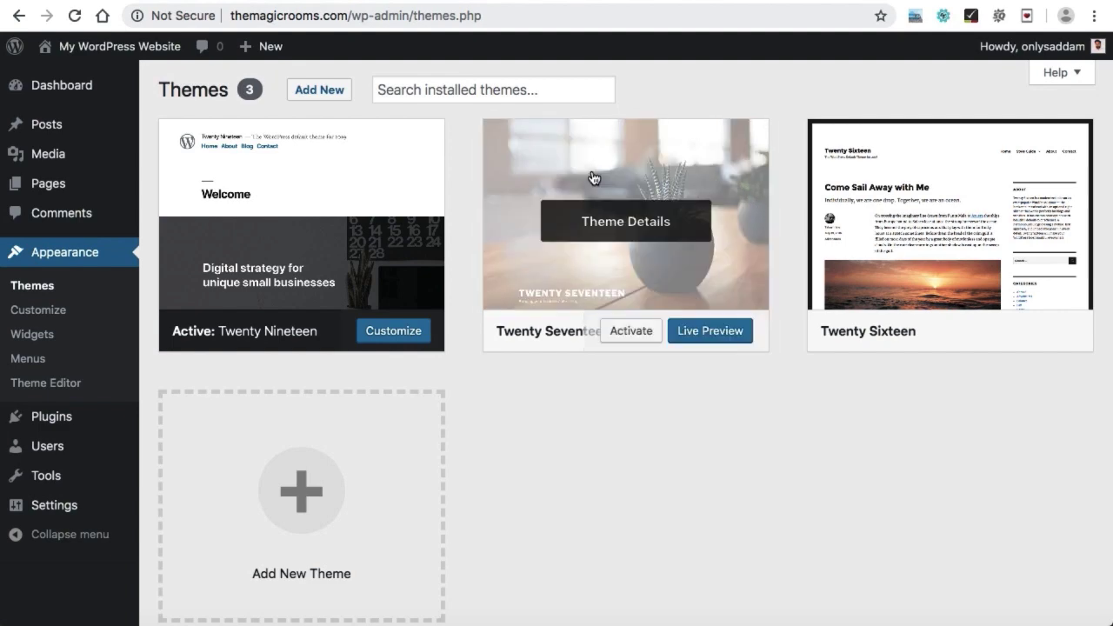
{"action": "left_click", "coordinate": [321, 90]}
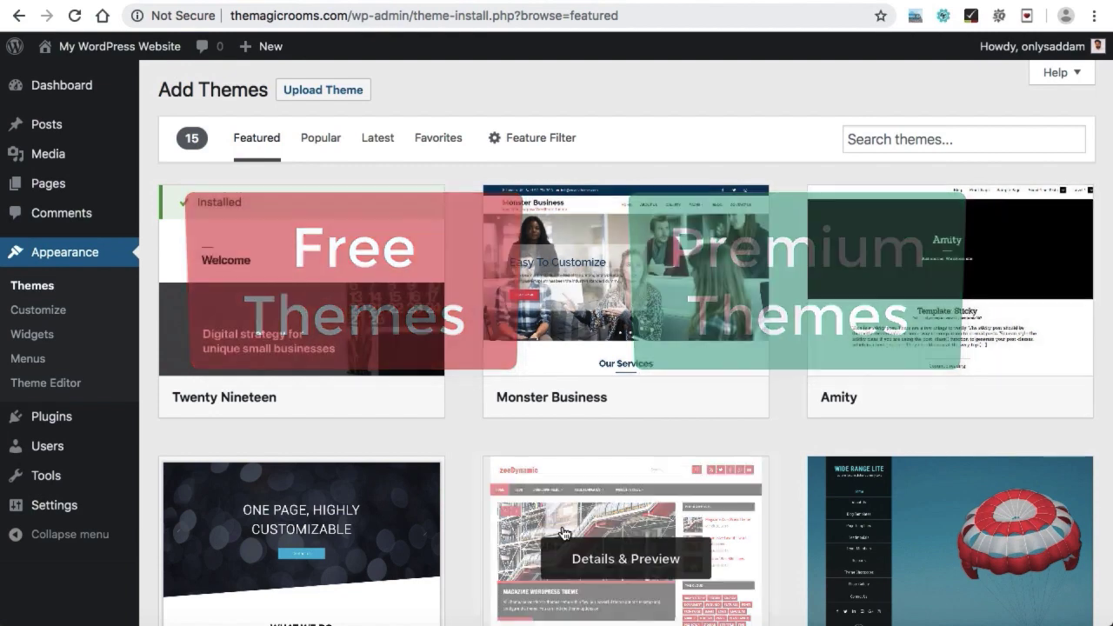
{"action": "scroll", "coordinate": [781, 433], "scroll_direction": "down", "scroll_amount": 3}
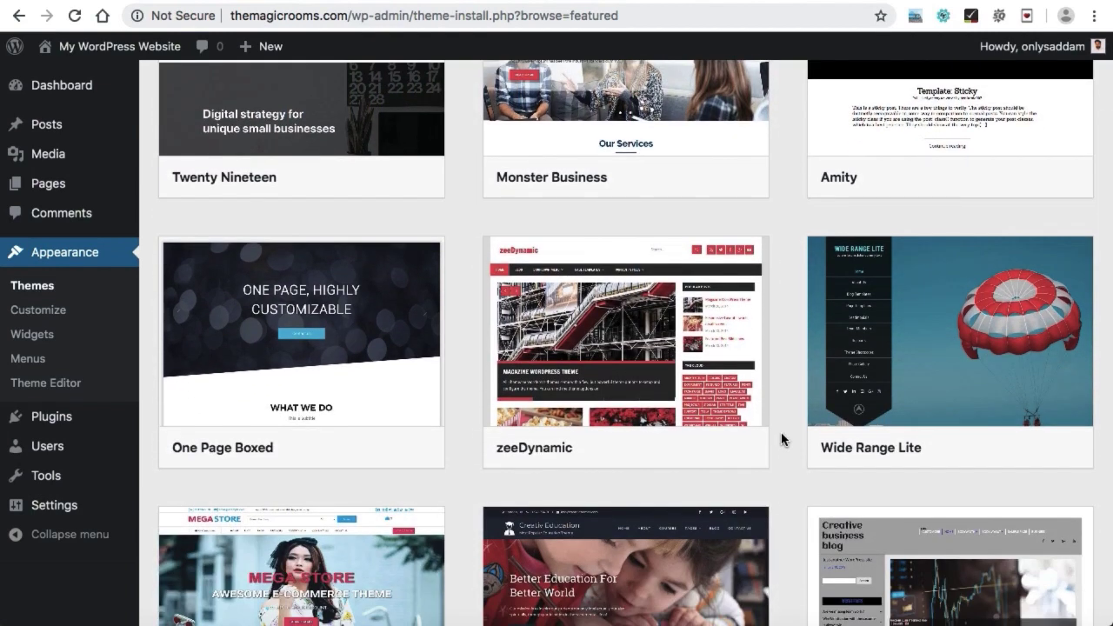
{"action": "scroll", "coordinate": [781, 432], "scroll_direction": "up", "scroll_amount": 3}
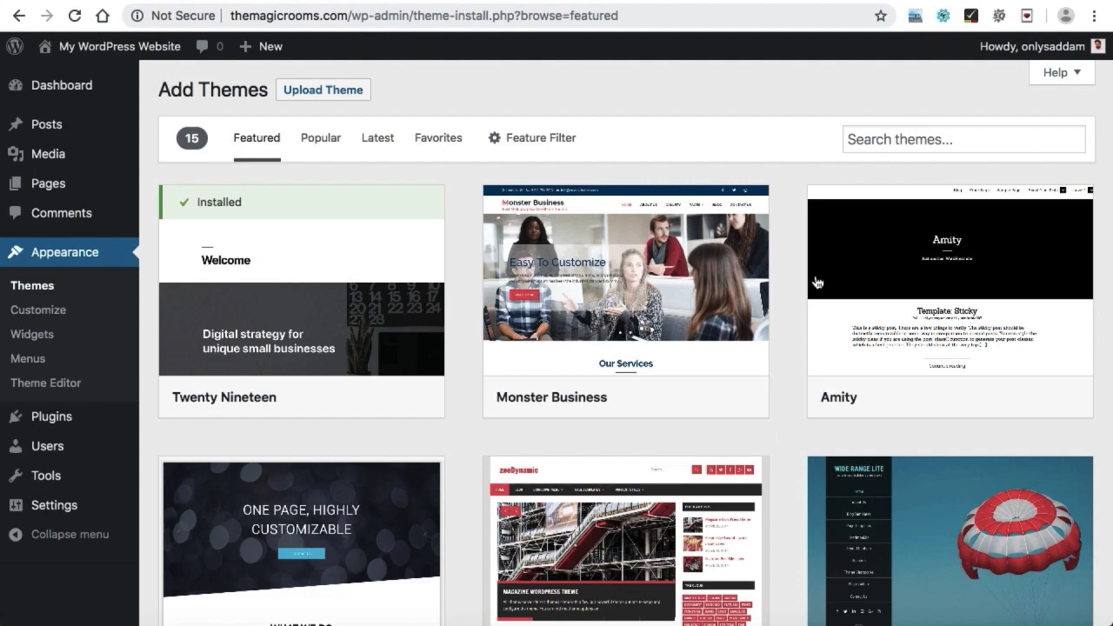
Search themes for oceanwp, then install and activate the OceanWP theme.
{"action": "left_click", "coordinate": [856, 139]}
{"action": "type", "text": "oceanwp"}
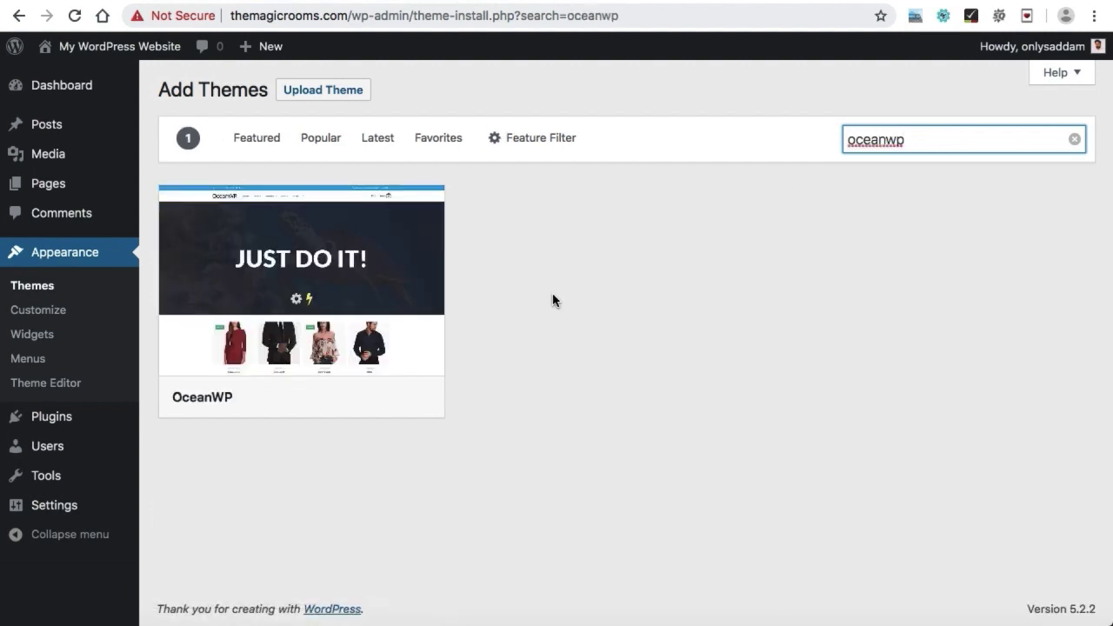
{"action": "mouse_move", "coordinate": [298, 255]}
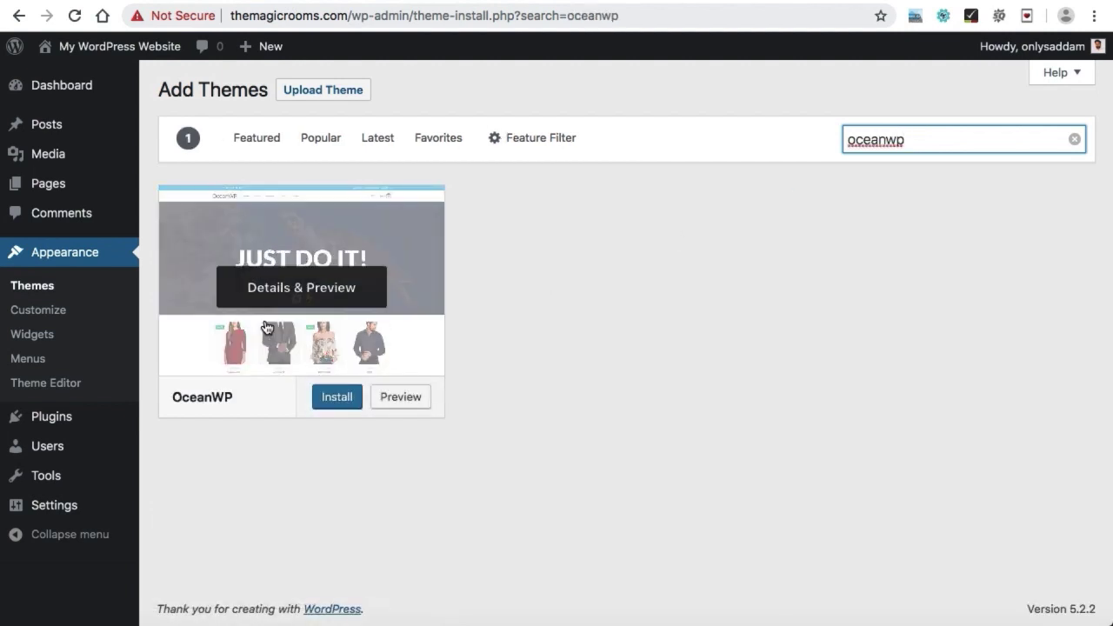
{"action": "left_click", "coordinate": [341, 400]}
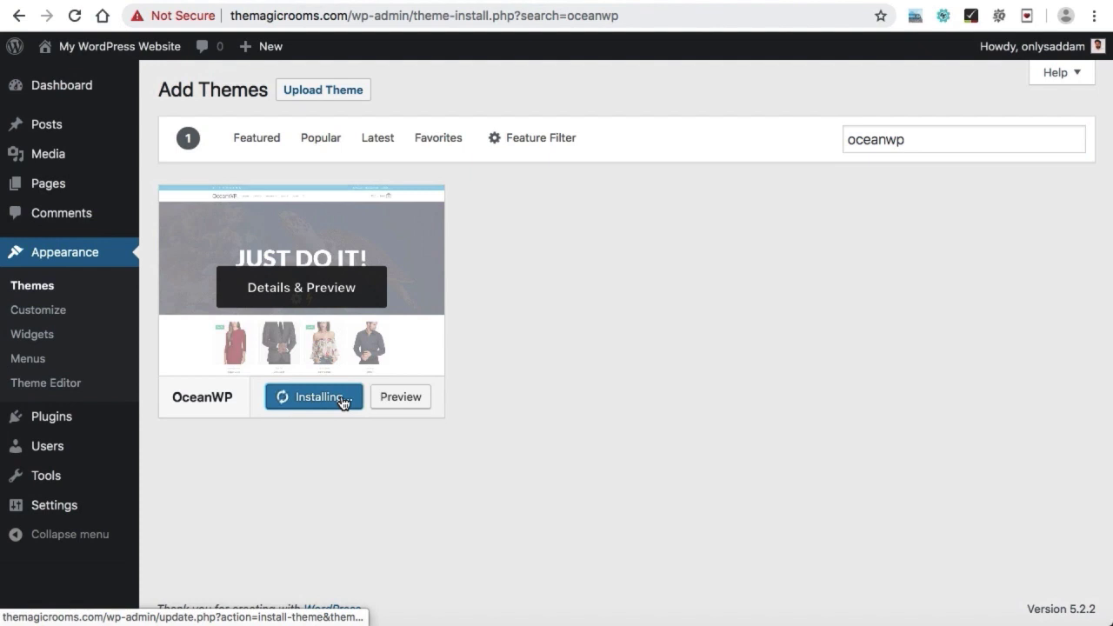
{"action": "left_click", "coordinate": [307, 399]}
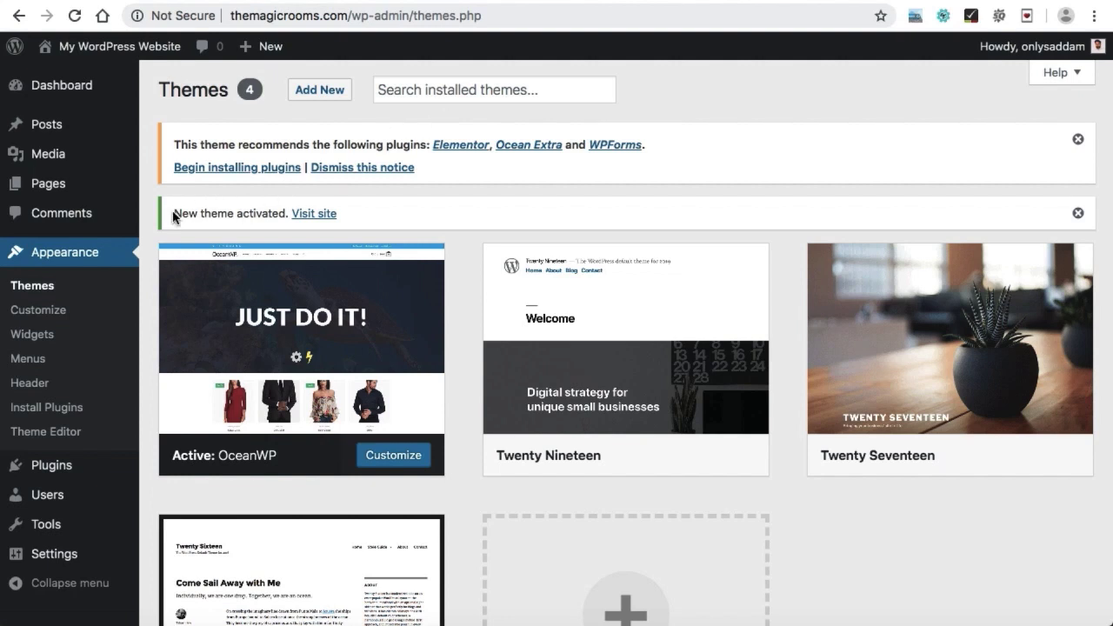
Visit the live site from the activation notice to see the OceanWP styling.
{"action": "left_click_drag", "start_coordinate": [173, 216], "coordinate": [284, 214]}
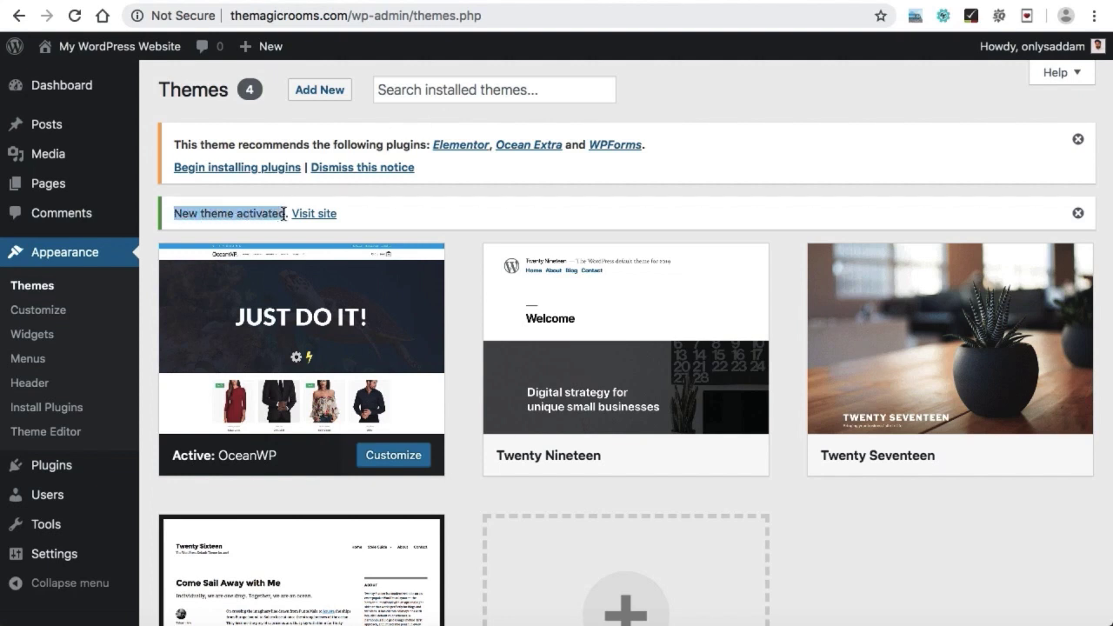
{"action": "left_click", "coordinate": [332, 237]}
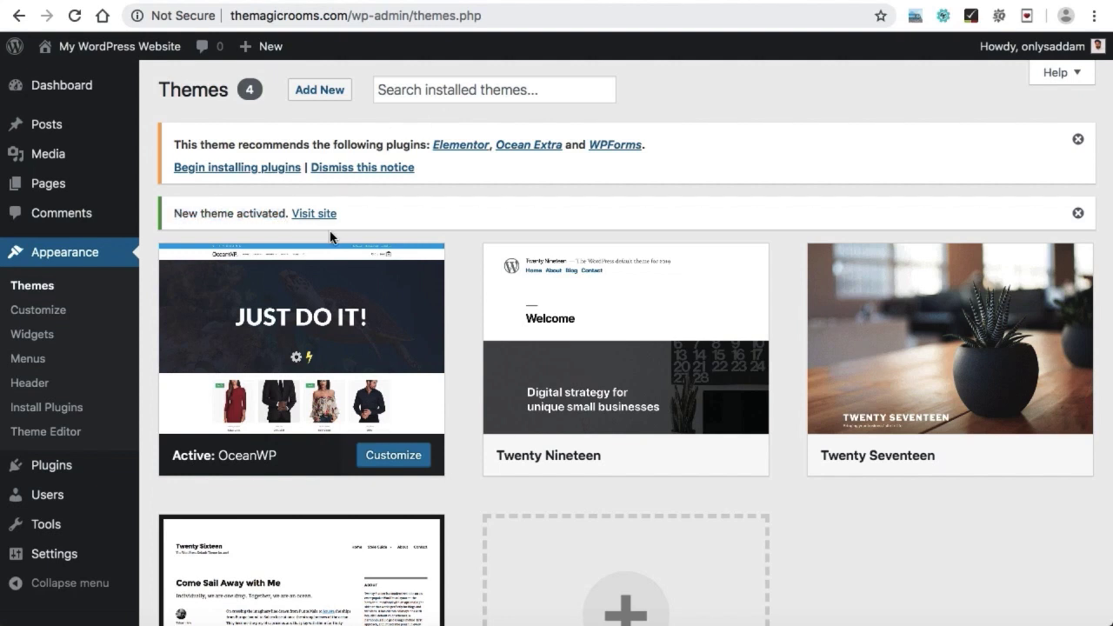
{"action": "left_click", "coordinate": [313, 214]}
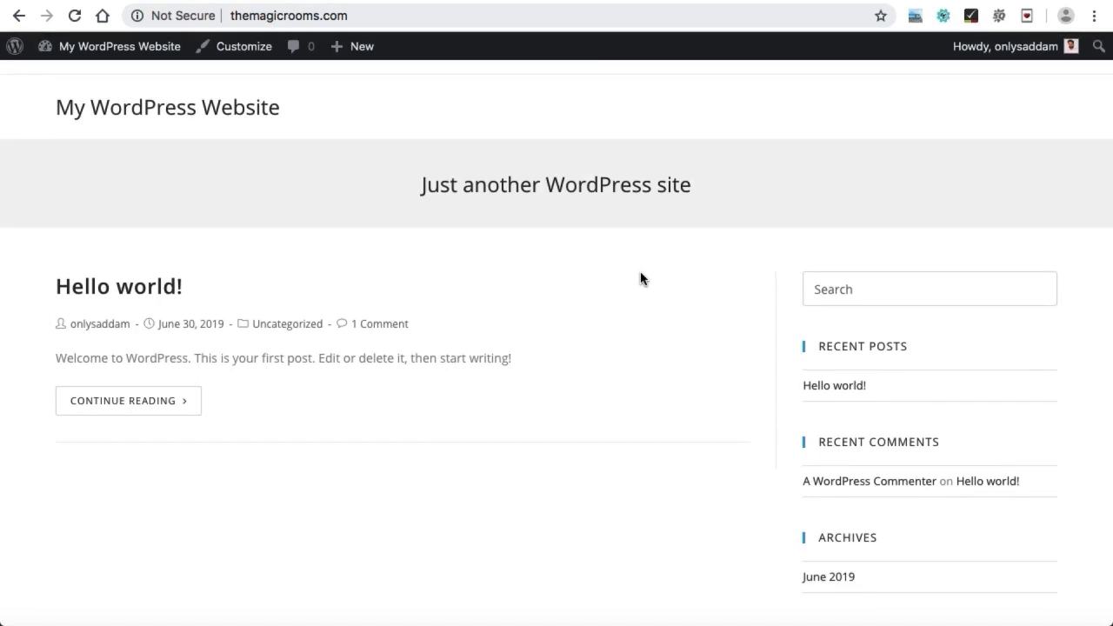
Return from the live OceanWP site to the Dashboard via the admin bar site menu.
{"action": "scroll", "coordinate": [641, 278], "scroll_direction": "down", "scroll_amount": 5}
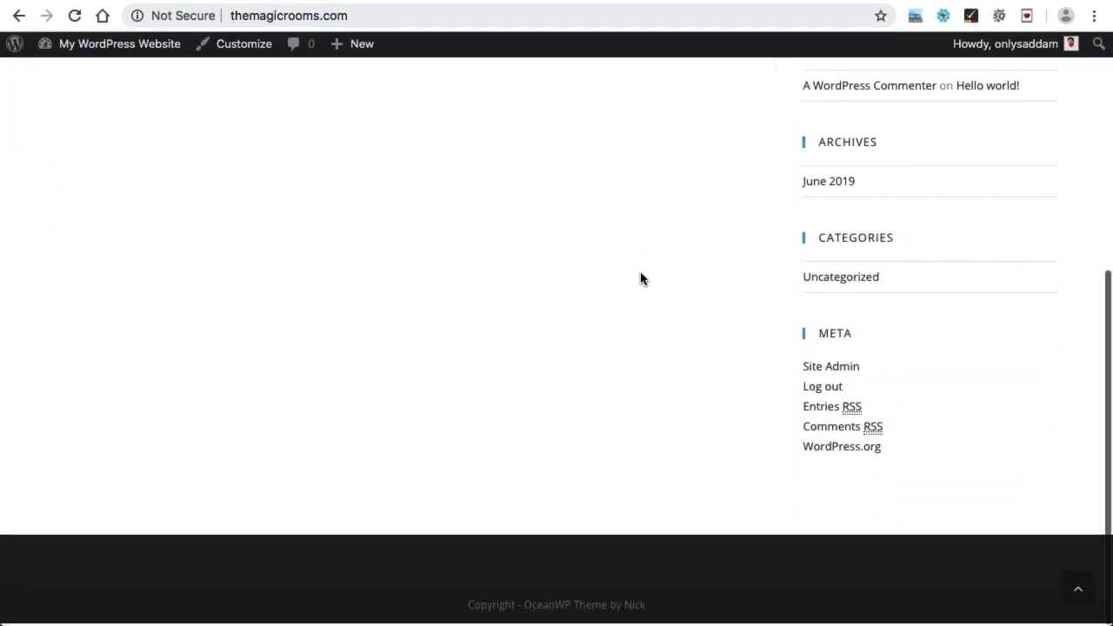
{"action": "scroll", "coordinate": [641, 278], "scroll_direction": "up", "scroll_amount": 5}
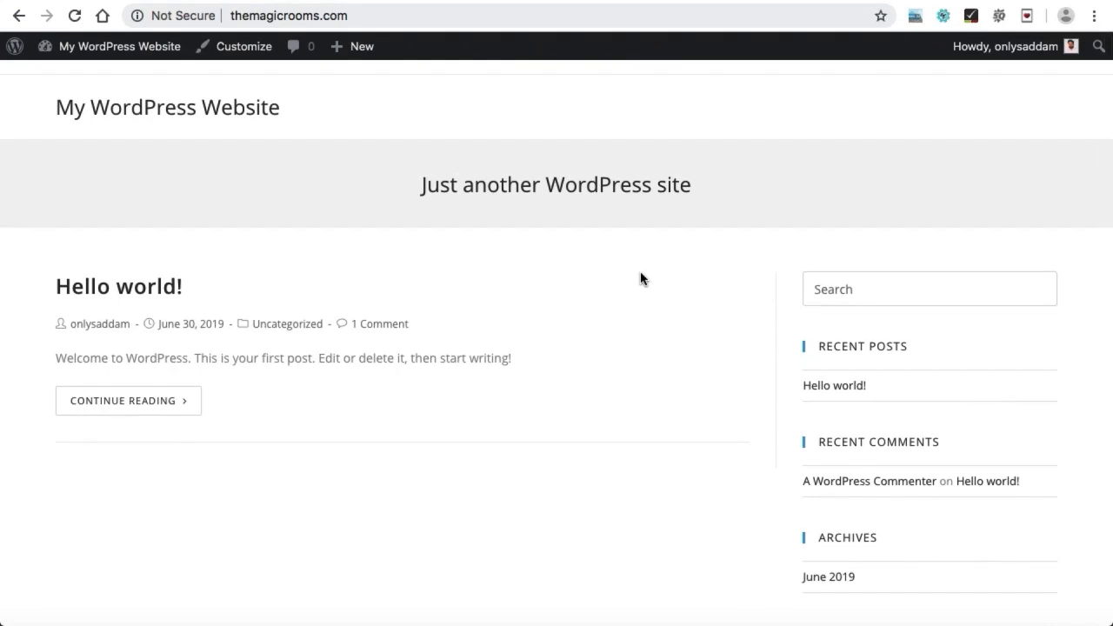
{"action": "mouse_move", "coordinate": [111, 49]}
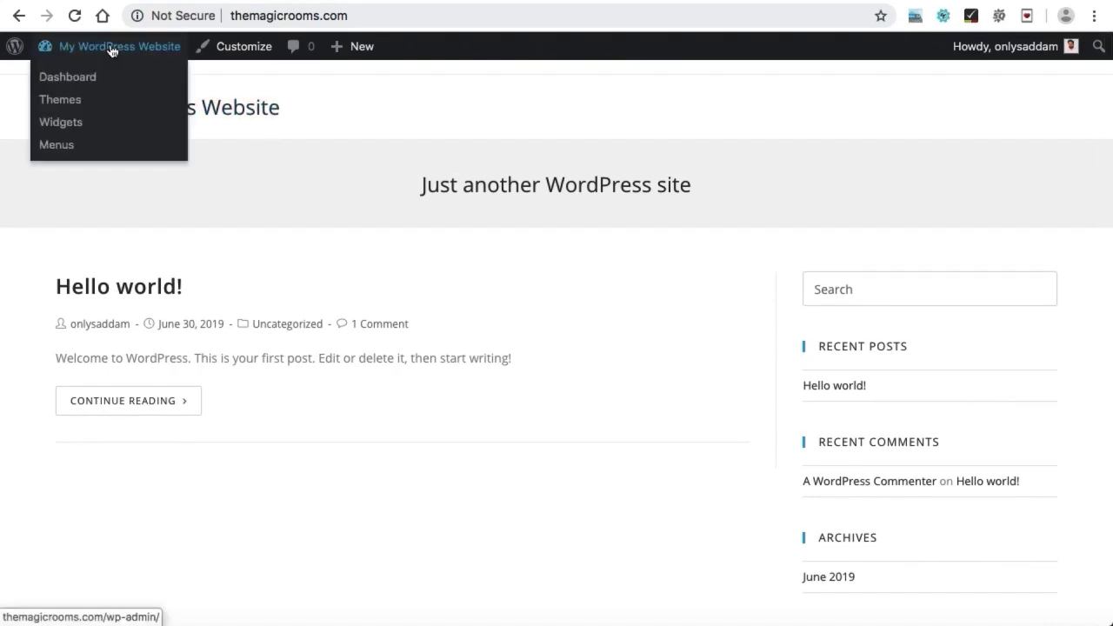
{"action": "left_click", "coordinate": [87, 79]}
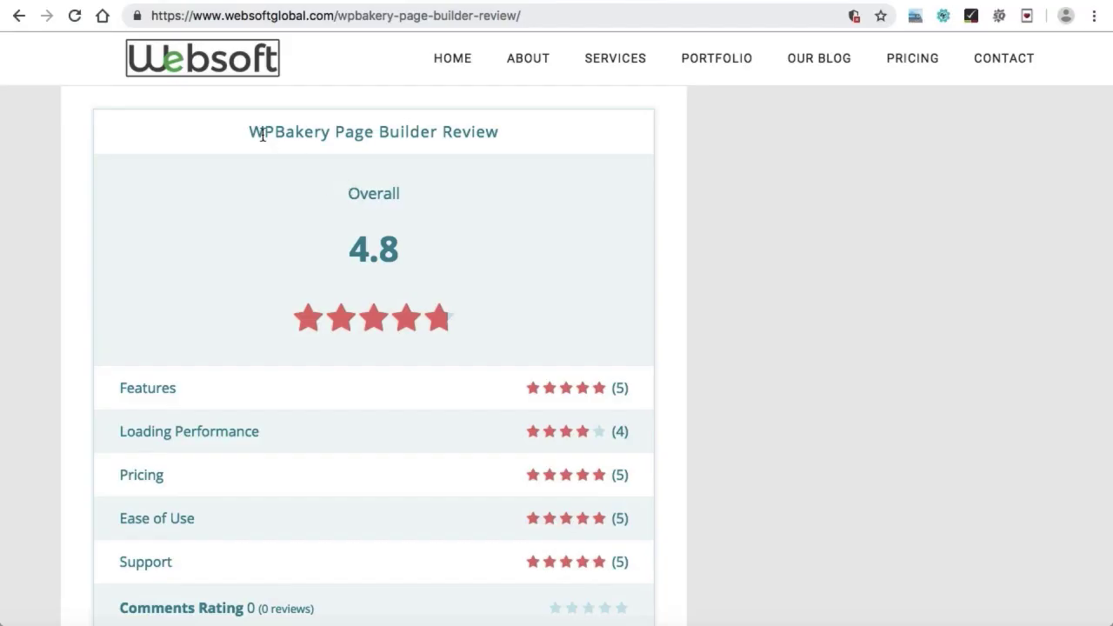
Scroll through the WPBakery Page Builder review and its 4.8 rating on websoftglobal.com.
{"action": "left_click_drag", "start_coordinate": [251, 131], "coordinate": [507, 139]}
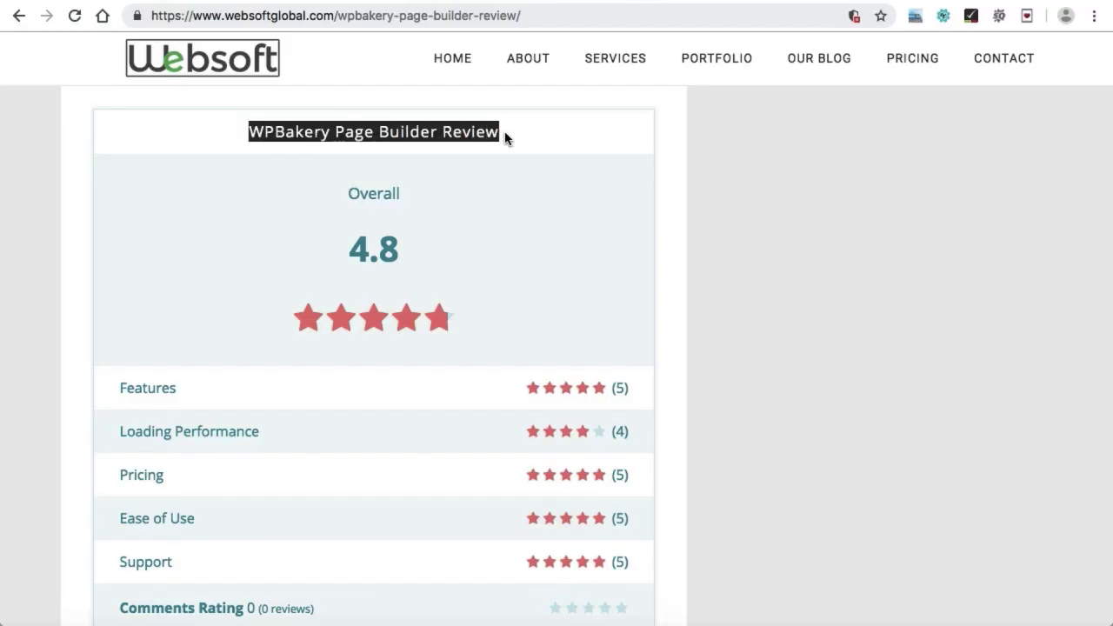
{"action": "scroll", "coordinate": [487, 300], "scroll_direction": "down", "scroll_amount": 1}
{"action": "scroll", "coordinate": [487, 300], "scroll_direction": "down", "scroll_amount": 3}
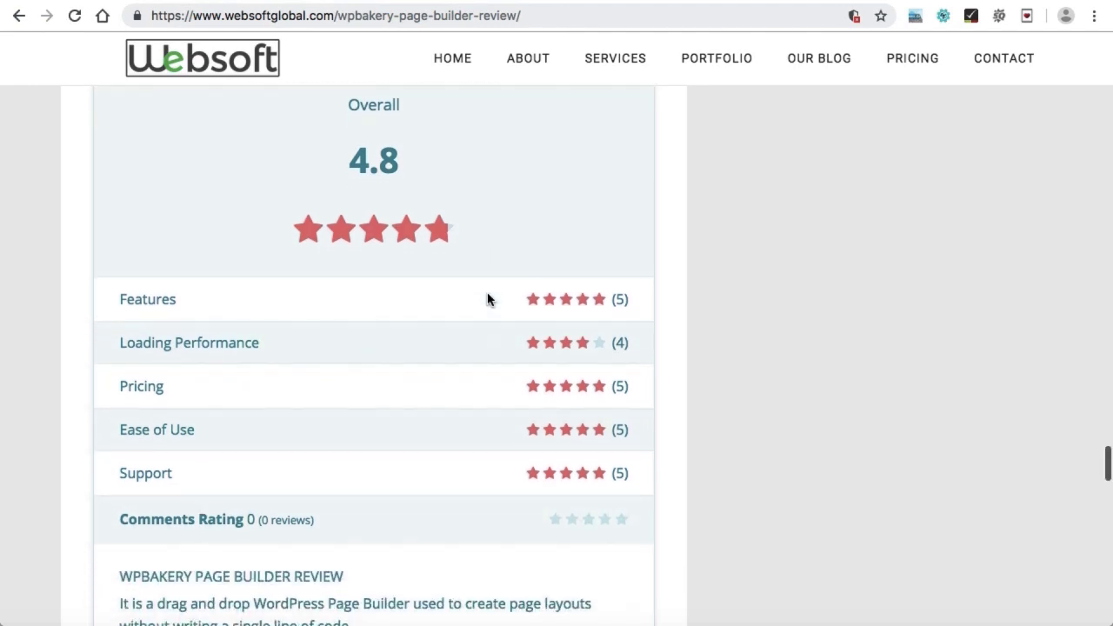
{"action": "scroll", "coordinate": [488, 300], "scroll_direction": "down", "scroll_amount": 5}
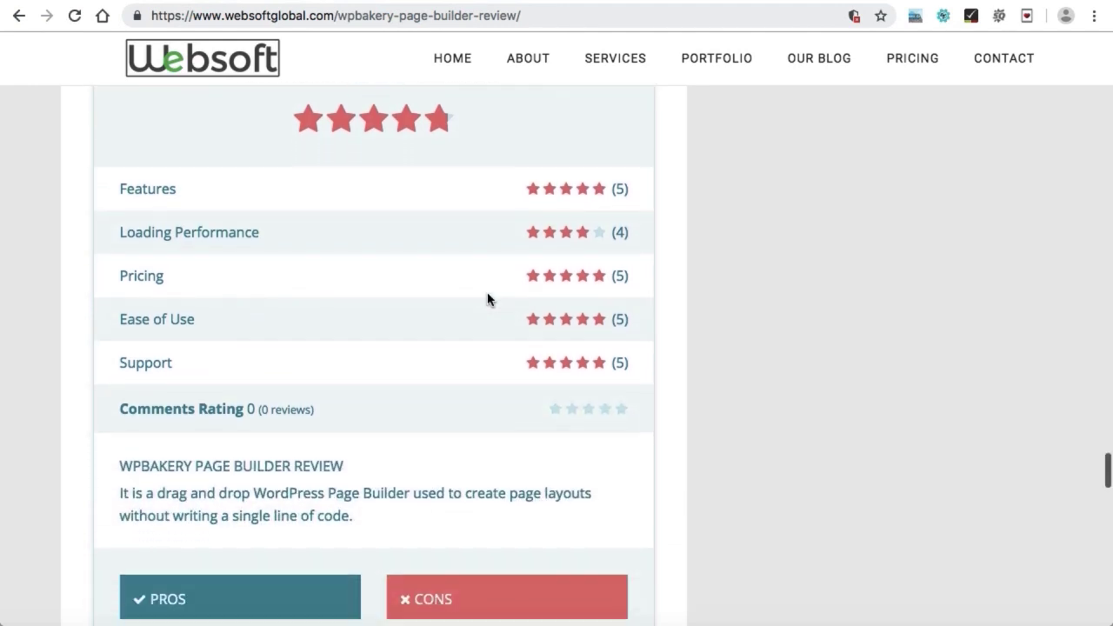
{"action": "scroll", "coordinate": [487, 300], "scroll_direction": "up", "scroll_amount": 5}
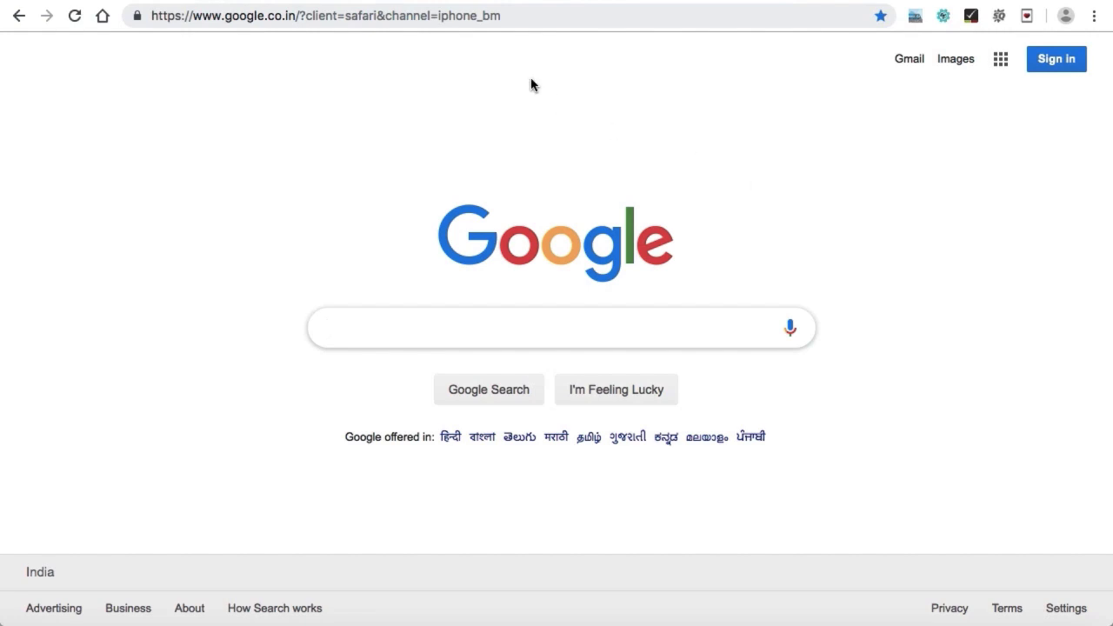
Load themagicrooms.com again in the browser.
{"action": "left_click", "coordinate": [511, 16]}
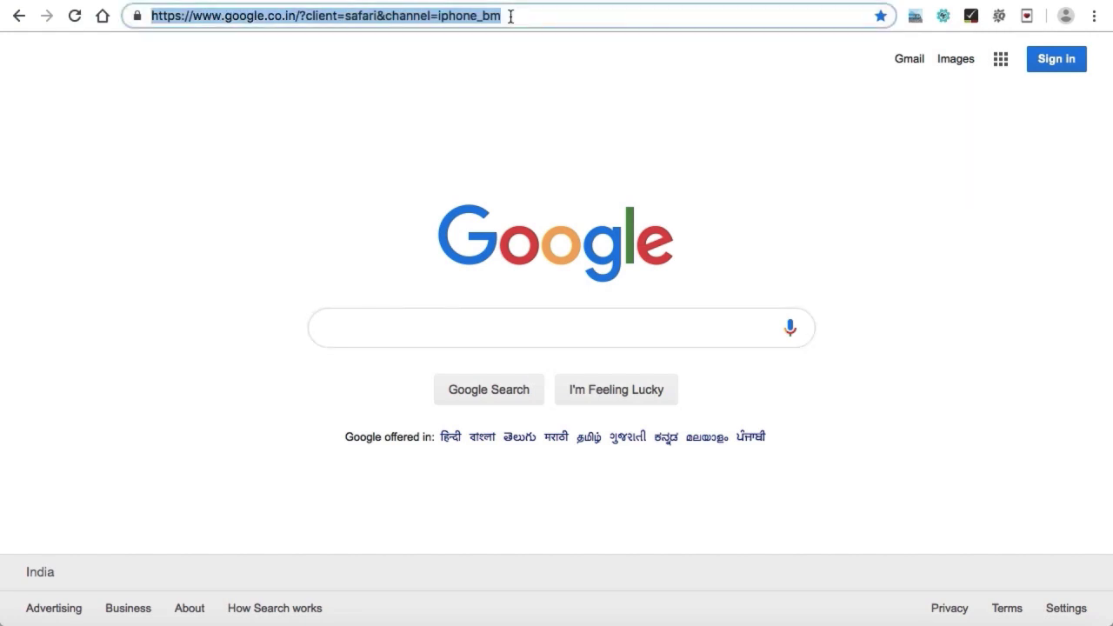
{"action": "type", "text": "th"}
{"action": "key", "text": "Right"}
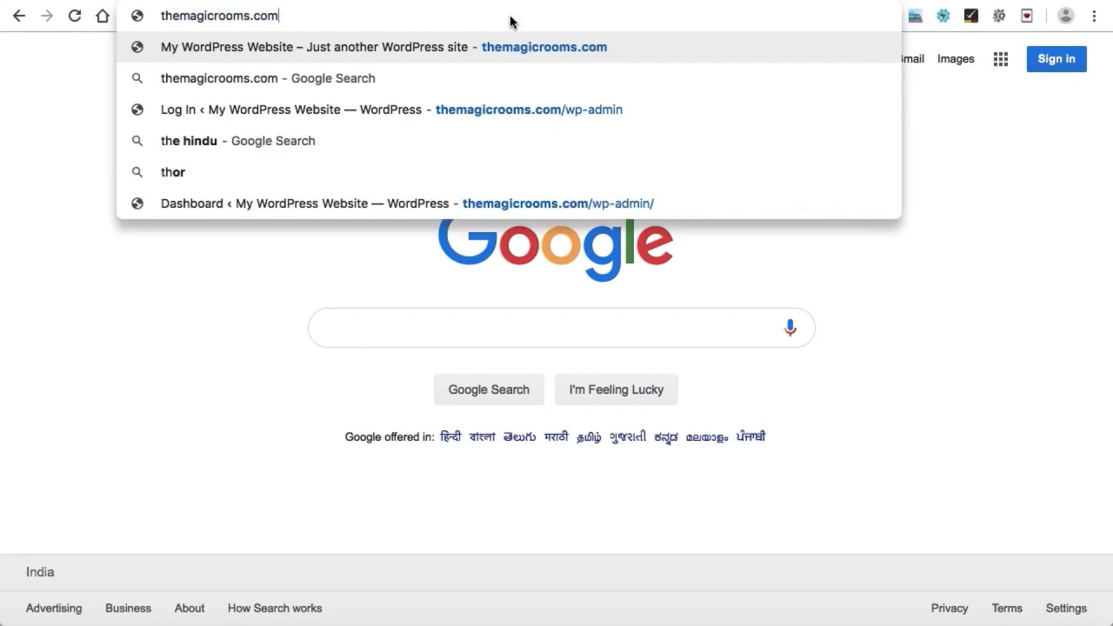
{"action": "key", "text": "Return"}
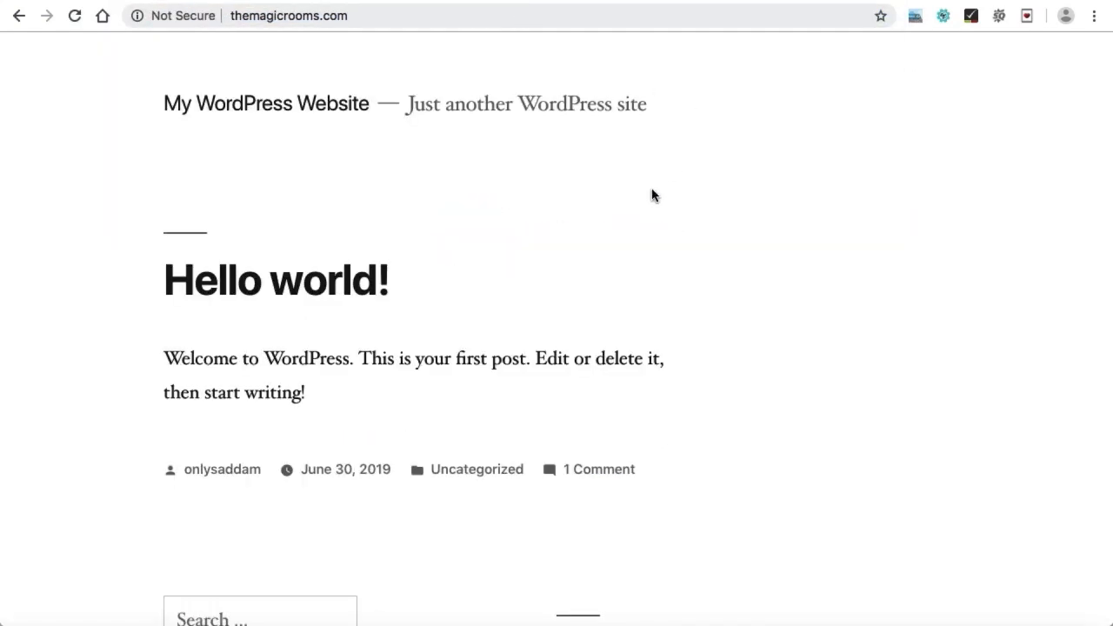
Scroll the front page past Hello world!, Search, Recent Posts and Archives, back to the title.
{"action": "scroll", "coordinate": [654, 195], "scroll_direction": "down", "scroll_amount": 7}
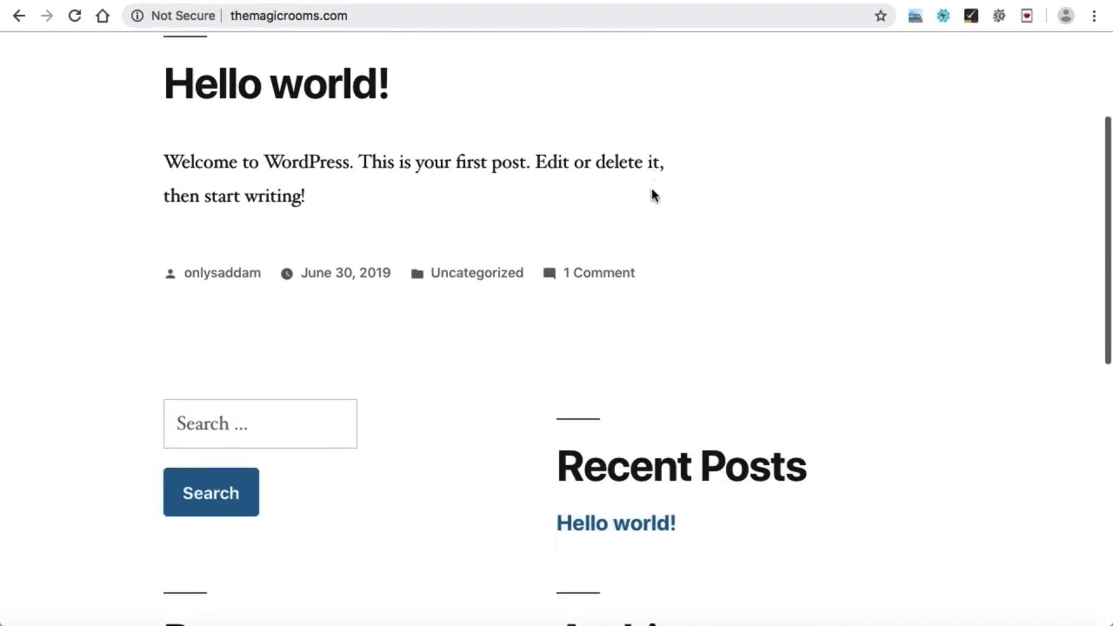
{"action": "scroll", "coordinate": [654, 195], "scroll_direction": "down", "scroll_amount": 10}
{"action": "scroll", "coordinate": [654, 195], "scroll_direction": "up", "scroll_amount": 17}
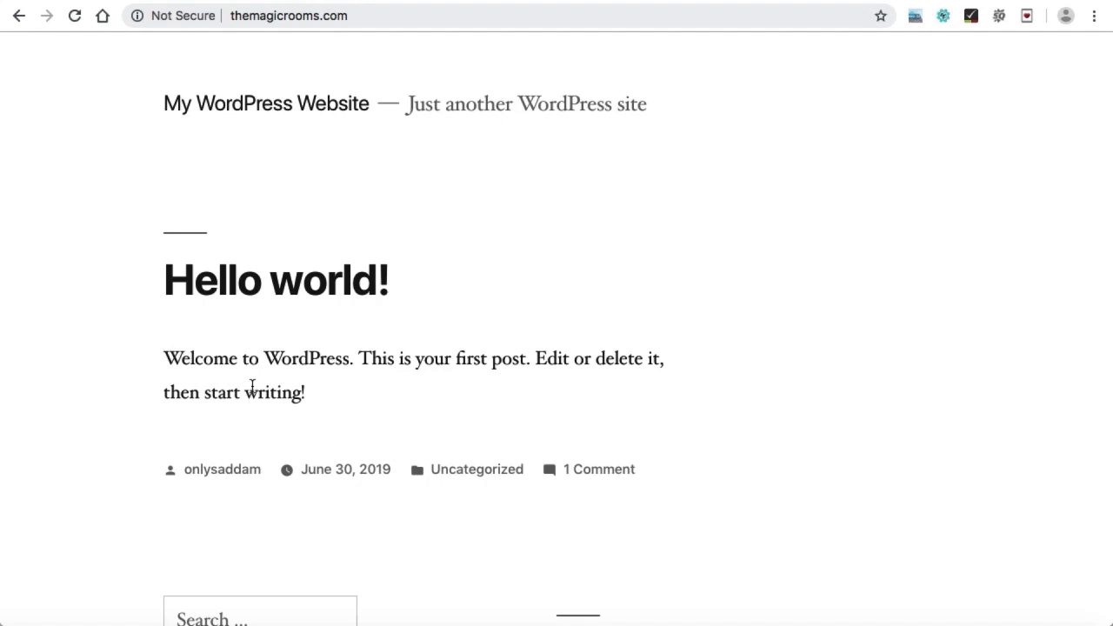
{"action": "scroll", "coordinate": [252, 386], "scroll_direction": "down", "scroll_amount": 5}
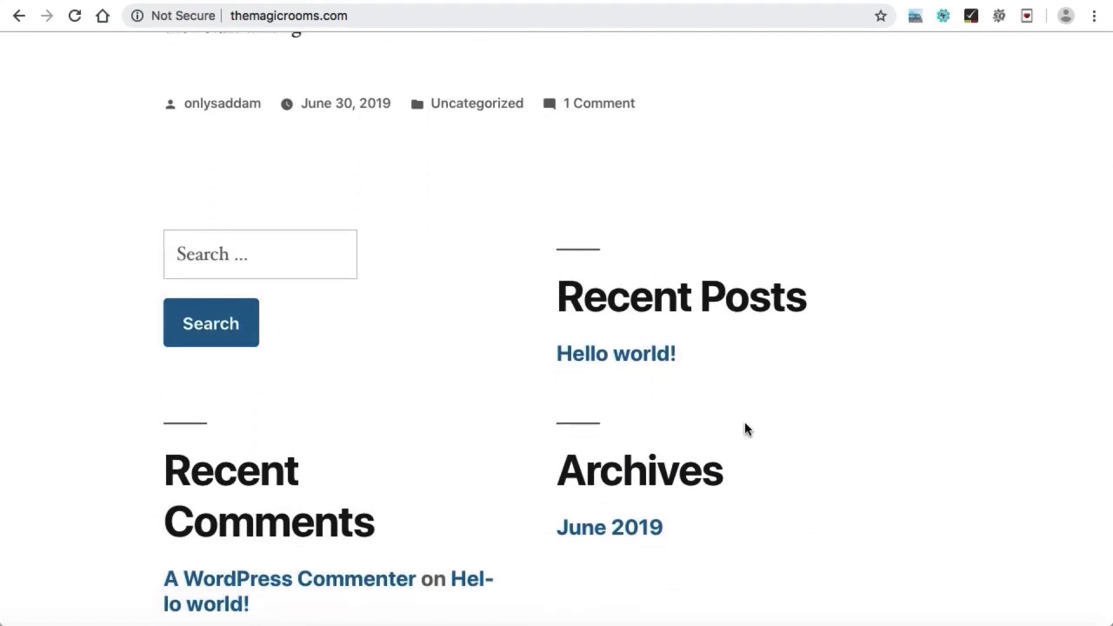
{"action": "scroll", "coordinate": [746, 427], "scroll_direction": "down", "scroll_amount": 5}
{"action": "scroll", "coordinate": [790, 392], "scroll_direction": "up", "scroll_amount": 8}
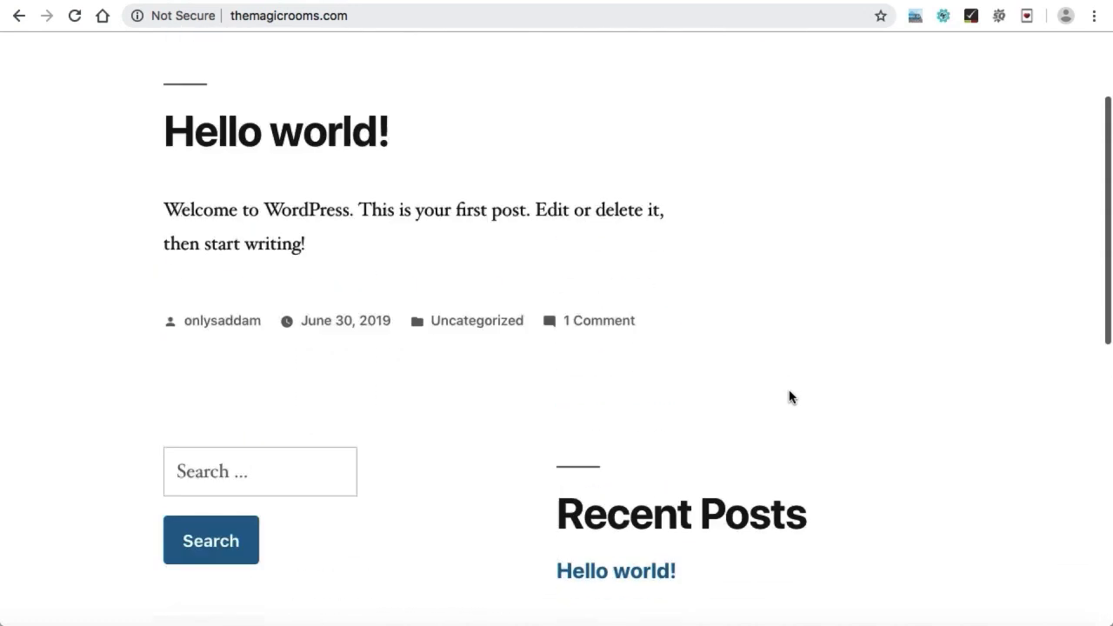
{"action": "scroll", "coordinate": [790, 397], "scroll_direction": "up", "scroll_amount": 2}
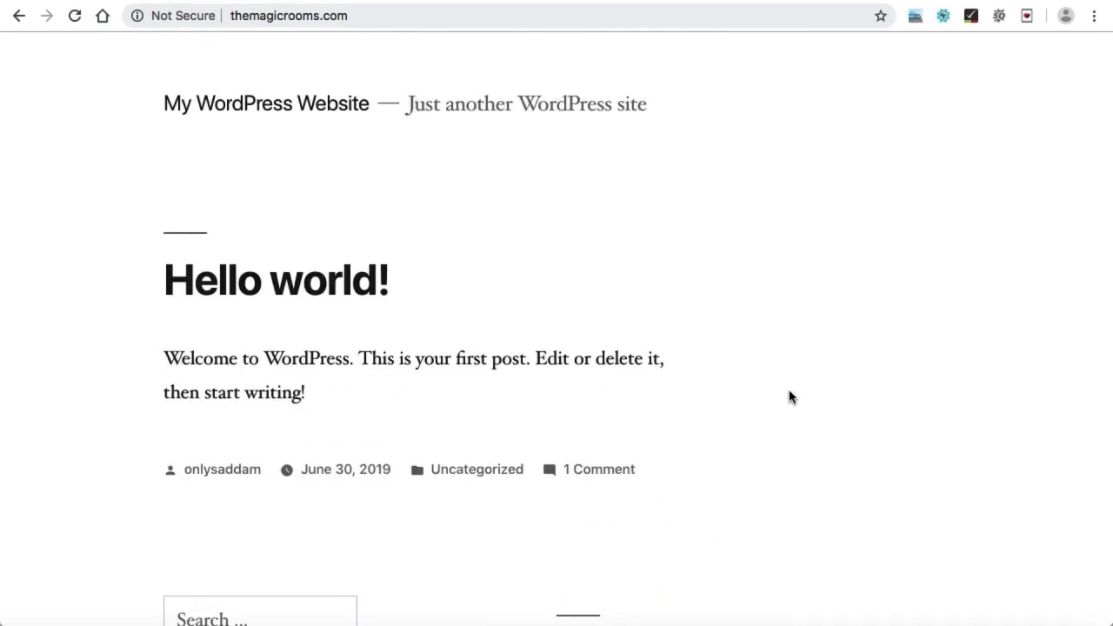
{"action": "scroll", "coordinate": [791, 398], "scroll_direction": "down", "scroll_amount": 1}
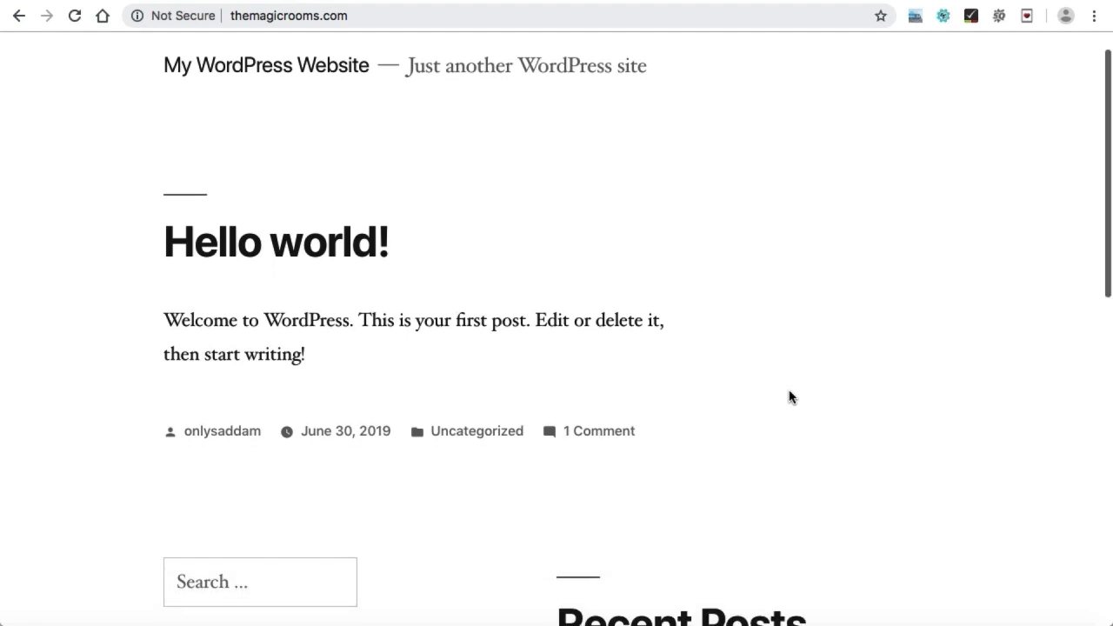
{"action": "scroll", "coordinate": [790, 397], "scroll_direction": "up", "scroll_amount": 1}
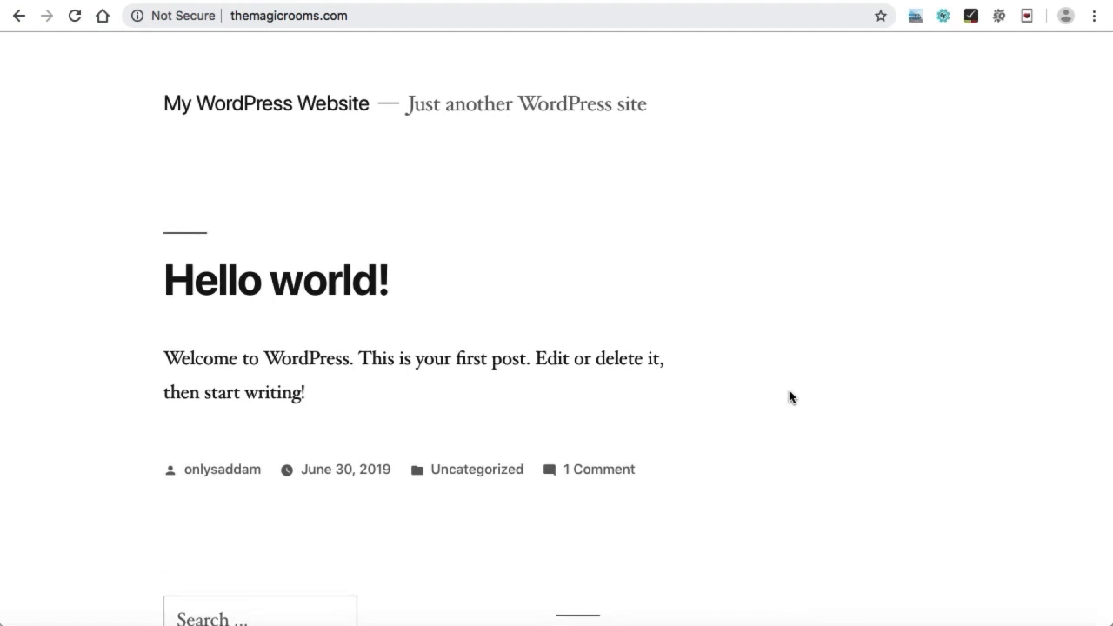
{"action": "scroll", "coordinate": [833, 286], "scroll_direction": "down", "scroll_amount": 10}
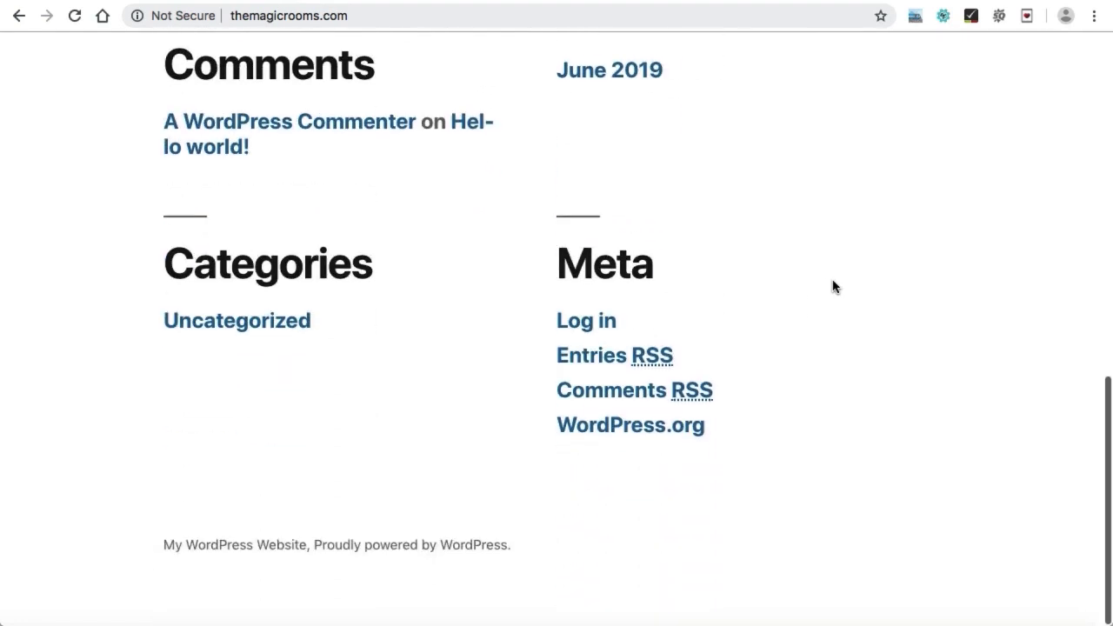
{"action": "scroll", "coordinate": [832, 286], "scroll_direction": "up", "scroll_amount": 6}
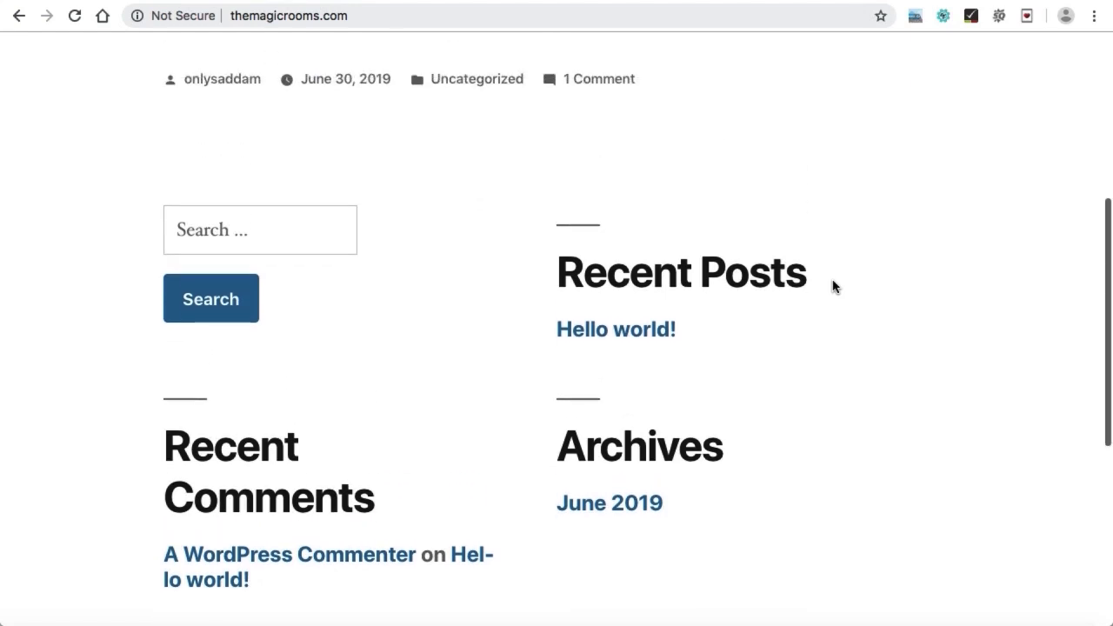
{"action": "scroll", "coordinate": [832, 286], "scroll_direction": "up", "scroll_amount": 5}
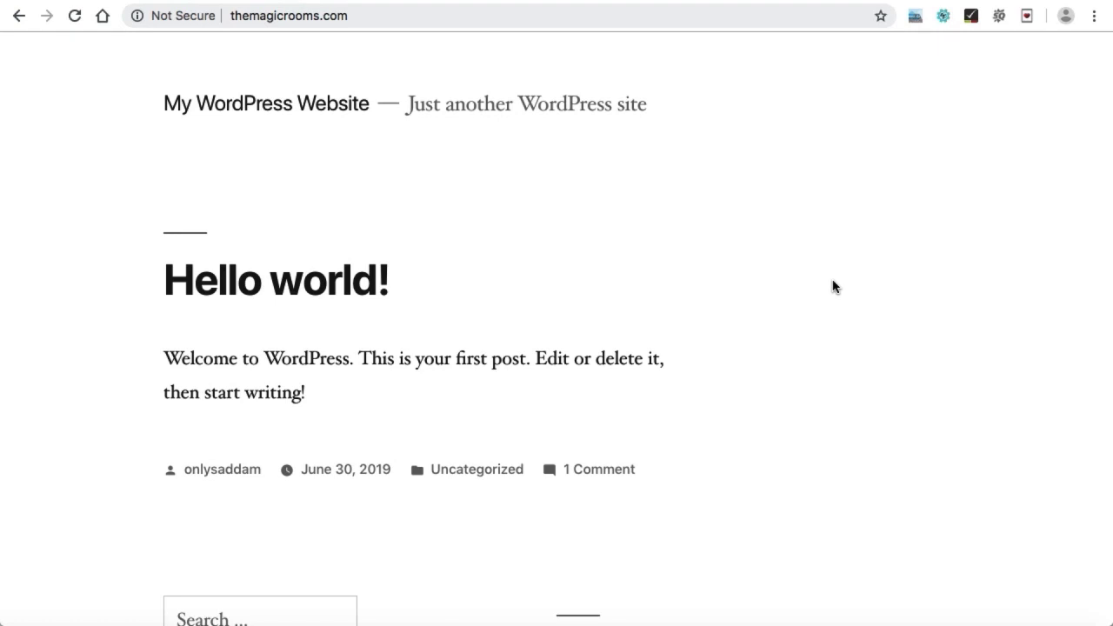
Append /wp-admin to themagicrooms.com to load the admin Dashboard.
{"action": "left_click", "coordinate": [397, 15]}
{"action": "left_click", "coordinate": [397, 15]}
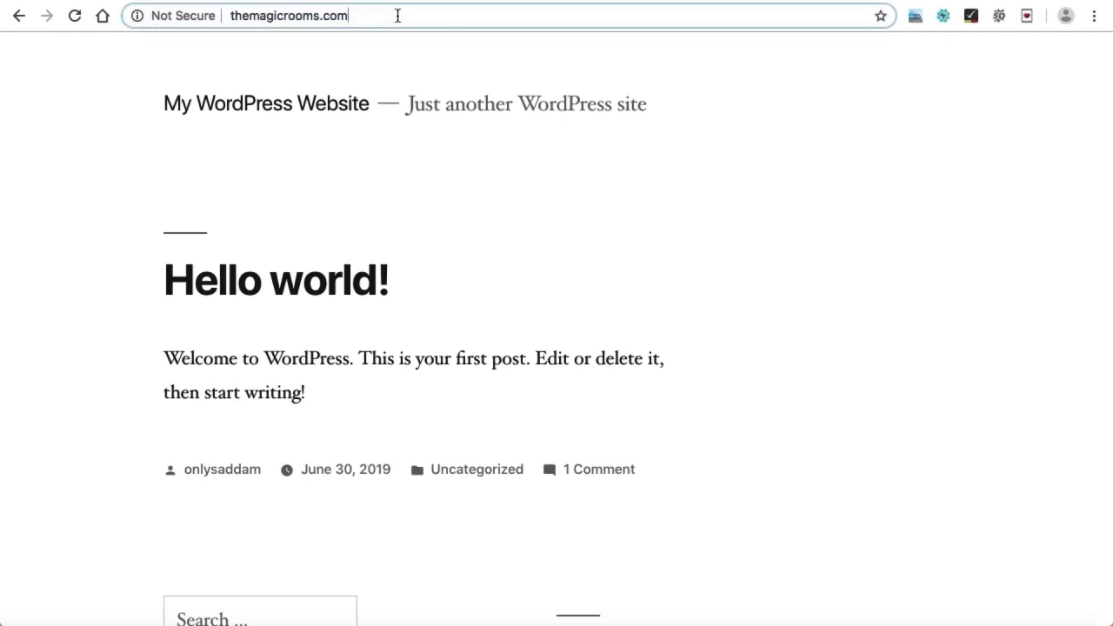
{"action": "type", "text": "/"}
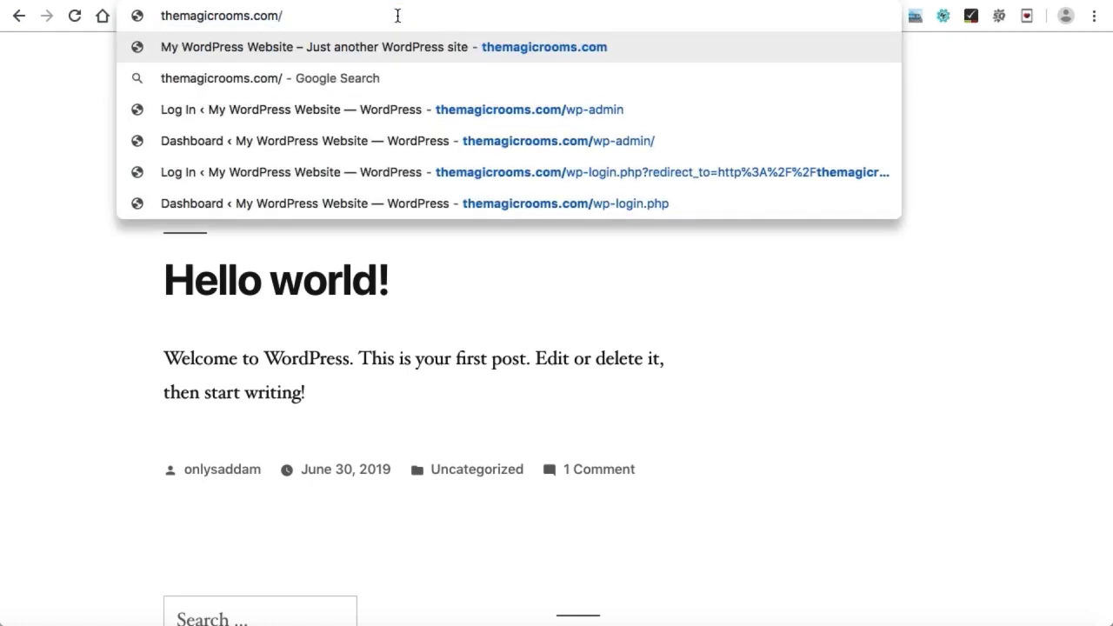
{"action": "type", "text": "wp-admin"}
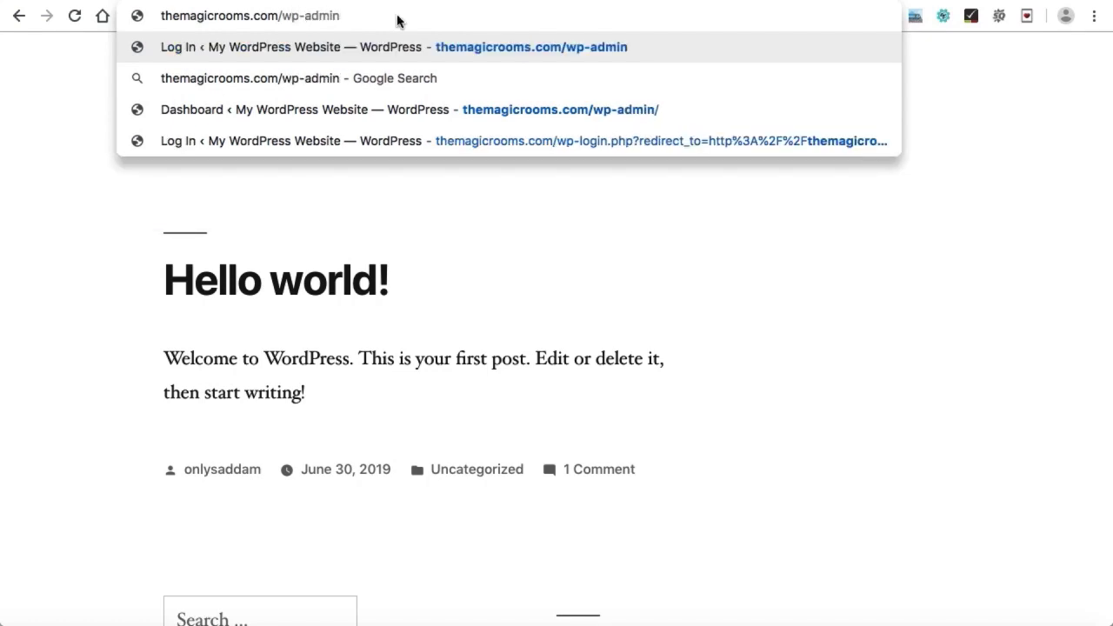
{"action": "key", "text": "Return"}
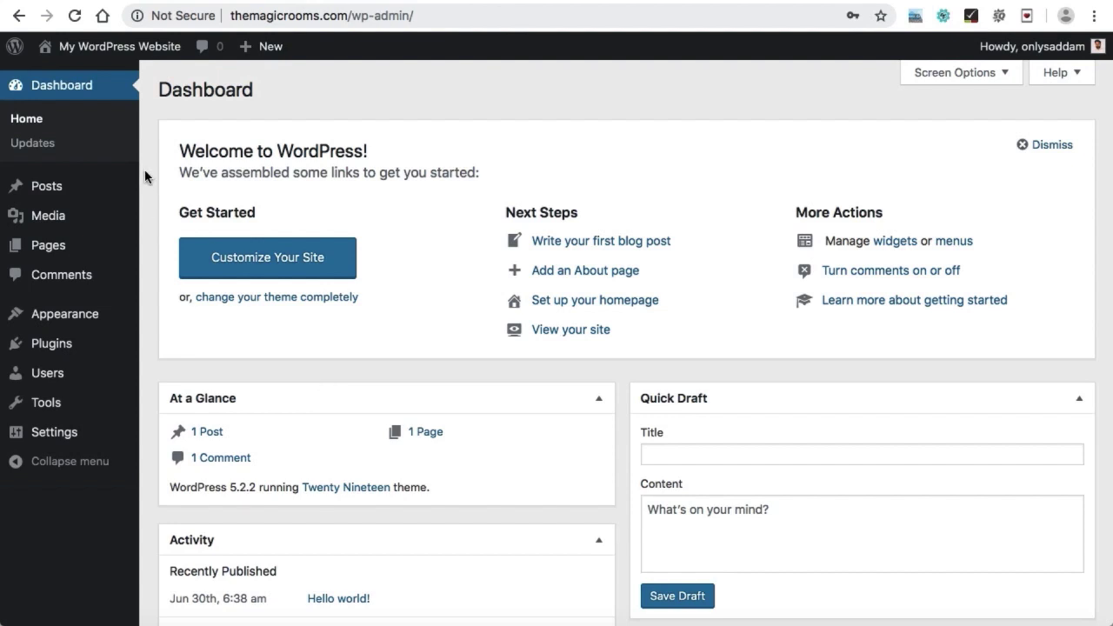
Show All Posts from the Posts menu, listing only the published 'Hello world!' post.
{"action": "mouse_move", "coordinate": [49, 189]}
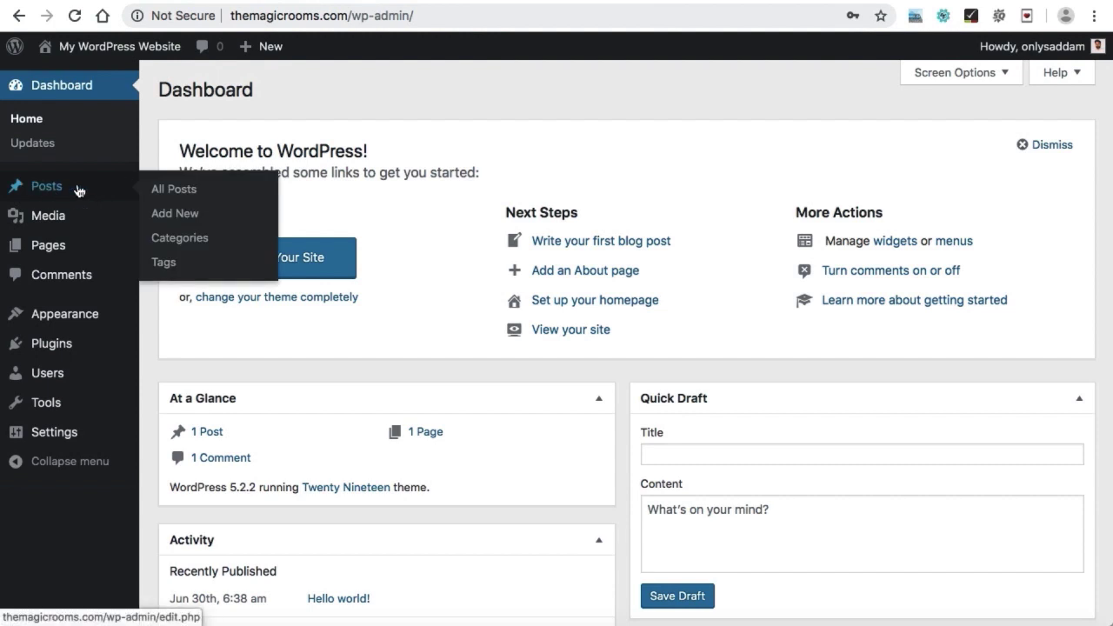
{"action": "left_click", "coordinate": [174, 189]}
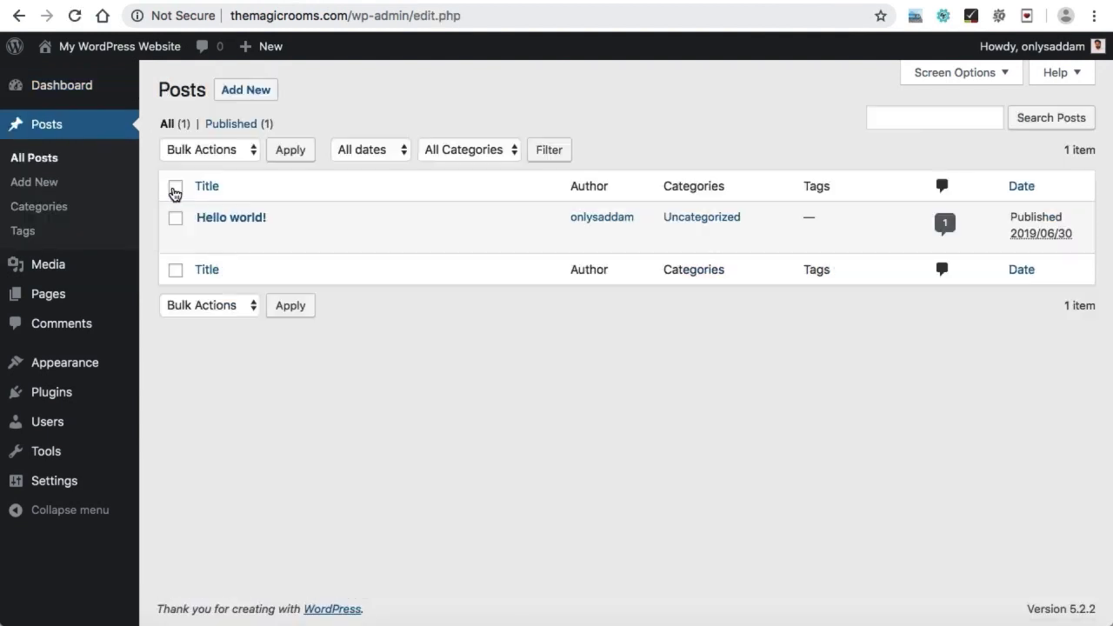
{"action": "mouse_move", "coordinate": [236, 232]}
{"action": "mouse_move", "coordinate": [59, 299]}
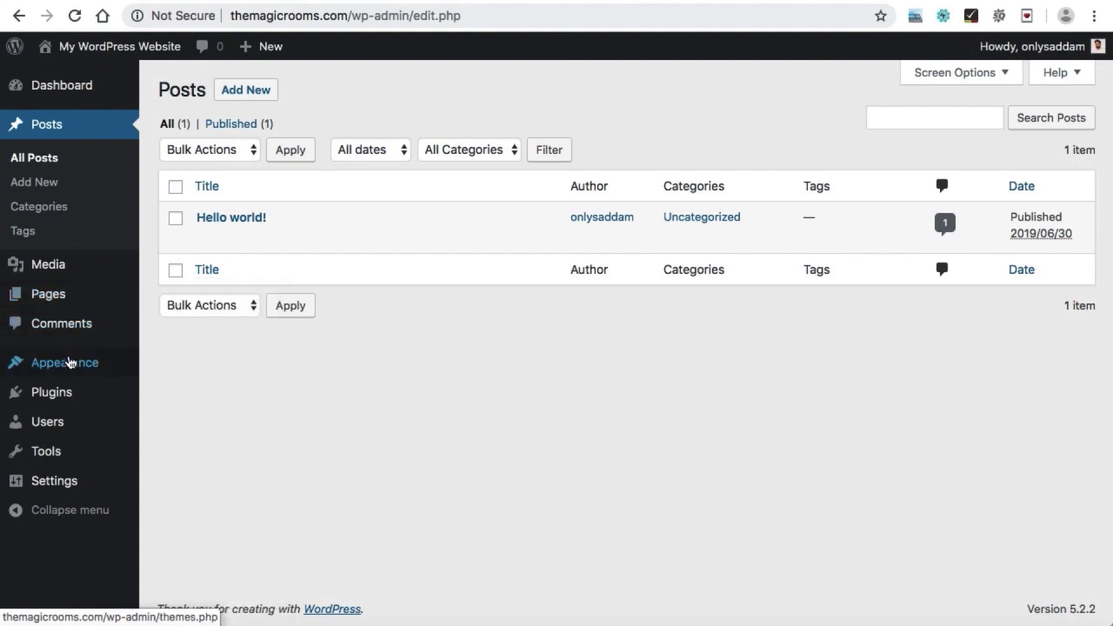
{"action": "mouse_move", "coordinate": [72, 367]}
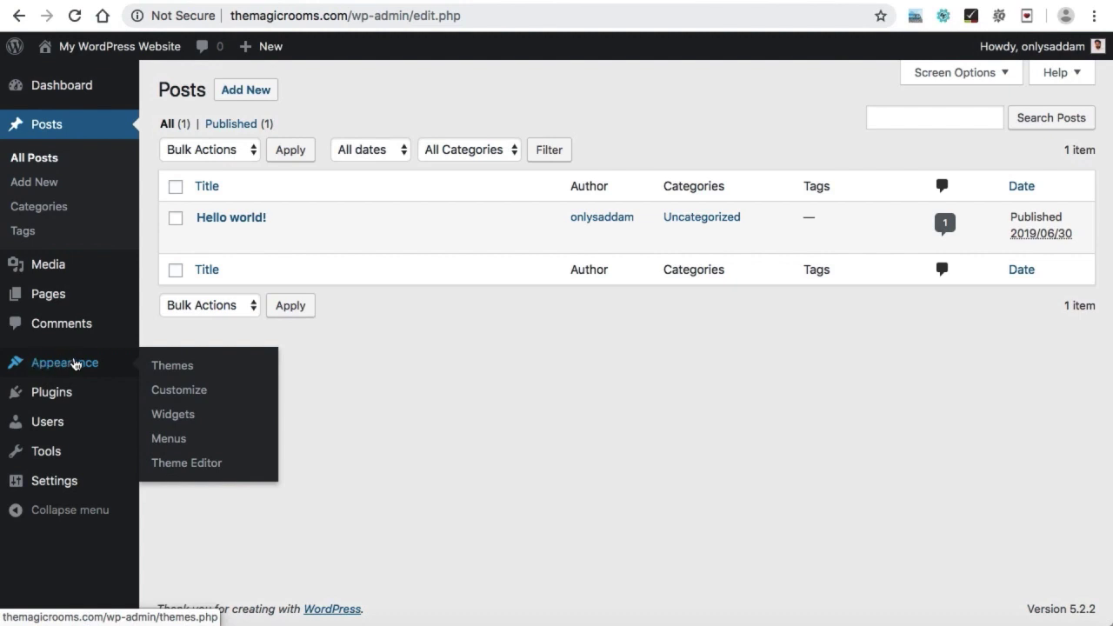
Open the installed Themes page showing Twenty Nineteen active with Twenty Seventeen and Twenty Sixteen.
{"action": "left_click", "coordinate": [183, 372]}
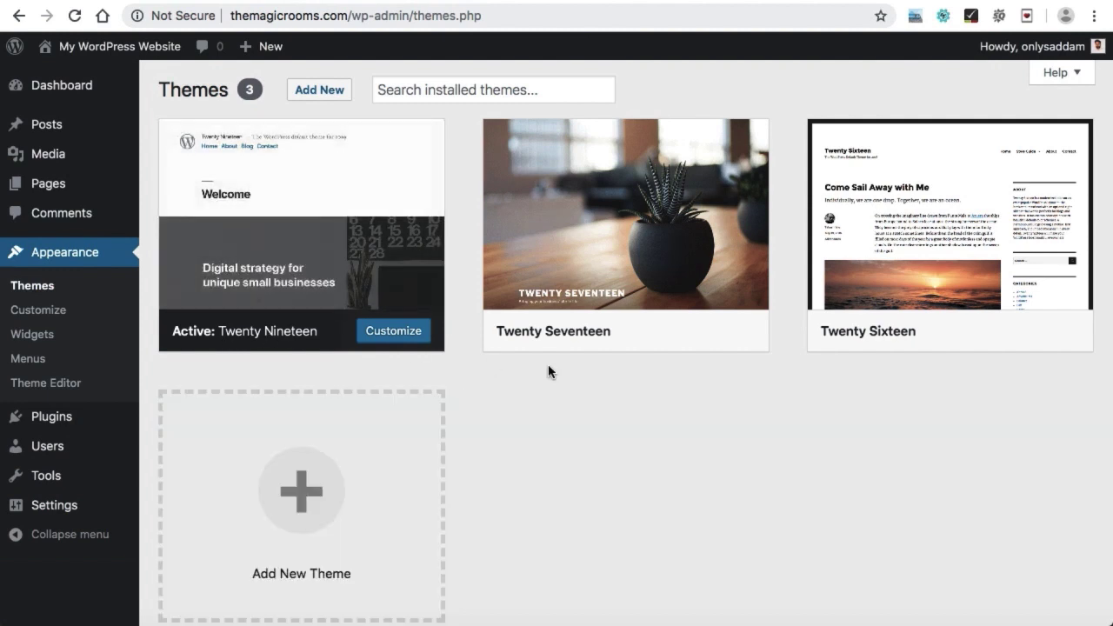
{"action": "mouse_move", "coordinate": [574, 335]}
{"action": "mouse_move", "coordinate": [838, 269]}
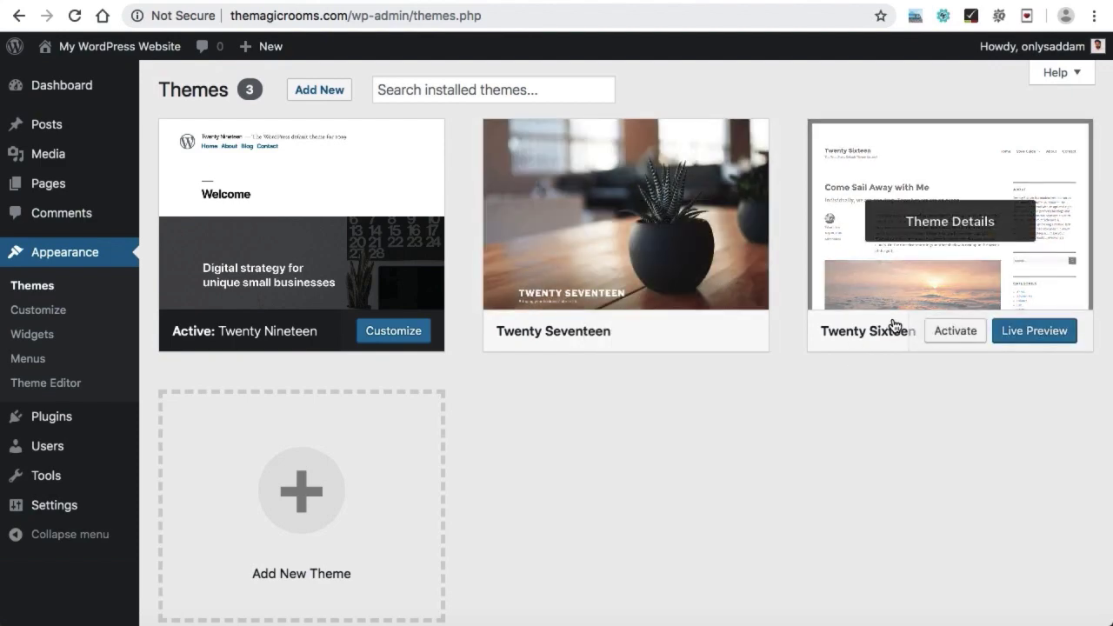
{"action": "mouse_move", "coordinate": [383, 266]}
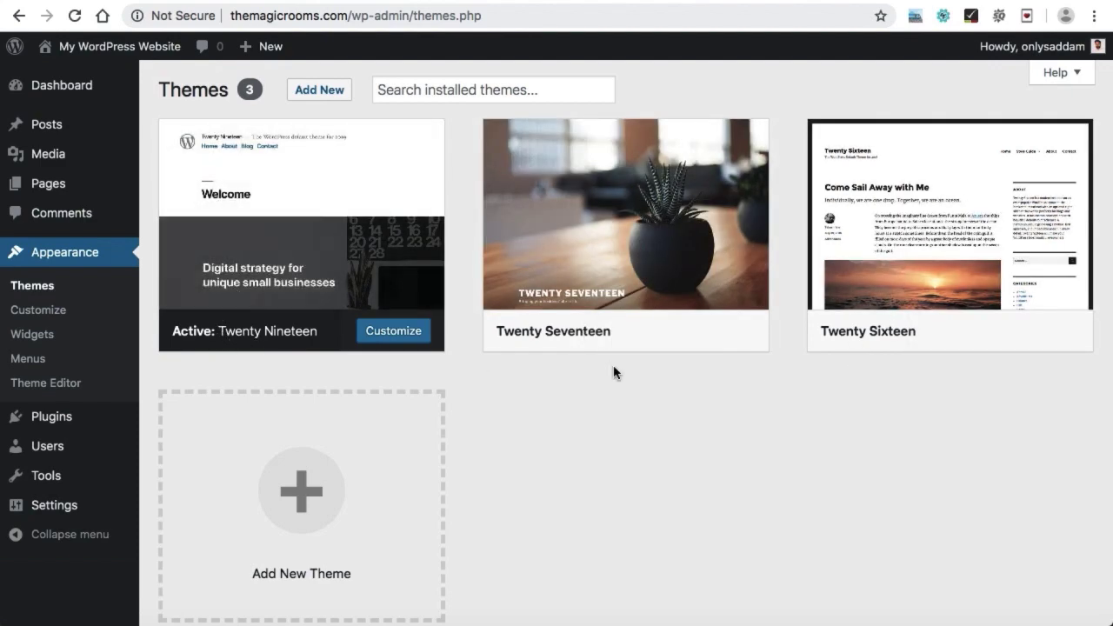
{"action": "mouse_move", "coordinate": [771, 226]}
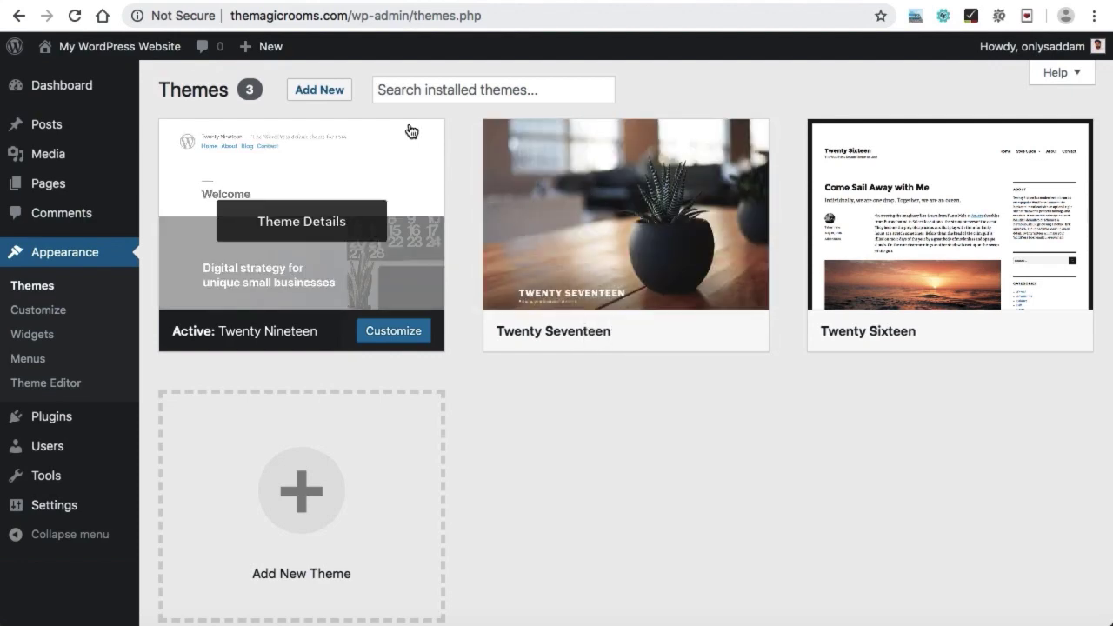
Browse the Add Themes screen listing 15 featured themes, with Twenty Nineteen marked installed.
{"action": "left_click", "coordinate": [320, 90]}
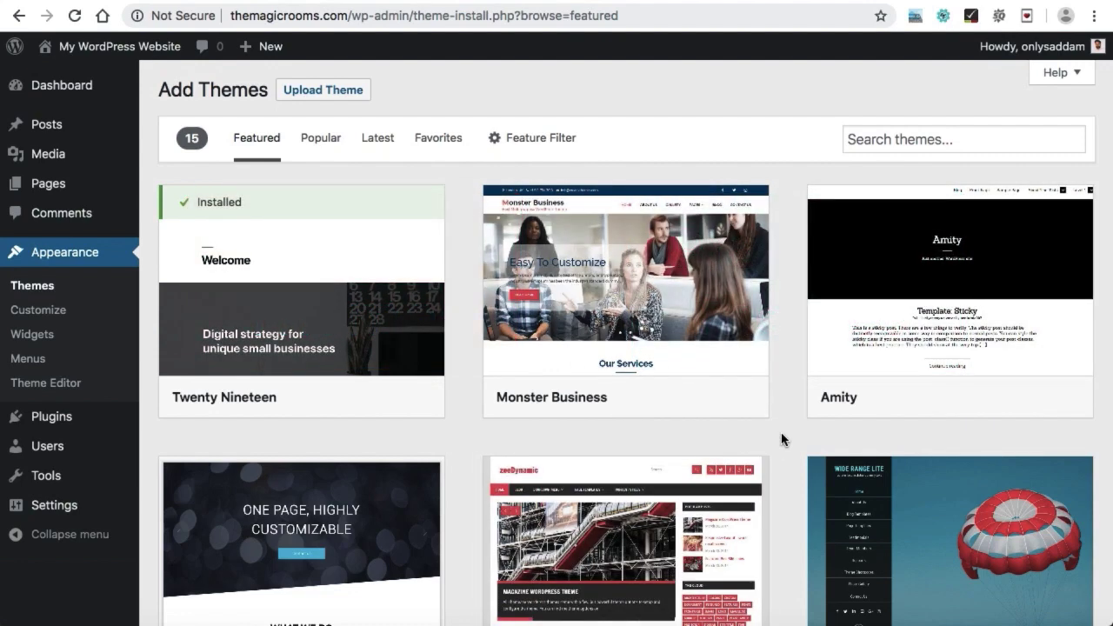
{"action": "scroll", "coordinate": [781, 432], "scroll_direction": "down", "scroll_amount": 3}
{"action": "scroll", "coordinate": [781, 432], "scroll_direction": "down", "scroll_amount": 1}
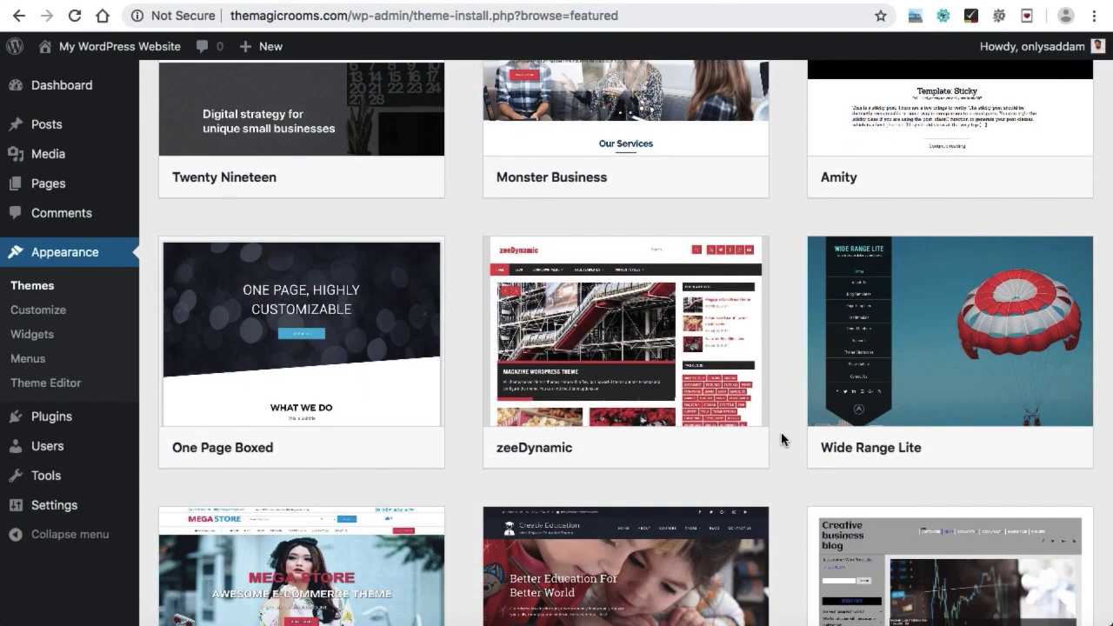
{"action": "scroll", "coordinate": [781, 432], "scroll_direction": "up", "scroll_amount": 4}
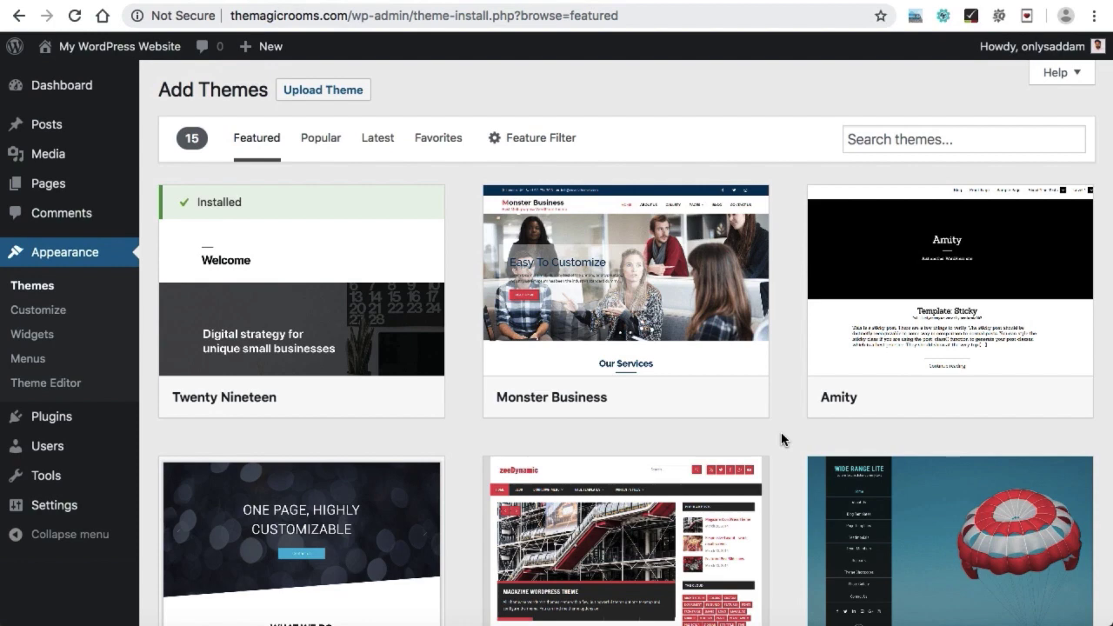
Search themes for 'oceanwp', then install and activate the OceanWP theme.
{"action": "left_click", "coordinate": [854, 139]}
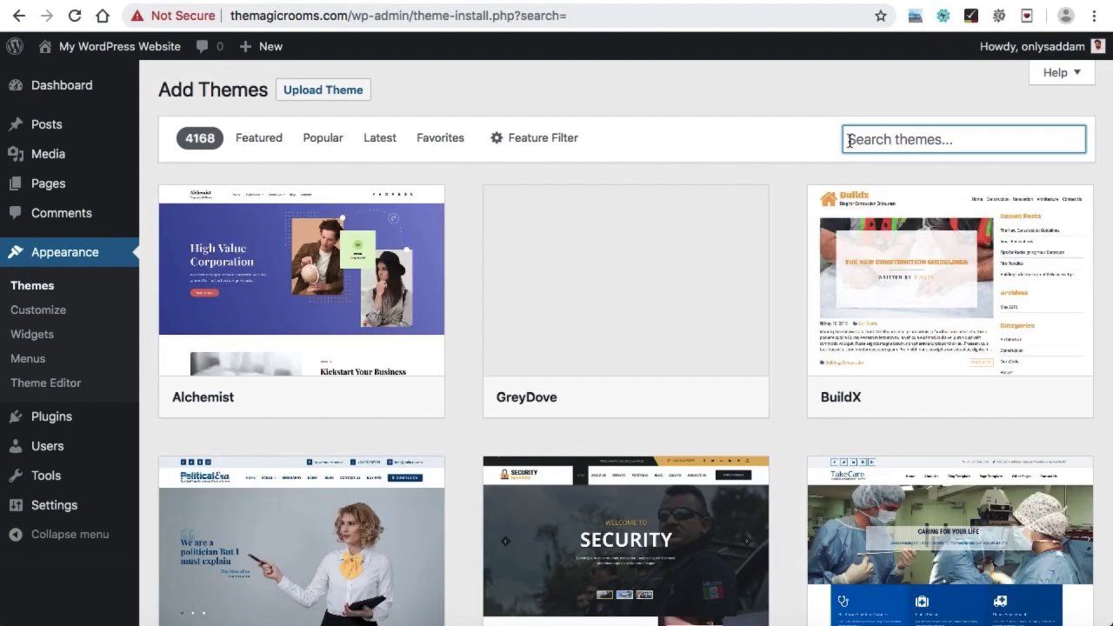
{"action": "type", "text": "oceanwp"}
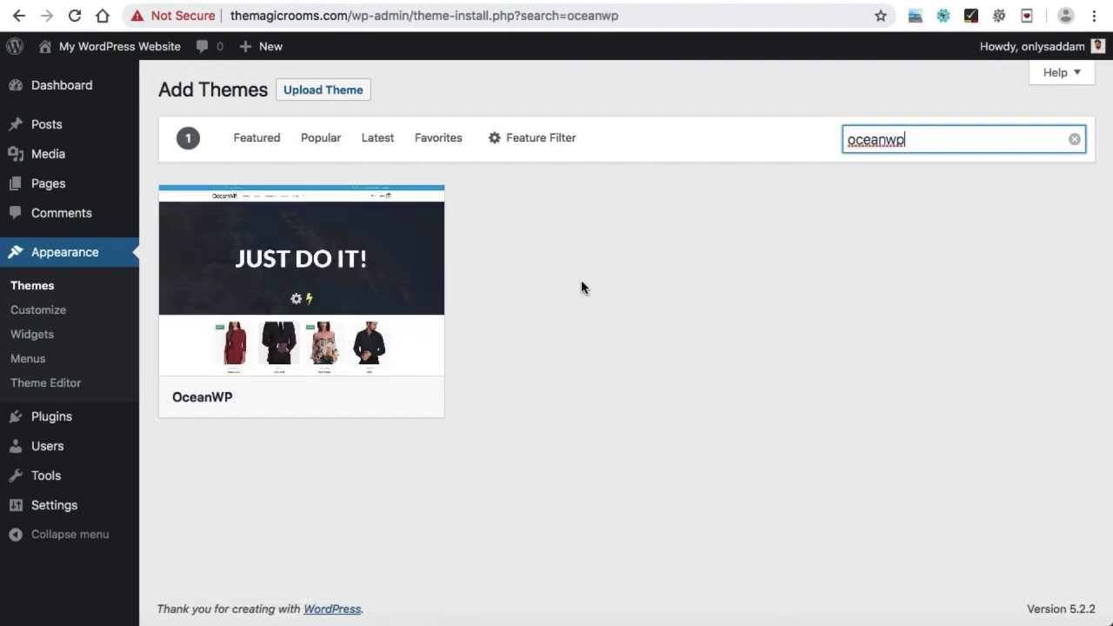
{"action": "mouse_move", "coordinate": [287, 252]}
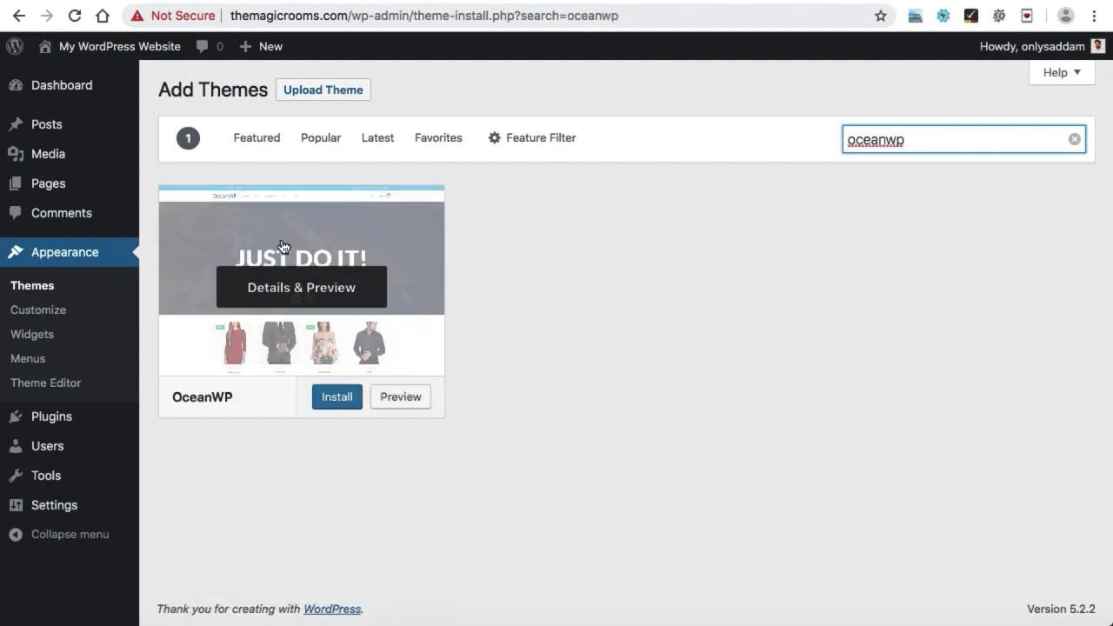
{"action": "left_click", "coordinate": [339, 399]}
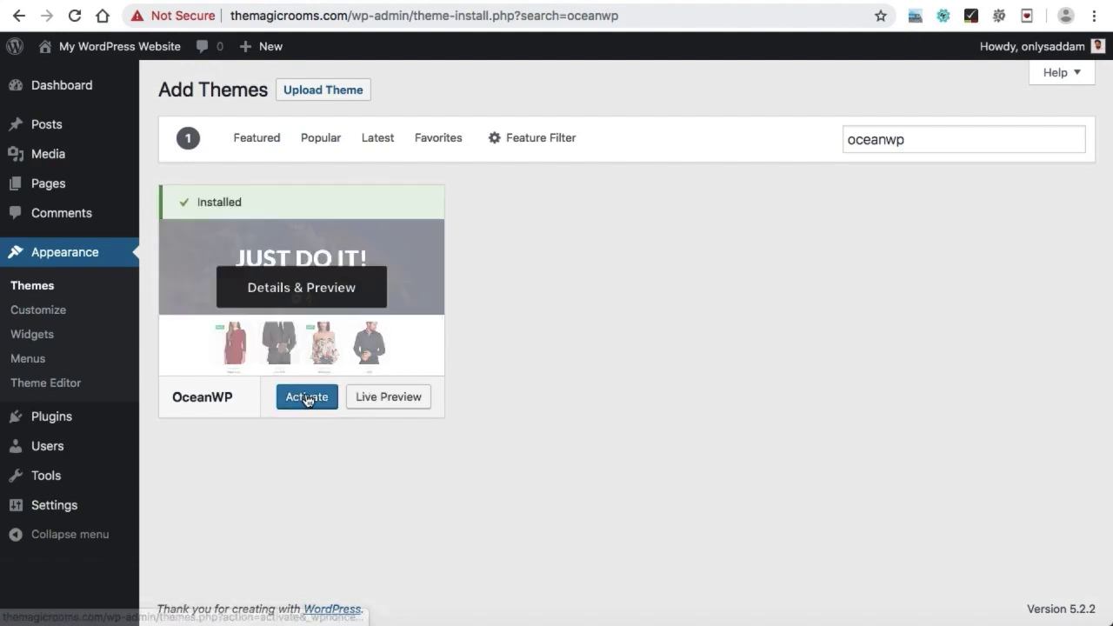
{"action": "left_click", "coordinate": [307, 398]}
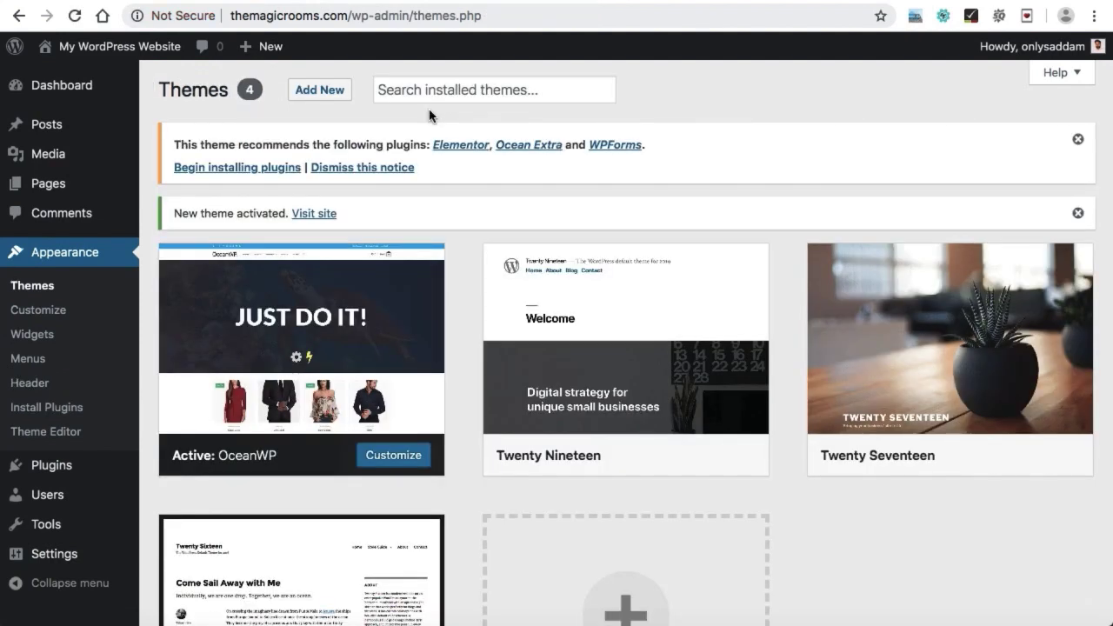
{"action": "left_click_drag", "start_coordinate": [173, 217], "coordinate": [283, 214]}
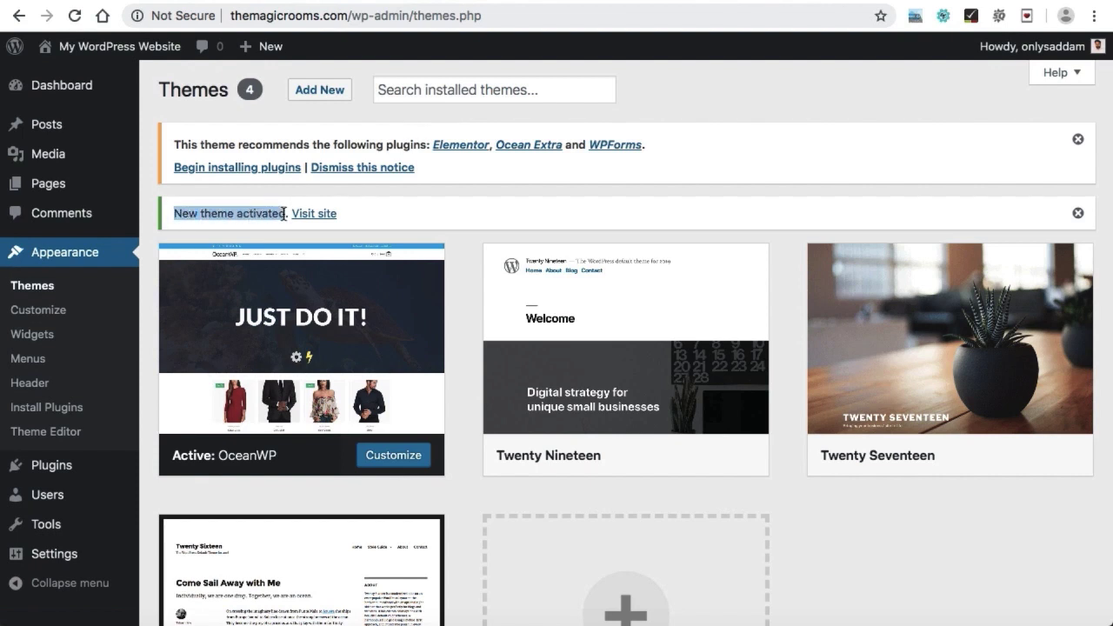
{"action": "left_click", "coordinate": [330, 235]}
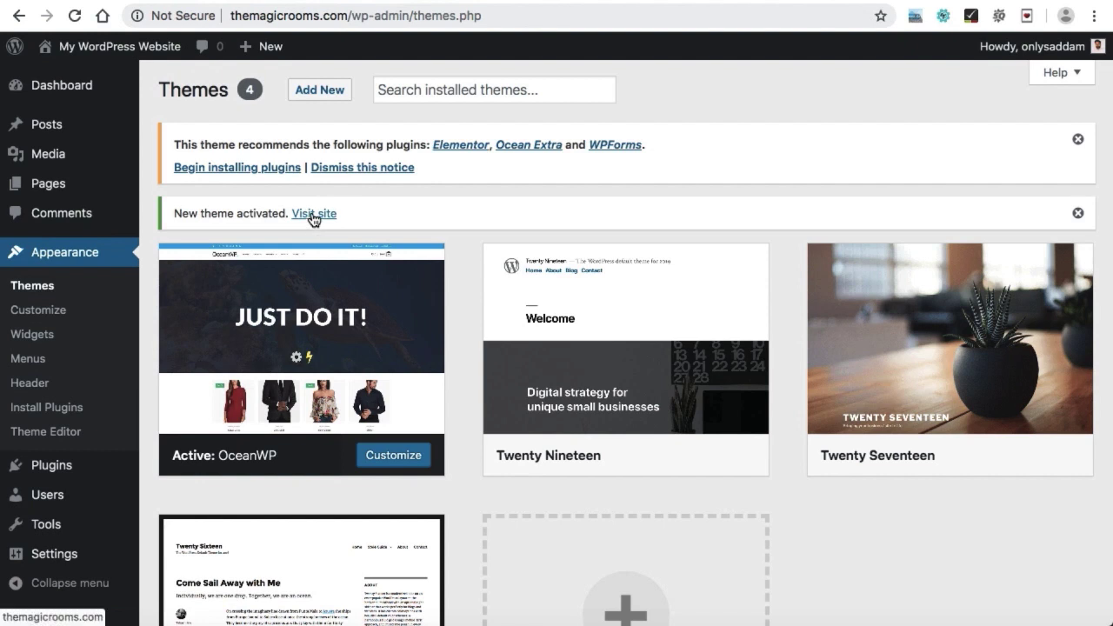
Visit the live site and scroll the front page in its new OceanWP layout.
{"action": "left_click", "coordinate": [313, 215]}
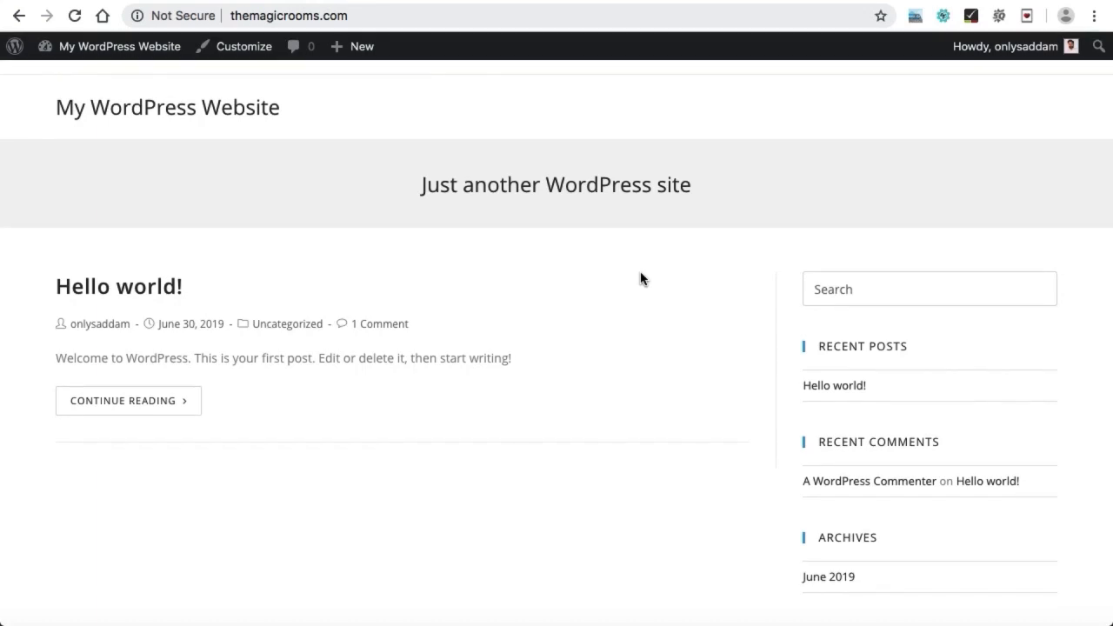
{"action": "scroll", "coordinate": [641, 279], "scroll_direction": "down", "scroll_amount": 10}
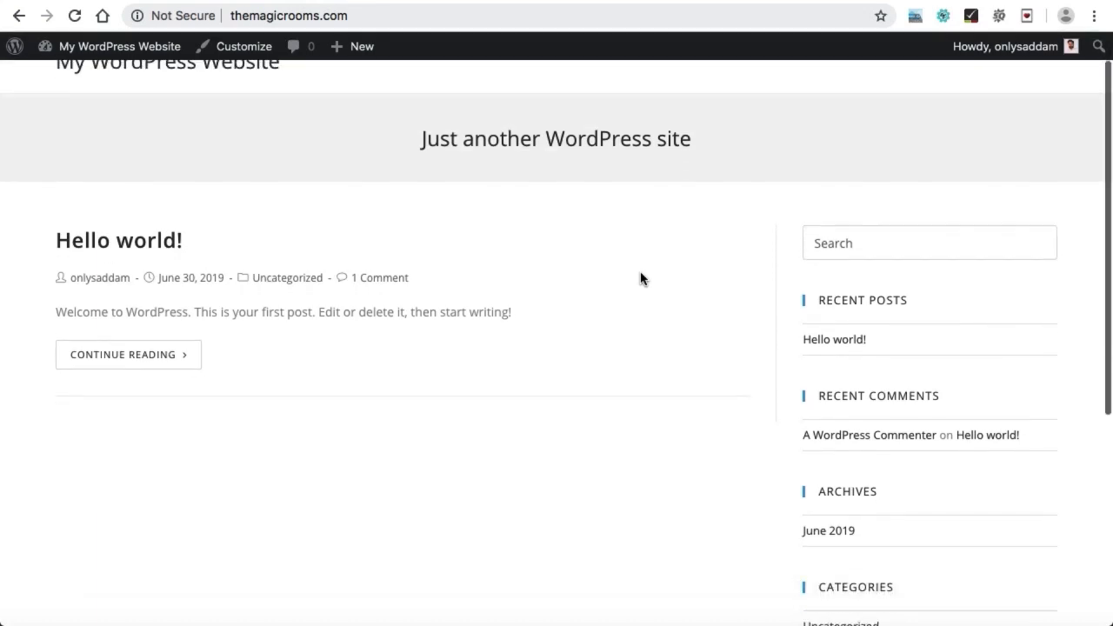
{"action": "scroll", "coordinate": [641, 278], "scroll_direction": "up", "scroll_amount": 6}
{"action": "scroll", "coordinate": [641, 278], "scroll_direction": "up", "scroll_amount": 3}
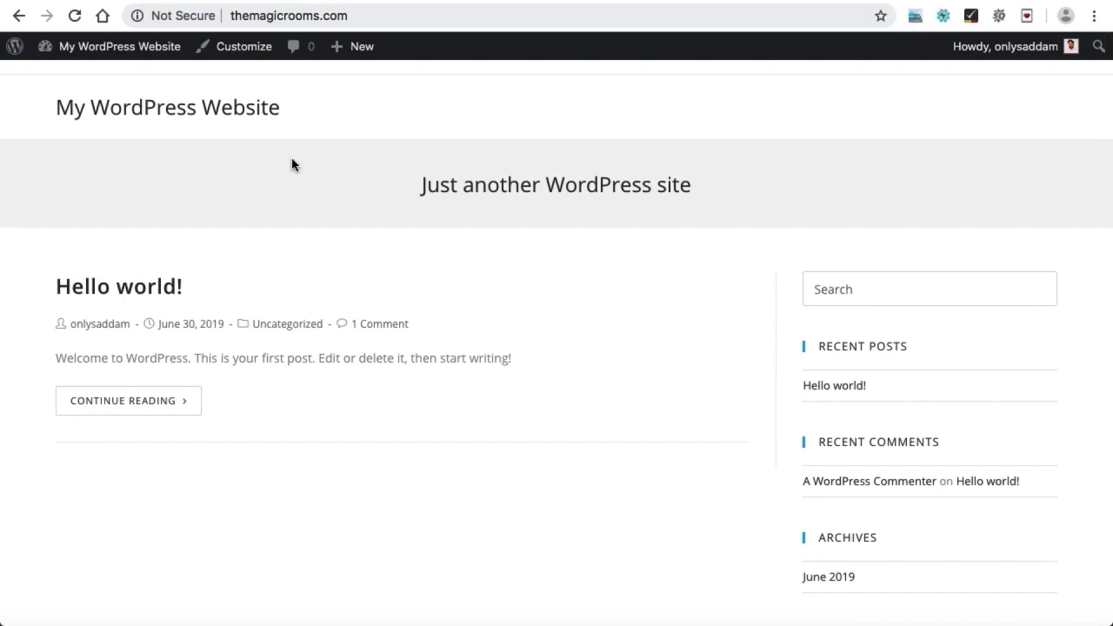
{"action": "mouse_move", "coordinate": [111, 46]}
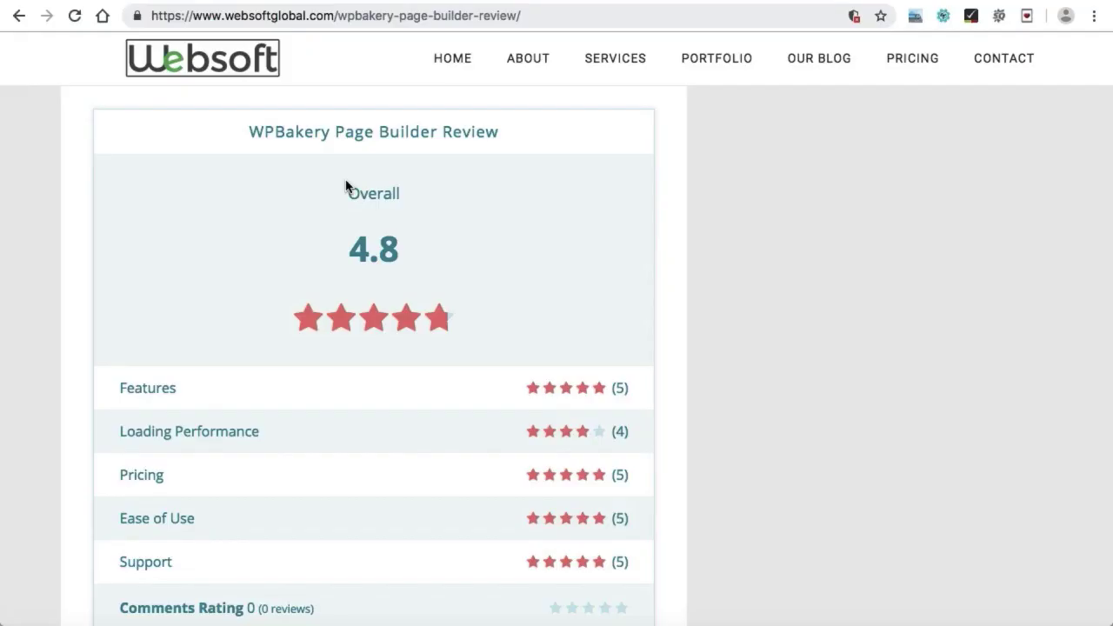
Scroll through the WPBakery Page Builder review's 4.8 rating and its pros and cons.
{"action": "left_click_drag", "start_coordinate": [251, 131], "coordinate": [504, 137]}
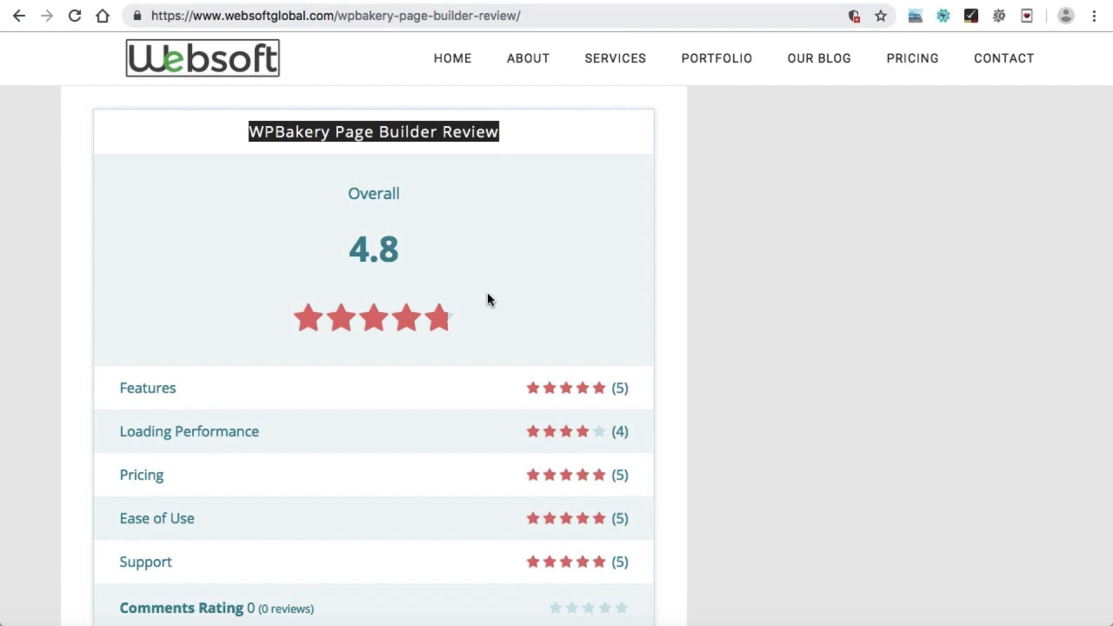
{"action": "scroll", "coordinate": [487, 298], "scroll_direction": "down", "scroll_amount": 1}
{"action": "scroll", "coordinate": [487, 298], "scroll_direction": "down", "scroll_amount": 3}
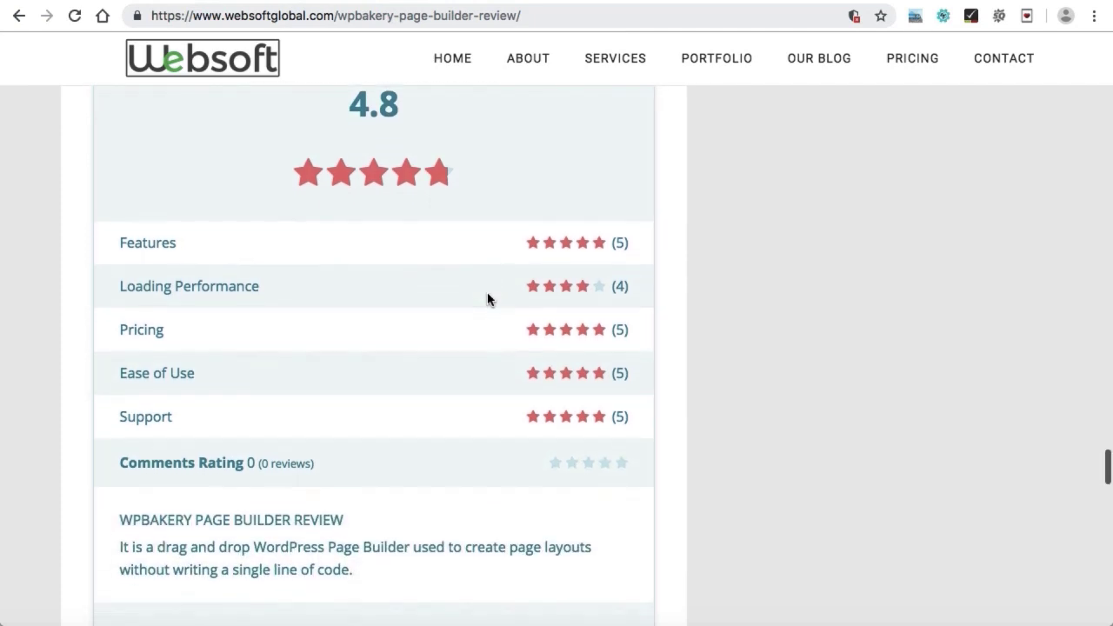
{"action": "scroll", "coordinate": [487, 299], "scroll_direction": "down", "scroll_amount": 5}
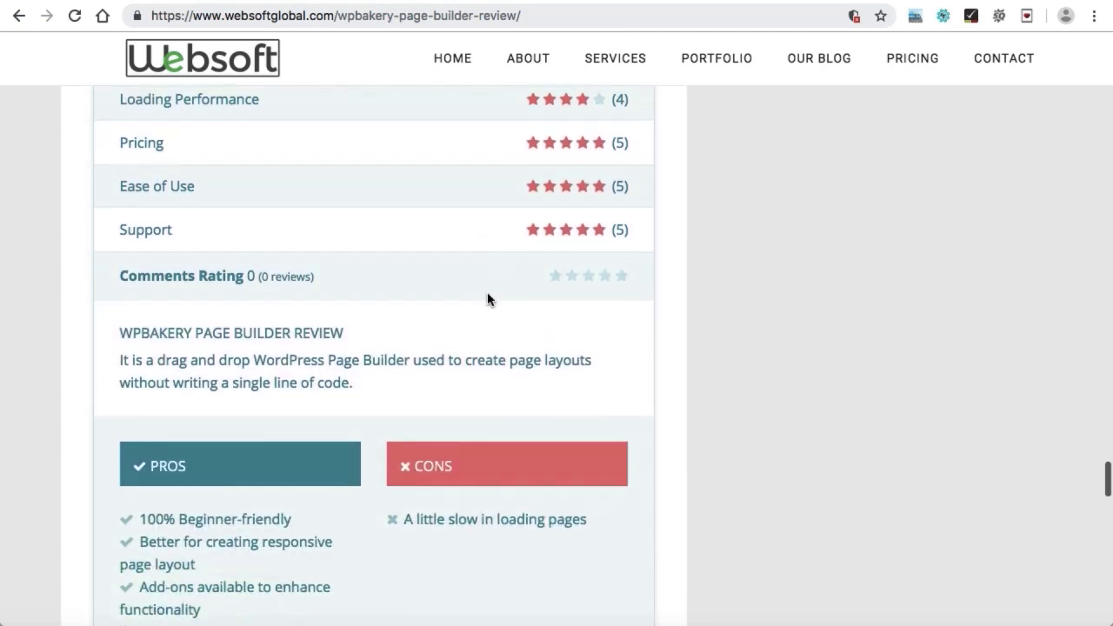
{"action": "scroll", "coordinate": [487, 298], "scroll_direction": "up", "scroll_amount": 6}
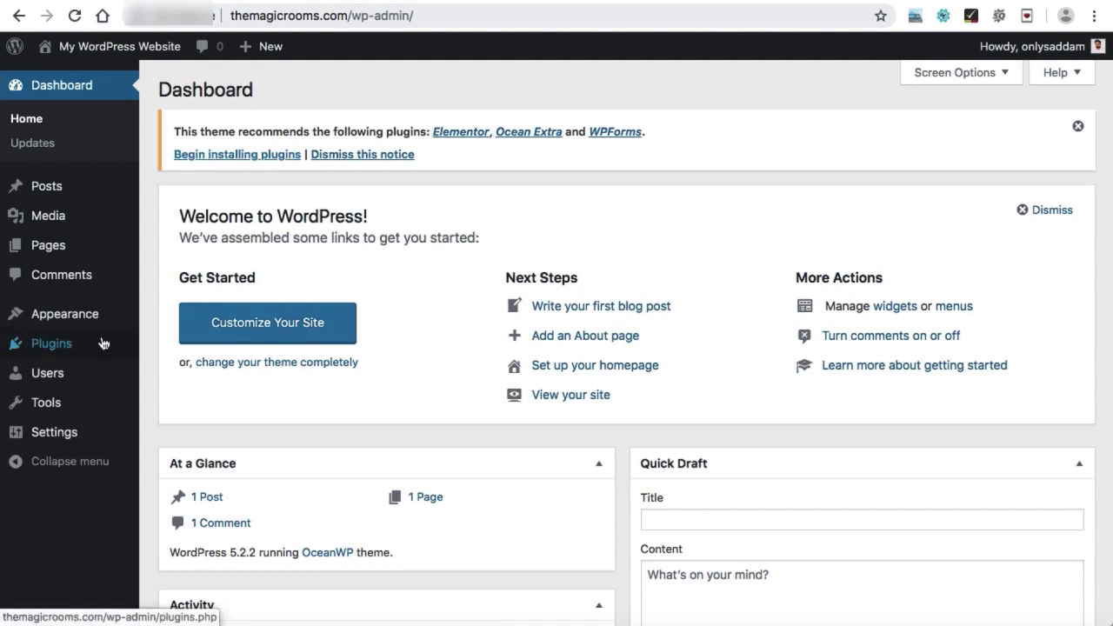
Begin installing the recommended Elementor, Ocean Extra and WPForms plugins from the Dashboard notice.
{"action": "mouse_move", "coordinate": [76, 346]}
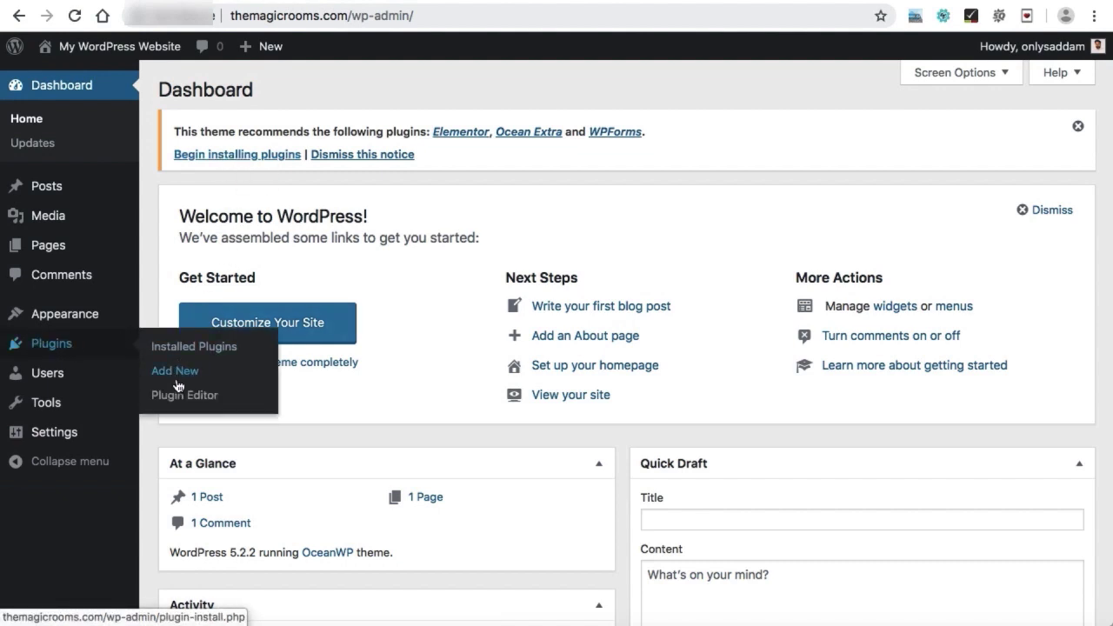
{"action": "left_click", "coordinate": [237, 156]}
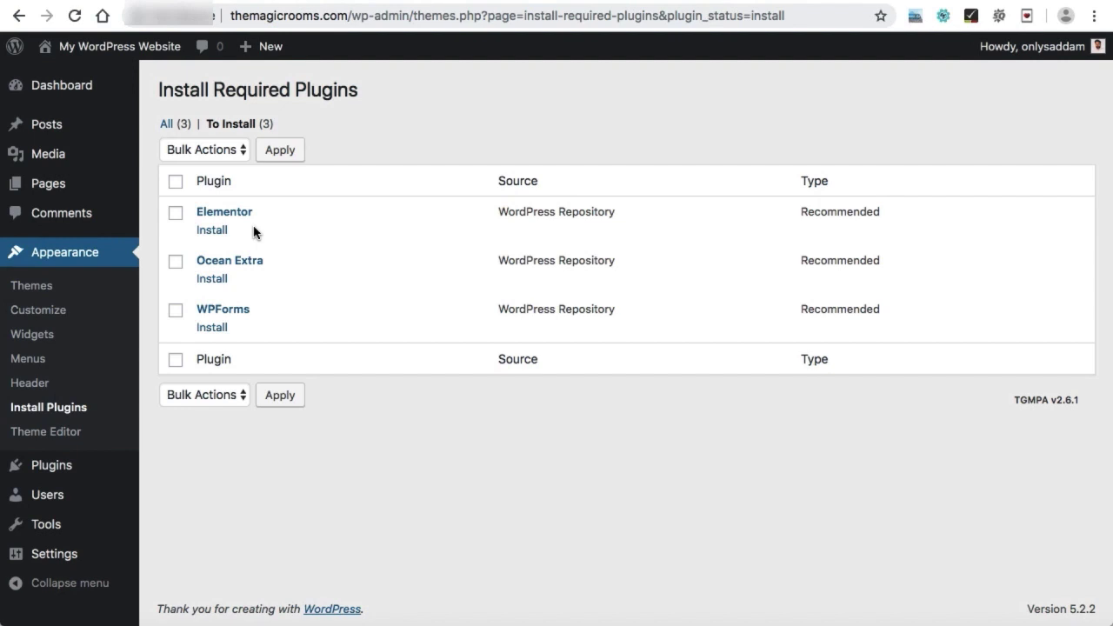
Bulk-install Ocean Extra and WPForms with the Install bulk action, skipping Elementor.
{"action": "left_click", "coordinate": [175, 262]}
{"action": "left_click", "coordinate": [174, 311]}
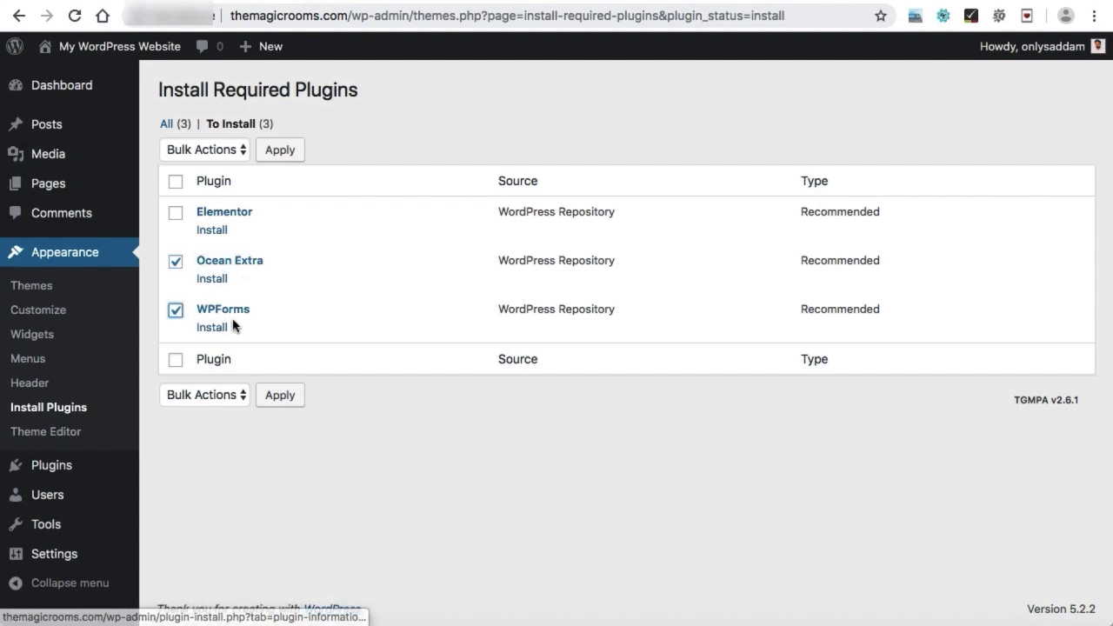
{"action": "left_click", "coordinate": [225, 399]}
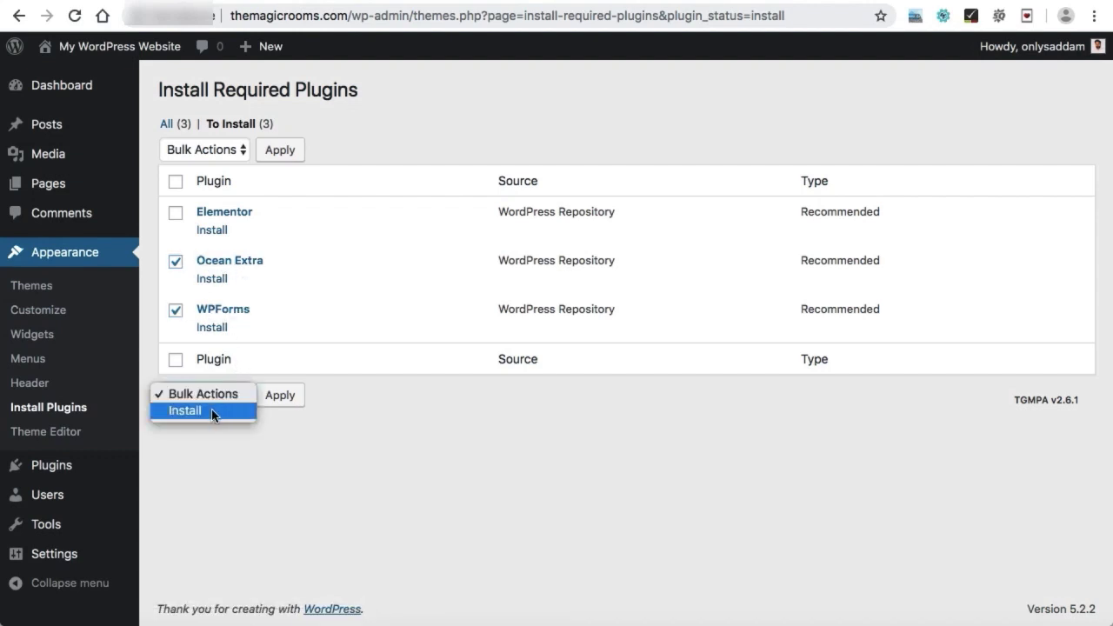
{"action": "left_click", "coordinate": [213, 414]}
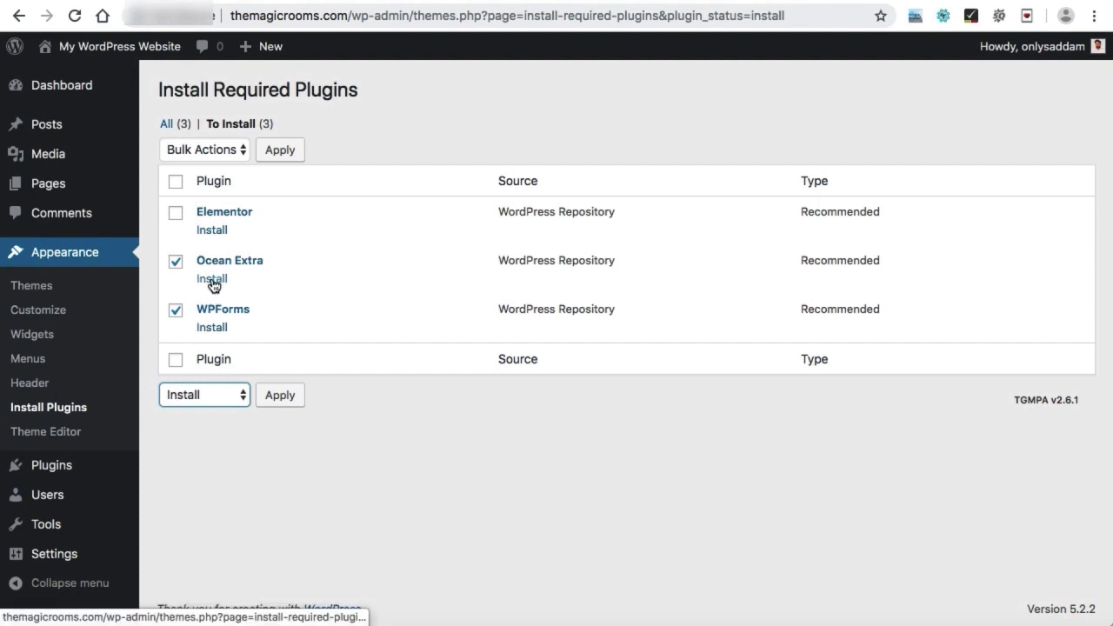
{"action": "left_click", "coordinate": [278, 397]}
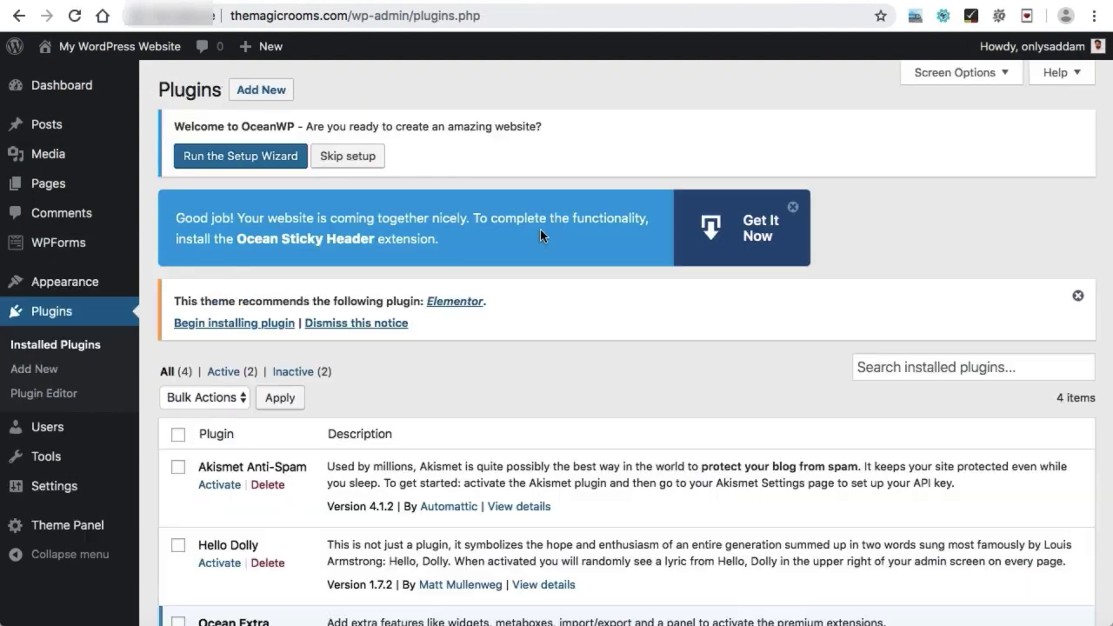
Bulk-delete the Hello Dolly and Akismet Anti-Spam plugins and confirm removing their data.
{"action": "scroll", "coordinate": [524, 371], "scroll_direction": "down", "scroll_amount": 2}
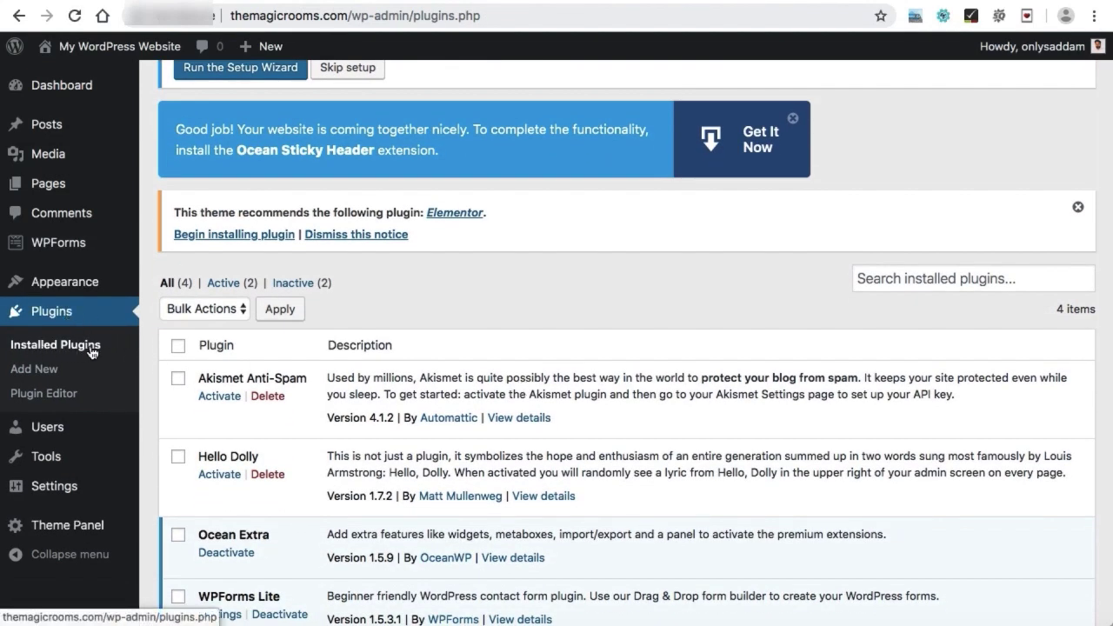
{"action": "scroll", "coordinate": [404, 354], "scroll_direction": "down", "scroll_amount": 3}
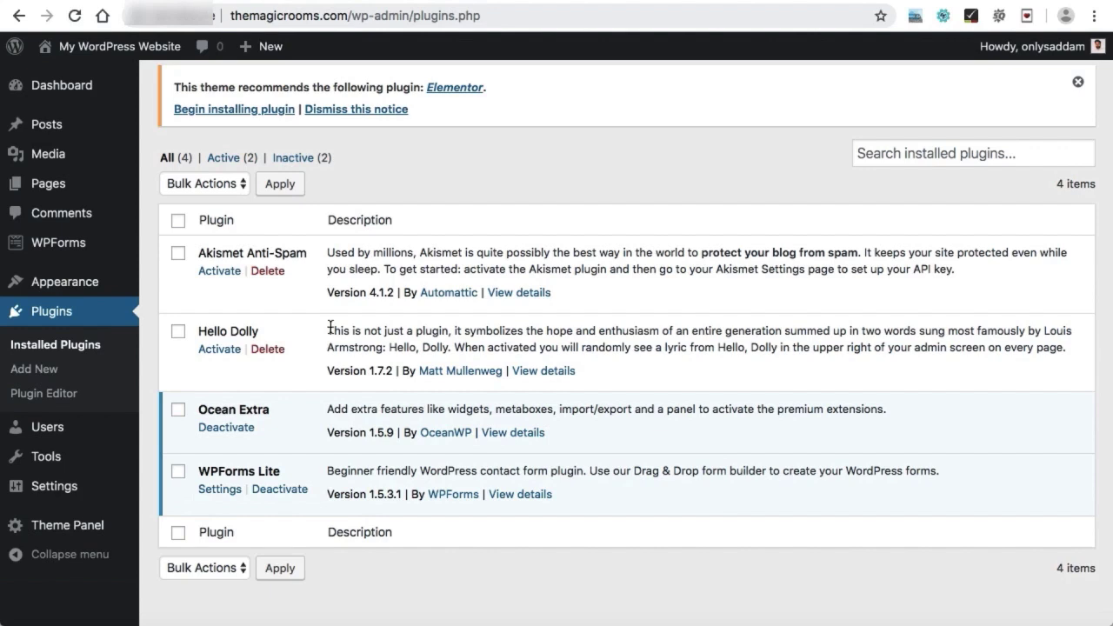
{"action": "left_click", "coordinate": [179, 331]}
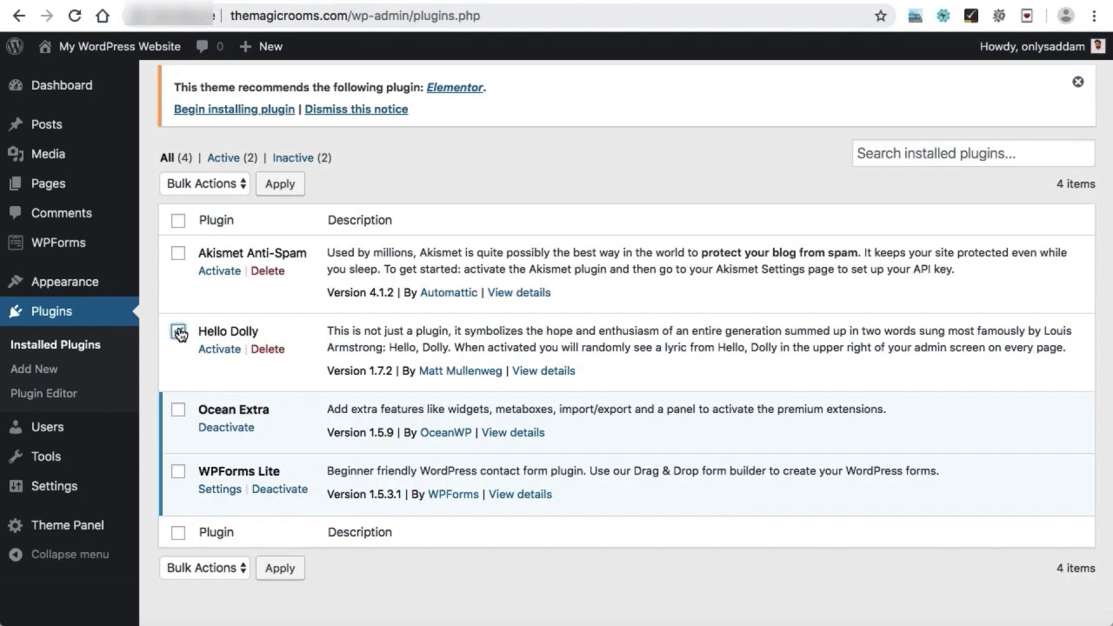
{"action": "left_click", "coordinate": [178, 253]}
{"action": "left_click", "coordinate": [209, 183]}
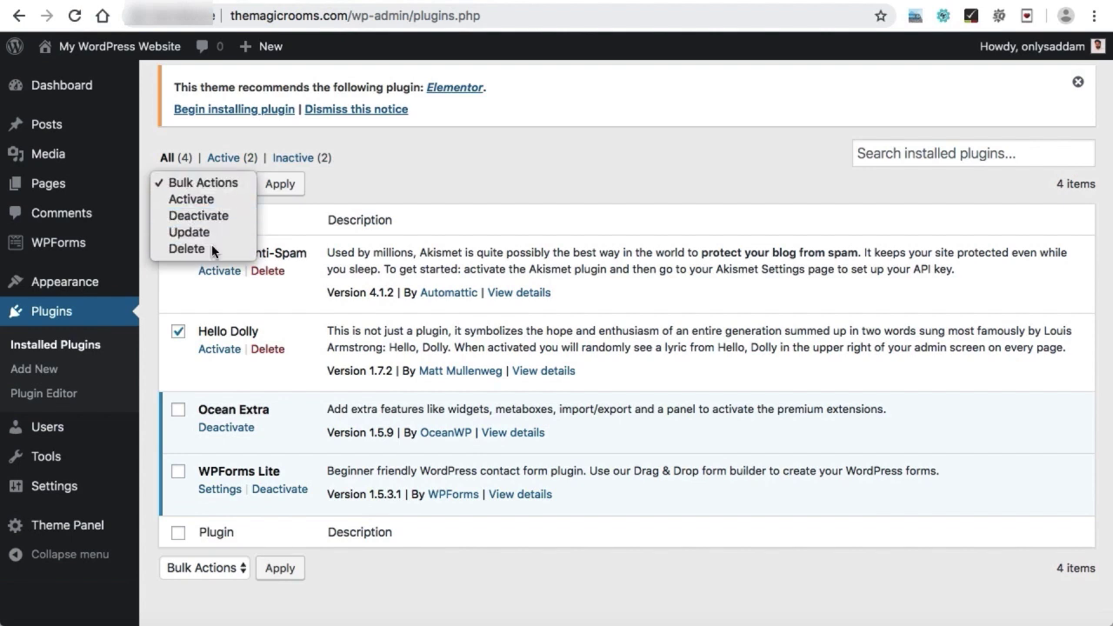
{"action": "left_click", "coordinate": [212, 249]}
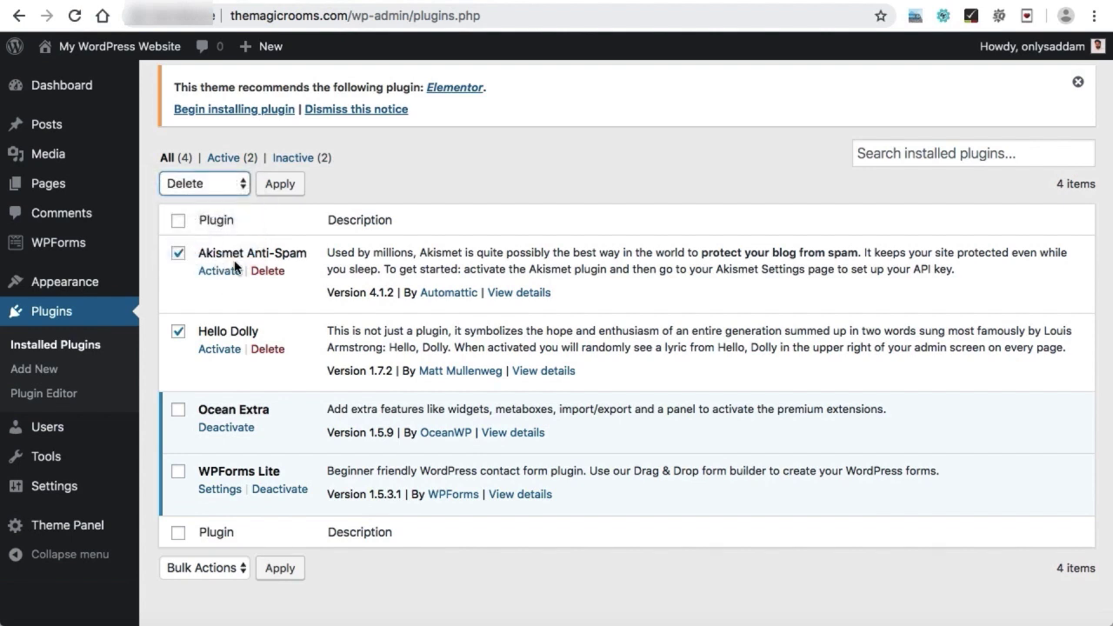
{"action": "left_click", "coordinate": [280, 184]}
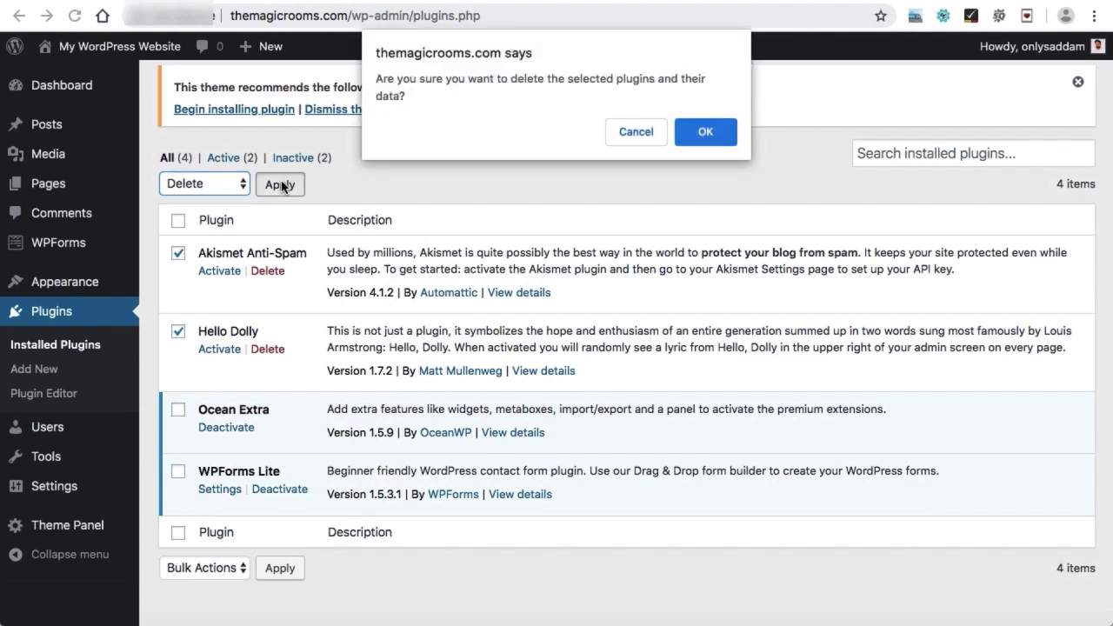
{"action": "left_click", "coordinate": [706, 135]}
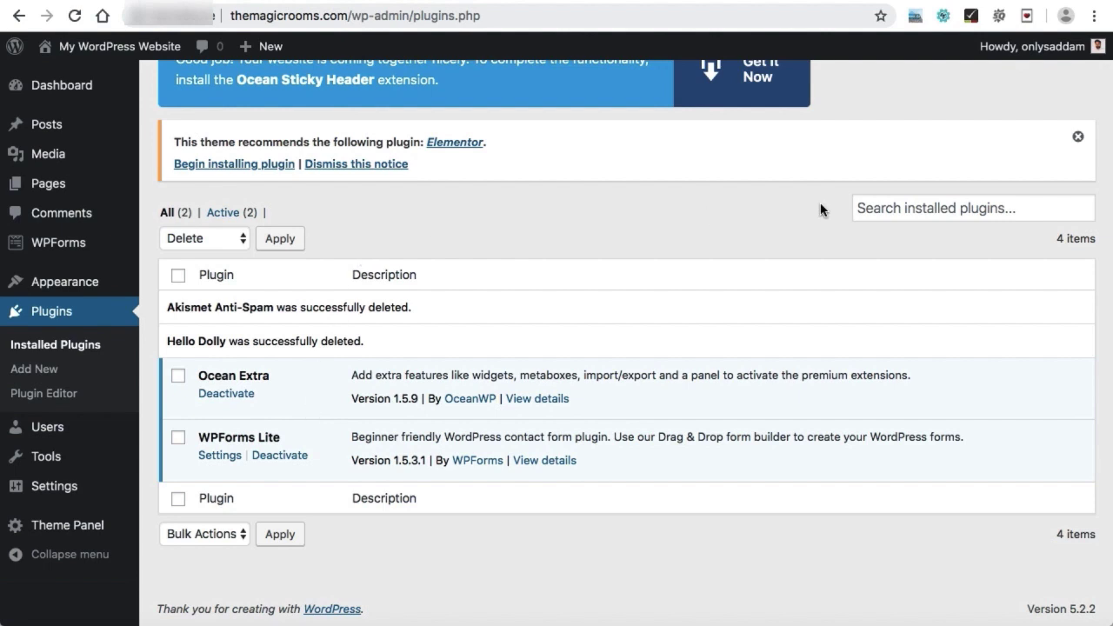
{"action": "scroll", "coordinate": [686, 232], "scroll_direction": "up", "scroll_amount": 4}
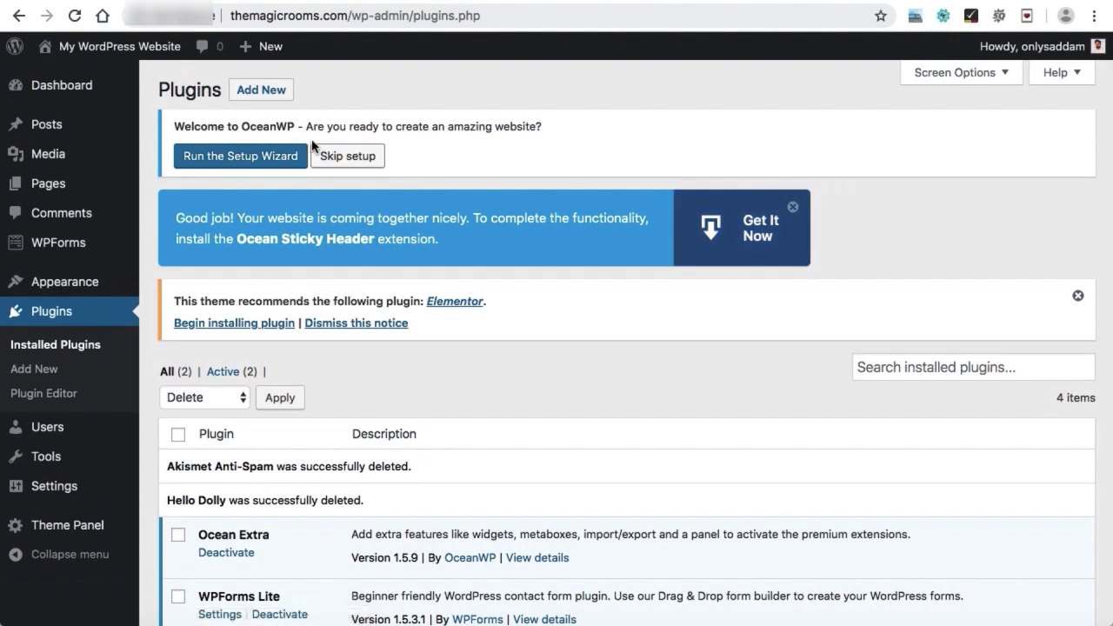
Search the plugin directory for 'yoast' to find Yoast SEO by Team Yoast.
{"action": "left_click", "coordinate": [261, 92]}
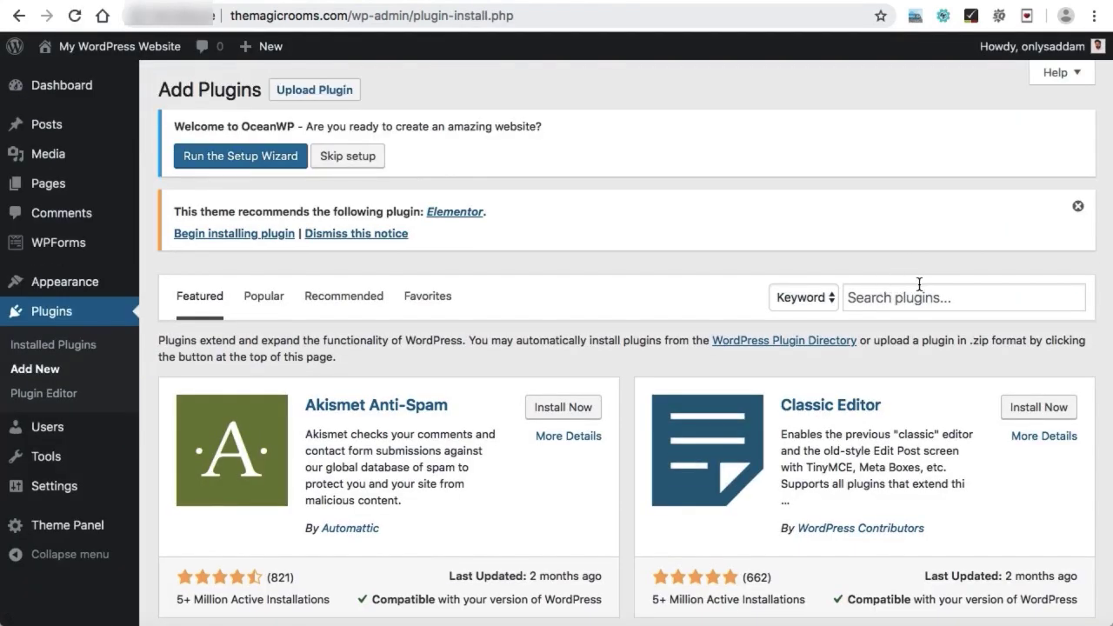
{"action": "left_click", "coordinate": [946, 297]}
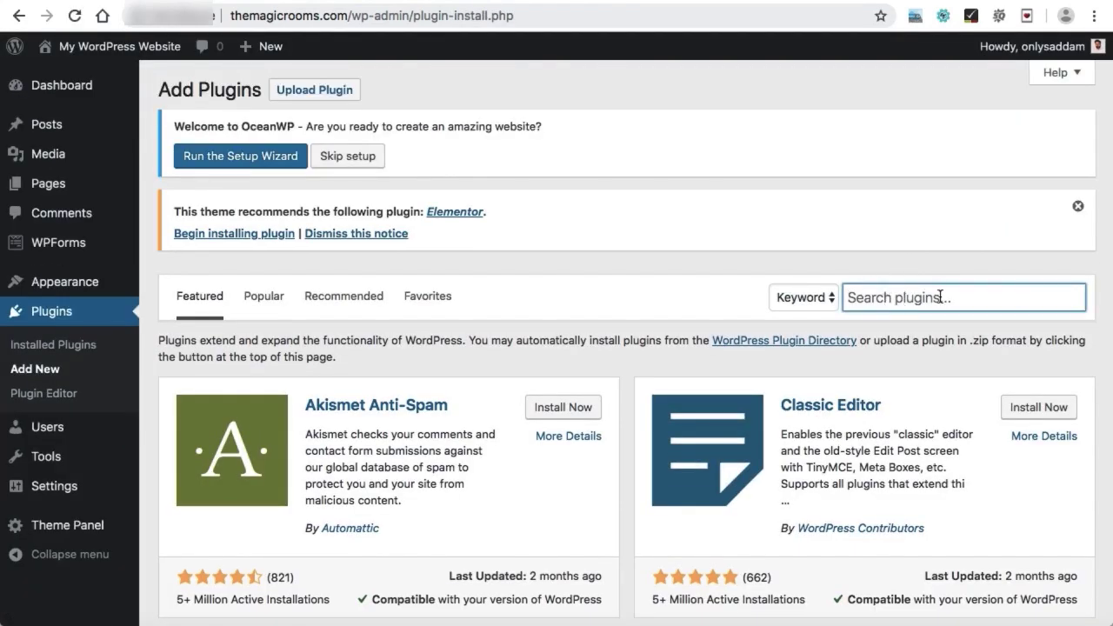
{"action": "type", "text": "ya"}
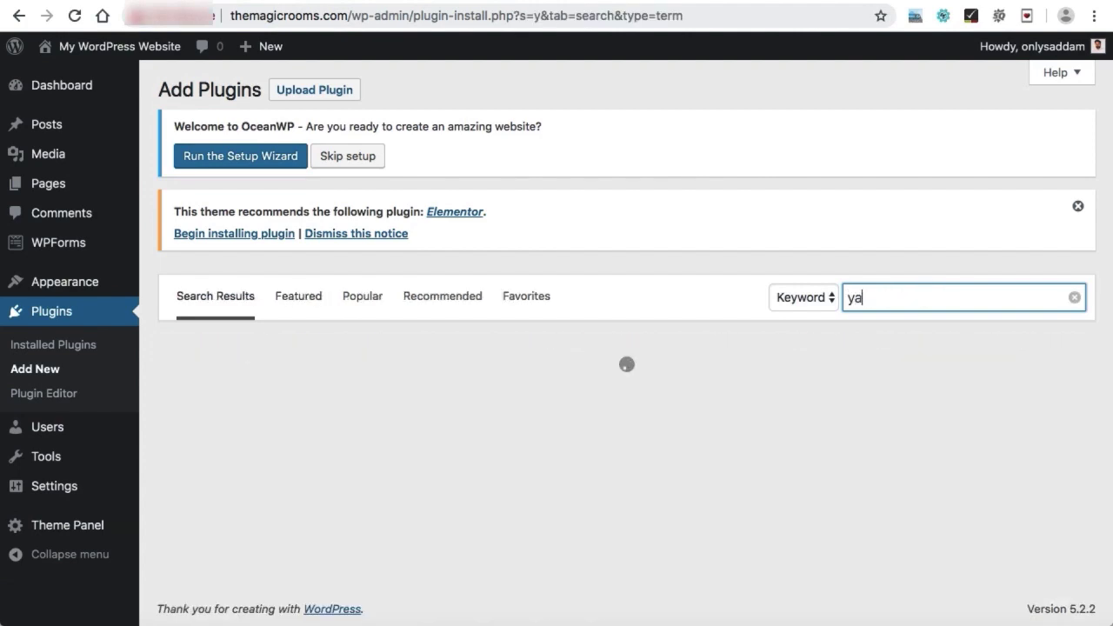
{"action": "key", "text": "BackSpace"}
{"action": "type", "text": "oast"}
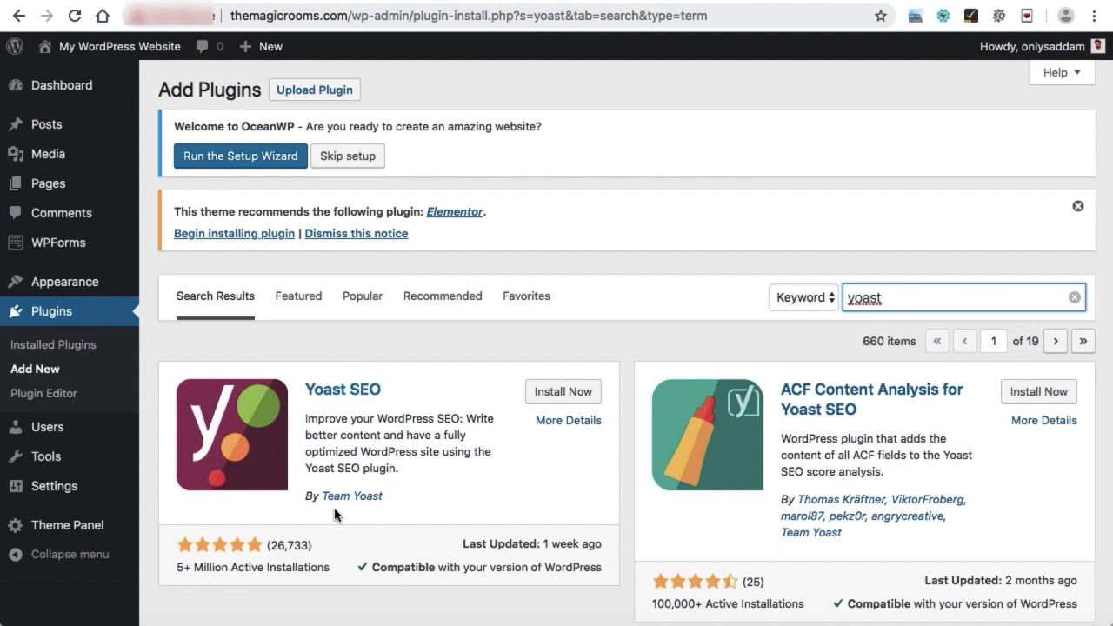
{"action": "left_click_drag", "start_coordinate": [305, 498], "coordinate": [391, 496]}
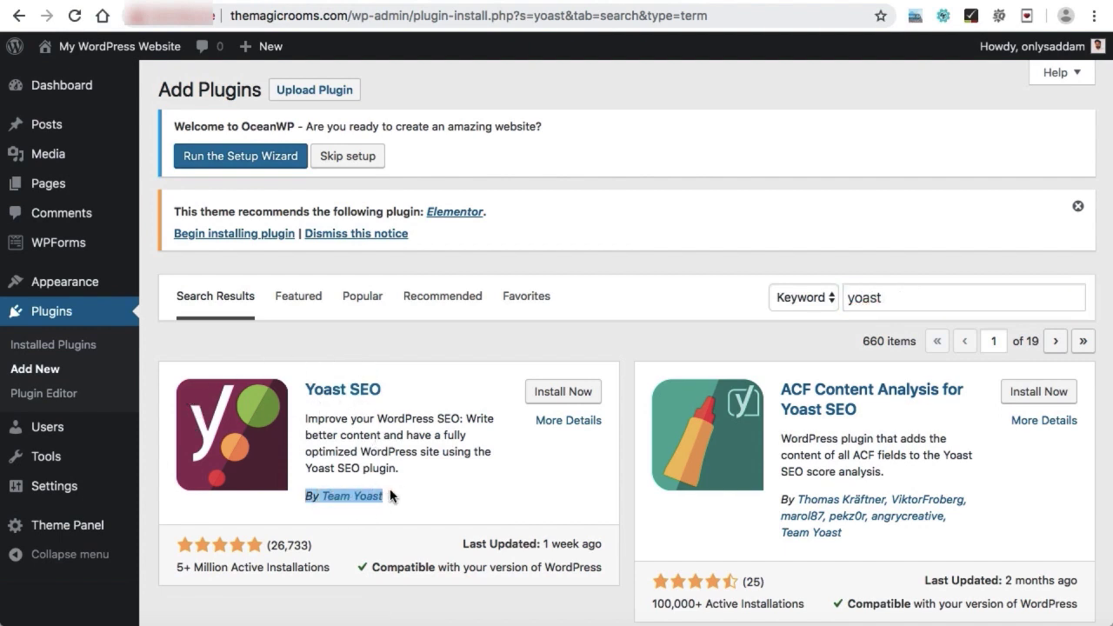
{"action": "left_click", "coordinate": [501, 472]}
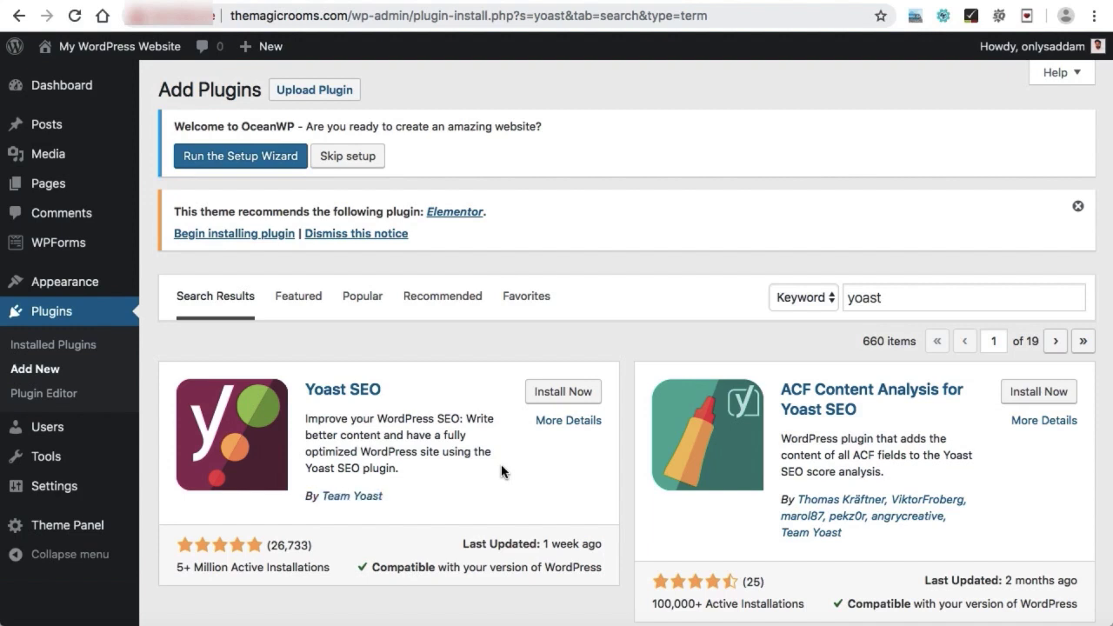
Install and activate the Yoast SEO plugin.
{"action": "left_click", "coordinate": [576, 392]}
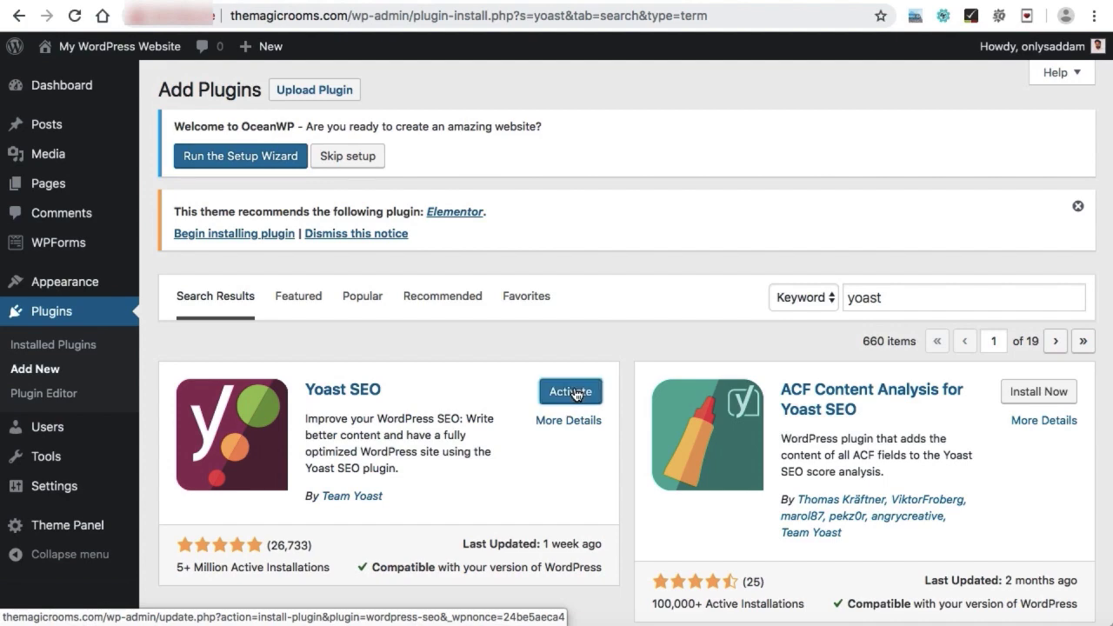
{"action": "left_click", "coordinate": [571, 393]}
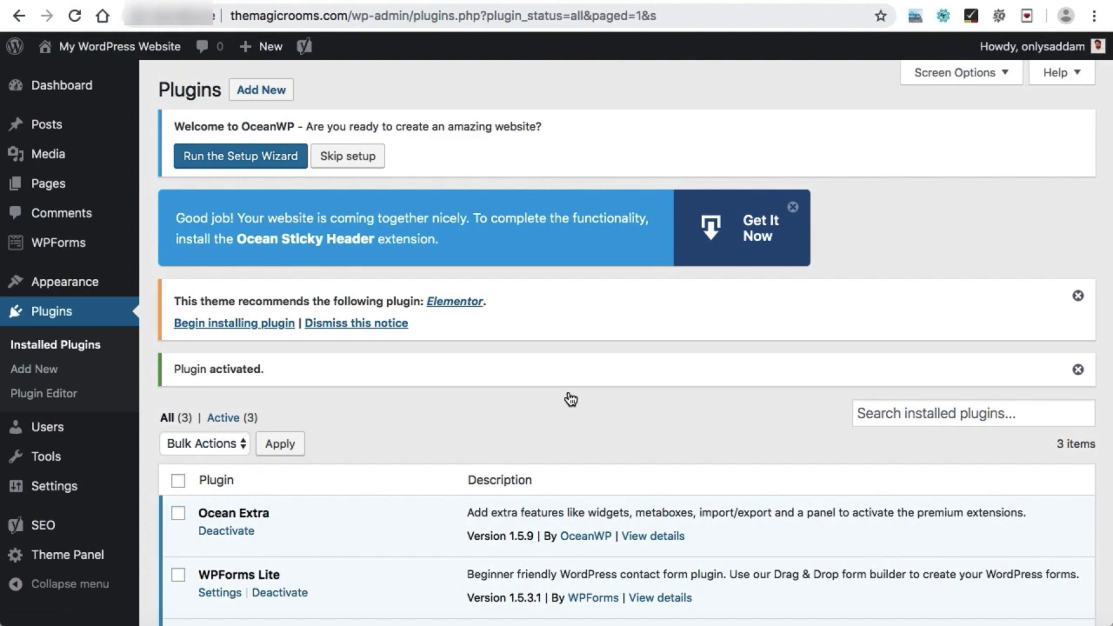
{"action": "scroll", "coordinate": [570, 399], "scroll_direction": "down", "scroll_amount": 3}
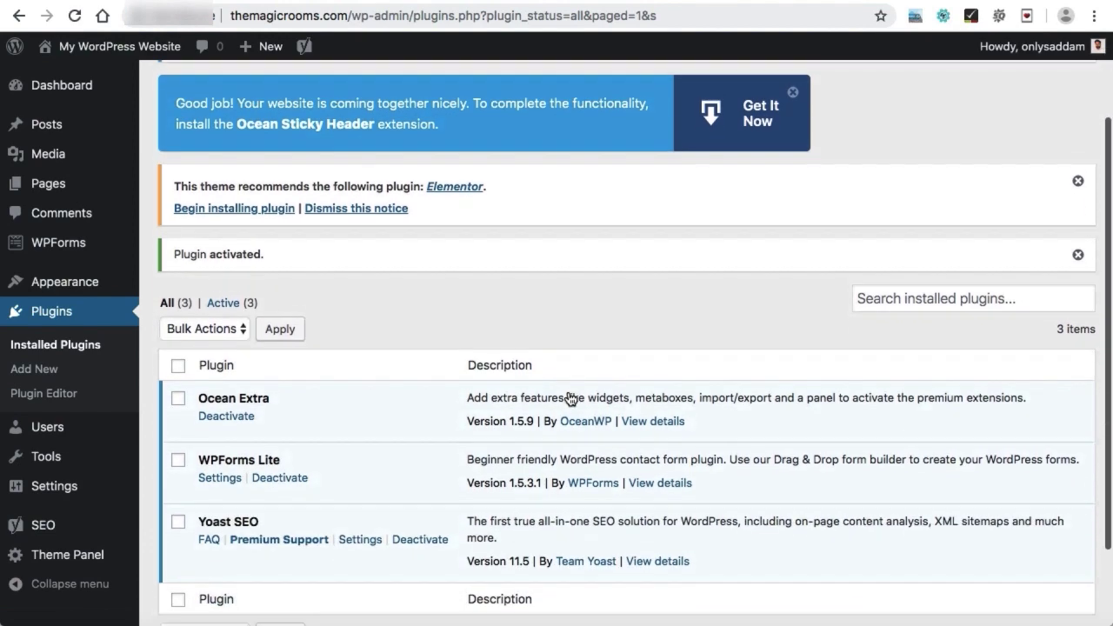
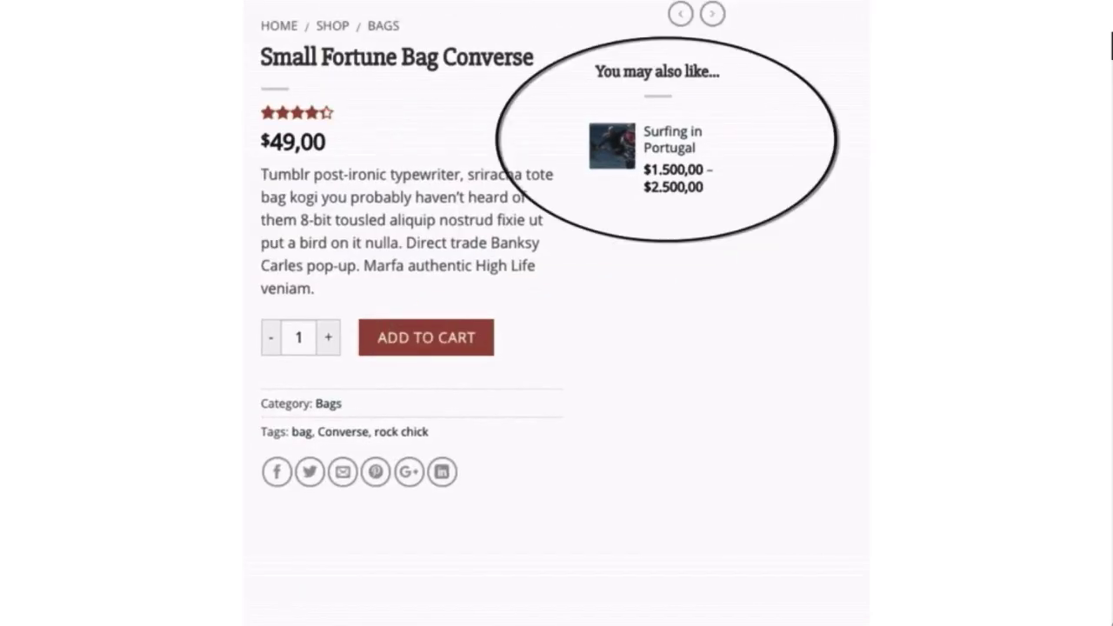
Scroll the Installed Plugins list to check that Ocean Extra, WPForms Lite and Yoast SEO are active.
{"action": "scroll", "coordinate": [556, 348], "scroll_direction": "down", "scroll_amount": 5}
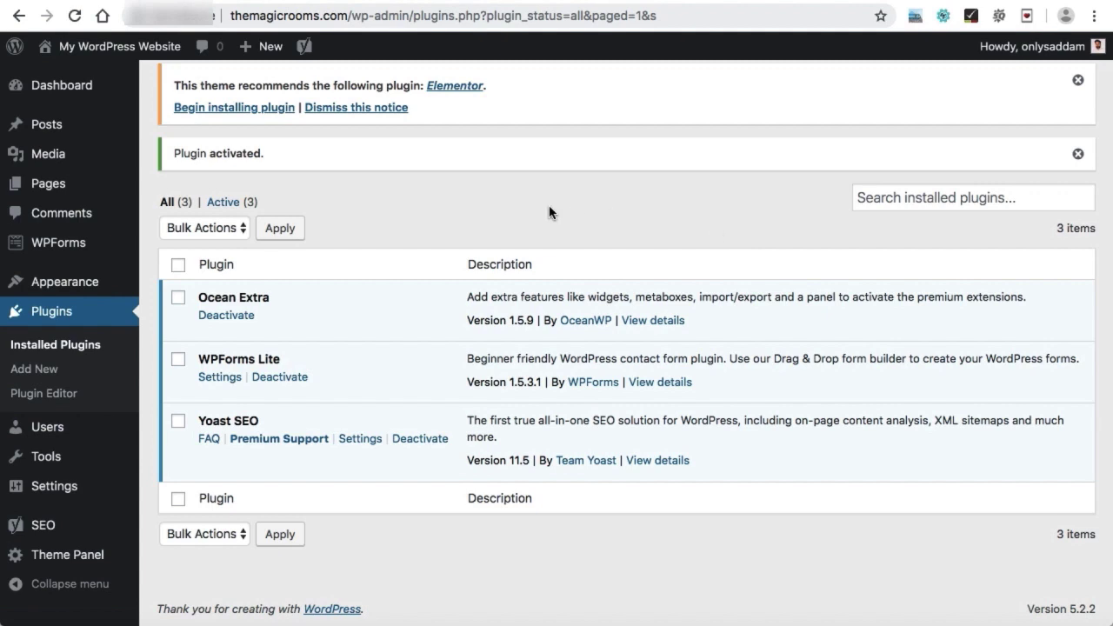
Search the plugin directory for 'woocommerce' and install the WooCommerce plugin by Automattic.
{"action": "scroll", "coordinate": [550, 211], "scroll_direction": "up", "scroll_amount": 4}
{"action": "scroll", "coordinate": [487, 191], "scroll_direction": "up", "scroll_amount": 2}
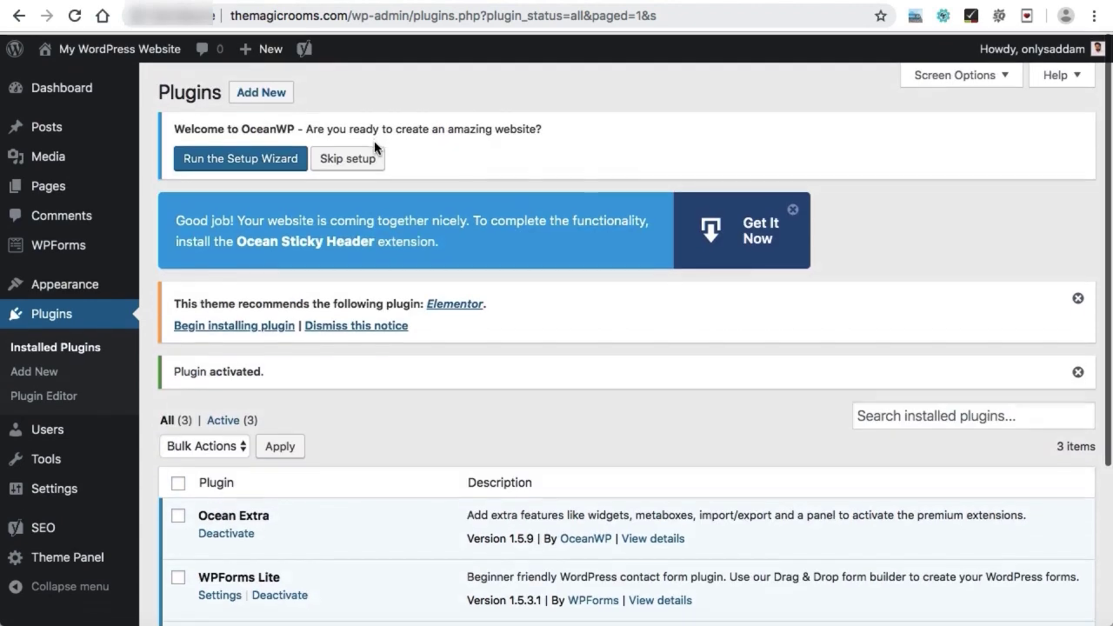
{"action": "left_click", "coordinate": [260, 93]}
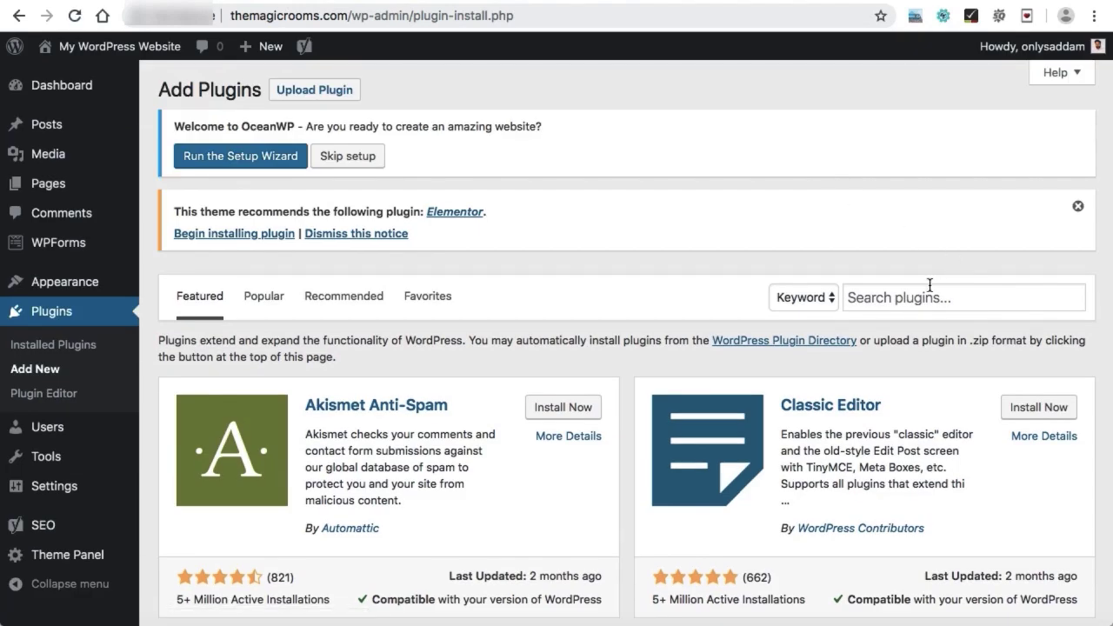
{"action": "left_click", "coordinate": [923, 298]}
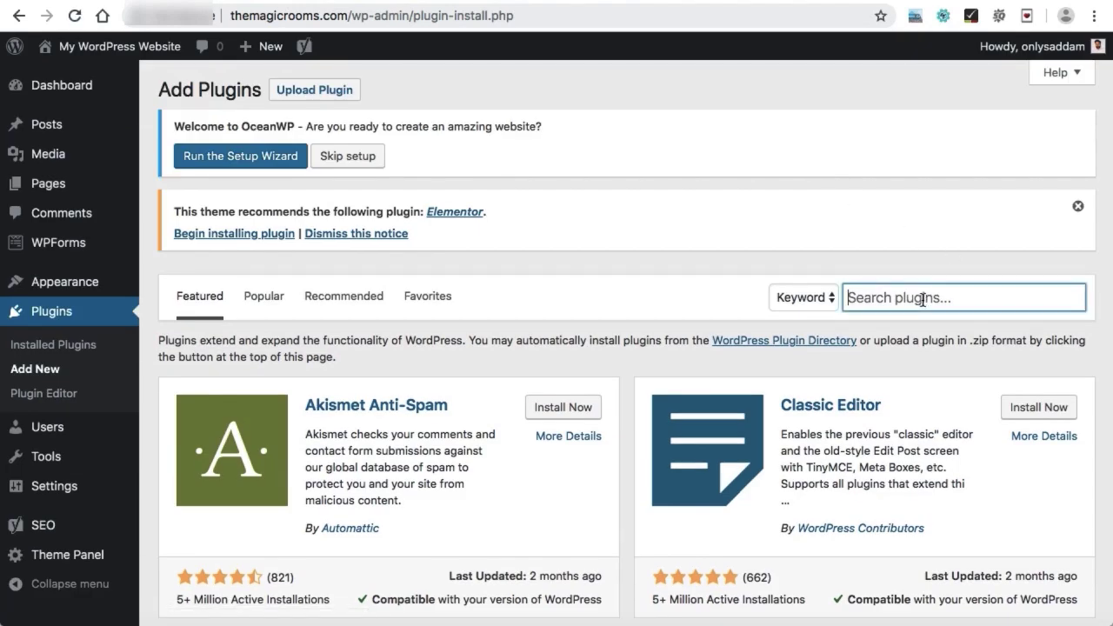
{"action": "type", "text": "woocommer"}
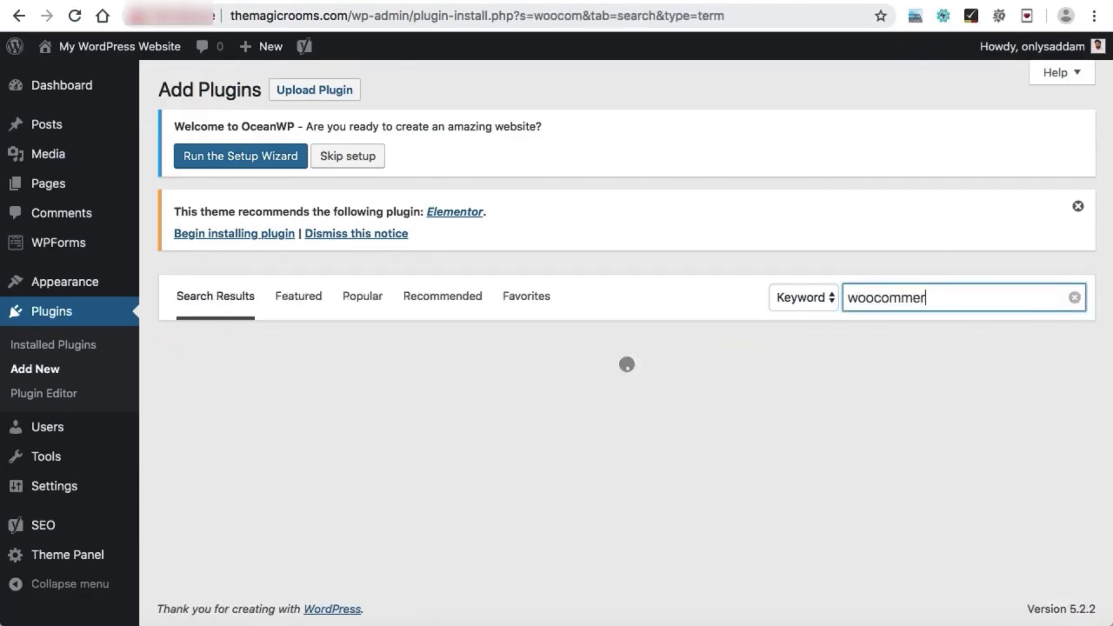
{"action": "type", "text": "ce"}
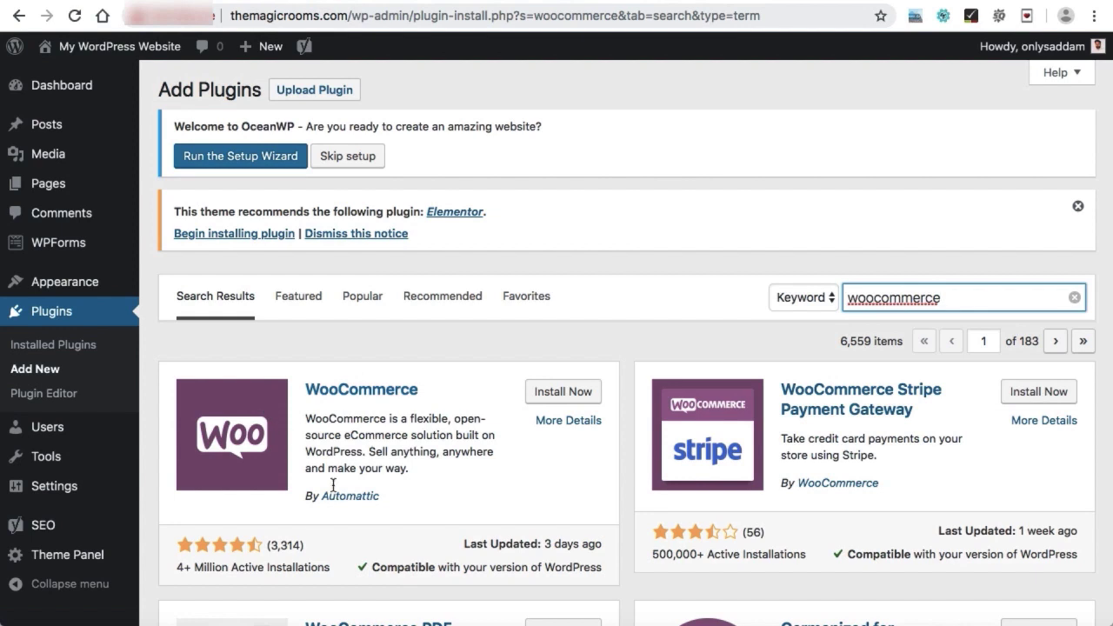
{"action": "left_click", "coordinate": [577, 394]}
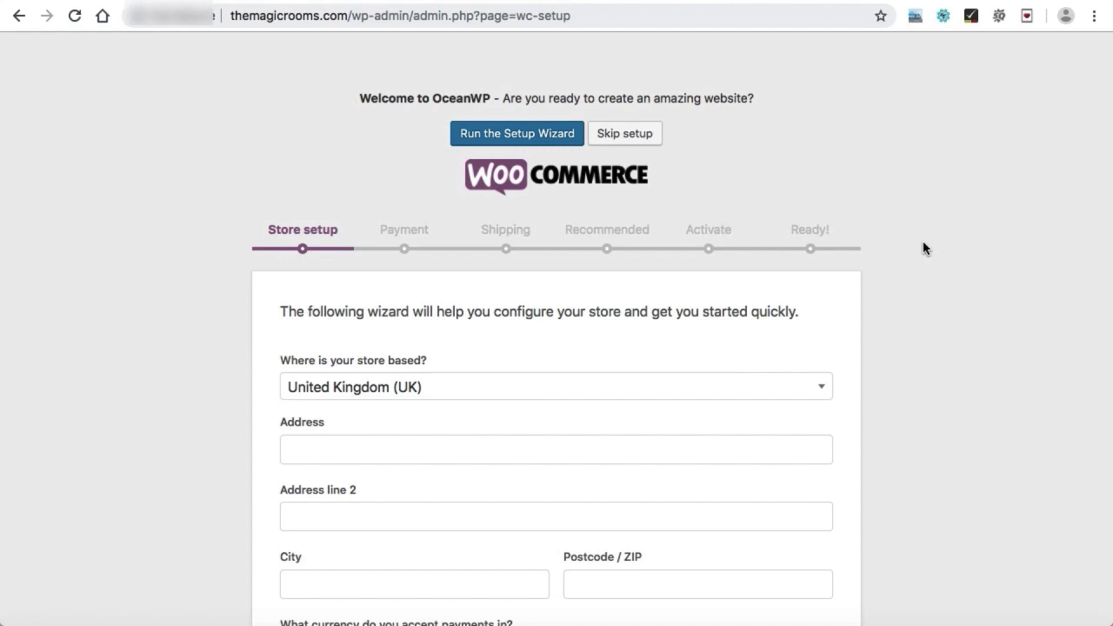
Pick India from the filtered 'Where is your store based?' country list.
{"action": "scroll", "coordinate": [924, 249], "scroll_direction": "down", "scroll_amount": 3}
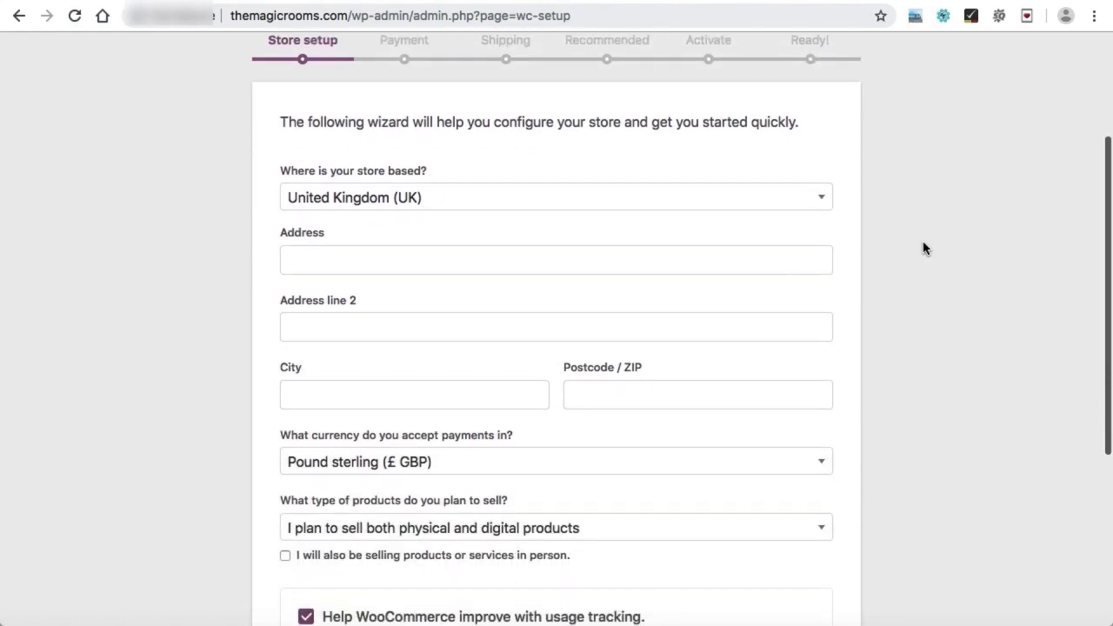
{"action": "scroll", "coordinate": [924, 249], "scroll_direction": "up", "scroll_amount": 3}
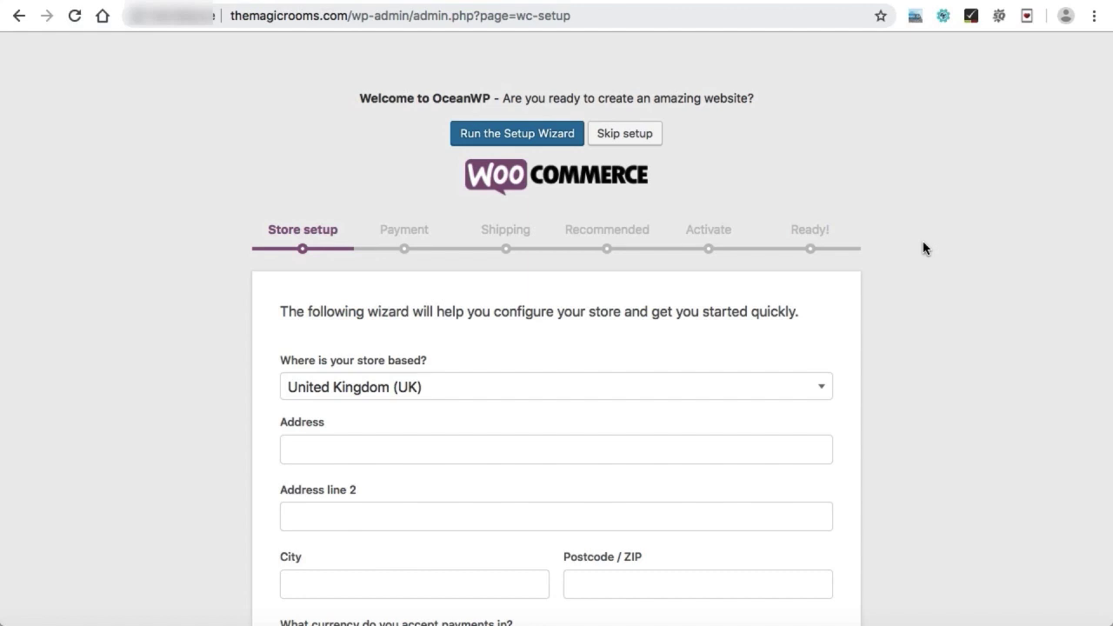
{"action": "scroll", "coordinate": [924, 249], "scroll_direction": "down", "scroll_amount": 3}
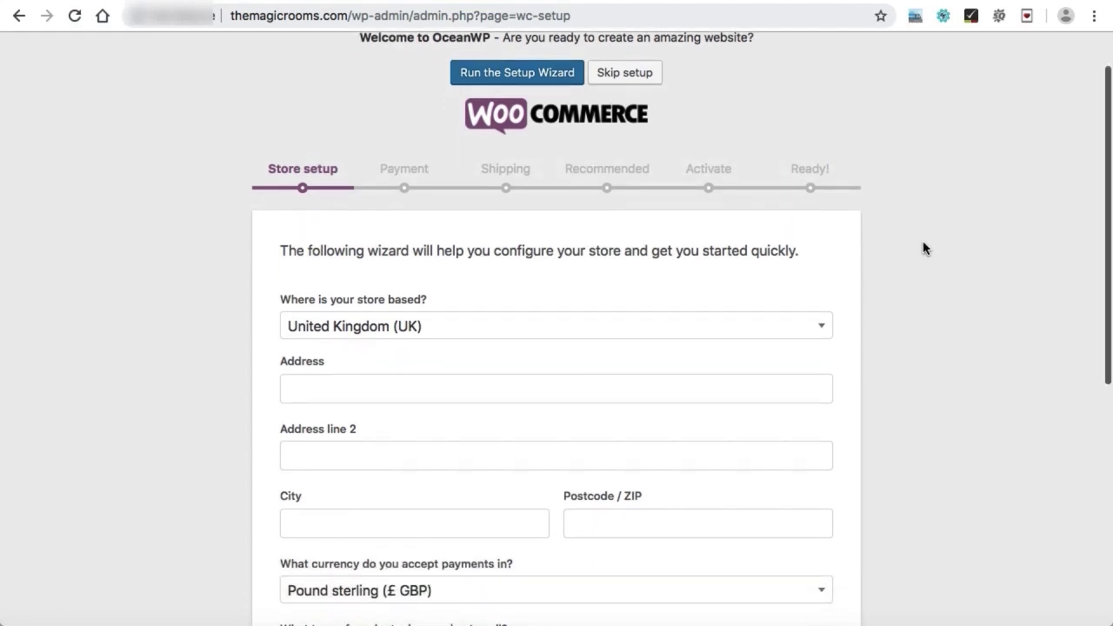
{"action": "scroll", "coordinate": [924, 248], "scroll_direction": "up", "scroll_amount": 3}
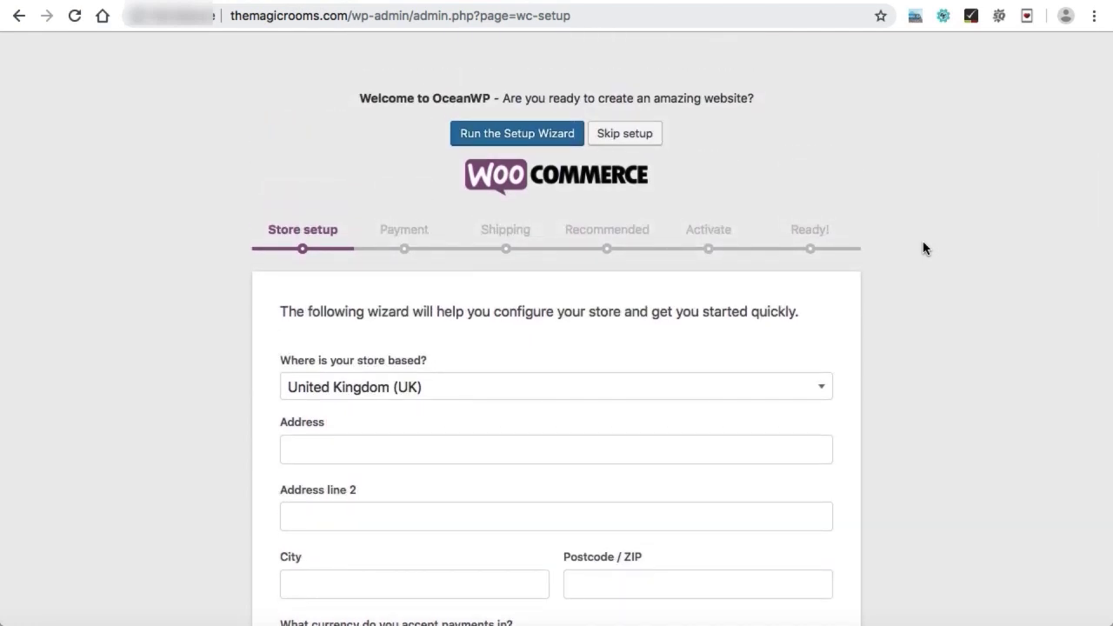
{"action": "left_click", "coordinate": [805, 392]}
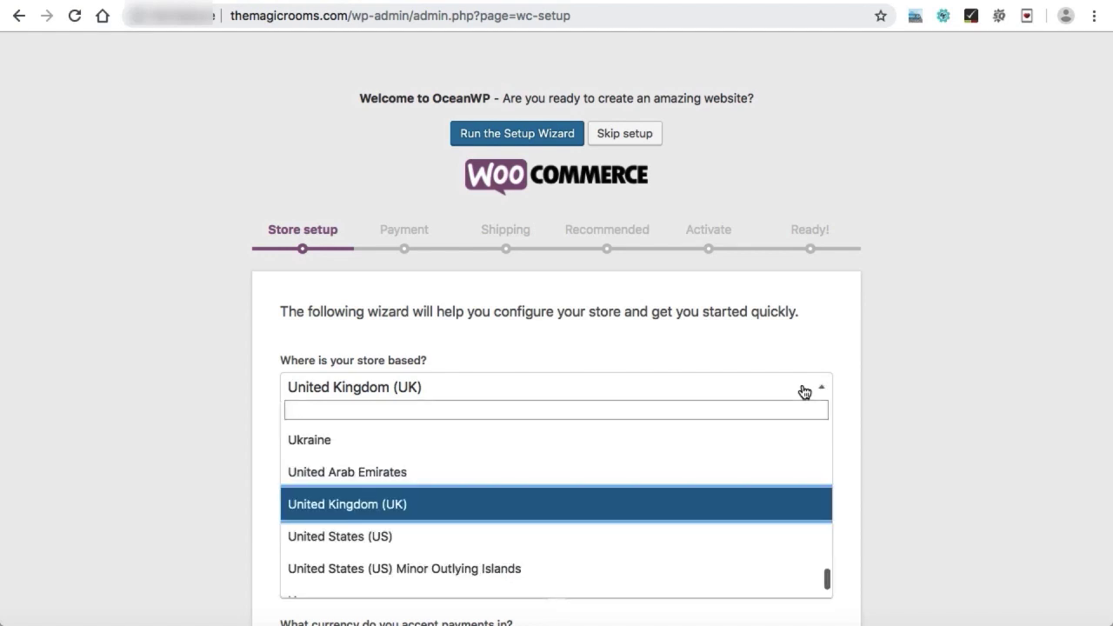
{"action": "left_click", "coordinate": [745, 403]}
{"action": "type", "text": "India"}
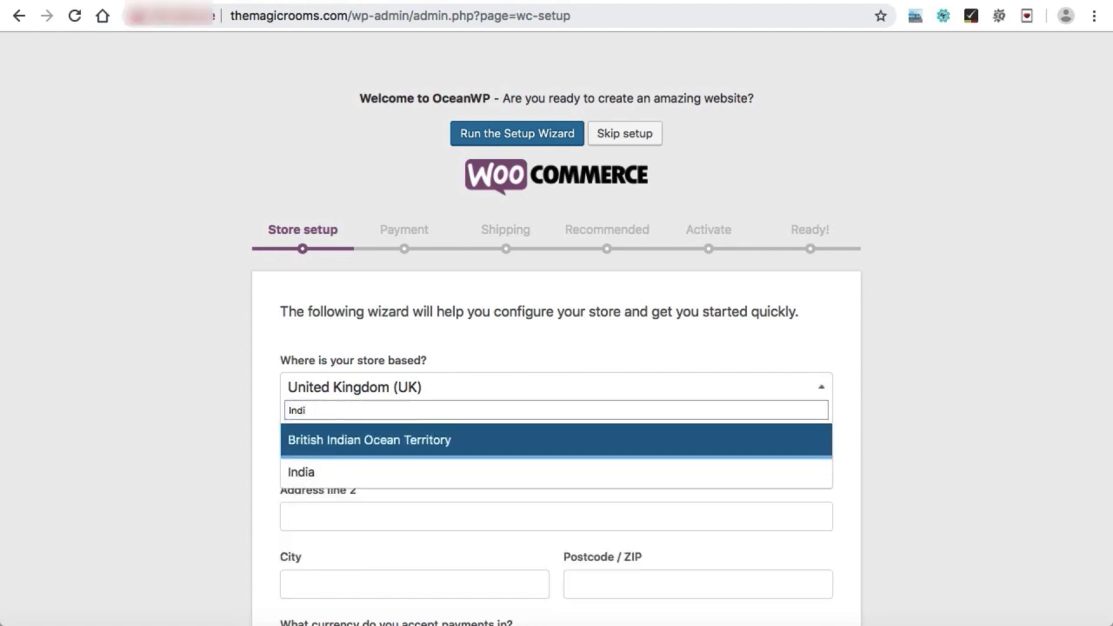
{"action": "left_click", "coordinate": [598, 481]}
{"action": "scroll", "coordinate": [920, 415], "scroll_direction": "down", "scroll_amount": 3}
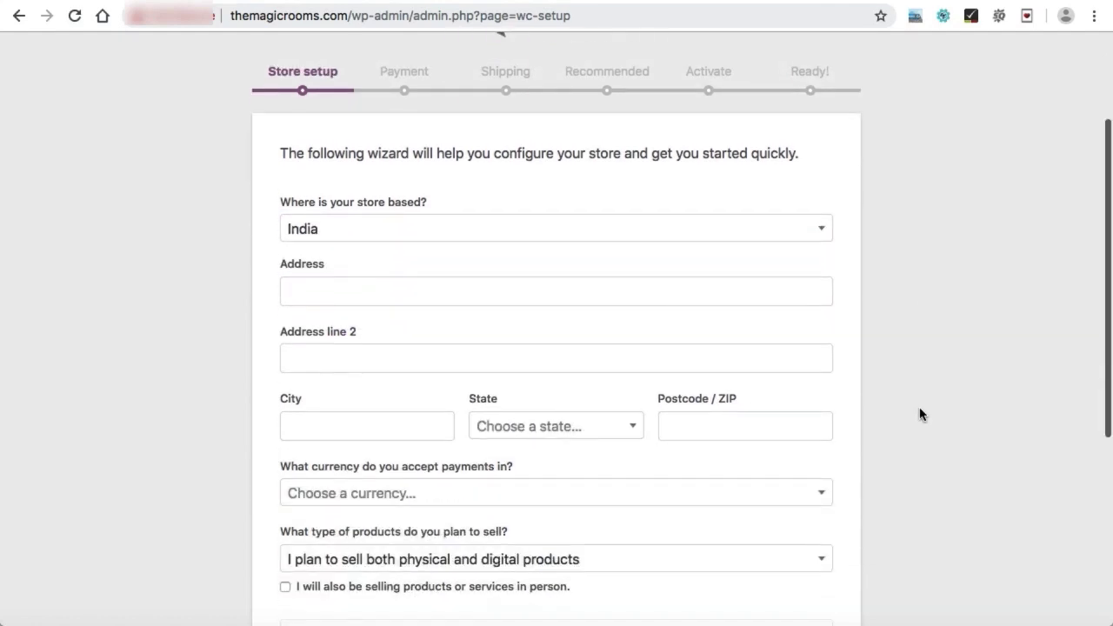
Enter the store address: Rewa Road, Satna, the state matching 'mad', postcode 485001.
{"action": "left_click", "coordinate": [547, 296]}
{"action": "type", "text": "Rew"}
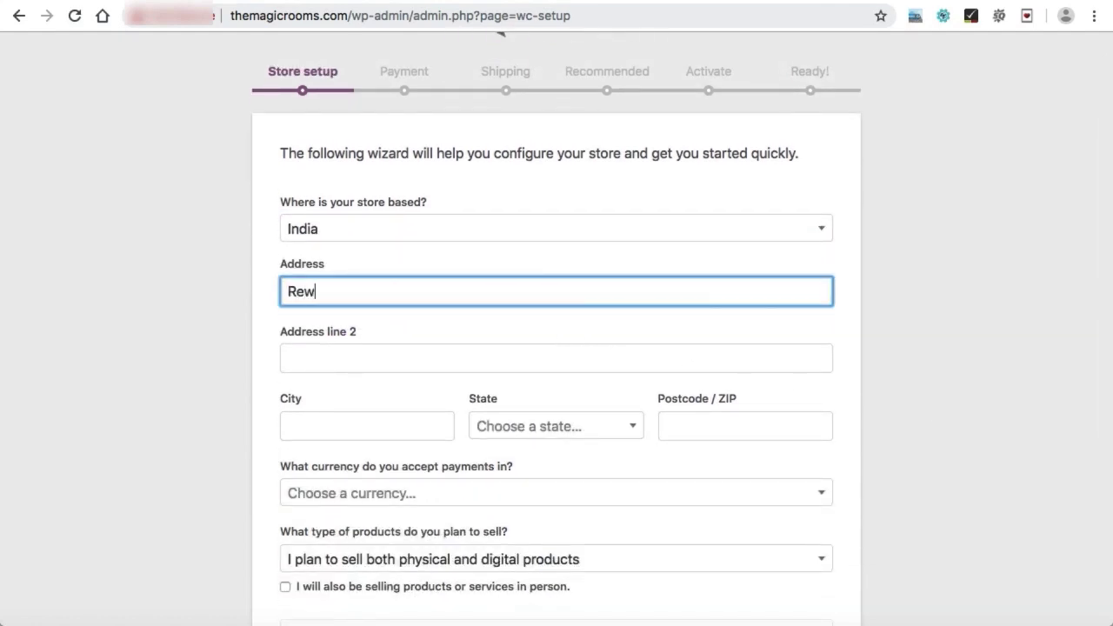
{"action": "type", "text": "a Raod"}
{"action": "key", "text": "BackSpace"}
{"action": "key", "text": "BackSpace"}
{"action": "type", "text": "oad"}
{"action": "key", "text": "Tab"}
{"action": "key", "text": "Tab"}
{"action": "type", "text": "Satna"}
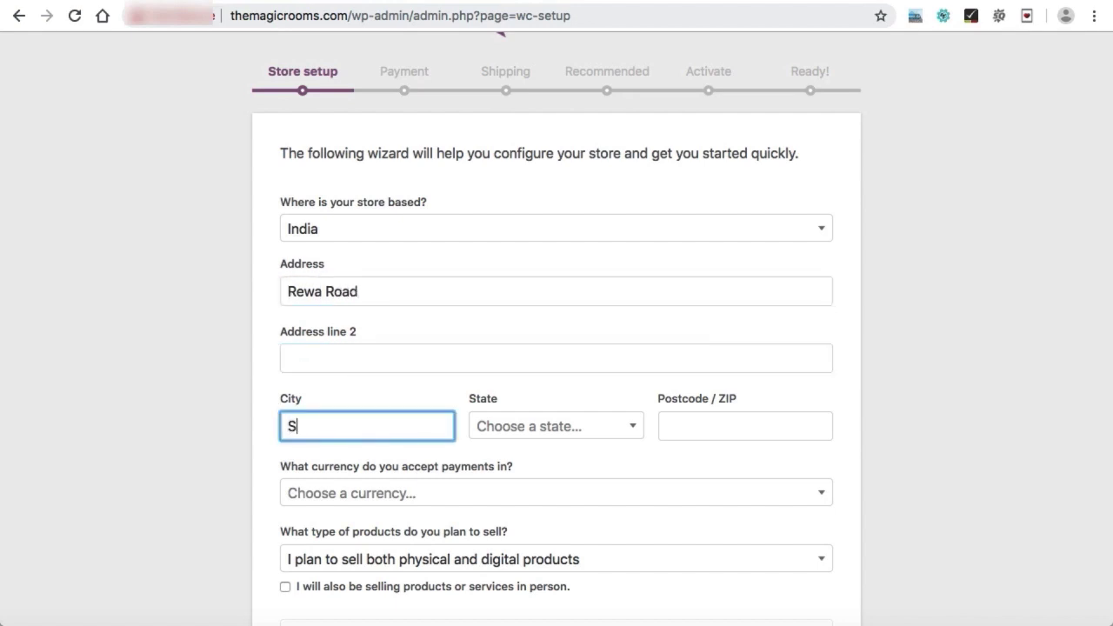
{"action": "key", "text": "Tab"}
{"action": "type", "text": "mad"}
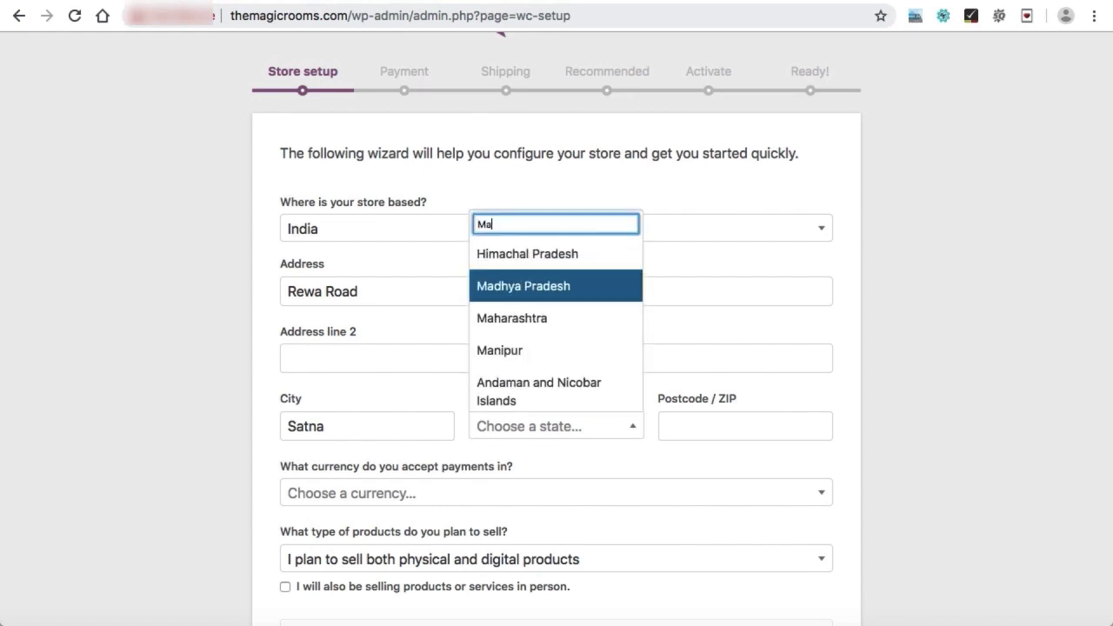
{"action": "key", "text": "Return"}
{"action": "key", "text": "Tab"}
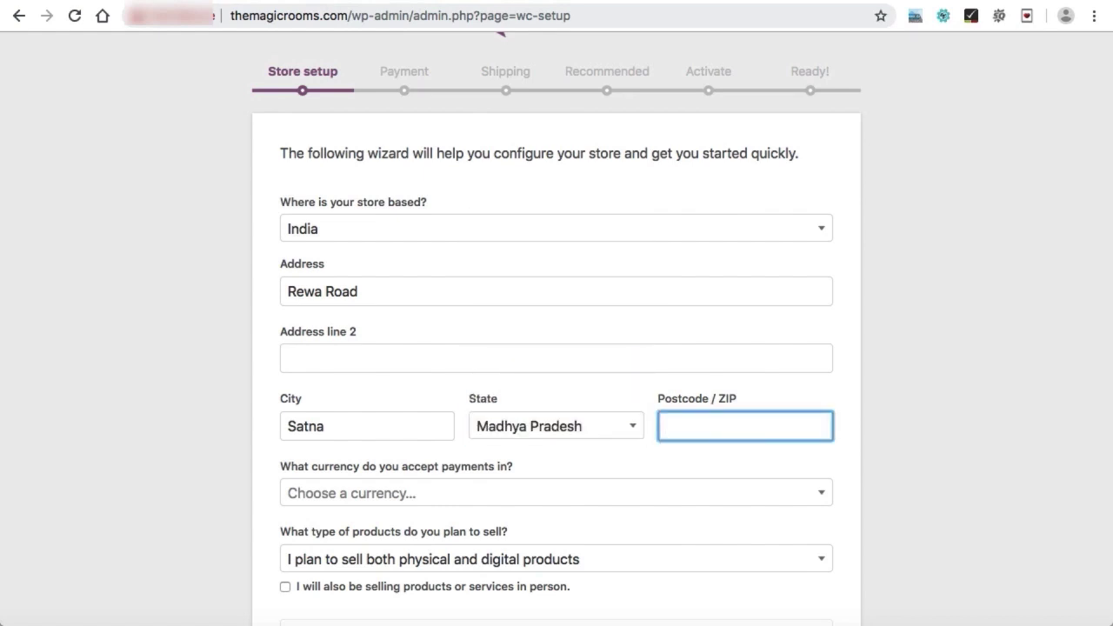
{"action": "type", "text": "485001"}
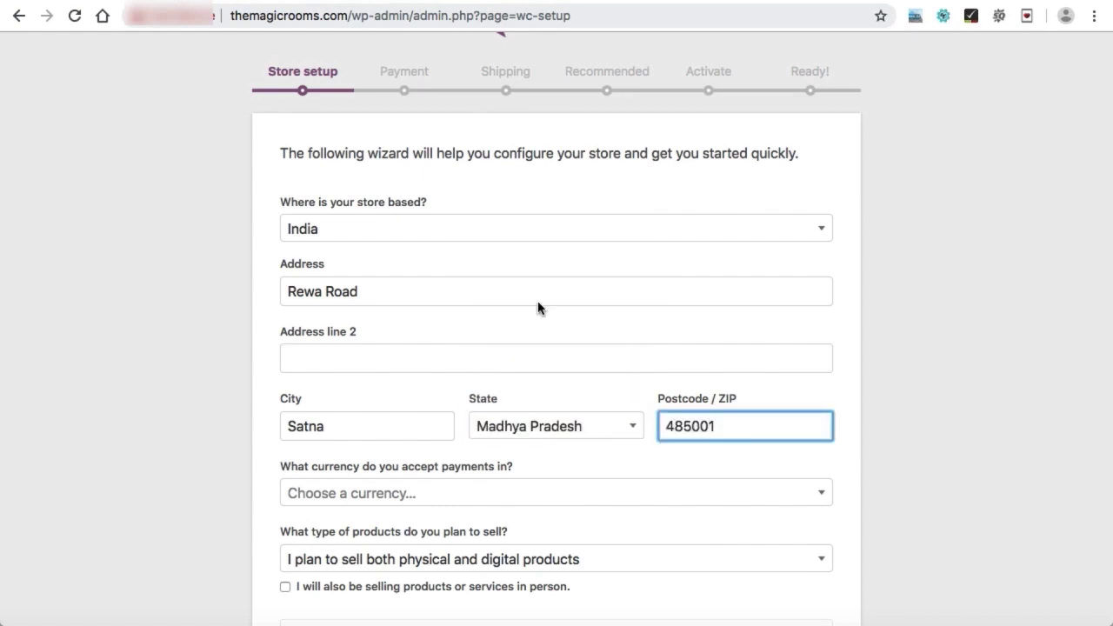
{"action": "scroll", "coordinate": [471, 367], "scroll_direction": "down", "scroll_amount": 3}
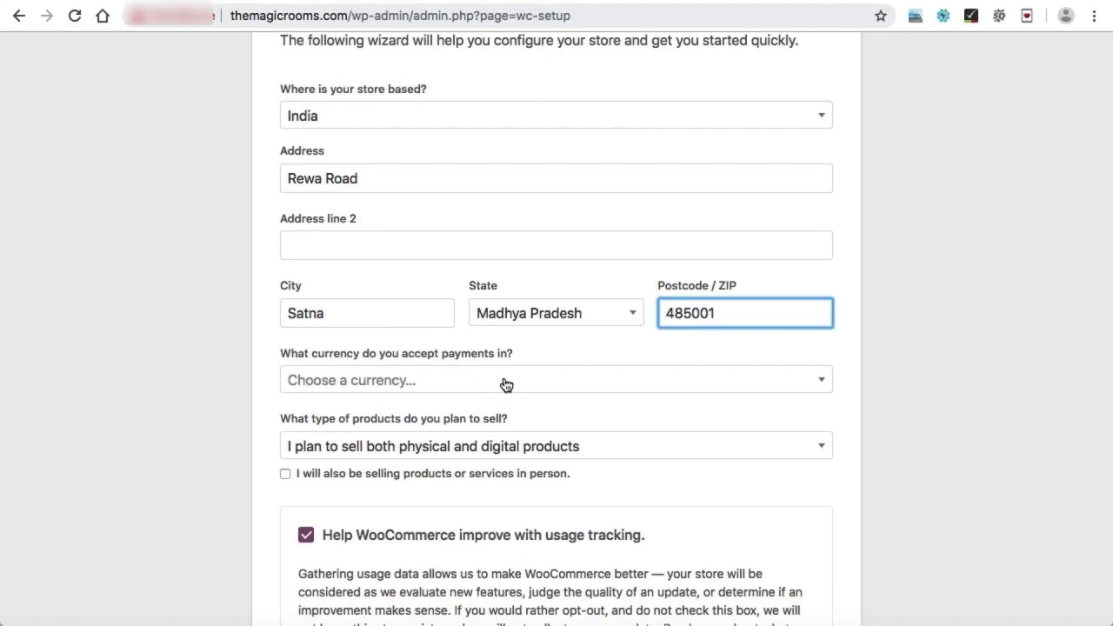
Set the currency to Indian rupee (INR) and keep both physical and digital products.
{"action": "left_click", "coordinate": [506, 385]}
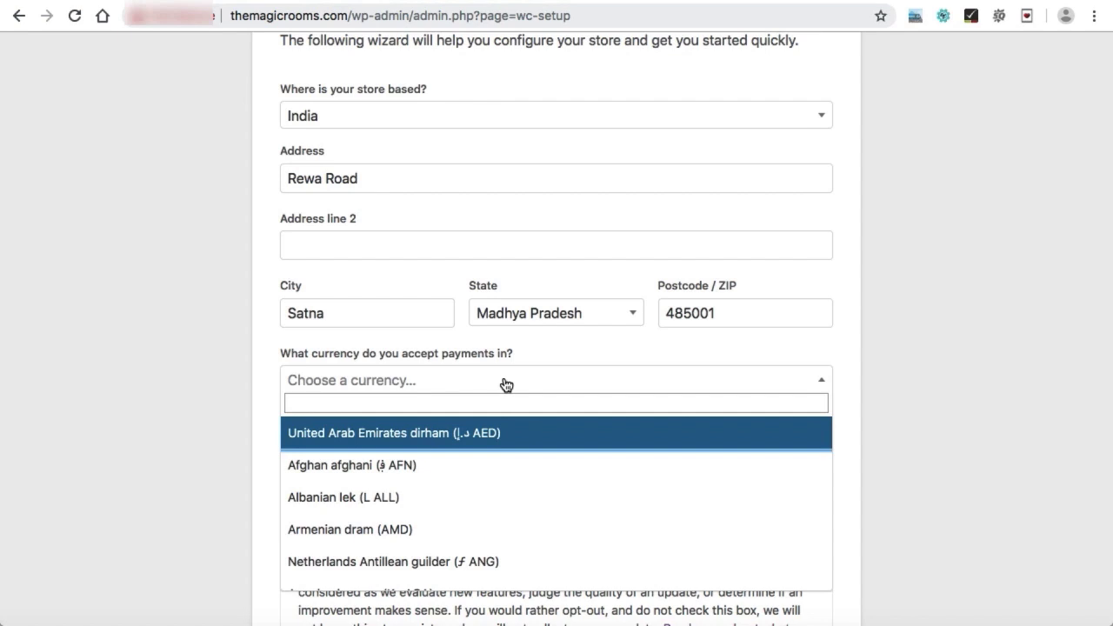
{"action": "left_click", "coordinate": [499, 405]}
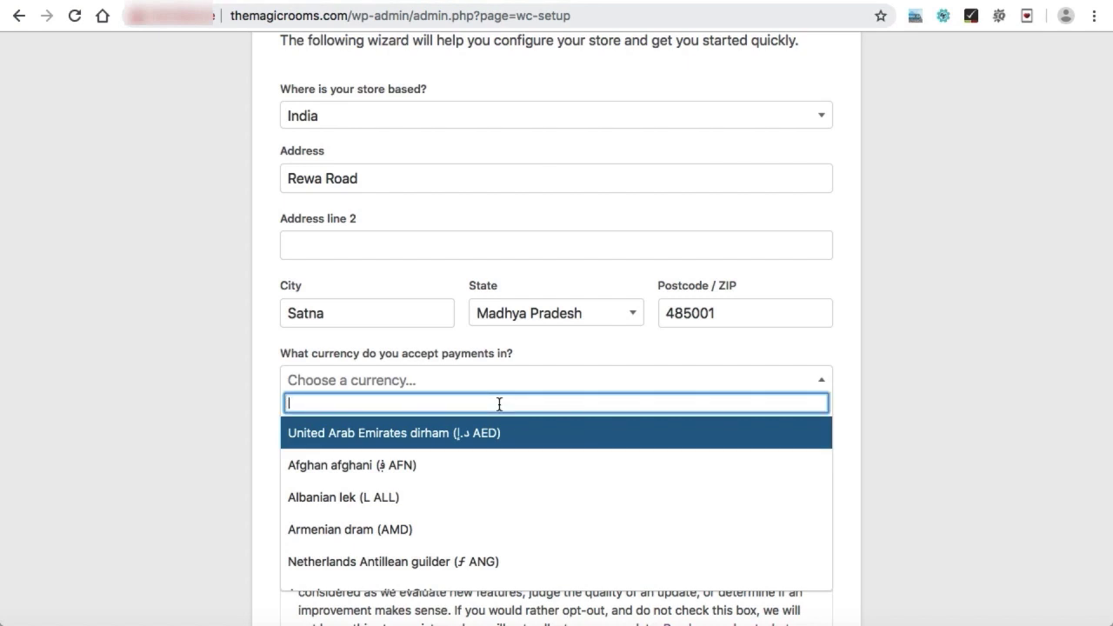
{"action": "type", "text": "inr"}
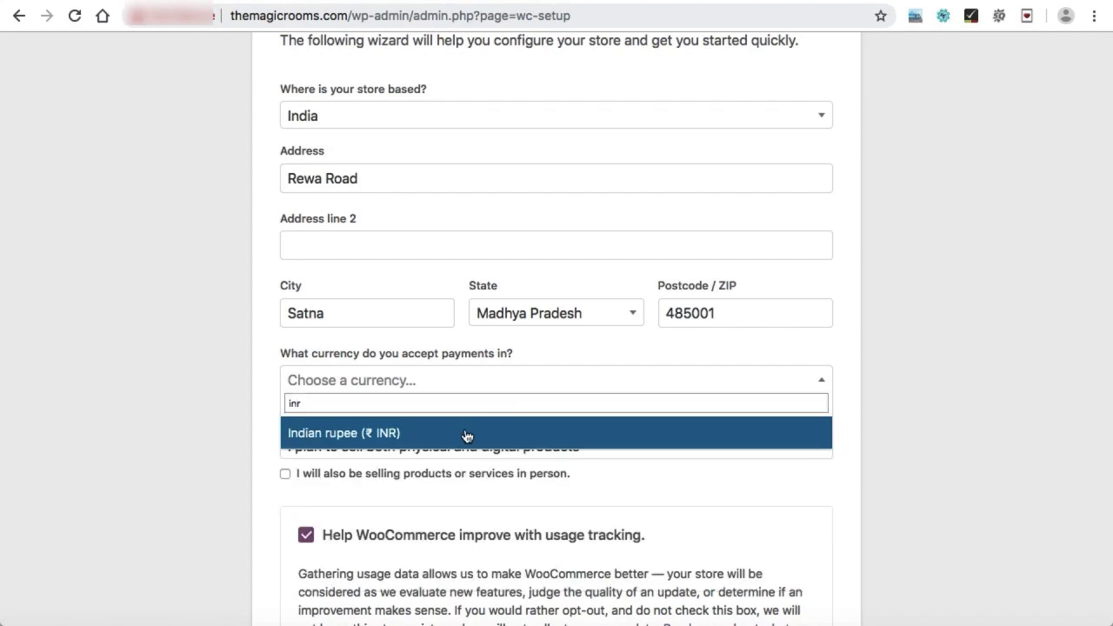
{"action": "left_click", "coordinate": [449, 437]}
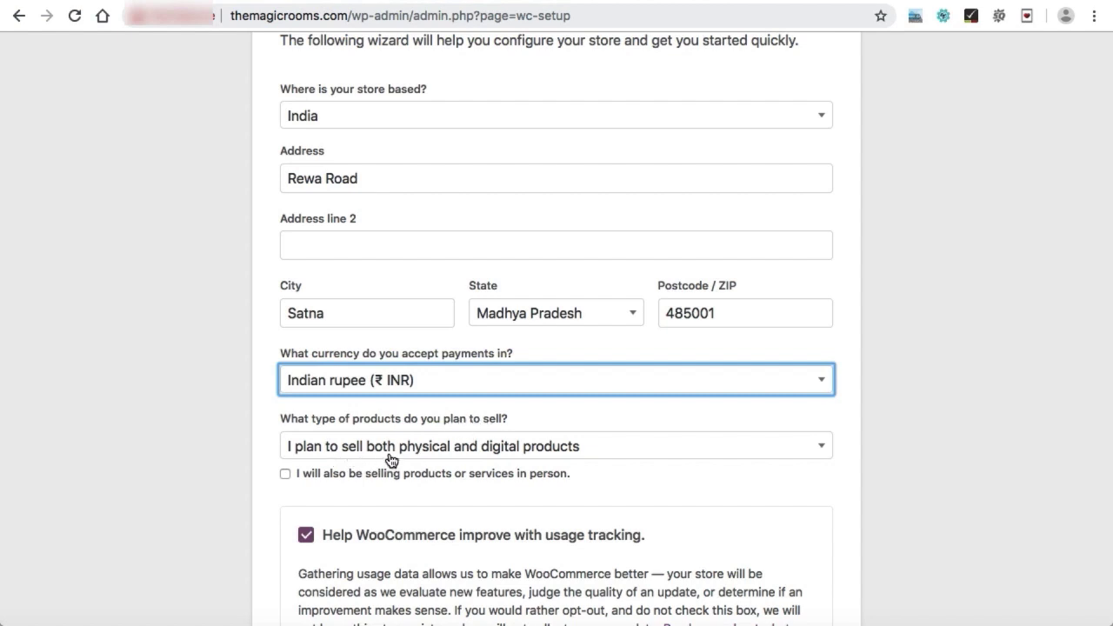
{"action": "left_click", "coordinate": [516, 455]}
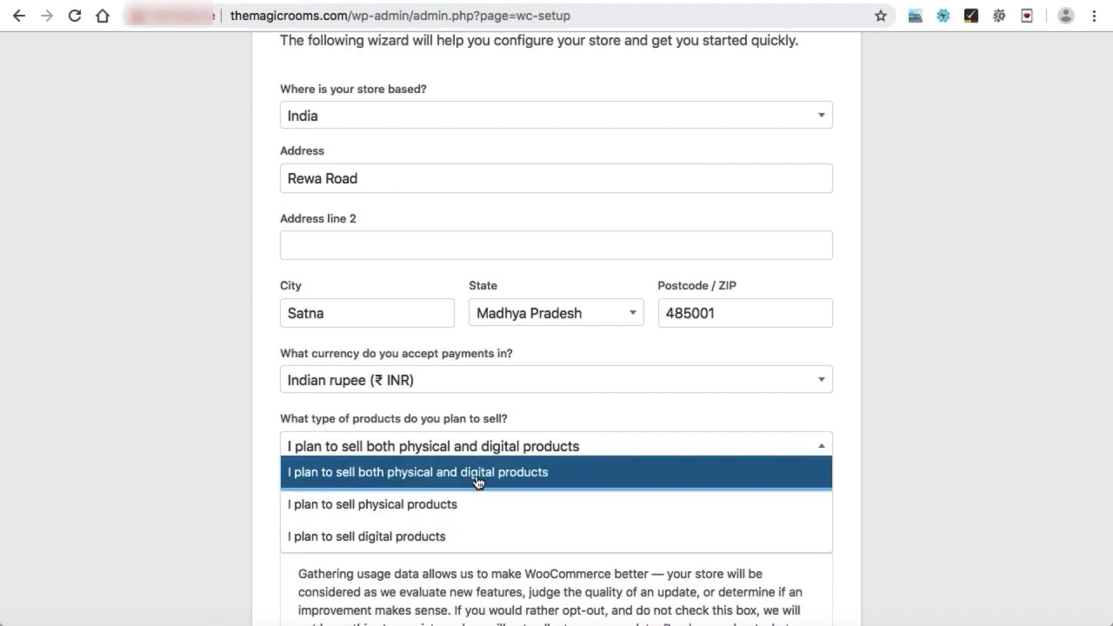
{"action": "left_click", "coordinate": [268, 466]}
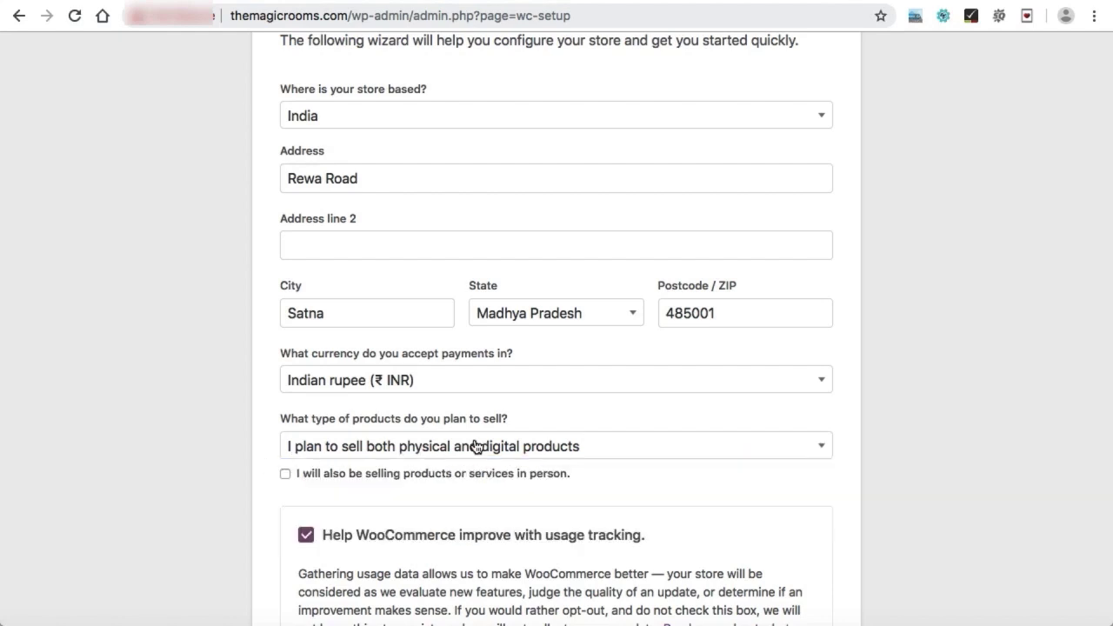
{"action": "scroll", "coordinate": [800, 475], "scroll_direction": "down", "scroll_amount": 3}
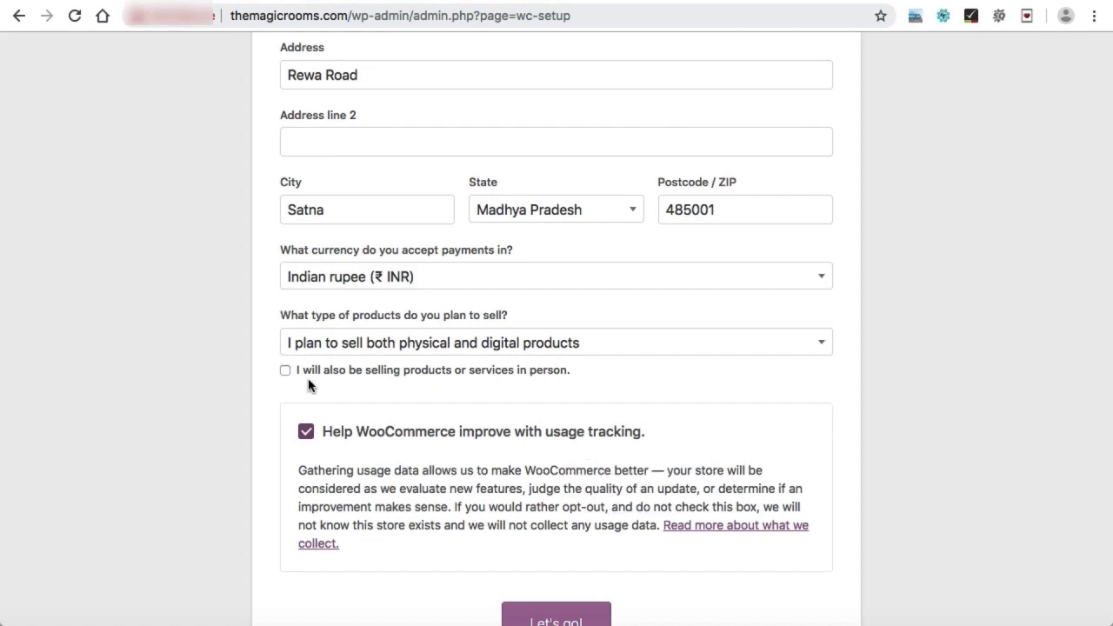
{"action": "scroll", "coordinate": [309, 386], "scroll_direction": "down", "scroll_amount": 2}
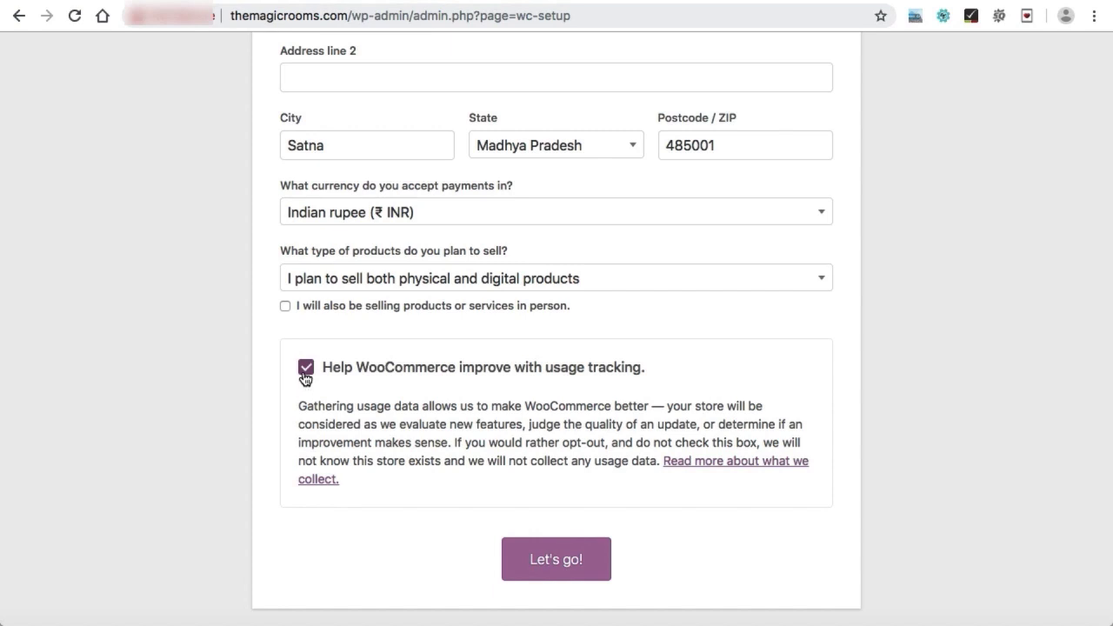
{"action": "scroll", "coordinate": [475, 438], "scroll_direction": "down", "scroll_amount": 2}
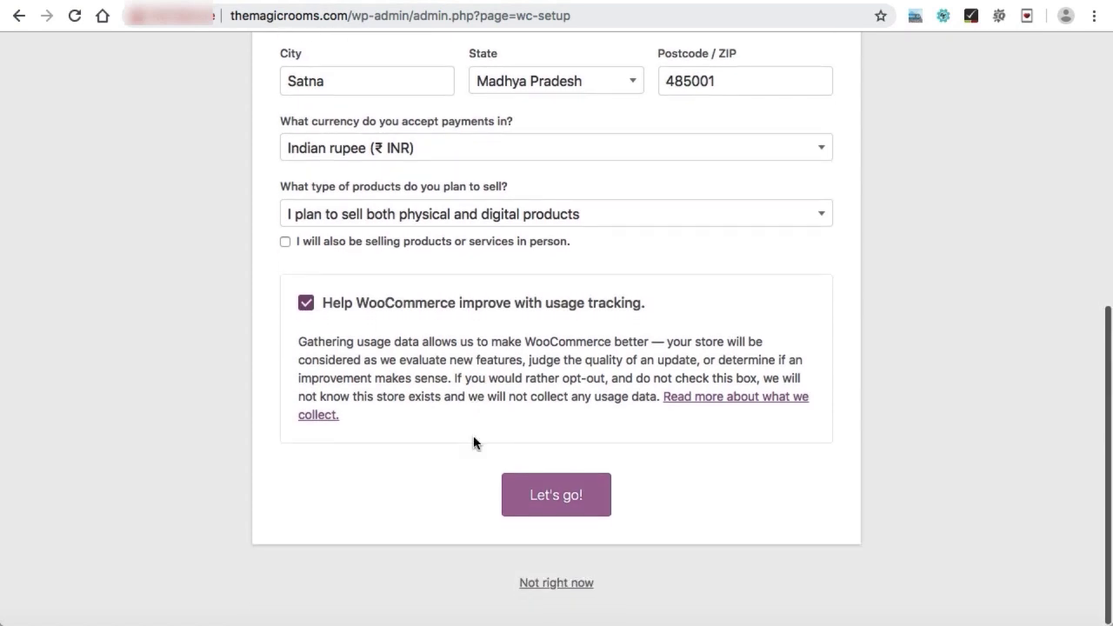
Submit the store details, then turn off PayPal and enable Cash on delivery as the payment method.
{"action": "left_click", "coordinate": [554, 501]}
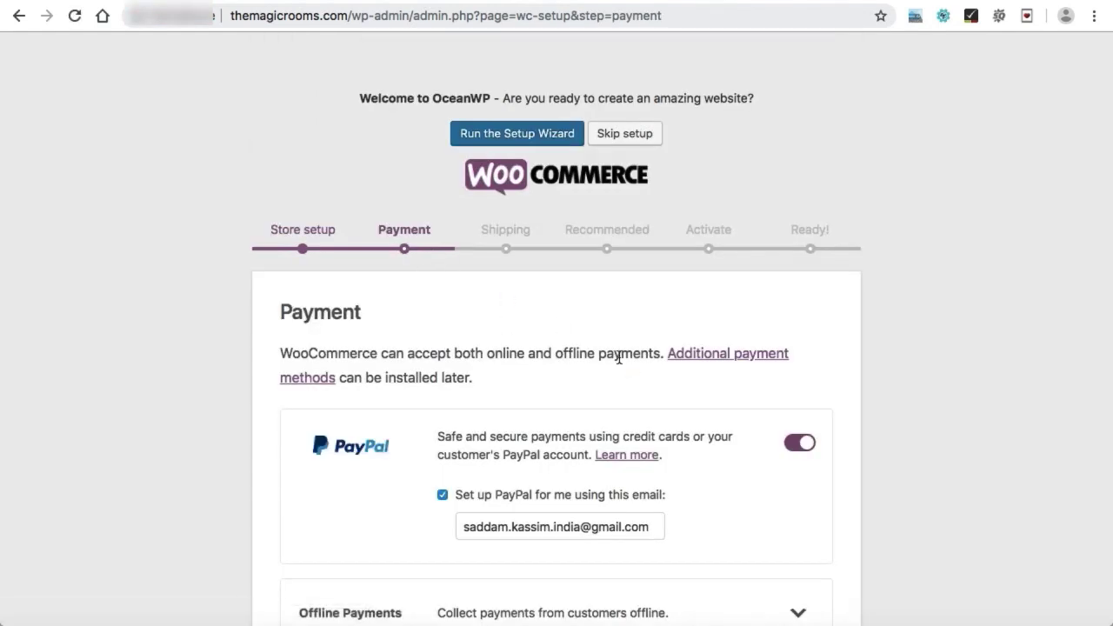
{"action": "scroll", "coordinate": [618, 359], "scroll_direction": "down", "scroll_amount": 2}
{"action": "left_click", "coordinate": [798, 370]}
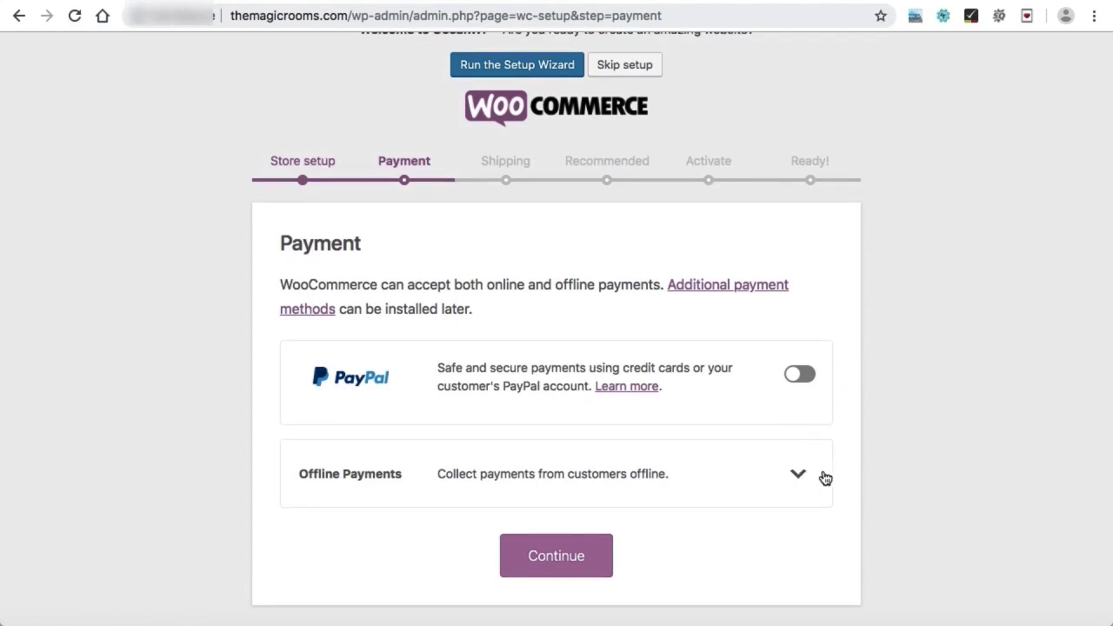
{"action": "left_click", "coordinate": [798, 478]}
{"action": "scroll", "coordinate": [799, 478], "scroll_direction": "down", "scroll_amount": 5}
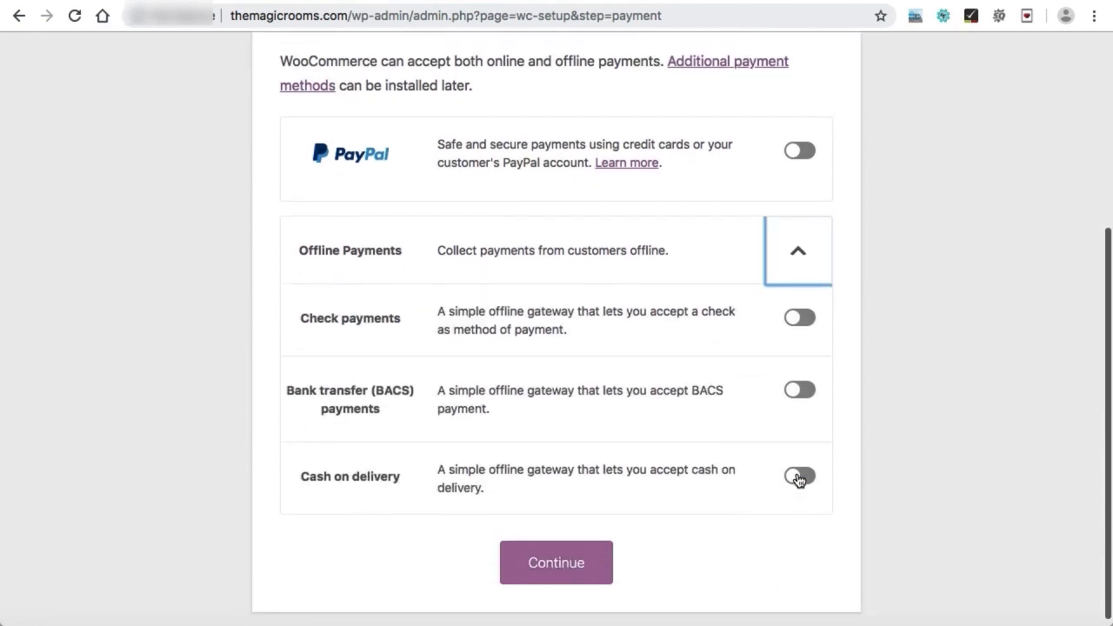
{"action": "left_click", "coordinate": [801, 469]}
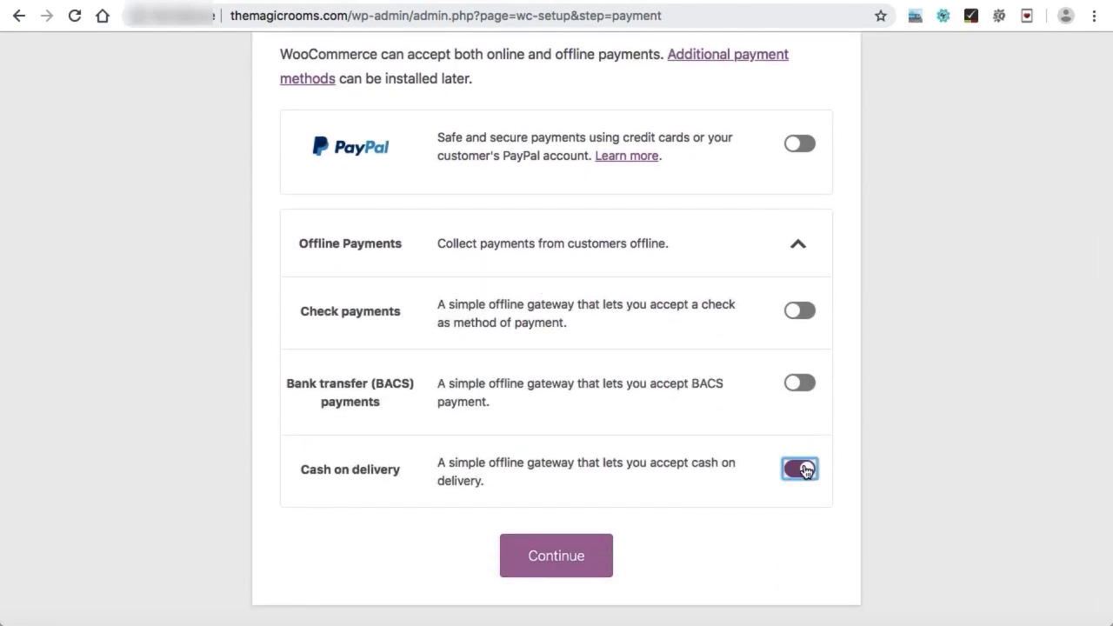
{"action": "left_click", "coordinate": [554, 548]}
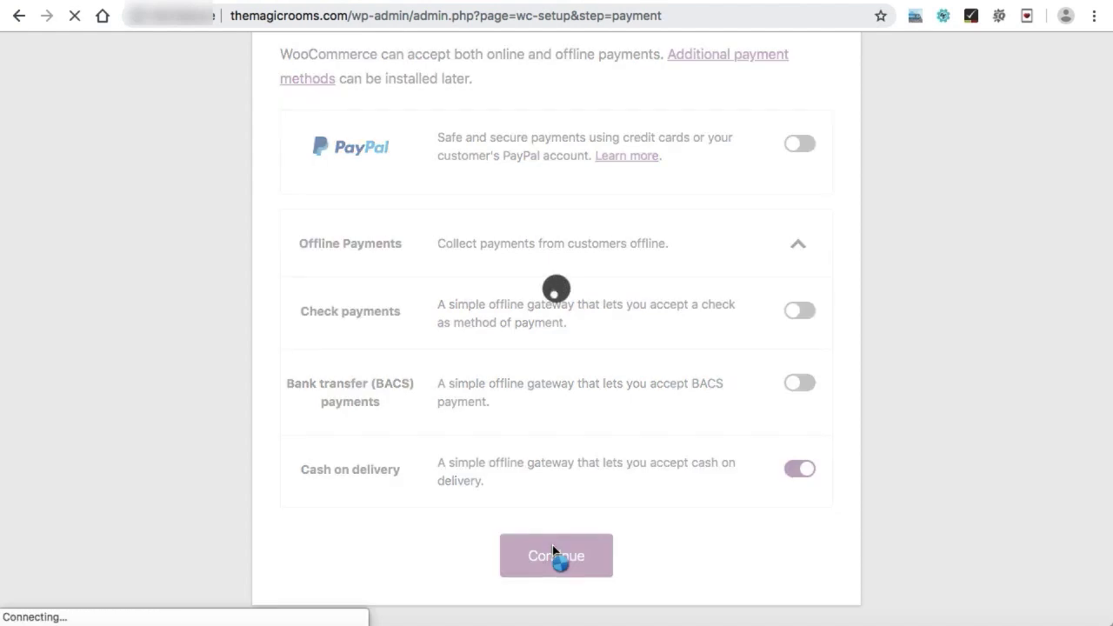
Turn off flat-rate shipping for India and for other locations.
{"action": "scroll", "coordinate": [722, 382], "scroll_direction": "down", "scroll_amount": 3}
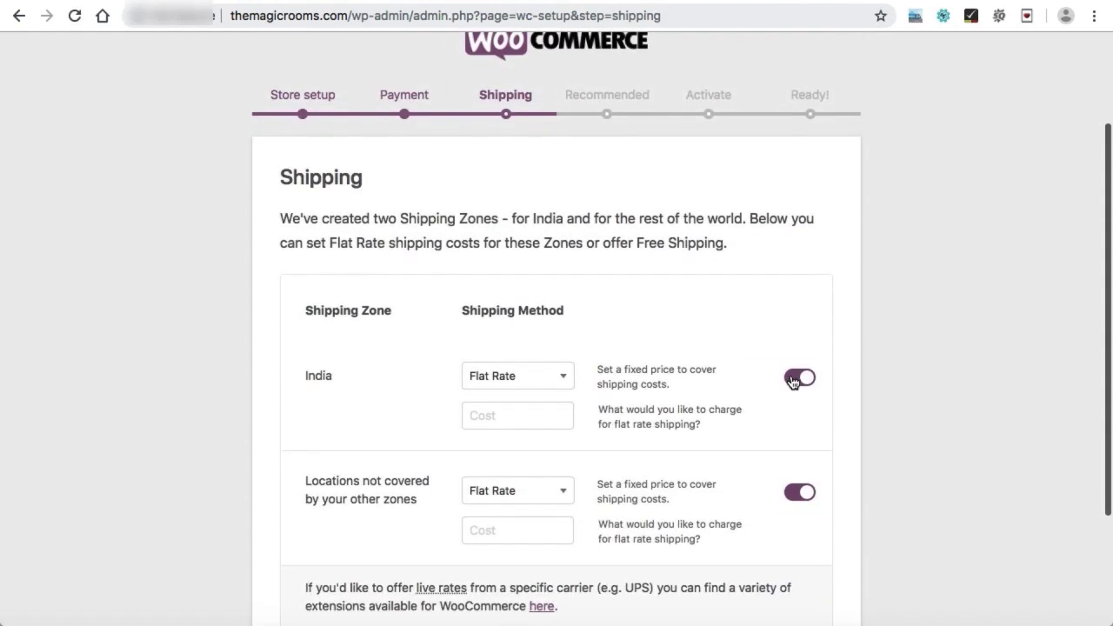
{"action": "left_click", "coordinate": [798, 378]}
{"action": "left_click", "coordinate": [800, 492]}
{"action": "scroll", "coordinate": [800, 493], "scroll_direction": "down", "scroll_amount": 4}
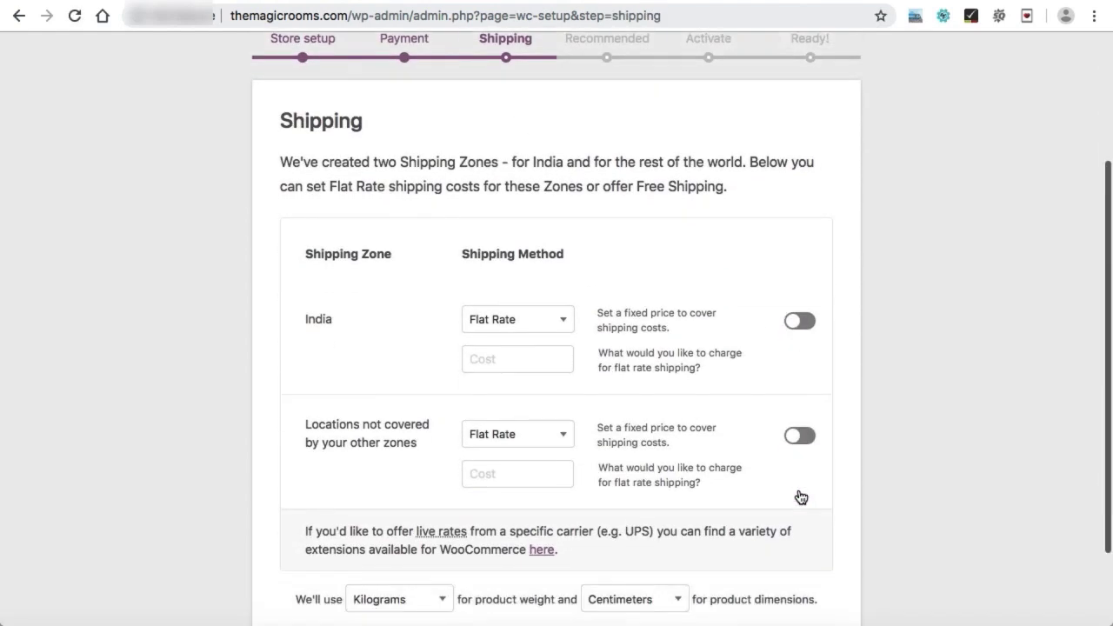
{"action": "left_click", "coordinate": [561, 554]}
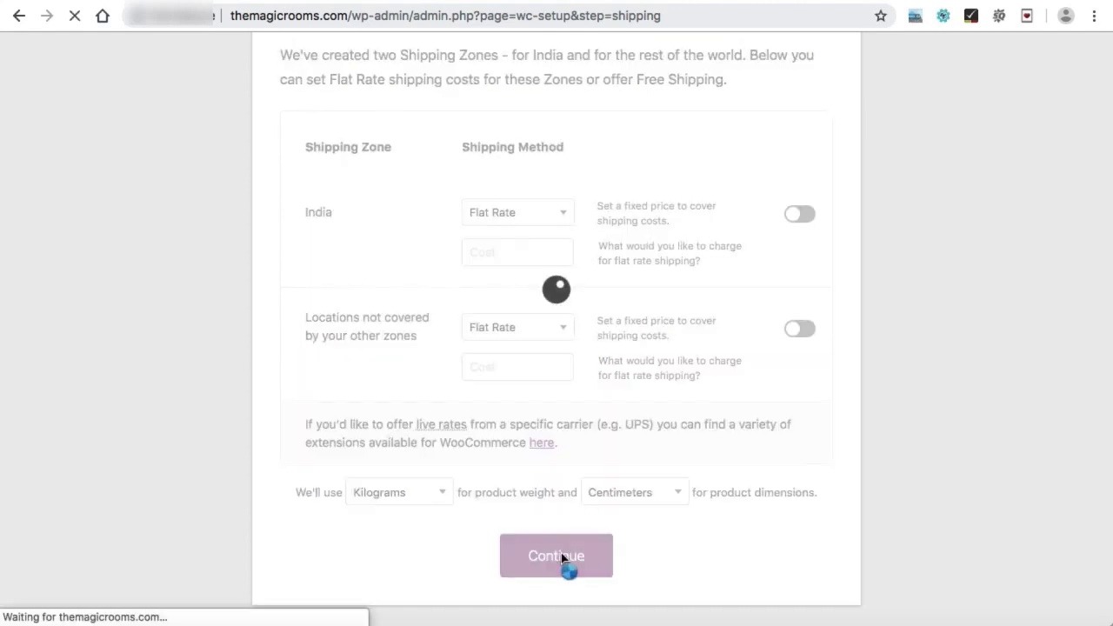
Decline the Mailchimp and Facebook plugins and skip the Jetpack connection.
{"action": "left_click", "coordinate": [323, 241]}
{"action": "left_click", "coordinate": [323, 327]}
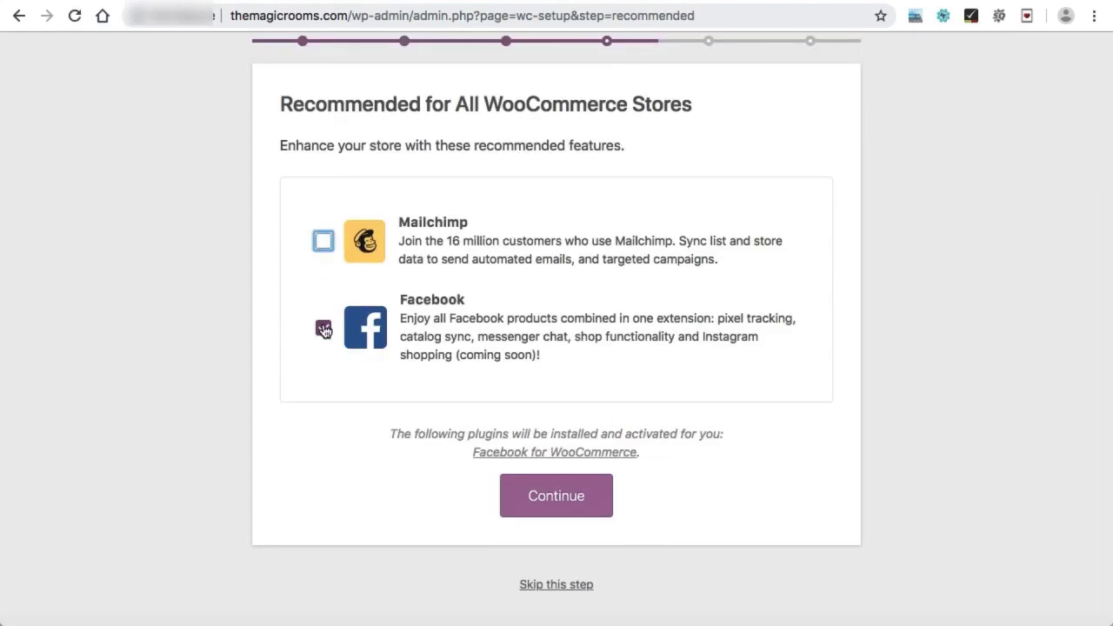
{"action": "left_click", "coordinate": [551, 496]}
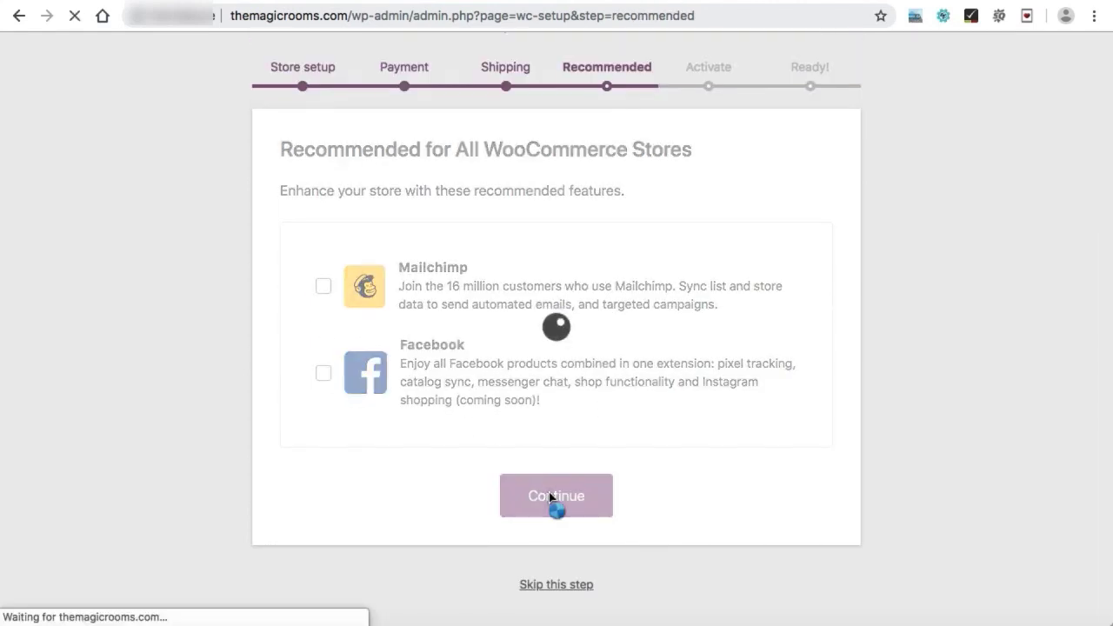
{"action": "scroll", "coordinate": [592, 474], "scroll_direction": "down", "scroll_amount": 5}
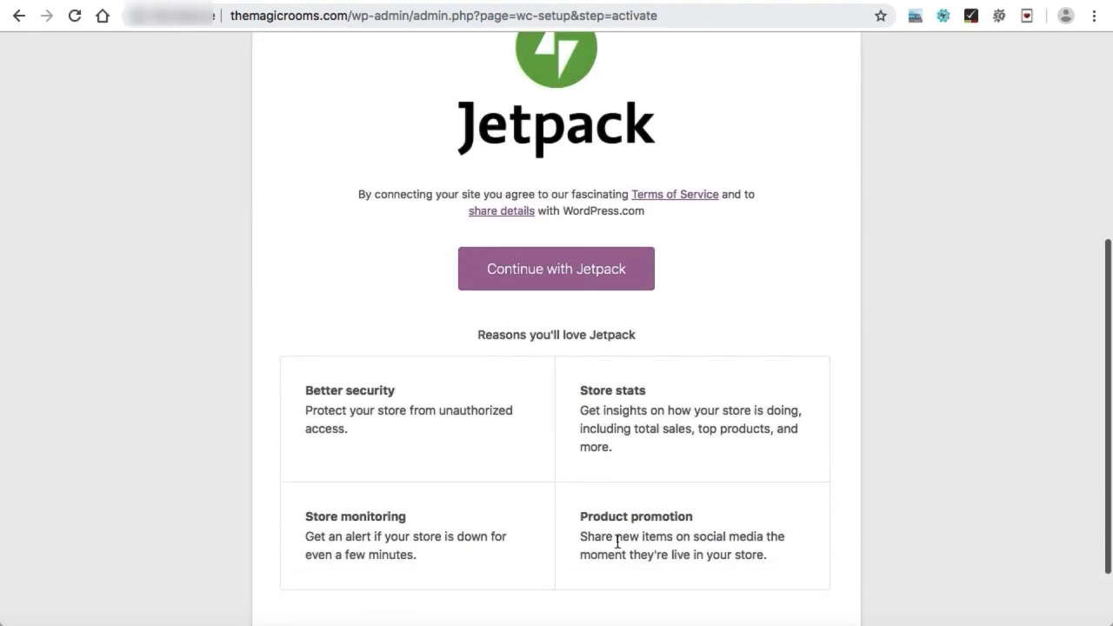
{"action": "left_click", "coordinate": [549, 586]}
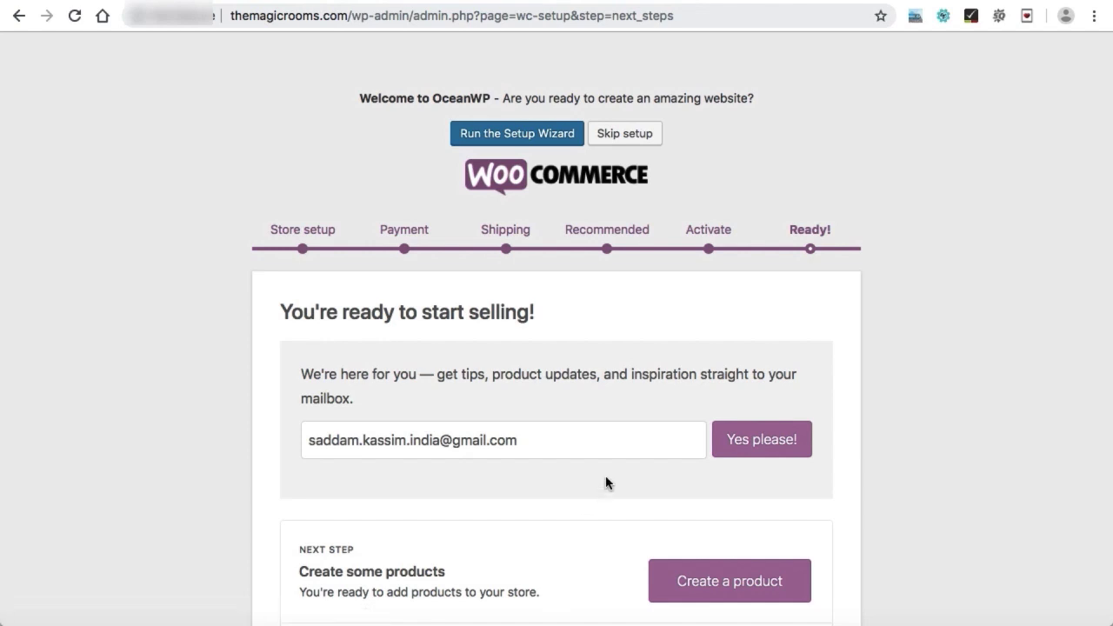
Scroll to the bottom of the Ready! page and choose Visit Dashboard.
{"action": "scroll", "coordinate": [606, 482], "scroll_direction": "down", "scroll_amount": 3}
{"action": "scroll", "coordinate": [606, 482], "scroll_direction": "down", "scroll_amount": 1}
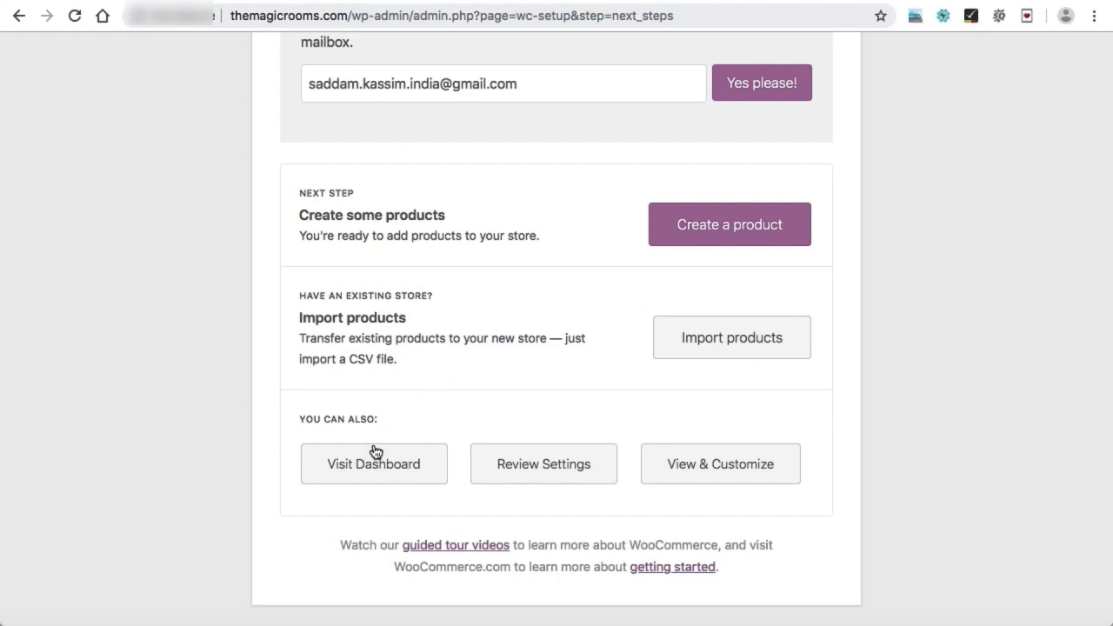
{"action": "left_click", "coordinate": [386, 472]}
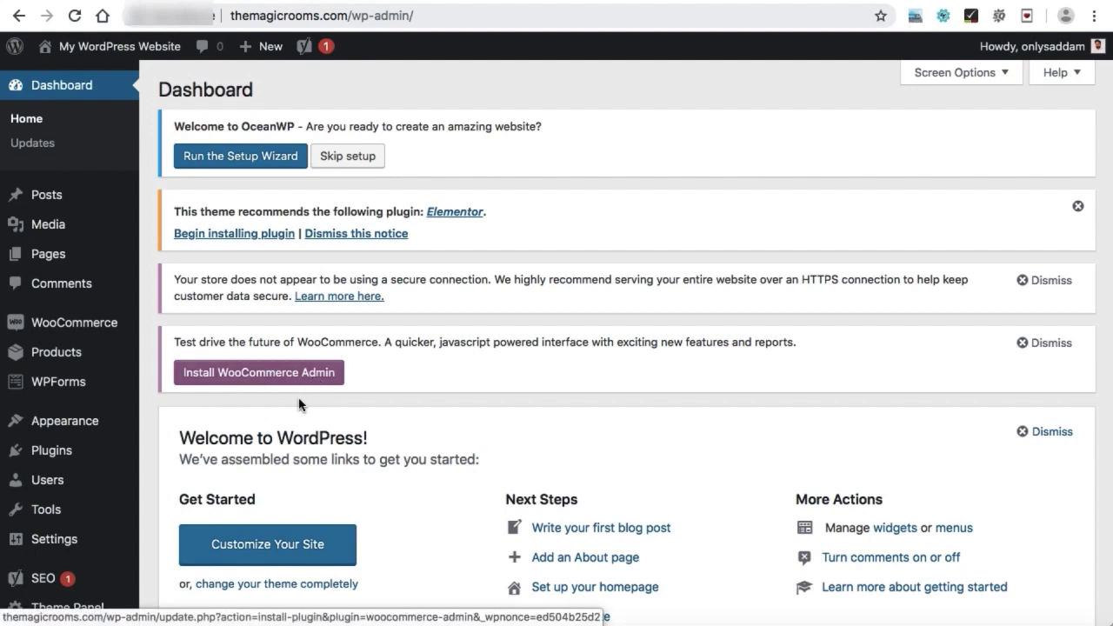
Install WooCommerce Admin from the dashboard notice and activate it.
{"action": "left_click", "coordinate": [250, 376]}
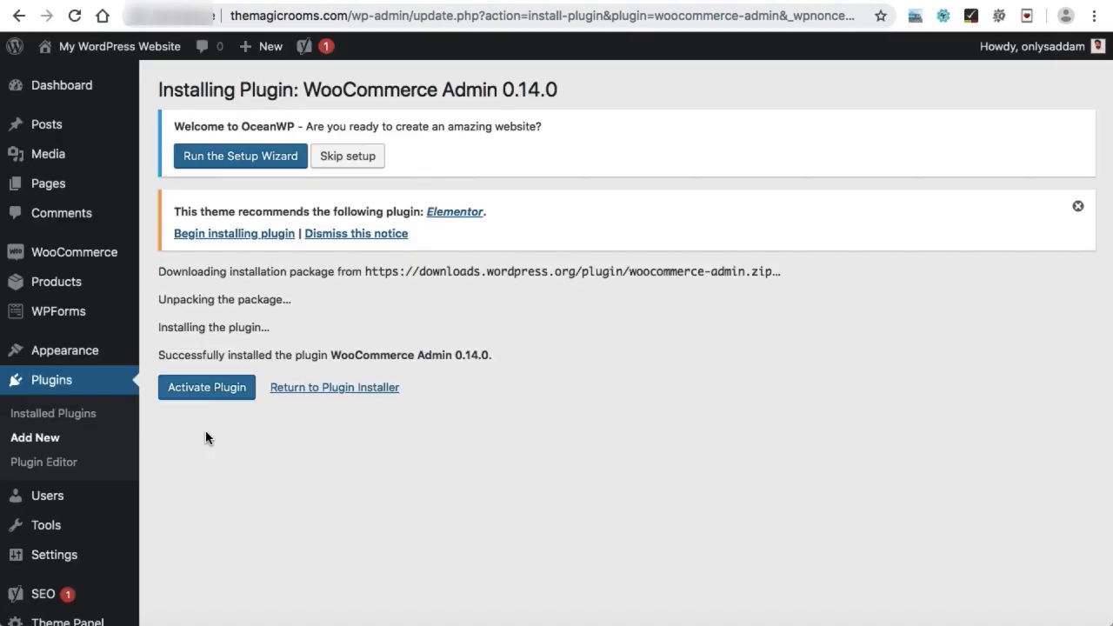
{"action": "left_click", "coordinate": [206, 398]}
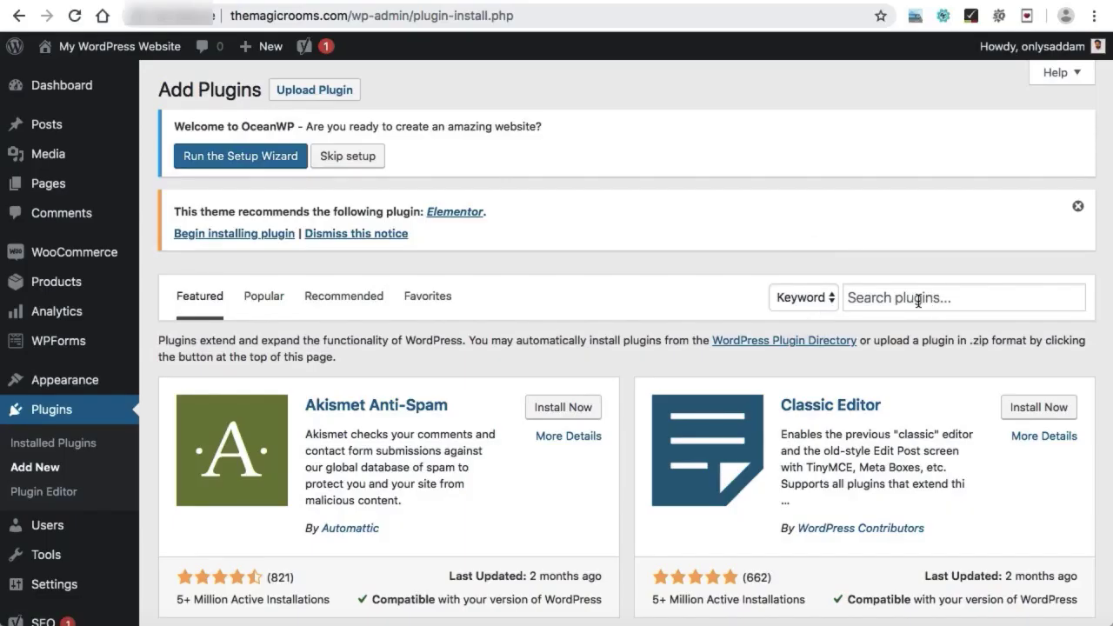
Search the plugin directory for 'wpbakery page builder' and browse the 125 results.
{"action": "left_click", "coordinate": [918, 300]}
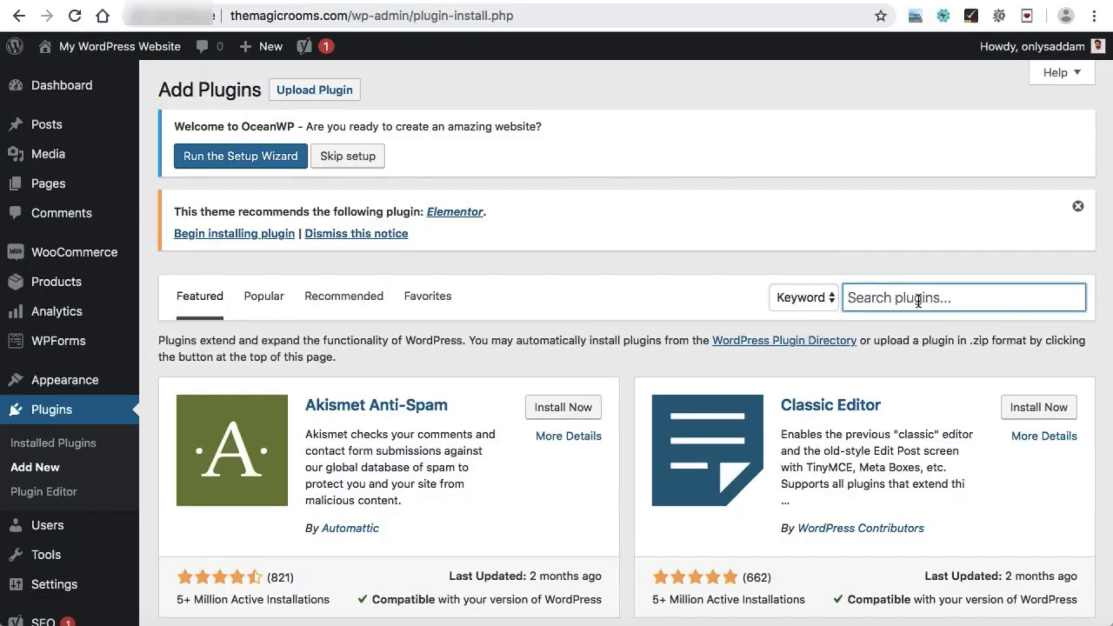
{"action": "type", "text": "wp"}
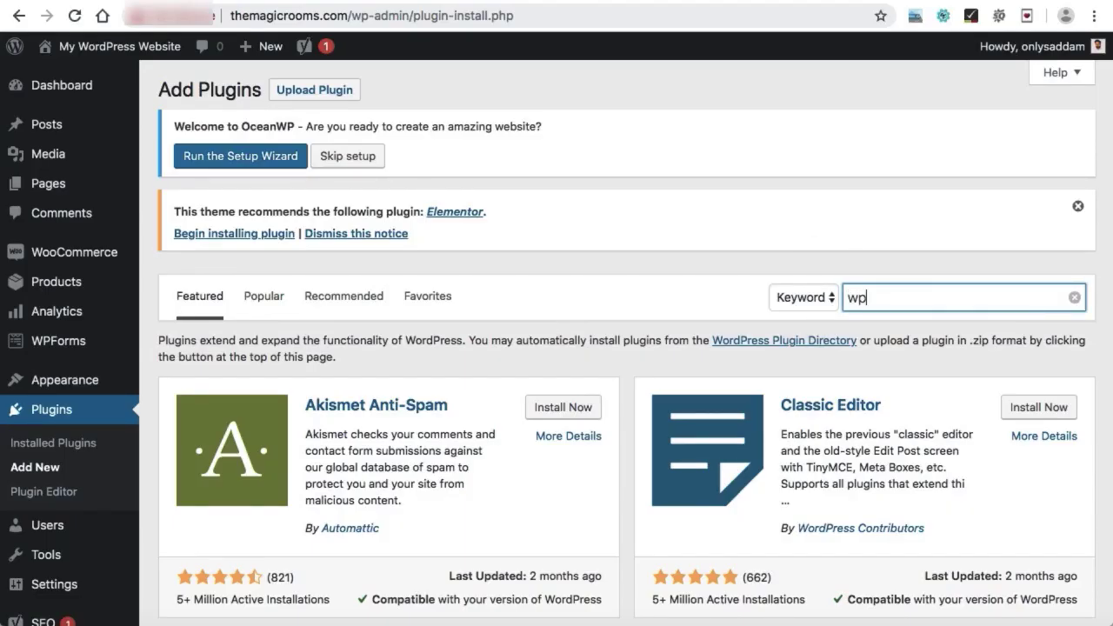
{"action": "type", "text": "bakery"}
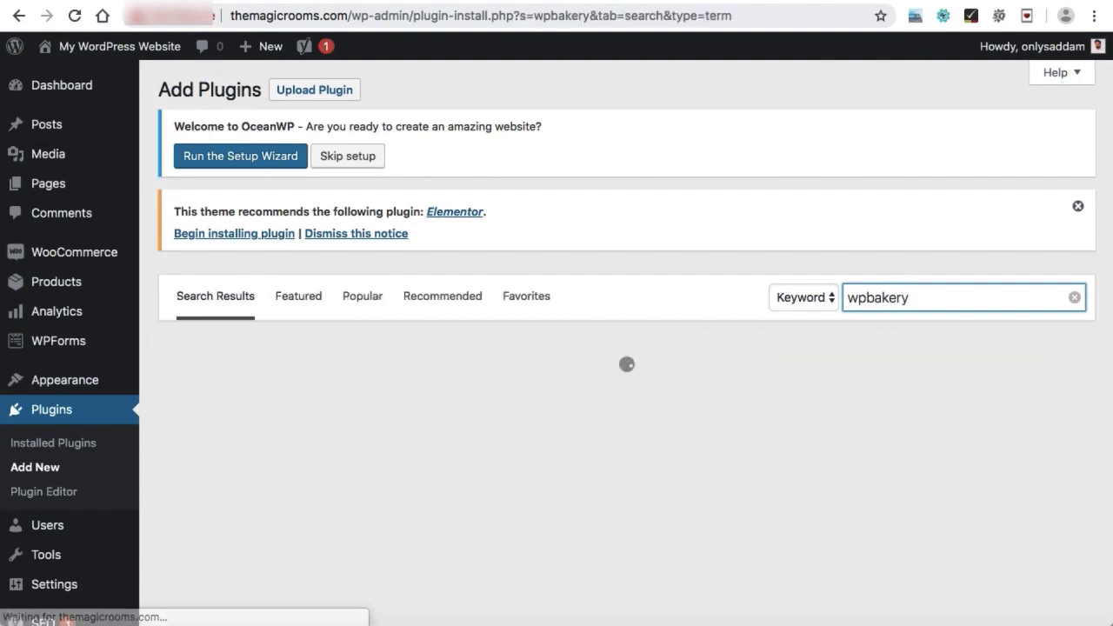
{"action": "type", "text": " page builder"}
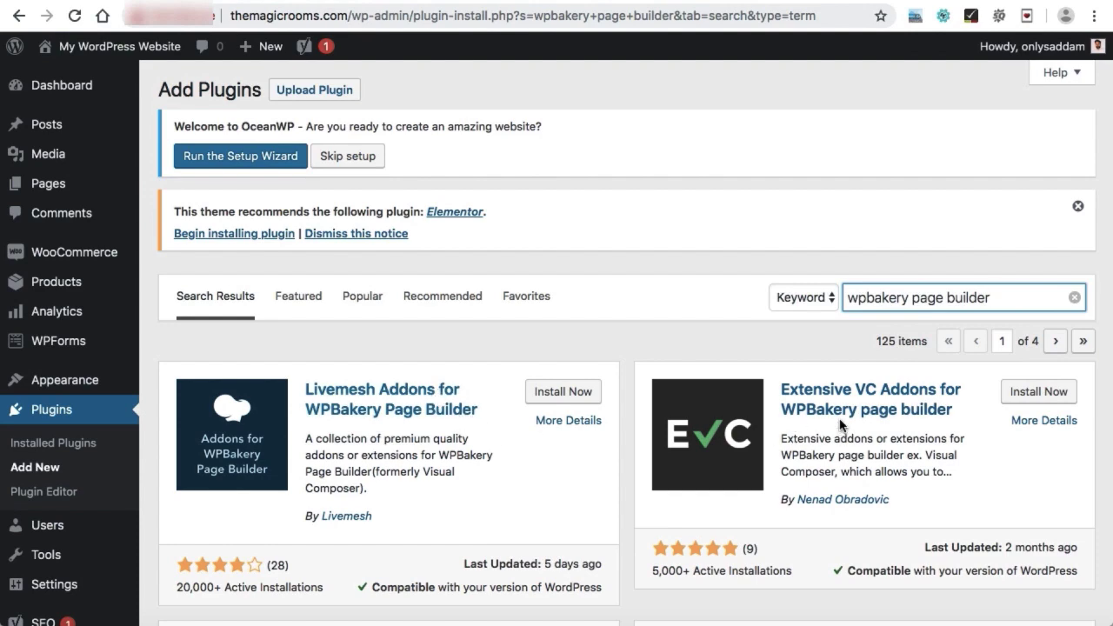
{"action": "scroll", "coordinate": [813, 448], "scroll_direction": "down", "scroll_amount": 3}
{"action": "scroll", "coordinate": [813, 451], "scroll_direction": "down", "scroll_amount": 5}
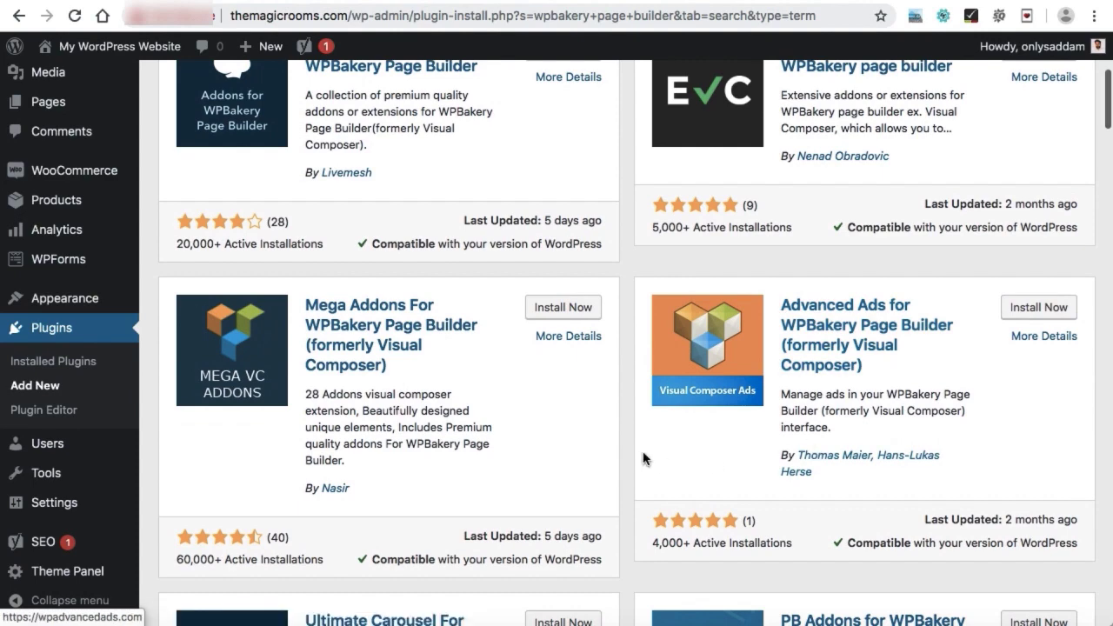
{"action": "scroll", "coordinate": [646, 454], "scroll_direction": "up", "scroll_amount": 8}
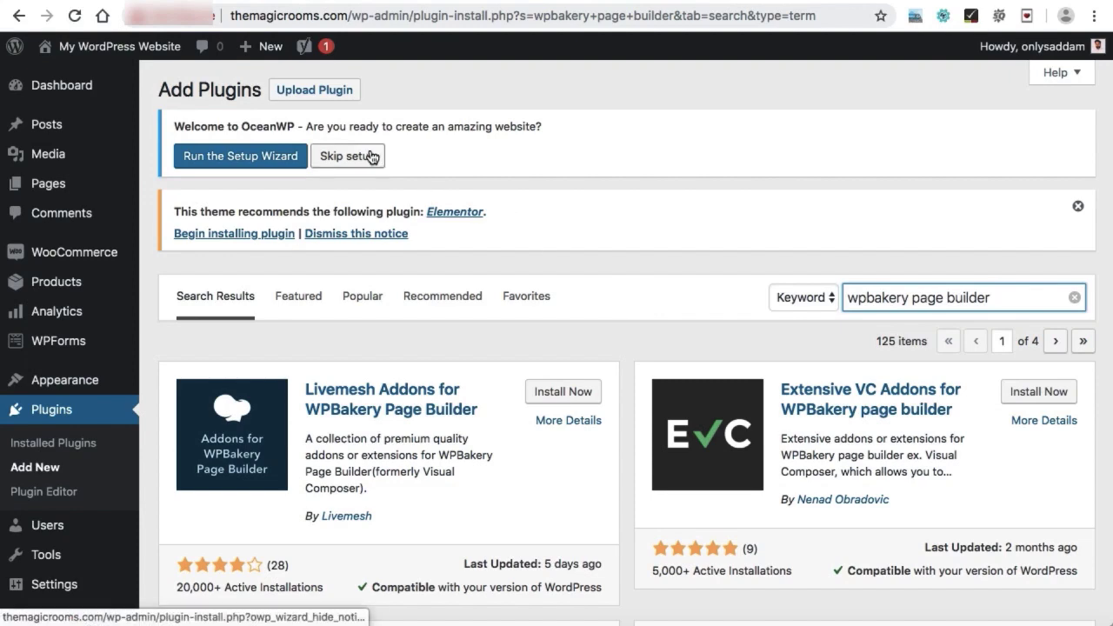
{"action": "key", "text": "ctrl+t"}
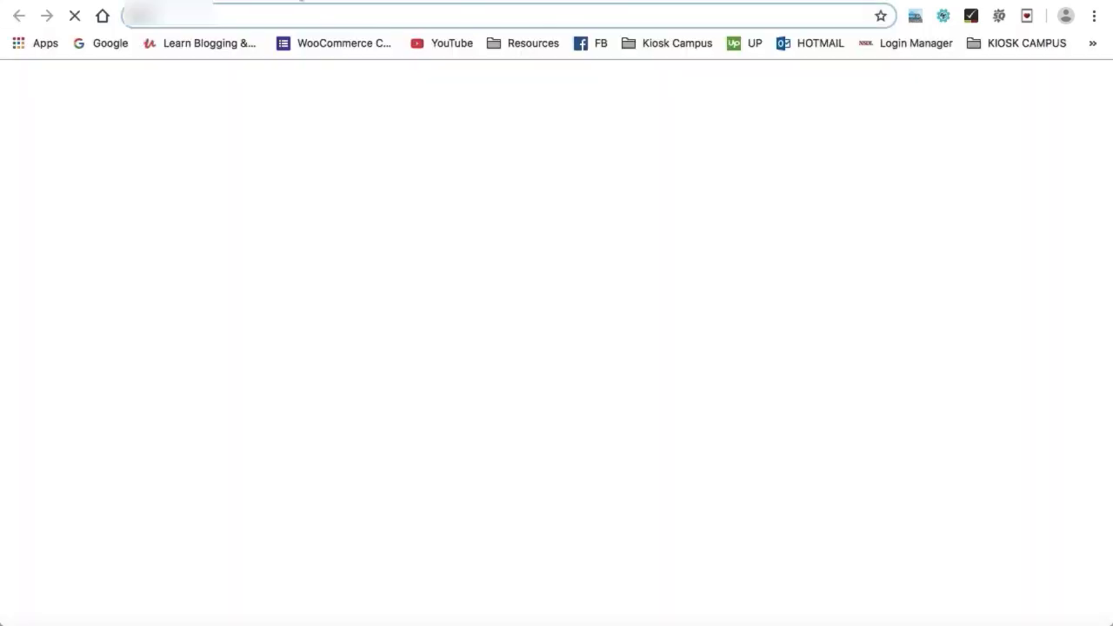
Load the wpscratch.com affiliate page in the new tab.
{"action": "type", "text": "wp"}
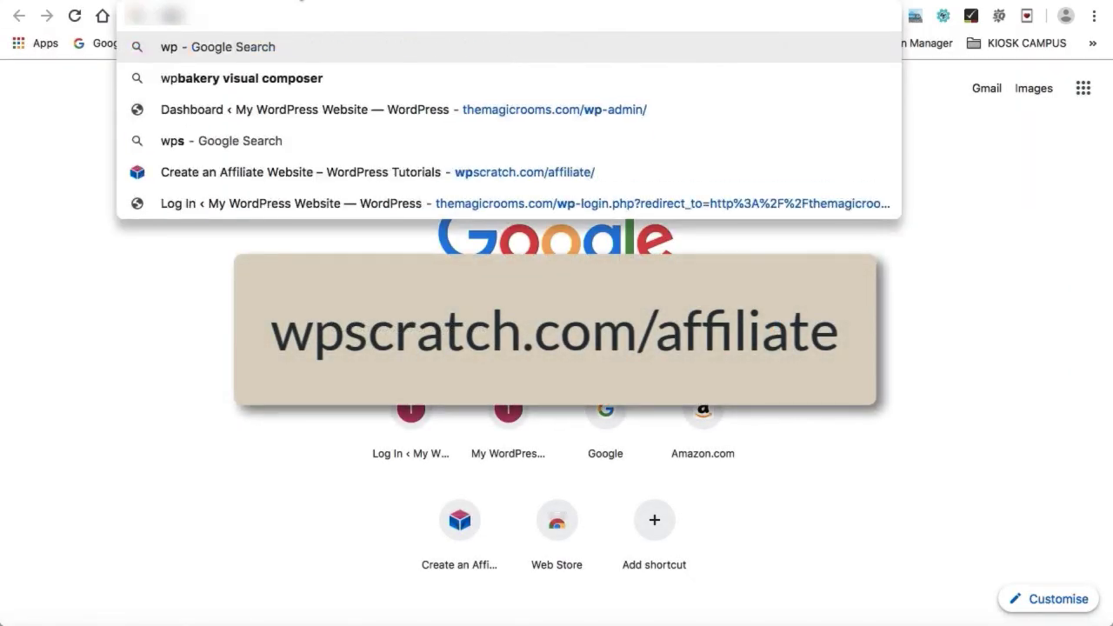
{"action": "type", "text": "scratch.com/affiliate/"}
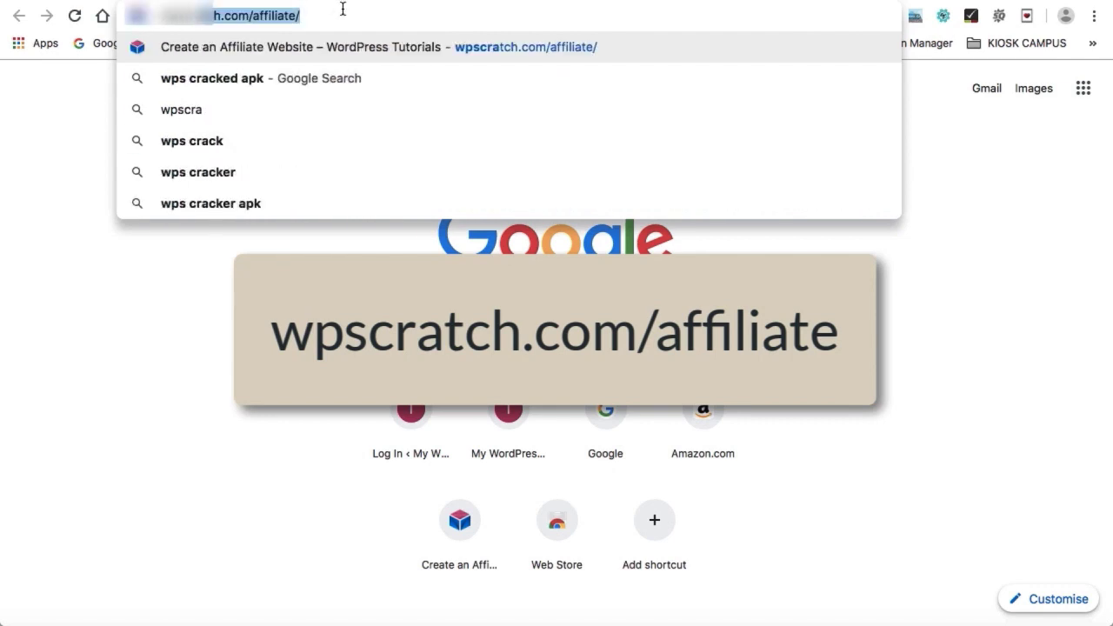
{"action": "key", "text": "Right"}
{"action": "key", "text": "Return"}
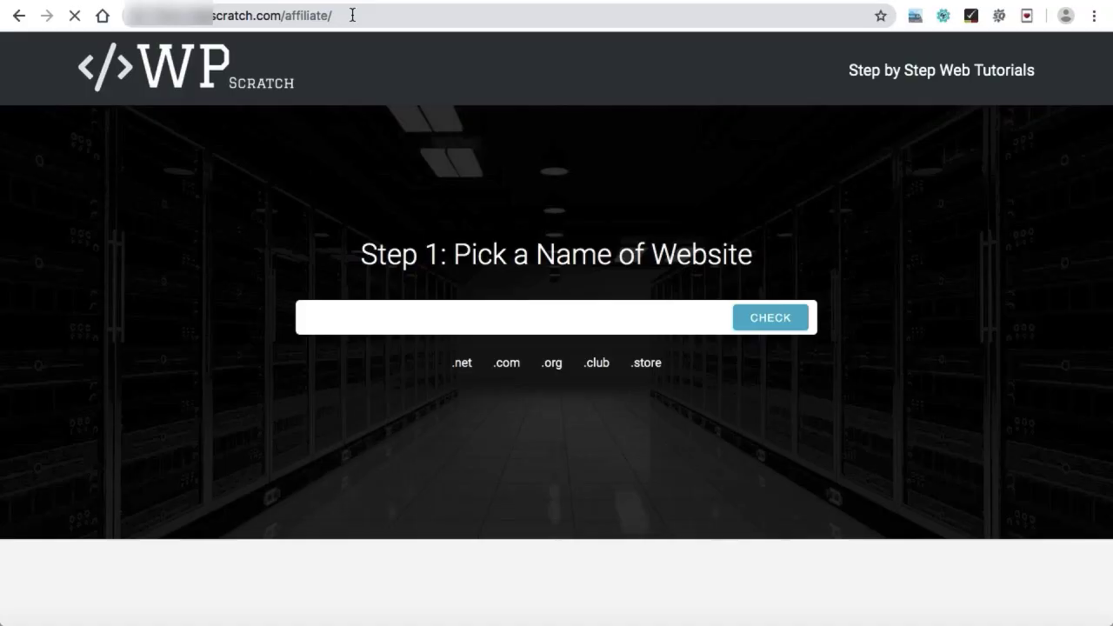
{"action": "scroll", "coordinate": [559, 137], "scroll_direction": "down", "scroll_amount": 10}
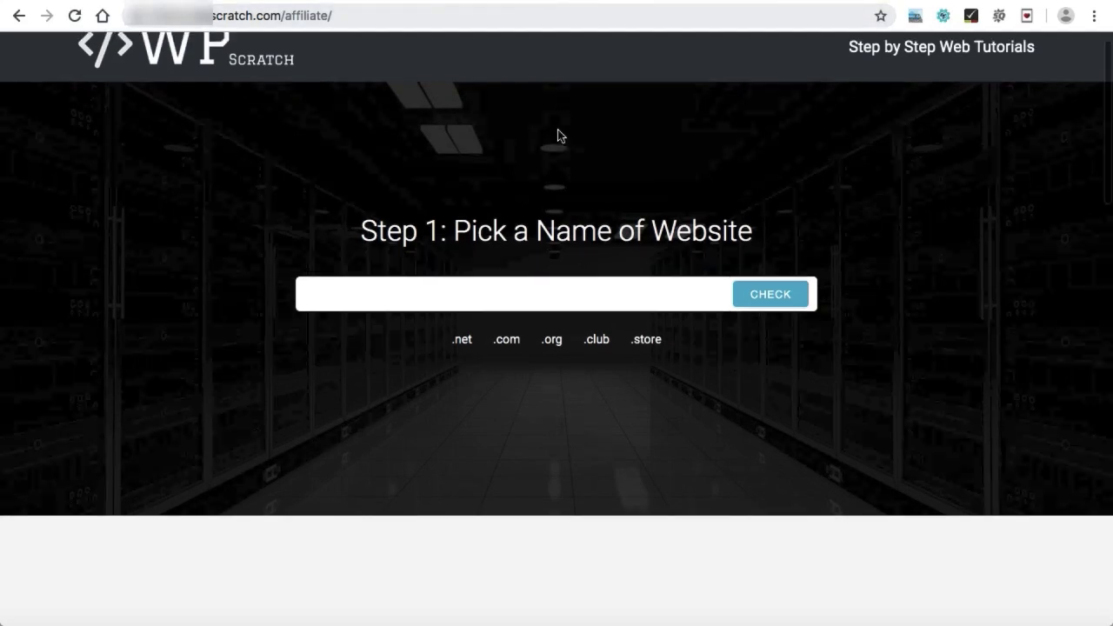
{"action": "scroll", "coordinate": [559, 137], "scroll_direction": "down", "scroll_amount": 6}
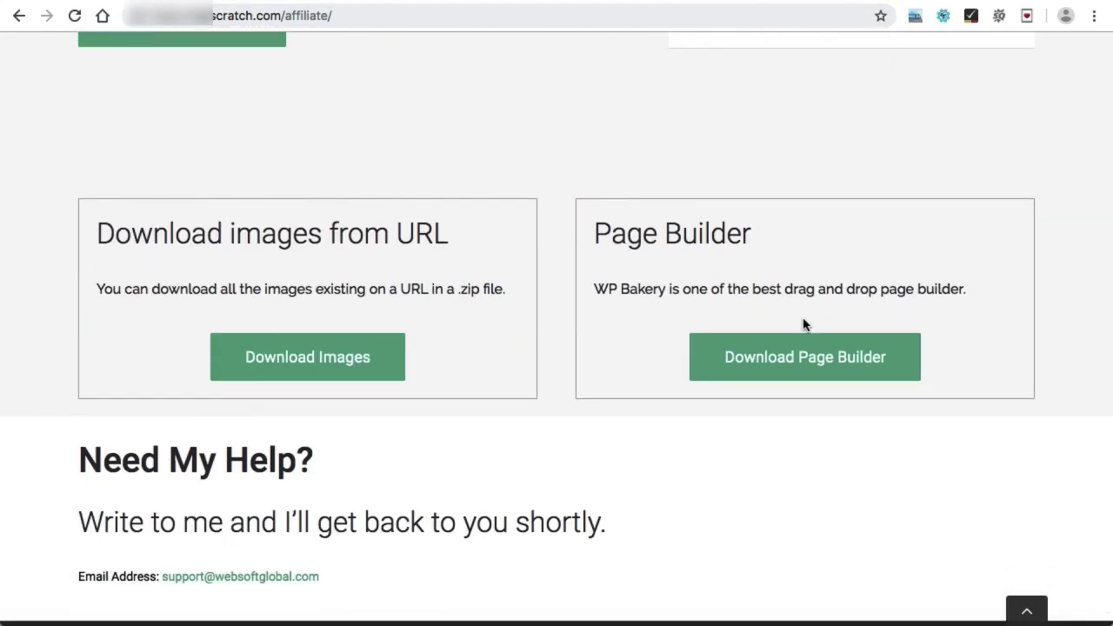
Save WP-Bakery-Page-Builder.zip into the Belfret folder and return to the WordPress tab.
{"action": "left_click", "coordinate": [816, 365]}
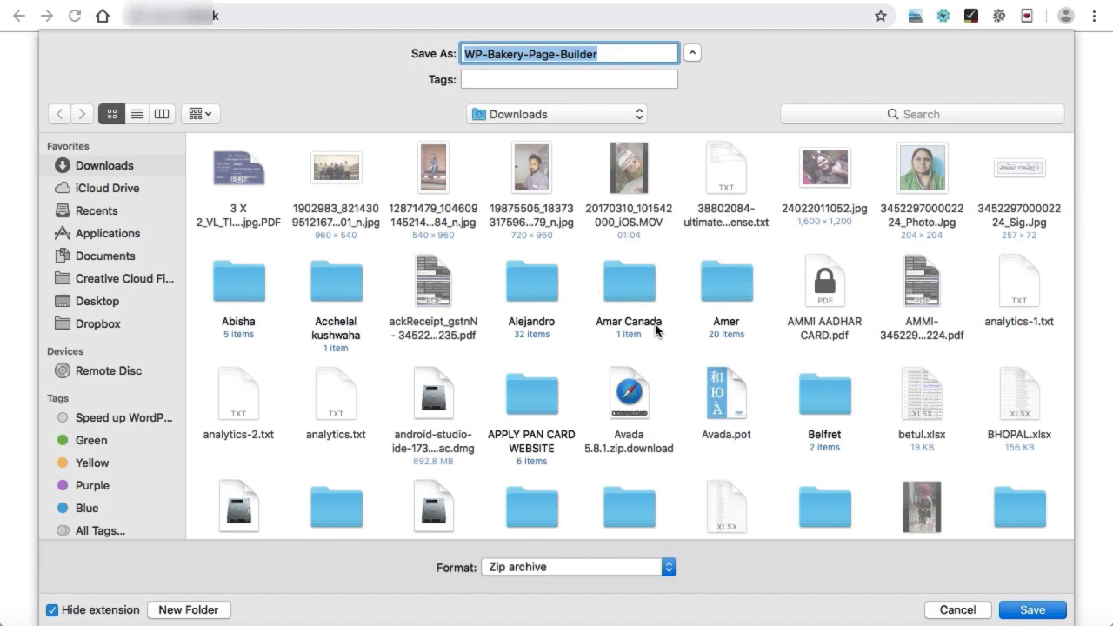
{"action": "scroll", "coordinate": [543, 361], "scroll_direction": "down", "scroll_amount": 3}
{"action": "double_click", "coordinate": [809, 294]}
{"action": "left_click", "coordinate": [1031, 610]}
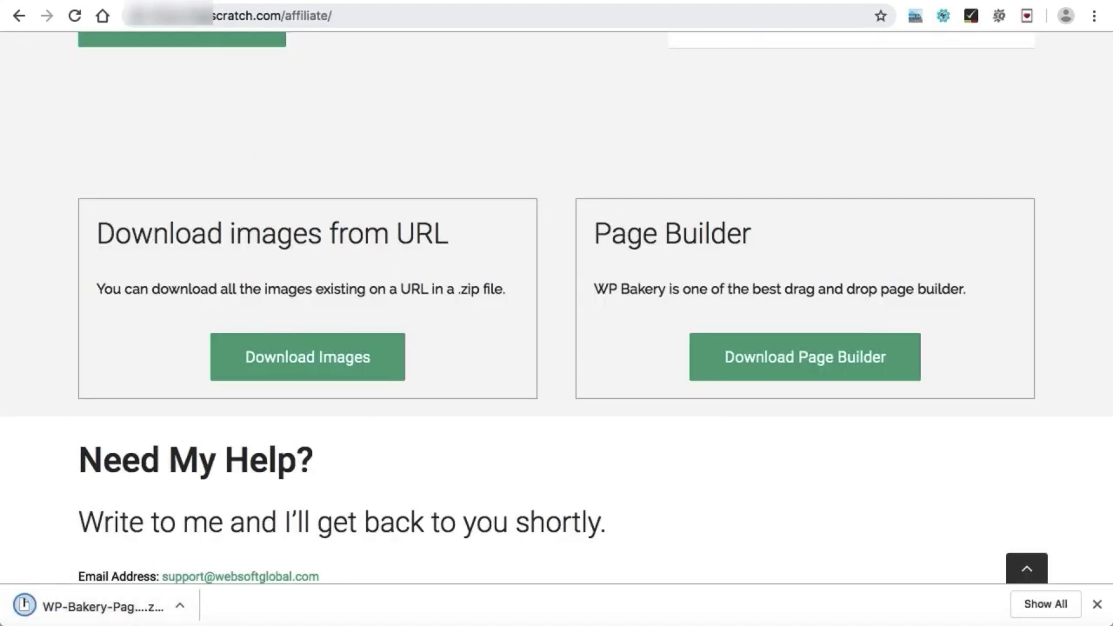
{"action": "key", "text": "ctrl+Tab"}
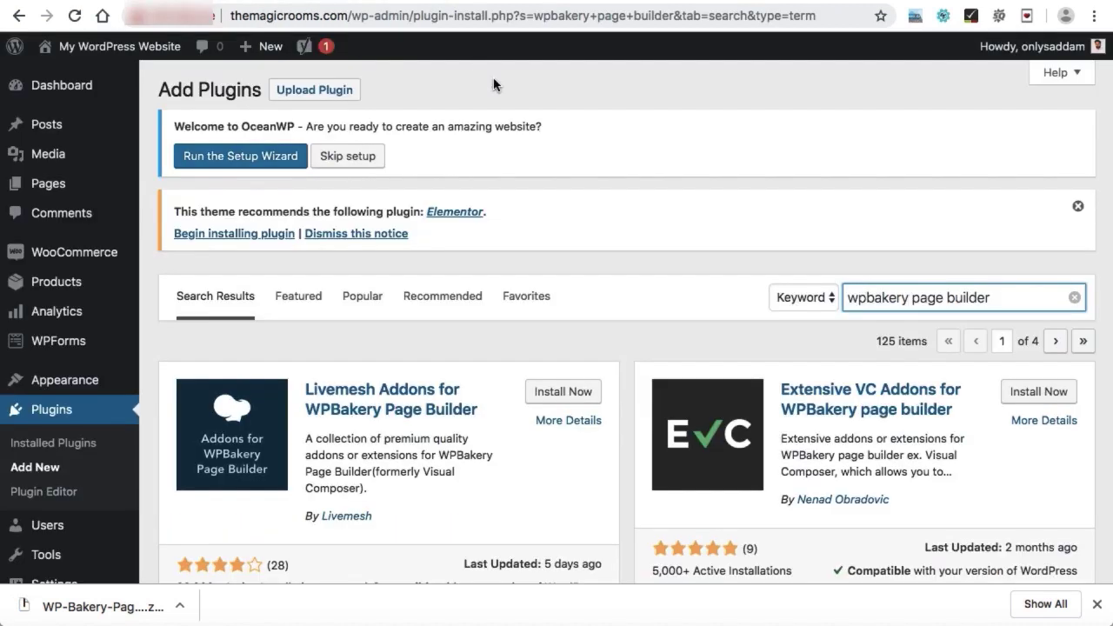
Upload WP-Bakery-Page-Builder.zip from the Belfret folder, install it, and activate the plugin.
{"action": "left_click", "coordinate": [493, 84]}
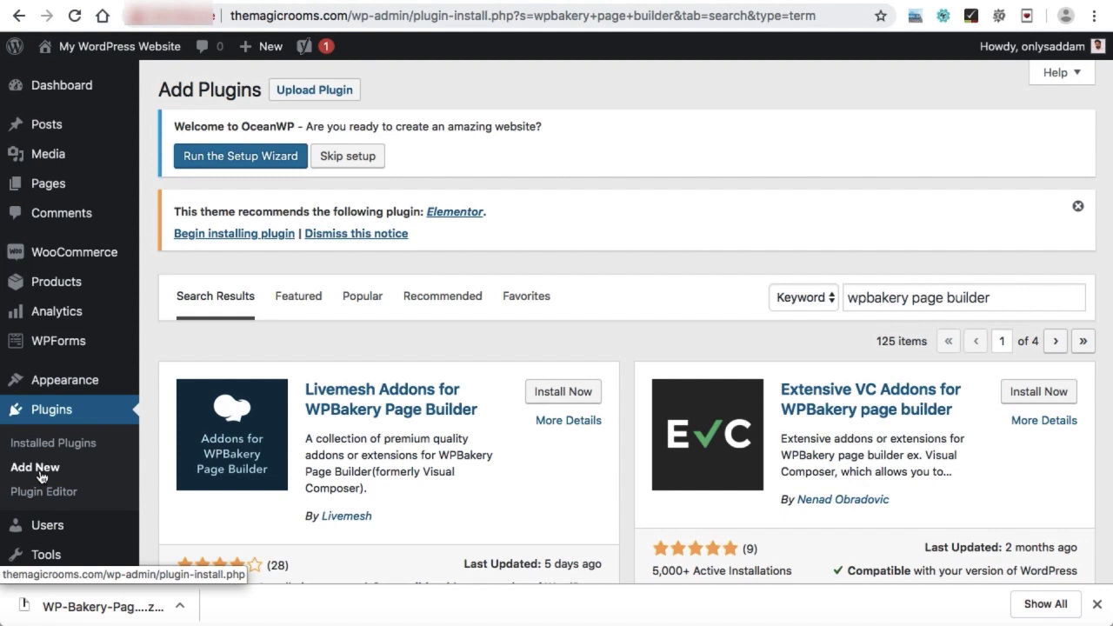
{"action": "left_click", "coordinate": [317, 93]}
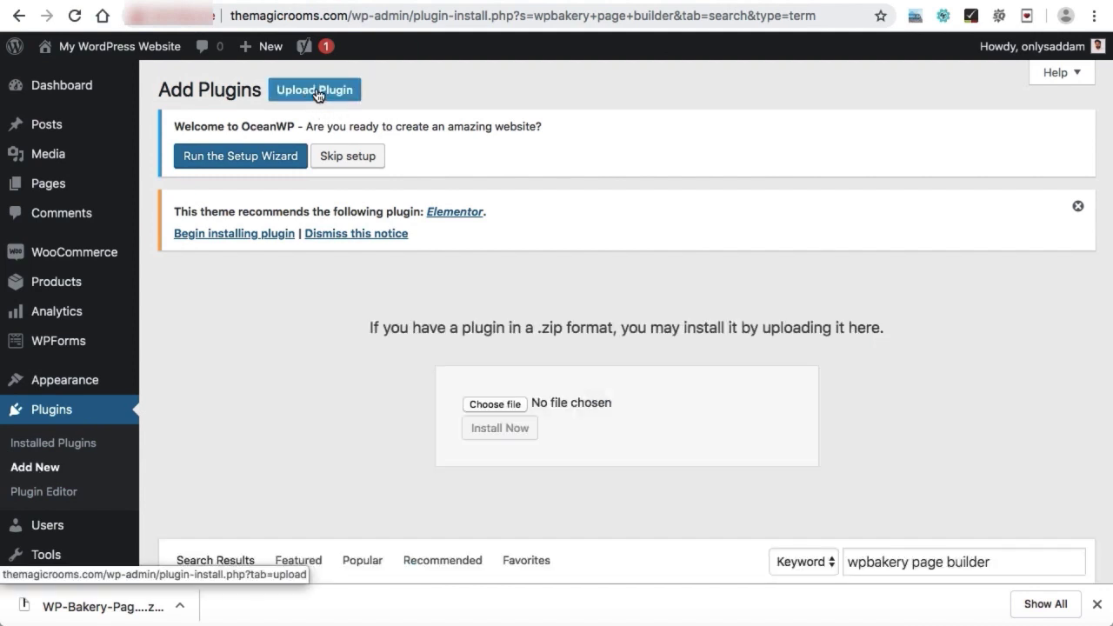
{"action": "left_click", "coordinate": [497, 404]}
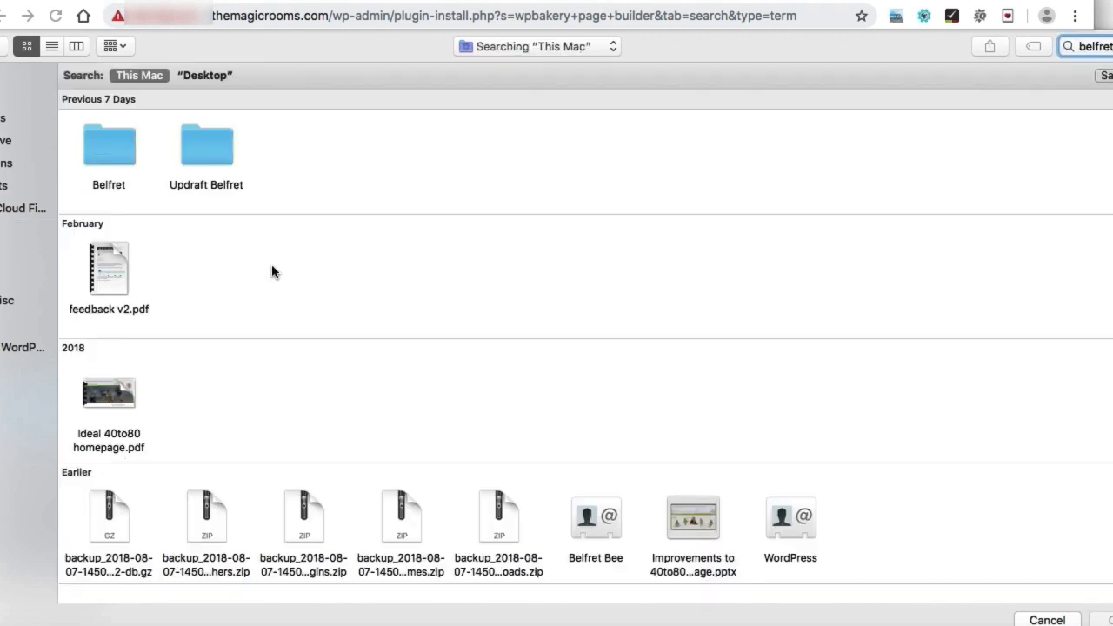
{"action": "double_click", "coordinate": [109, 157]}
{"action": "double_click", "coordinate": [306, 102]}
{"action": "left_click", "coordinate": [498, 432]}
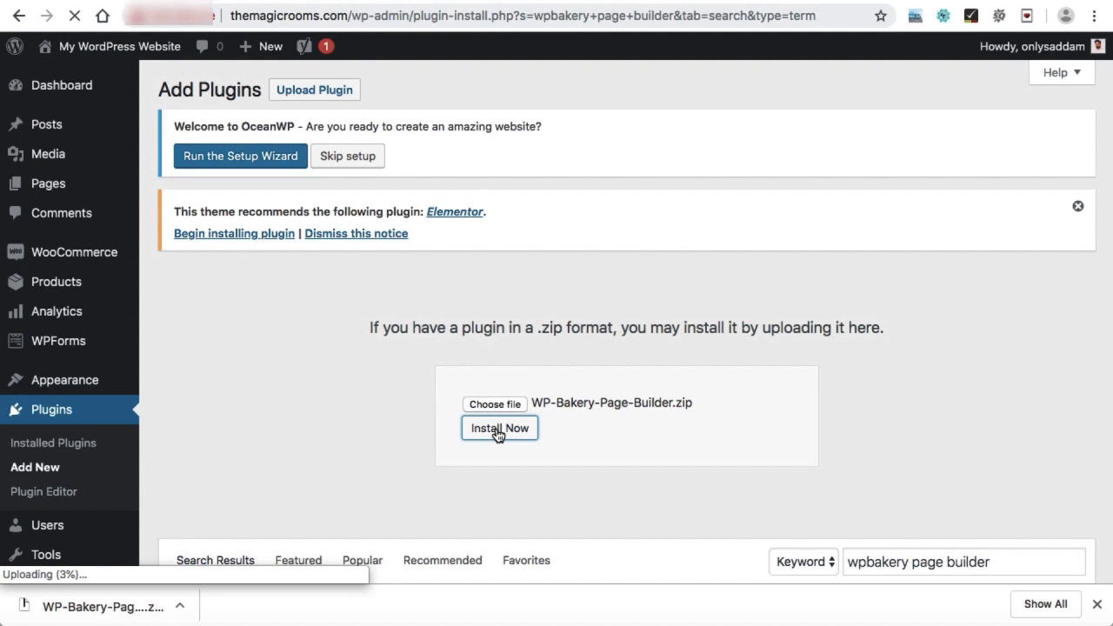
{"action": "left_click", "coordinate": [1097, 604]}
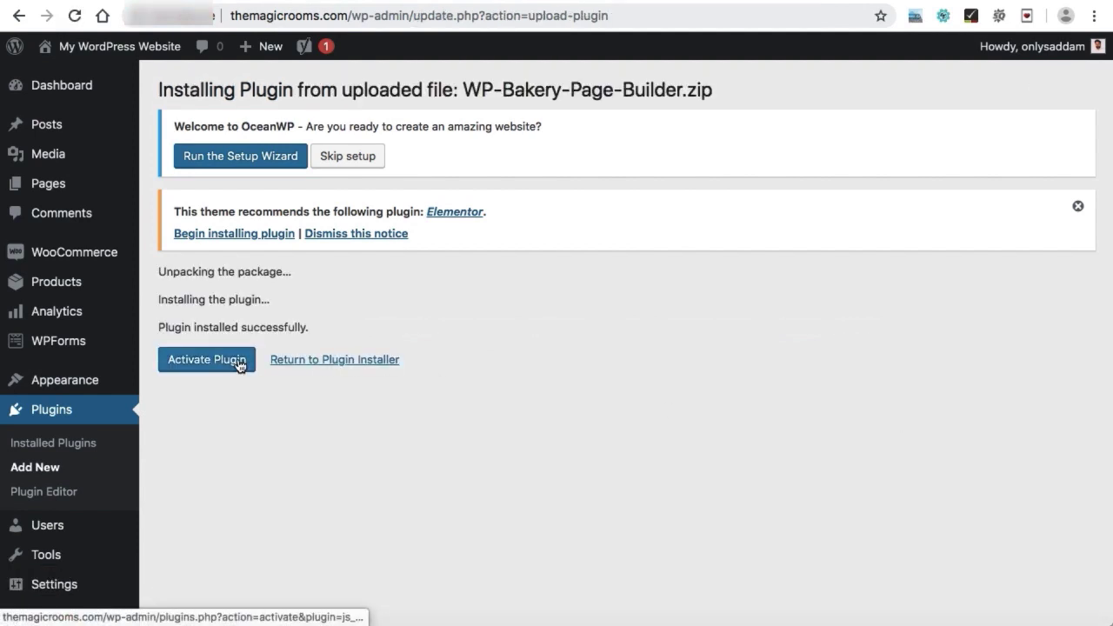
{"action": "left_click", "coordinate": [238, 362]}
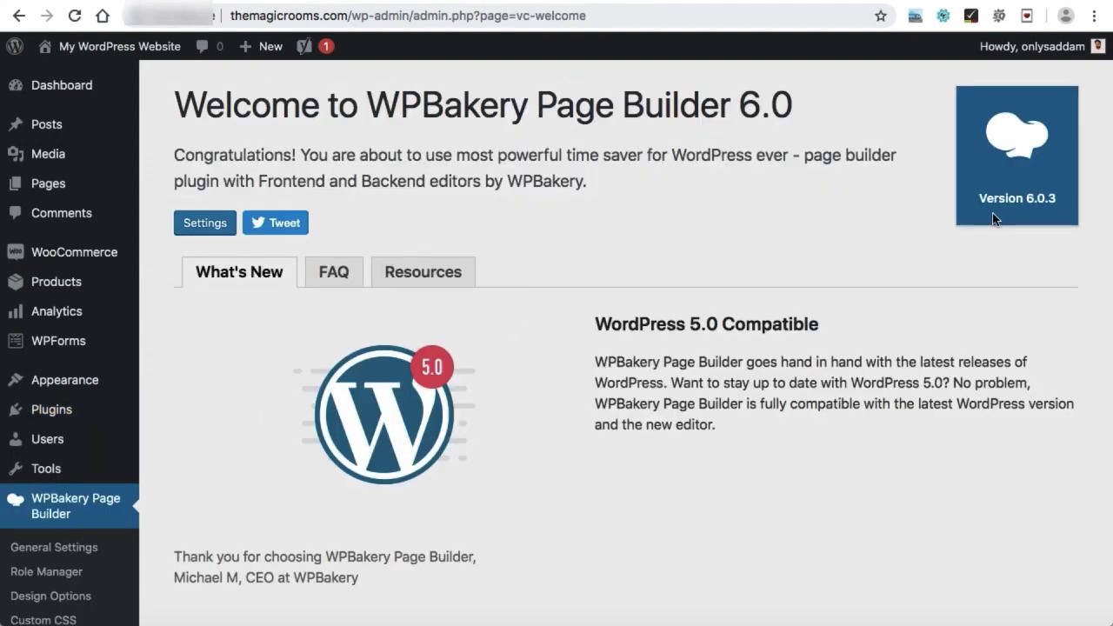
Highlight the WPBakery version 6.0.3 on the welcome screen, then clear the highlight.
{"action": "left_click_drag", "start_coordinate": [979, 198], "coordinate": [1057, 198]}
{"action": "left_click", "coordinate": [693, 363]}
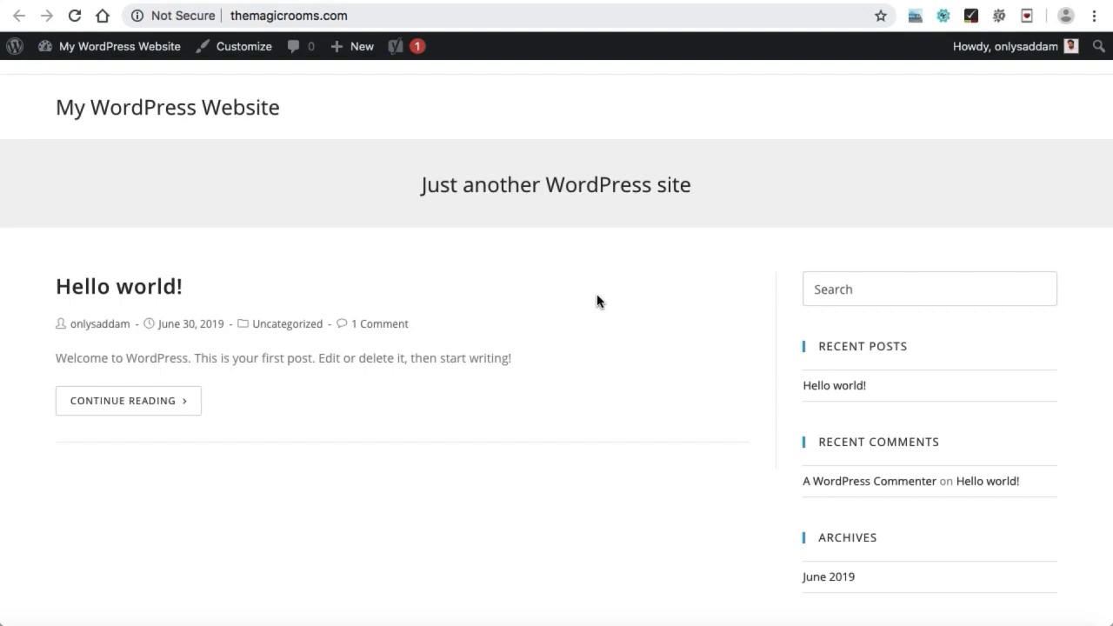
{"action": "scroll", "coordinate": [598, 301], "scroll_direction": "down", "scroll_amount": 1}
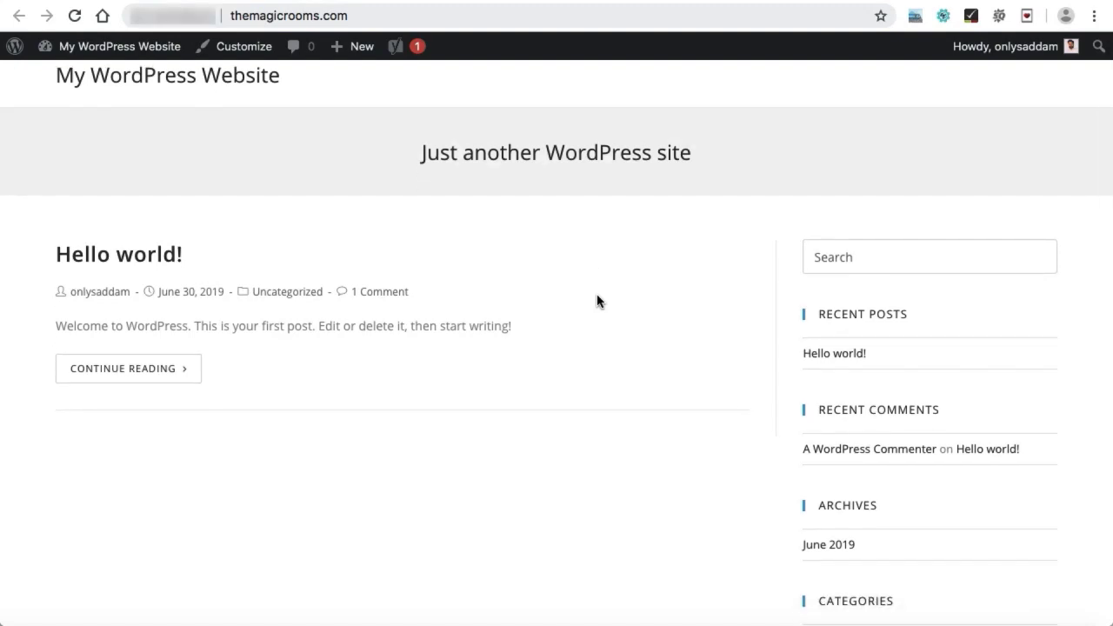
{"action": "scroll", "coordinate": [598, 301], "scroll_direction": "down", "scroll_amount": 1}
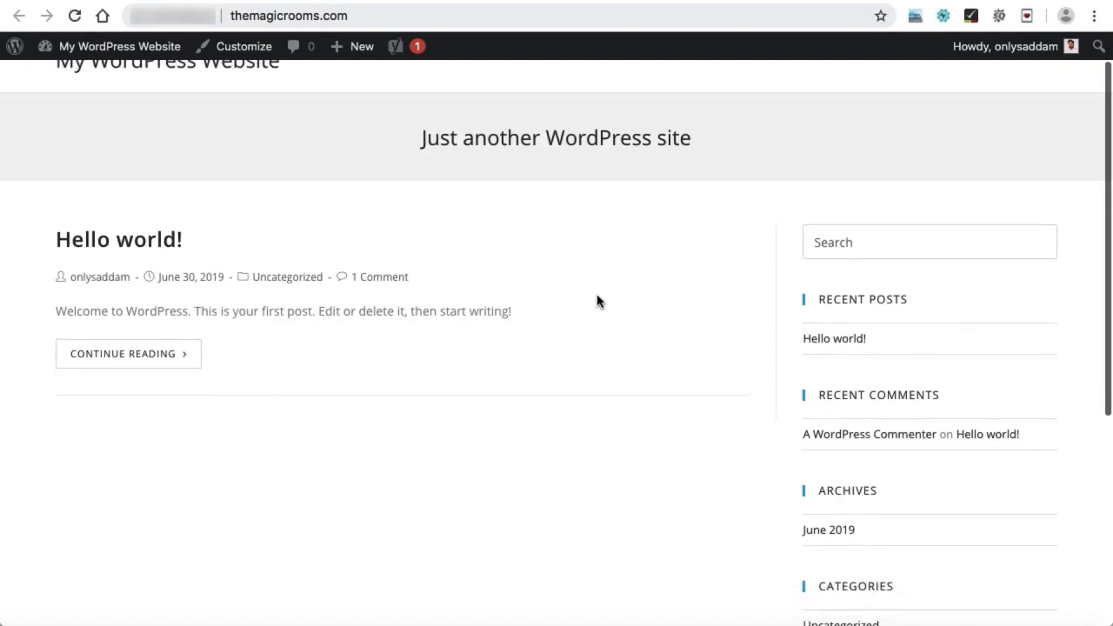
{"action": "scroll", "coordinate": [597, 301], "scroll_direction": "up", "scroll_amount": 2}
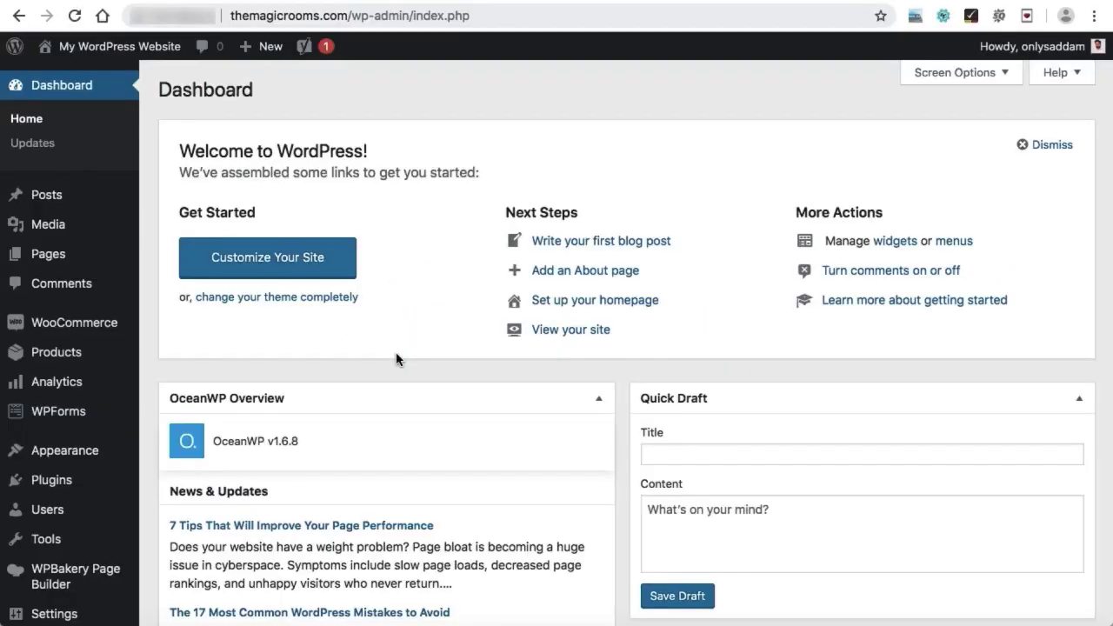
Tick Disable for Disable Gutenberg Editor in WPBakery General Settings and save.
{"action": "scroll", "coordinate": [396, 359], "scroll_direction": "down", "scroll_amount": 2}
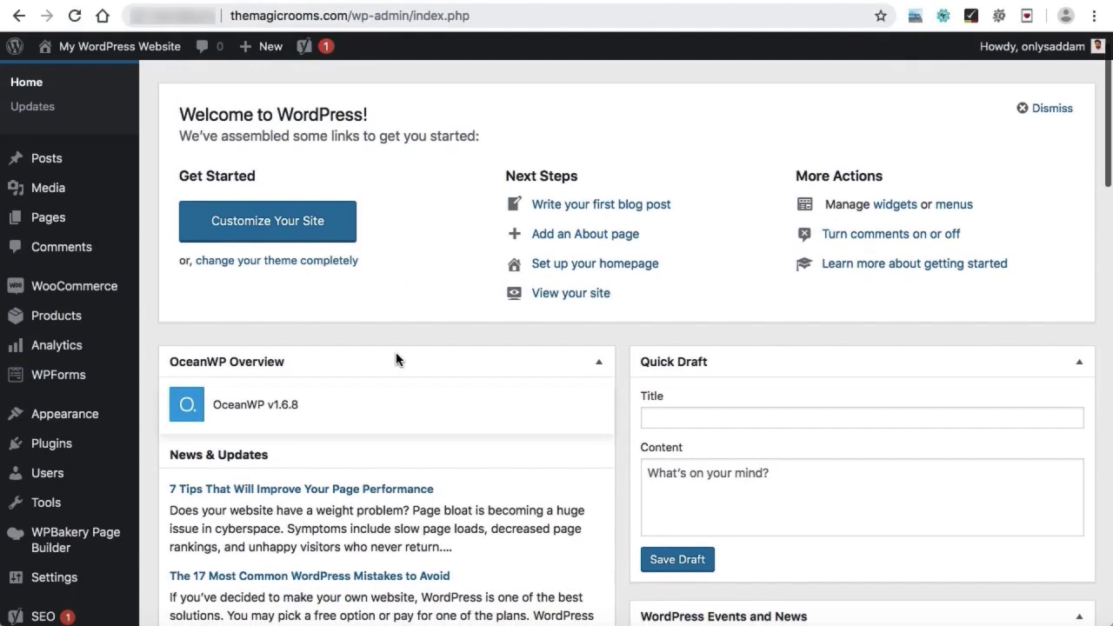
{"action": "mouse_move", "coordinate": [80, 506]}
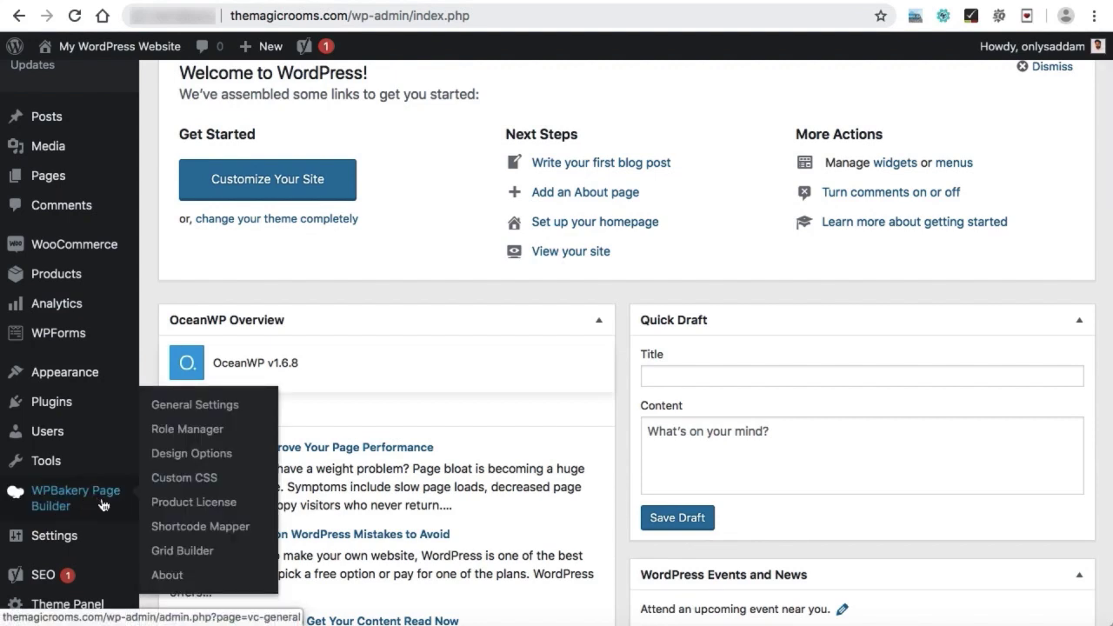
{"action": "left_click", "coordinate": [203, 410]}
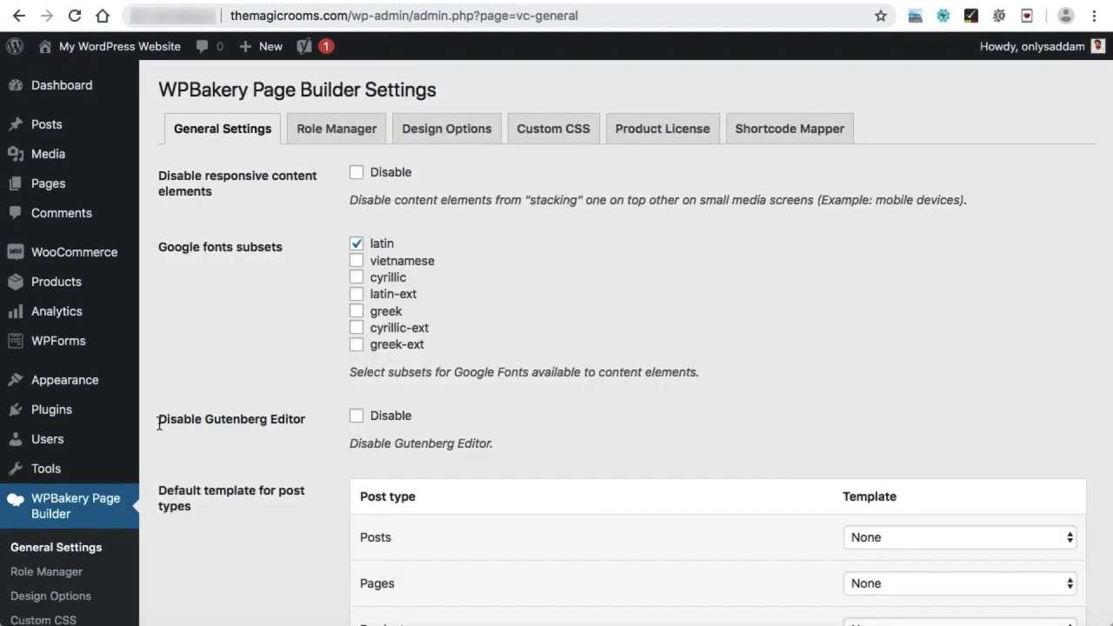
{"action": "left_click_drag", "start_coordinate": [159, 420], "coordinate": [308, 421]}
{"action": "left_click", "coordinate": [357, 415]}
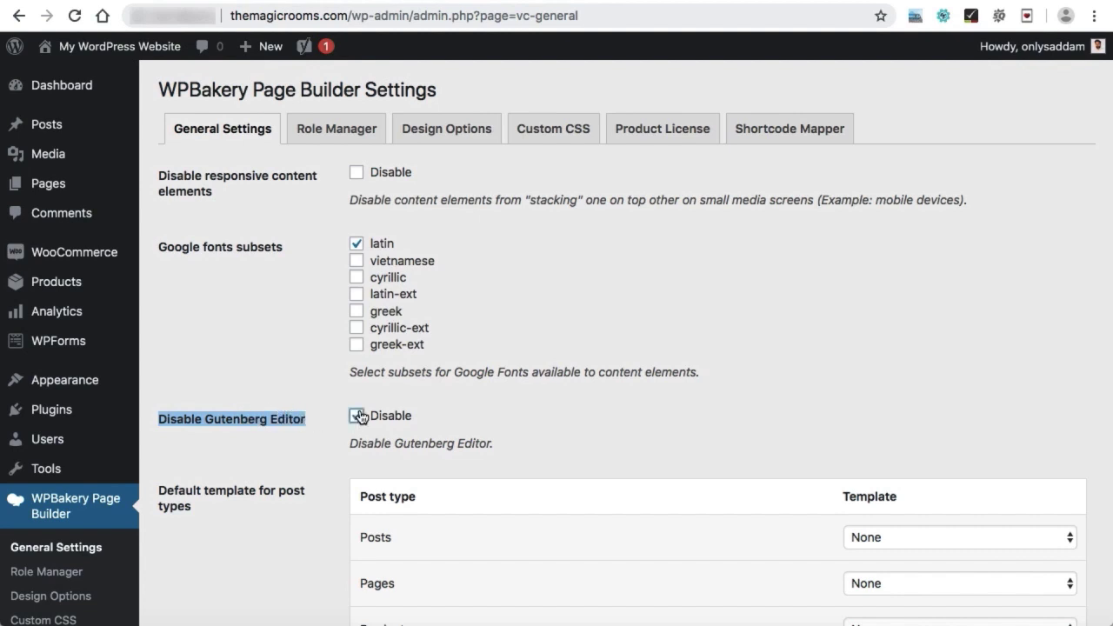
{"action": "scroll", "coordinate": [324, 454], "scroll_direction": "down", "scroll_amount": 3}
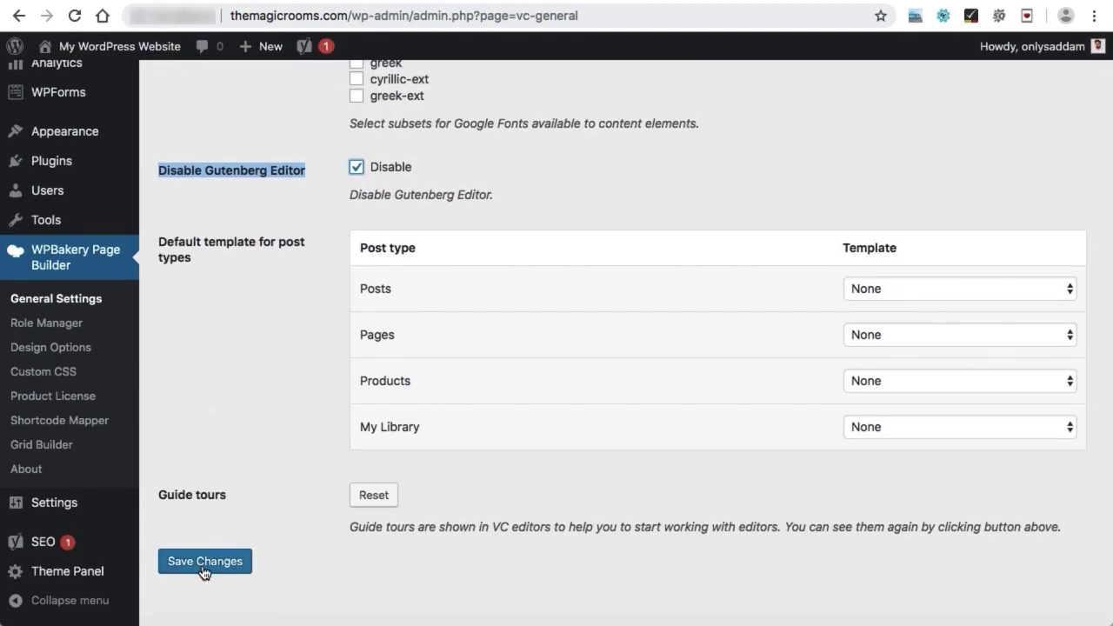
{"action": "left_click", "coordinate": [208, 564]}
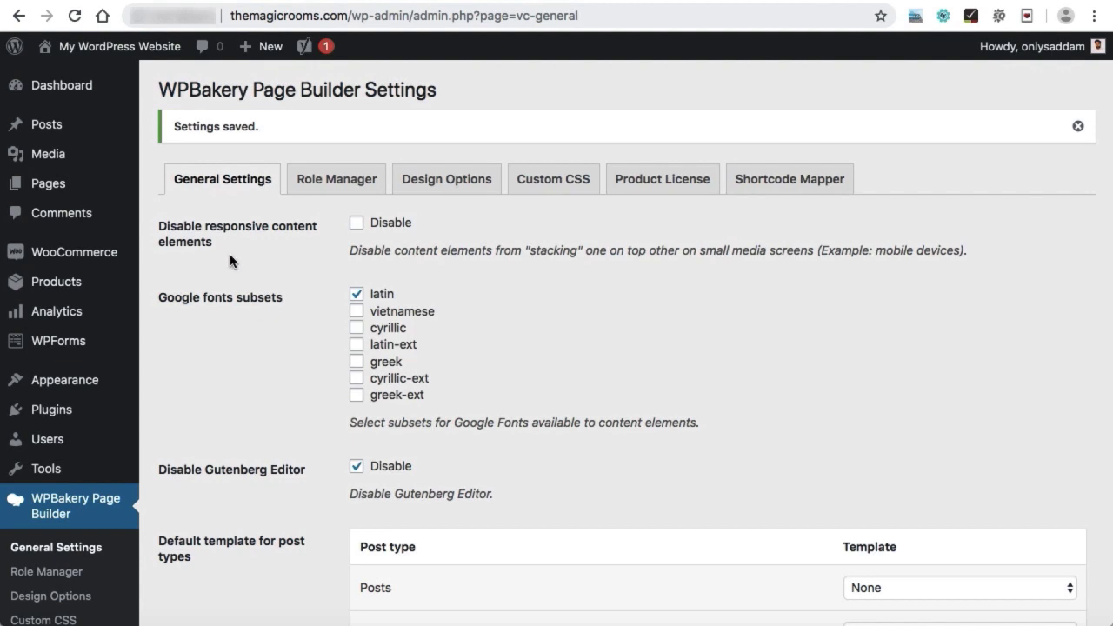
{"action": "mouse_move", "coordinate": [77, 186]}
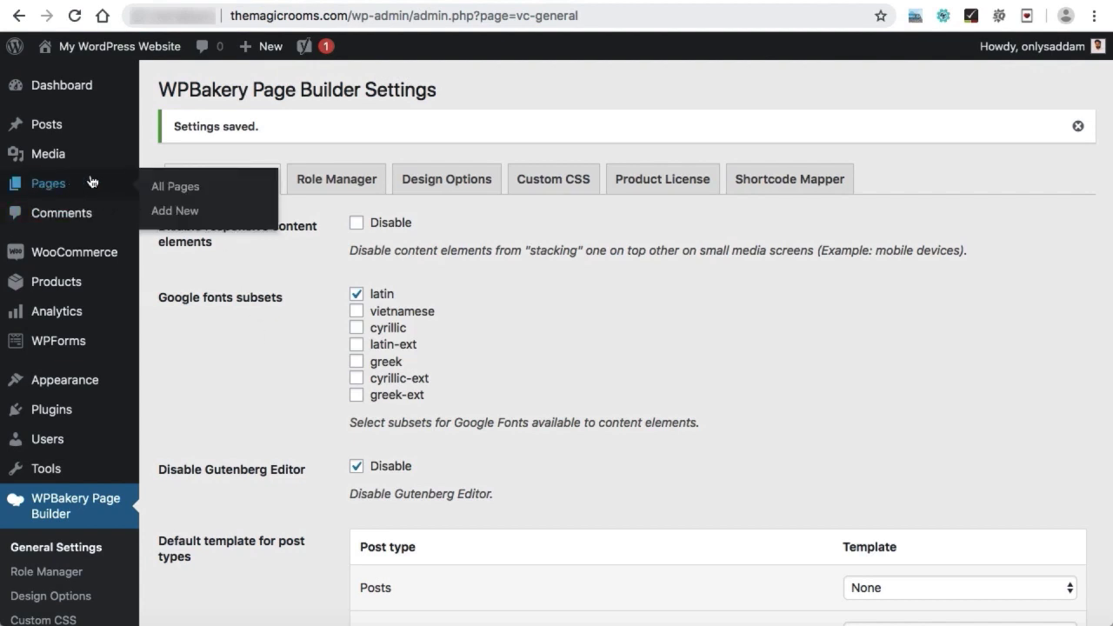
Create a new page titled 'Home', publish it, and view it on the site.
{"action": "left_click", "coordinate": [184, 218]}
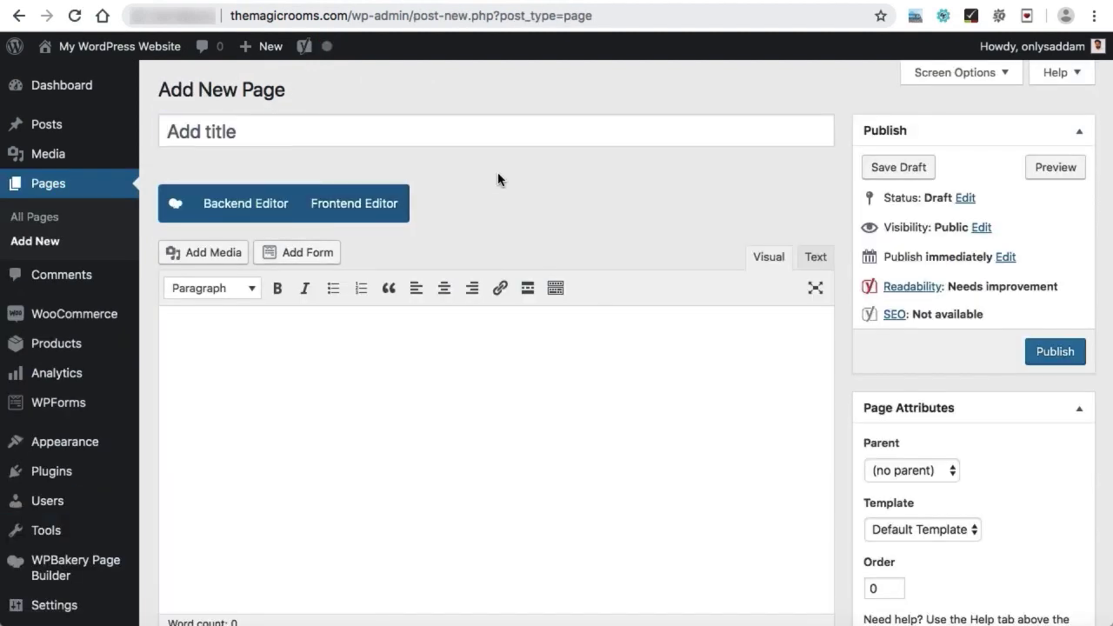
{"action": "left_click", "coordinate": [347, 133]}
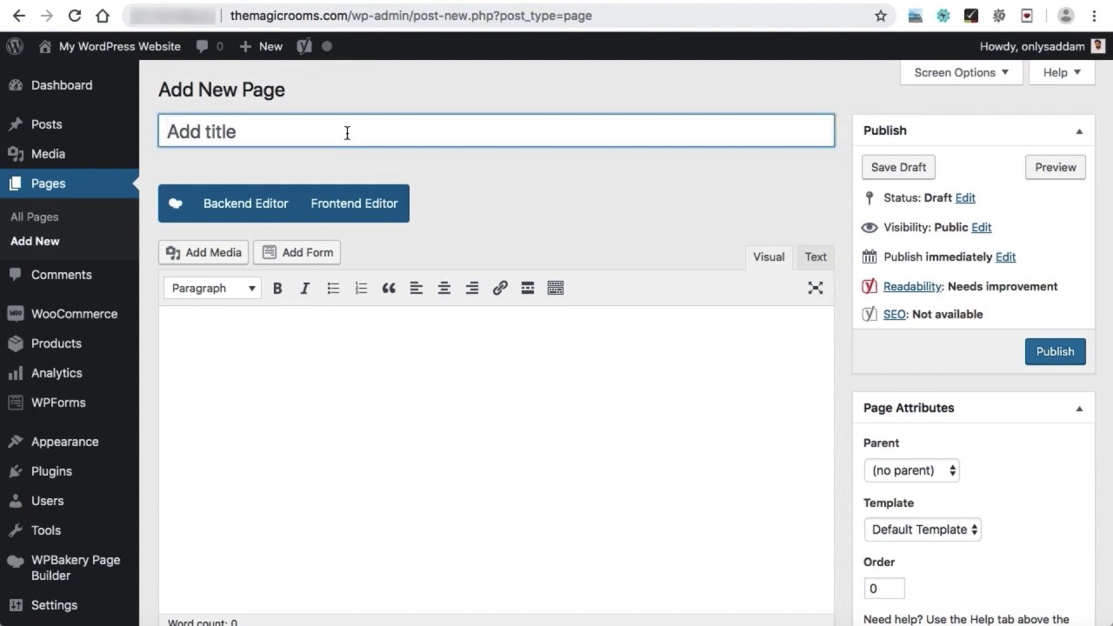
{"action": "type", "text": "Home"}
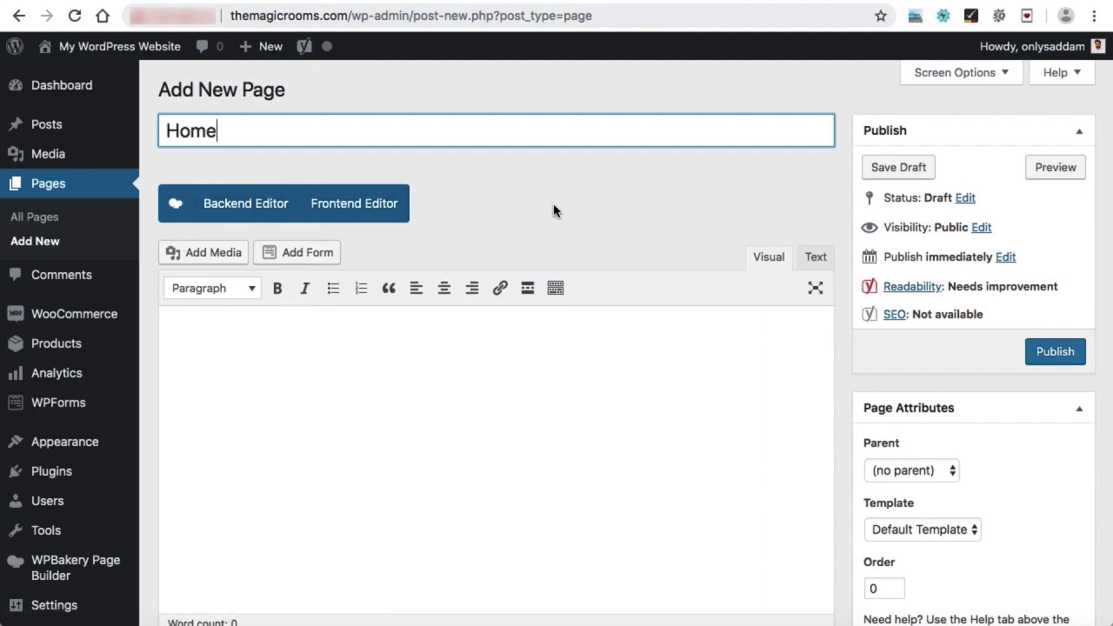
{"action": "left_click", "coordinate": [1057, 351]}
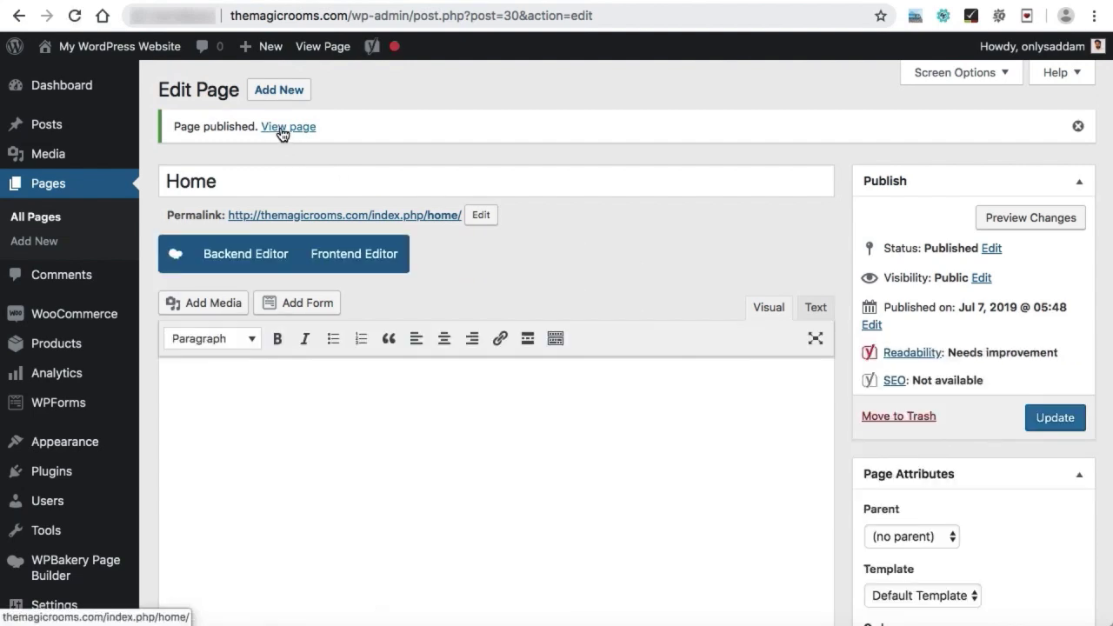
{"action": "left_click", "coordinate": [282, 131]}
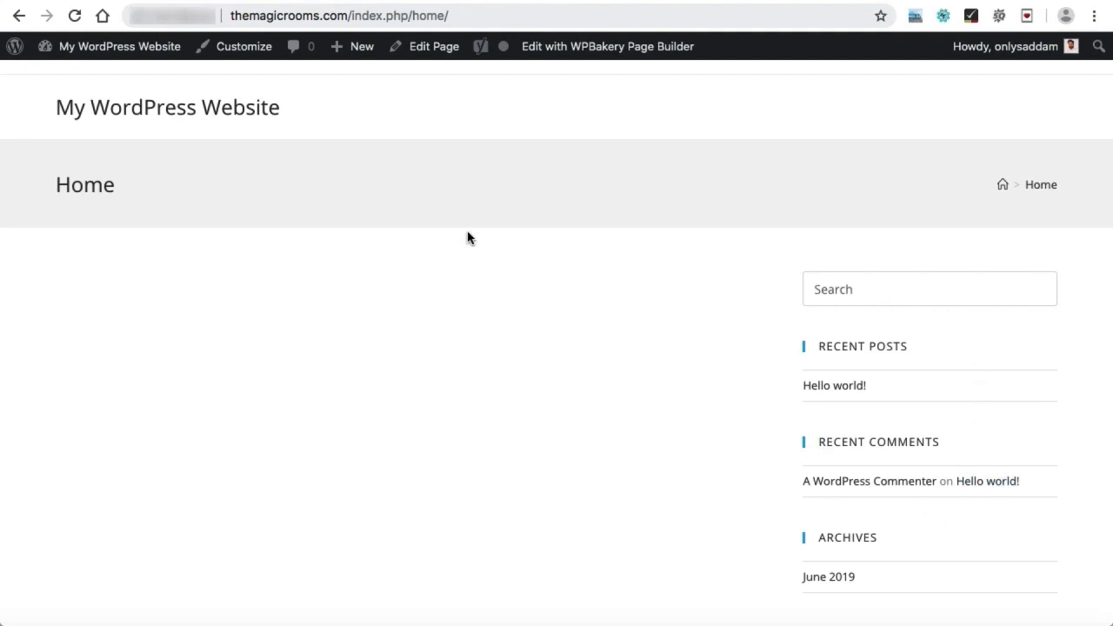
Set the Home page's OceanWP Content Layout to Full Width, update, and view it.
{"action": "left_click", "coordinate": [425, 48]}
{"action": "scroll", "coordinate": [531, 248], "scroll_direction": "down", "scroll_amount": 6}
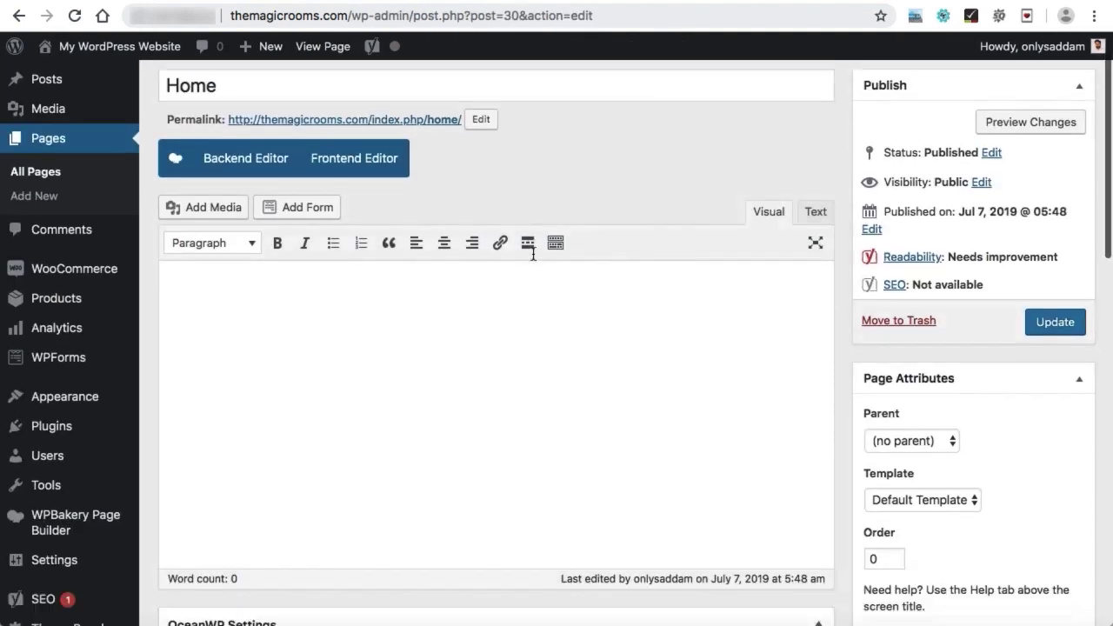
{"action": "scroll", "coordinate": [533, 253], "scroll_direction": "down", "scroll_amount": 3}
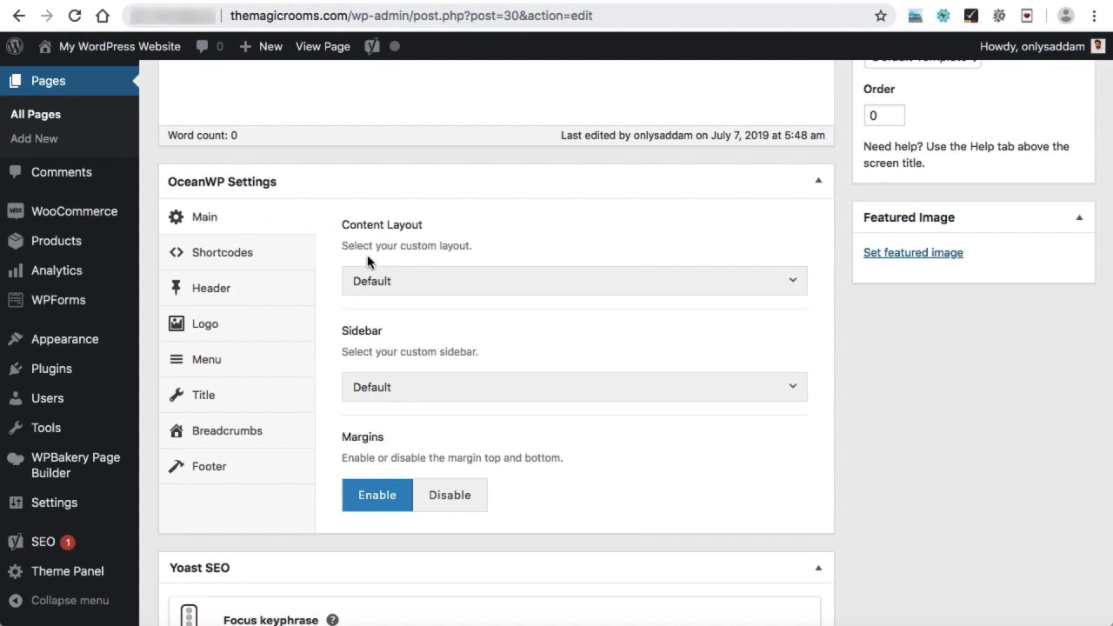
{"action": "left_click", "coordinate": [409, 281]}
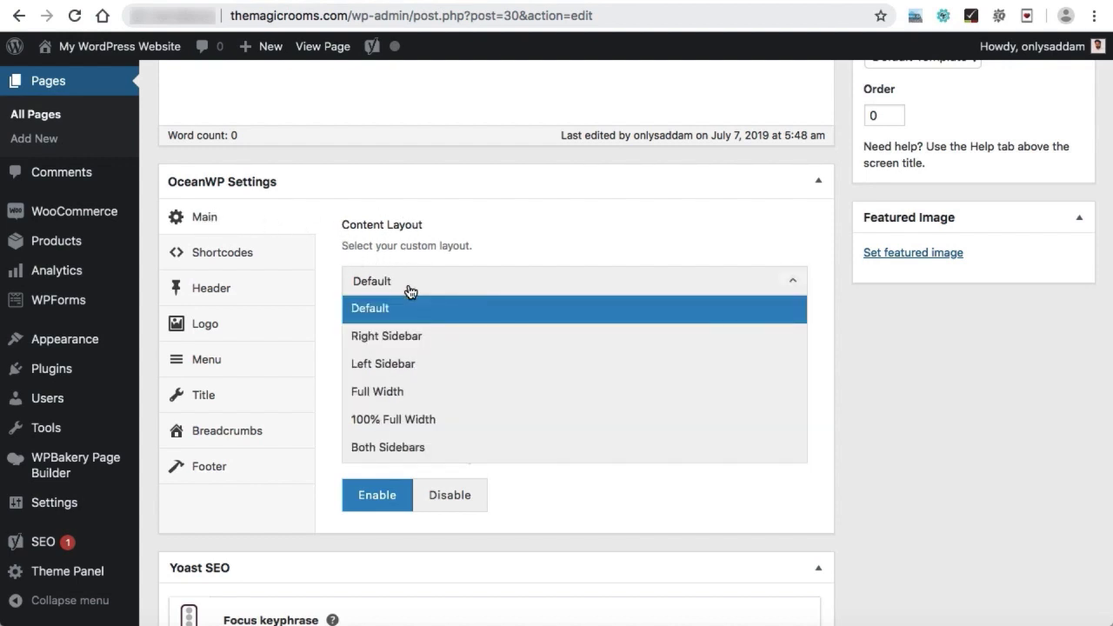
{"action": "left_click", "coordinate": [424, 399]}
{"action": "scroll", "coordinate": [424, 397], "scroll_direction": "up", "scroll_amount": 5}
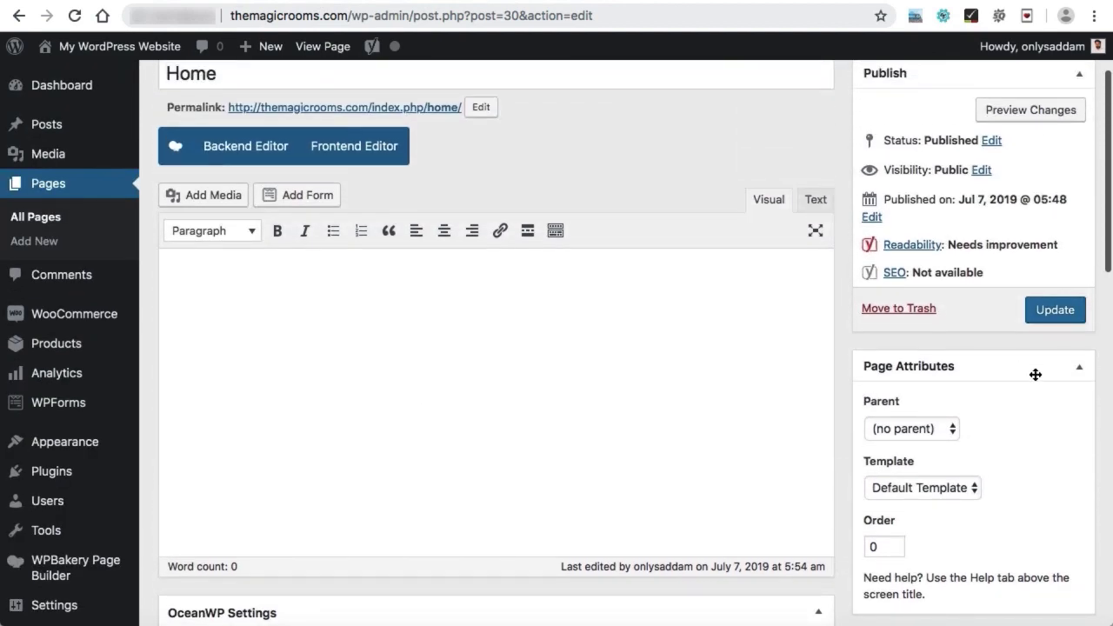
{"action": "left_click", "coordinate": [1058, 312]}
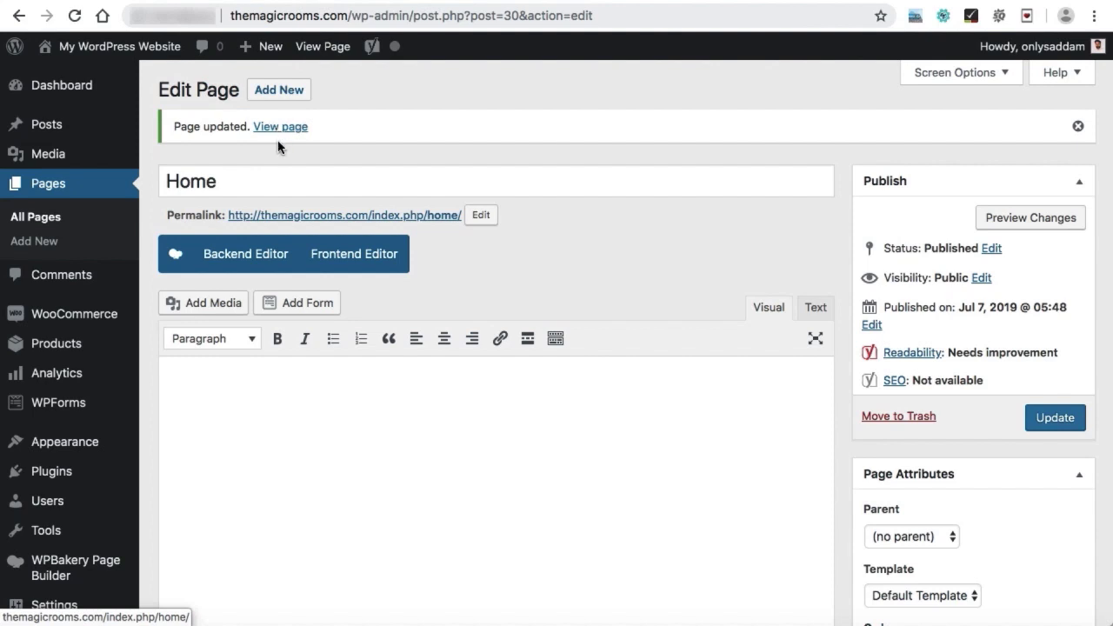
{"action": "left_click", "coordinate": [280, 127]}
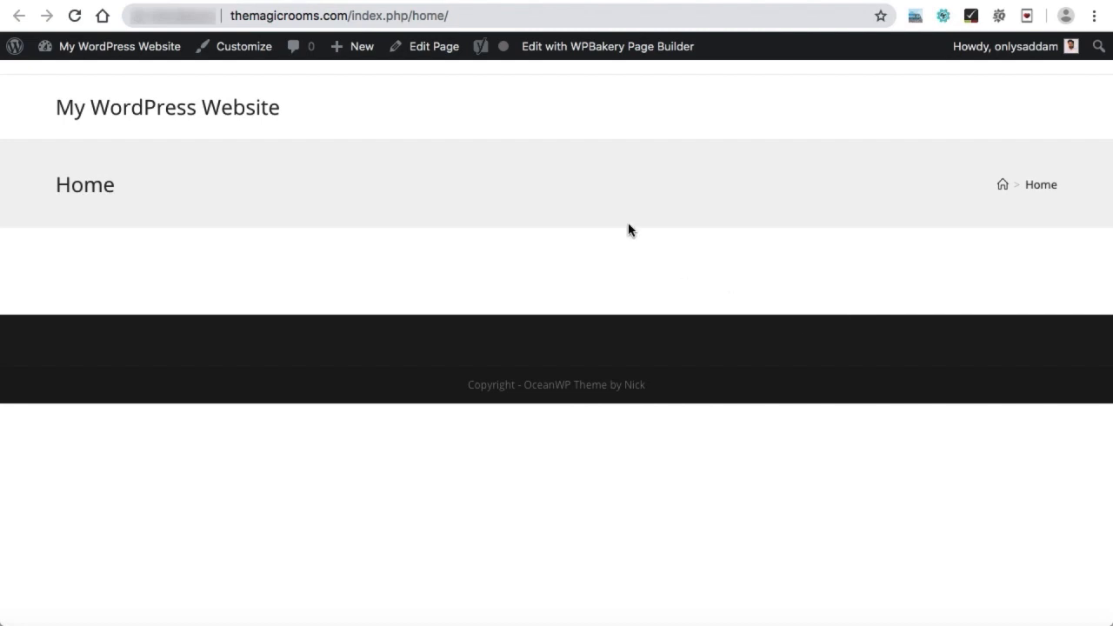
Remove the index.php/home path from the address to load the site's root front page.
{"action": "left_click", "coordinate": [467, 15]}
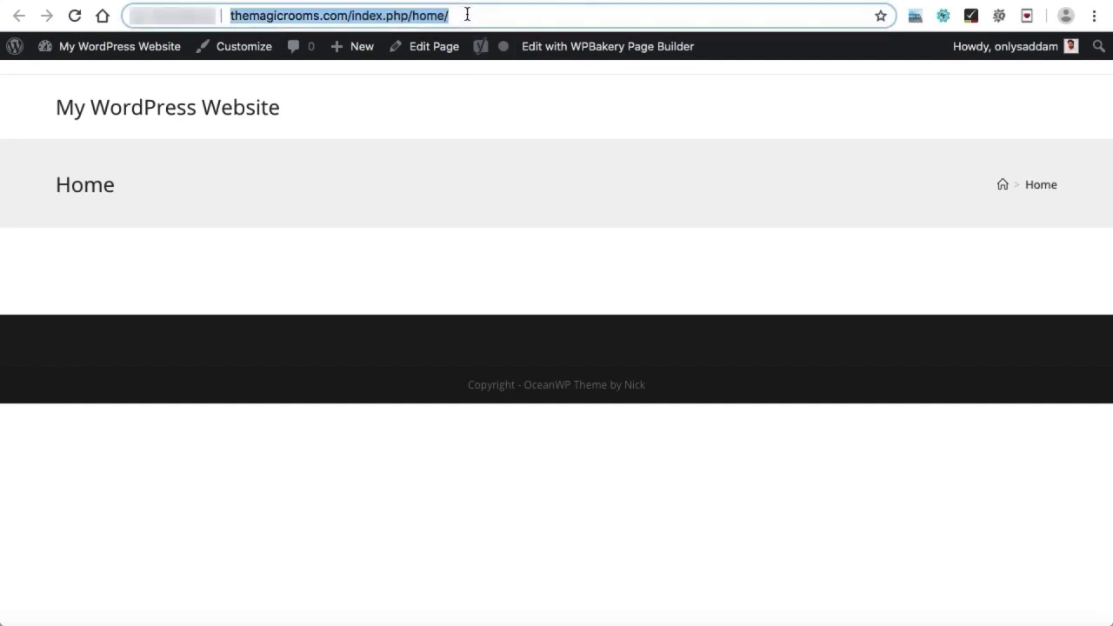
{"action": "left_click", "coordinate": [467, 14]}
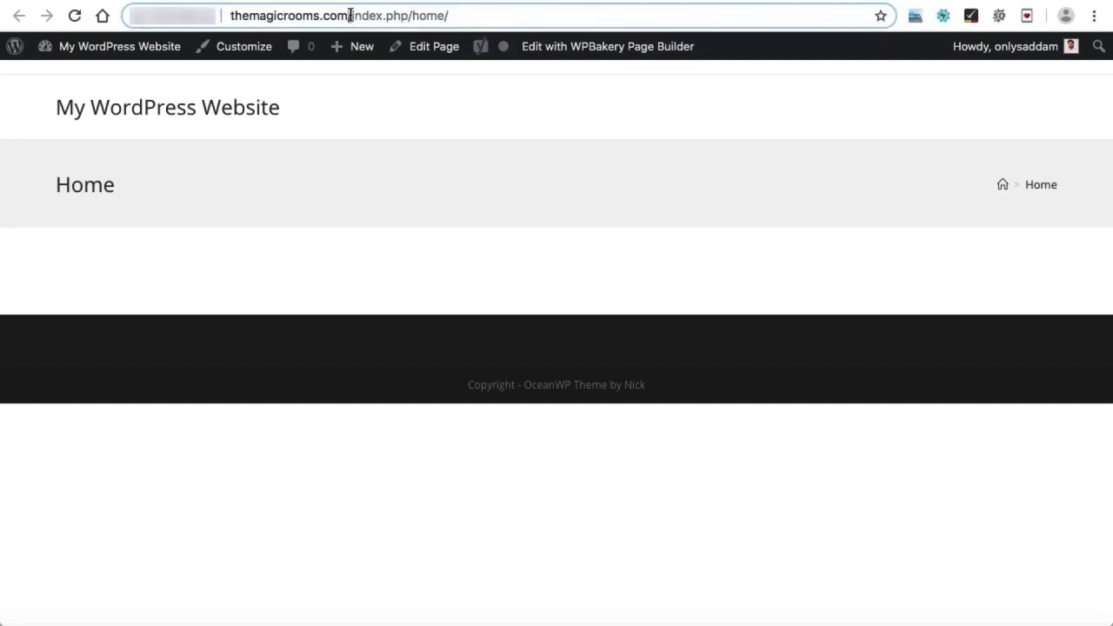
{"action": "left_click_drag", "start_coordinate": [350, 15], "coordinate": [406, 17]}
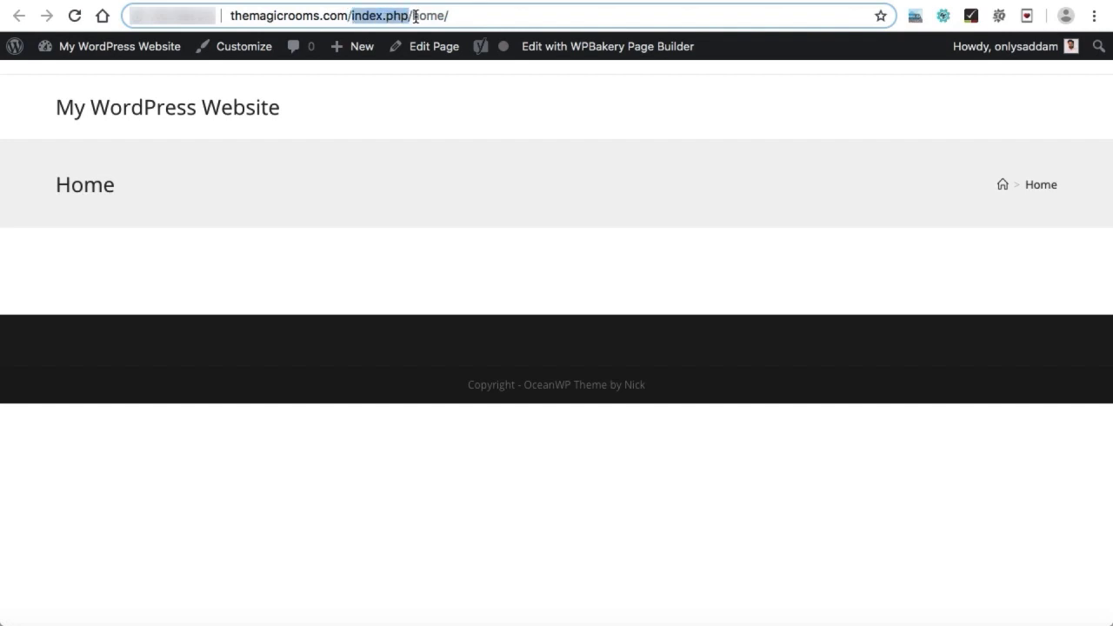
{"action": "left_click_drag", "start_coordinate": [414, 16], "coordinate": [229, 16]}
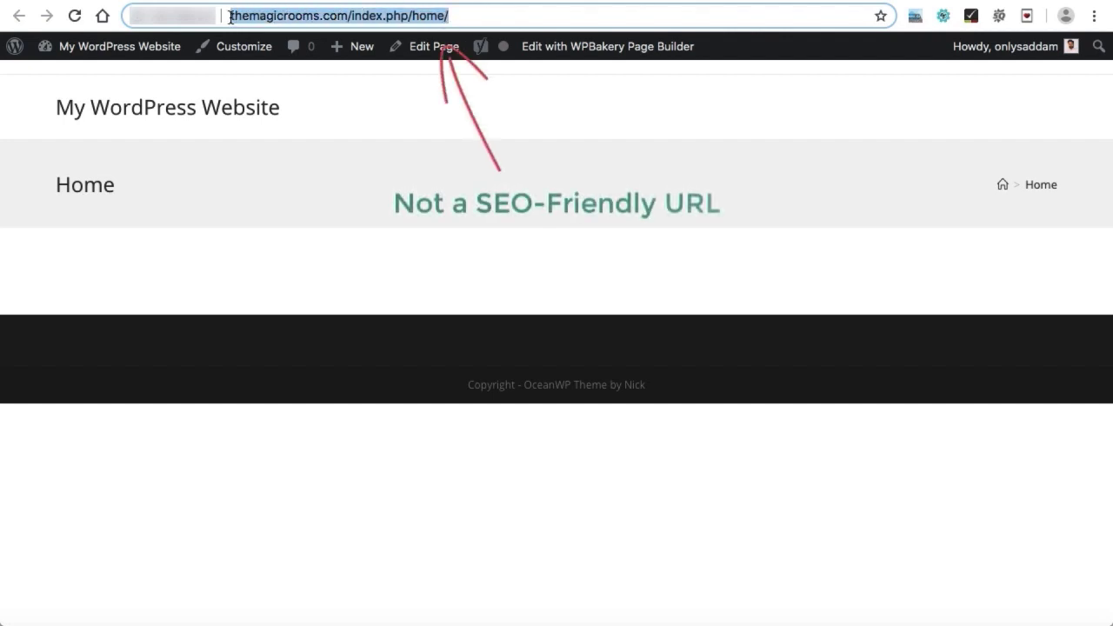
{"action": "left_click", "coordinate": [350, 14]}
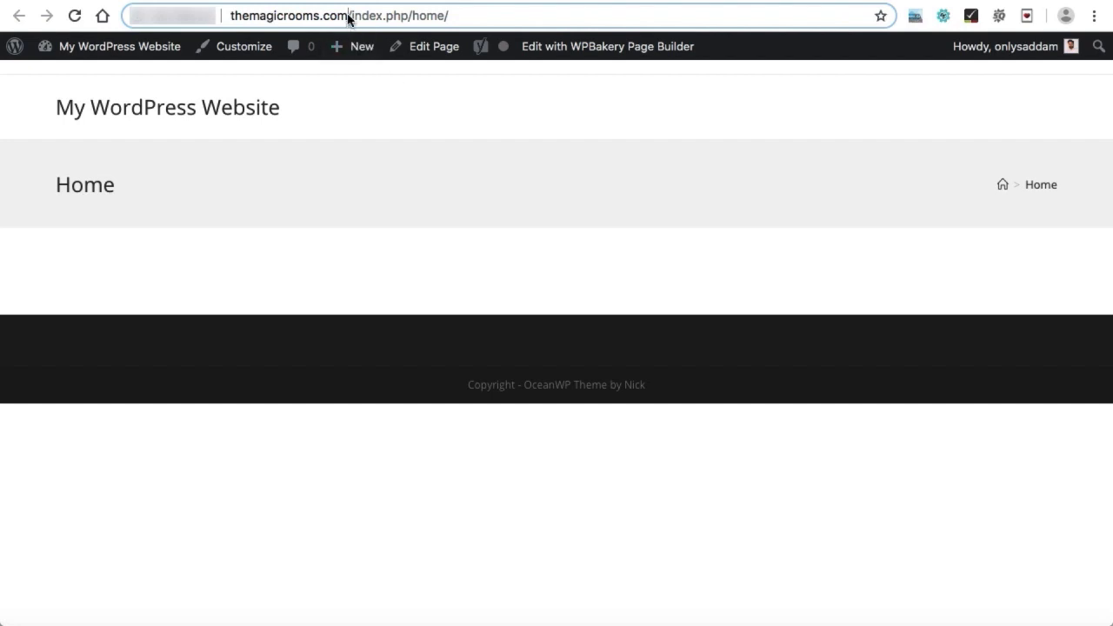
{"action": "left_click_drag", "start_coordinate": [349, 18], "coordinate": [449, 19]}
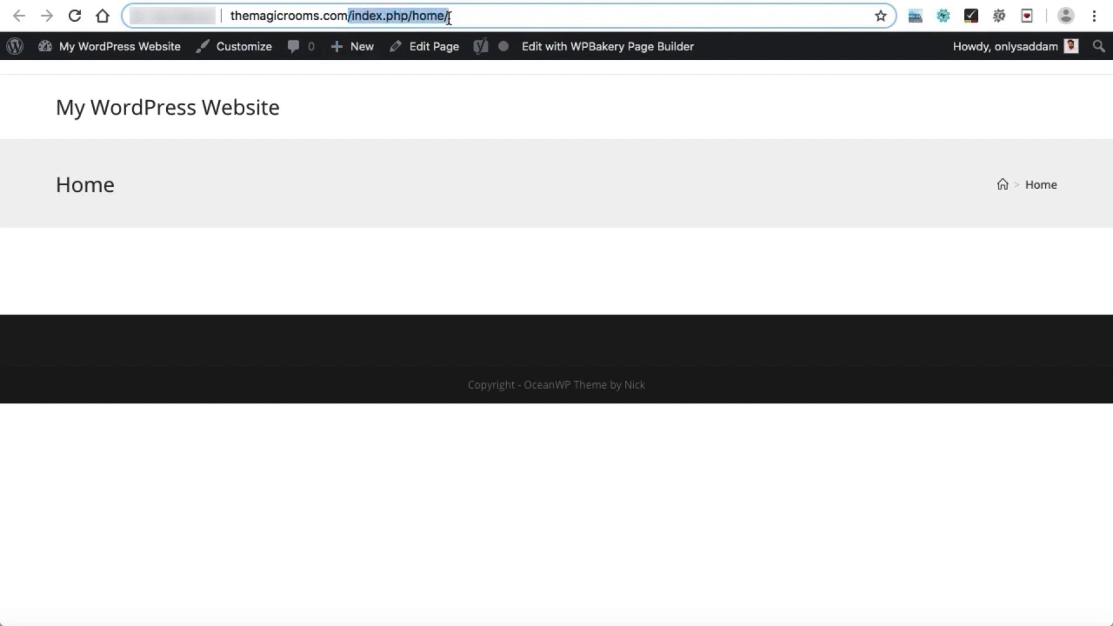
{"action": "key", "text": "BackSpace"}
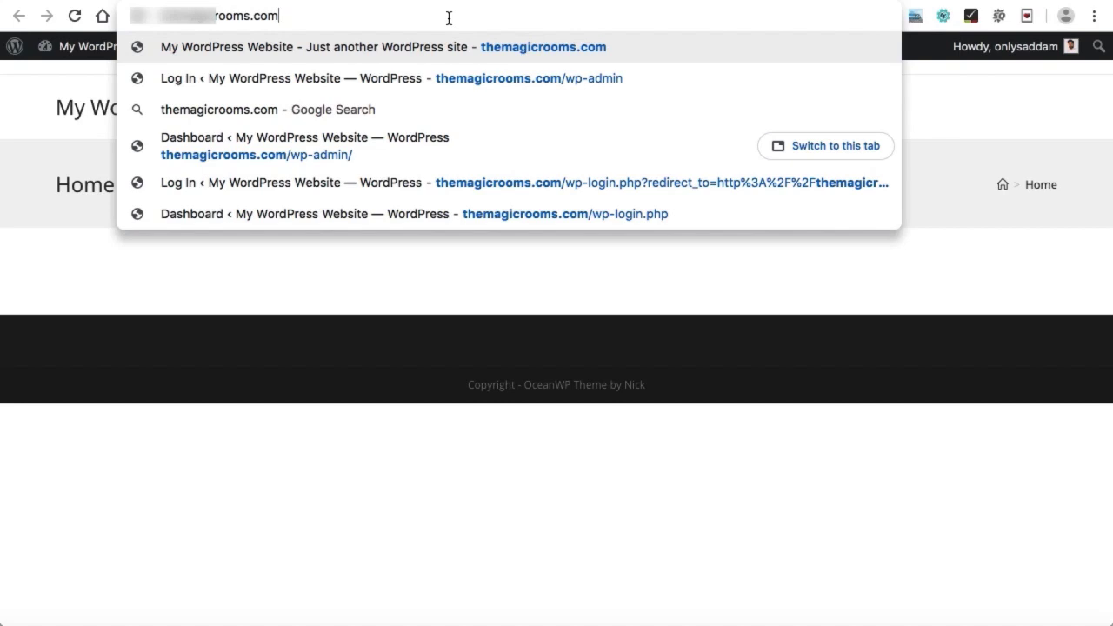
{"action": "key", "text": "Return"}
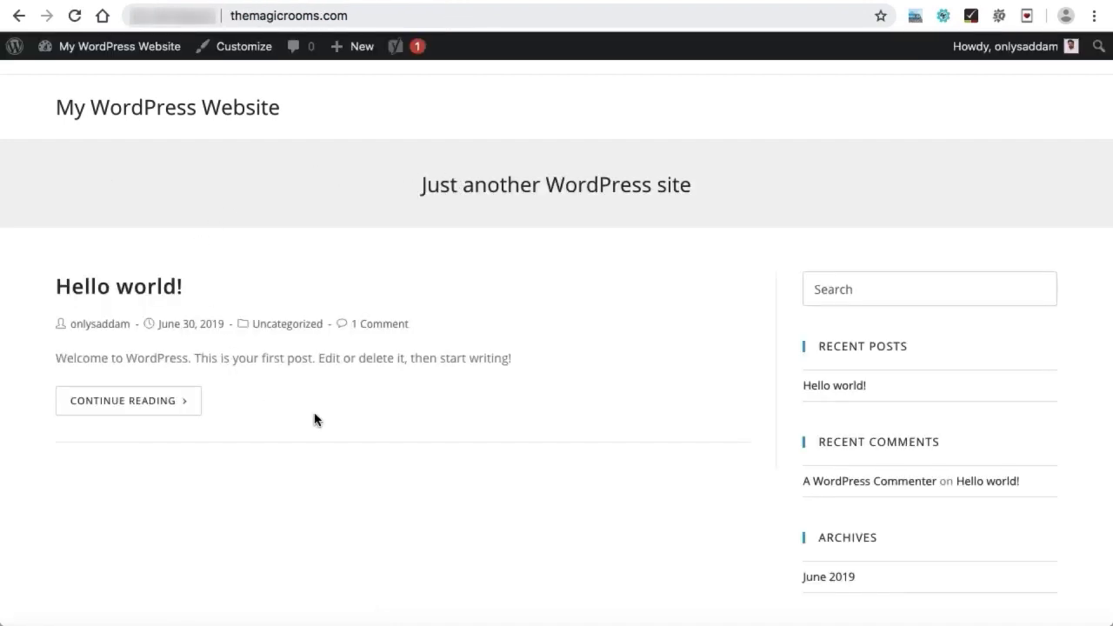
In Reading Settings, set the homepage to display the static page Home and save.
{"action": "left_click", "coordinate": [368, 15]}
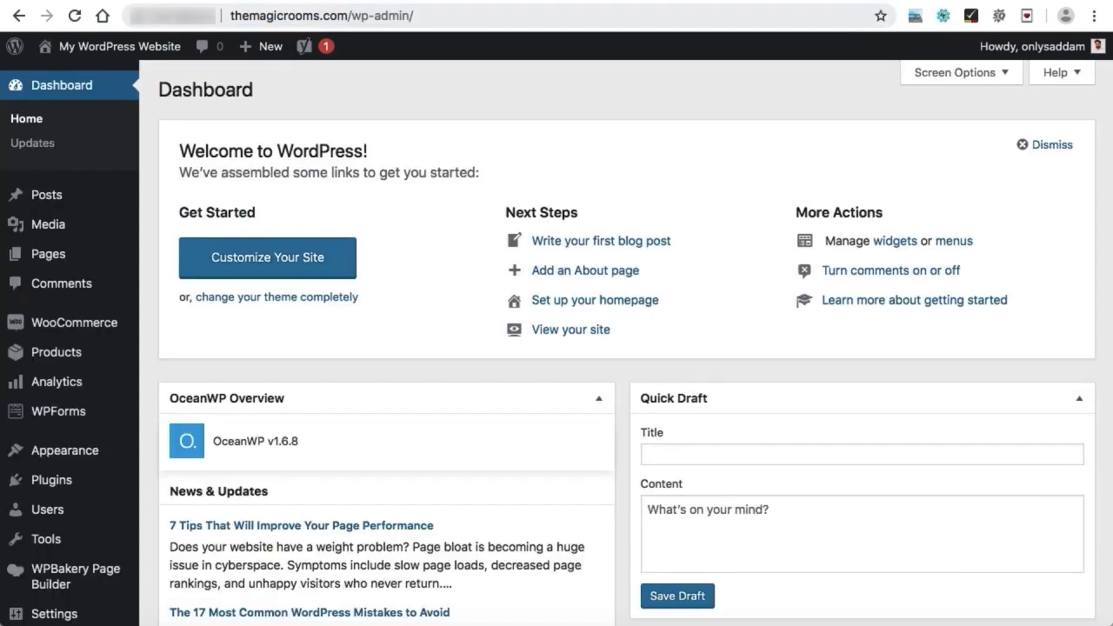
{"action": "scroll", "coordinate": [53, 531], "scroll_direction": "down", "scroll_amount": 4}
{"action": "mouse_move", "coordinate": [74, 507]}
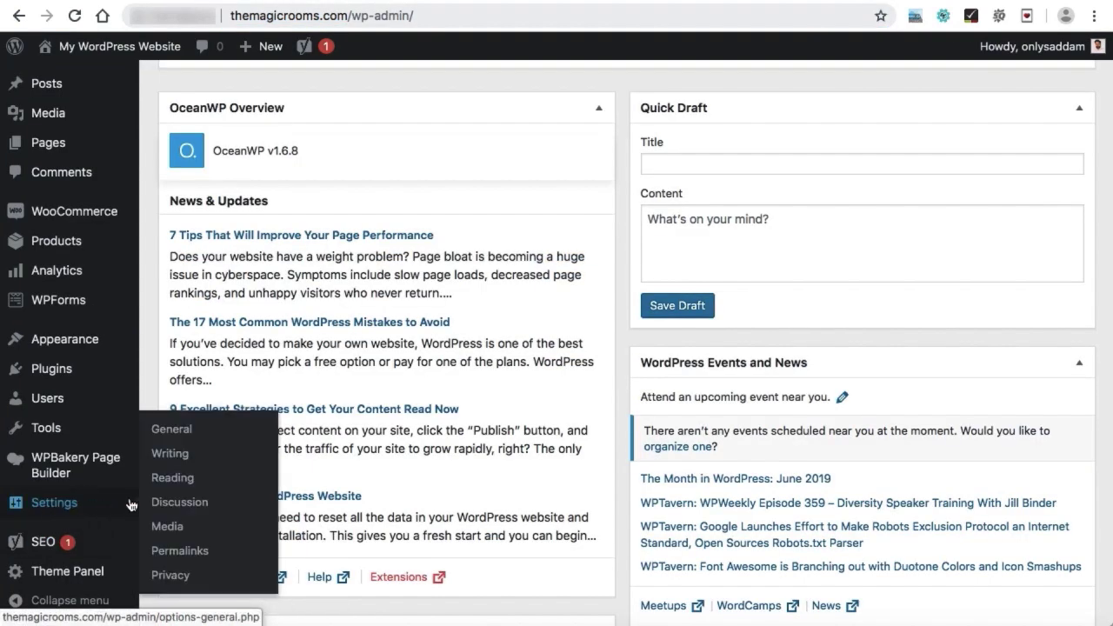
{"action": "left_click", "coordinate": [183, 486]}
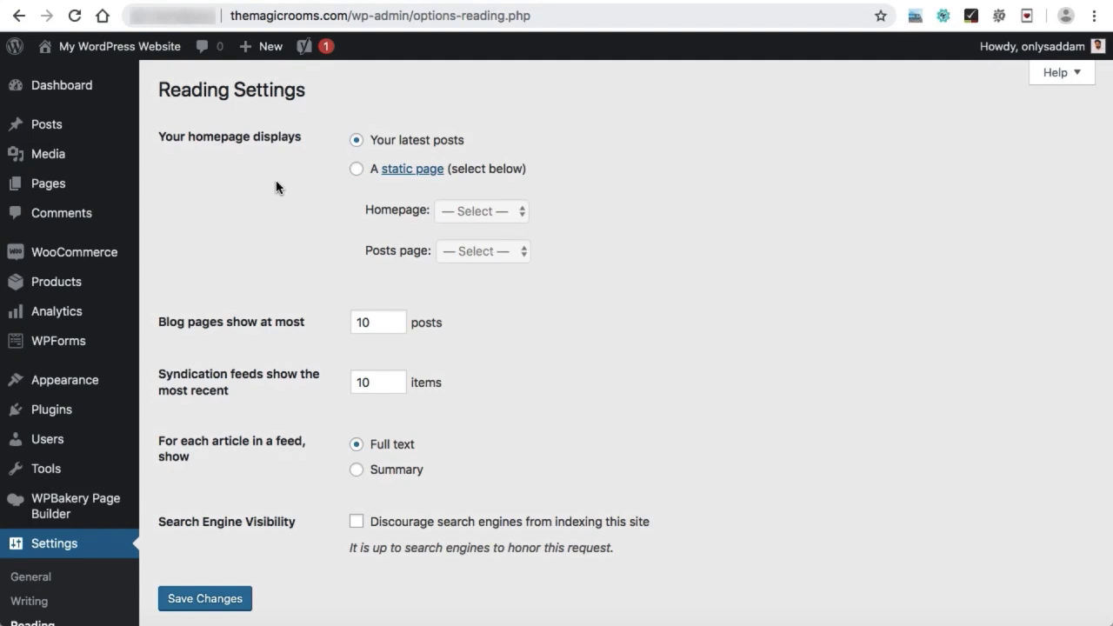
{"action": "left_click_drag", "start_coordinate": [160, 137], "coordinate": [377, 147]}
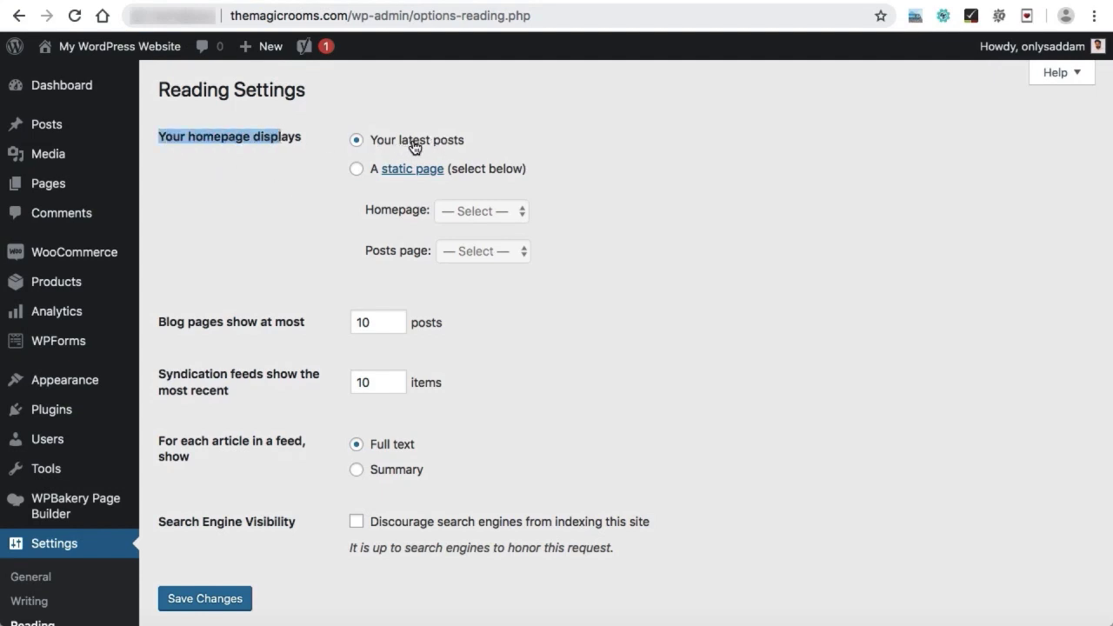
{"action": "left_click", "coordinate": [357, 170]}
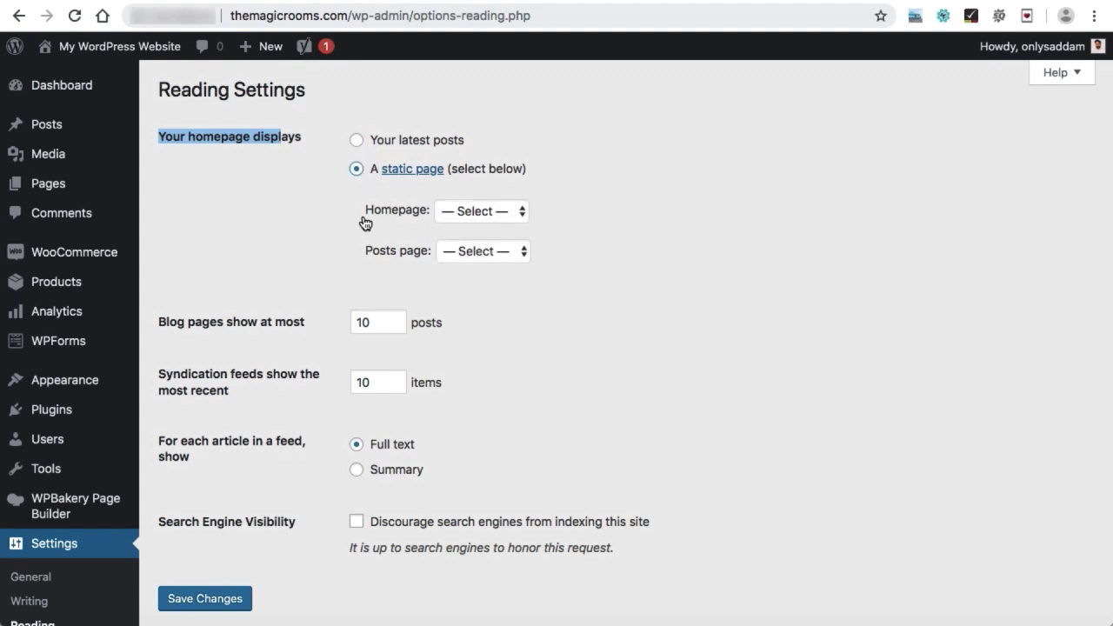
{"action": "left_click", "coordinate": [500, 213]}
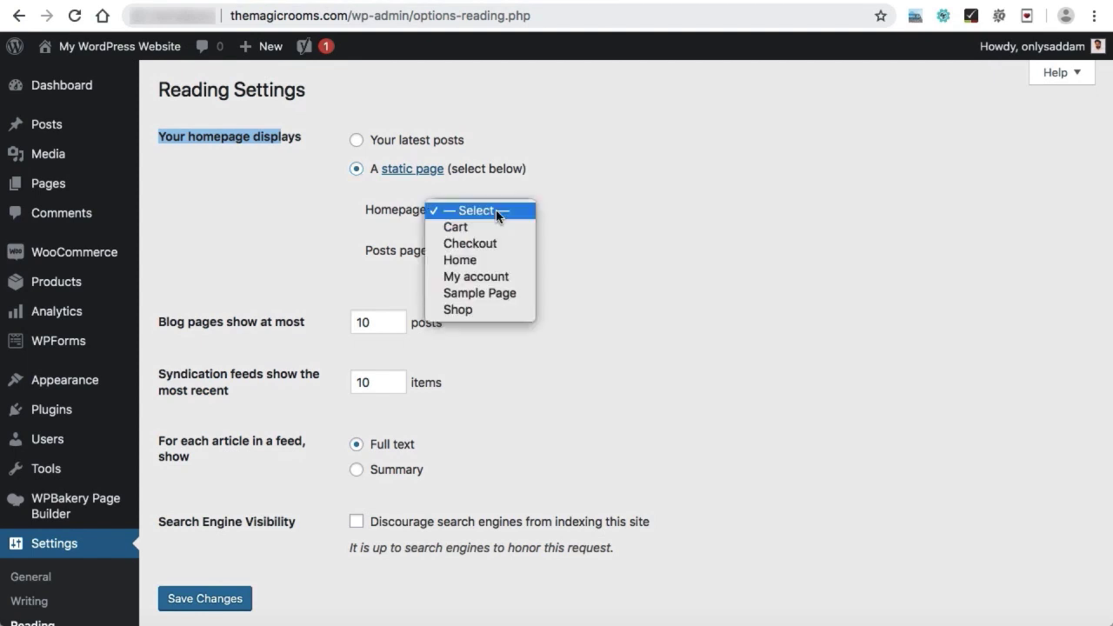
{"action": "left_click", "coordinate": [488, 261]}
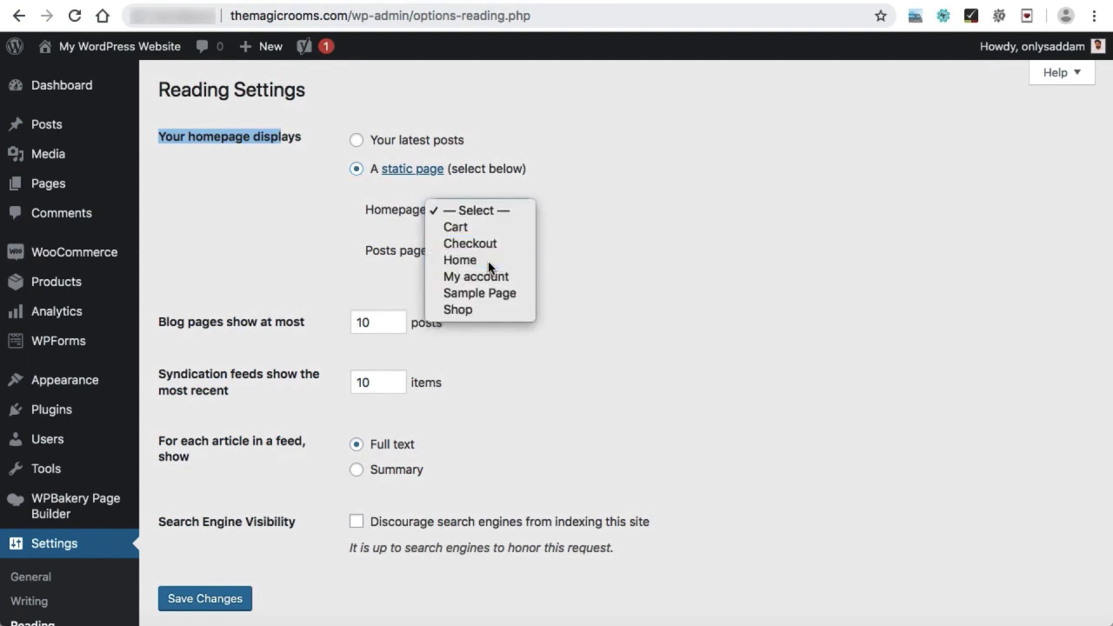
{"action": "left_click", "coordinate": [574, 259]}
{"action": "scroll", "coordinate": [210, 531], "scroll_direction": "down", "scroll_amount": 1}
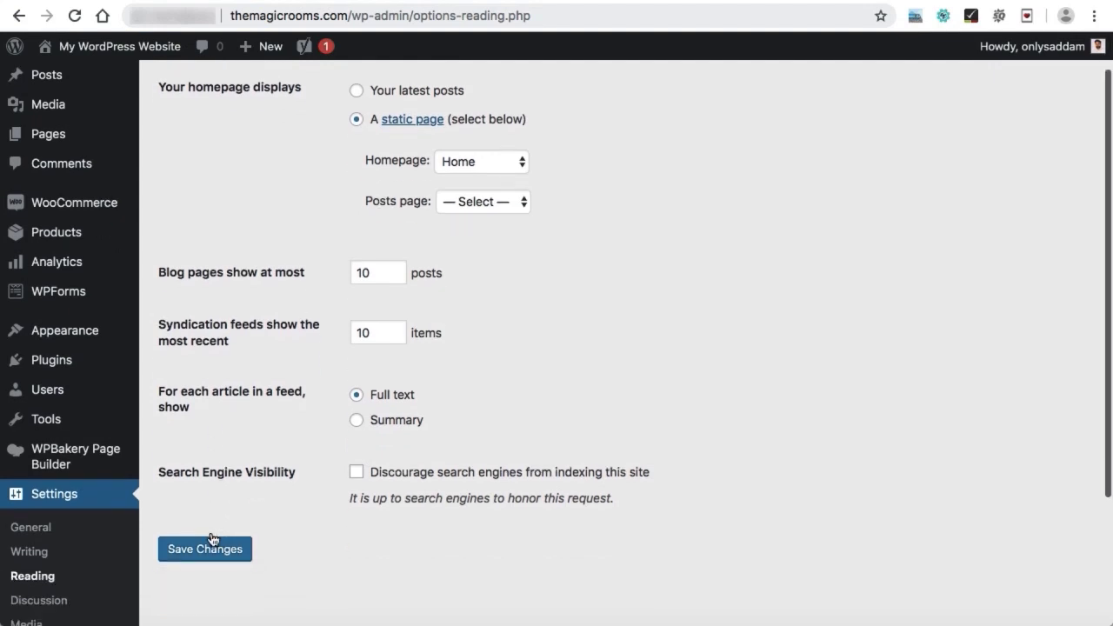
{"action": "left_click", "coordinate": [207, 546]}
{"action": "scroll", "coordinate": [320, 319], "scroll_direction": "down", "scroll_amount": 5}
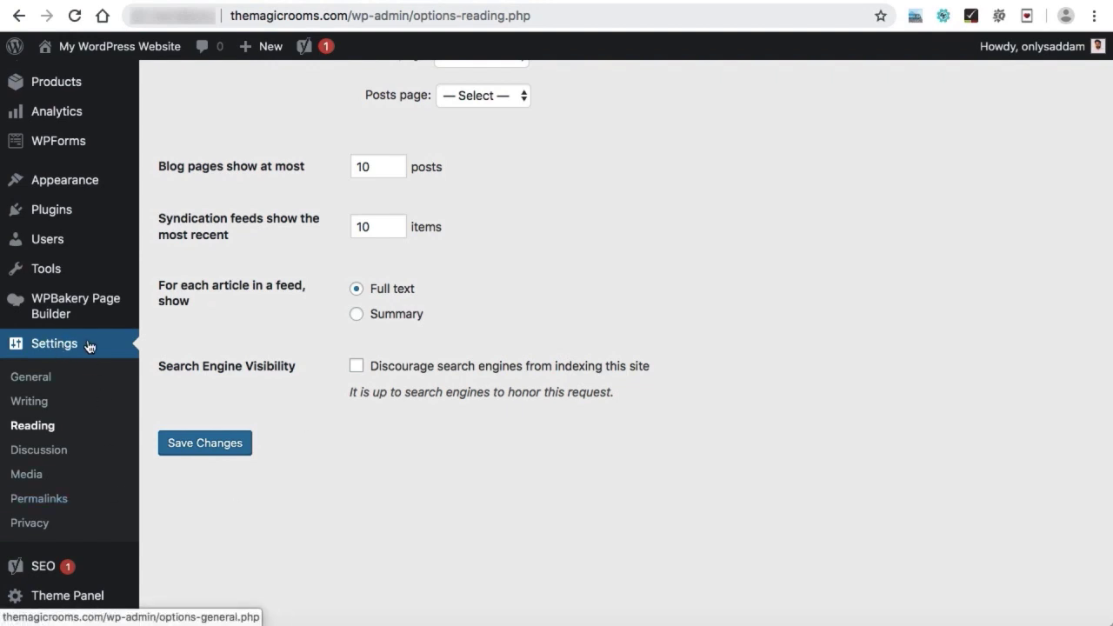
Switch the permalink structure to Post name and save the change.
{"action": "left_click", "coordinate": [58, 499]}
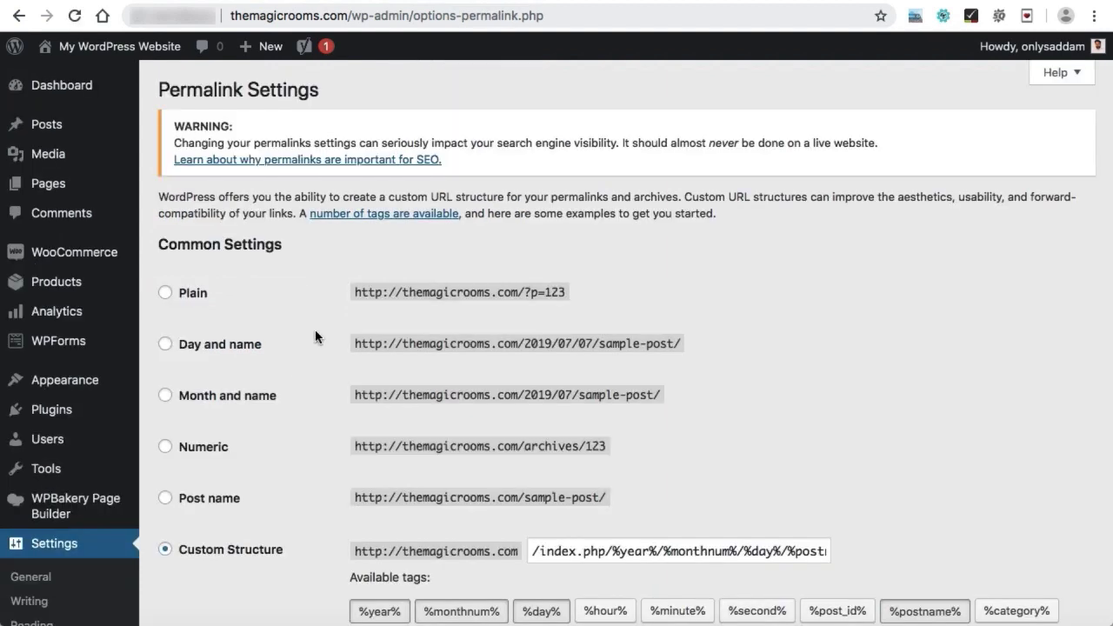
{"action": "scroll", "coordinate": [315, 330], "scroll_direction": "down", "scroll_amount": 2}
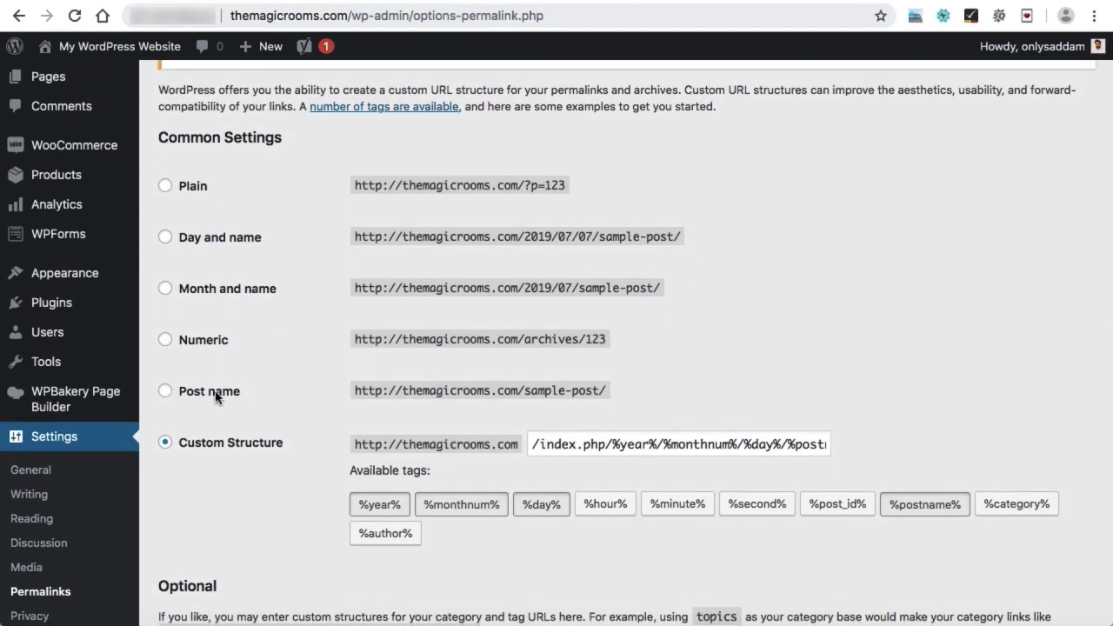
{"action": "left_click", "coordinate": [165, 392]}
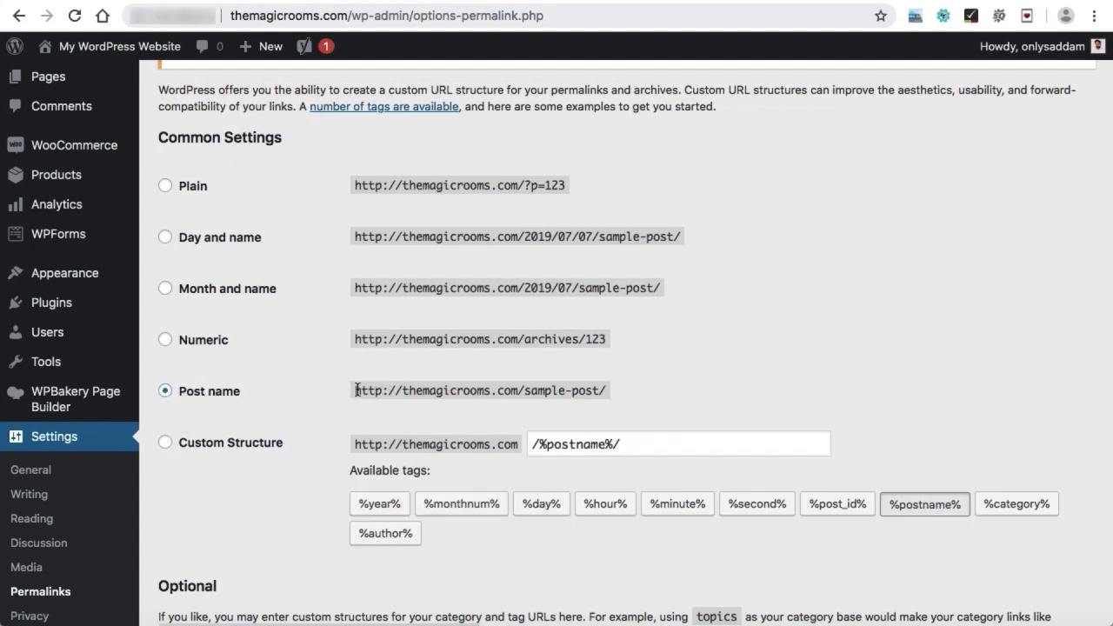
{"action": "left_click_drag", "start_coordinate": [355, 391], "coordinate": [600, 391]}
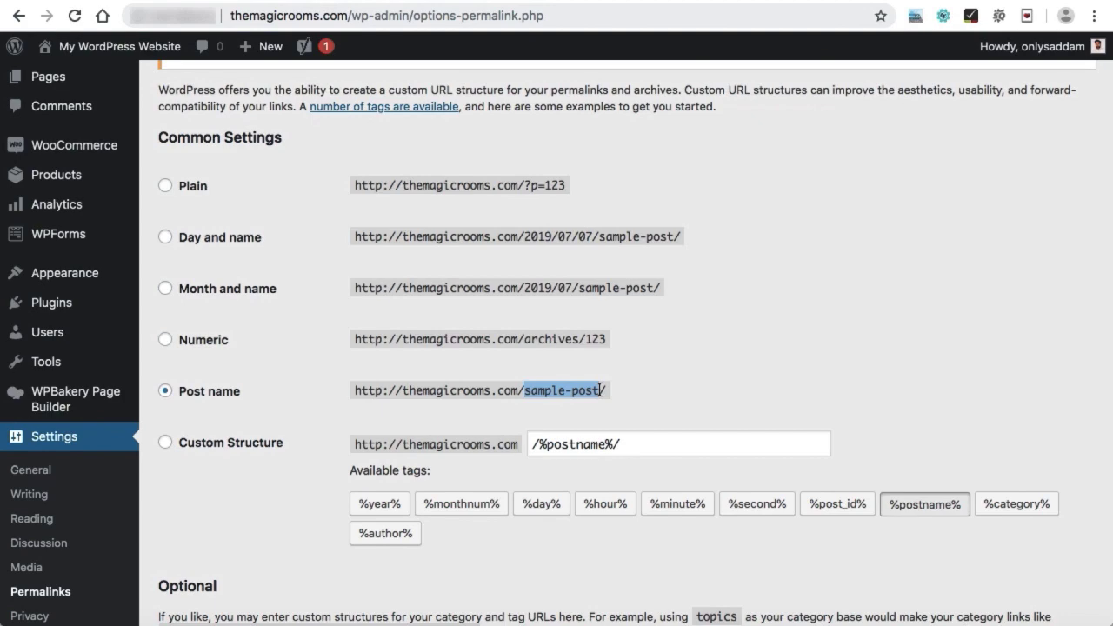
{"action": "scroll", "coordinate": [600, 391], "scroll_direction": "down", "scroll_amount": 10}
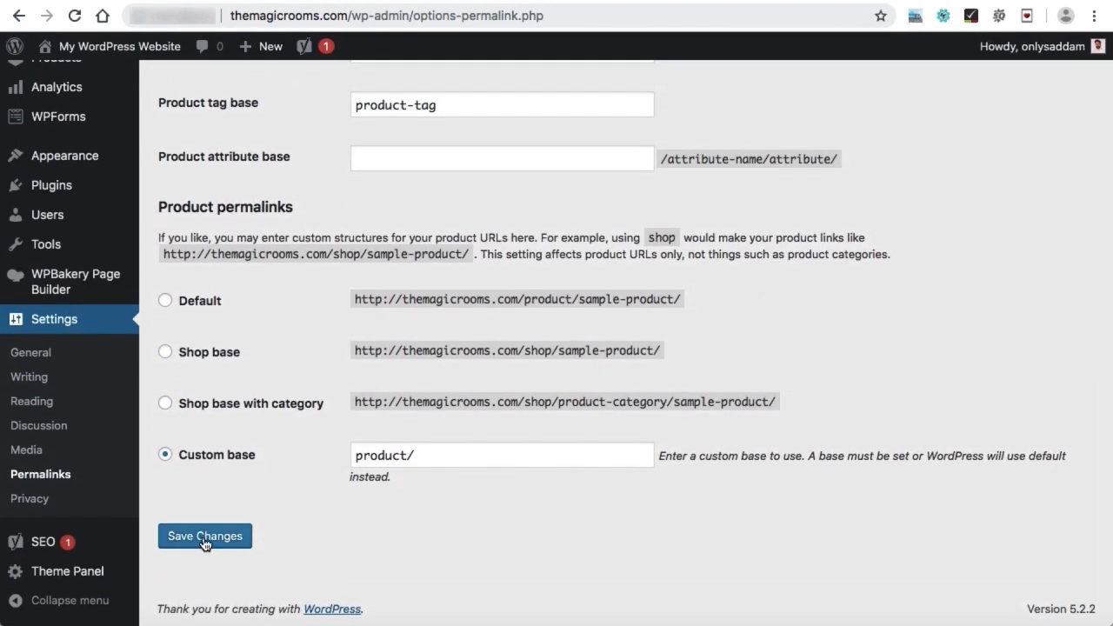
{"action": "left_click", "coordinate": [203, 537]}
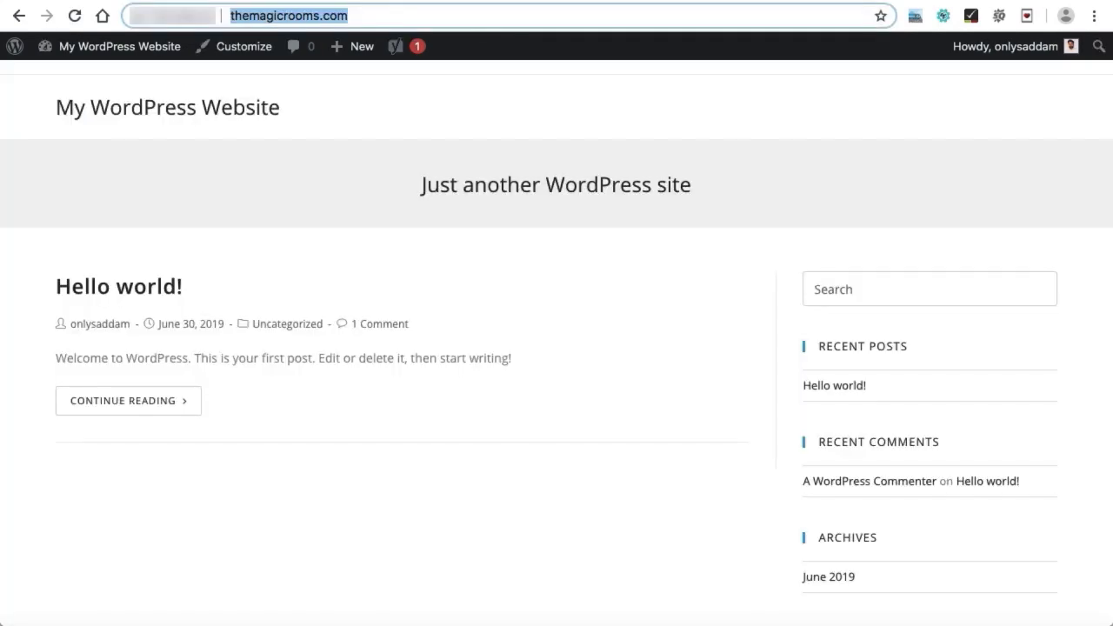
Reload the site's front page, then return to the dashboard and show the Products submenu.
{"action": "left_click", "coordinate": [363, 15]}
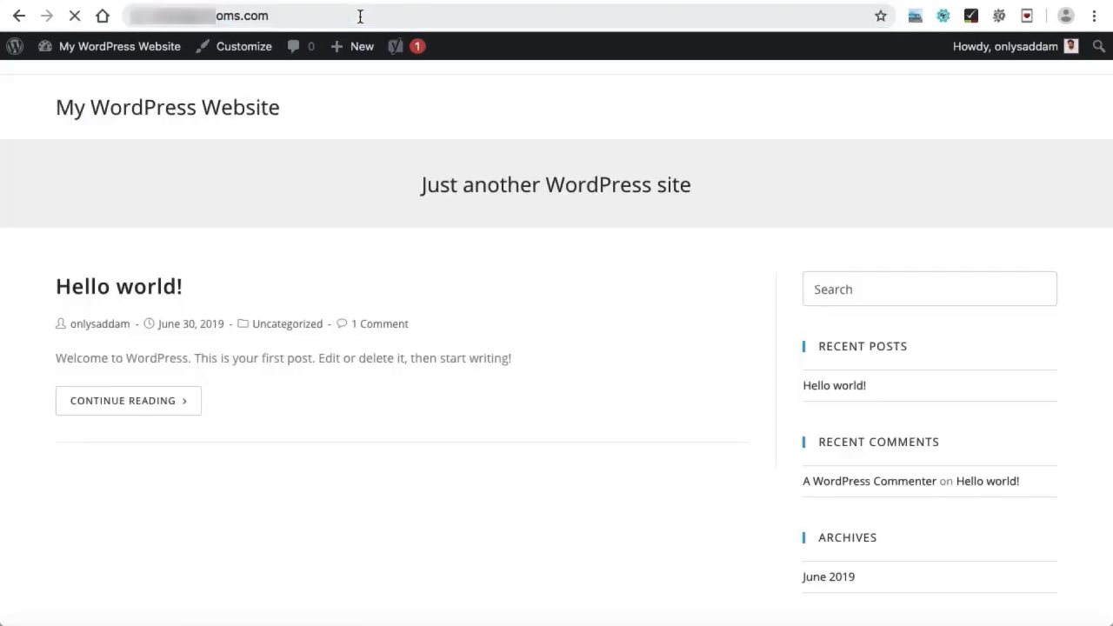
{"action": "key", "text": "Return"}
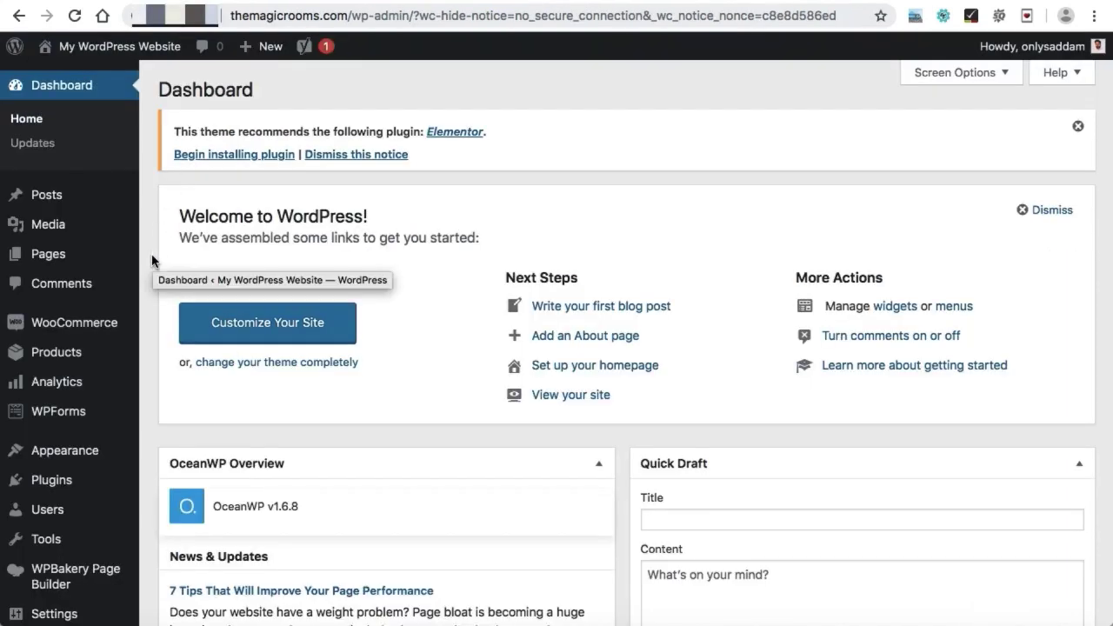
{"action": "scroll", "coordinate": [149, 265], "scroll_direction": "down", "scroll_amount": 1}
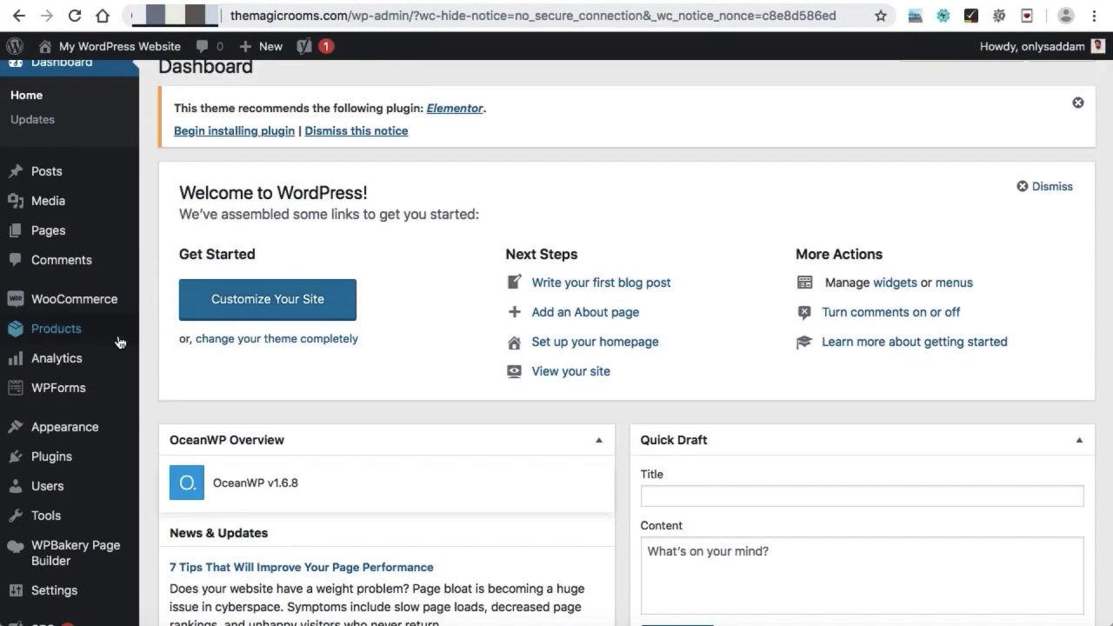
{"action": "mouse_move", "coordinate": [66, 336]}
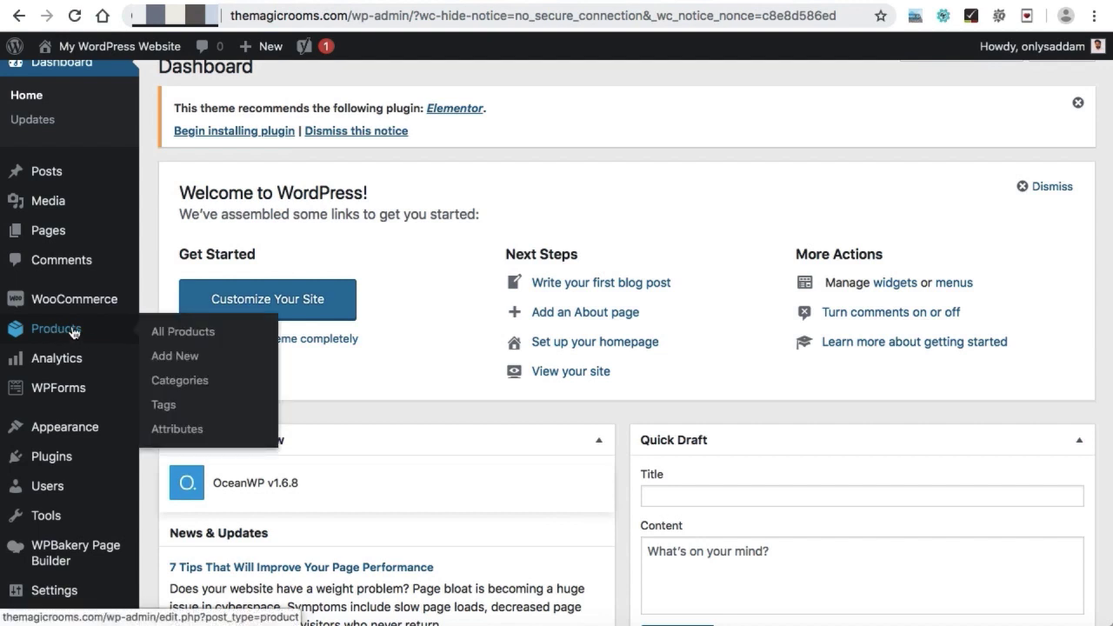
Open Product categories and enter 'Electronics Accessories' as the new category name.
{"action": "left_click", "coordinate": [206, 387]}
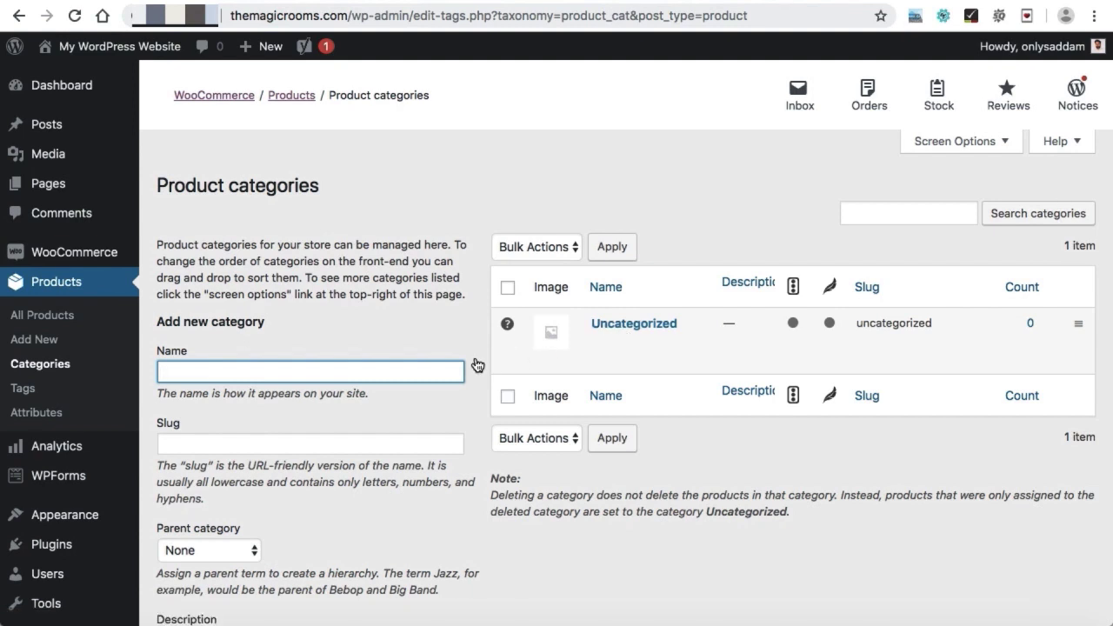
{"action": "scroll", "coordinate": [266, 374], "scroll_direction": "down", "scroll_amount": 1}
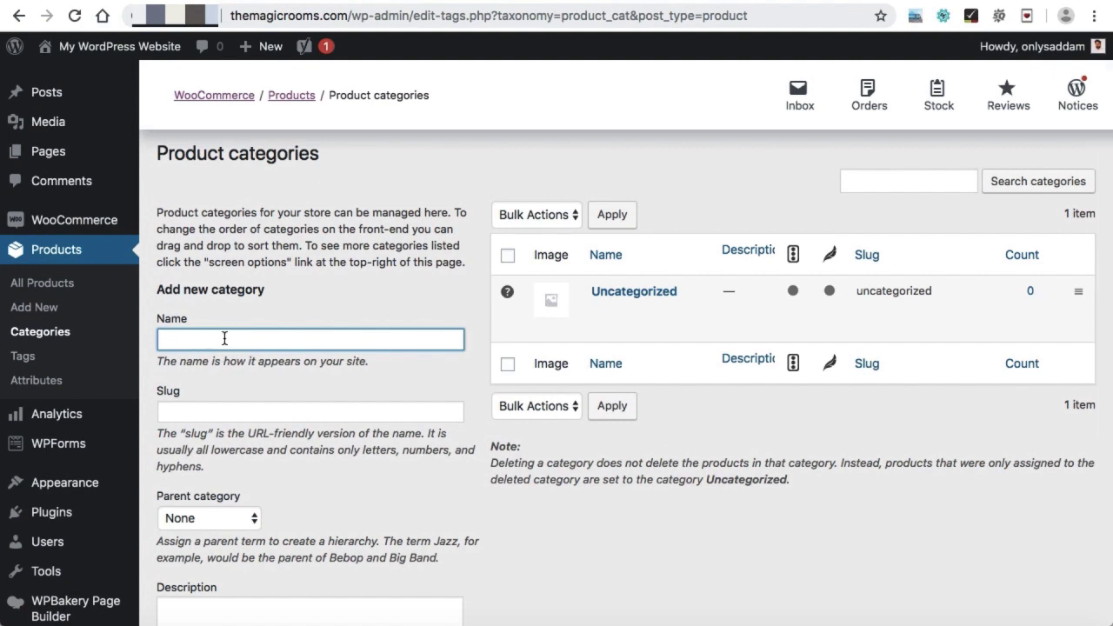
{"action": "type", "text": "Electr"}
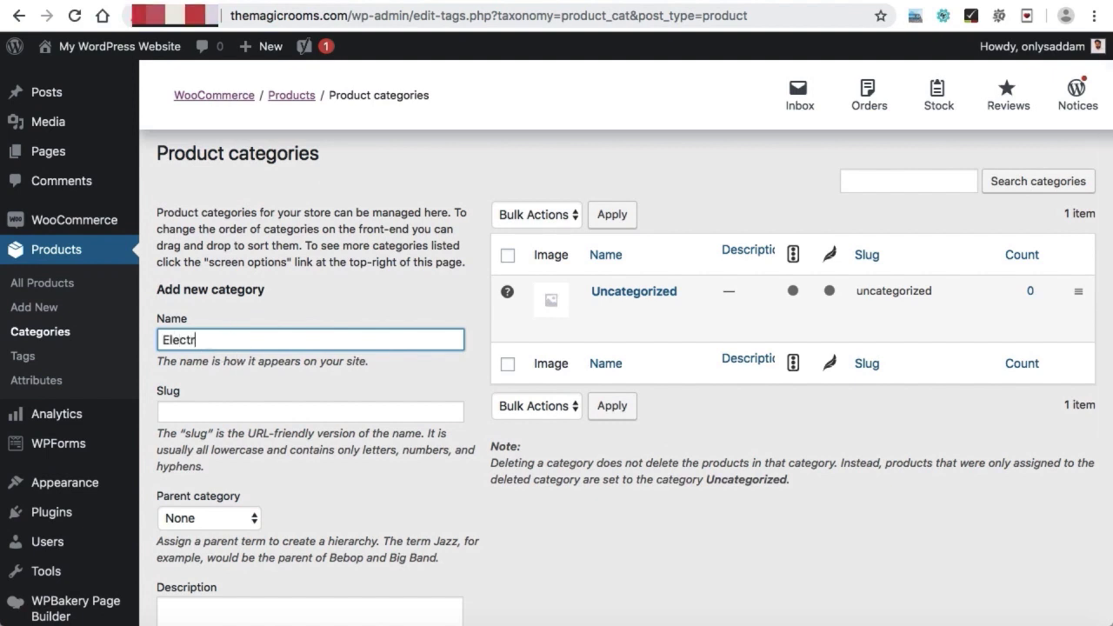
{"action": "type", "text": "onics Accessories"}
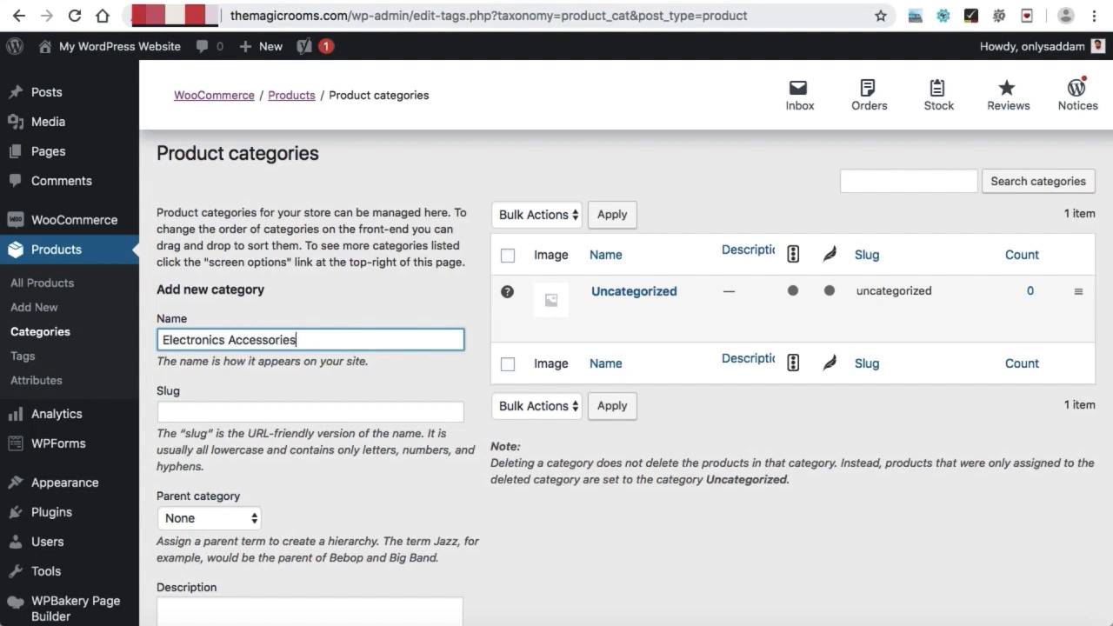
{"action": "left_click", "coordinate": [213, 410]}
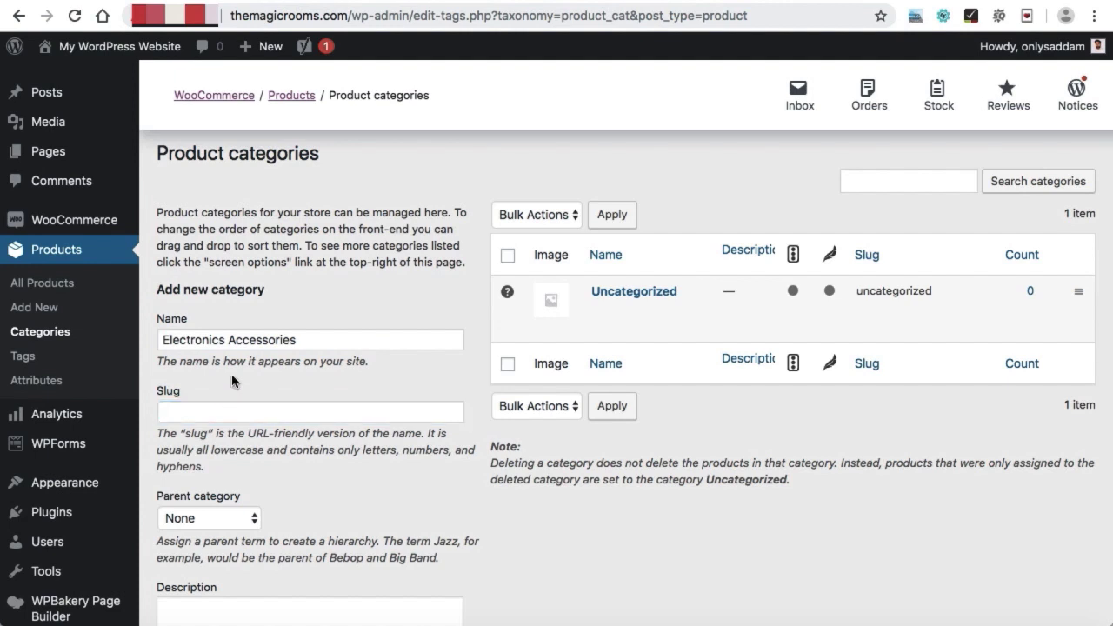
{"action": "left_click", "coordinate": [353, 15]}
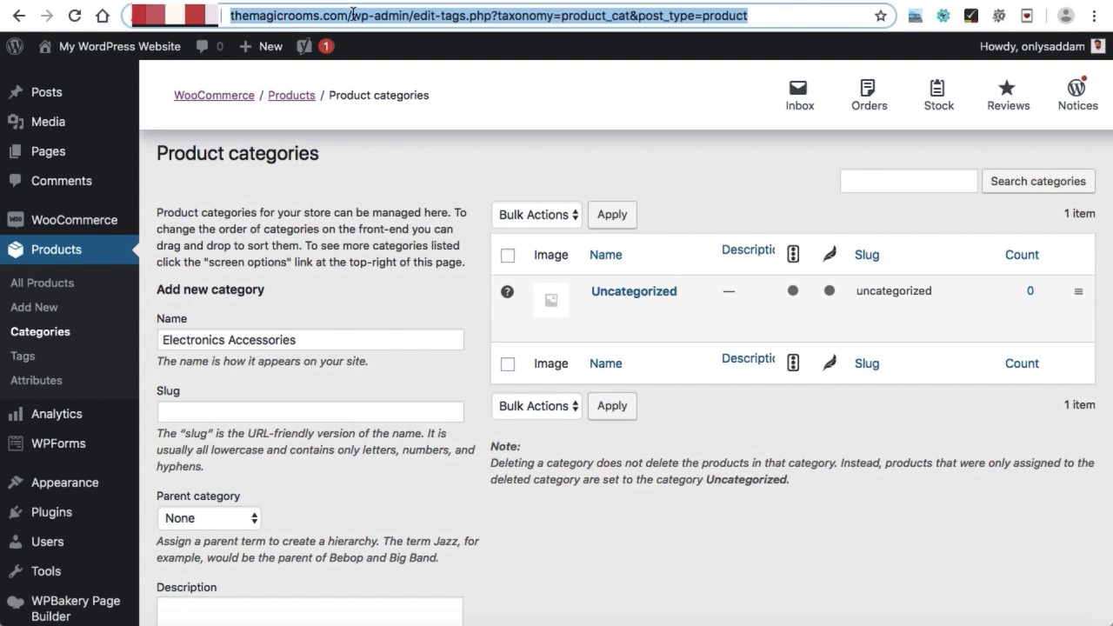
{"action": "left_click", "coordinate": [352, 15]}
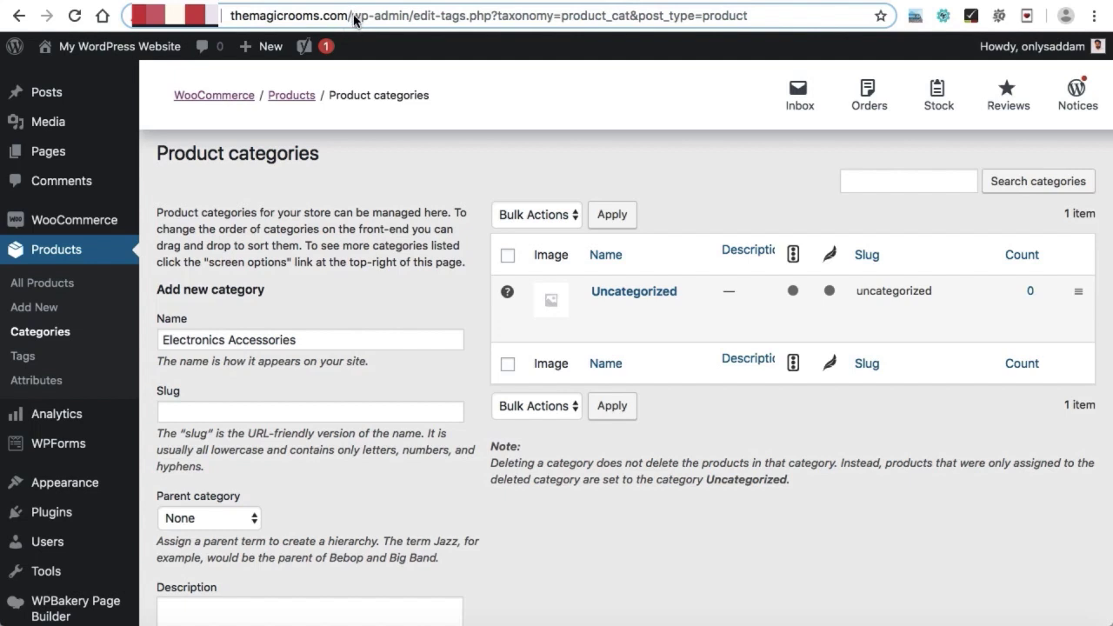
{"action": "left_click_drag", "start_coordinate": [351, 15], "coordinate": [408, 13]}
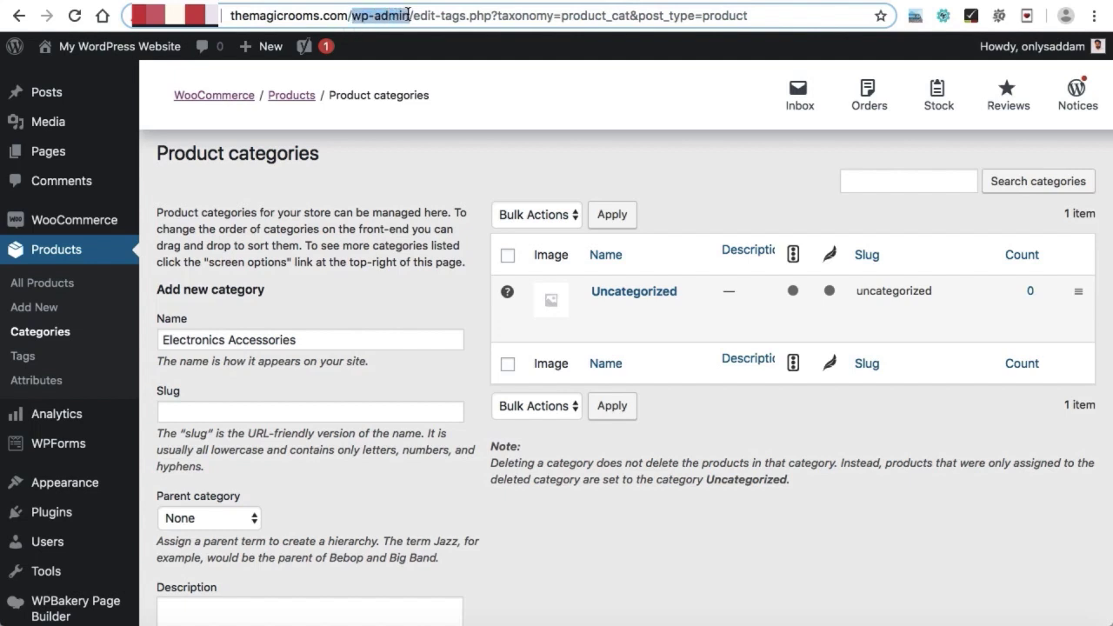
{"action": "left_click", "coordinate": [337, 386]}
Leave the parent as None and the description empty, and add the category.
{"action": "scroll", "coordinate": [293, 432], "scroll_direction": "down", "scroll_amount": 4}
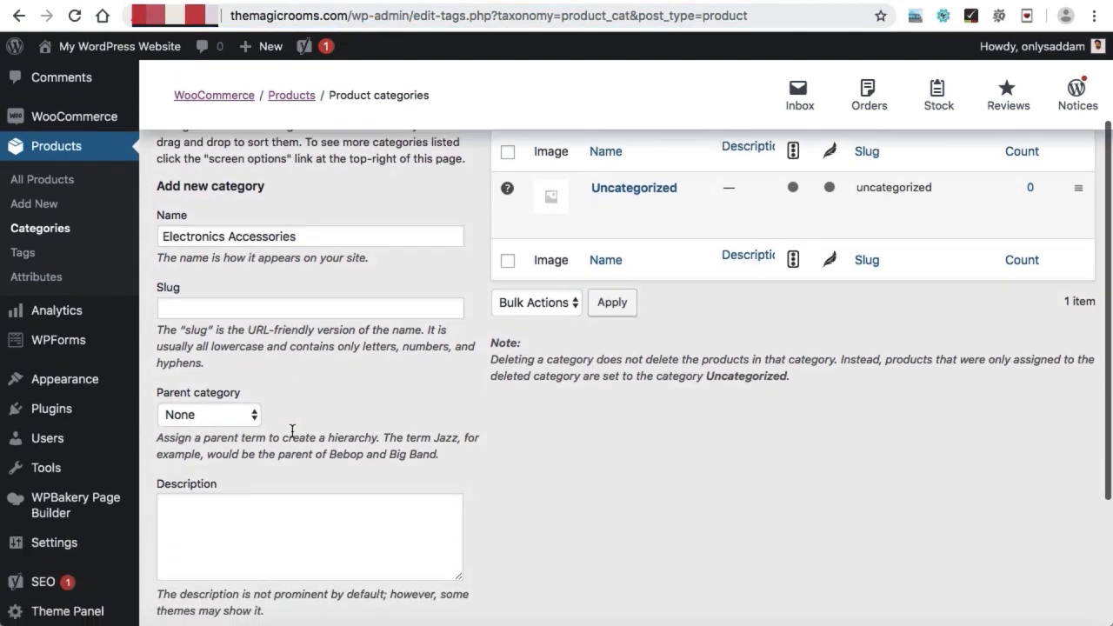
{"action": "left_click", "coordinate": [224, 435]}
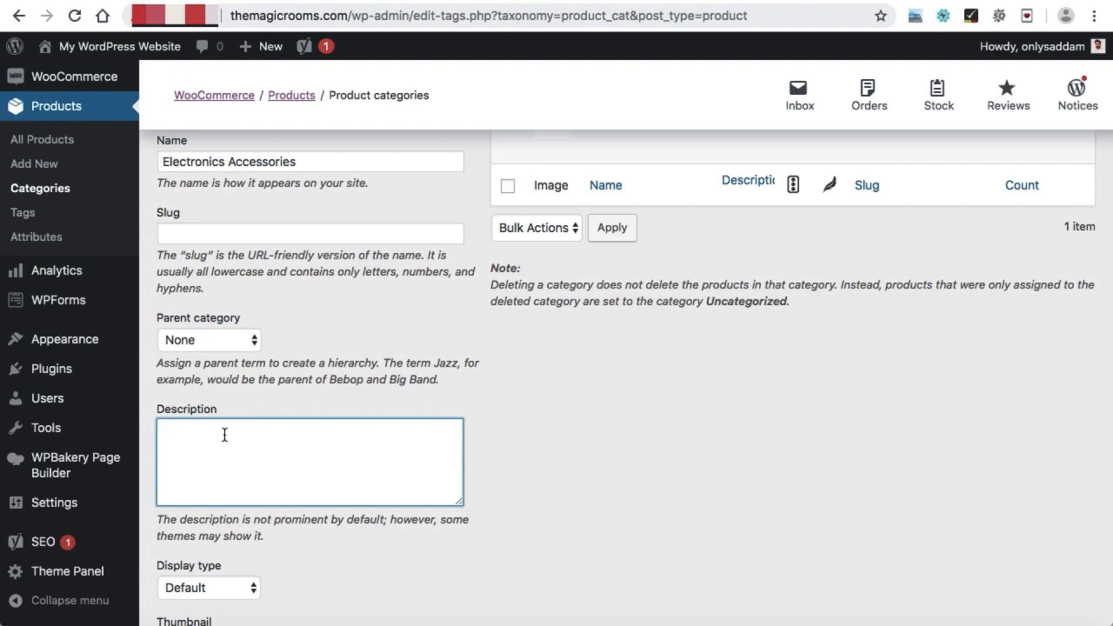
{"action": "scroll", "coordinate": [311, 325], "scroll_direction": "up", "scroll_amount": 1}
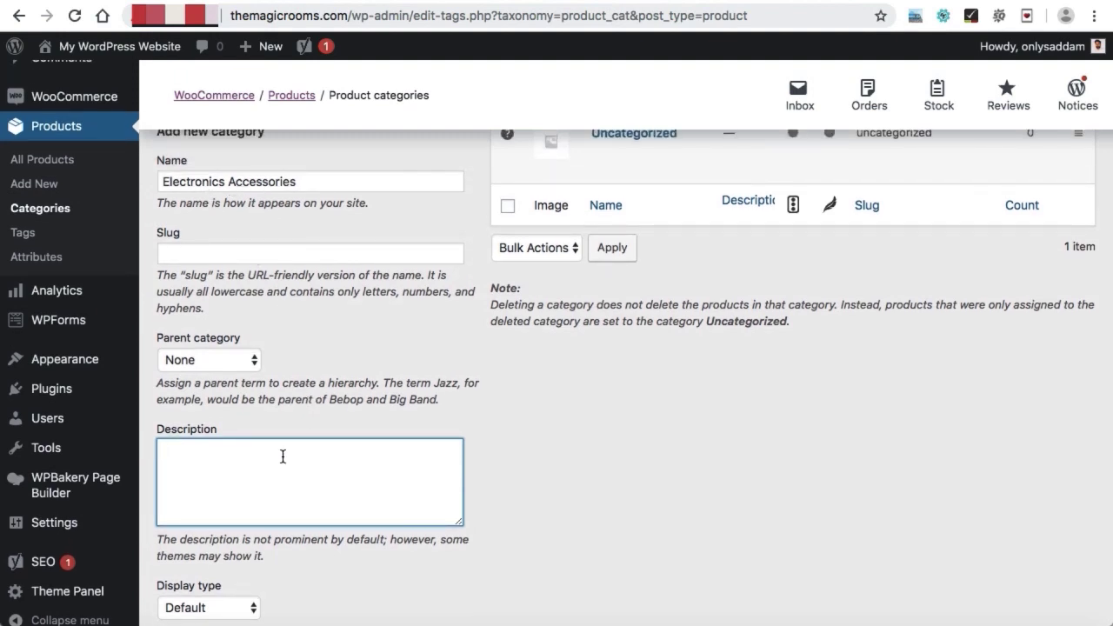
{"action": "scroll", "coordinate": [298, 470], "scroll_direction": "down", "scroll_amount": 3}
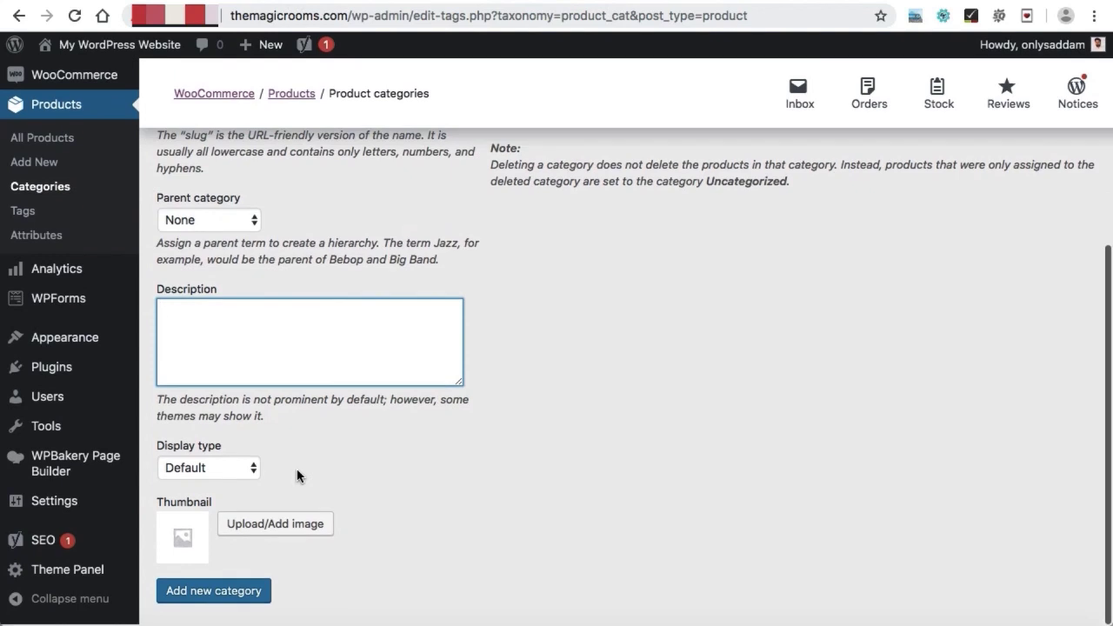
{"action": "left_click", "coordinate": [219, 471]}
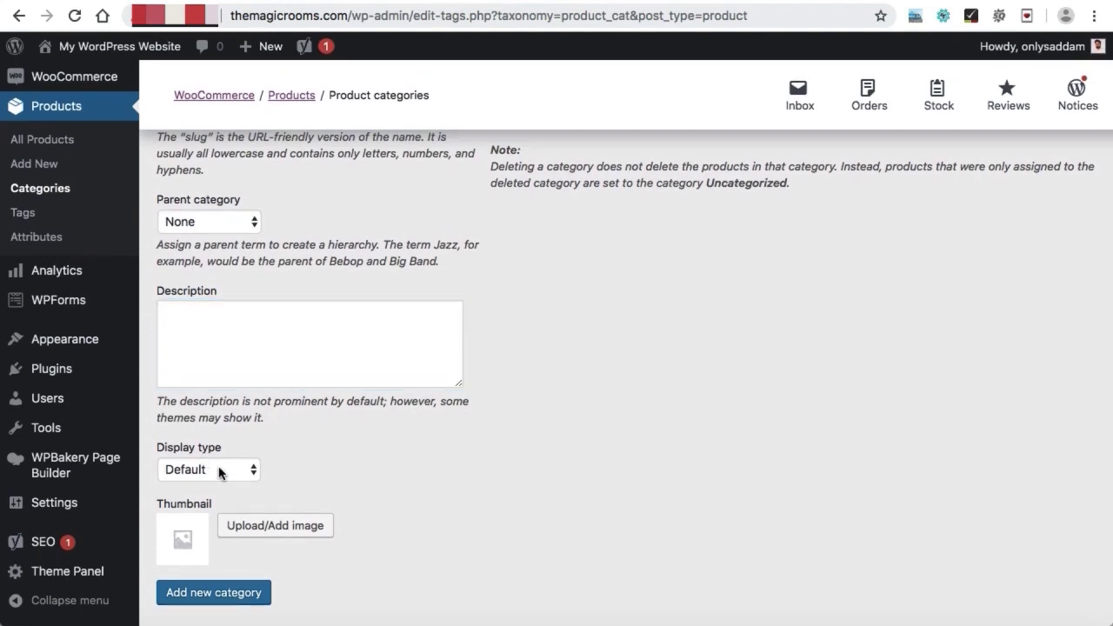
{"action": "left_click", "coordinate": [207, 595]}
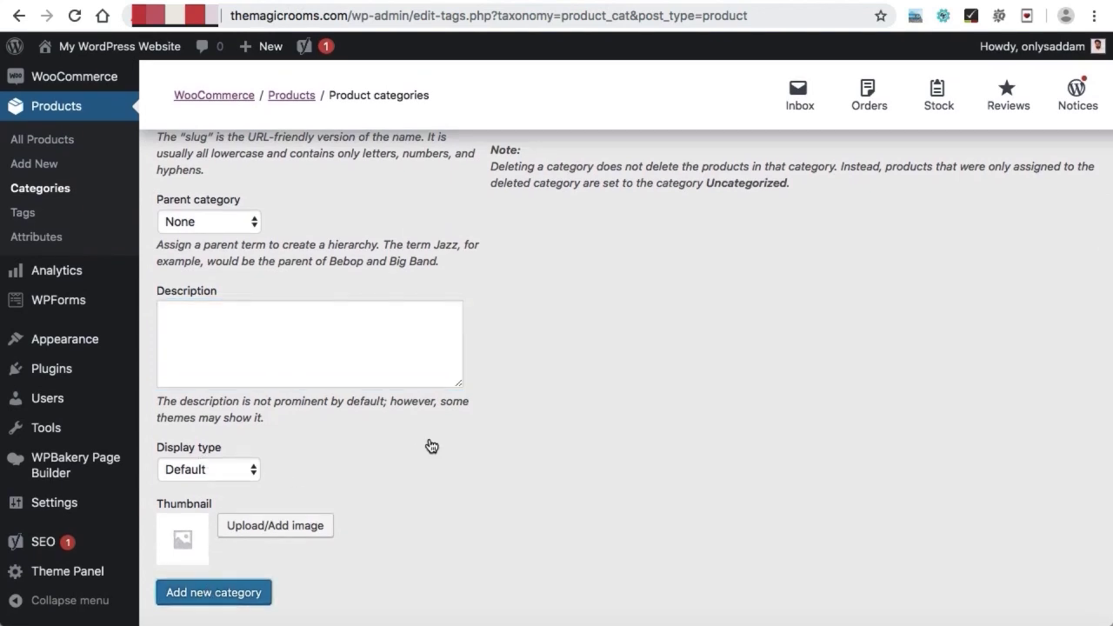
Browse Amazon's Electronics Shop by Category list for product category ideas.
{"action": "scroll", "coordinate": [427, 445], "scroll_direction": "up", "scroll_amount": 5}
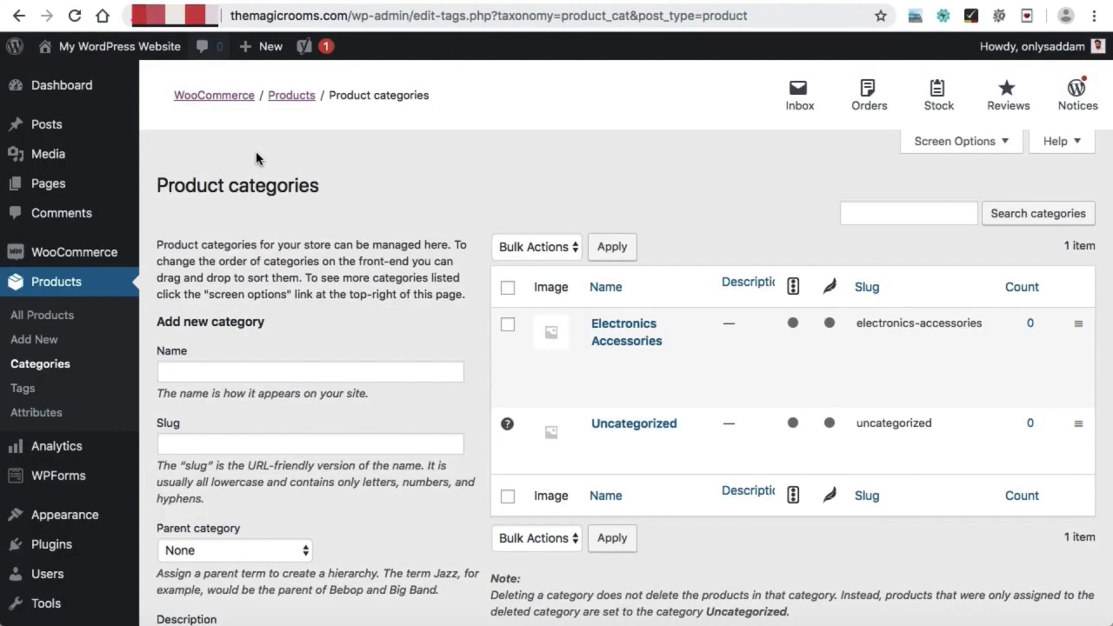
{"action": "scroll", "coordinate": [470, 402], "scroll_direction": "down", "scroll_amount": 1}
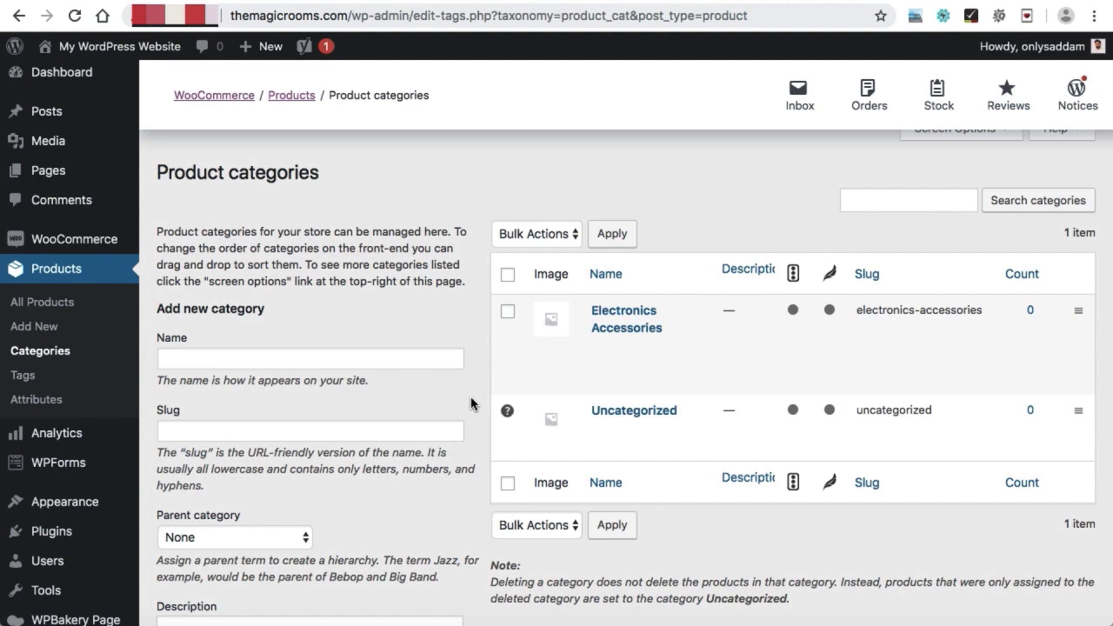
Name a new product category USB and set Electronics Accessories as its parent.
{"action": "left_click", "coordinate": [345, 360]}
{"action": "mouse_move", "coordinate": [618, 341]}
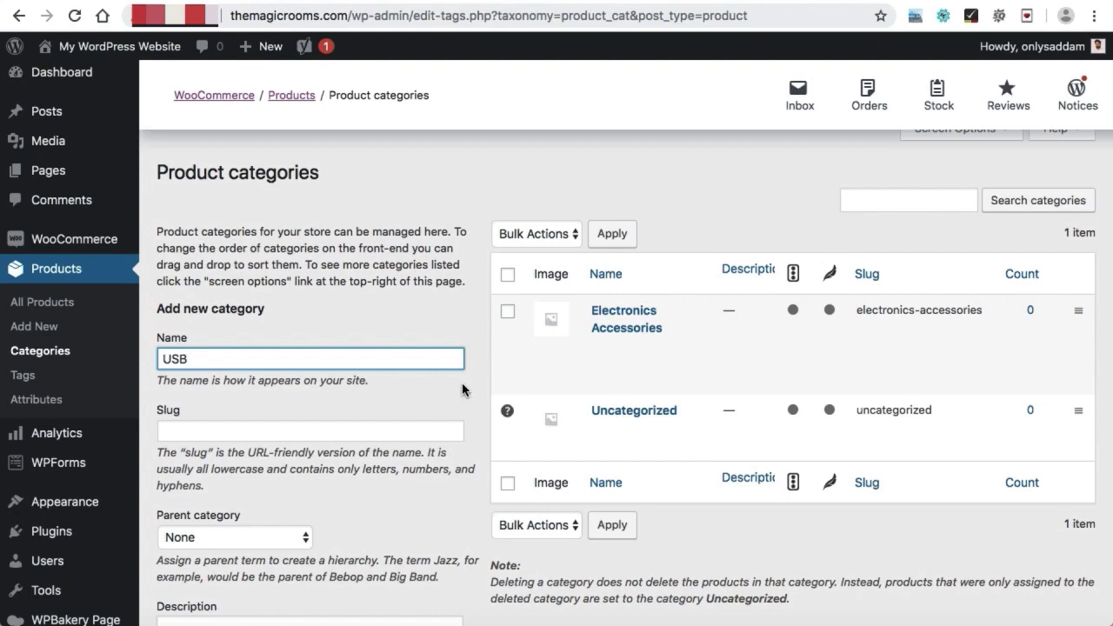
{"action": "scroll", "coordinate": [463, 348], "scroll_direction": "down", "scroll_amount": 3}
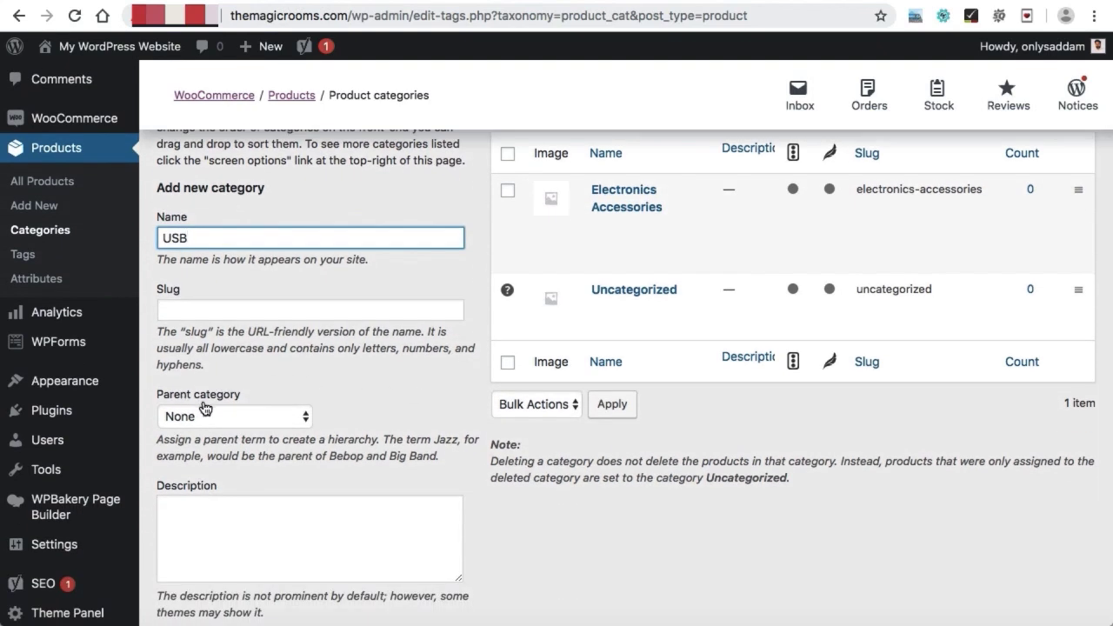
{"action": "left_click", "coordinate": [227, 423]}
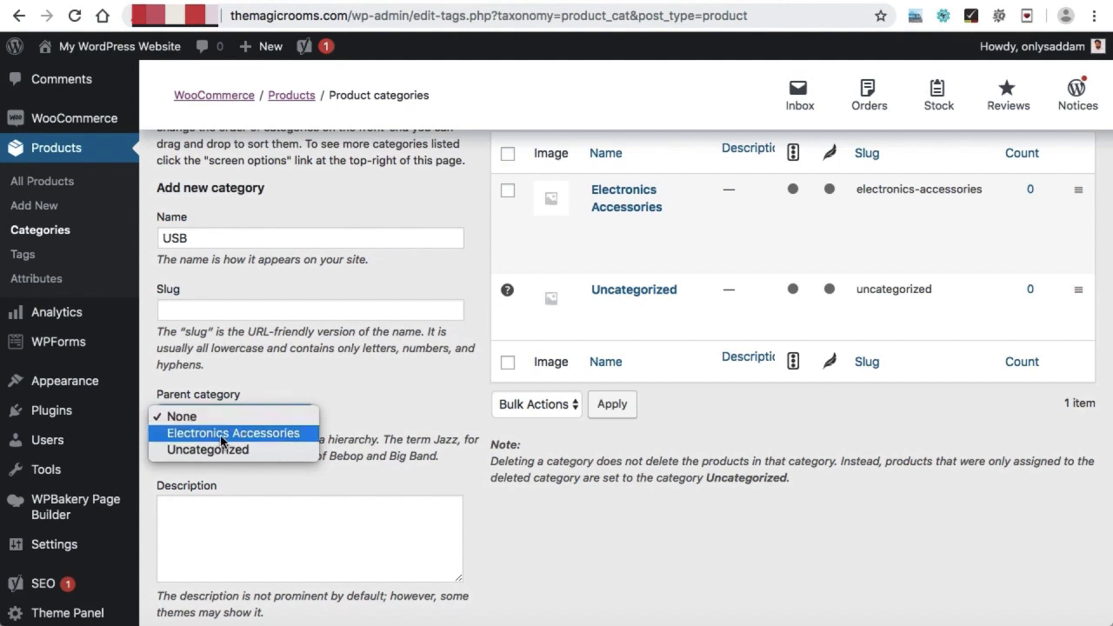
{"action": "left_click", "coordinate": [221, 436]}
{"action": "scroll", "coordinate": [373, 405], "scroll_direction": "down", "scroll_amount": 5}
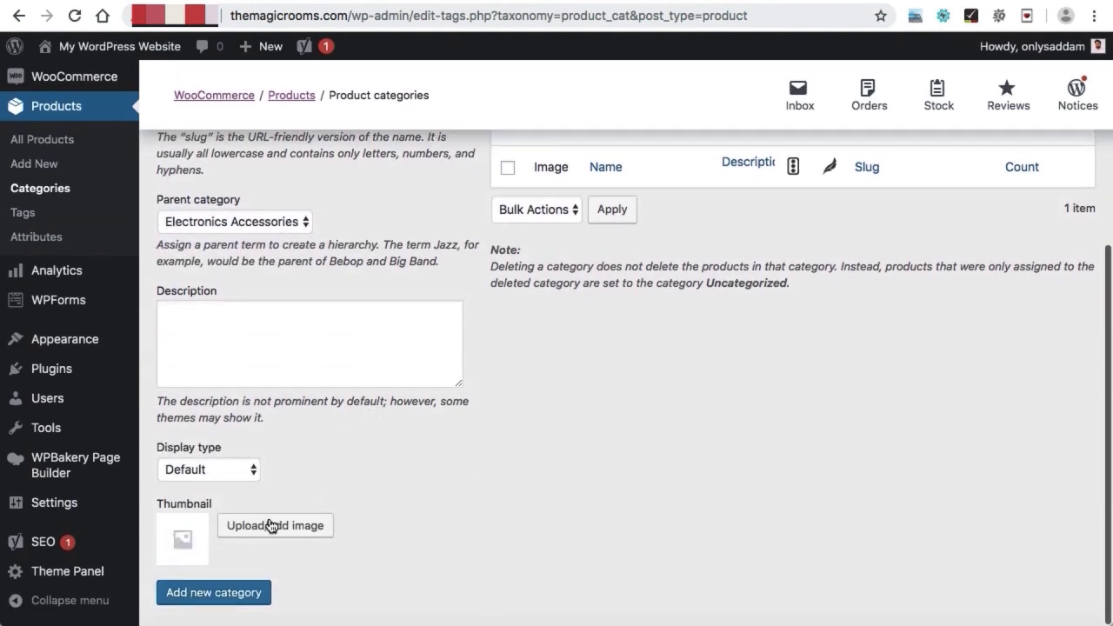
{"action": "scroll", "coordinate": [473, 401], "scroll_direction": "up", "scroll_amount": 5}
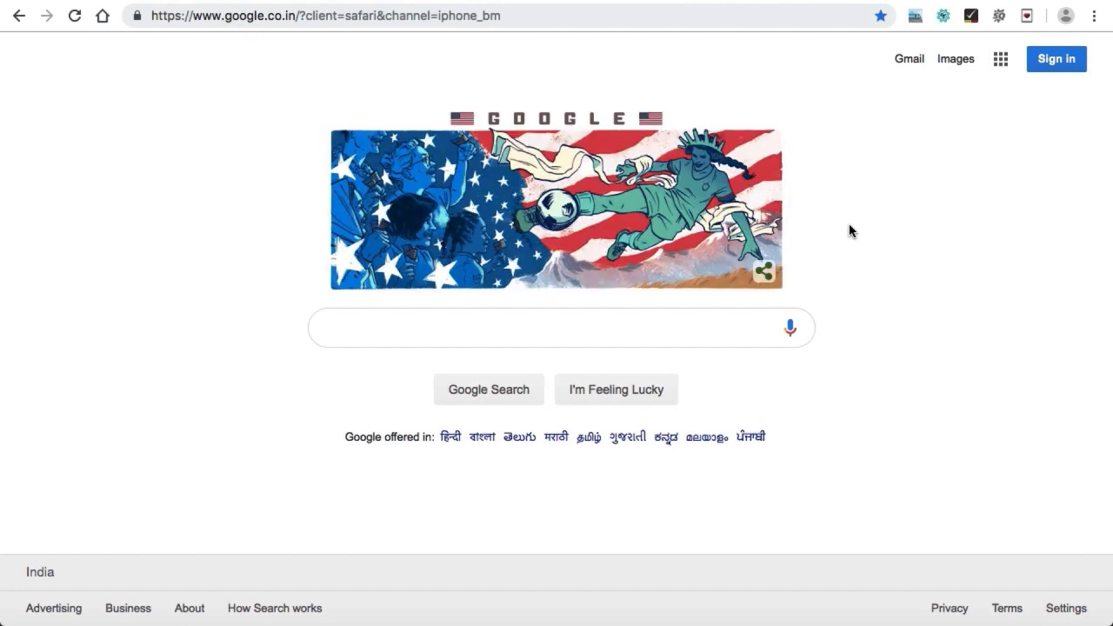
Load logomakr.com and dismiss its intro video.
{"action": "left_click", "coordinate": [555, 15]}
{"action": "type", "text": "logomakr.com"}
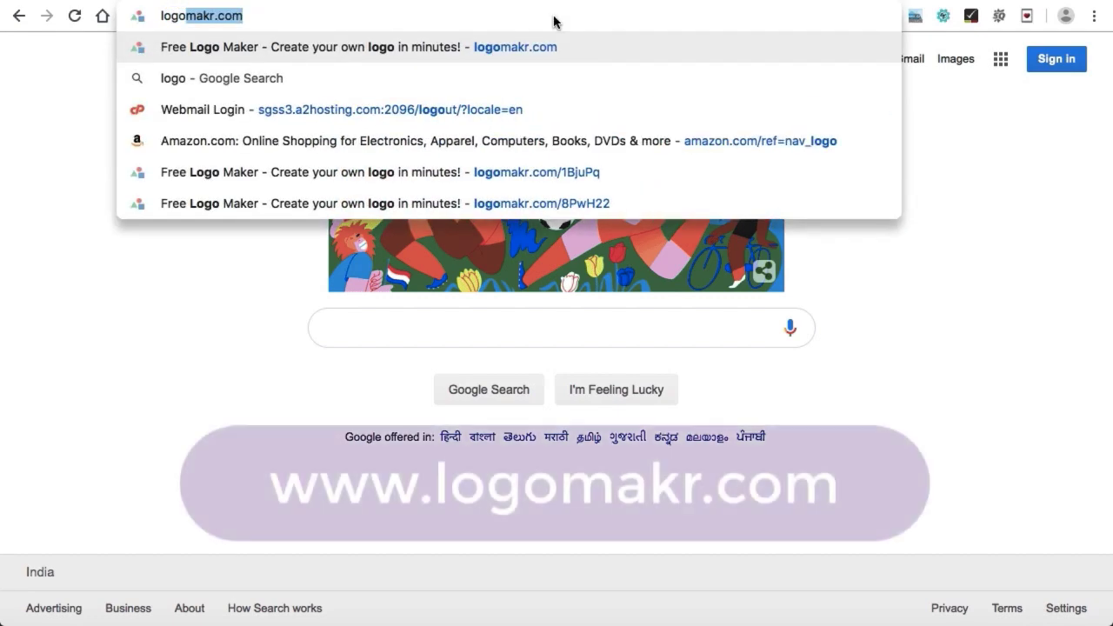
{"action": "key", "text": "Return"}
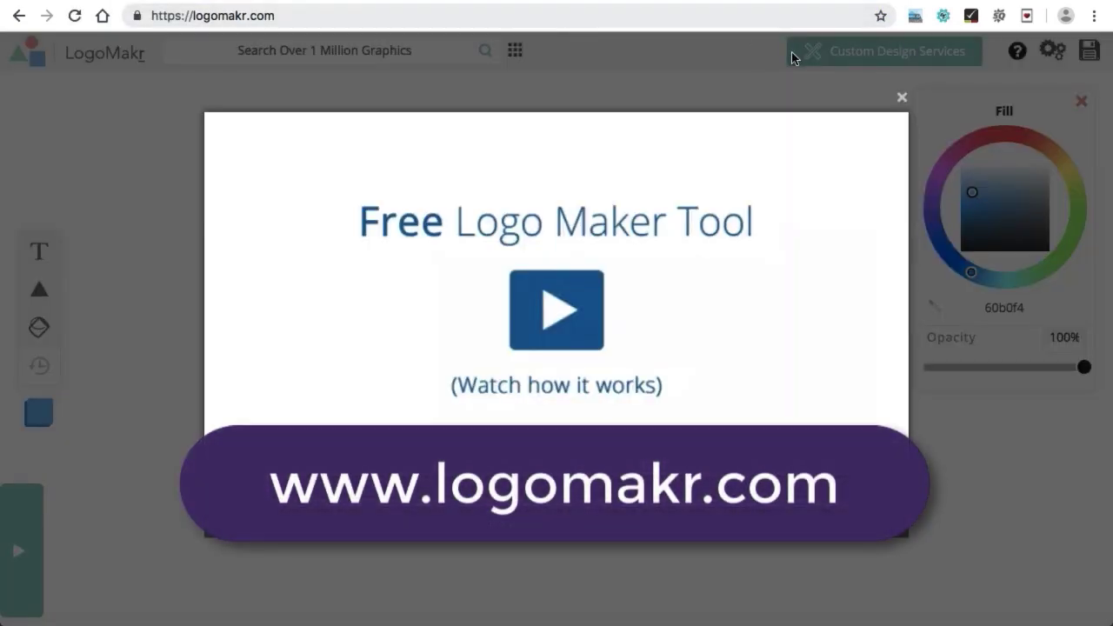
{"action": "left_click", "coordinate": [902, 97]}
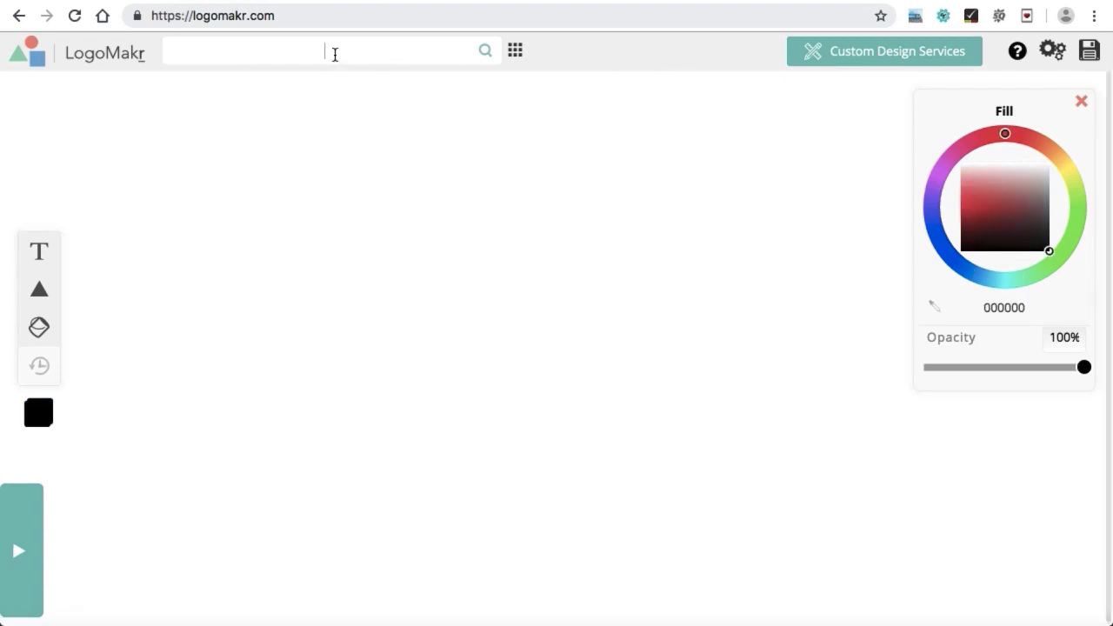
Search graphics for 'electronics' and add the tablet, computer and laptop icon to the canvas.
{"action": "type", "text": "e"}
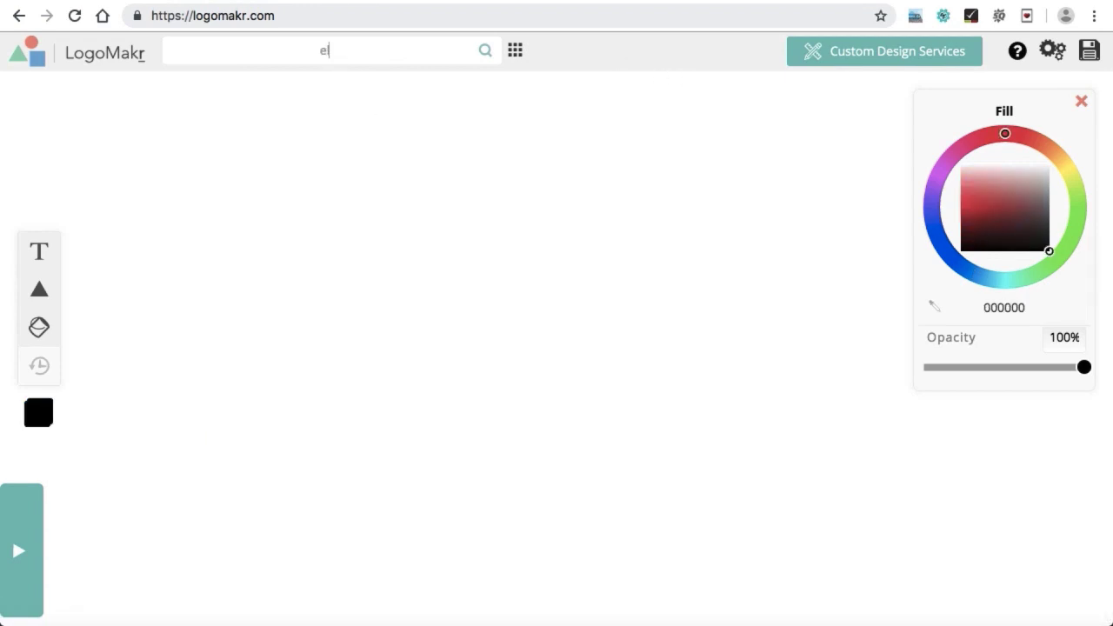
{"action": "type", "text": "lectronics"}
{"action": "key", "text": "Return"}
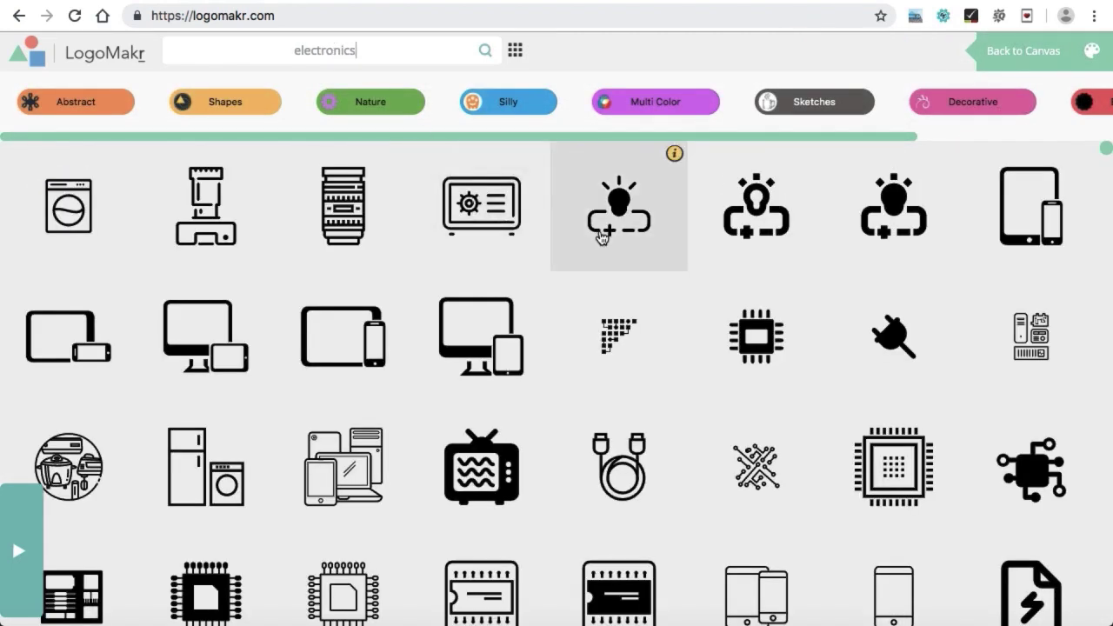
{"action": "scroll", "coordinate": [557, 318], "scroll_direction": "down", "scroll_amount": 1}
{"action": "scroll", "coordinate": [557, 318], "scroll_direction": "down", "scroll_amount": 2}
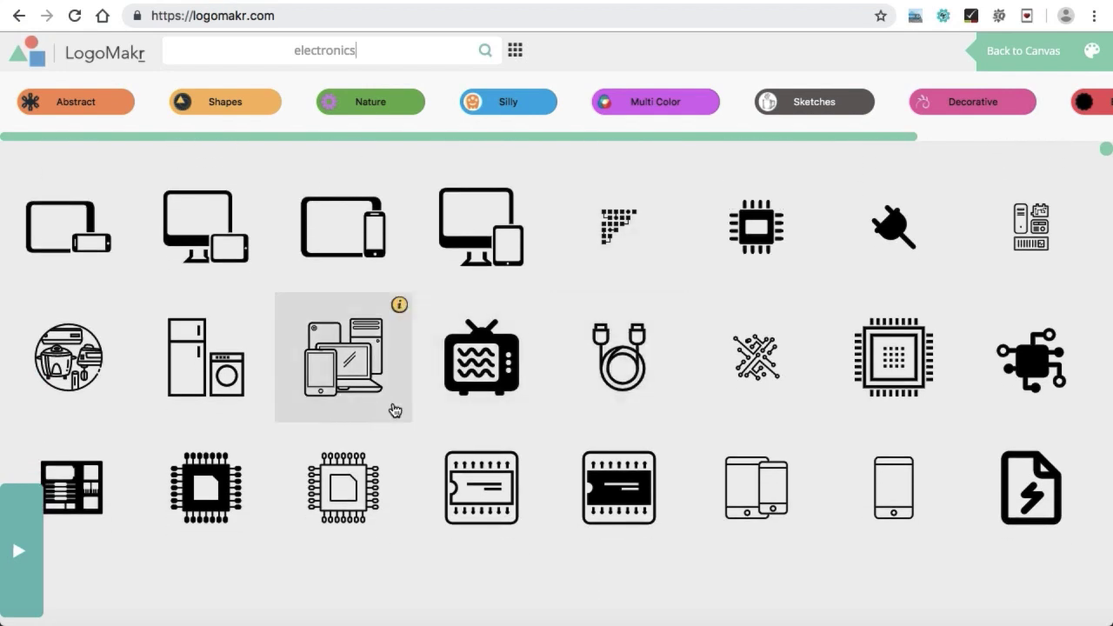
{"action": "left_click", "coordinate": [347, 363]}
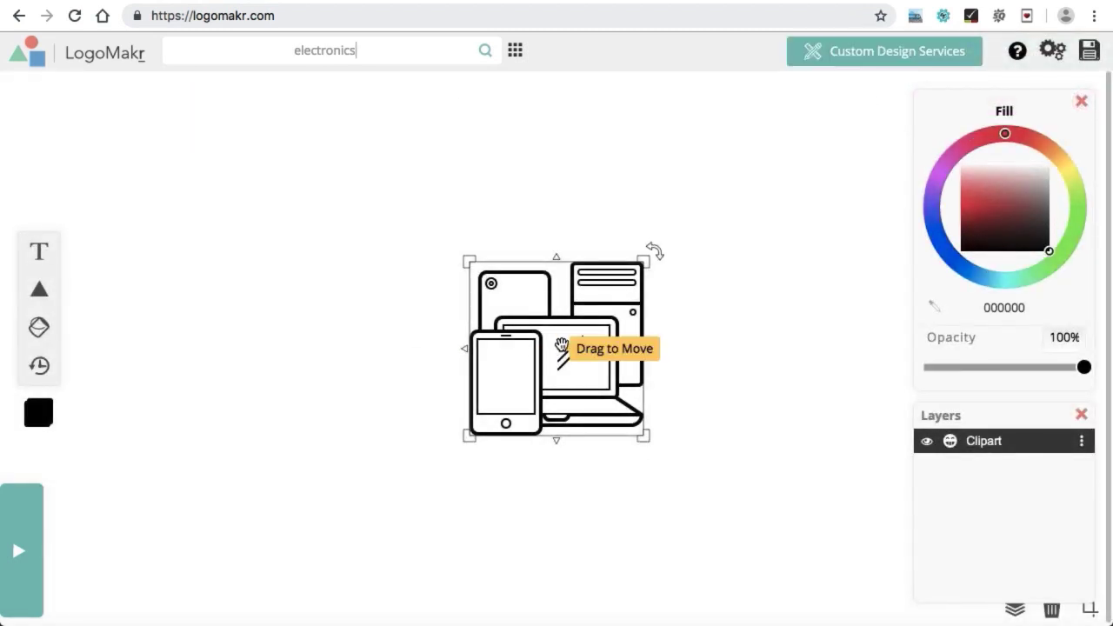
Recolour the devices clipart to ff004e, shrink it, and place it toward the canvas left.
{"action": "left_click_drag", "start_coordinate": [560, 346], "coordinate": [347, 320]}
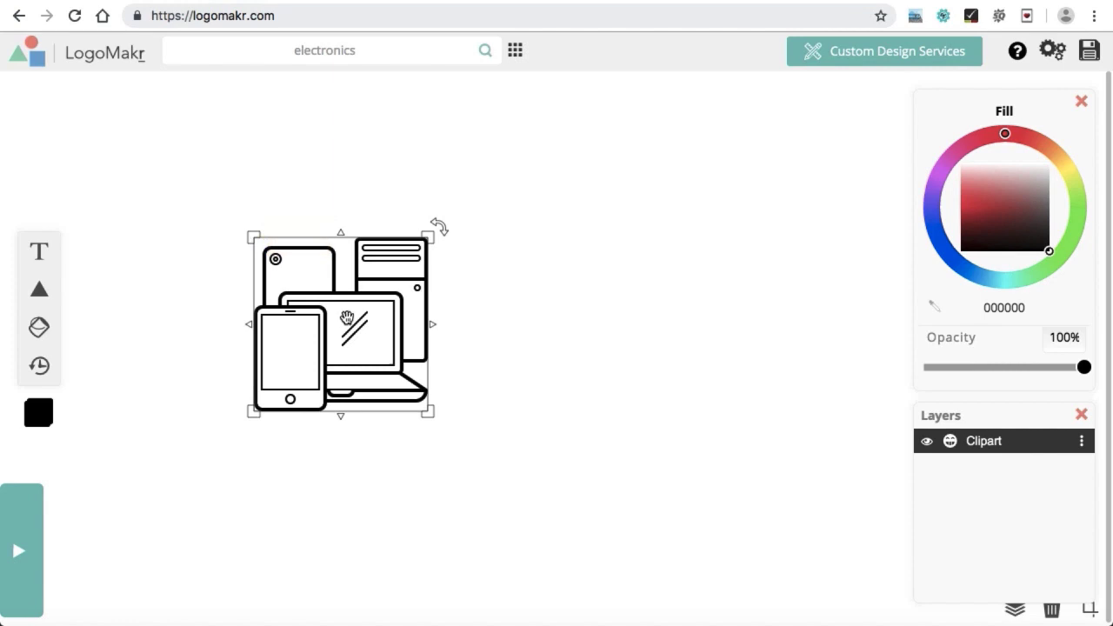
{"action": "left_click_drag", "start_coordinate": [962, 145], "coordinate": [982, 135]}
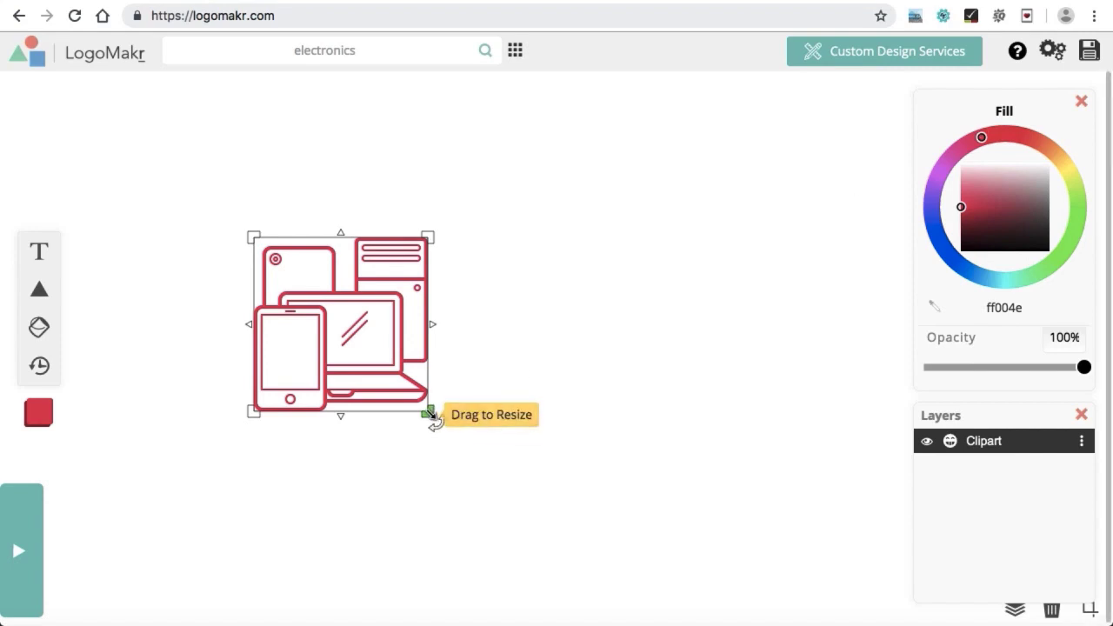
{"action": "left_click_drag", "start_coordinate": [430, 414], "coordinate": [381, 385]}
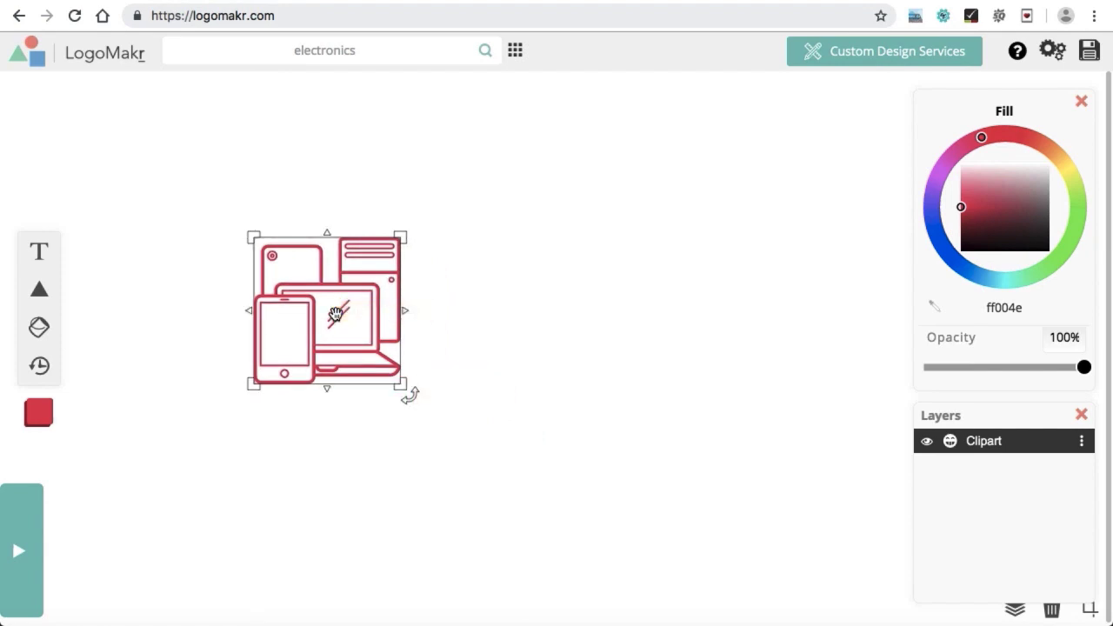
{"action": "left_click_drag", "start_coordinate": [336, 315], "coordinate": [314, 332]}
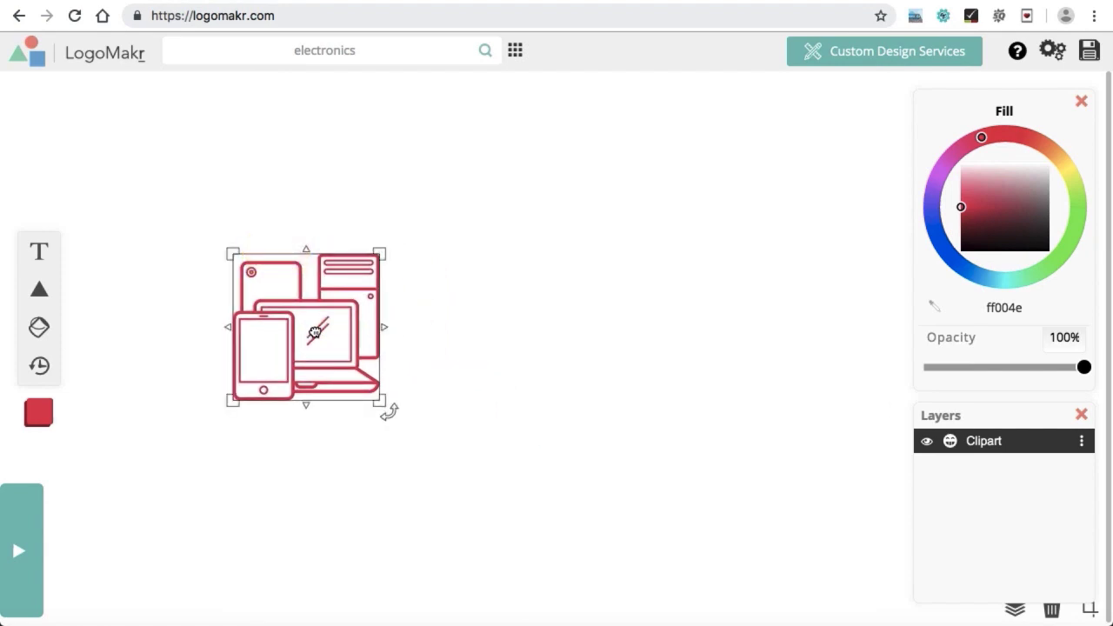
Add the text 'Electronics Fair' with Fair on a second line, and resize its box.
{"action": "left_click", "coordinate": [39, 252]}
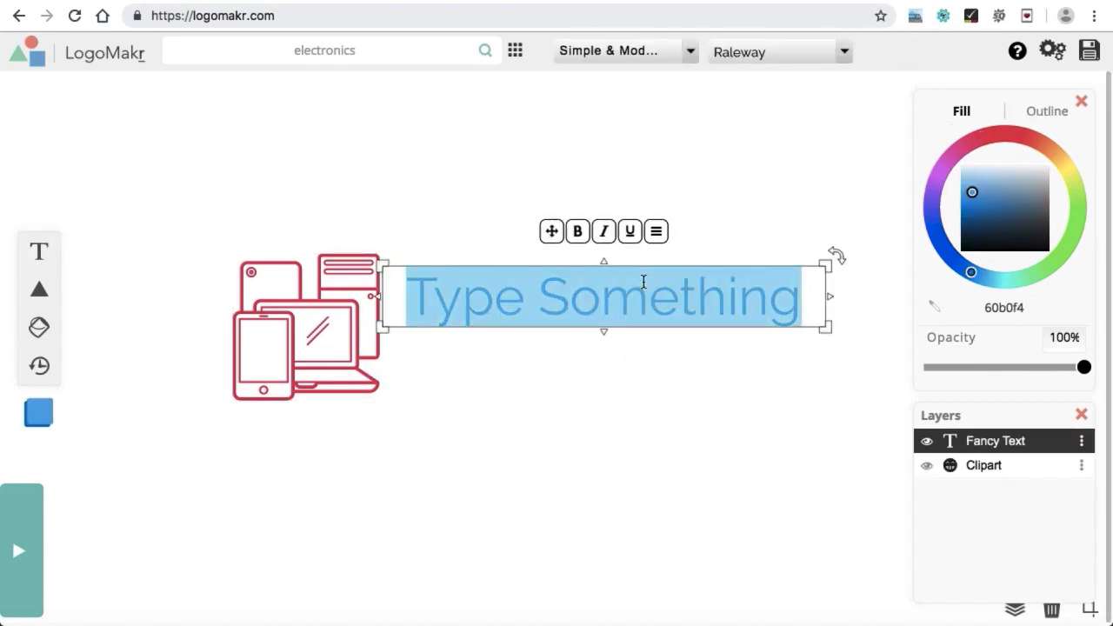
{"action": "type", "text": "Elec"}
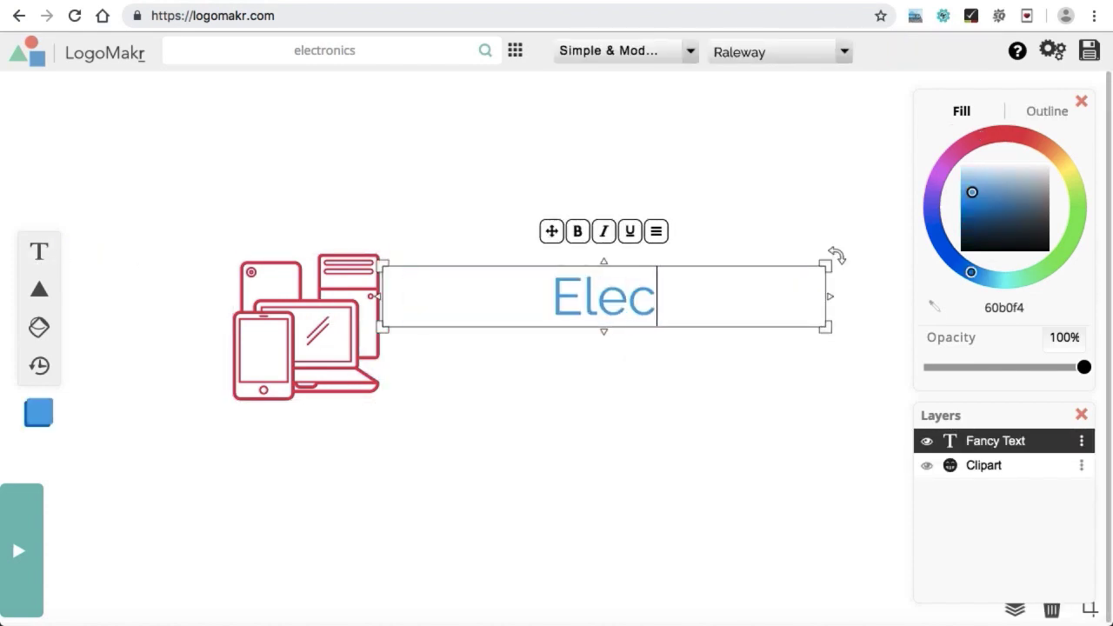
{"action": "type", "text": "tronics Fair"}
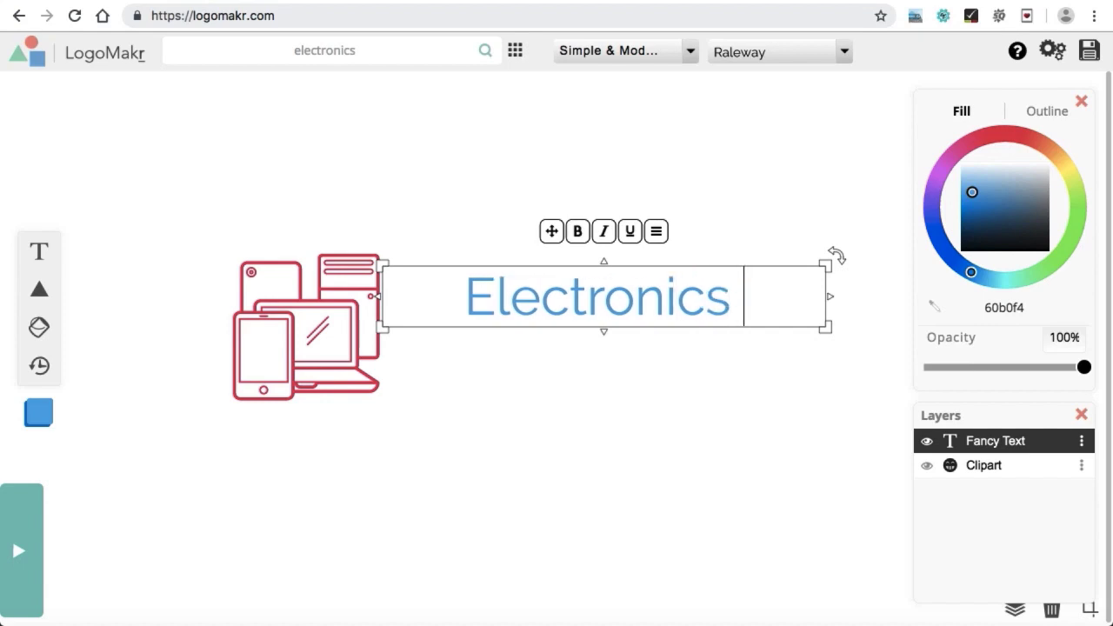
{"action": "key", "text": "Left"}
{"action": "key", "text": "Left"}
{"action": "key", "text": "Left"}
{"action": "key", "text": "Left"}
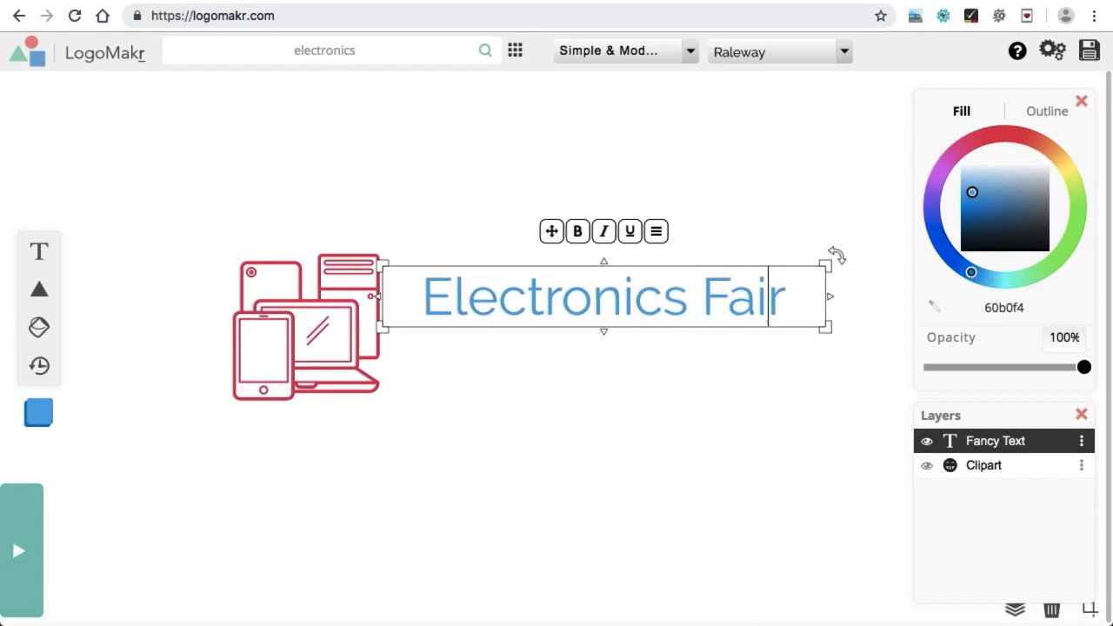
{"action": "key", "text": "Return"}
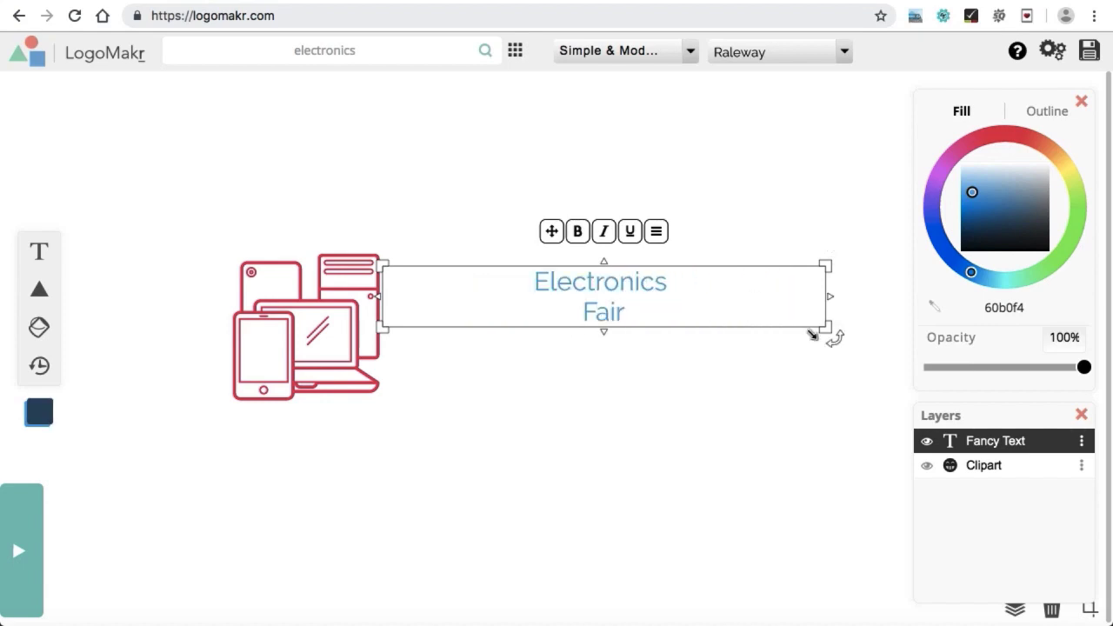
{"action": "left_click_drag", "start_coordinate": [829, 296], "coordinate": [557, 291]}
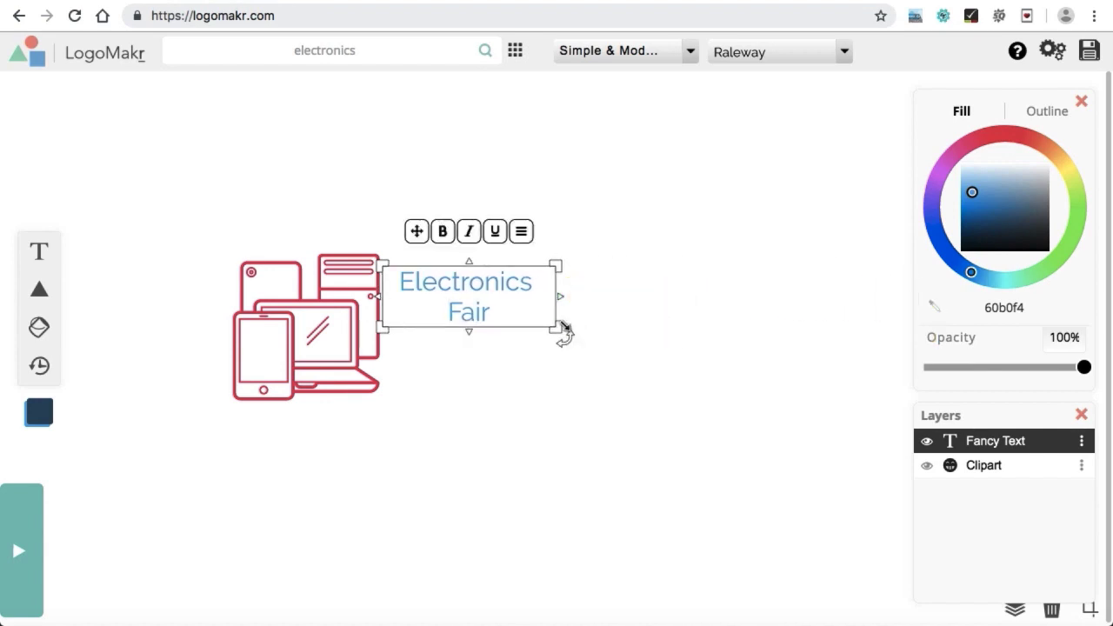
{"action": "left_click_drag", "start_coordinate": [558, 329], "coordinate": [684, 395]}
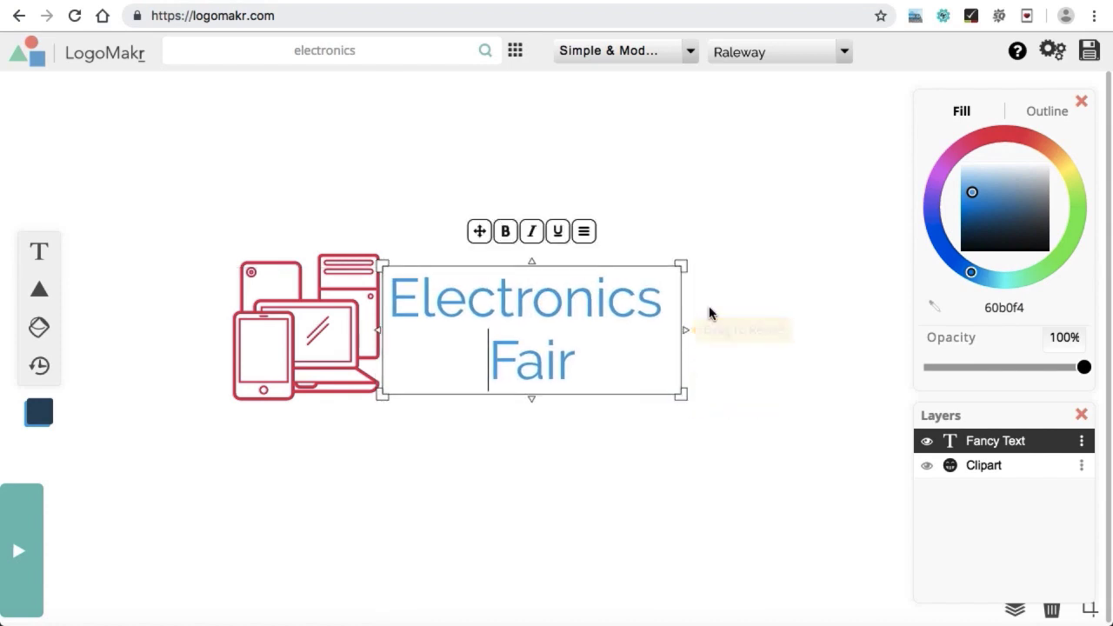
Left-align the text, nudge it right, and colour it 101214.
{"action": "left_click", "coordinate": [671, 56]}
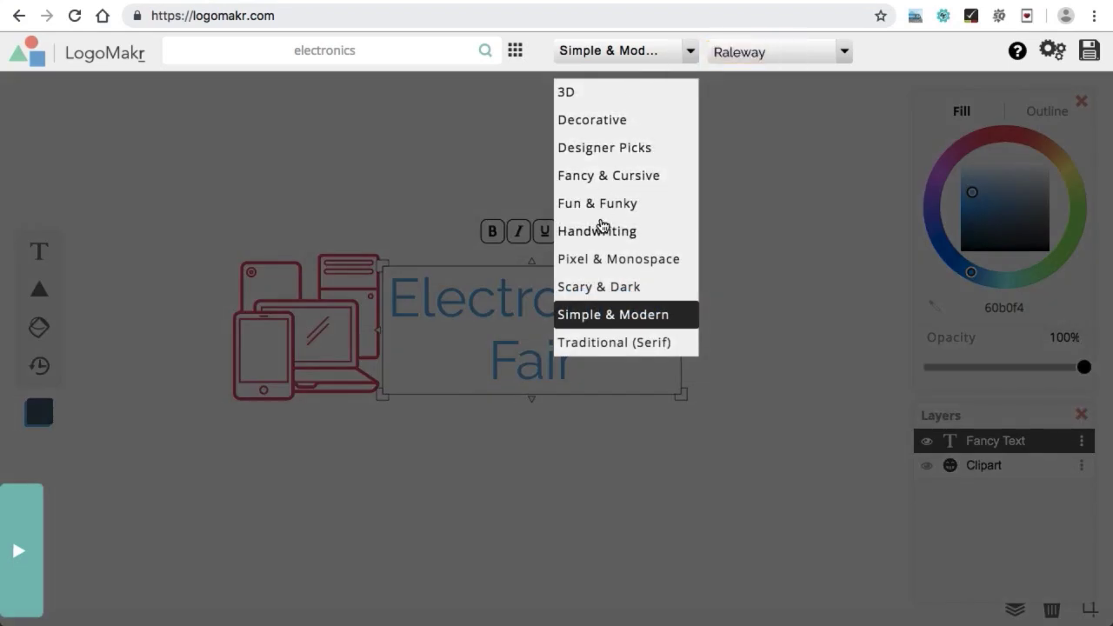
{"action": "left_click", "coordinate": [735, 189]}
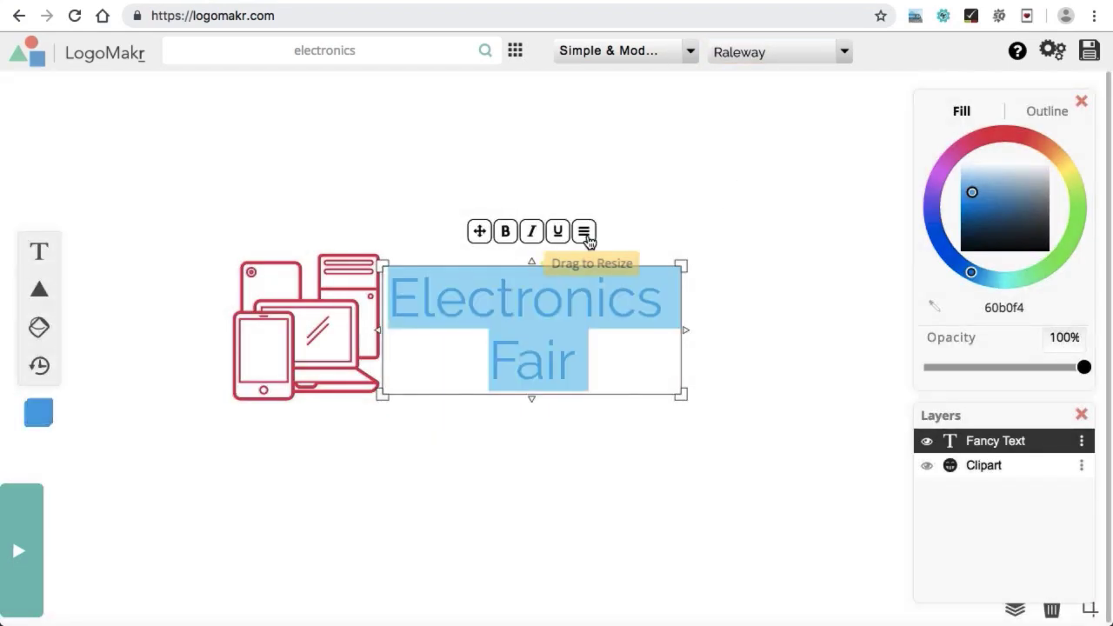
{"action": "left_click", "coordinate": [584, 232]}
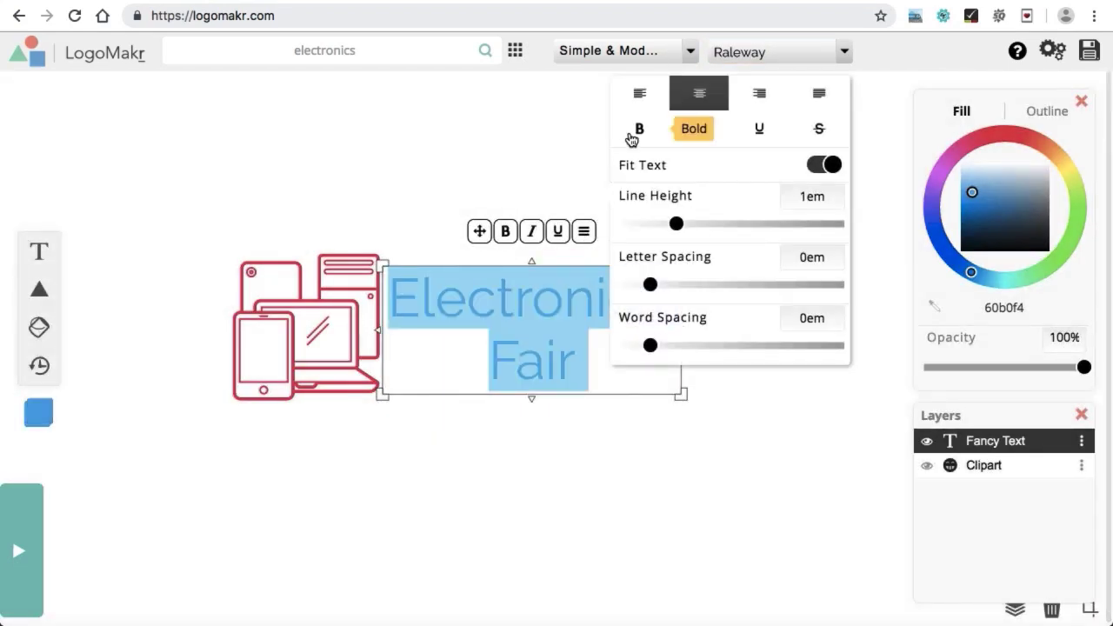
{"action": "left_click", "coordinate": [641, 96]}
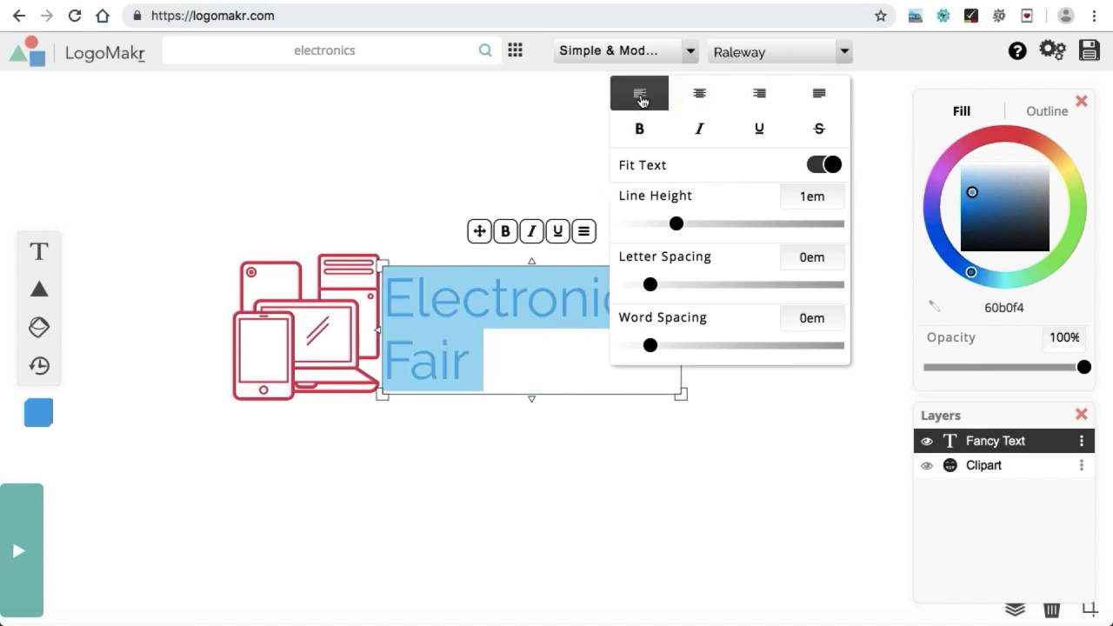
{"action": "left_click", "coordinate": [492, 140]}
{"action": "left_click_drag", "start_coordinate": [527, 313], "coordinate": [551, 312]}
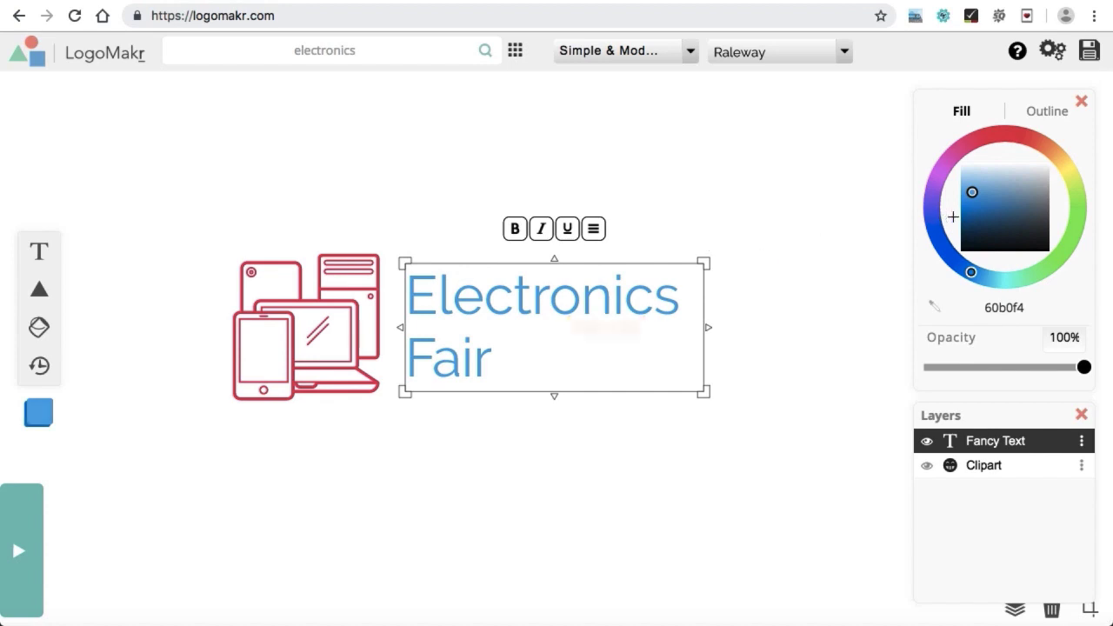
{"action": "left_click_drag", "start_coordinate": [982, 217], "coordinate": [1038, 244]}
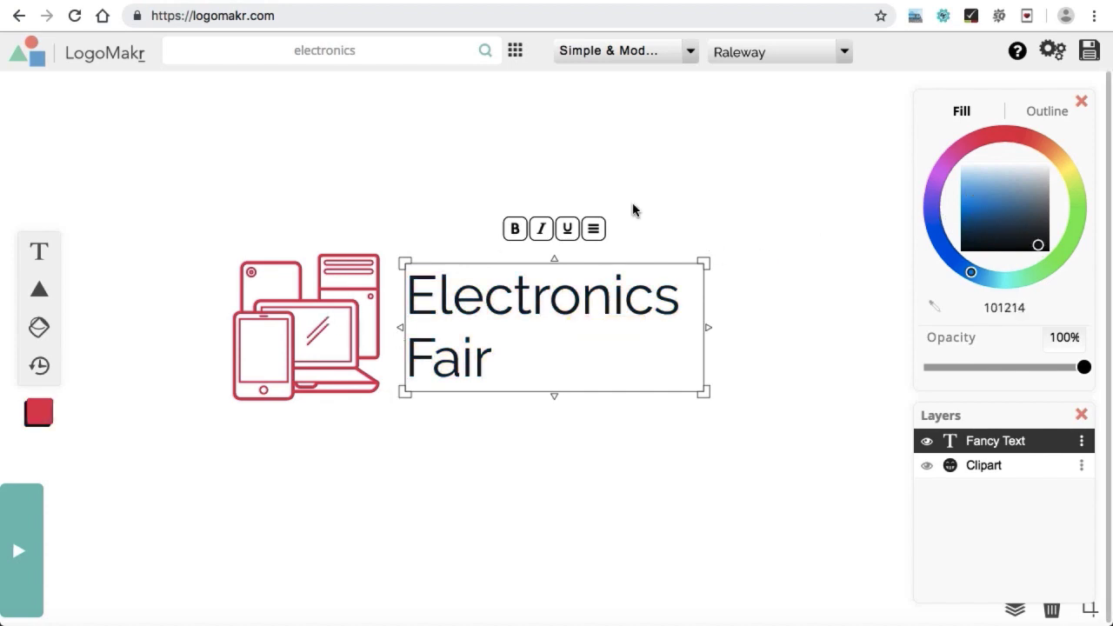
{"action": "left_click", "coordinate": [773, 198]}
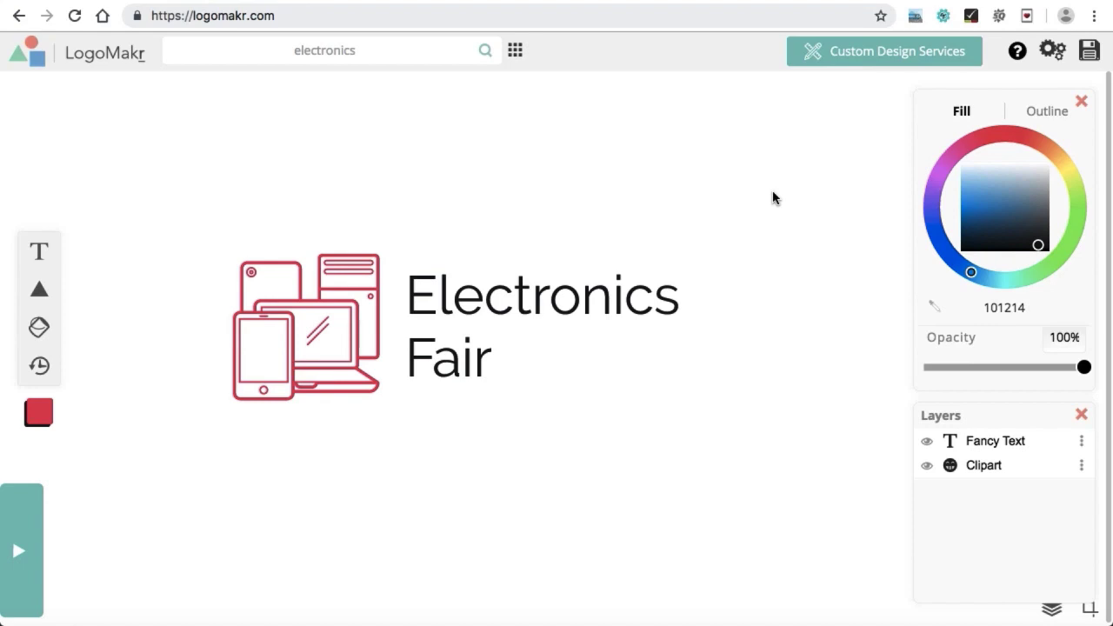
Shrink the devices clipart, set it against the text, and bring up the logo download options.
{"action": "left_click", "coordinate": [319, 313]}
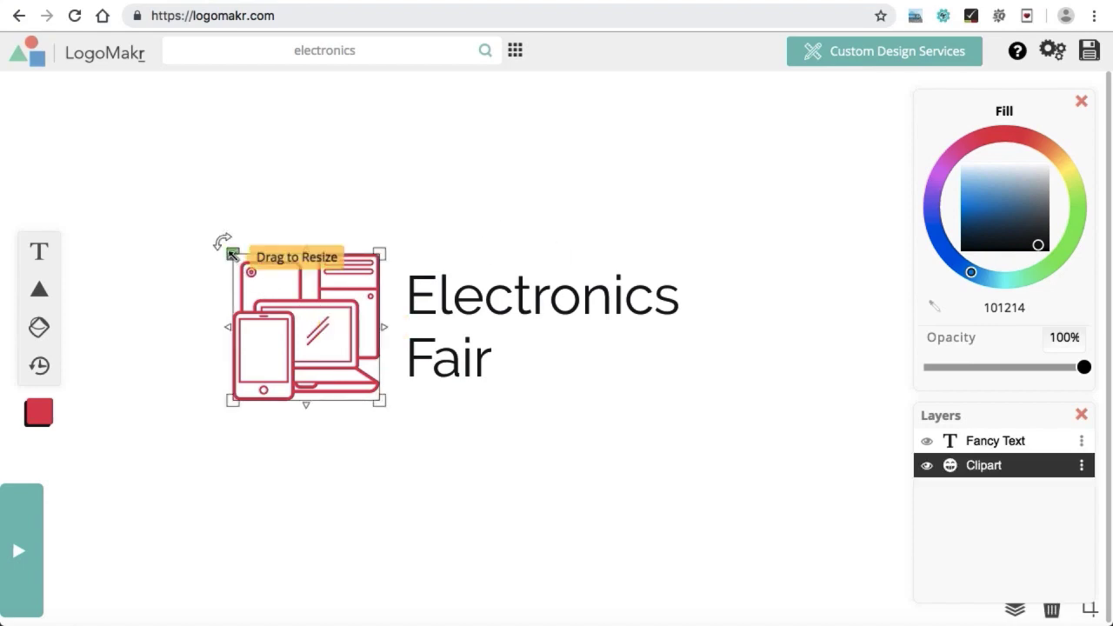
{"action": "left_click_drag", "start_coordinate": [232, 254], "coordinate": [249, 273]}
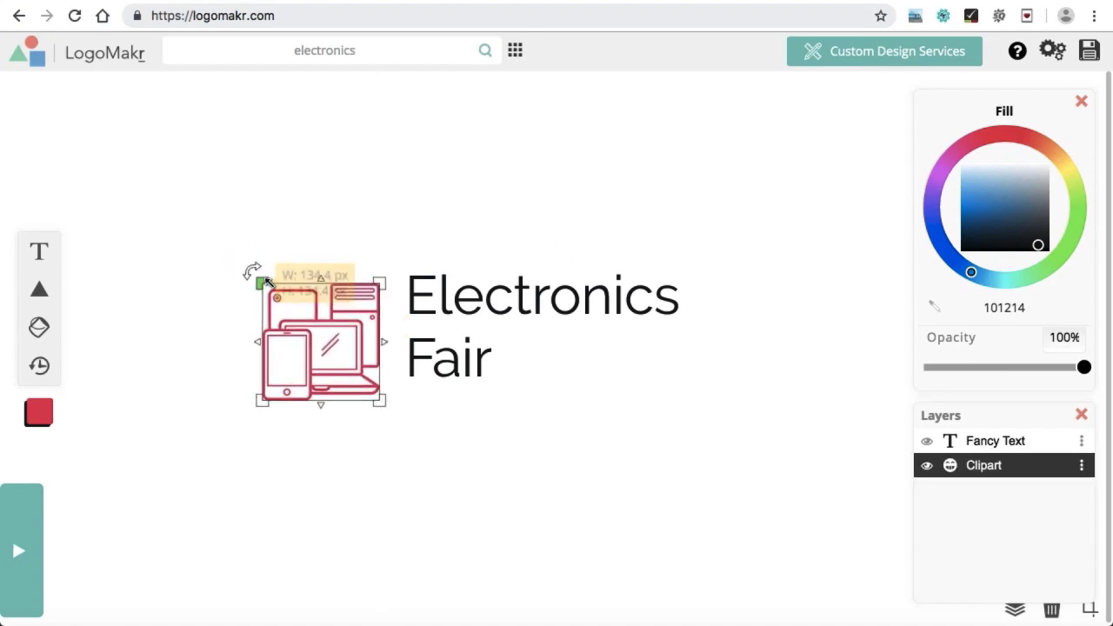
{"action": "left_click_drag", "start_coordinate": [306, 344], "coordinate": [335, 331]}
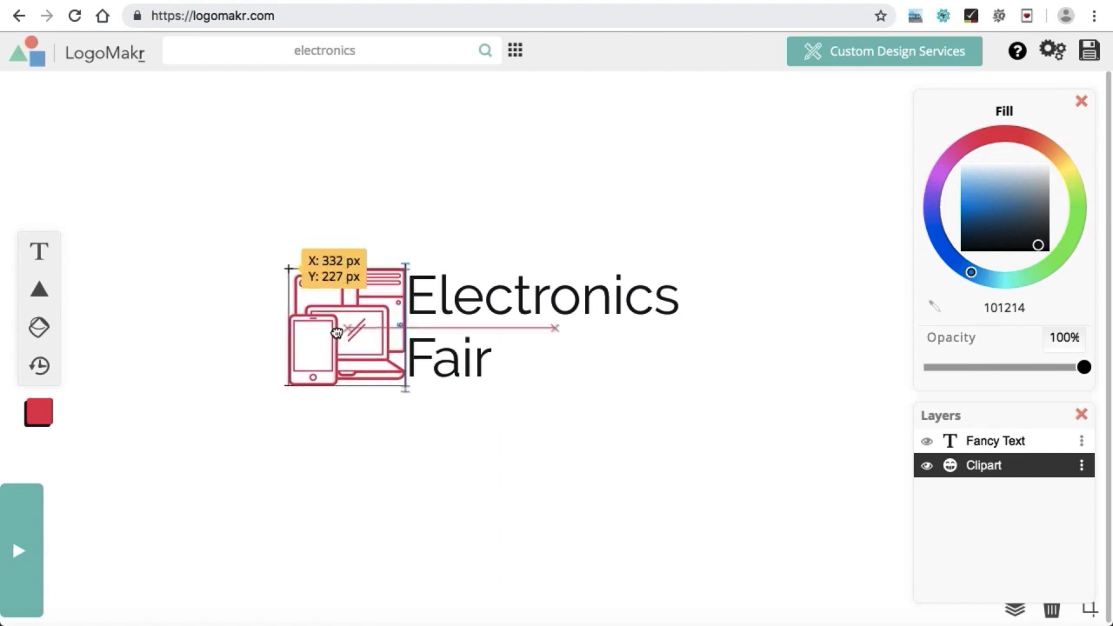
{"action": "left_click", "coordinate": [581, 214]}
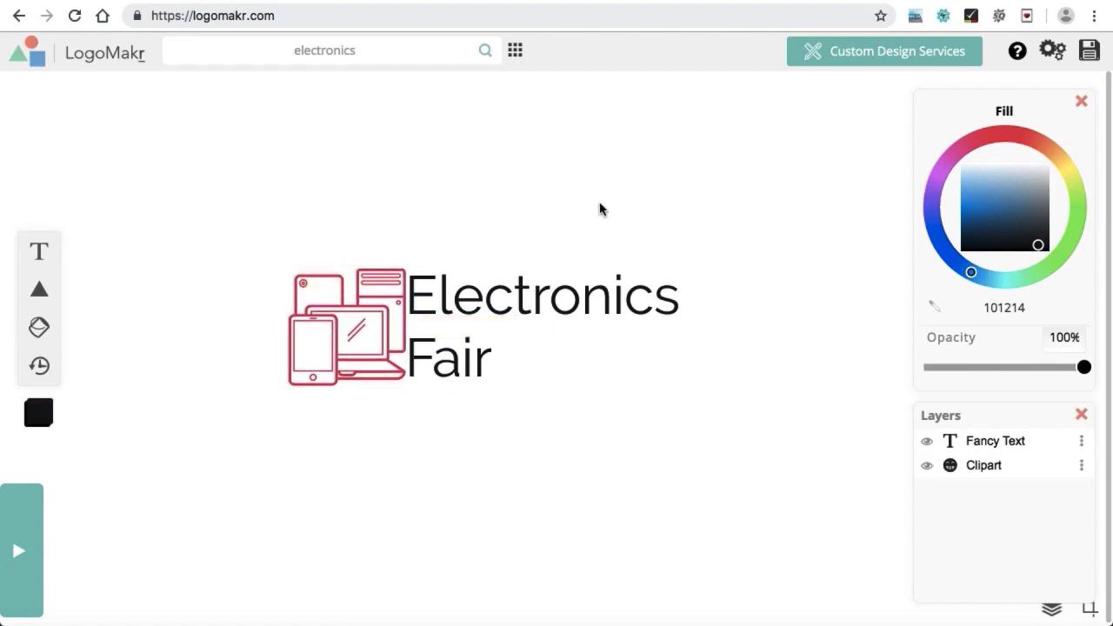
{"action": "left_click", "coordinate": [1090, 52]}
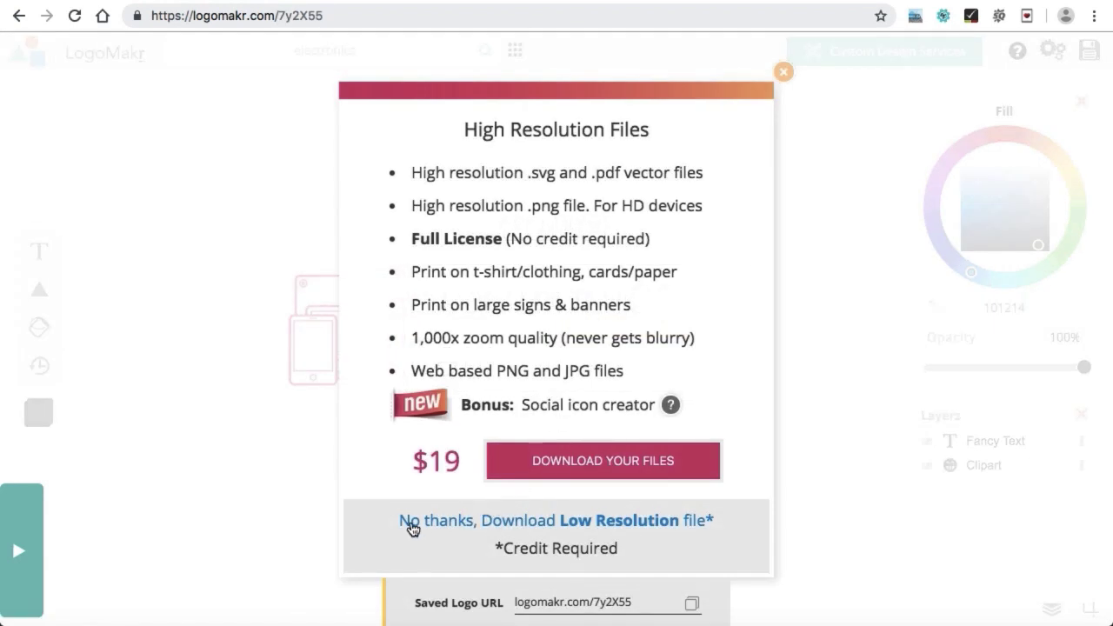
Download the free low-resolution logo as electronics.png, replacing the existing file.
{"action": "left_click", "coordinate": [569, 524]}
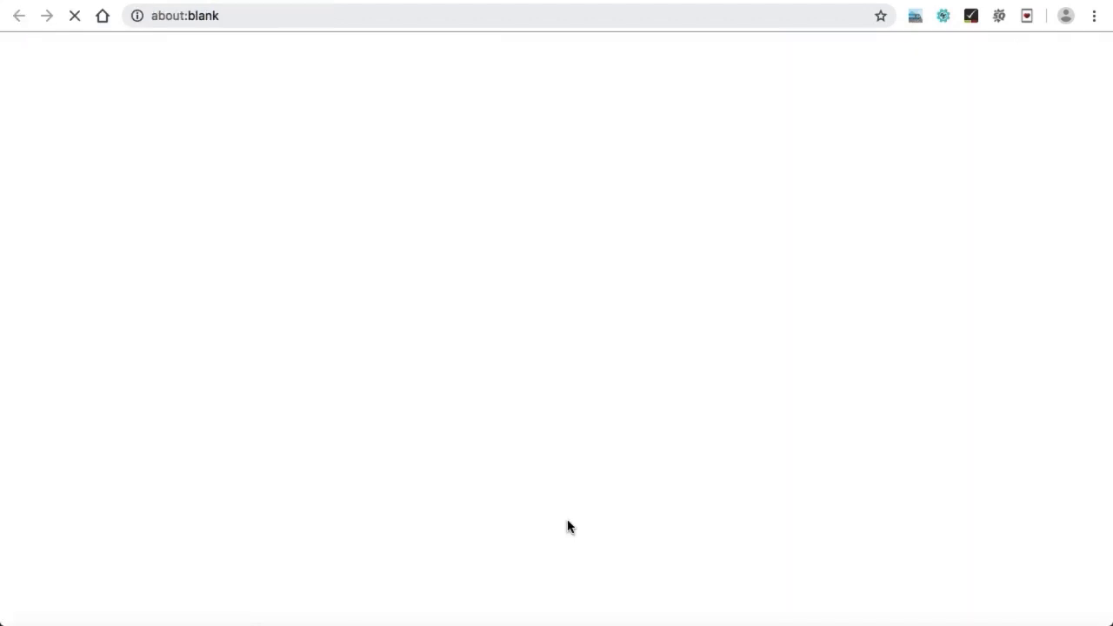
{"action": "type", "text": "el"}
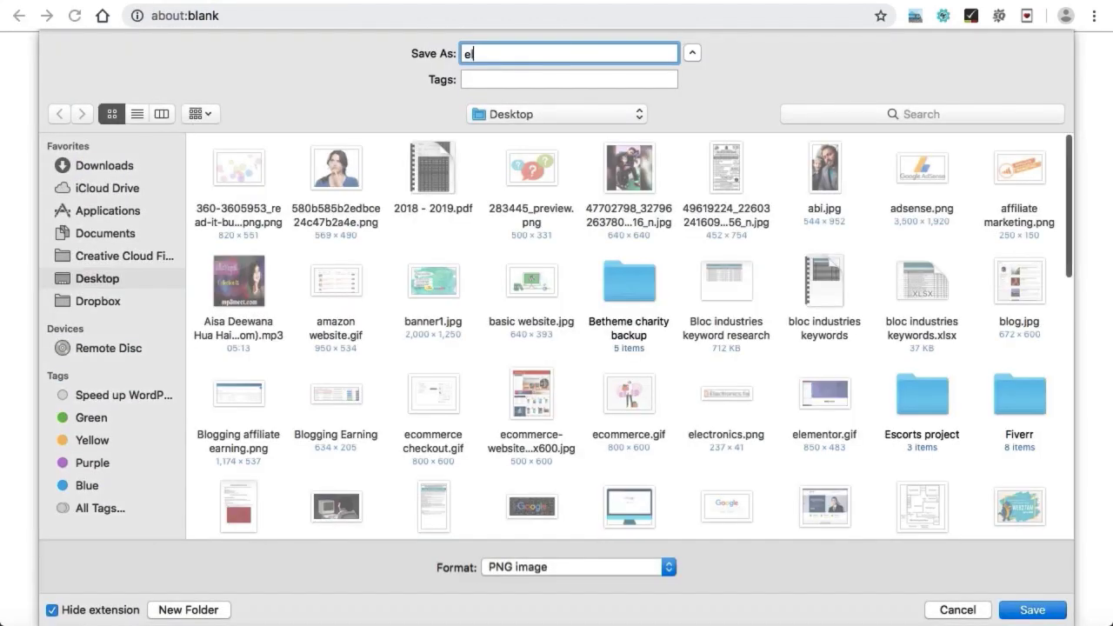
{"action": "type", "text": "ectronic"}
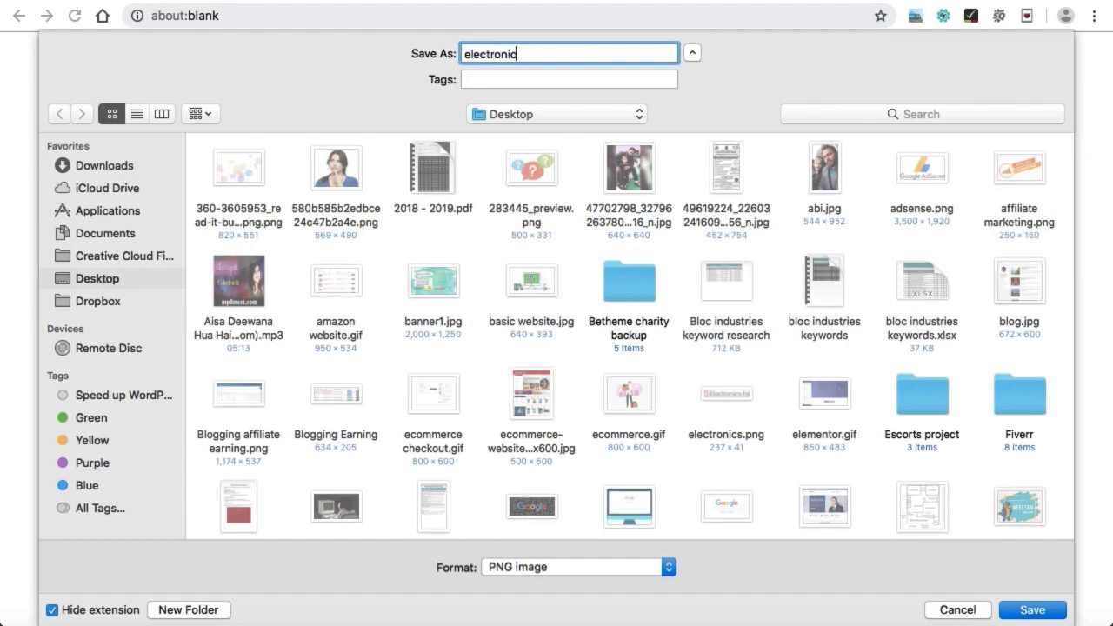
{"action": "type", "text": "s"}
{"action": "key", "text": "Return"}
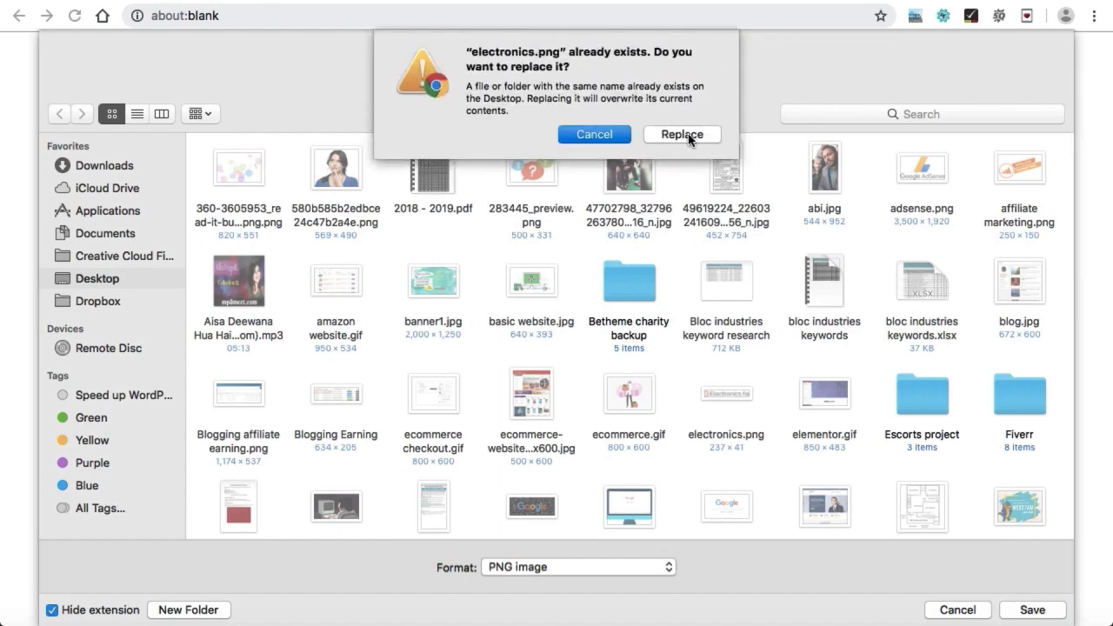
{"action": "left_click", "coordinate": [687, 136]}
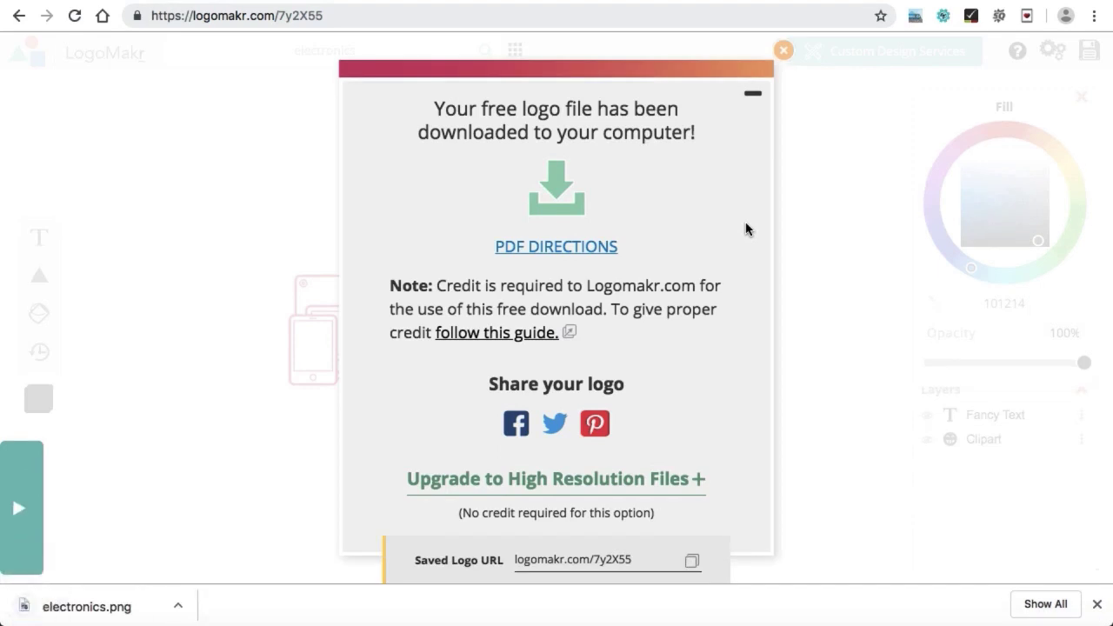
{"action": "left_click", "coordinate": [784, 50]}
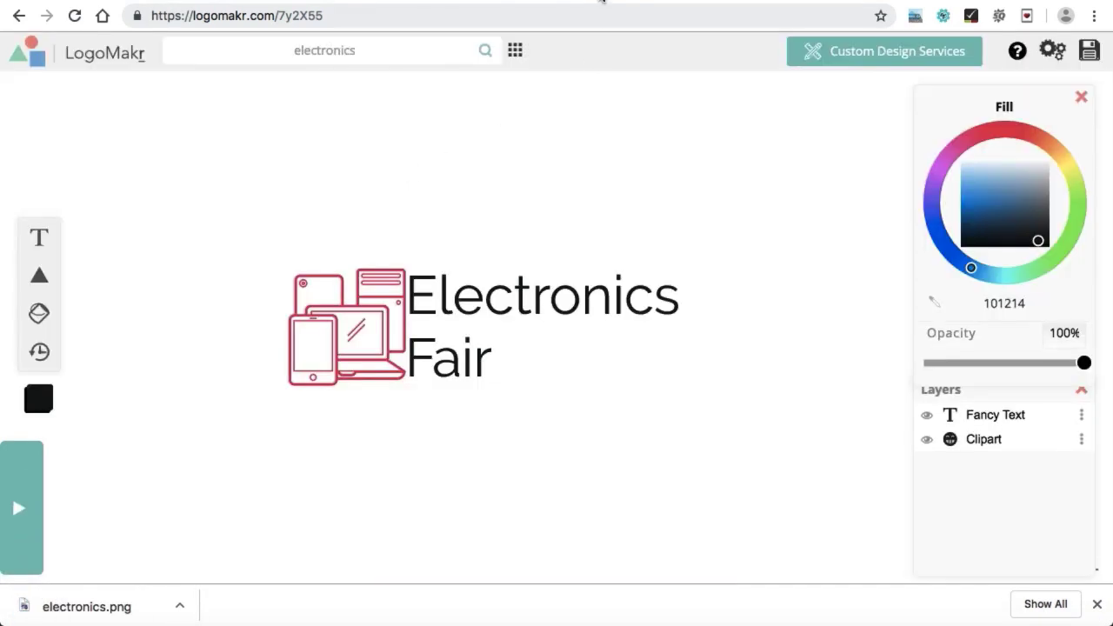
{"action": "key", "text": "ctrl+Tab"}
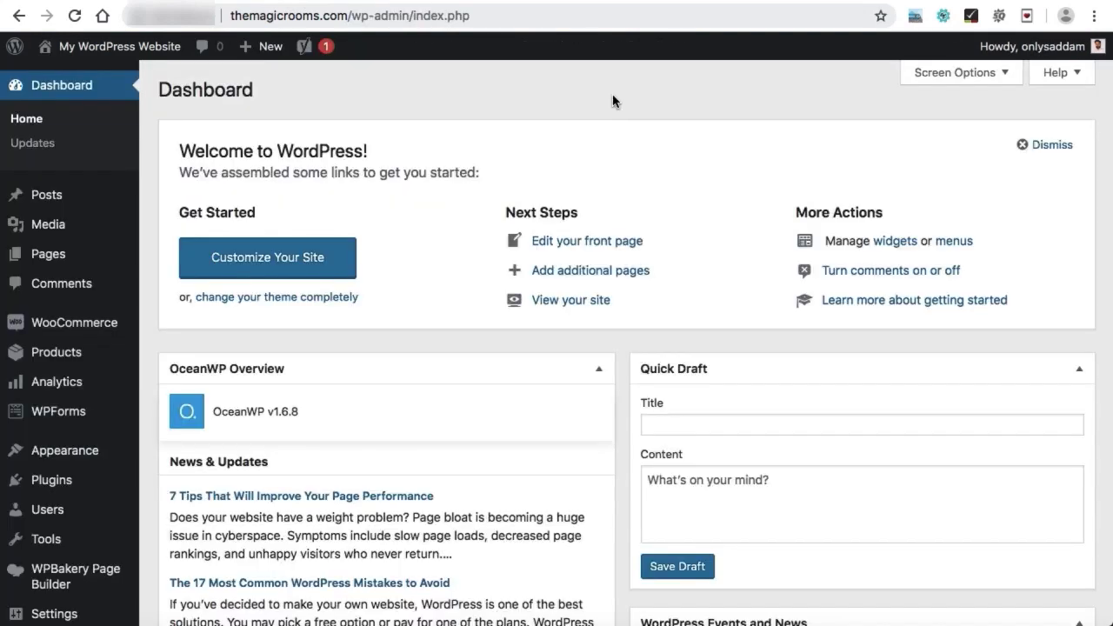
In Customizer Header > Logo, upload electronics.png and use it uncropped as the logo.
{"action": "mouse_move", "coordinate": [103, 454]}
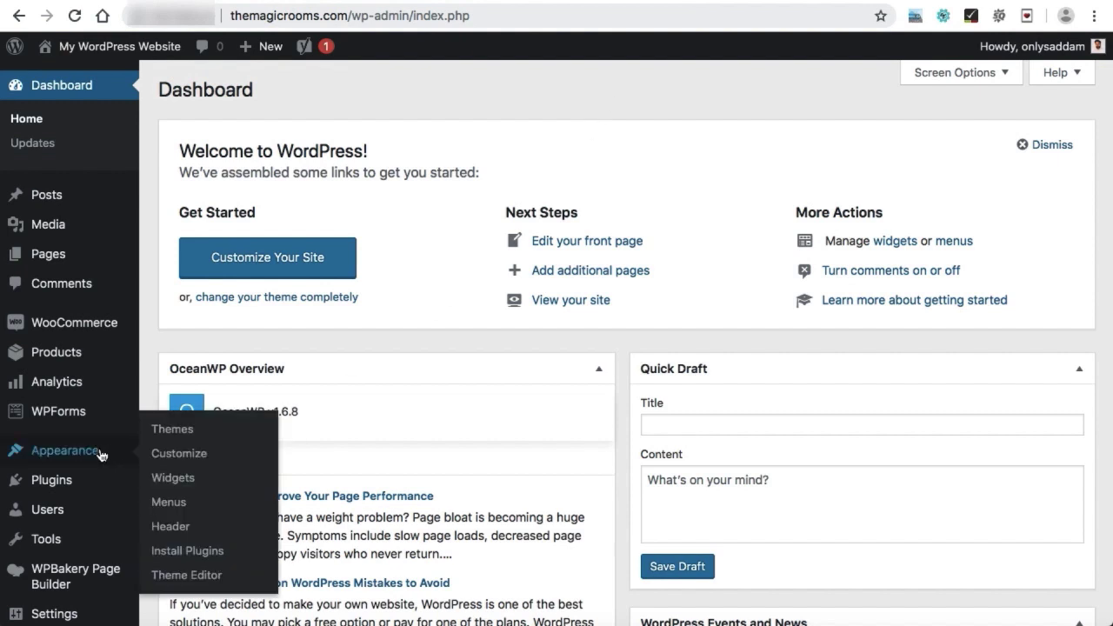
{"action": "left_click", "coordinate": [215, 456]}
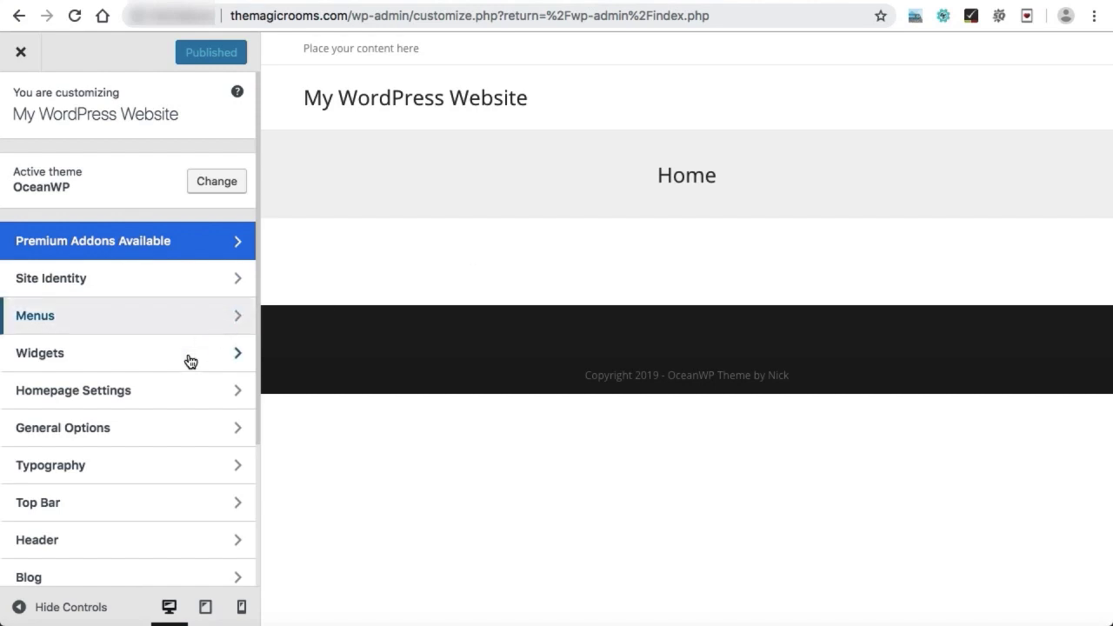
{"action": "scroll", "coordinate": [126, 461], "scroll_direction": "down", "scroll_amount": 2}
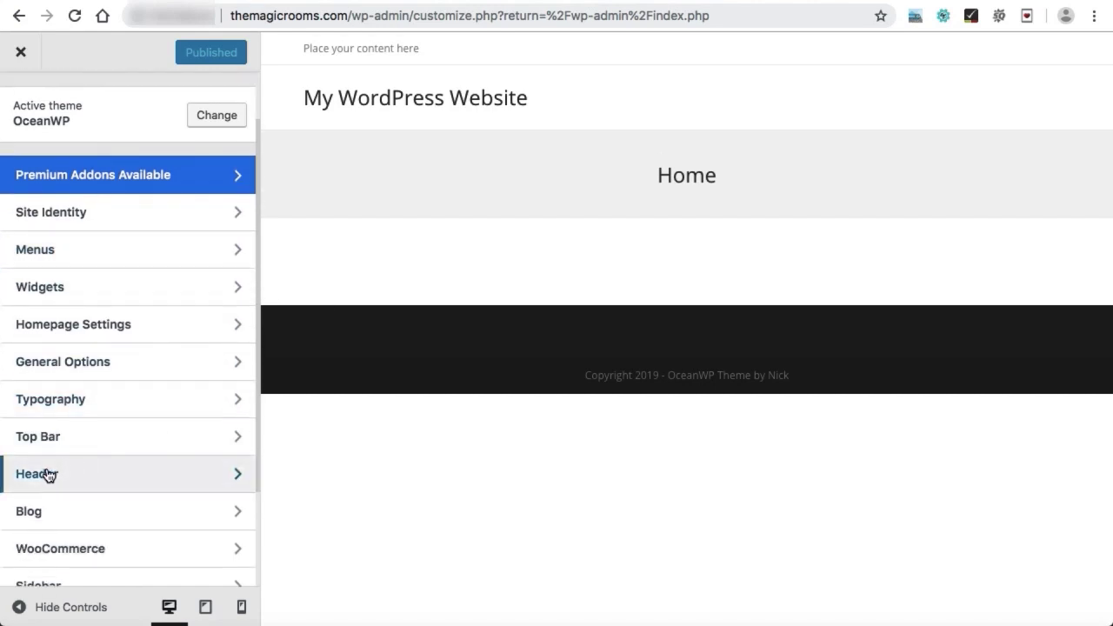
{"action": "left_click", "coordinate": [100, 475]}
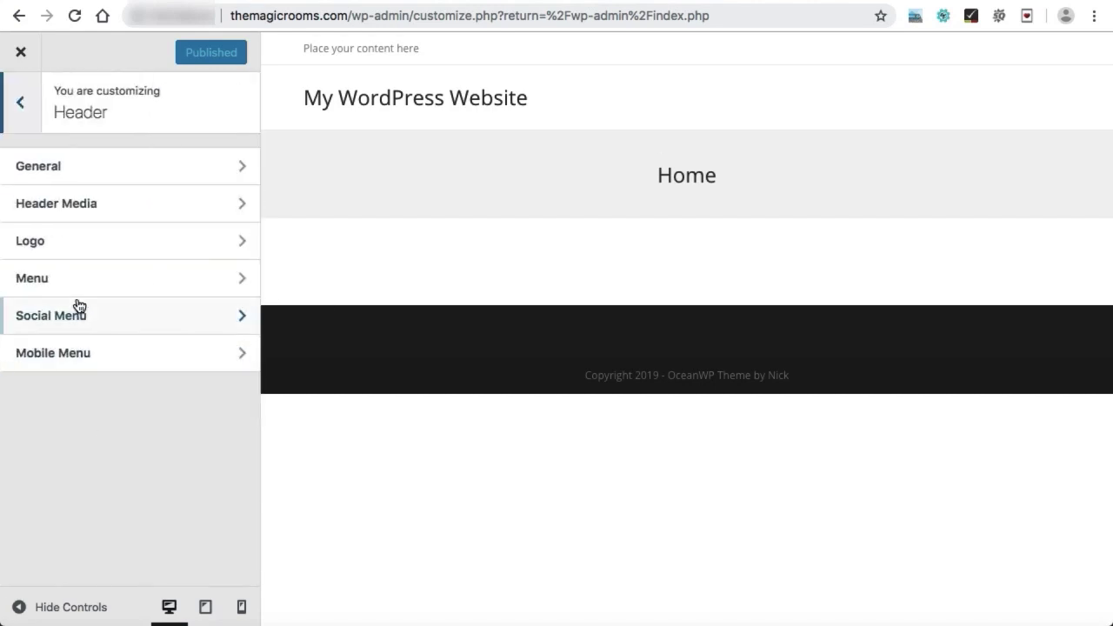
{"action": "left_click", "coordinate": [87, 244]}
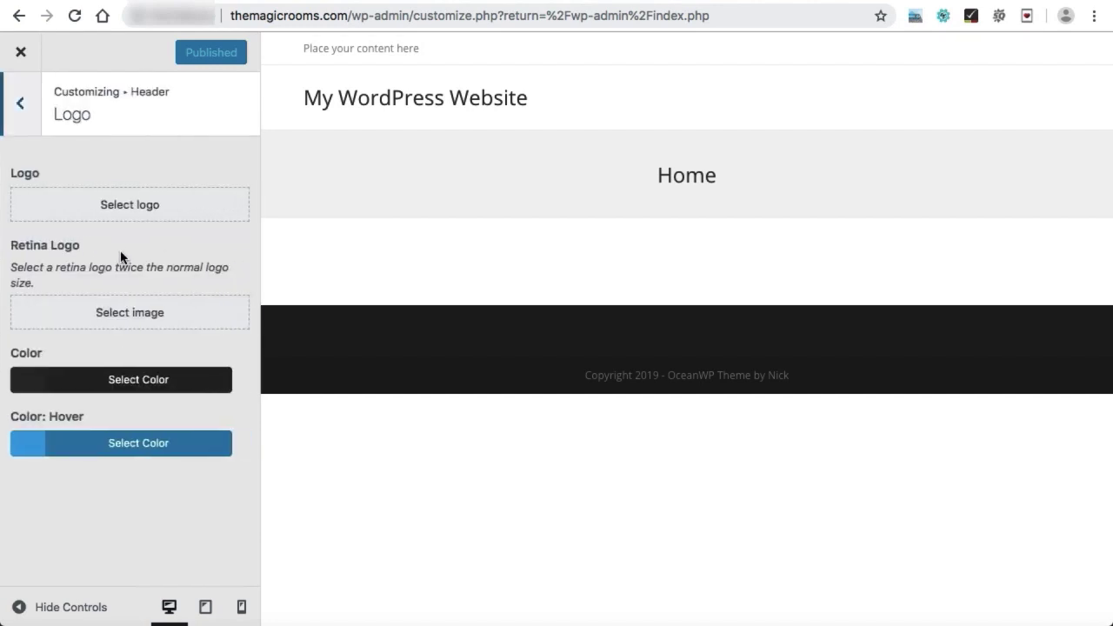
{"action": "left_click", "coordinate": [129, 207]}
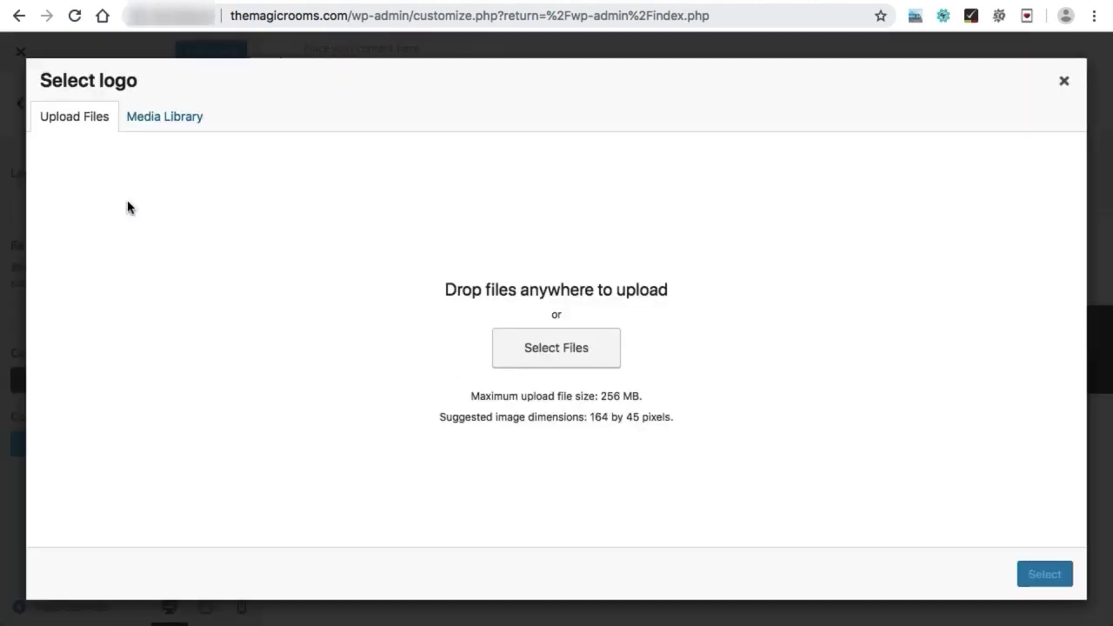
{"action": "left_click", "coordinate": [557, 352]}
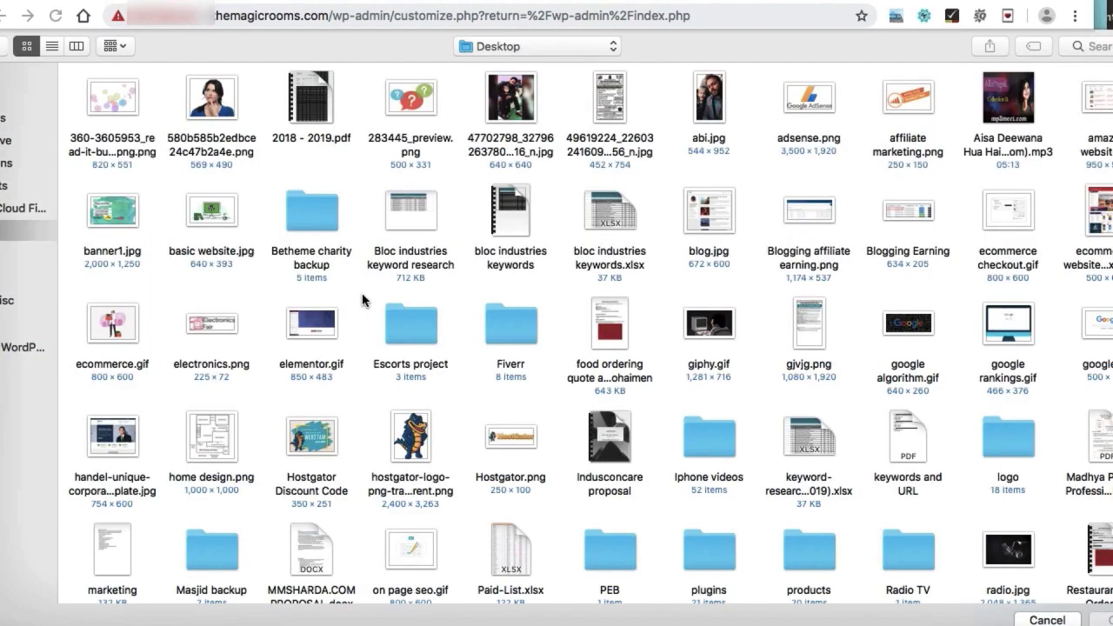
{"action": "double_click", "coordinate": [219, 327]}
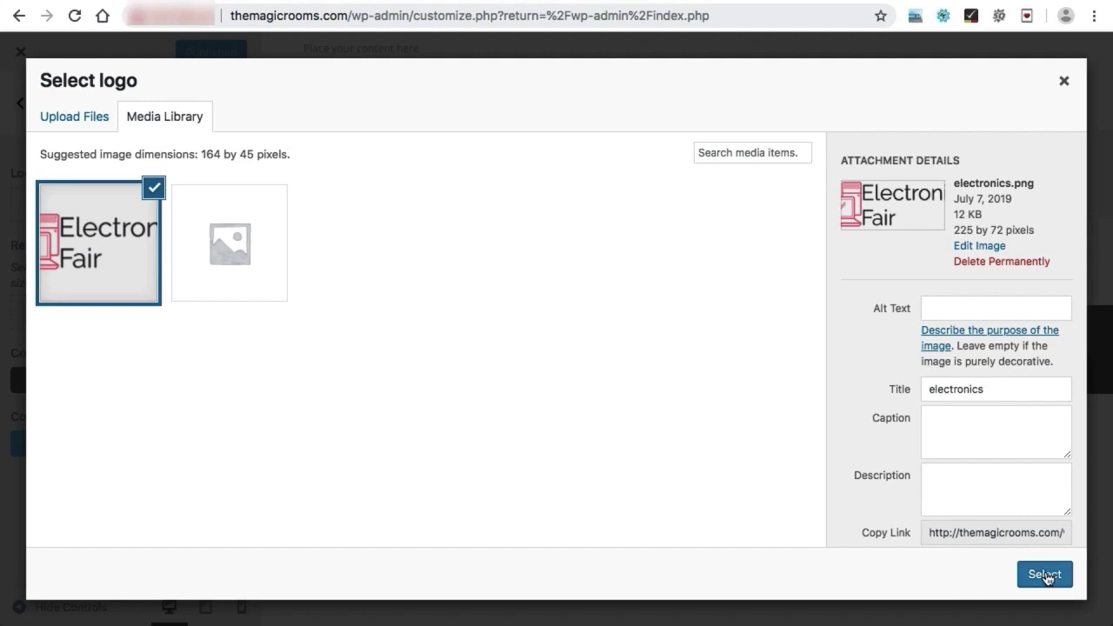
{"action": "left_click", "coordinate": [1046, 575]}
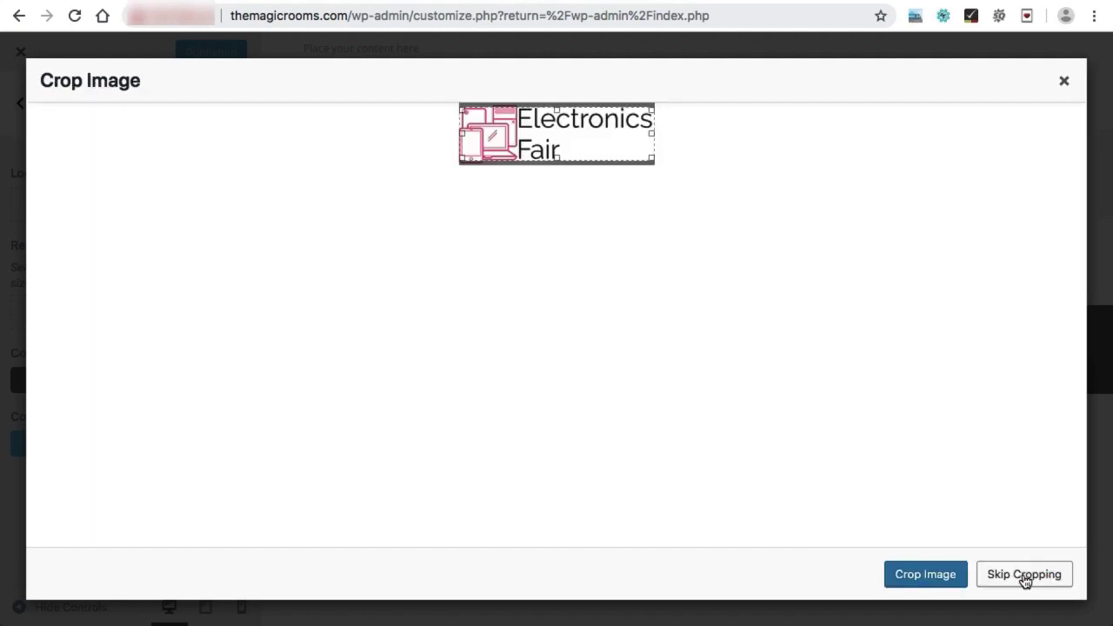
{"action": "left_click", "coordinate": [1025, 577]}
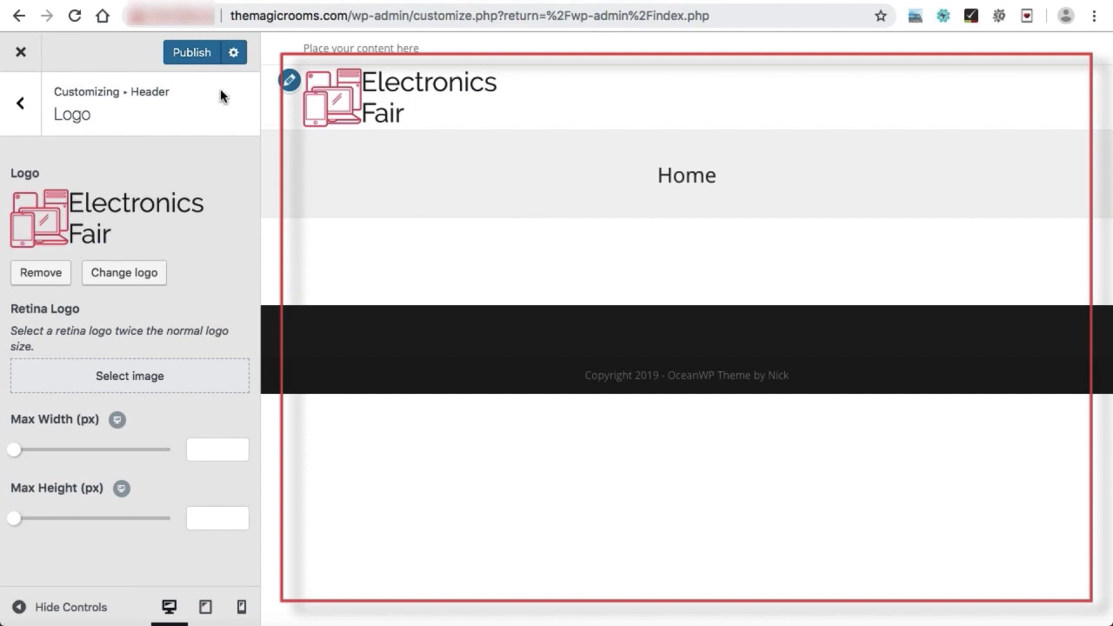
Publish the Customizer logo change and reload the live site to verify it.
{"action": "left_click", "coordinate": [189, 53]}
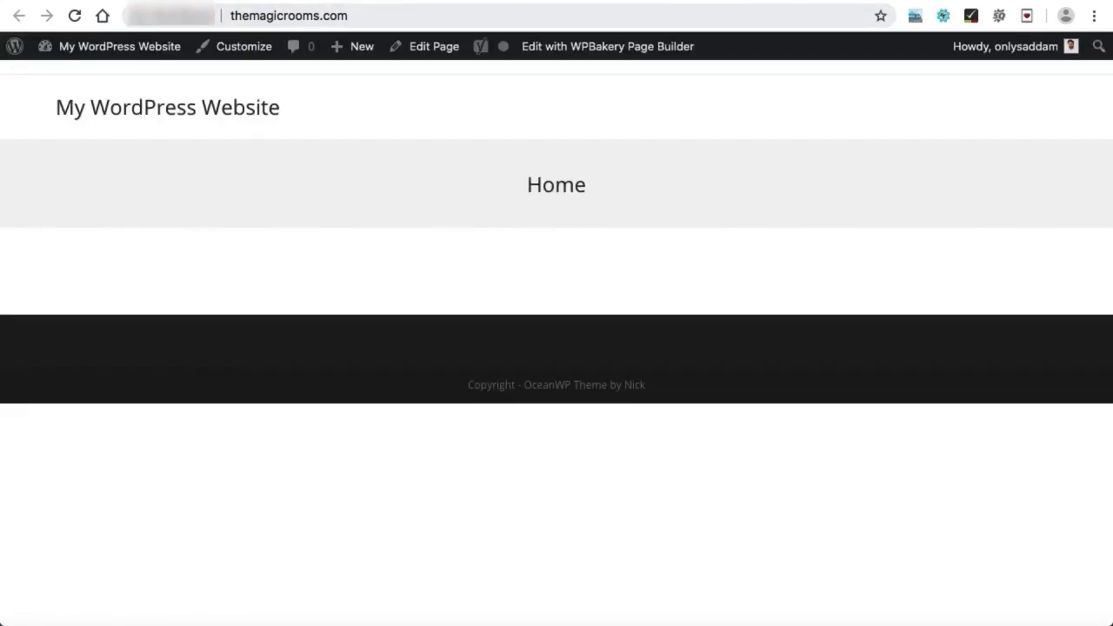
{"action": "left_click", "coordinate": [74, 16]}
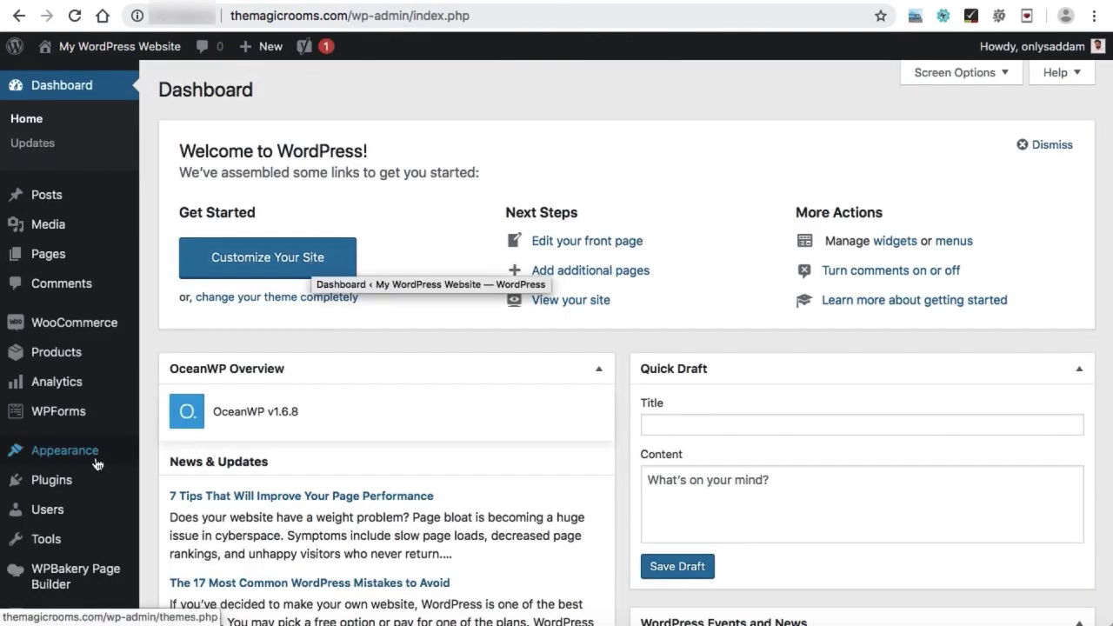
{"action": "mouse_move", "coordinate": [110, 461]}
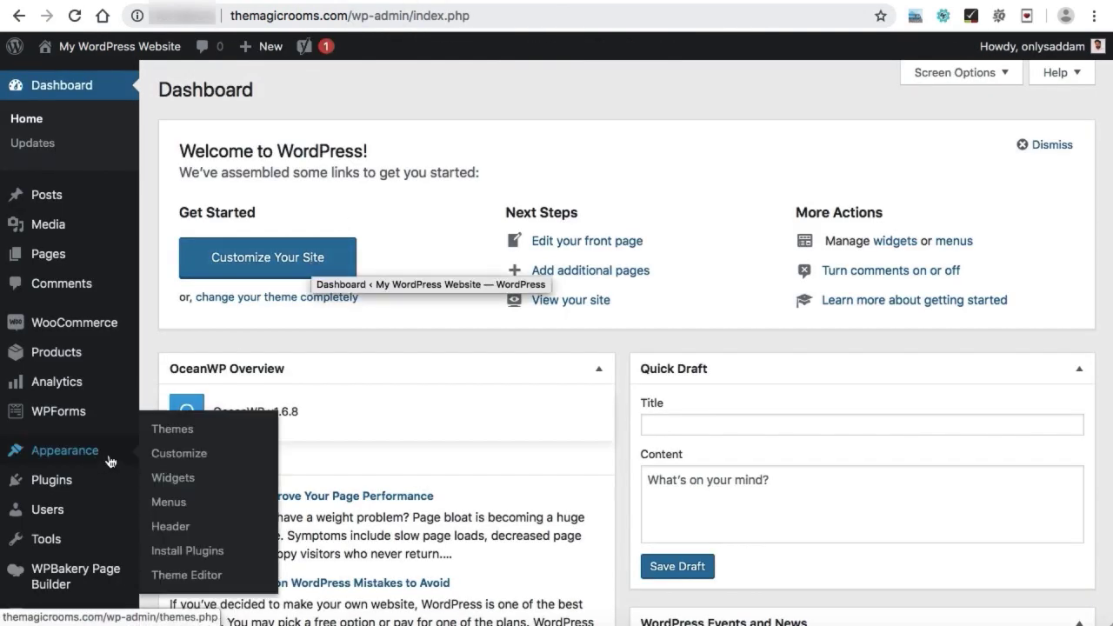
{"action": "left_click", "coordinate": [170, 509]}
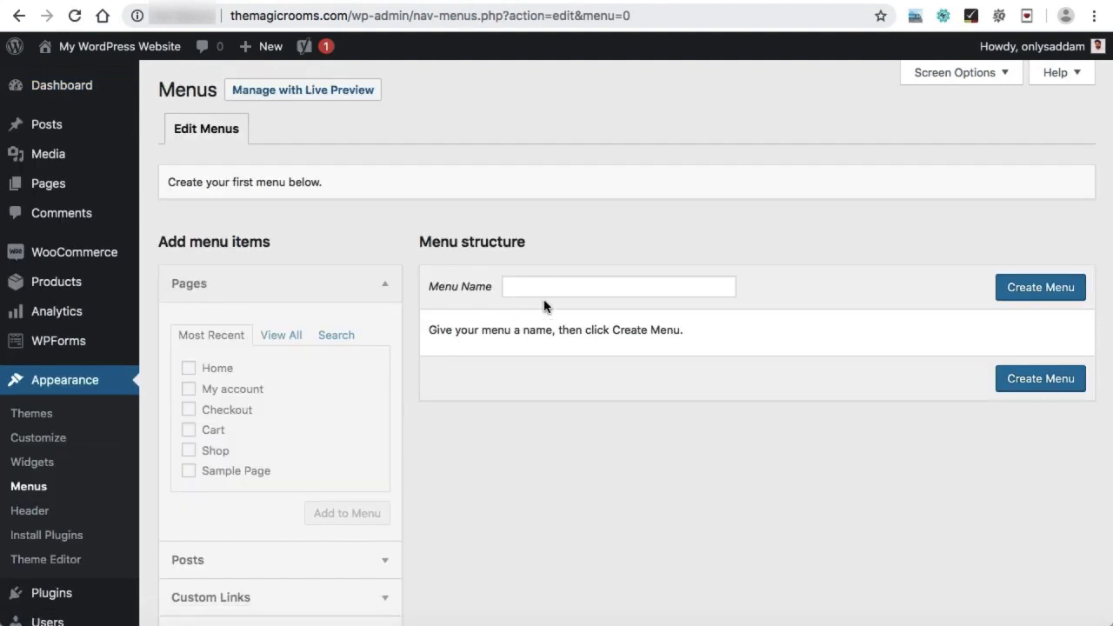
{"action": "left_click", "coordinate": [559, 288]}
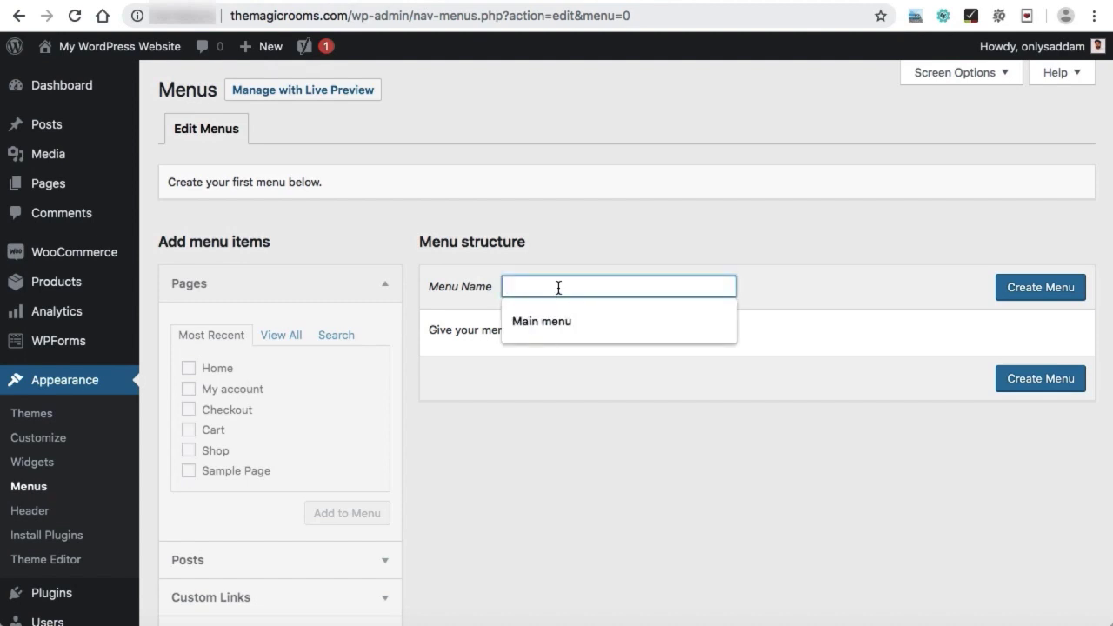
{"action": "left_click", "coordinate": [558, 321]}
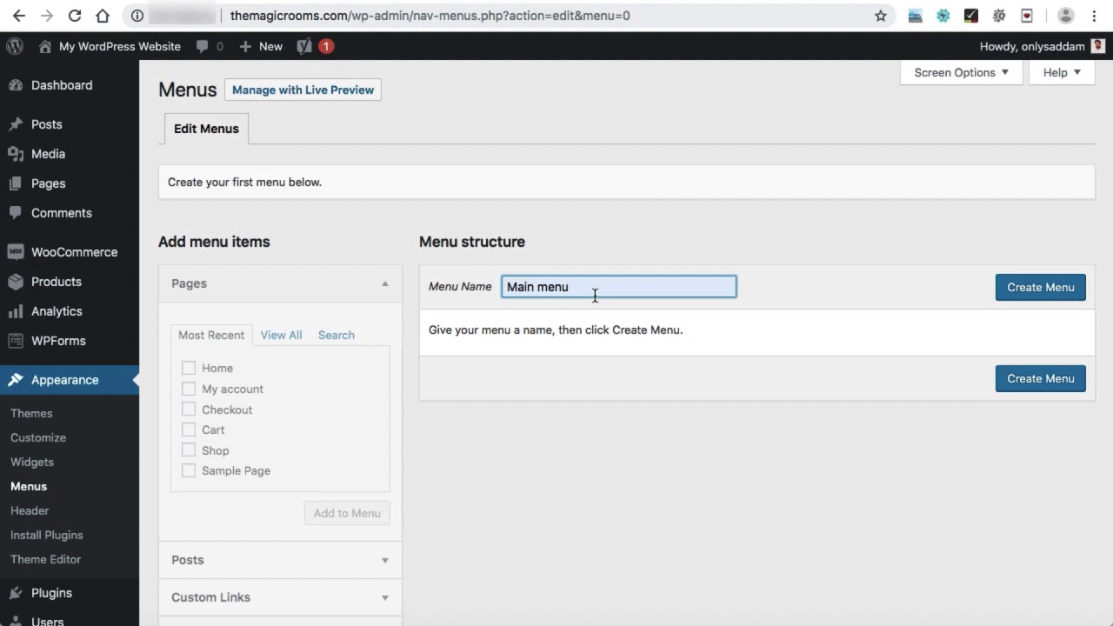
{"action": "left_click", "coordinate": [1041, 290]}
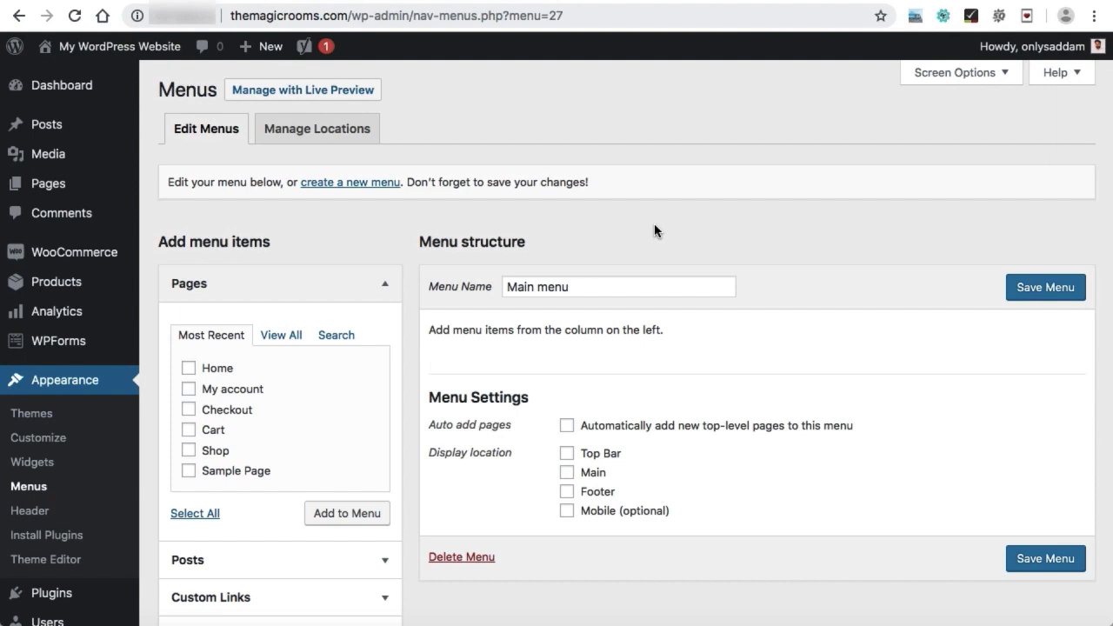
{"action": "scroll", "coordinate": [821, 199], "scroll_direction": "down", "scroll_amount": 3}
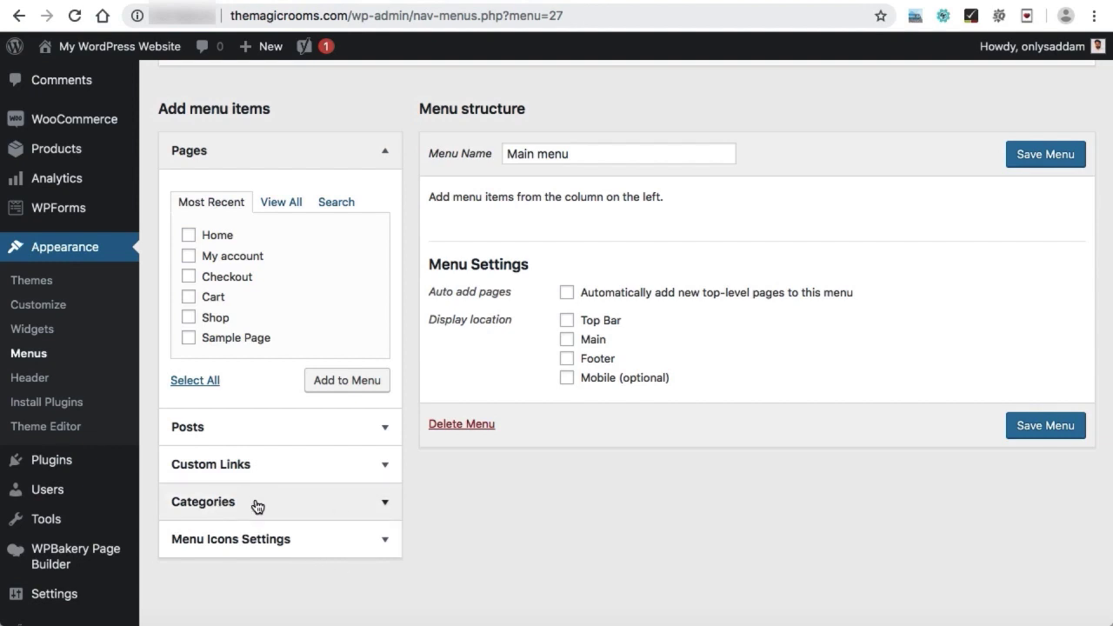
{"action": "scroll", "coordinate": [763, 323], "scroll_direction": "up", "scroll_amount": 3}
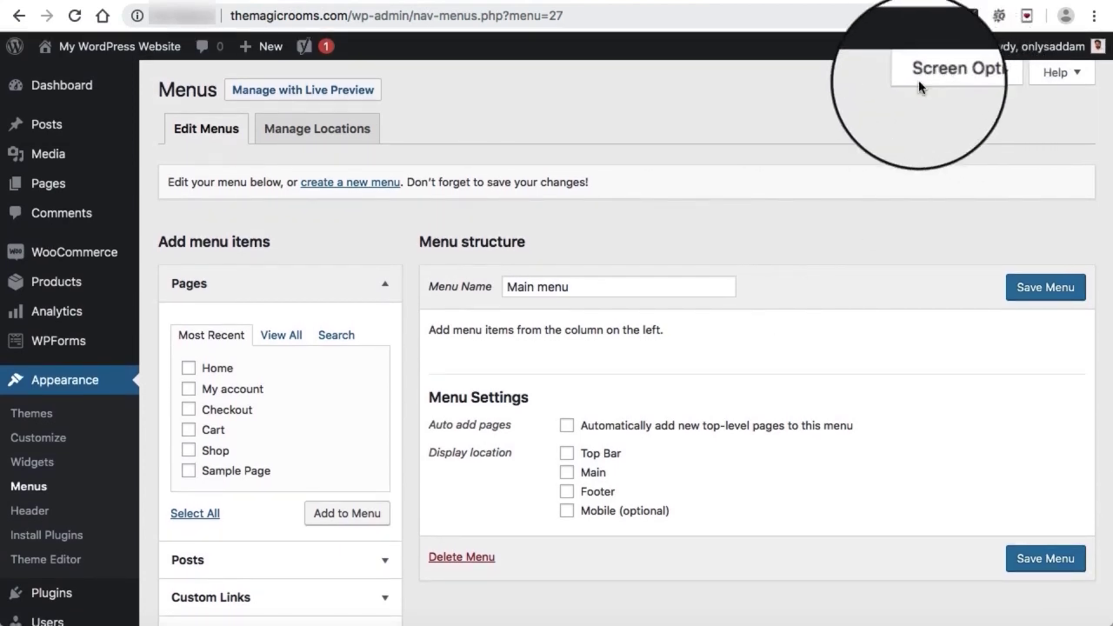
Enable the Product categories box in Screen Options and show all its categories.
{"action": "left_click", "coordinate": [978, 84]}
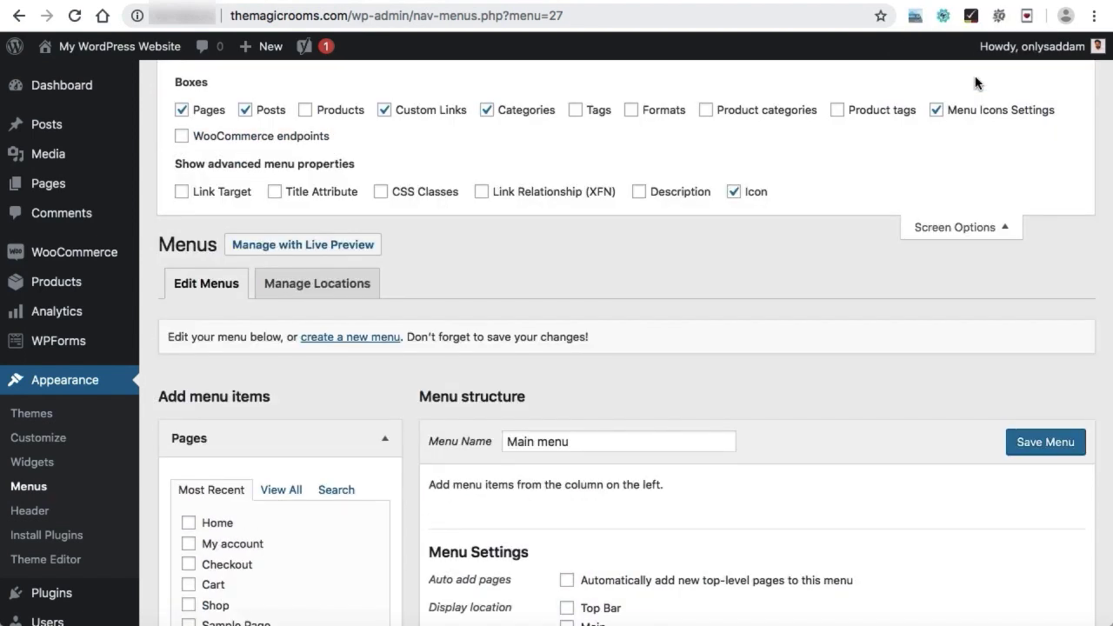
{"action": "left_click", "coordinate": [707, 112]}
{"action": "left_click", "coordinate": [947, 228]}
{"action": "scroll", "coordinate": [489, 313], "scroll_direction": "down", "scroll_amount": 5}
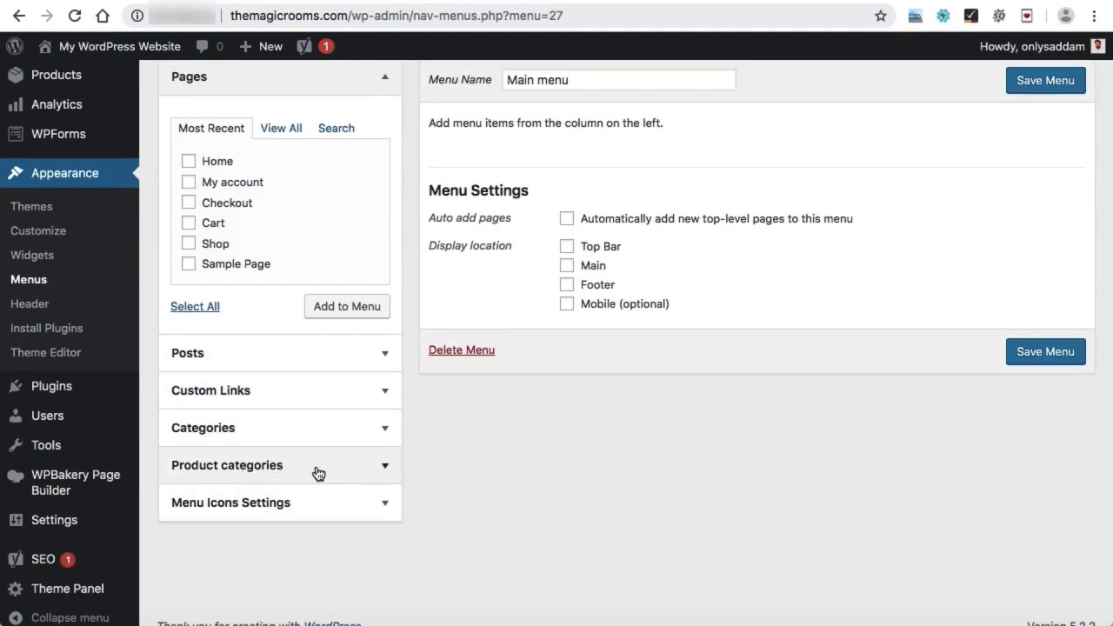
{"action": "left_click", "coordinate": [382, 471]}
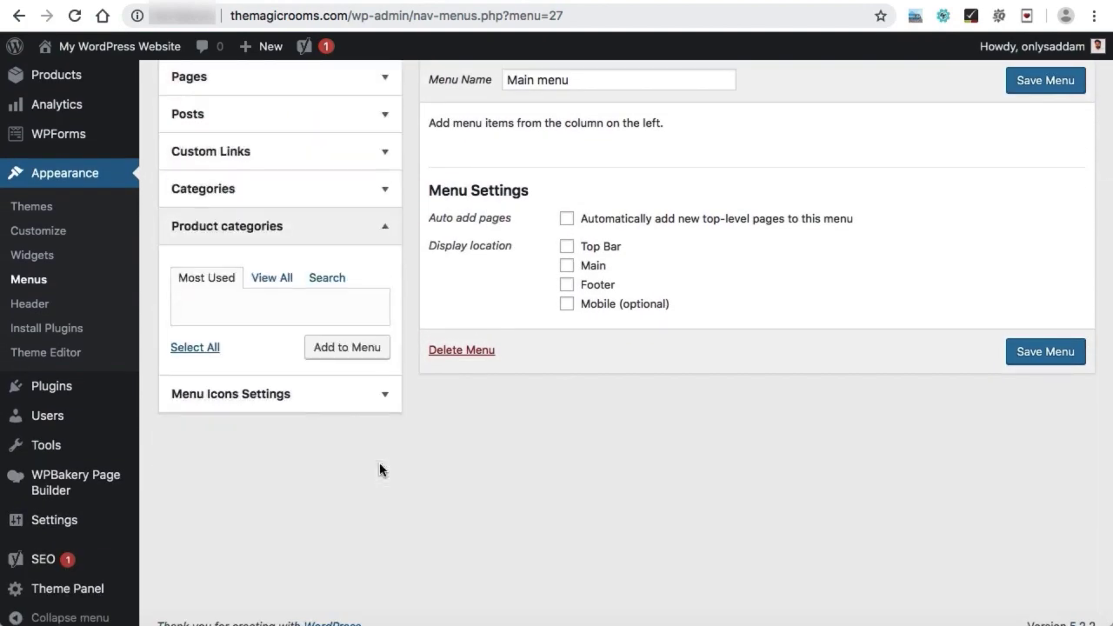
{"action": "left_click", "coordinate": [273, 280]}
Add Camera & Photo, Electronics Accessories, GPS, USB, Video Projectors, Headphones, Home Audio, Office Electronics to the menu.
{"action": "scroll", "coordinate": [275, 350], "scroll_direction": "down", "scroll_amount": 1}
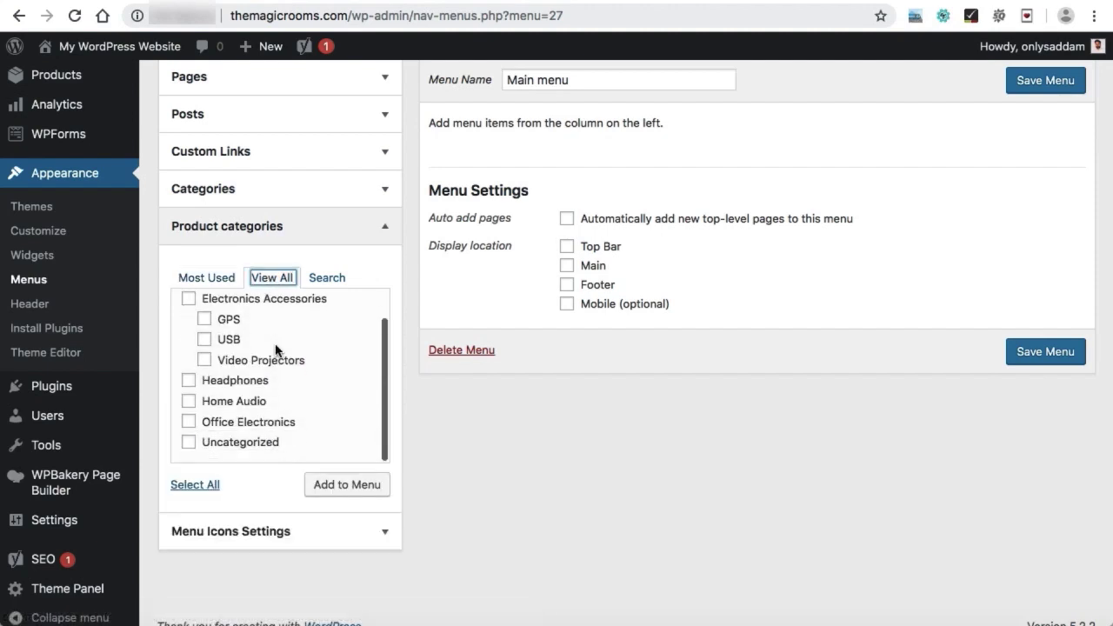
{"action": "scroll", "coordinate": [276, 351], "scroll_direction": "up", "scroll_amount": 1}
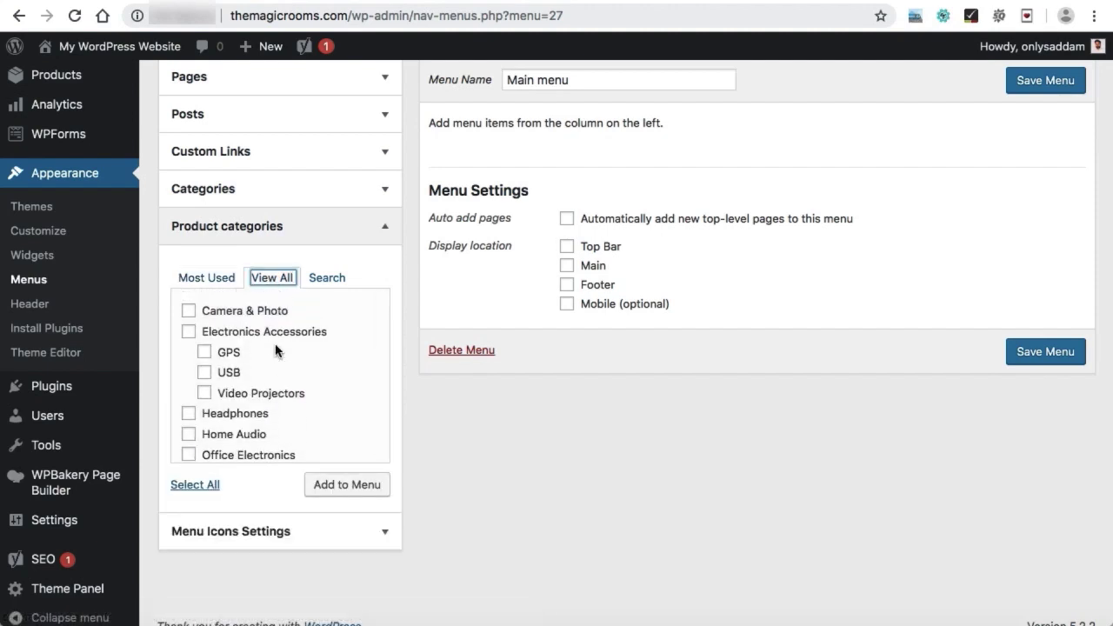
{"action": "left_click", "coordinate": [189, 311]}
{"action": "left_click", "coordinate": [188, 332]}
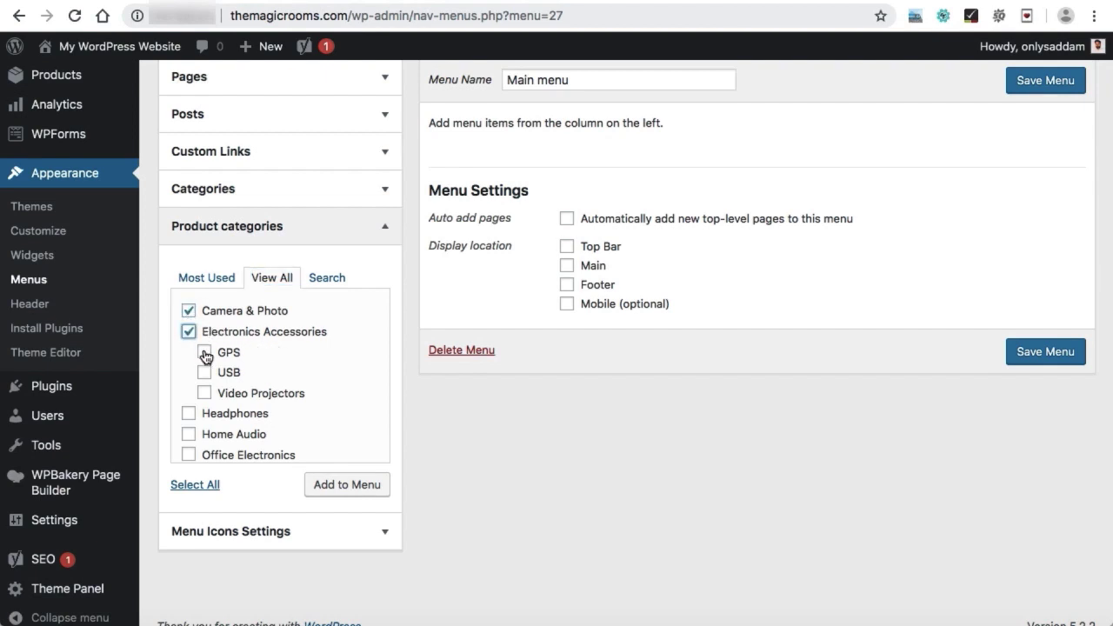
{"action": "left_click", "coordinate": [204, 353]}
{"action": "left_click", "coordinate": [204, 372]}
{"action": "left_click", "coordinate": [204, 394]}
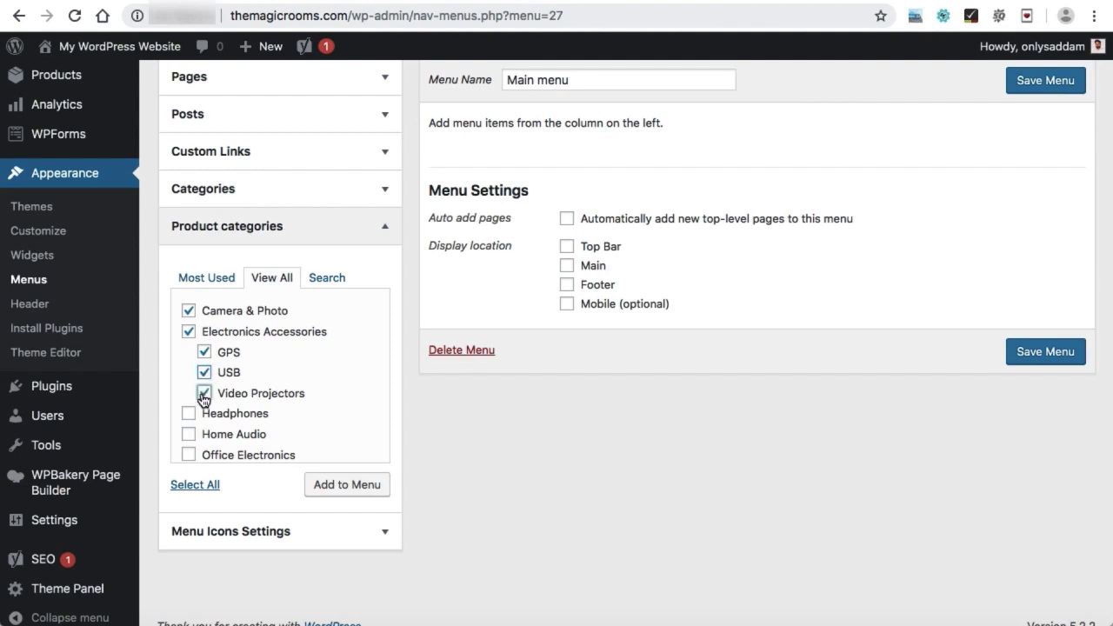
{"action": "left_click", "coordinate": [189, 414]}
{"action": "left_click", "coordinate": [188, 435]}
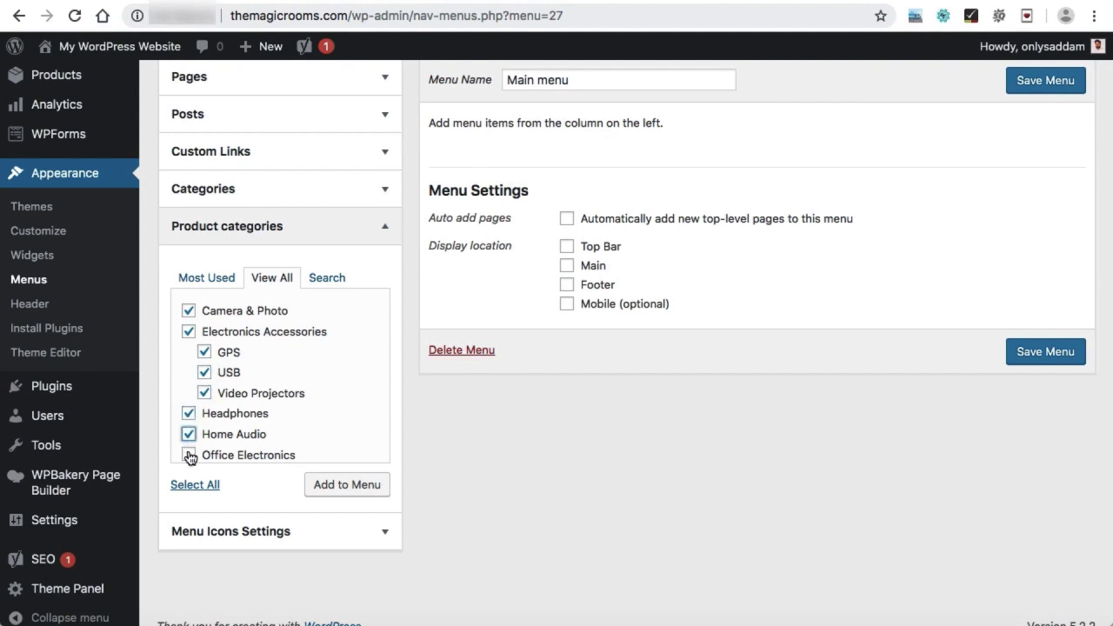
{"action": "left_click", "coordinate": [189, 454]}
{"action": "scroll", "coordinate": [289, 407], "scroll_direction": "down", "scroll_amount": 2}
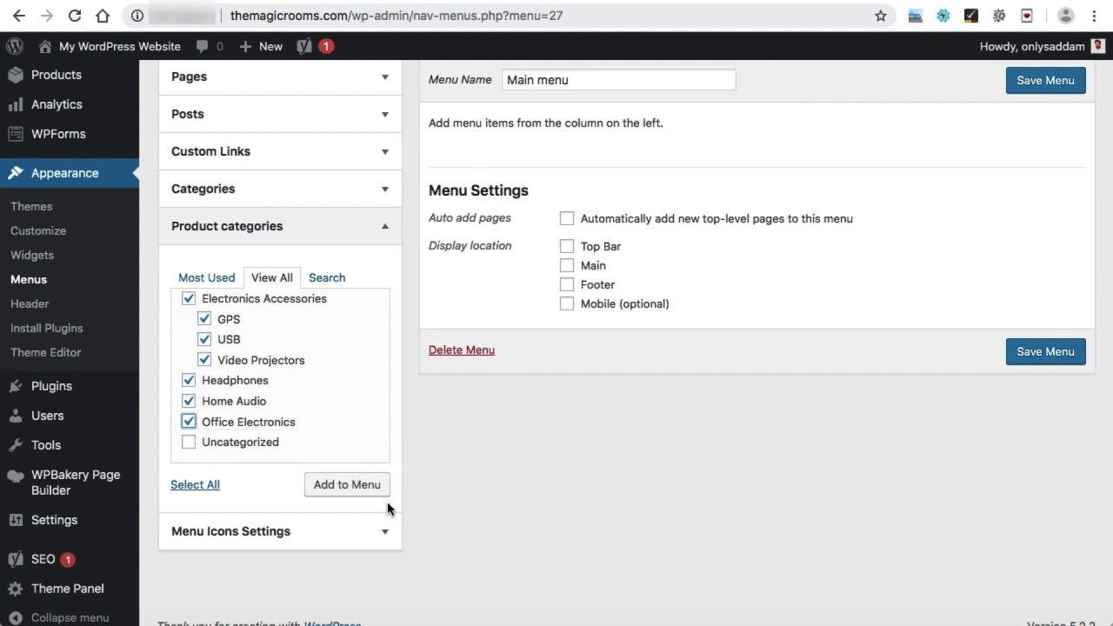
{"action": "left_click", "coordinate": [353, 487]}
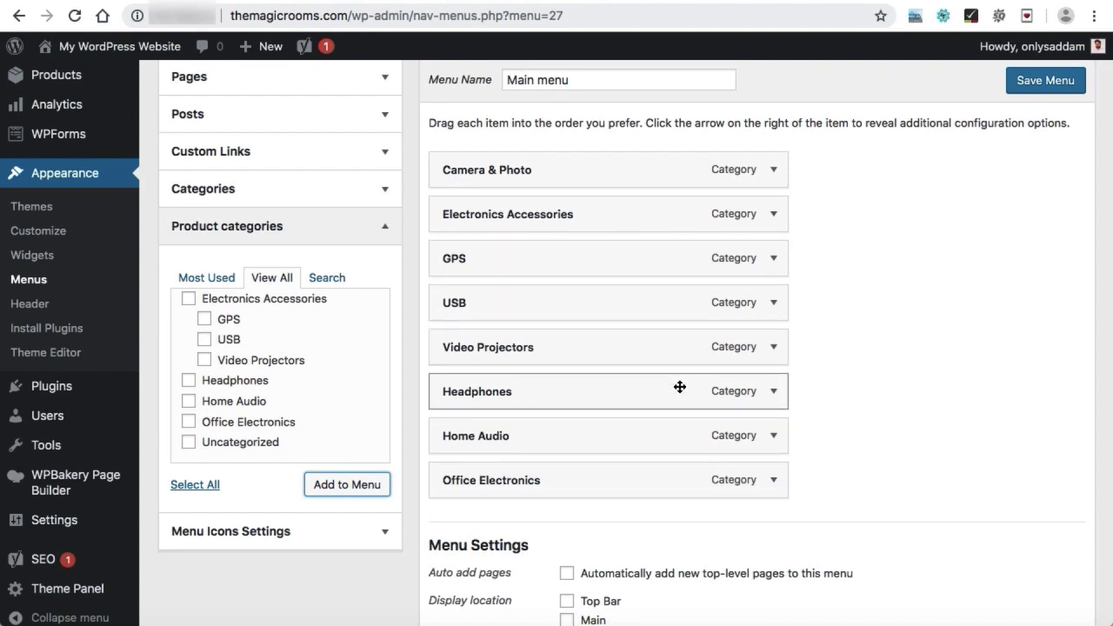
{"action": "scroll", "coordinate": [680, 387], "scroll_direction": "up", "scroll_amount": 1}
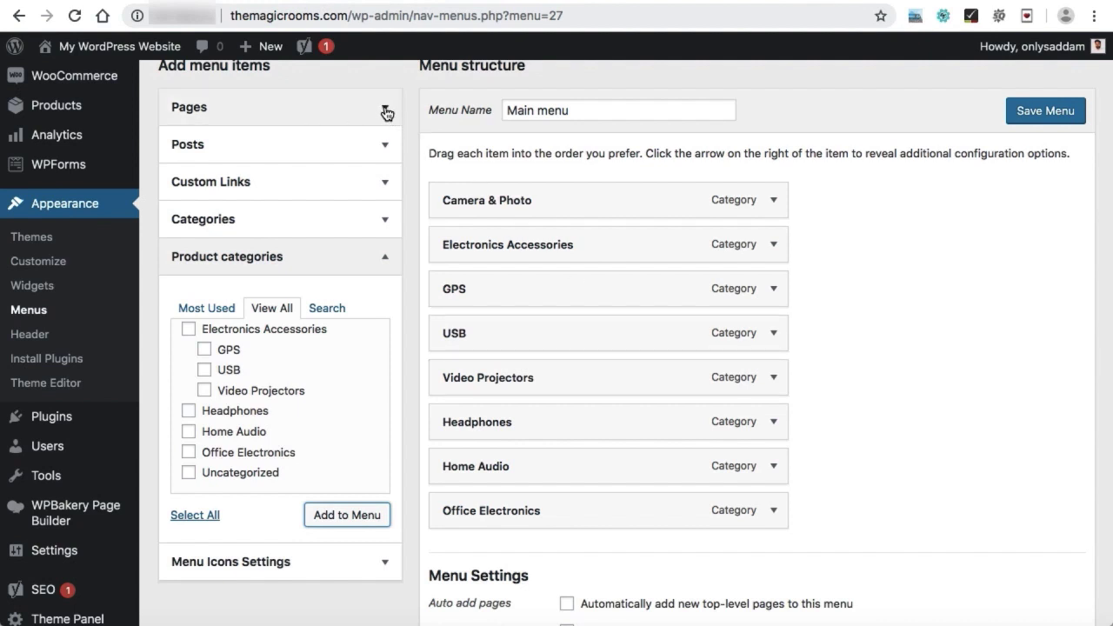
Add the Home page from Pages > View All to the Main menu.
{"action": "left_click", "coordinate": [339, 113]}
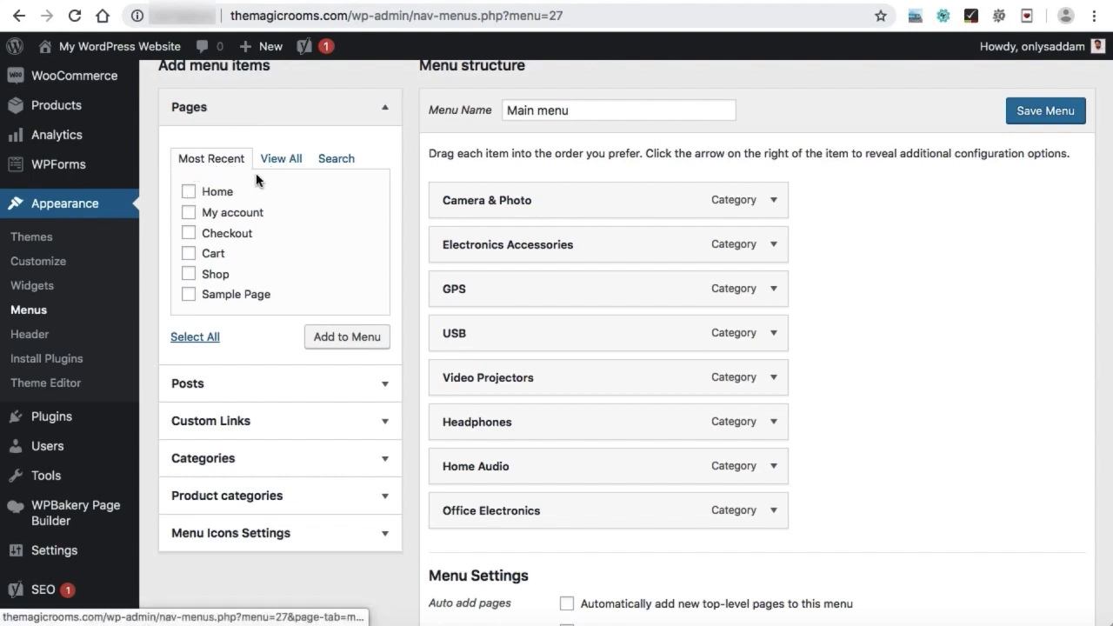
{"action": "left_click", "coordinate": [278, 162]}
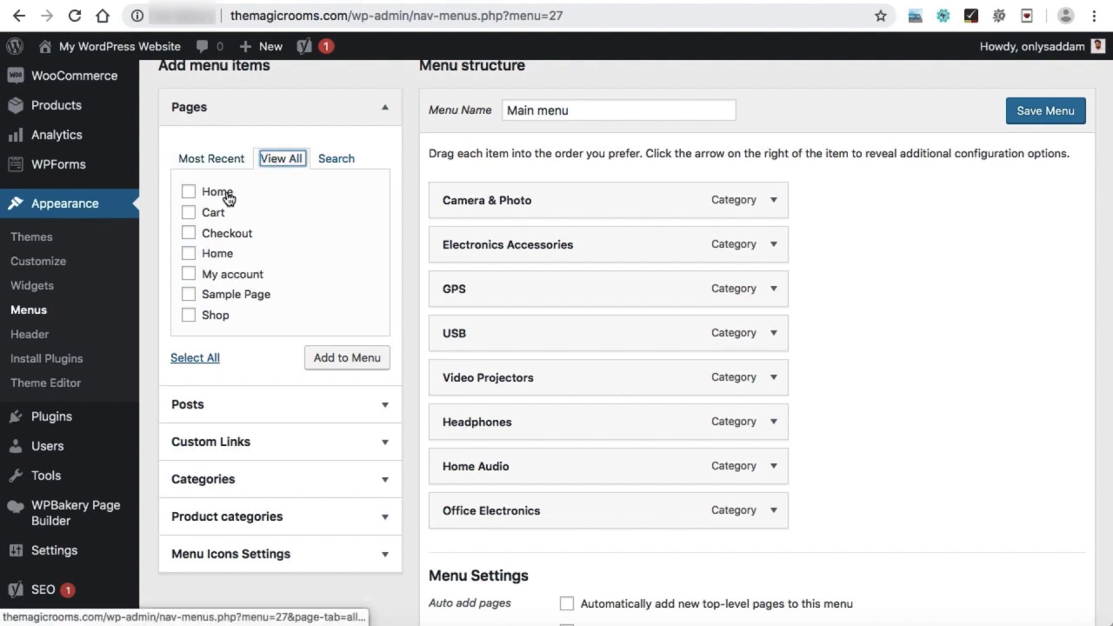
{"action": "left_click", "coordinate": [189, 195]}
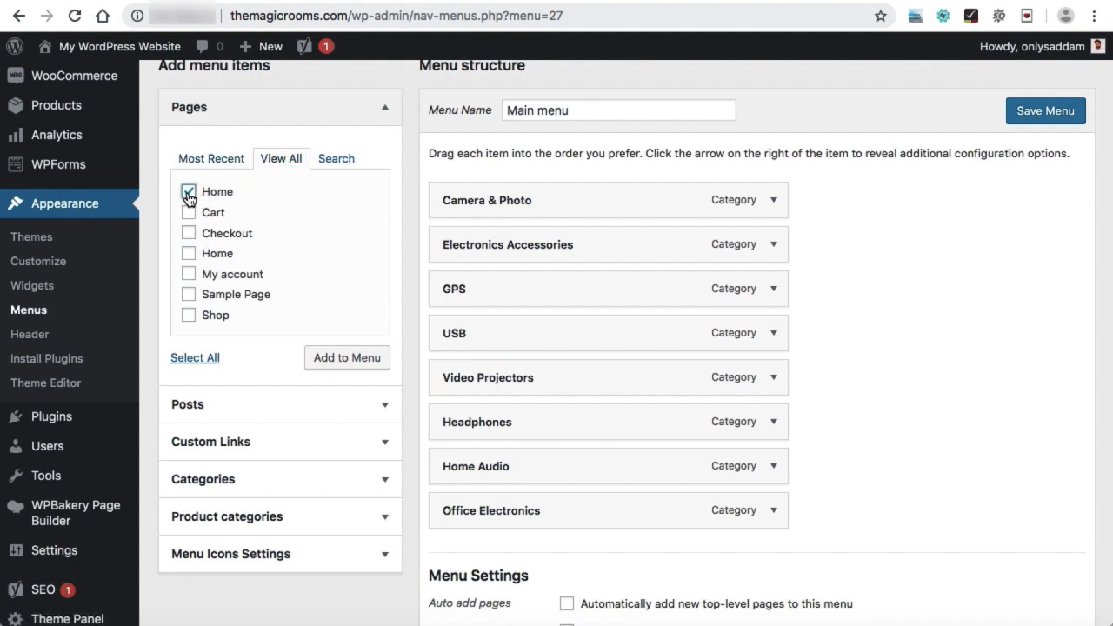
{"action": "left_click", "coordinate": [353, 360]}
Set the menu's display location to Main and save the menu.
{"action": "scroll", "coordinate": [859, 320], "scroll_direction": "down", "scroll_amount": 1}
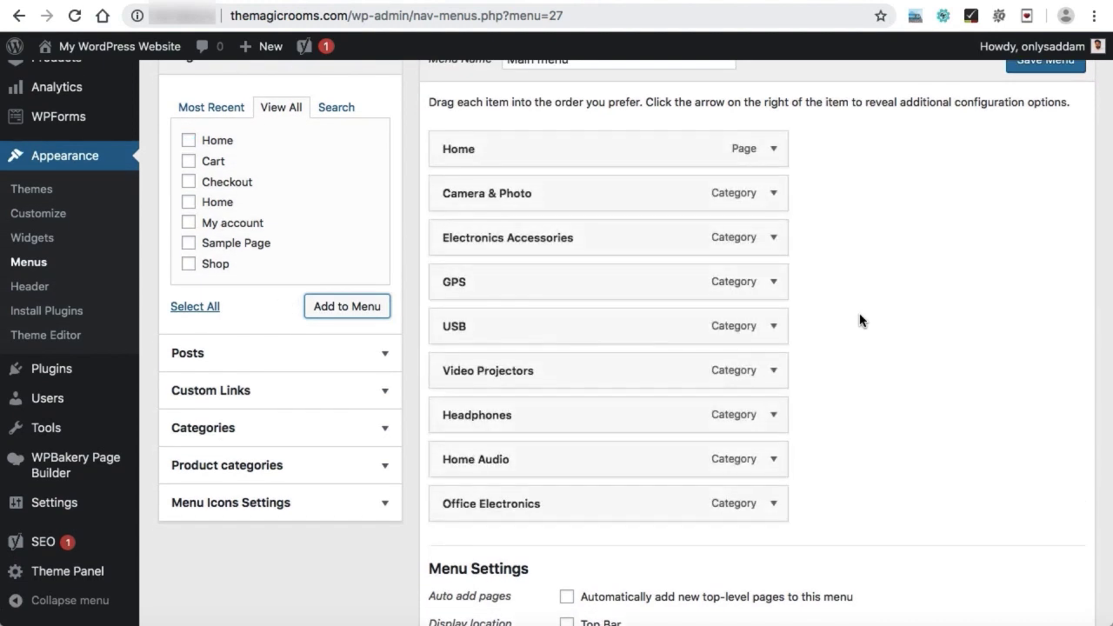
{"action": "scroll", "coordinate": [859, 320], "scroll_direction": "down", "scroll_amount": 3}
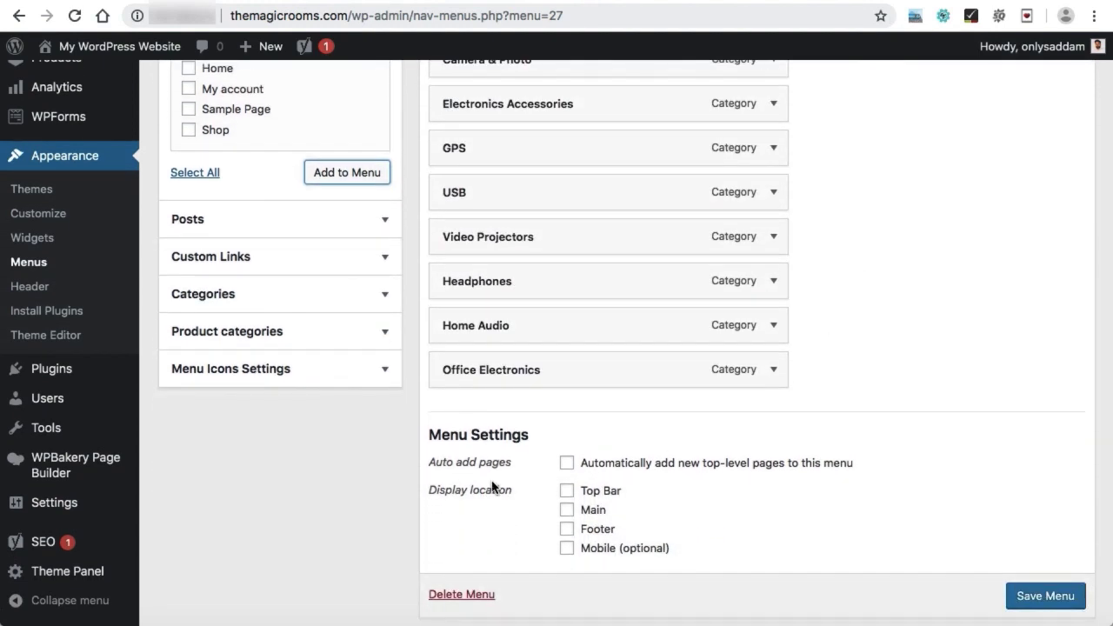
{"action": "left_click_drag", "start_coordinate": [428, 492], "coordinate": [514, 493]}
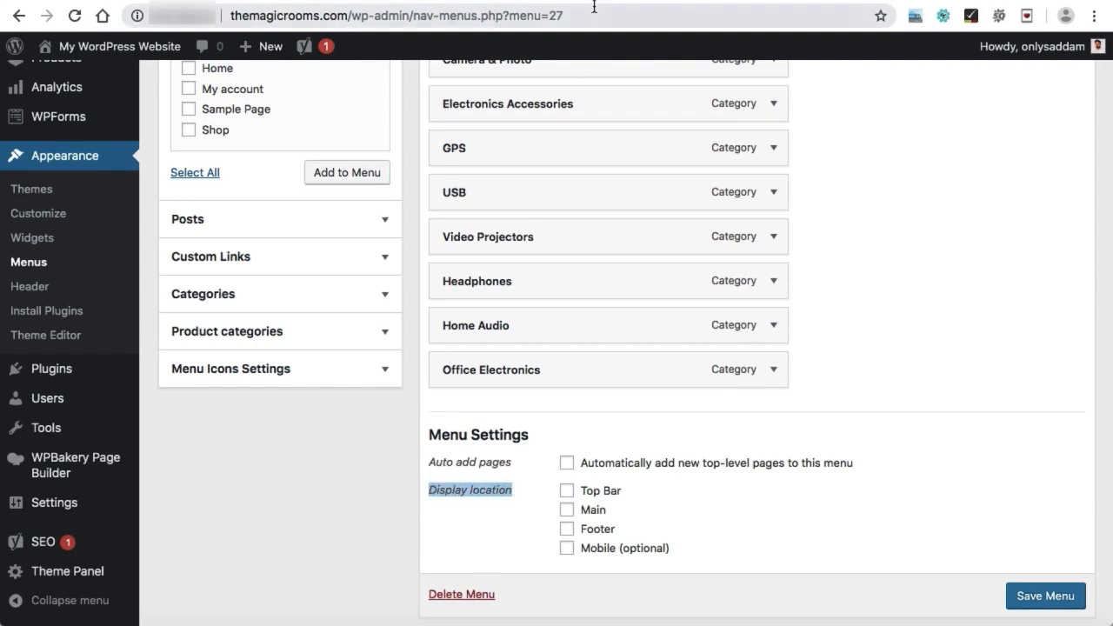
{"action": "left_click", "coordinate": [739, 0]}
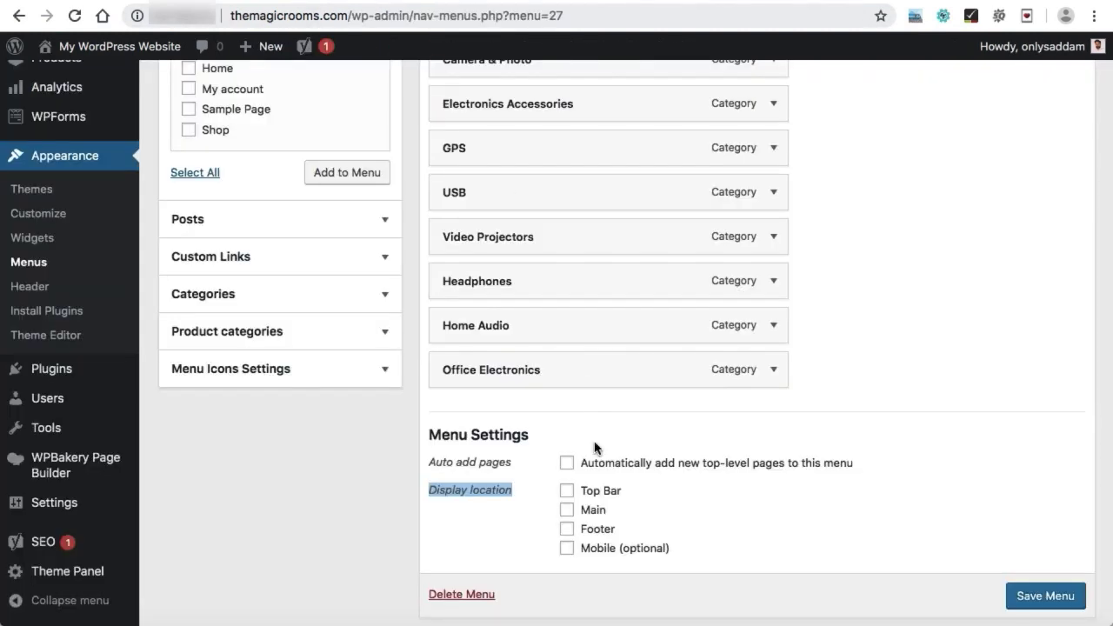
{"action": "left_click", "coordinate": [568, 511]}
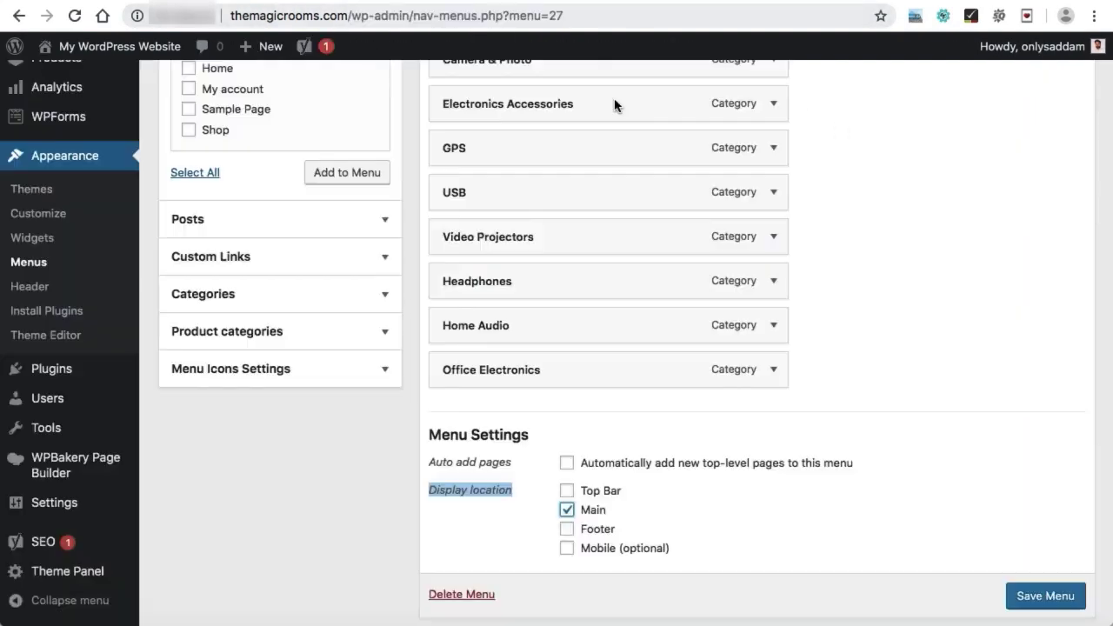
{"action": "left_click", "coordinate": [1044, 596]}
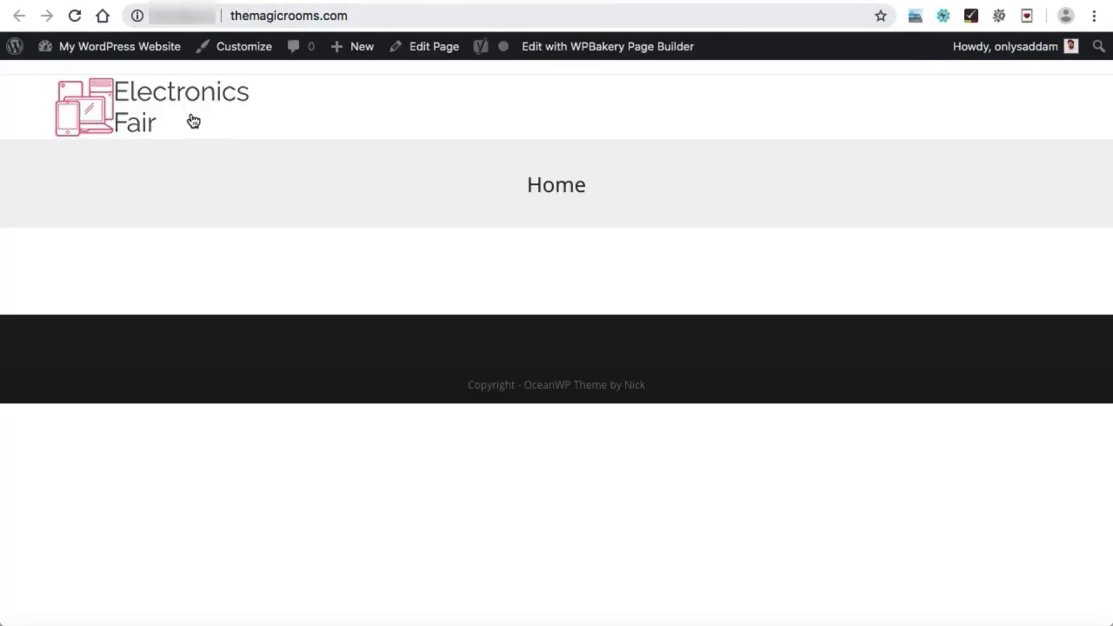
Reload the storefront to check the category menu in the header.
{"action": "left_click", "coordinate": [76, 15]}
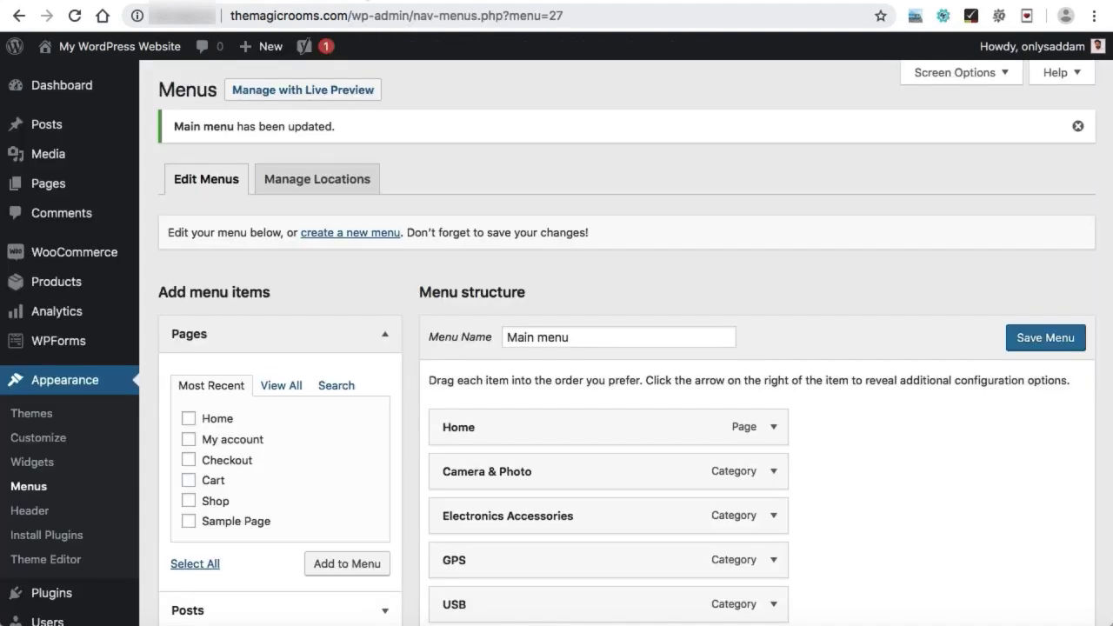
{"action": "scroll", "coordinate": [622, 224], "scroll_direction": "down", "scroll_amount": 5}
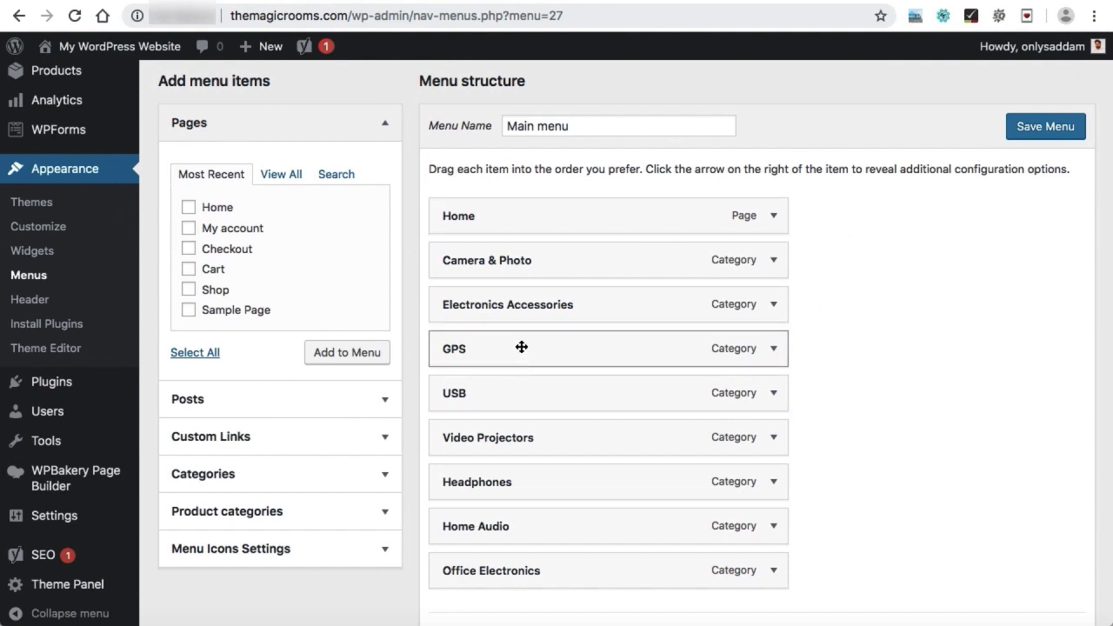
Nest GPS, USB and Headphones under Electronics Accessories and save the menu.
{"action": "mouse_move", "coordinate": [522, 346]}
{"action": "left_mouse_down"}
{"action": "mouse_move", "coordinate": [551, 345]}
{"action": "mouse_move", "coordinate": [504, 345]}
{"action": "left_mouse_up"}
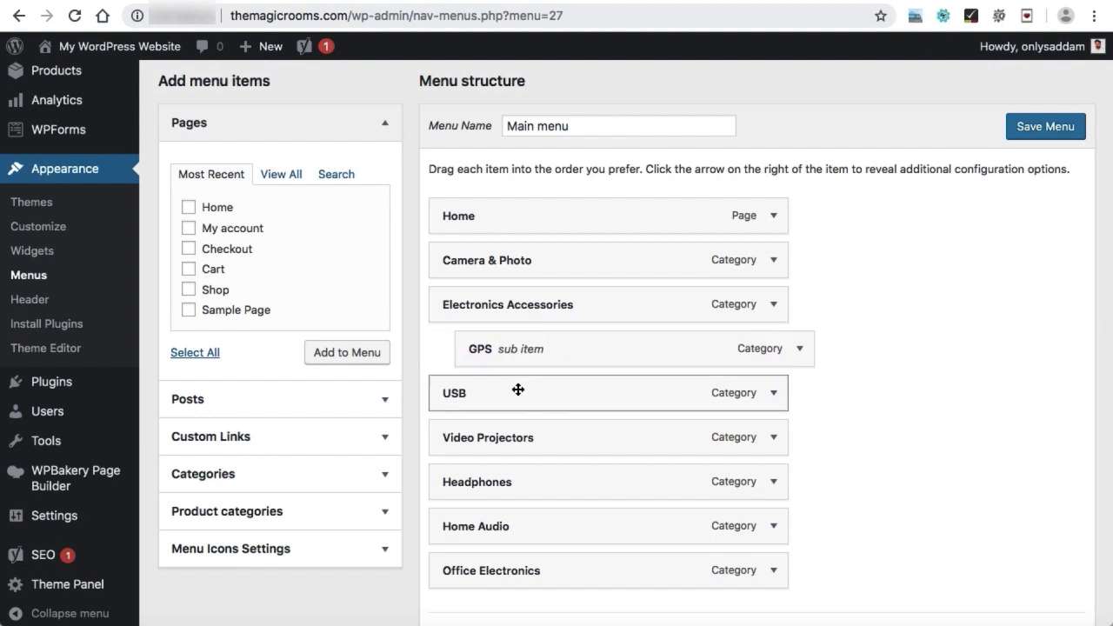
{"action": "left_click_drag", "start_coordinate": [519, 390], "coordinate": [554, 391]}
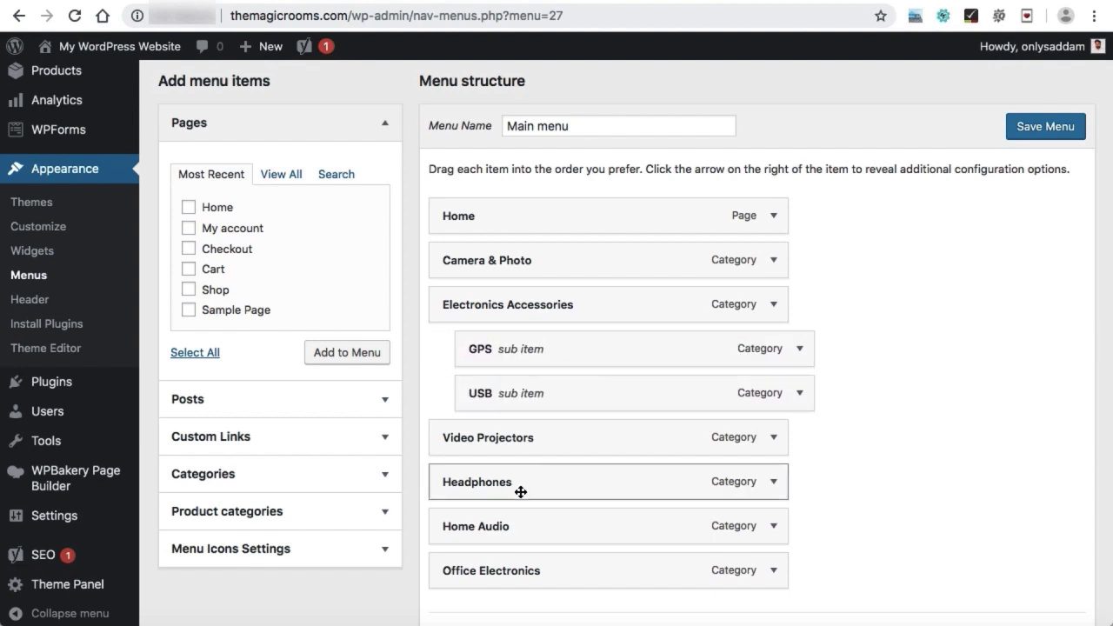
{"action": "left_click_drag", "start_coordinate": [526, 480], "coordinate": [555, 443]}
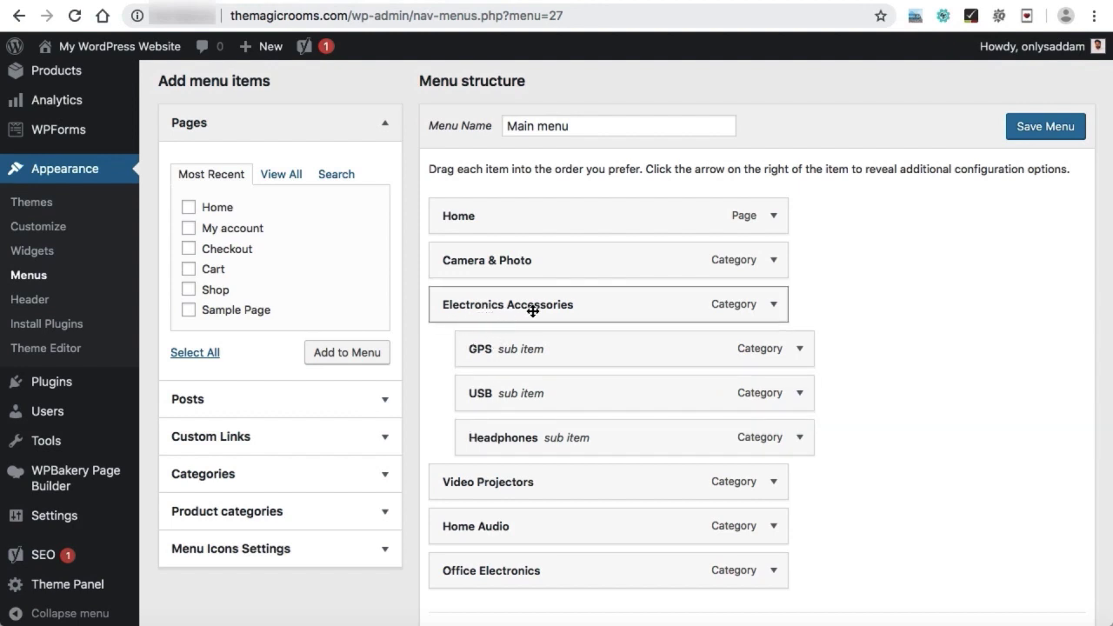
{"action": "left_click", "coordinate": [1045, 128]}
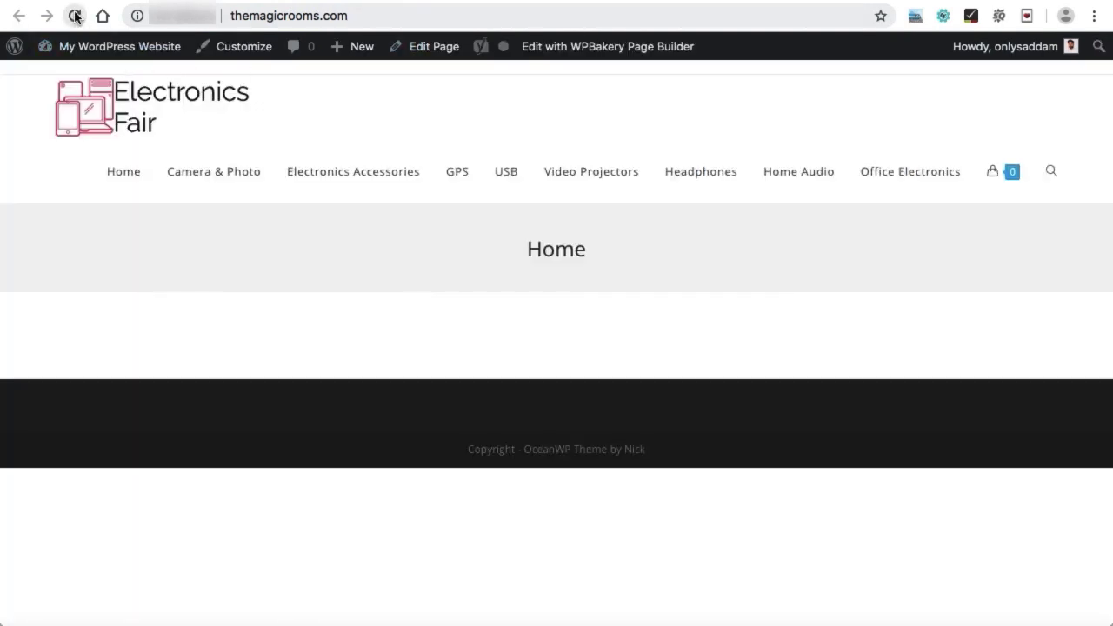
Reload the storefront to view the new Electronics Accessories dropdown.
{"action": "left_click", "coordinate": [75, 15]}
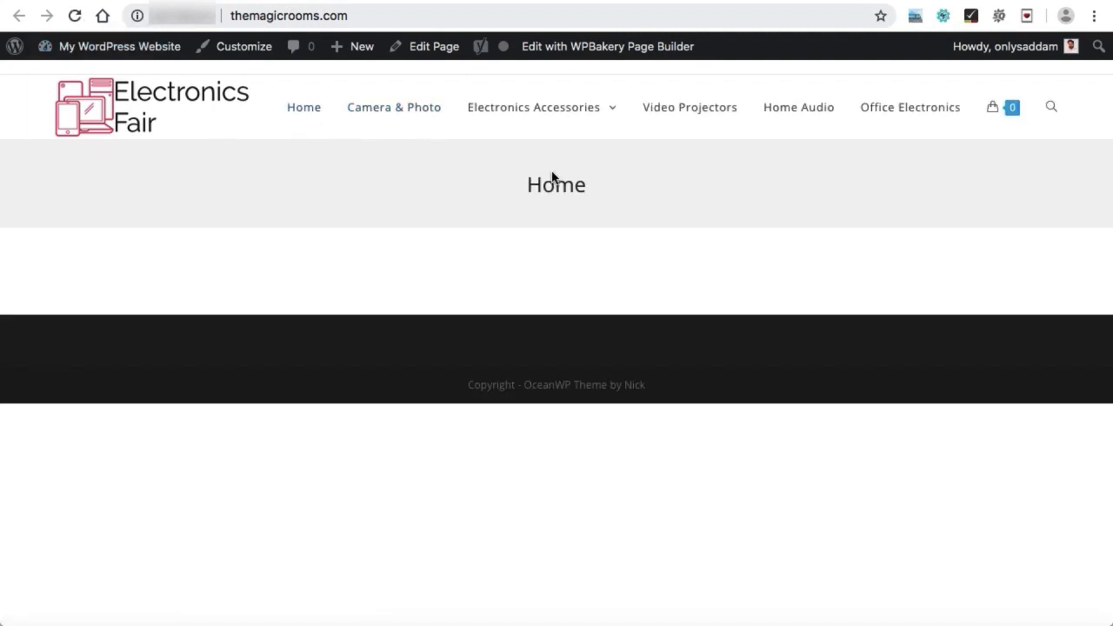
{"action": "mouse_move", "coordinate": [601, 119]}
{"action": "mouse_move", "coordinate": [1002, 117]}
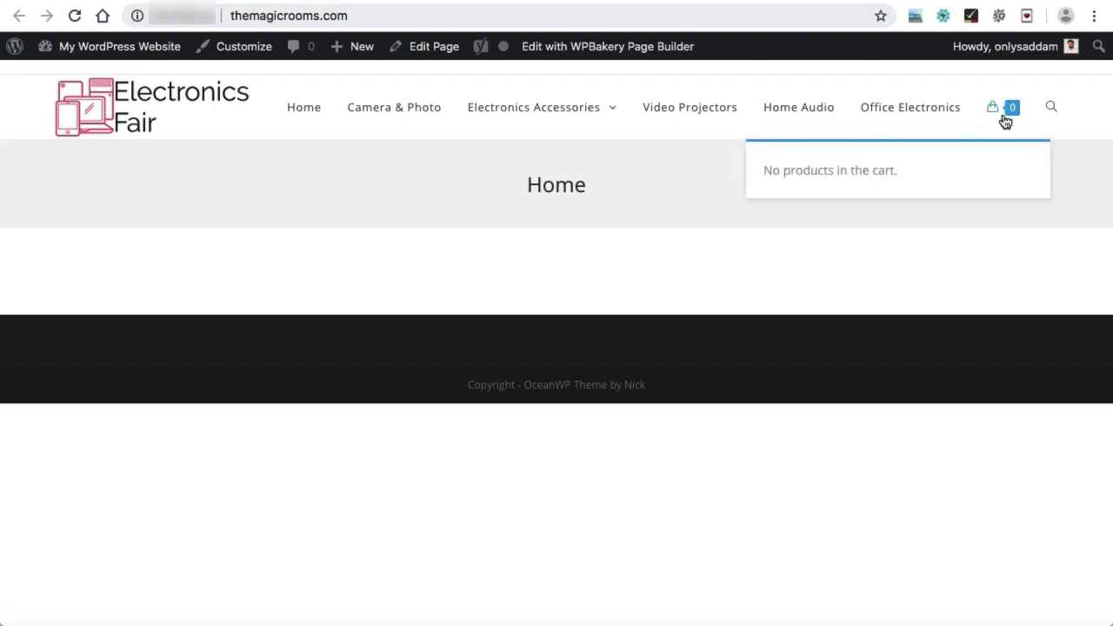
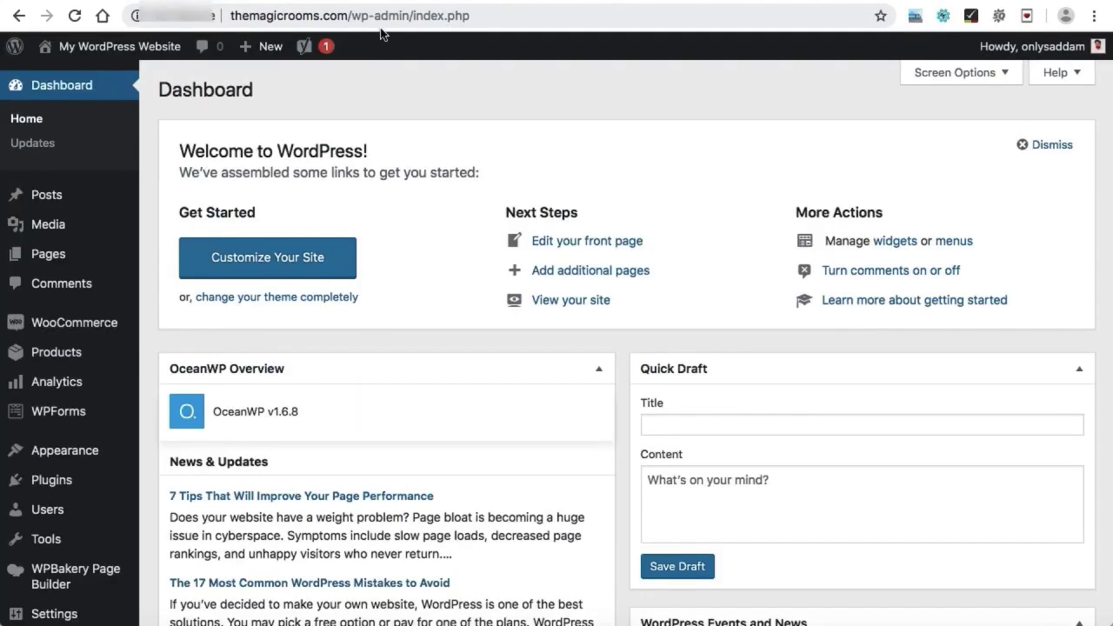
Create a new WordPress page titled 'Contact'.
{"action": "mouse_move", "coordinate": [87, 258]}
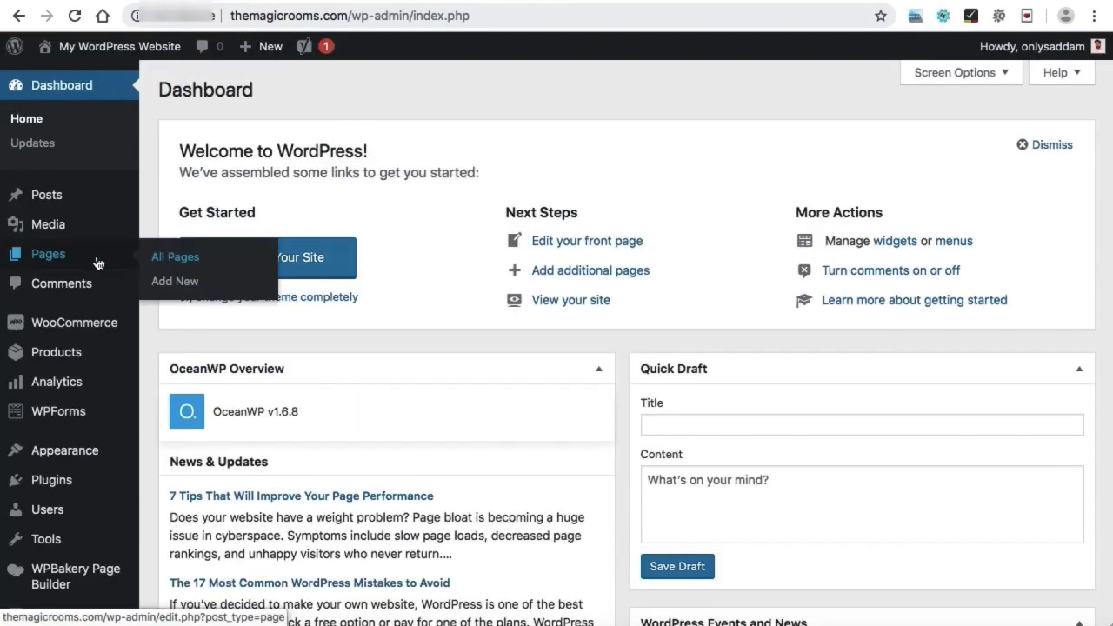
{"action": "left_click", "coordinate": [192, 288]}
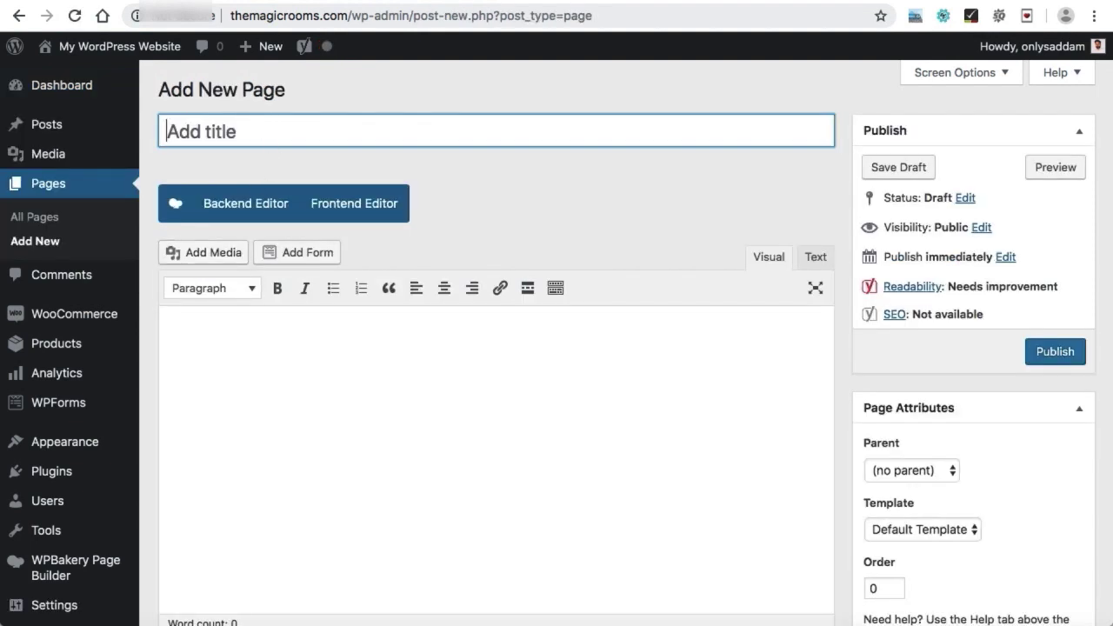
{"action": "type", "text": "Contact"}
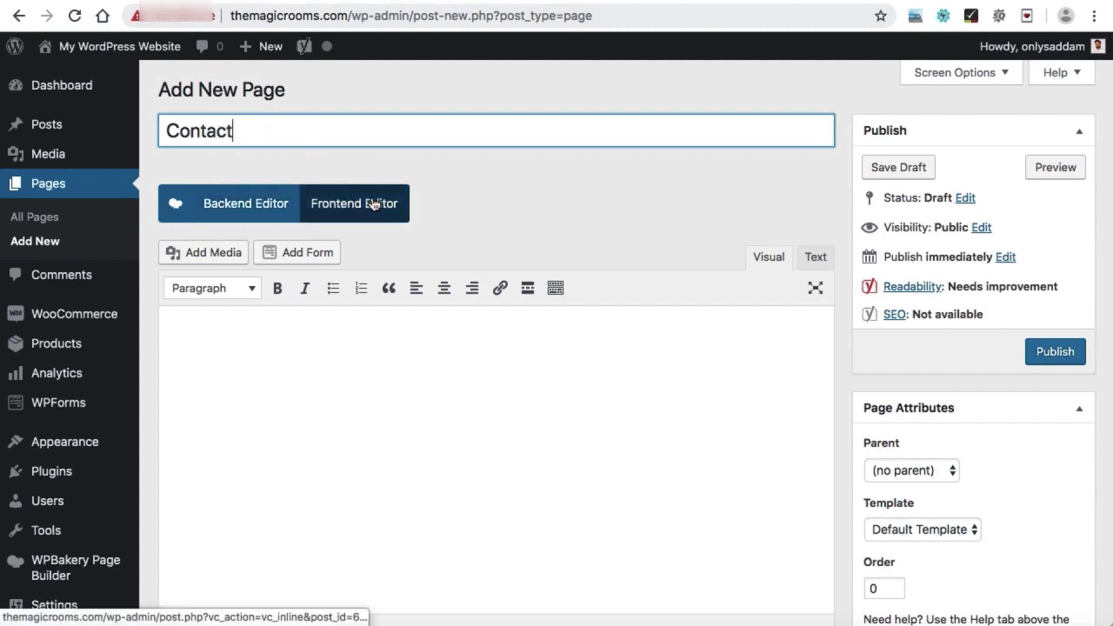
Switch the page to the WPBakery backend editor and add an empty row.
{"action": "left_click", "coordinate": [226, 206]}
{"action": "scroll", "coordinate": [487, 261], "scroll_direction": "down", "scroll_amount": 2}
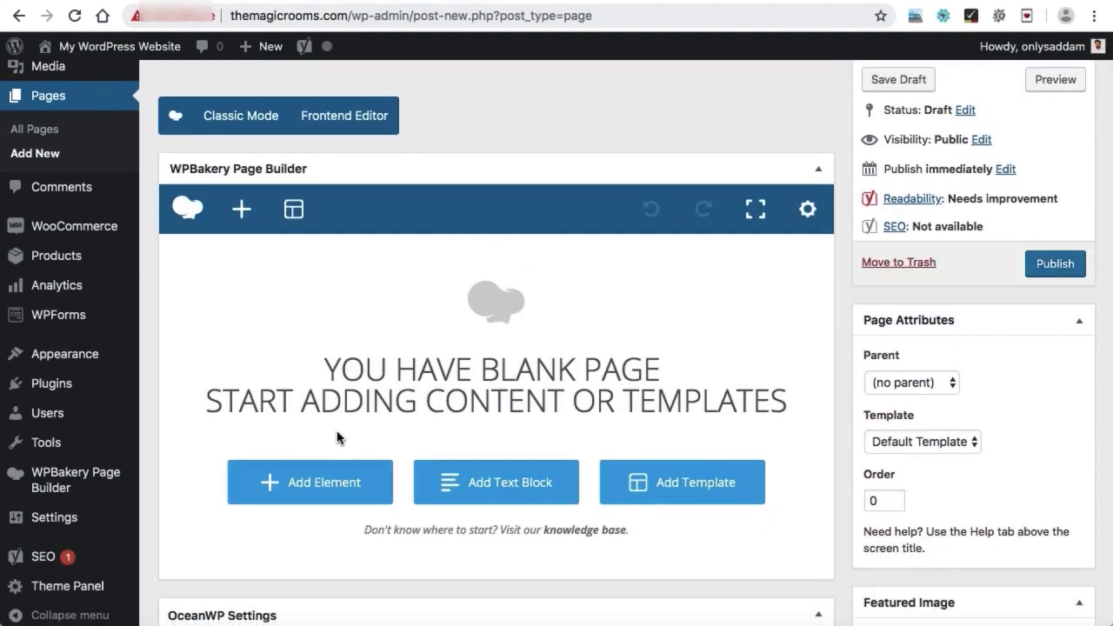
{"action": "left_click", "coordinate": [316, 489]}
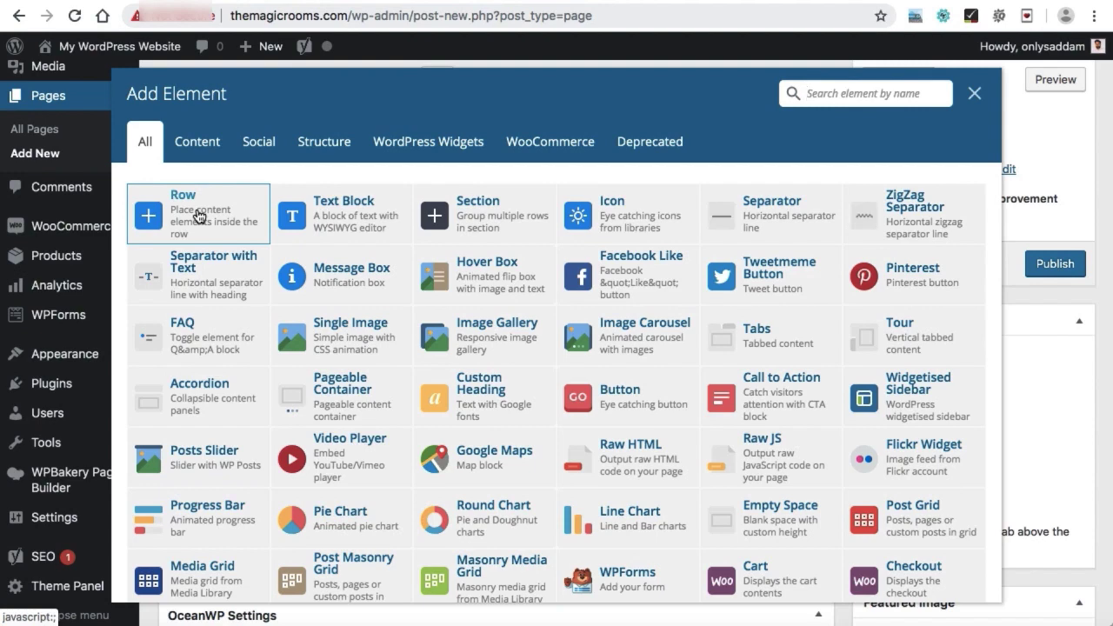
{"action": "left_click", "coordinate": [200, 215]}
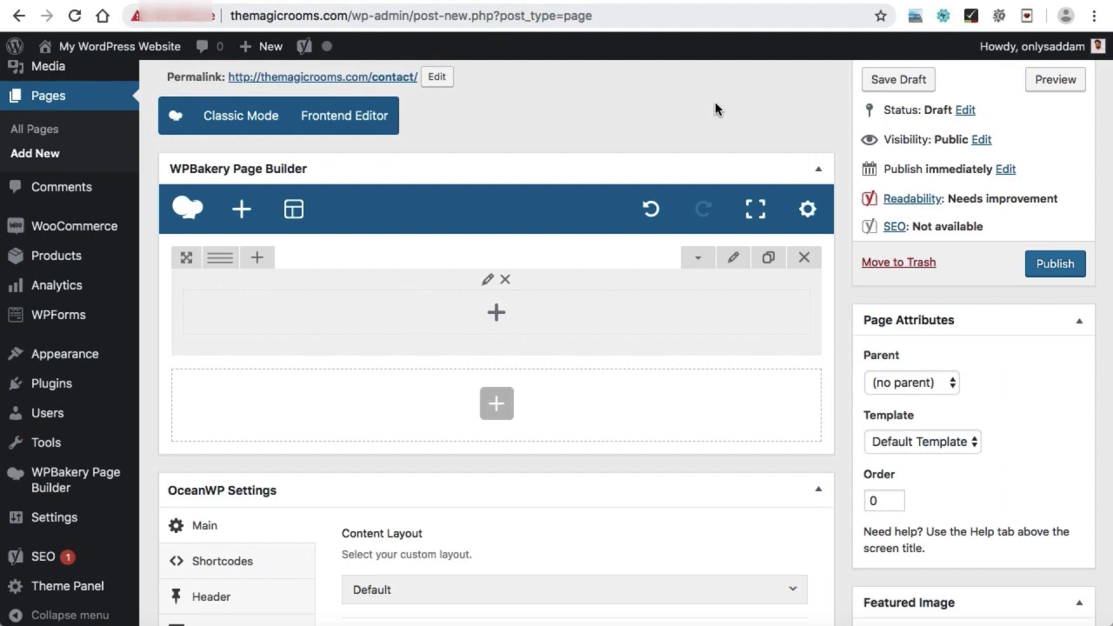
Open maps.google.com in a new tab and find WebSoft Global IT Services.
{"action": "key", "text": "super+t"}
{"action": "type", "text": "map"}
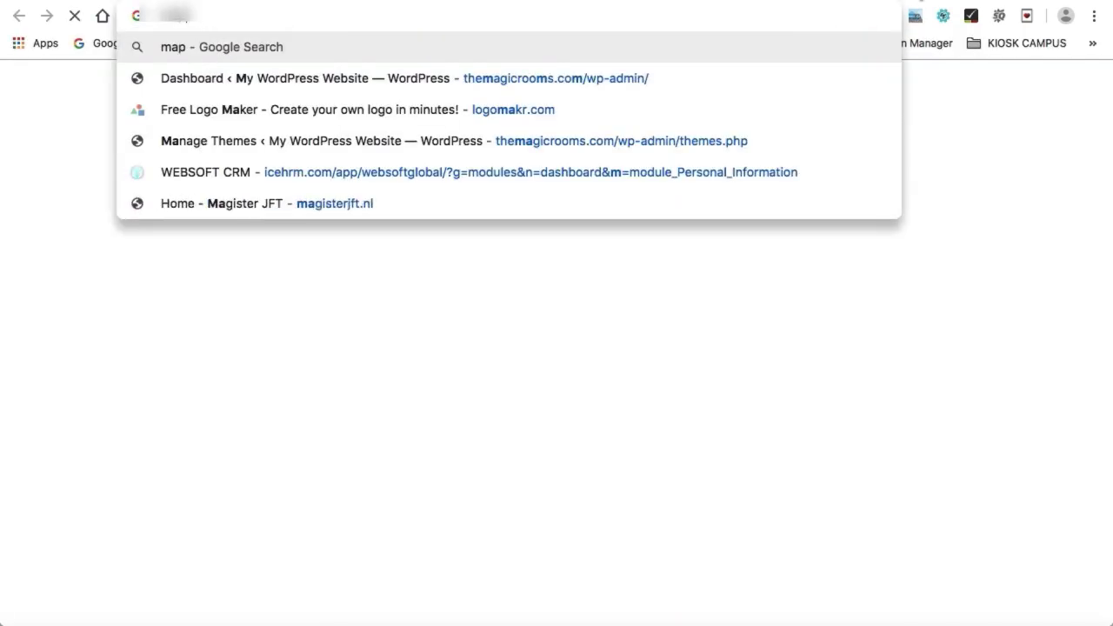
{"action": "type", "text": "s.google.com"}
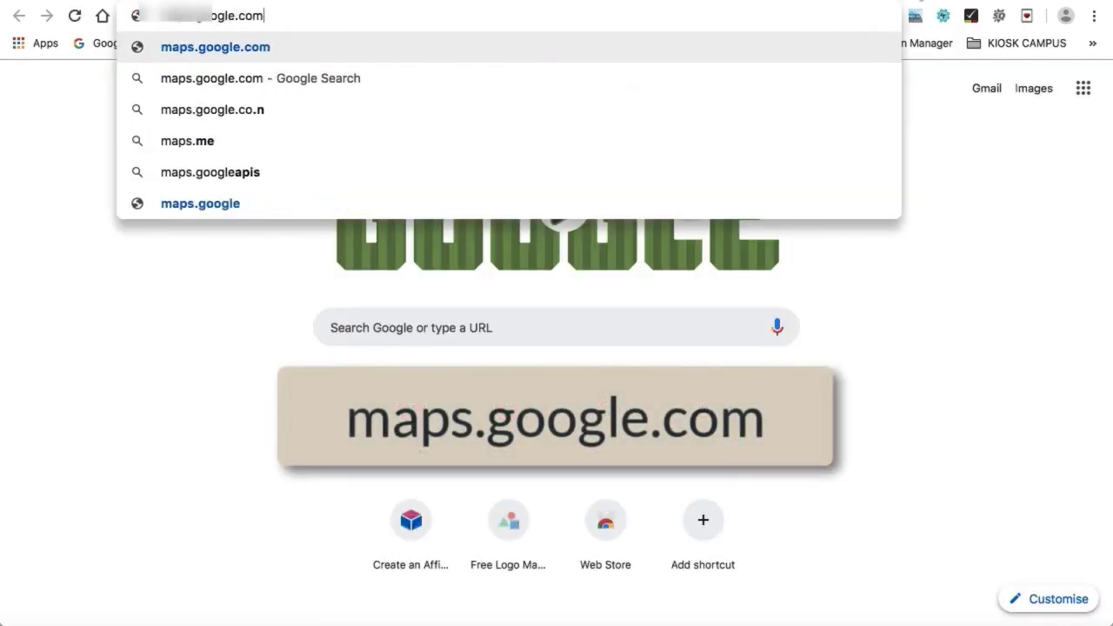
{"action": "key", "text": "Return"}
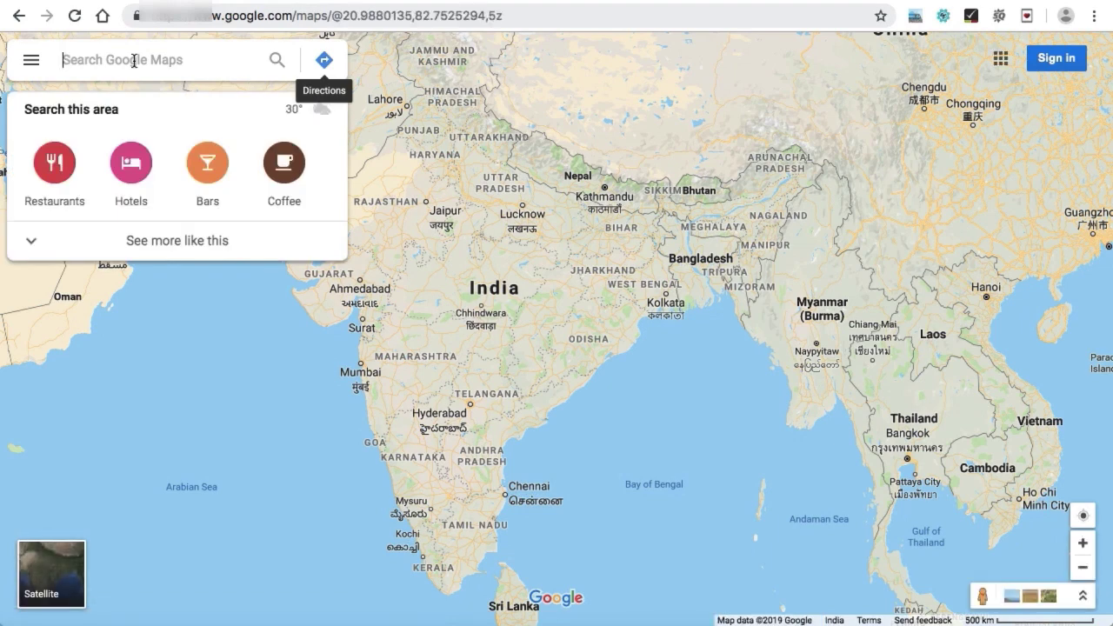
{"action": "type", "text": "websoft globa"}
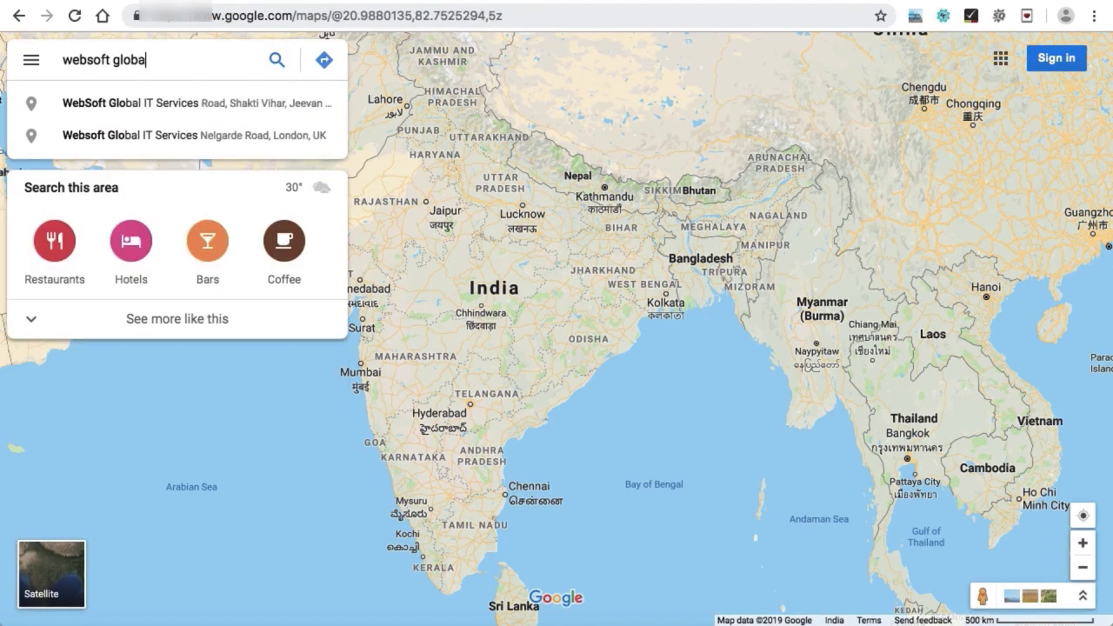
{"action": "type", "text": "l"}
{"action": "left_click", "coordinate": [144, 106]}
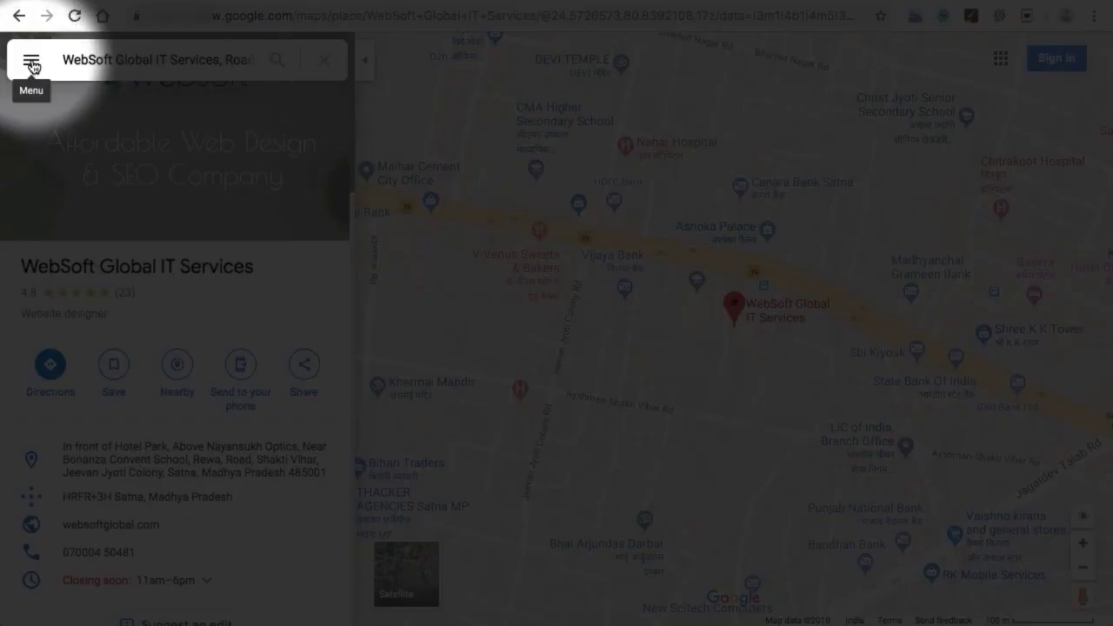
Copy the location's embed-a-map HTML code from Share or embed map.
{"action": "left_click", "coordinate": [31, 62]}
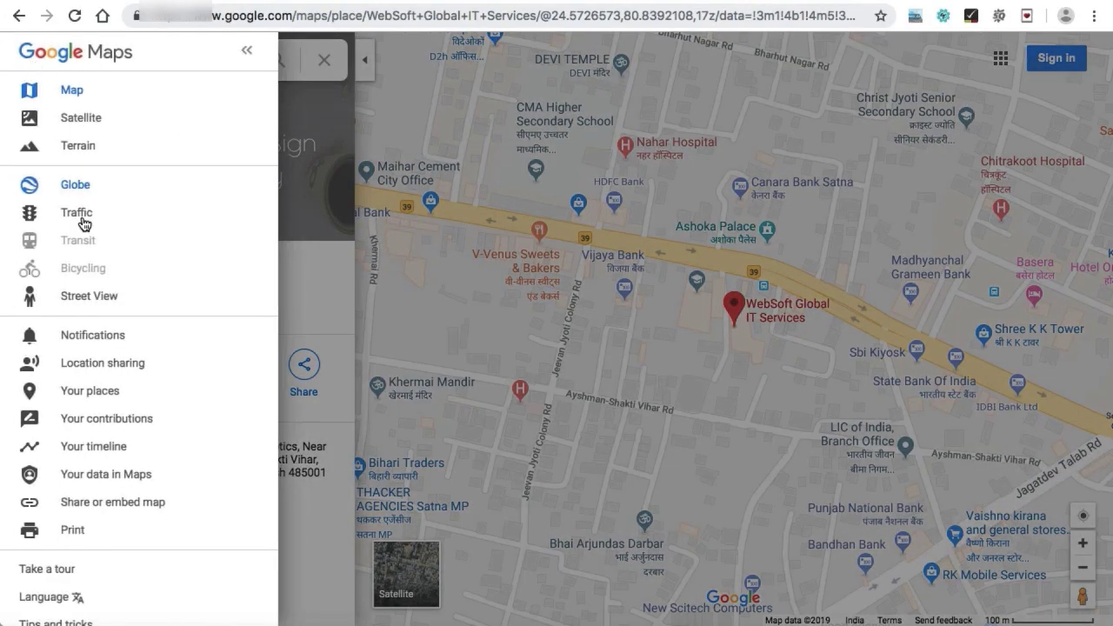
{"action": "left_click", "coordinate": [121, 502]}
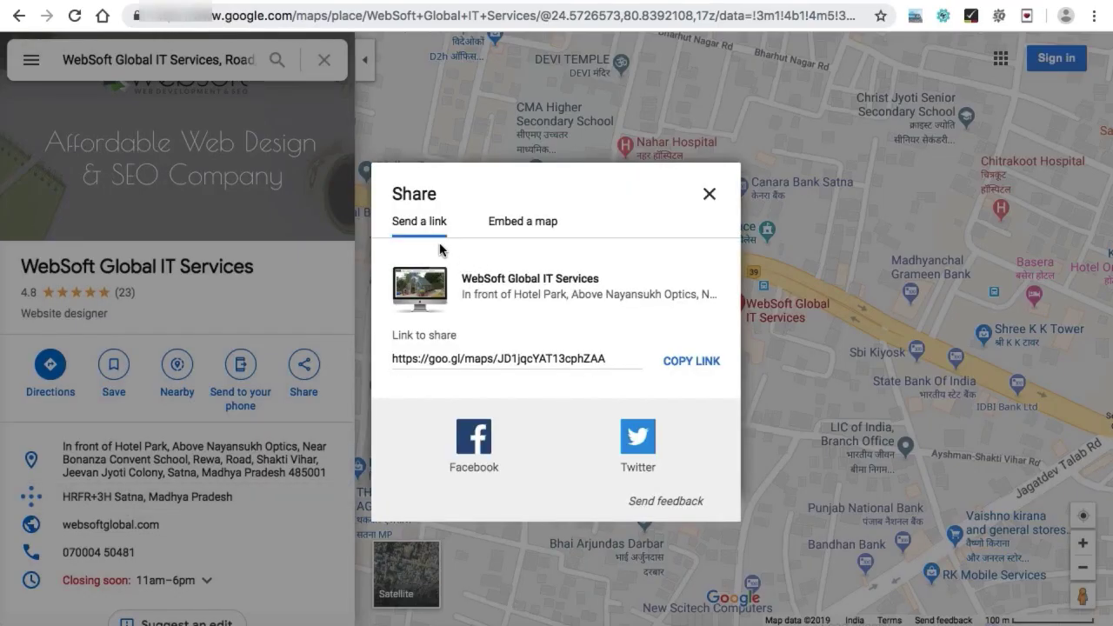
{"action": "left_click", "coordinate": [522, 222]}
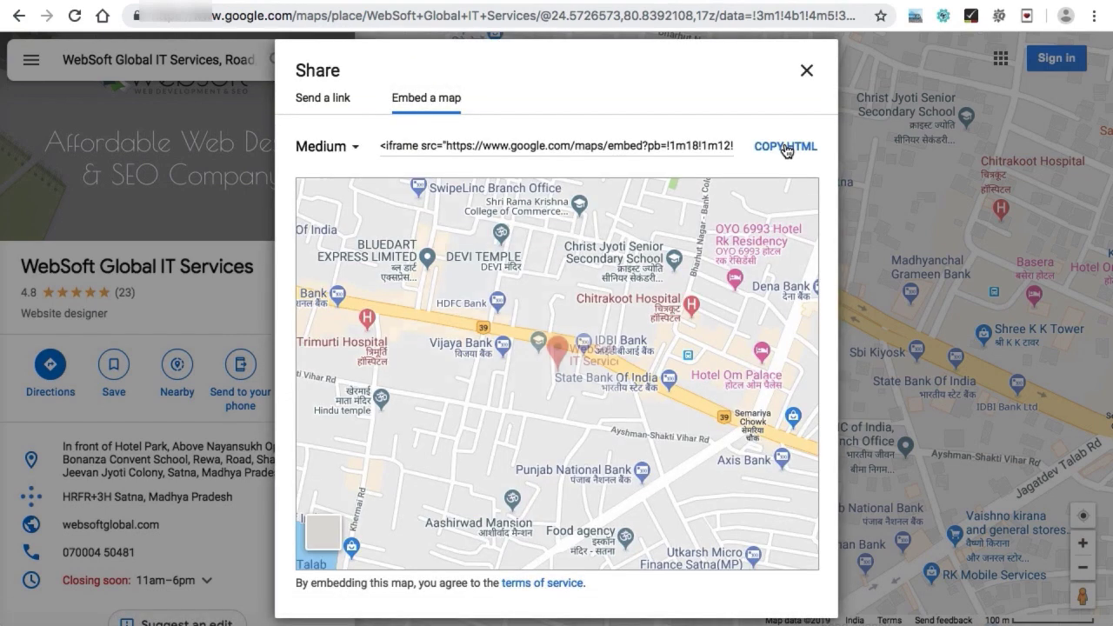
{"action": "left_click", "coordinate": [785, 148]}
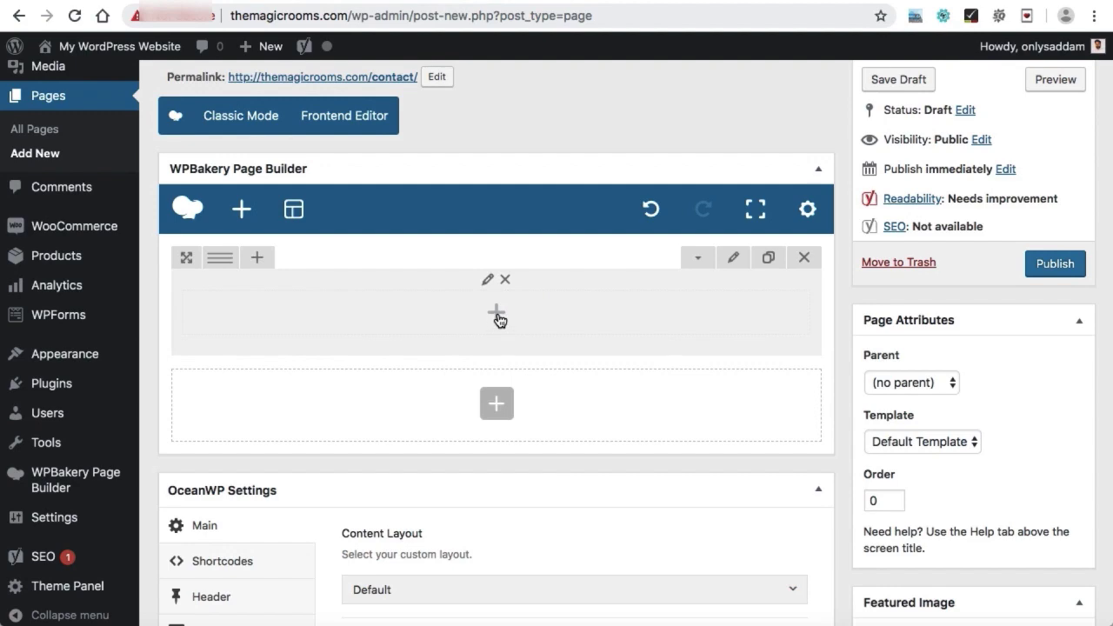
Add a Text Block element to the row's empty column.
{"action": "left_click", "coordinate": [496, 313]}
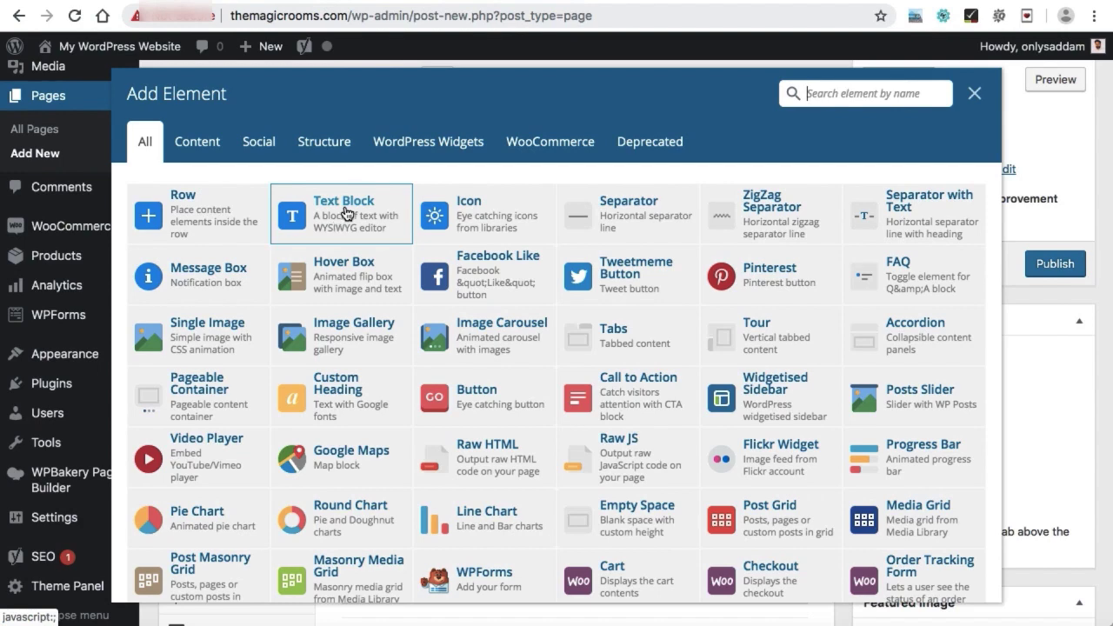
{"action": "scroll", "coordinate": [709, 242], "scroll_direction": "down", "scroll_amount": 3}
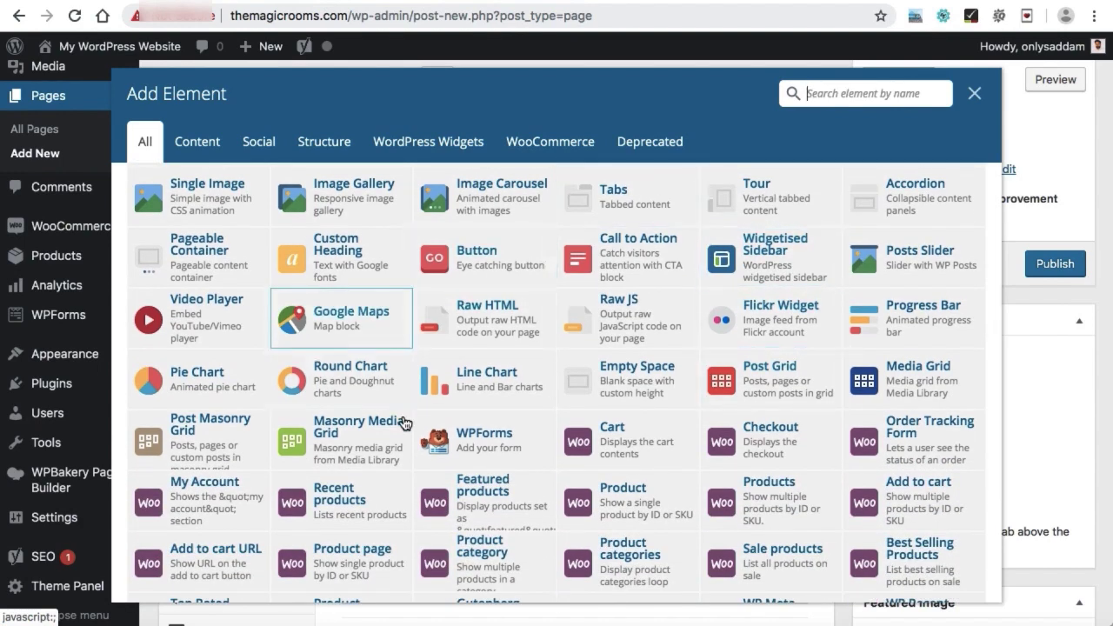
{"action": "scroll", "coordinate": [550, 445], "scroll_direction": "down", "scroll_amount": 3}
{"action": "scroll", "coordinate": [550, 449], "scroll_direction": "down", "scroll_amount": 2}
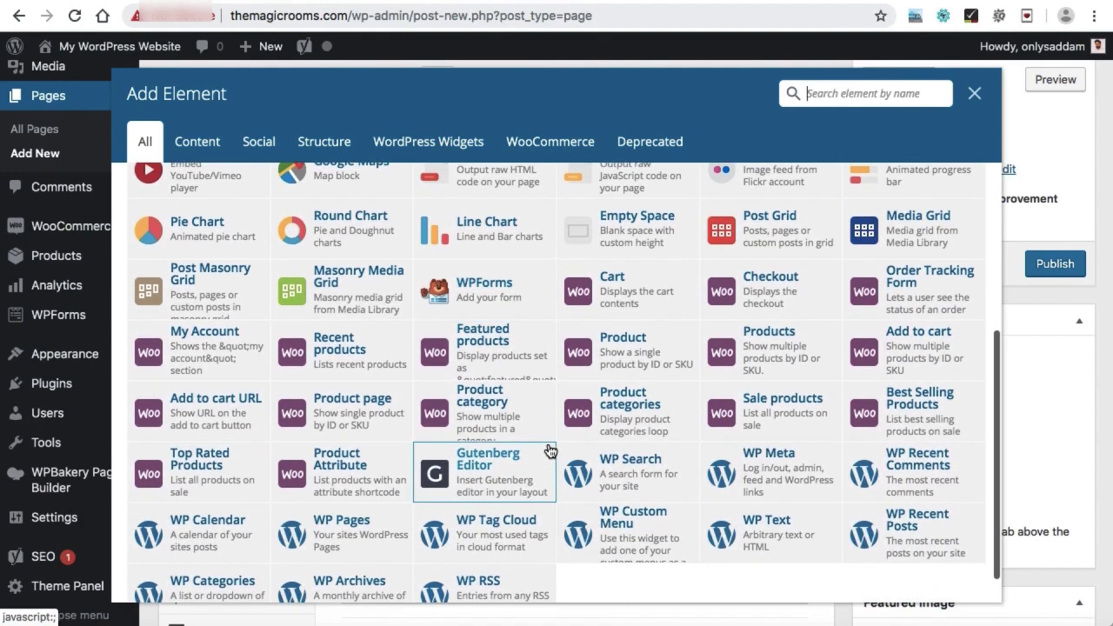
{"action": "scroll", "coordinate": [550, 450], "scroll_direction": "up", "scroll_amount": 8}
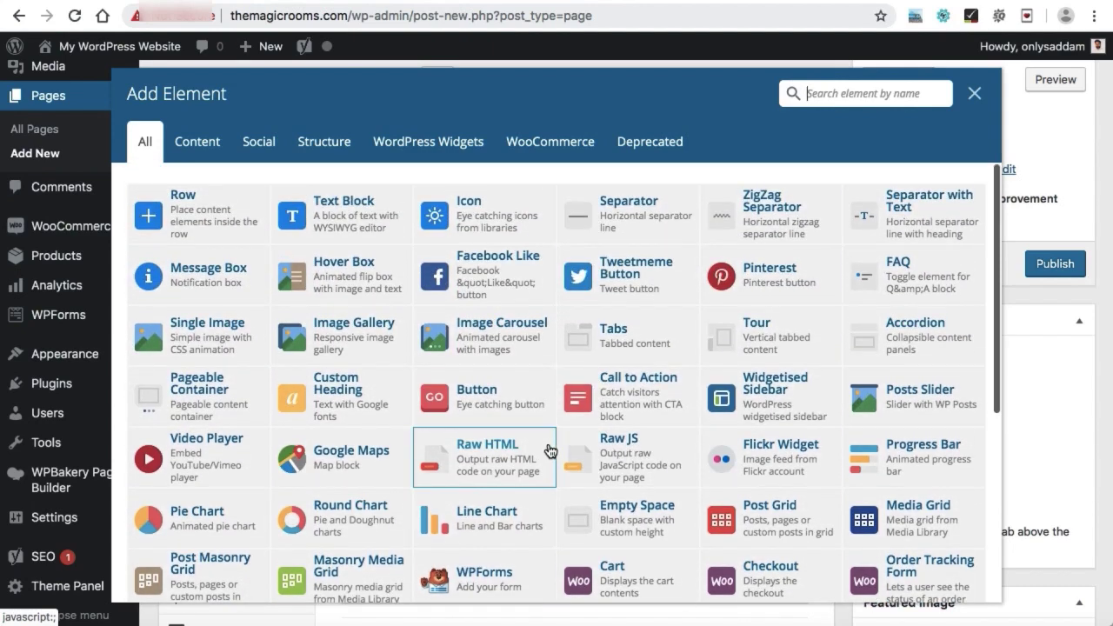
{"action": "left_click", "coordinate": [338, 219]}
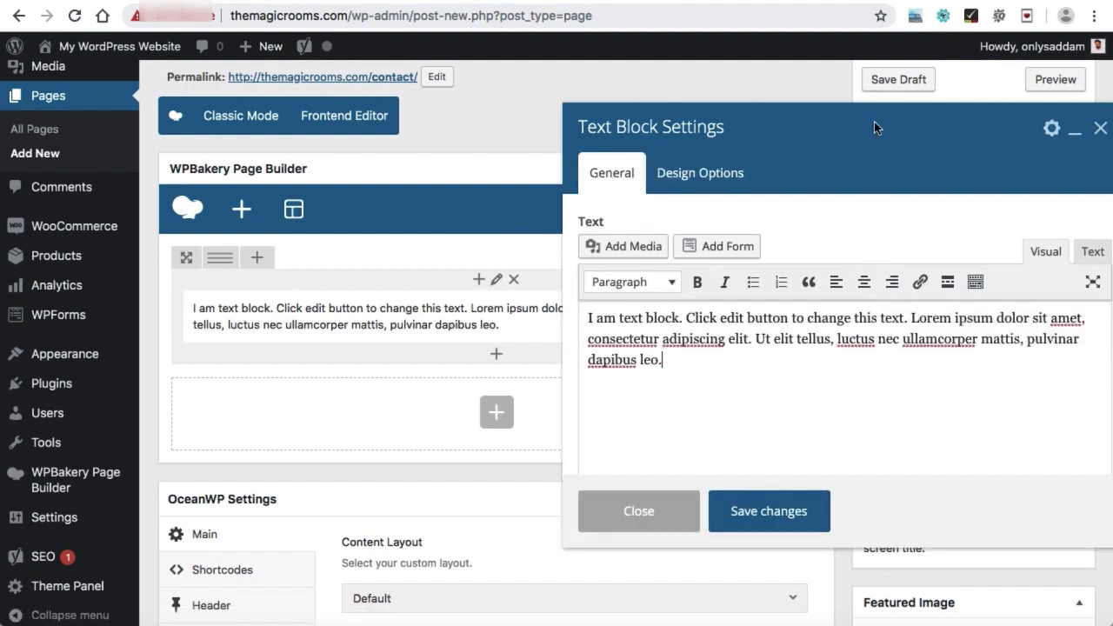
Paste the map iframe as HTML with width 100%, save the block, and publish the page.
{"action": "left_click_drag", "start_coordinate": [869, 125], "coordinate": [767, 118]}
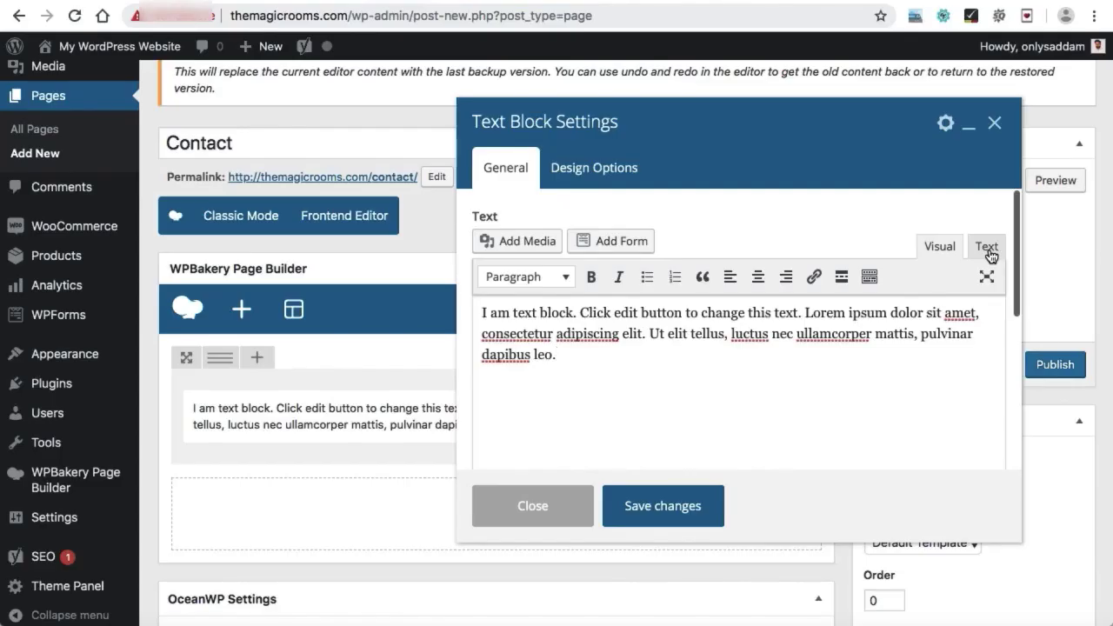
{"action": "left_click", "coordinate": [988, 249]}
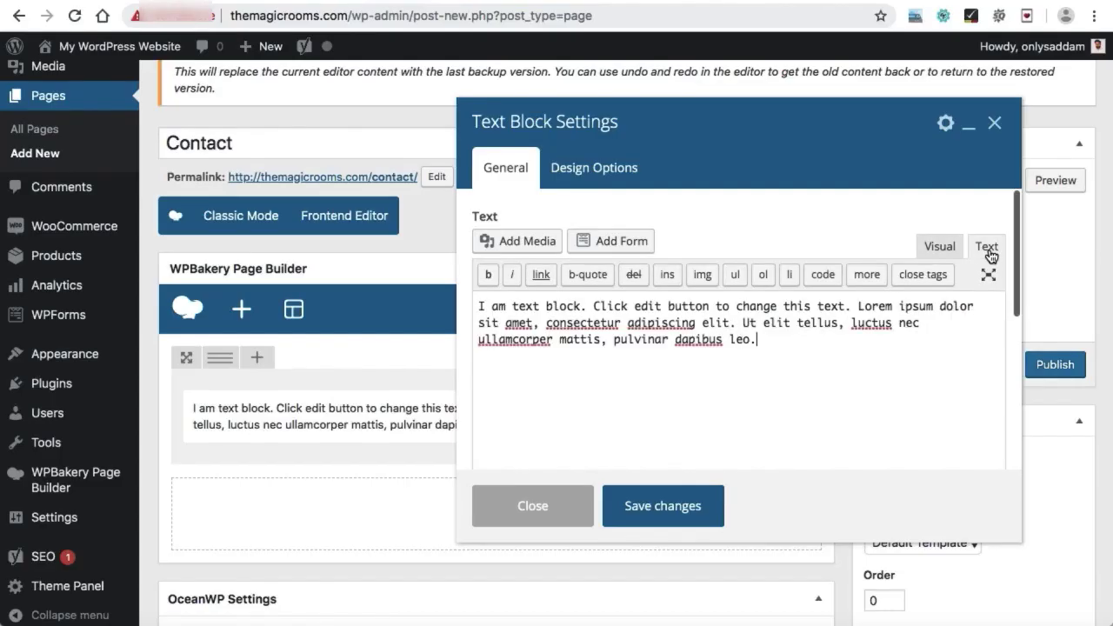
{"action": "key", "text": "ctrl+a"}
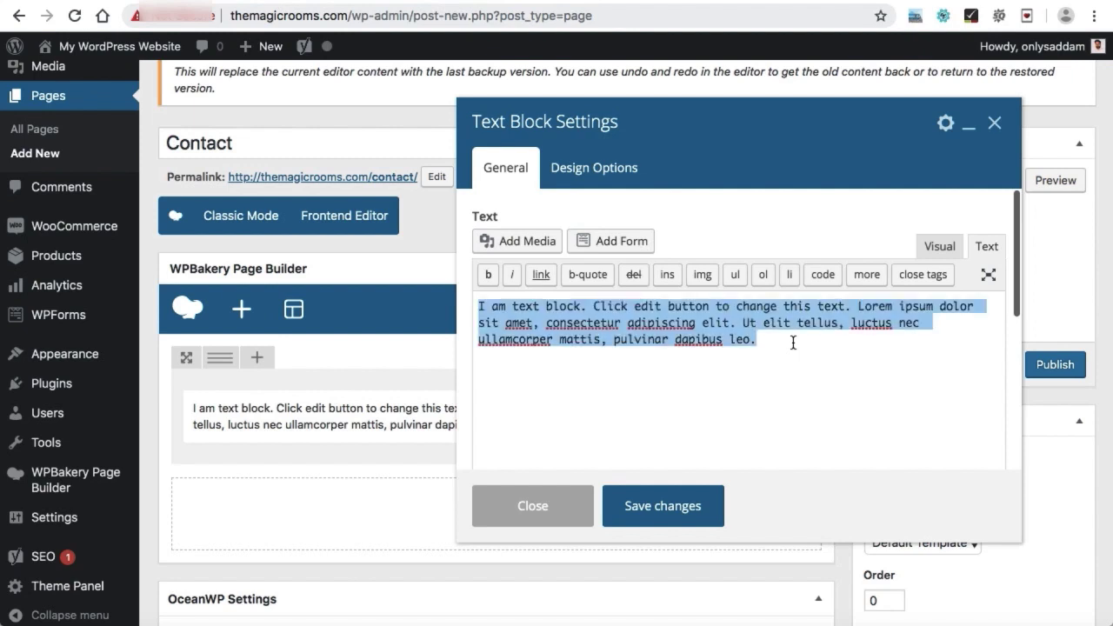
{"action": "key", "text": "ctrl+v"}
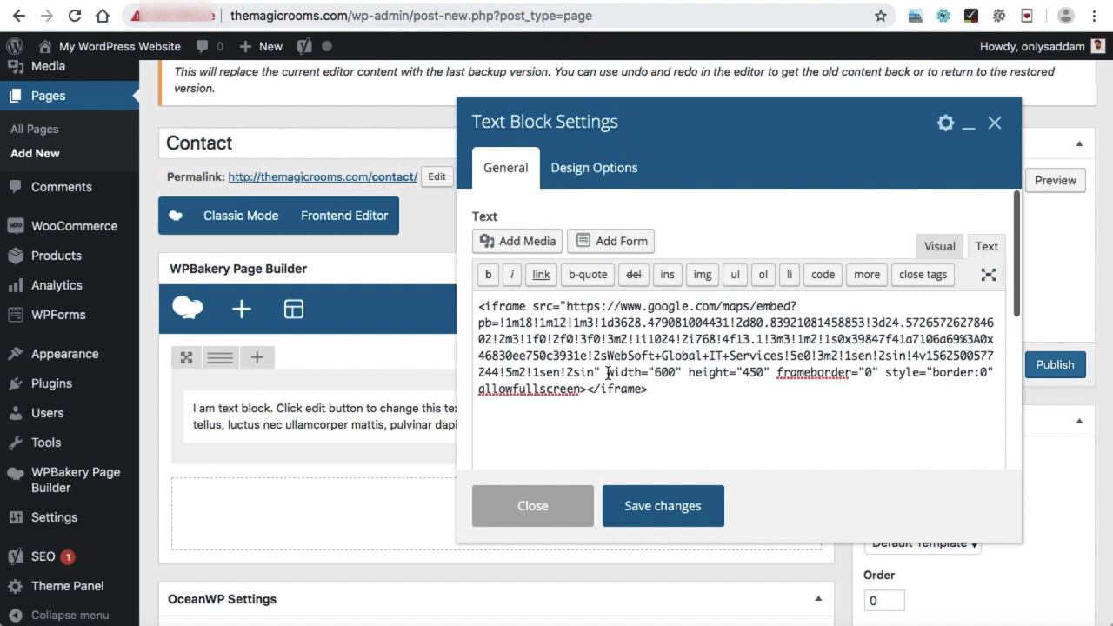
{"action": "left_click_drag", "start_coordinate": [608, 373], "coordinate": [664, 375]}
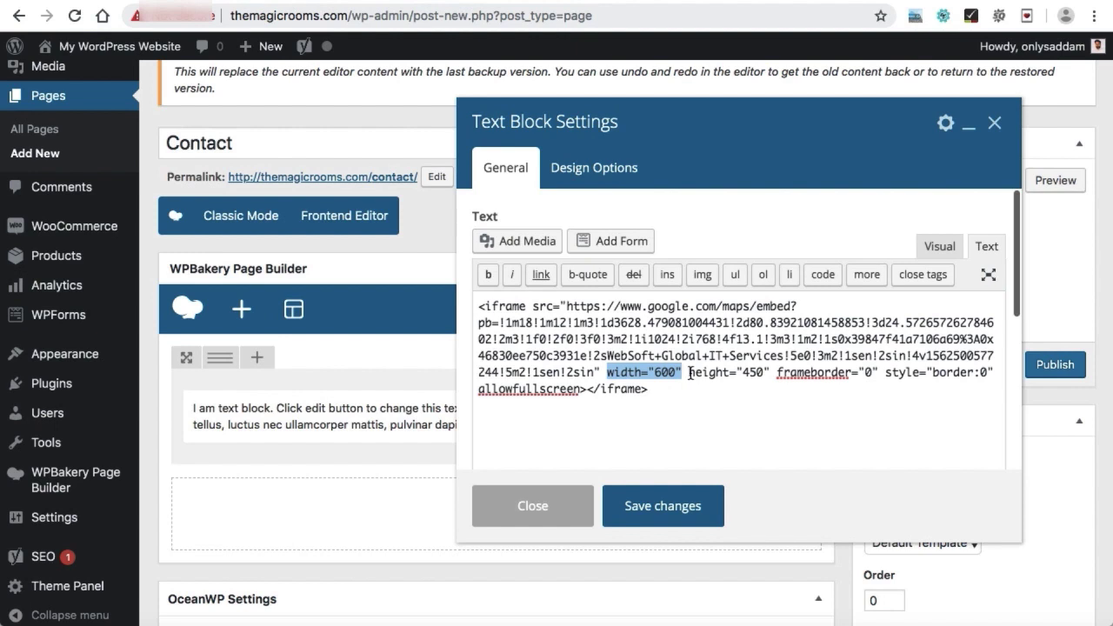
{"action": "left_click_drag", "start_coordinate": [690, 373], "coordinate": [762, 373]}
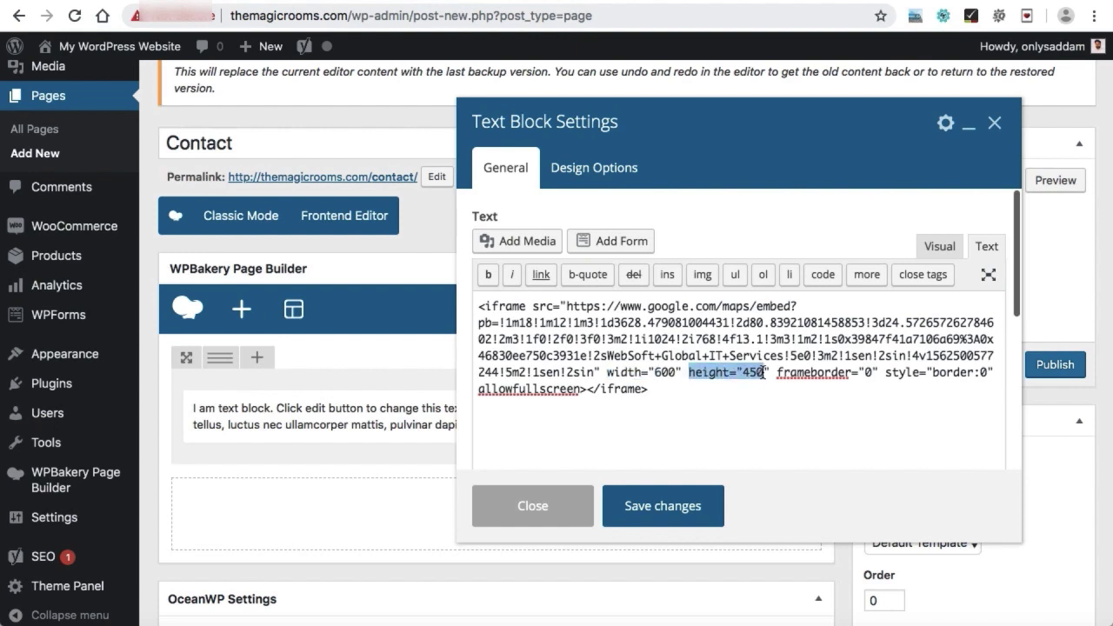
{"action": "left_click", "coordinate": [674, 375]}
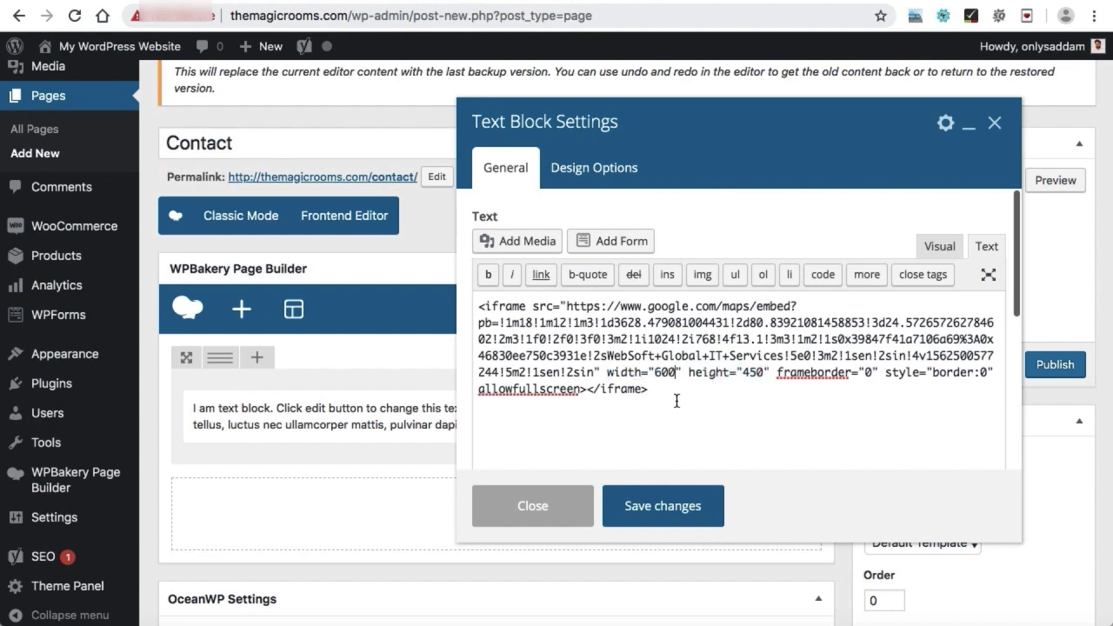
{"action": "double_click", "coordinate": [662, 374]}
{"action": "type", "text": "100%"}
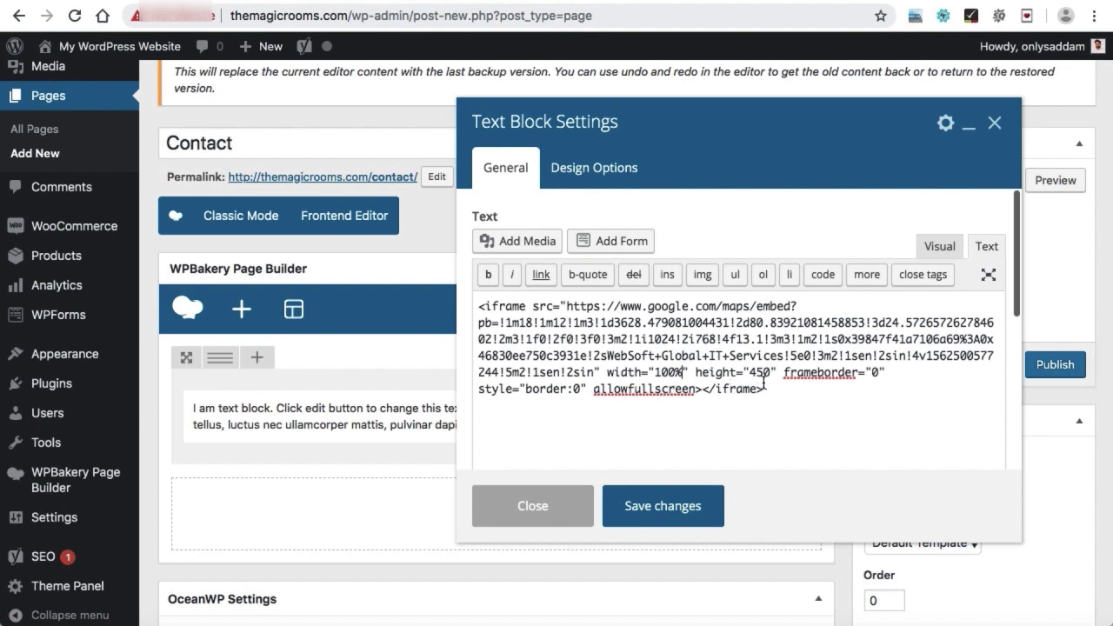
{"action": "left_click", "coordinate": [676, 497]}
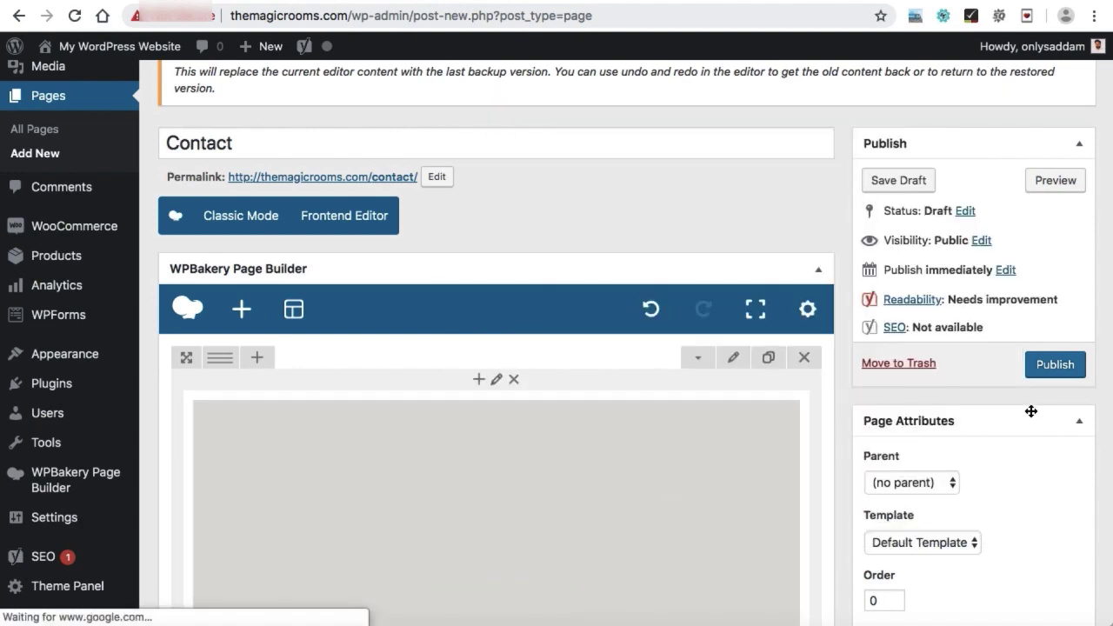
{"action": "left_click", "coordinate": [1055, 364]}
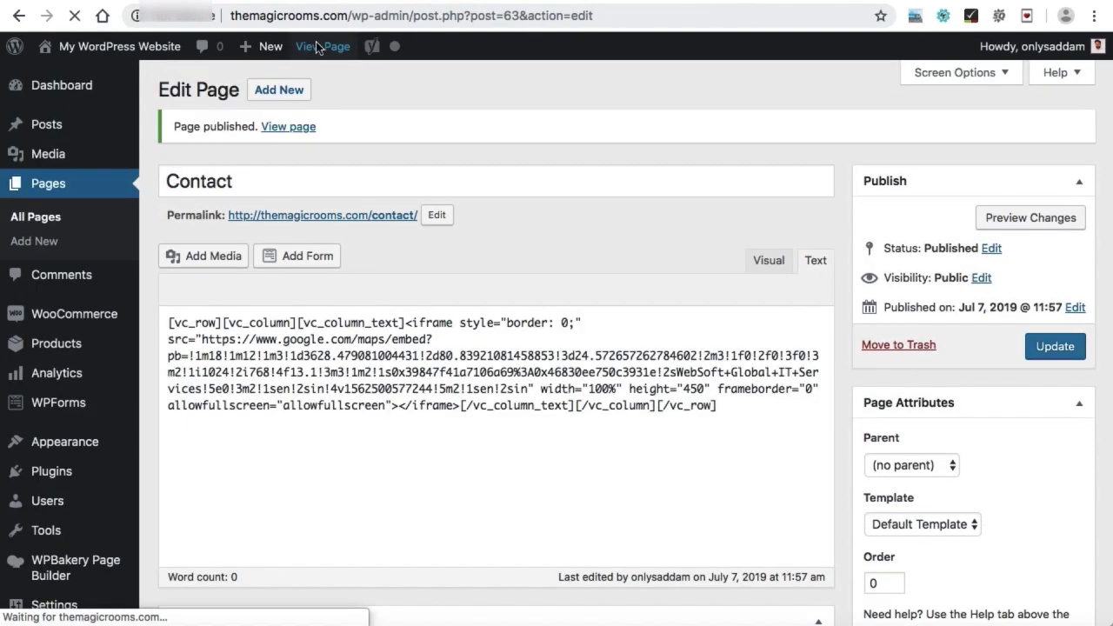
Open the live Contact page in a new tab, check the map, then return to the editor.
{"action": "right_click", "coordinate": [319, 49]}
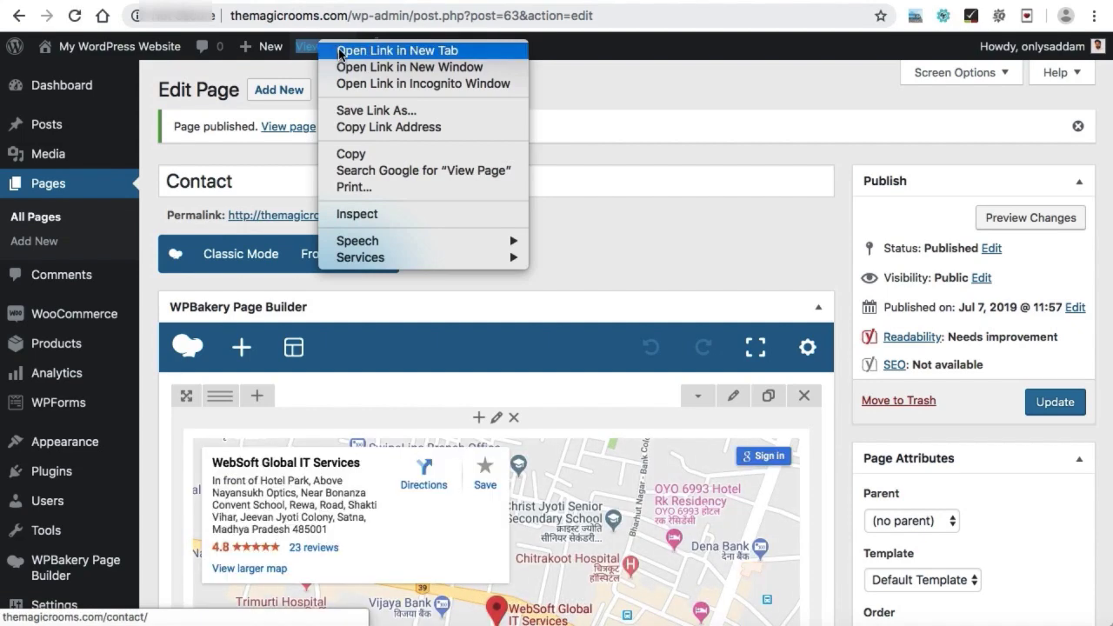
{"action": "left_click", "coordinate": [397, 51]}
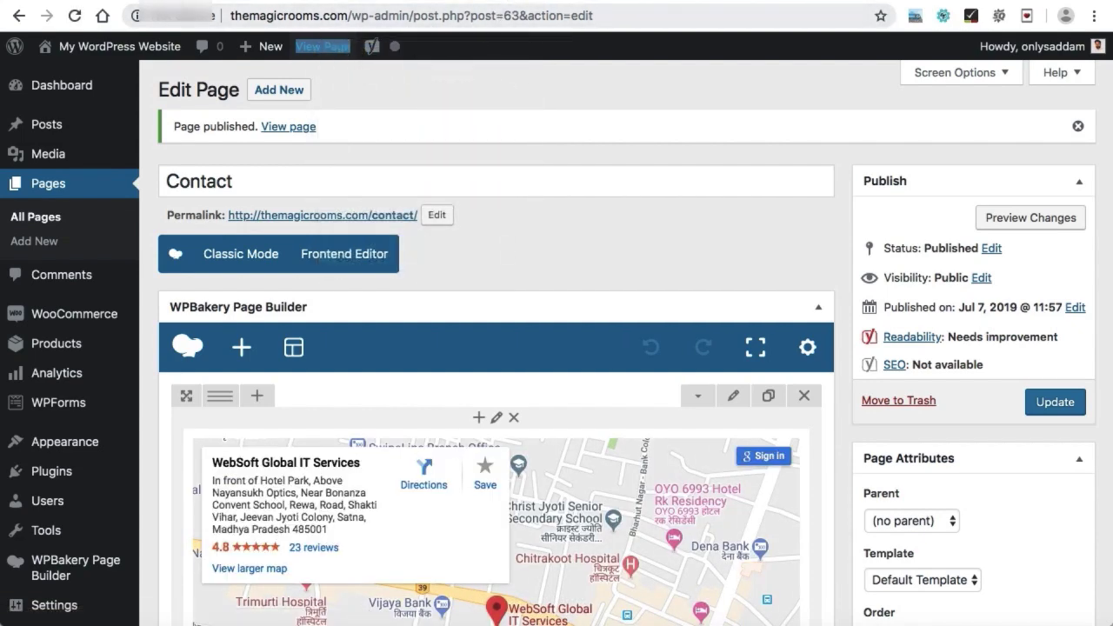
{"action": "key", "text": "ctrl+Tab"}
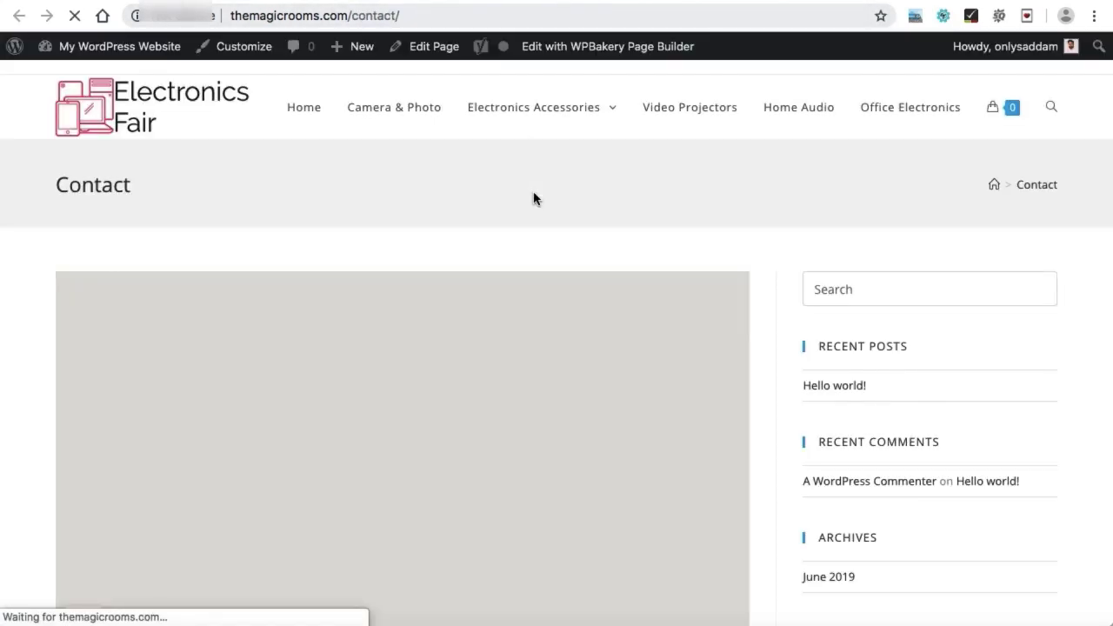
{"action": "scroll", "coordinate": [644, 234], "scroll_direction": "down", "scroll_amount": 1}
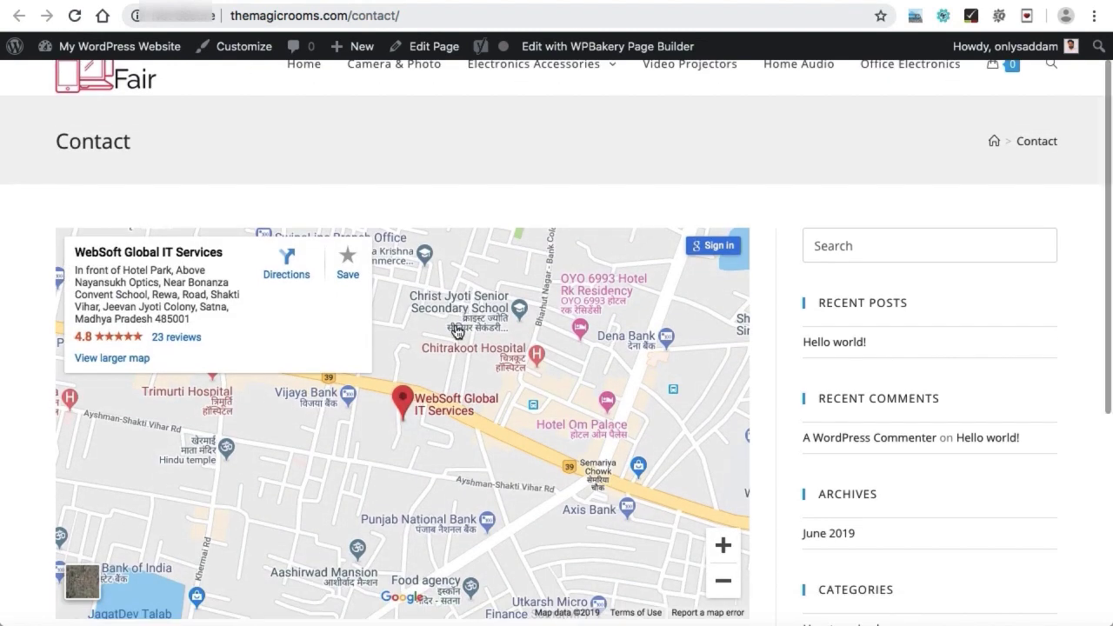
{"action": "scroll", "coordinate": [754, 348], "scroll_direction": "down", "scroll_amount": 3}
{"action": "scroll", "coordinate": [754, 348], "scroll_direction": "up", "scroll_amount": 2}
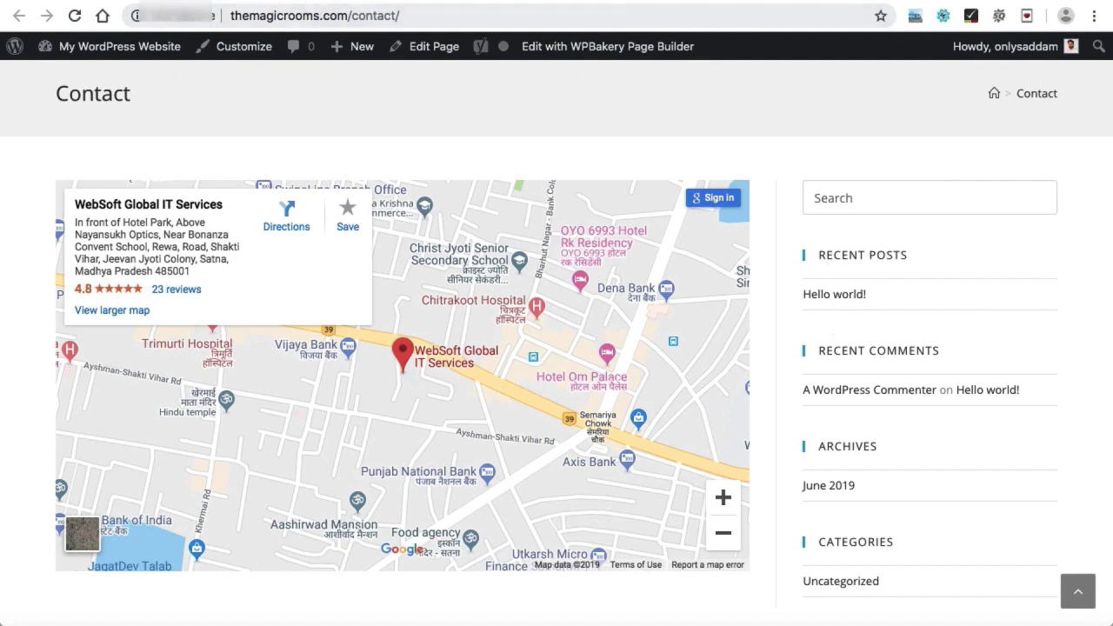
{"action": "key", "text": "alt+Left"}
{"action": "scroll", "coordinate": [616, 232], "scroll_direction": "down", "scroll_amount": 6}
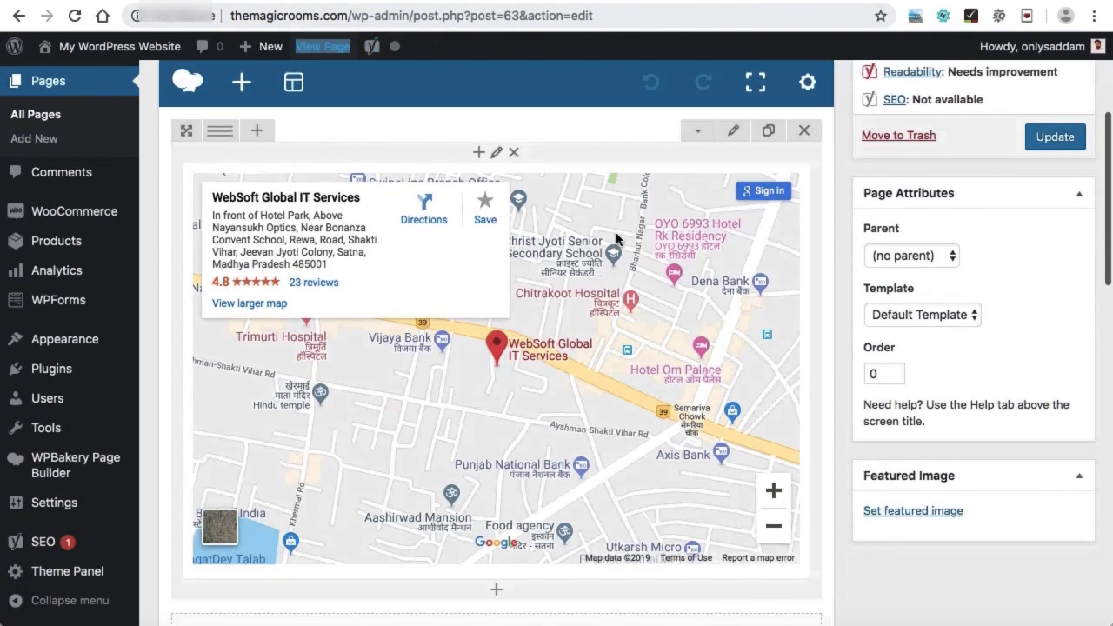
Set the OceanWP Content Layout to Full Width, update, and reload the live page.
{"action": "scroll", "coordinate": [616, 232], "scroll_direction": "down", "scroll_amount": 3}
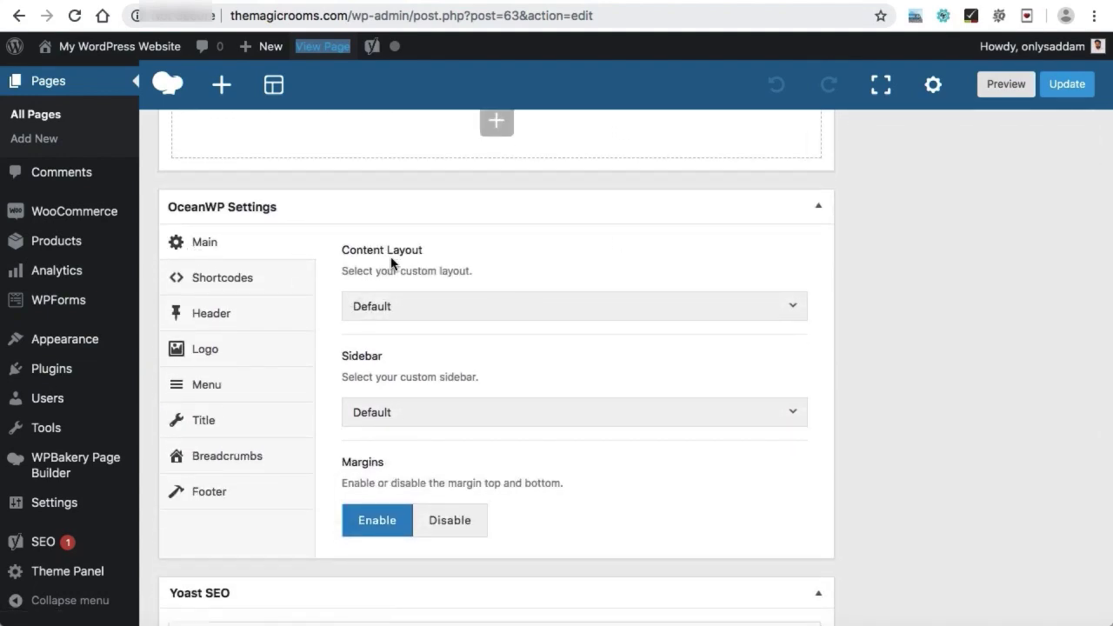
{"action": "left_click", "coordinate": [444, 315]}
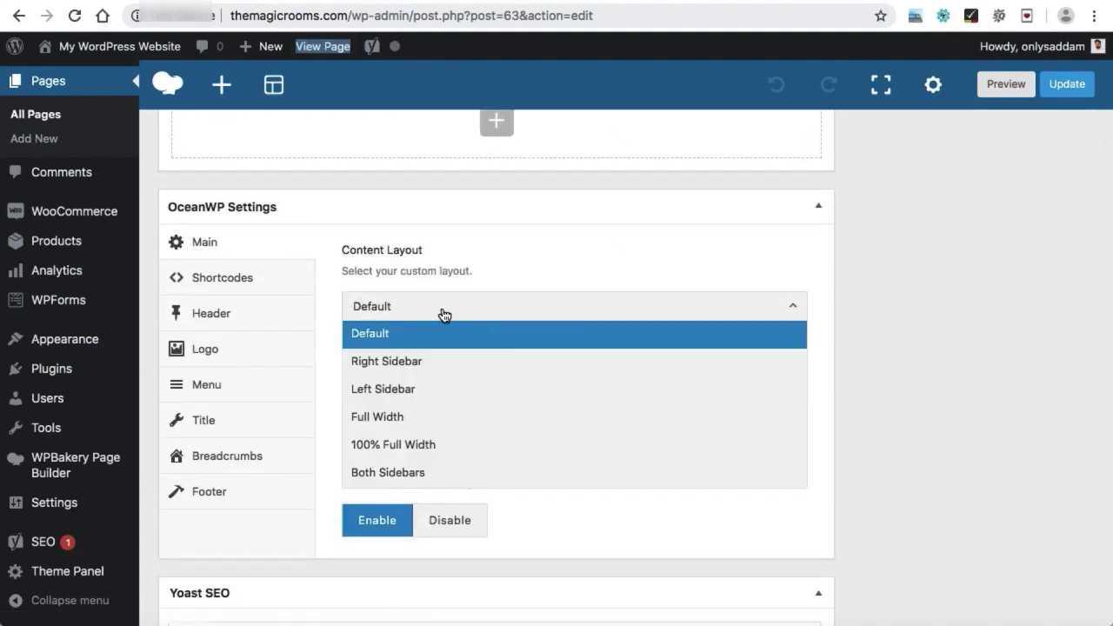
{"action": "left_click", "coordinate": [414, 427]}
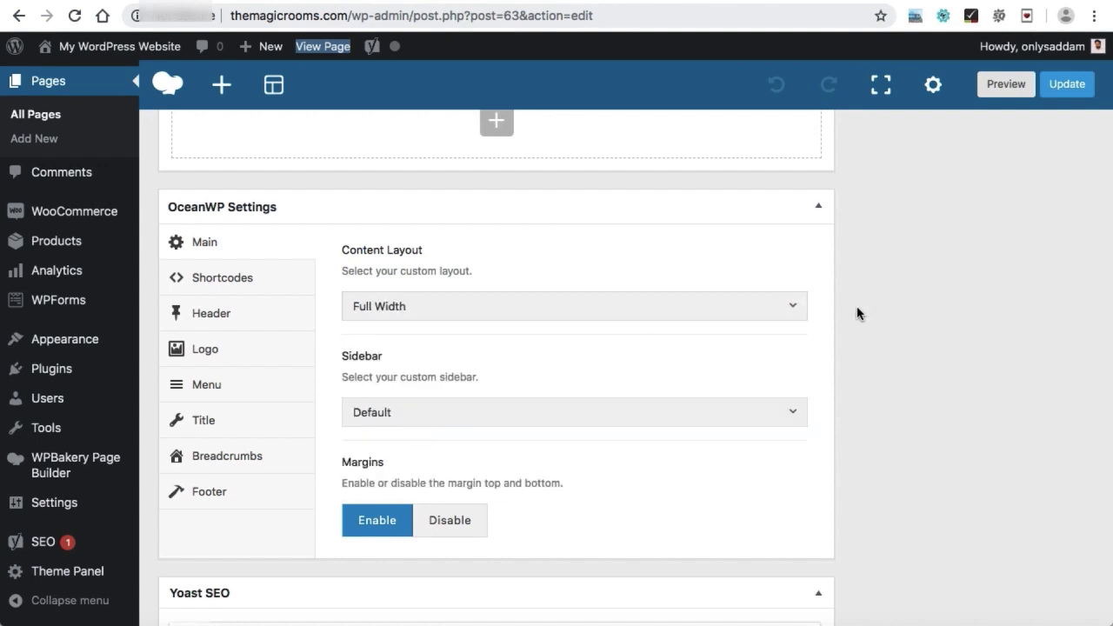
{"action": "scroll", "coordinate": [857, 313], "scroll_direction": "up", "scroll_amount": 1}
{"action": "scroll", "coordinate": [858, 313], "scroll_direction": "up", "scroll_amount": 3}
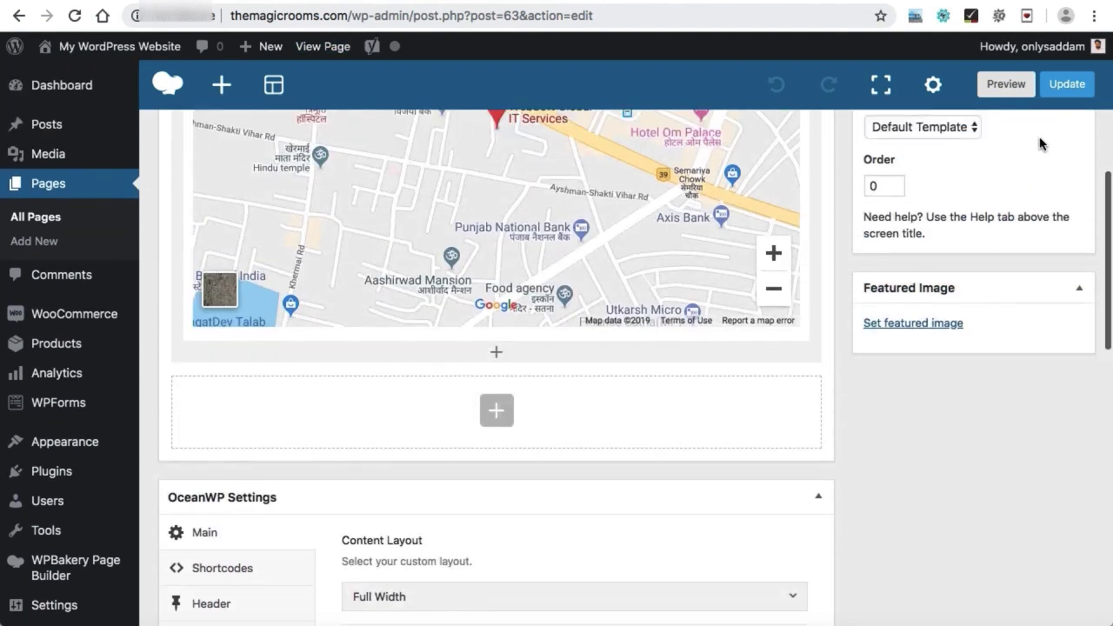
{"action": "left_click", "coordinate": [1063, 85]}
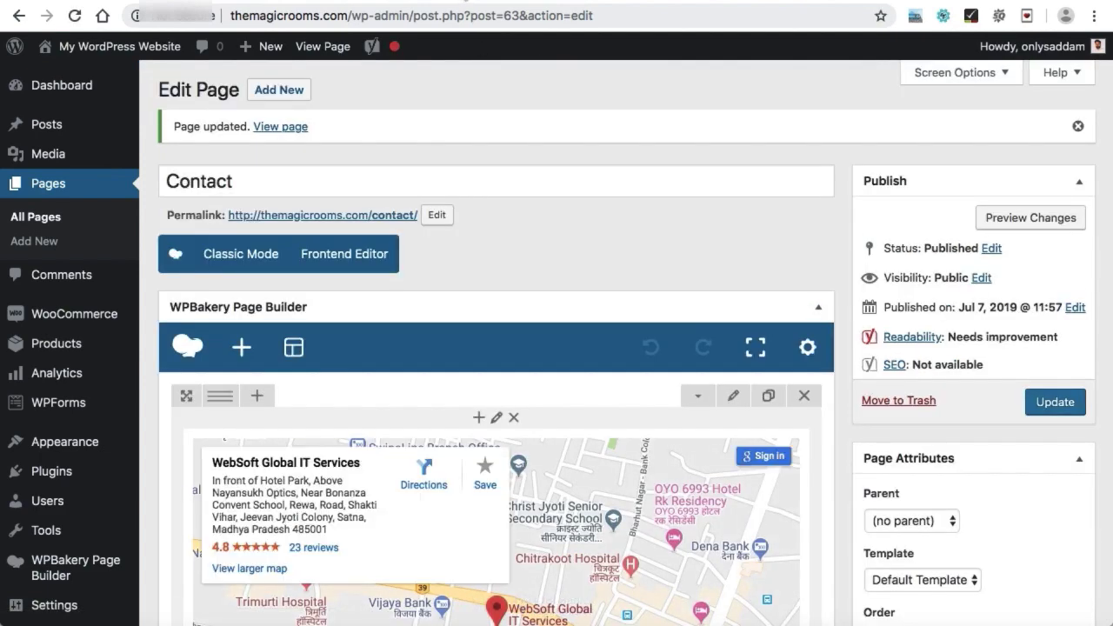
{"action": "left_click", "coordinate": [280, 126]}
{"action": "left_click", "coordinate": [72, 16]}
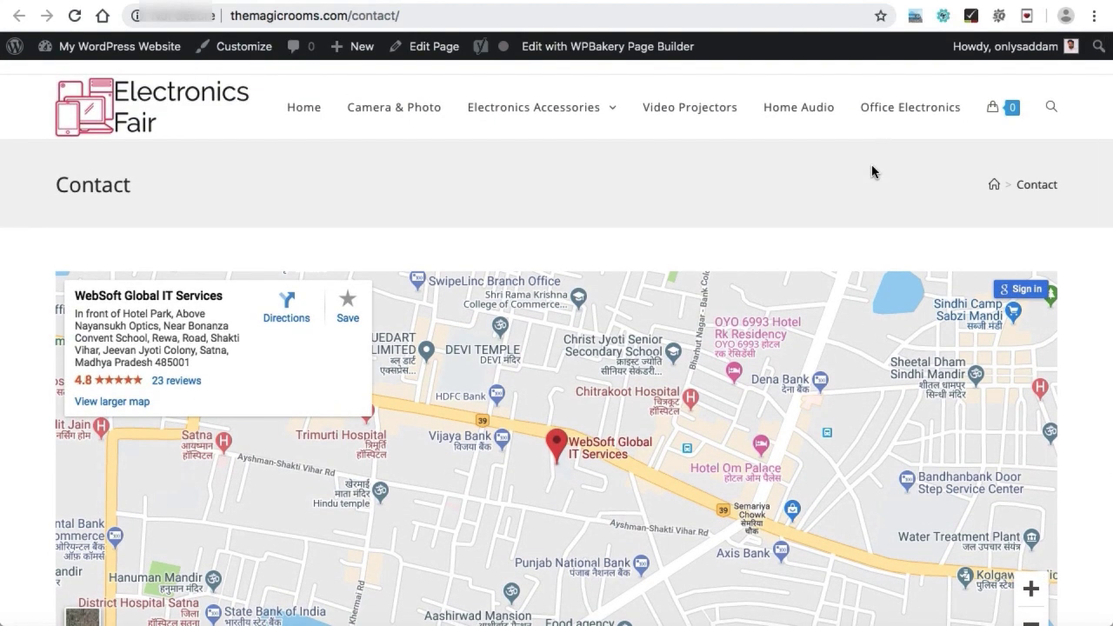
{"action": "mouse_move", "coordinate": [492, 141]}
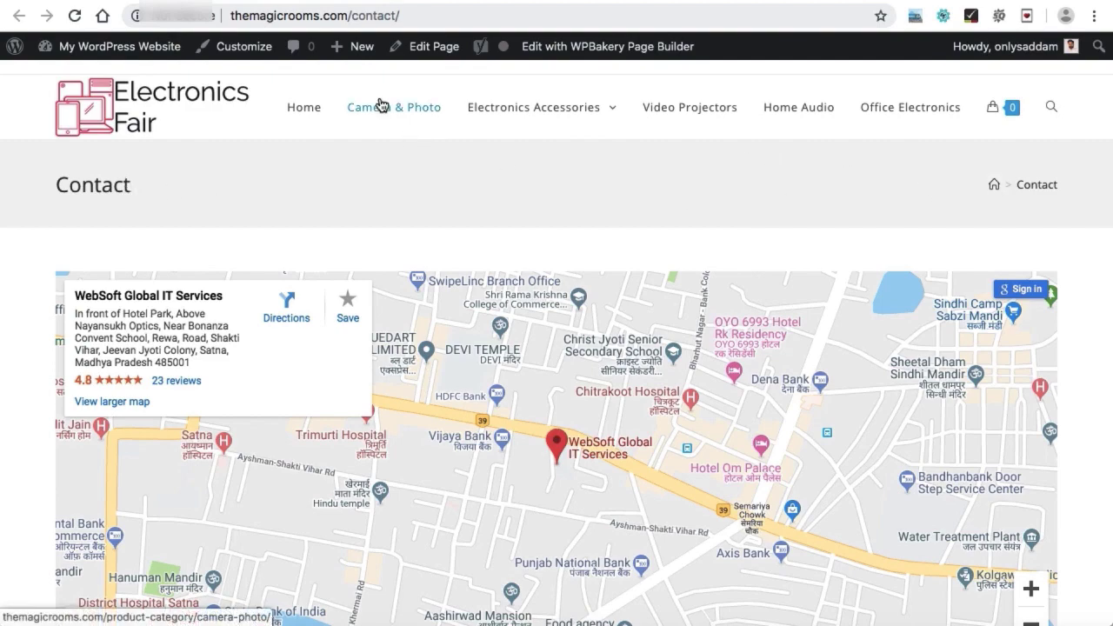
Disable the page title and breadcrumbs in OceanWP Settings and update the page.
{"action": "key", "text": "super+bracketleft"}
{"action": "scroll", "coordinate": [584, 249], "scroll_direction": "down", "scroll_amount": 10}
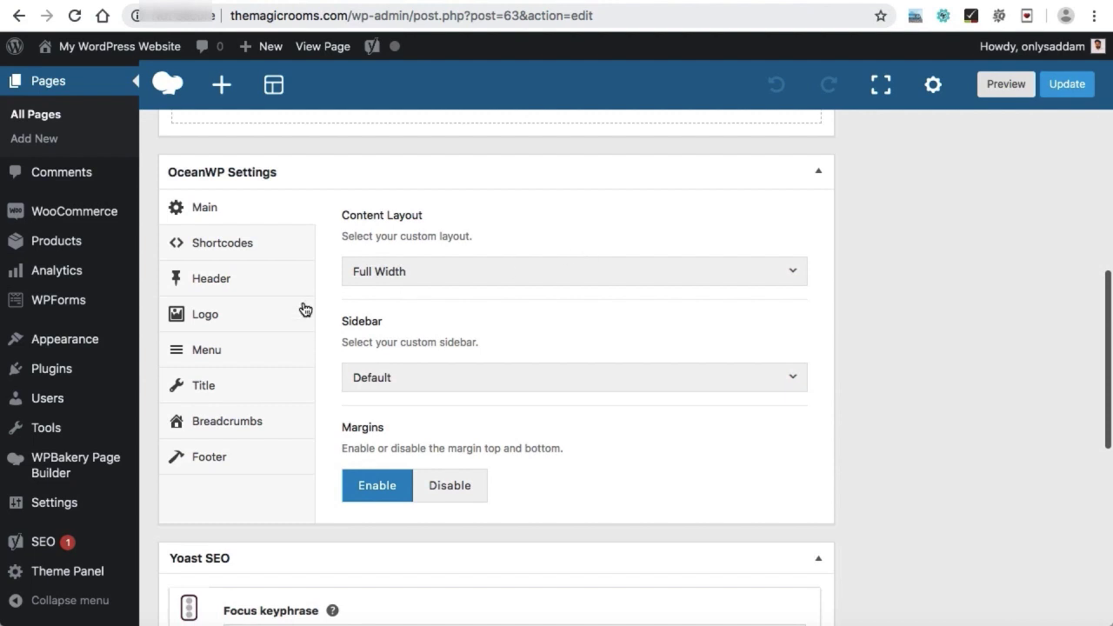
{"action": "left_click", "coordinate": [217, 390]}
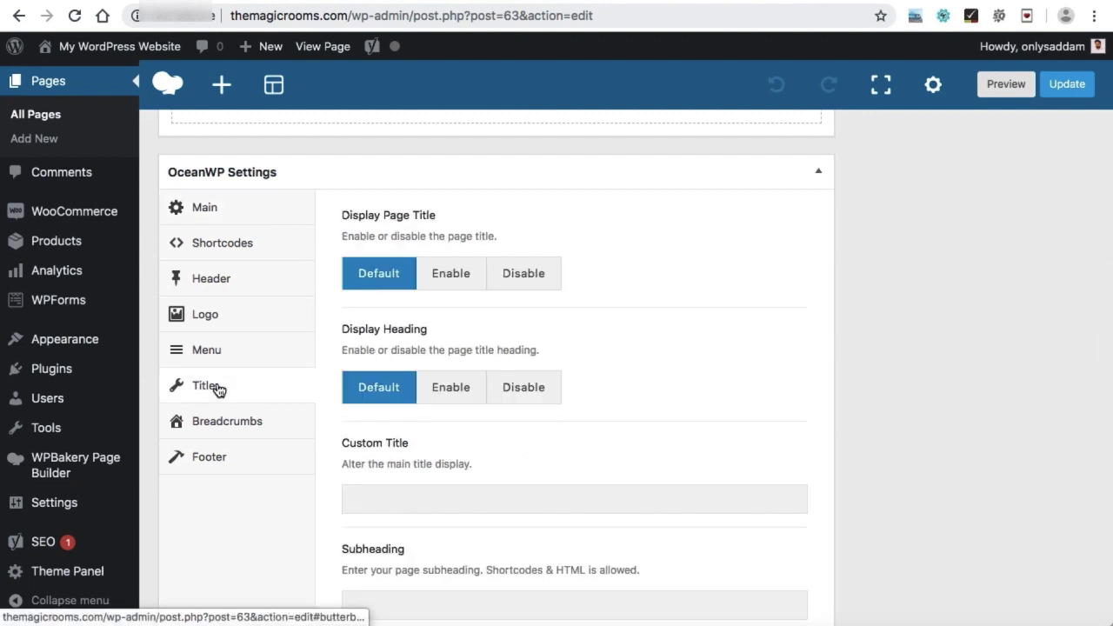
{"action": "left_click", "coordinate": [527, 280]}
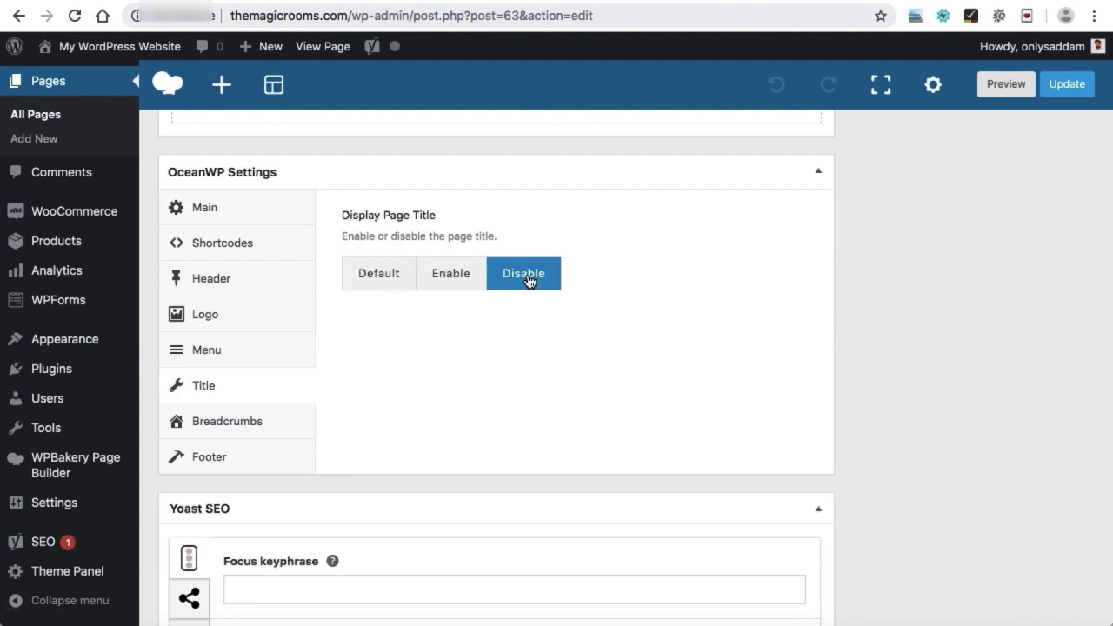
{"action": "left_click", "coordinate": [249, 425]}
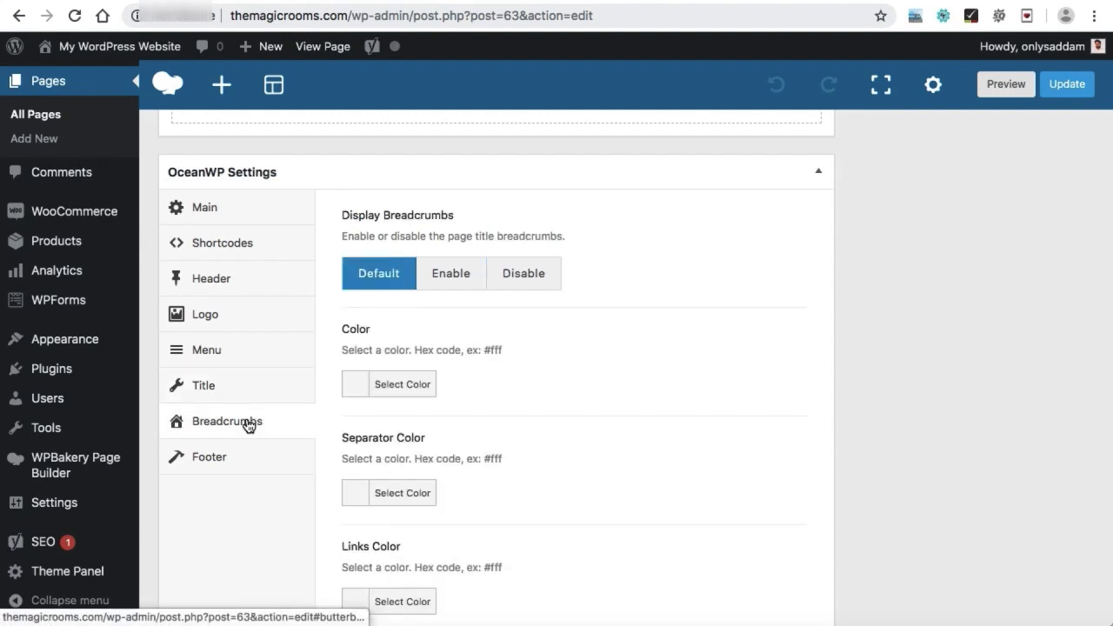
{"action": "left_click", "coordinate": [533, 274]}
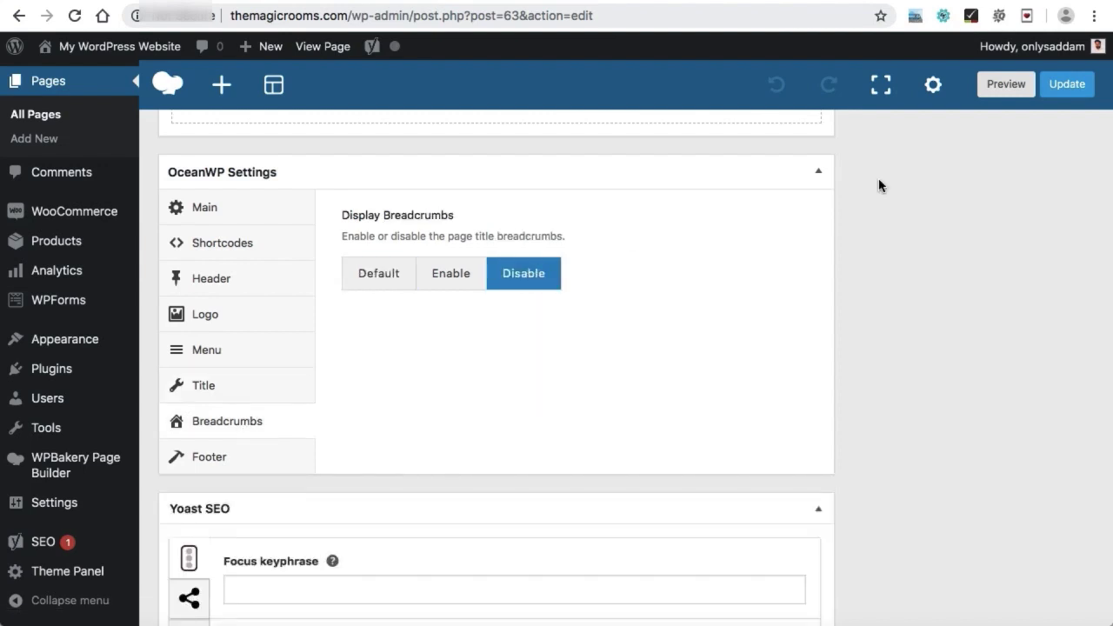
{"action": "left_click", "coordinate": [1074, 86]}
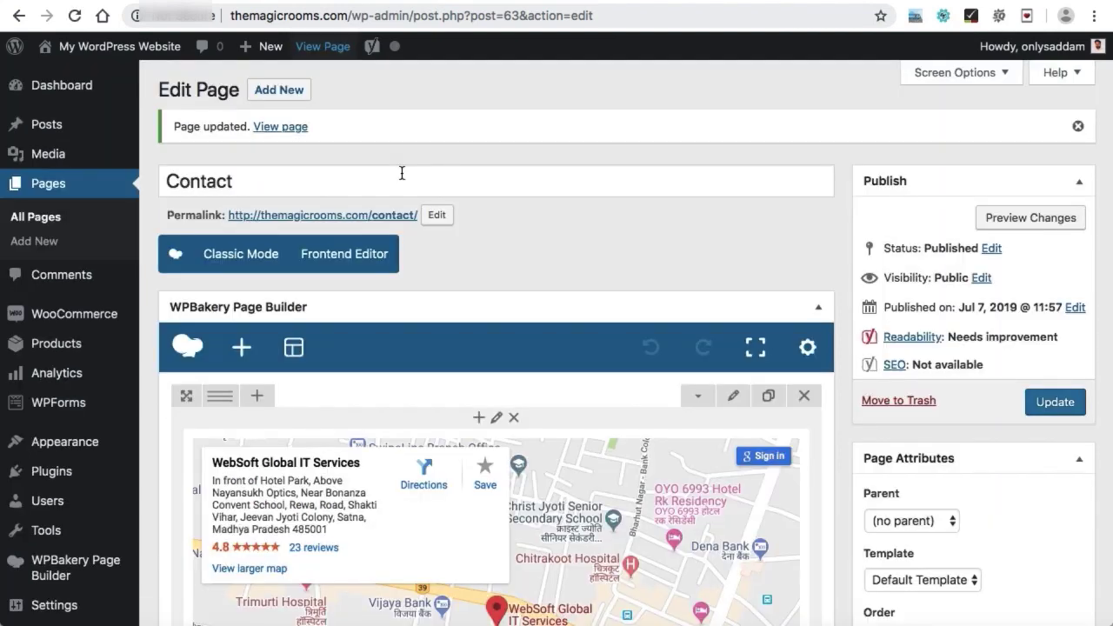
{"action": "key", "text": "ctrl+Tab"}
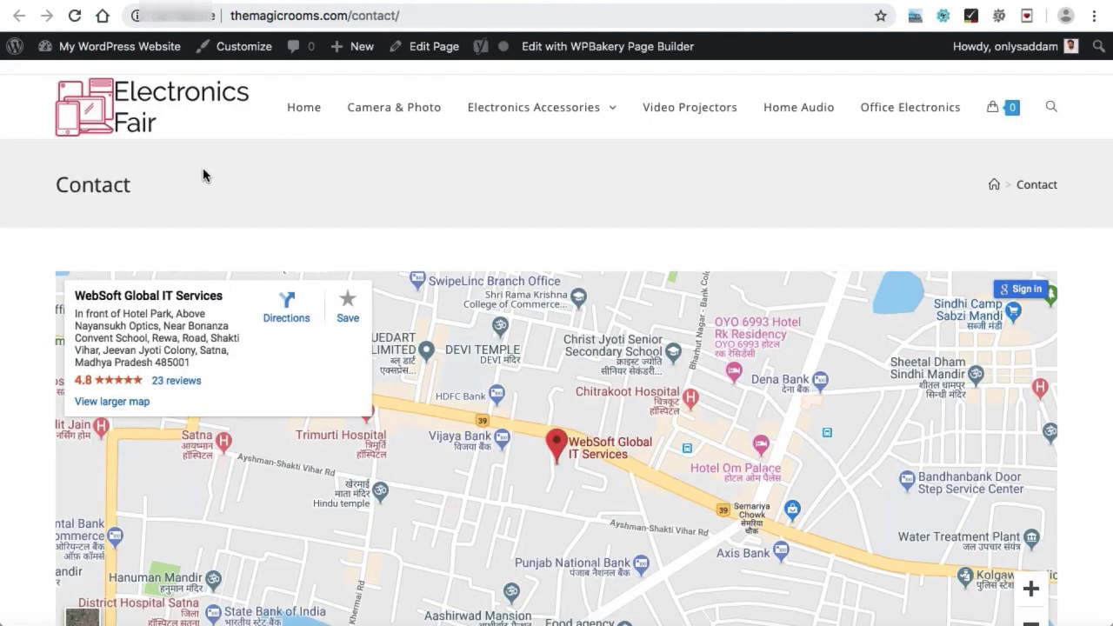
Reload the live Contact page and scroll to confirm the untitled full-width map.
{"action": "left_click", "coordinate": [75, 16]}
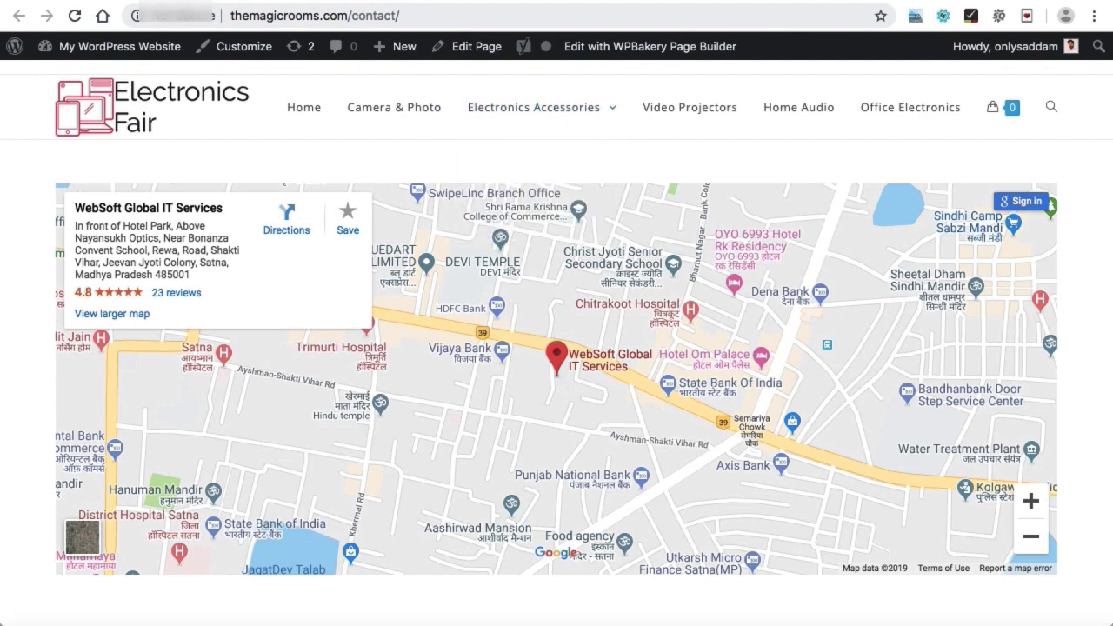
{"action": "scroll", "coordinate": [556, 348], "scroll_direction": "down", "scroll_amount": 2}
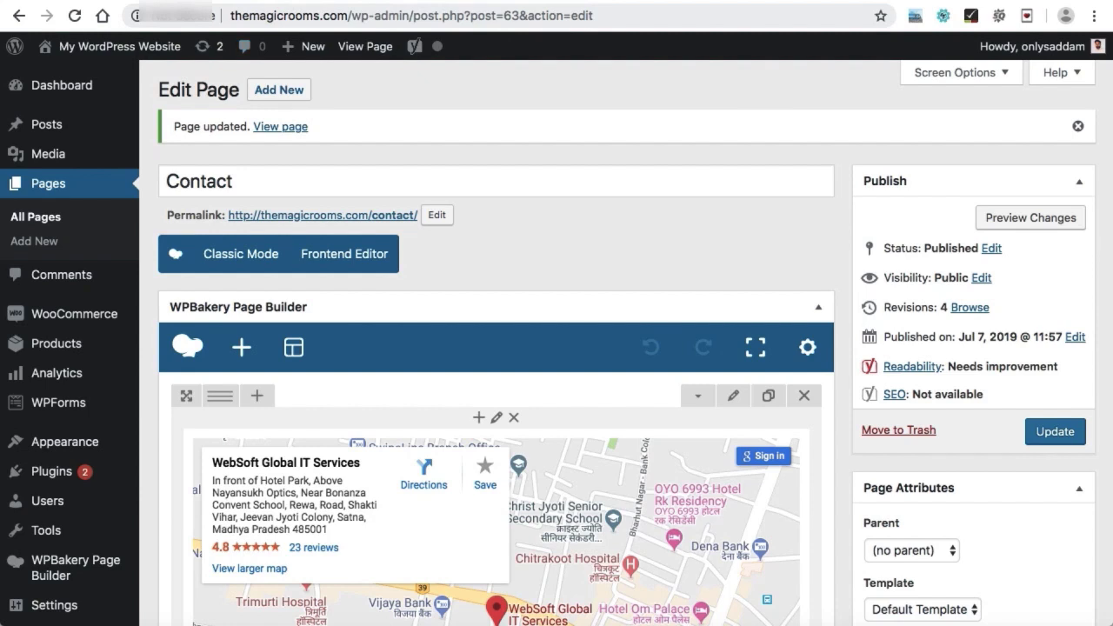
Start a new form from WPForms > Add New in the admin sidebar.
{"action": "scroll", "coordinate": [556, 348], "scroll_direction": "down", "scroll_amount": 2}
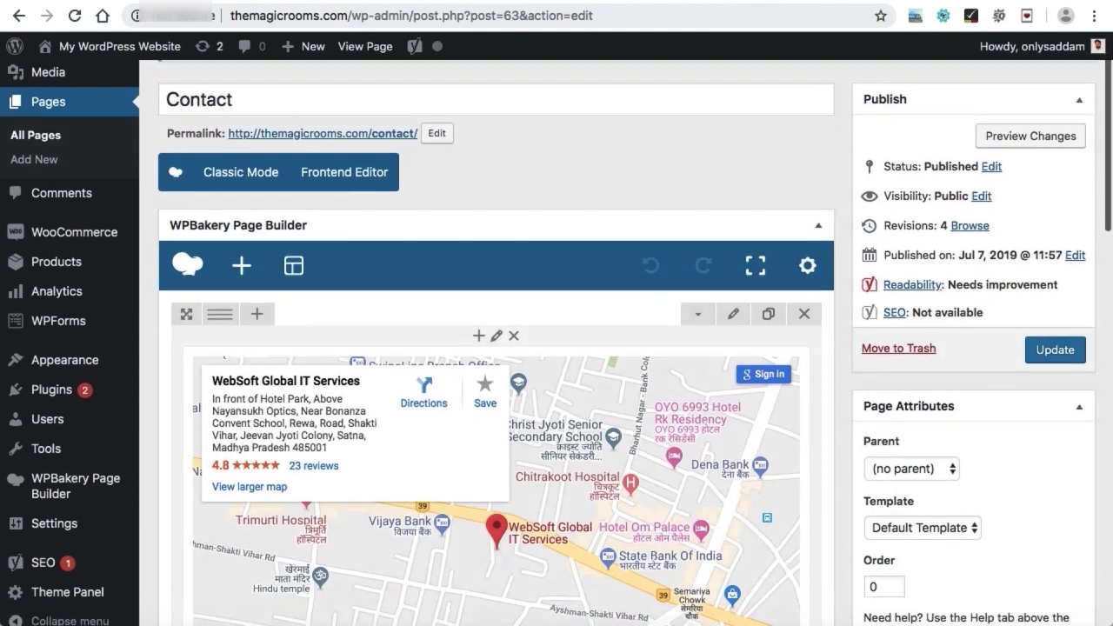
{"action": "mouse_move", "coordinate": [58, 316]}
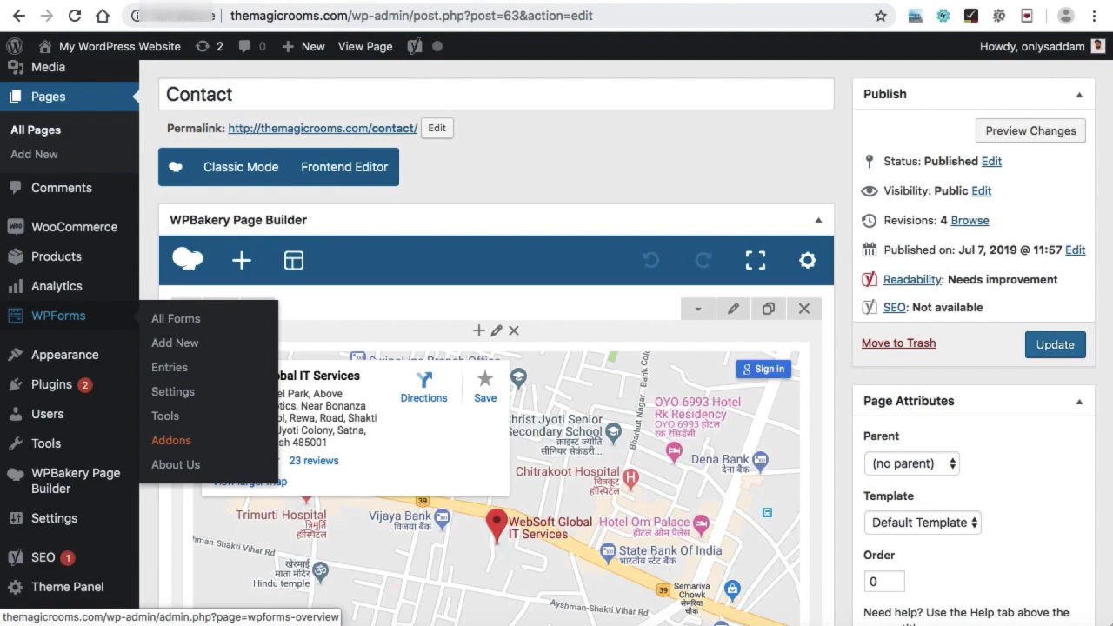
{"action": "scroll", "coordinate": [496, 391], "scroll_direction": "down", "scroll_amount": 5}
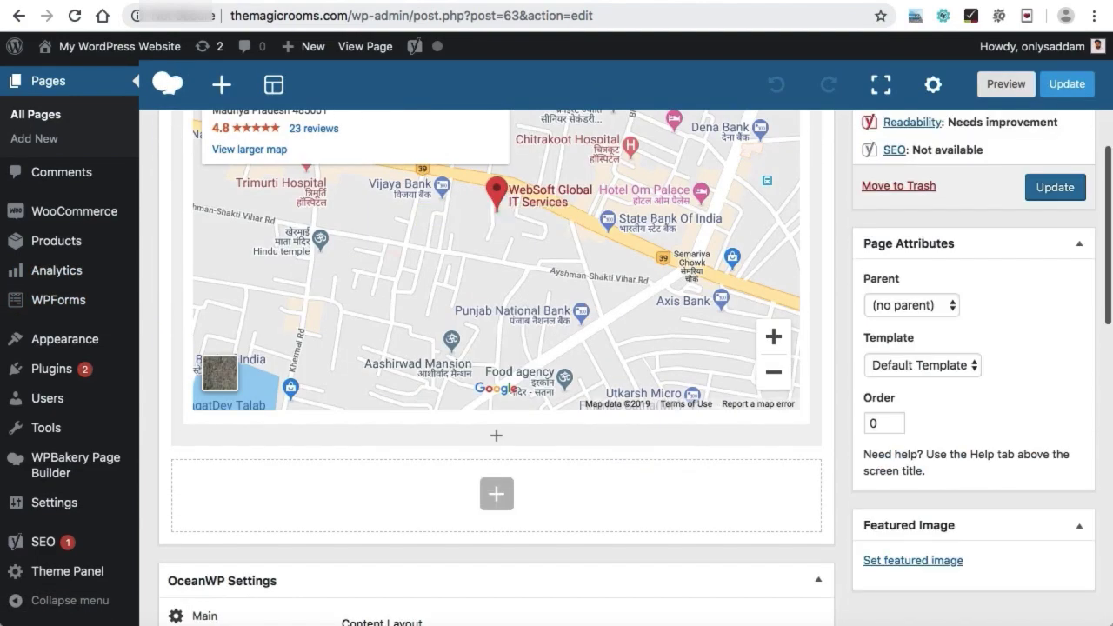
{"action": "scroll", "coordinate": [495, 391], "scroll_direction": "up", "scroll_amount": 3}
{"action": "scroll", "coordinate": [496, 392], "scroll_direction": "up", "scroll_amount": 1}
{"action": "mouse_move", "coordinate": [61, 402]}
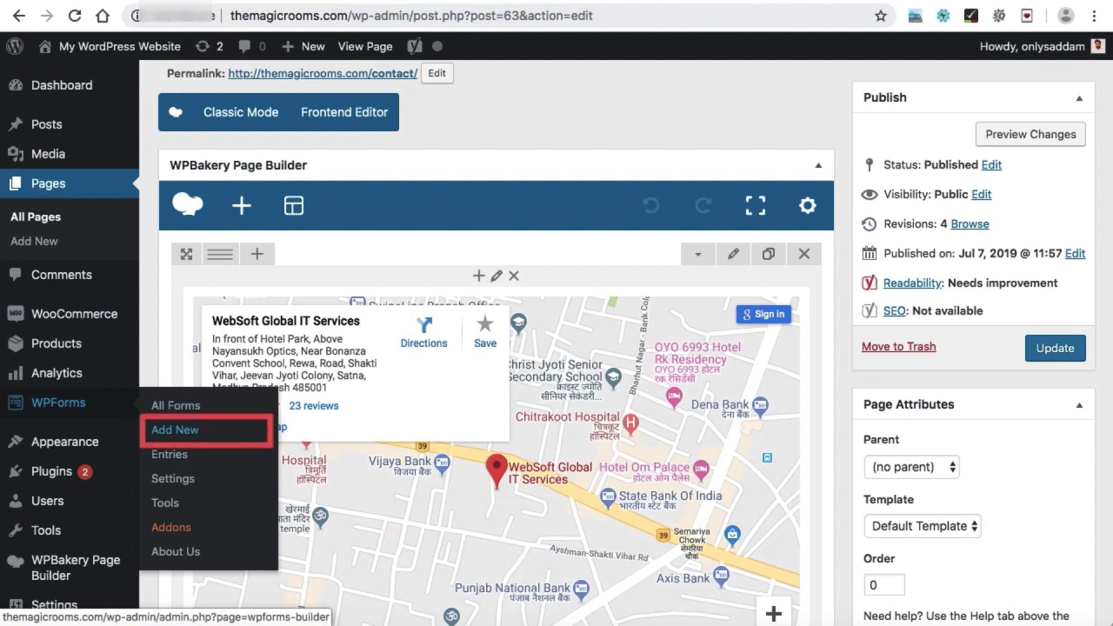
{"action": "left_click", "coordinate": [175, 430]}
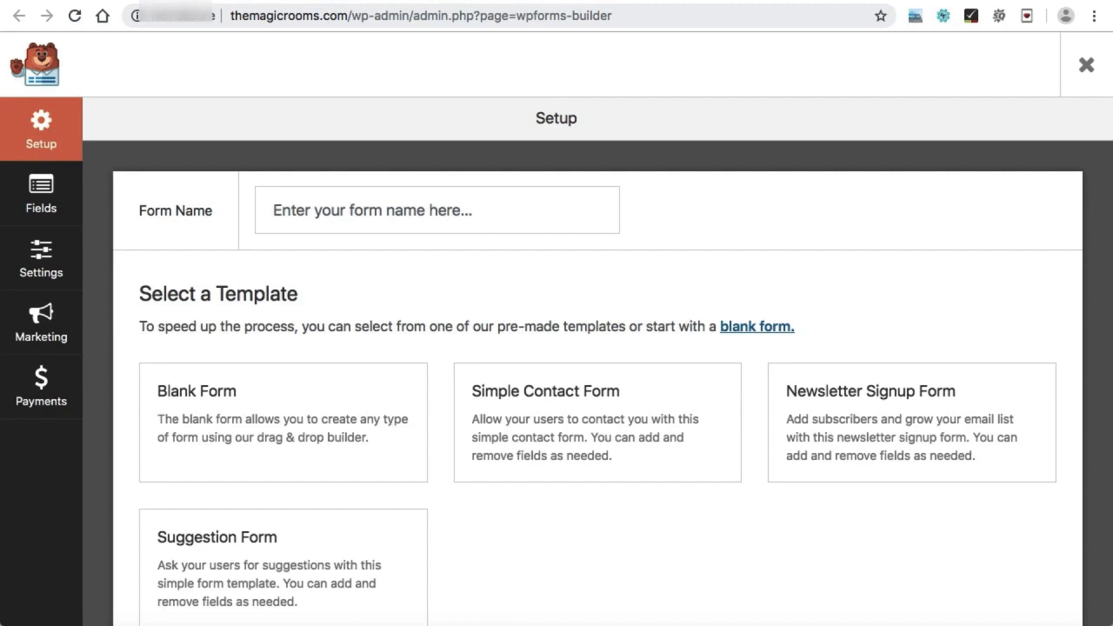
Name the form 'Contact form' and create it from the Blank Form template.
{"action": "left_click", "coordinate": [436, 209]}
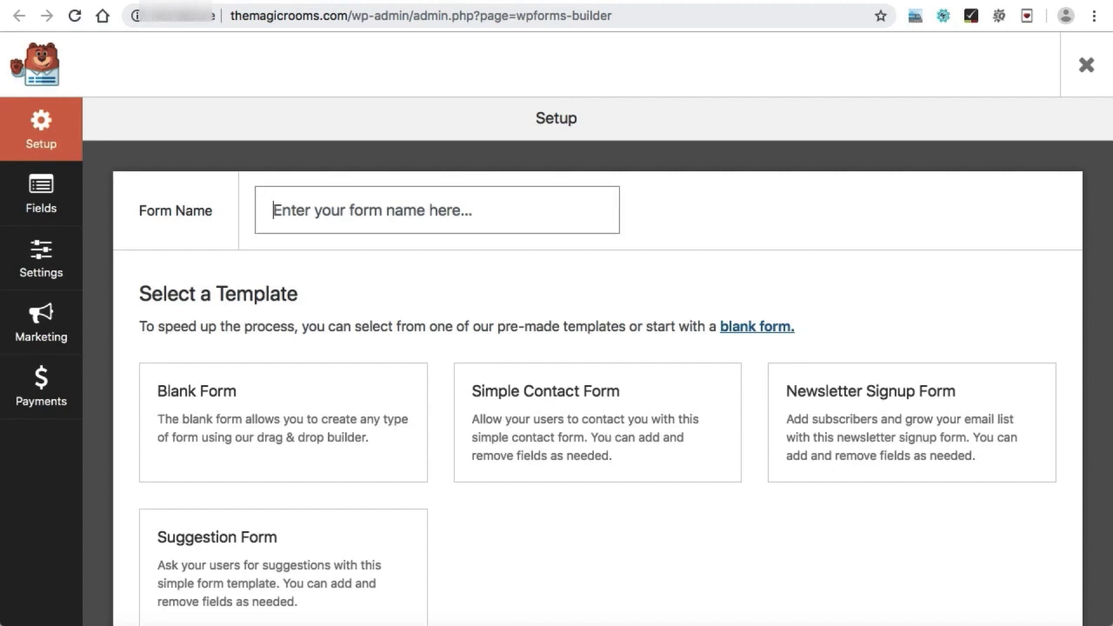
{"action": "type", "text": "Cont"}
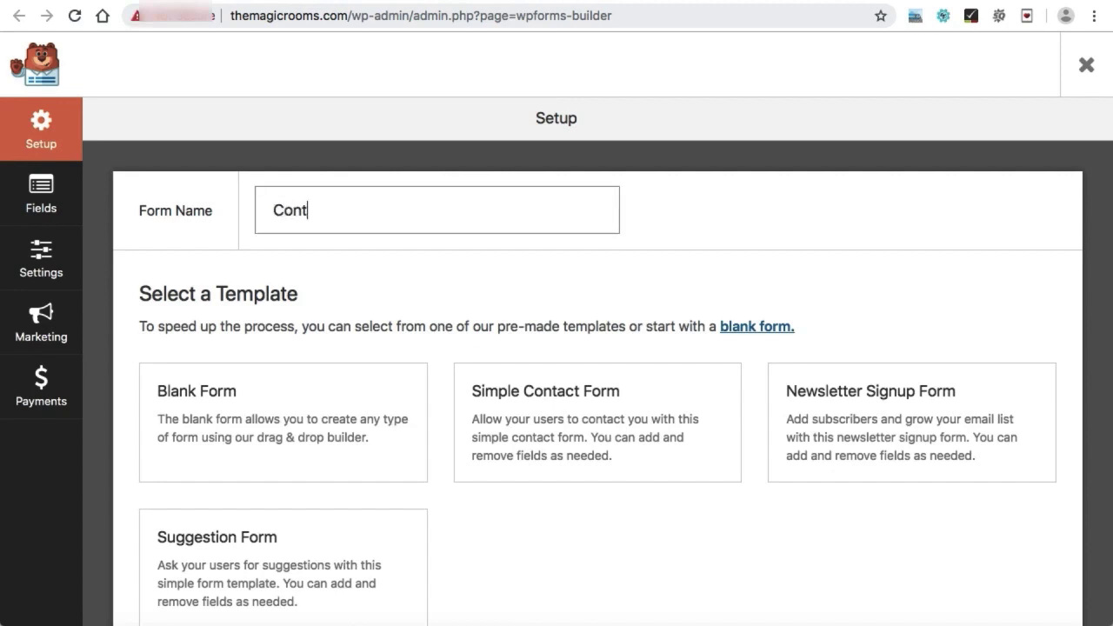
{"action": "type", "text": "act form"}
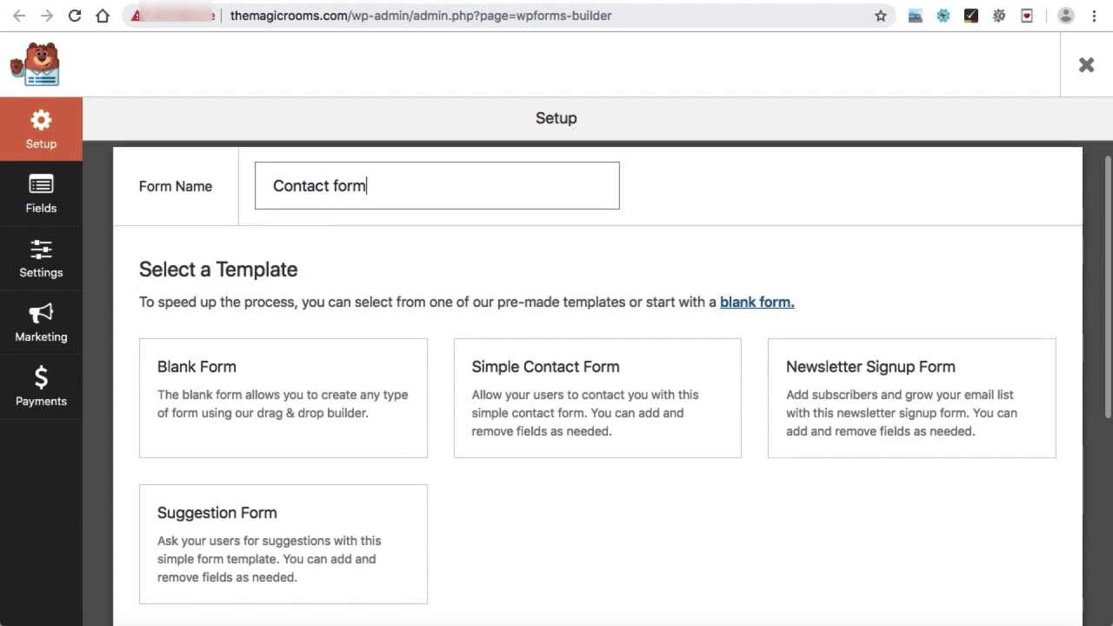
{"action": "scroll", "coordinate": [613, 386], "scroll_direction": "down", "scroll_amount": 1}
{"action": "mouse_move", "coordinate": [284, 399]}
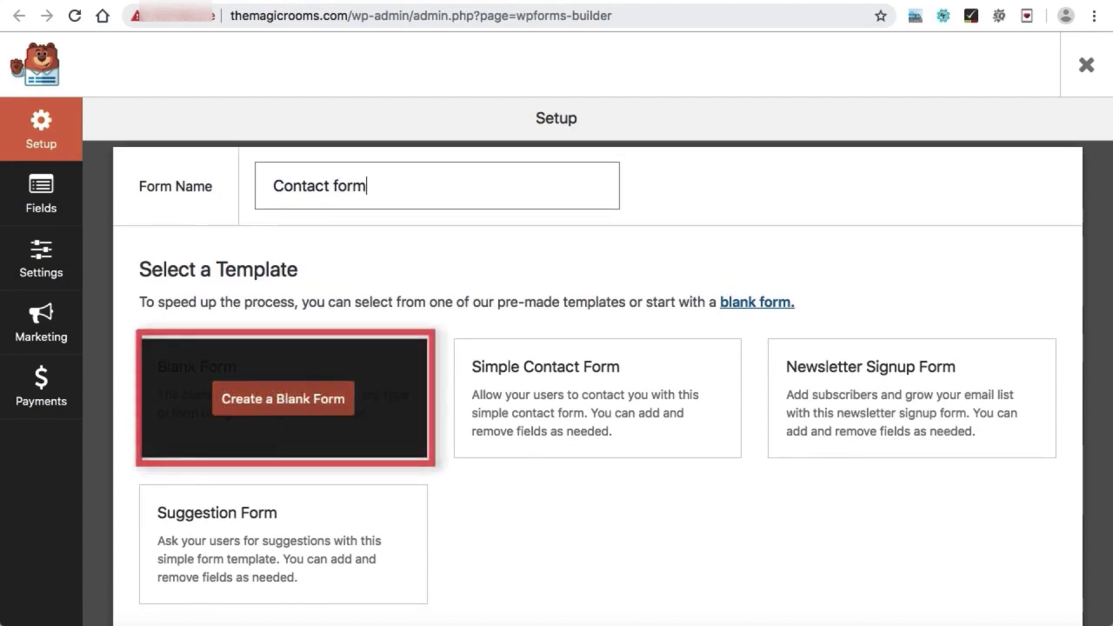
{"action": "left_click", "coordinate": [283, 398]}
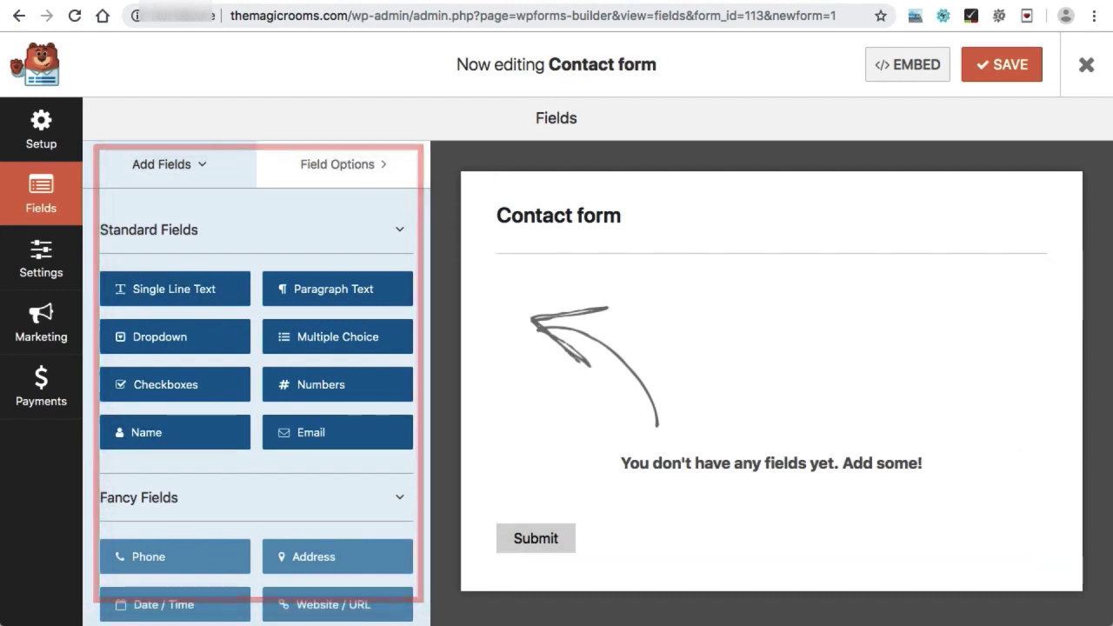
Drag Name, Email, Single Line Text and Paragraph Text fields, in order, into the form preview.
{"action": "scroll", "coordinate": [257, 409], "scroll_direction": "down", "scroll_amount": 3}
{"action": "scroll", "coordinate": [265, 407], "scroll_direction": "down", "scroll_amount": 1}
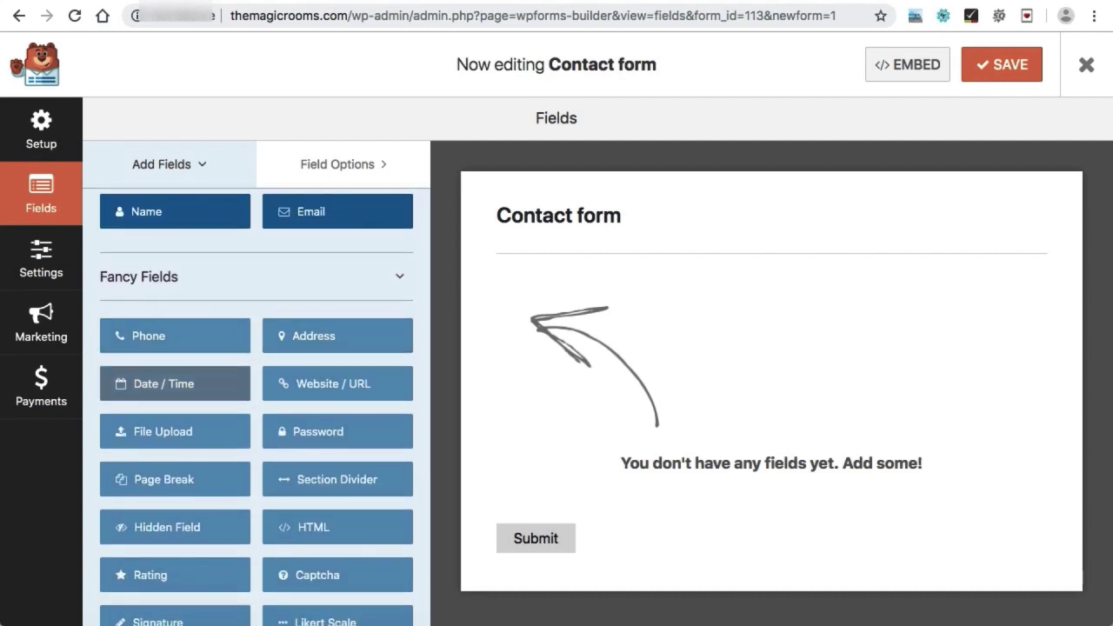
{"action": "scroll", "coordinate": [337, 348], "scroll_direction": "up", "scroll_amount": 5}
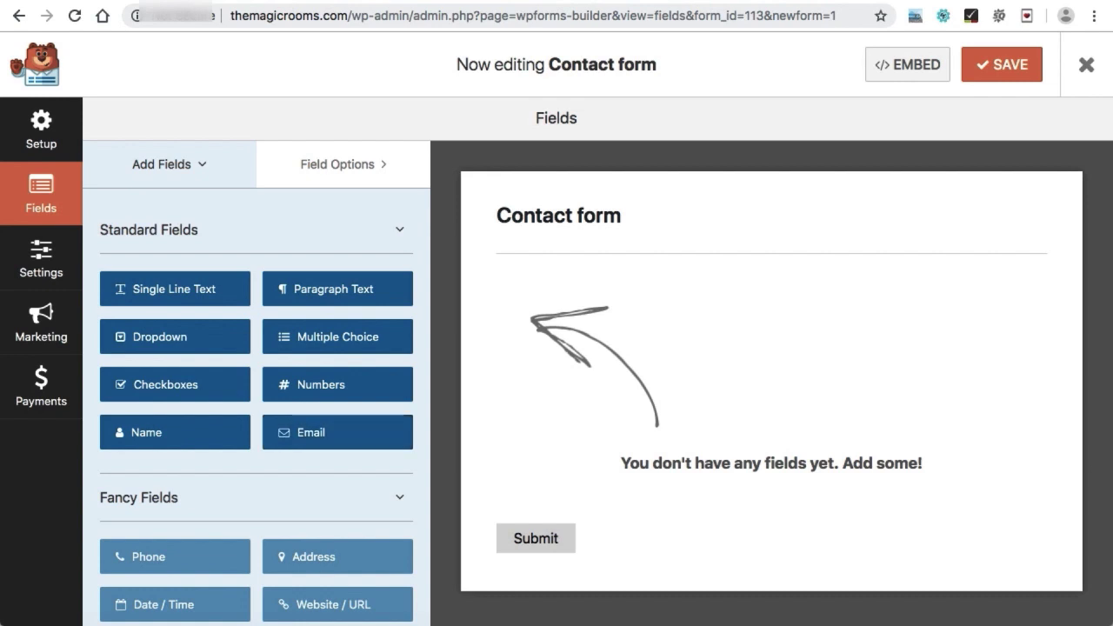
{"action": "left_click_drag", "start_coordinate": [146, 432], "coordinate": [769, 313]}
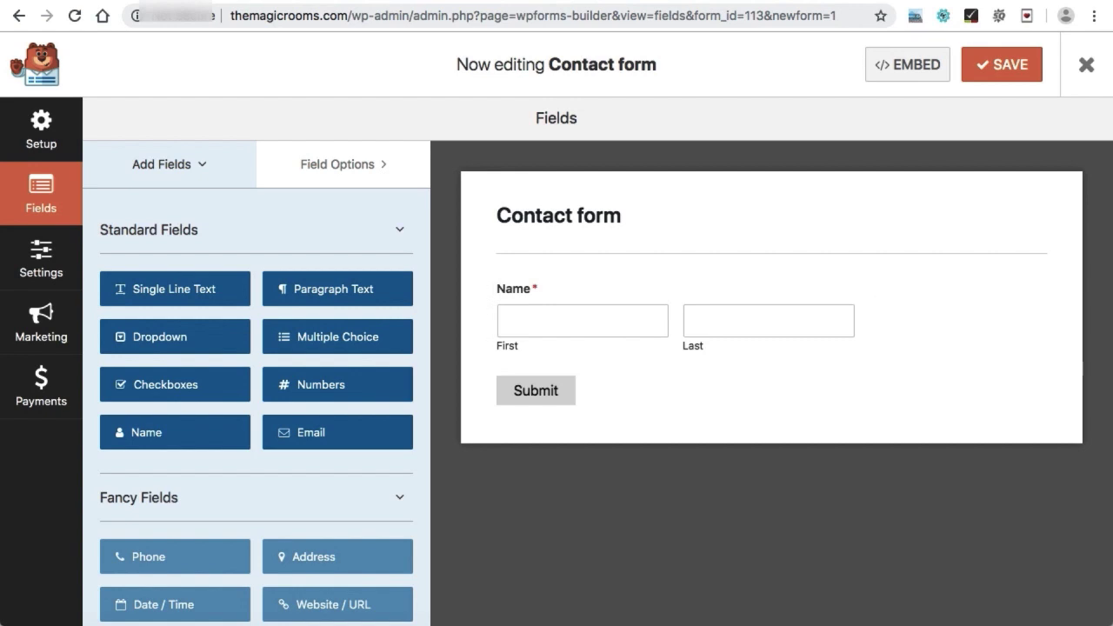
{"action": "left_click_drag", "start_coordinate": [338, 433], "coordinate": [774, 393]}
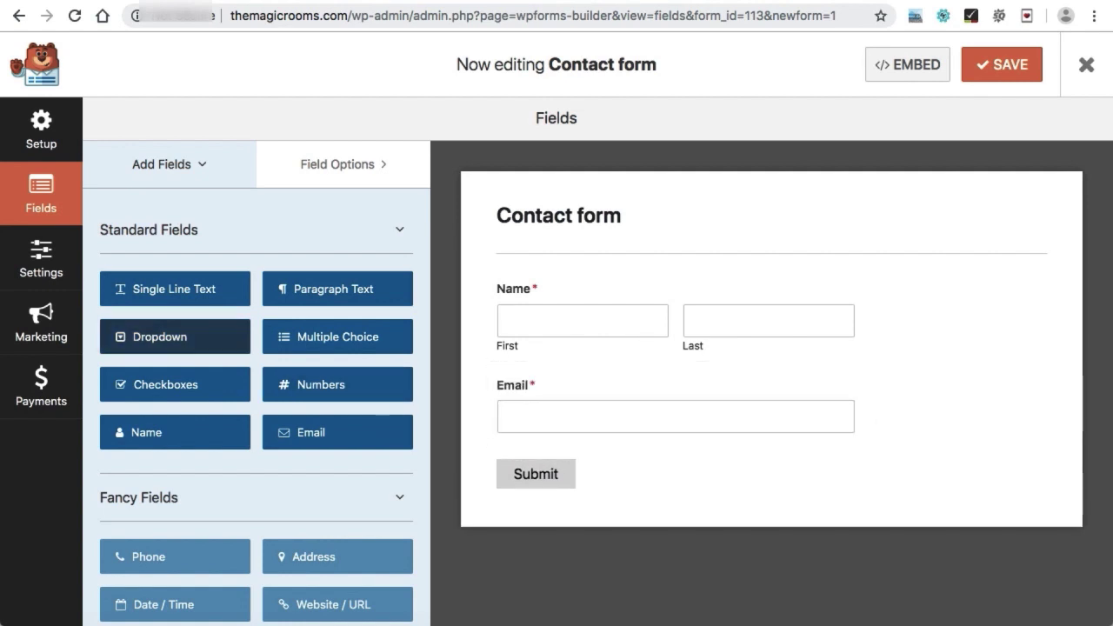
{"action": "left_click_drag", "start_coordinate": [175, 289], "coordinate": [748, 469]}
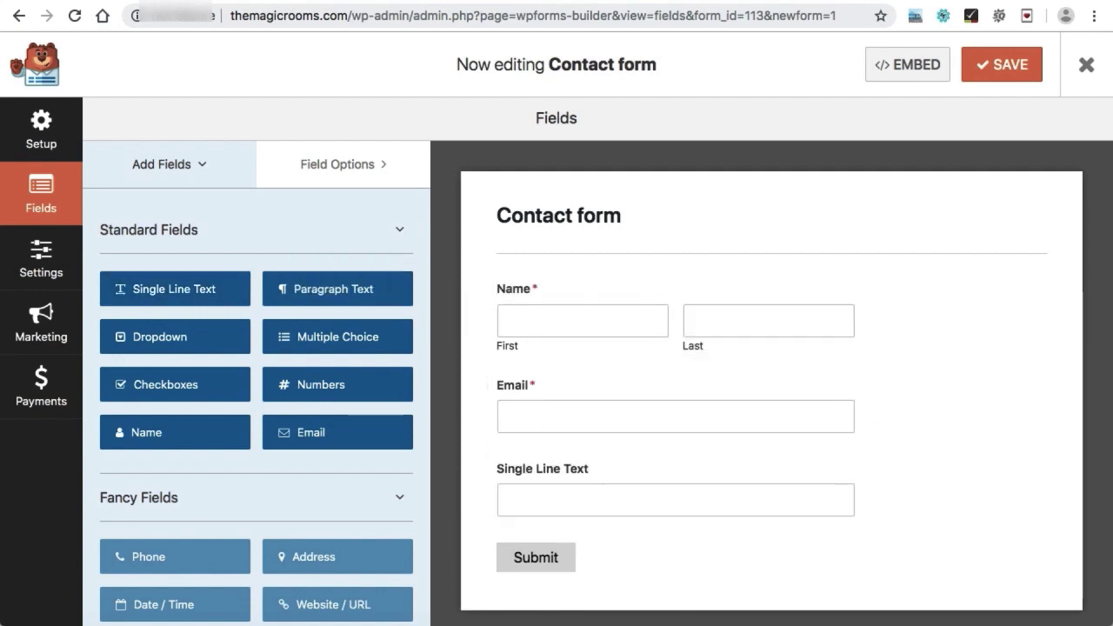
{"action": "left_click_drag", "start_coordinate": [333, 289], "coordinate": [783, 563]}
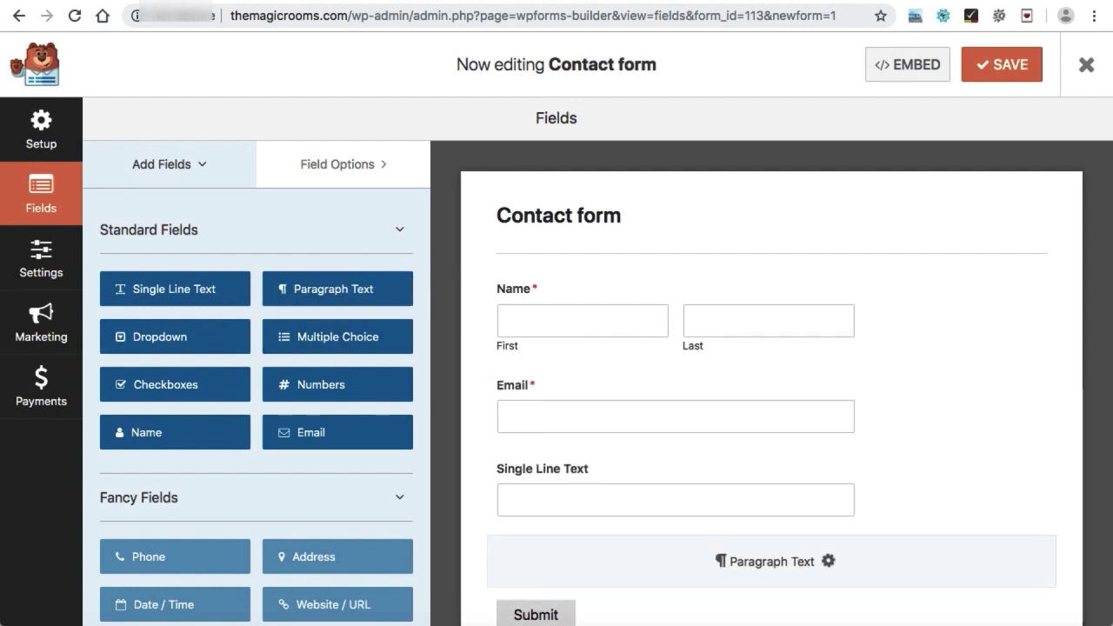
{"action": "scroll", "coordinate": [766, 435], "scroll_direction": "down", "scroll_amount": 2}
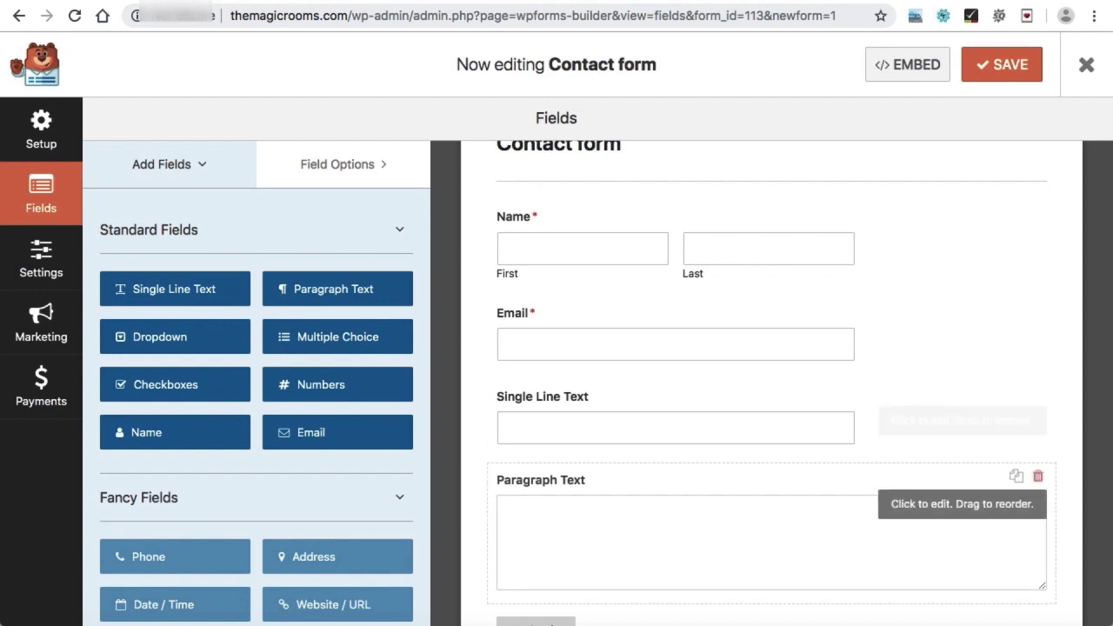
{"action": "scroll", "coordinate": [766, 383], "scroll_direction": "up", "scroll_amount": 1}
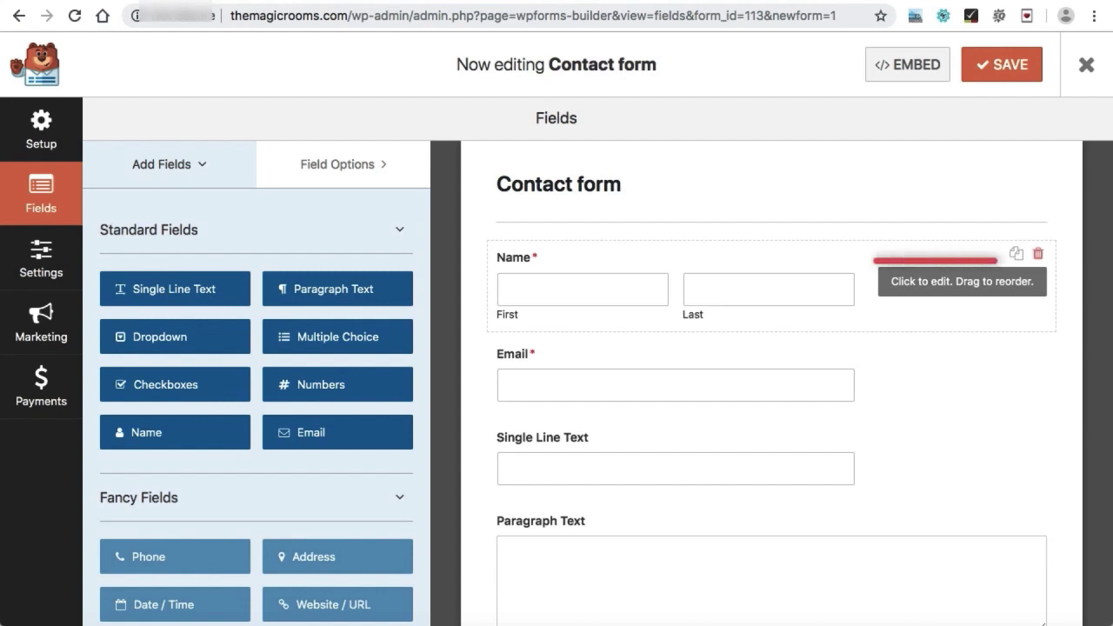
Relabel the Name field 'Your Name' and hide its First/Last sub-labels.
{"action": "left_click", "coordinate": [772, 286]}
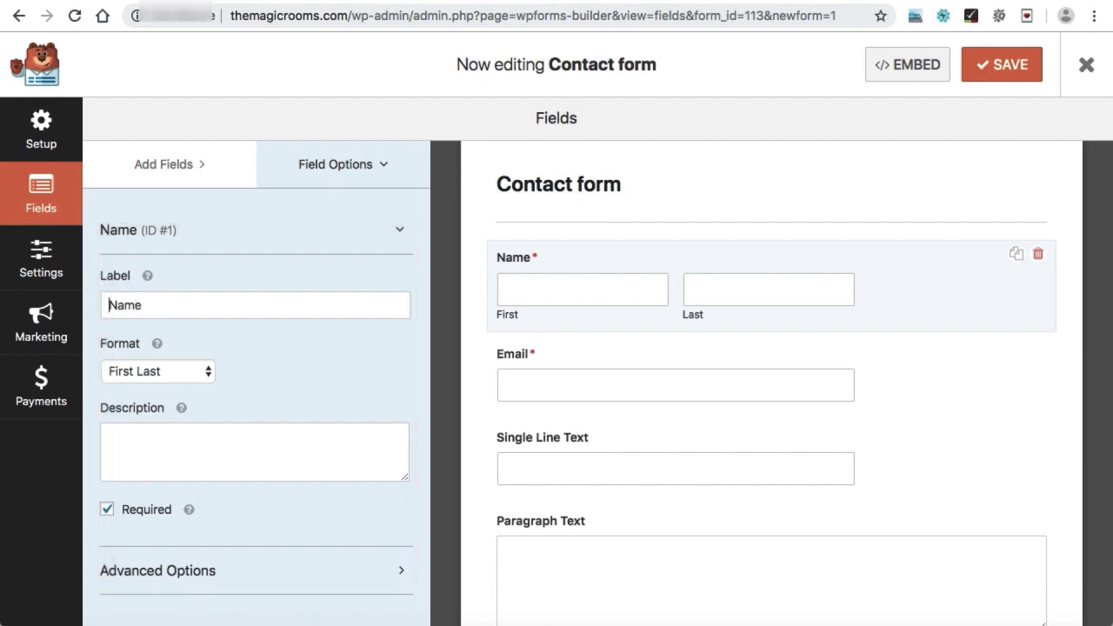
{"action": "type", "text": "Your"}
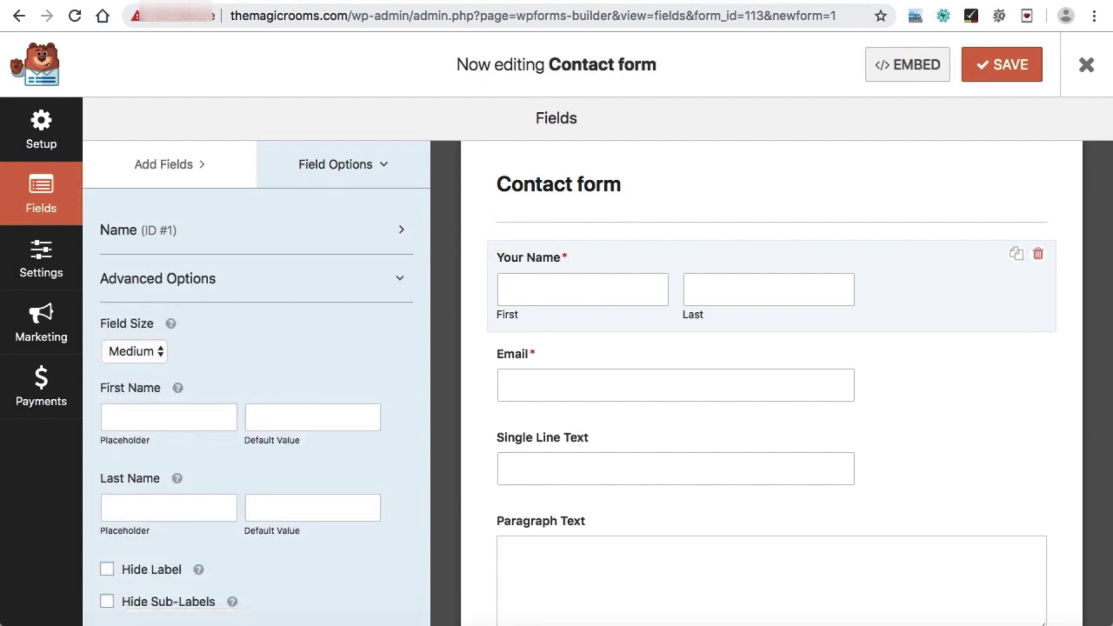
{"action": "scroll", "coordinate": [257, 421], "scroll_direction": "down", "scroll_amount": 1}
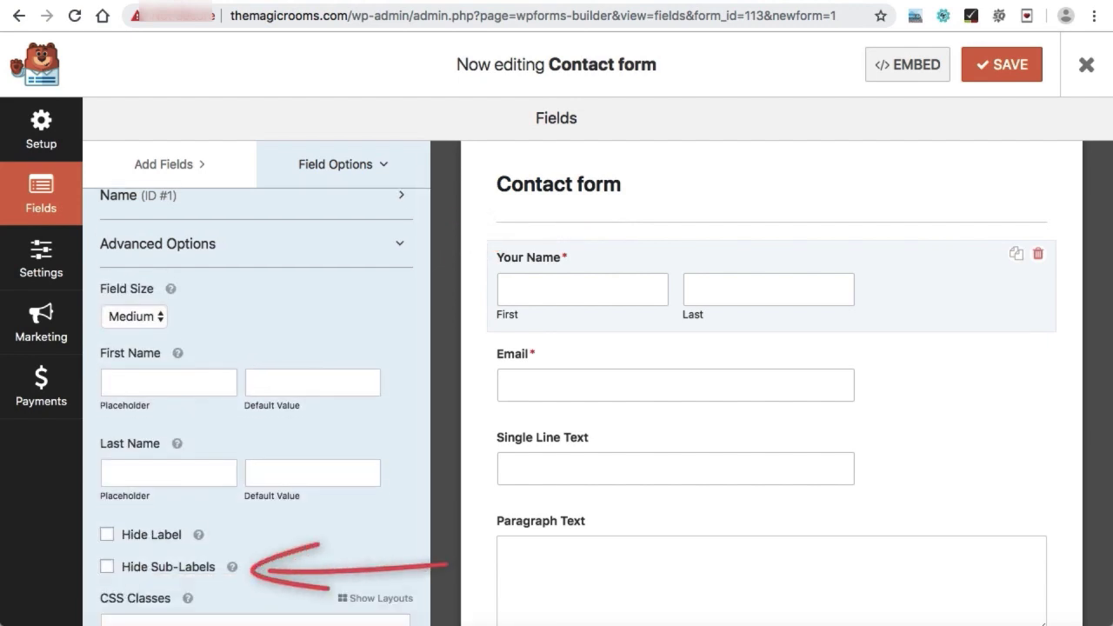
{"action": "left_click", "coordinate": [107, 567]}
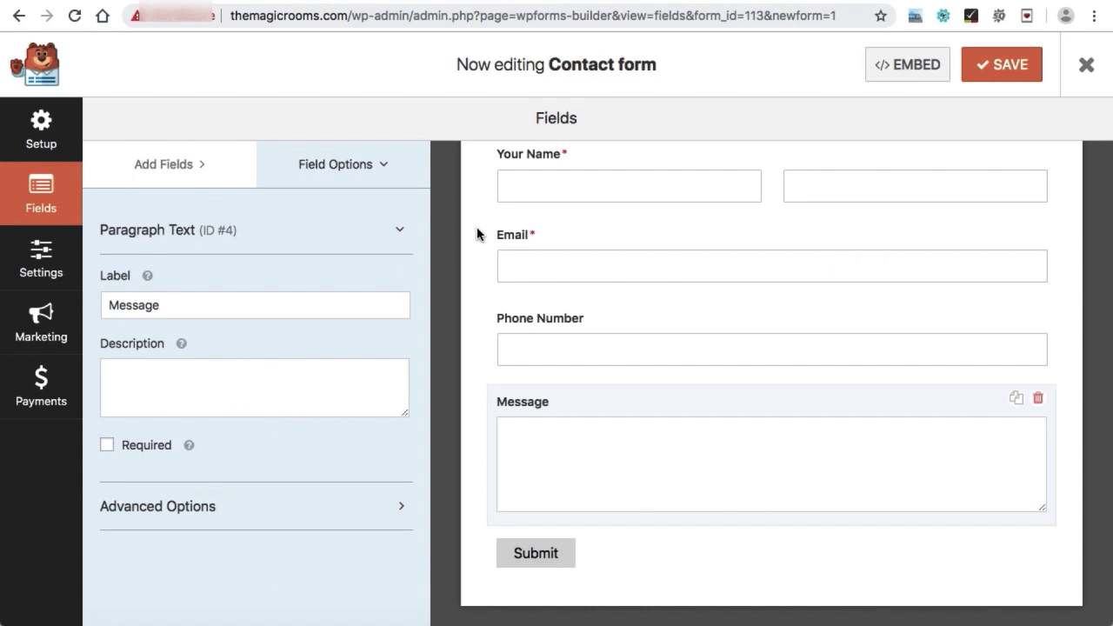
{"action": "scroll", "coordinate": [753, 216], "scroll_direction": "up", "scroll_amount": 1}
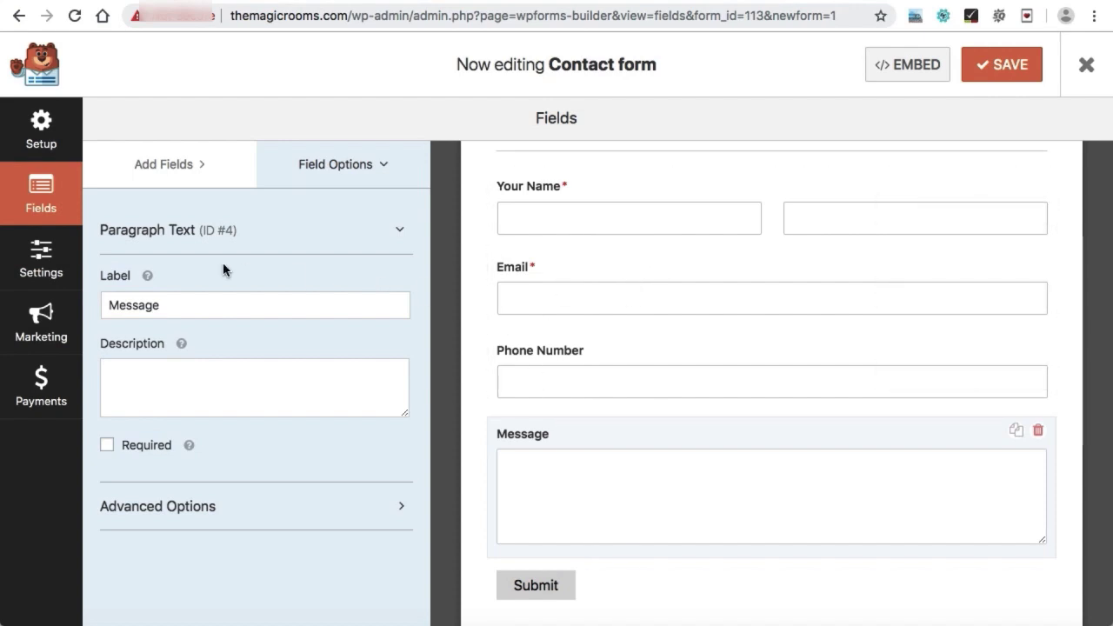
In the form's notification settings, clear the default {admin_email} Send To address.
{"action": "left_click", "coordinate": [52, 252]}
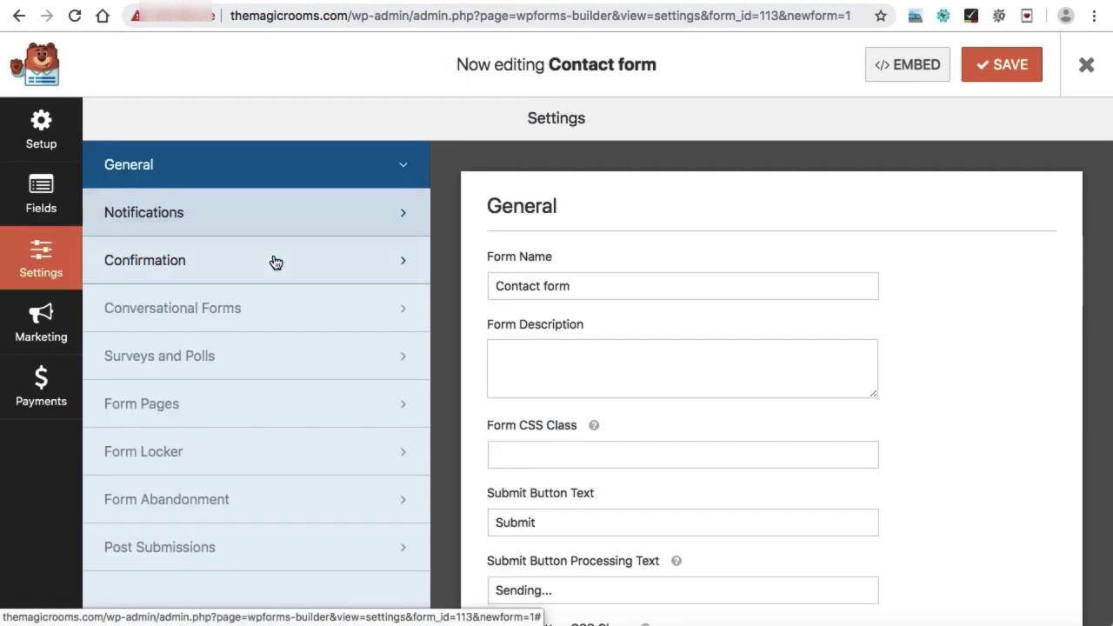
{"action": "left_click", "coordinate": [237, 217]}
{"action": "scroll", "coordinate": [611, 299], "scroll_direction": "down", "scroll_amount": 2}
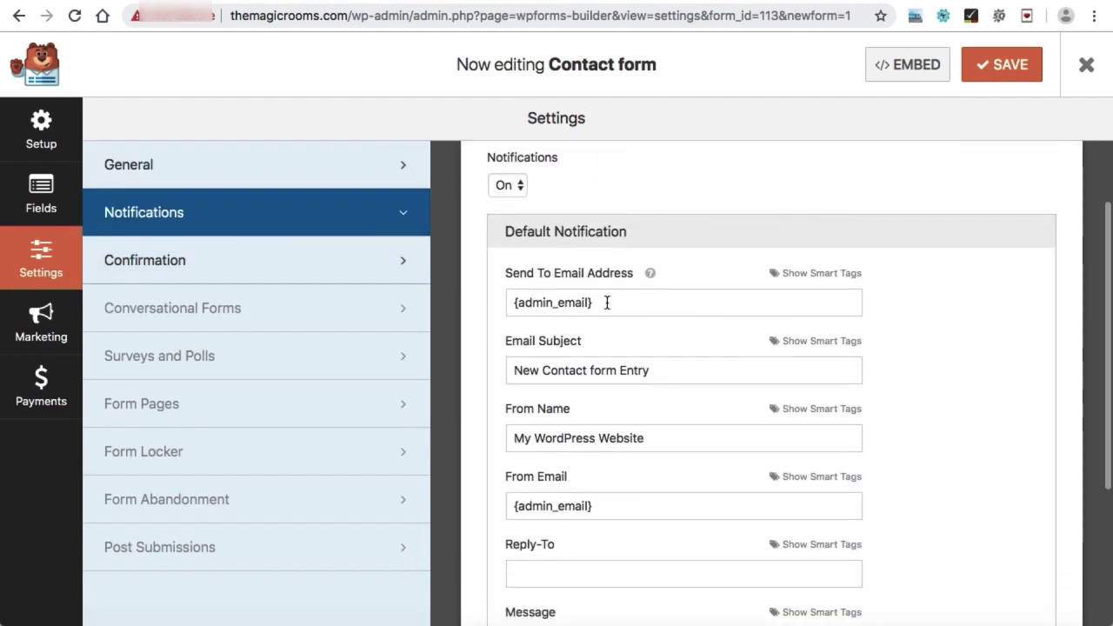
{"action": "left_click_drag", "start_coordinate": [607, 302], "coordinate": [517, 301]}
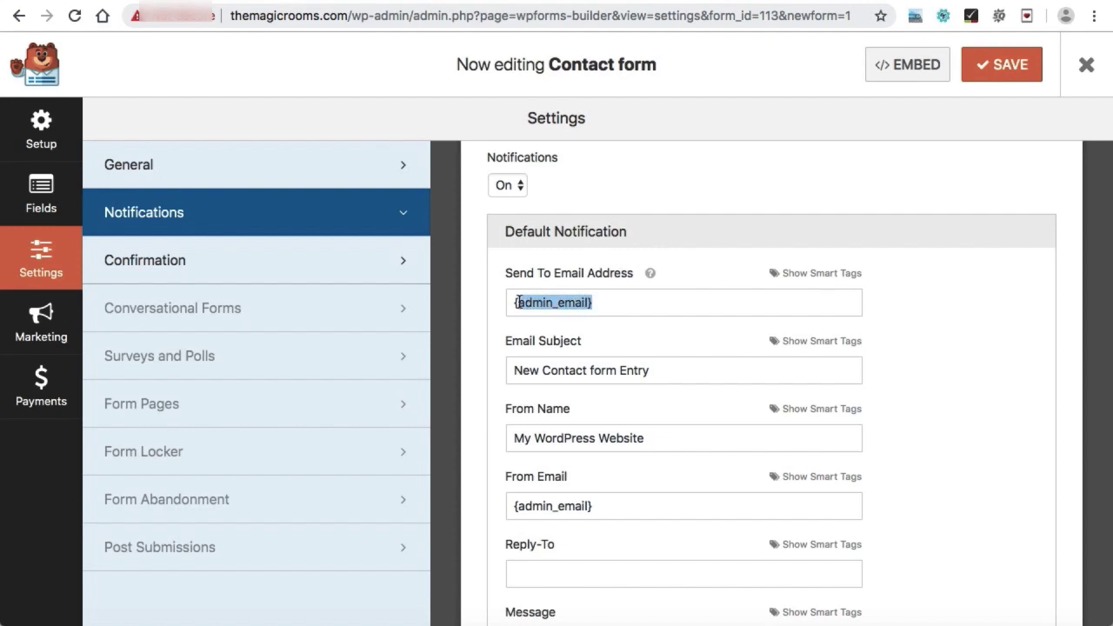
{"action": "key", "text": "BackSpace"}
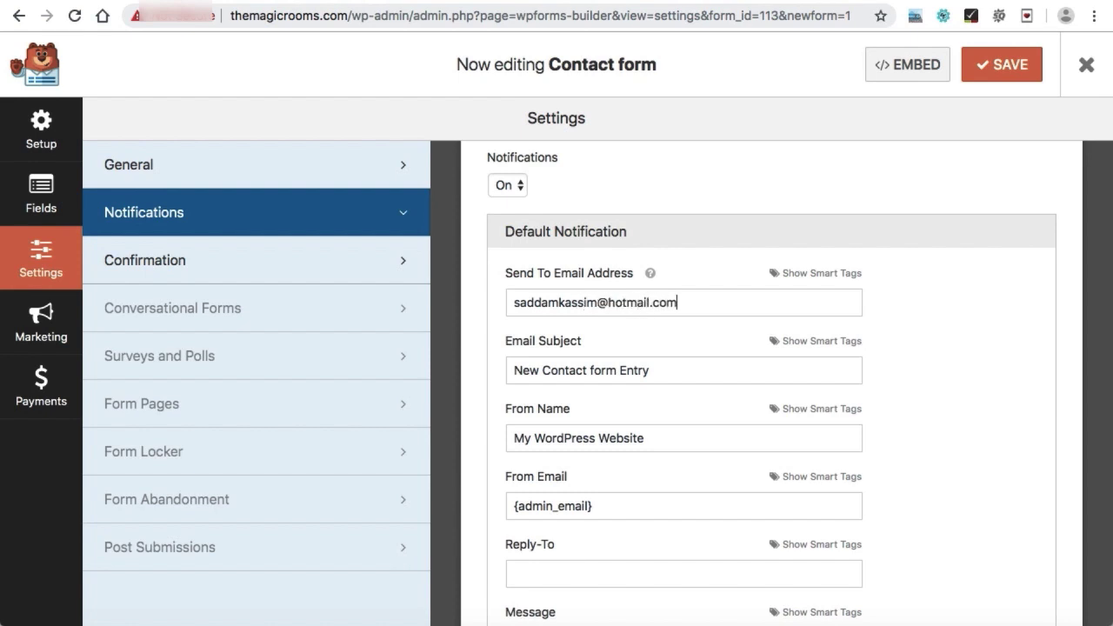
Set the notification From Name to 'The Magic Rooms' and save the form.
{"action": "scroll", "coordinate": [556, 295], "scroll_direction": "down", "scroll_amount": 2}
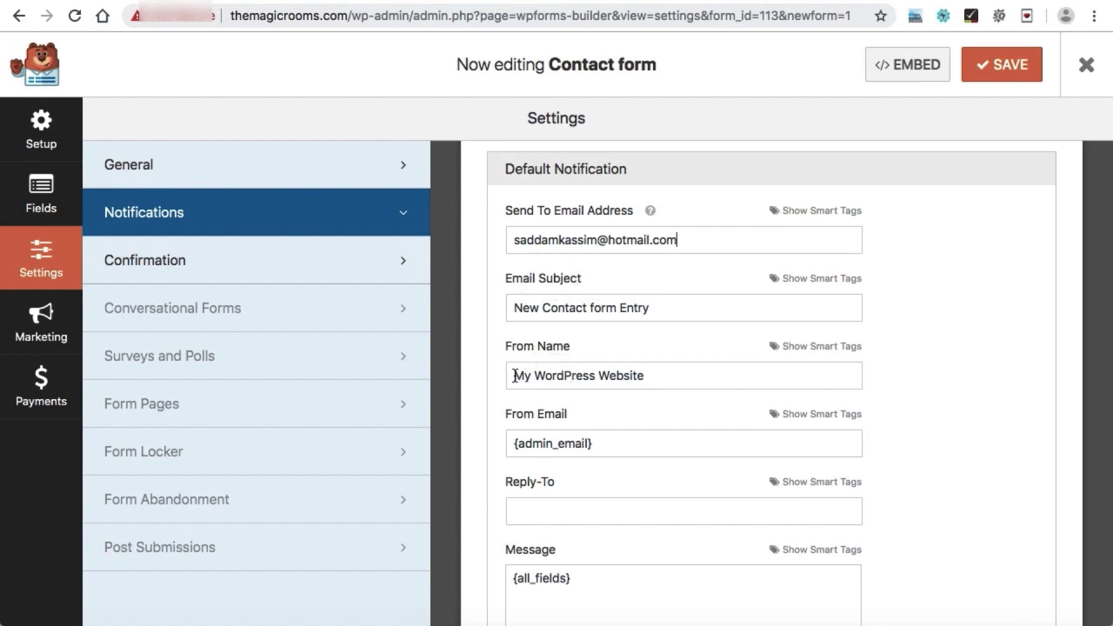
{"action": "left_click_drag", "start_coordinate": [514, 375], "coordinate": [675, 373]}
{"action": "type", "text": "The Magic Rooms"}
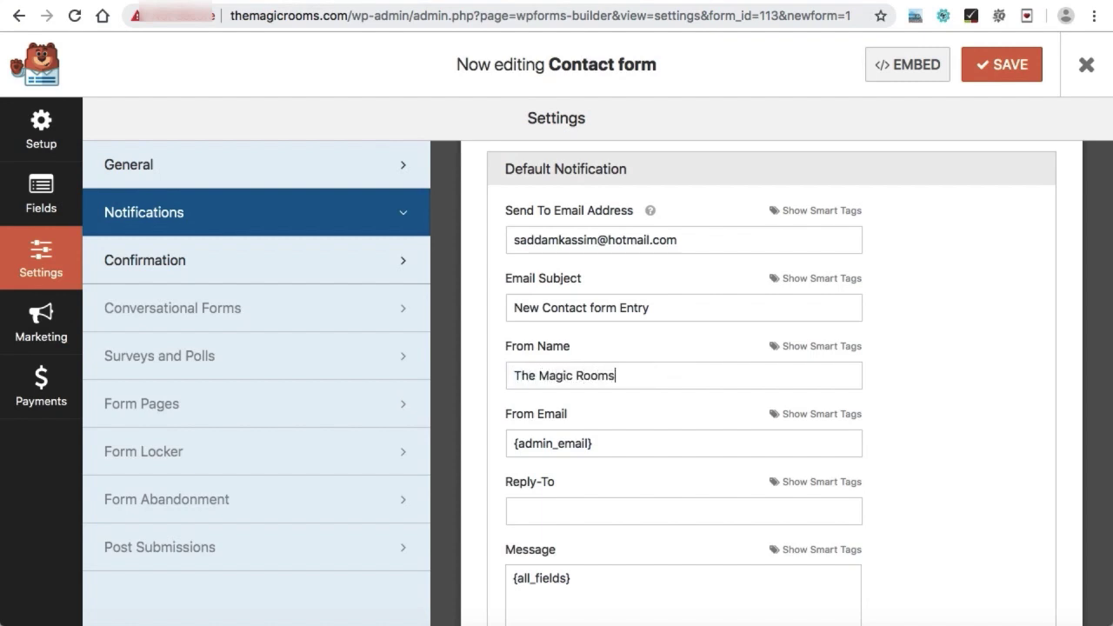
{"action": "scroll", "coordinate": [822, 377], "scroll_direction": "down", "scroll_amount": 2}
{"action": "scroll", "coordinate": [822, 383], "scroll_direction": "up", "scroll_amount": 4}
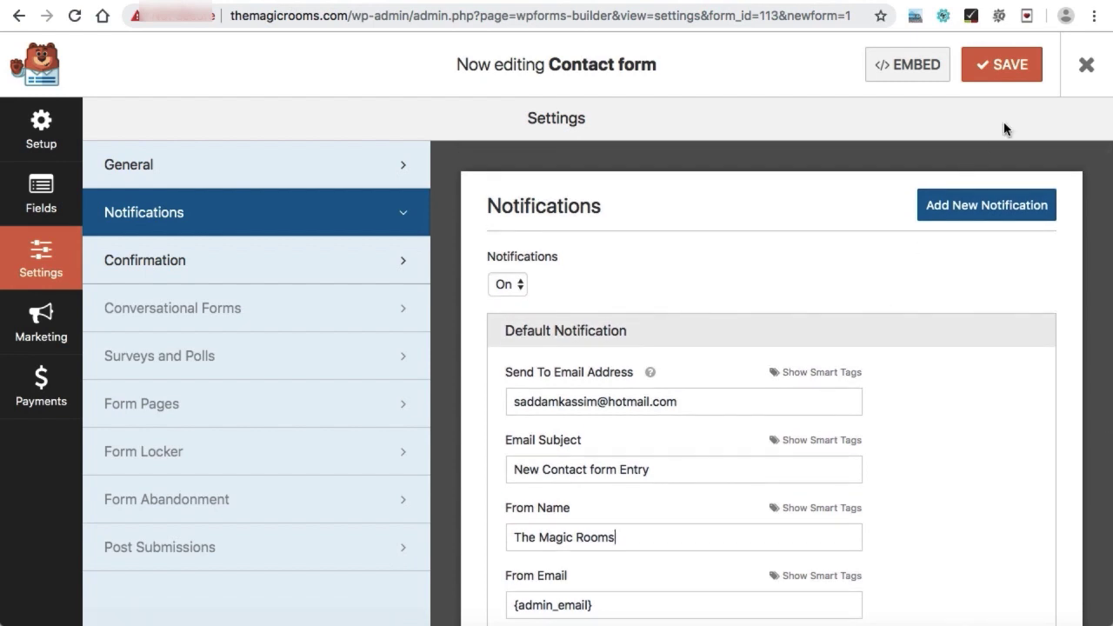
{"action": "left_click", "coordinate": [1005, 70]}
Close the builder, select the Contact form's [wpforms id="113"] shortcode, and reopen the Contact page editor.
{"action": "left_click", "coordinate": [1087, 70]}
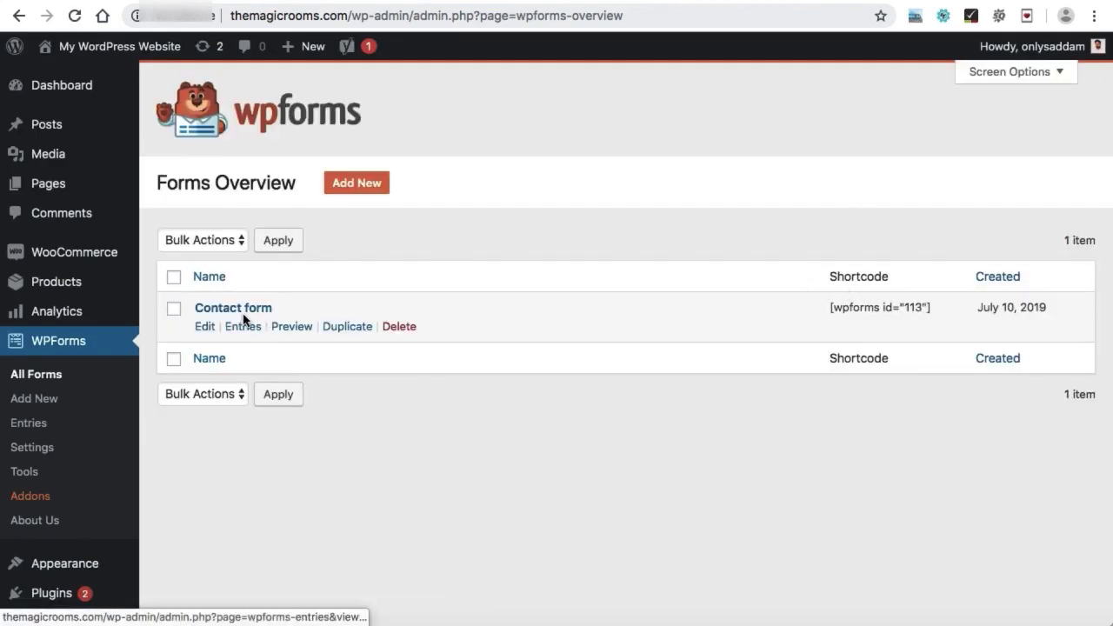
{"action": "left_click_drag", "start_coordinate": [934, 309], "coordinate": [841, 309]}
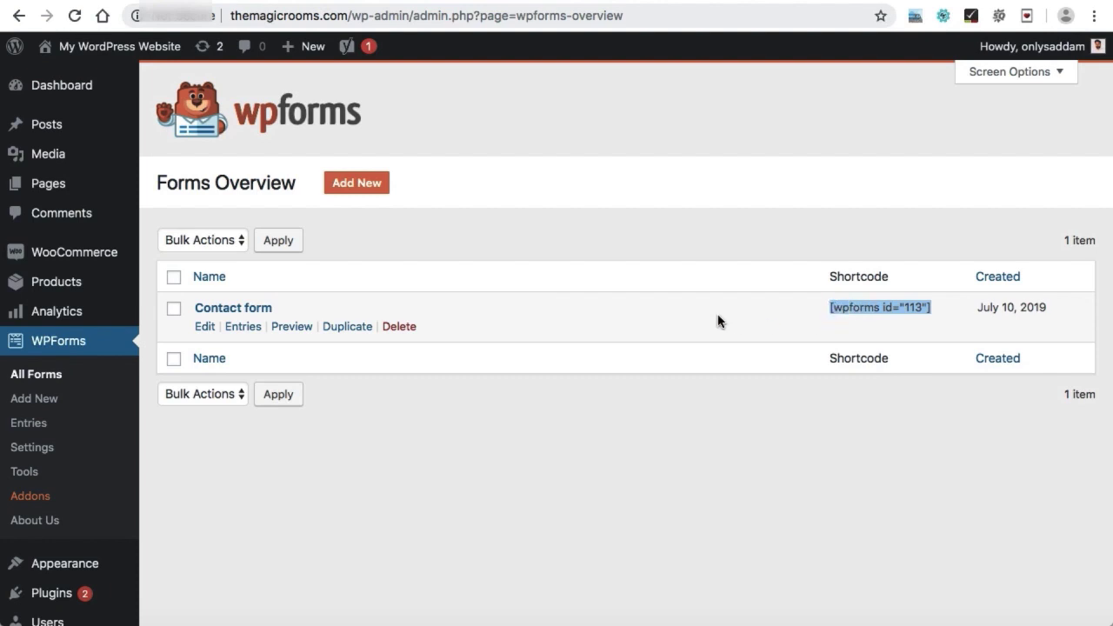
{"action": "left_click", "coordinate": [806, 312]}
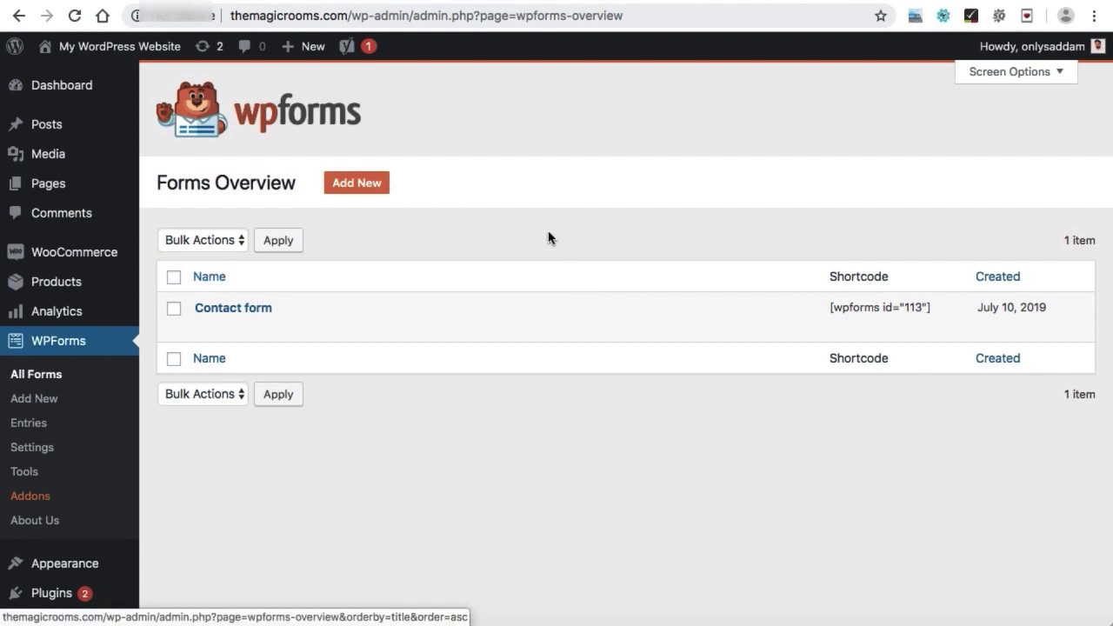
{"action": "left_click", "coordinate": [374, 199]}
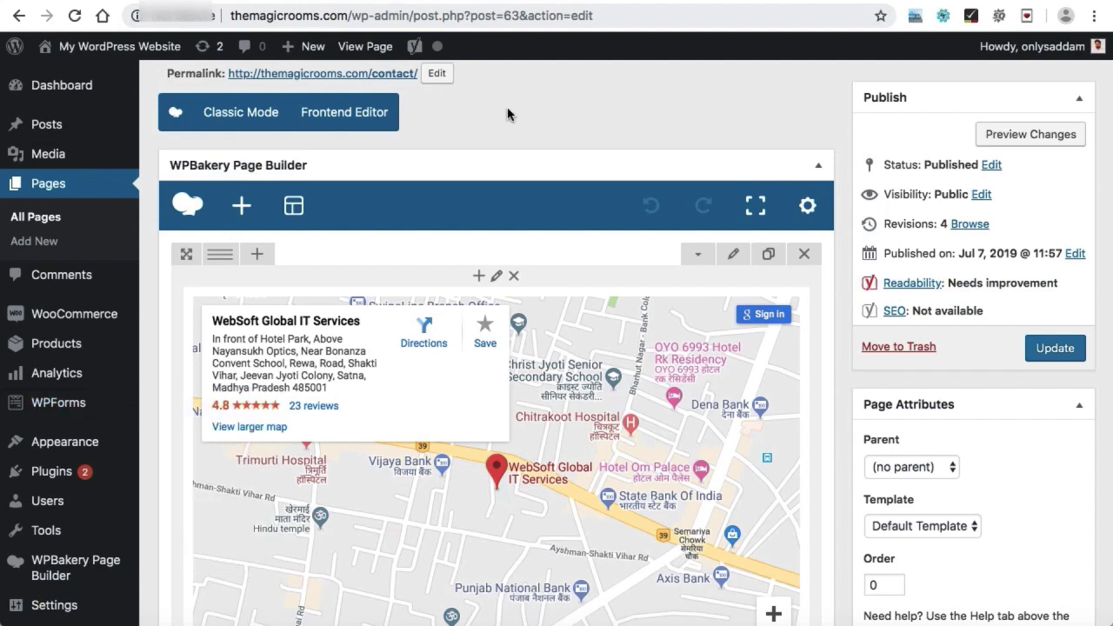
Insert a new row under the map, split it 1/2 + 1/2, and add an element to the right column.
{"action": "scroll", "coordinate": [509, 114], "scroll_direction": "down", "scroll_amount": 4}
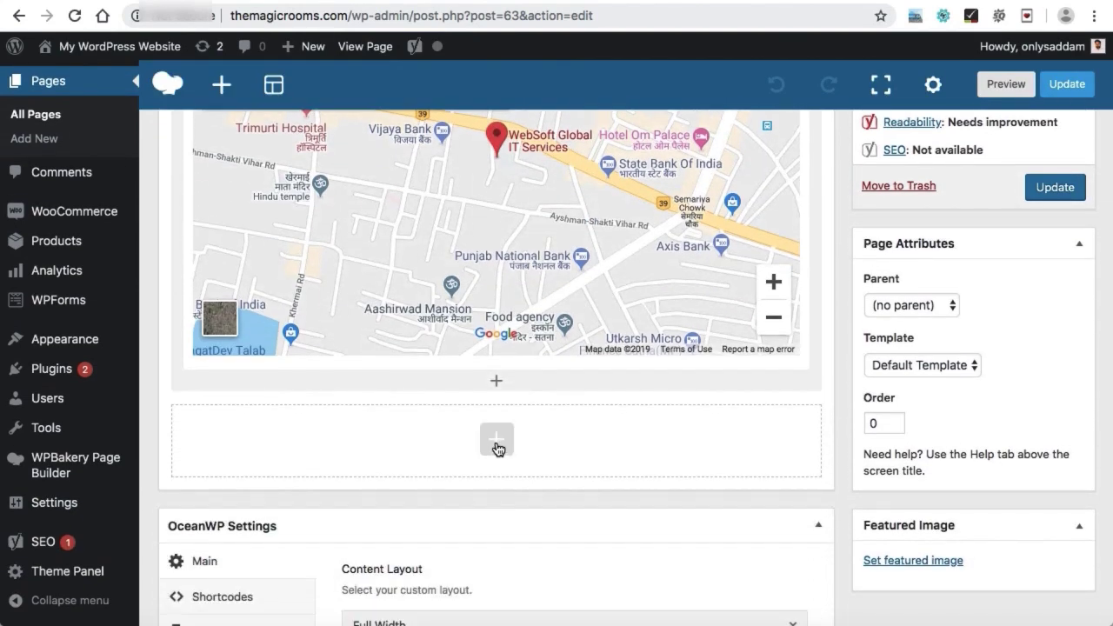
{"action": "left_click", "coordinate": [497, 440]}
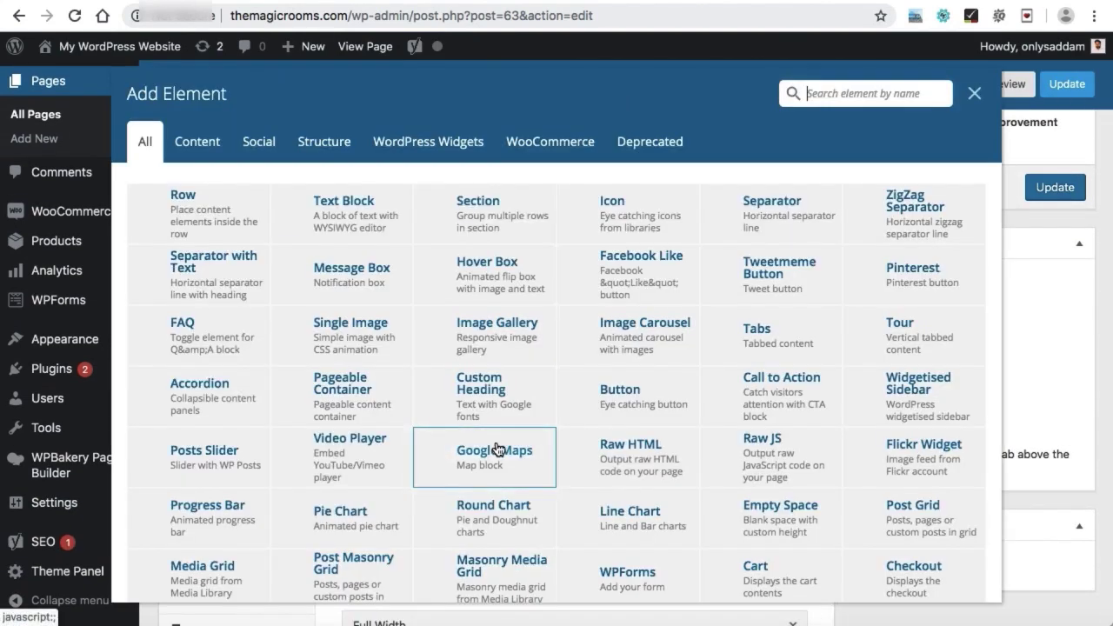
{"action": "left_click", "coordinate": [200, 214]}
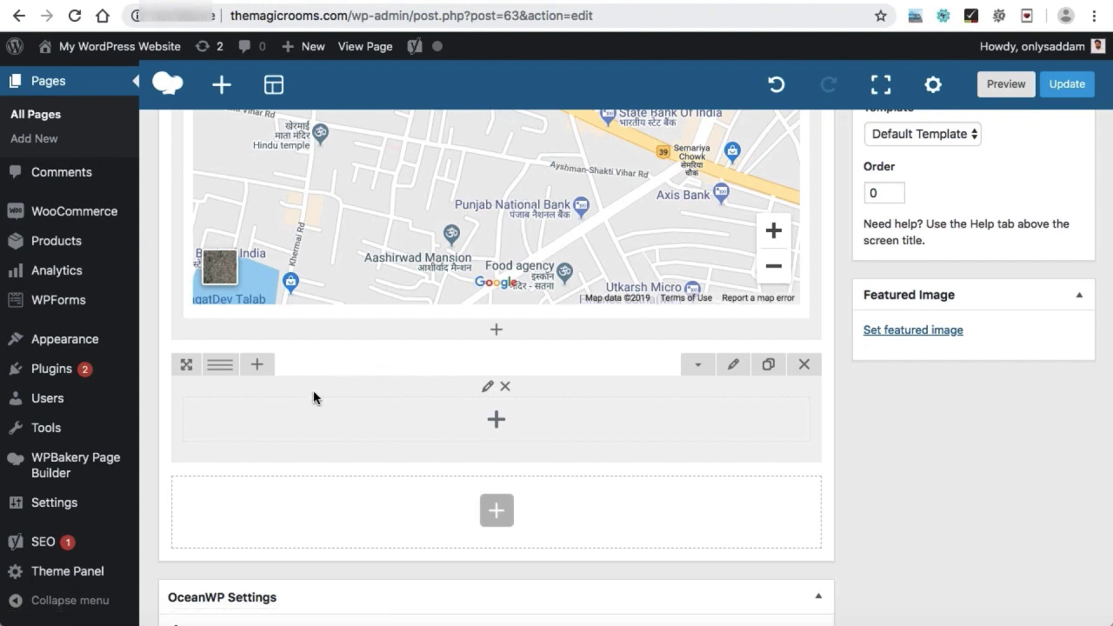
{"action": "mouse_move", "coordinate": [221, 366]}
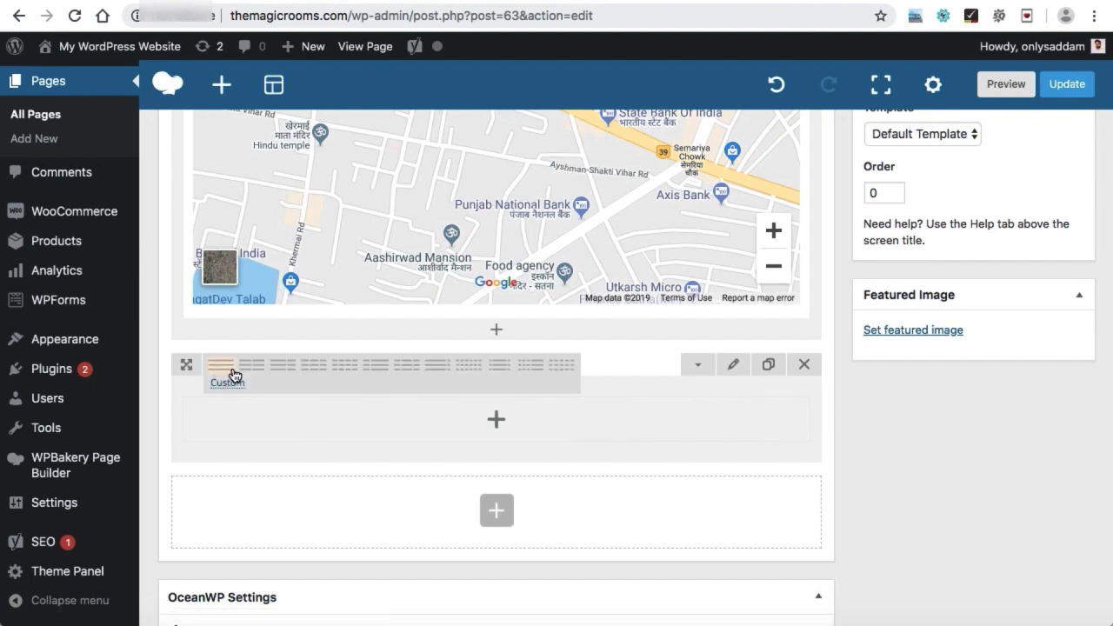
{"action": "left_click", "coordinate": [252, 366]}
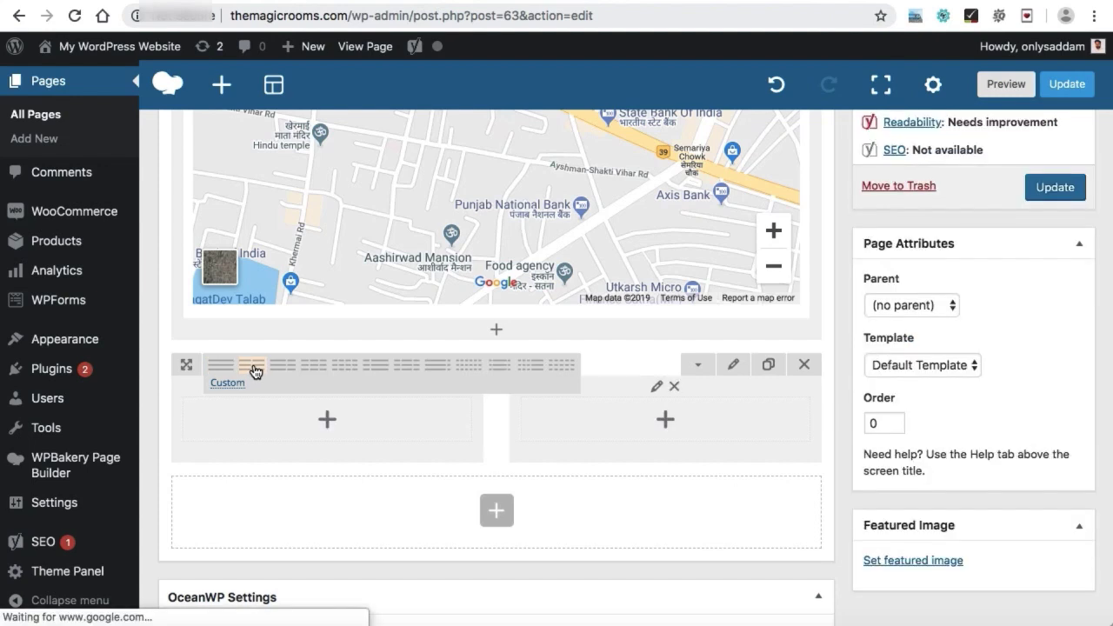
{"action": "left_click", "coordinate": [665, 421]}
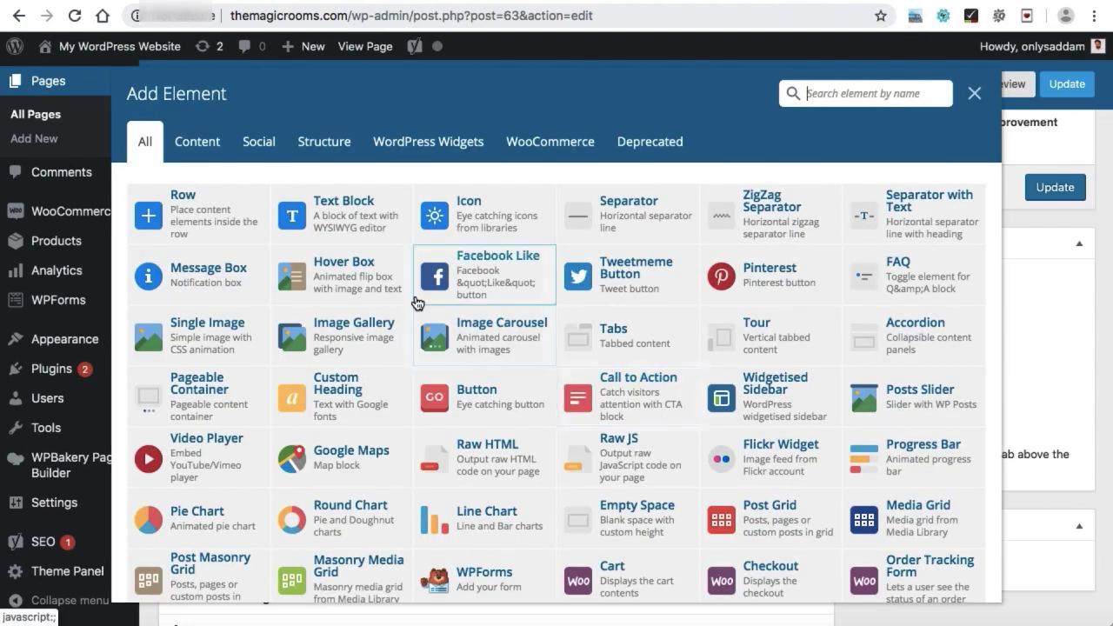
Add a Text Block to the right column containing only [wpforms id="113"] and save it.
{"action": "left_click", "coordinate": [341, 216]}
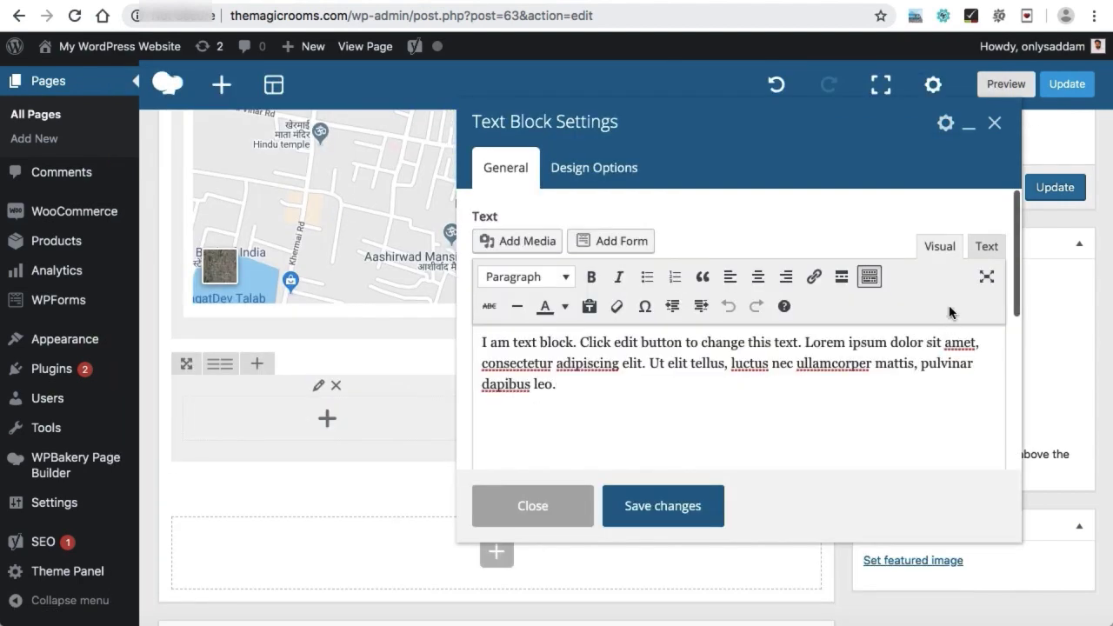
{"action": "left_click", "coordinate": [989, 249]}
{"action": "key", "text": "ctrl+a"}
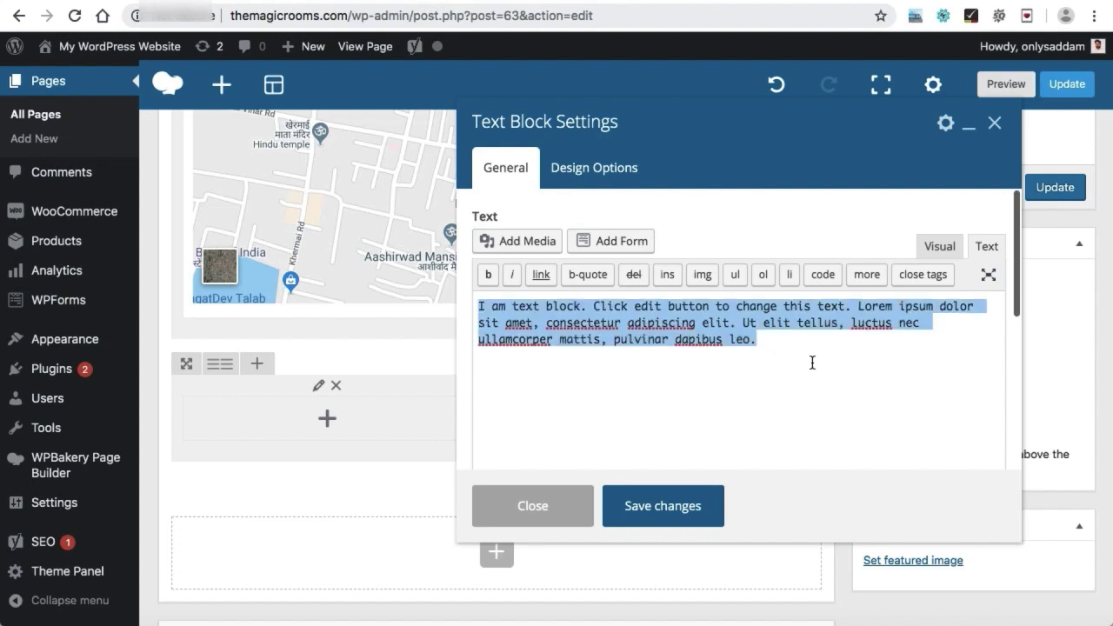
{"action": "key", "text": "BackSpace"}
{"action": "type", "text": "[wpforms id=\"113\"]"}
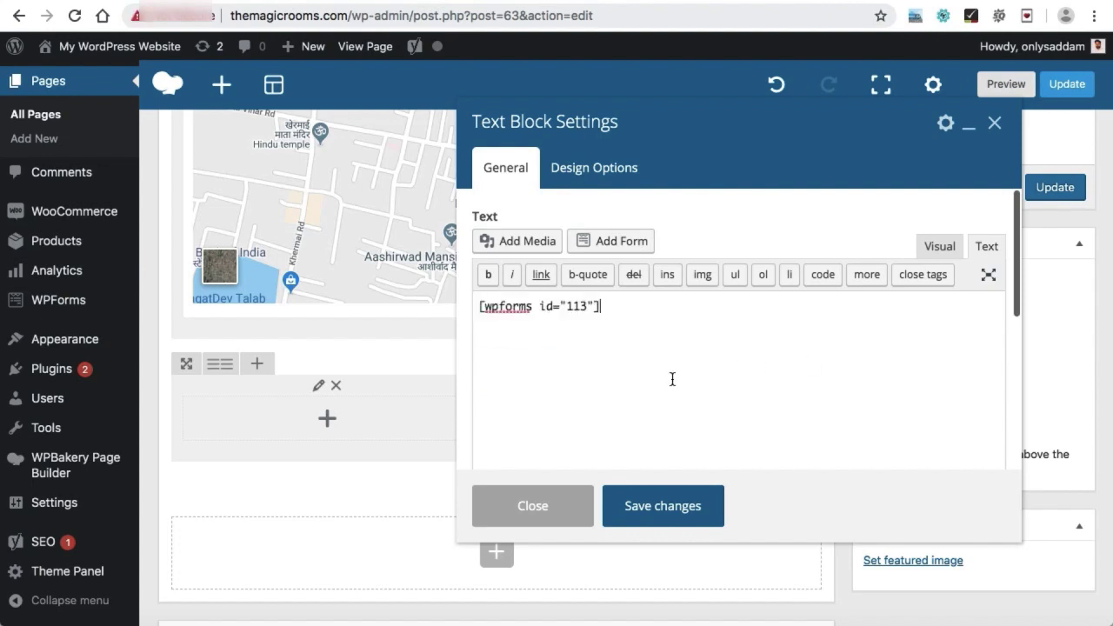
{"action": "left_click", "coordinate": [663, 511]}
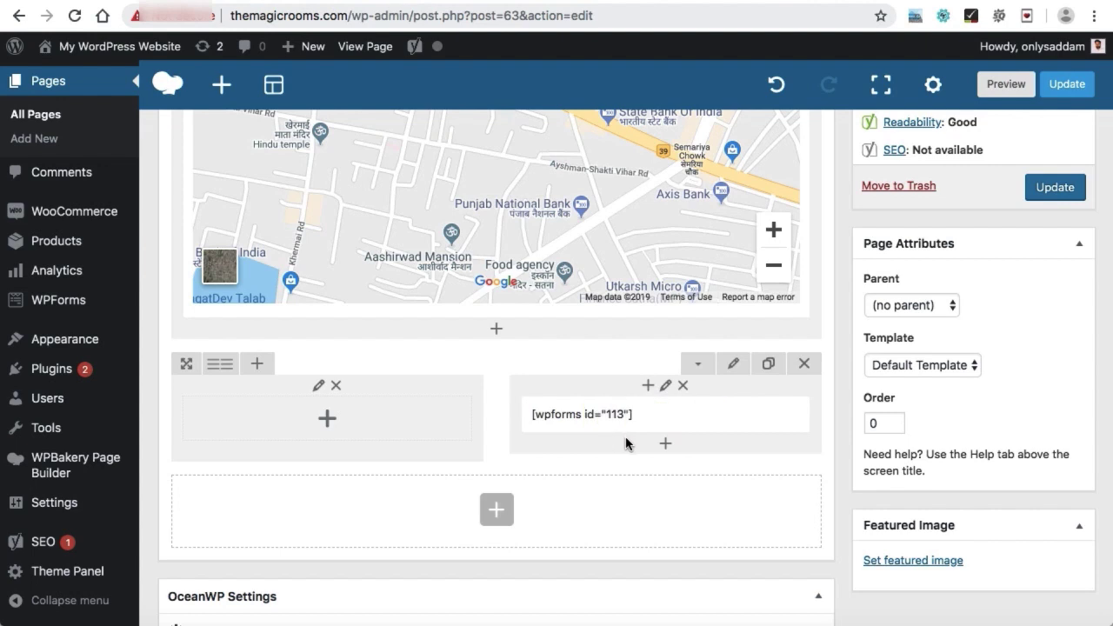
Add a left-column Text Block with a Tel: line and an Email: line holding the support address.
{"action": "left_click", "coordinate": [328, 424]}
{"action": "left_click", "coordinate": [339, 220]}
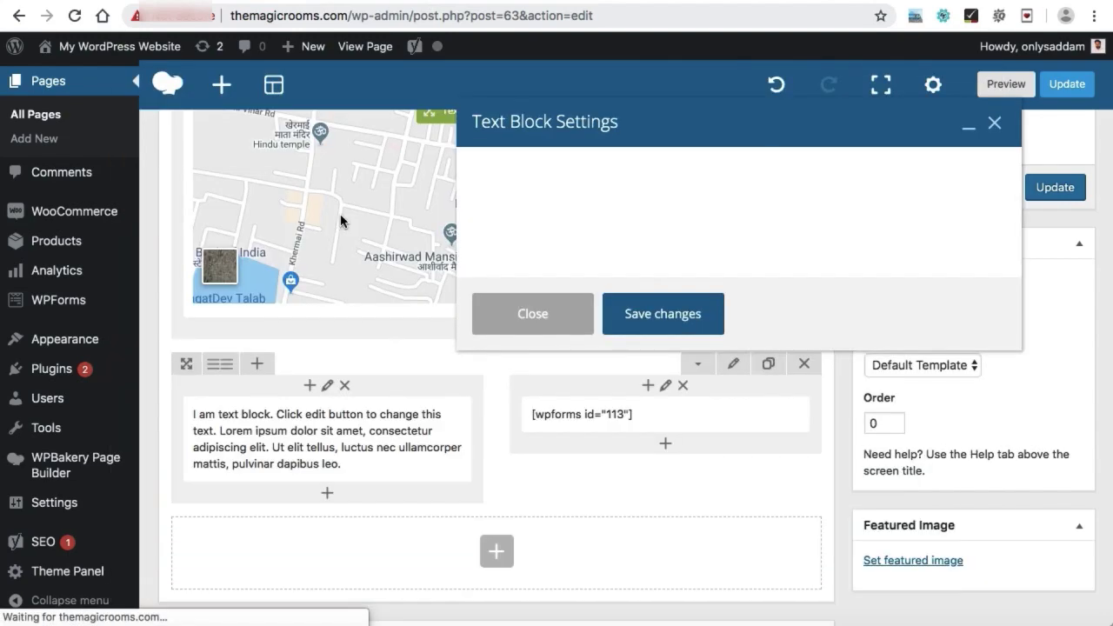
{"action": "key", "text": "ctrl+a"}
{"action": "key", "text": "BackSpace"}
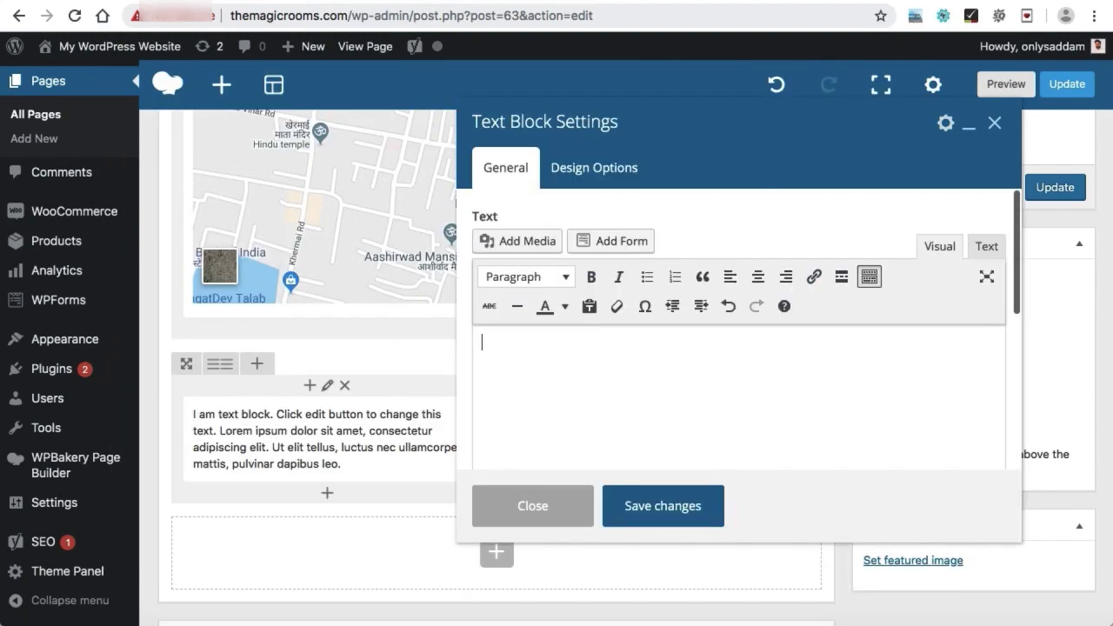
{"action": "type", "text": "Tel: 9999999999"}
{"action": "key", "text": "Return"}
{"action": "type", "text": "Email:"}
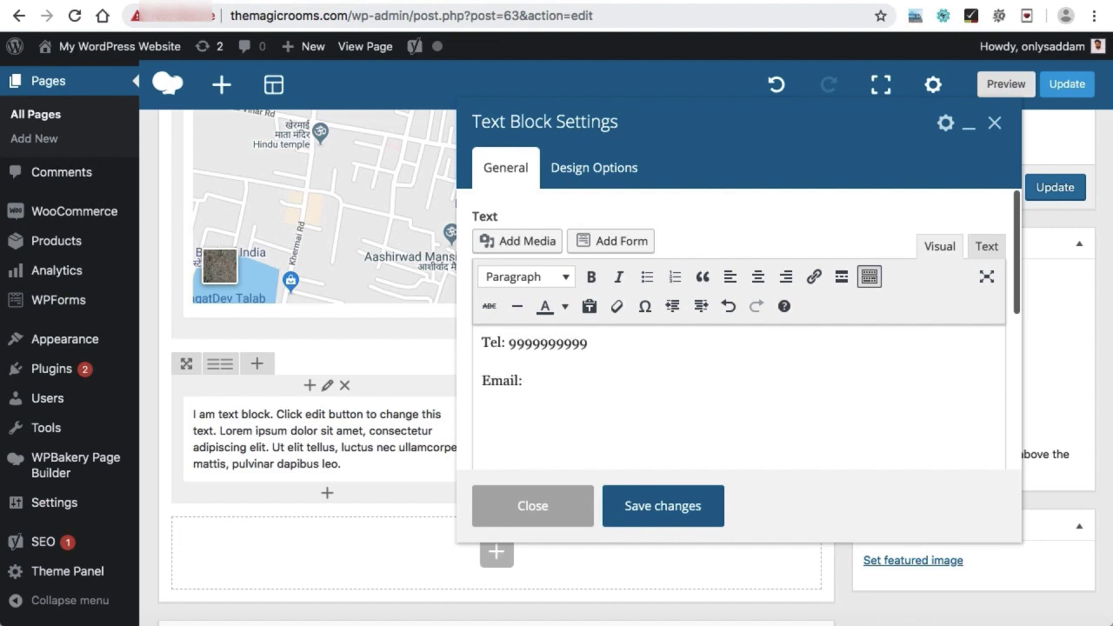
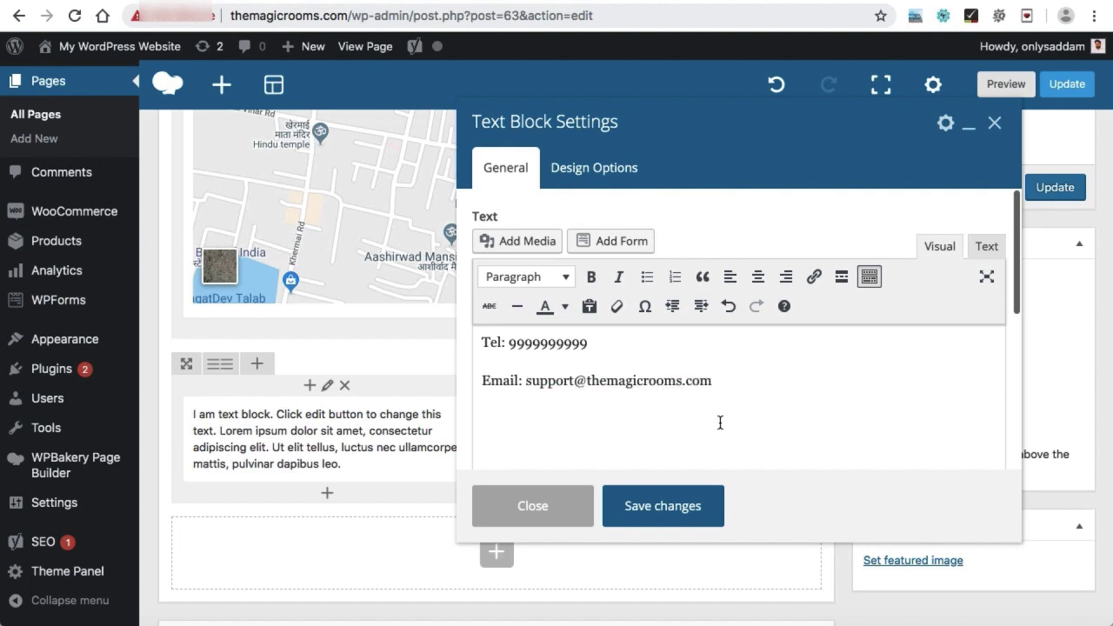
Bold the Tel: and Email: labels, mailto-link the address, save the block and update the page.
{"action": "left_click_drag", "start_coordinate": [487, 346], "coordinate": [503, 340]}
{"action": "key", "text": "ctrl+b"}
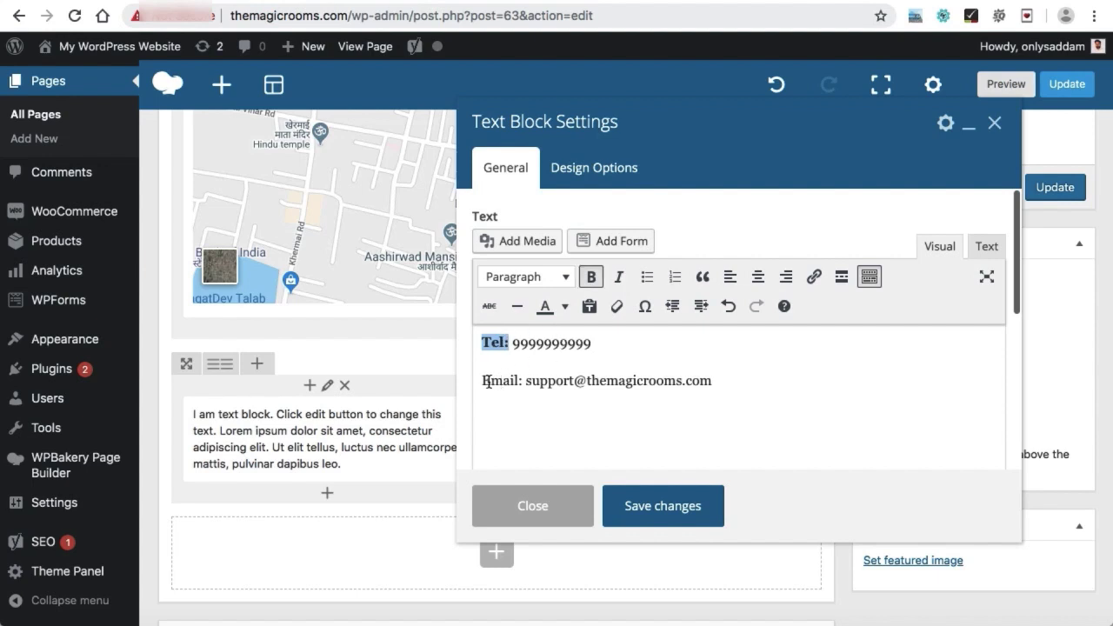
{"action": "left_click_drag", "start_coordinate": [483, 380], "coordinate": [522, 380]}
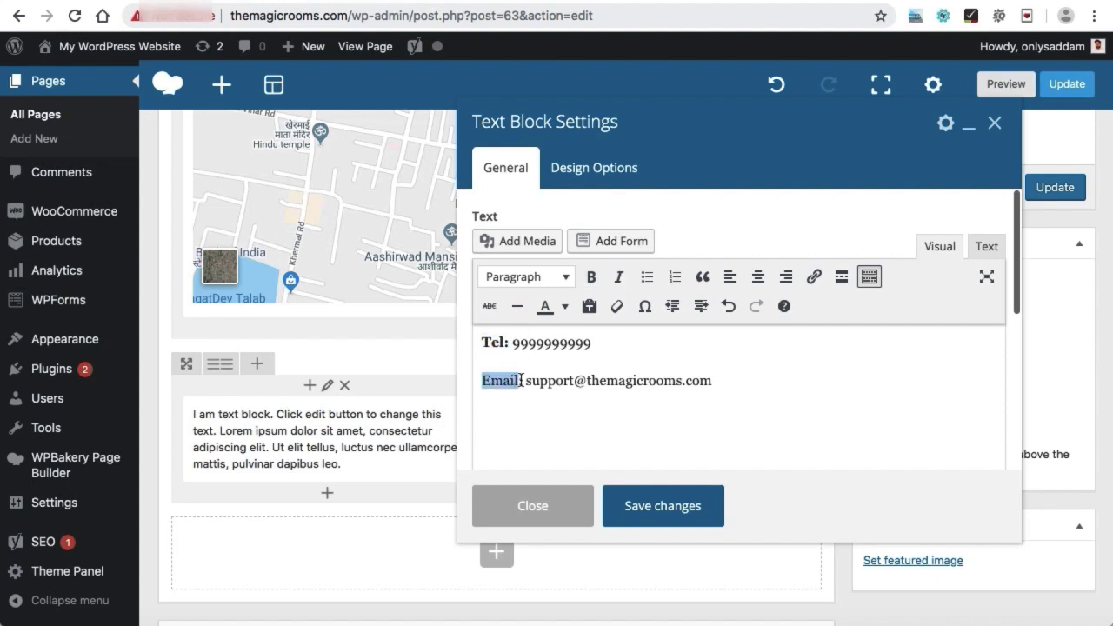
{"action": "left_click", "coordinate": [591, 277]}
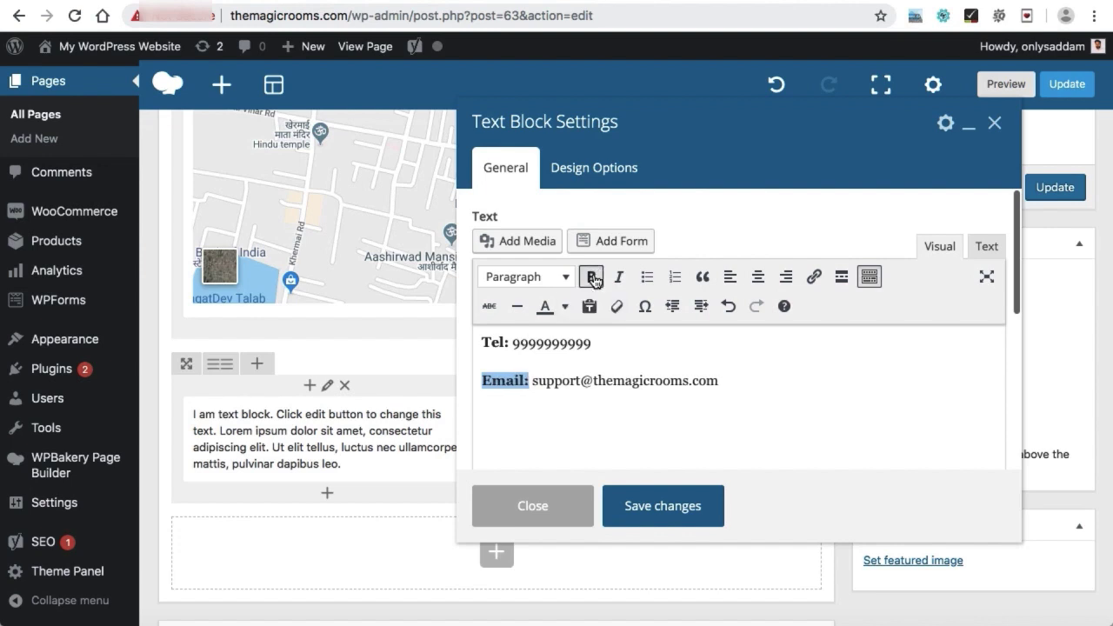
{"action": "left_click", "coordinate": [714, 398]}
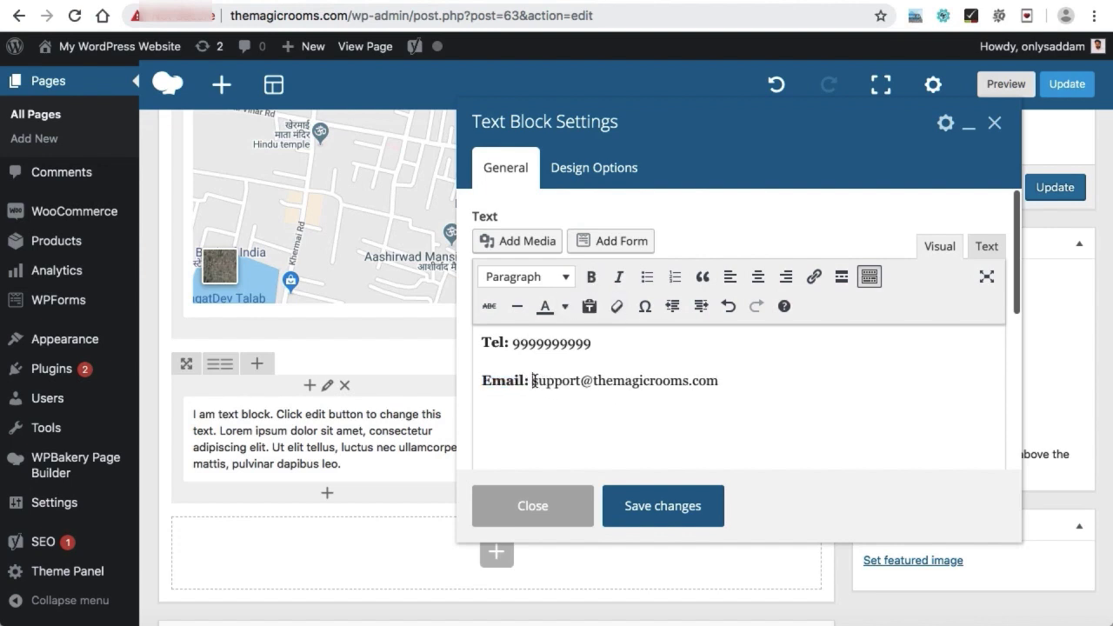
{"action": "left_click_drag", "start_coordinate": [533, 380], "coordinate": [713, 378]}
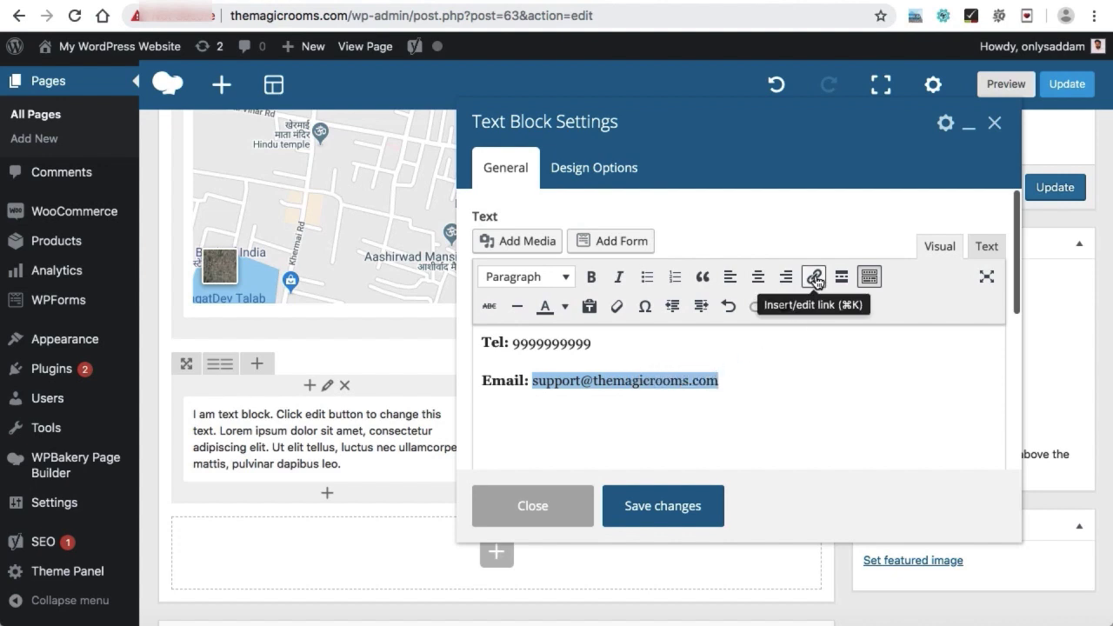
{"action": "left_click", "coordinate": [814, 277]}
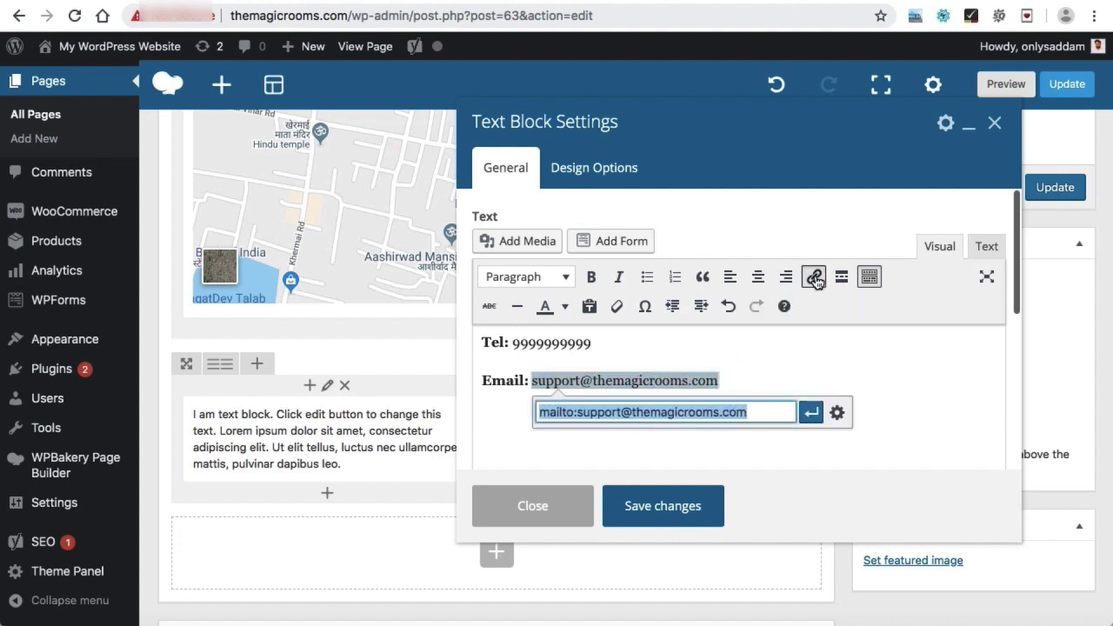
{"action": "left_click", "coordinate": [813, 414]}
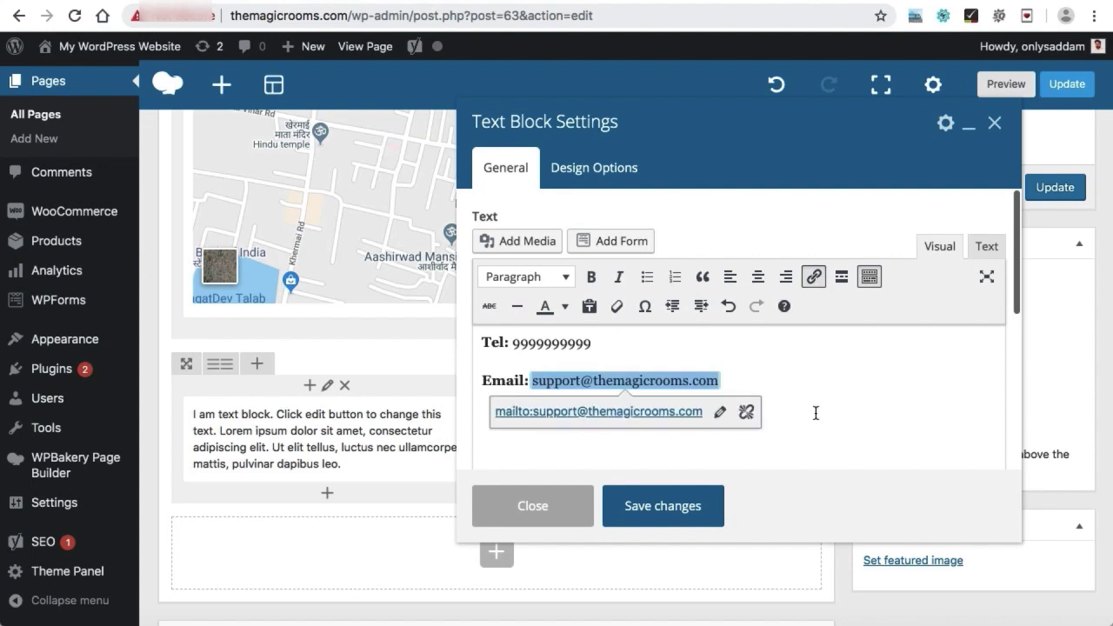
{"action": "left_click", "coordinate": [678, 510]}
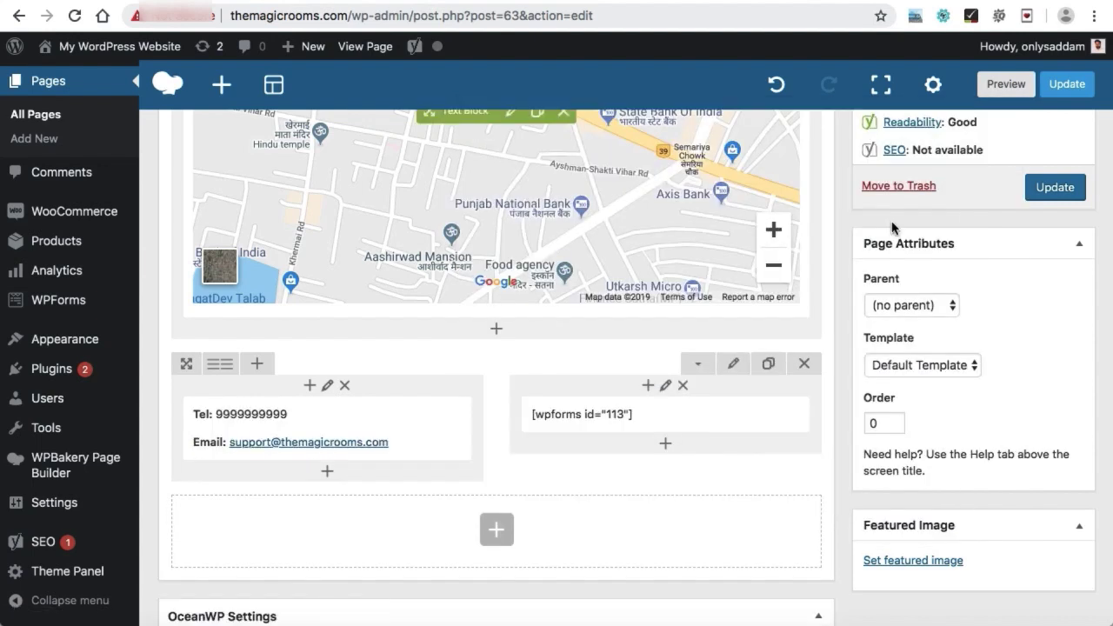
{"action": "left_click", "coordinate": [1056, 189]}
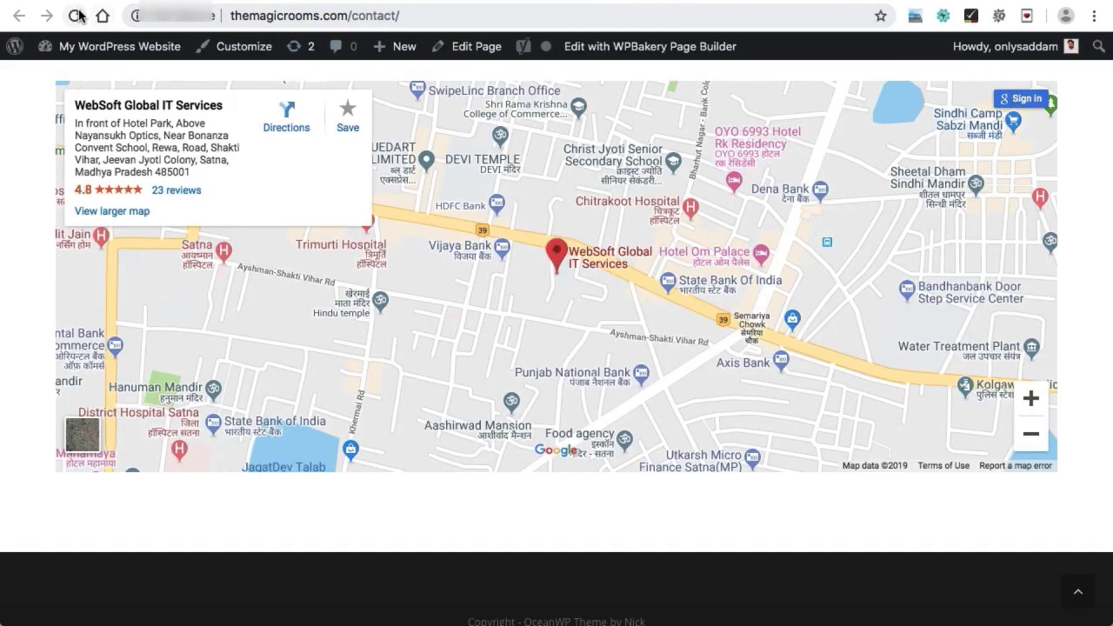
{"action": "left_click", "coordinate": [74, 15]}
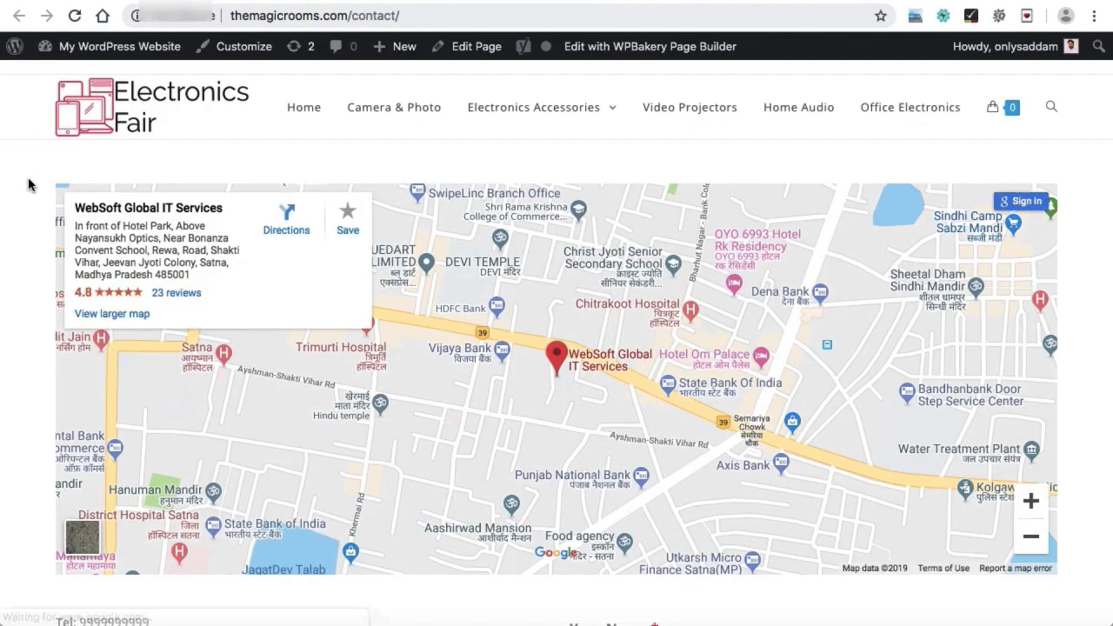
{"action": "scroll", "coordinate": [29, 170], "scroll_direction": "down", "scroll_amount": 3}
{"action": "scroll", "coordinate": [28, 182], "scroll_direction": "down", "scroll_amount": 2}
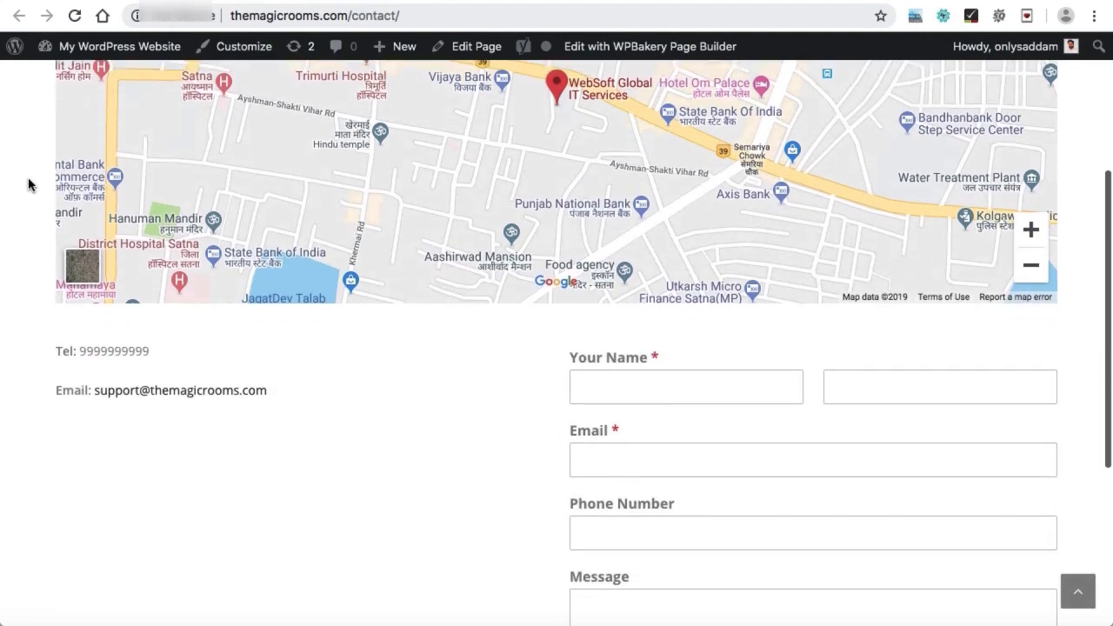
{"action": "left_click_drag", "start_coordinate": [57, 298], "coordinate": [271, 340]}
{"action": "scroll", "coordinate": [690, 342], "scroll_direction": "down", "scroll_amount": 1}
{"action": "scroll", "coordinate": [690, 341], "scroll_direction": "down", "scroll_amount": 1}
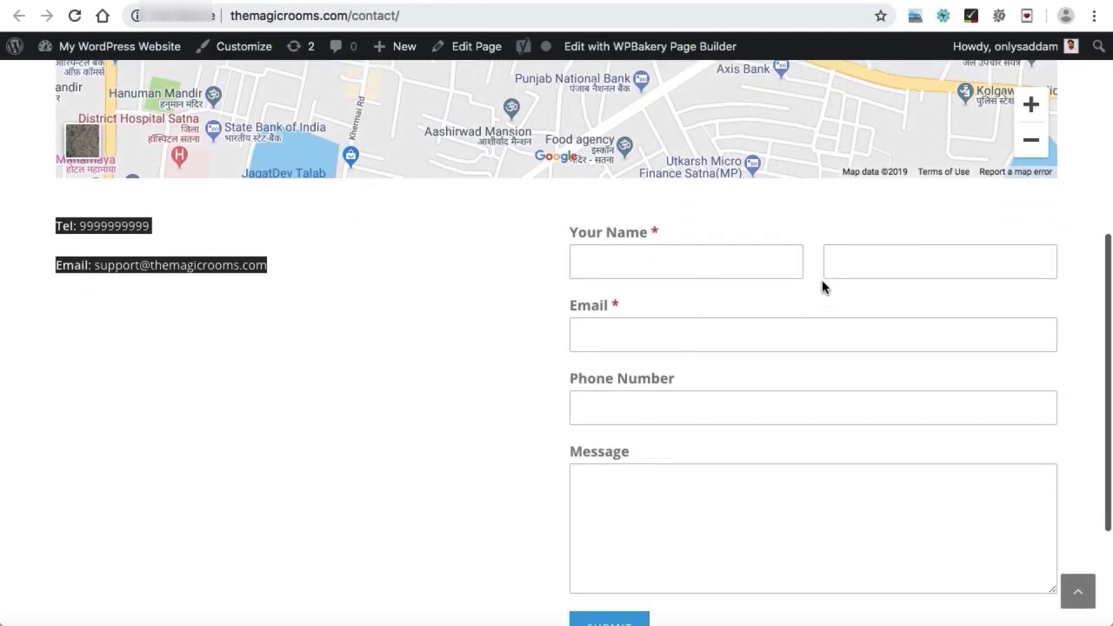
{"action": "scroll", "coordinate": [716, 360], "scroll_direction": "down", "scroll_amount": 1}
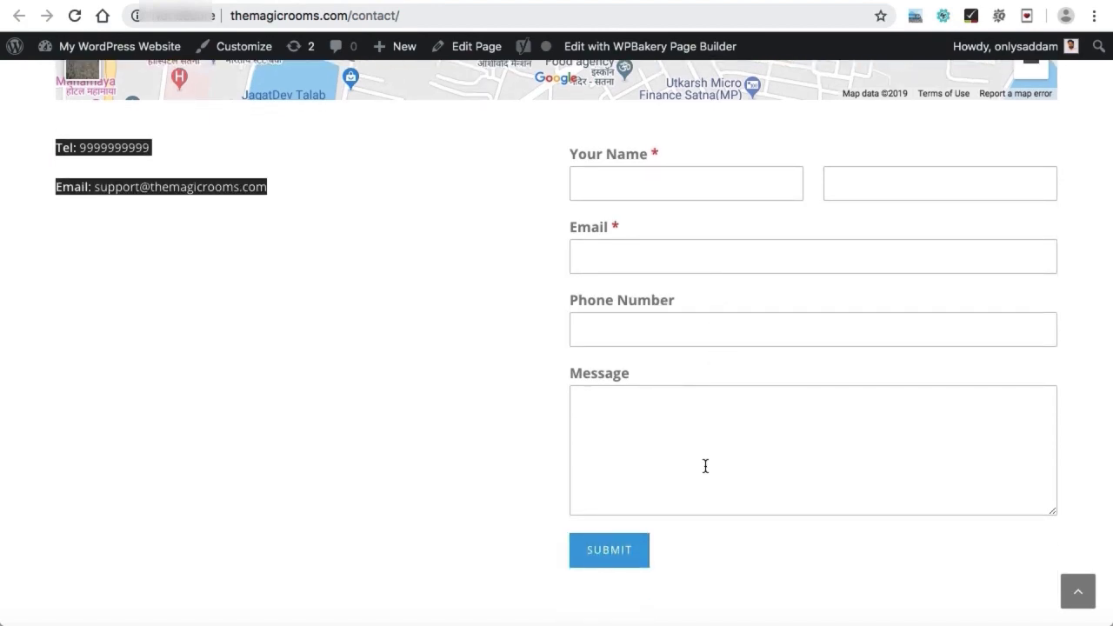
{"action": "scroll", "coordinate": [706, 466], "scroll_direction": "down", "scroll_amount": 2}
{"action": "scroll", "coordinate": [705, 469], "scroll_direction": "up", "scroll_amount": 3}
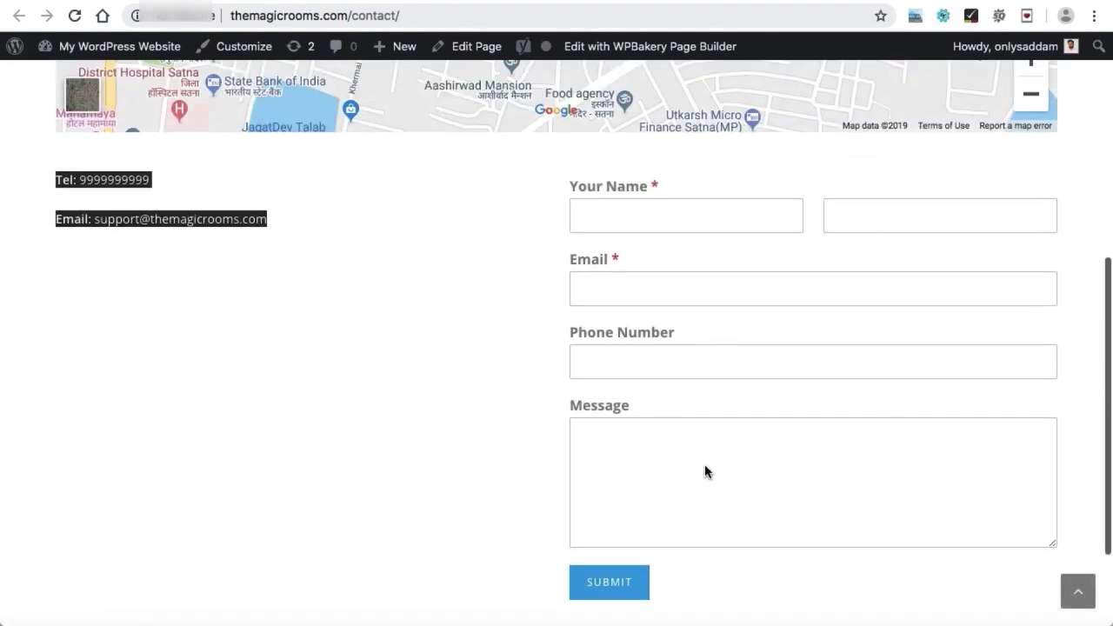
{"action": "scroll", "coordinate": [706, 470], "scroll_direction": "up", "scroll_amount": 3}
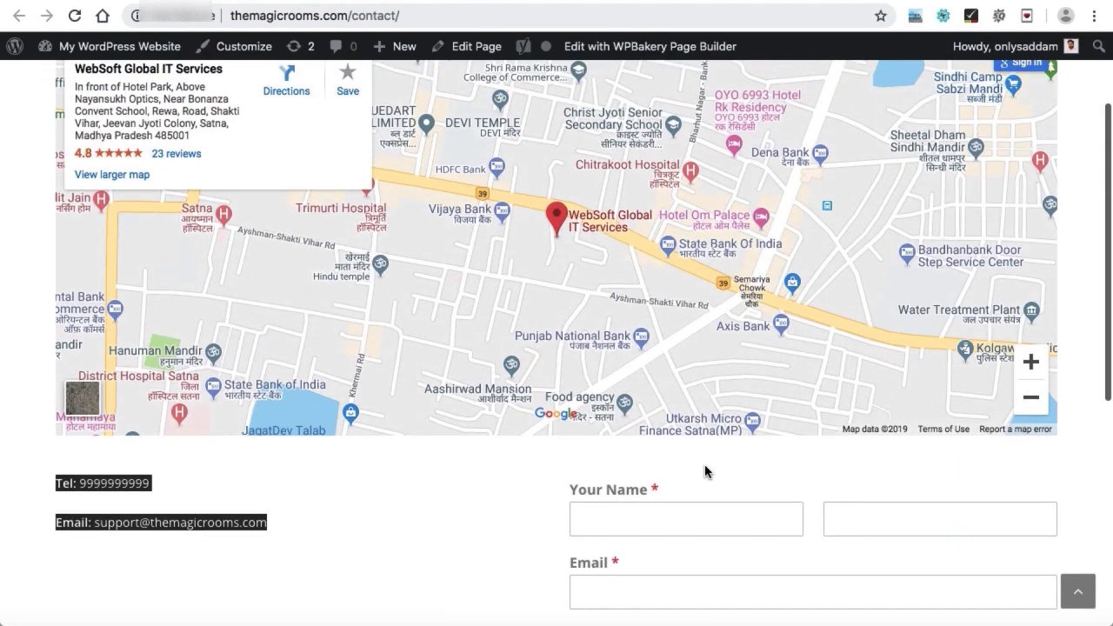
{"action": "scroll", "coordinate": [721, 467], "scroll_direction": "up", "scroll_amount": 2}
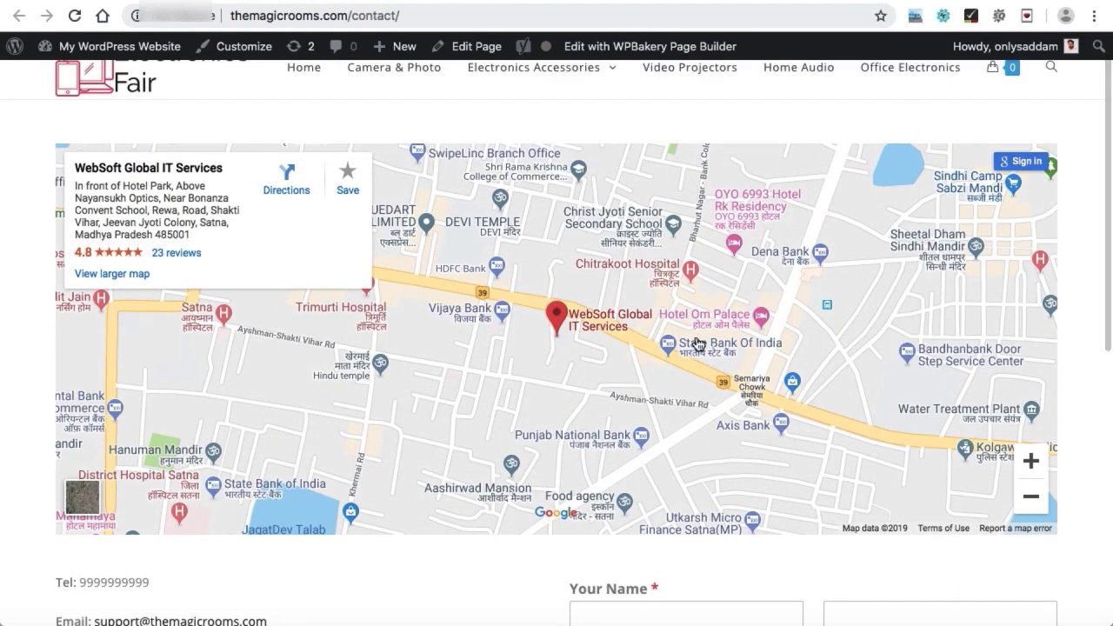
{"action": "scroll", "coordinate": [696, 344], "scroll_direction": "up", "scroll_amount": 1}
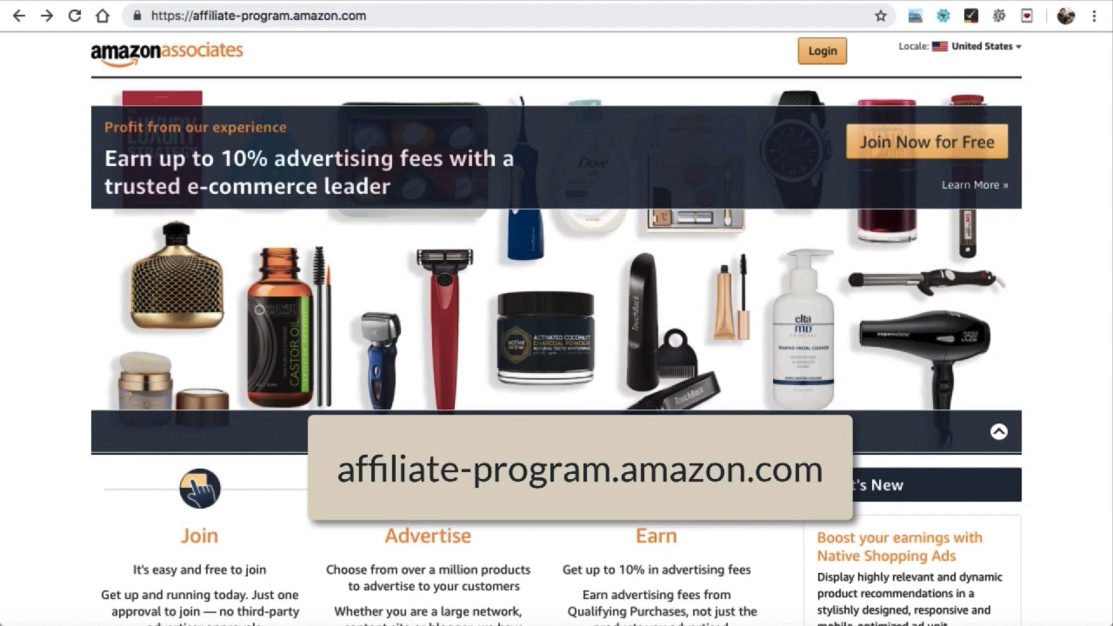
Choose Join Now for Free on affiliate-program.amazon.com to reach Amazon Sign-In.
{"action": "left_click", "coordinate": [927, 142]}
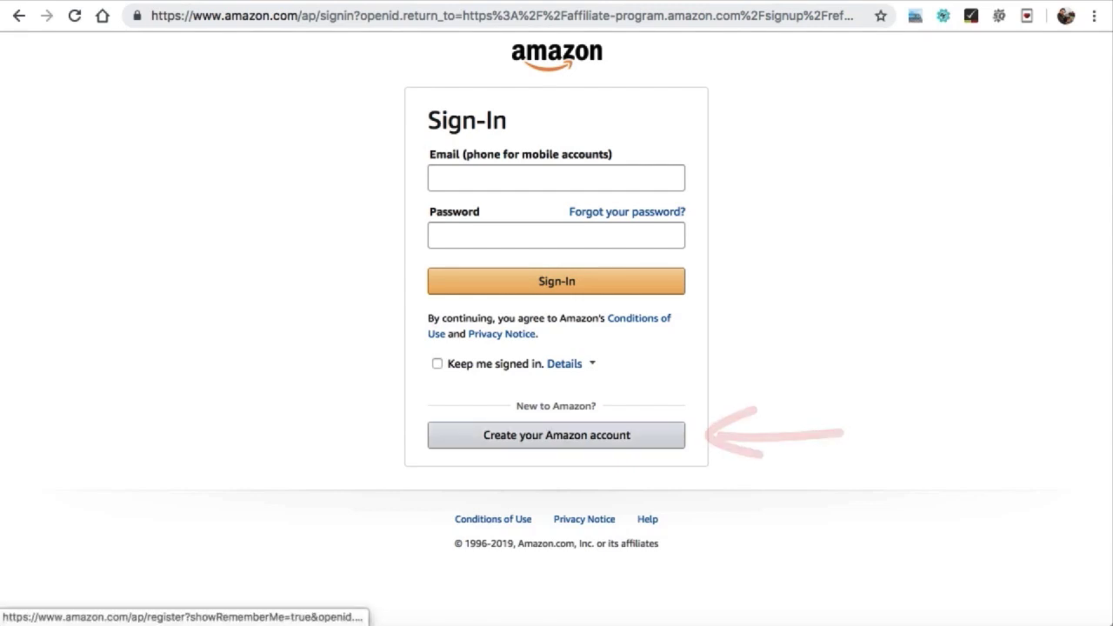
Register a new Amazon account with the holder's name, e-mail address and a confirmed password.
{"action": "left_click", "coordinate": [557, 435]}
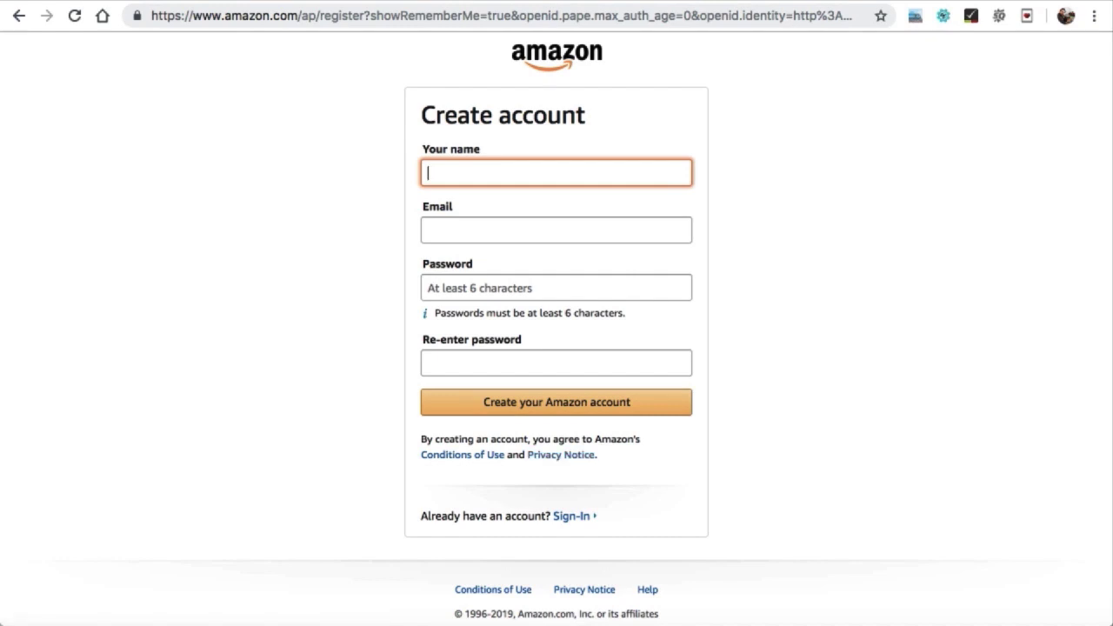
{"action": "left_click", "coordinate": [557, 230]}
{"action": "left_click", "coordinate": [557, 172]}
{"action": "left_click", "coordinate": [557, 230]}
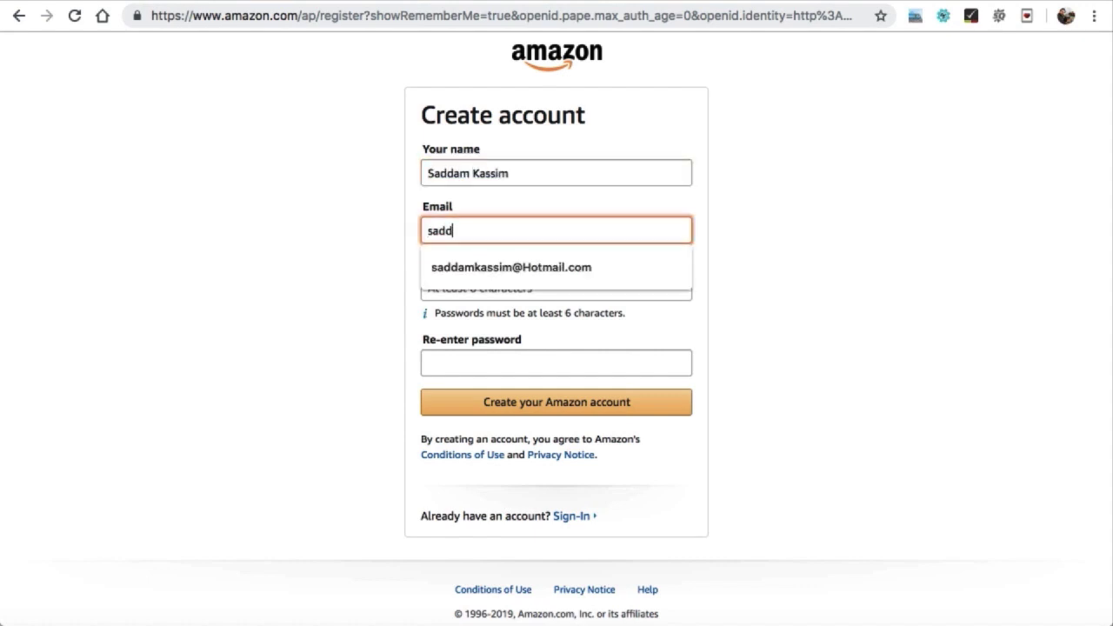
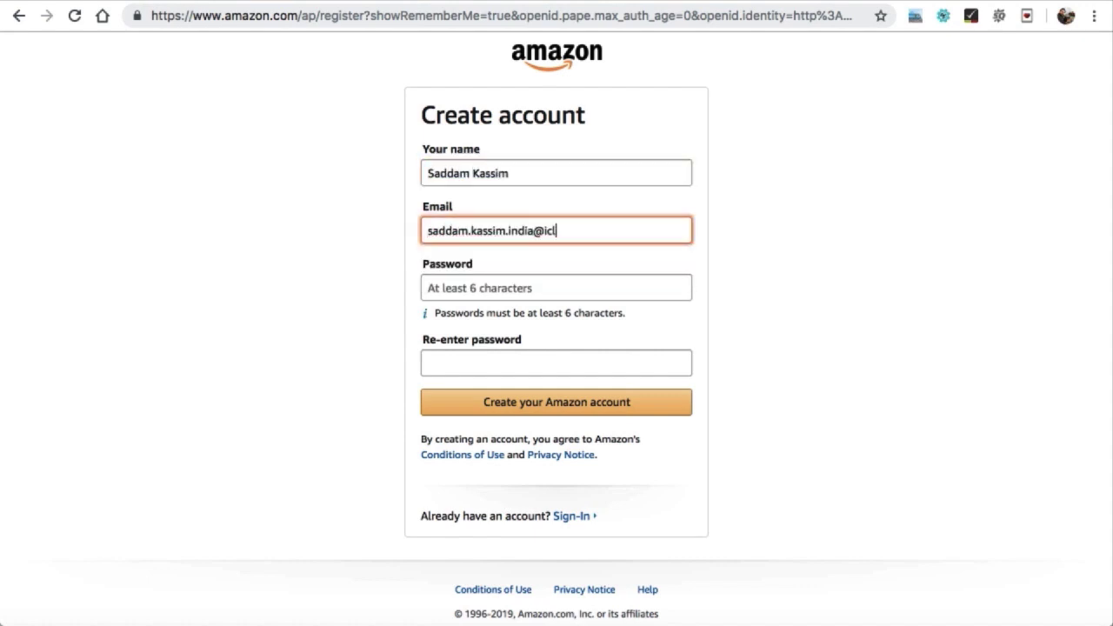
{"action": "key", "text": "Tab"}
{"action": "type", "text": "••••••••••"}
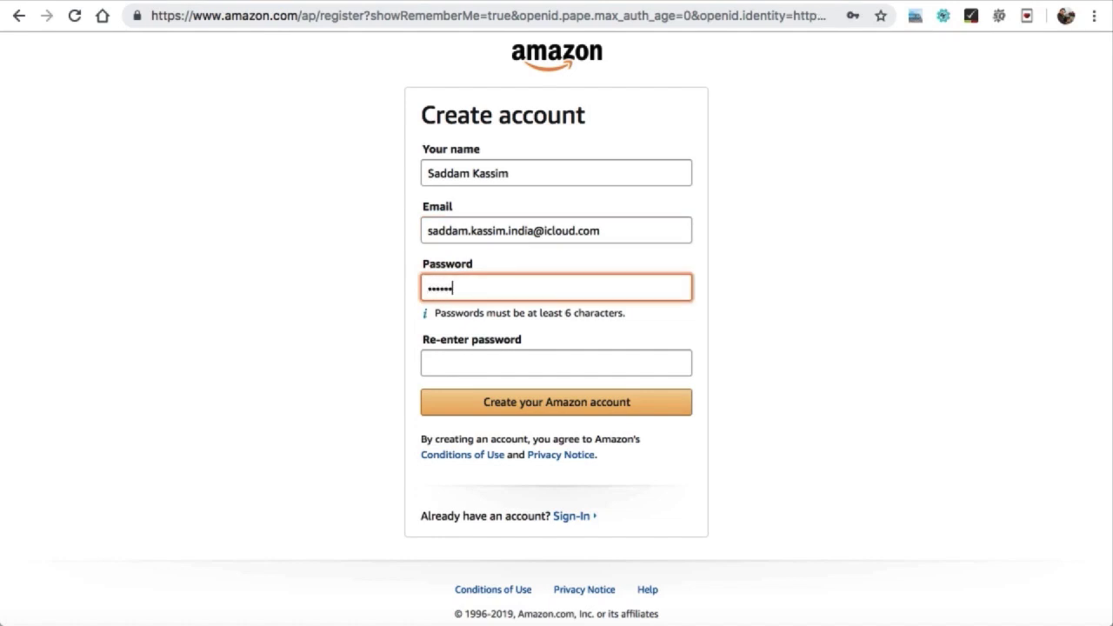
{"action": "key", "text": "Tab"}
{"action": "type", "text": "••••••"}
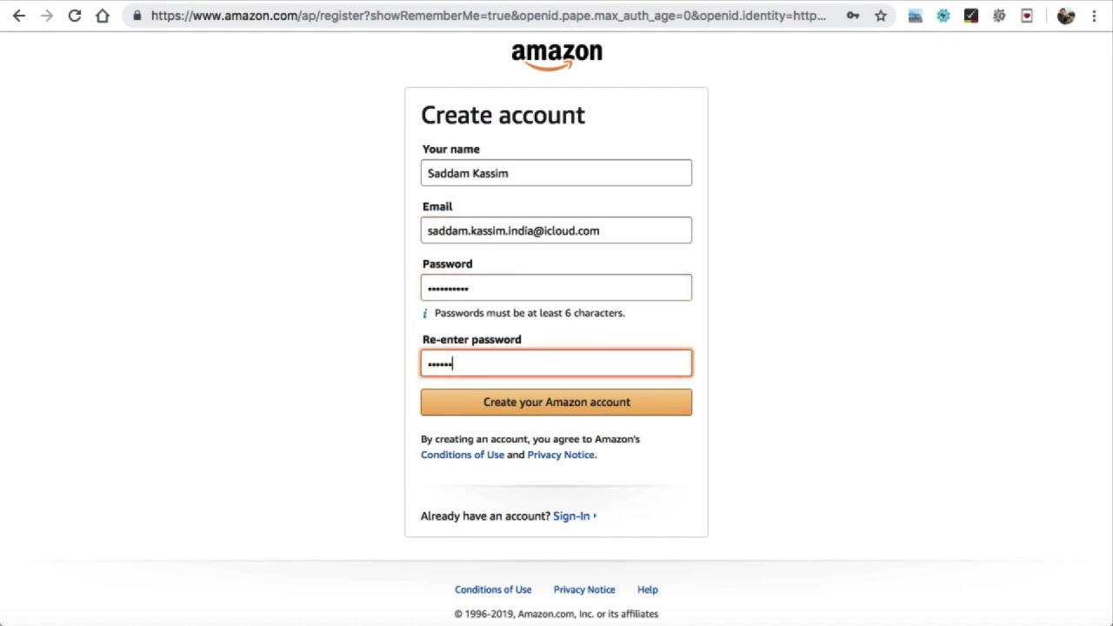
{"action": "type", "text": "••••"}
{"action": "key", "text": "Tab"}
{"action": "key", "text": "Return"}
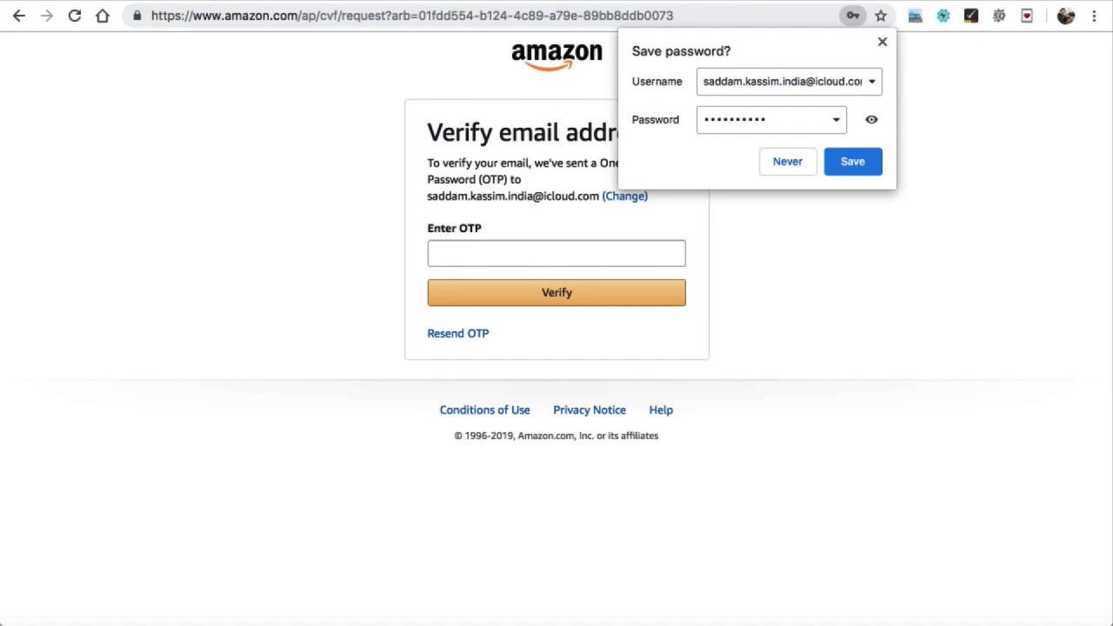
Dismiss the save-password prompt, paste the emailed OTP into Enter OTP, and verify.
{"action": "key", "text": "Escape"}
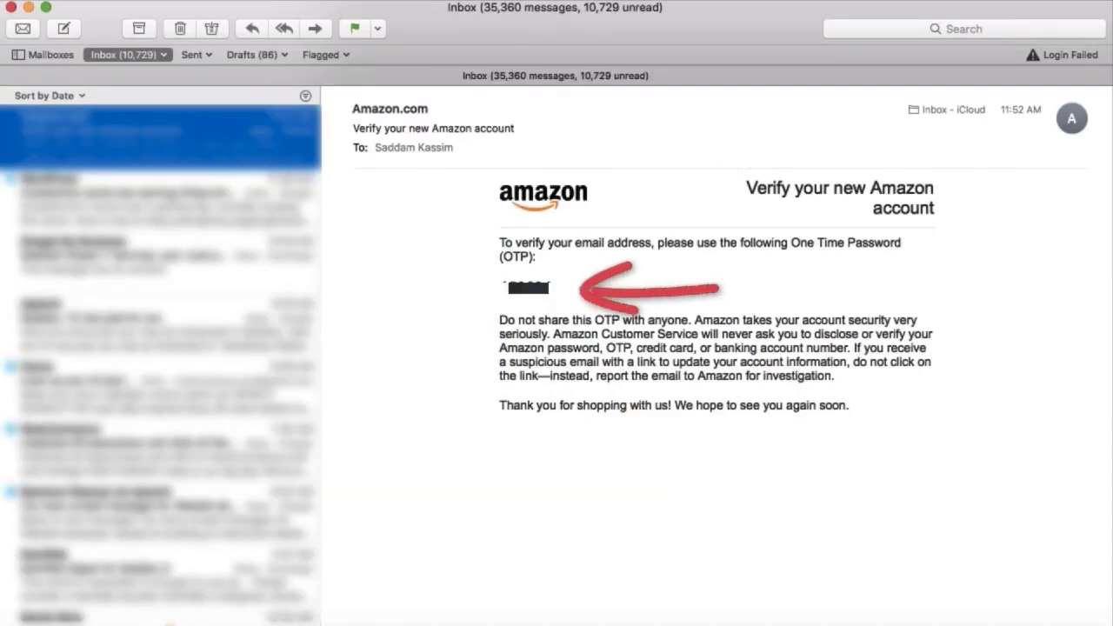
{"action": "double_click", "coordinate": [525, 288]}
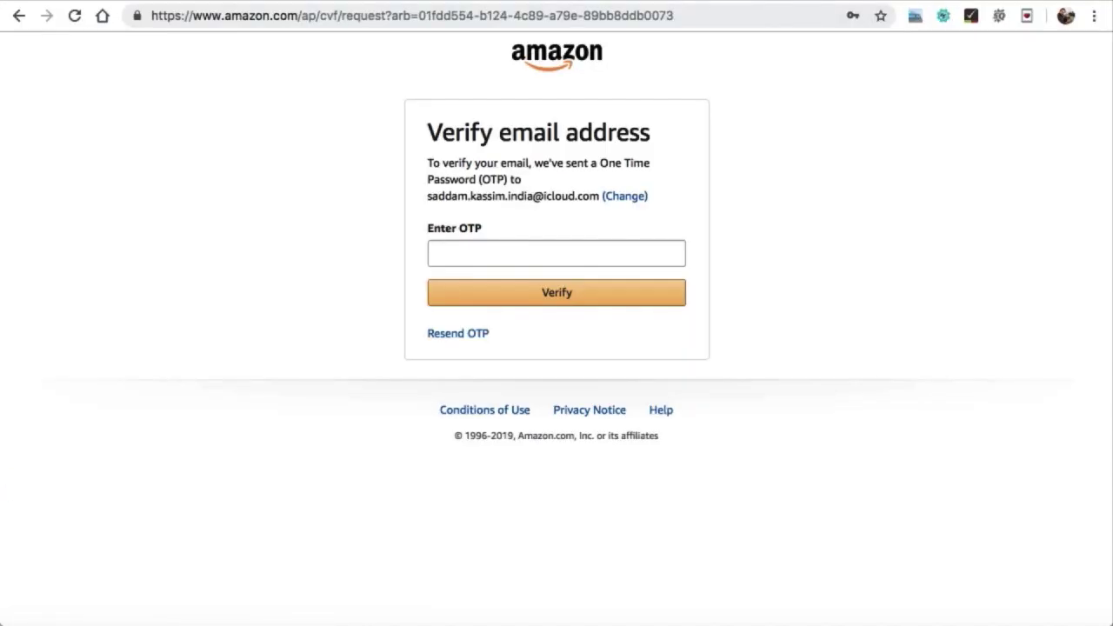
{"action": "left_click", "coordinate": [556, 253]}
{"action": "key", "text": "super+v"}
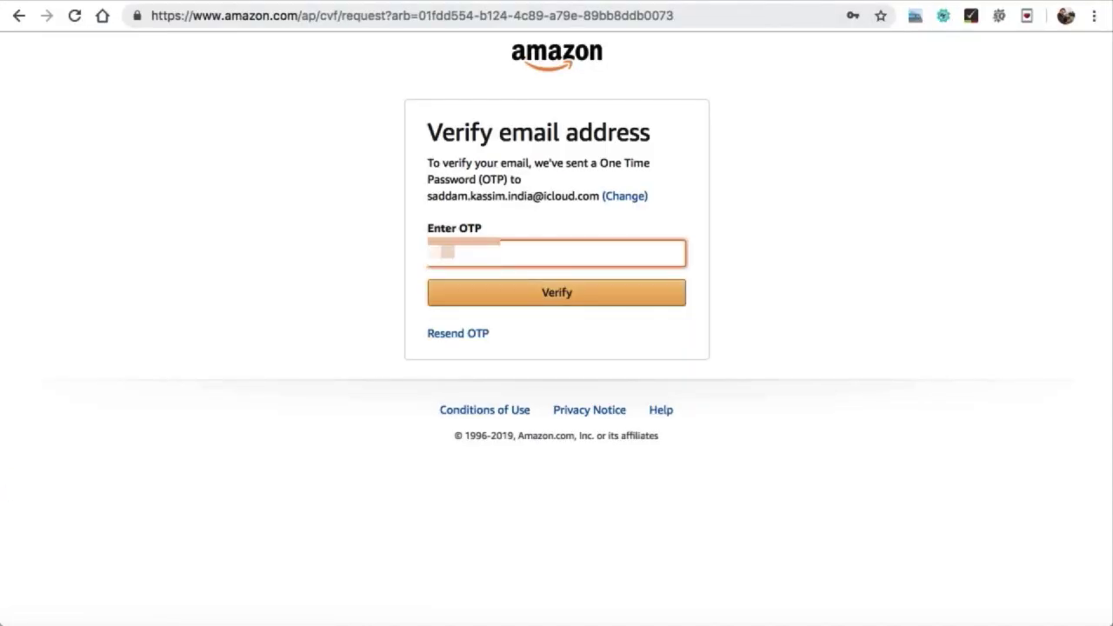
{"action": "key", "text": "Return"}
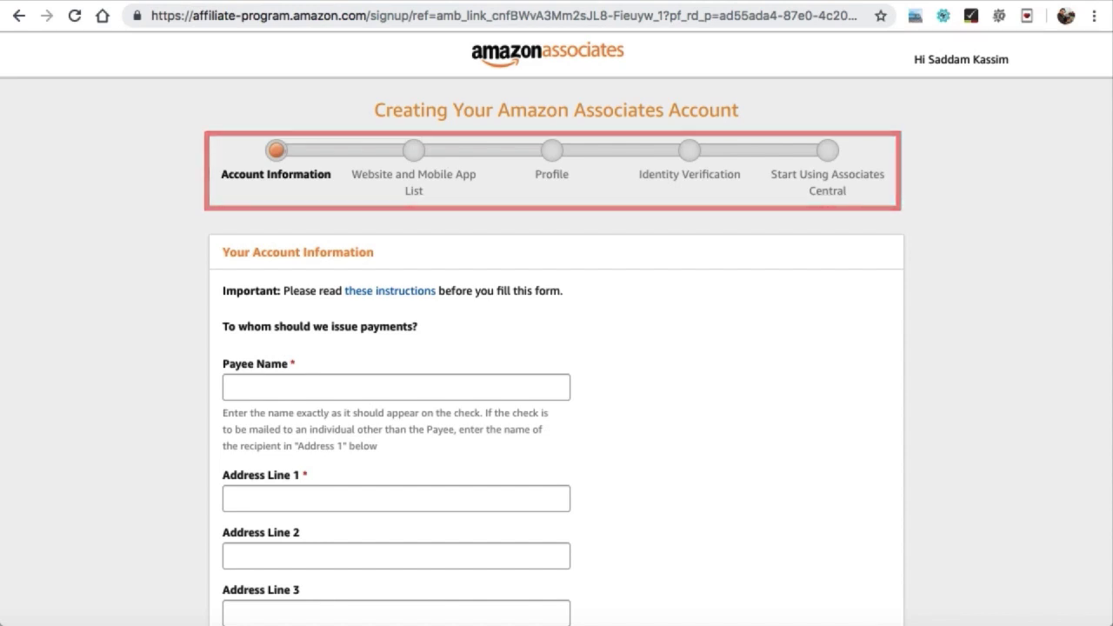
Type the payee's full name, the street into Address Line 1, and the city name.
{"action": "scroll", "coordinate": [556, 330], "scroll_direction": "down", "scroll_amount": 2}
{"action": "scroll", "coordinate": [557, 331], "scroll_direction": "down", "scroll_amount": 2}
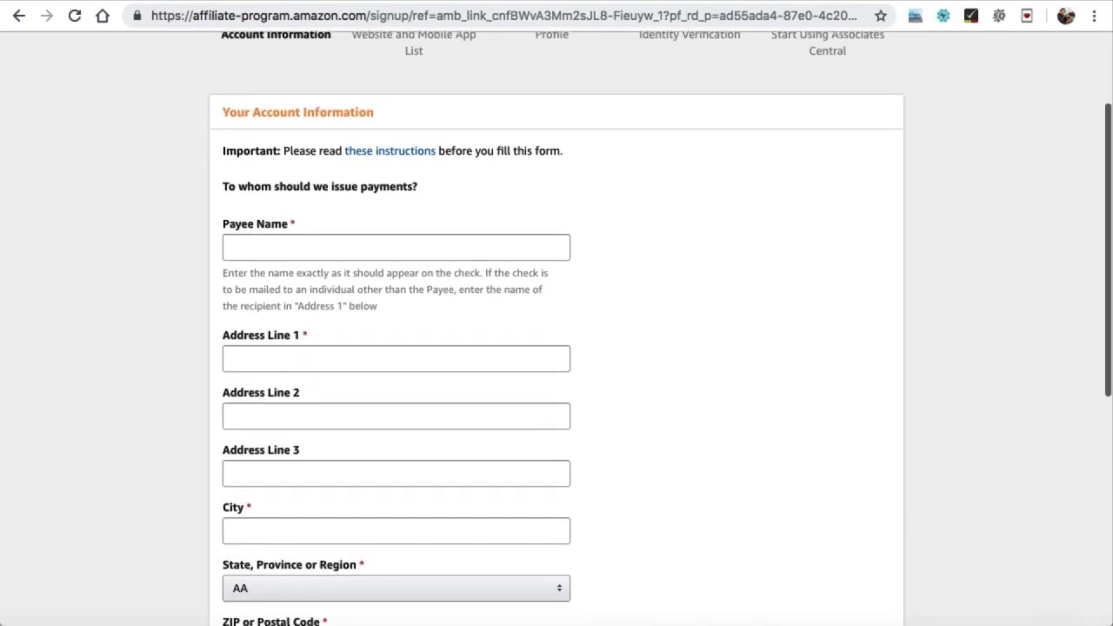
{"action": "scroll", "coordinate": [557, 331], "scroll_direction": "up", "scroll_amount": 1}
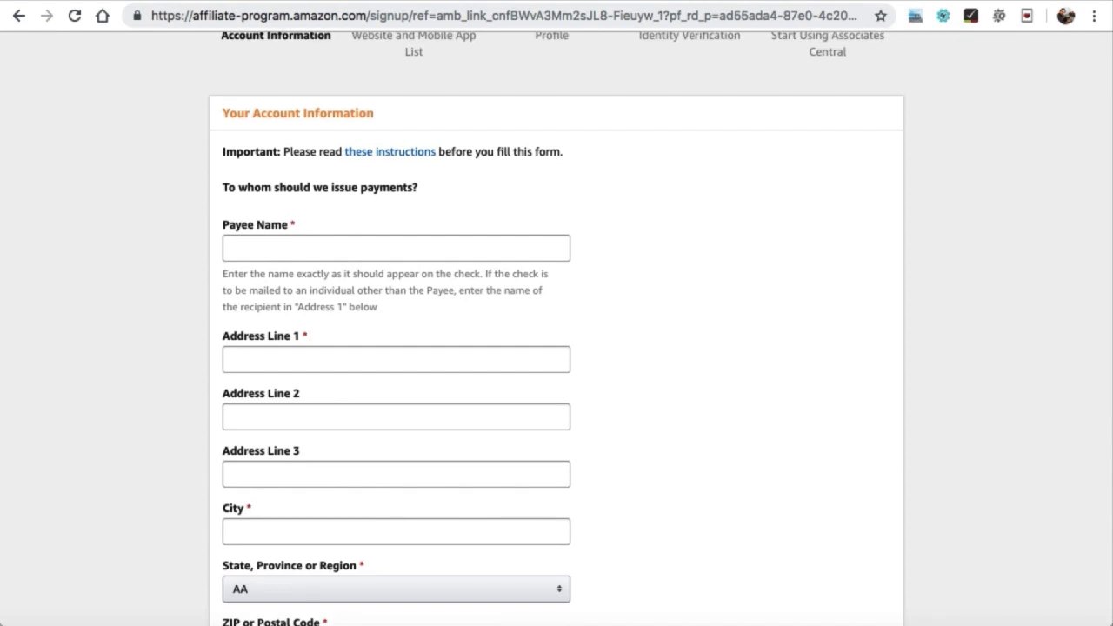
{"action": "left_click", "coordinate": [395, 248]}
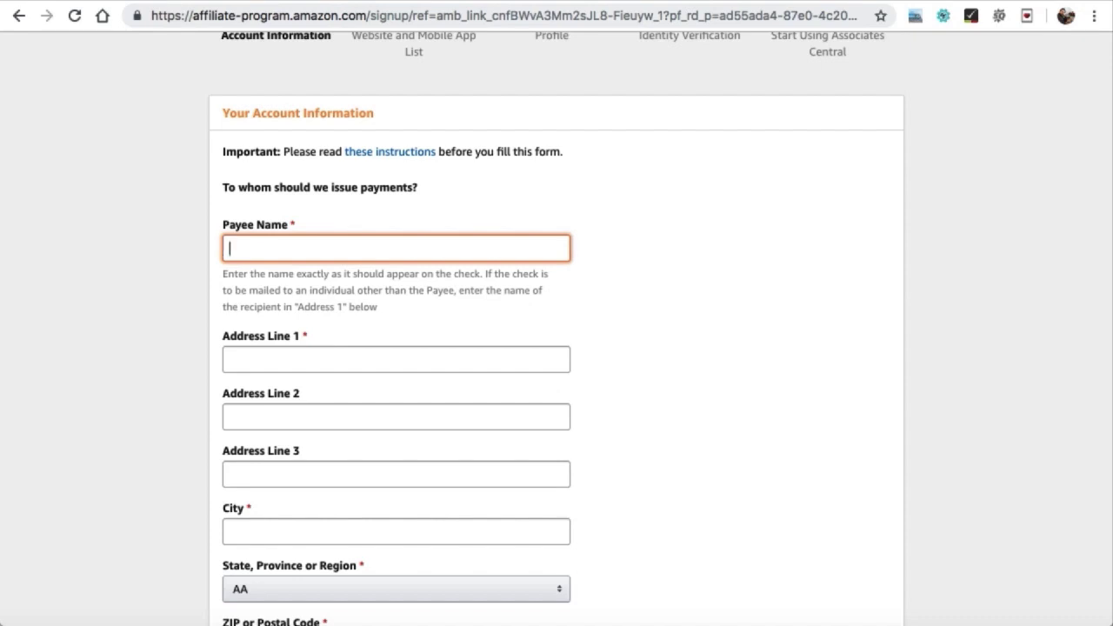
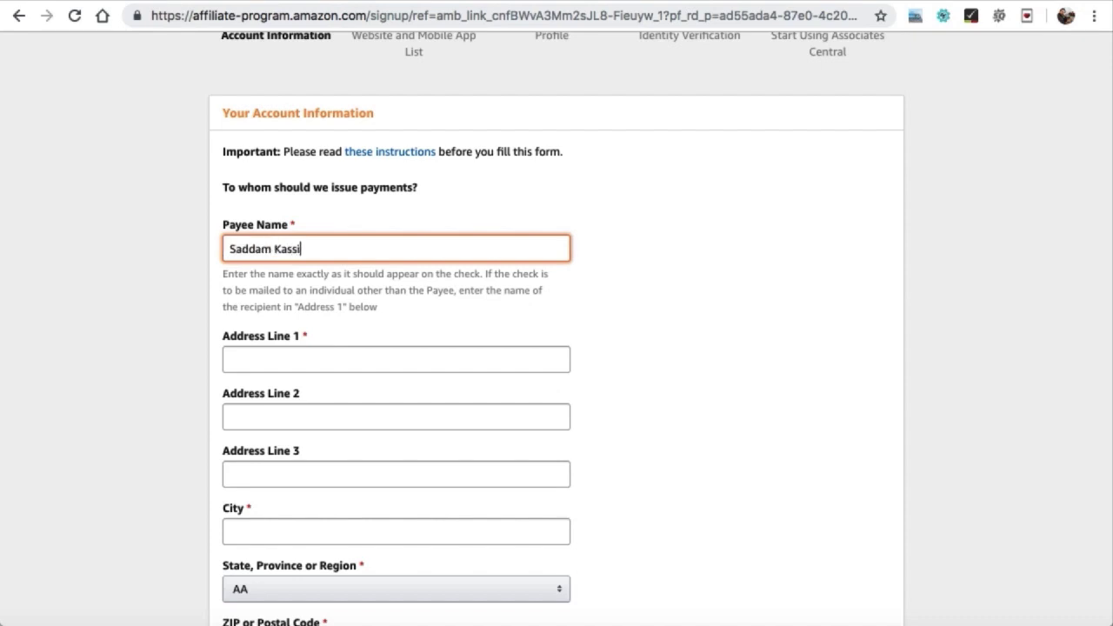
{"action": "left_click", "coordinate": [396, 359]}
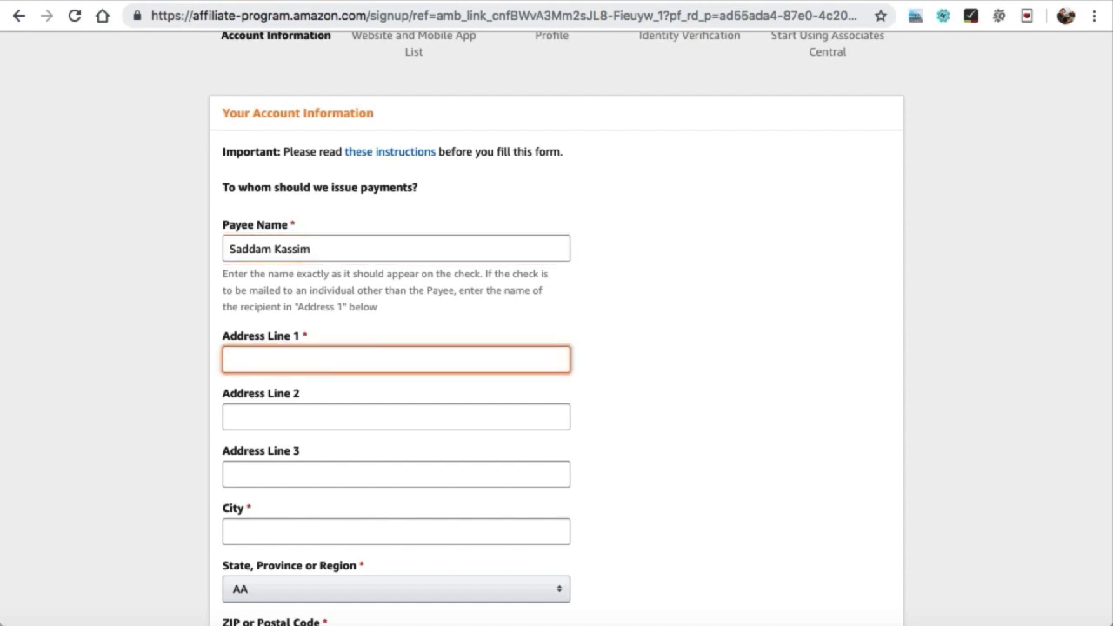
{"action": "type", "text": "Rewa Ro"}
{"action": "key", "text": "BackSpace"}
{"action": "type", "text": "oad"}
{"action": "key", "text": "Tab"}
{"action": "type", "text": "Satna"}
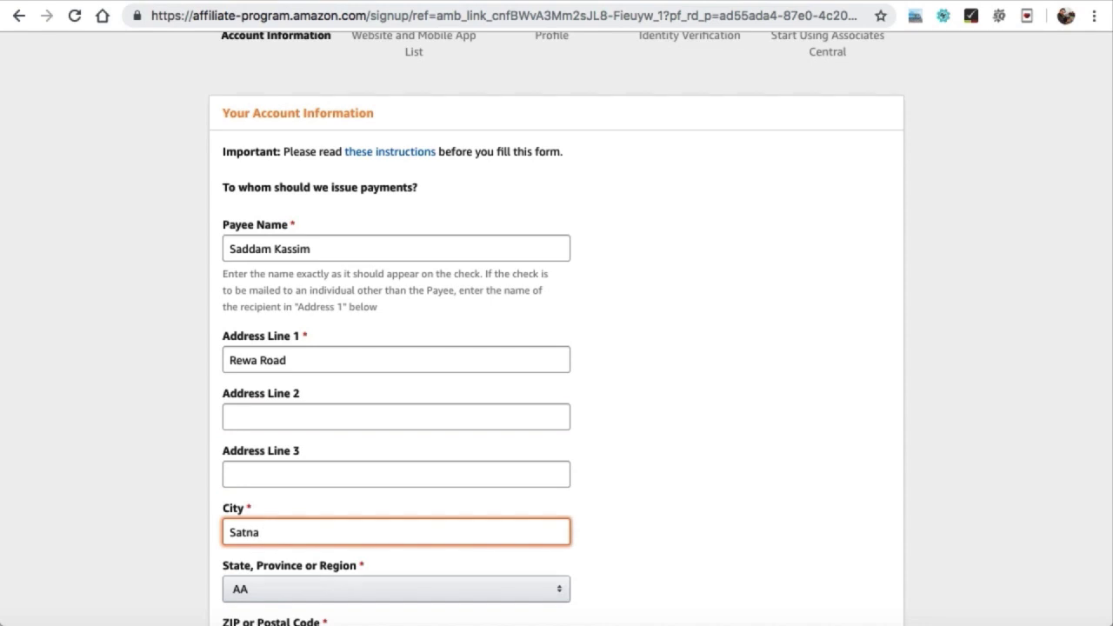
{"action": "scroll", "coordinate": [557, 348], "scroll_direction": "down", "scroll_amount": 3}
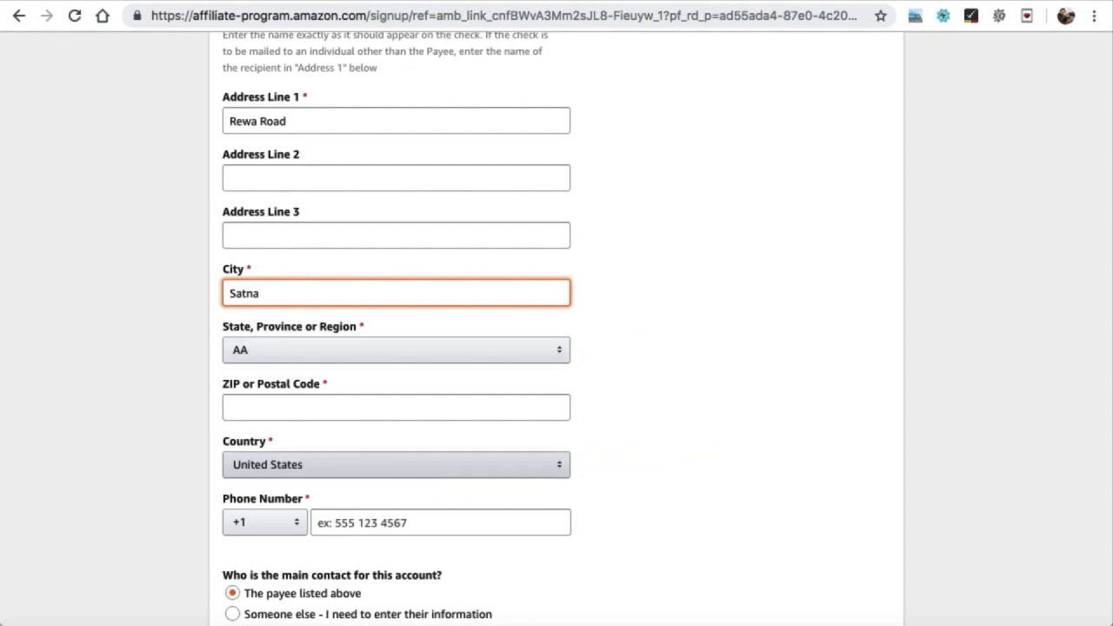
Set the country to India and enter the state and postal code.
{"action": "left_click", "coordinate": [396, 464]}
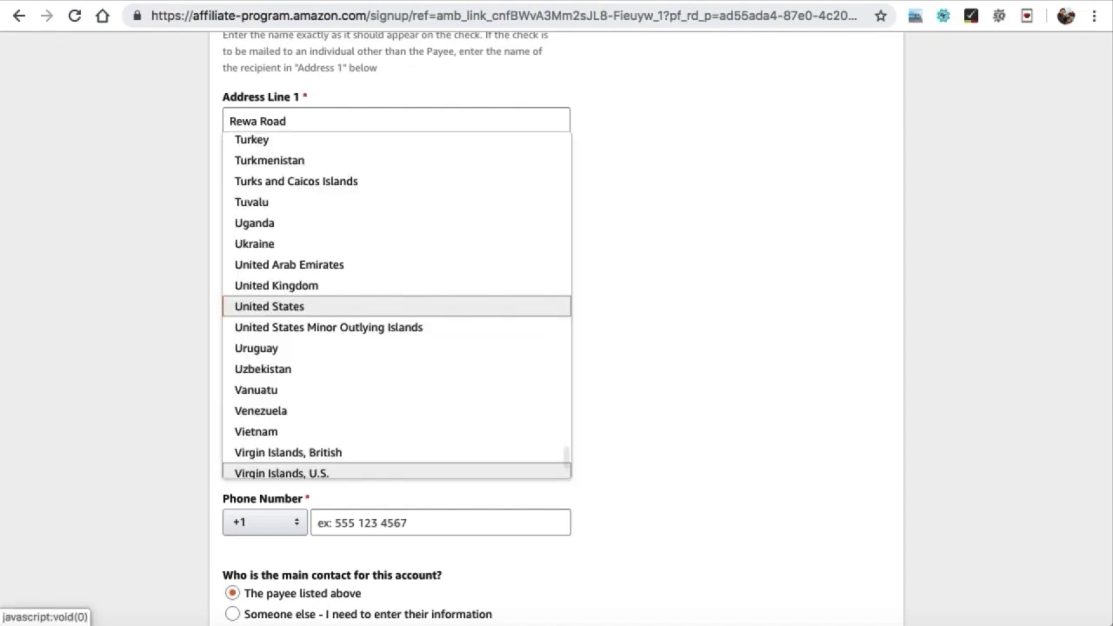
{"action": "scroll", "coordinate": [397, 313], "scroll_direction": "up", "scroll_amount": 15}
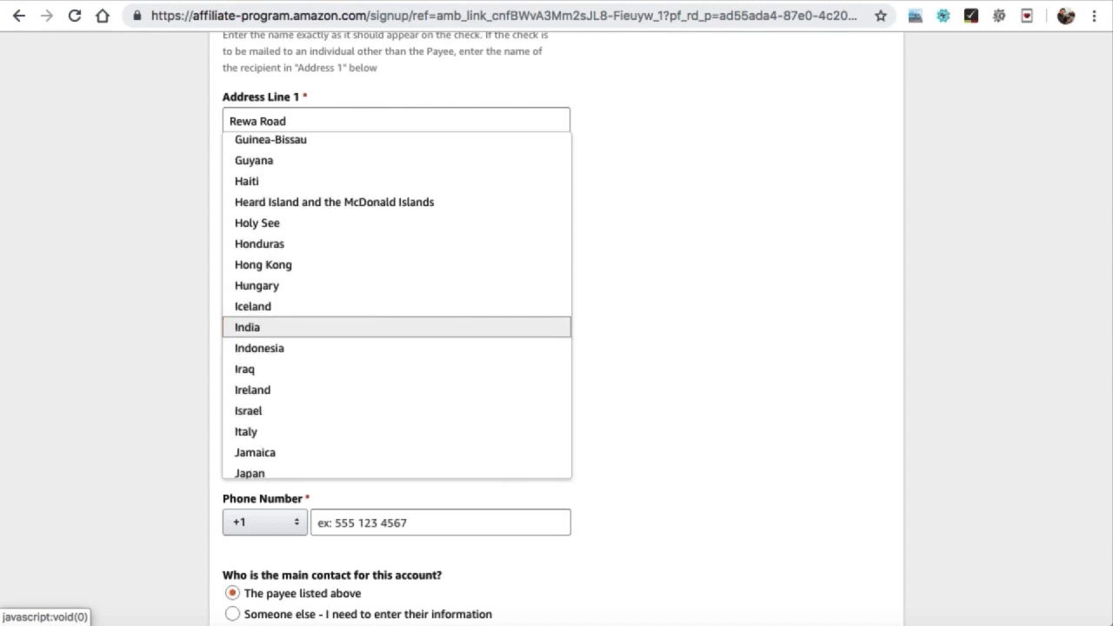
{"action": "left_click", "coordinate": [348, 327]}
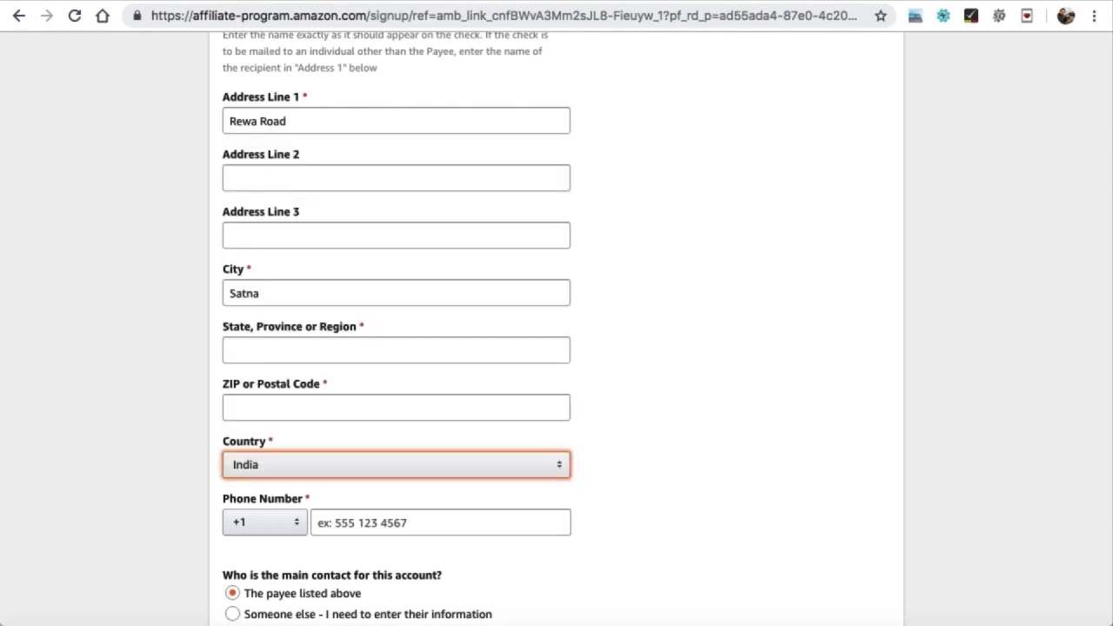
{"action": "left_click", "coordinate": [396, 349]}
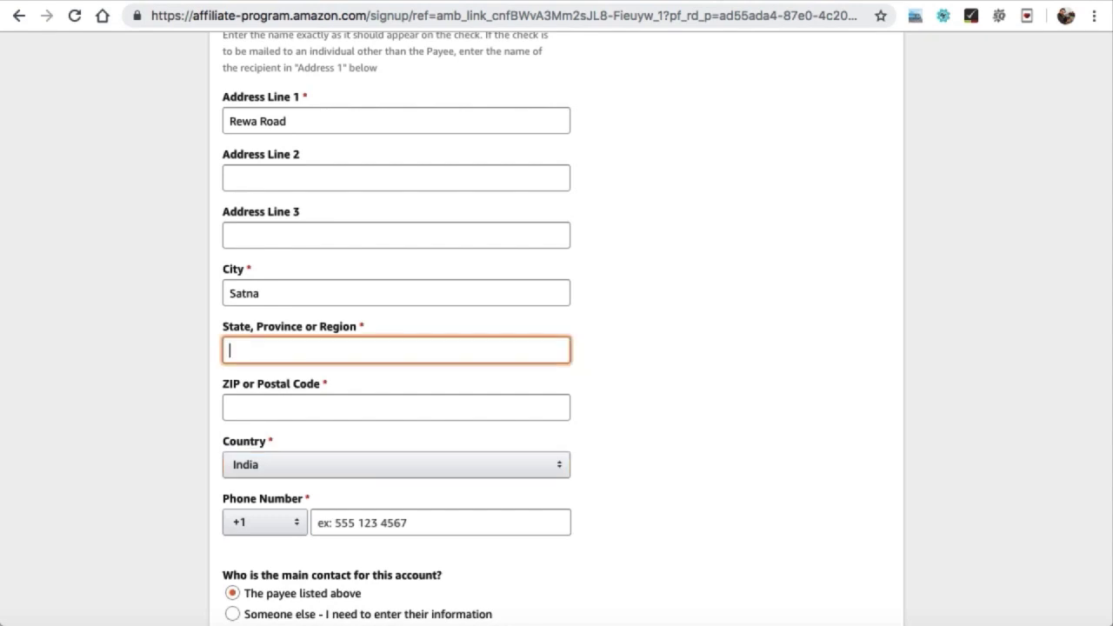
{"action": "type", "text": "Madhya Pradesh"}
{"action": "key", "text": "Tab"}
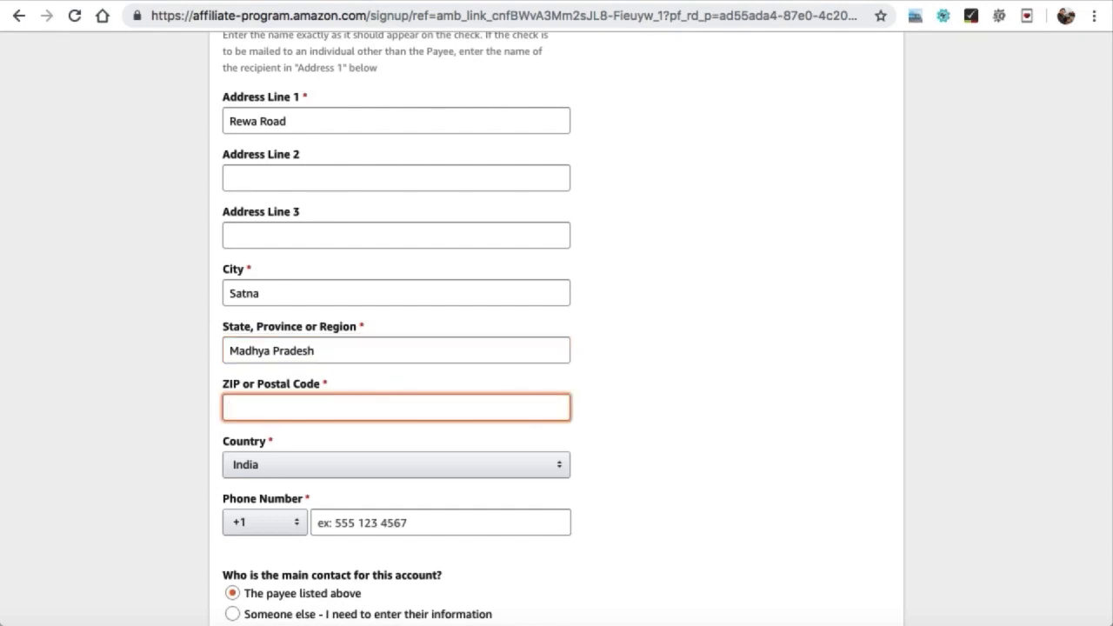
{"action": "type", "text": "485001"}
{"action": "scroll", "coordinate": [556, 348], "scroll_direction": "down", "scroll_amount": 3}
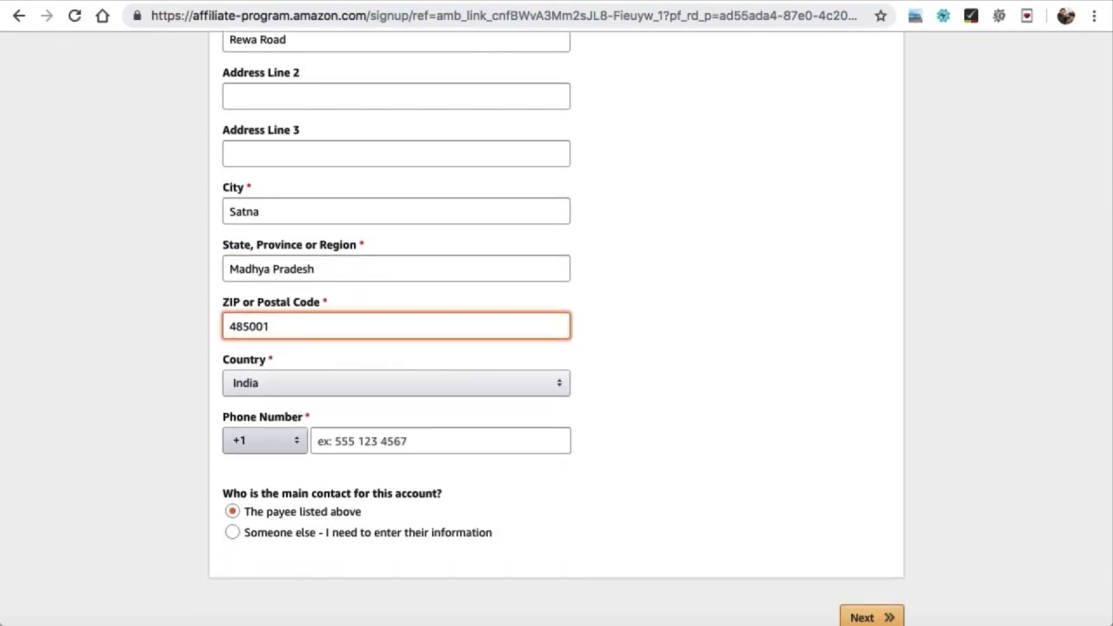
Enter the contact phone number with country code +91 and submit the account details.
{"action": "left_click", "coordinate": [265, 440]}
{"action": "scroll", "coordinate": [248, 269], "scroll_direction": "down", "scroll_amount": 5}
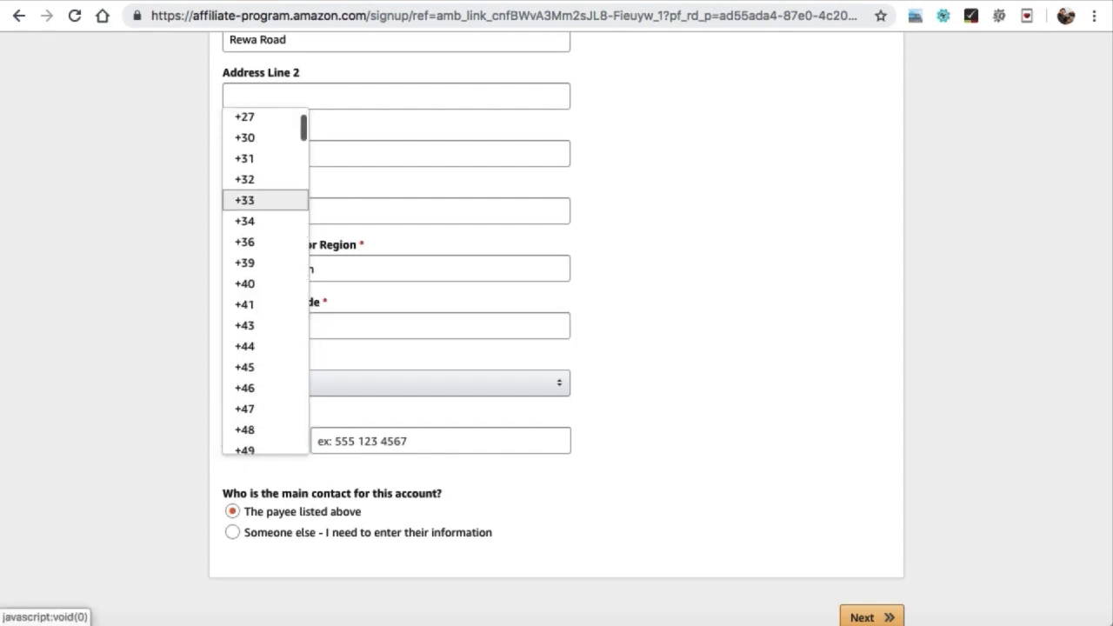
{"action": "scroll", "coordinate": [266, 278], "scroll_direction": "down", "scroll_amount": 8}
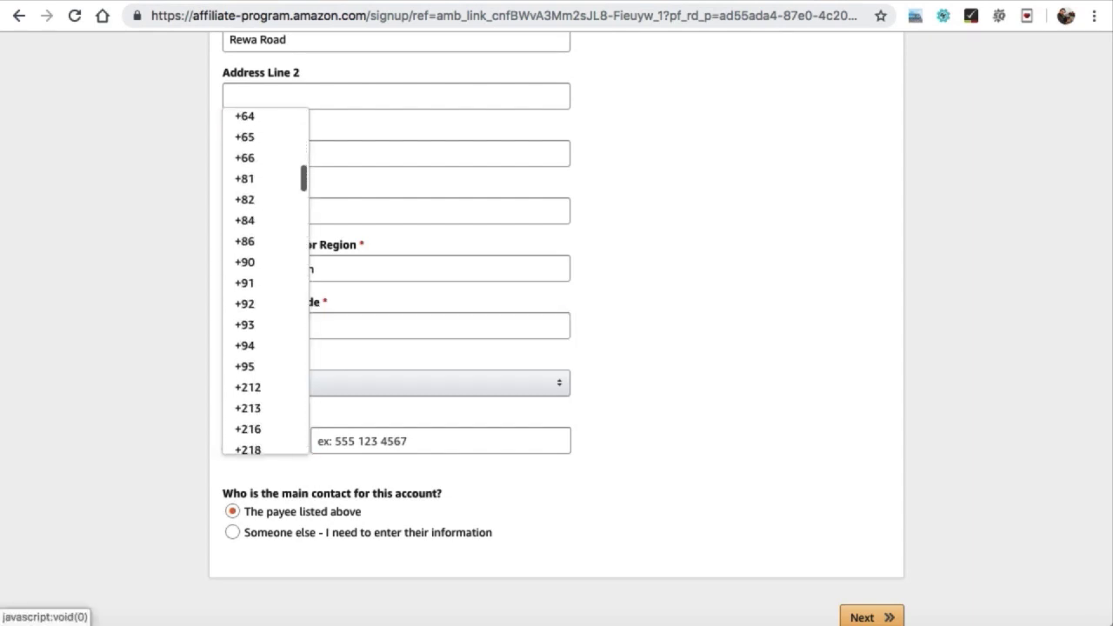
{"action": "left_click", "coordinate": [248, 249]}
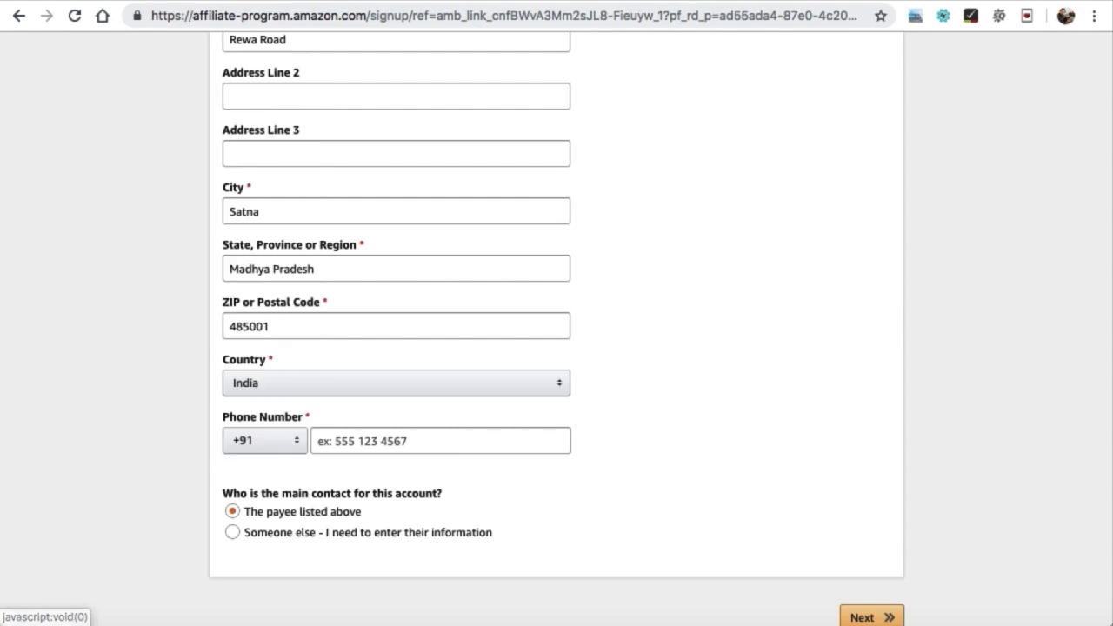
{"action": "left_click", "coordinate": [439, 441]}
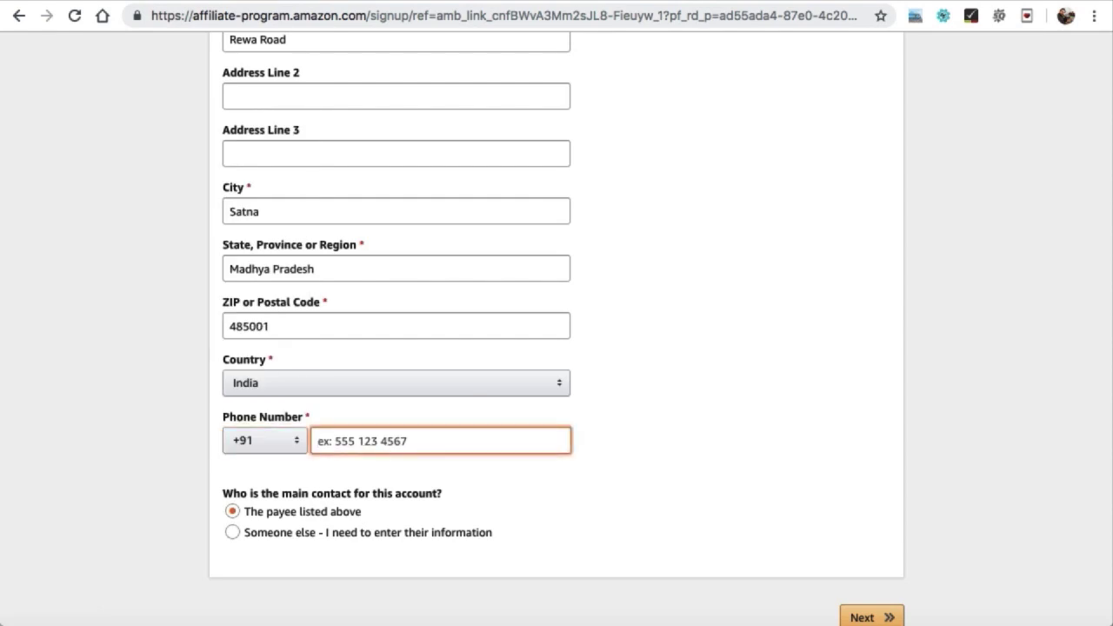
{"action": "type", "text": "19876"}
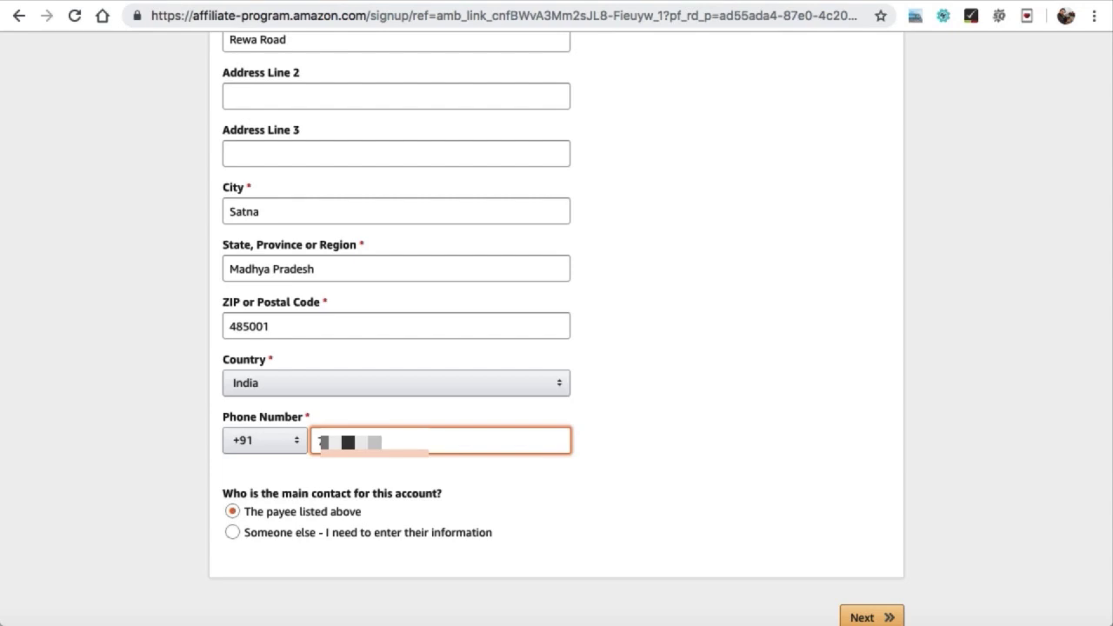
{"action": "key", "text": "Tab"}
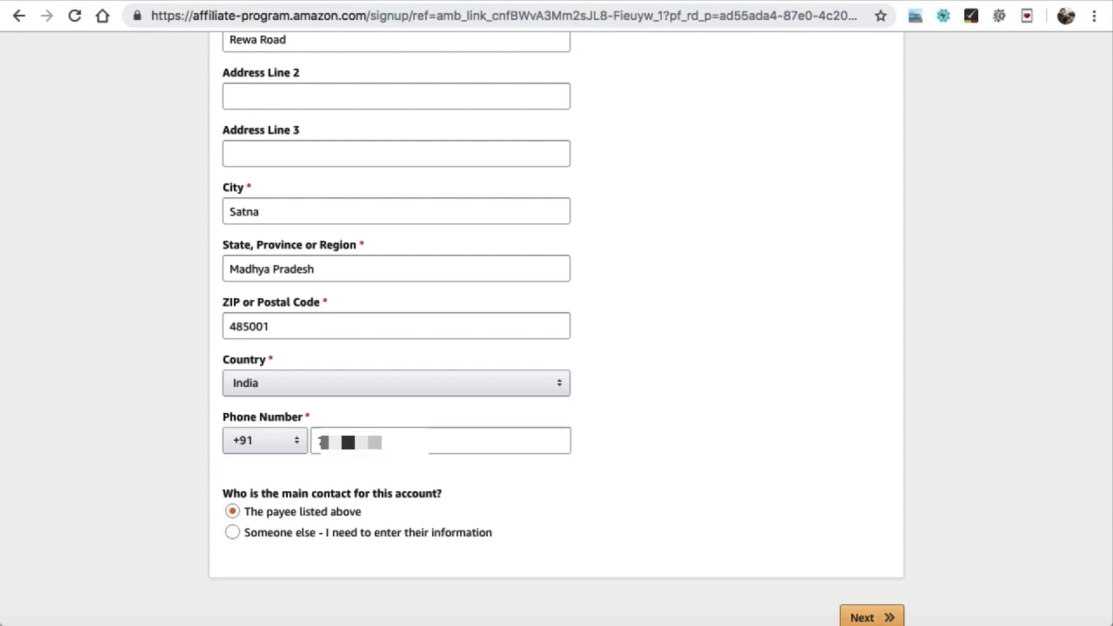
{"action": "key", "text": "Return"}
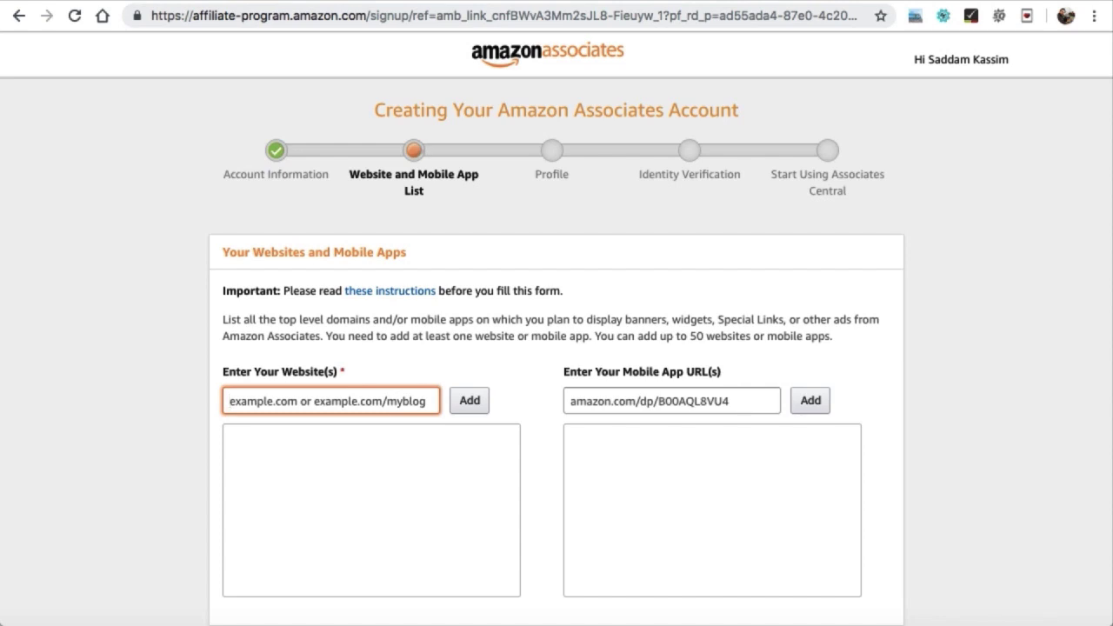
Add themagicrooms.com to the website list and continue.
{"action": "type", "text": "th"}
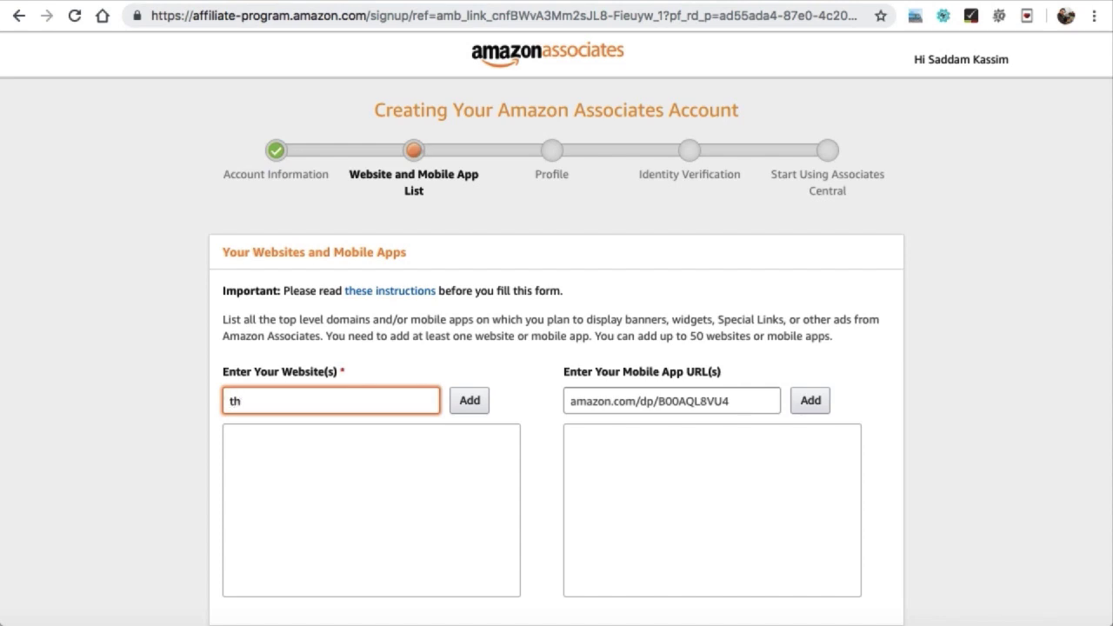
{"action": "type", "text": "emagicrooms.com"}
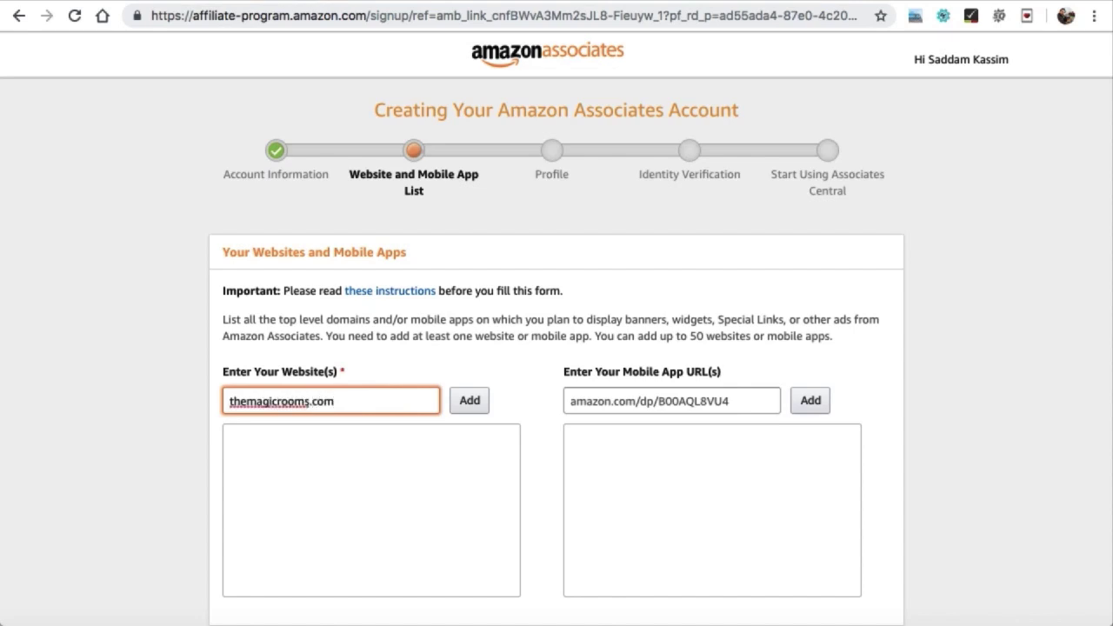
{"action": "key", "text": "Tab"}
{"action": "key", "text": "Return"}
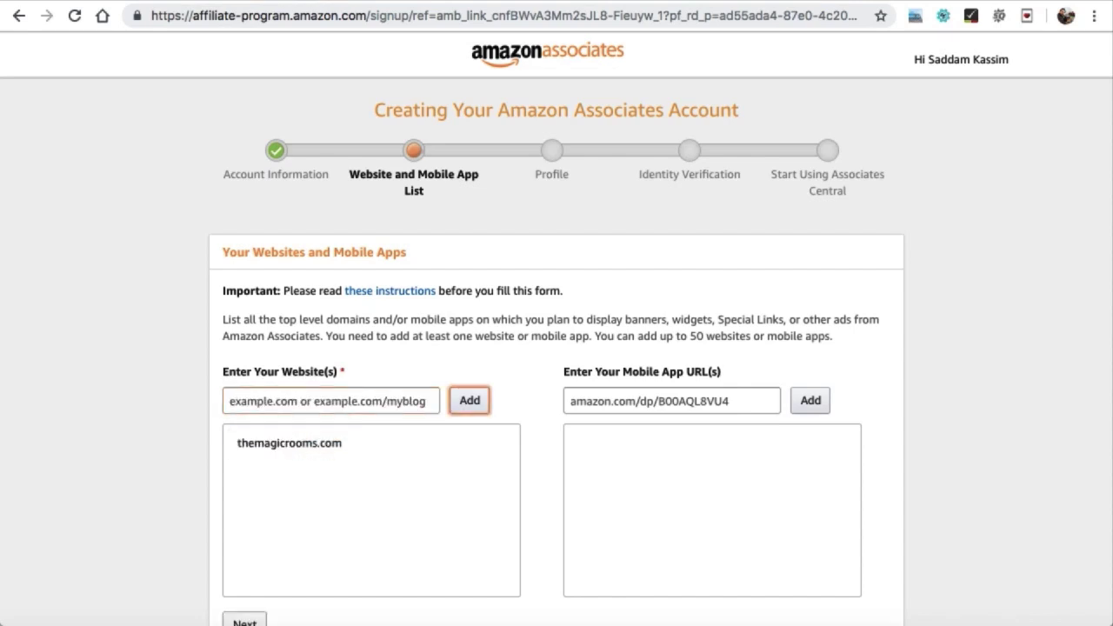
{"action": "scroll", "coordinate": [556, 329], "scroll_direction": "down", "scroll_amount": 2}
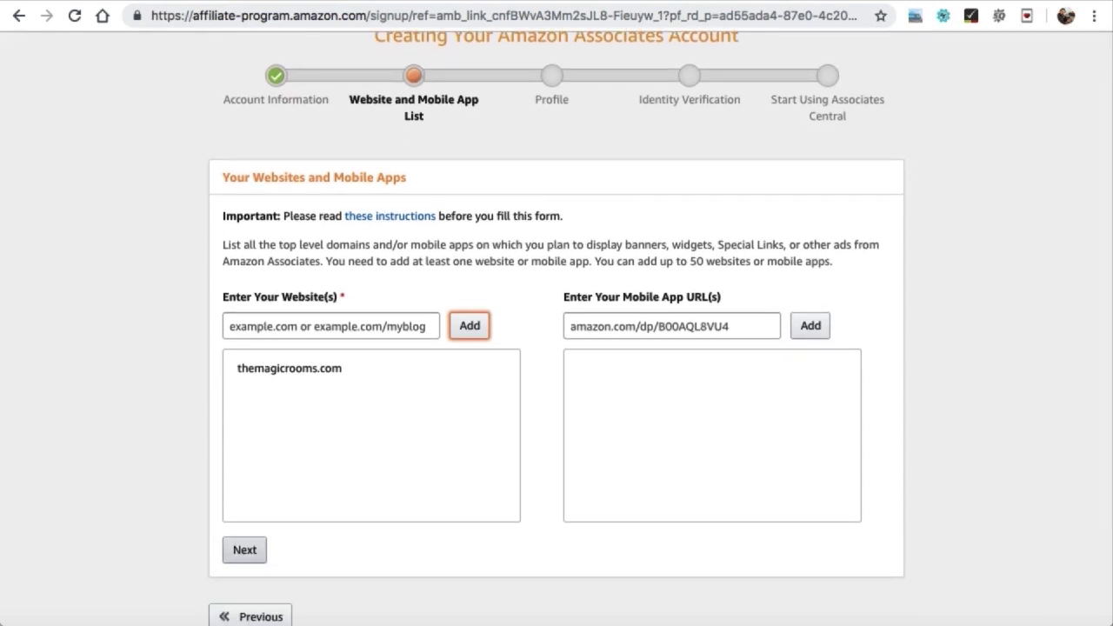
{"action": "left_click", "coordinate": [245, 549]}
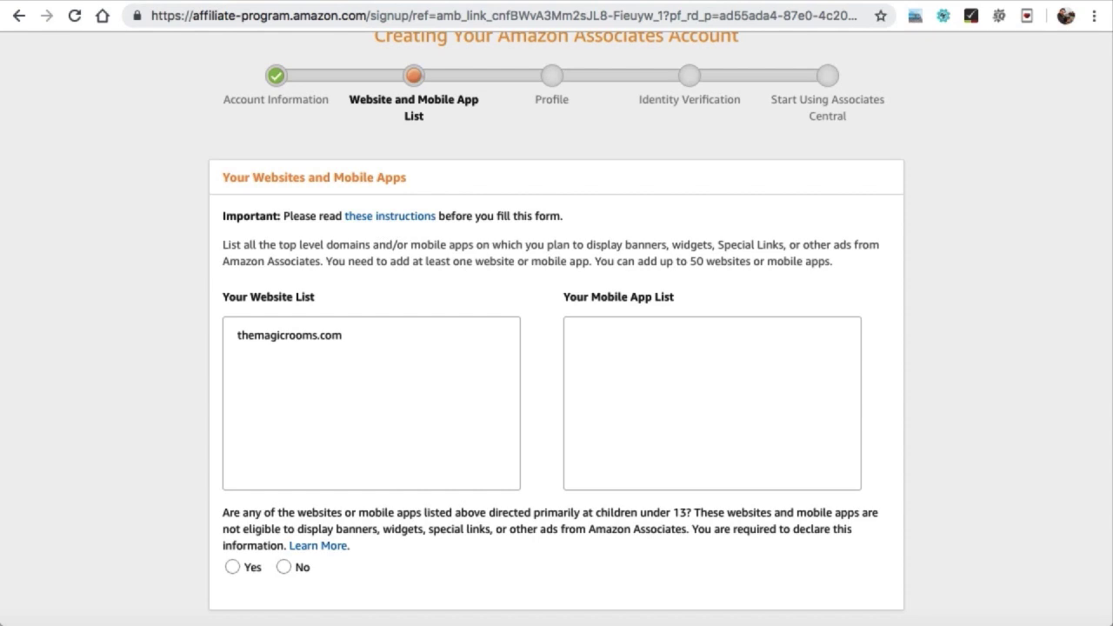
Answer No to the under-13 audience question and confirm the website list.
{"action": "left_click_drag", "start_coordinate": [223, 513], "coordinate": [510, 512]}
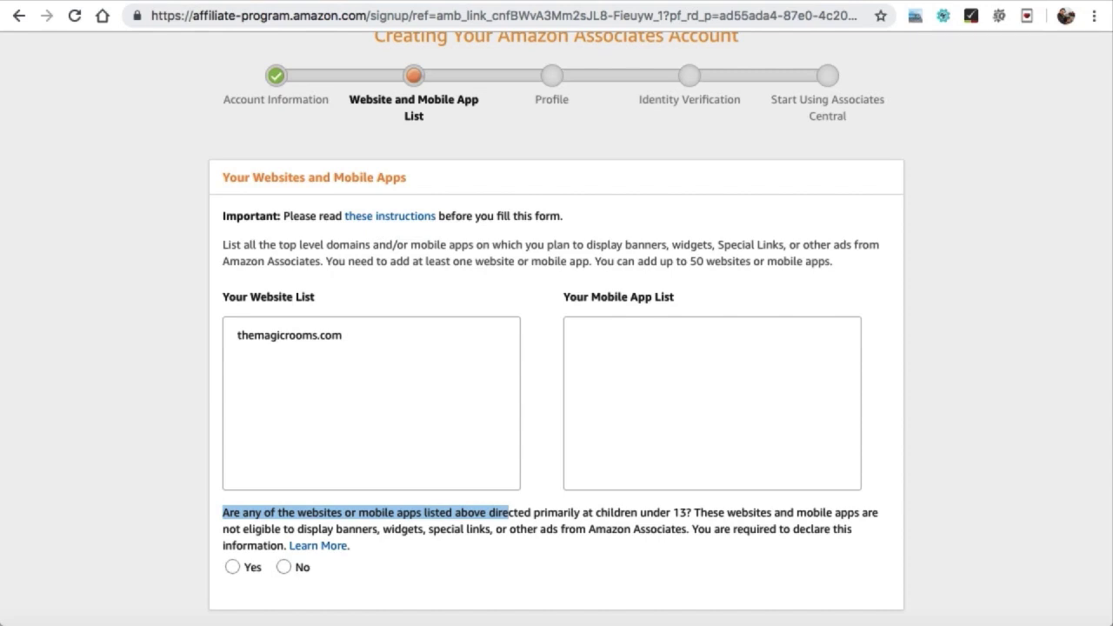
{"action": "left_click", "coordinate": [283, 567]}
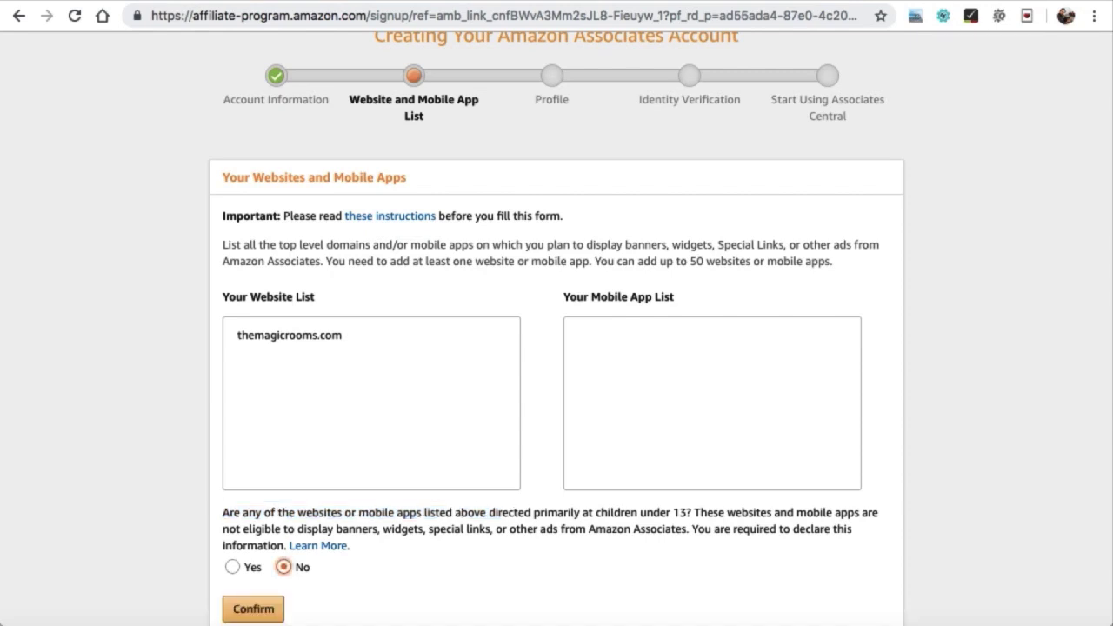
{"action": "scroll", "coordinate": [557, 348], "scroll_direction": "down", "scroll_amount": 1}
{"action": "left_click", "coordinate": [253, 595]}
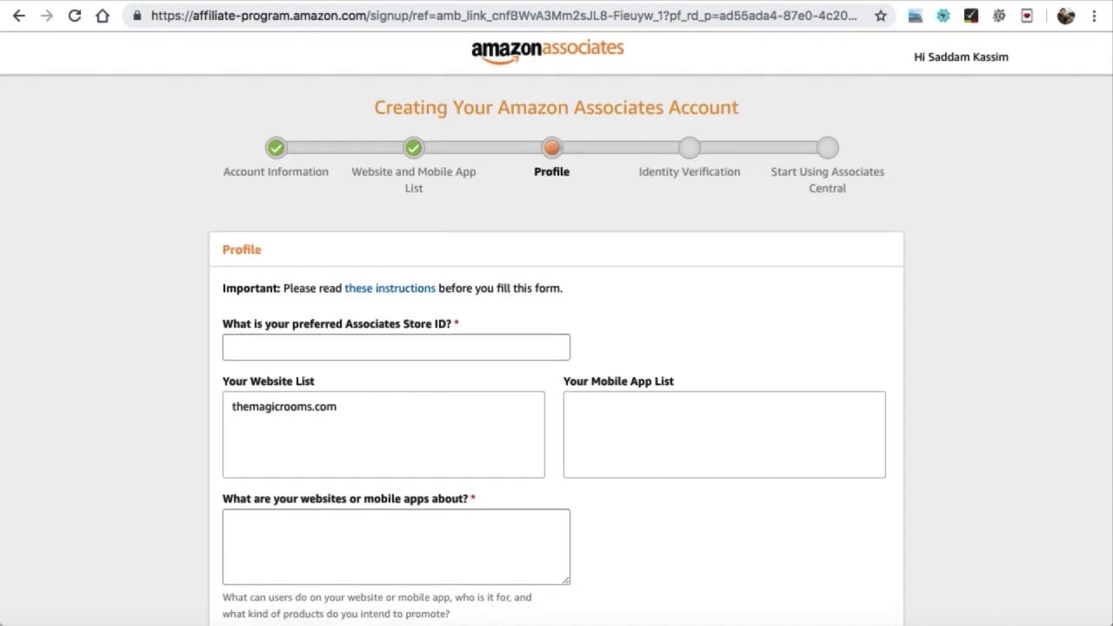
Enter themagicrooms as the preferred Associates Store ID on the Profile form.
{"action": "scroll", "coordinate": [556, 325], "scroll_direction": "down", "scroll_amount": 1}
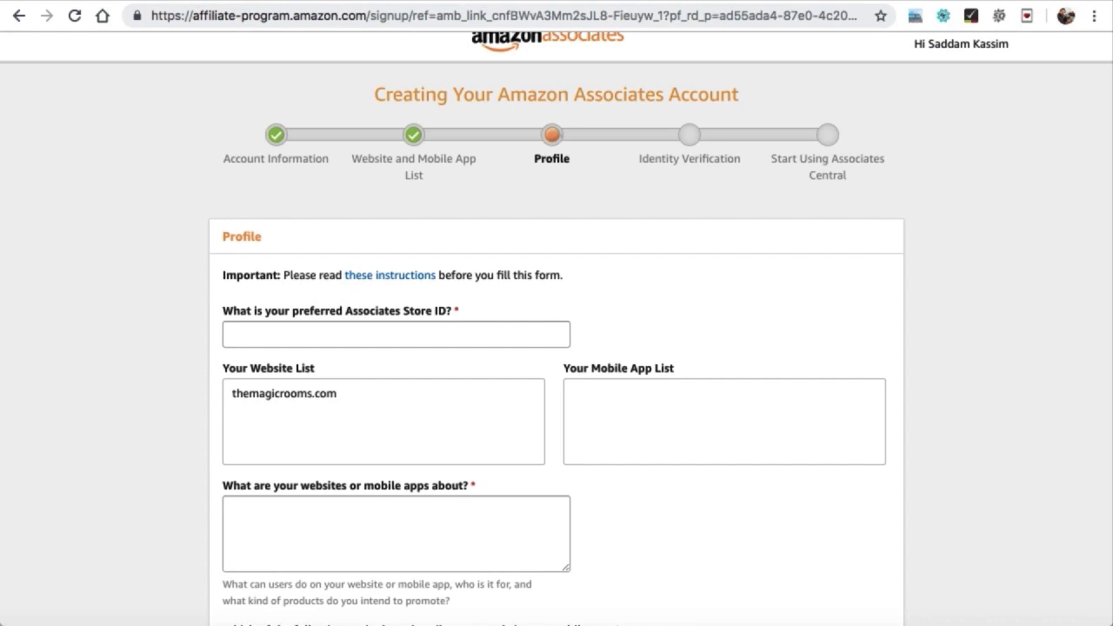
{"action": "left_click", "coordinate": [396, 334]}
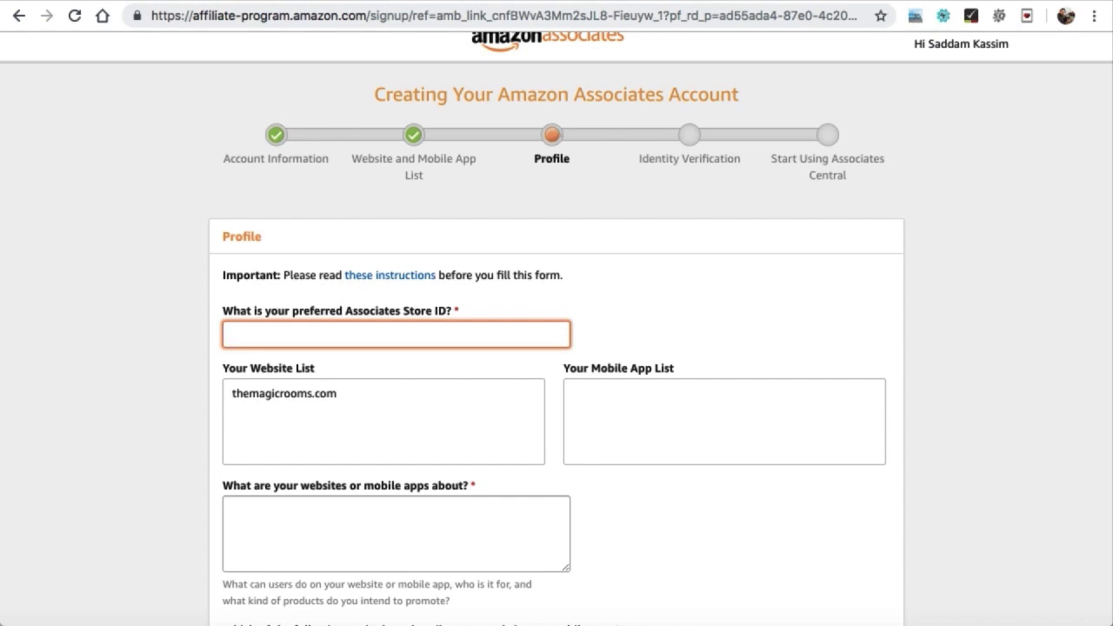
{"action": "type", "text": "themagicroom"}
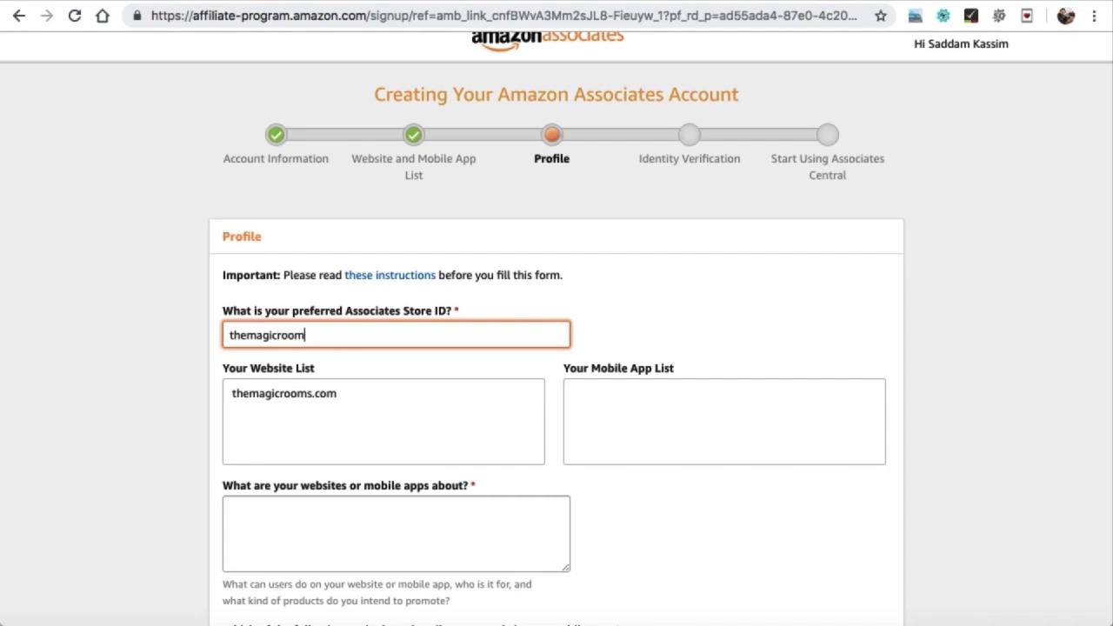
{"action": "type", "text": "s"}
{"action": "scroll", "coordinate": [556, 348], "scroll_direction": "down", "scroll_amount": 2}
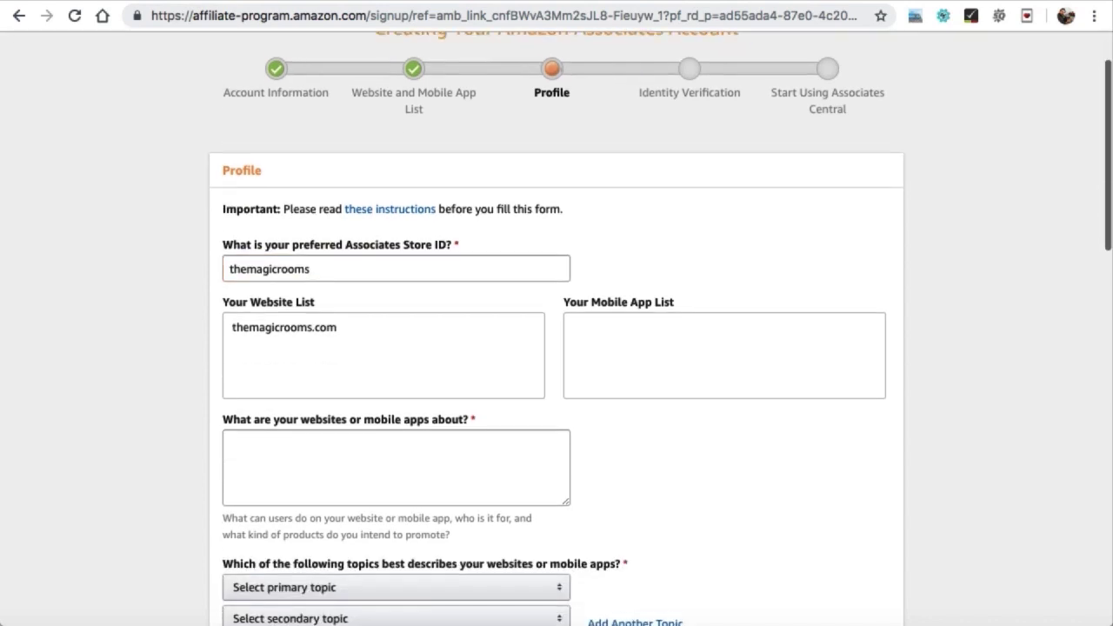
{"action": "scroll", "coordinate": [557, 348], "scroll_direction": "down", "scroll_amount": 1}
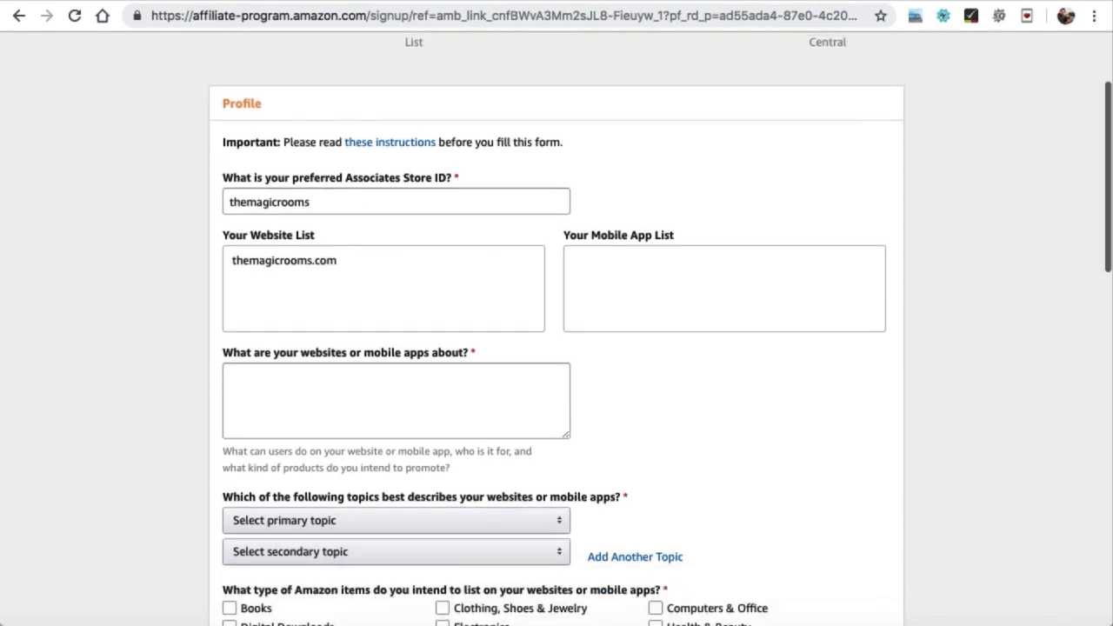
Paste the eCommerce site description into 'What are your websites about?'.
{"action": "left_click", "coordinate": [347, 461]}
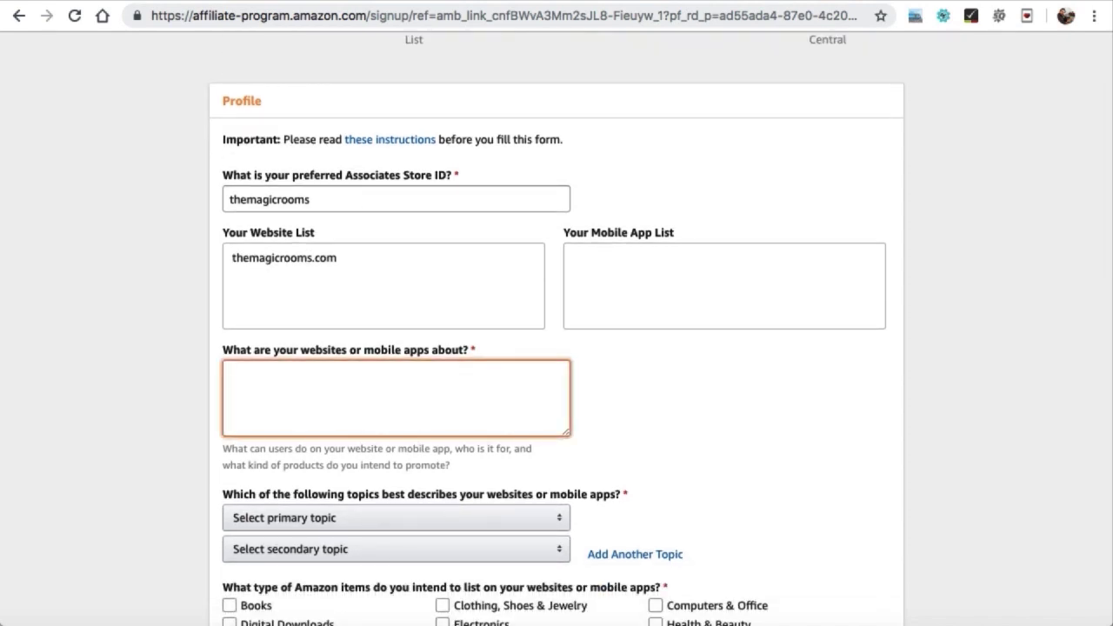
{"action": "scroll", "coordinate": [556, 348], "scroll_direction": "down", "scroll_amount": 1}
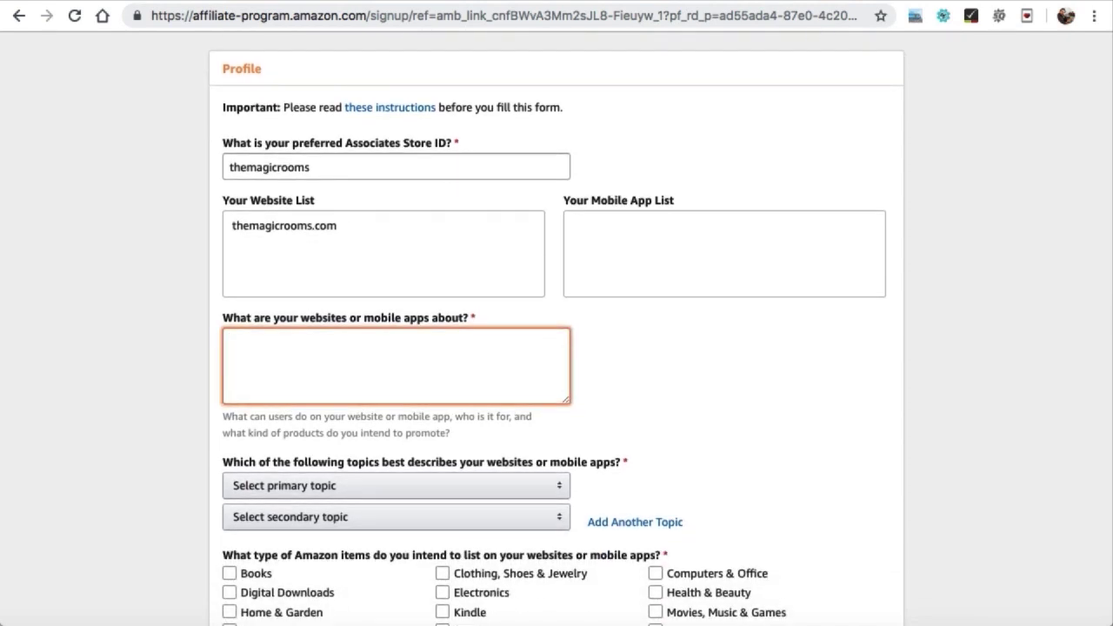
{"action": "type", "text": "This is an eCommerce store where I will be promoting amazon products on social media and will be sharing with my colleagues, friends, etc."}
{"action": "key", "text": "Tab"}
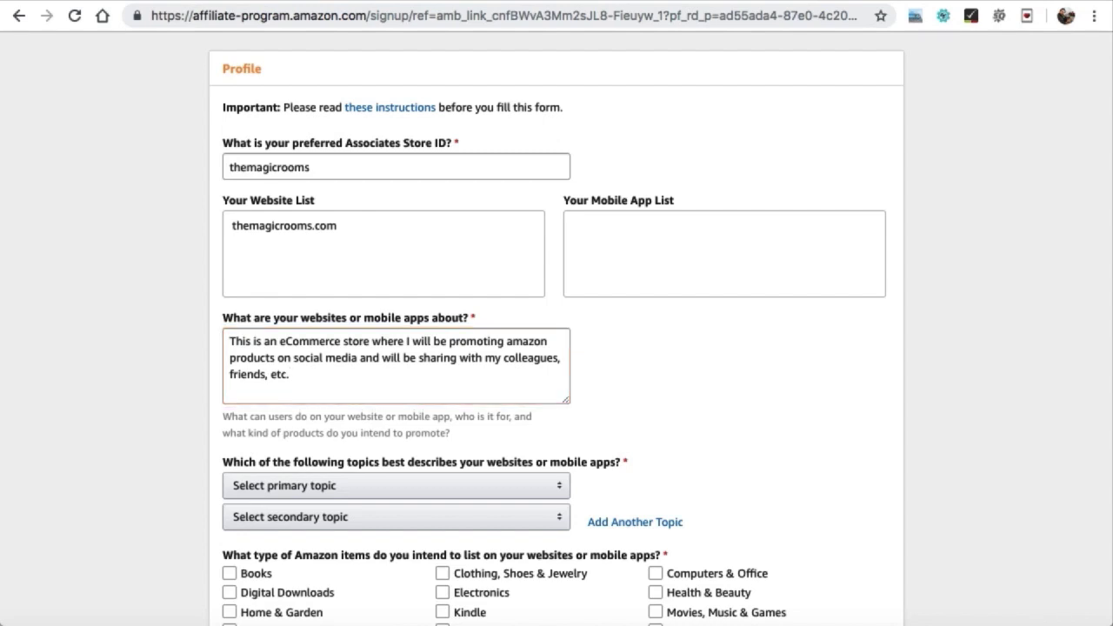
{"action": "scroll", "coordinate": [557, 348], "scroll_direction": "down", "scroll_amount": 2}
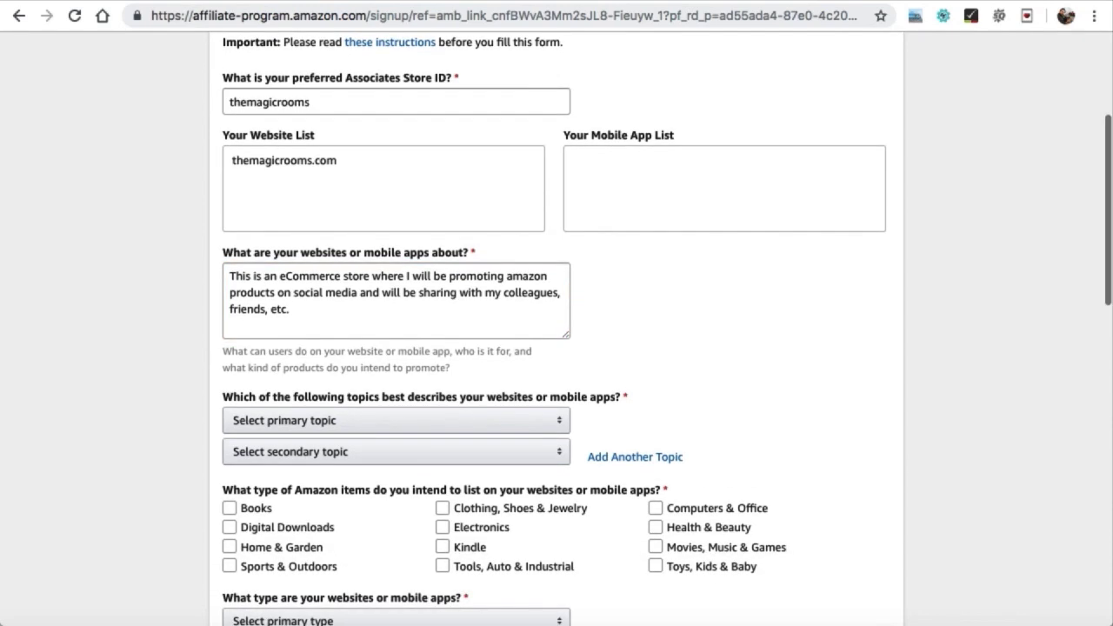
{"action": "left_click", "coordinate": [443, 508]}
{"action": "scroll", "coordinate": [557, 348], "scroll_direction": "down", "scroll_amount": 3}
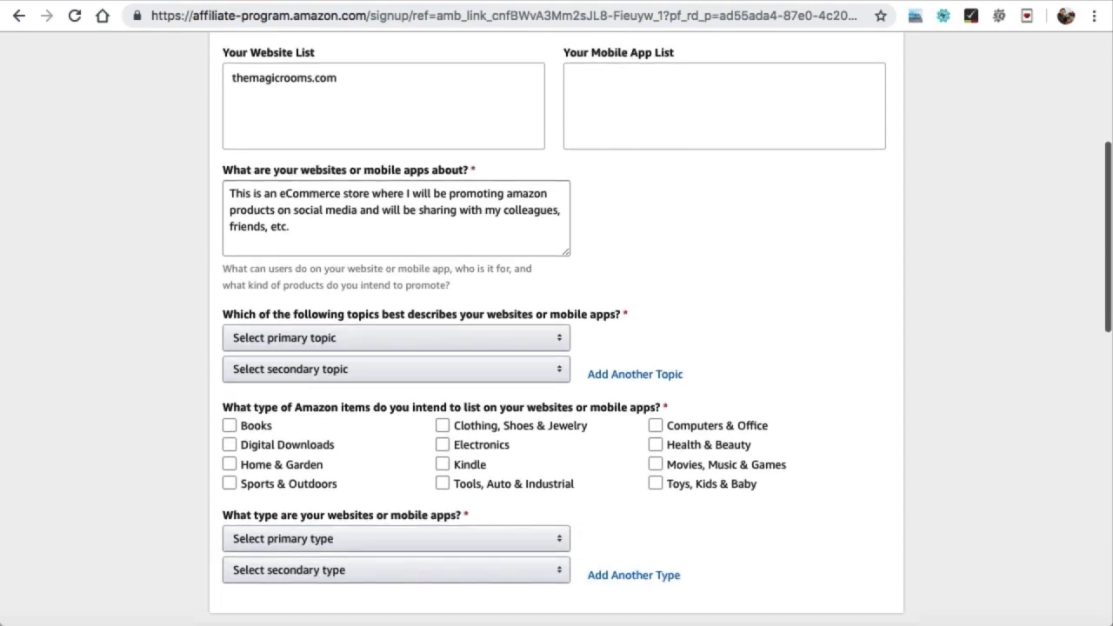
{"action": "left_click", "coordinate": [442, 327]}
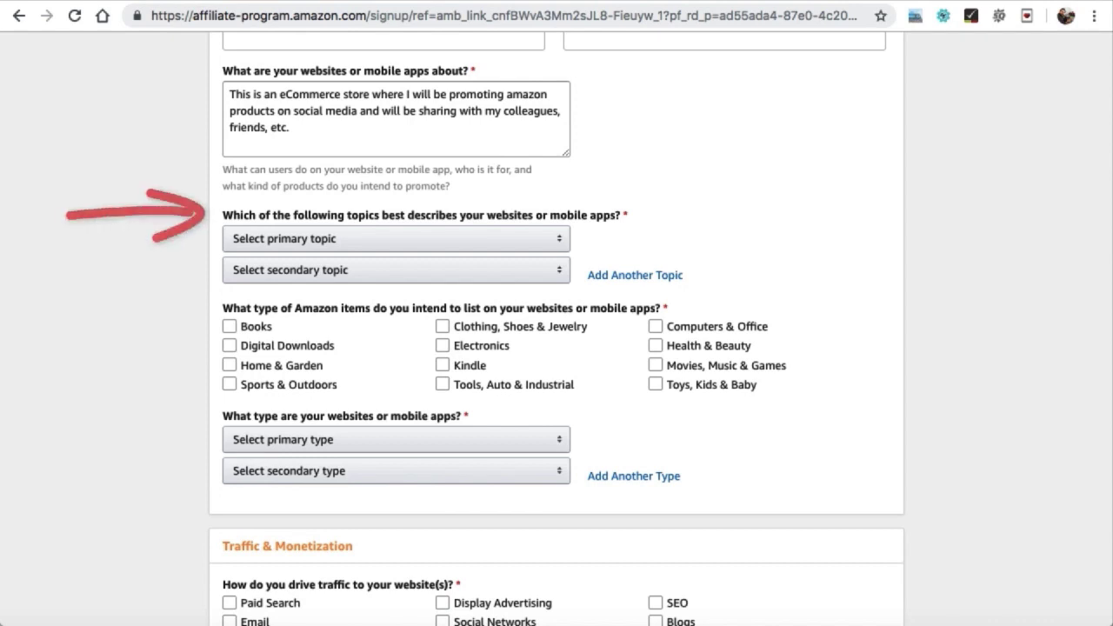
Set the primary topic to Computers/Software/Technology.
{"action": "left_click", "coordinate": [395, 238]}
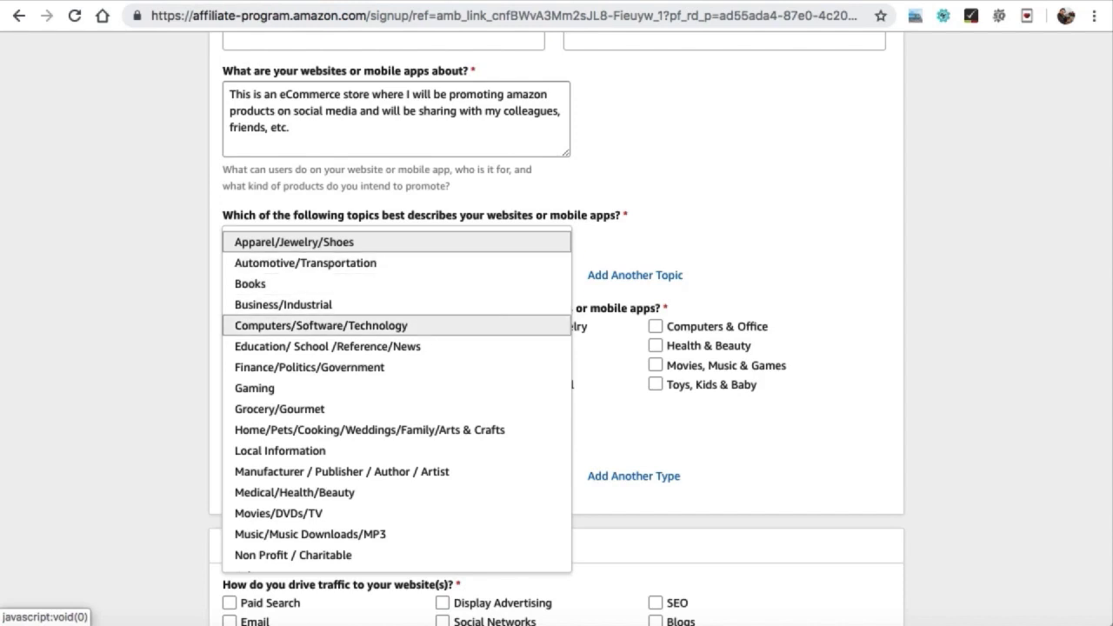
{"action": "scroll", "coordinate": [396, 374], "scroll_direction": "down", "scroll_amount": 3}
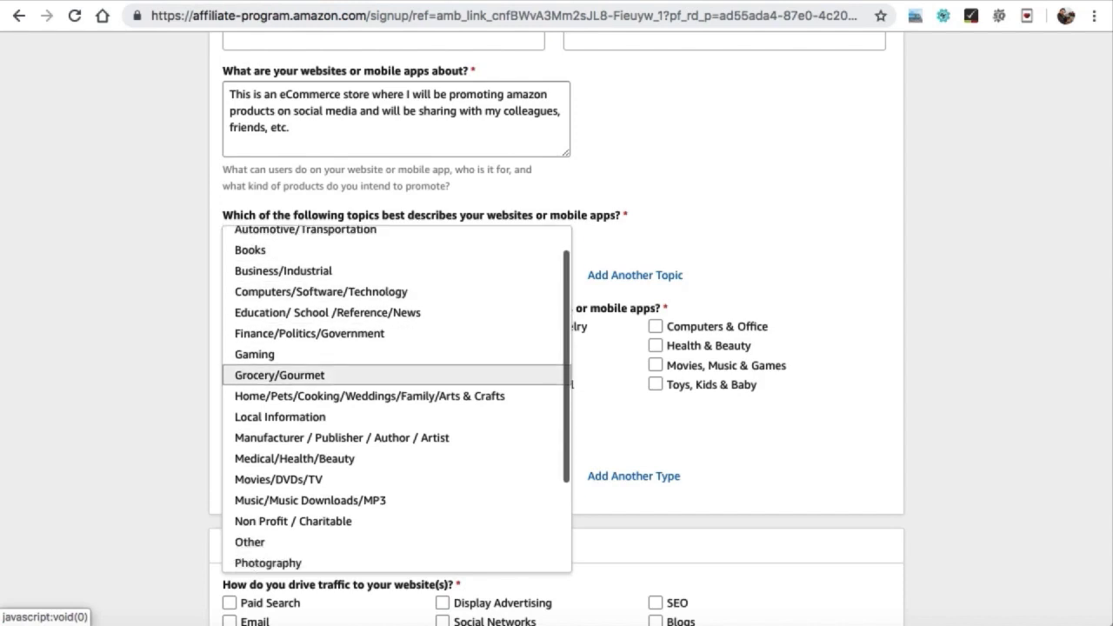
{"action": "scroll", "coordinate": [396, 330], "scroll_direction": "up", "scroll_amount": 3}
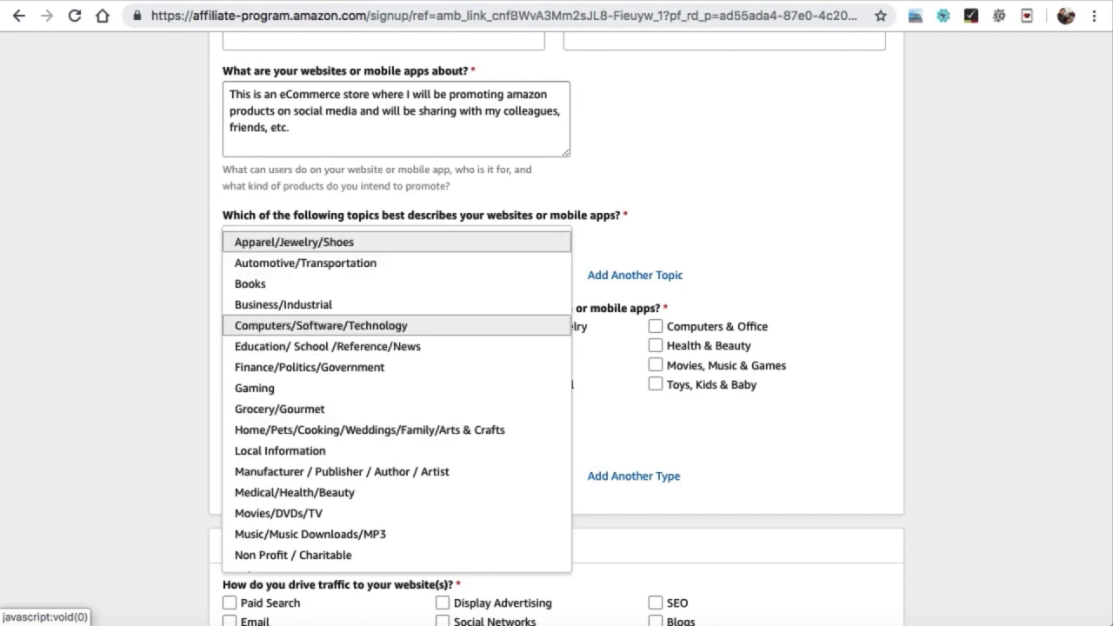
{"action": "left_click", "coordinate": [321, 326]}
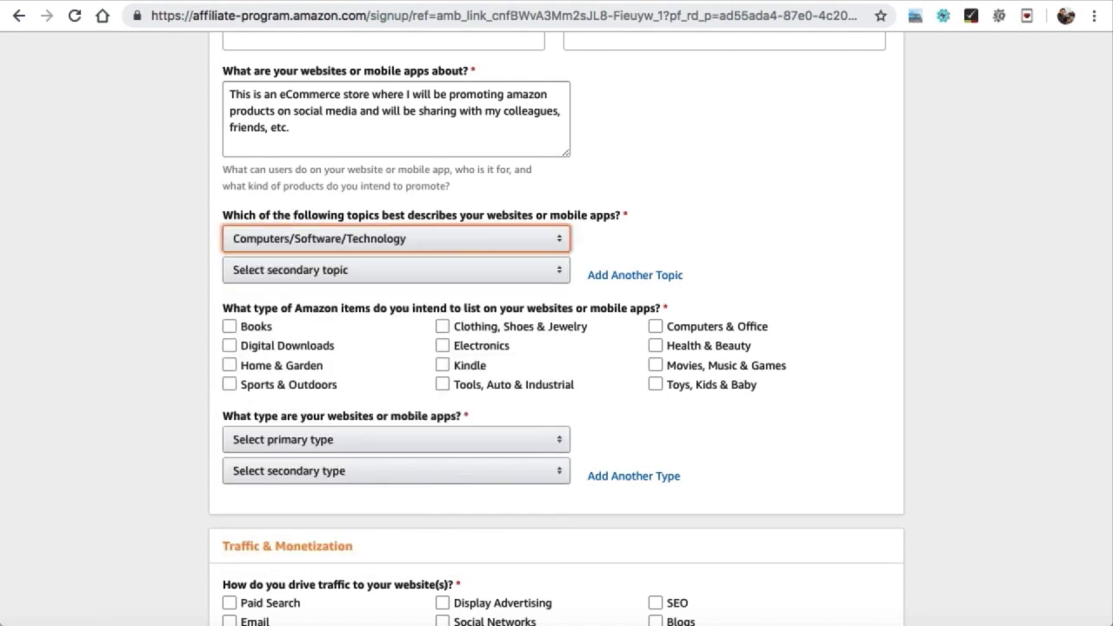
Set the secondary topic to Other and tick Books, Electronics and Computers & Office item types.
{"action": "left_click", "coordinate": [366, 244]}
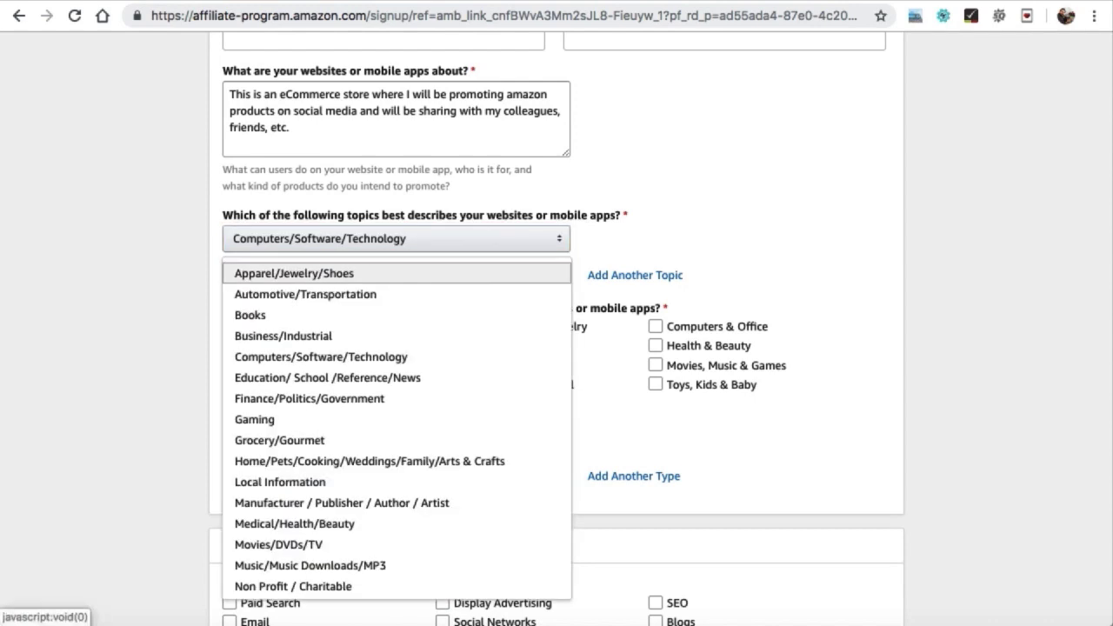
{"action": "scroll", "coordinate": [396, 426], "scroll_direction": "down", "scroll_amount": 5}
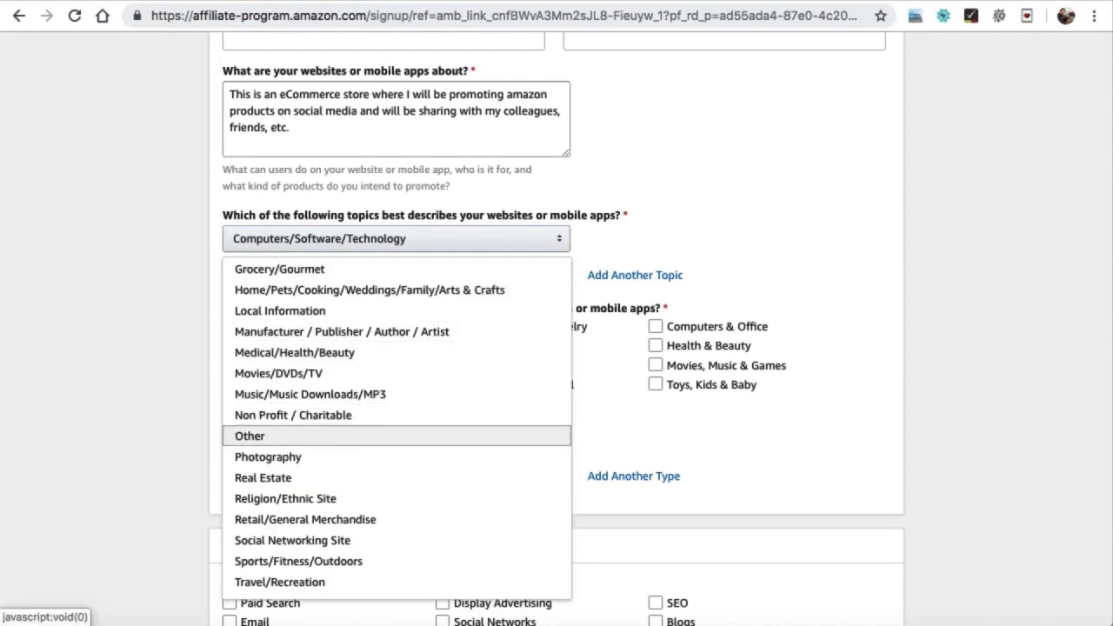
{"action": "left_click", "coordinate": [249, 436]}
{"action": "left_click", "coordinate": [229, 326]}
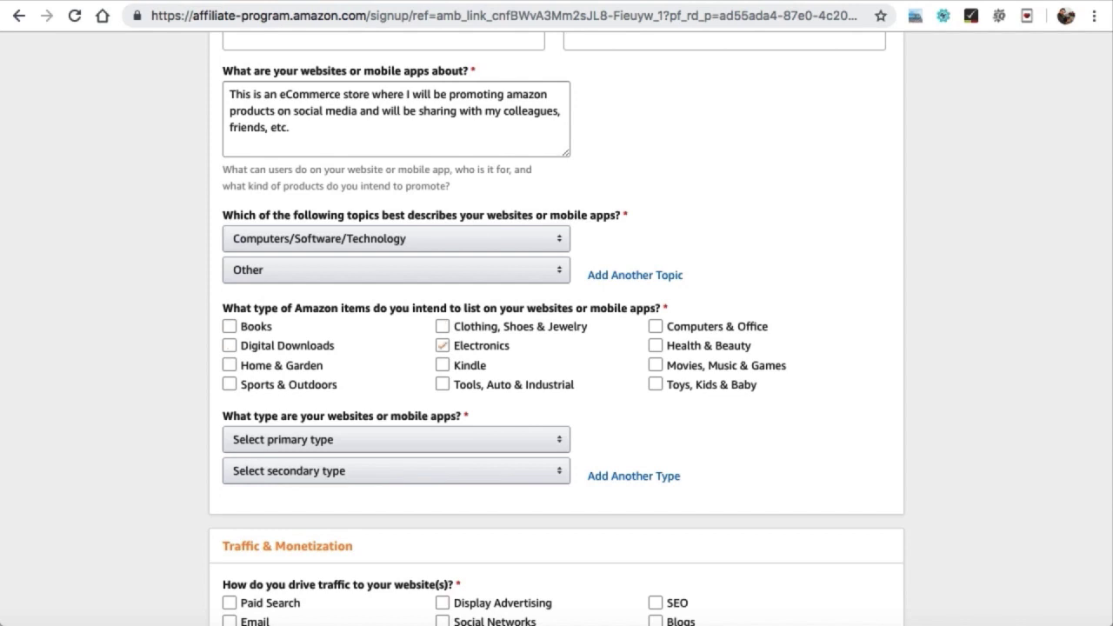
{"action": "left_click", "coordinate": [443, 345]}
{"action": "left_click", "coordinate": [655, 326]}
{"action": "scroll", "coordinate": [557, 329], "scroll_direction": "down", "scroll_amount": 1}
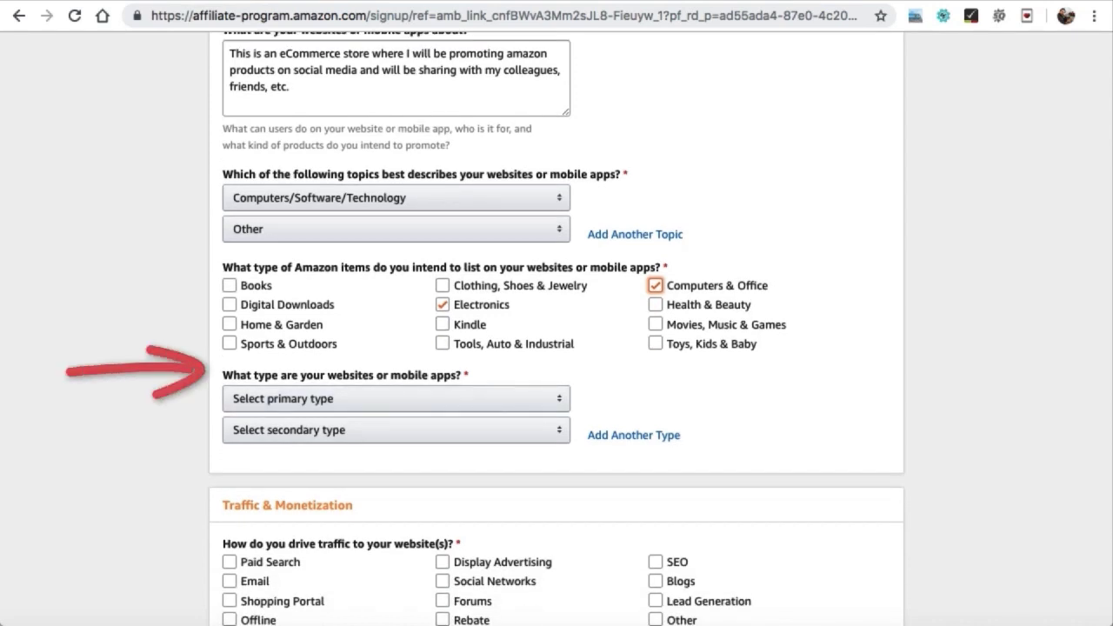
Set website types to Content or Niche Website (primary) and Comparison Shopping Engine (secondary).
{"action": "left_click", "coordinate": [396, 399]}
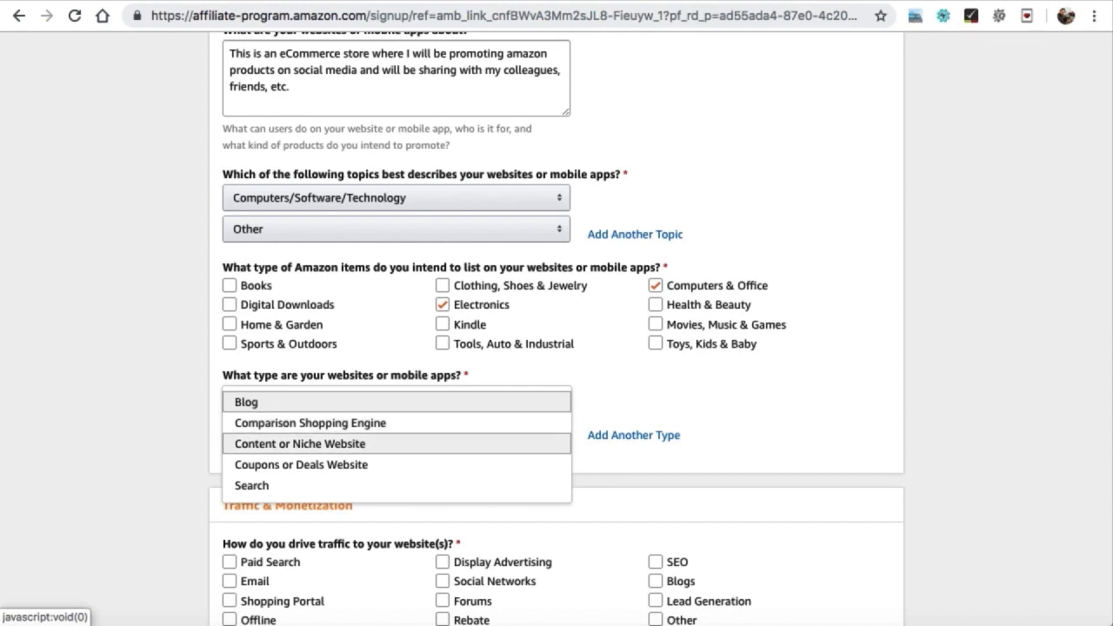
{"action": "key", "text": "Return"}
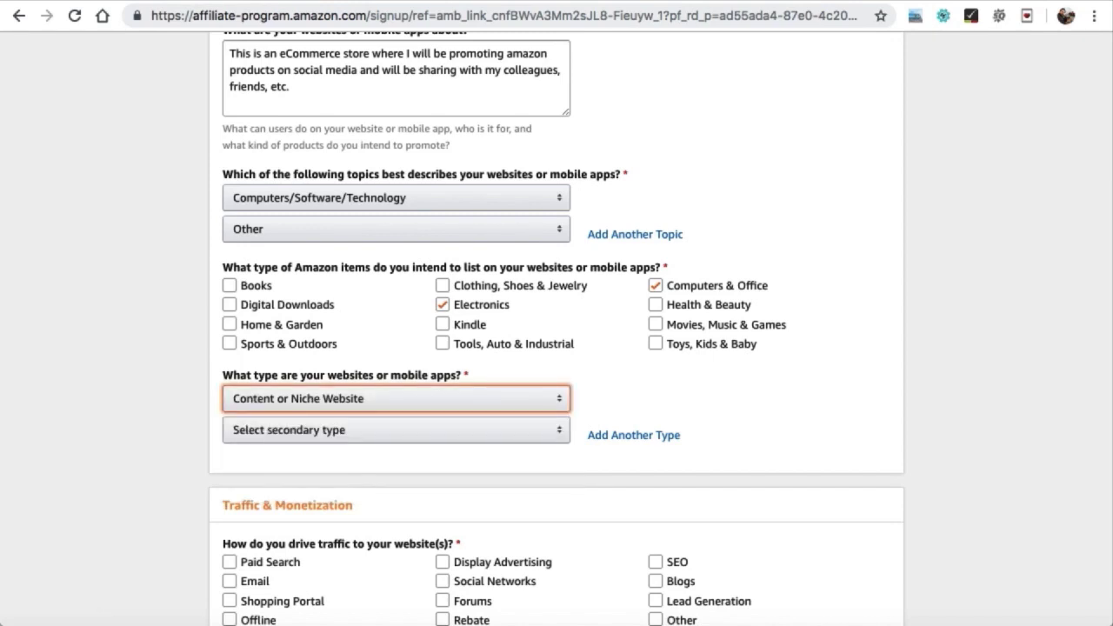
{"action": "left_click", "coordinate": [396, 430]}
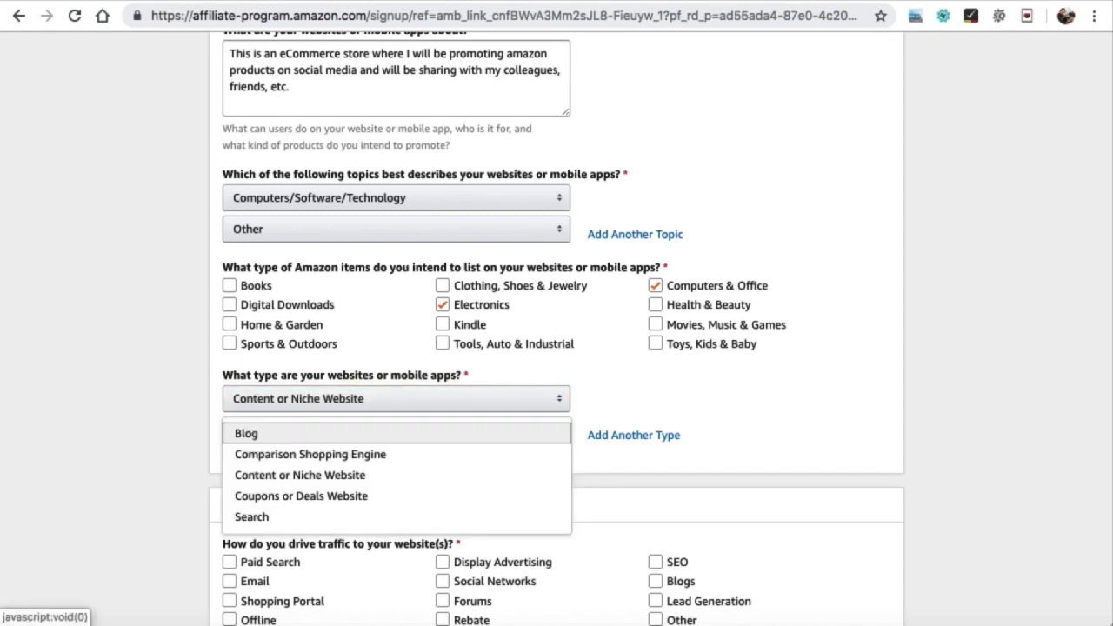
{"action": "key", "text": "Down"}
{"action": "key", "text": "Down"}
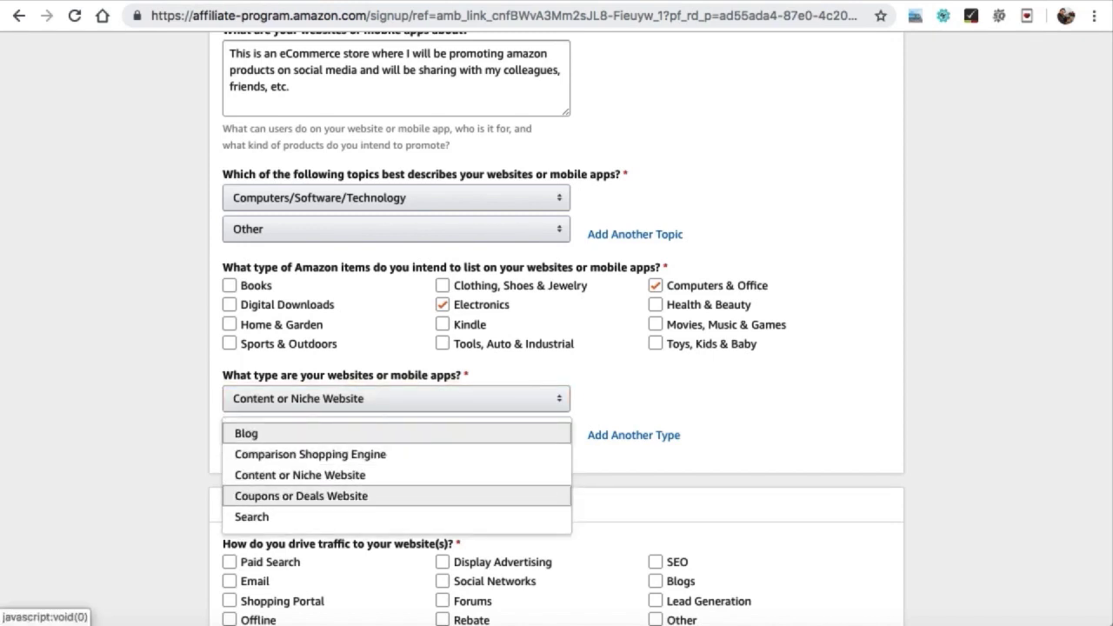
{"action": "key", "text": "Up"}
{"action": "key", "text": "Up"}
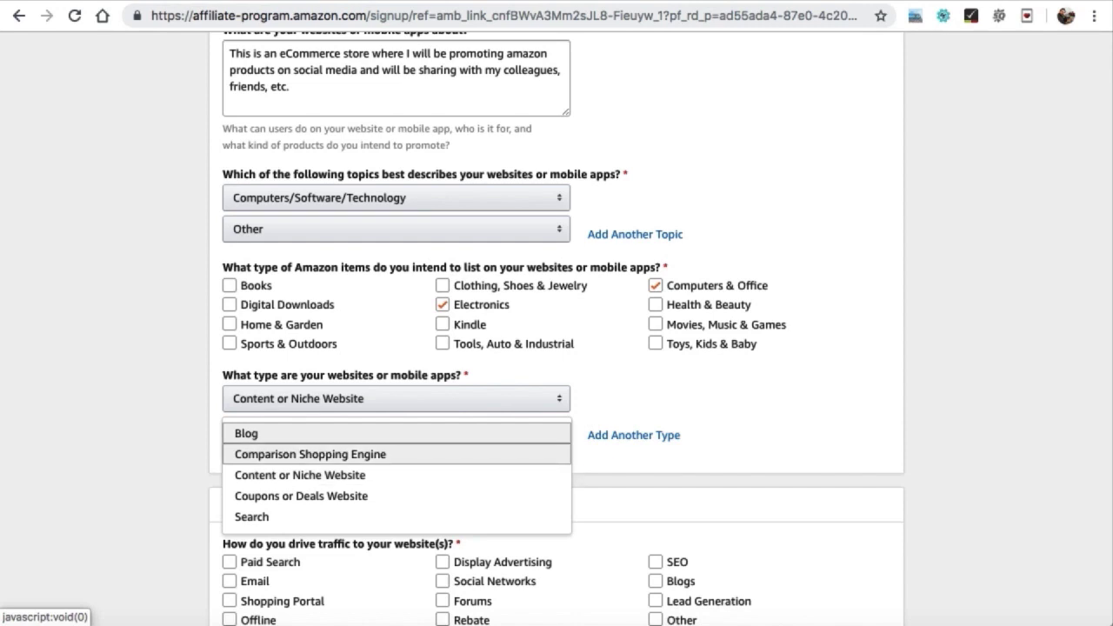
{"action": "key", "text": "Return"}
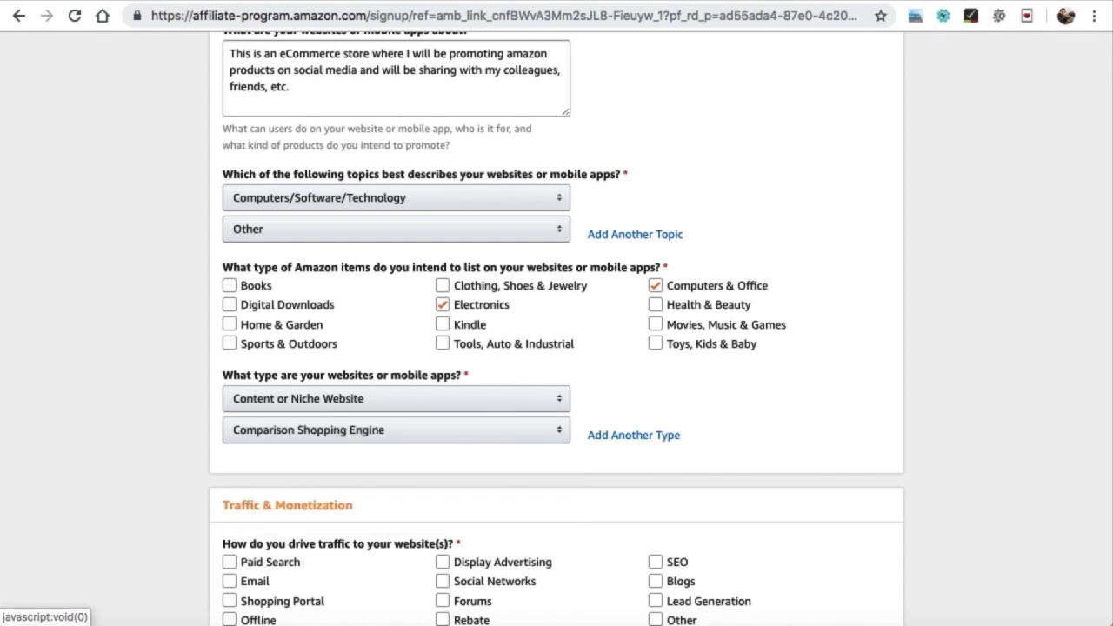
Mark SEO, Blogs, Display Advertising, Social Networks and Forums as traffic sources, leaving Paid Search unticked.
{"action": "scroll", "coordinate": [557, 348], "scroll_direction": "down", "scroll_amount": 3}
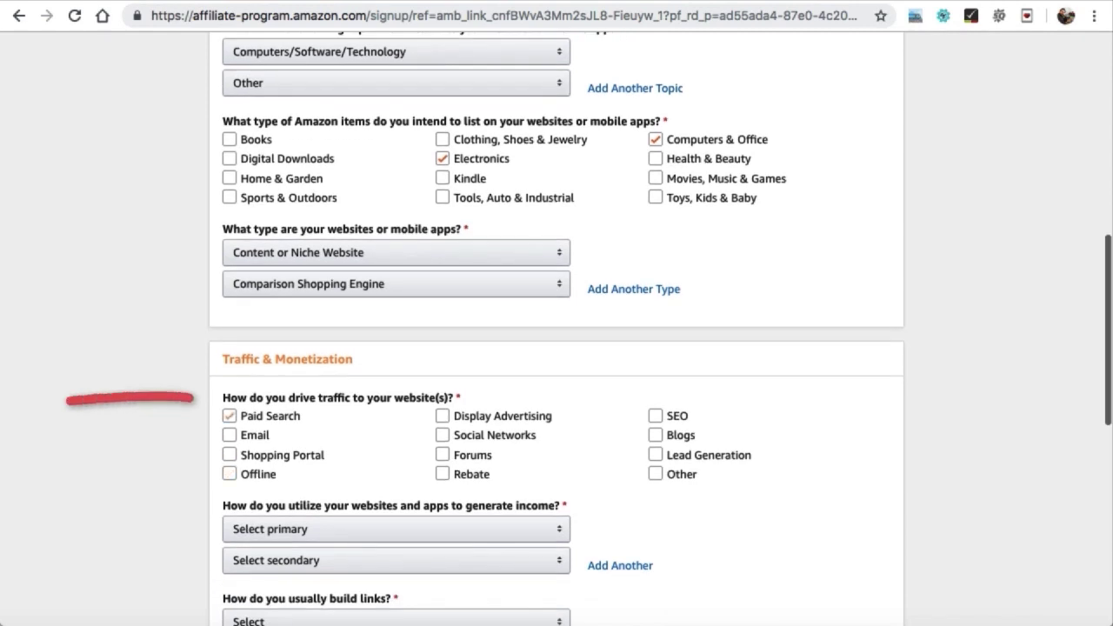
{"action": "scroll", "coordinate": [556, 348], "scroll_direction": "down", "scroll_amount": 3}
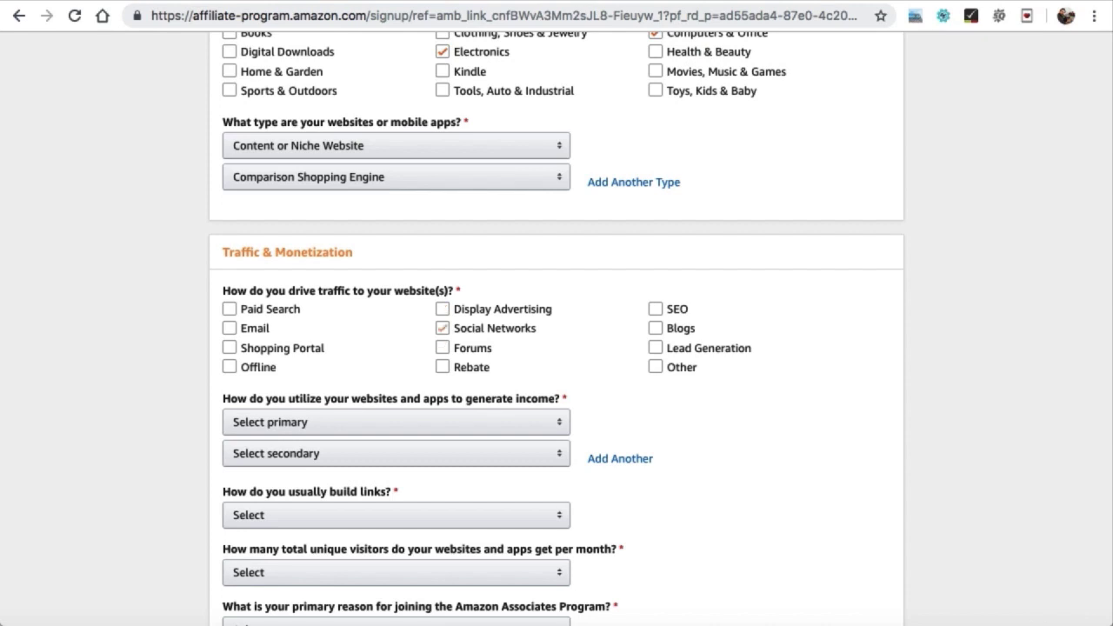
{"action": "left_click", "coordinate": [654, 309]}
{"action": "left_click", "coordinate": [655, 328]}
{"action": "left_click", "coordinate": [442, 309]}
{"action": "left_click", "coordinate": [441, 328]}
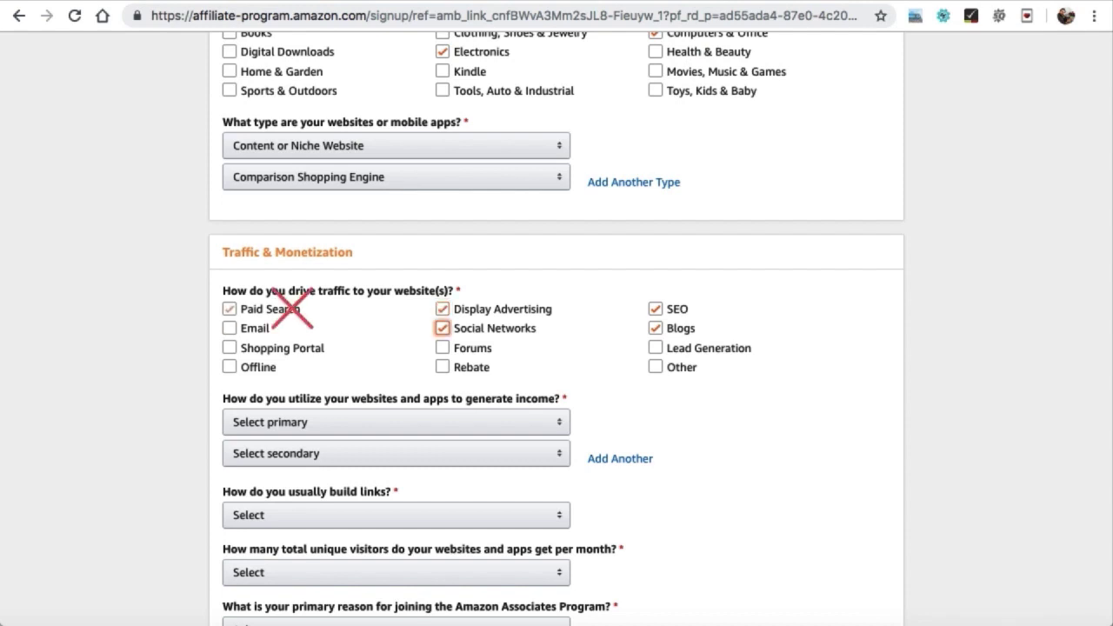
{"action": "left_click", "coordinate": [291, 308]}
{"action": "left_click", "coordinate": [229, 309]}
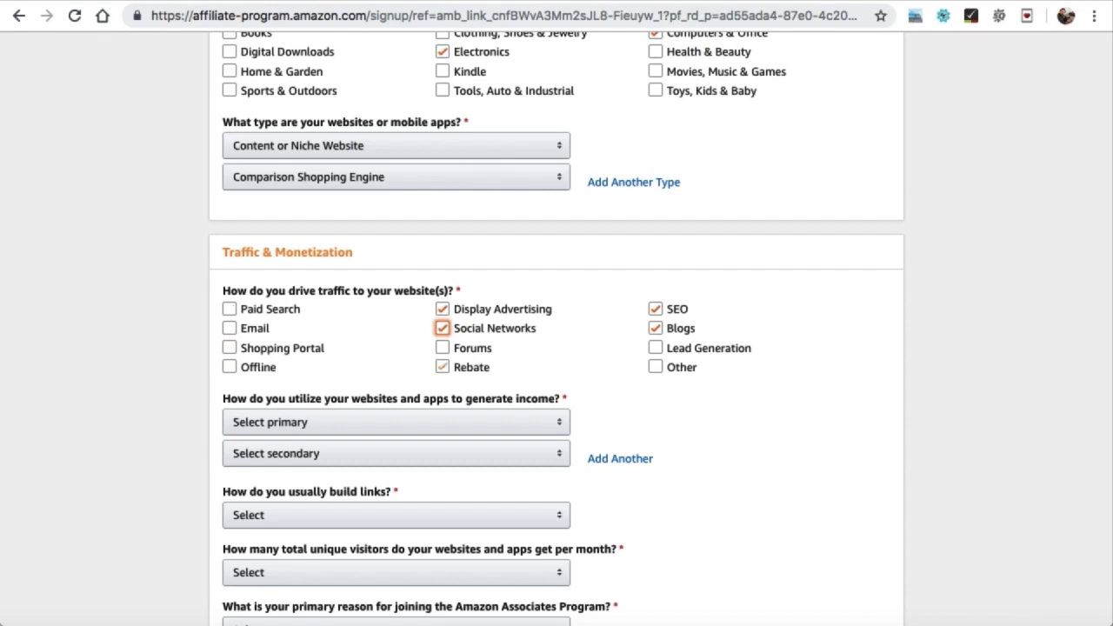
{"action": "left_click", "coordinate": [442, 348]}
{"action": "scroll", "coordinate": [557, 330], "scroll_direction": "down", "scroll_amount": 2}
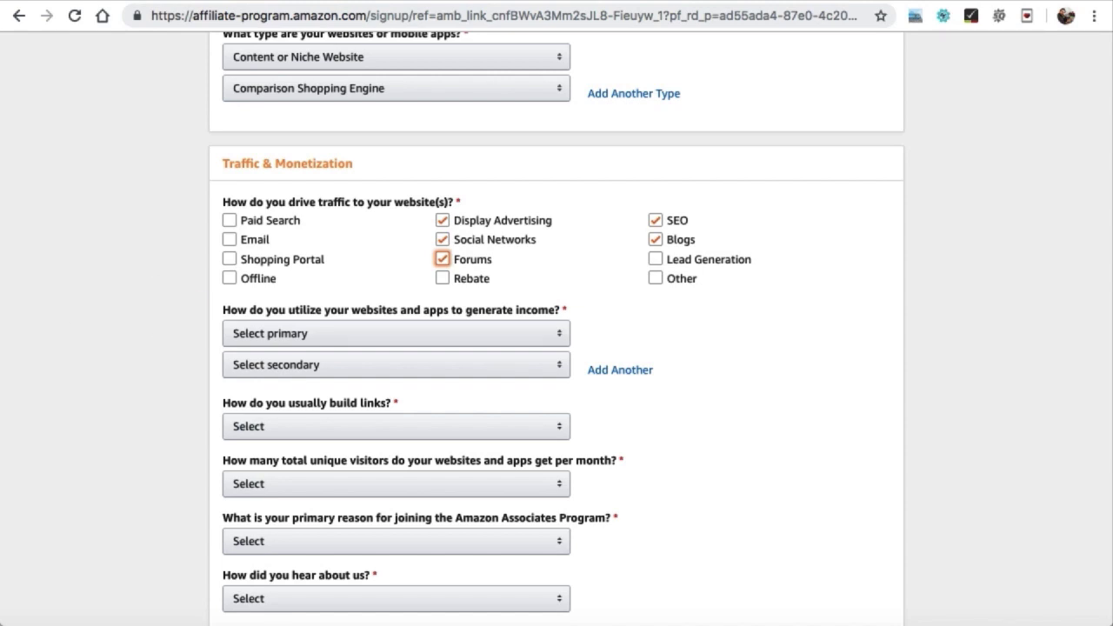
Set income methods to E-commerce/Online Retail and 'Amazon Associates is the only way'.
{"action": "left_click", "coordinate": [396, 333]}
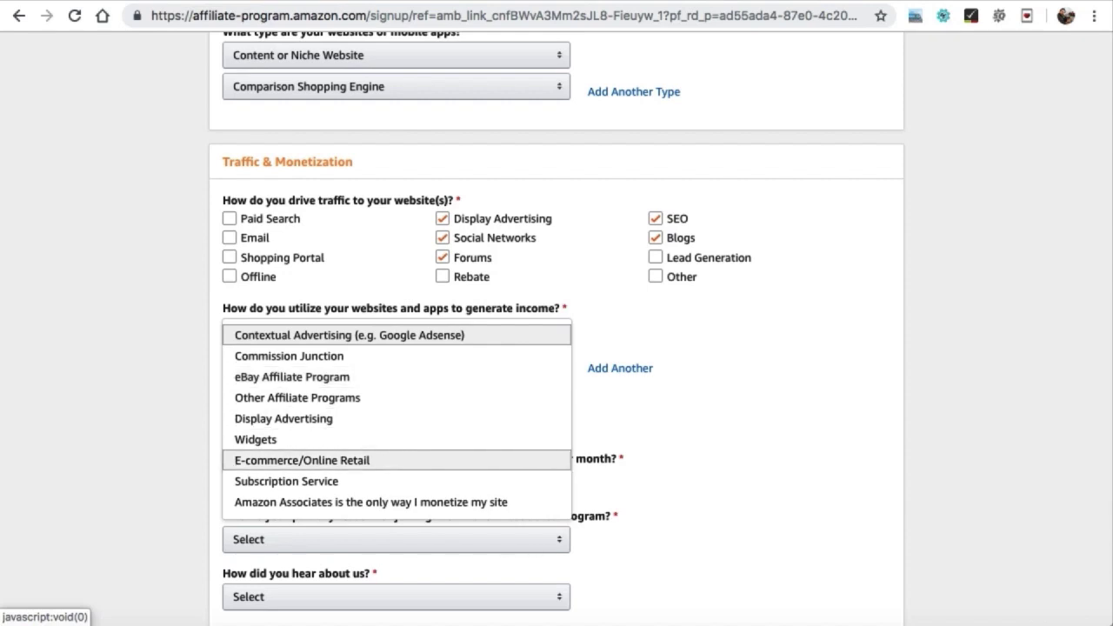
{"action": "left_click", "coordinate": [302, 460]}
{"action": "left_click", "coordinate": [395, 362]}
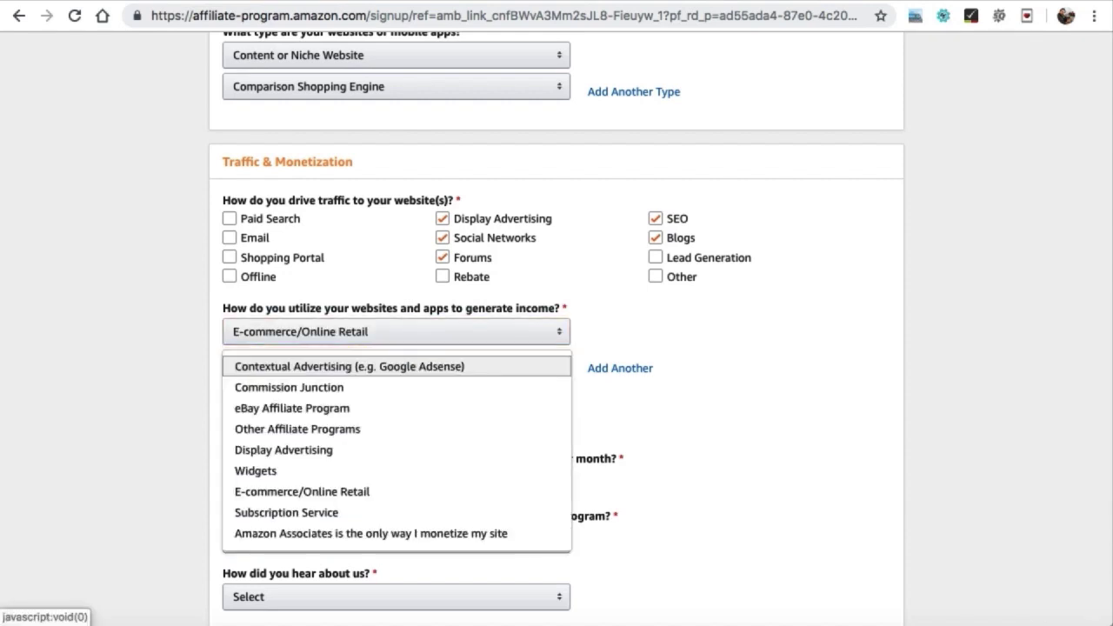
{"action": "scroll", "coordinate": [395, 453], "scroll_direction": "down", "scroll_amount": 1}
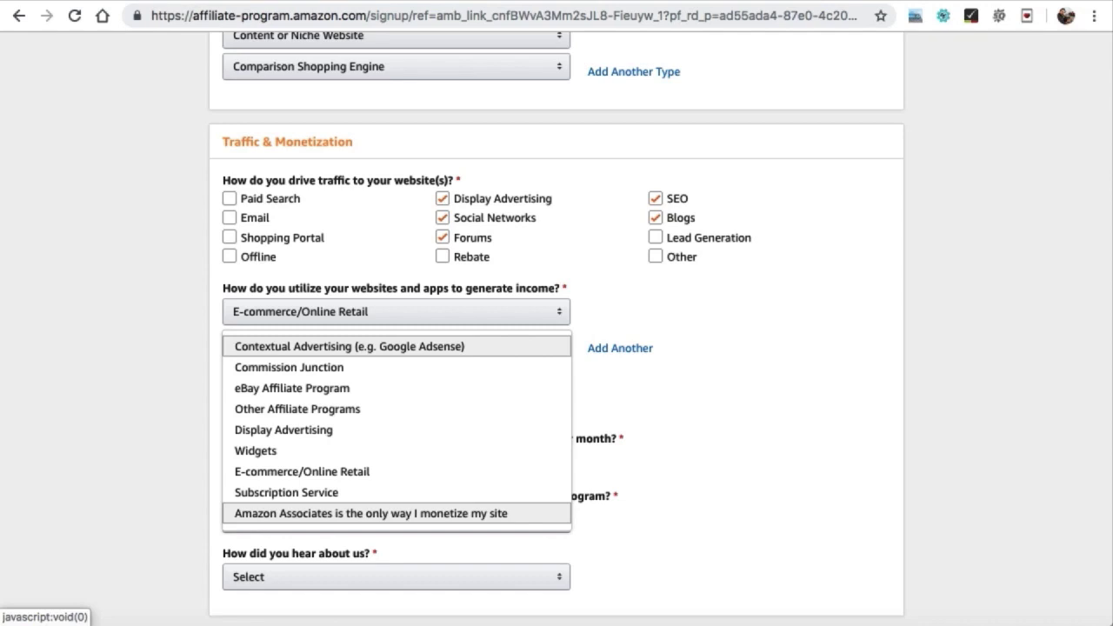
{"action": "left_click", "coordinate": [370, 513]}
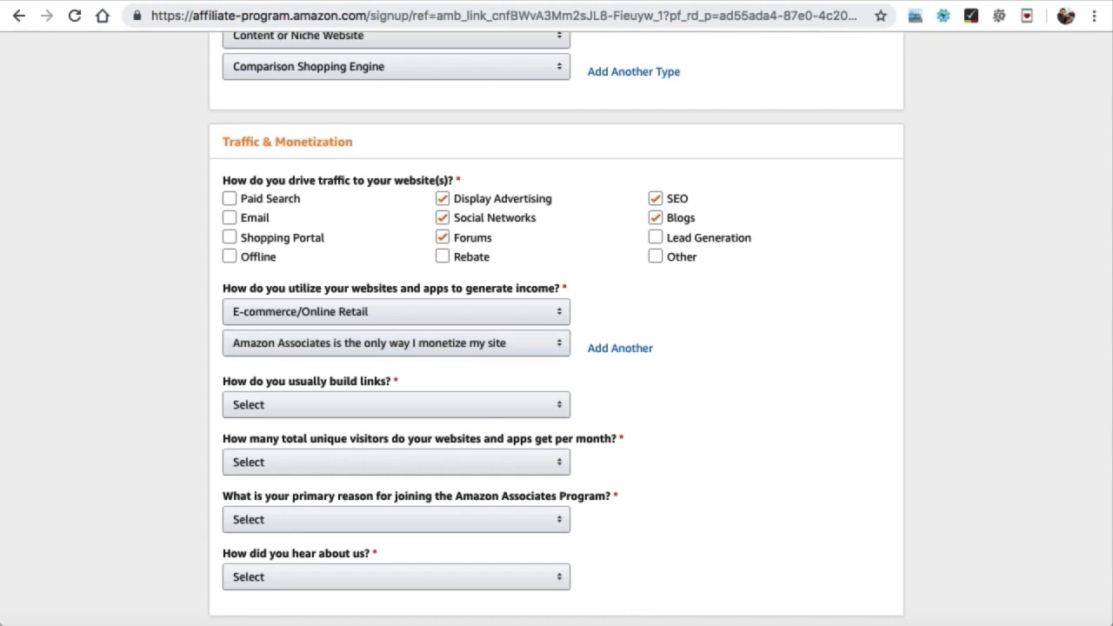
{"action": "scroll", "coordinate": [396, 342], "scroll_direction": "down", "scroll_amount": 2}
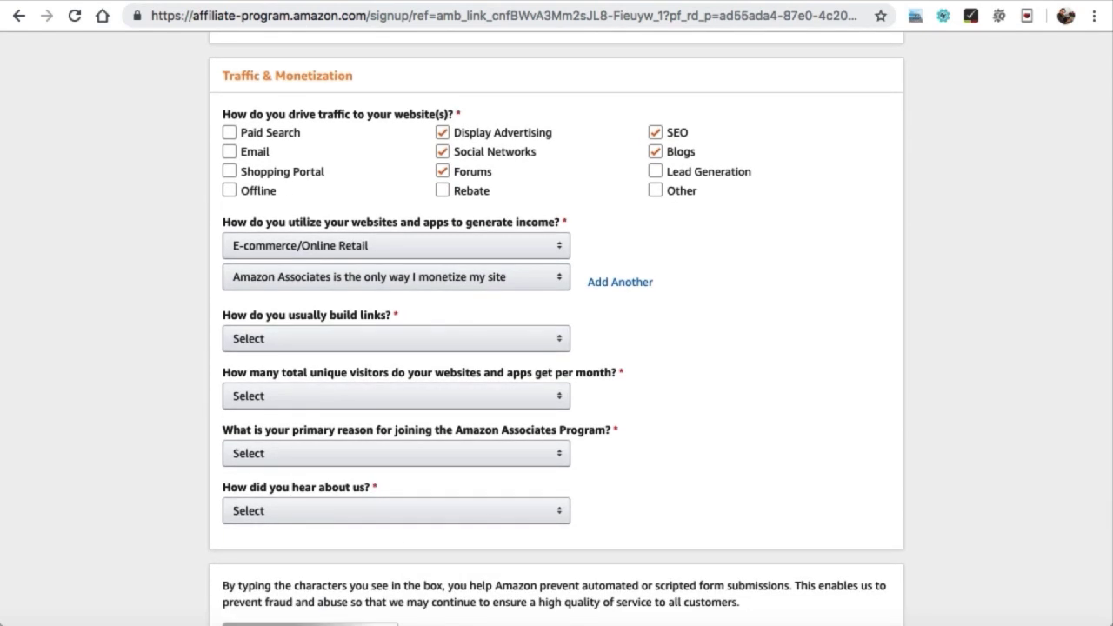
Choose Blog Editor for link-building, Less than 500 monthly visitors, and To monetize my site.
{"action": "left_click", "coordinate": [396, 339]}
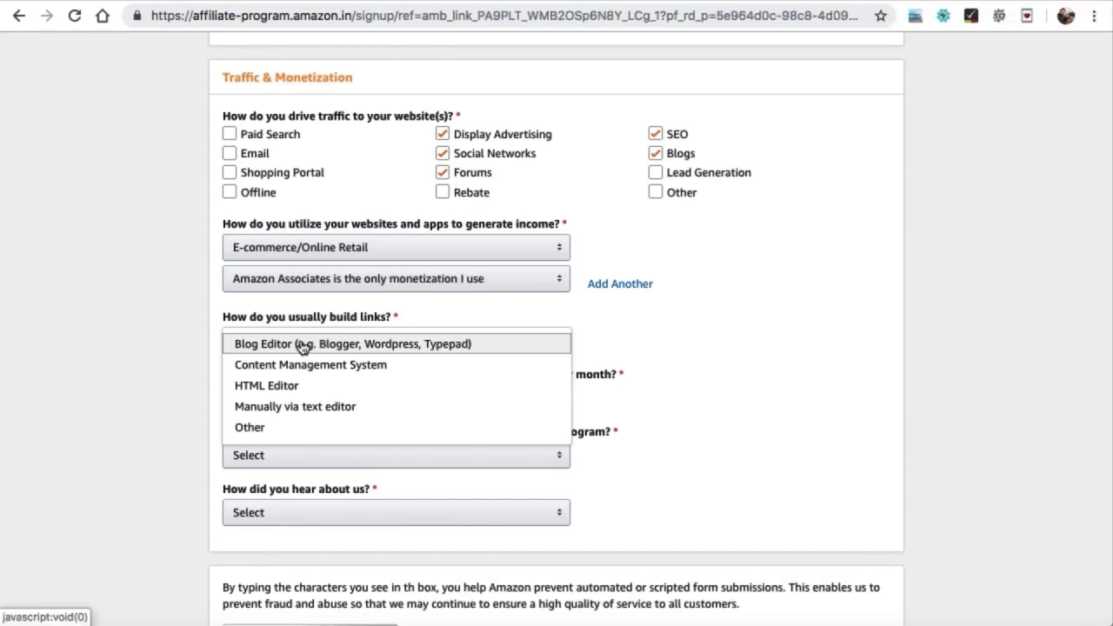
{"action": "left_click", "coordinate": [303, 344]}
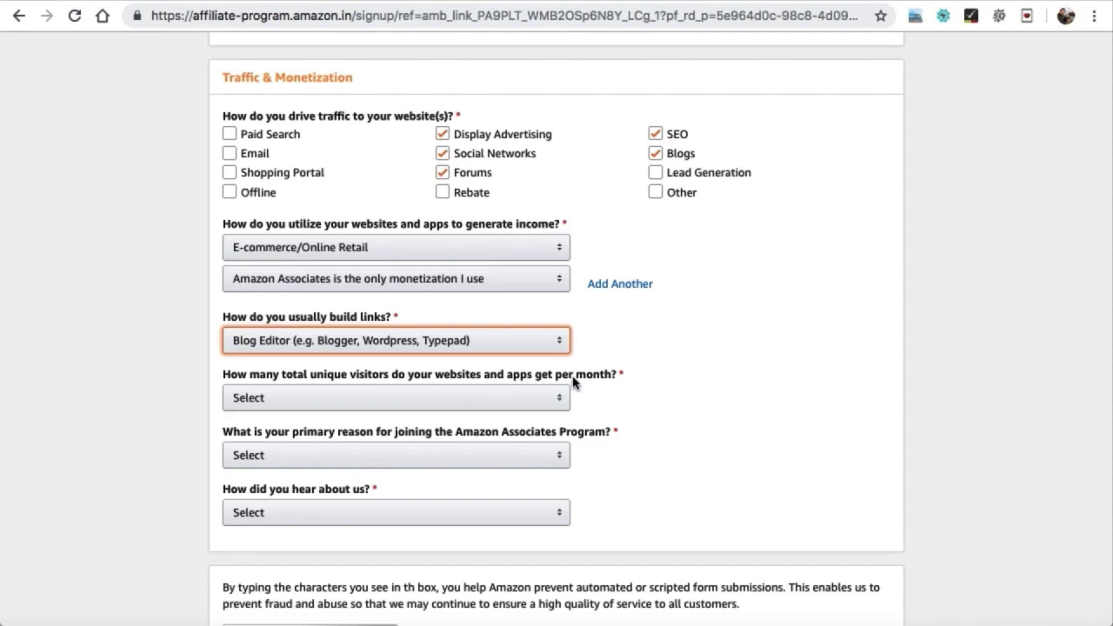
{"action": "left_click", "coordinate": [444, 406]}
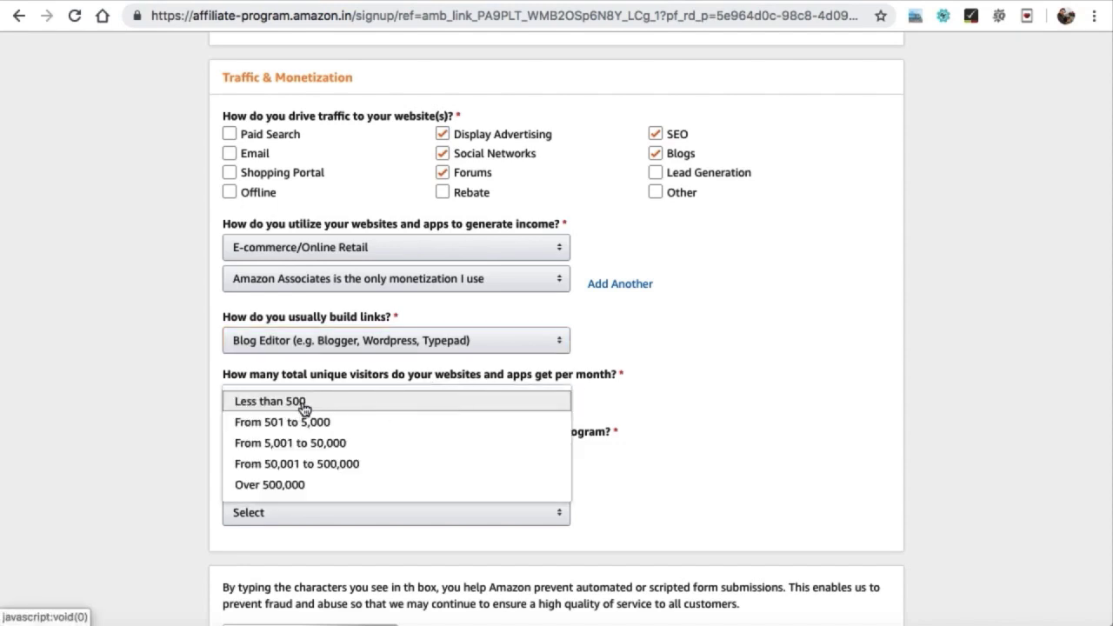
{"action": "left_click", "coordinate": [327, 404]}
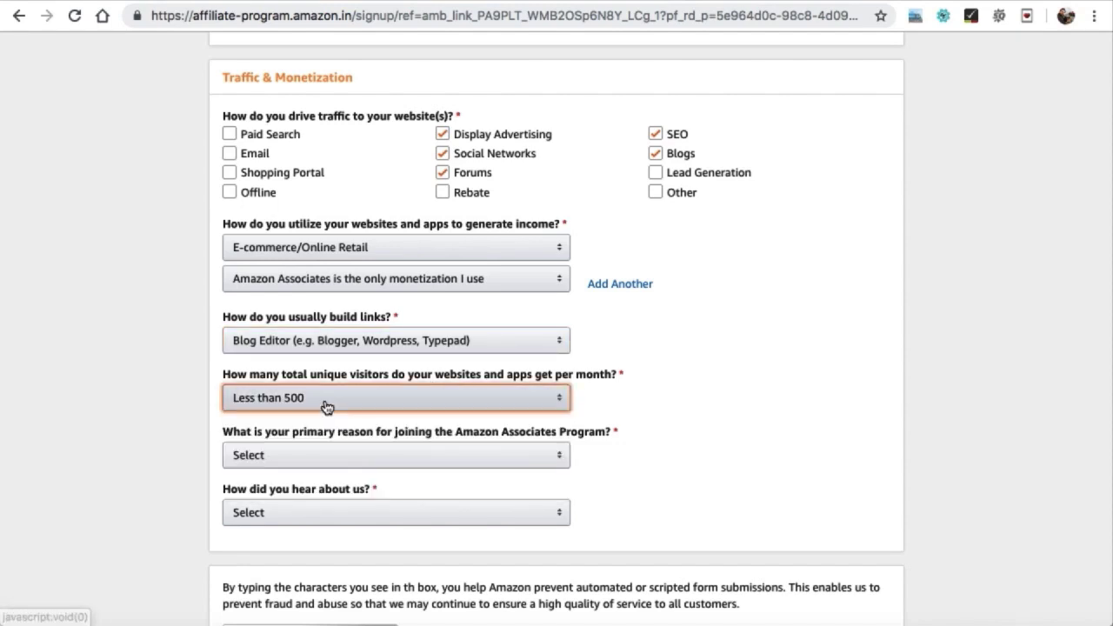
{"action": "left_click", "coordinate": [415, 459]}
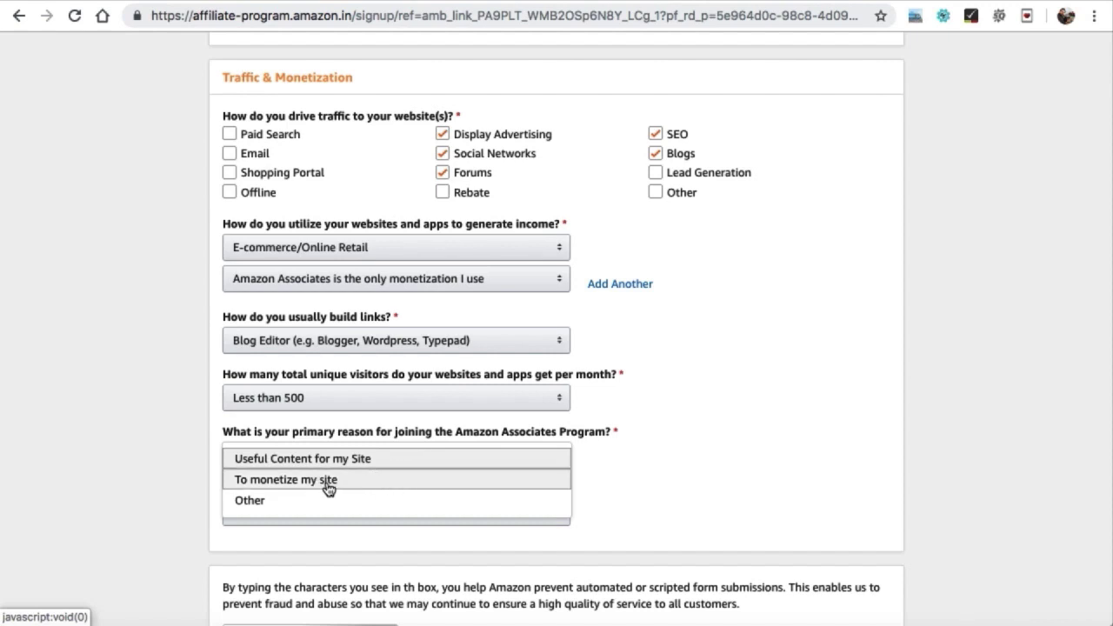
{"action": "left_click", "coordinate": [357, 485]}
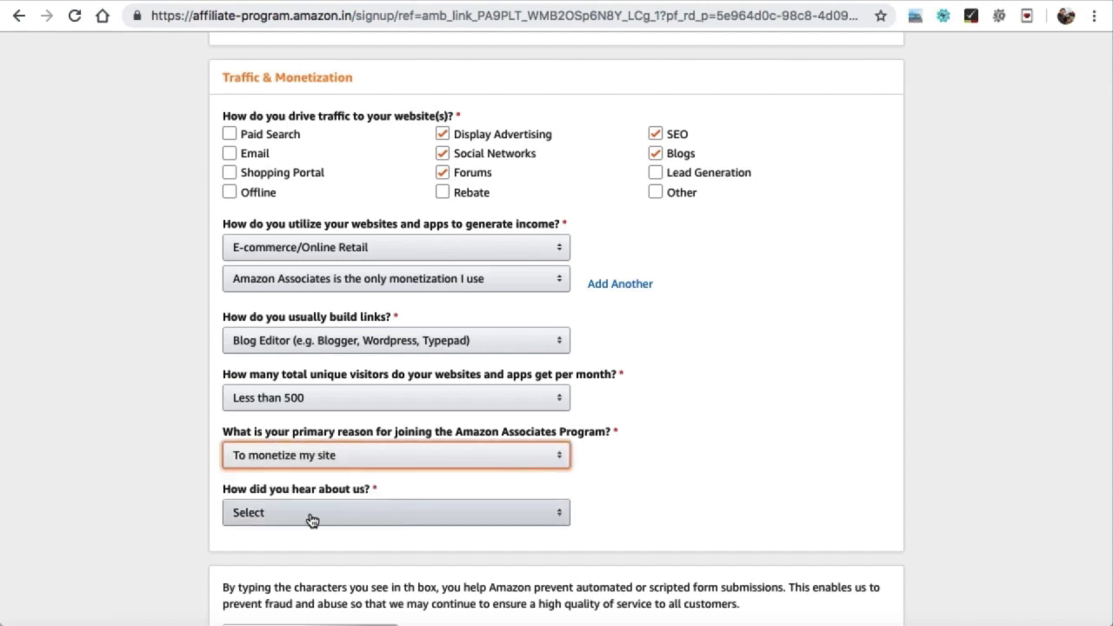
Answer Word of Mouth, enter the captcha characters, and accept the Operating Agreement.
{"action": "scroll", "coordinate": [338, 509], "scroll_direction": "down", "scroll_amount": 1}
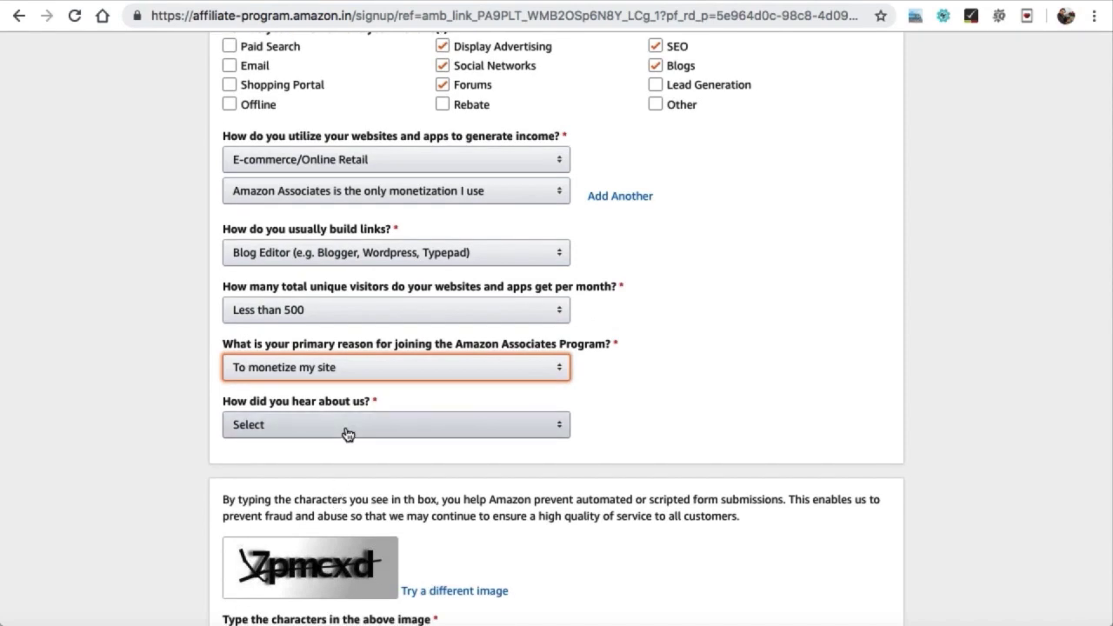
{"action": "left_click", "coordinate": [348, 429]}
{"action": "left_click", "coordinate": [302, 492]}
{"action": "scroll", "coordinate": [301, 494], "scroll_direction": "down", "scroll_amount": 2}
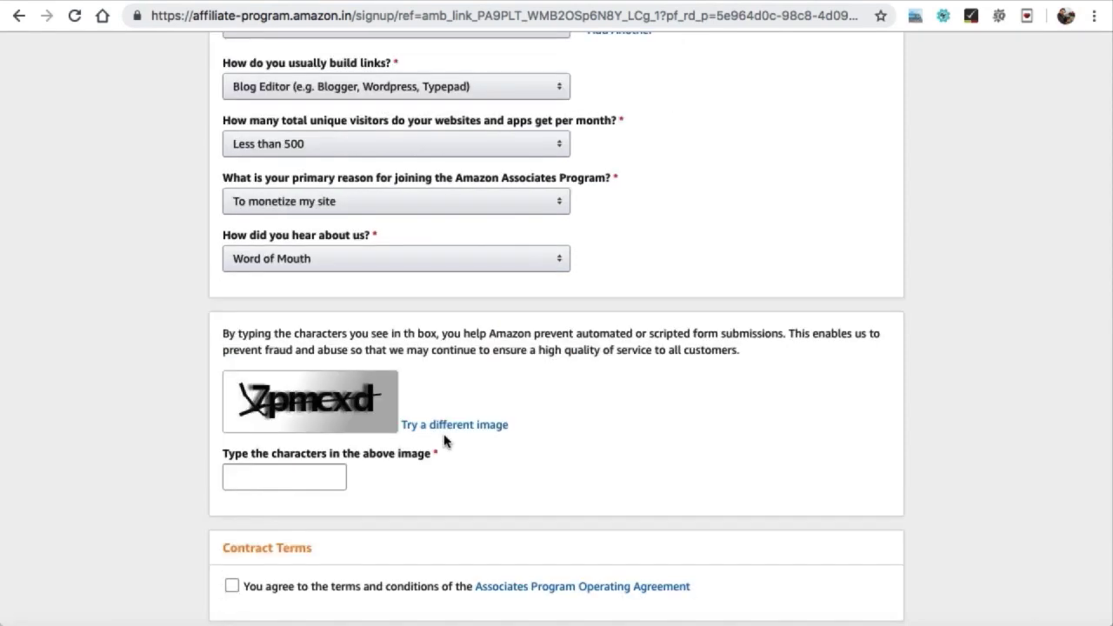
{"action": "left_click", "coordinate": [289, 479]}
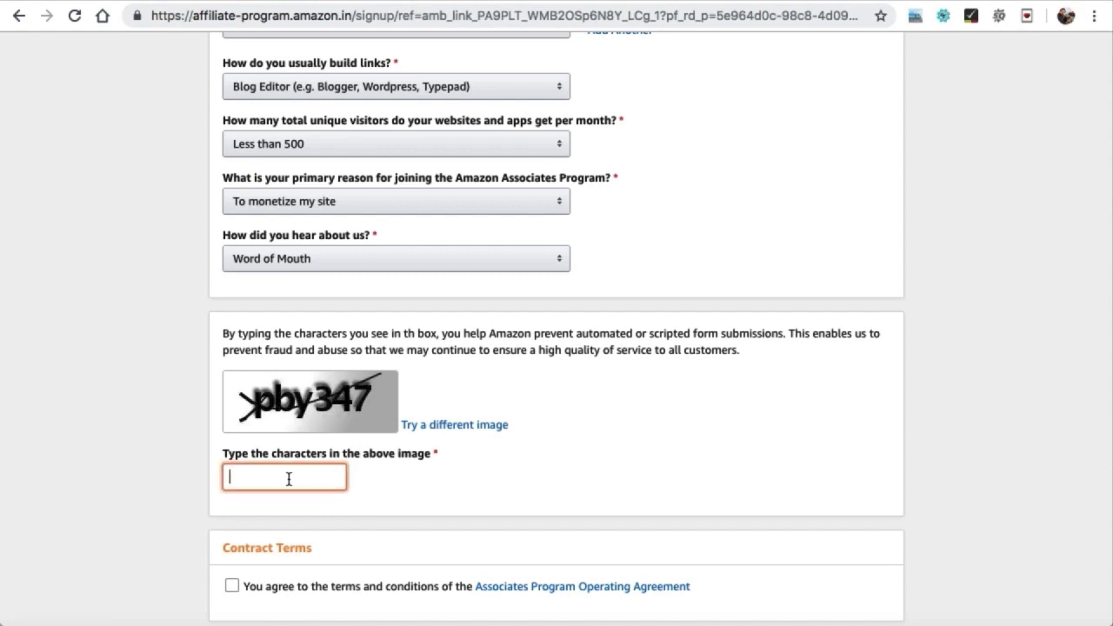
{"action": "type", "text": "pby347"}
{"action": "scroll", "coordinate": [556, 348], "scroll_direction": "down", "scroll_amount": 3}
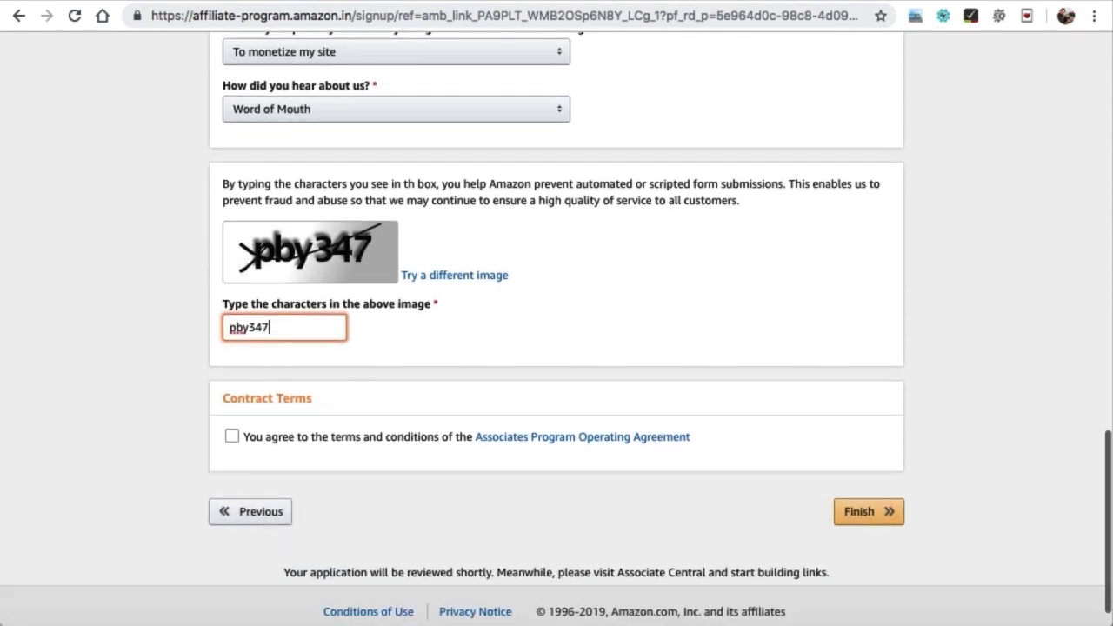
{"action": "left_click", "coordinate": [231, 437]}
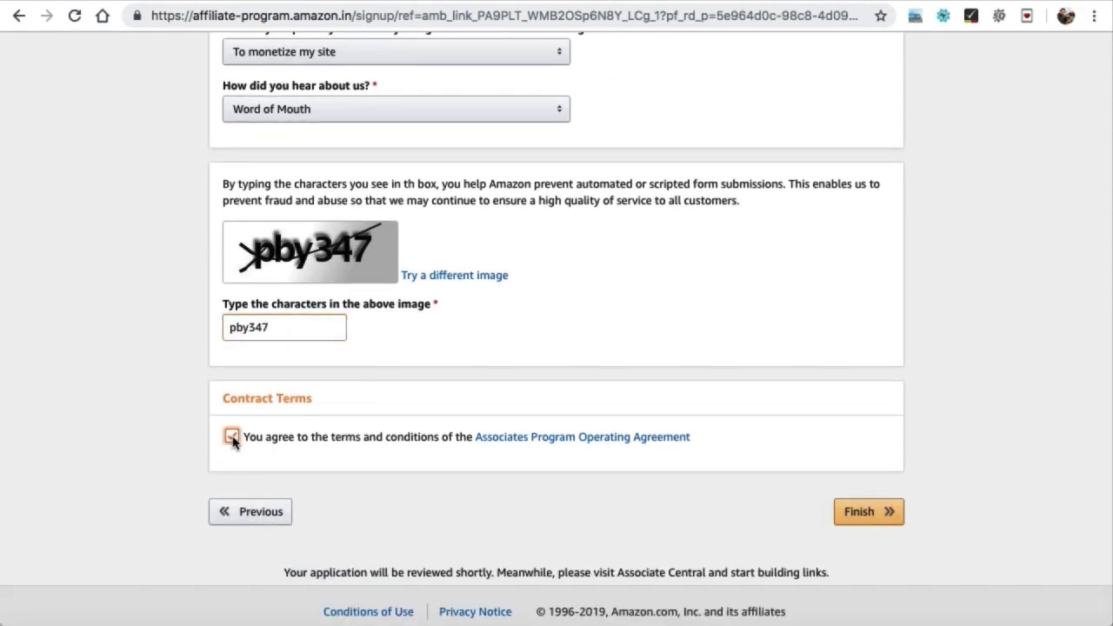
Submit the application, verify identity by phone PIN call, and accept the Operating Agreement.
{"action": "left_click", "coordinate": [864, 514]}
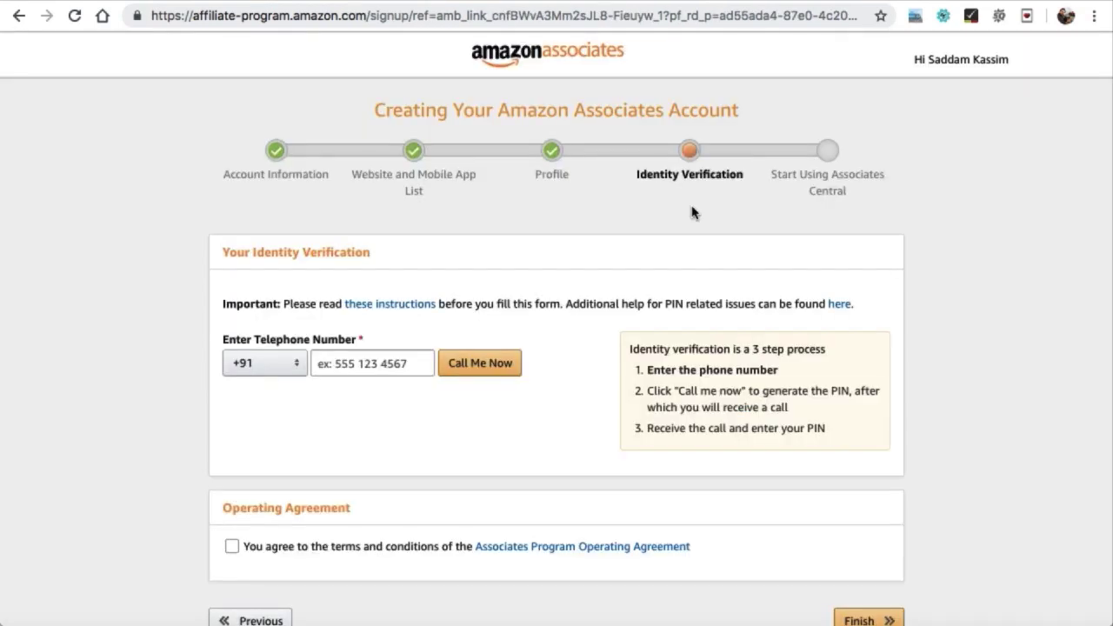
{"action": "left_click", "coordinate": [349, 362]}
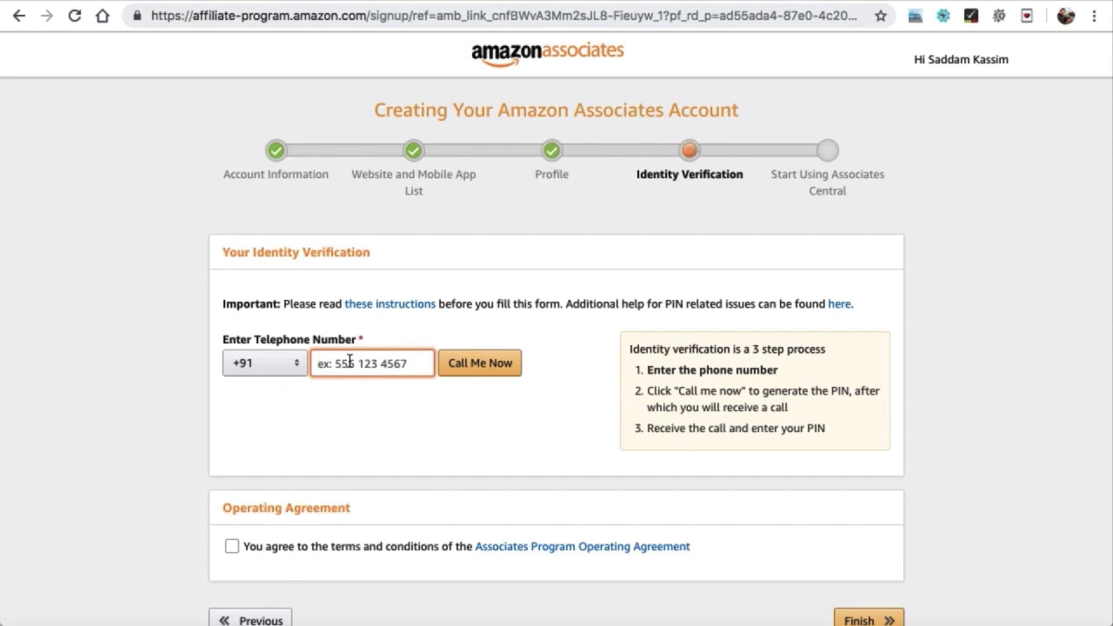
{"action": "key", "text": "ctrl+v"}
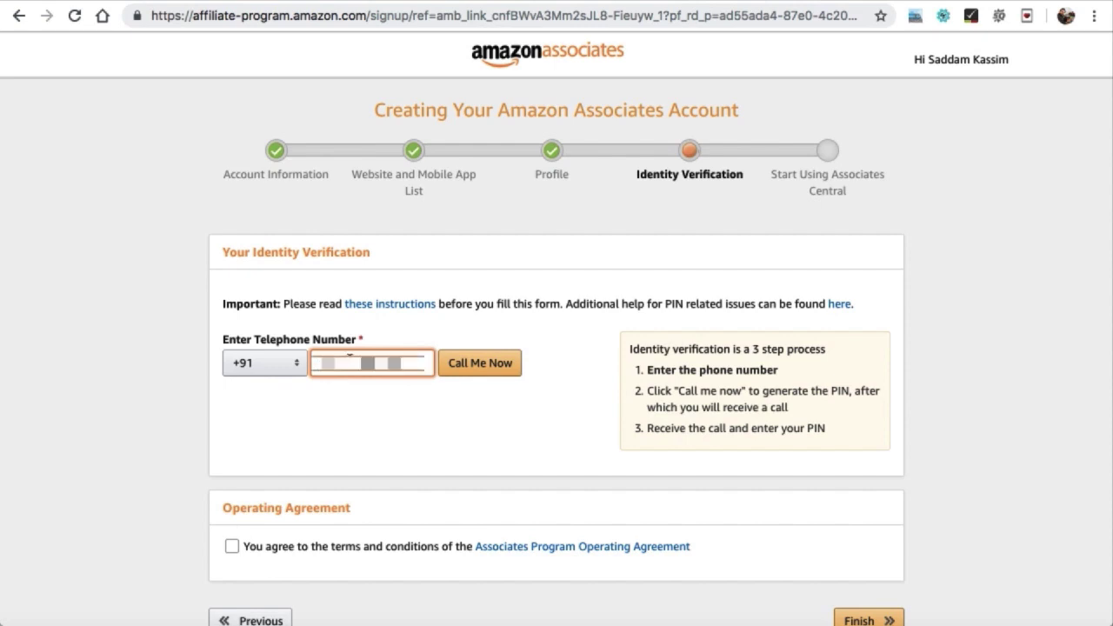
{"action": "key", "text": "ctrl+a"}
{"action": "key", "text": "BackSpace"}
{"action": "type", "text": "99876"}
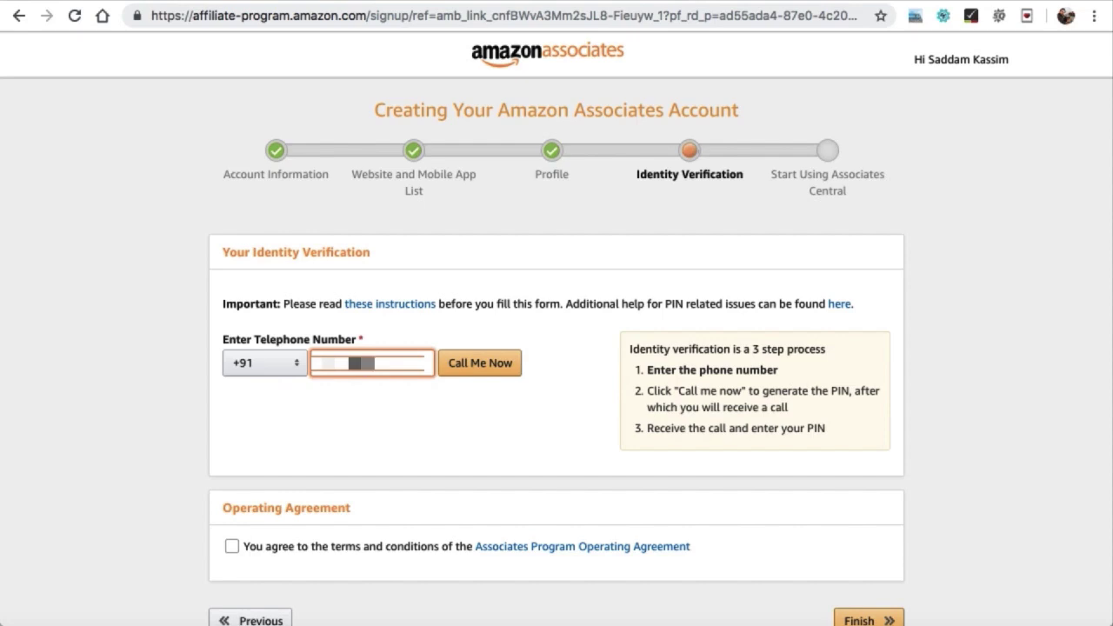
{"action": "type", "text": "54"}
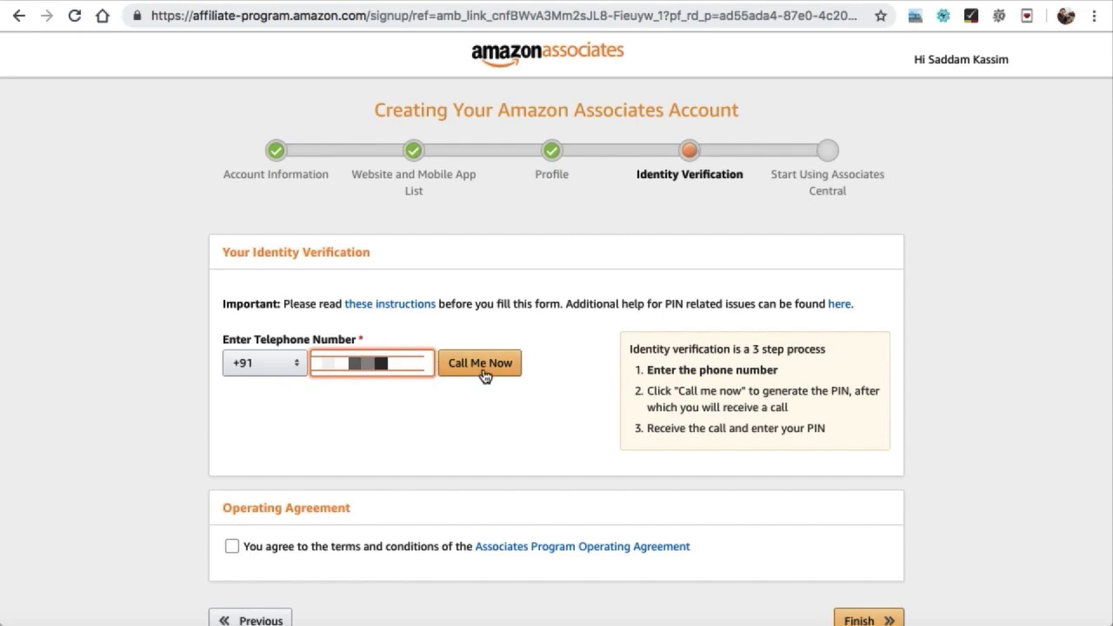
{"action": "left_click", "coordinate": [481, 367]}
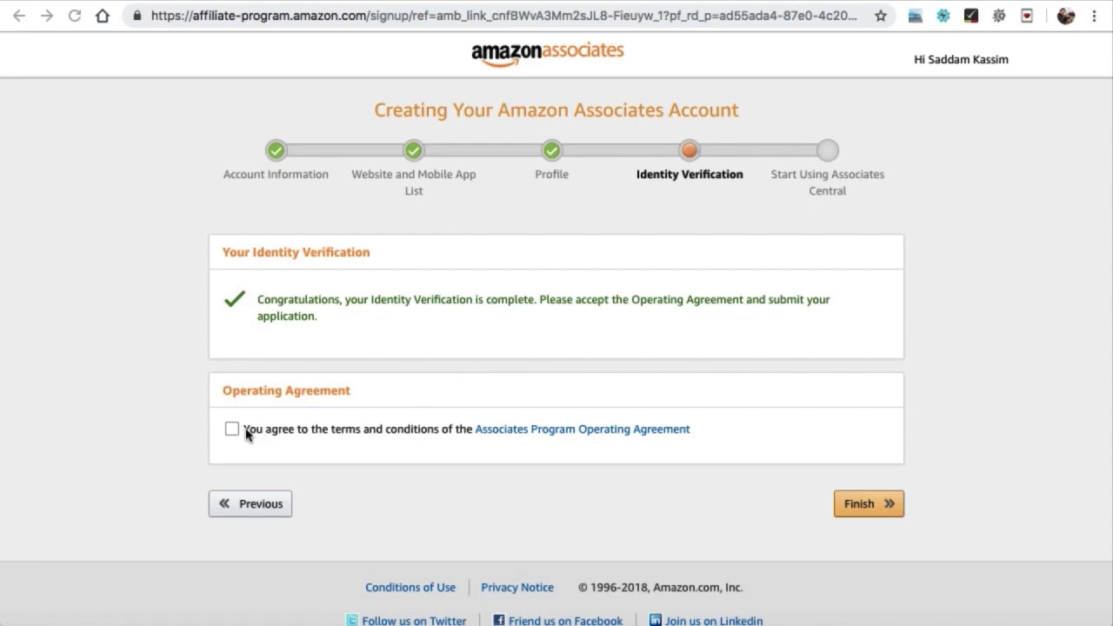
{"action": "left_click", "coordinate": [231, 429]}
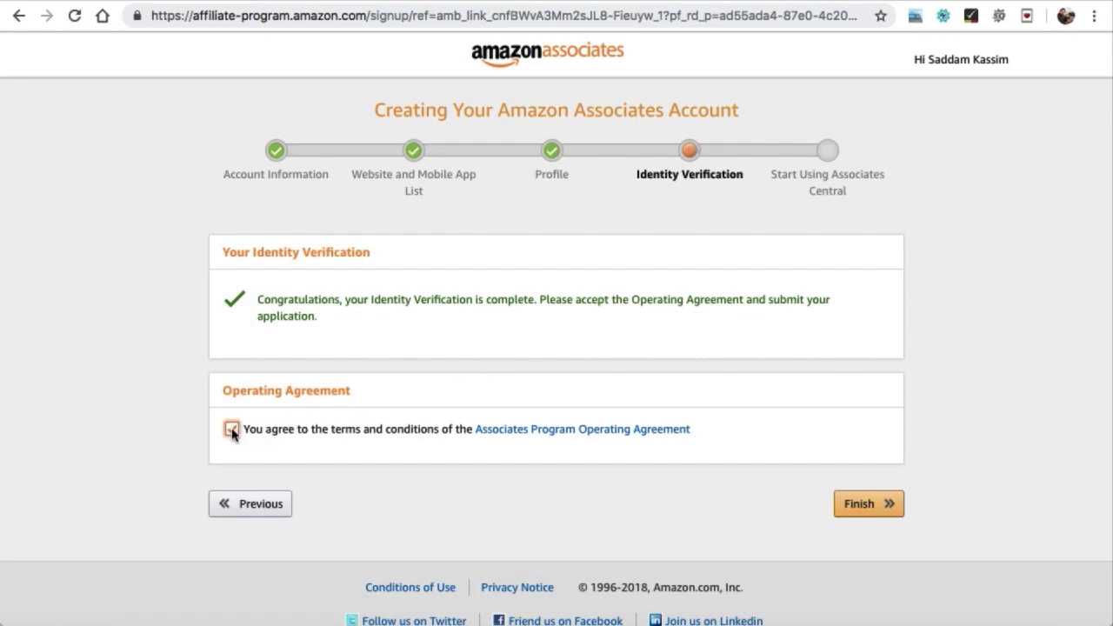
Finish the application and select the new Associate ID on the Congrats page.
{"action": "left_click", "coordinate": [866, 508]}
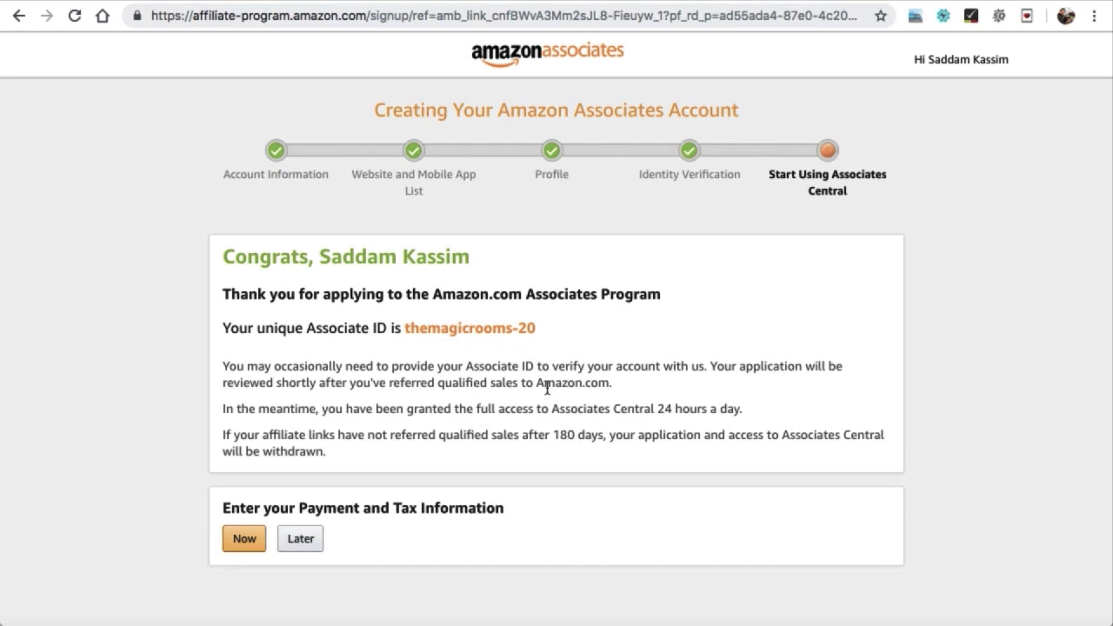
{"action": "left_click_drag", "start_coordinate": [405, 327], "coordinate": [532, 327]}
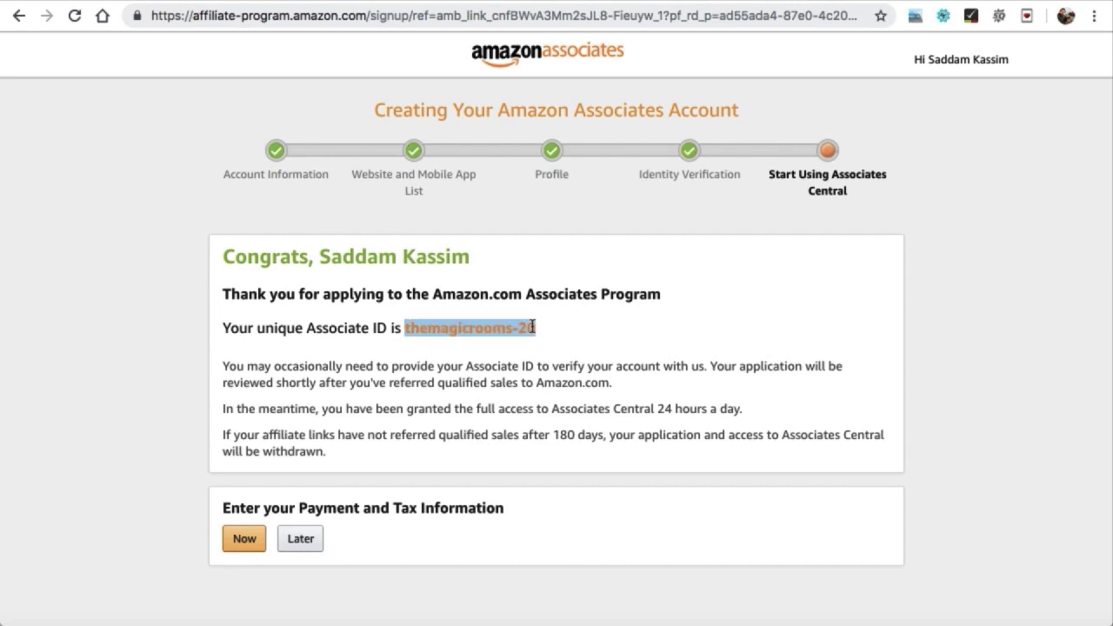
{"action": "left_click", "coordinate": [618, 390]}
{"action": "scroll", "coordinate": [619, 390], "scroll_direction": "down", "scroll_amount": 1}
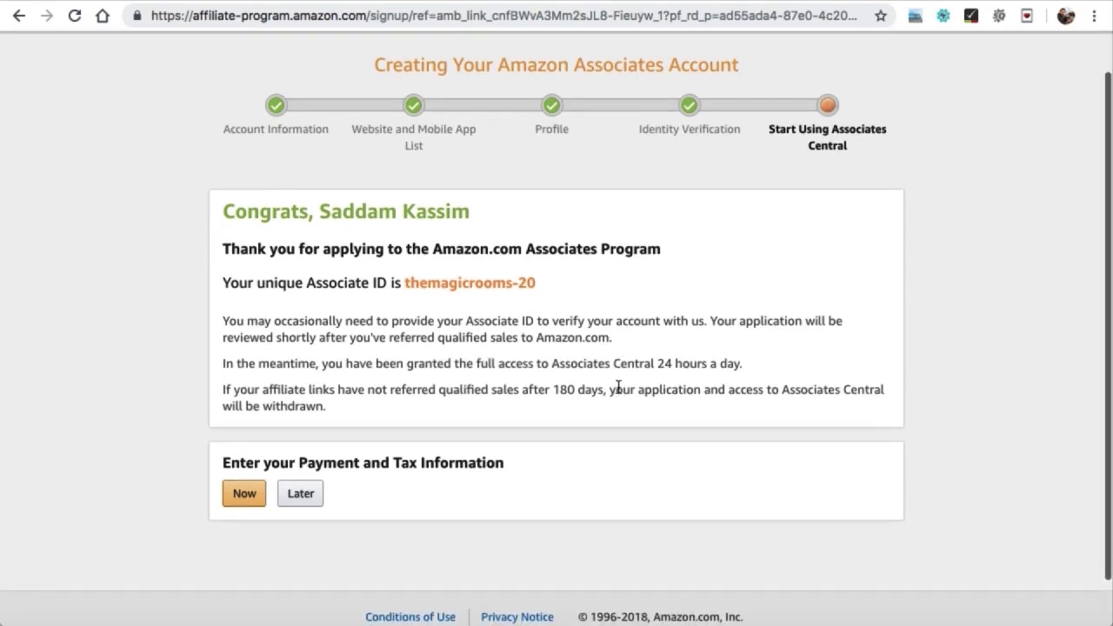
{"action": "scroll", "coordinate": [618, 390], "scroll_direction": "down", "scroll_amount": 1}
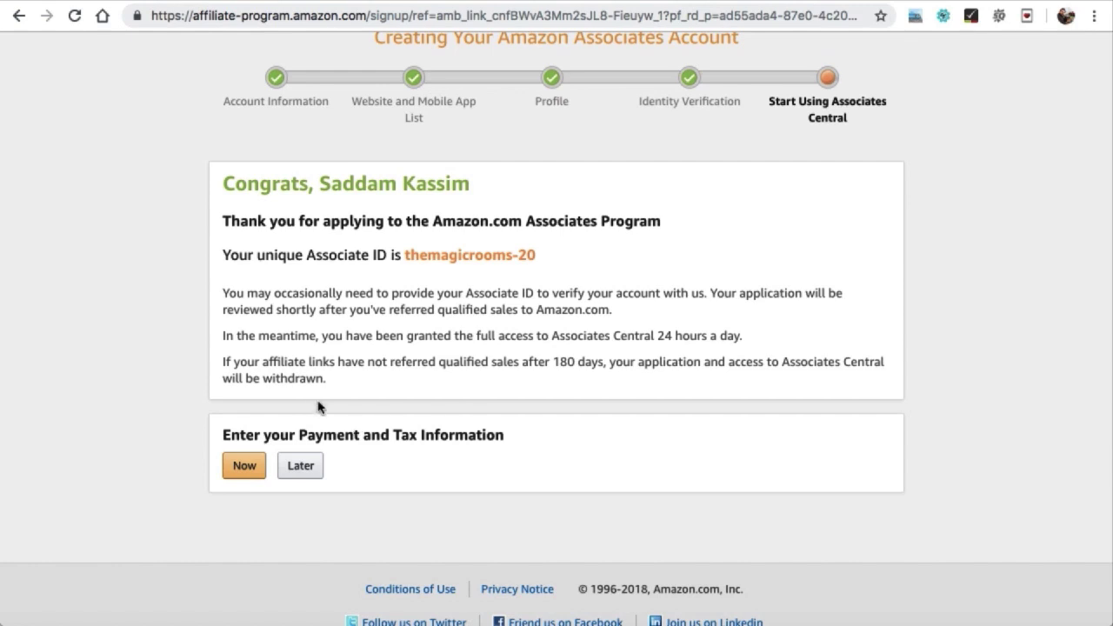
Start payment and tax entry and sign in with the account password.
{"action": "left_click", "coordinate": [244, 470]}
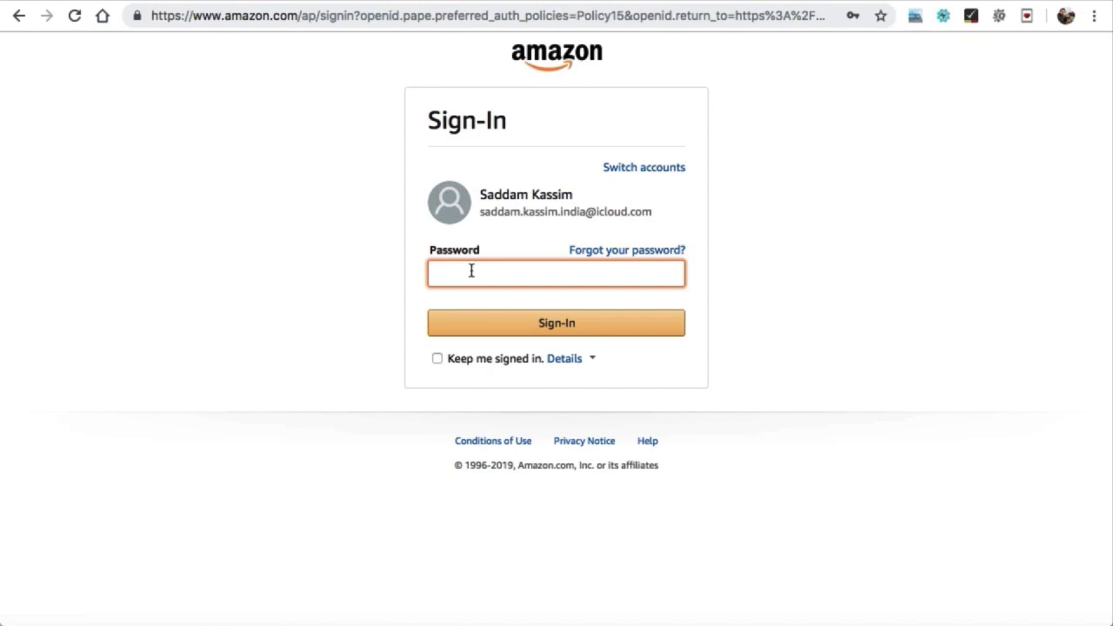
{"action": "type", "text": "••••••••••"}
{"action": "left_click", "coordinate": [539, 318]}
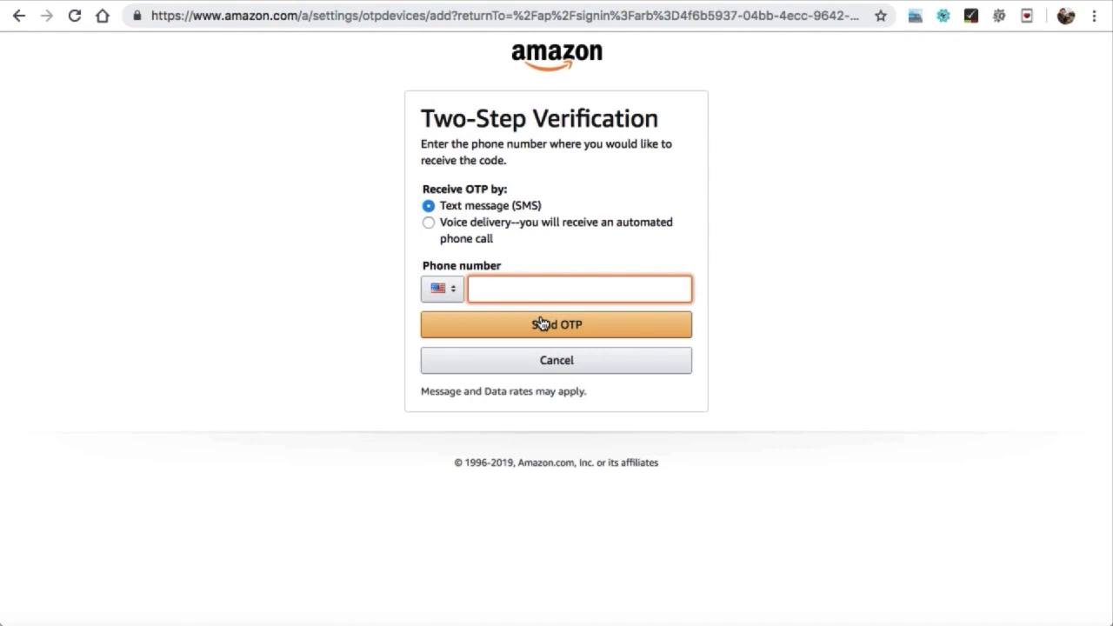
Choose +91 India as the country code, enter the phone number, and send the OTP.
{"action": "left_click", "coordinate": [454, 292]}
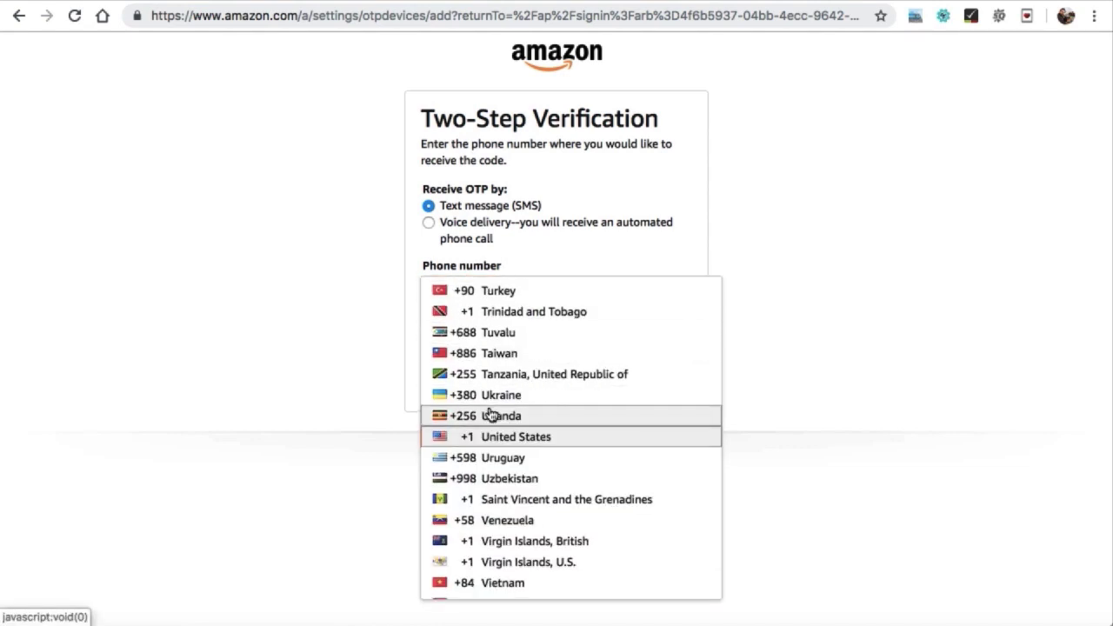
{"action": "scroll", "coordinate": [491, 414], "scroll_direction": "down", "scroll_amount": 3}
{"action": "scroll", "coordinate": [492, 415], "scroll_direction": "up", "scroll_amount": 5}
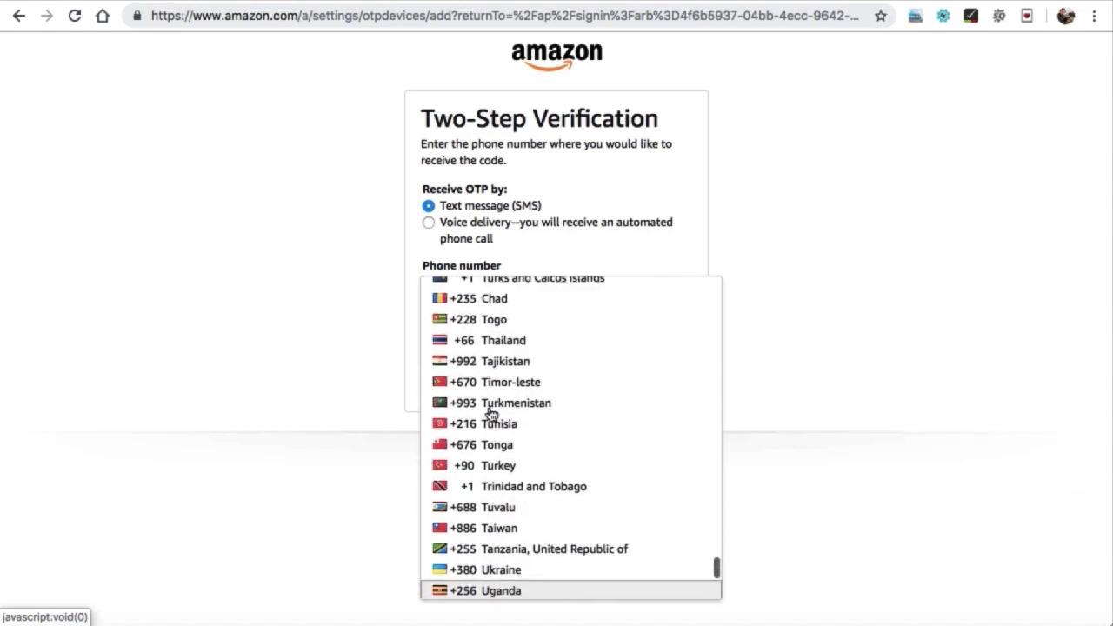
{"action": "scroll", "coordinate": [491, 415], "scroll_direction": "up", "scroll_amount": 15}
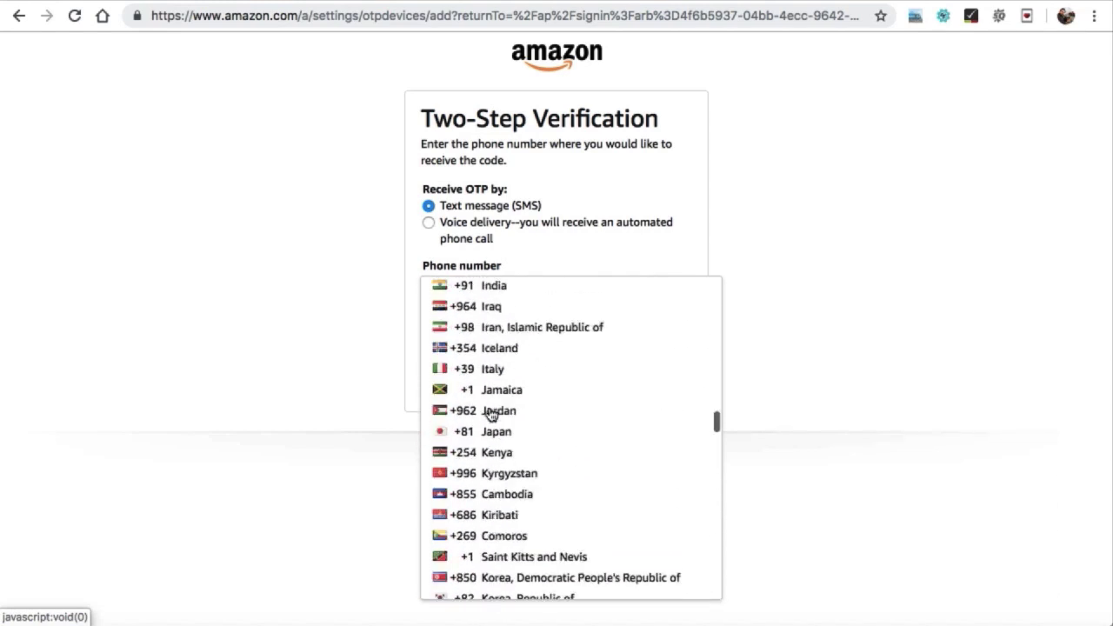
{"action": "scroll", "coordinate": [491, 415], "scroll_direction": "up", "scroll_amount": 1}
{"action": "left_click", "coordinate": [487, 315]}
{"action": "left_click", "coordinate": [497, 290]}
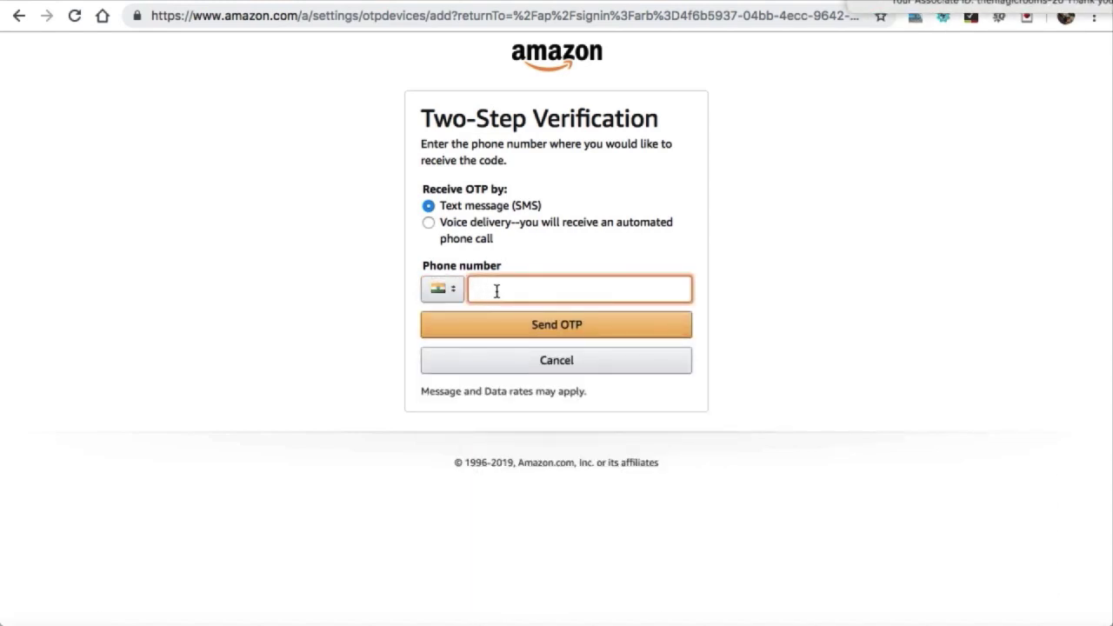
{"action": "type", "text": "9876543210"}
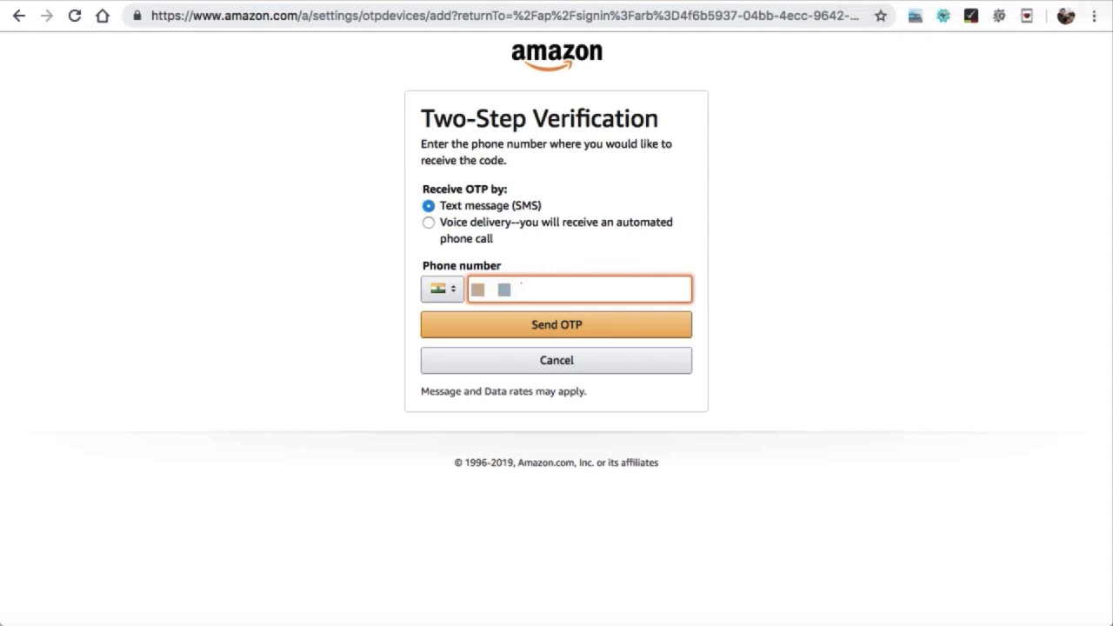
{"action": "left_click", "coordinate": [547, 326]}
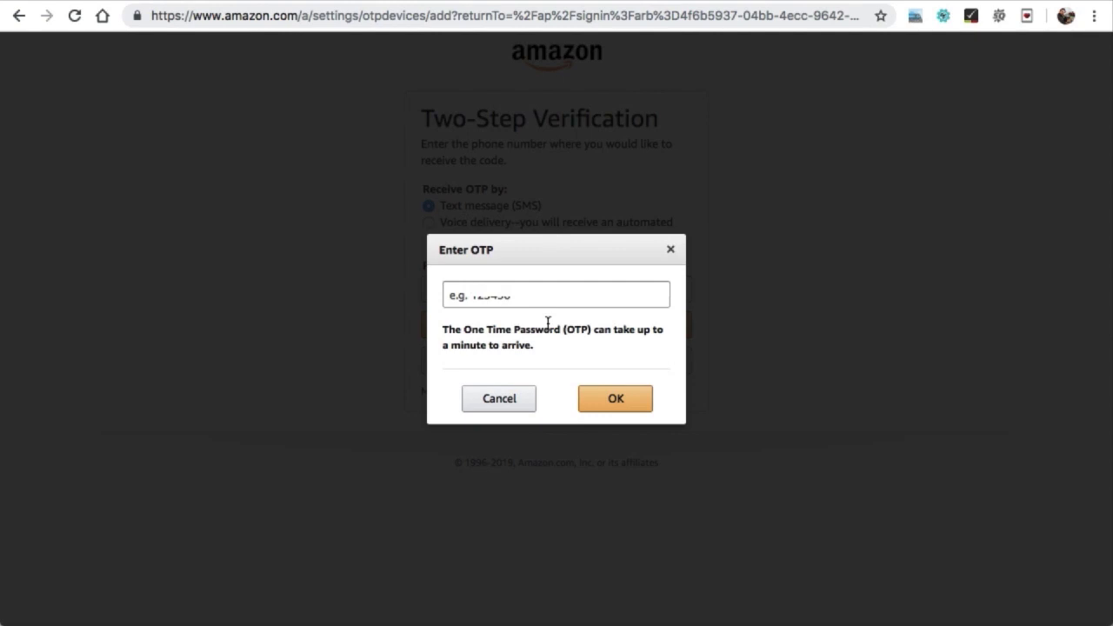
Enter the received one-time password and confirm it.
{"action": "left_click", "coordinate": [548, 295]}
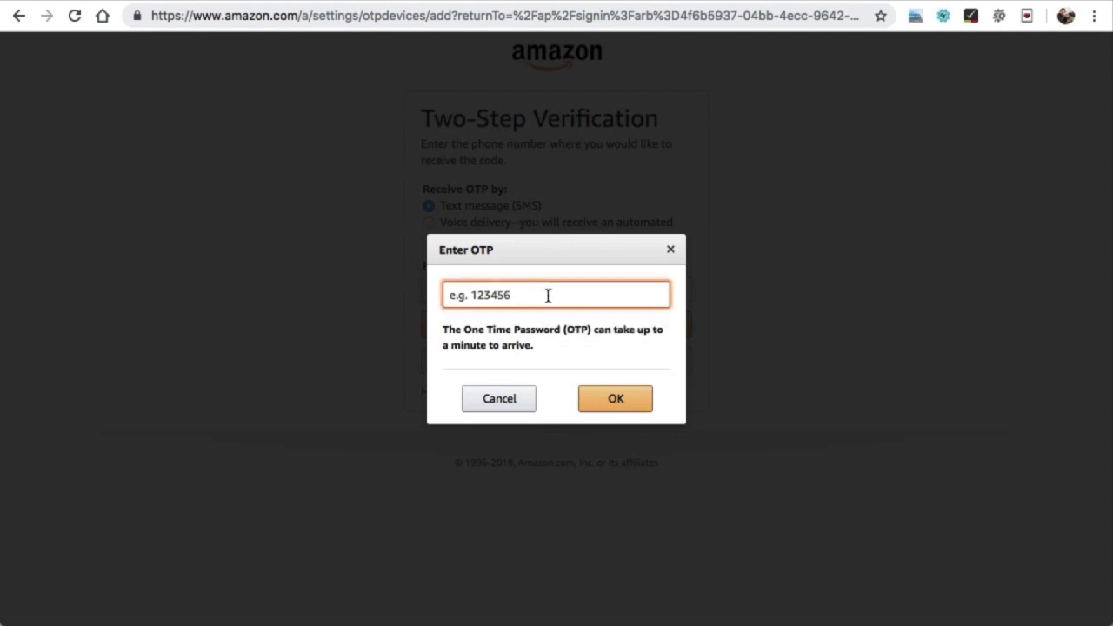
{"action": "type", "text": "7"}
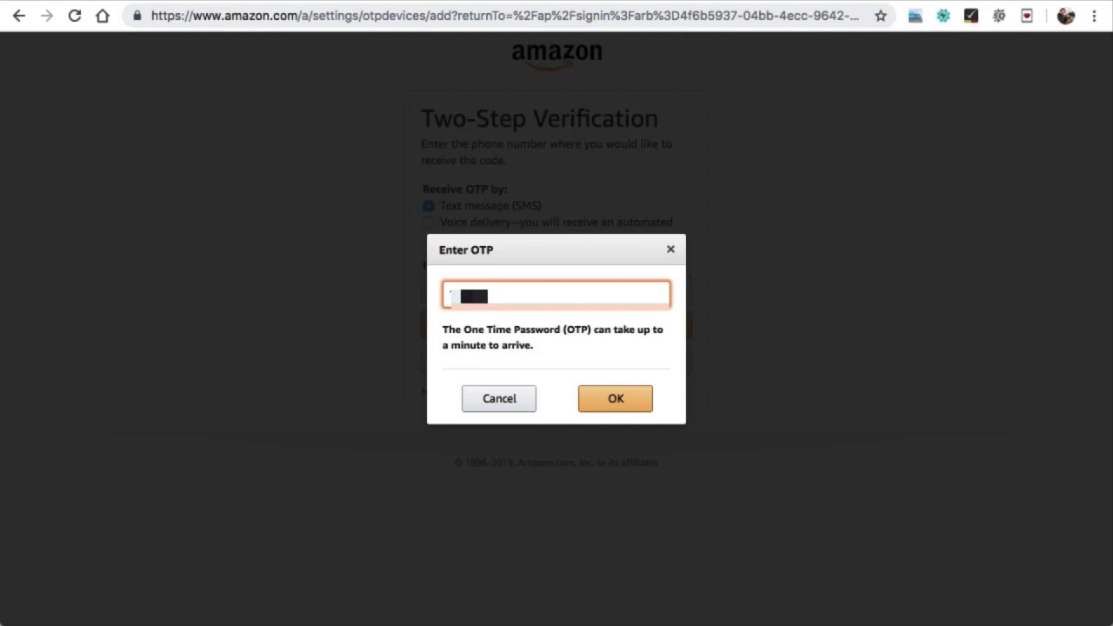
{"action": "left_click", "coordinate": [618, 400]}
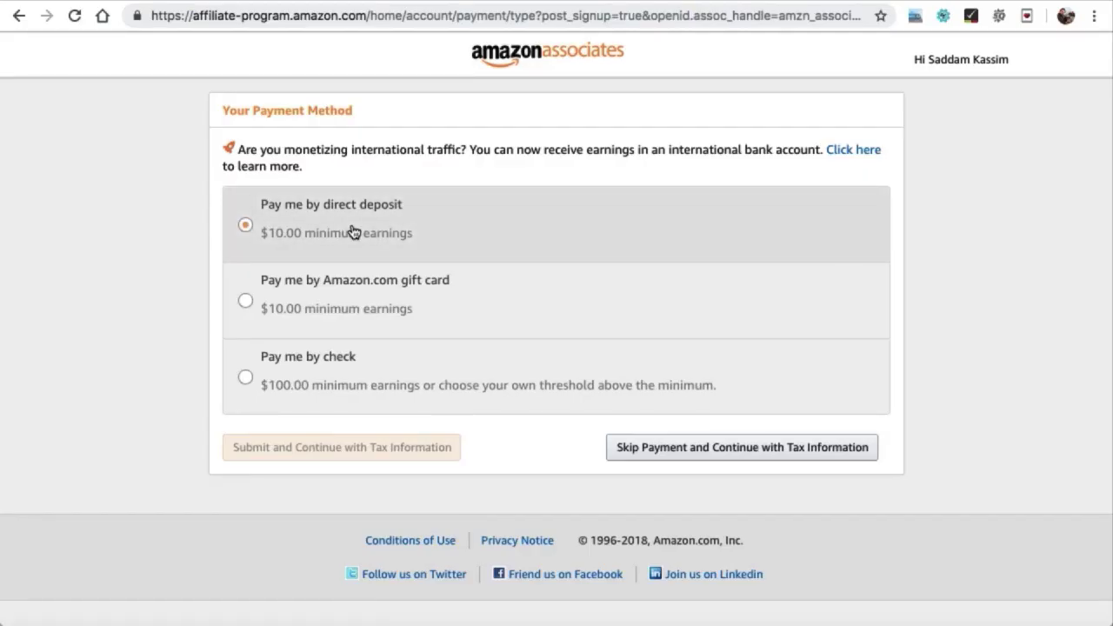
Select Pay me by direct deposit and set the Bank Location to India.
{"action": "left_click", "coordinate": [274, 311]}
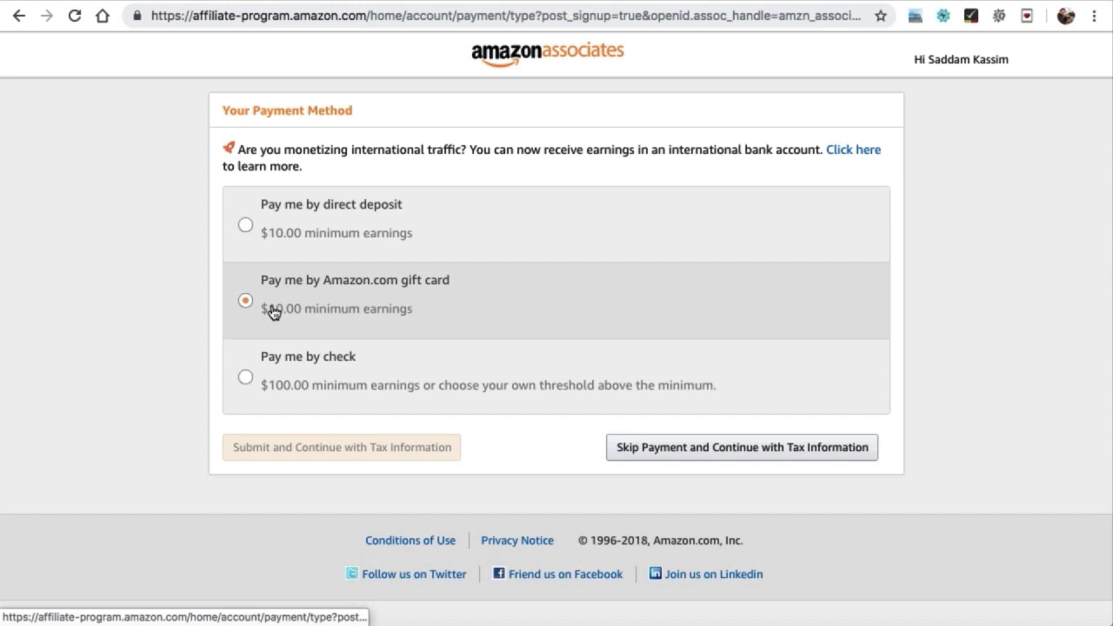
{"action": "left_click", "coordinate": [252, 222]}
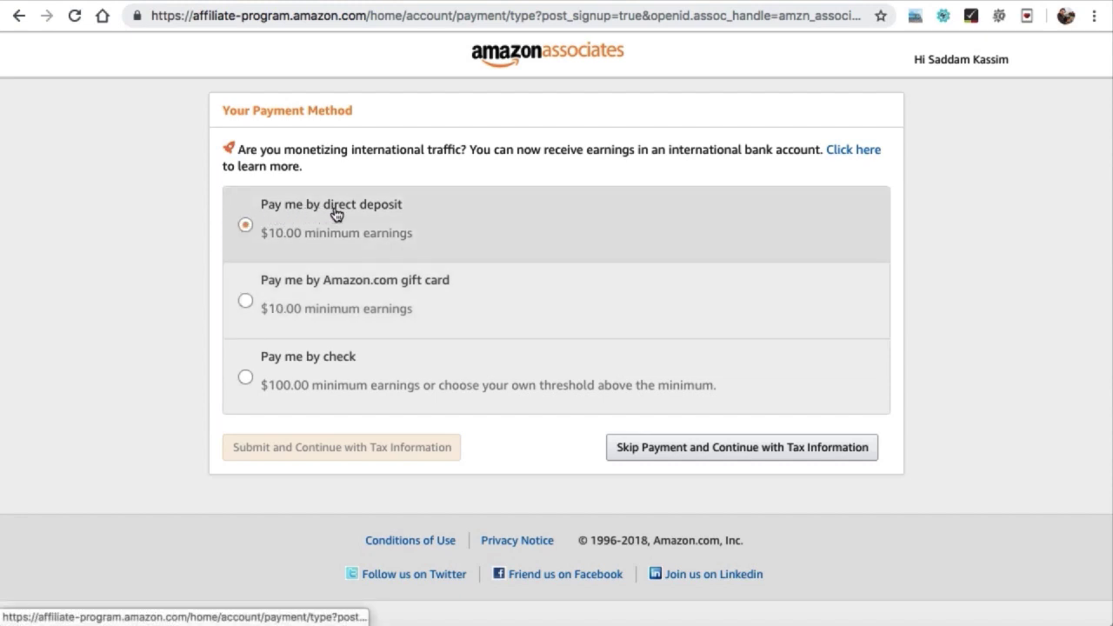
{"action": "left_click", "coordinate": [246, 228]}
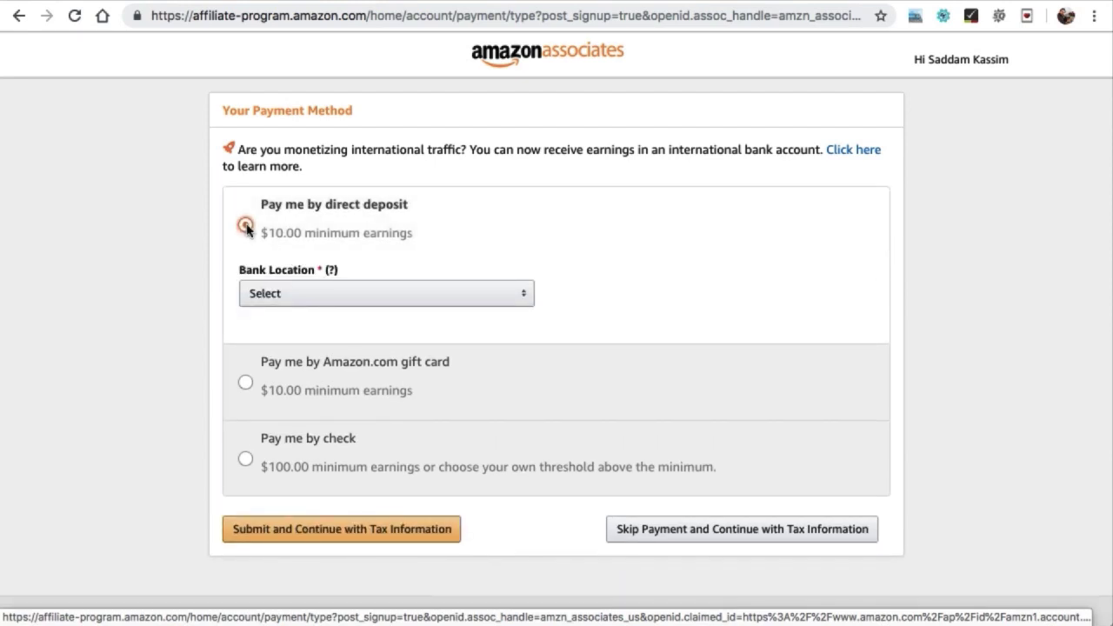
{"action": "left_click", "coordinate": [319, 296]}
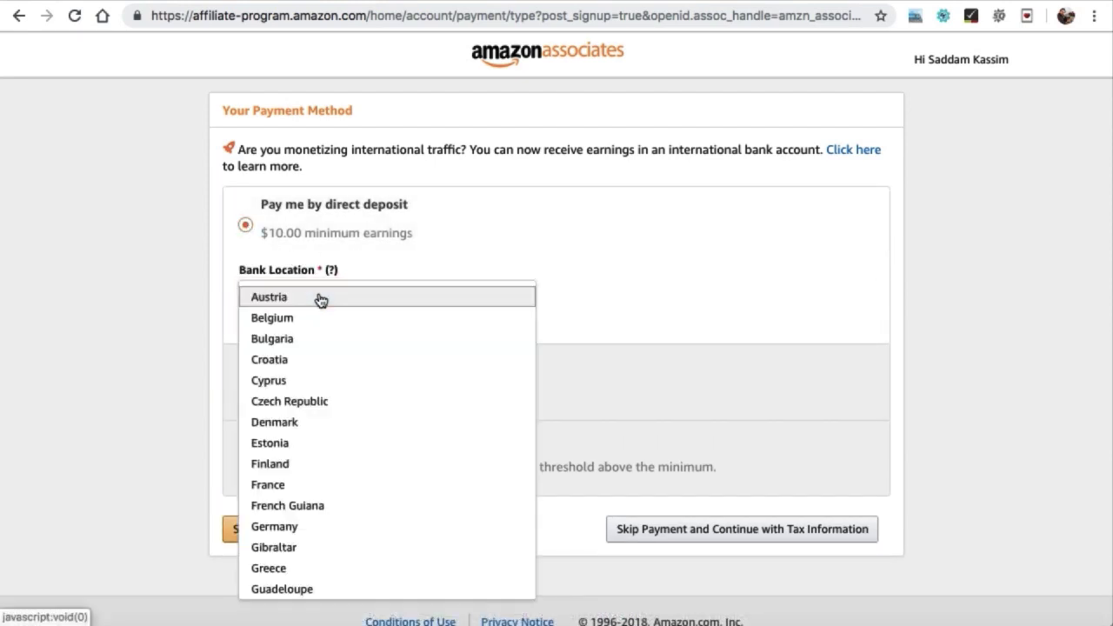
{"action": "scroll", "coordinate": [361, 449], "scroll_direction": "down", "scroll_amount": 1}
{"action": "scroll", "coordinate": [361, 449], "scroll_direction": "down", "scroll_amount": 5}
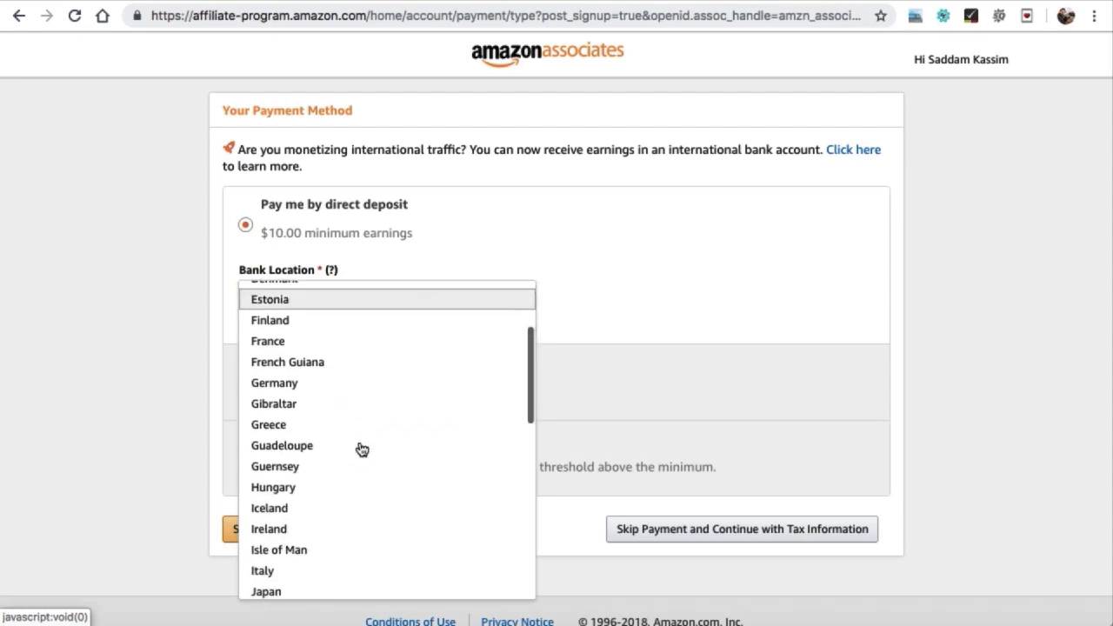
{"action": "scroll", "coordinate": [361, 449], "scroll_direction": "down", "scroll_amount": 1}
{"action": "left_click", "coordinate": [360, 450]}
{"action": "scroll", "coordinate": [601, 258], "scroll_direction": "down", "scroll_amount": 1}
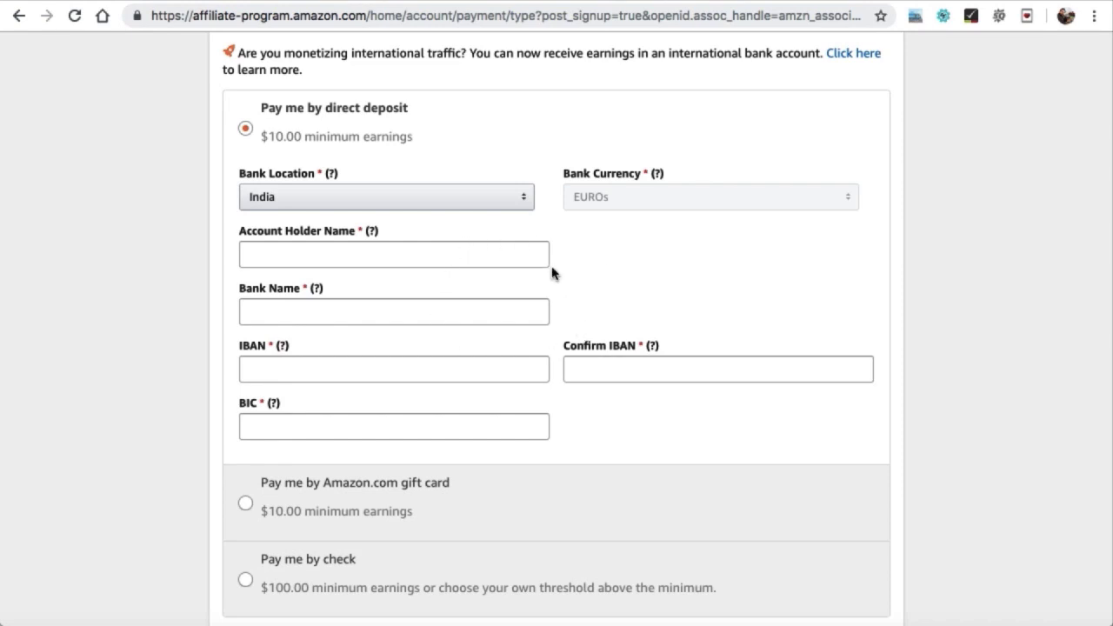
{"action": "scroll", "coordinate": [535, 407], "scroll_direction": "down", "scroll_amount": 1}
{"action": "scroll", "coordinate": [535, 406], "scroll_direction": "down", "scroll_amount": 1}
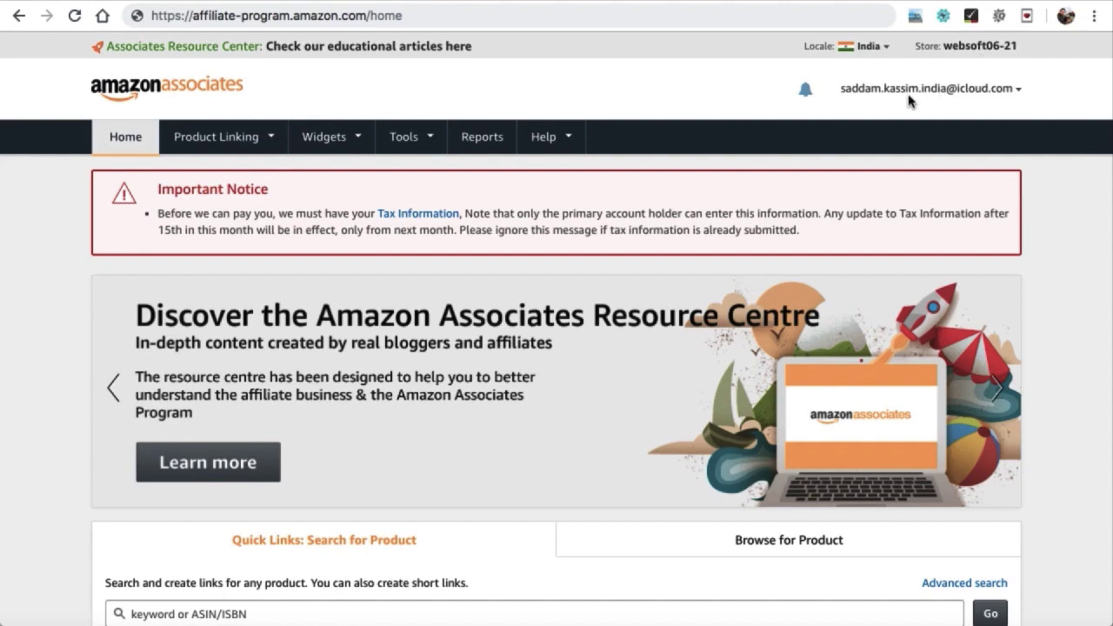
Preview the Product Linking and Widgets menus, scroll to Recommended for You, then open a new tab.
{"action": "mouse_move", "coordinate": [217, 148]}
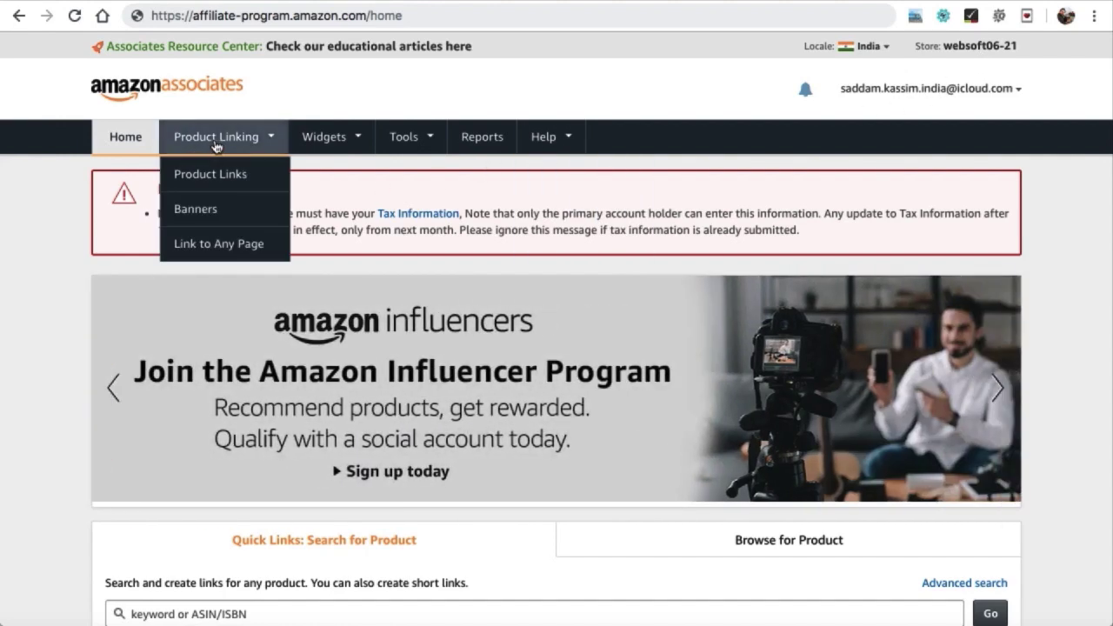
{"action": "mouse_move", "coordinate": [324, 148]}
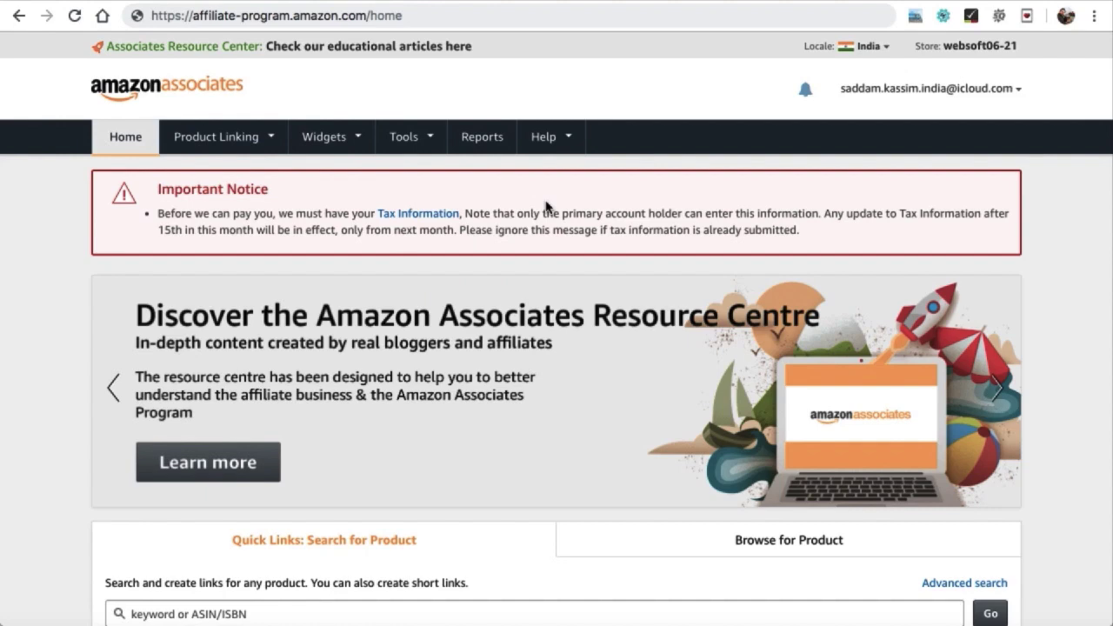
{"action": "scroll", "coordinate": [543, 202], "scroll_direction": "down", "scroll_amount": 10}
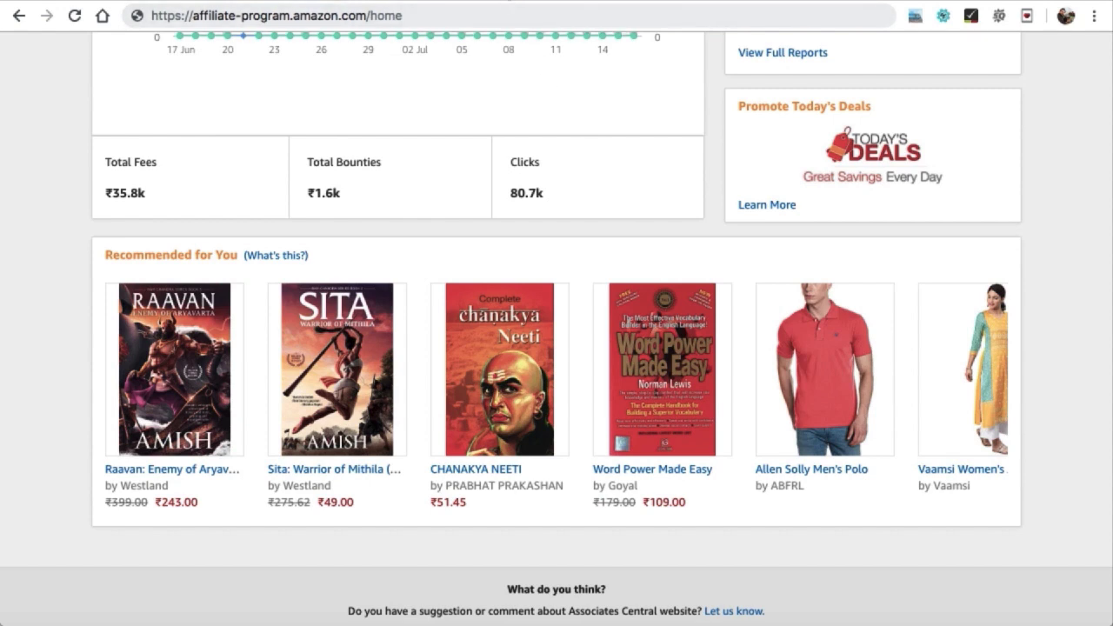
{"action": "key", "text": "super+t"}
Go to amazon.com, open Departments > Electronics > Camera & Photo, and scroll to the SanDisk cards.
{"action": "type", "text": "amazon.com"}
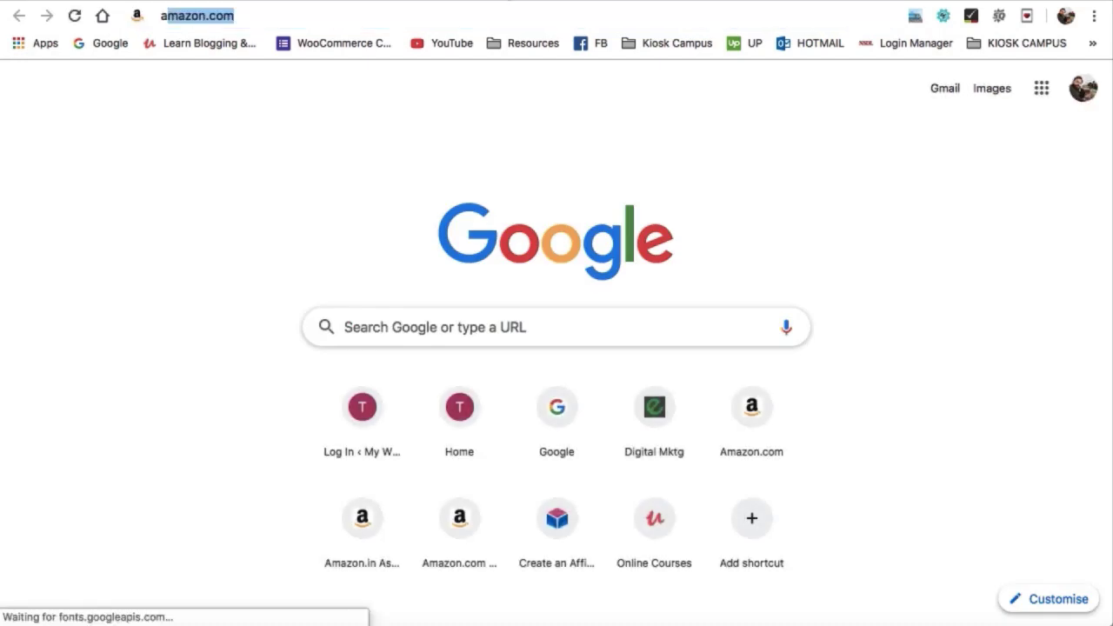
{"action": "key", "text": "Return"}
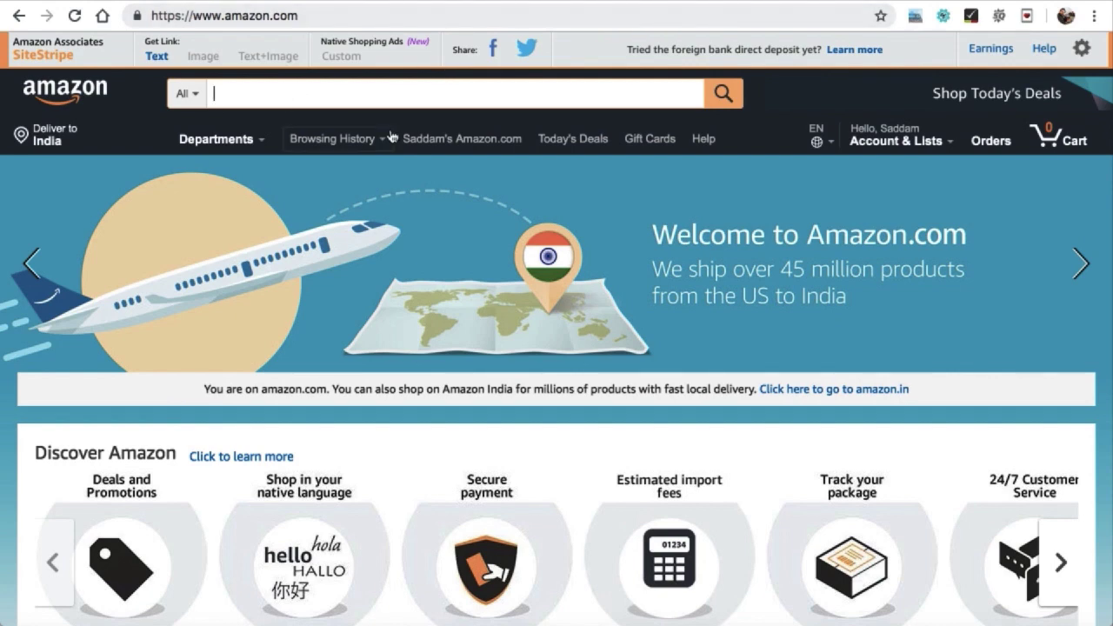
{"action": "mouse_move", "coordinate": [390, 136]}
{"action": "mouse_move", "coordinate": [259, 152]}
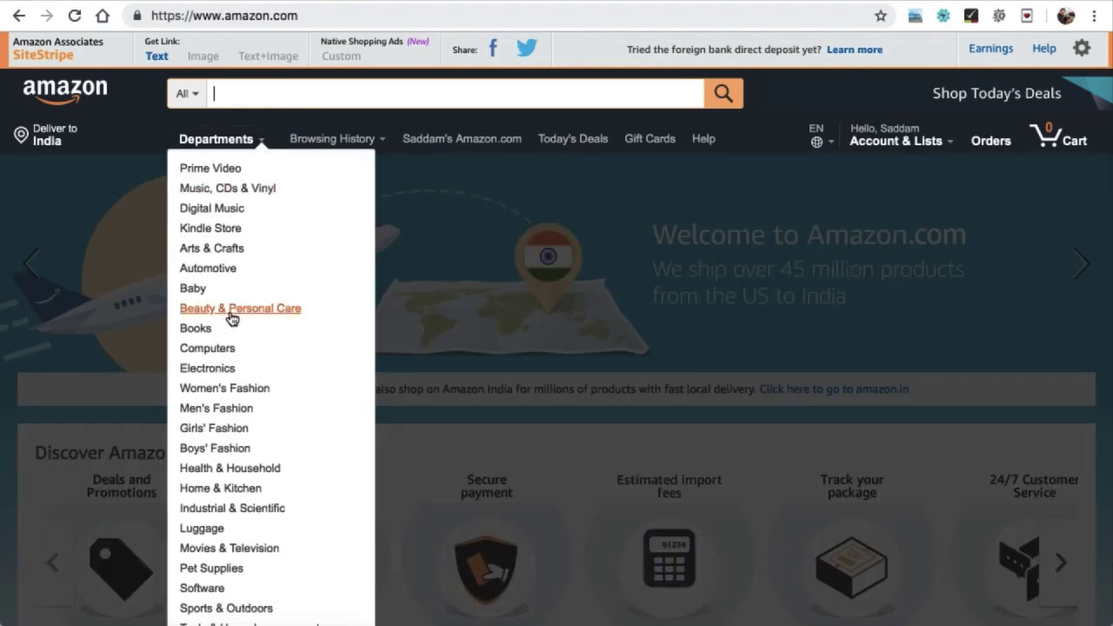
{"action": "left_click", "coordinate": [217, 367]}
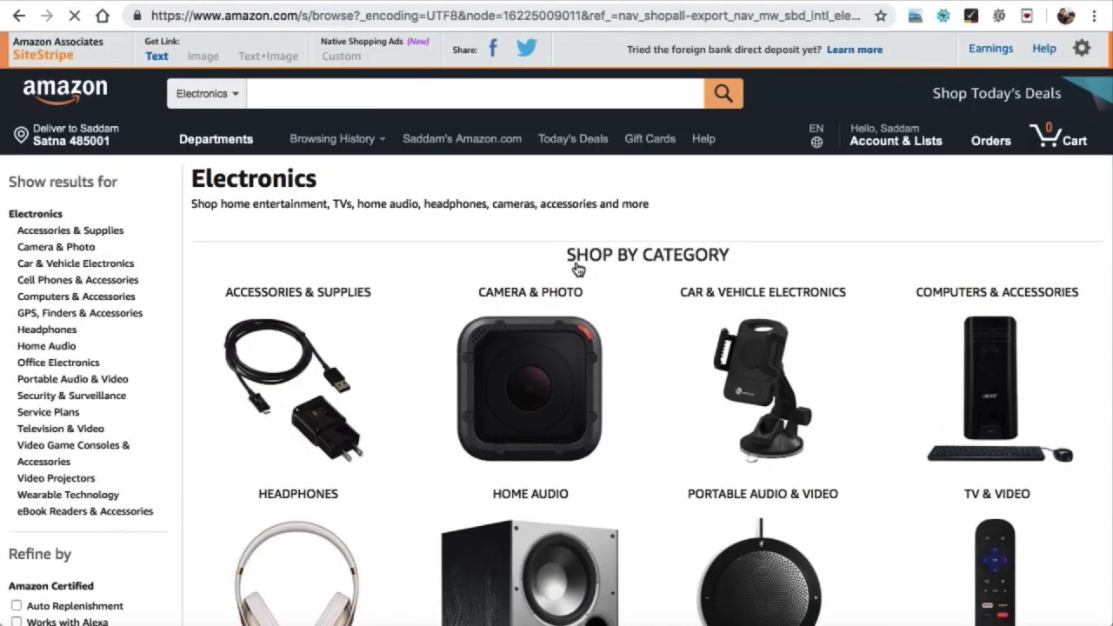
{"action": "left_click", "coordinate": [526, 396]}
{"action": "scroll", "coordinate": [632, 356], "scroll_direction": "down", "scroll_amount": 1}
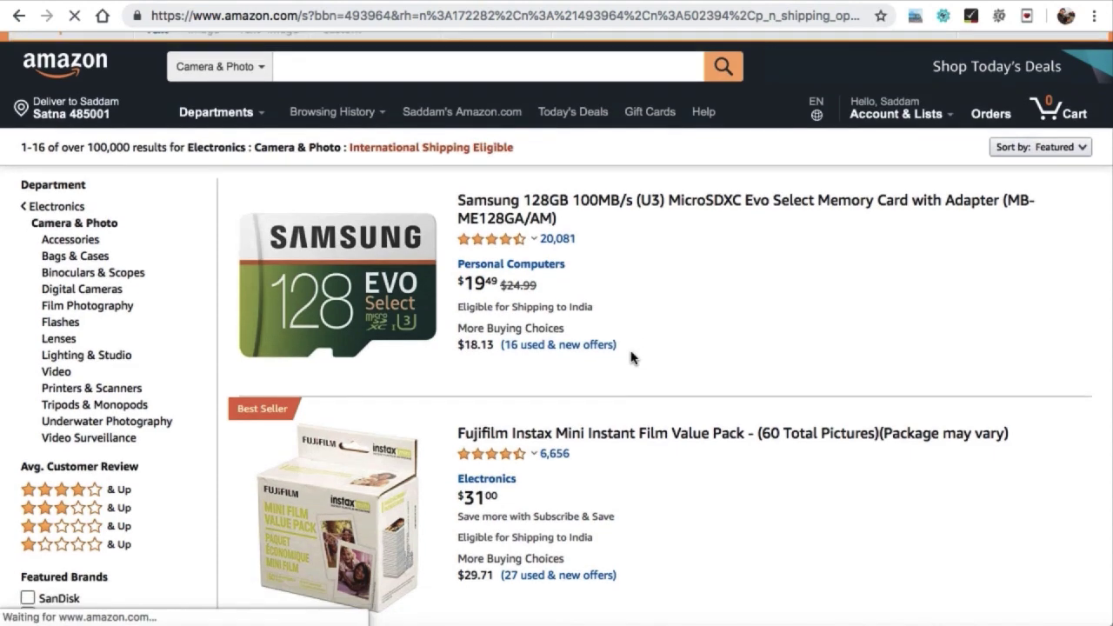
{"action": "scroll", "coordinate": [632, 357], "scroll_direction": "down", "scroll_amount": 5}
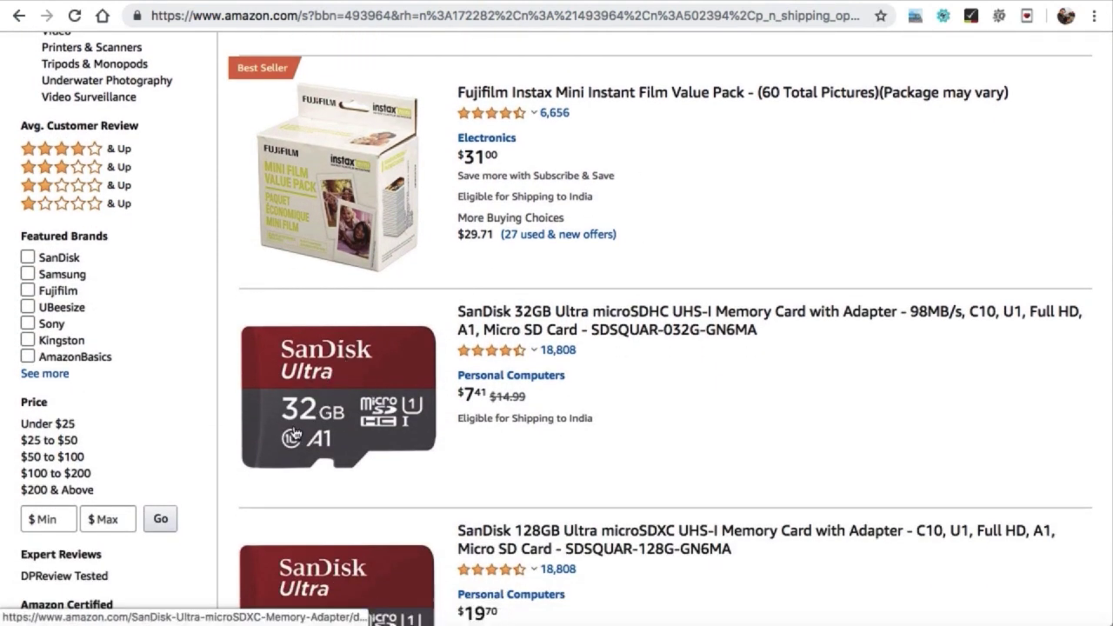
Open the SanDisk 32GB Ultra microSDHC product page and select its title.
{"action": "left_click", "coordinate": [361, 389]}
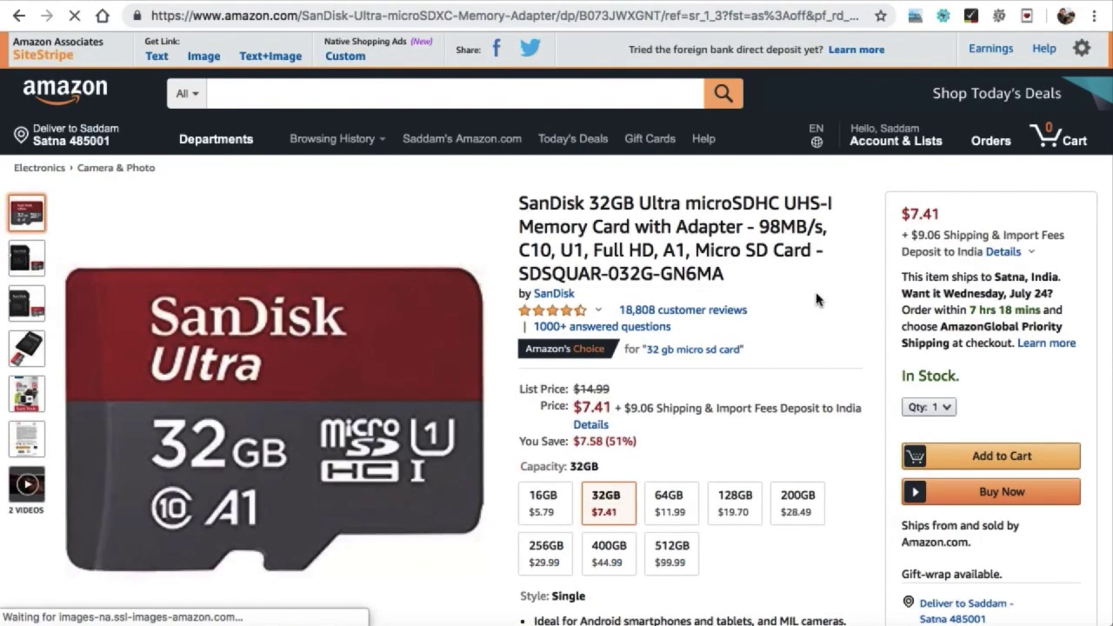
{"action": "left_click_drag", "start_coordinate": [517, 199], "coordinate": [726, 275]}
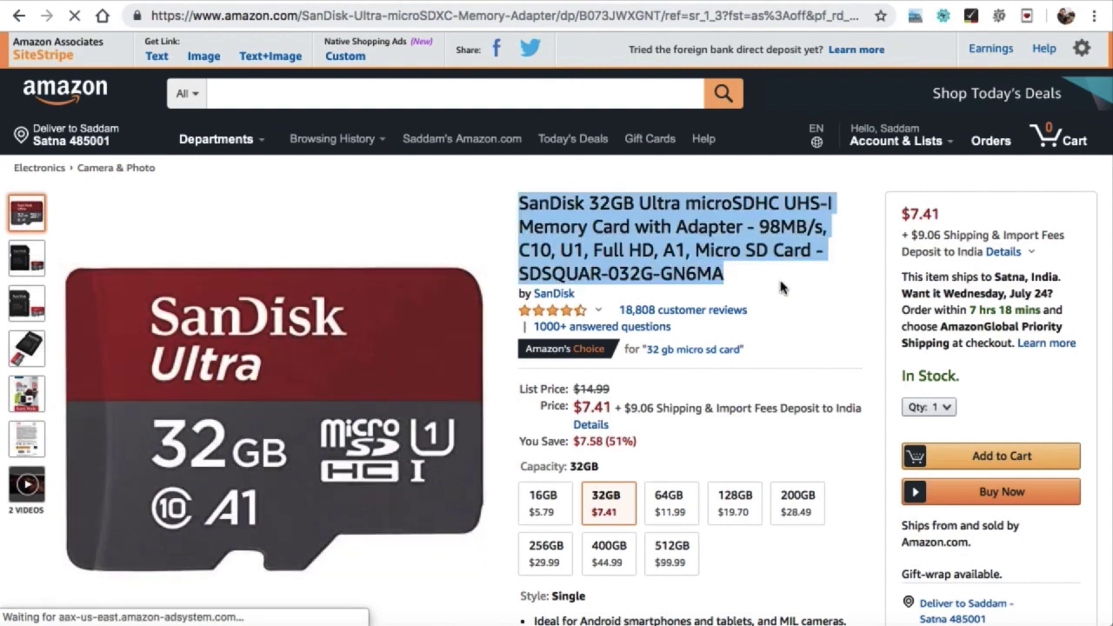
{"action": "mouse_move", "coordinate": [287, 396]}
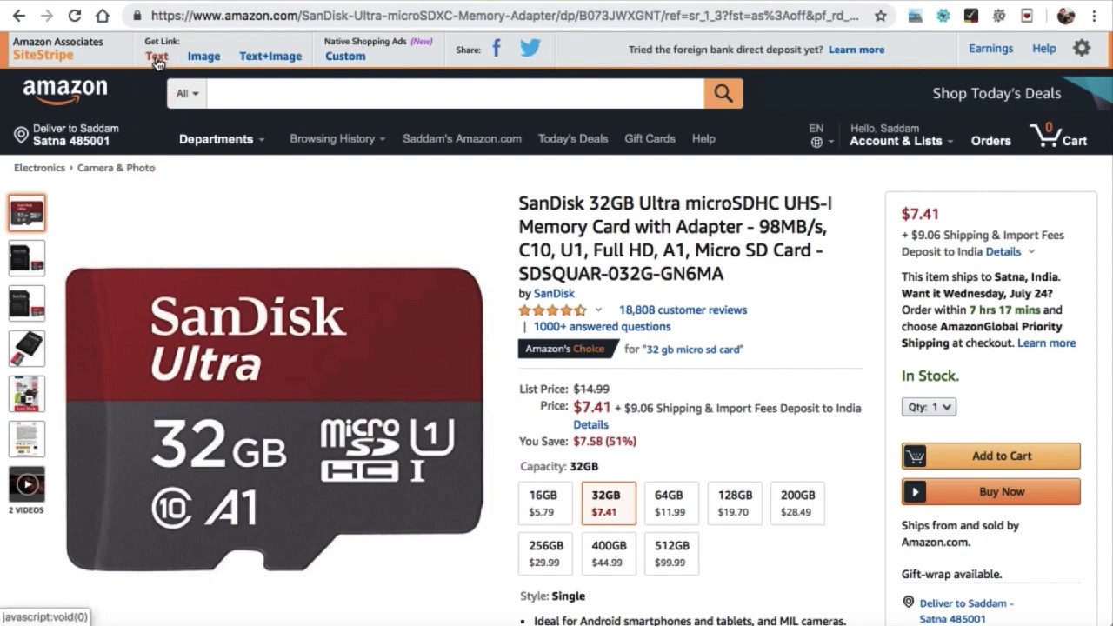
Generate a SiteStripe short text link for the product and copy it.
{"action": "left_click", "coordinate": [156, 57]}
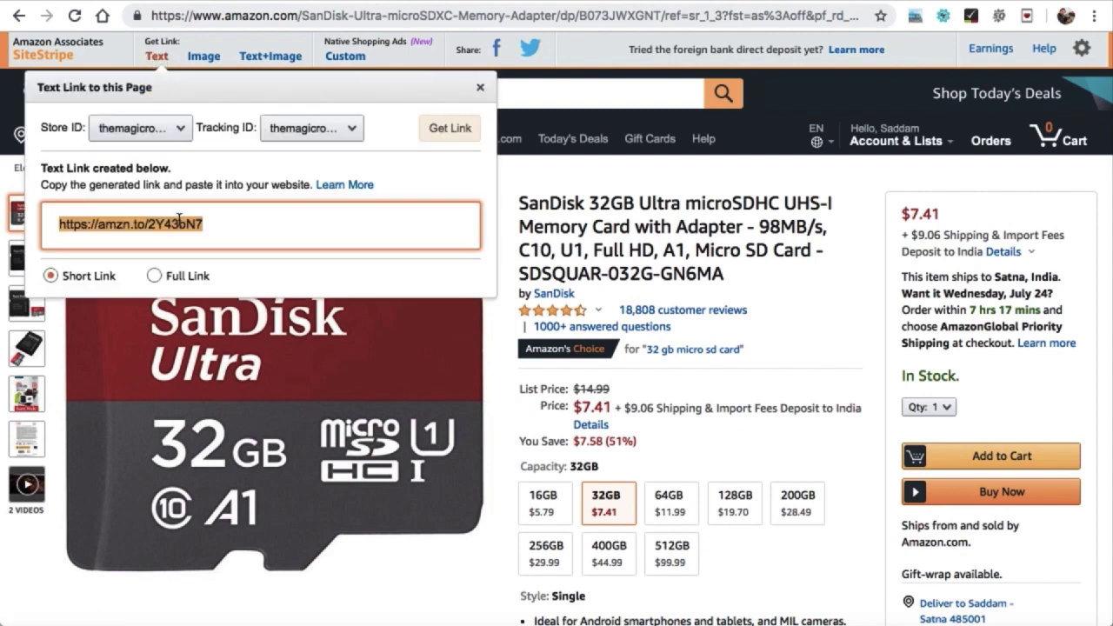
{"action": "right_click", "coordinate": [181, 224]}
{"action": "left_click", "coordinate": [213, 255]}
{"action": "left_click", "coordinate": [671, 205]}
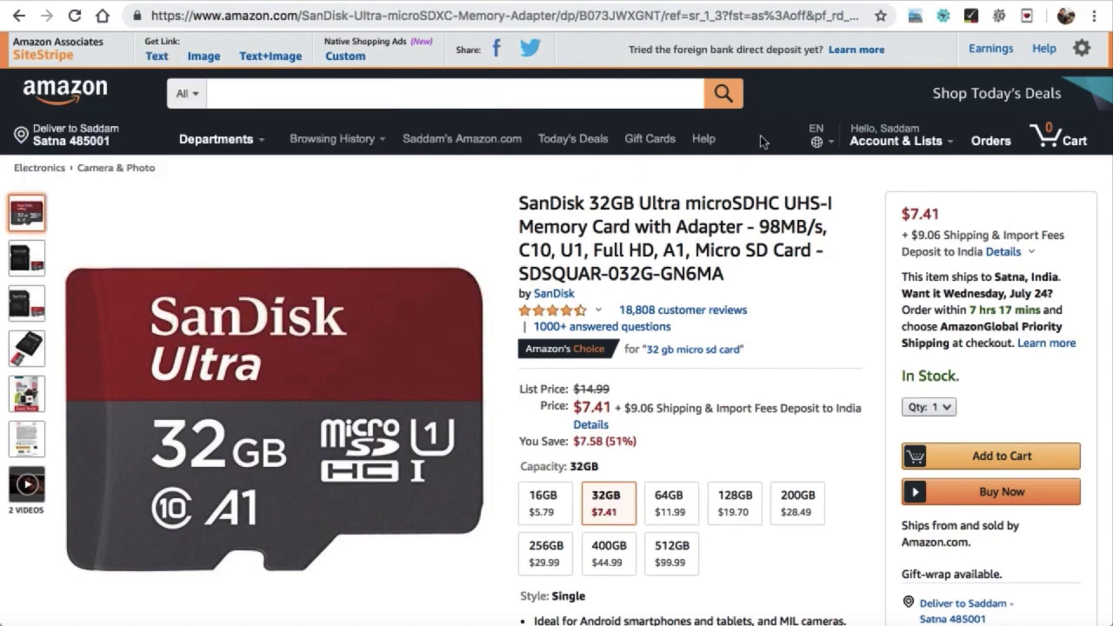
{"action": "left_click", "coordinate": [711, 1]}
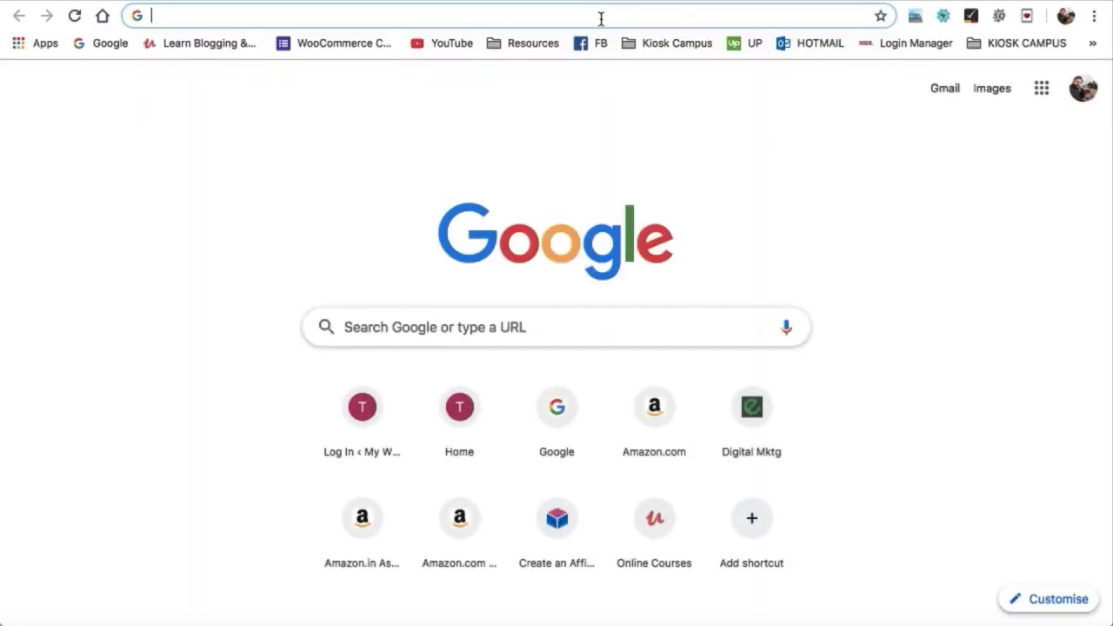
Open the copied short link and move through the product address to its end.
{"action": "key", "text": "super+v"}
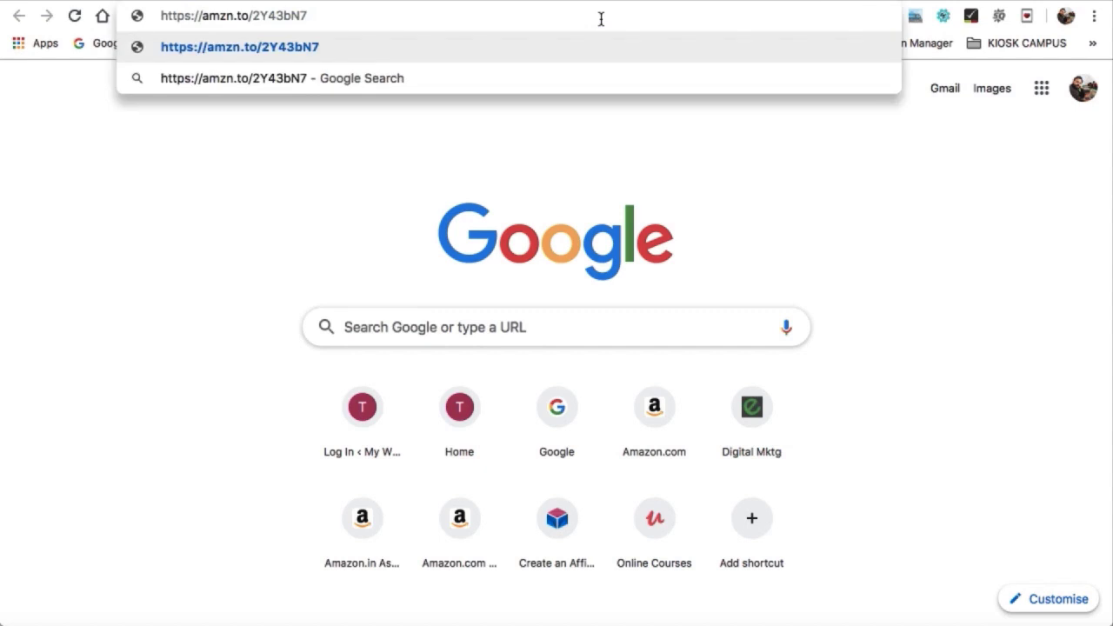
{"action": "key", "text": "Return"}
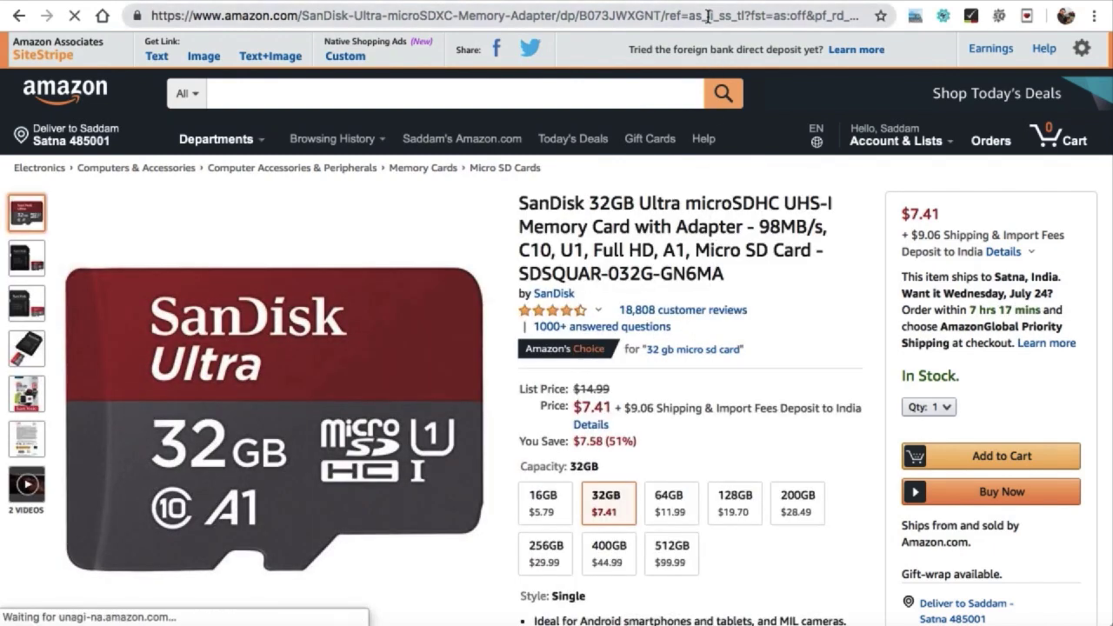
{"action": "left_click", "coordinate": [709, 17]}
{"action": "key", "text": "Right"}
{"action": "key", "text": "Right"}
{"action": "key", "text": "Right"}
{"action": "key", "text": "Right"}
{"action": "key", "text": "Right"}
{"action": "key", "text": "Right"}
{"action": "key", "text": "Right"}
{"action": "key", "text": "Right"}
{"action": "key", "text": "Right"}
{"action": "key", "text": "Right"}
{"action": "key", "text": "Right"}
{"action": "key", "text": "Right"}
{"action": "key", "text": "Right"}
{"action": "key", "text": "Right"}
{"action": "key", "text": "Right"}
{"action": "key", "text": "Right"}
{"action": "key", "text": "Right"}
{"action": "key", "text": "Right"}
{"action": "key", "text": "Right"}
{"action": "key", "text": "Right"}
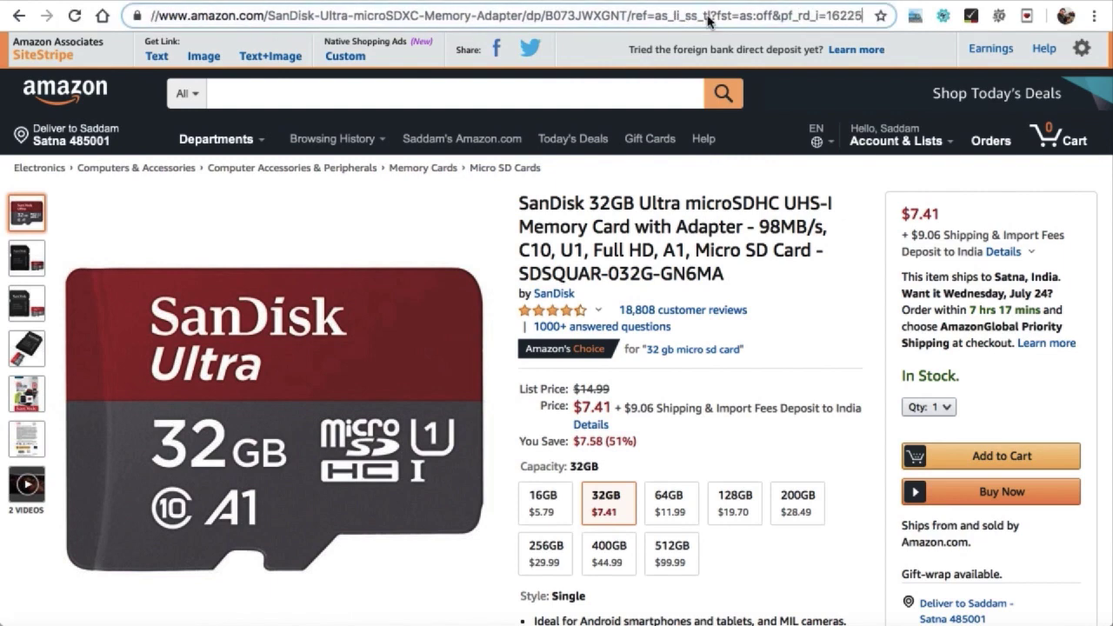
{"action": "key", "text": "Right"}
{"action": "key", "text": "Right"}
{"action": "key", "text": "Right"}
{"action": "key", "text": "Right"}
{"action": "key", "text": "Right"}
{"action": "key", "text": "Right"}
{"action": "key", "text": "Right"}
{"action": "key", "text": "Right"}
{"action": "key", "text": "Right"}
{"action": "key", "text": "Right"}
{"action": "key", "text": "Right"}
{"action": "key", "text": "Right"}
{"action": "key", "text": "Right"}
{"action": "key", "text": "Right"}
{"action": "key", "text": "Right"}
{"action": "key", "text": "Right"}
{"action": "key", "text": "Right"}
{"action": "key", "text": "Right"}
{"action": "key", "text": "Right"}
{"action": "key", "text": "Right"}
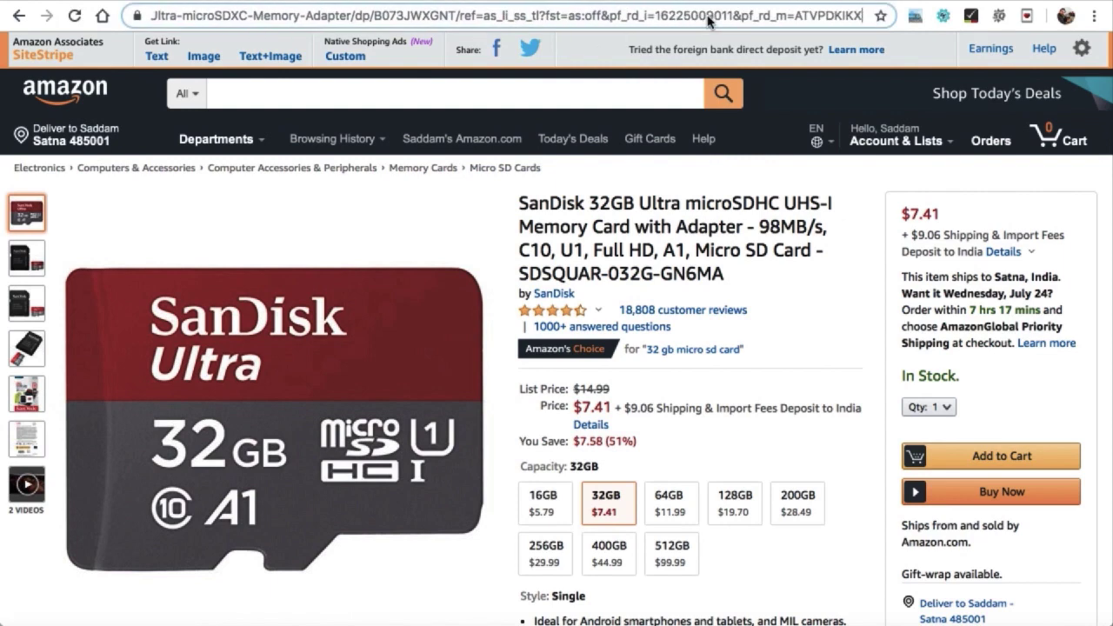
{"action": "key", "text": "Right"}
{"action": "key", "text": "Right"}
{"action": "key", "text": "Right"}
{"action": "key", "text": "Right"}
{"action": "key", "text": "Right"}
{"action": "key", "text": "Right"}
{"action": "key", "text": "Right"}
{"action": "key", "text": "Right"}
{"action": "key", "text": "Right"}
{"action": "key", "text": "Right"}
{"action": "key", "text": "Right"}
{"action": "key", "text": "Right"}
{"action": "key", "text": "Right"}
{"action": "key", "text": "Right"}
{"action": "key", "text": "Right"}
{"action": "key", "text": "Right"}
{"action": "key", "text": "Right"}
{"action": "key", "text": "Right"}
{"action": "key", "text": "Right"}
{"action": "key", "text": "Right"}
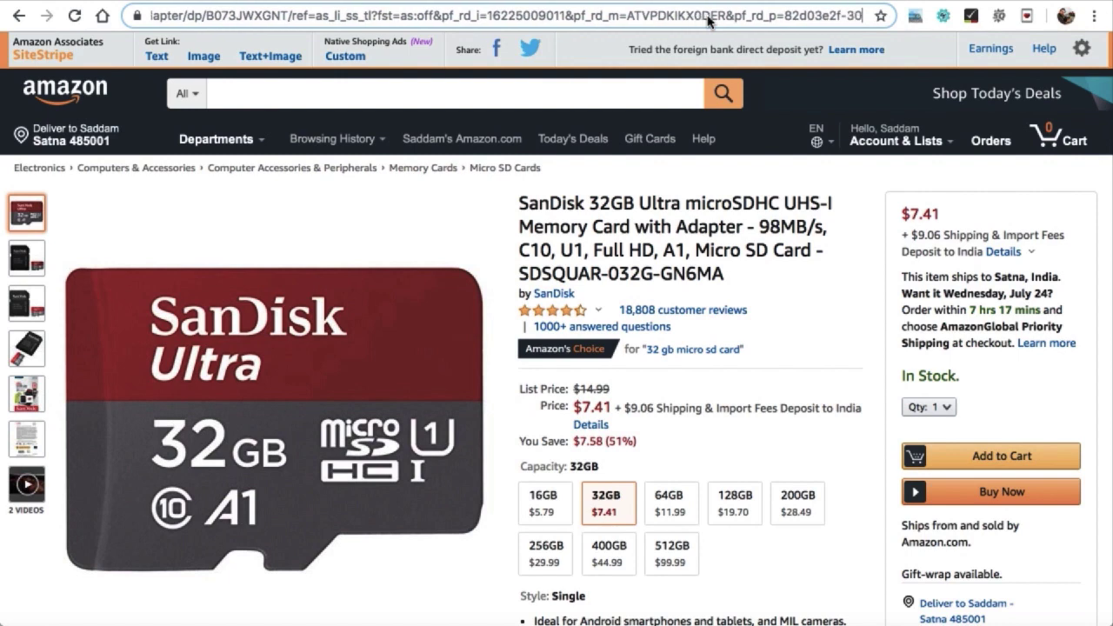
{"action": "key", "text": "Right"}
{"action": "key", "text": "Right"}
{"action": "key", "text": "Right"}
{"action": "key", "text": "Right"}
{"action": "key", "text": "Right"}
{"action": "key", "text": "Right"}
{"action": "key", "text": "Right"}
{"action": "key", "text": "Right"}
{"action": "key", "text": "Right"}
{"action": "key", "text": "Right"}
{"action": "key", "text": "Right"}
{"action": "key", "text": "Right"}
{"action": "key", "text": "Right"}
{"action": "key", "text": "Right"}
{"action": "key", "text": "Right"}
{"action": "key", "text": "Right"}
{"action": "key", "text": "Right"}
{"action": "key", "text": "Right"}
{"action": "key", "text": "Right"}
{"action": "key", "text": "Right"}
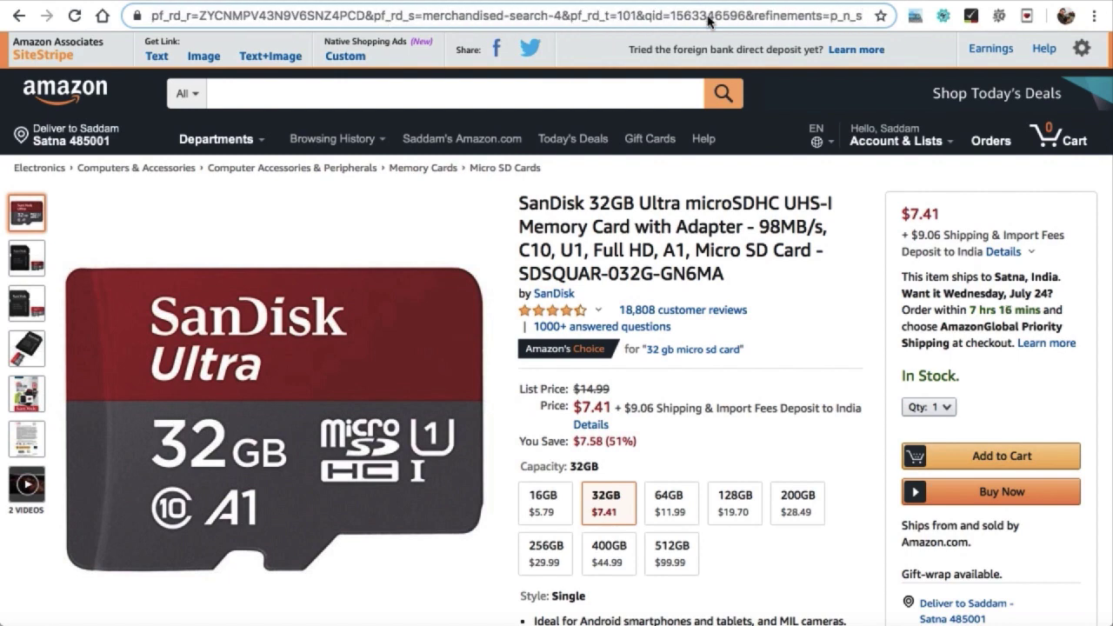
{"action": "key", "text": "Right"}
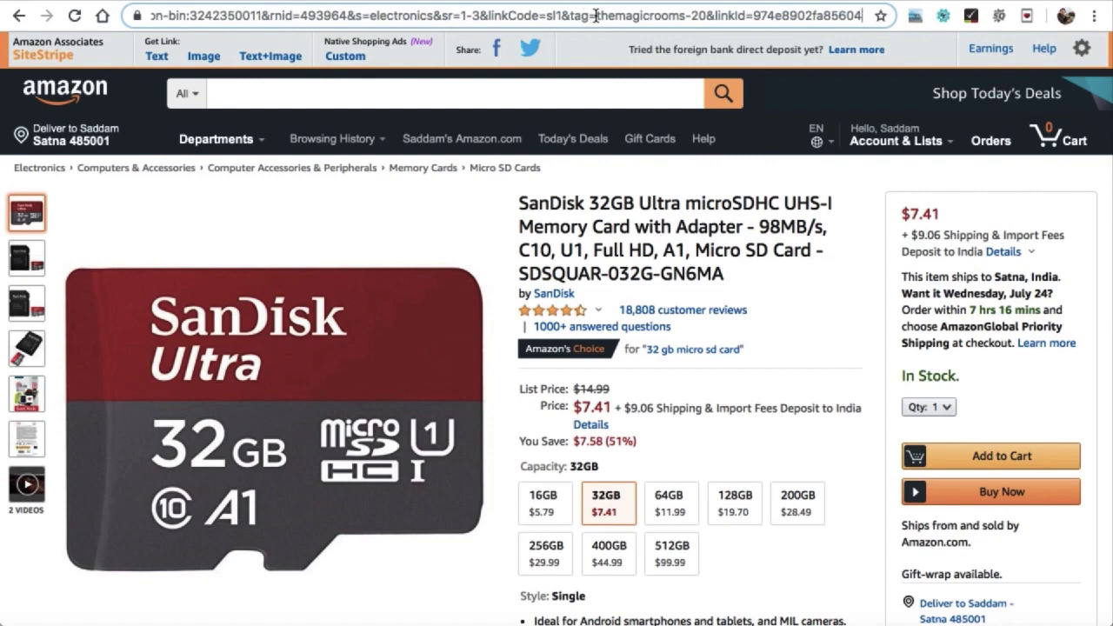
Highlight the tag= tracking parameter in the address to confirm it is present.
{"action": "left_click_drag", "start_coordinate": [595, 16], "coordinate": [679, 19]}
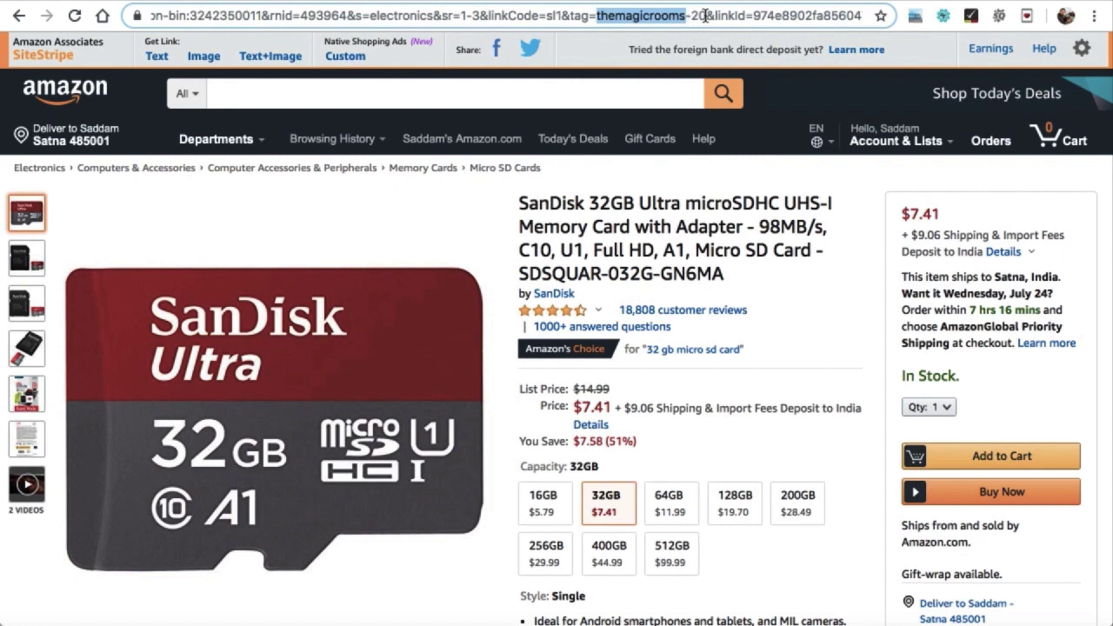
{"action": "left_click", "coordinate": [705, 16]}
{"action": "left_click_drag", "start_coordinate": [704, 16], "coordinate": [598, 12]}
{"action": "left_click", "coordinate": [688, 17]}
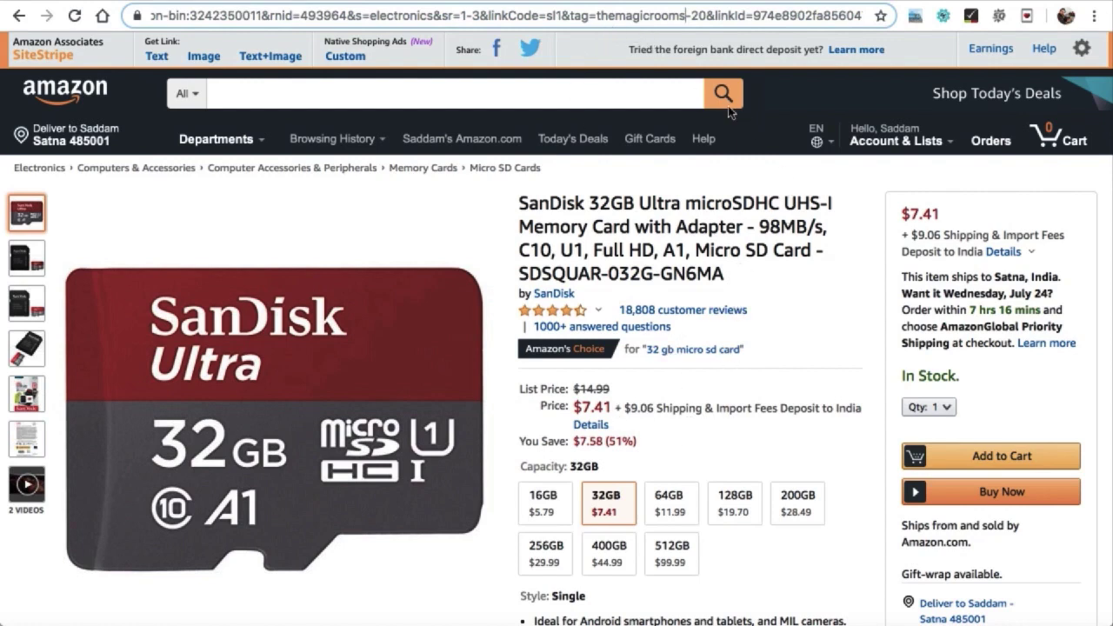
{"action": "left_click_drag", "start_coordinate": [598, 16], "coordinate": [706, 16]}
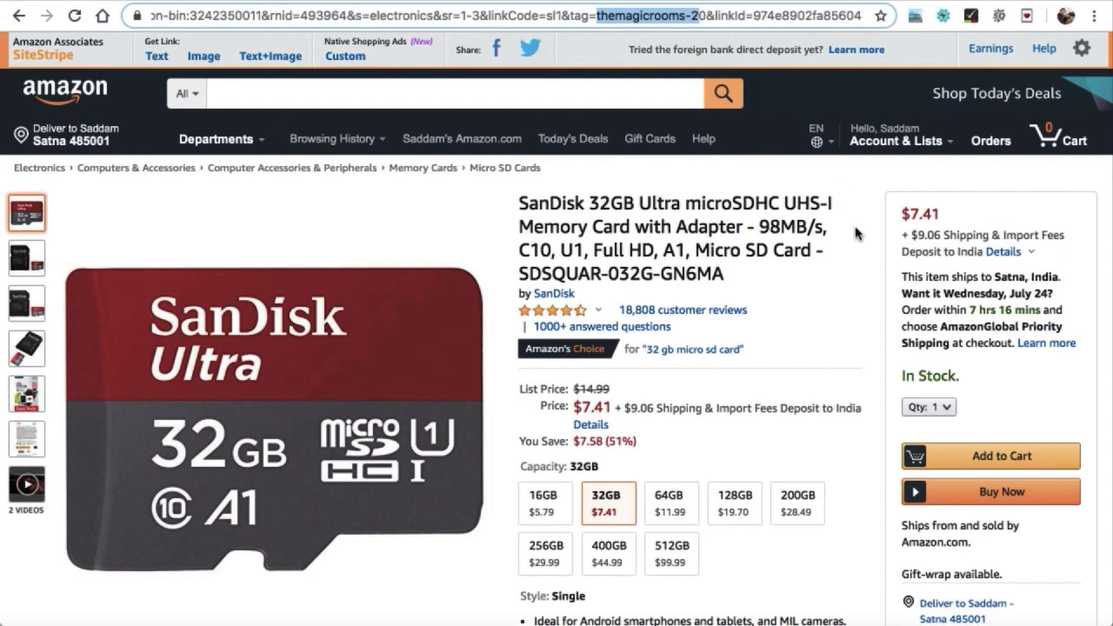
{"action": "left_click", "coordinate": [855, 233]}
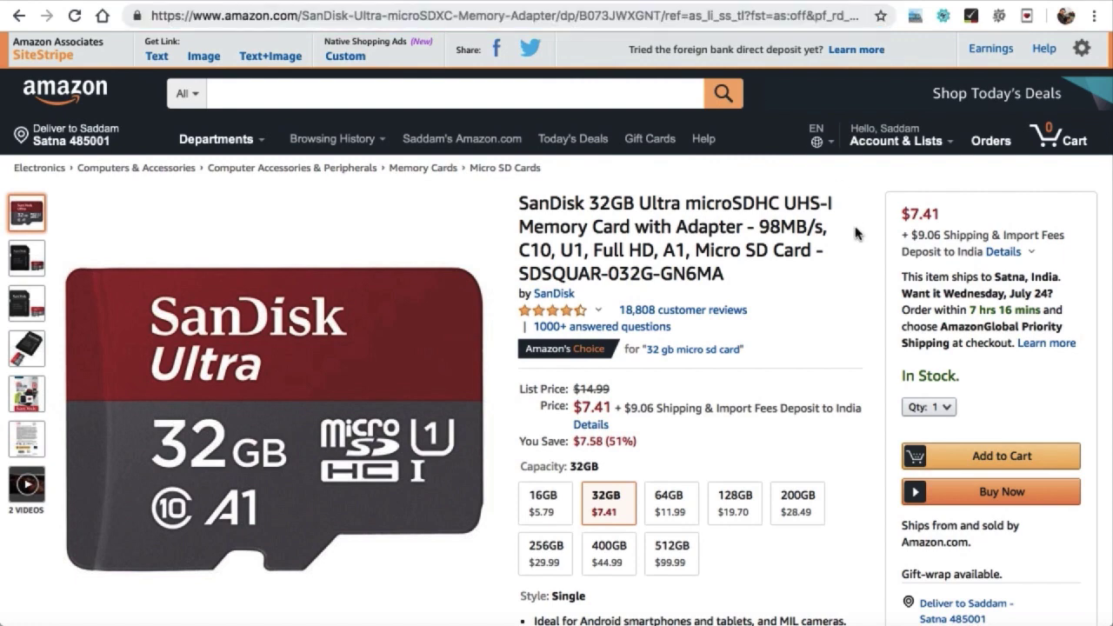
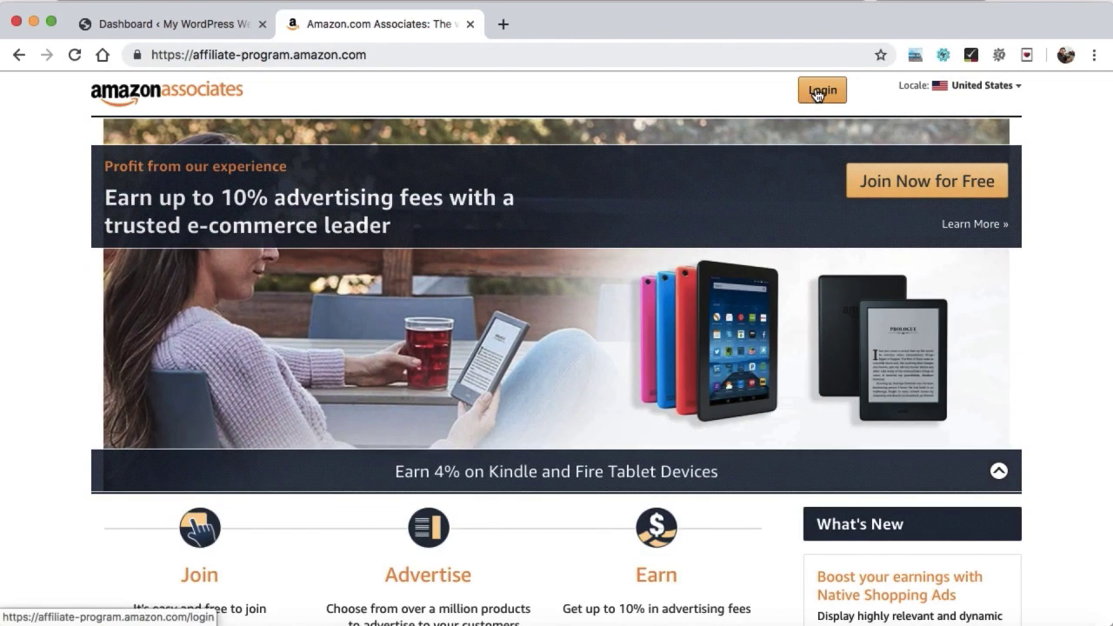
Sign in to Amazon Associates Central with the saved credentials, then start a new browser tab.
{"action": "left_click", "coordinate": [817, 92]}
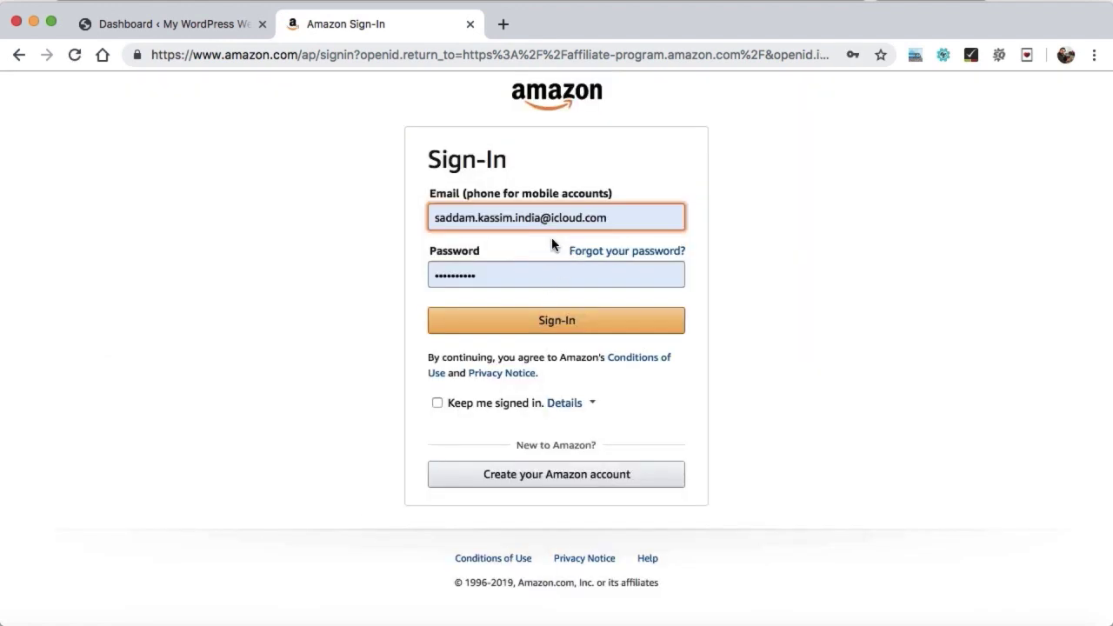
{"action": "left_click", "coordinate": [557, 322]}
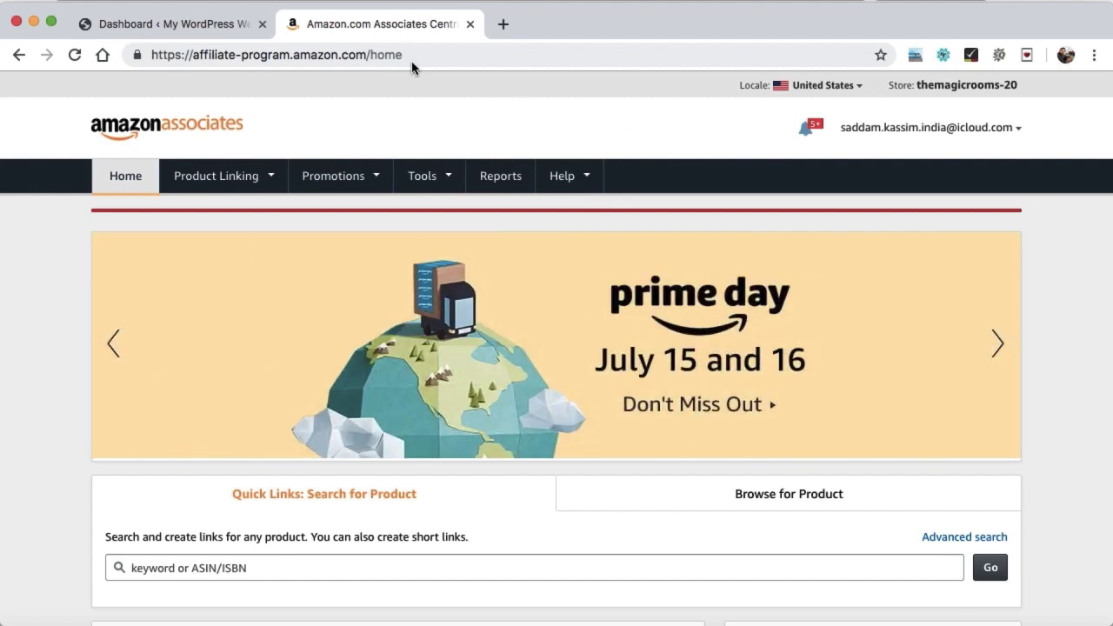
{"action": "left_click", "coordinate": [504, 27]}
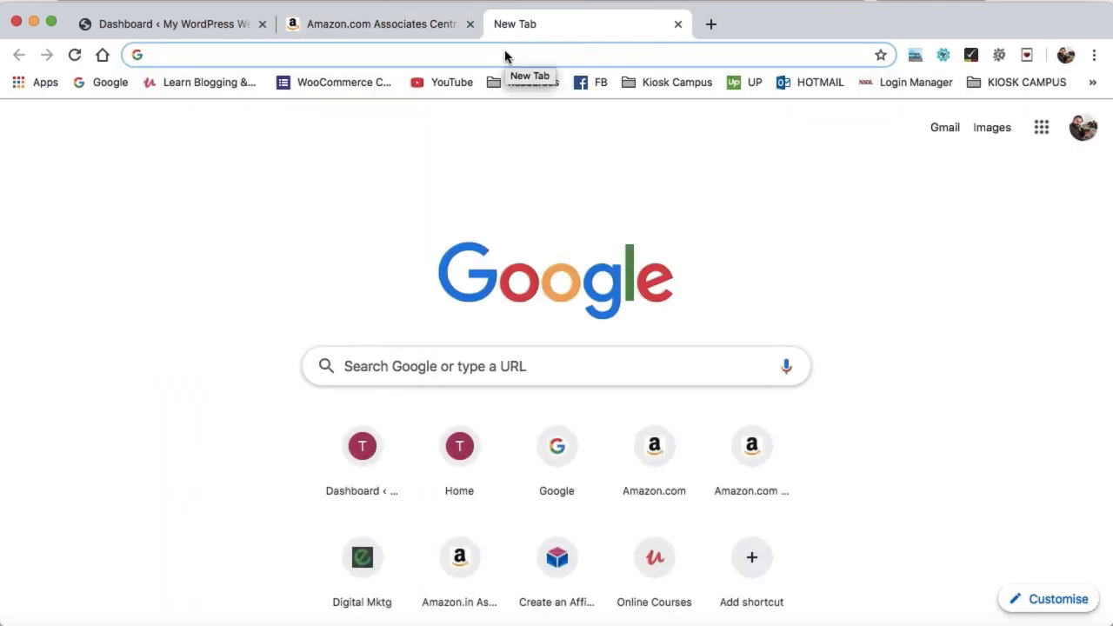
Go to amazon.com and browse Electronics > Camera & Photo.
{"action": "type", "text": "amazon"}
{"action": "key", "text": "Return"}
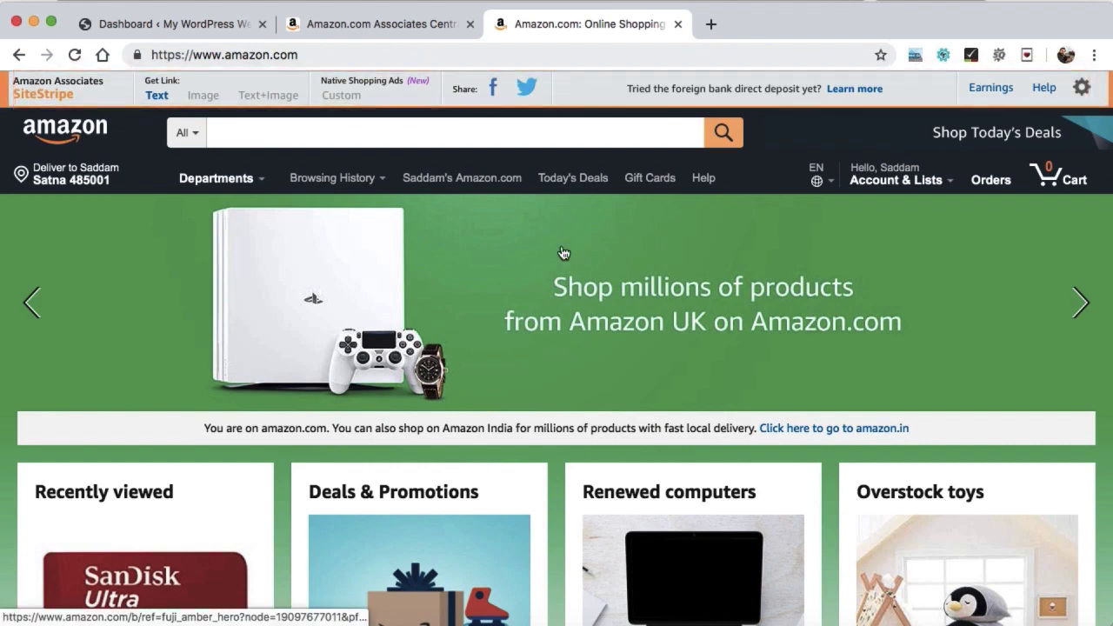
{"action": "mouse_move", "coordinate": [252, 188]}
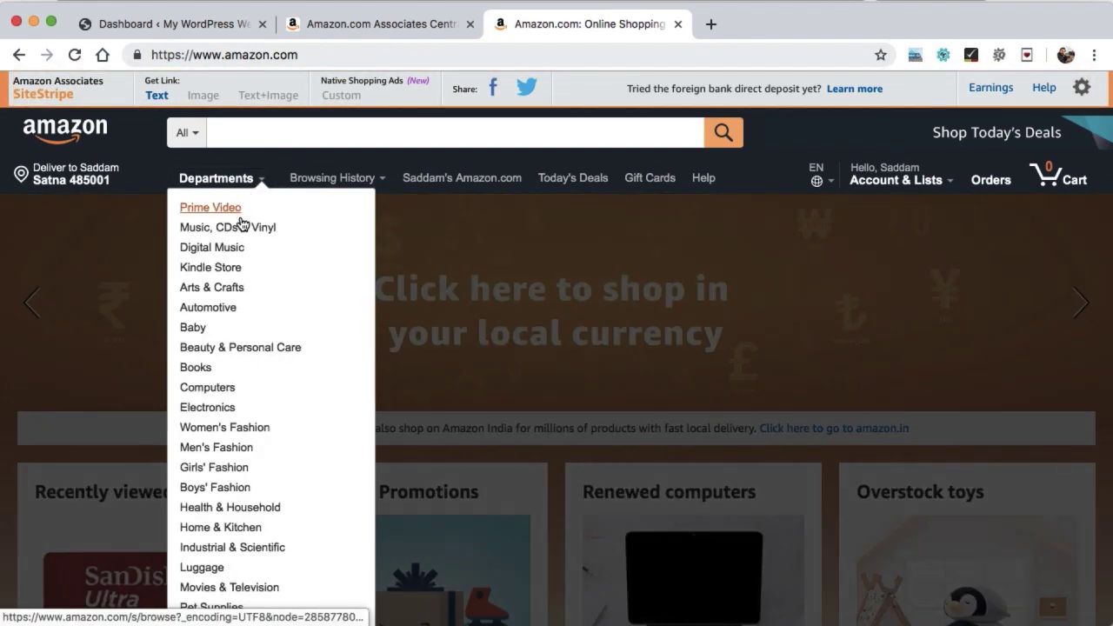
{"action": "left_click", "coordinate": [230, 411]}
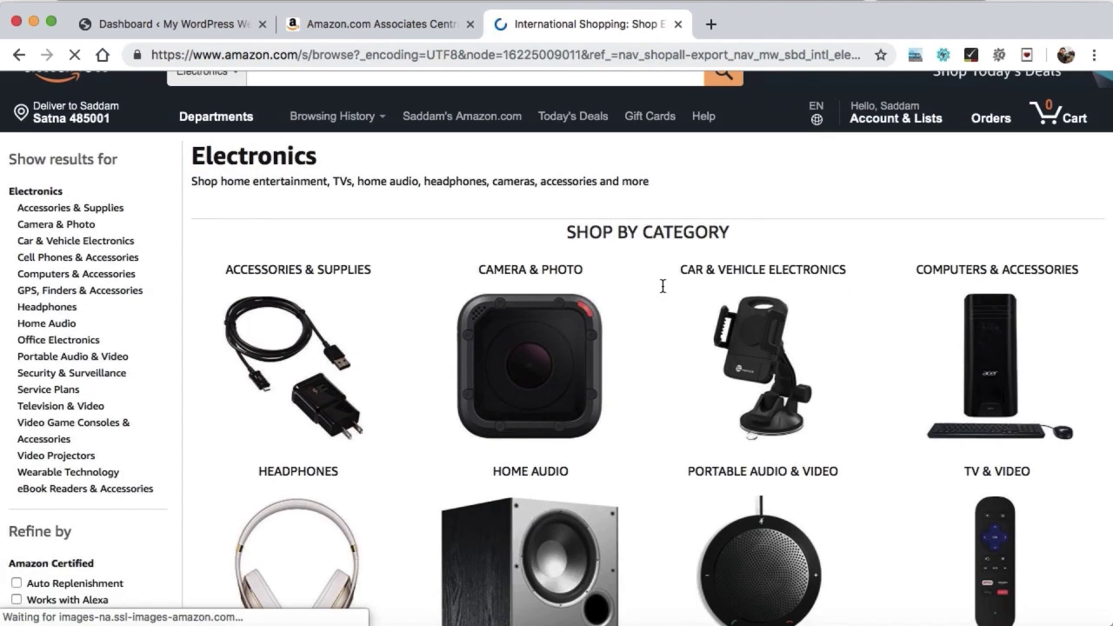
{"action": "scroll", "coordinate": [608, 287], "scroll_direction": "down", "scroll_amount": 1}
{"action": "left_click", "coordinate": [543, 368]}
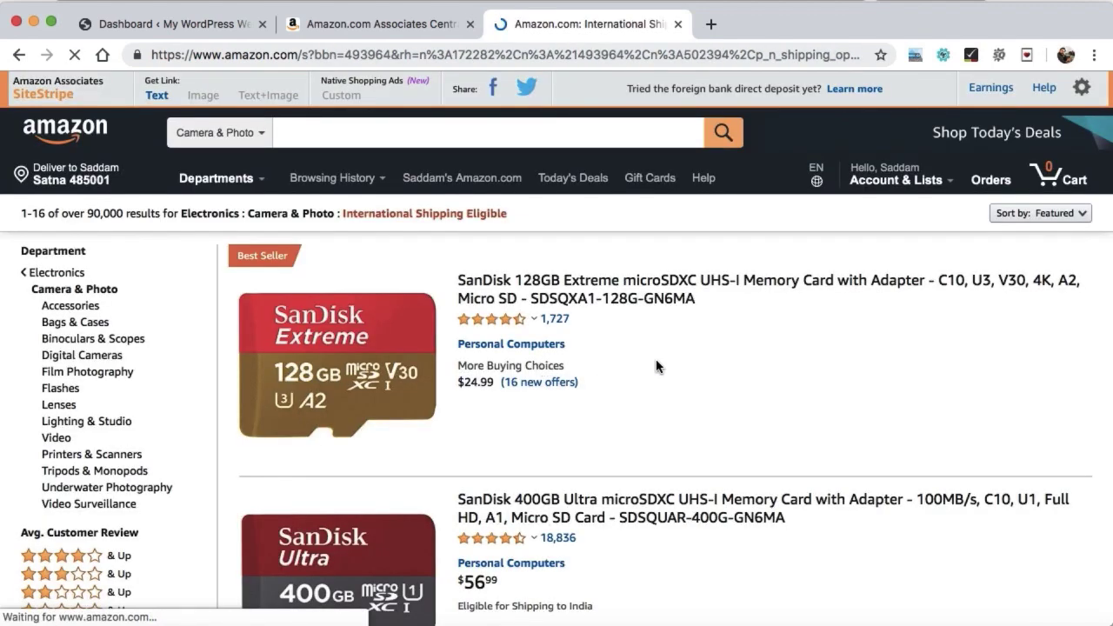
Open the SanDisk Ultra 400GB microSDXC product page and look over its details.
{"action": "scroll", "coordinate": [654, 364], "scroll_direction": "down", "scroll_amount": 3}
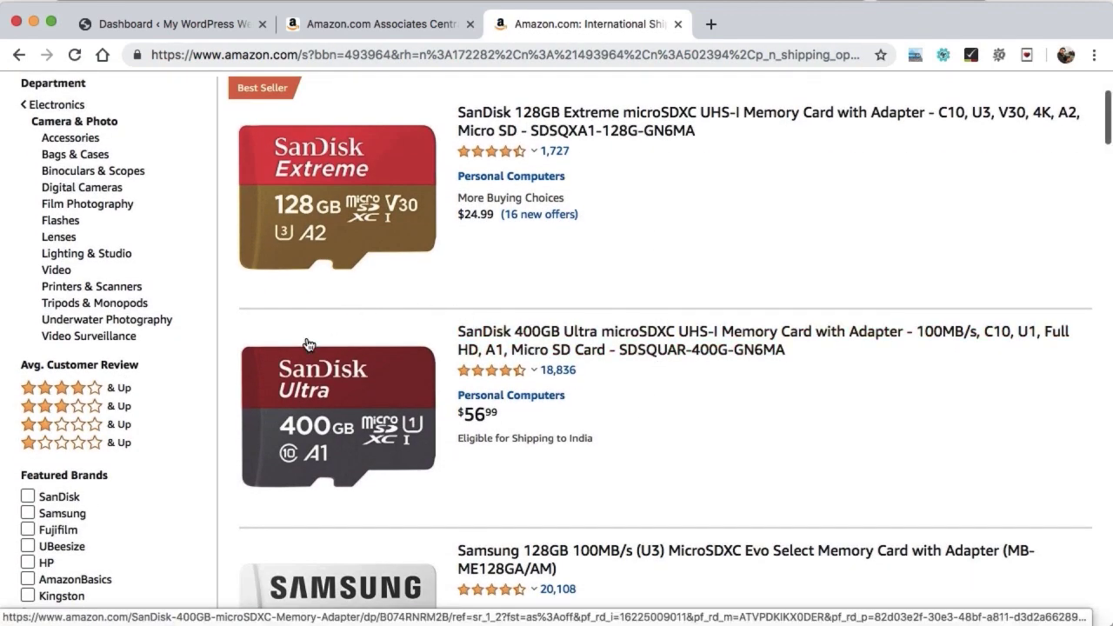
{"action": "left_click", "coordinate": [376, 410]}
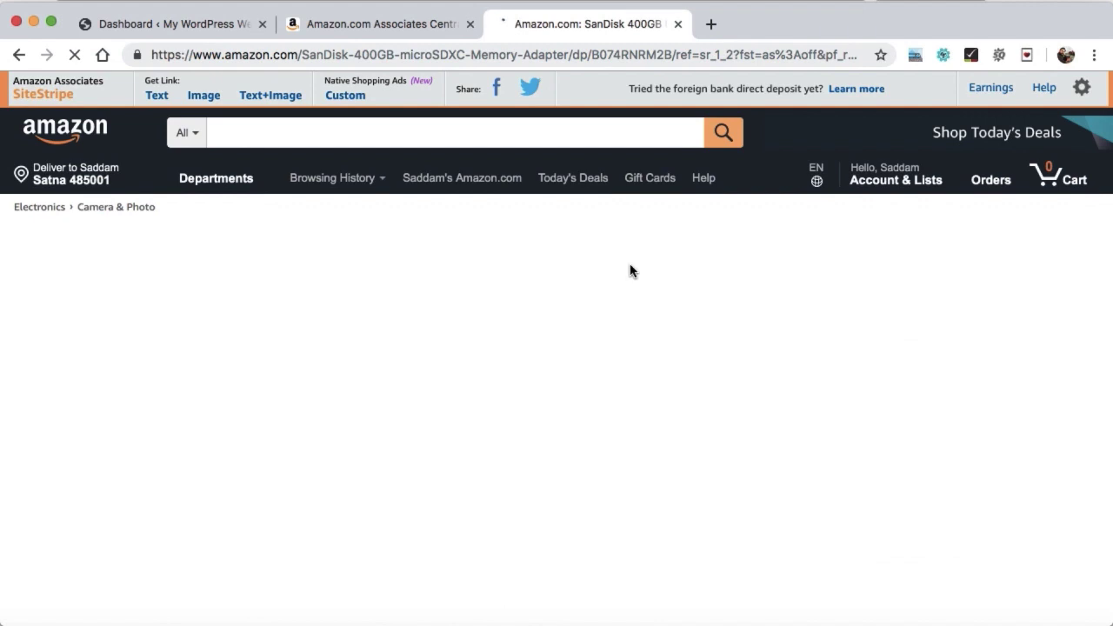
{"action": "scroll", "coordinate": [777, 273], "scroll_direction": "down", "scroll_amount": 1}
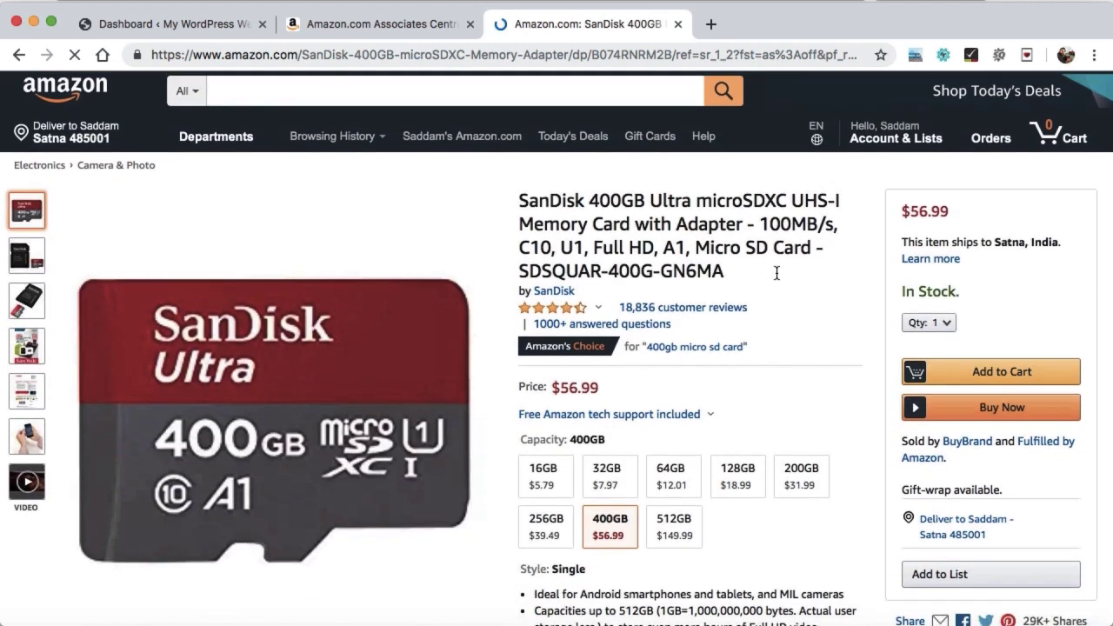
{"action": "scroll", "coordinate": [777, 273], "scroll_direction": "down", "scroll_amount": 1}
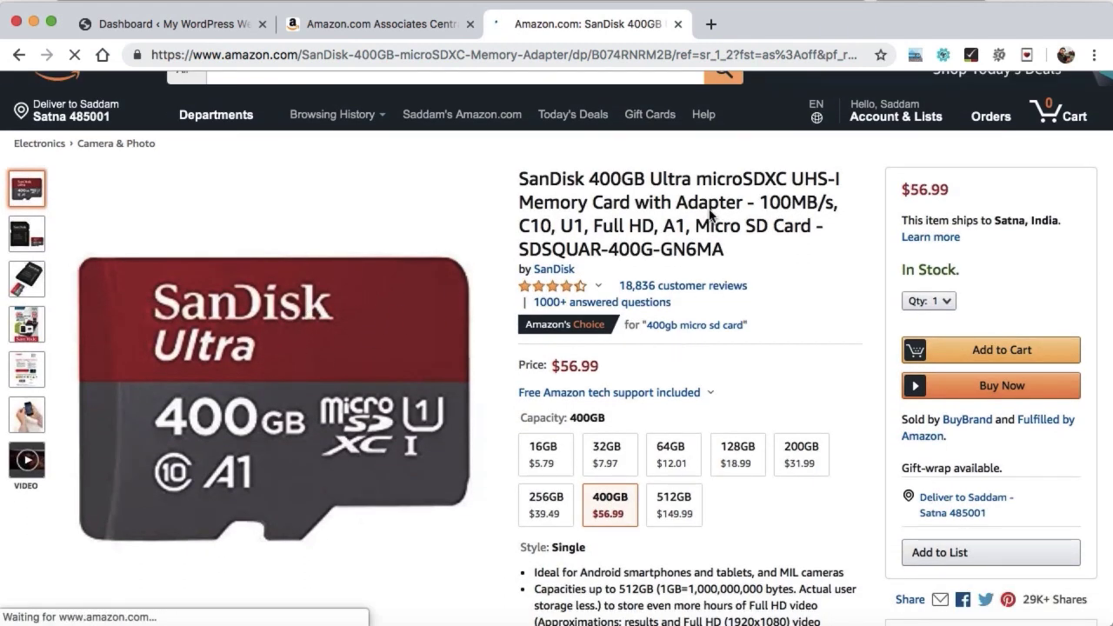
{"action": "scroll", "coordinate": [726, 348], "scroll_direction": "down", "scroll_amount": 2}
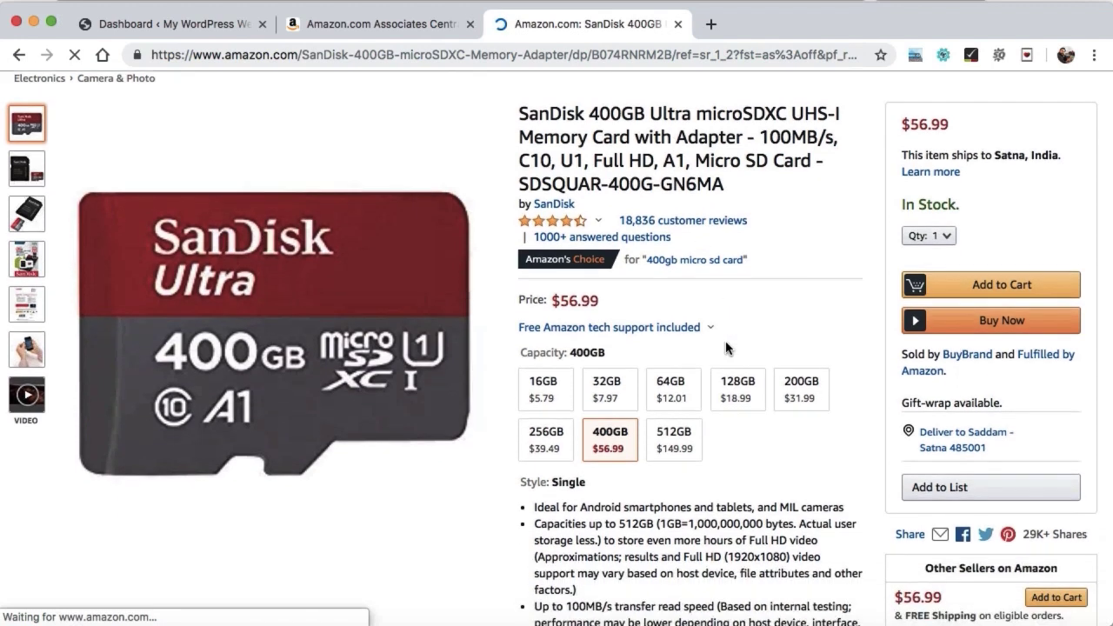
{"action": "scroll", "coordinate": [735, 345], "scroll_direction": "down", "scroll_amount": 2}
{"action": "scroll", "coordinate": [733, 342], "scroll_direction": "up", "scroll_amount": 3}
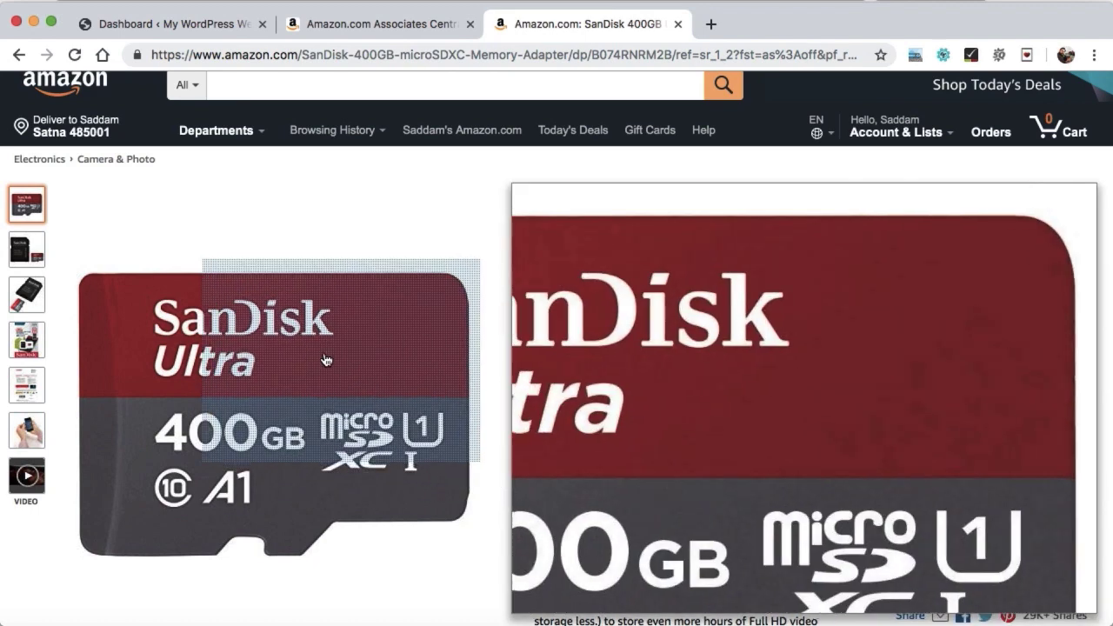
{"action": "right_click", "coordinate": [305, 348]}
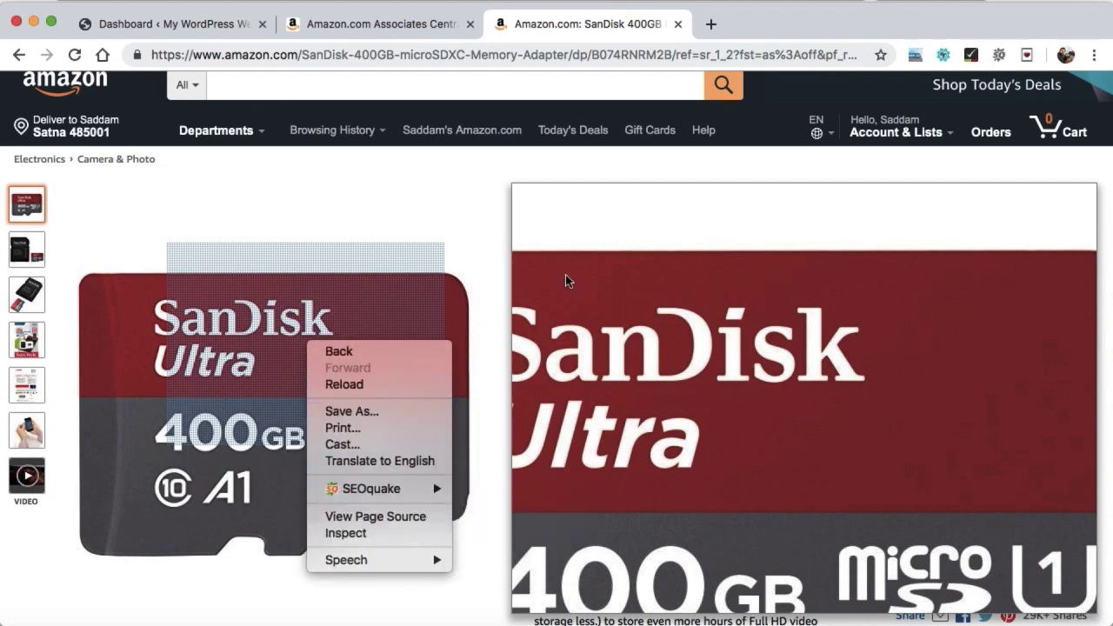
{"action": "left_click", "coordinate": [644, 162]}
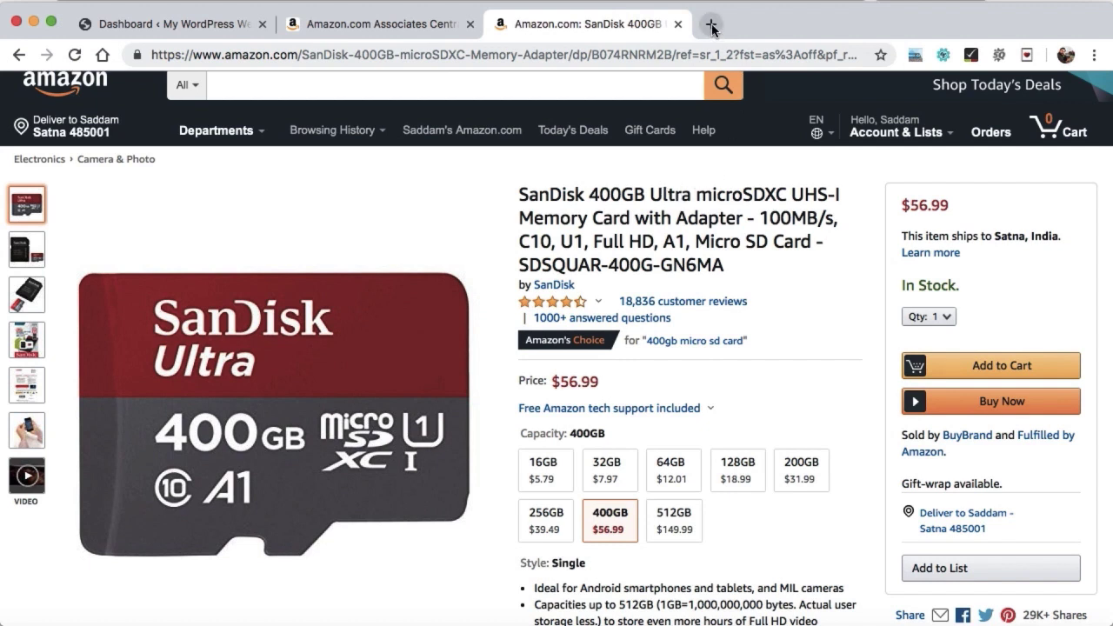
Copy the SanDisk product page URL and load imagecyborg.com in a new tab.
{"action": "left_click", "coordinate": [666, 48]}
{"action": "right_click", "coordinate": [667, 48]}
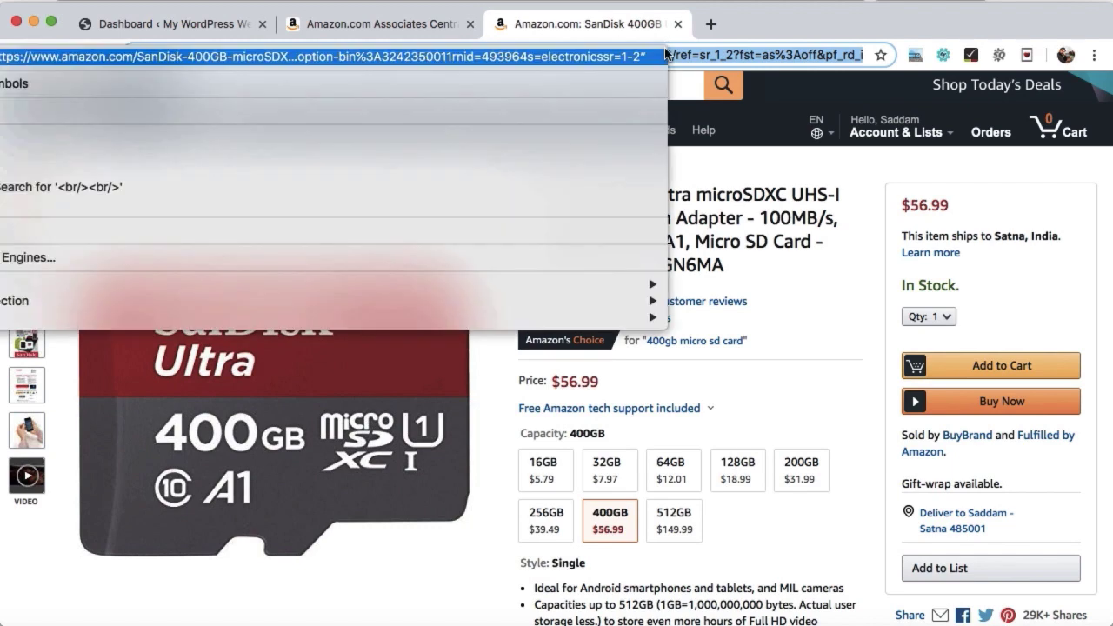
{"action": "key", "text": "Escape"}
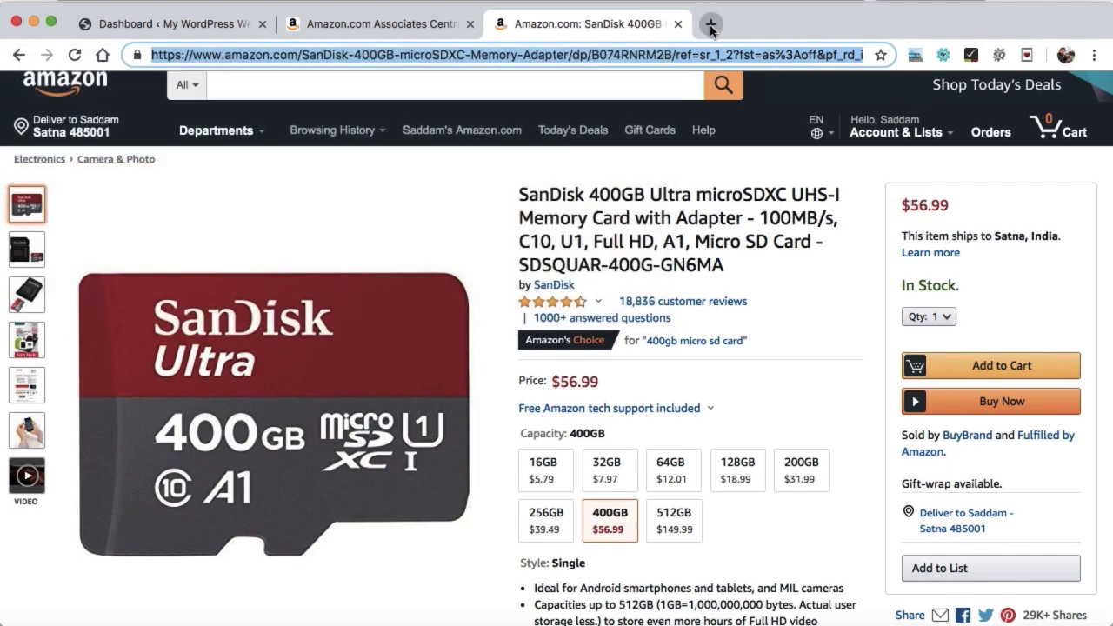
{"action": "left_click", "coordinate": [711, 26]}
{"action": "type", "text": "imagecyborg.com"}
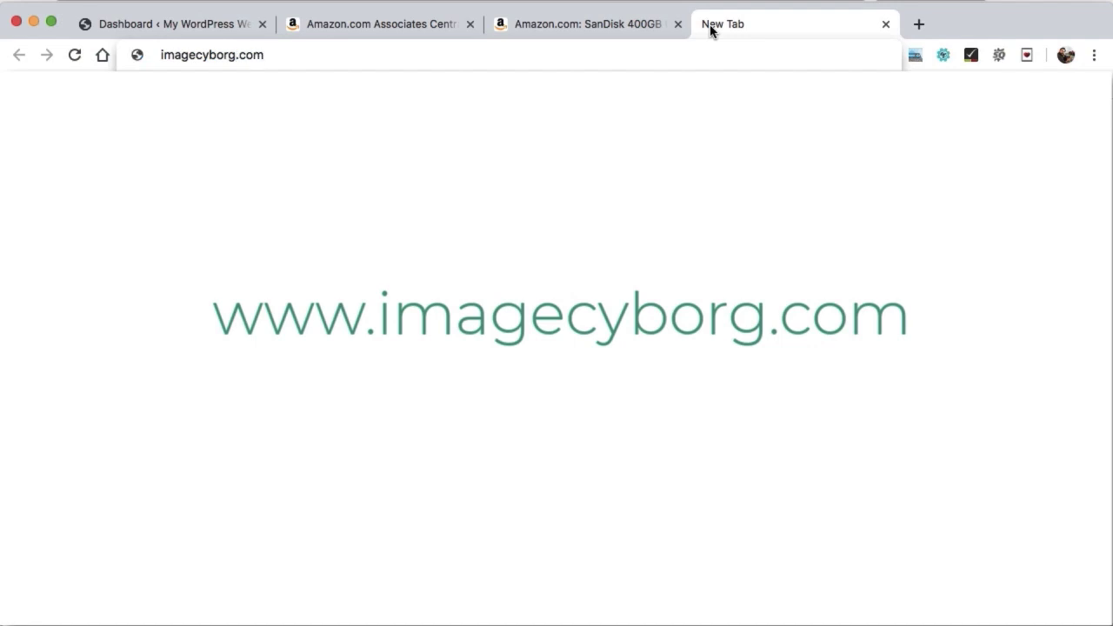
{"action": "key", "text": "Return"}
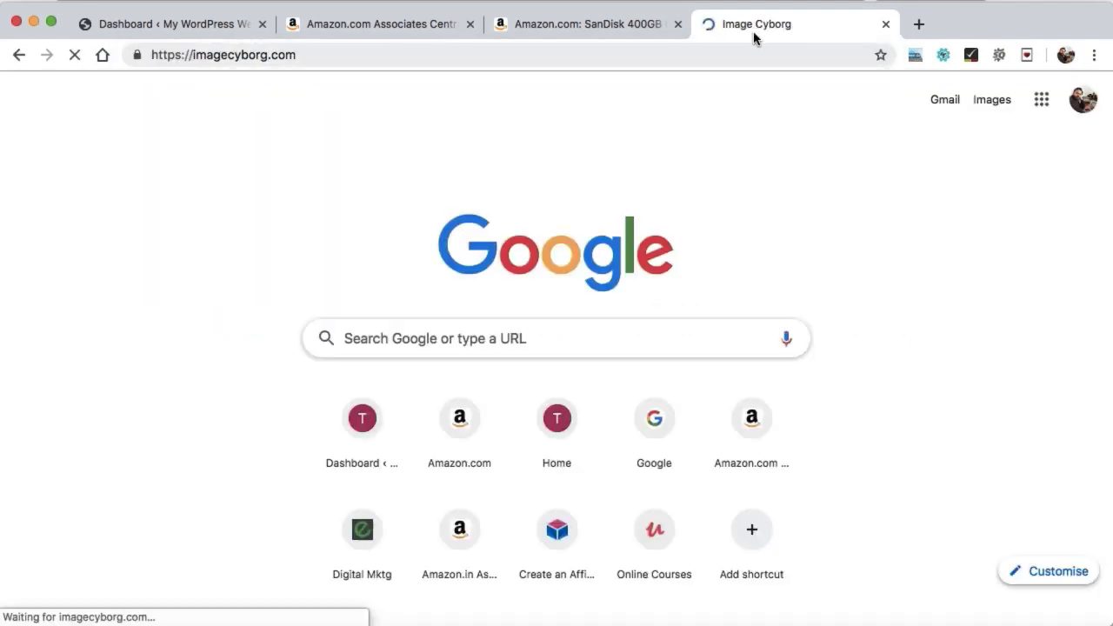
{"action": "left_click", "coordinate": [629, 30]}
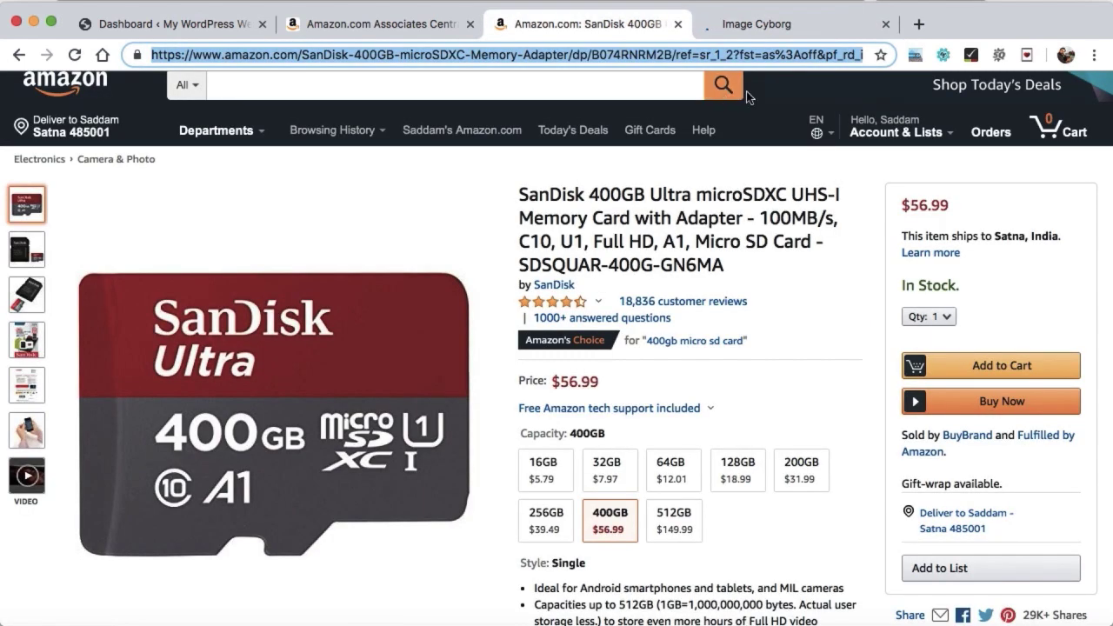
{"action": "left_click", "coordinate": [772, 41]}
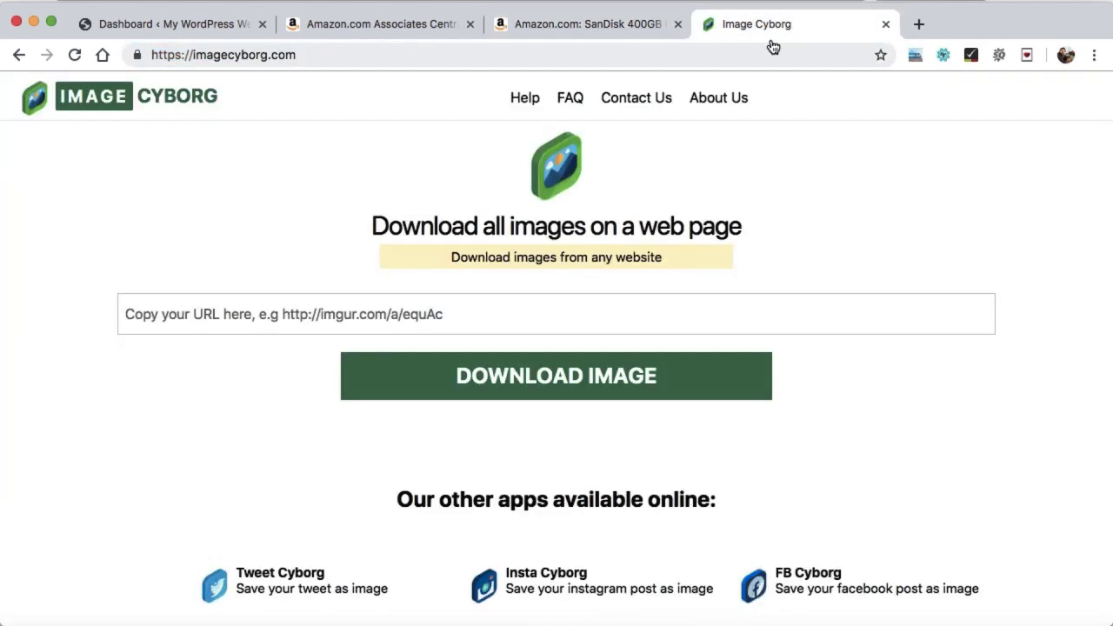
Paste the product URL into Image Cyborg and save the images zip into the products folder.
{"action": "left_click", "coordinate": [488, 318]}
{"action": "right_click", "coordinate": [488, 318]}
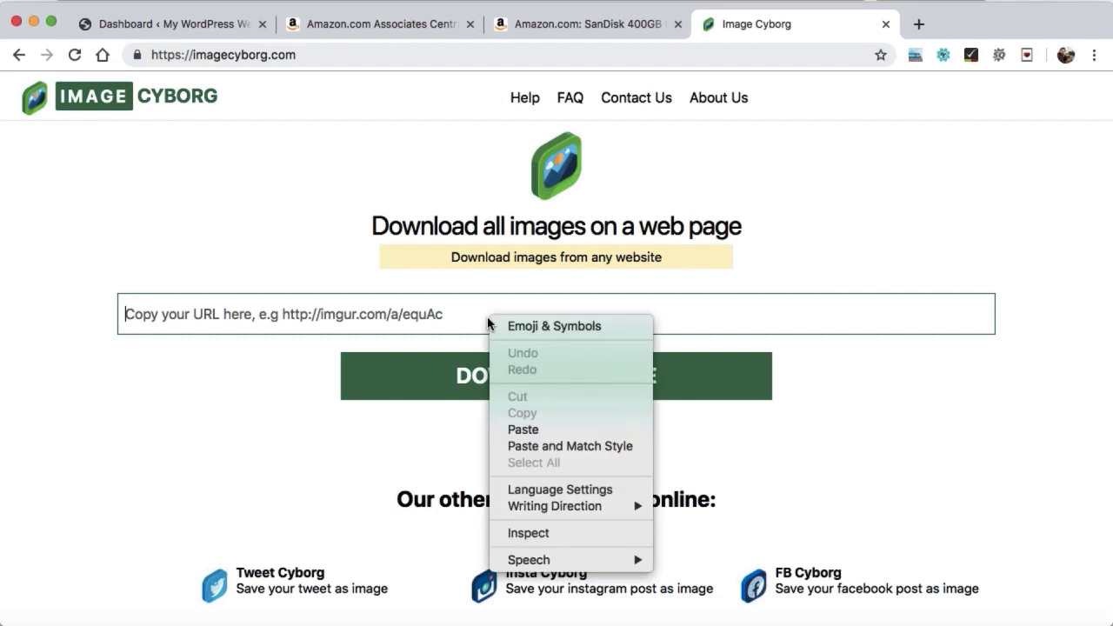
{"action": "left_click", "coordinate": [519, 429]}
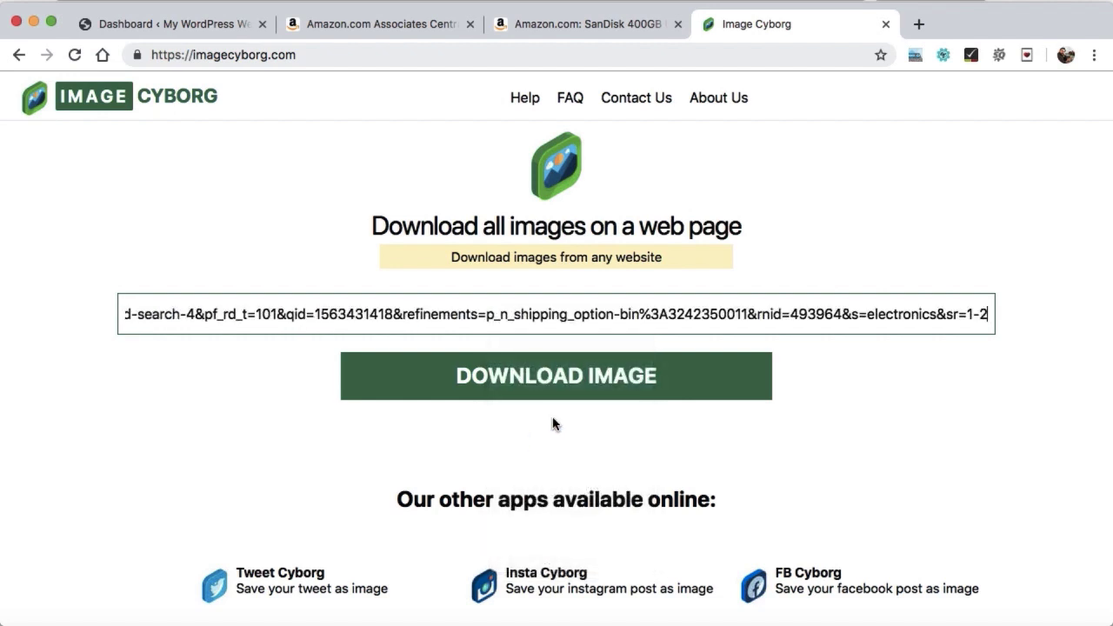
{"action": "left_click", "coordinate": [553, 378]}
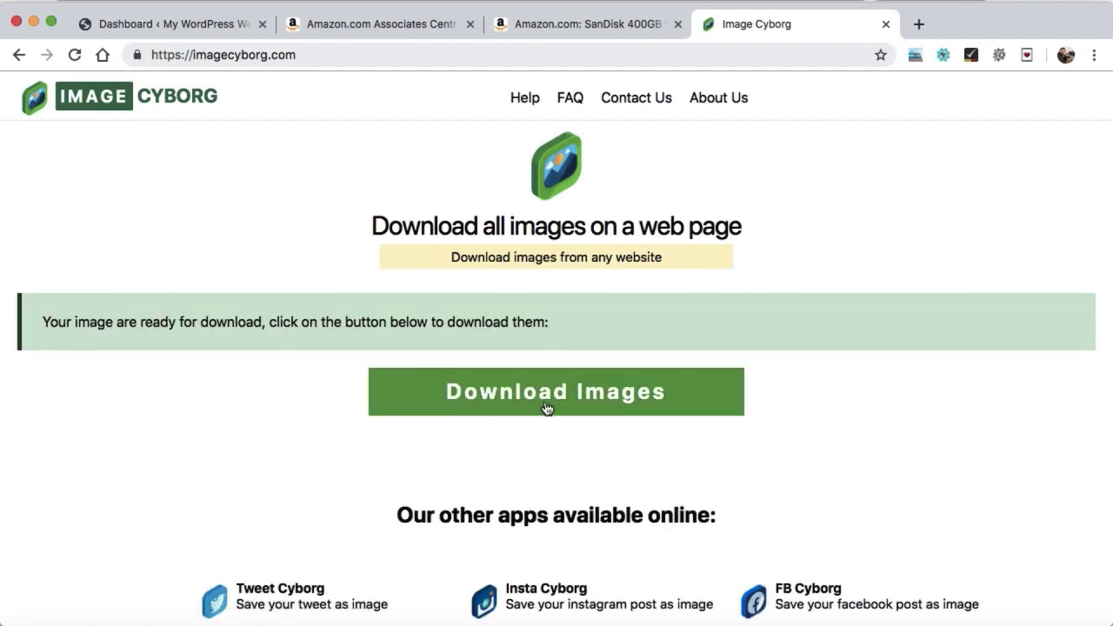
{"action": "left_click", "coordinate": [560, 398]}
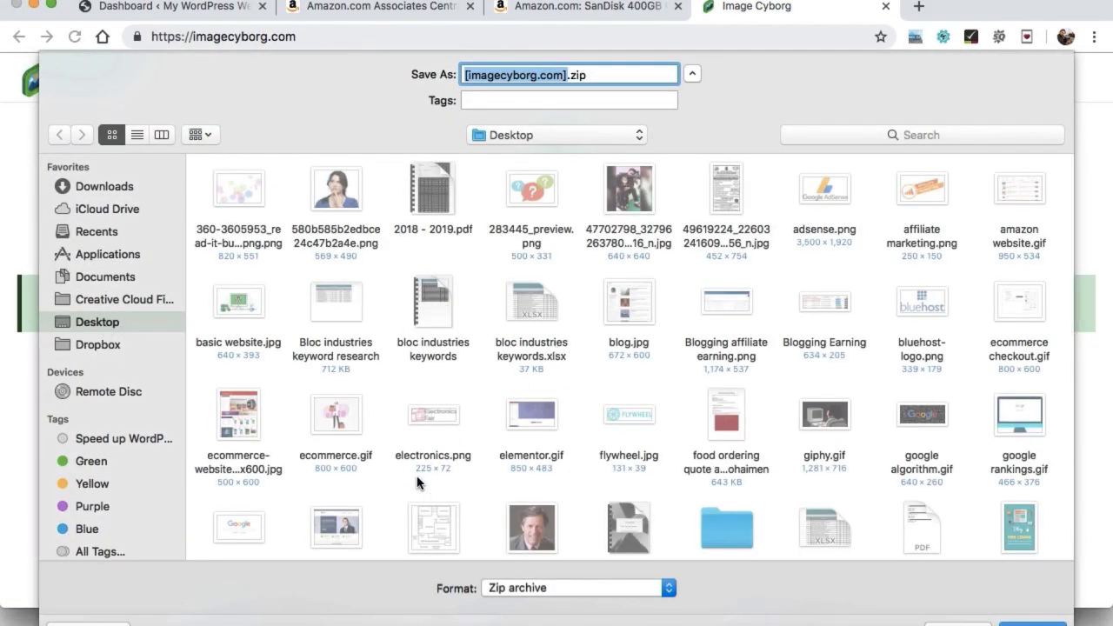
{"action": "scroll", "coordinate": [762, 432], "scroll_direction": "down", "scroll_amount": 3}
{"action": "scroll", "coordinate": [492, 503], "scroll_direction": "down", "scroll_amount": 3}
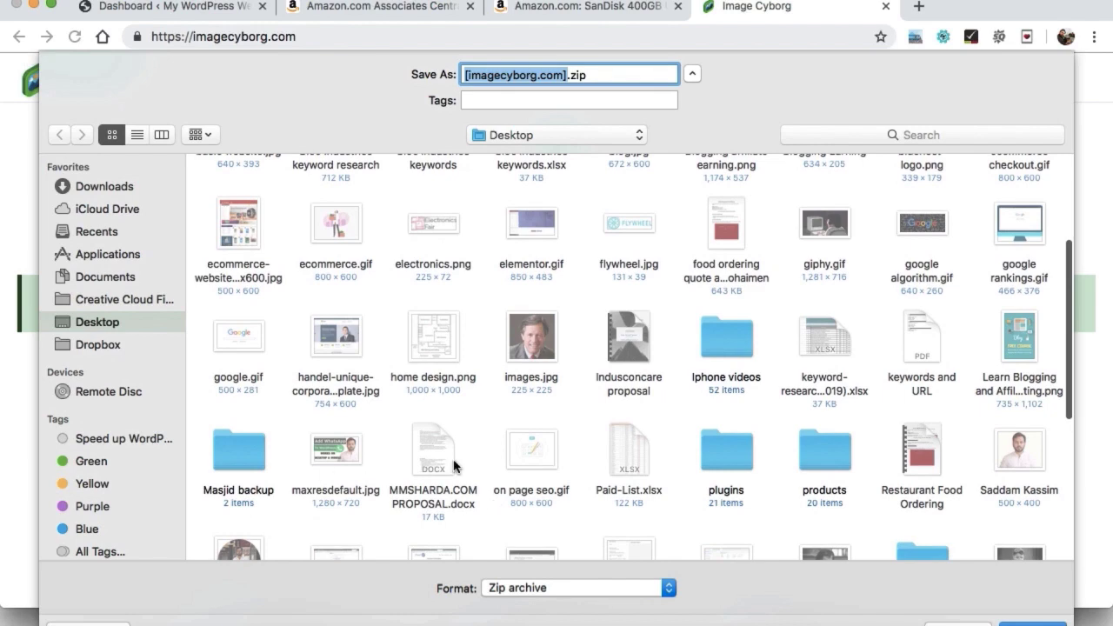
{"action": "double_click", "coordinate": [825, 452]}
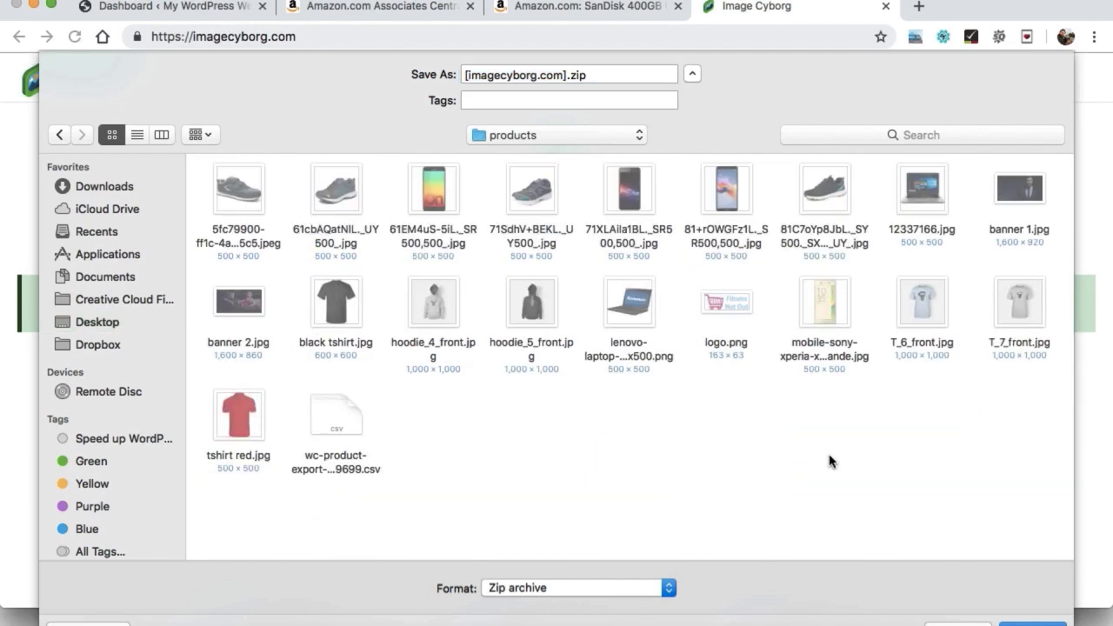
{"action": "key", "text": "Return"}
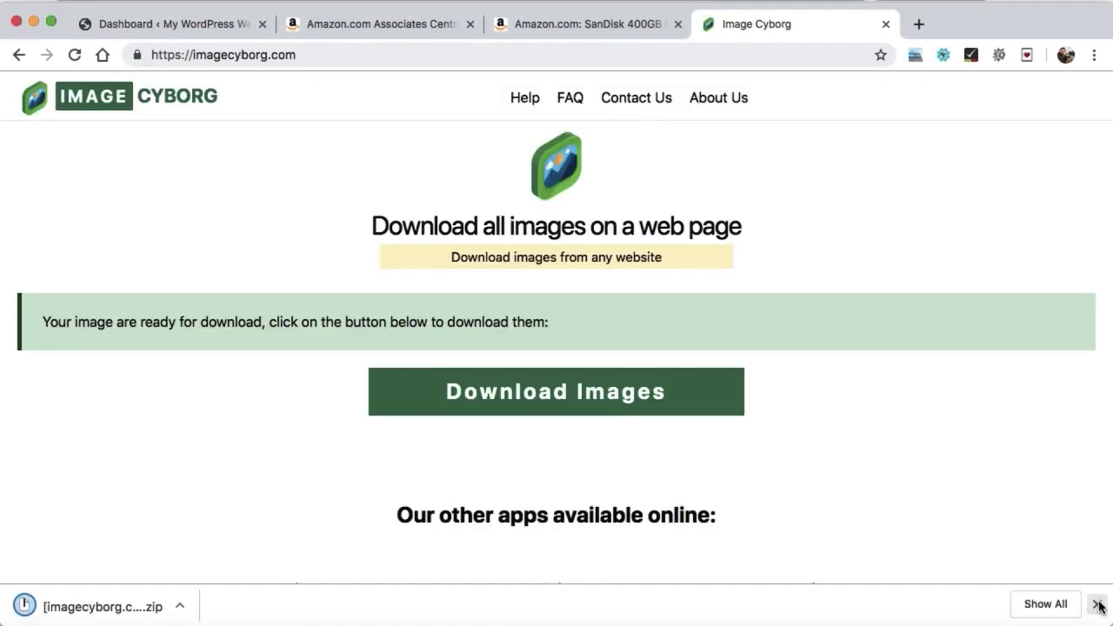
{"action": "left_click", "coordinate": [1098, 602]}
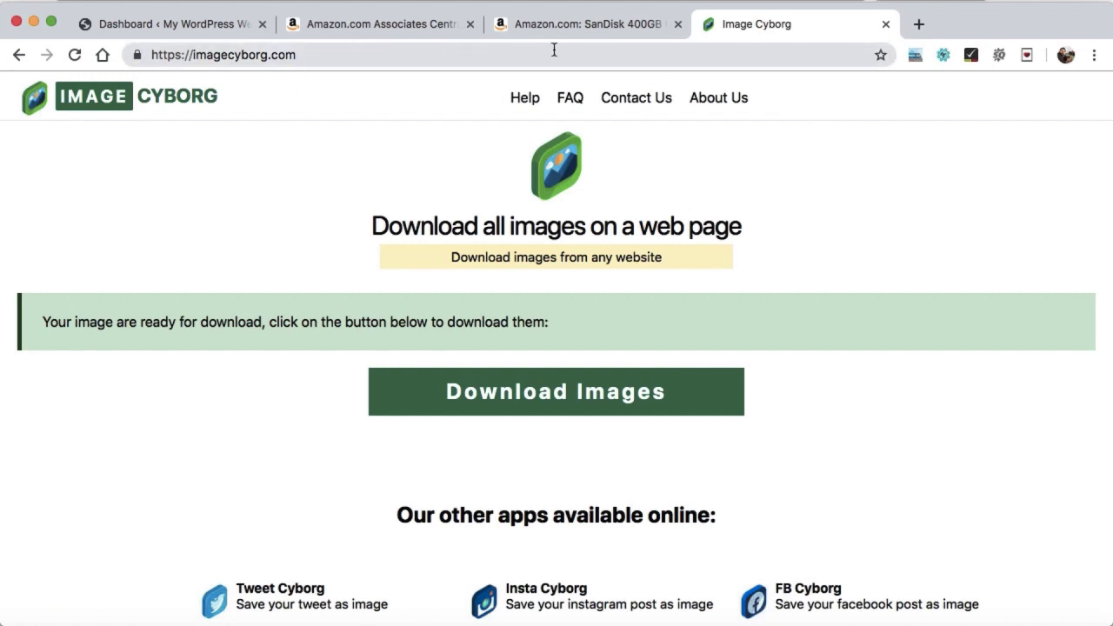
{"action": "left_click", "coordinate": [184, 29]}
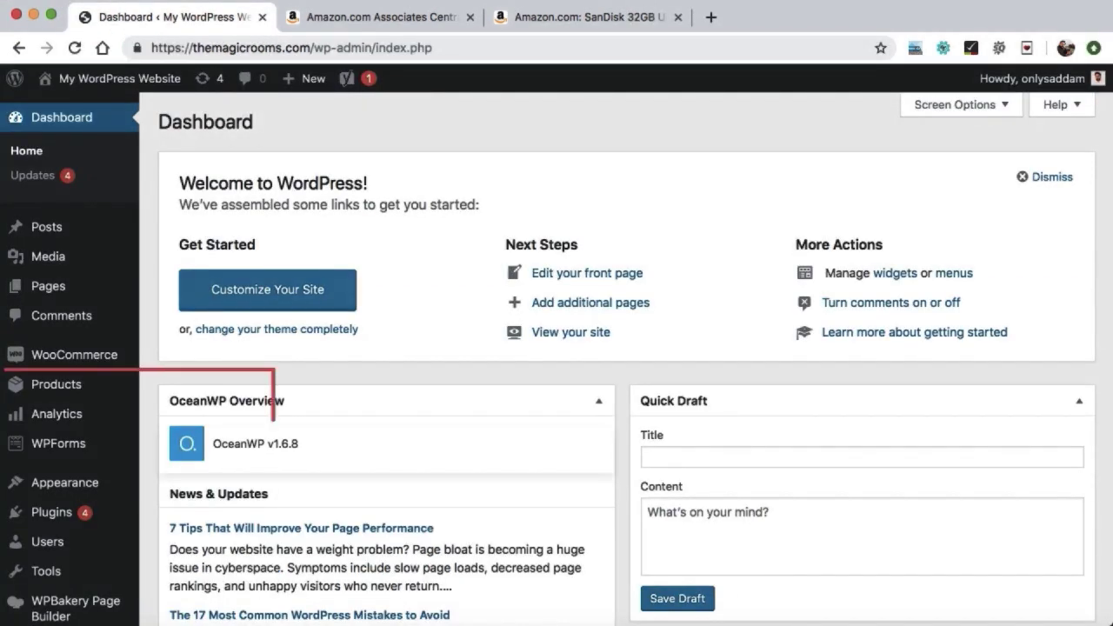
Add a new product named 'SanDisk 32GB Ultra microSDHC UHS-I Memory Card', copied from Amazon.
{"action": "mouse_move", "coordinate": [57, 385]}
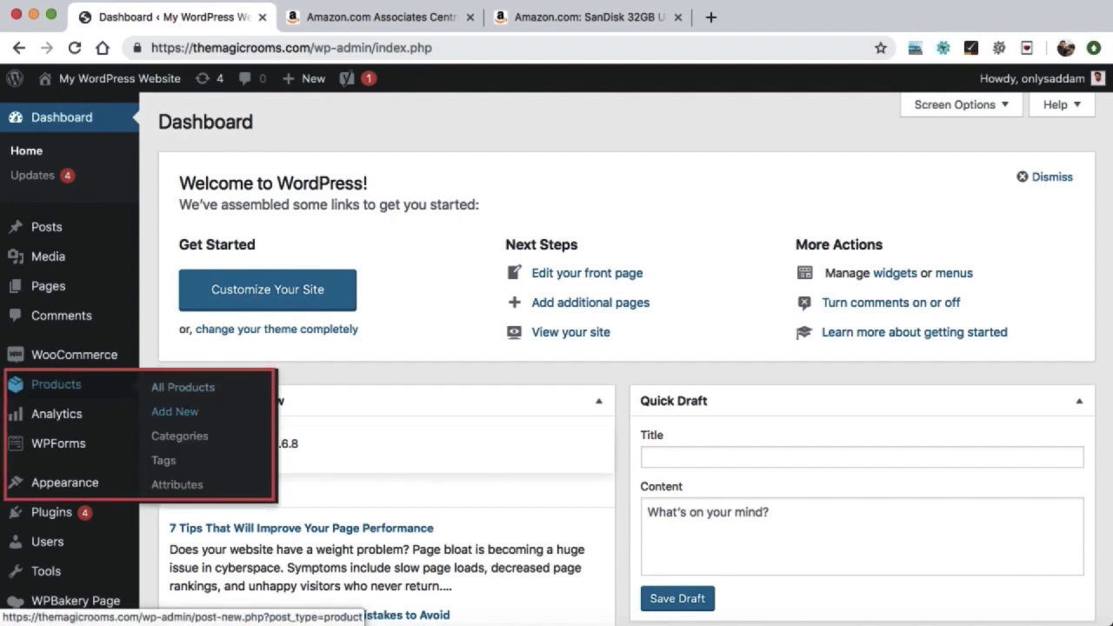
{"action": "left_click", "coordinate": [175, 412]}
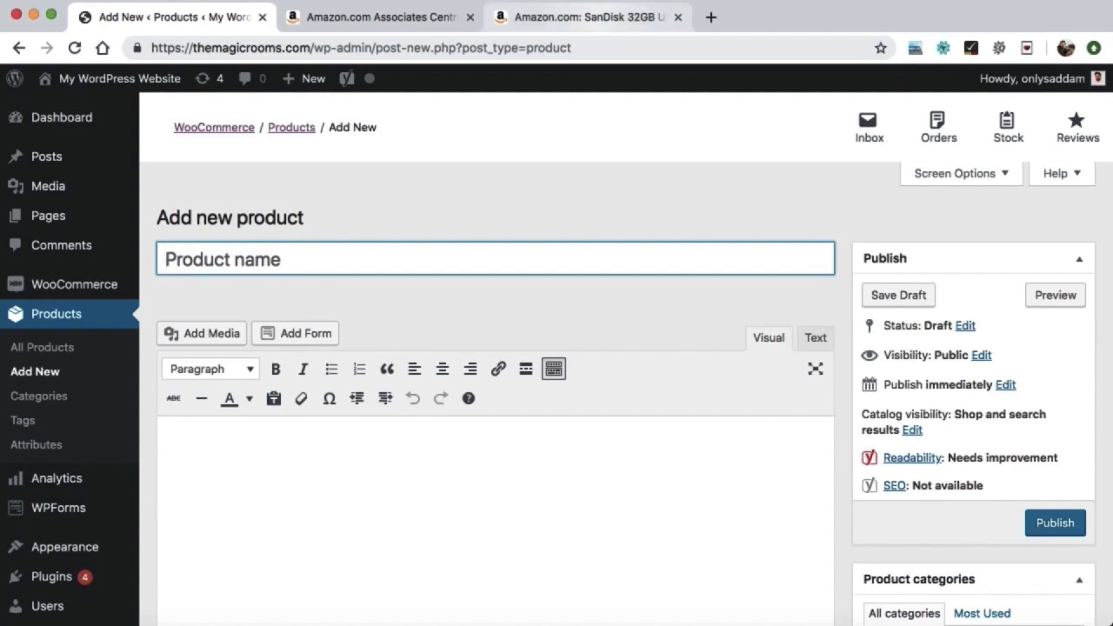
{"action": "left_click", "coordinate": [583, 16]}
{"action": "left_click", "coordinate": [539, 236]}
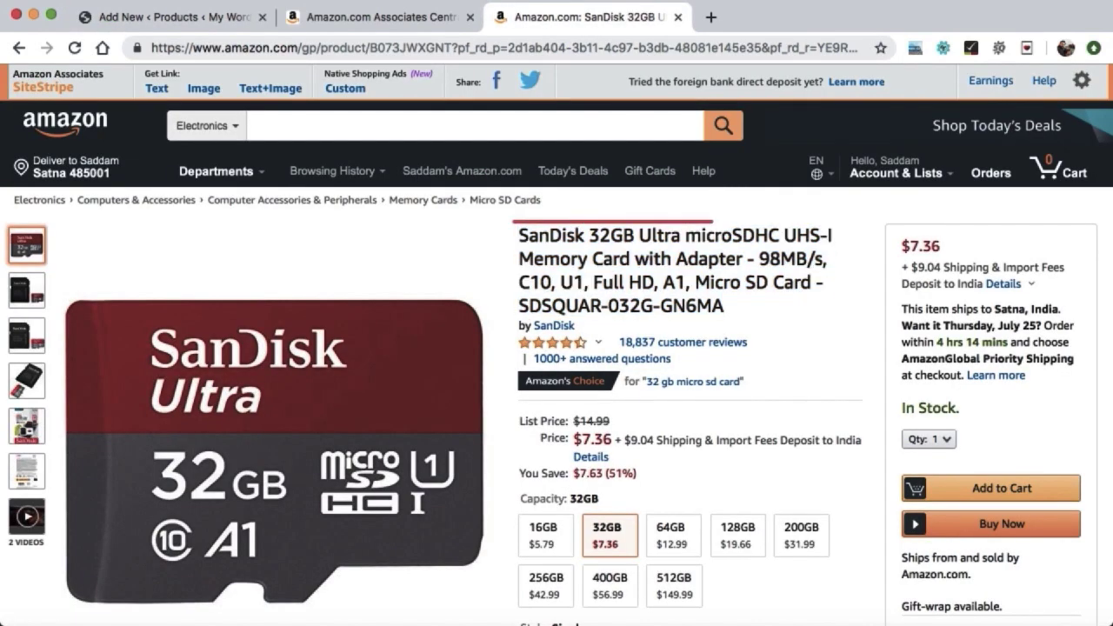
{"action": "mouse_move", "coordinate": [519, 235]}
{"action": "left_mouse_down"}
{"action": "mouse_move", "coordinate": [564, 236]}
{"action": "mouse_move", "coordinate": [693, 283]}
{"action": "mouse_move", "coordinate": [725, 306]}
{"action": "left_mouse_up"}
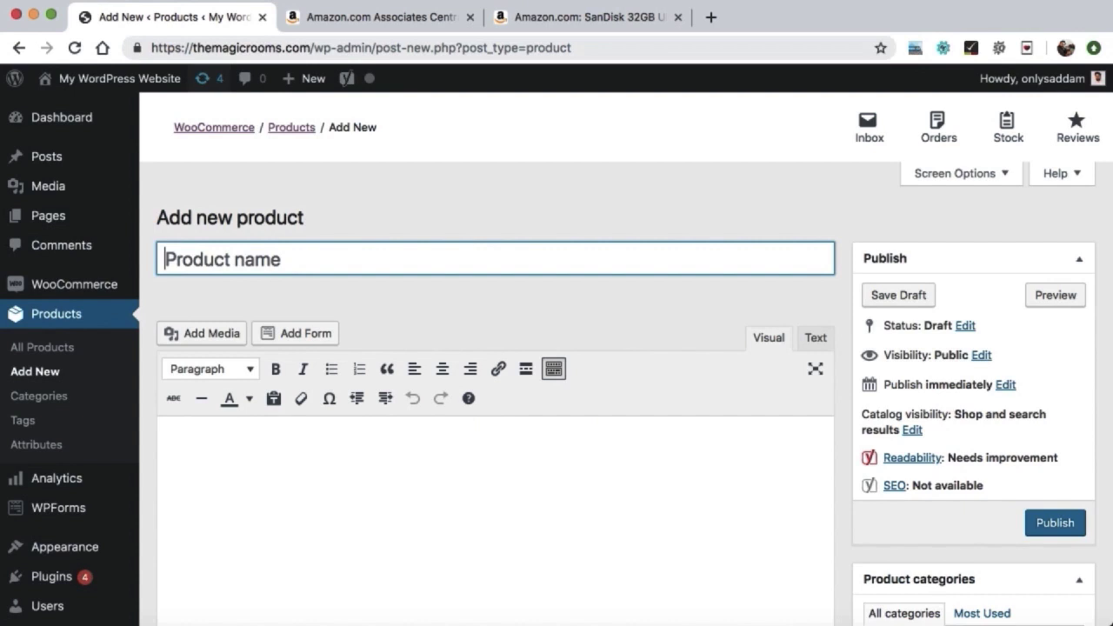
{"action": "left_click", "coordinate": [174, 16]}
{"action": "key", "text": "super+v"}
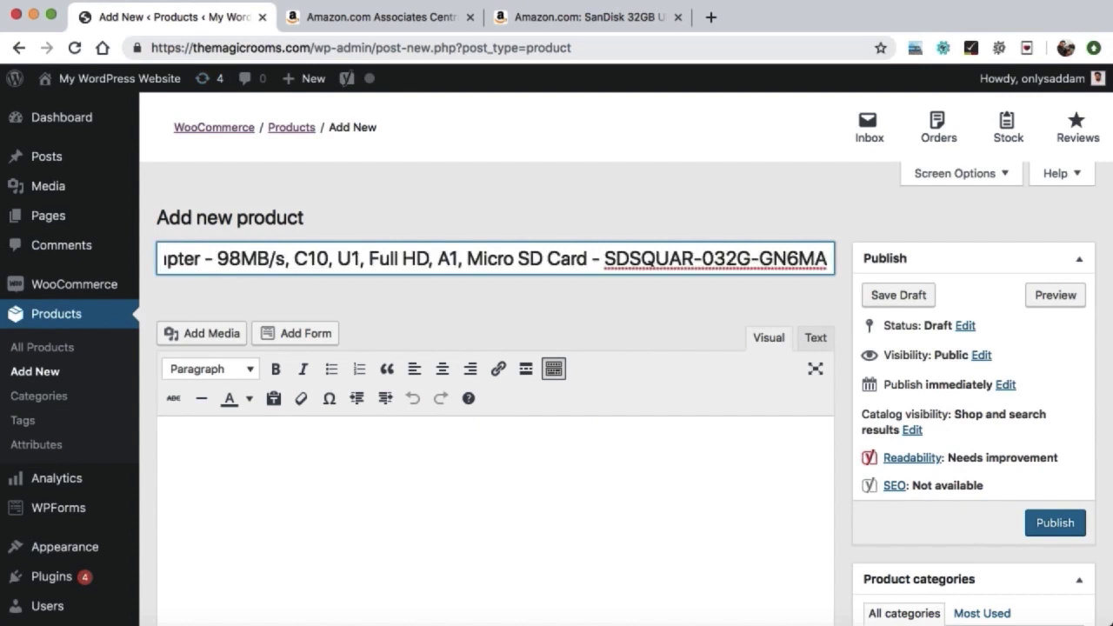
{"action": "key", "text": "super+Left"}
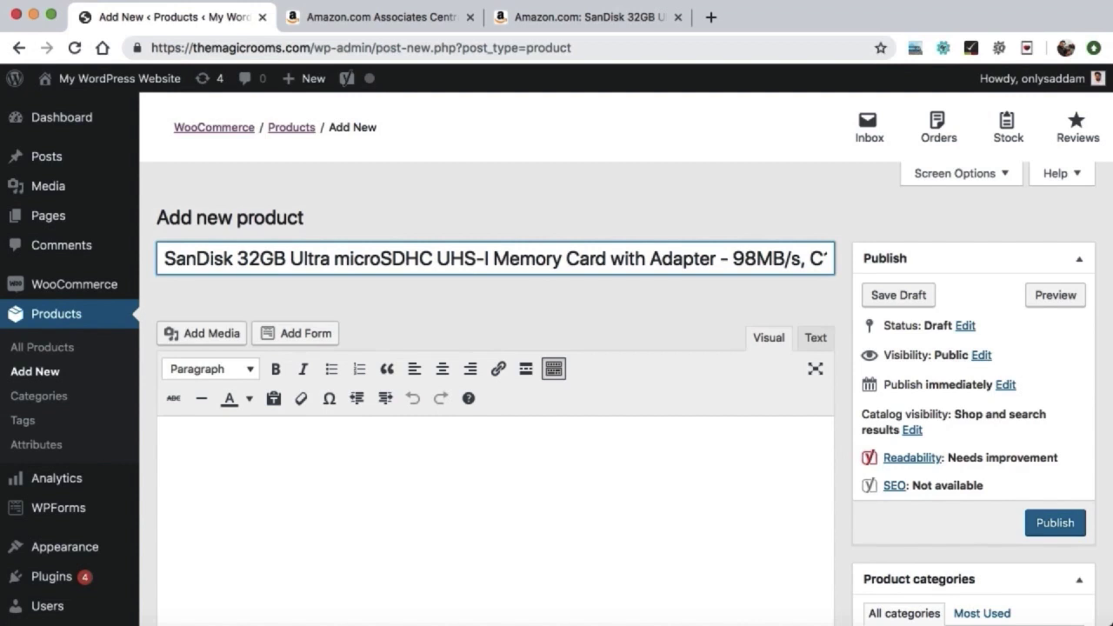
Paste Amazon's Product description paragraph into the product's main description editor.
{"action": "scroll", "coordinate": [557, 359], "scroll_direction": "down", "scroll_amount": 2}
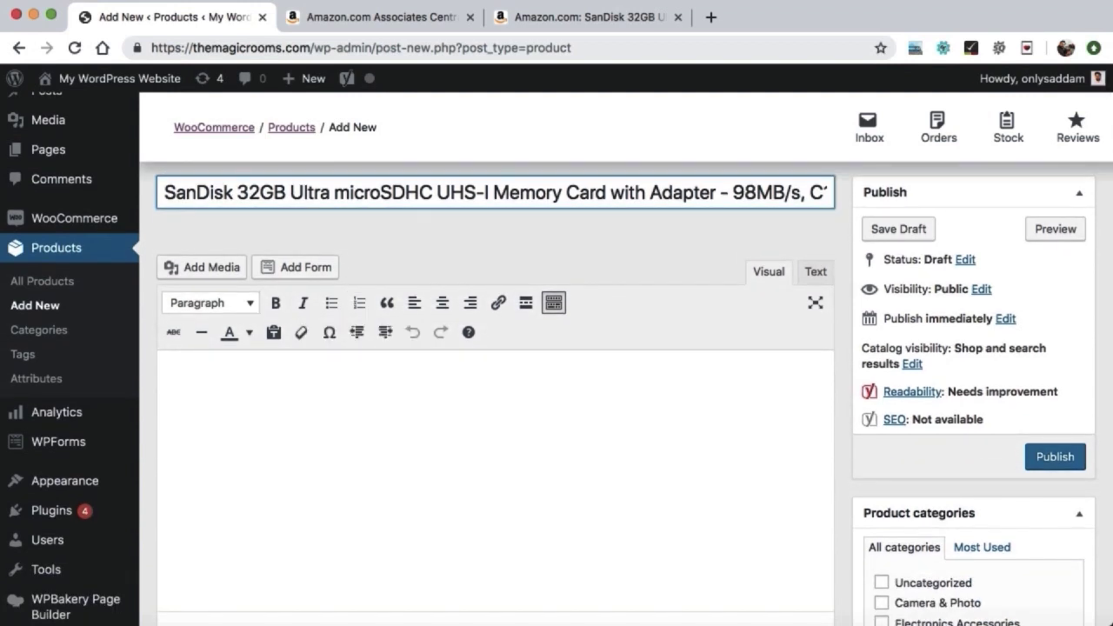
{"action": "scroll", "coordinate": [556, 359], "scroll_direction": "down", "scroll_amount": 2}
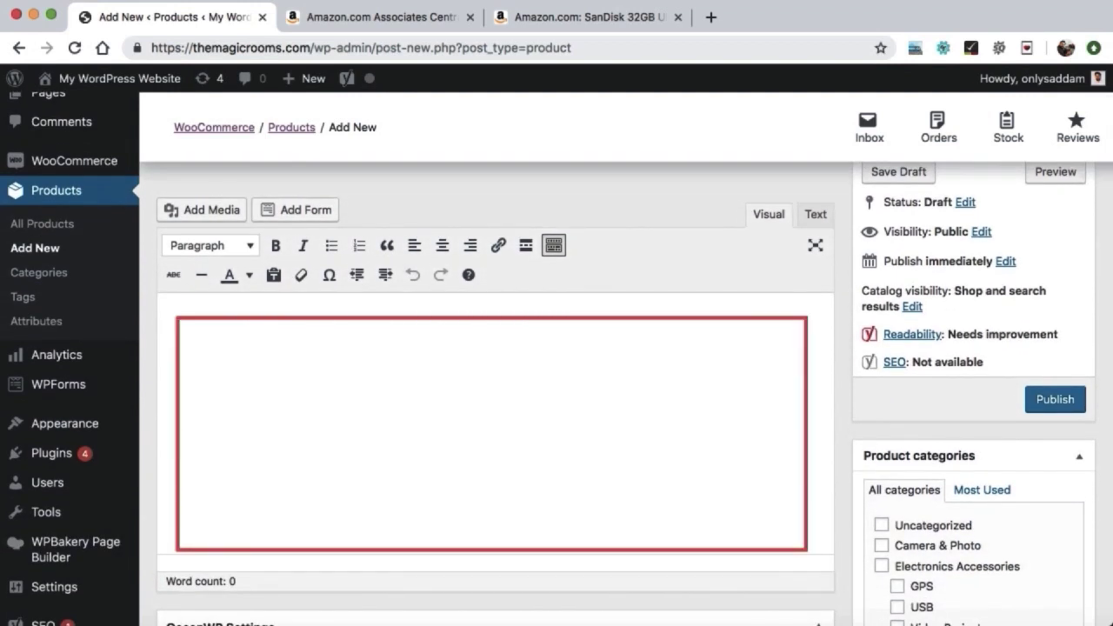
{"action": "key", "text": "super+3"}
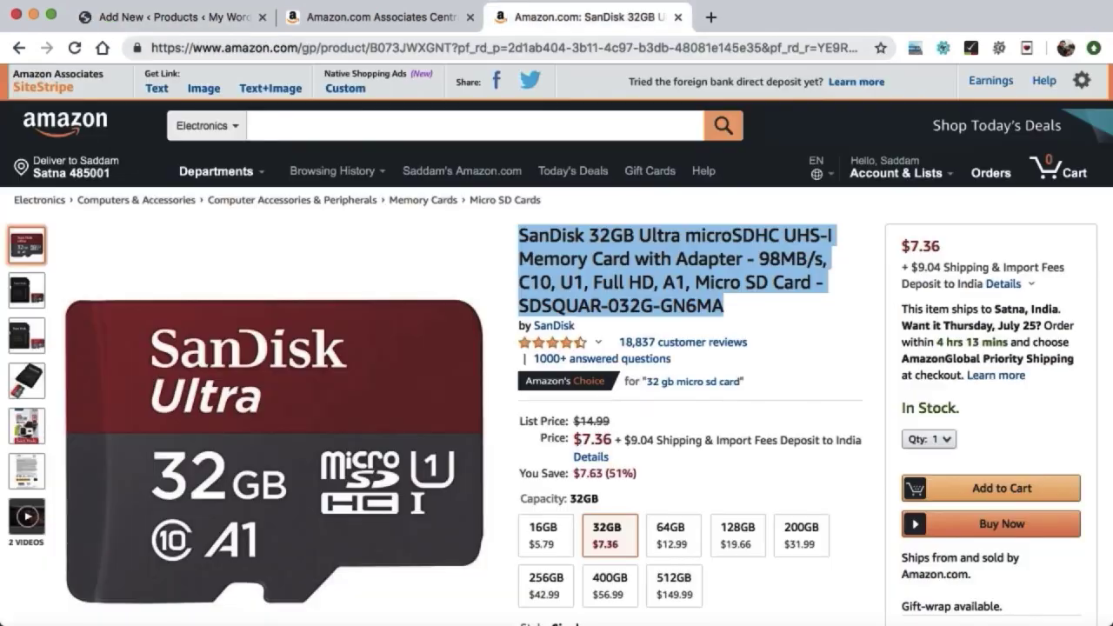
{"action": "scroll", "coordinate": [556, 347], "scroll_direction": "down", "scroll_amount": 15}
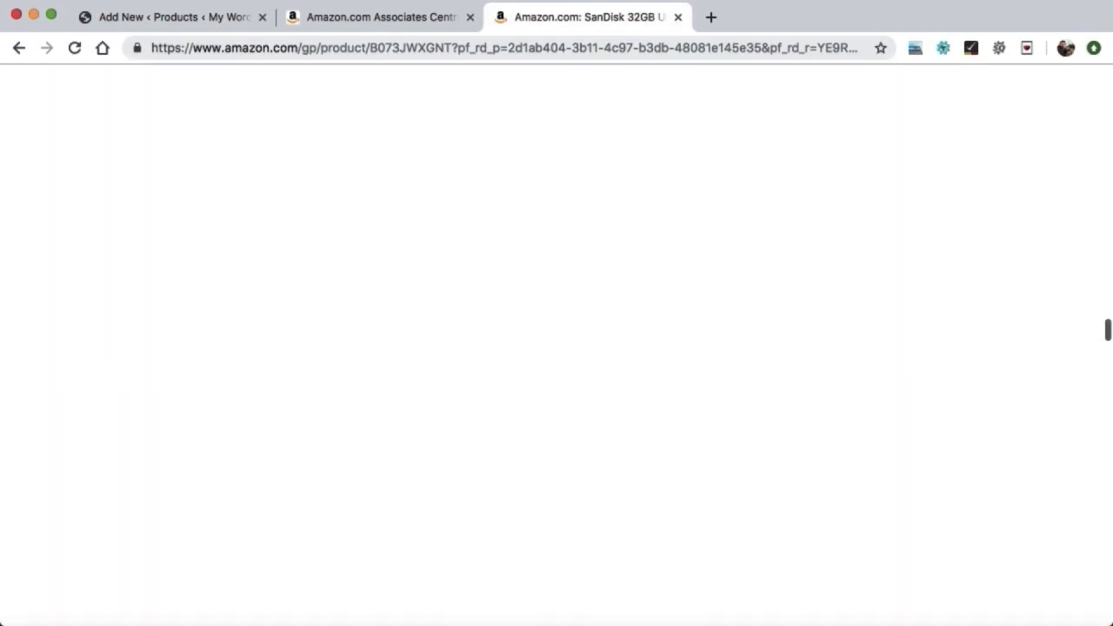
{"action": "scroll", "coordinate": [557, 348], "scroll_direction": "up", "scroll_amount": 6}
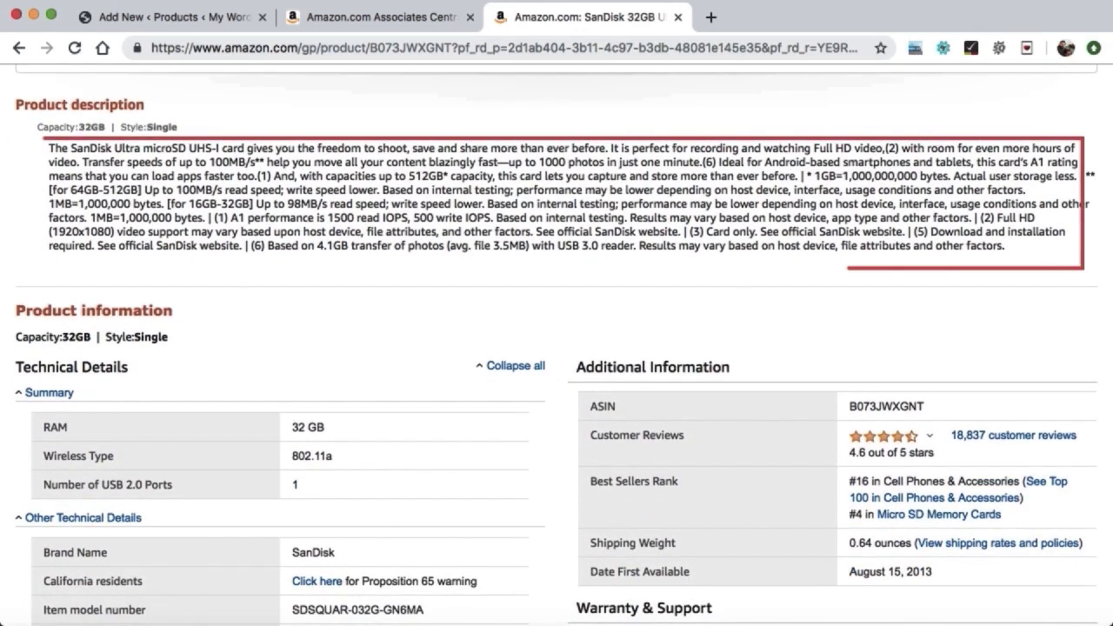
{"action": "mouse_move", "coordinate": [49, 148]}
{"action": "left_mouse_down"}
{"action": "mouse_move", "coordinate": [1026, 189]}
{"action": "mouse_move", "coordinate": [1005, 246]}
{"action": "left_mouse_up"}
{"action": "key", "text": "super+c"}
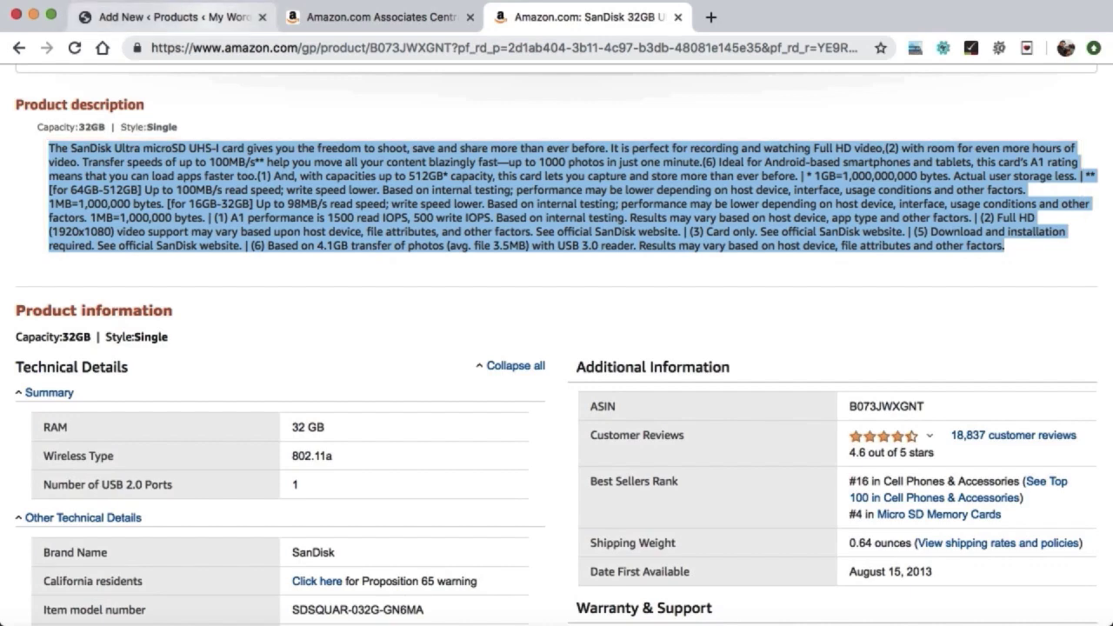
{"action": "left_click", "coordinate": [165, 17]}
{"action": "key", "text": "super+v"}
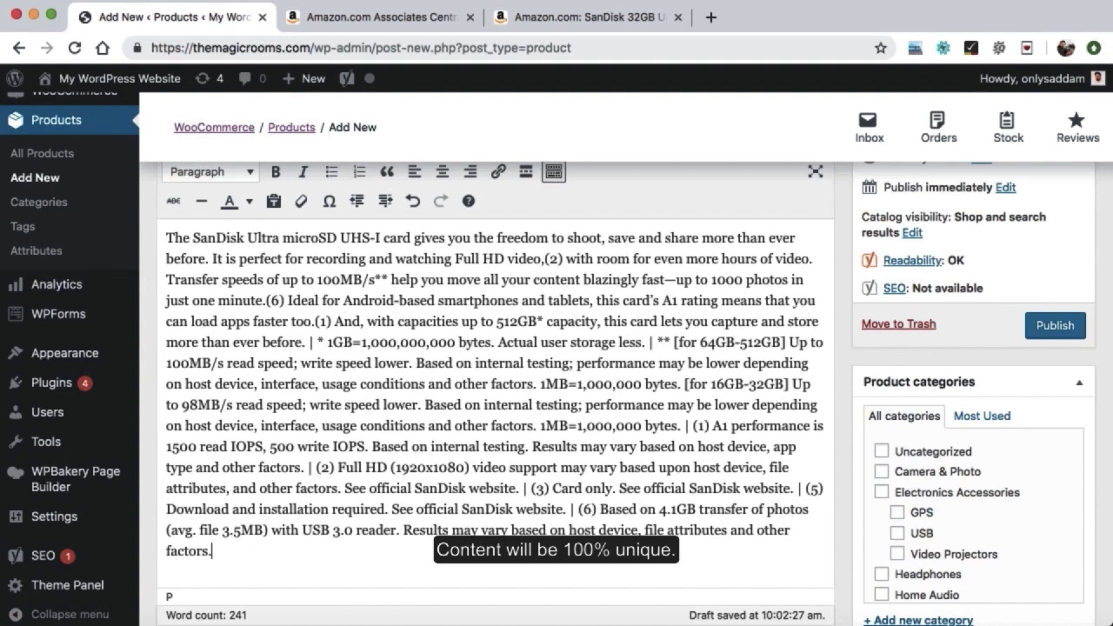
{"action": "scroll", "coordinate": [496, 392], "scroll_direction": "down", "scroll_amount": 8}
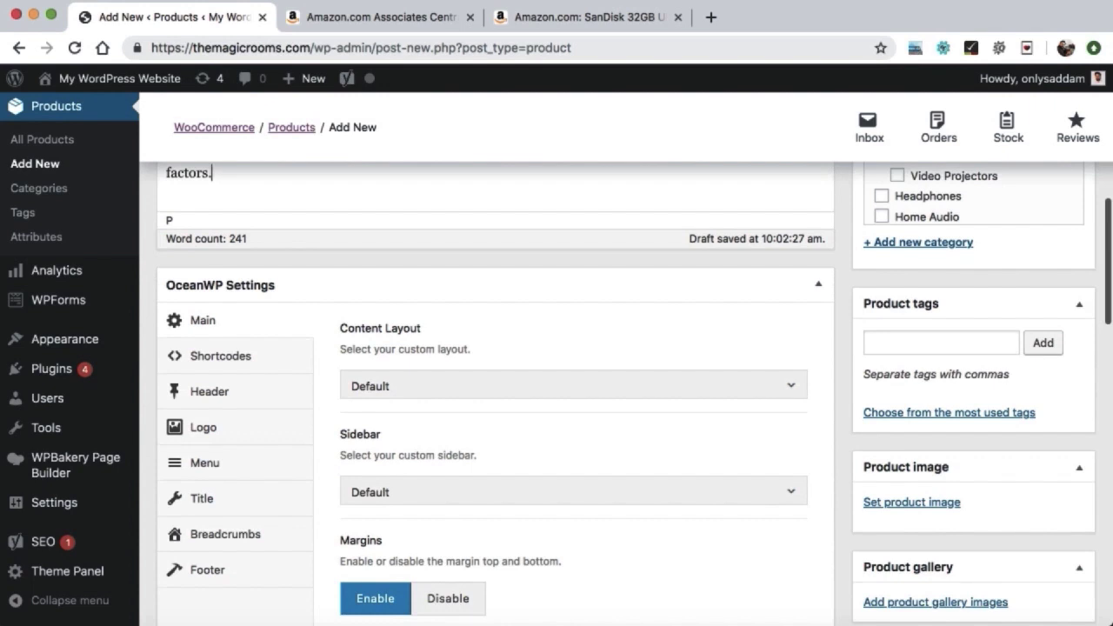
{"action": "scroll", "coordinate": [496, 391], "scroll_direction": "down", "scroll_amount": 6}
{"action": "scroll", "coordinate": [496, 391], "scroll_direction": "down", "scroll_amount": 2}
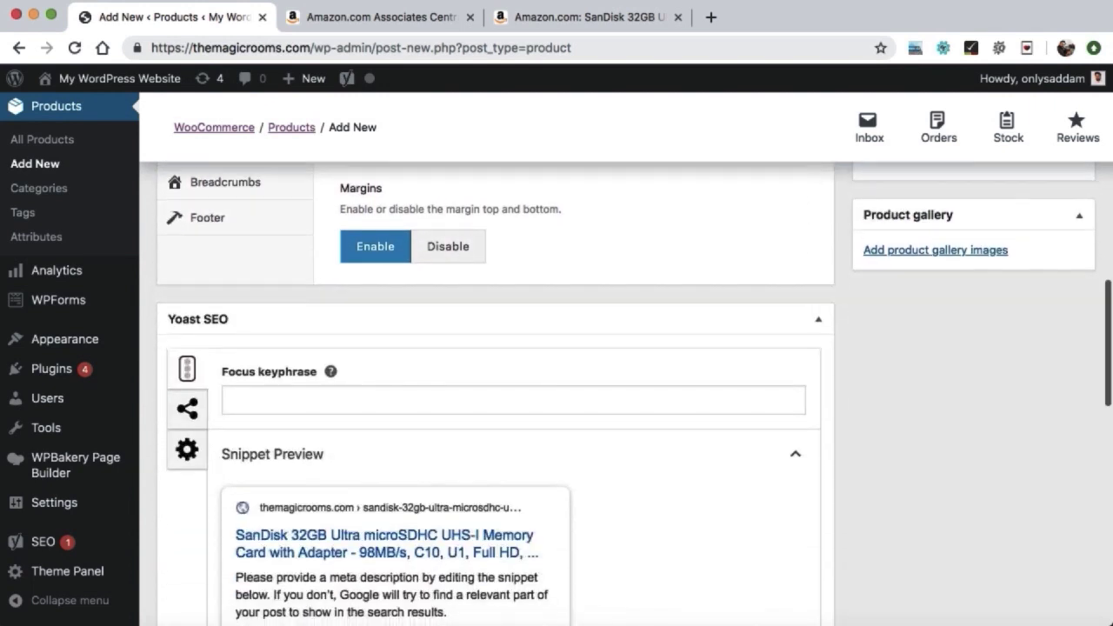
{"action": "scroll", "coordinate": [496, 392], "scroll_direction": "down", "scroll_amount": 3}
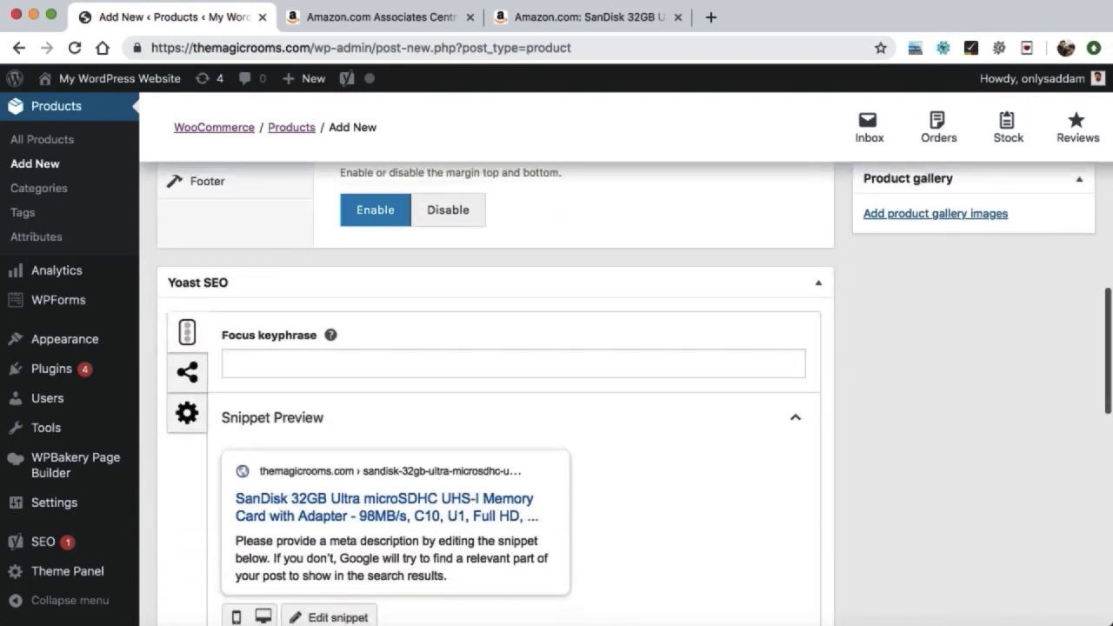
Set the Product data type to External/Affiliate product, then return to the Amazon SanDisk listing.
{"action": "scroll", "coordinate": [496, 391], "scroll_direction": "down", "scroll_amount": 7}
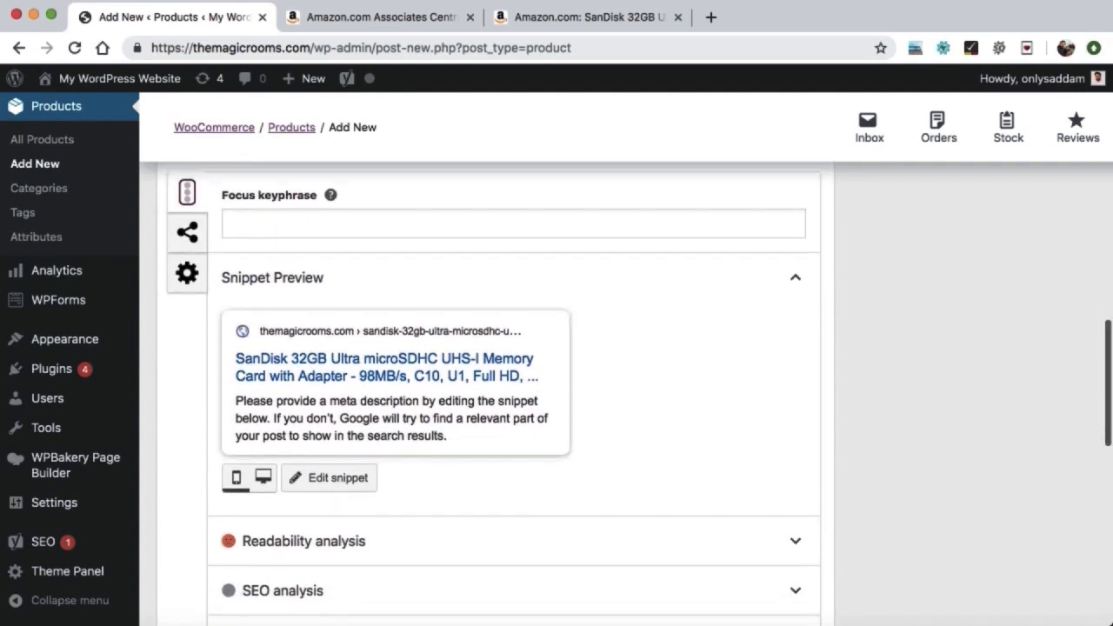
{"action": "scroll", "coordinate": [495, 391], "scroll_direction": "down", "scroll_amount": 7}
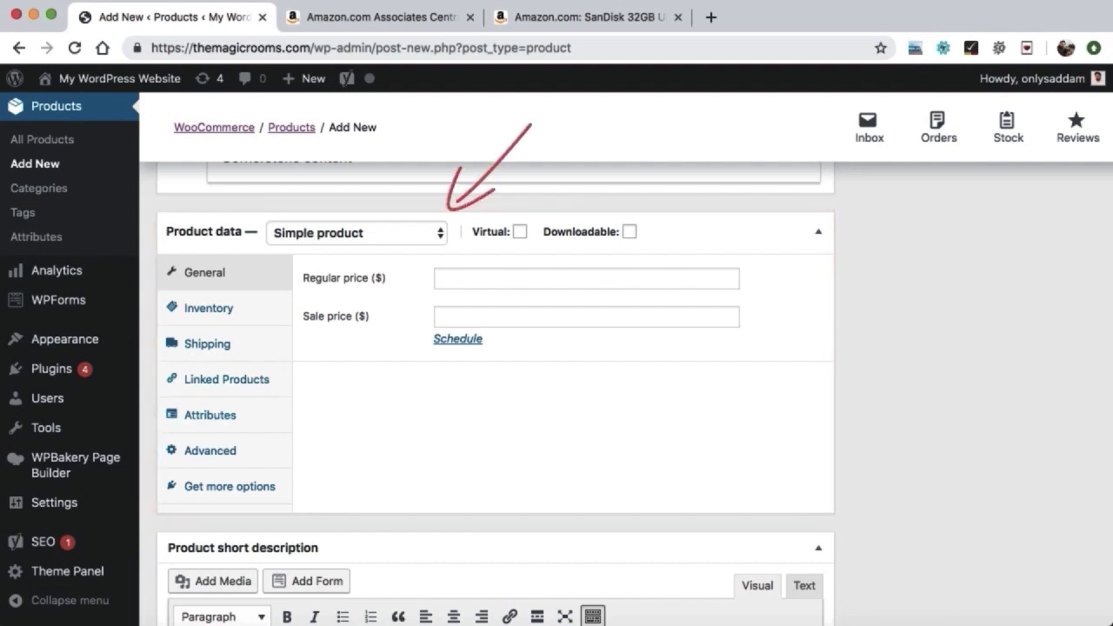
{"action": "left_click", "coordinate": [356, 232]}
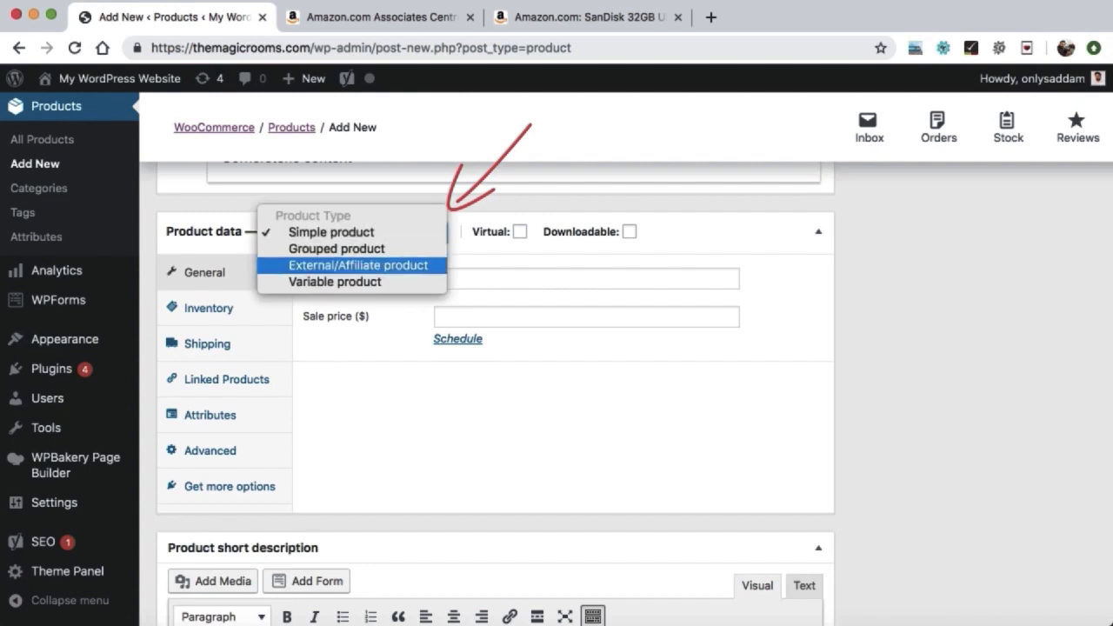
{"action": "left_click", "coordinate": [359, 266]}
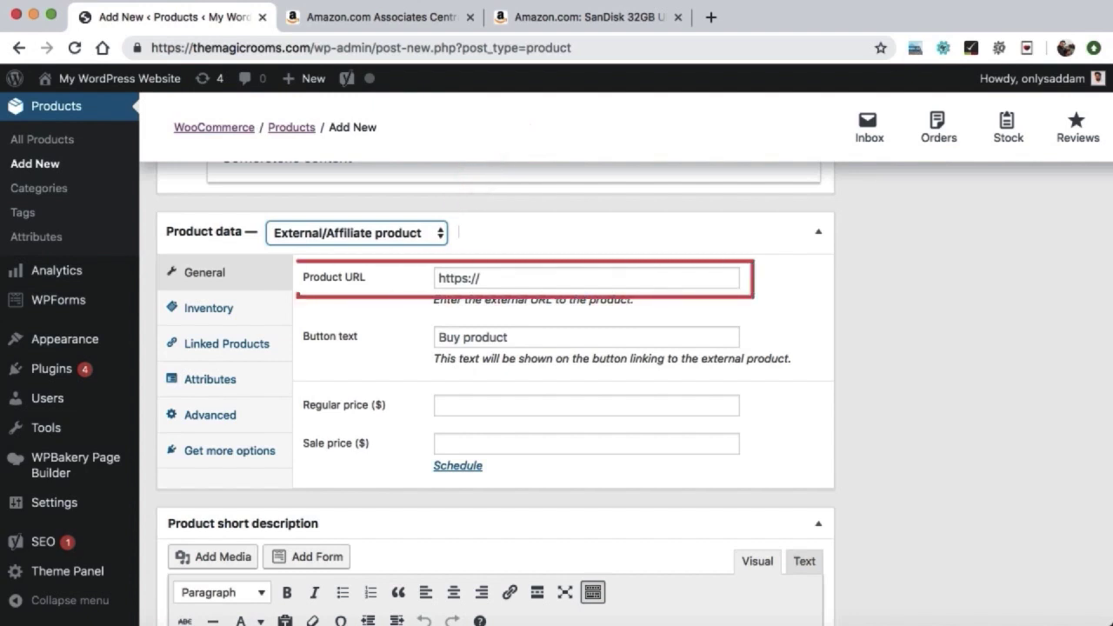
{"action": "left_click", "coordinate": [439, 278]}
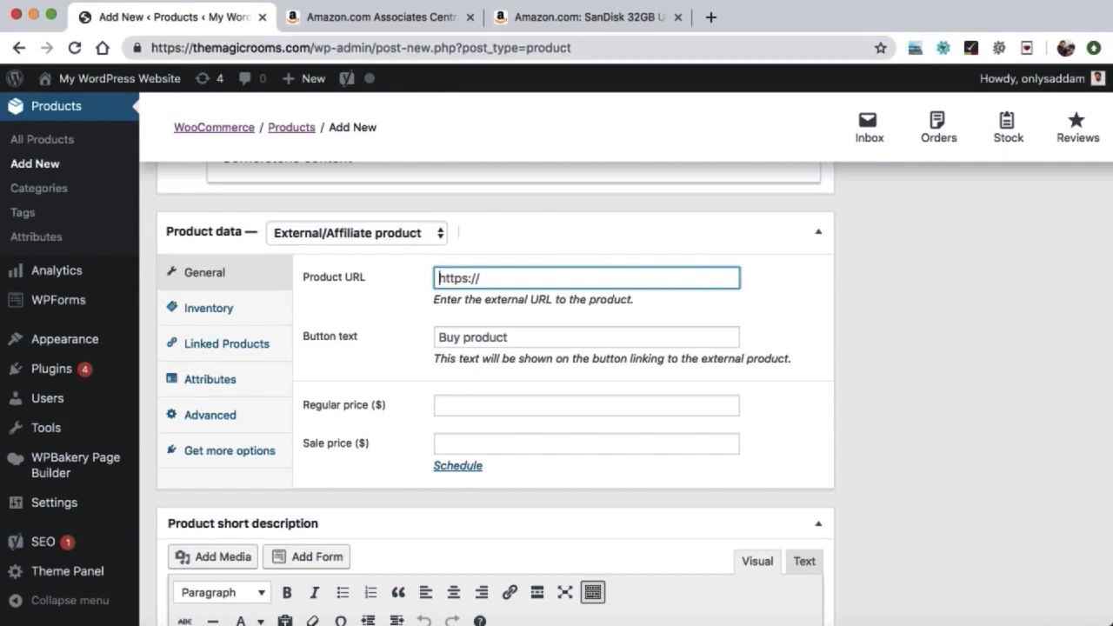
{"action": "key", "text": "super+3"}
{"action": "scroll", "coordinate": [556, 348], "scroll_direction": "up", "scroll_amount": 20}
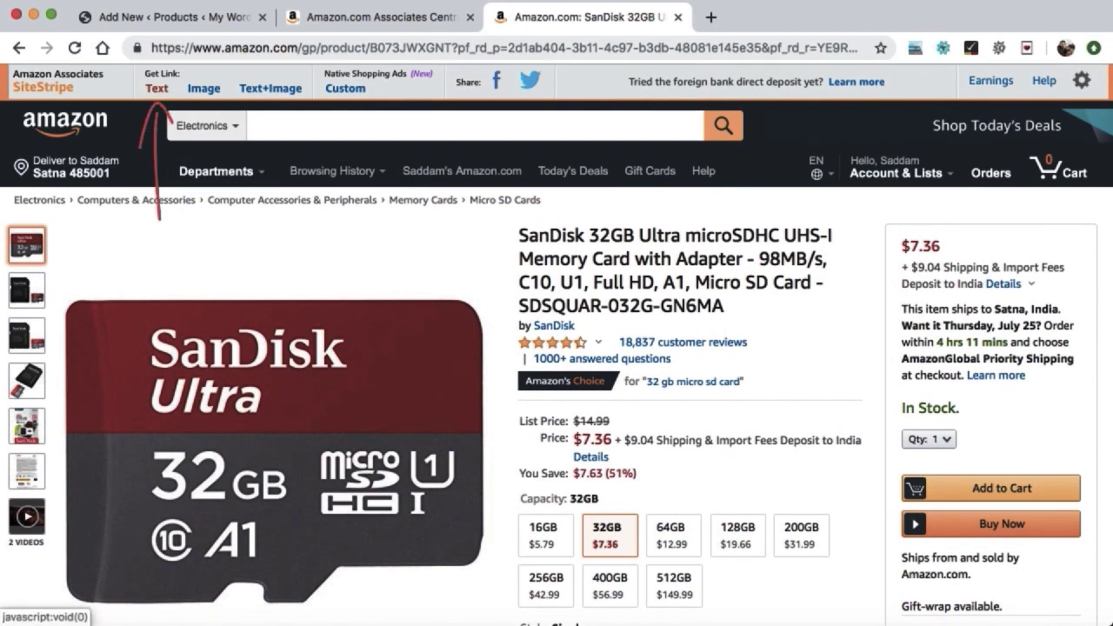
Paste the SiteStripe amzn.to short affiliate link into the Product URL field.
{"action": "left_click", "coordinate": [156, 88]}
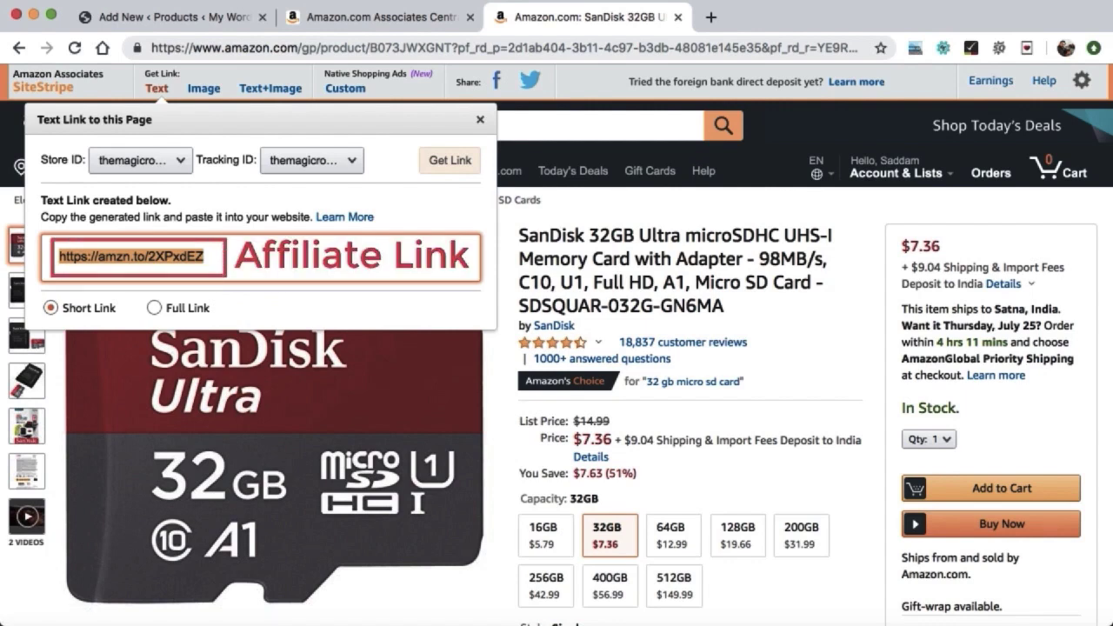
{"action": "right_click", "coordinate": [193, 254]}
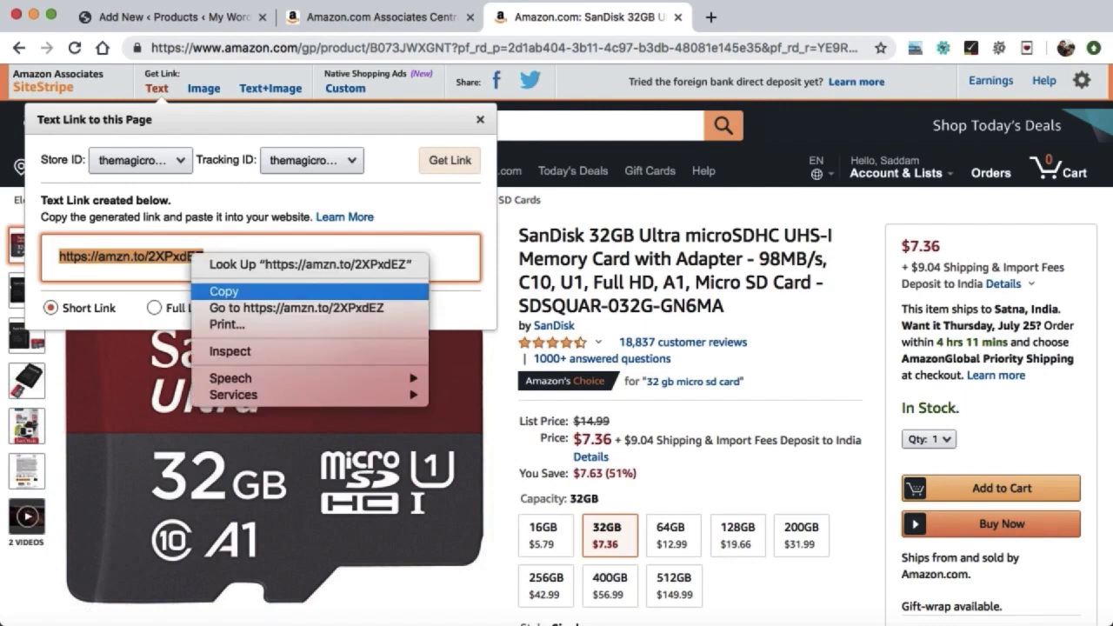
{"action": "left_click", "coordinate": [224, 292]}
{"action": "left_click", "coordinate": [173, 16]}
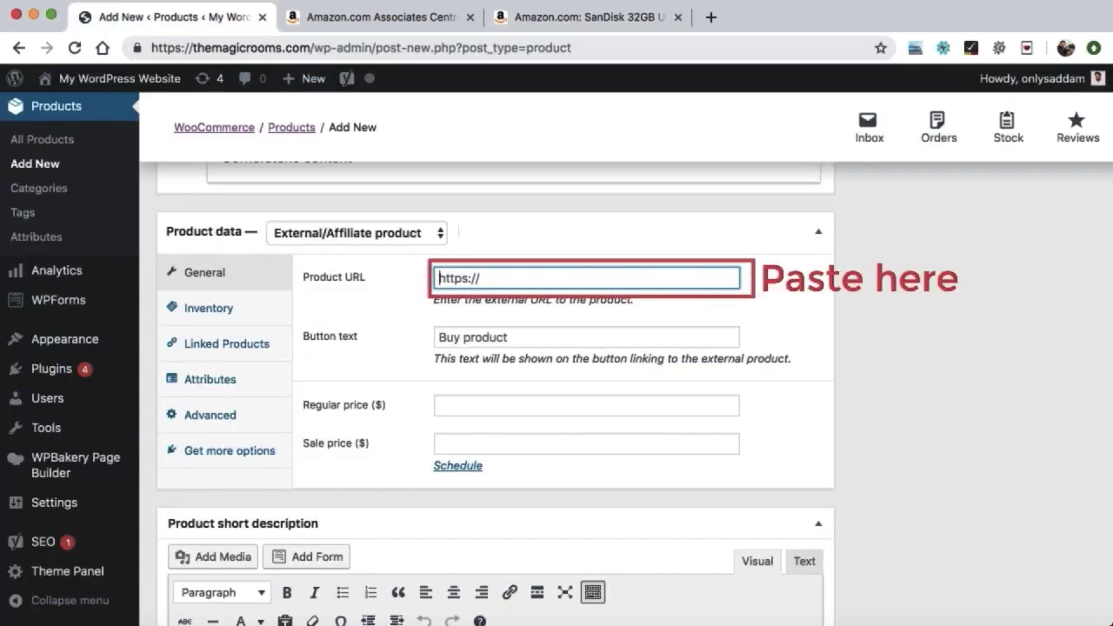
{"action": "key", "text": "super+v"}
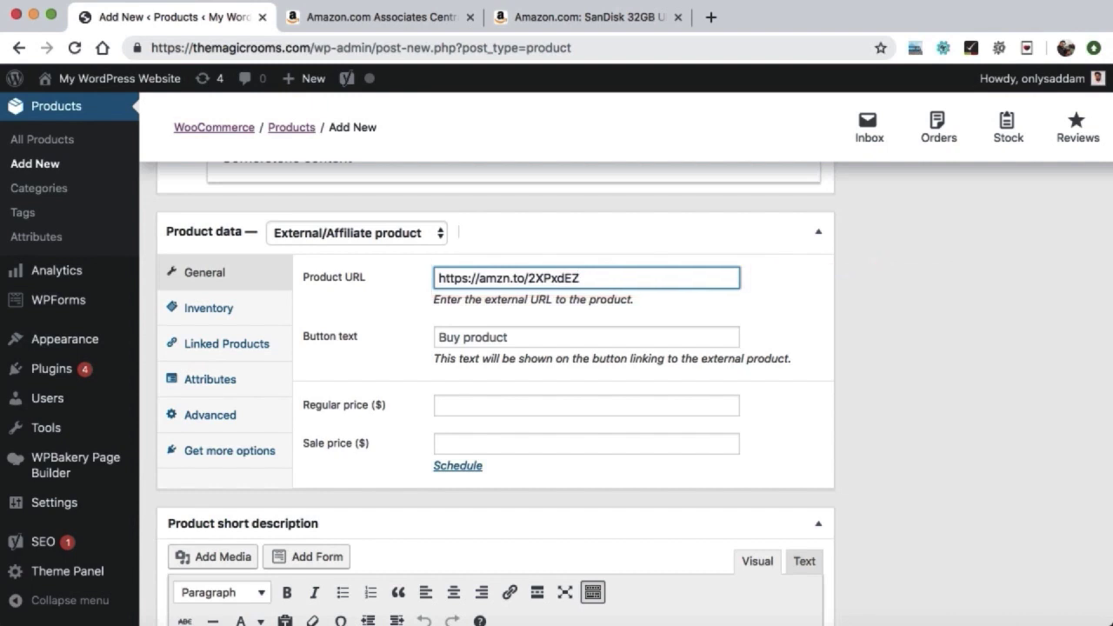
Change the Button text to 'Buy on Amazon'.
{"action": "left_click", "coordinate": [439, 337]}
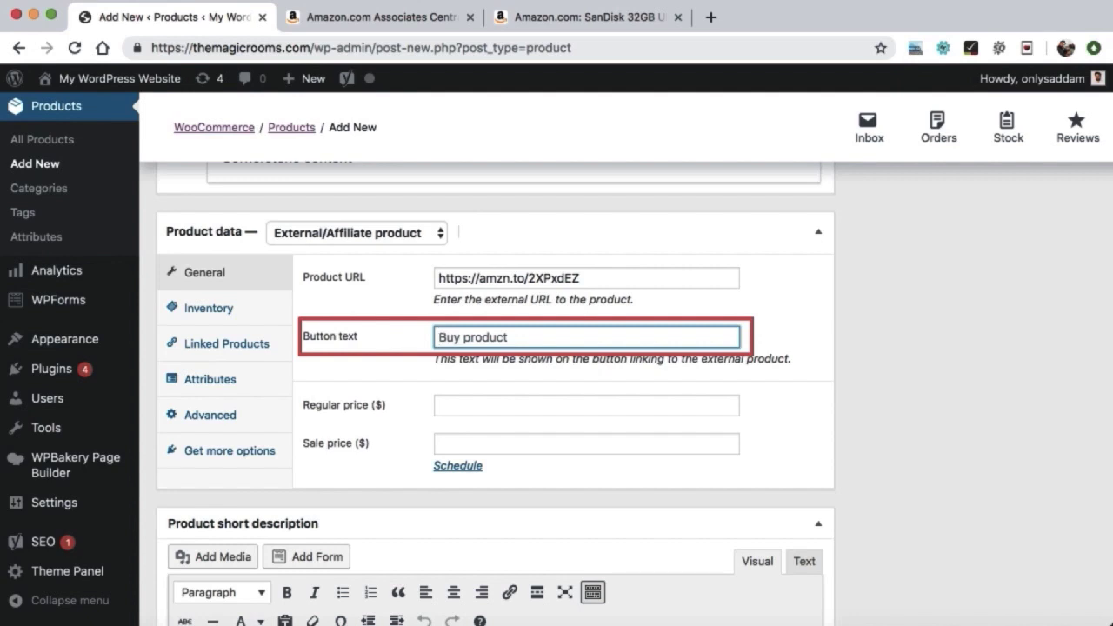
{"action": "key", "text": "super+a"}
{"action": "type", "text": "Buy on Amazon"}
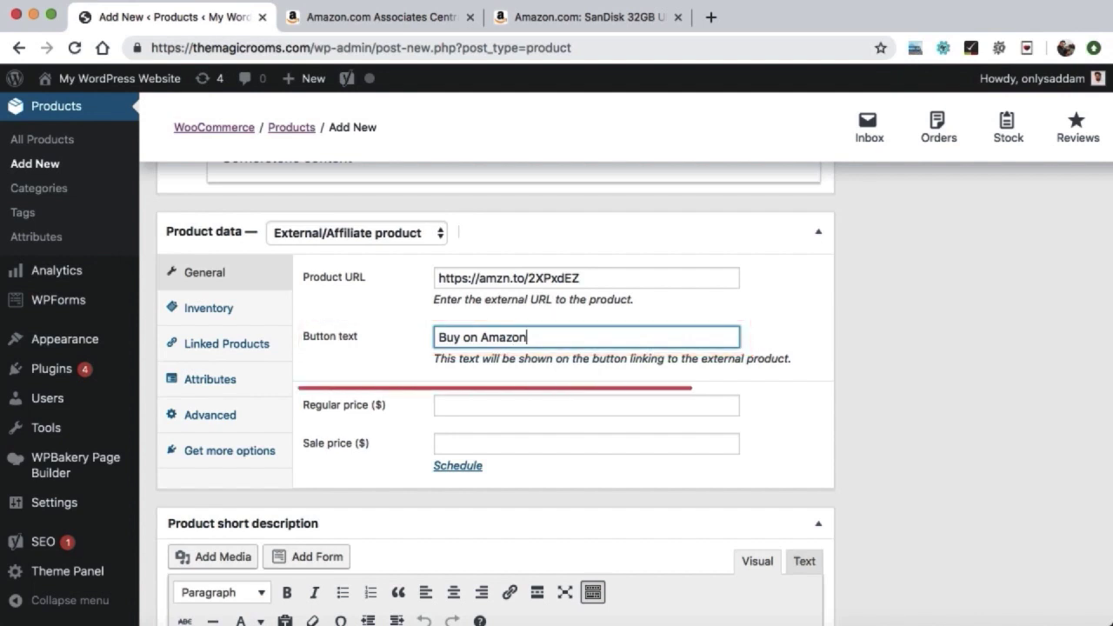
{"action": "left_click", "coordinate": [586, 405]}
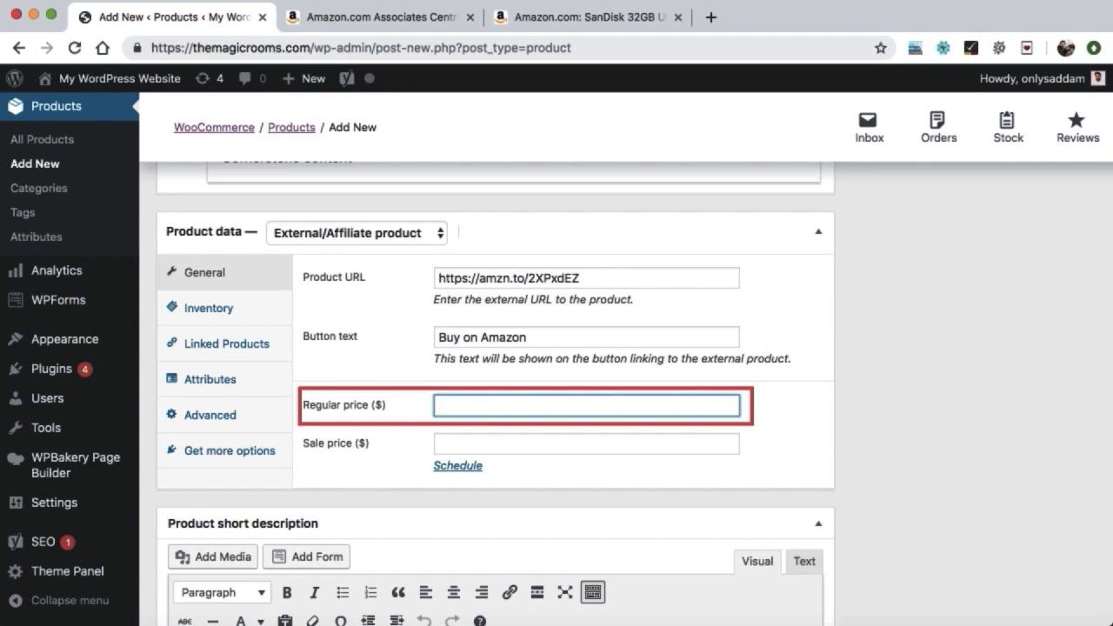
Enter Amazon's $7.36 price as the Regular price.
{"action": "key", "text": "super+3"}
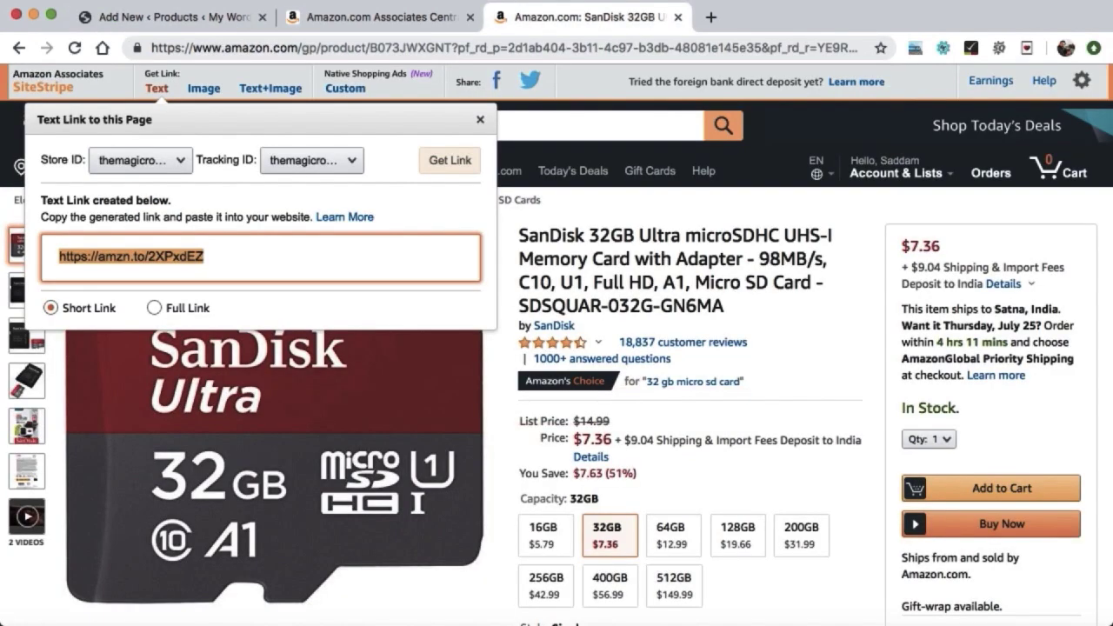
{"action": "scroll", "coordinate": [557, 344], "scroll_direction": "down", "scroll_amount": 1}
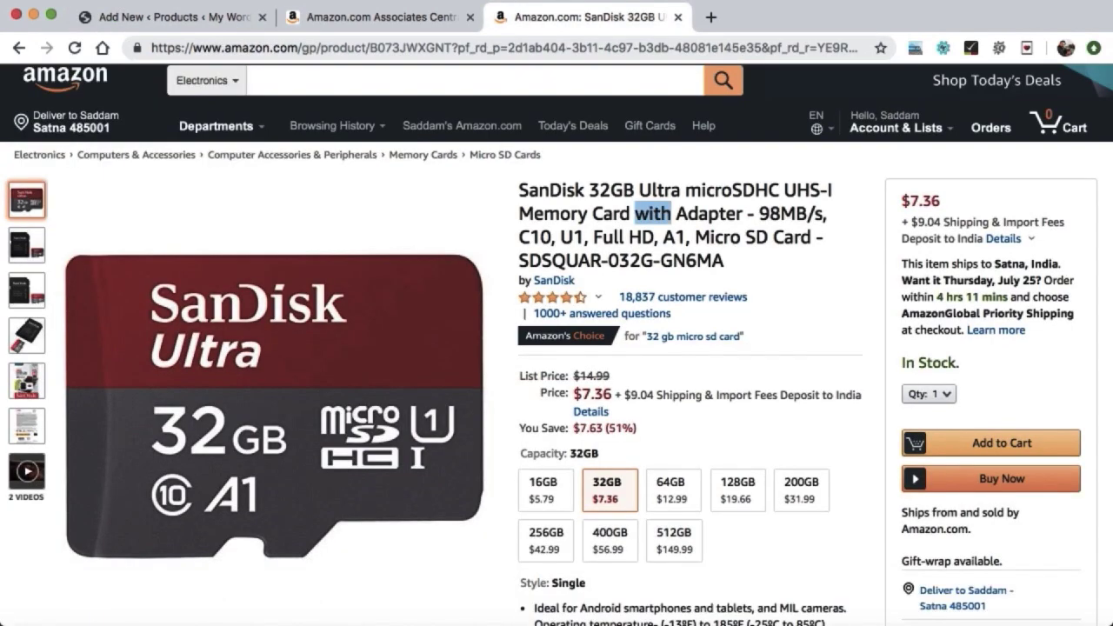
{"action": "left_click_drag", "start_coordinate": [573, 395], "coordinate": [612, 395]}
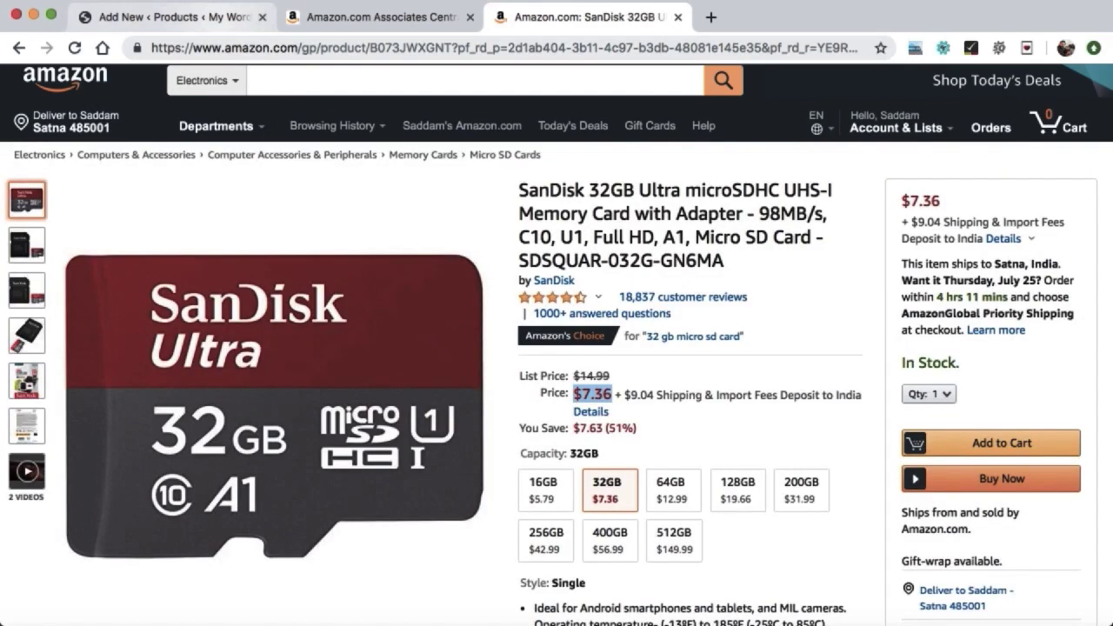
{"action": "key", "text": "super+1"}
{"action": "type", "text": "7.3"}
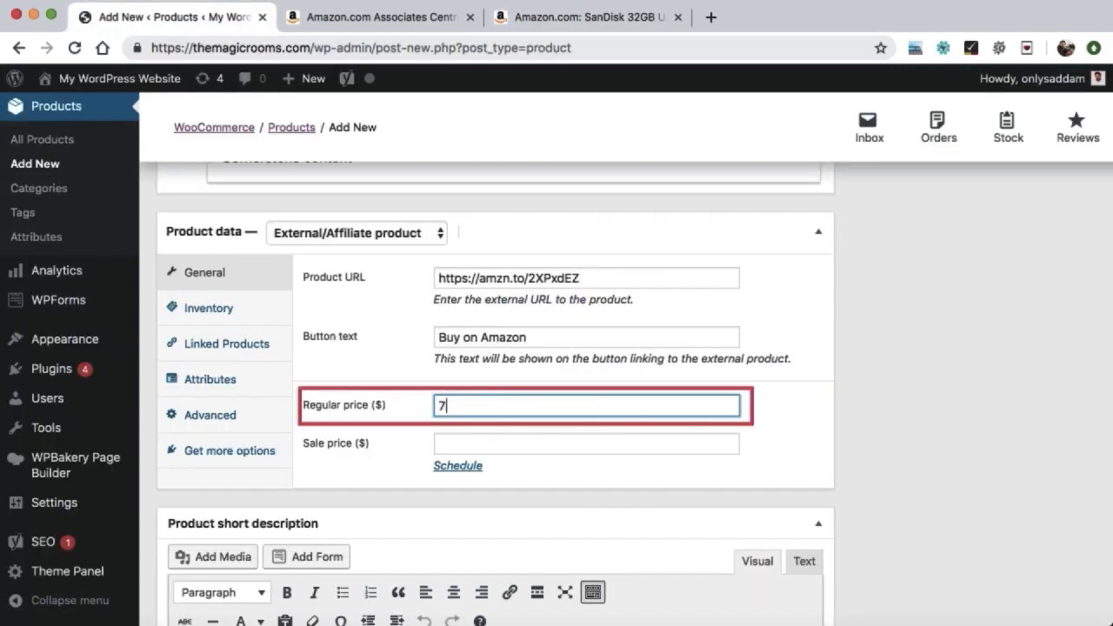
{"action": "type", "text": "6"}
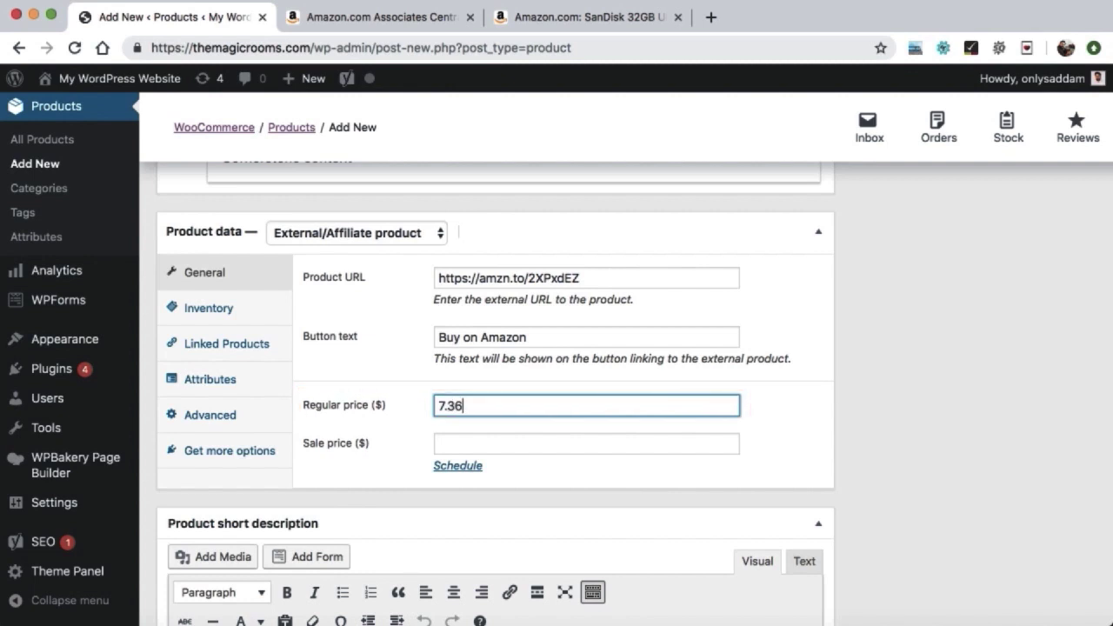
Paste Amazon's SanDisk feature bullet list into the Product short description.
{"action": "scroll", "coordinate": [495, 392], "scroll_direction": "down", "scroll_amount": 5}
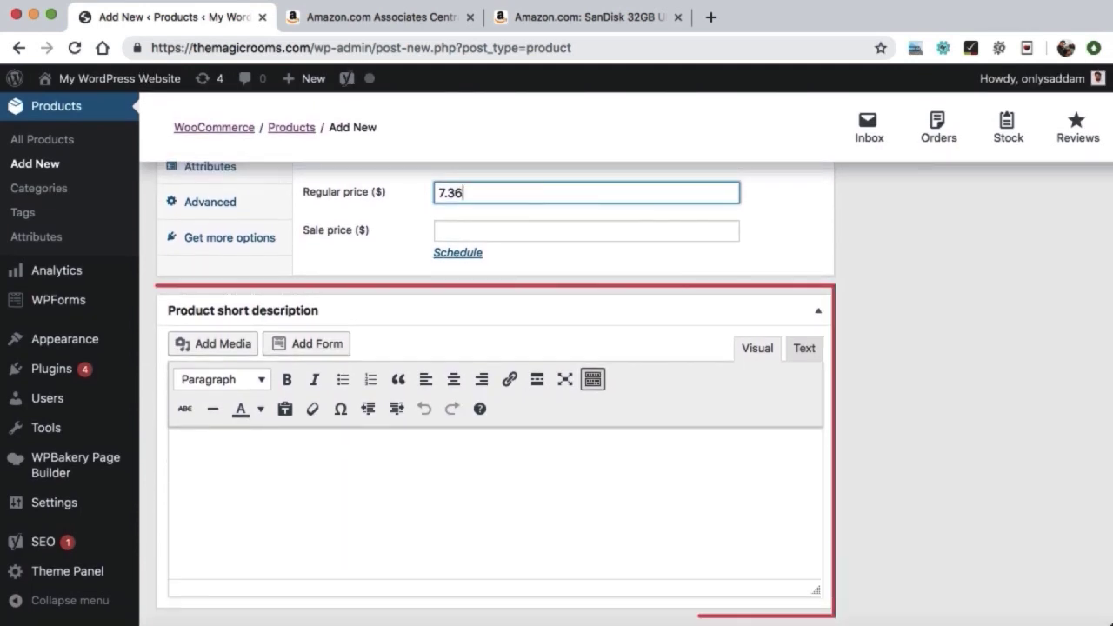
{"action": "left_click", "coordinate": [177, 444]}
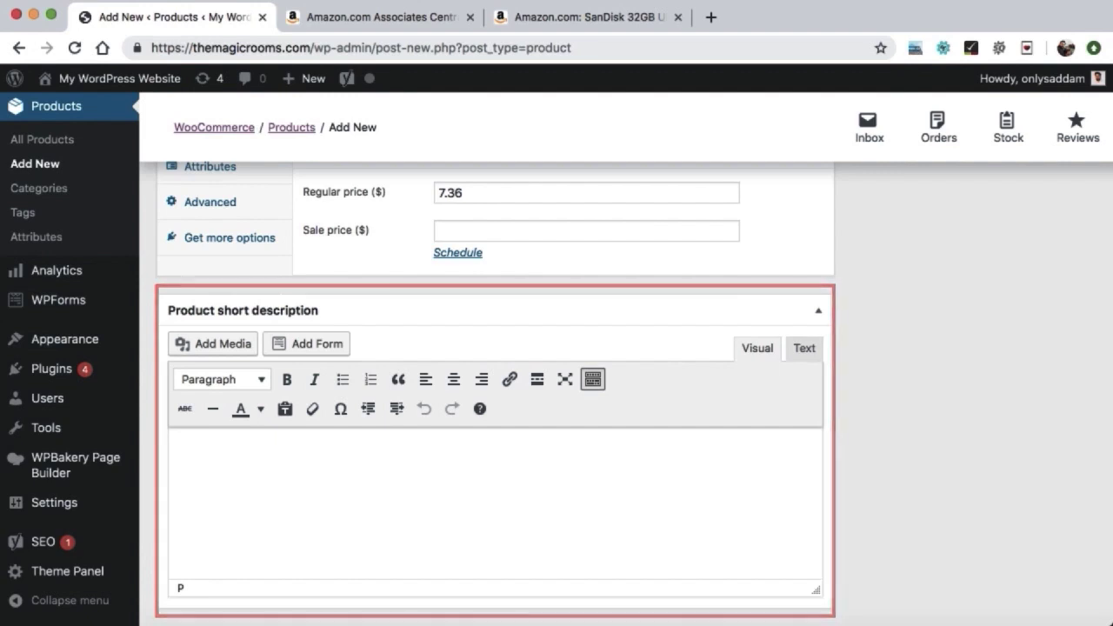
{"action": "left_click", "coordinate": [584, 16]}
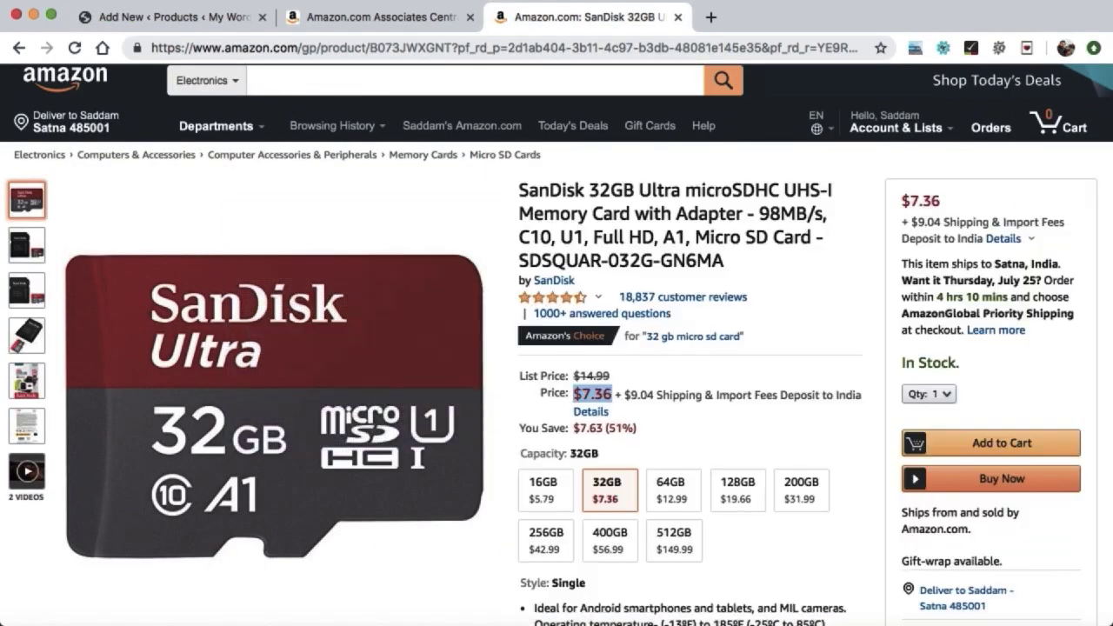
{"action": "scroll", "coordinate": [556, 348], "scroll_direction": "down", "scroll_amount": 5}
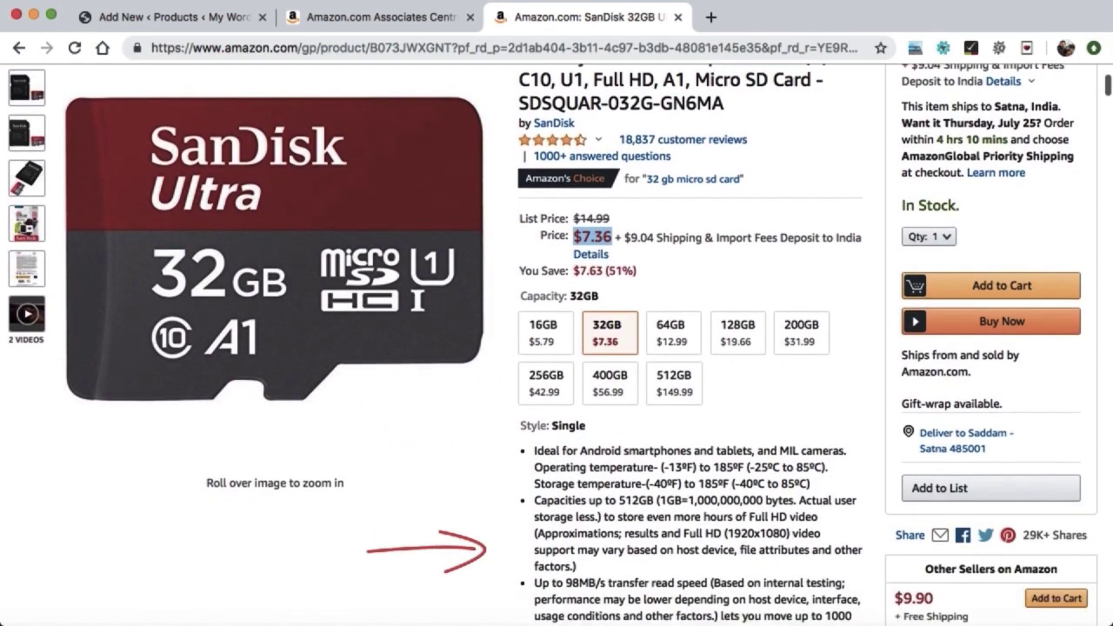
{"action": "scroll", "coordinate": [556, 348], "scroll_direction": "down", "scroll_amount": 2}
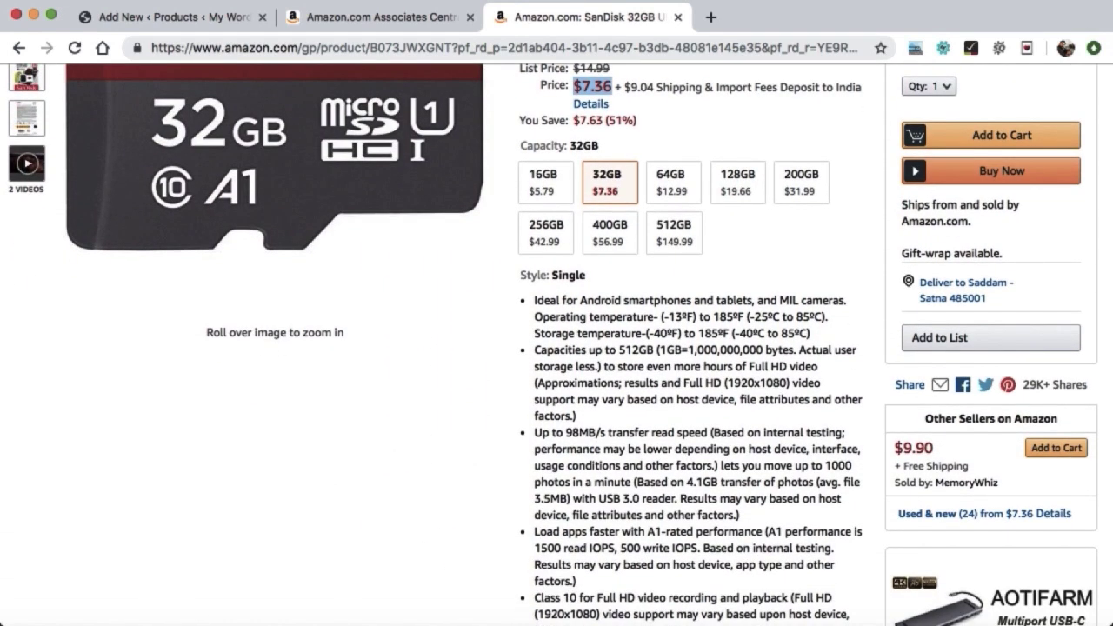
{"action": "left_click_drag", "start_coordinate": [534, 300], "coordinate": [576, 581]}
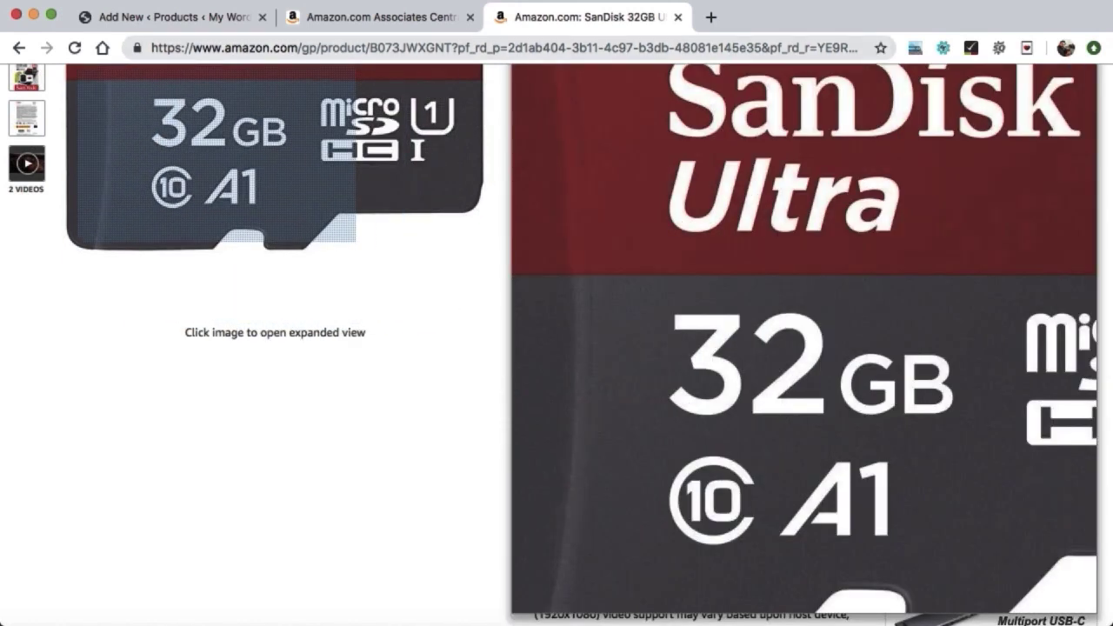
{"action": "left_click", "coordinate": [165, 16]}
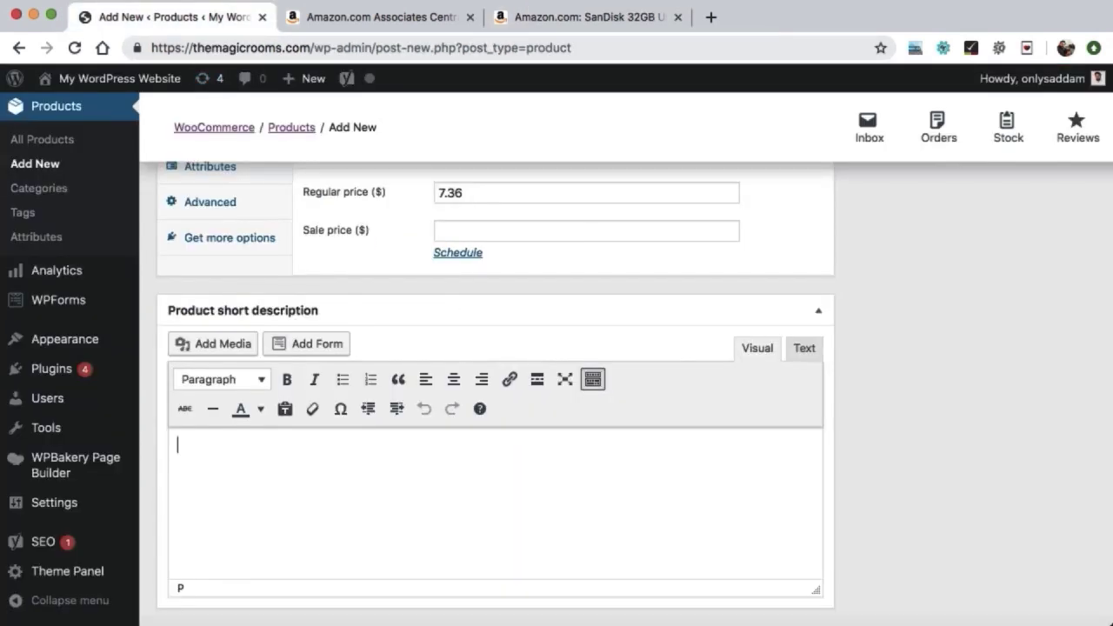
{"action": "key", "text": "super+v"}
{"action": "scroll", "coordinate": [496, 505], "scroll_direction": "up", "scroll_amount": 3}
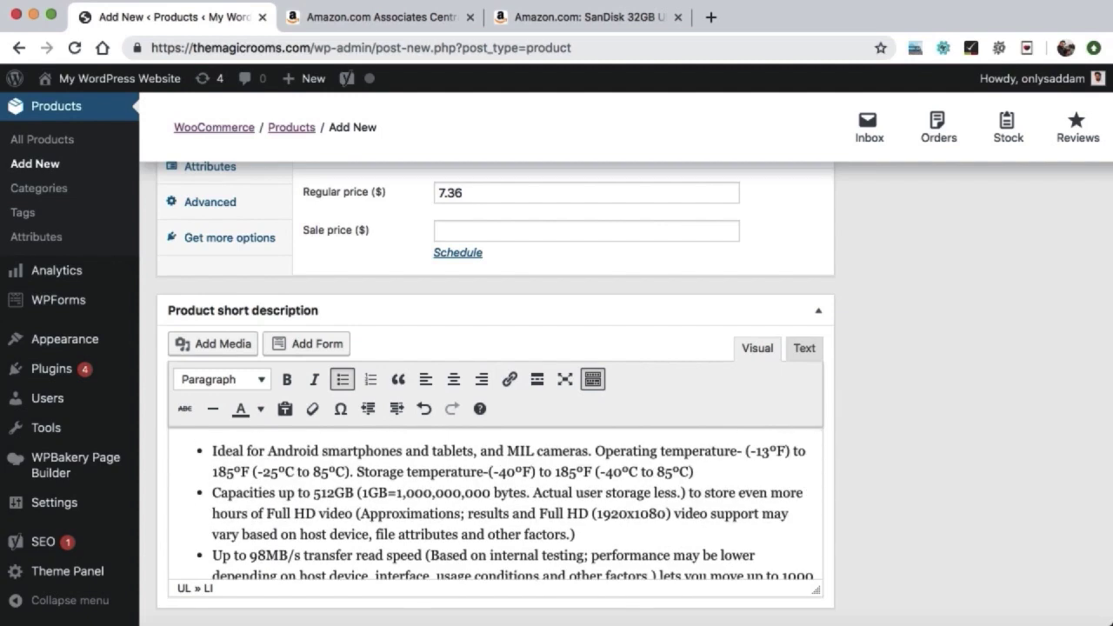
{"action": "scroll", "coordinate": [495, 392], "scroll_direction": "up", "scroll_amount": 5}
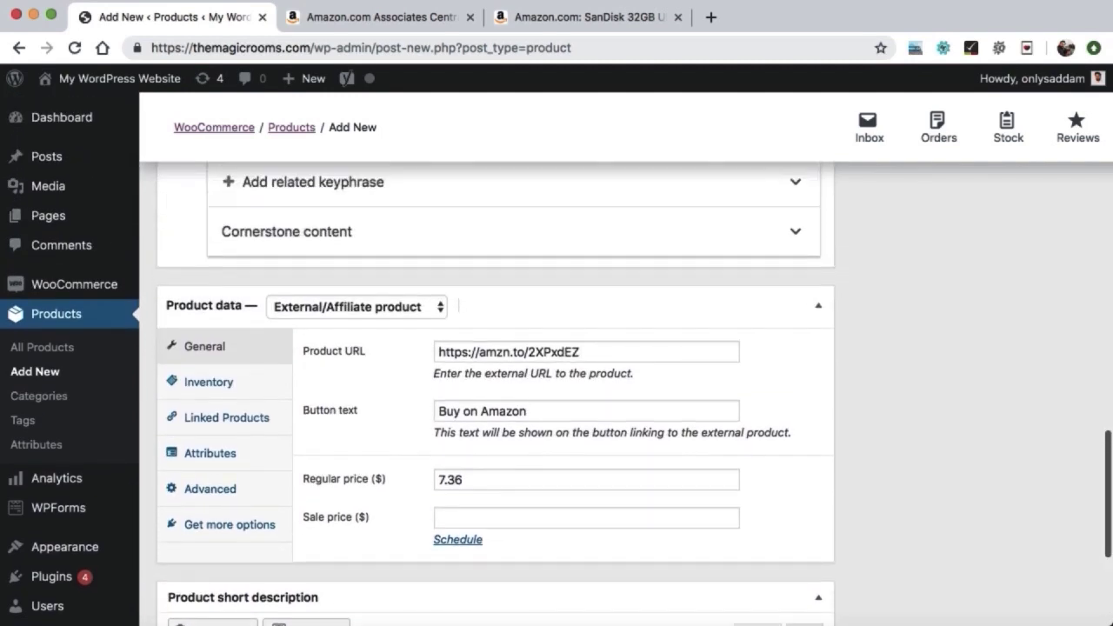
Upload the SanDisk 32GB Ultra PLUS card .jpg and set it as the product image.
{"action": "scroll", "coordinate": [496, 392], "scroll_direction": "up", "scroll_amount": 12}
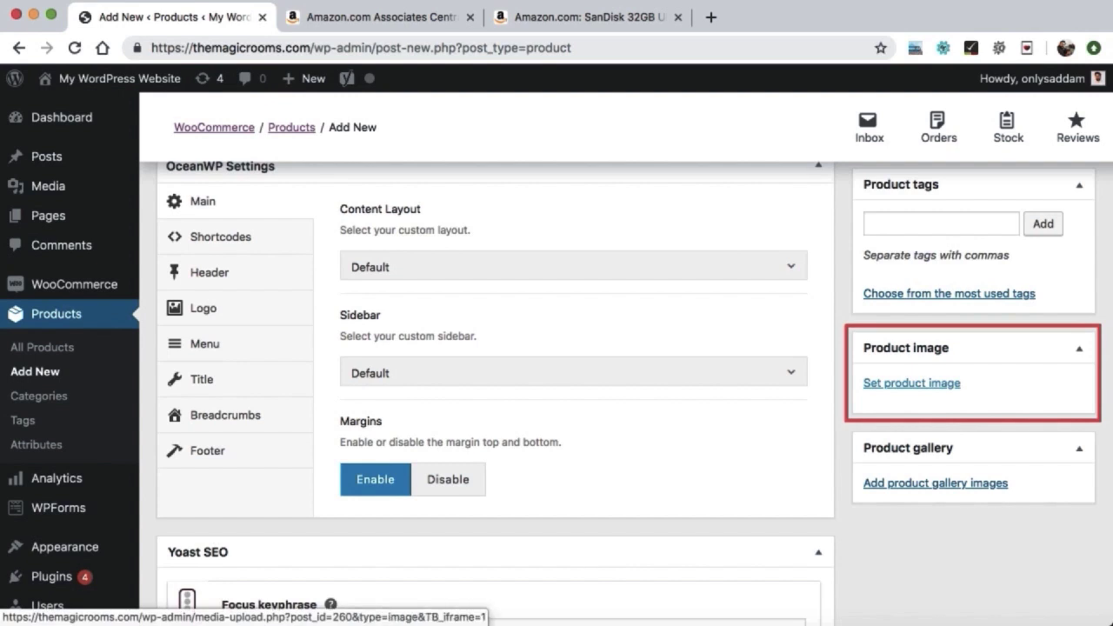
{"action": "left_click", "coordinate": [912, 383]}
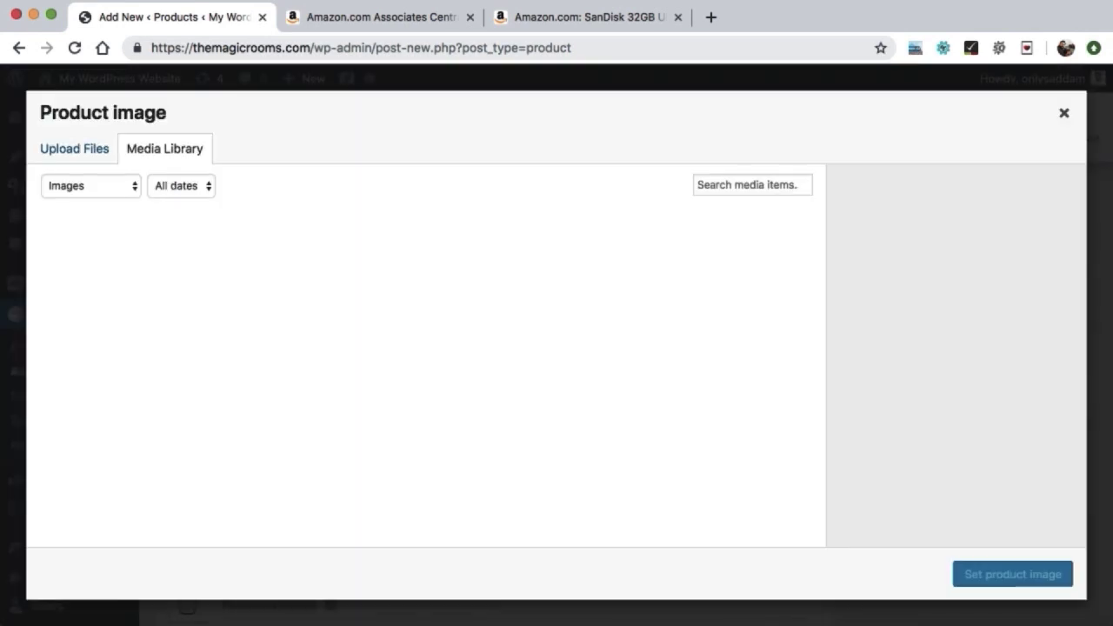
{"action": "left_click", "coordinate": [74, 149]}
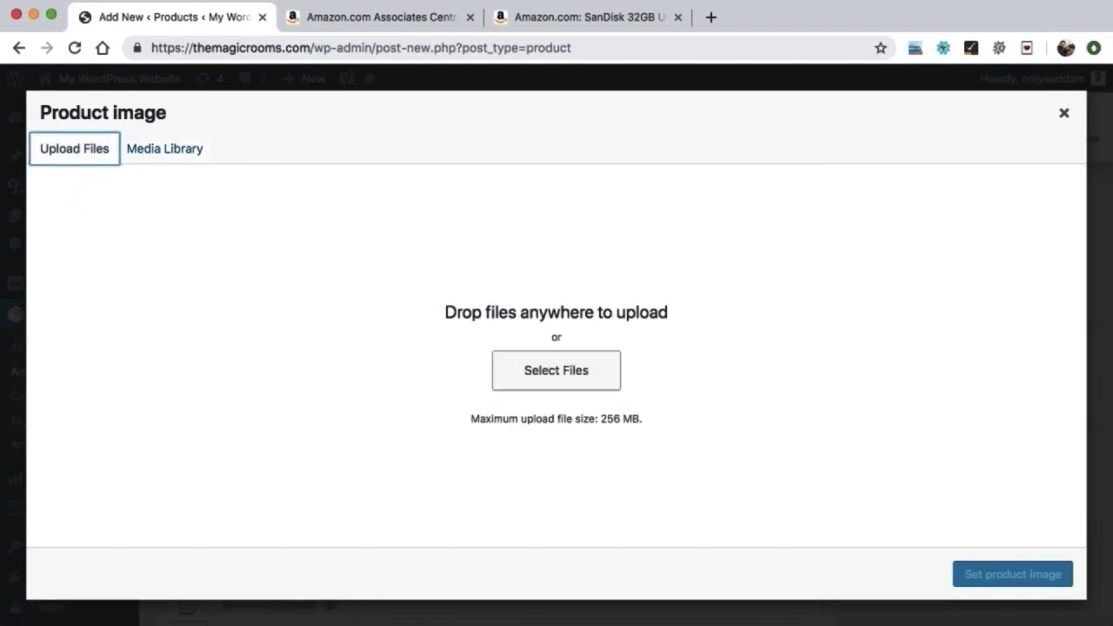
{"action": "key", "text": "Tab"}
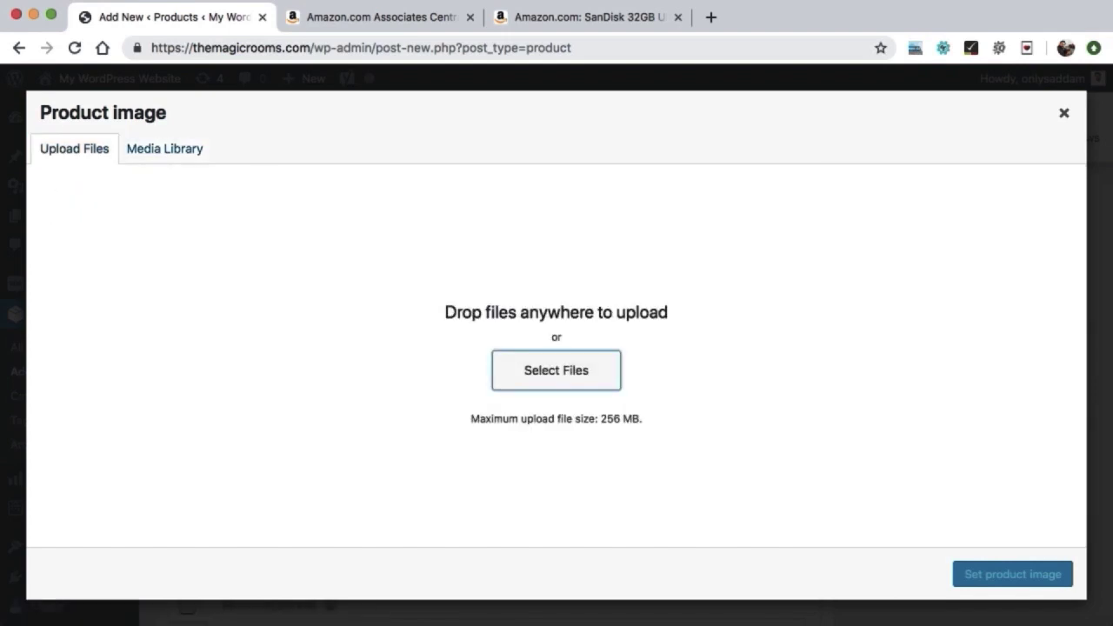
{"action": "key", "text": "space"}
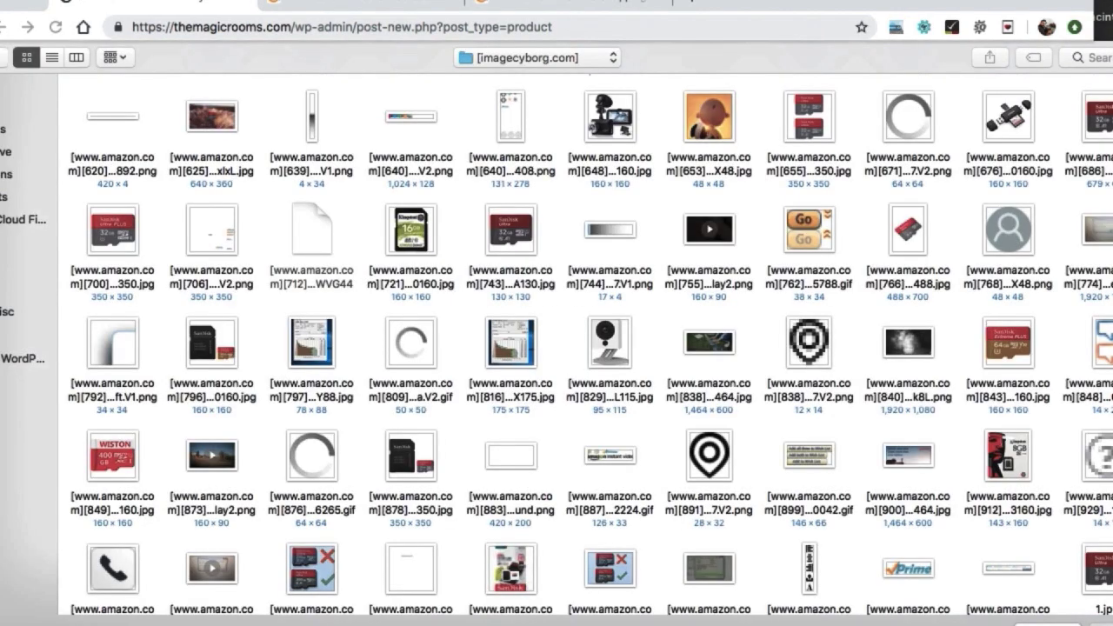
{"action": "left_click", "coordinate": [112, 228]}
{"action": "key", "text": "Return"}
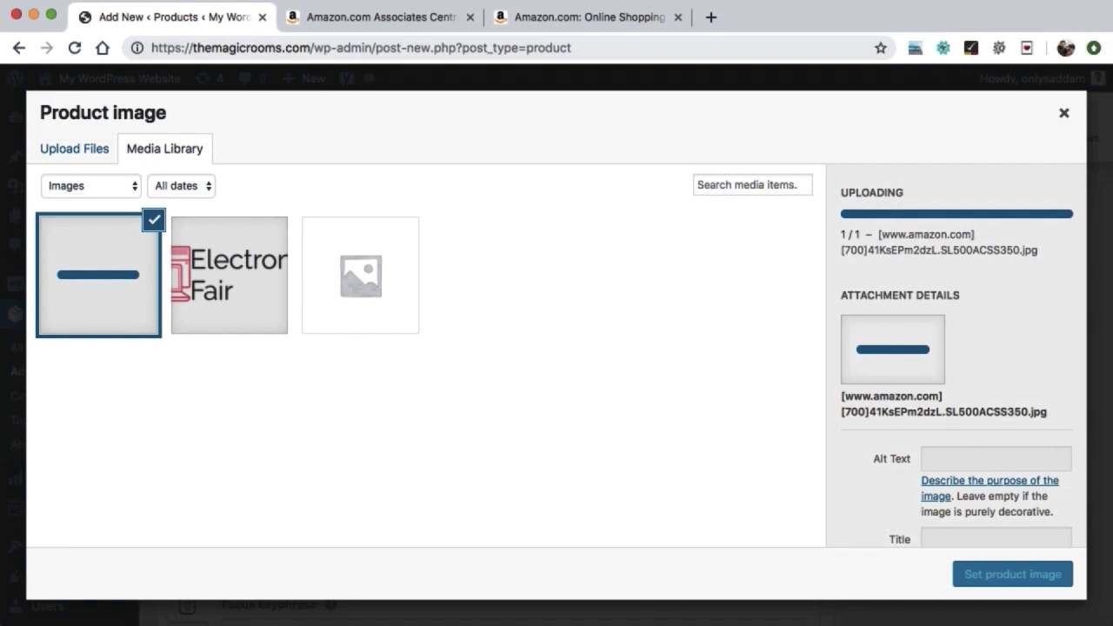
{"action": "scroll", "coordinate": [956, 348], "scroll_direction": "down", "scroll_amount": 5}
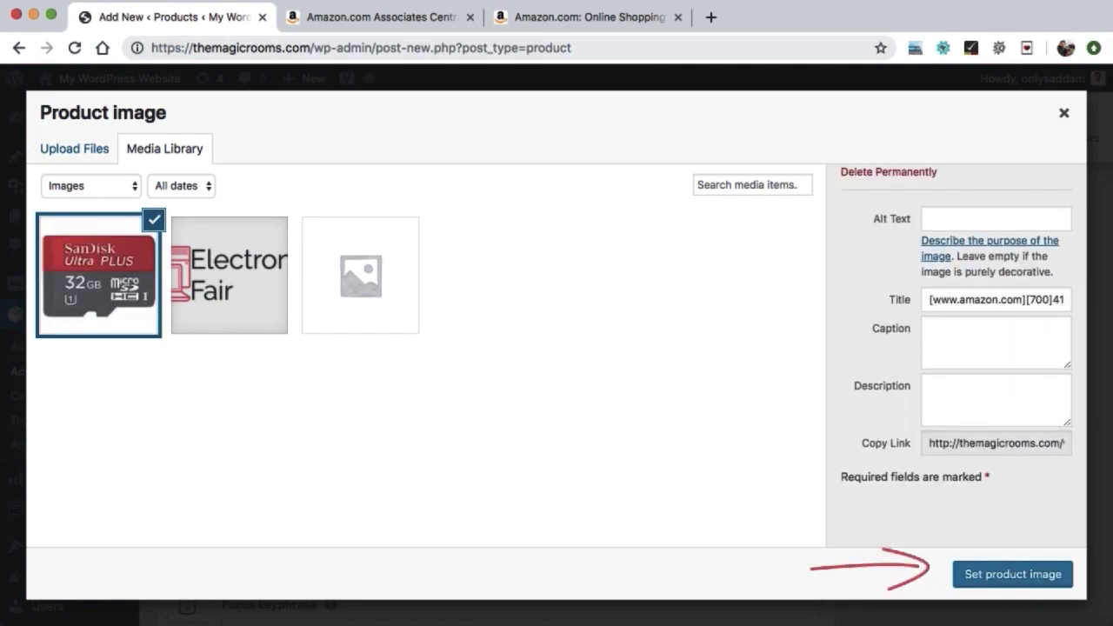
{"action": "left_click", "coordinate": [1012, 574]}
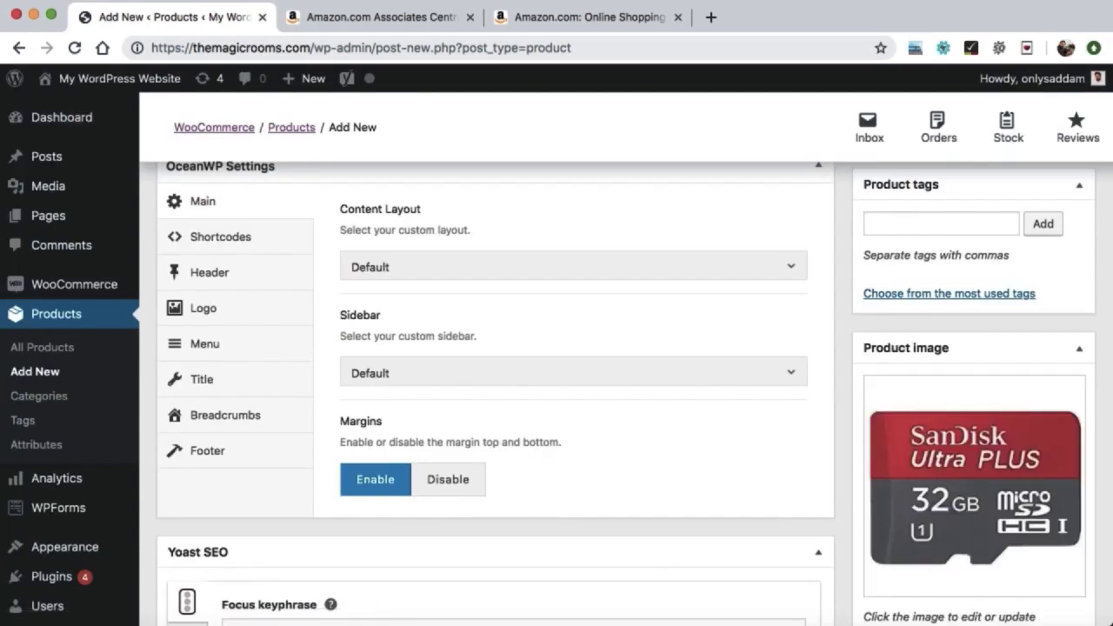
Add the product tags 'sandisk cards' and 'memory cards'.
{"action": "scroll", "coordinate": [974, 487], "scroll_direction": "up", "scroll_amount": 4}
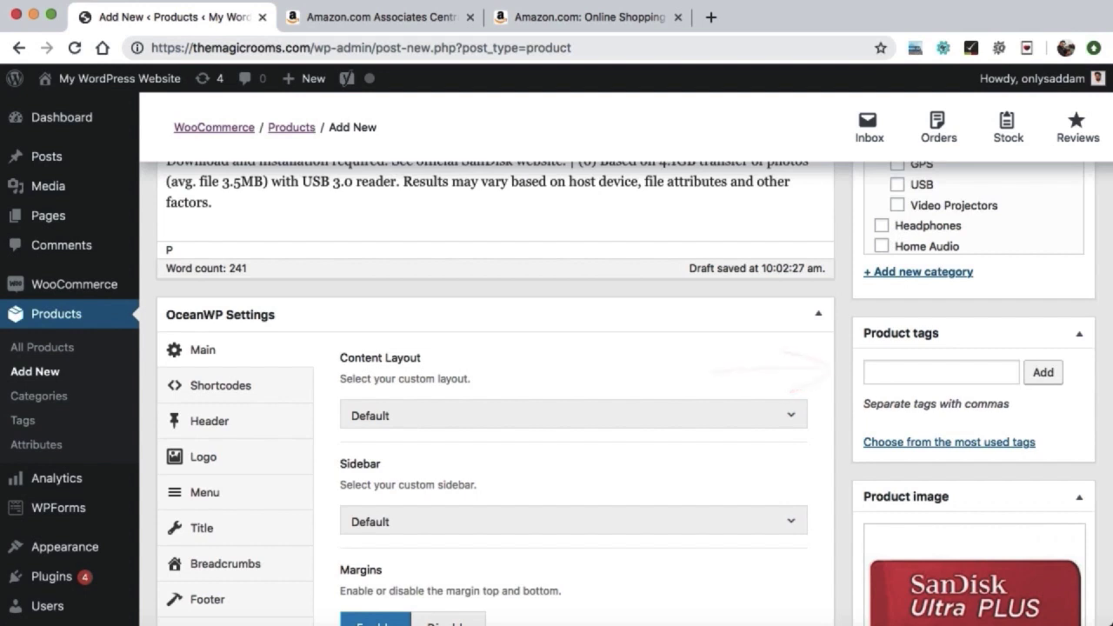
{"action": "left_click", "coordinate": [941, 373]}
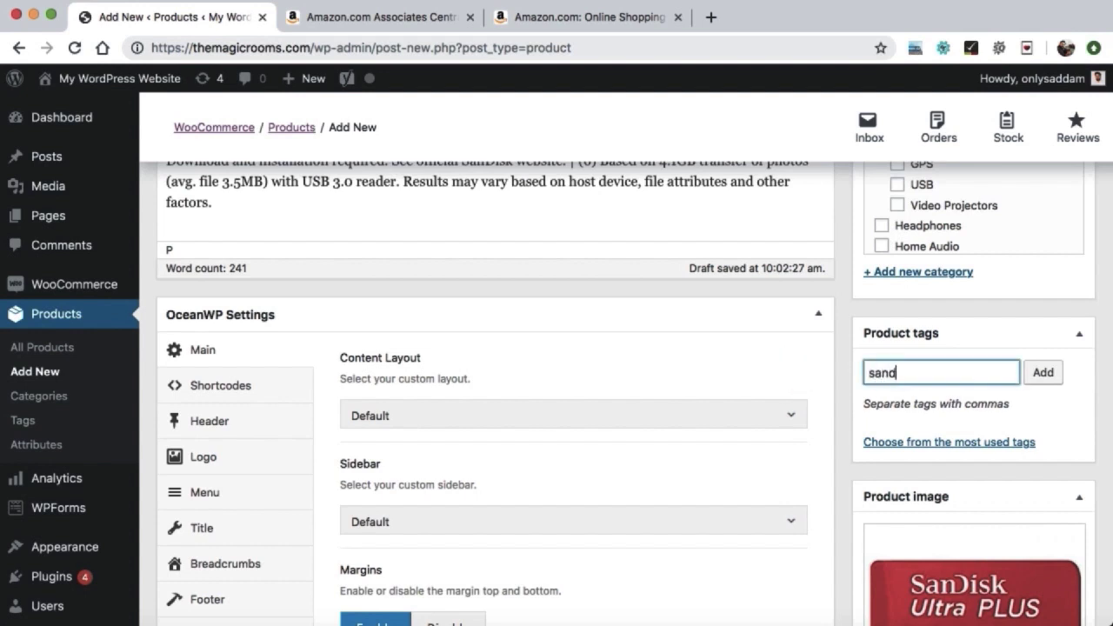
{"action": "type", "text": "sandisk cards"}
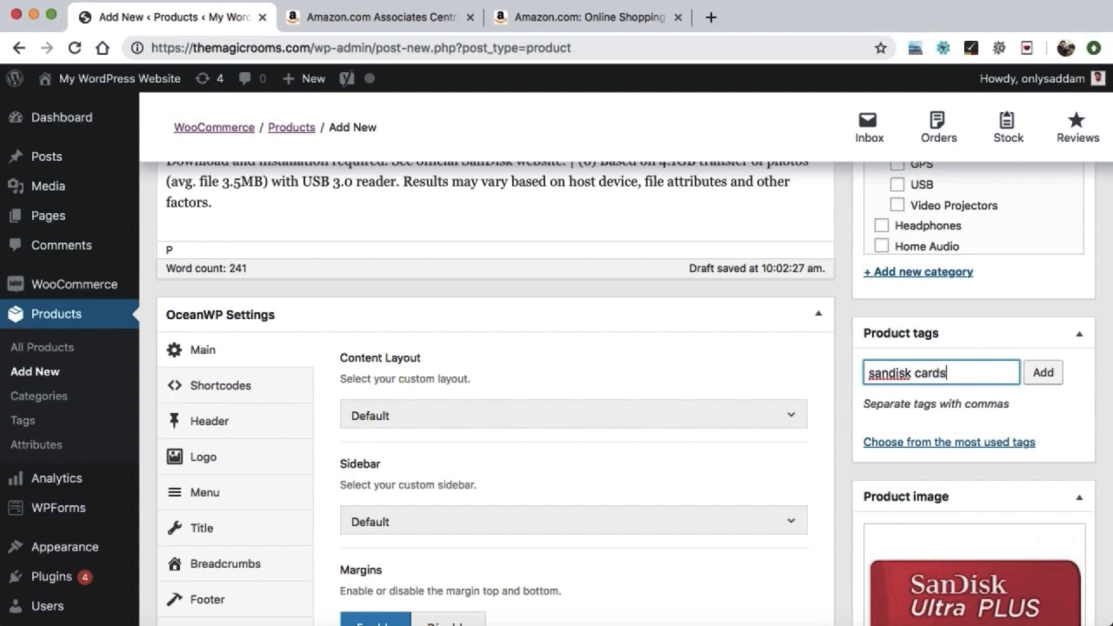
{"action": "key", "text": "Return"}
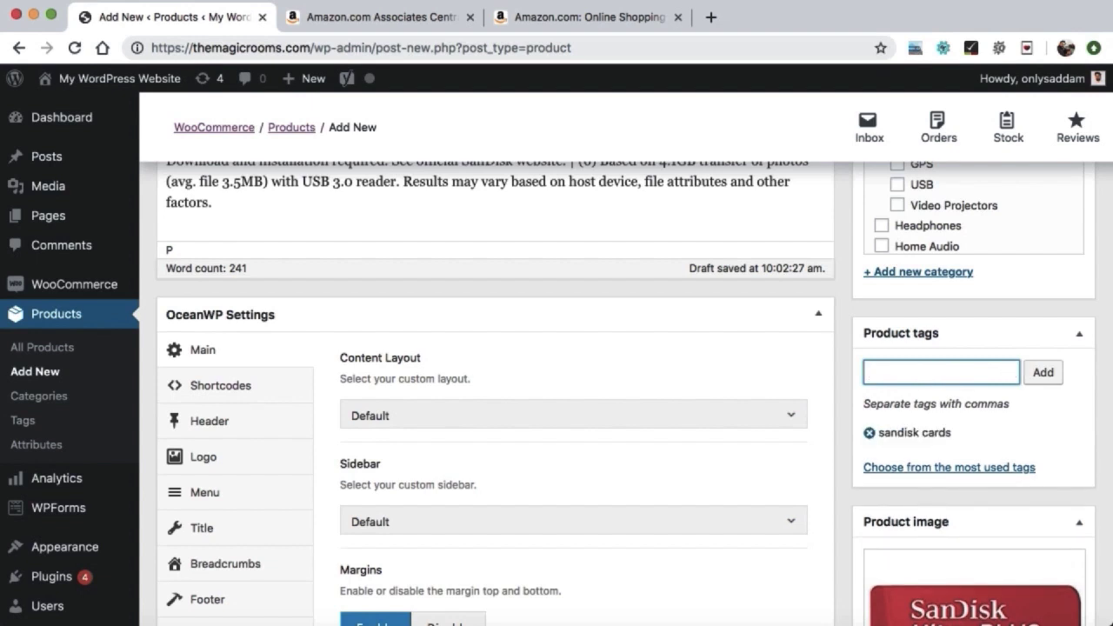
{"action": "type", "text": "memory cards"}
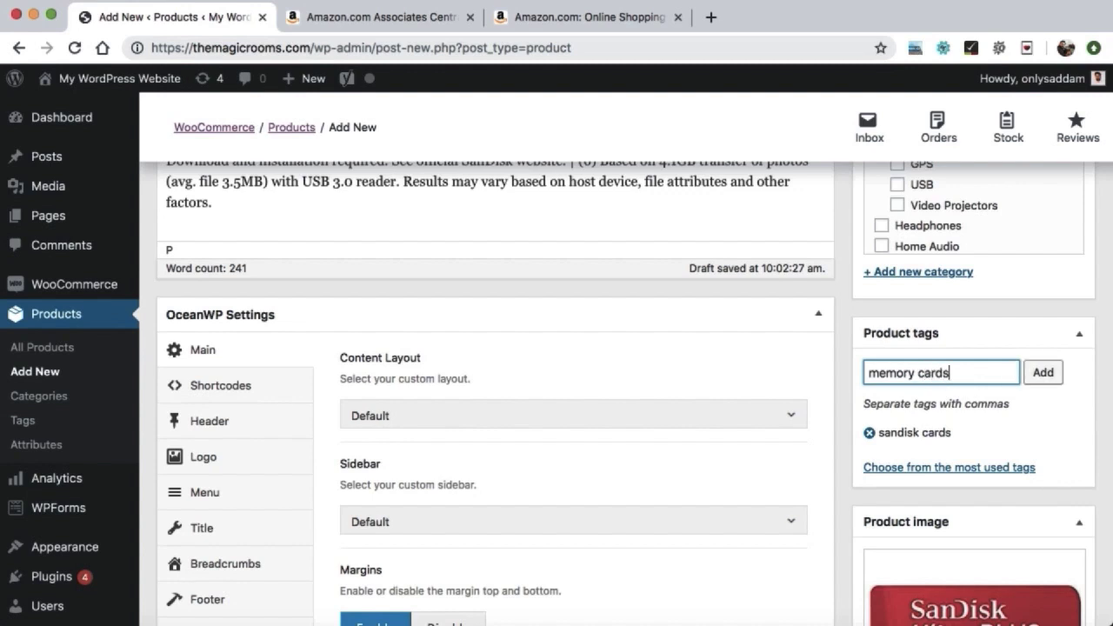
{"action": "key", "text": "Return"}
Tick Electronics Accessories under Product categories.
{"action": "scroll", "coordinate": [495, 392], "scroll_direction": "up", "scroll_amount": 3}
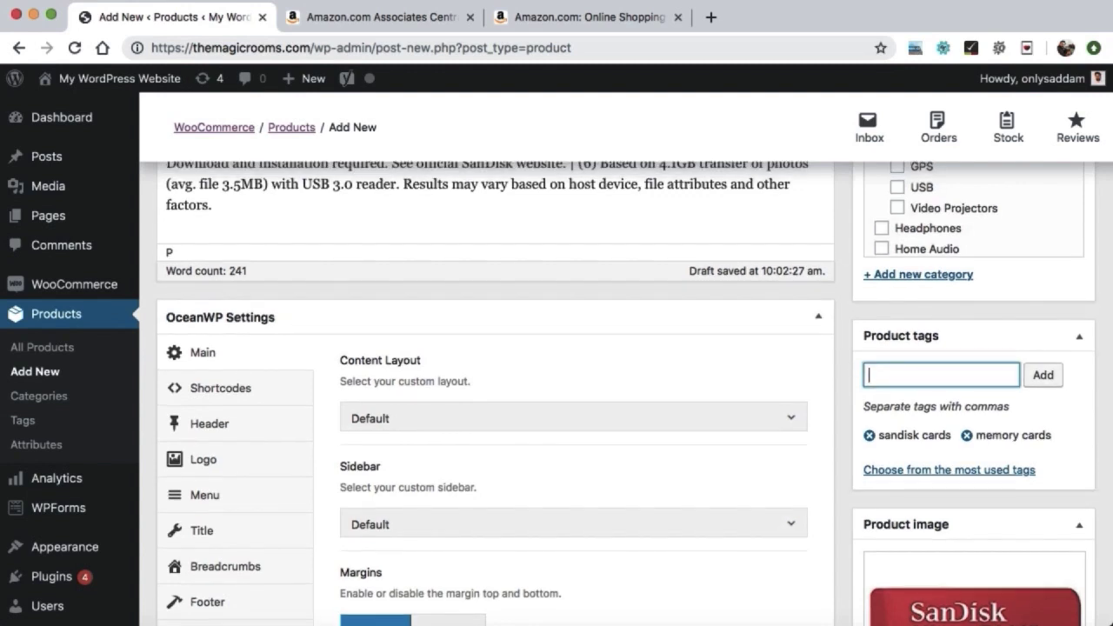
{"action": "scroll", "coordinate": [495, 391], "scroll_direction": "up", "scroll_amount": 3}
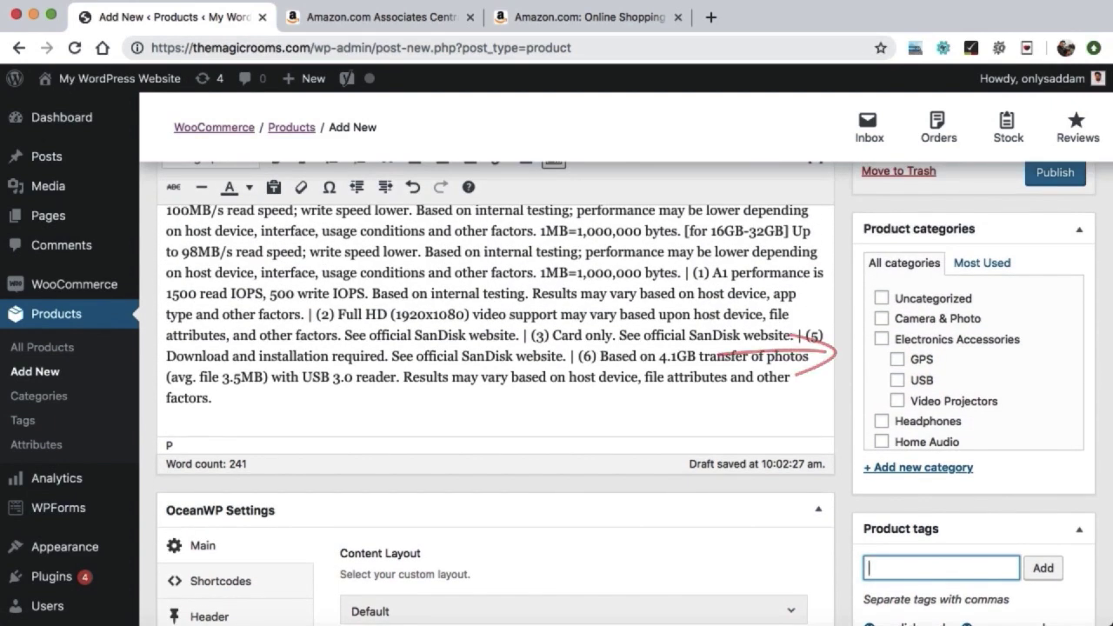
{"action": "left_click", "coordinate": [881, 339]}
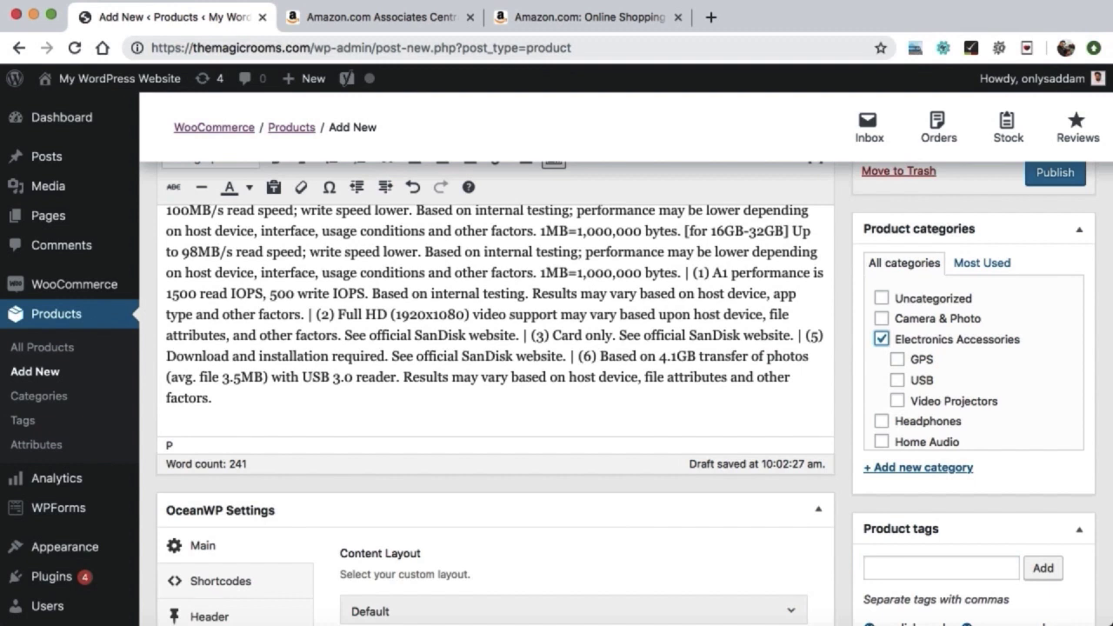
{"action": "scroll", "coordinate": [495, 391], "scroll_direction": "up", "scroll_amount": 6}
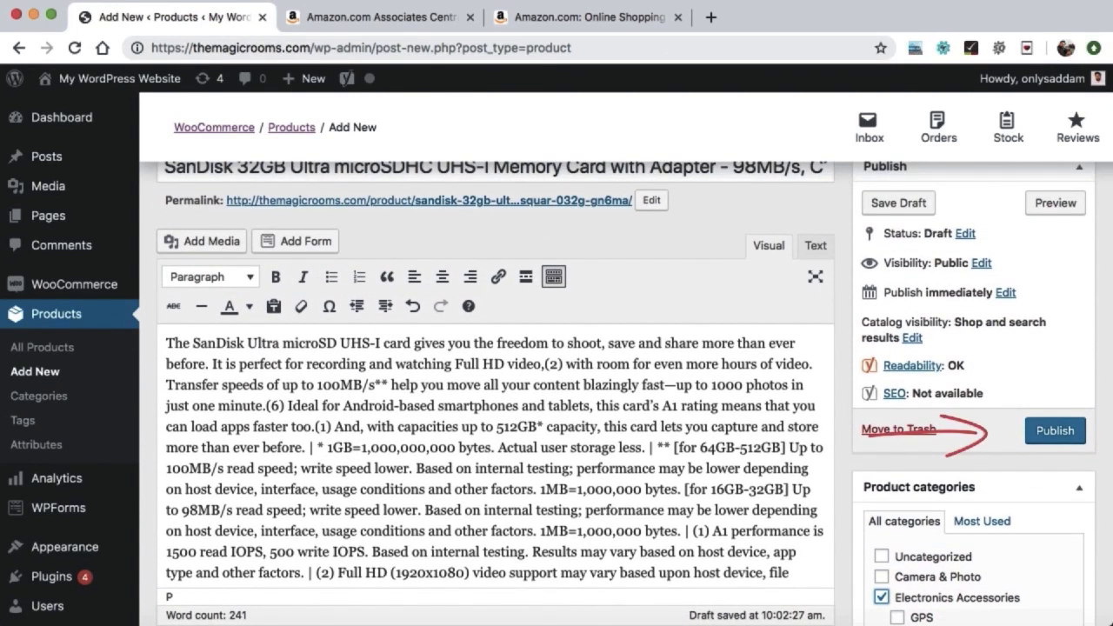
Publish the SanDisk 32GB product and view its live page with image, $7.36 price and bullets.
{"action": "left_click", "coordinate": [1055, 431]}
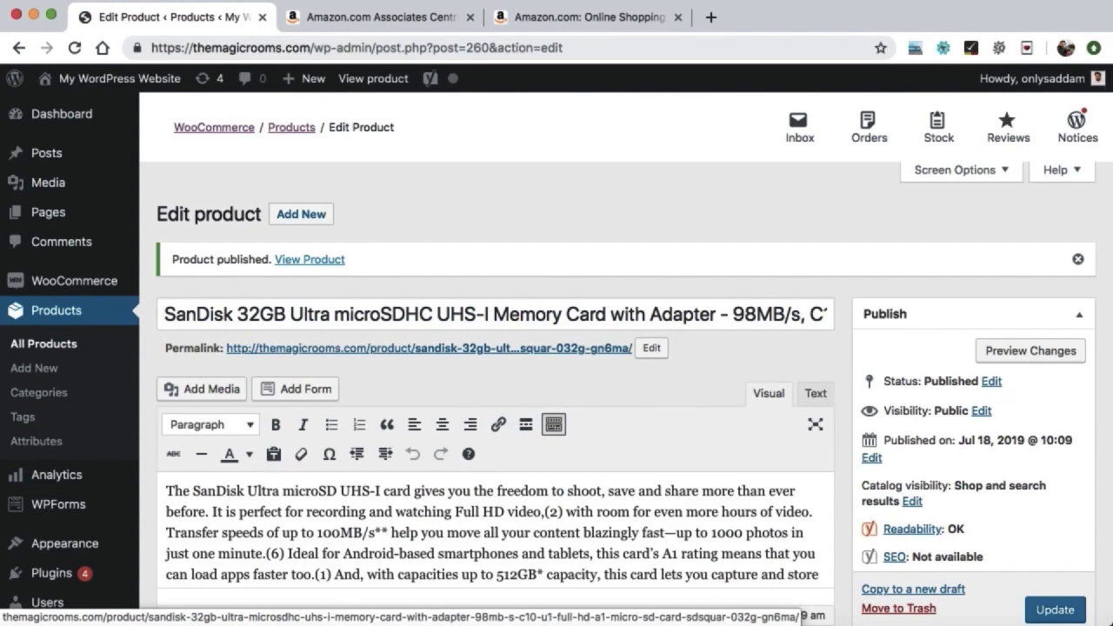
{"action": "left_click", "coordinate": [310, 259]}
{"action": "scroll", "coordinate": [557, 357], "scroll_direction": "down", "scroll_amount": 3}
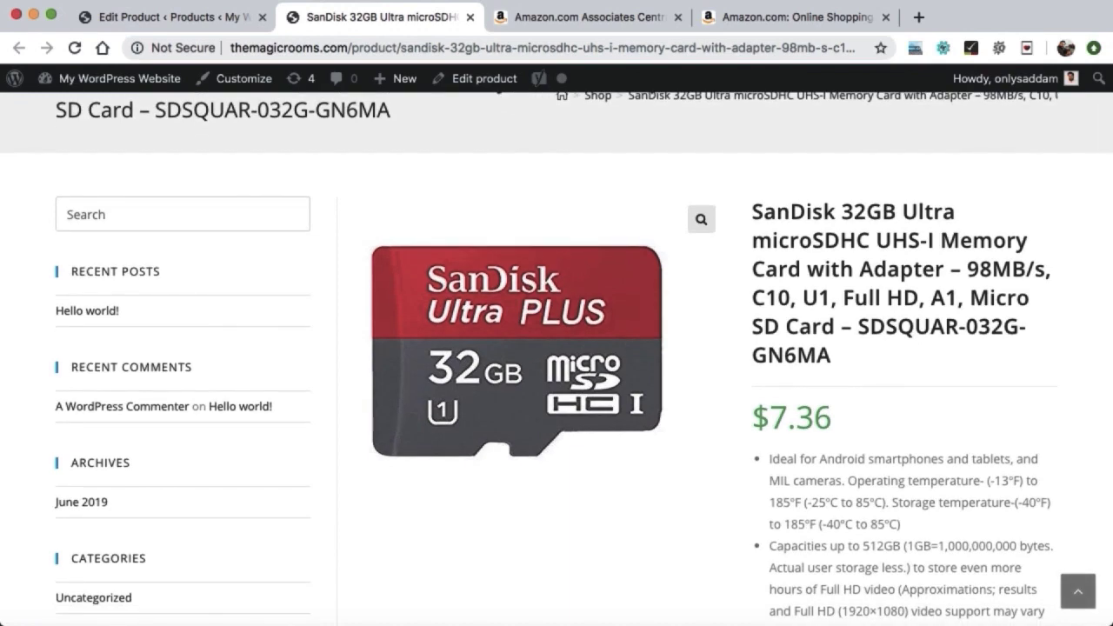
{"action": "scroll", "coordinate": [565, 300], "scroll_direction": "down", "scroll_amount": 1}
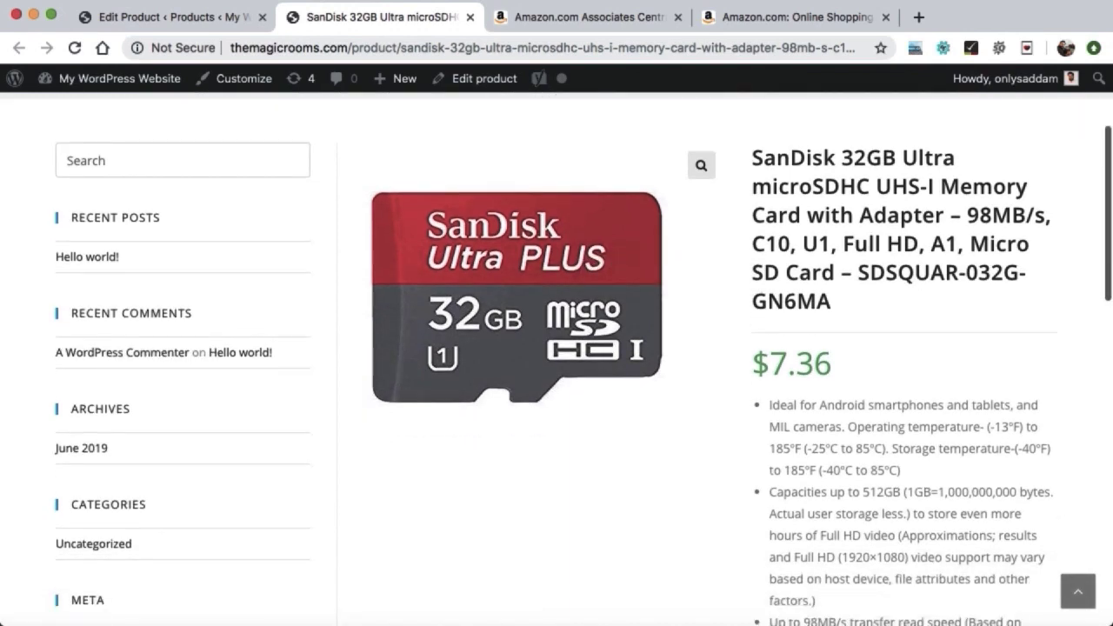
{"action": "scroll", "coordinate": [557, 356], "scroll_direction": "down", "scroll_amount": 5}
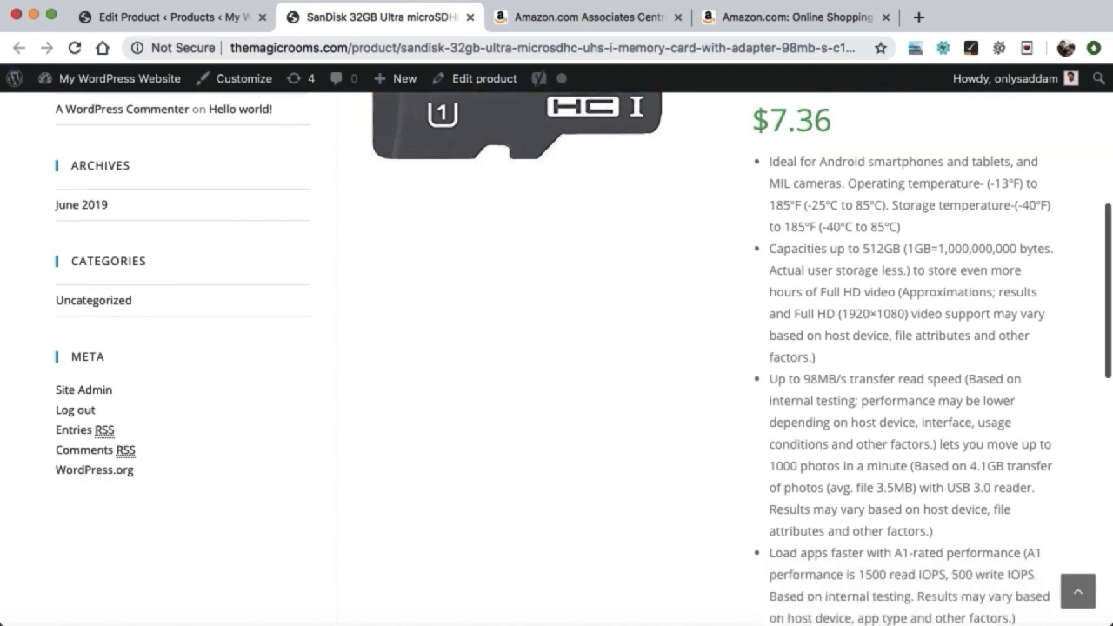
{"action": "scroll", "coordinate": [556, 357], "scroll_direction": "down", "scroll_amount": 5}
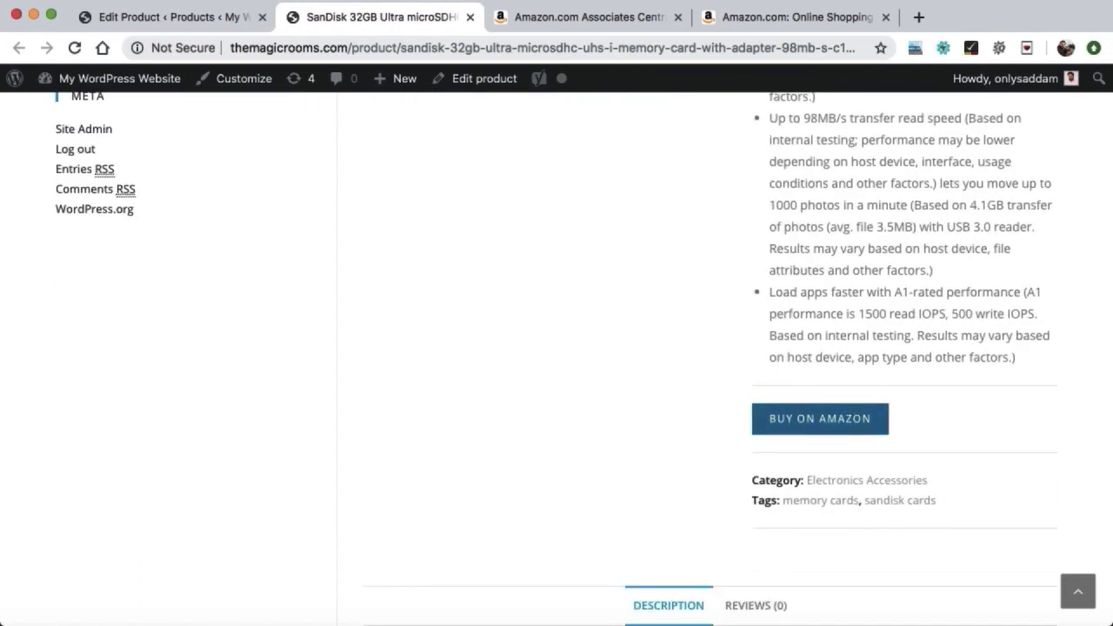
{"action": "left_click", "coordinate": [820, 418]}
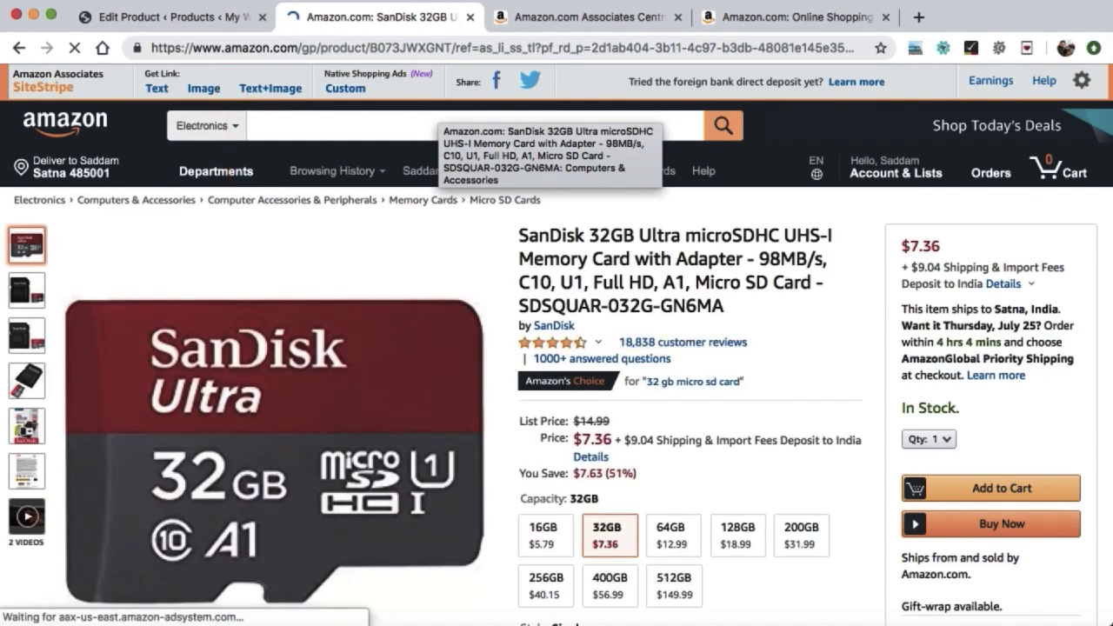
{"action": "left_click", "coordinate": [348, 47]}
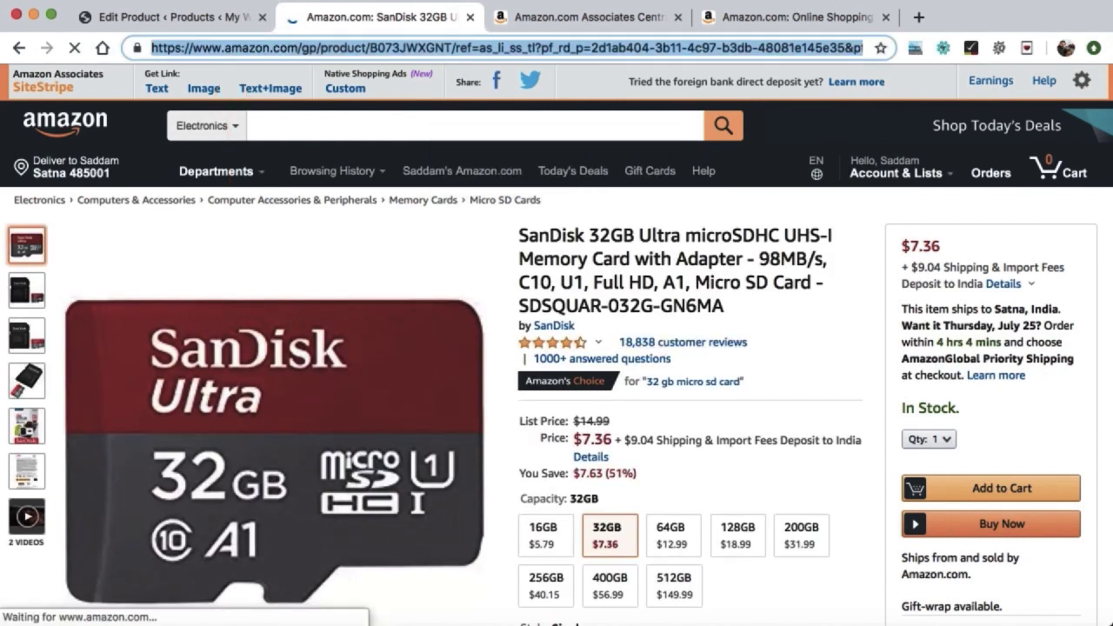
{"action": "left_click", "coordinate": [818, 48]}
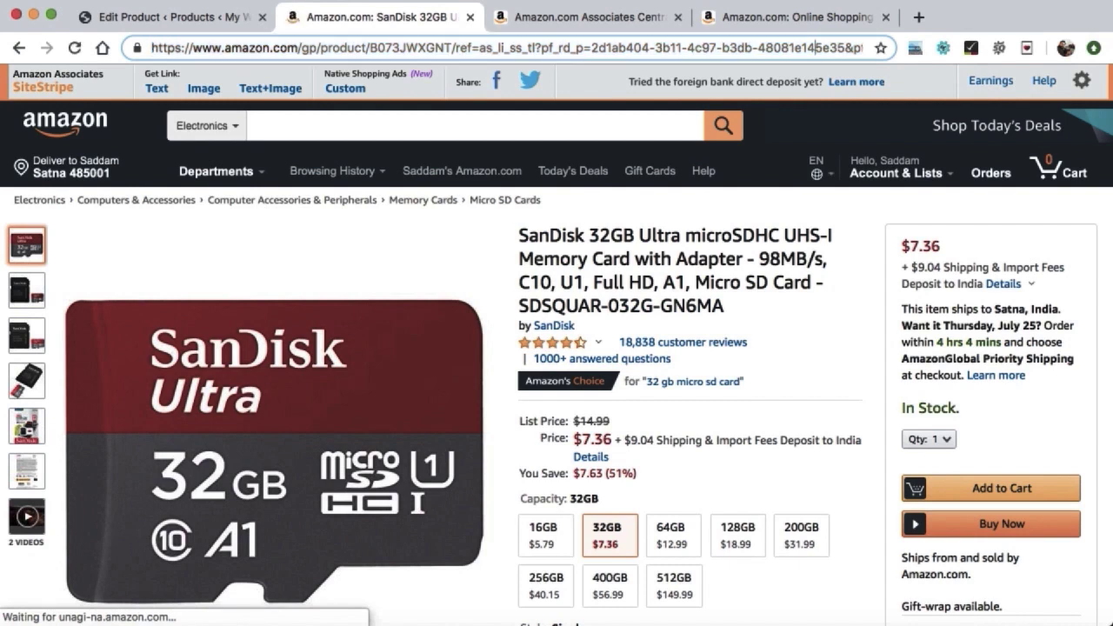
{"action": "key", "text": "Right"}
{"action": "key", "text": "Right"}
{"action": "key", "text": "Right"}
{"action": "key", "text": "Right"}
{"action": "key", "text": "Right"}
{"action": "key", "text": "Right"}
{"action": "key", "text": "Right"}
{"action": "key", "text": "Right"}
{"action": "key", "text": "Right"}
{"action": "key", "text": "Right"}
{"action": "key", "text": "Right"}
{"action": "key", "text": "Right"}
{"action": "key", "text": "Right"}
{"action": "key", "text": "Right"}
{"action": "key", "text": "Right"}
{"action": "key", "text": "Right"}
{"action": "key", "text": "Right"}
{"action": "key", "text": "Right"}
{"action": "key", "text": "Right"}
{"action": "key", "text": "Right"}
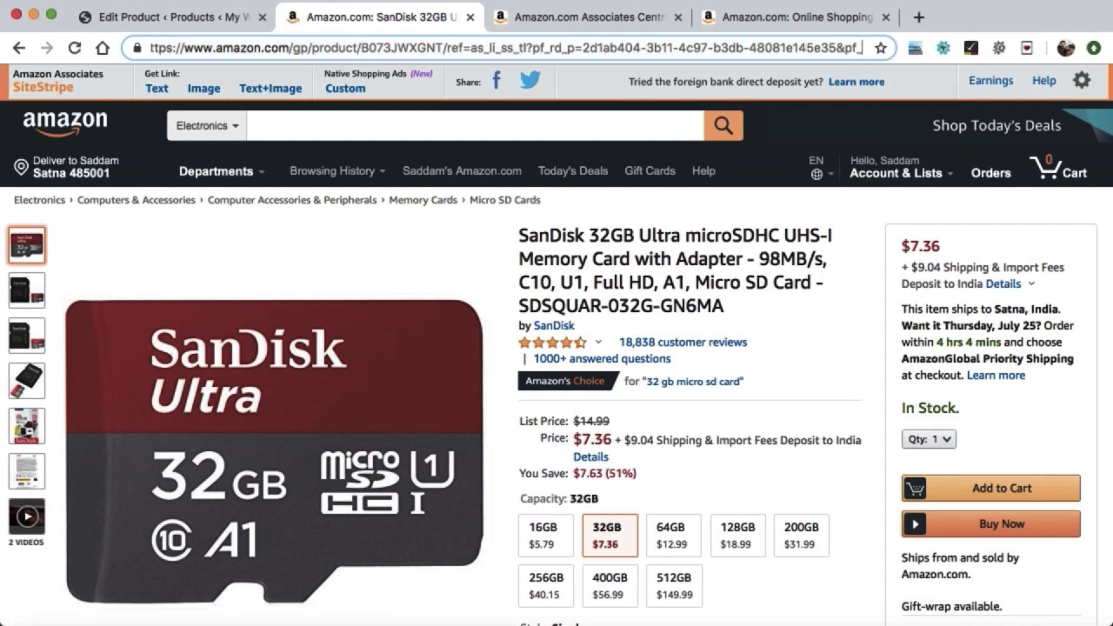
{"action": "key", "text": "Right"}
{"action": "key", "text": "Right"}
{"action": "key", "text": "Right"}
{"action": "key", "text": "Right"}
{"action": "key", "text": "Right"}
{"action": "key", "text": "Right"}
{"action": "key", "text": "Right"}
{"action": "key", "text": "Right"}
{"action": "key", "text": "Right"}
{"action": "key", "text": "Right"}
{"action": "key", "text": "Right"}
{"action": "key", "text": "Right"}
{"action": "key", "text": "Right"}
{"action": "key", "text": "Right"}
{"action": "key", "text": "Right"}
{"action": "key", "text": "Right"}
{"action": "key", "text": "Right"}
{"action": "key", "text": "Right"}
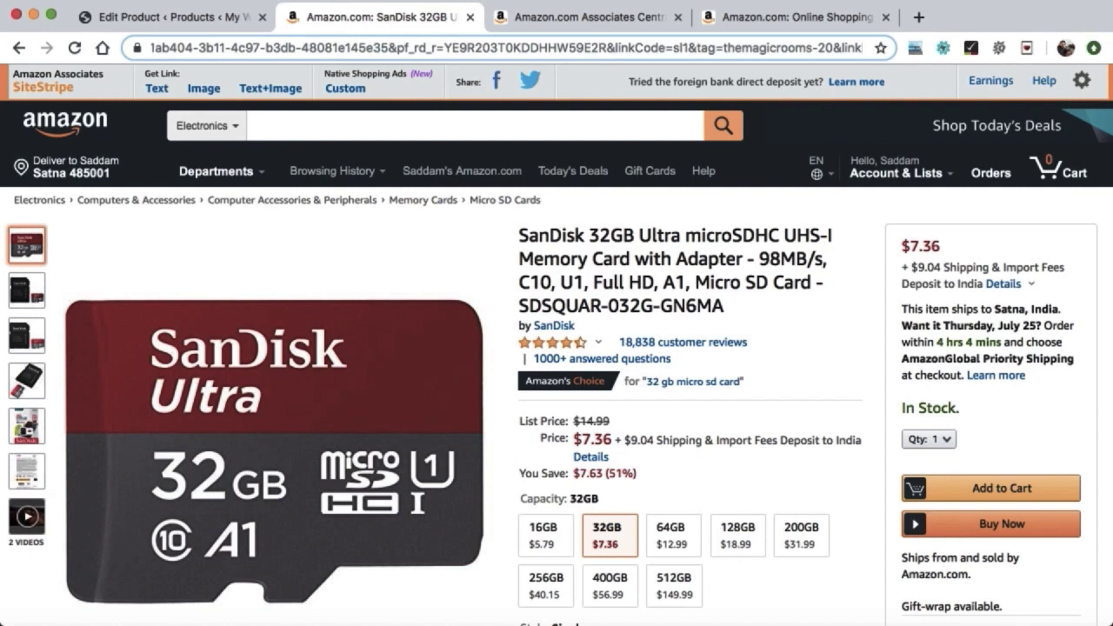
{"action": "key", "text": "shift+Right"}
{"action": "key", "text": "shift+Right"}
{"action": "key", "text": "shift+Right"}
{"action": "key", "text": "shift+Right"}
{"action": "key", "text": "shift+Right"}
{"action": "key", "text": "shift+Right"}
{"action": "key", "text": "shift+Right"}
{"action": "key", "text": "shift+Right"}
{"action": "key", "text": "shift+Right"}
{"action": "key", "text": "shift+Right"}
{"action": "key", "text": "shift+Right"}
{"action": "key", "text": "shift+Right"}
{"action": "key", "text": "shift+Right"}
{"action": "key", "text": "shift+Right"}
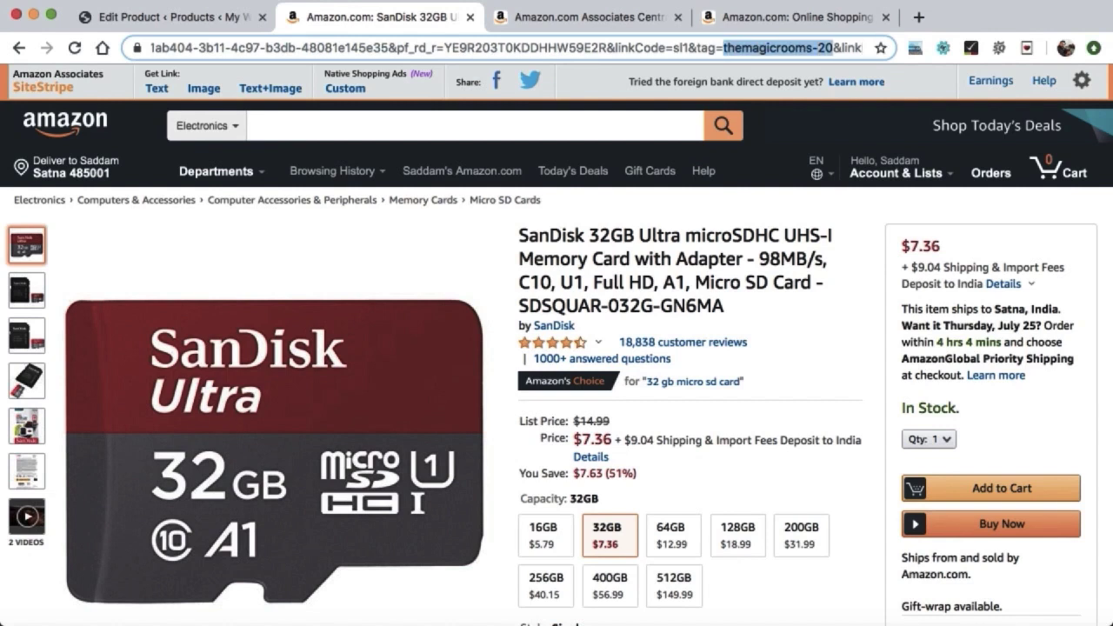
{"action": "key", "text": "Right"}
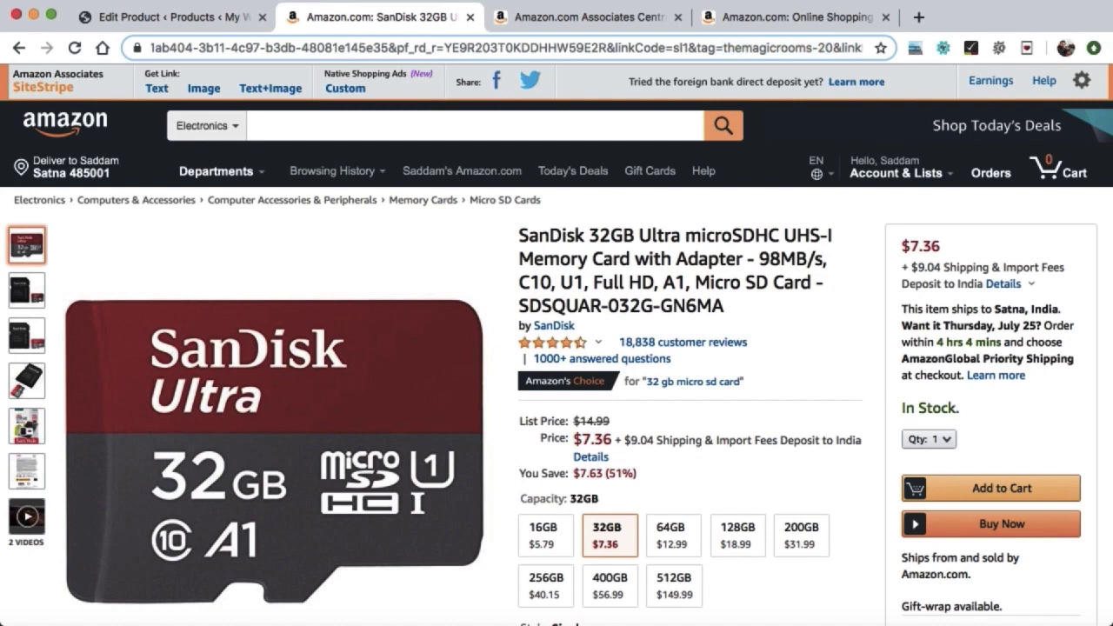
{"action": "scroll", "coordinate": [556, 348], "scroll_direction": "down", "scroll_amount": 1}
{"action": "scroll", "coordinate": [557, 347], "scroll_direction": "up", "scroll_amount": 1}
{"action": "left_click", "coordinate": [20, 48]}
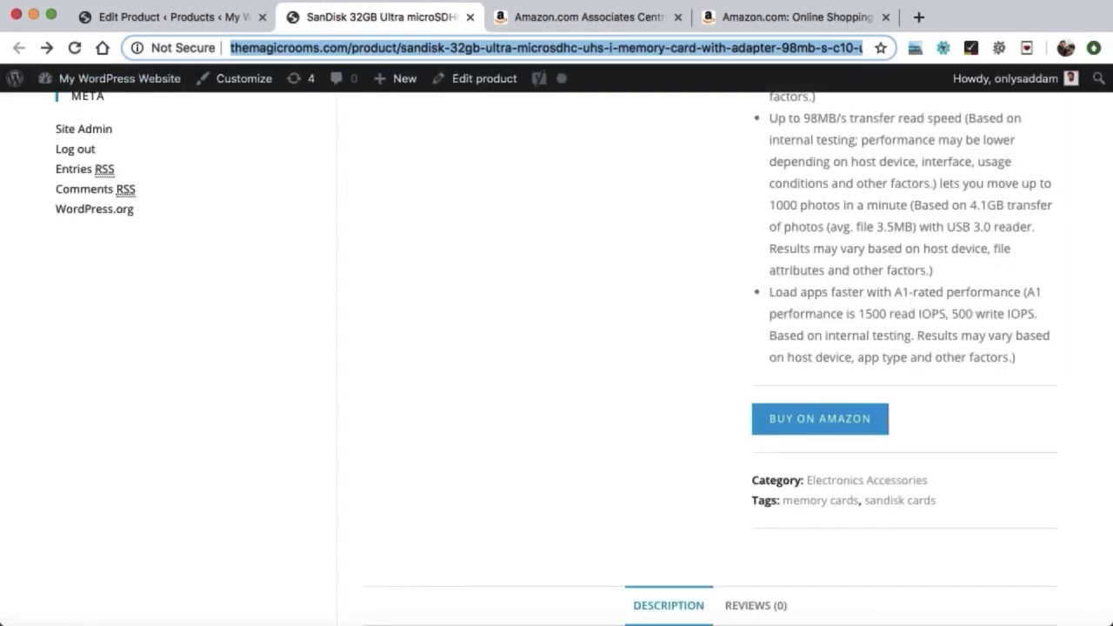
Set the SanDisk product's OceanWP Content Layout to Full Width and update the product.
{"action": "scroll", "coordinate": [557, 357], "scroll_direction": "up", "scroll_amount": 10}
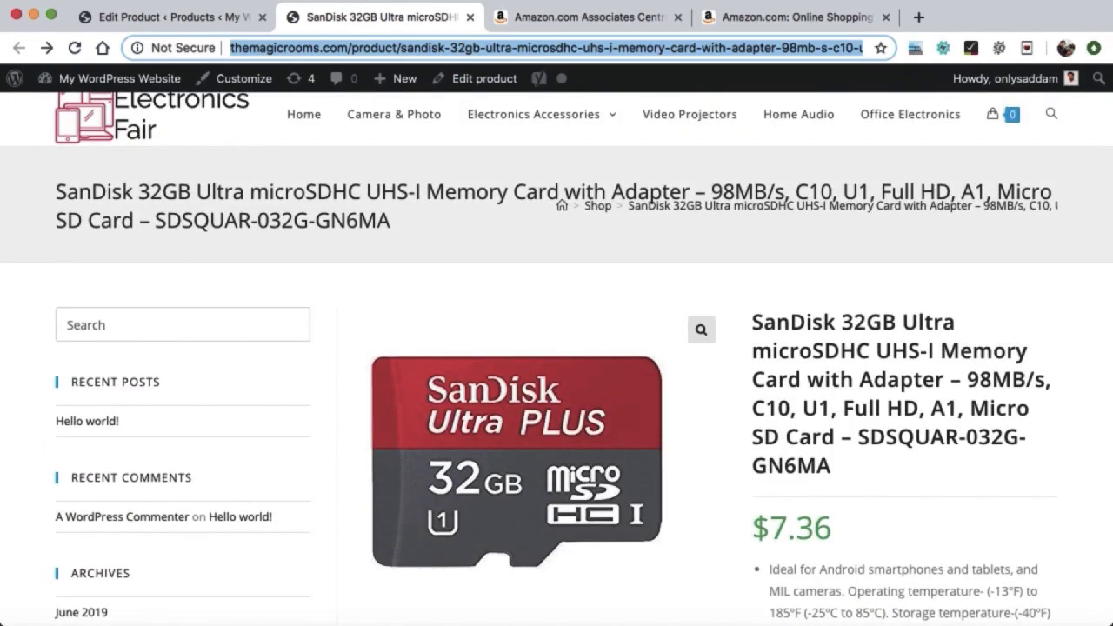
{"action": "key", "text": "ctrl+shift+Tab"}
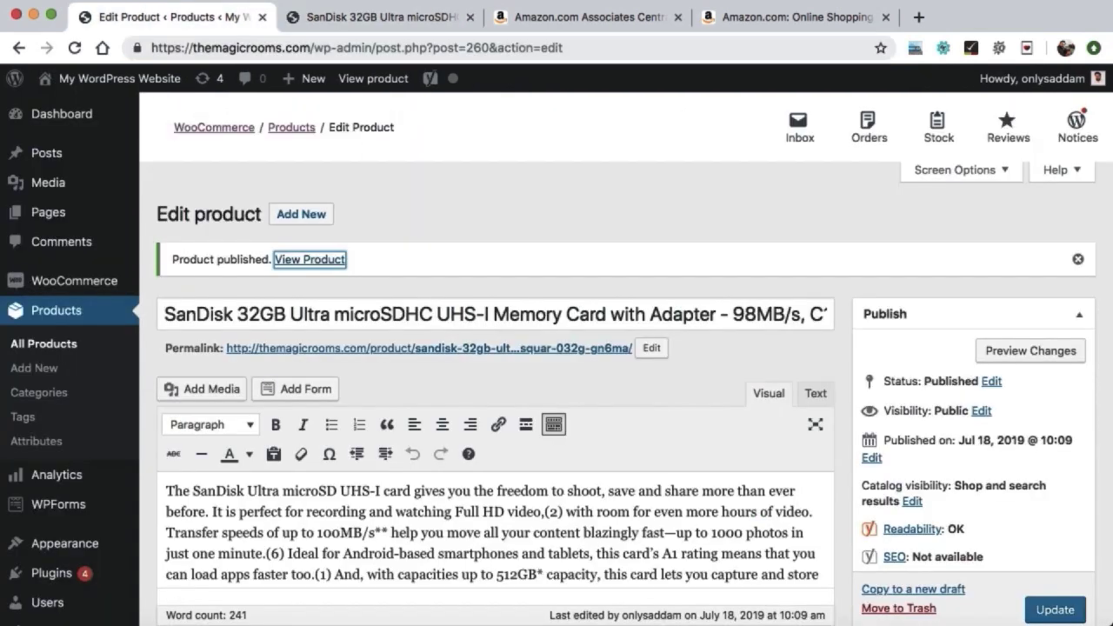
{"action": "scroll", "coordinate": [557, 357], "scroll_direction": "down", "scroll_amount": 5}
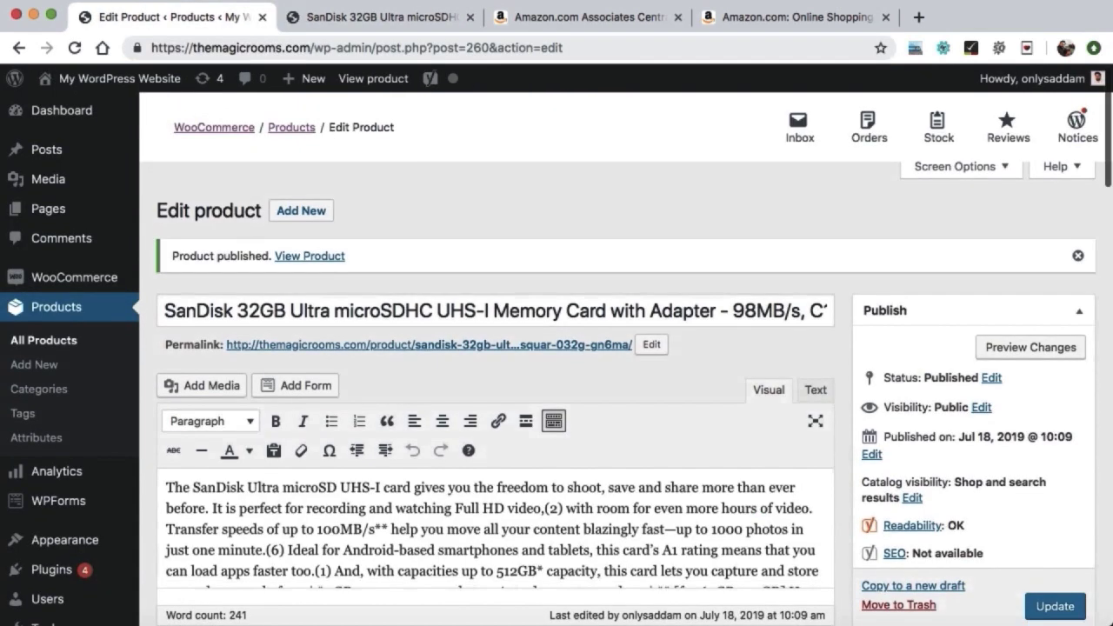
{"action": "scroll", "coordinate": [496, 391], "scroll_direction": "down", "scroll_amount": 5}
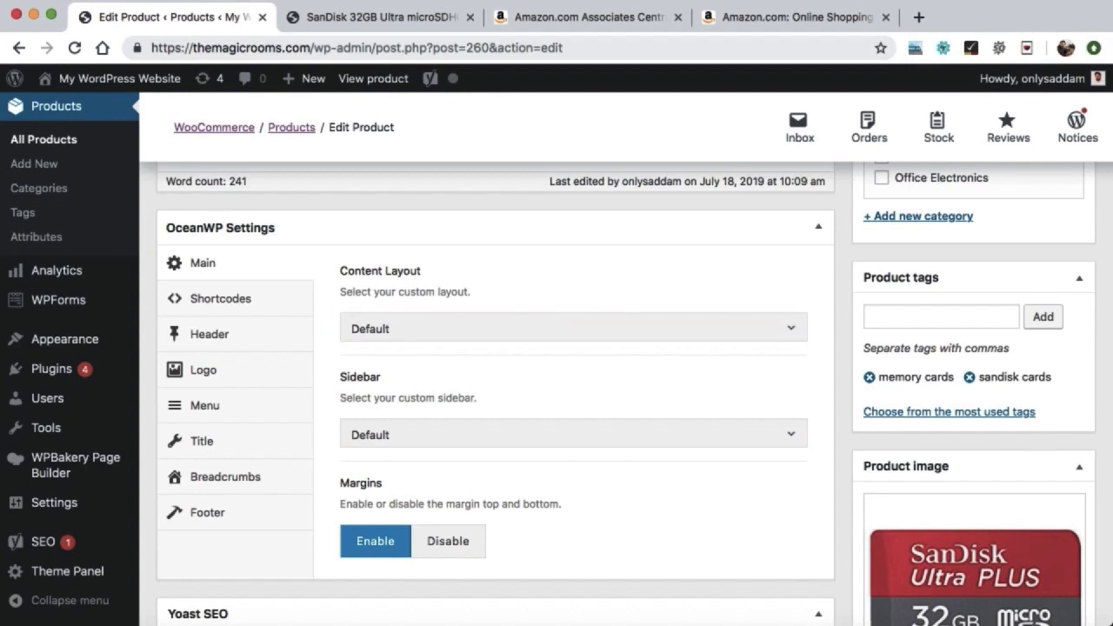
{"action": "left_click", "coordinate": [574, 328]}
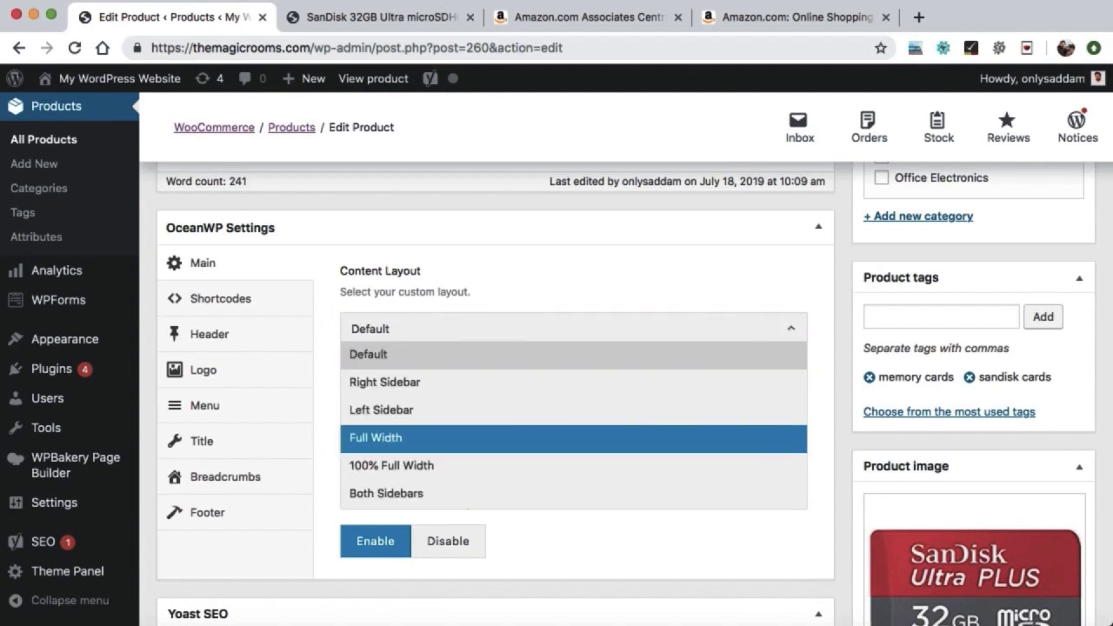
{"action": "key", "text": "Return"}
{"action": "scroll", "coordinate": [496, 392], "scroll_direction": "up", "scroll_amount": 5}
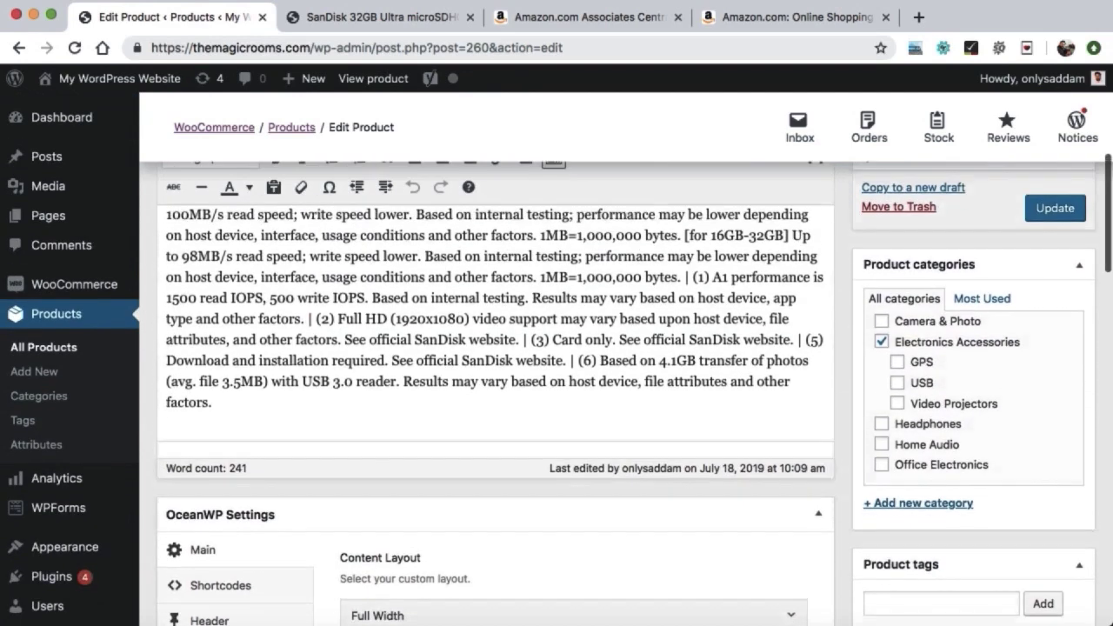
{"action": "left_click", "coordinate": [1055, 217]}
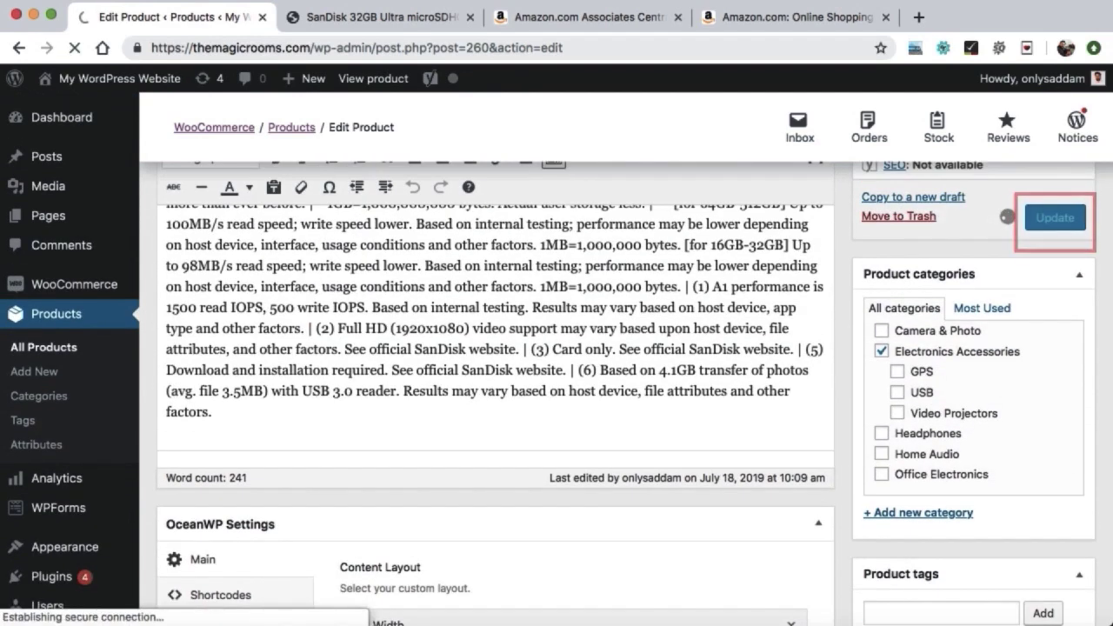
Reload the live SanDisk product page and scroll to check its sidebar-free full-width layout.
{"action": "left_click", "coordinate": [381, 17]}
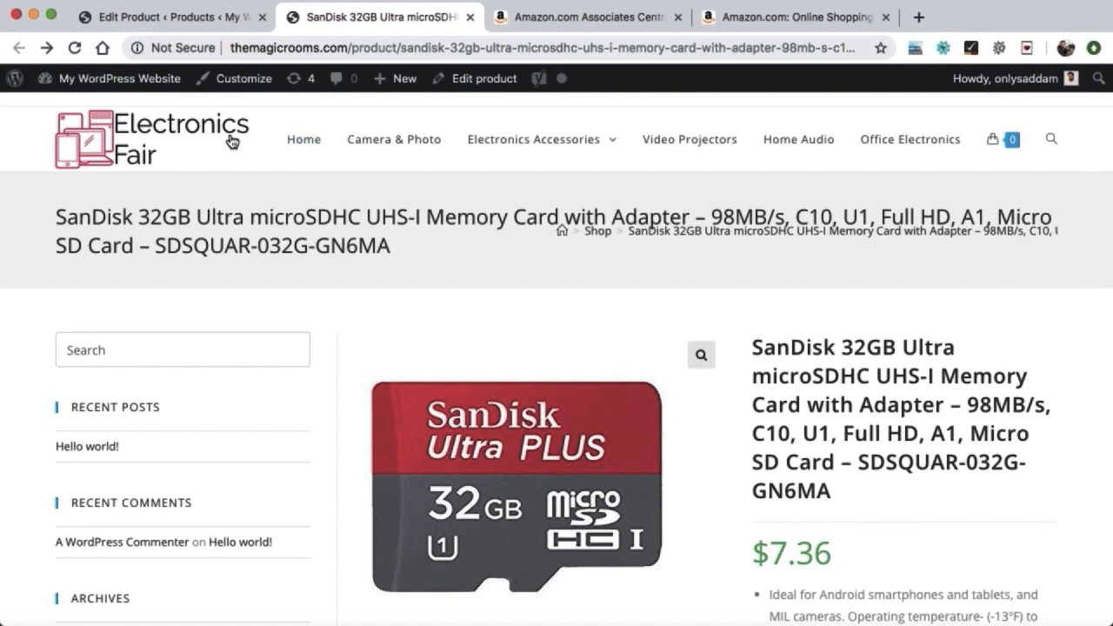
{"action": "left_click", "coordinate": [74, 49]}
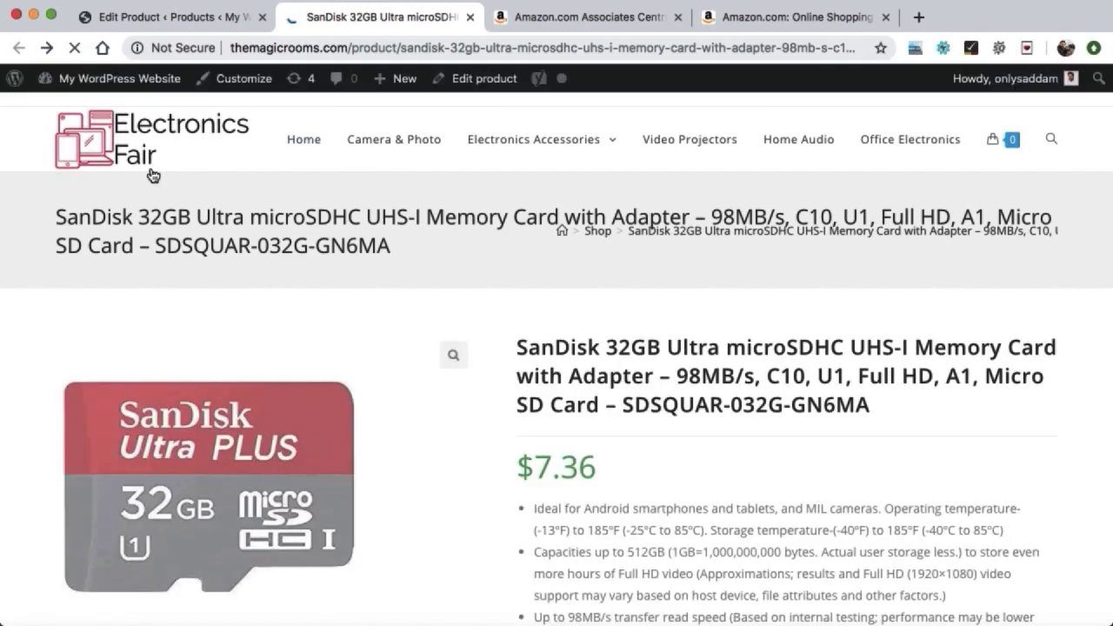
{"action": "scroll", "coordinate": [644, 343], "scroll_direction": "down", "scroll_amount": 2}
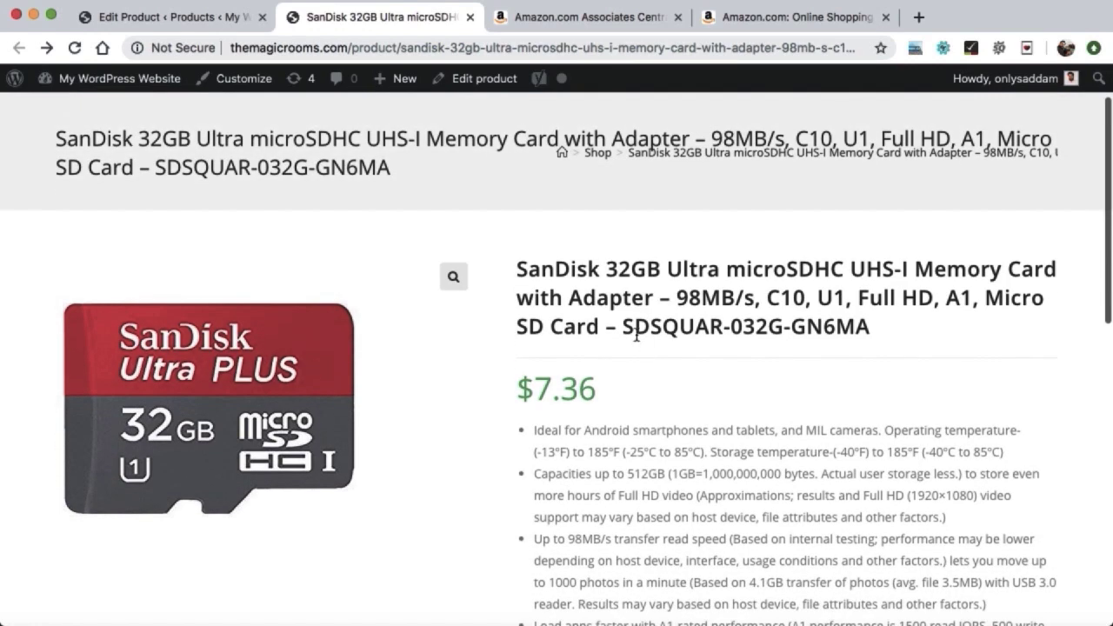
{"action": "scroll", "coordinate": [474, 345], "scroll_direction": "down", "scroll_amount": 3}
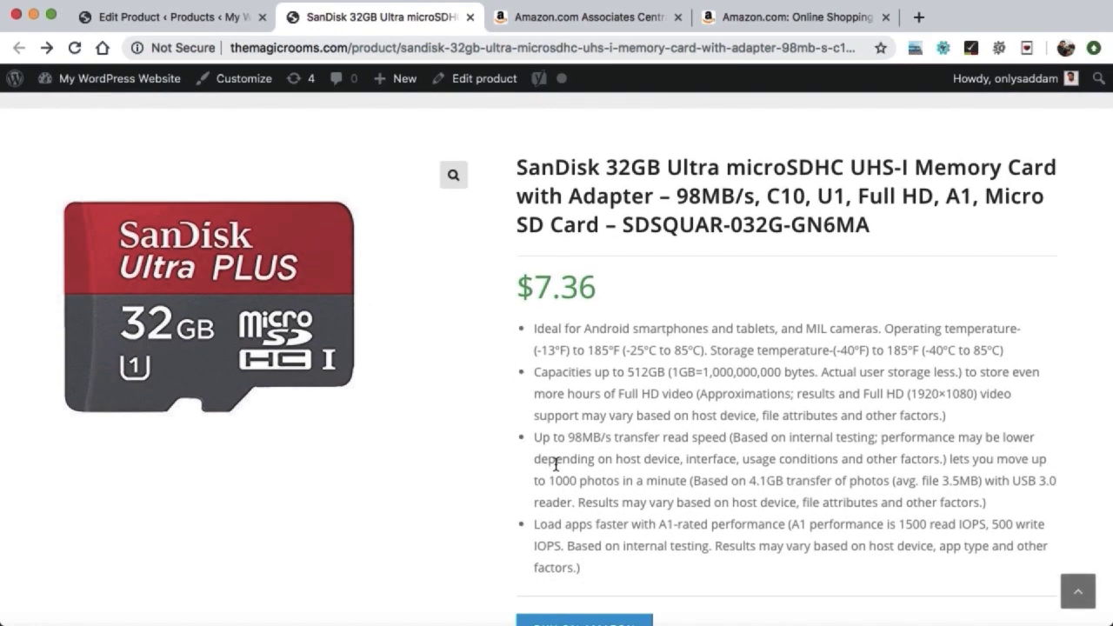
{"action": "scroll", "coordinate": [555, 464], "scroll_direction": "down", "scroll_amount": 5}
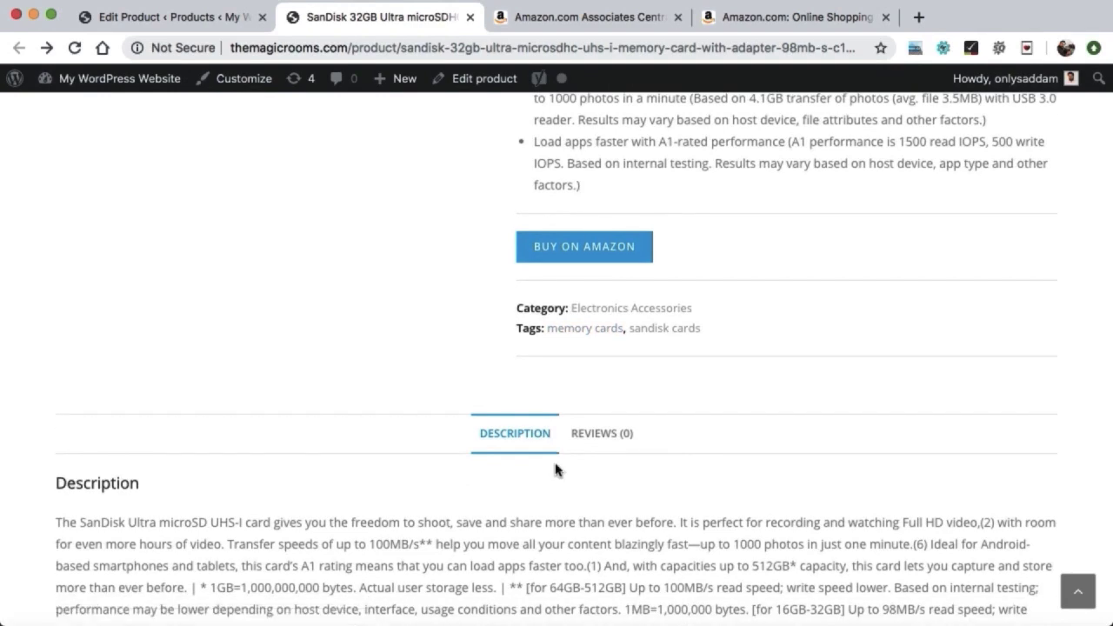
{"action": "key", "text": "ctrl+shift+Tab"}
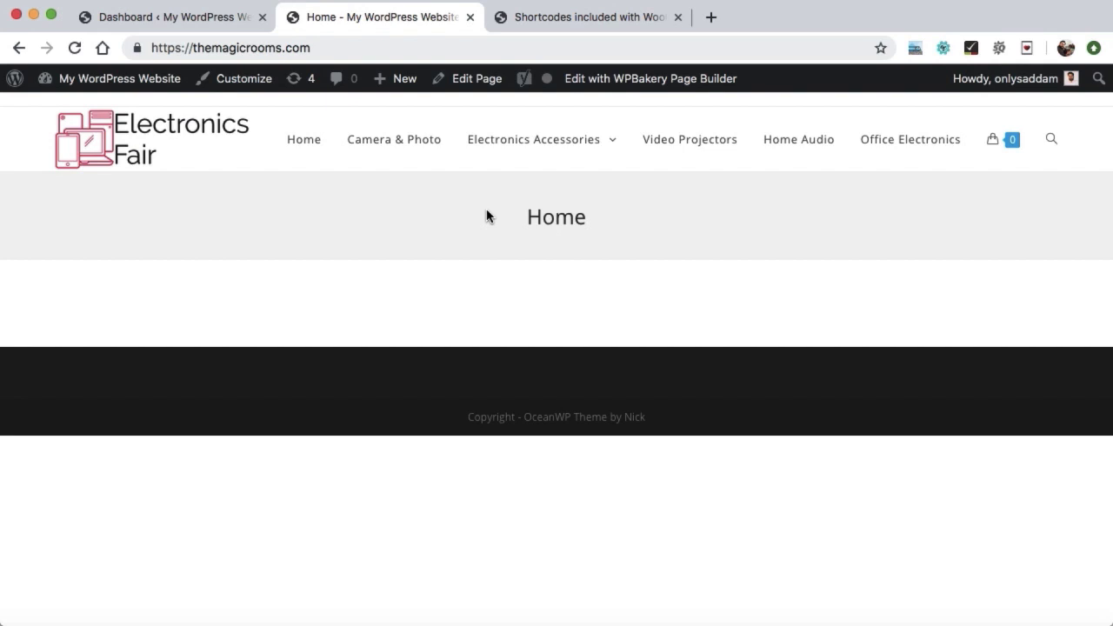
Open Products > All Products from the admin dashboard and scroll through the list.
{"action": "left_click", "coordinate": [209, 19]}
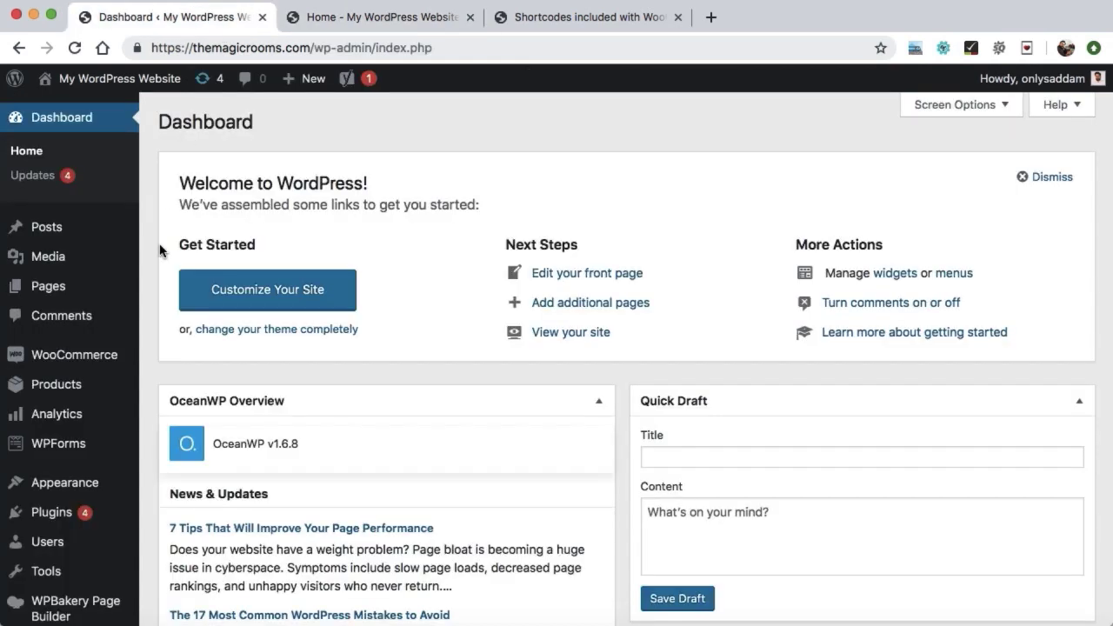
{"action": "mouse_move", "coordinate": [76, 387]}
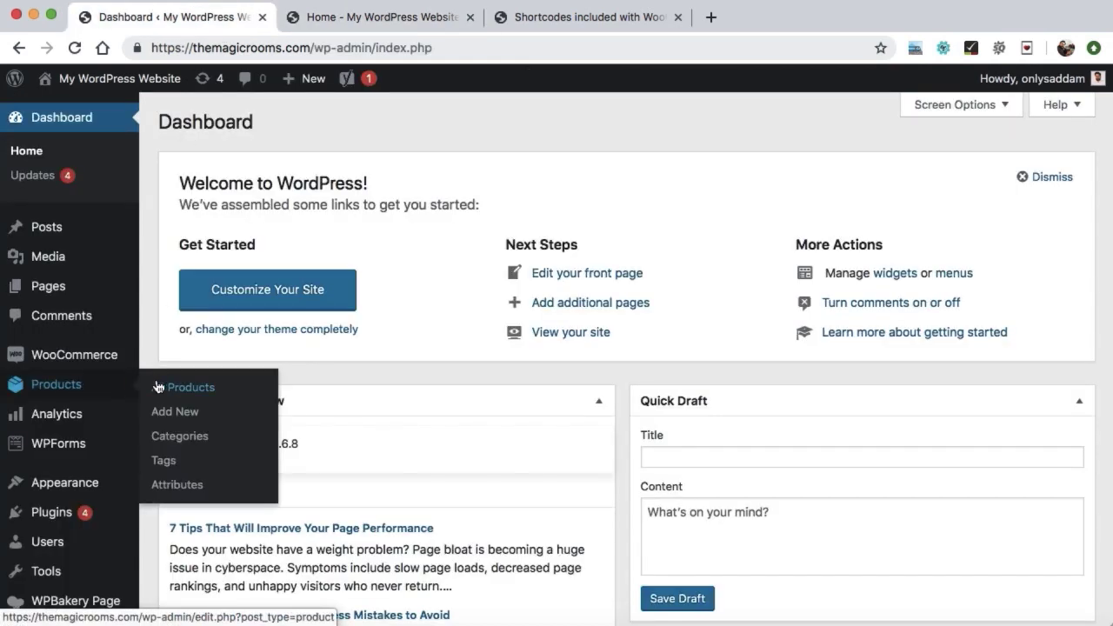
{"action": "left_click", "coordinate": [221, 392]}
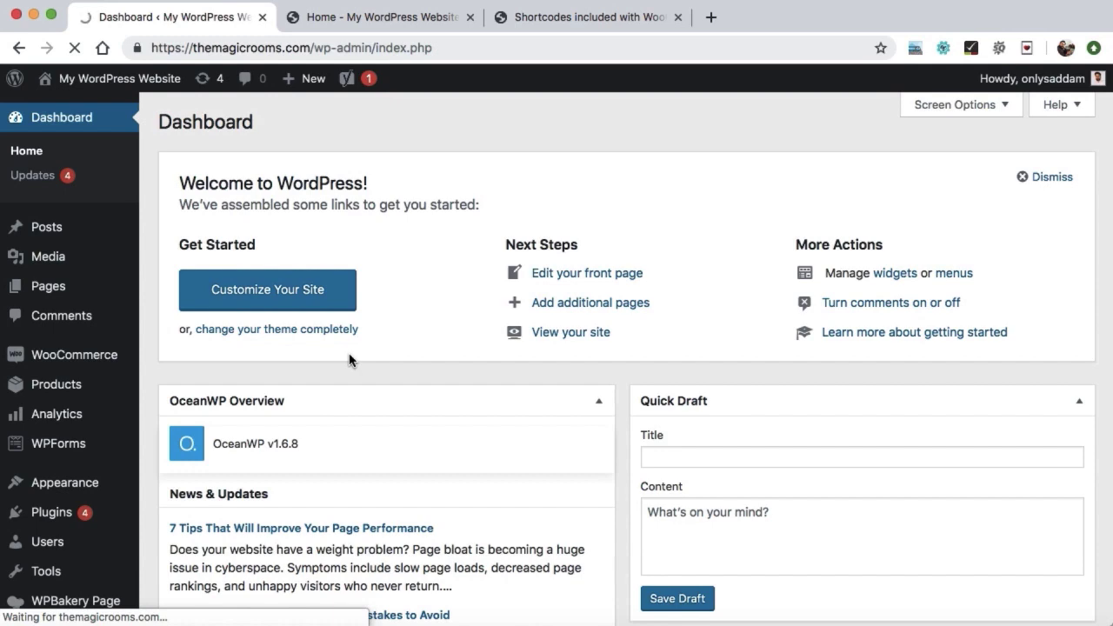
{"action": "scroll", "coordinate": [466, 409], "scroll_direction": "down", "scroll_amount": 1}
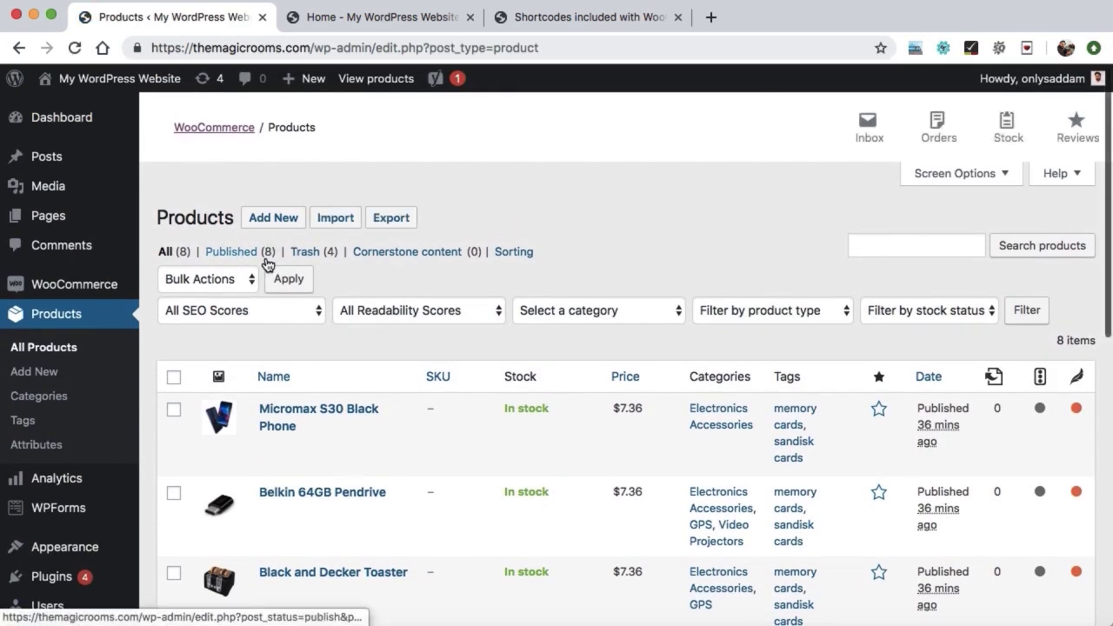
{"action": "scroll", "coordinate": [369, 312], "scroll_direction": "down", "scroll_amount": 2}
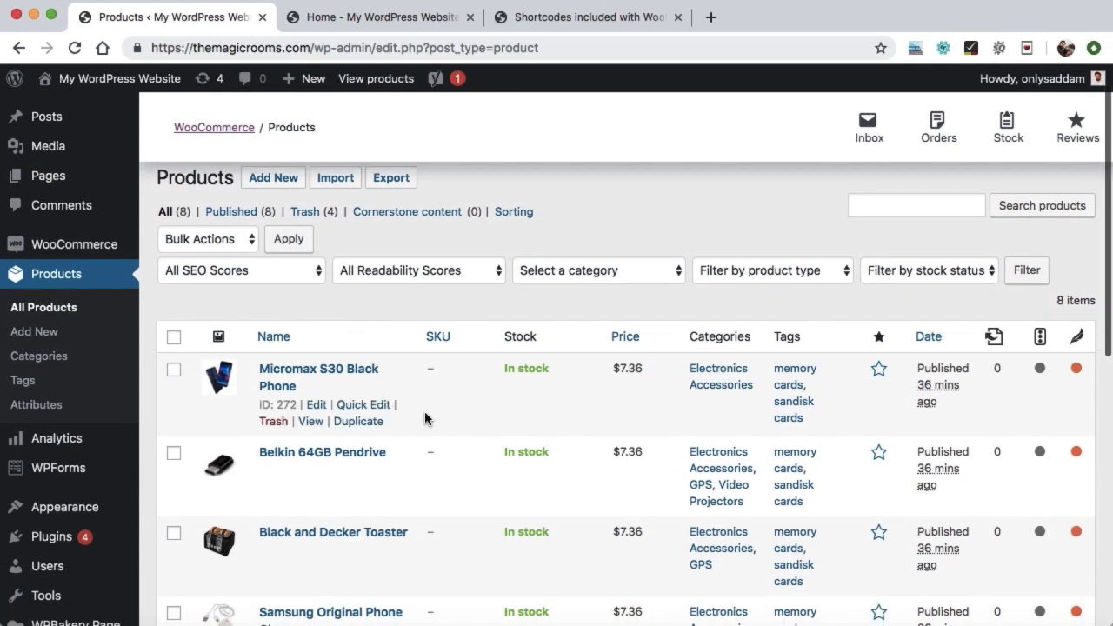
{"action": "scroll", "coordinate": [425, 418], "scroll_direction": "down", "scroll_amount": 2}
{"action": "scroll", "coordinate": [408, 330], "scroll_direction": "up", "scroll_amount": 3}
Check the still-empty Home page, then bring up the admin Pages list.
{"action": "left_click", "coordinate": [380, 18]}
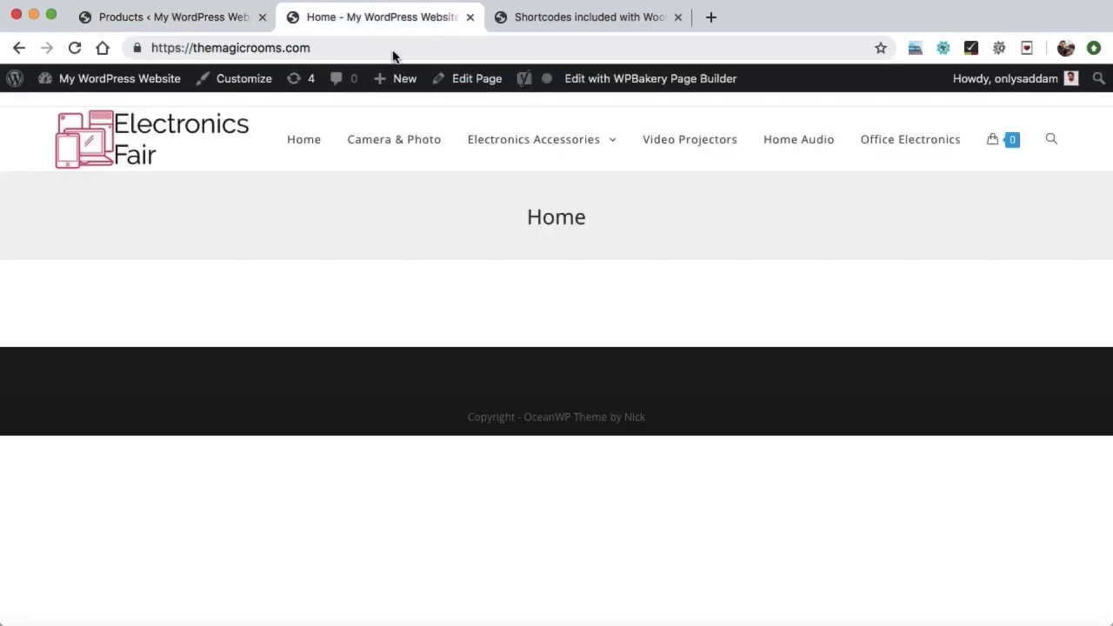
{"action": "left_click", "coordinate": [196, 19]}
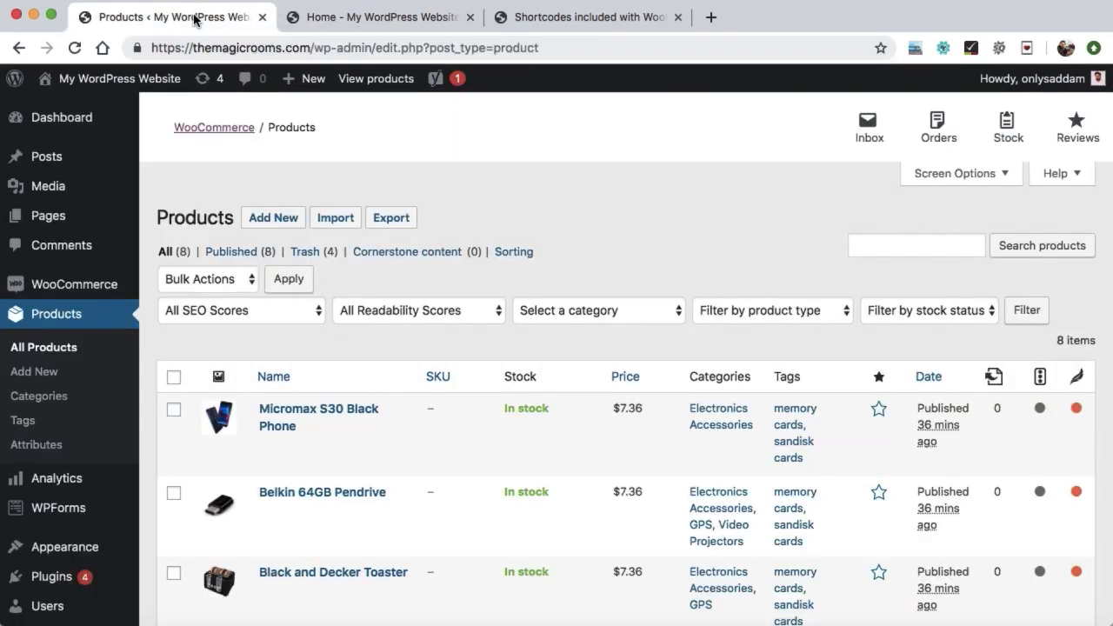
{"action": "left_click", "coordinate": [67, 221]}
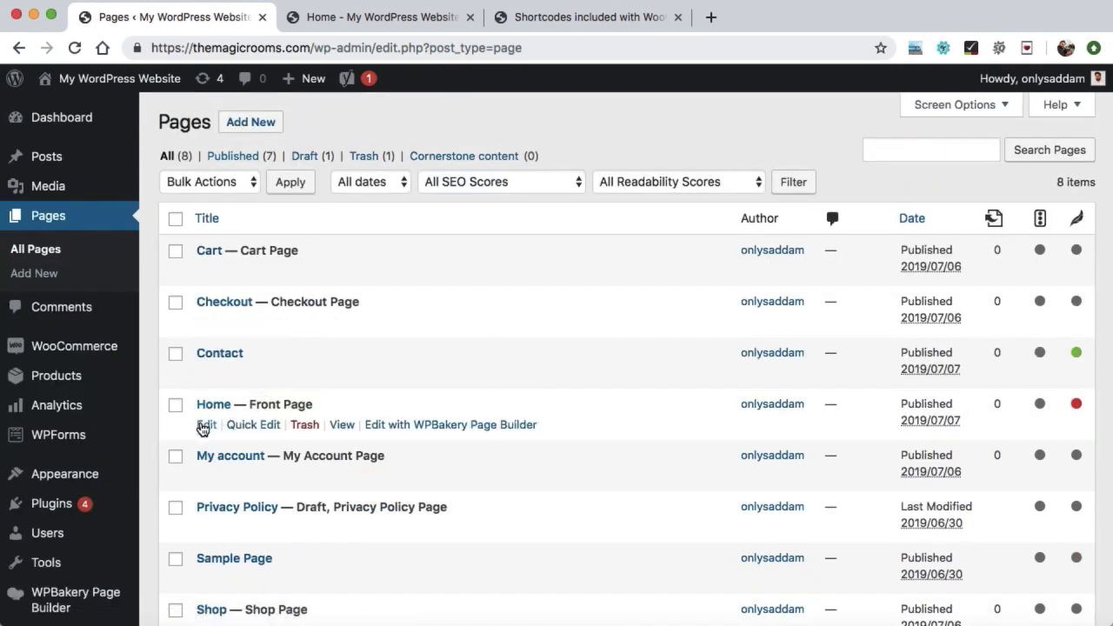
Open the Home page for editing in the WPBakery visual page builder.
{"action": "left_click", "coordinate": [207, 426]}
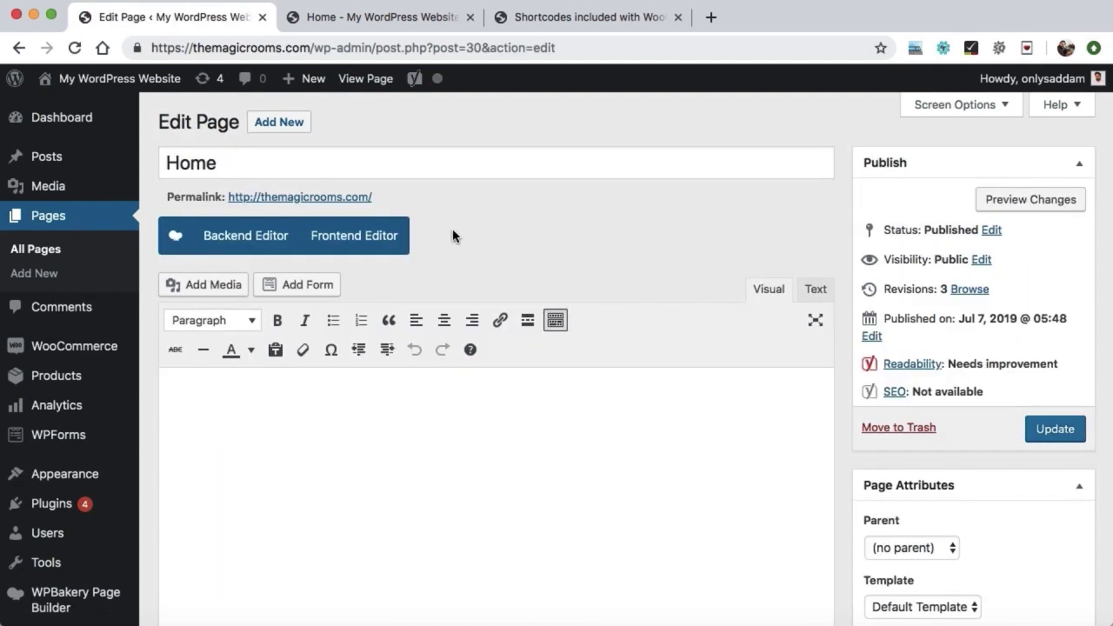
{"action": "left_click", "coordinate": [259, 240]}
{"action": "scroll", "coordinate": [551, 386], "scroll_direction": "down", "scroll_amount": 2}
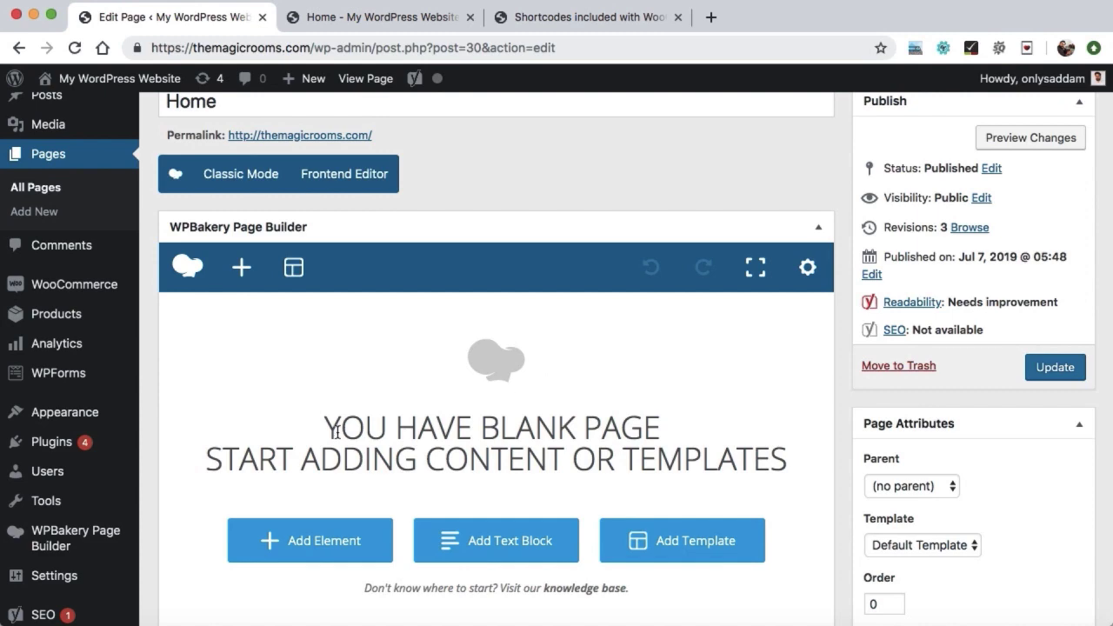
Add an empty row to the Home page and nest an inner row inside it.
{"action": "left_click", "coordinate": [326, 543]}
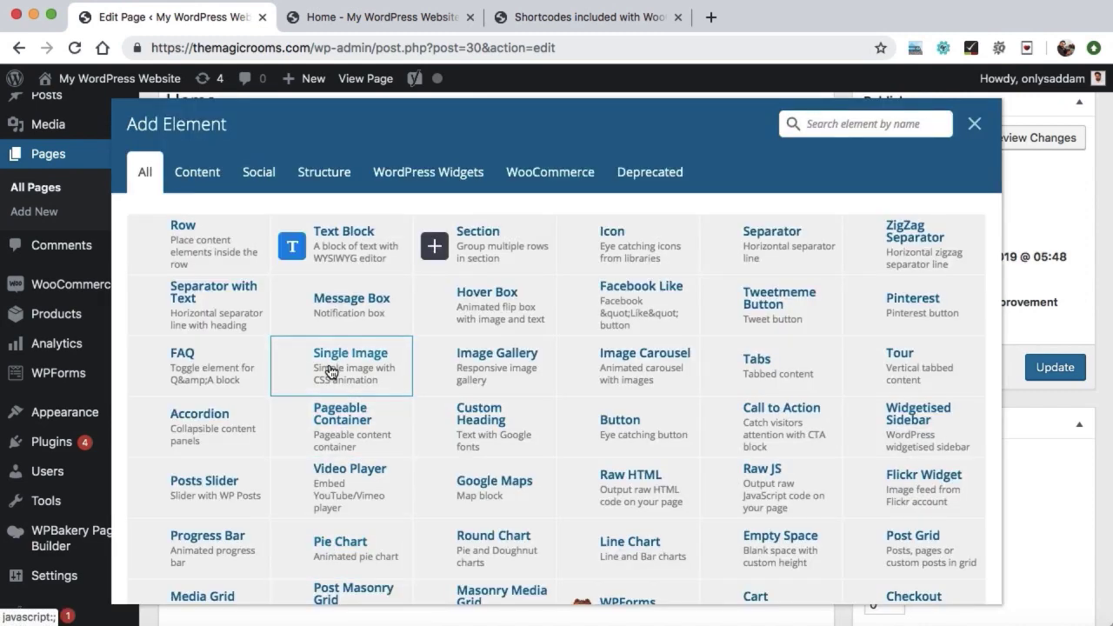
{"action": "left_click", "coordinate": [214, 249]}
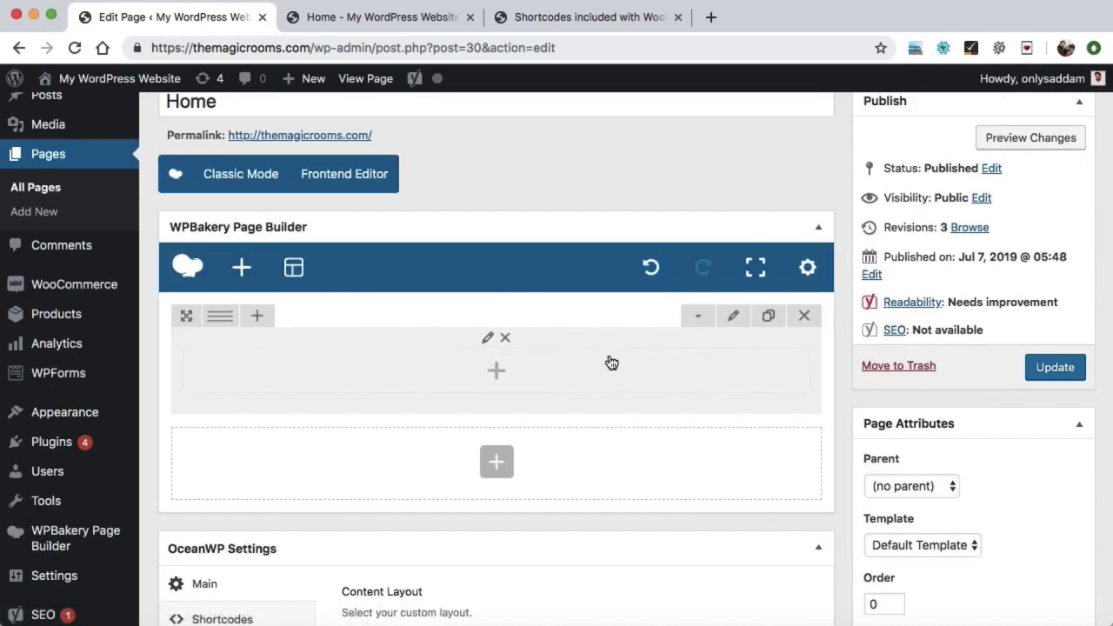
{"action": "left_click", "coordinate": [496, 372]}
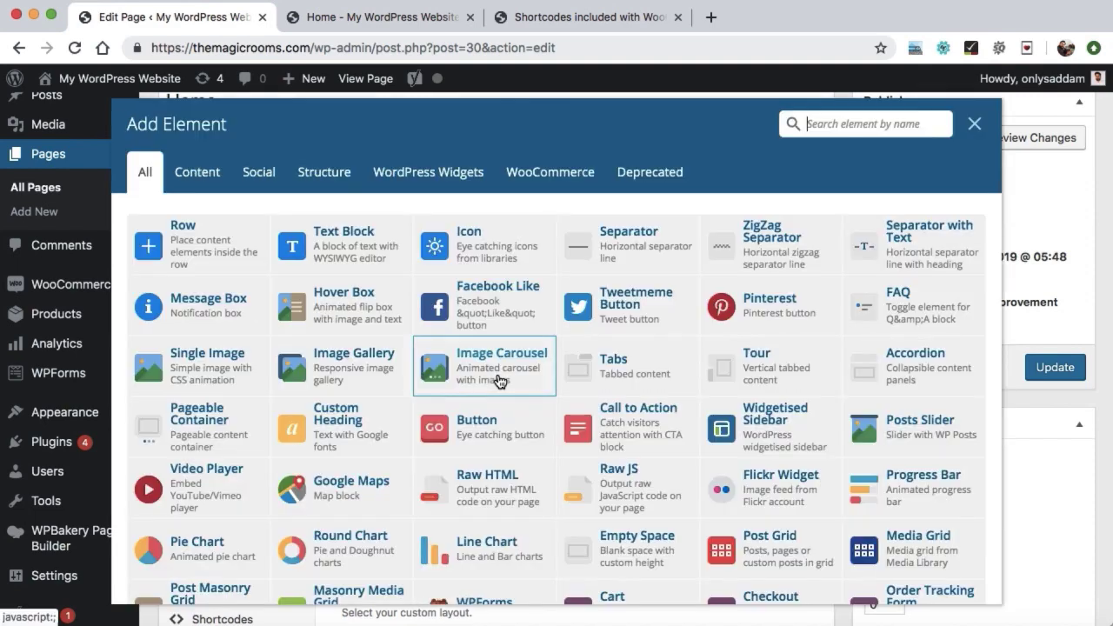
{"action": "left_click", "coordinate": [208, 249]}
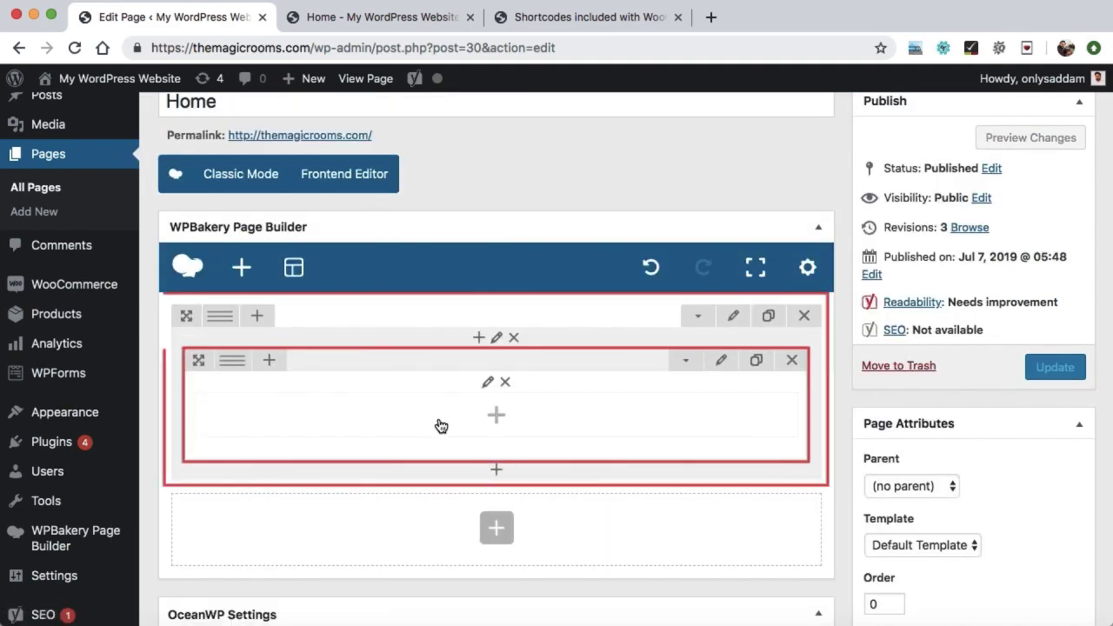
{"action": "left_click", "coordinate": [497, 417]}
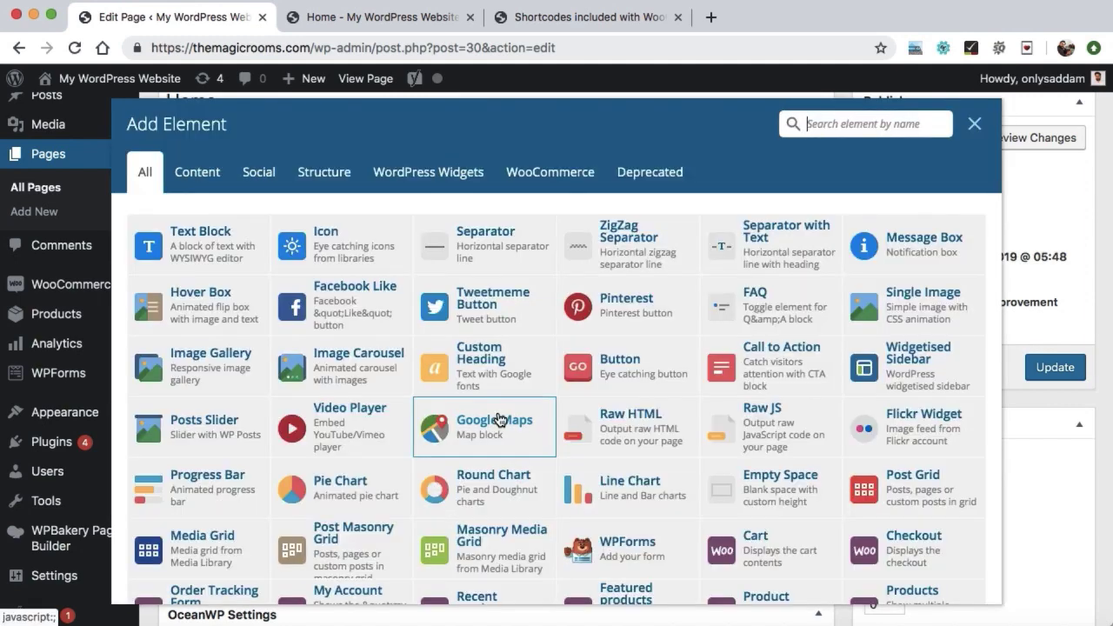
Add a Text Block and replace its placeholder with [products limit="8" columns="4" category="category-slug"].
{"action": "left_click", "coordinate": [206, 251]}
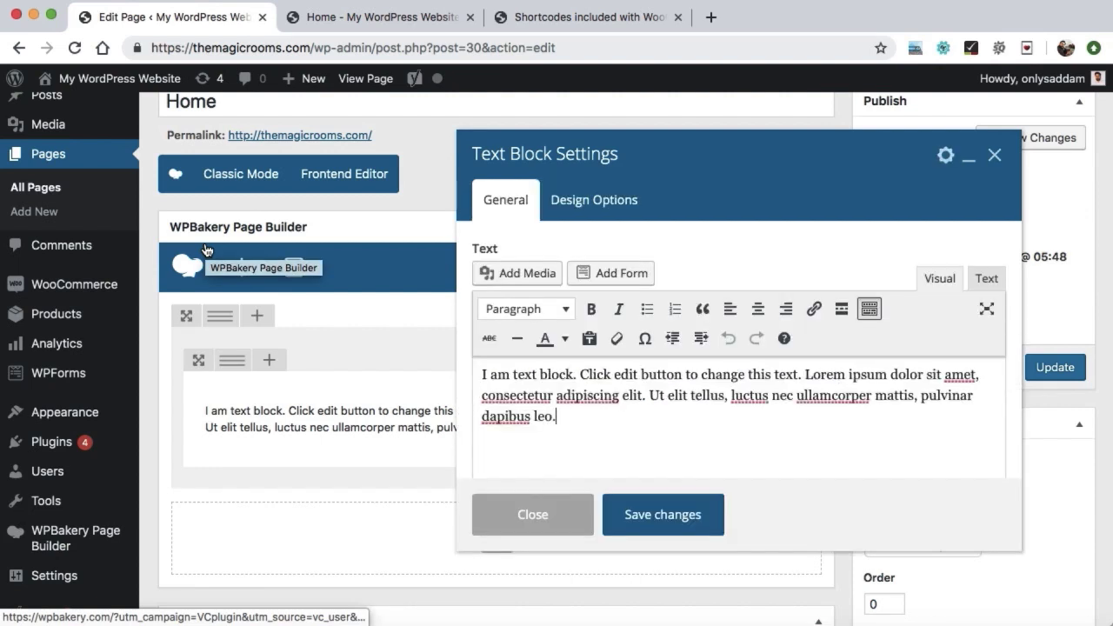
{"action": "triple_click", "coordinate": [654, 397]}
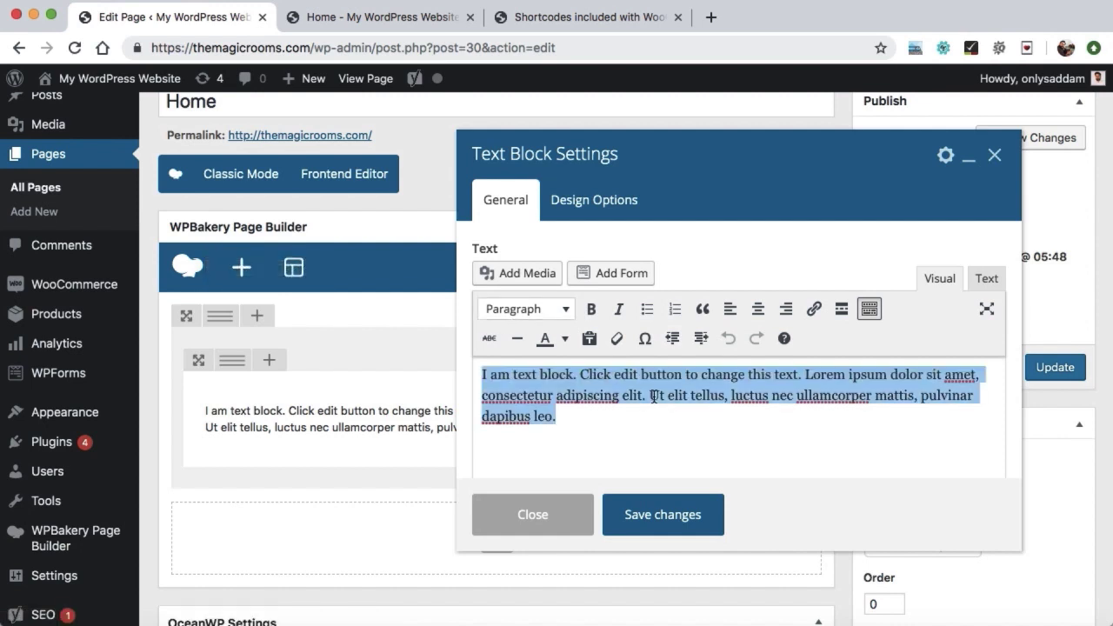
{"action": "key", "text": "BackSpace"}
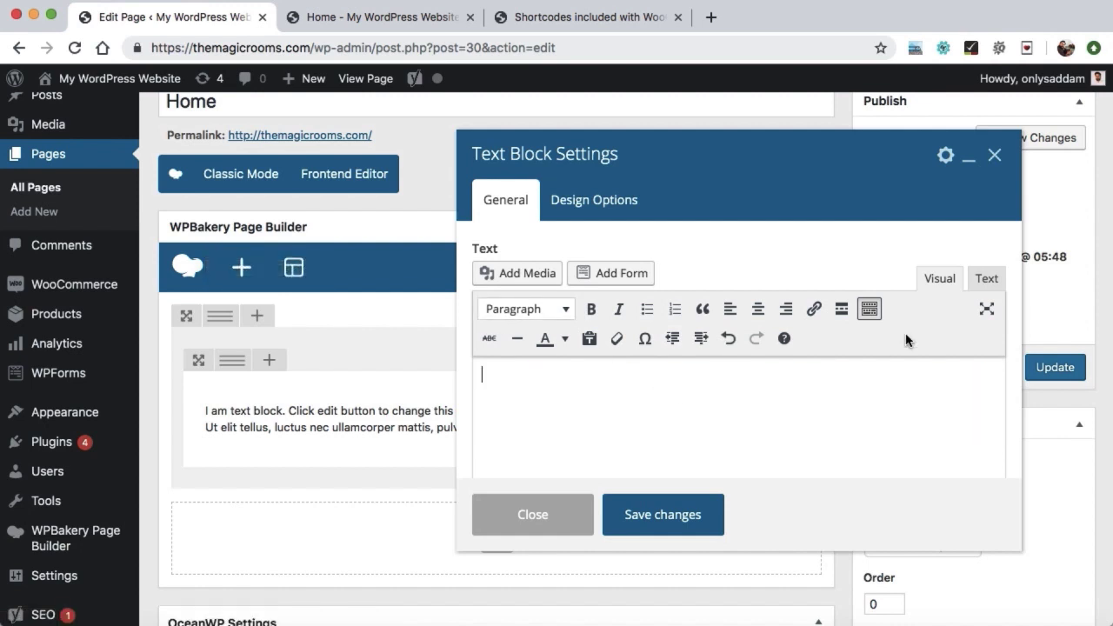
{"action": "left_click", "coordinate": [988, 280]}
{"action": "type", "text": "[products limit=\"8\" columns=\"4\" category=\"category-slug\"]"}
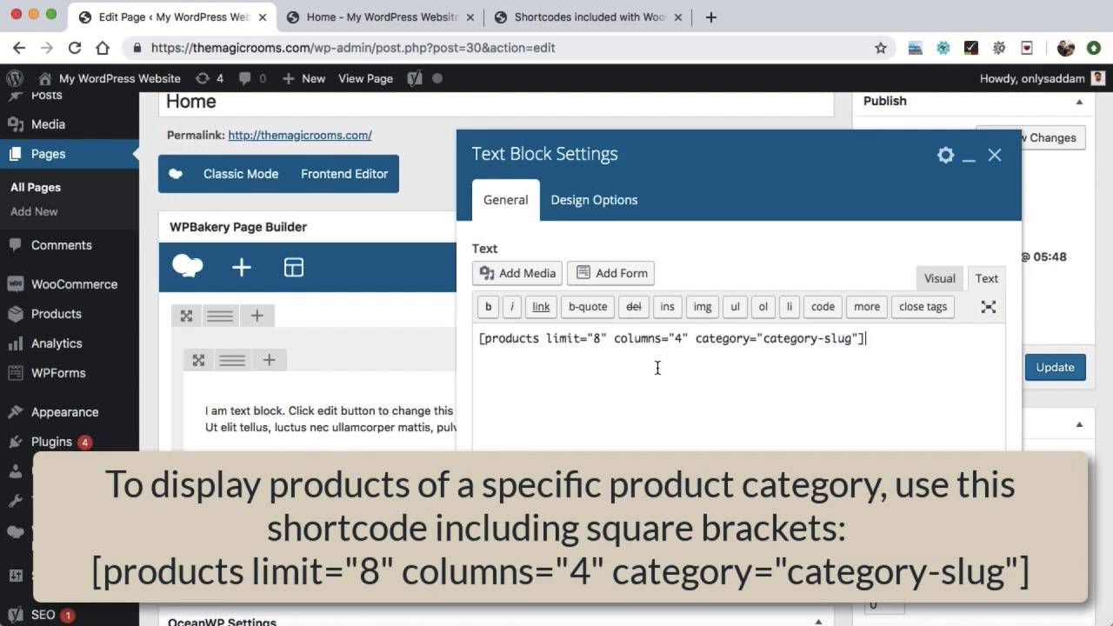
Glance at the WooCommerce shortcodes documentation and come back to the page editor.
{"action": "left_click", "coordinate": [593, 23]}
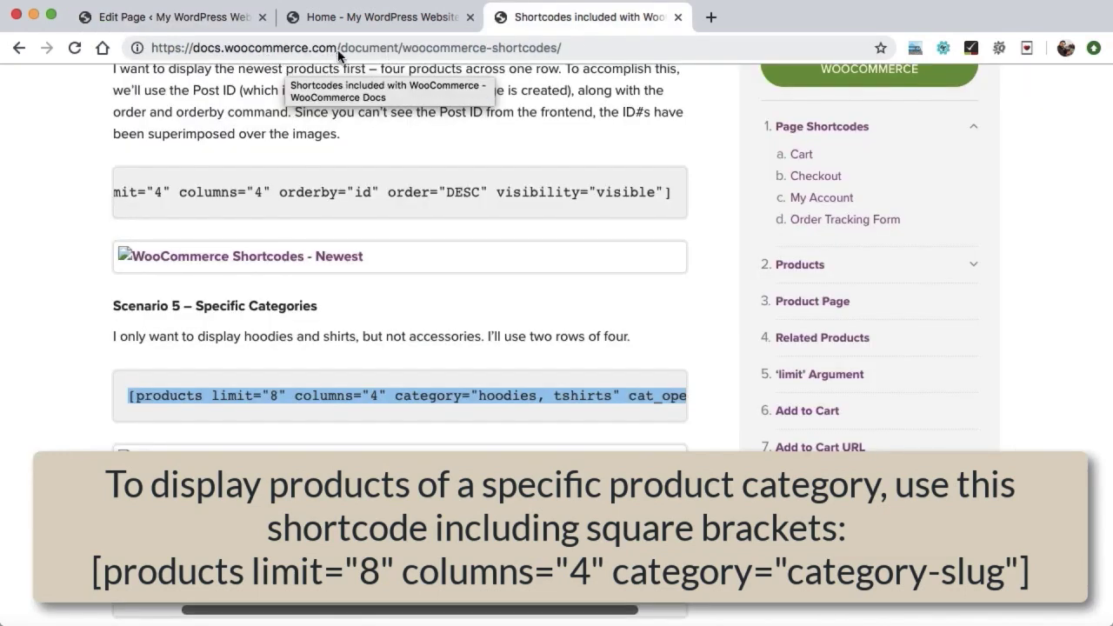
{"action": "left_click", "coordinate": [413, 144]}
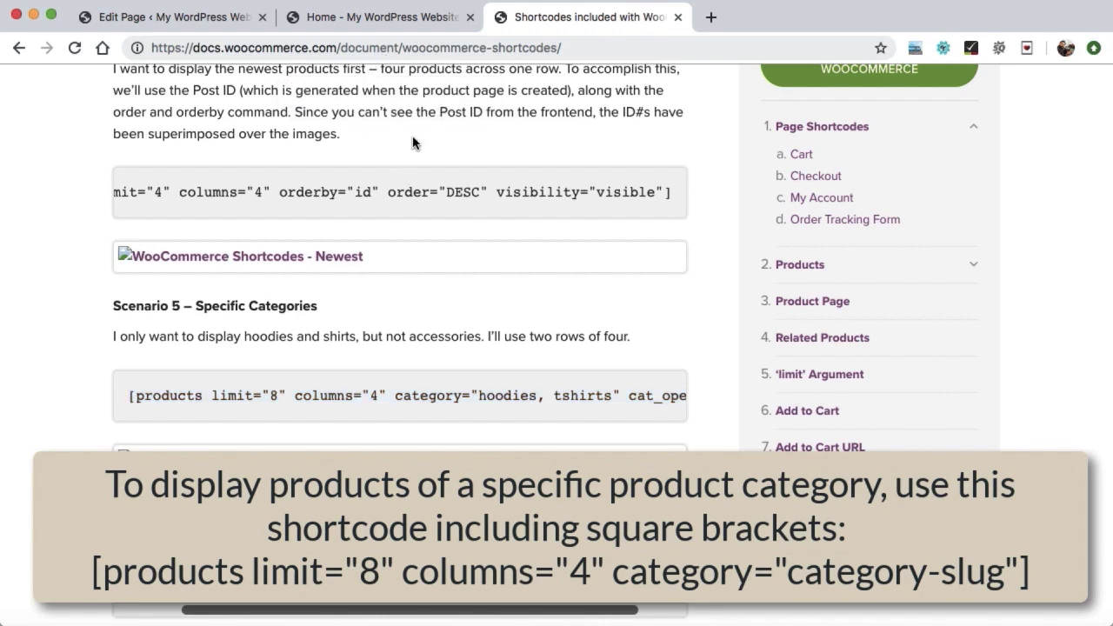
{"action": "left_click", "coordinate": [201, 20]}
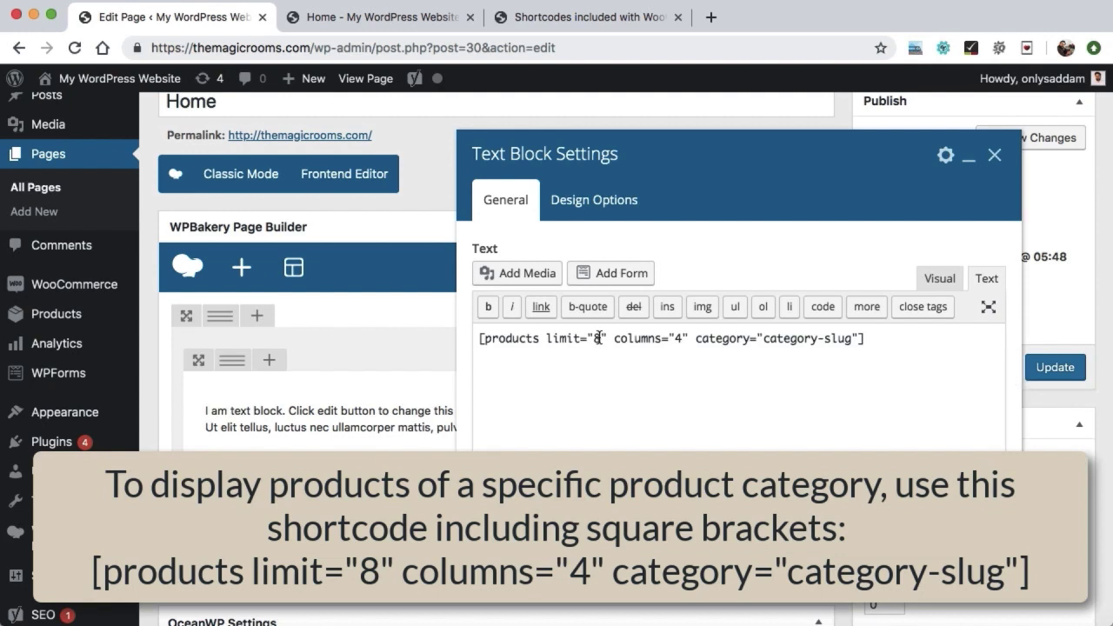
Change the shortcode's limit from 8 to 4 and select the category-slug placeholder.
{"action": "left_click", "coordinate": [598, 339]}
{"action": "key", "text": "BackSpace"}
{"action": "type", "text": "4"}
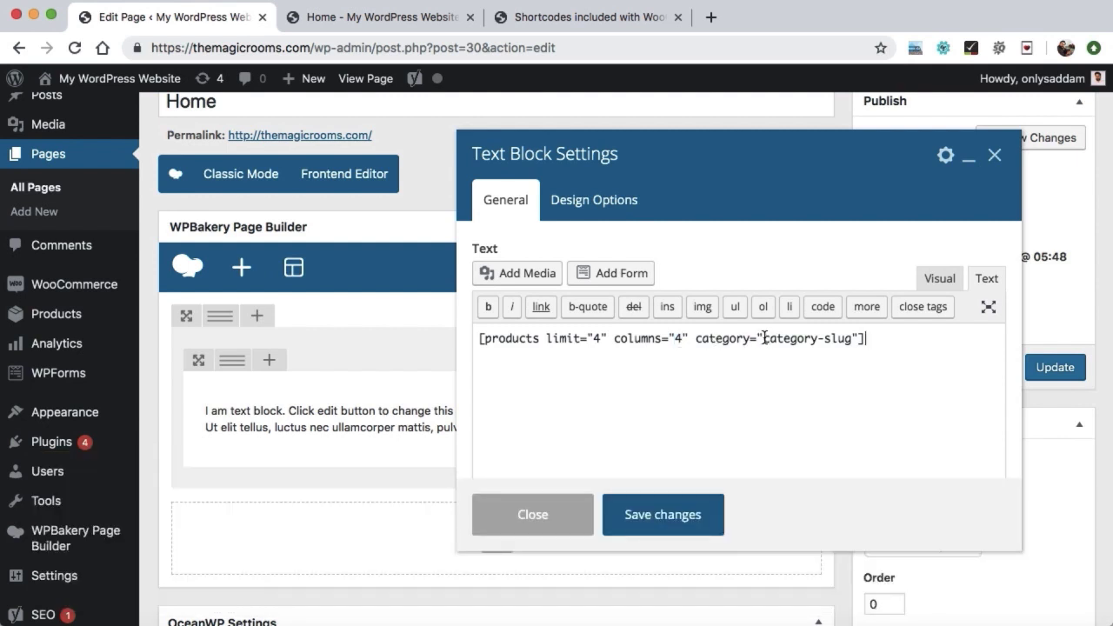
{"action": "left_click_drag", "start_coordinate": [765, 339], "coordinate": [847, 341]}
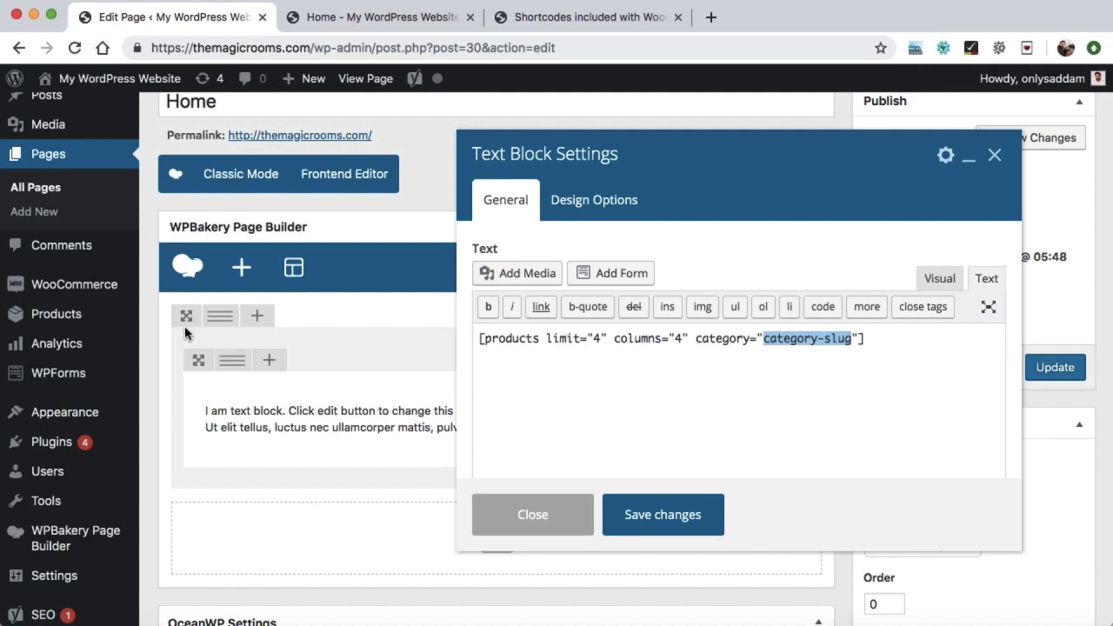
Open Product categories in a new tab and copy the electronics-accessories slug.
{"action": "mouse_move", "coordinate": [78, 318]}
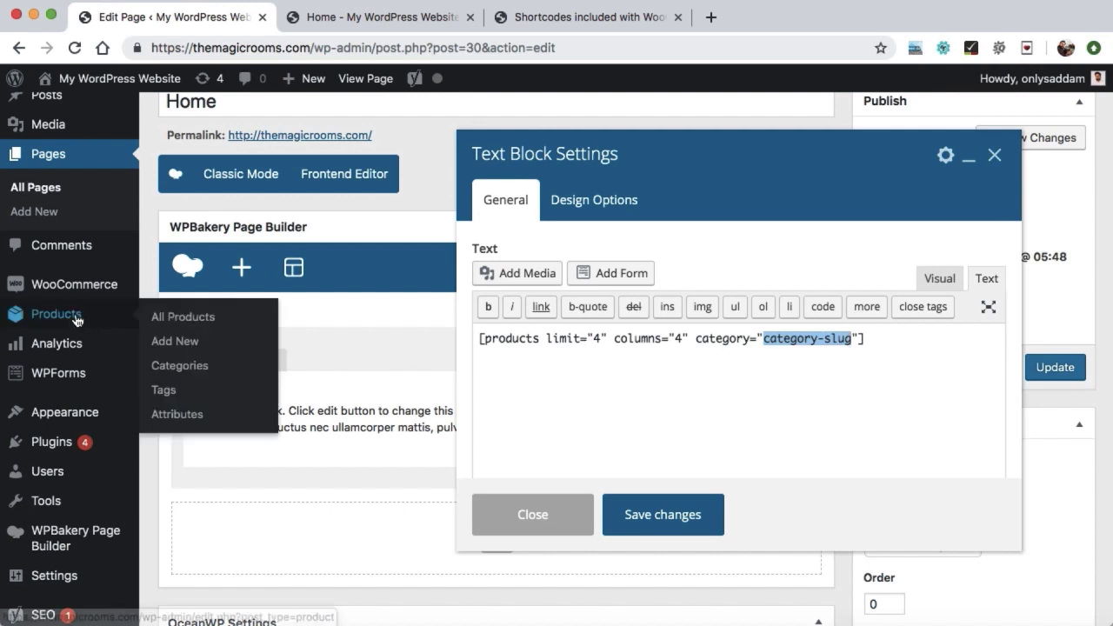
{"action": "right_click", "coordinate": [184, 372]}
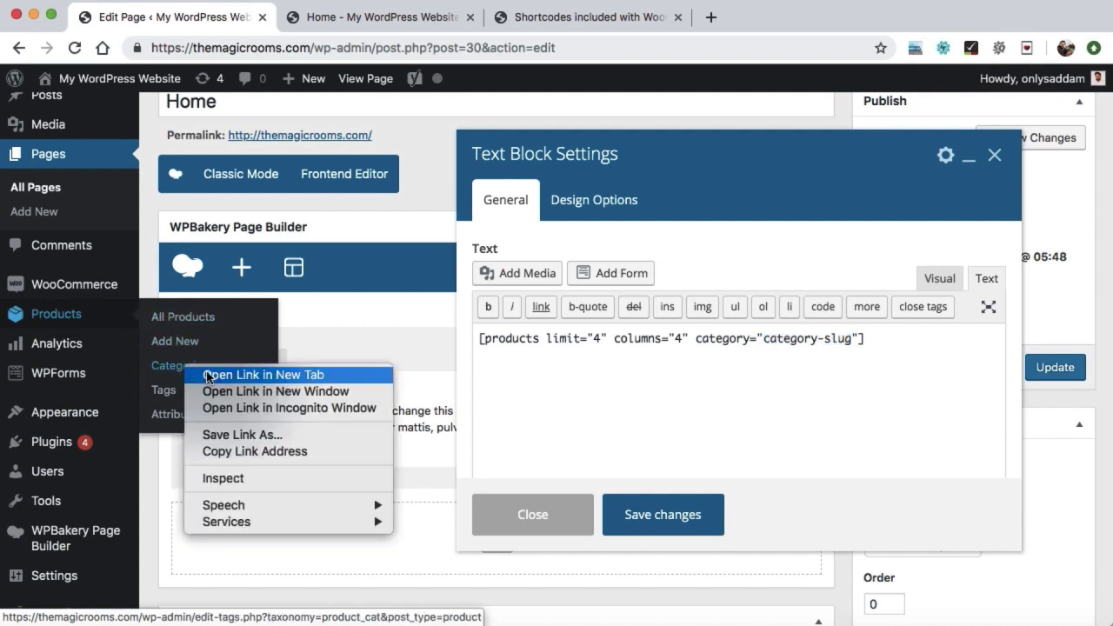
{"action": "left_click", "coordinate": [207, 376]}
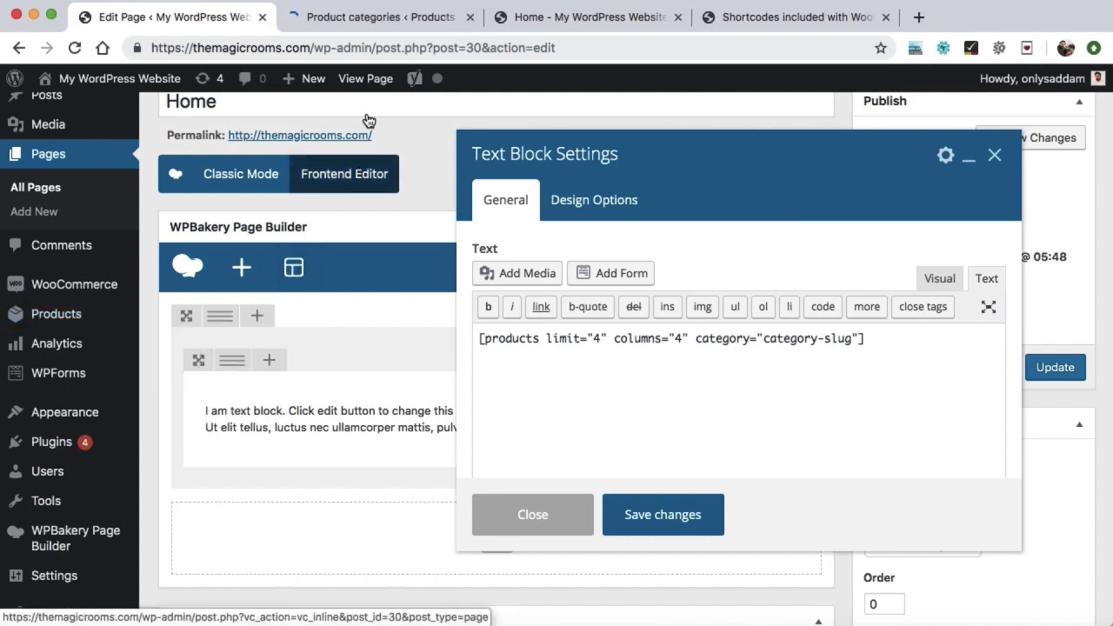
{"action": "left_click", "coordinate": [372, 19]}
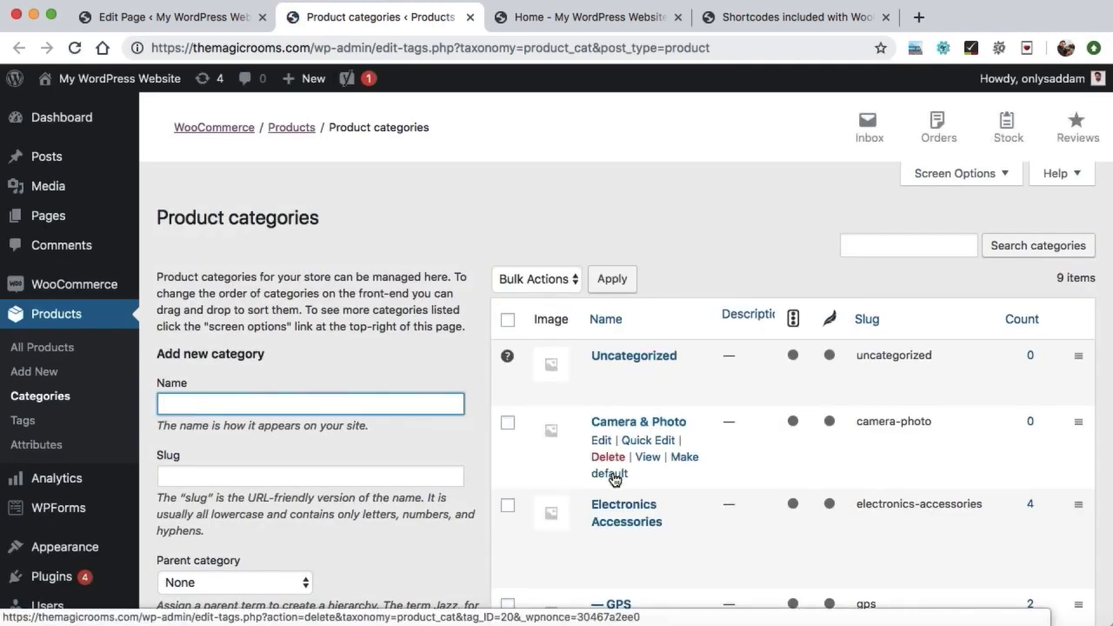
{"action": "scroll", "coordinate": [620, 498], "scroll_direction": "down", "scroll_amount": 2}
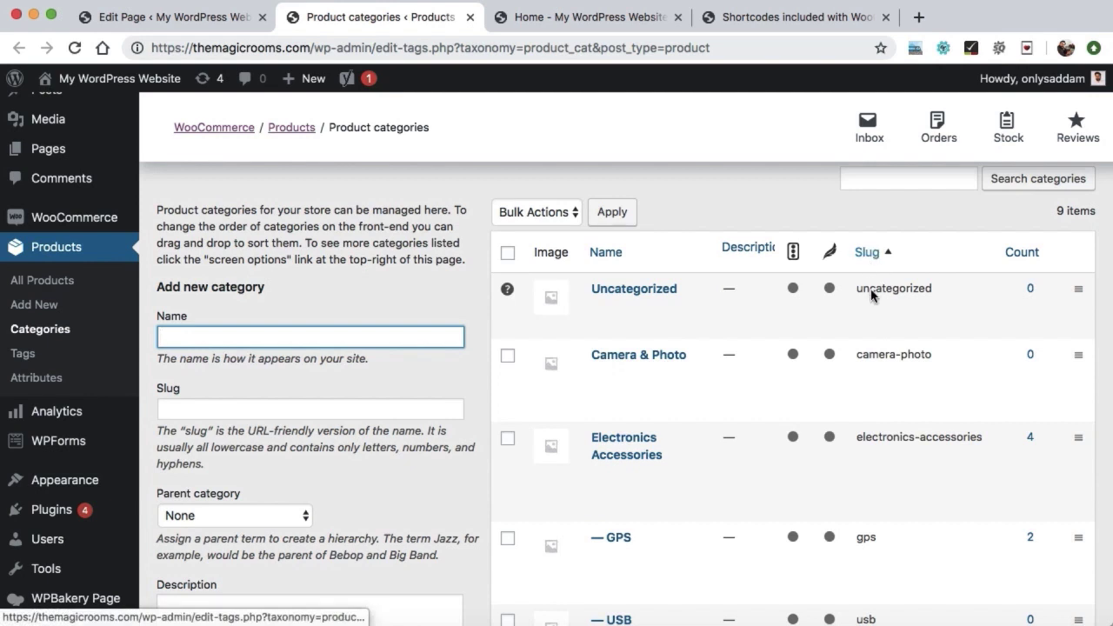
{"action": "left_click_drag", "start_coordinate": [857, 439], "coordinate": [978, 436]}
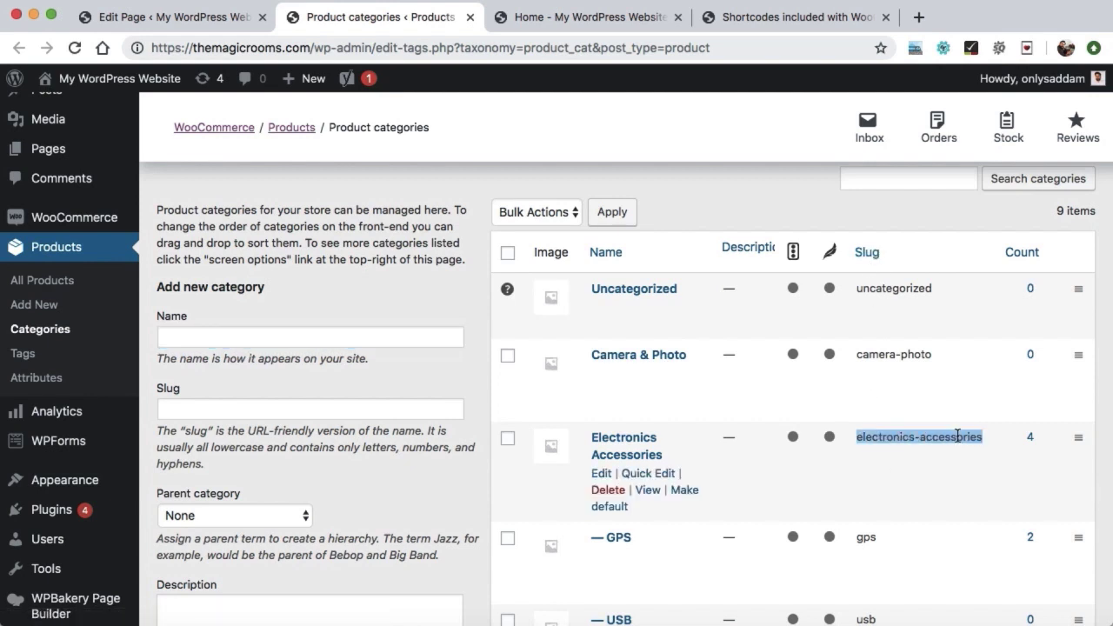
{"action": "right_click", "coordinate": [958, 436]}
{"action": "left_click", "coordinate": [898, 470]}
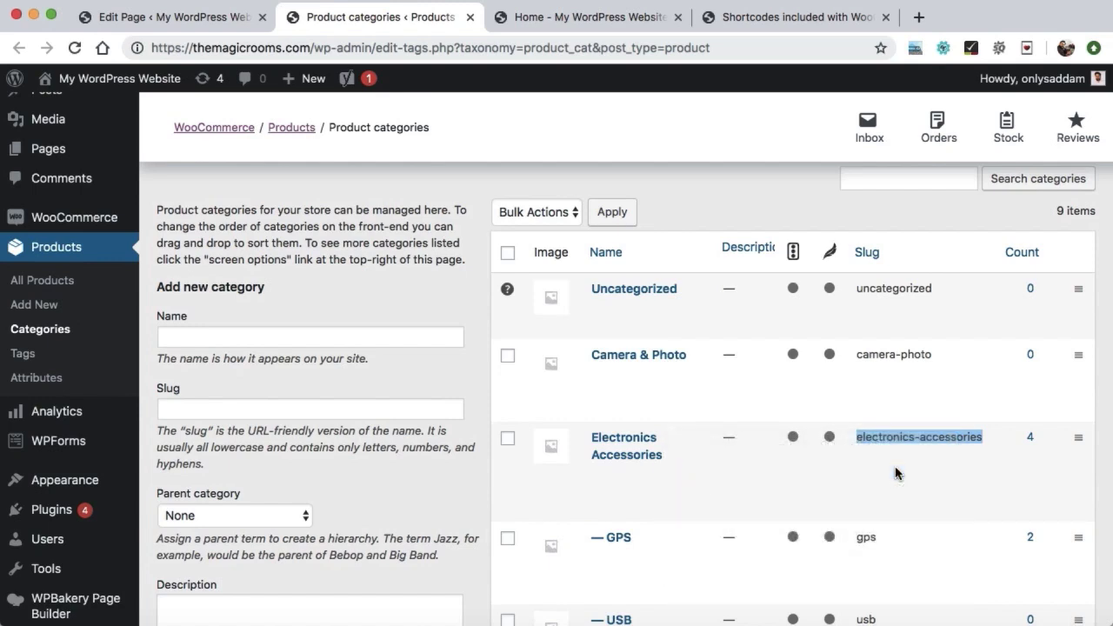
Replace category-slug with electronics-accessories, save the text block and update the Home page.
{"action": "left_click", "coordinate": [206, 17]}
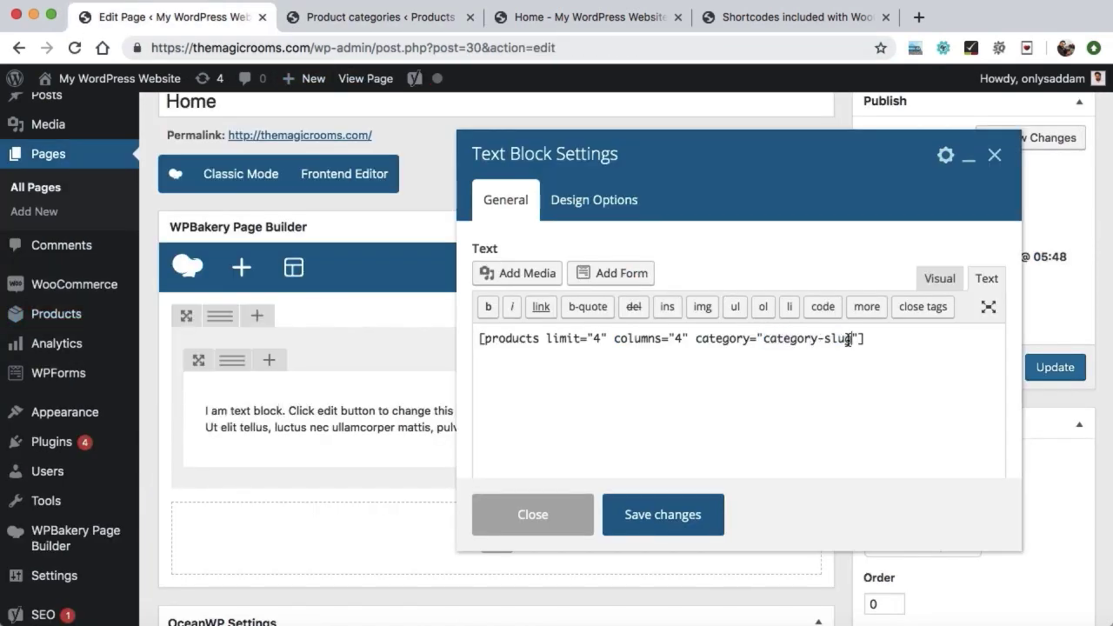
{"action": "left_click_drag", "start_coordinate": [851, 339], "coordinate": [765, 338]}
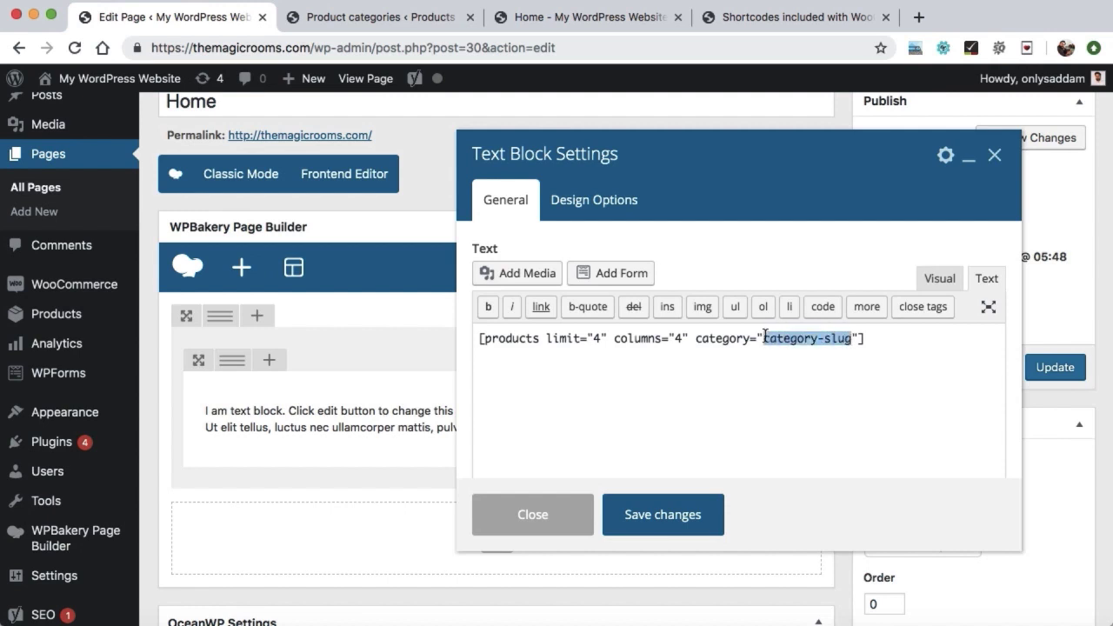
{"action": "key", "text": "ctrl+v"}
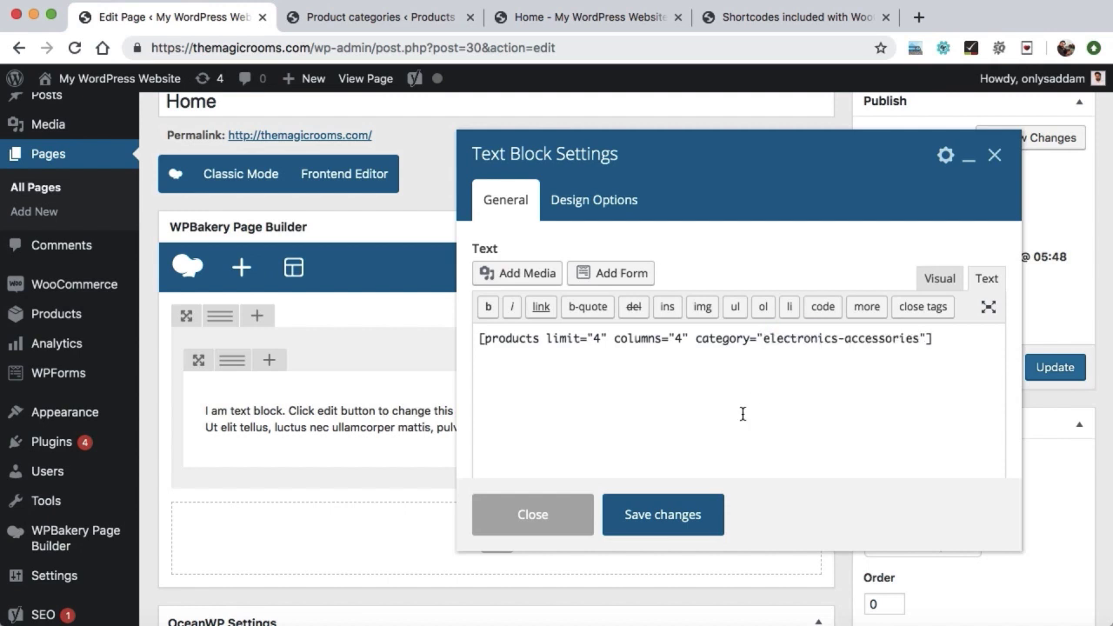
{"action": "left_click", "coordinate": [668, 514]}
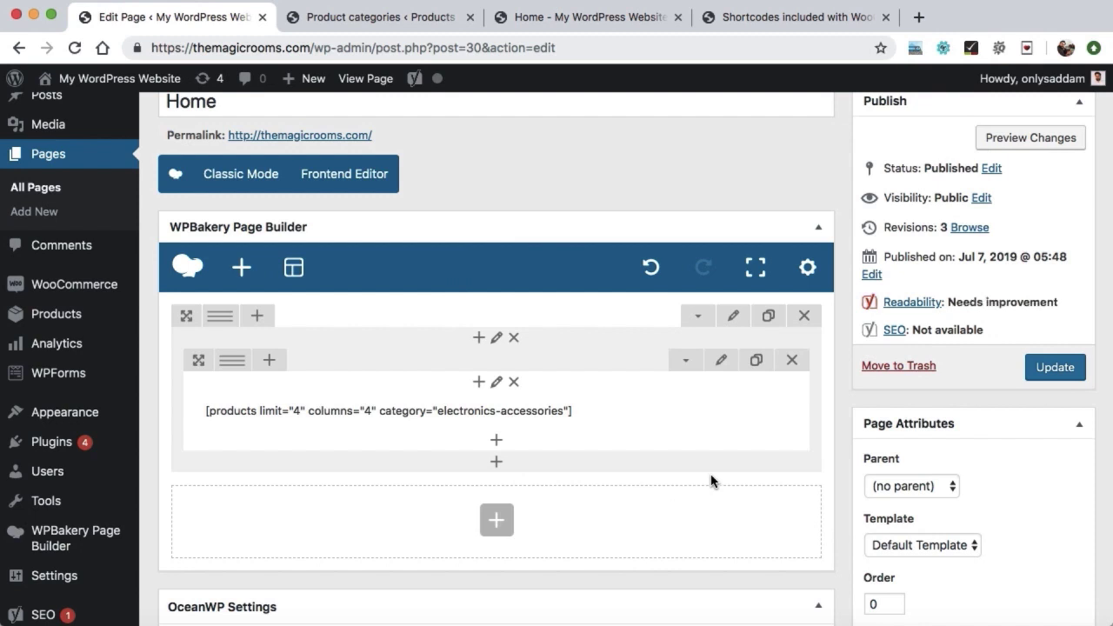
{"action": "left_click", "coordinate": [1057, 373]}
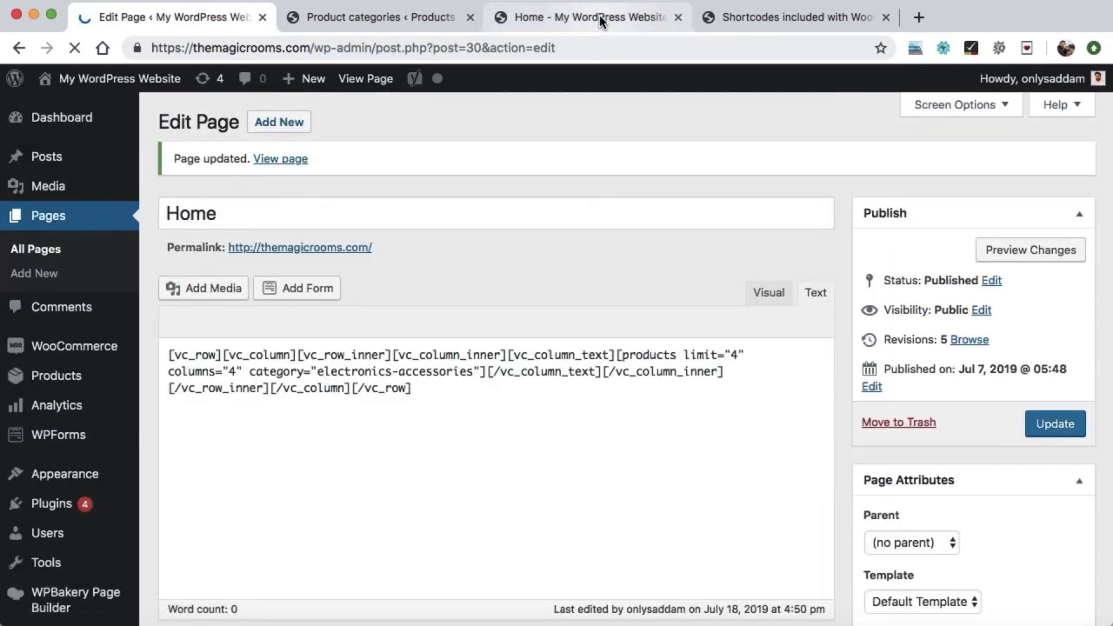
Reload the live Home page and review the four Electronics Accessories products at $7.36.
{"action": "left_click", "coordinate": [600, 19]}
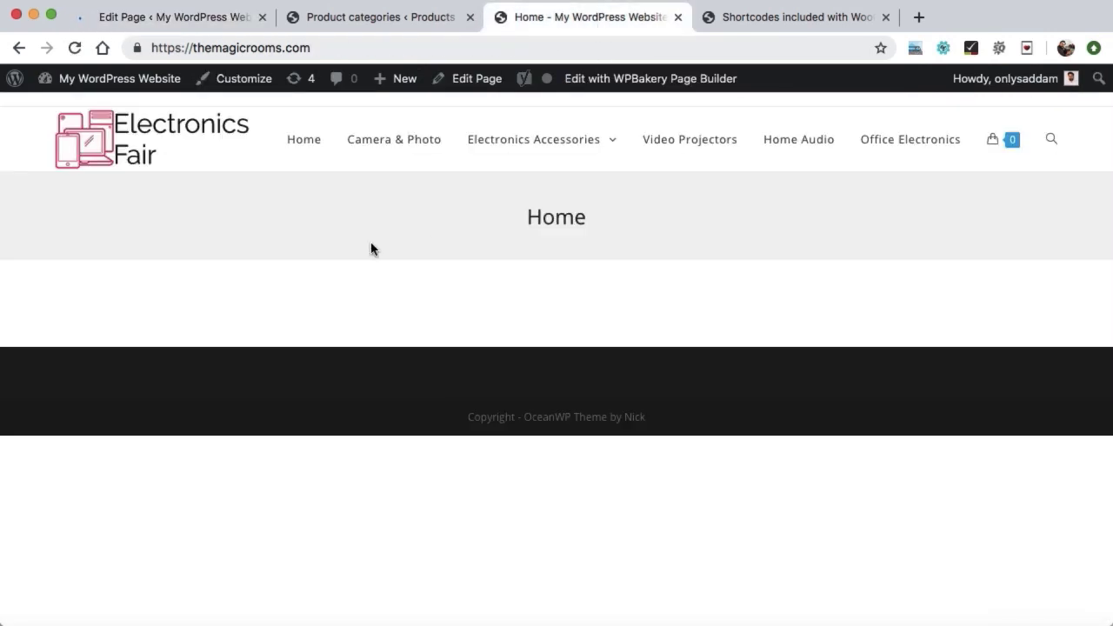
{"action": "left_click", "coordinate": [75, 47]}
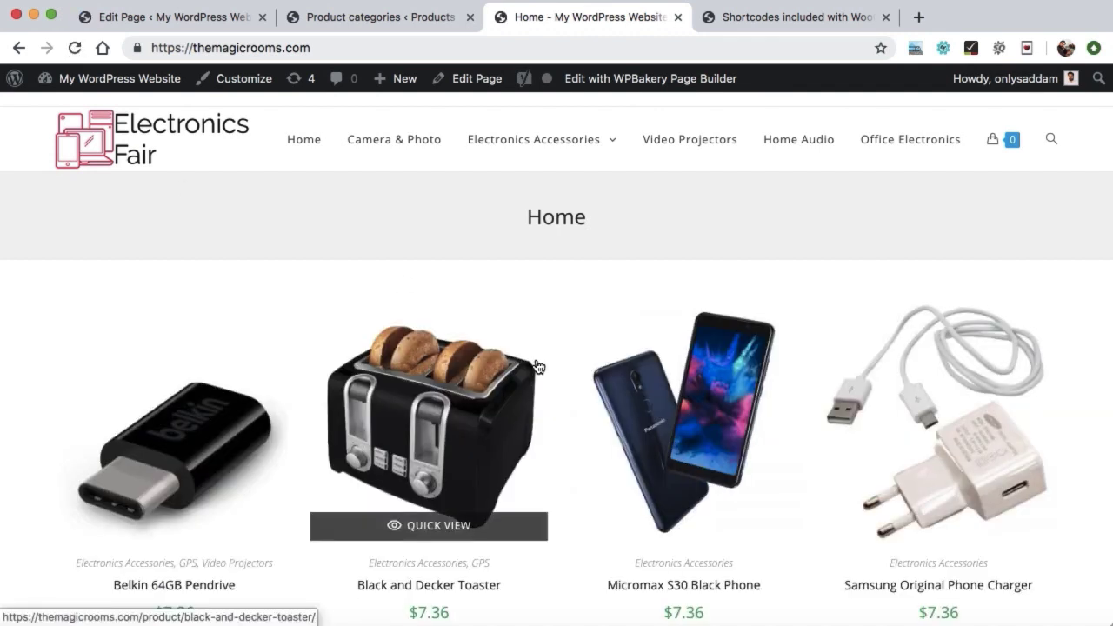
{"action": "scroll", "coordinate": [534, 368], "scroll_direction": "down", "scroll_amount": 2}
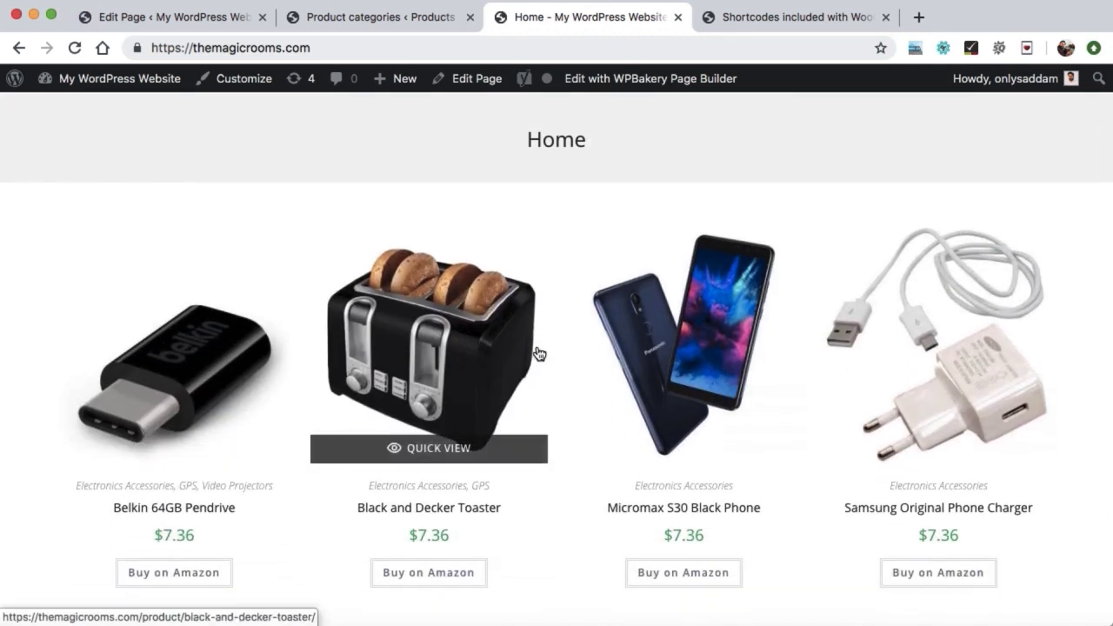
{"action": "scroll", "coordinate": [774, 358], "scroll_direction": "down", "scroll_amount": 2}
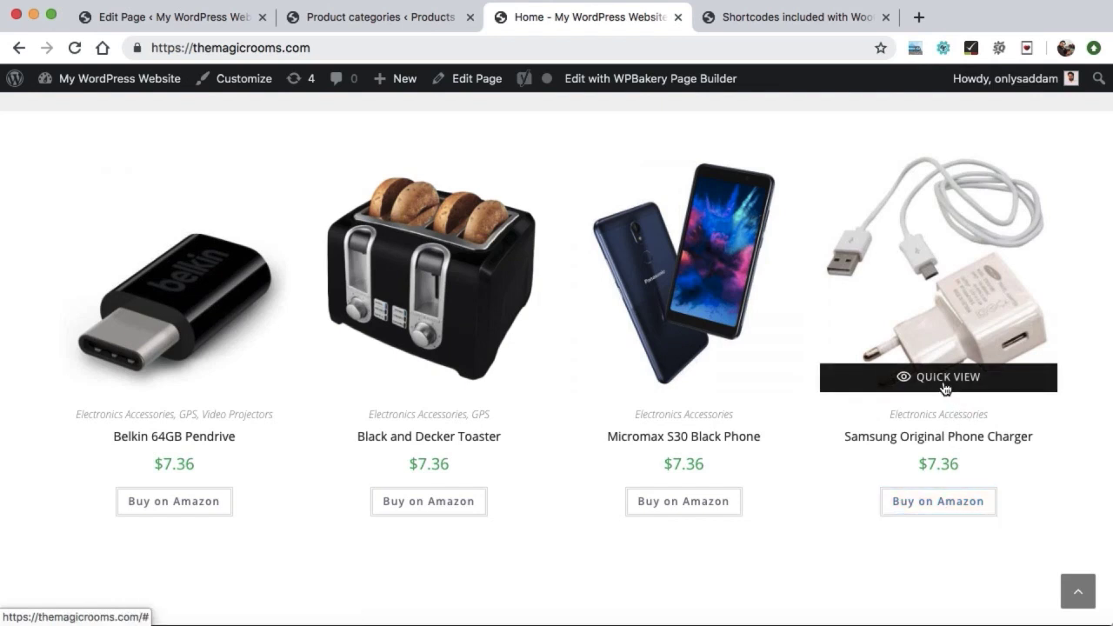
{"action": "scroll", "coordinate": [840, 293], "scroll_direction": "up", "scroll_amount": 3}
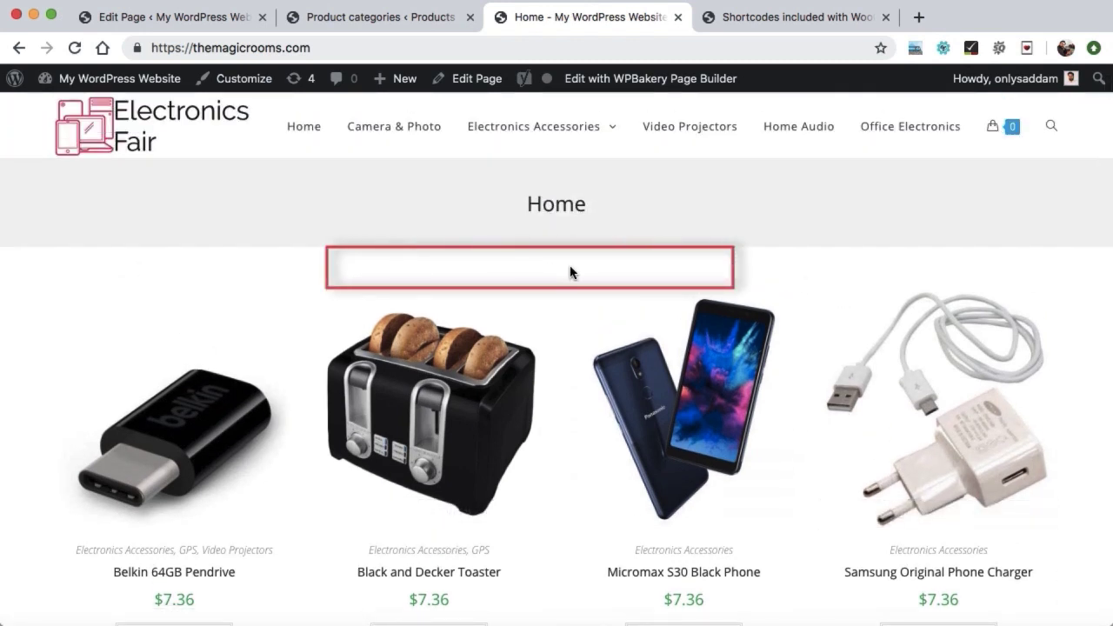
{"action": "left_click", "coordinate": [181, 17]}
{"action": "scroll", "coordinate": [472, 209], "scroll_direction": "down", "scroll_amount": 3}
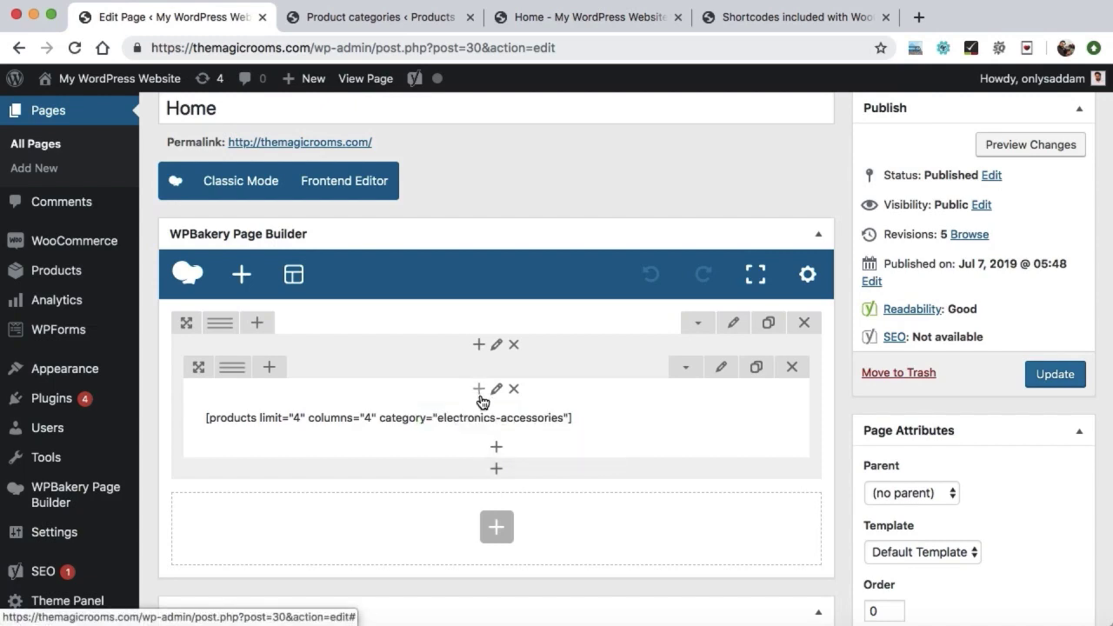
Add a Custom Heading element to the inner row with the text 'Electronics Accessories'.
{"action": "left_click", "coordinate": [479, 389]}
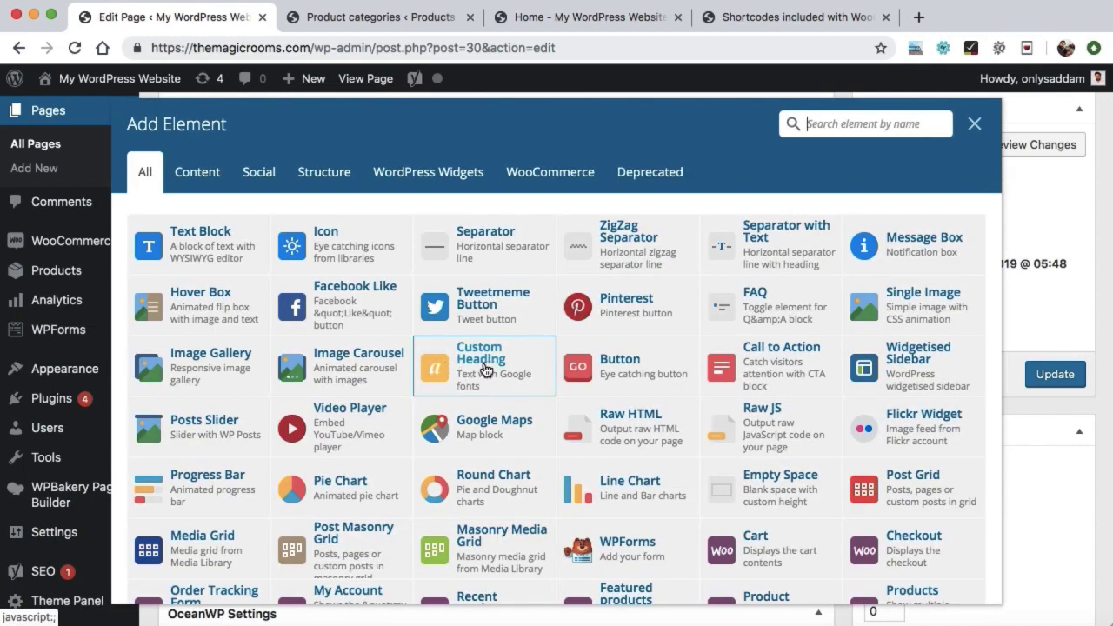
{"action": "left_click", "coordinate": [484, 371]}
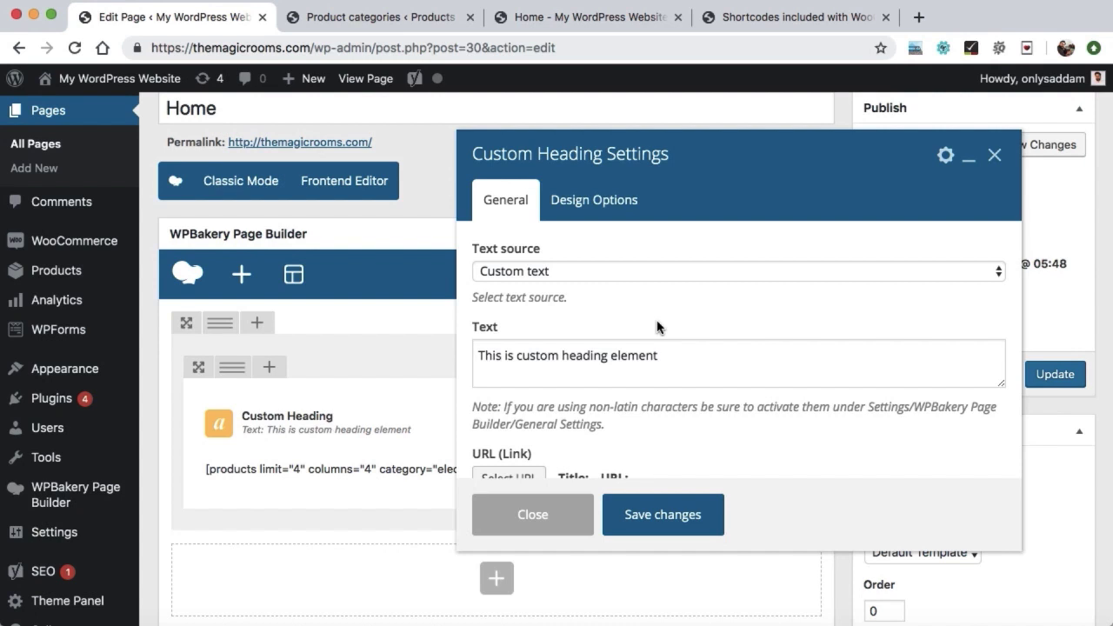
{"action": "left_click", "coordinate": [677, 352]}
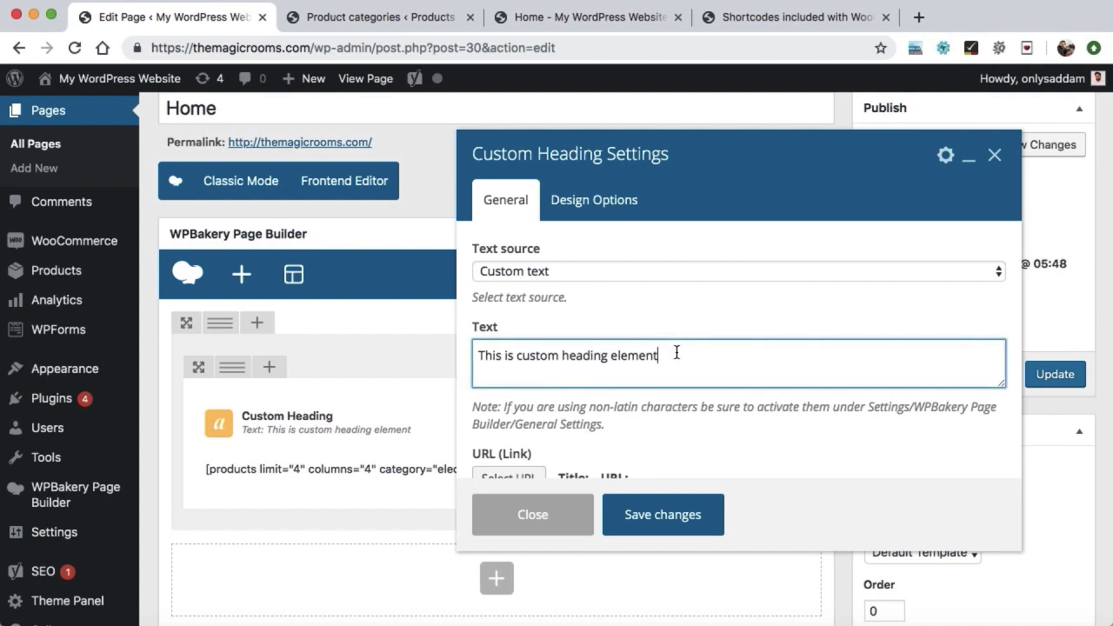
{"action": "key", "text": "super+a"}
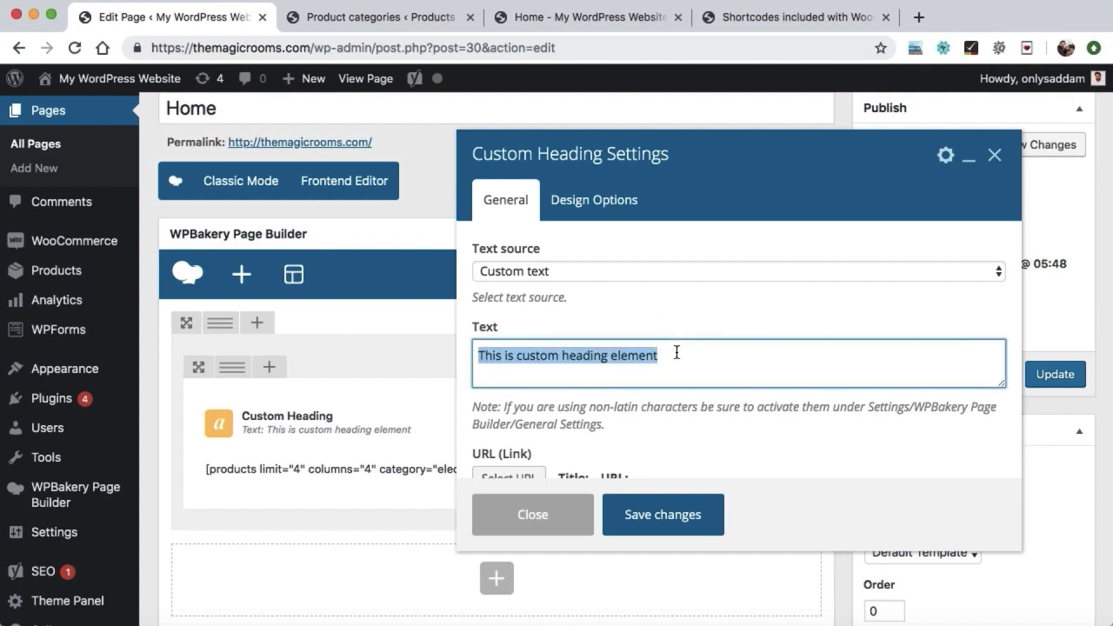
{"action": "type", "text": "Electro"}
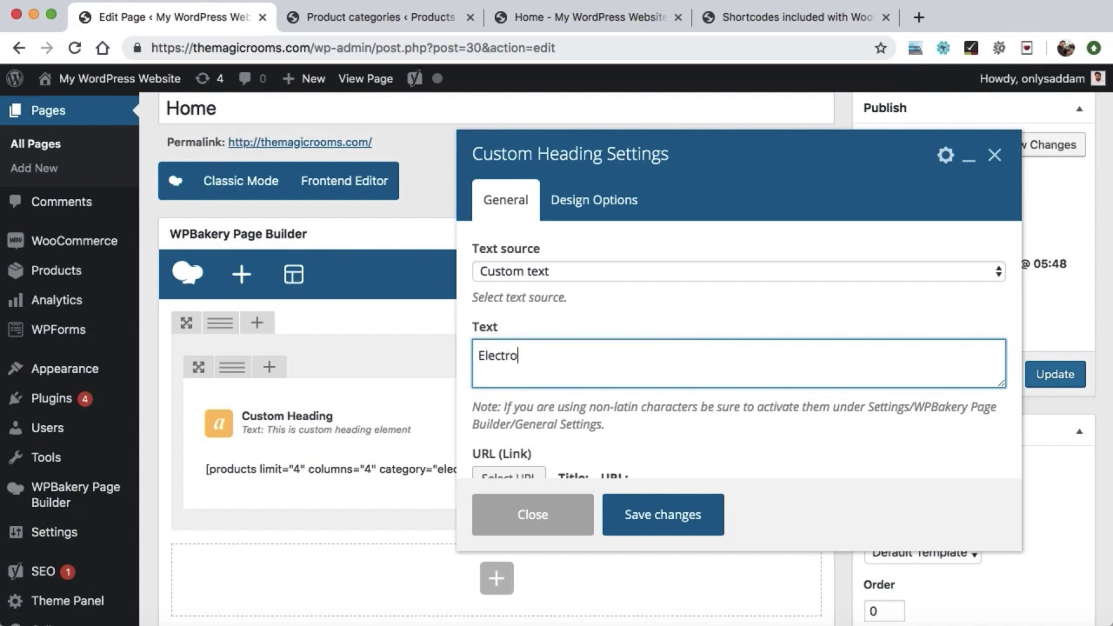
{"action": "type", "text": "nics Accessories"}
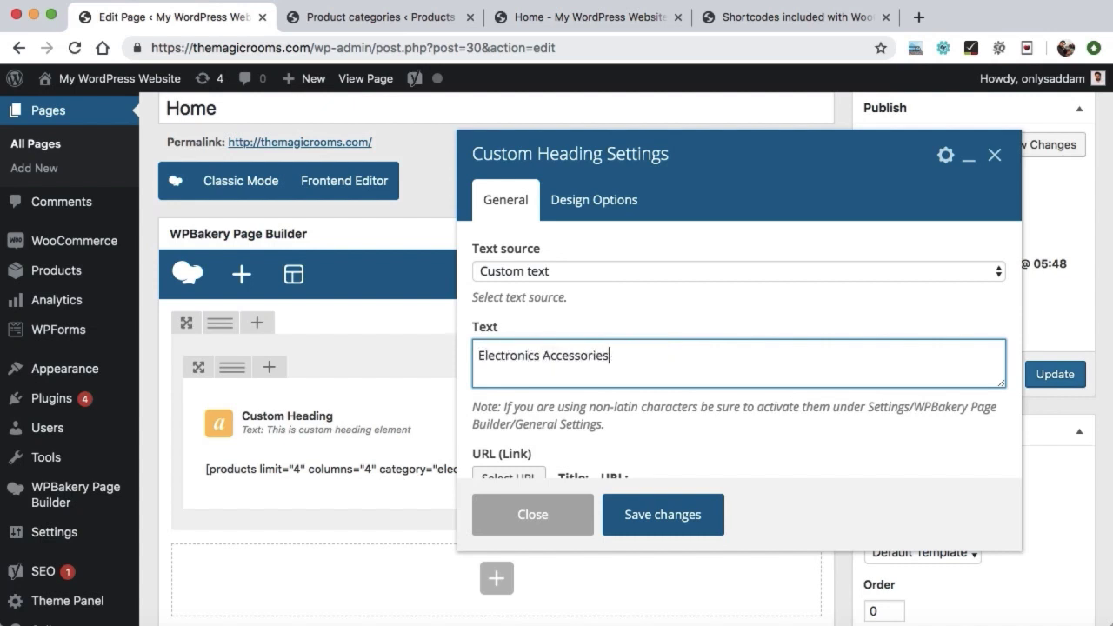
{"action": "left_click", "coordinate": [763, 326]}
{"action": "scroll", "coordinate": [763, 325], "scroll_direction": "down", "scroll_amount": 3}
{"action": "scroll", "coordinate": [762, 326], "scroll_direction": "down", "scroll_amount": 3}
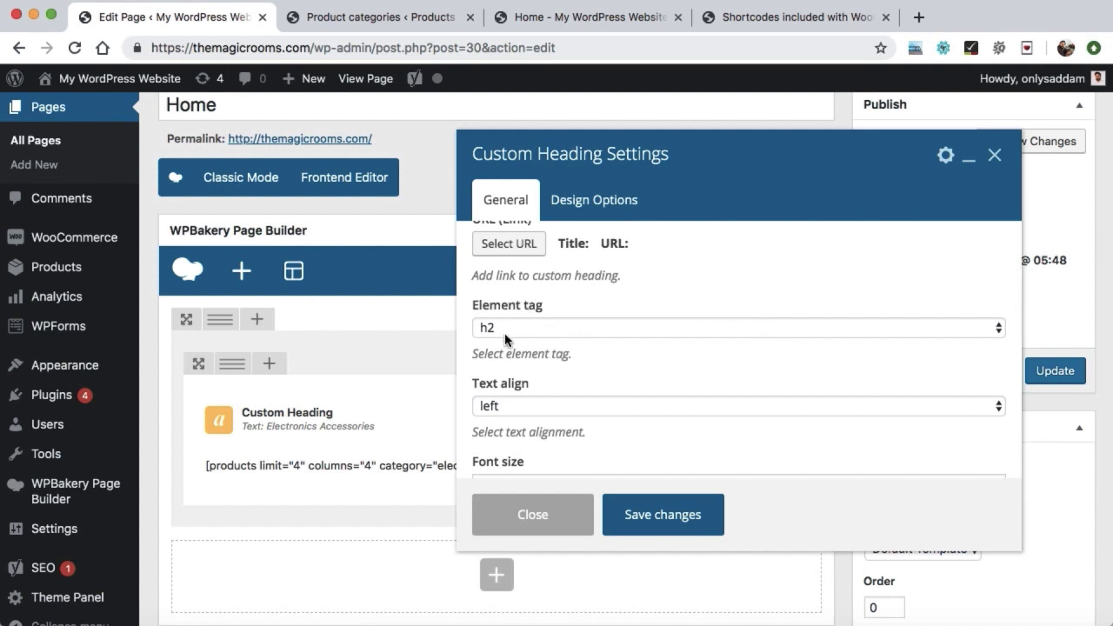
{"action": "scroll", "coordinate": [566, 378], "scroll_direction": "down", "scroll_amount": 2}
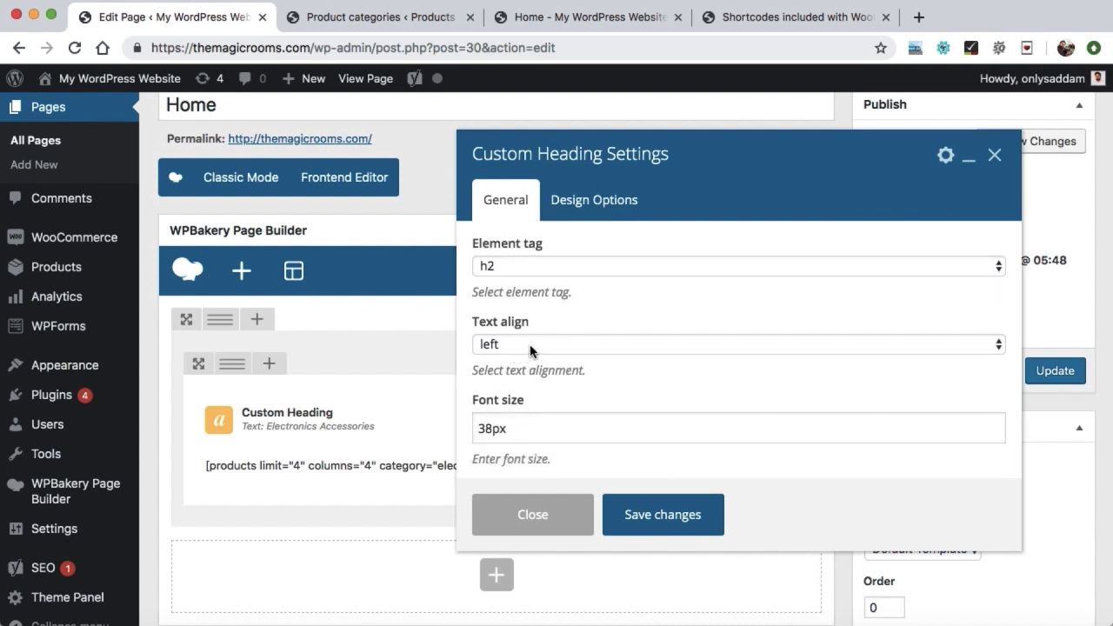
Centre the heading text and set its font size to 35px.
{"action": "left_click", "coordinate": [527, 346]}
{"action": "left_click", "coordinate": [529, 377]}
{"action": "scroll", "coordinate": [580, 313], "scroll_direction": "down", "scroll_amount": 2}
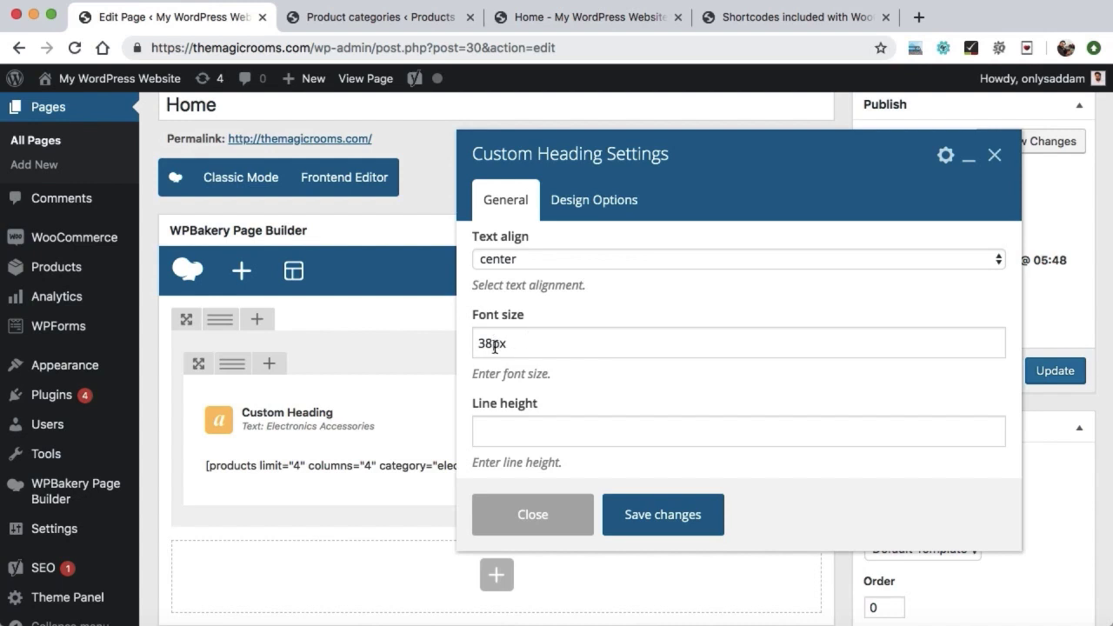
{"action": "left_click_drag", "start_coordinate": [492, 344], "coordinate": [476, 343]}
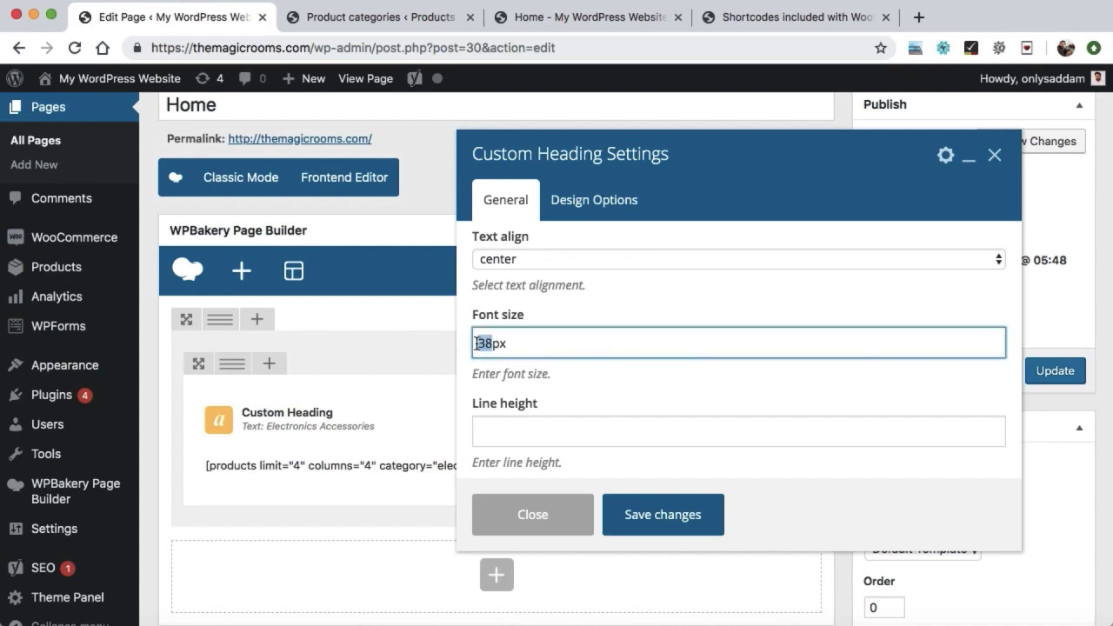
{"action": "type", "text": "35"}
{"action": "left_click", "coordinate": [565, 318]}
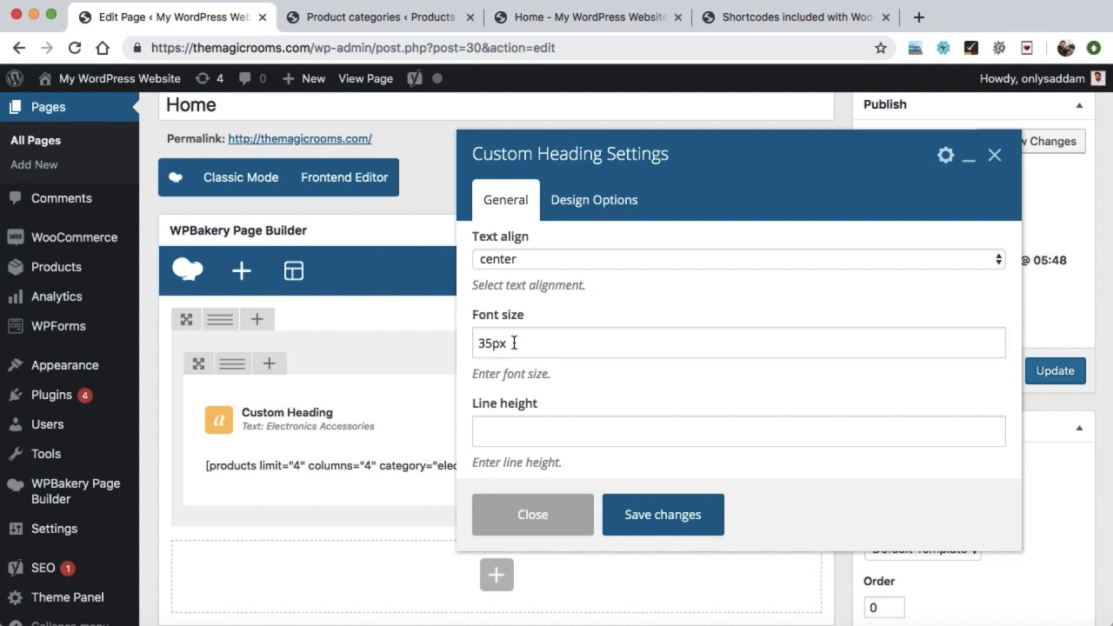
{"action": "scroll", "coordinate": [514, 343], "scroll_direction": "down", "scroll_amount": 5}
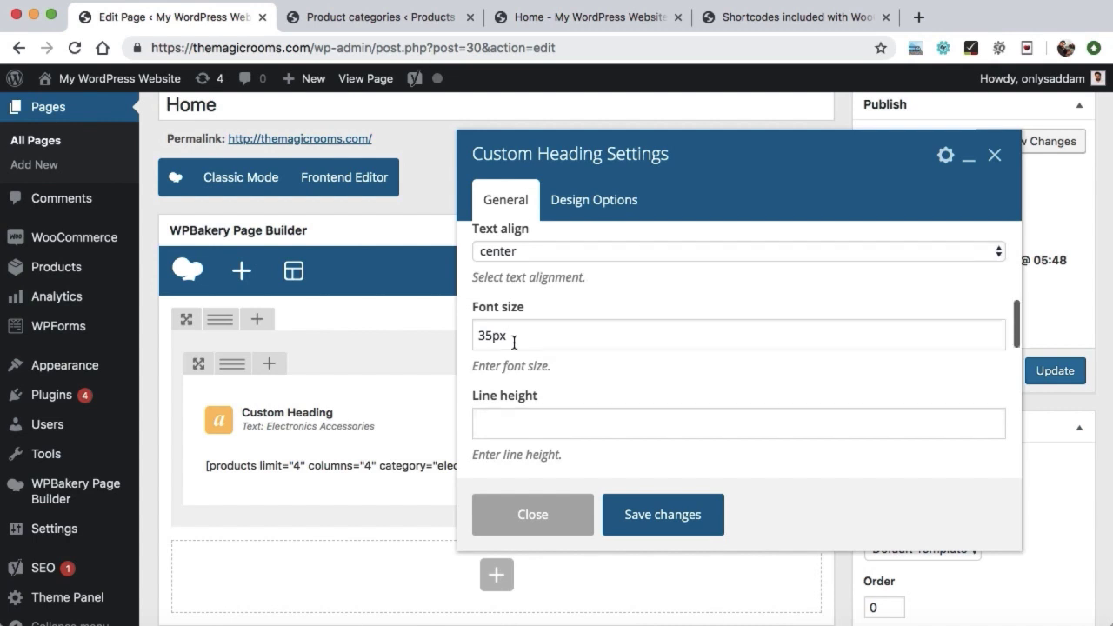
{"action": "scroll", "coordinate": [600, 324], "scroll_direction": "down", "scroll_amount": 2}
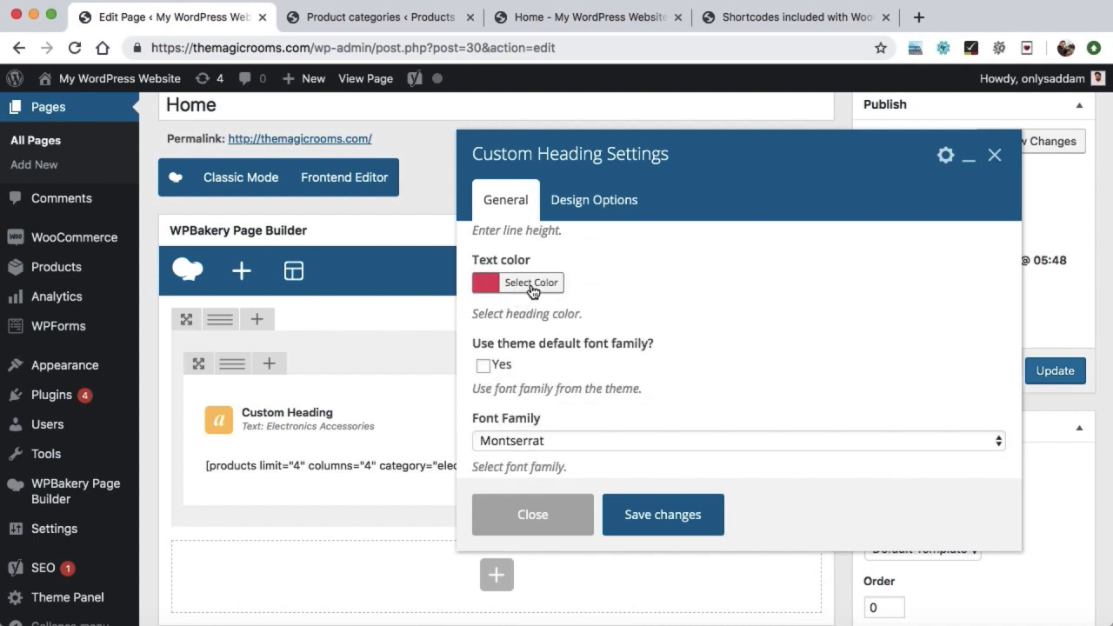
Keep the heading colour at pink #e91e63 after trying another colour.
{"action": "left_click", "coordinate": [532, 284]}
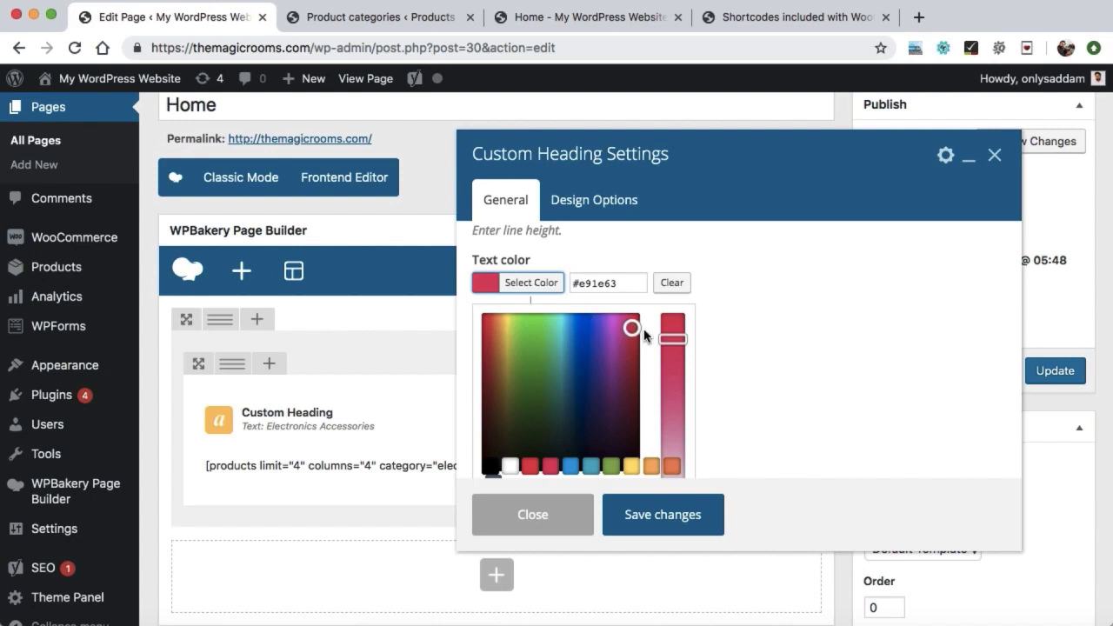
{"action": "mouse_move", "coordinate": [632, 328]}
{"action": "left_mouse_down"}
{"action": "mouse_move", "coordinate": [571, 385]}
{"action": "mouse_move", "coordinate": [509, 385]}
{"action": "mouse_move", "coordinate": [503, 351]}
{"action": "mouse_move", "coordinate": [636, 330]}
{"action": "left_mouse_up"}
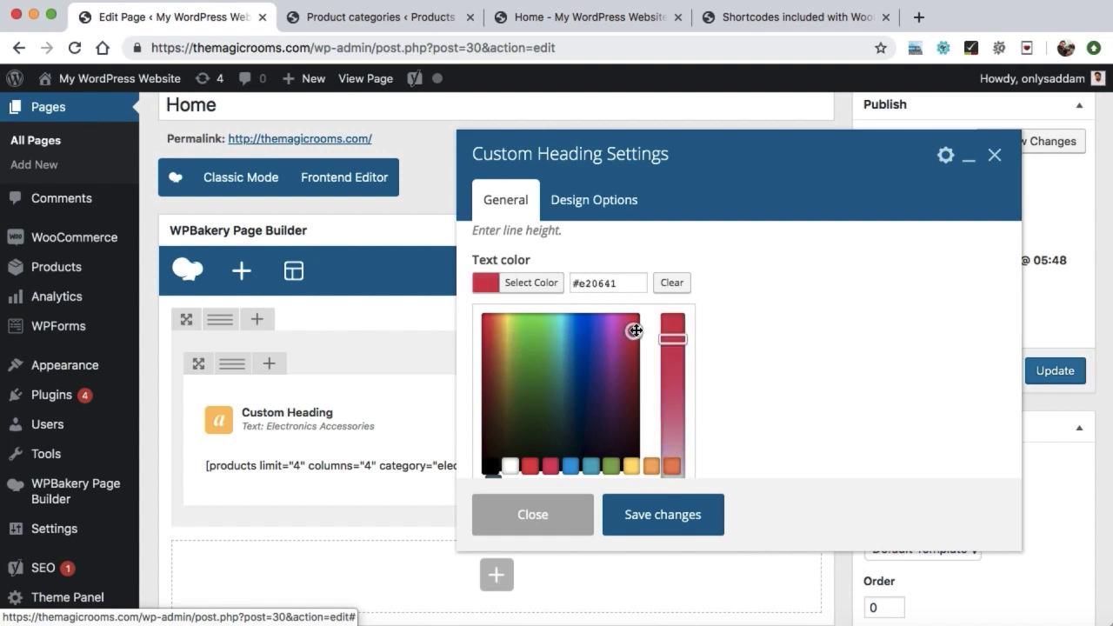
{"action": "left_click", "coordinate": [550, 466]}
{"action": "left_click", "coordinate": [526, 296]}
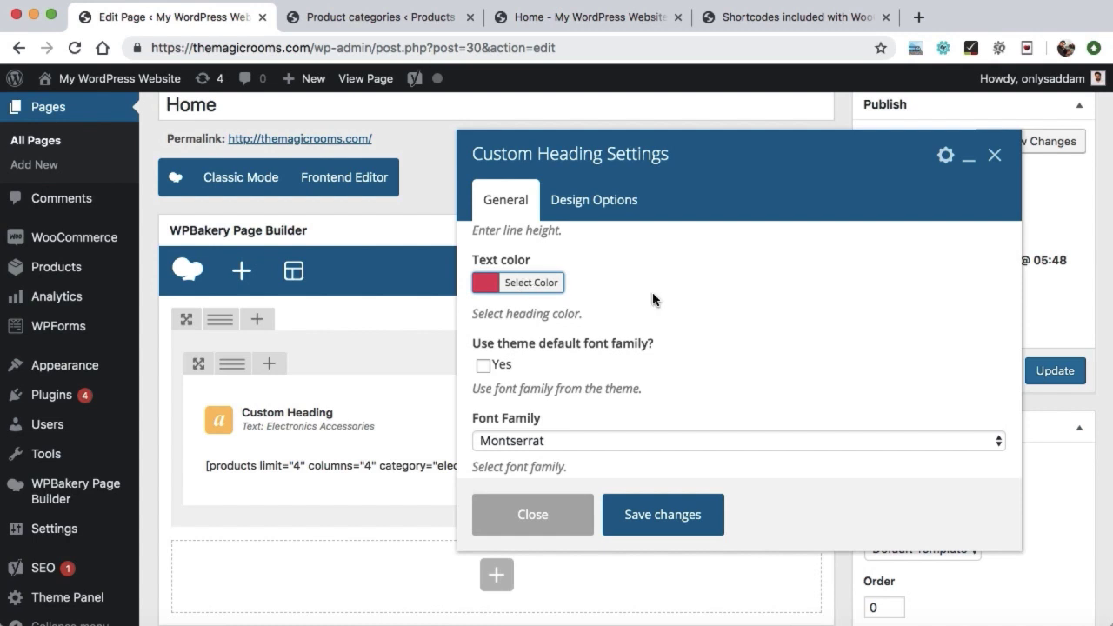
{"action": "scroll", "coordinate": [644, 300], "scroll_direction": "down", "scroll_amount": 3}
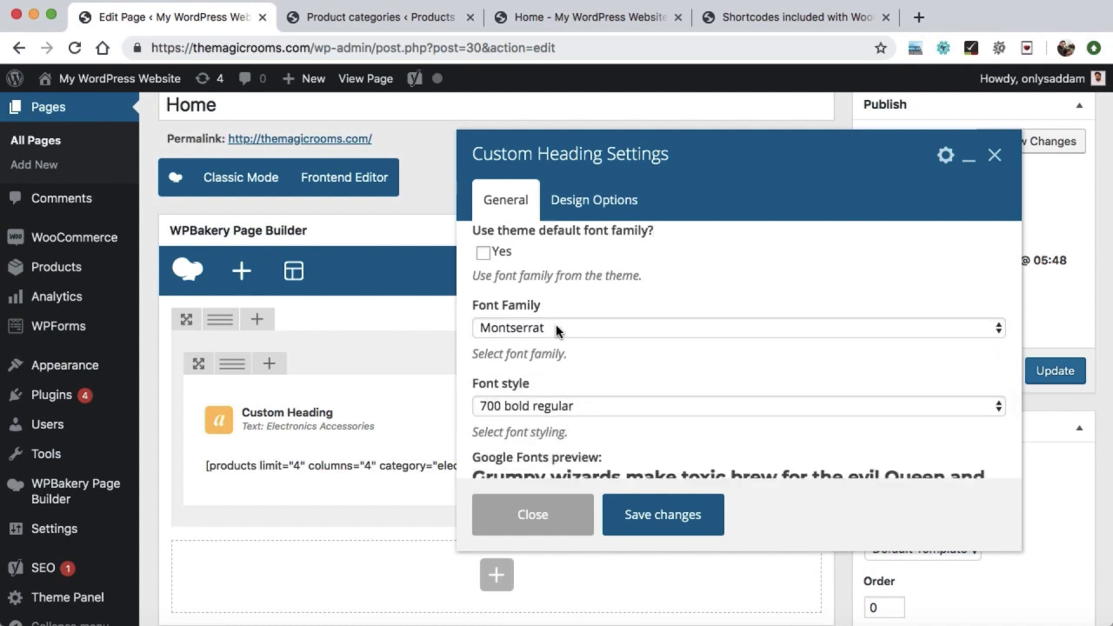
{"action": "scroll", "coordinate": [557, 330], "scroll_direction": "down", "scroll_amount": 1}
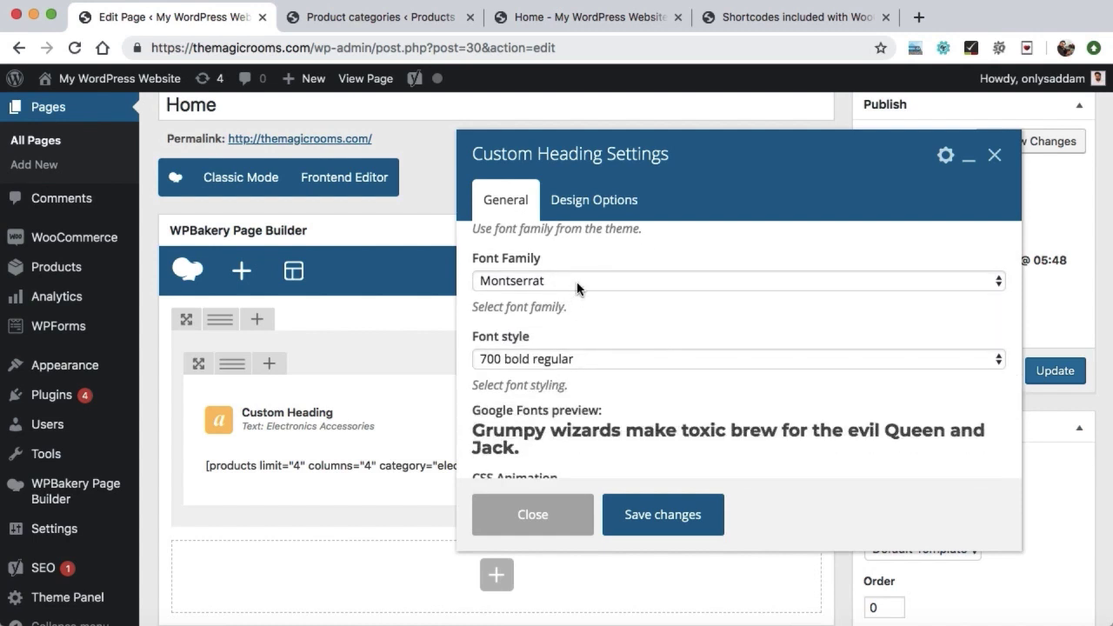
Use Montserrat as the heading font with the 700 bold regular style.
{"action": "left_click", "coordinate": [577, 281]}
{"action": "left_click", "coordinate": [553, 281]}
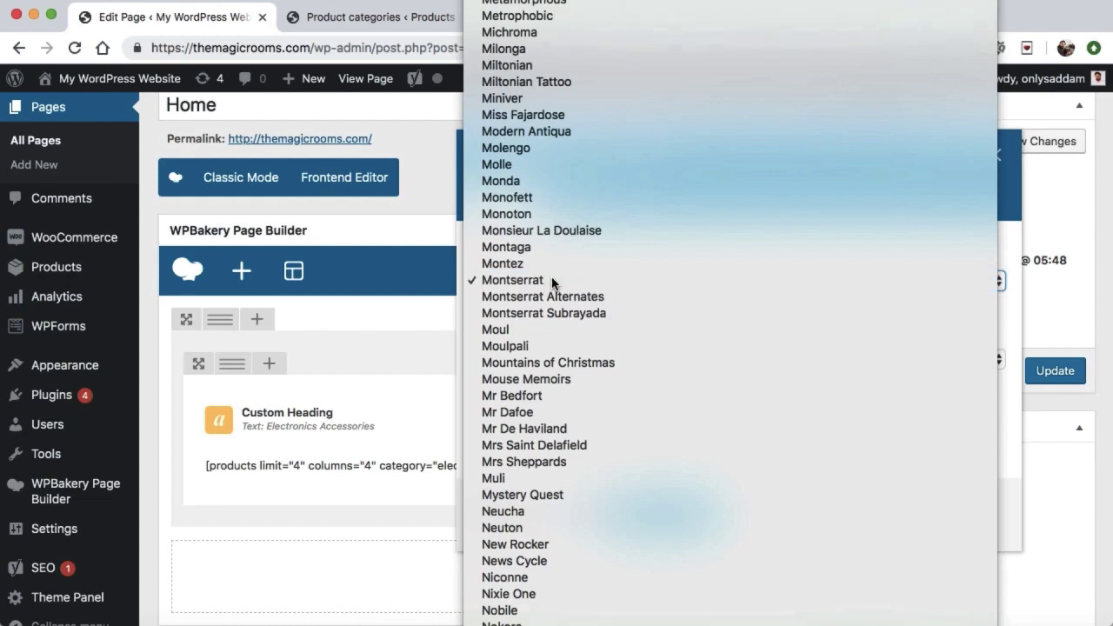
{"action": "scroll", "coordinate": [636, 307], "scroll_direction": "down", "scroll_amount": 1}
{"action": "scroll", "coordinate": [636, 308], "scroll_direction": "down", "scroll_amount": 1}
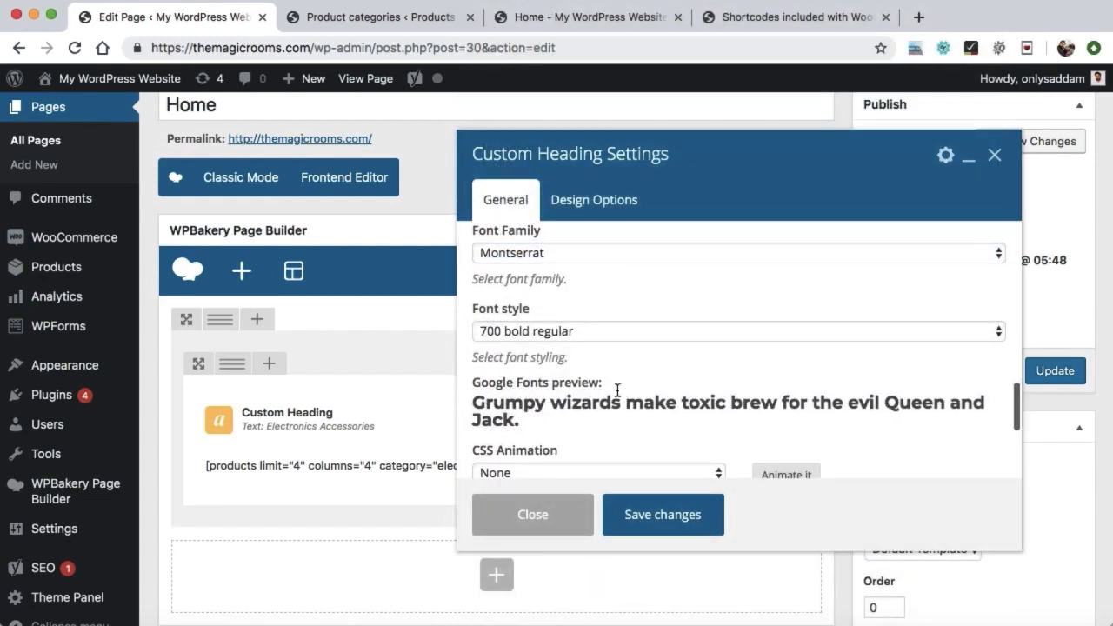
{"action": "left_click", "coordinate": [577, 335]}
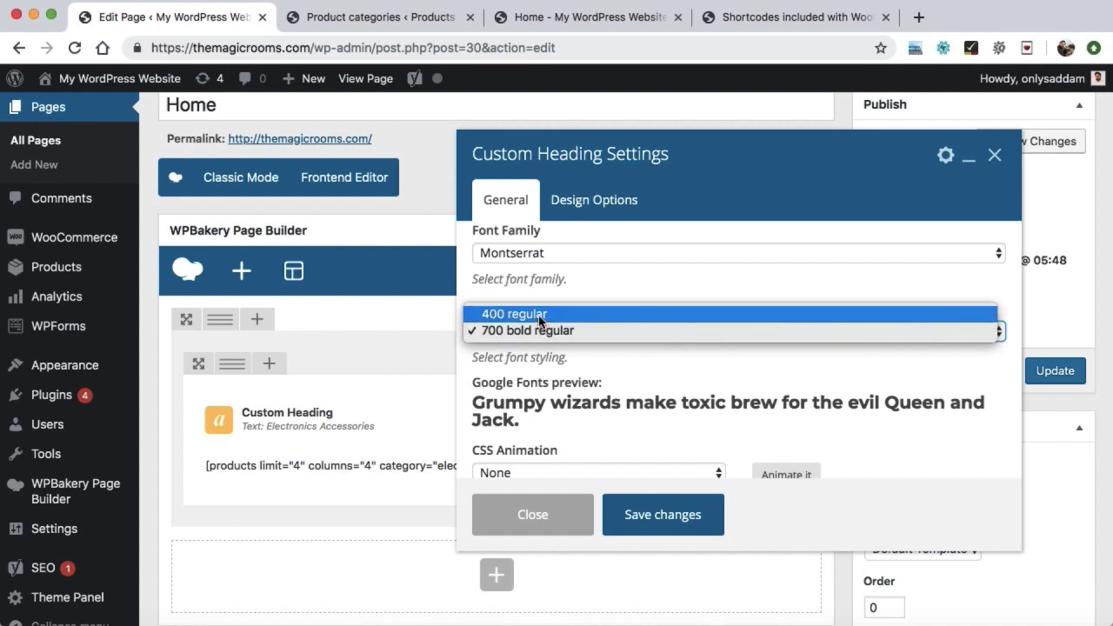
{"action": "left_click", "coordinate": [539, 317]}
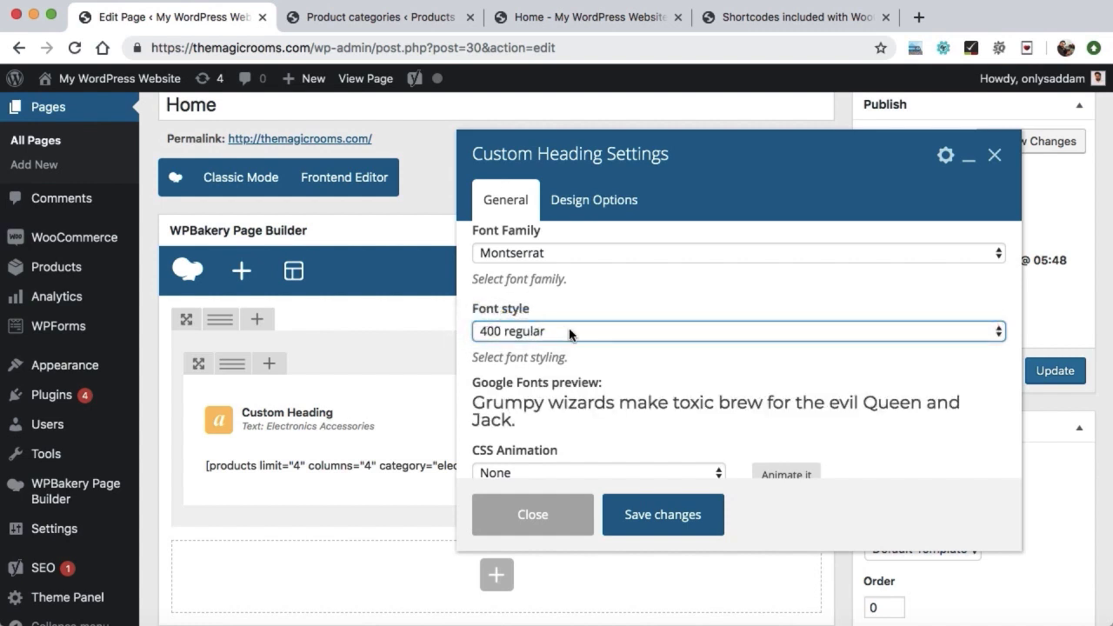
{"action": "left_click", "coordinate": [571, 335]}
{"action": "left_click", "coordinate": [564, 348]}
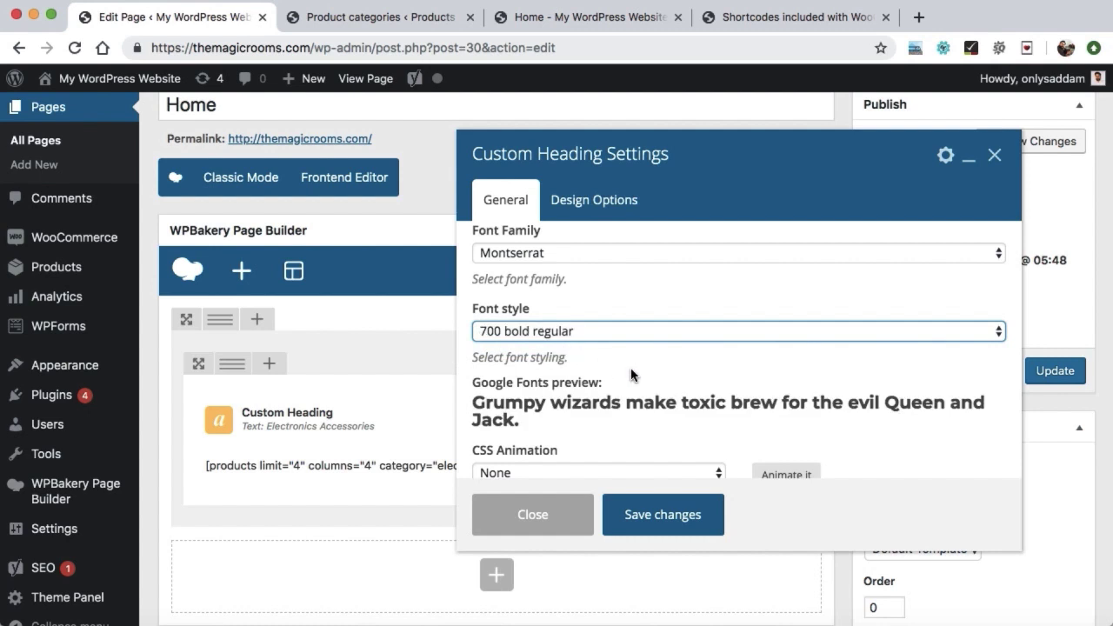
{"action": "scroll", "coordinate": [632, 376], "scroll_direction": "down", "scroll_amount": 2}
{"action": "scroll", "coordinate": [621, 387], "scroll_direction": "down", "scroll_amount": 1}
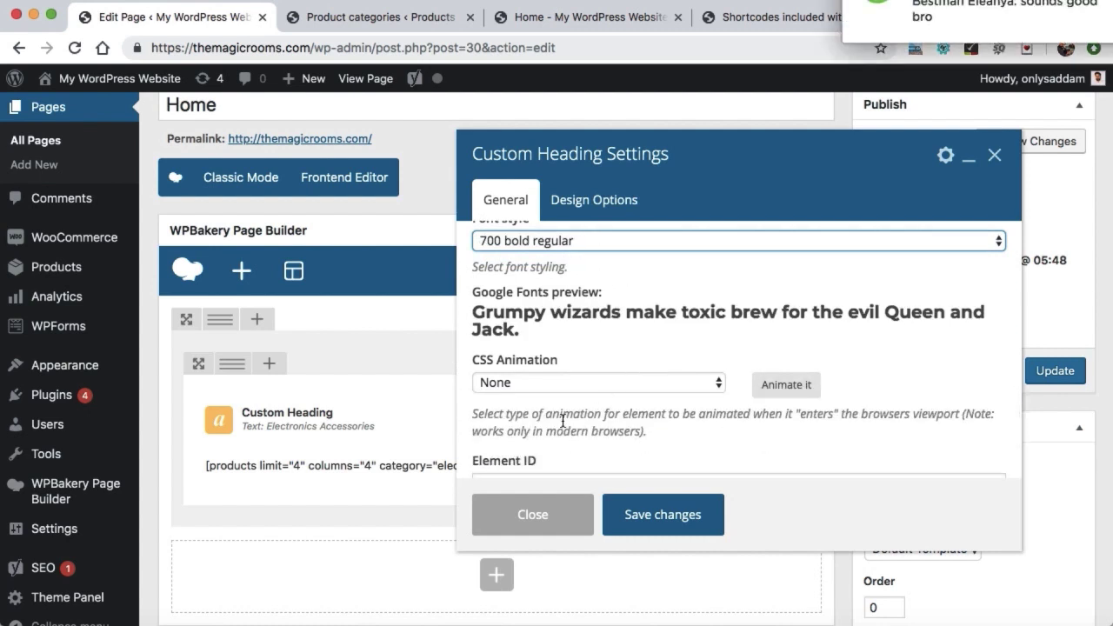
{"action": "scroll", "coordinate": [548, 391], "scroll_direction": "down", "scroll_amount": 1}
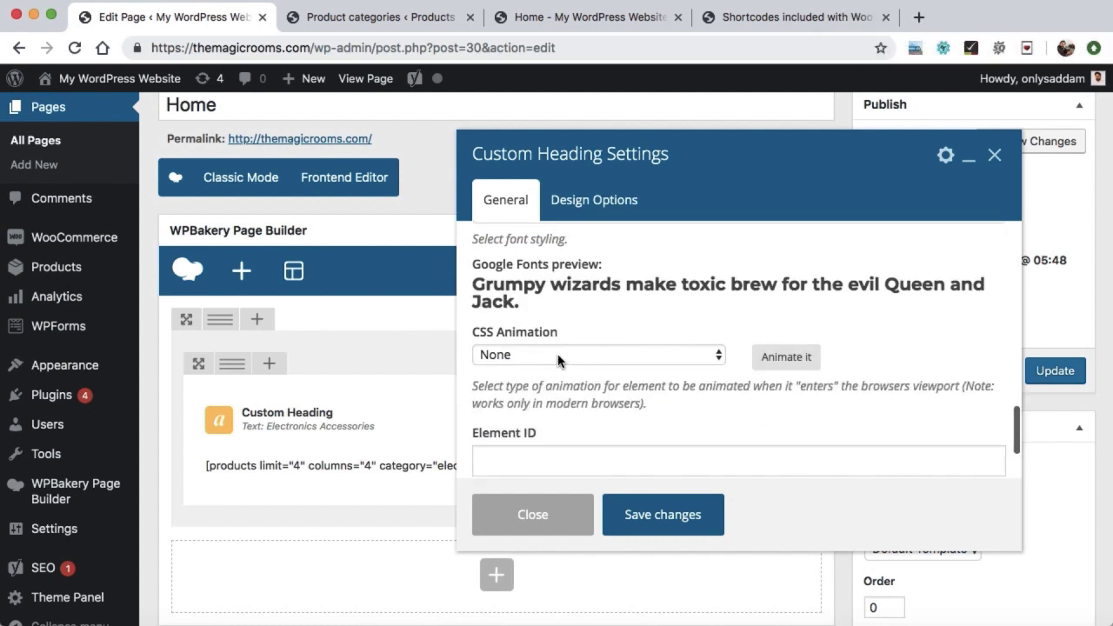
Leave the heading's entrance animation at None and save the heading settings.
{"action": "left_click", "coordinate": [571, 356]}
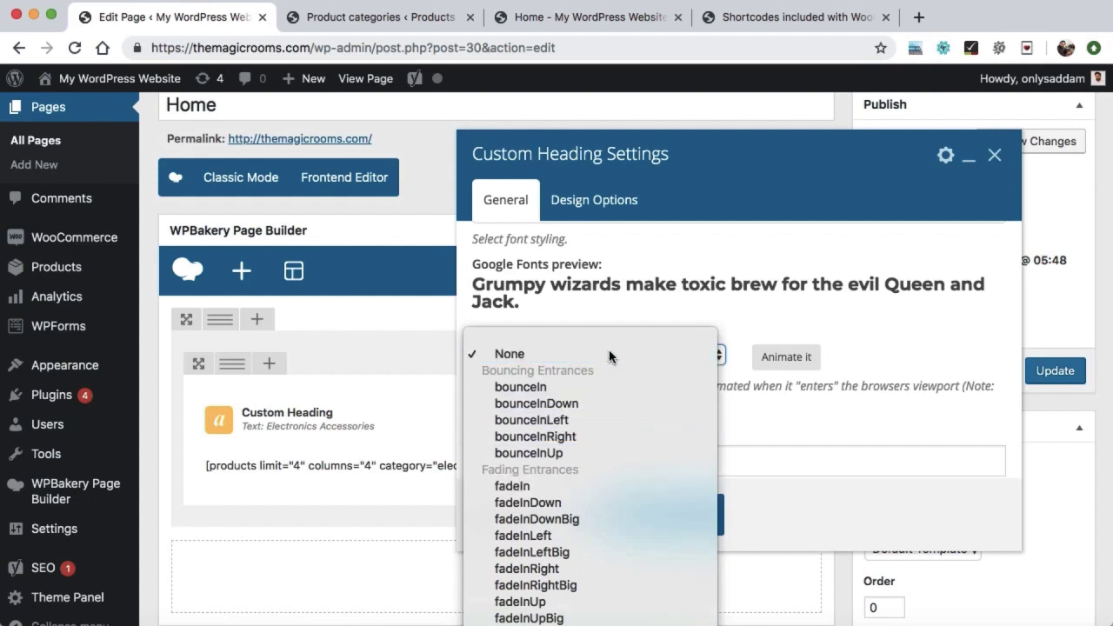
{"action": "left_click", "coordinate": [619, 311]}
{"action": "scroll", "coordinate": [665, 400], "scroll_direction": "down", "scroll_amount": 3}
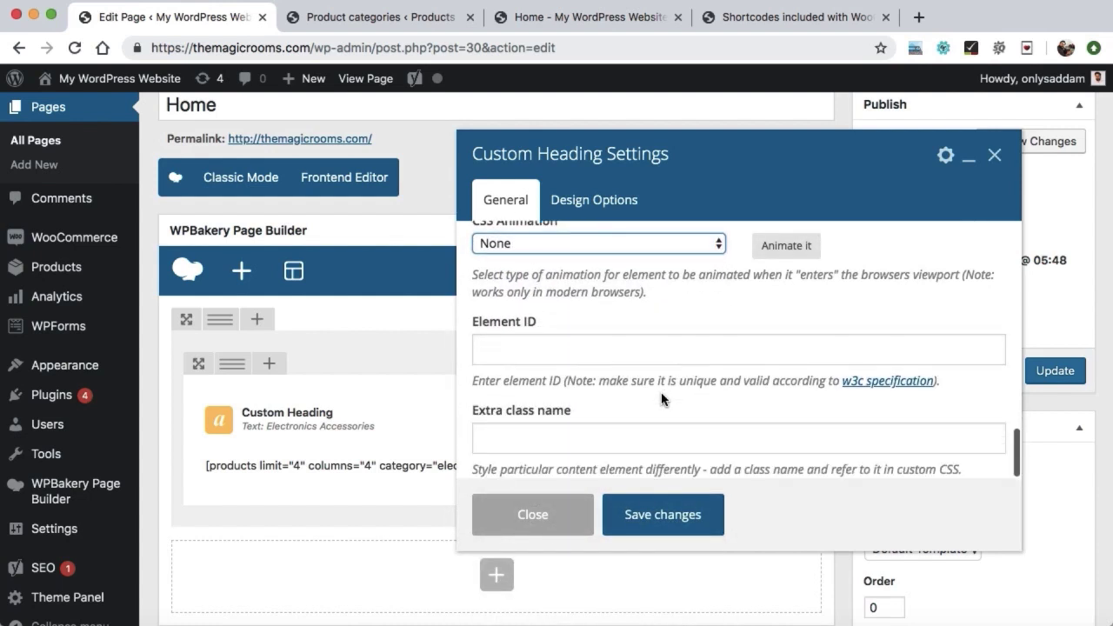
{"action": "left_click", "coordinate": [664, 515]}
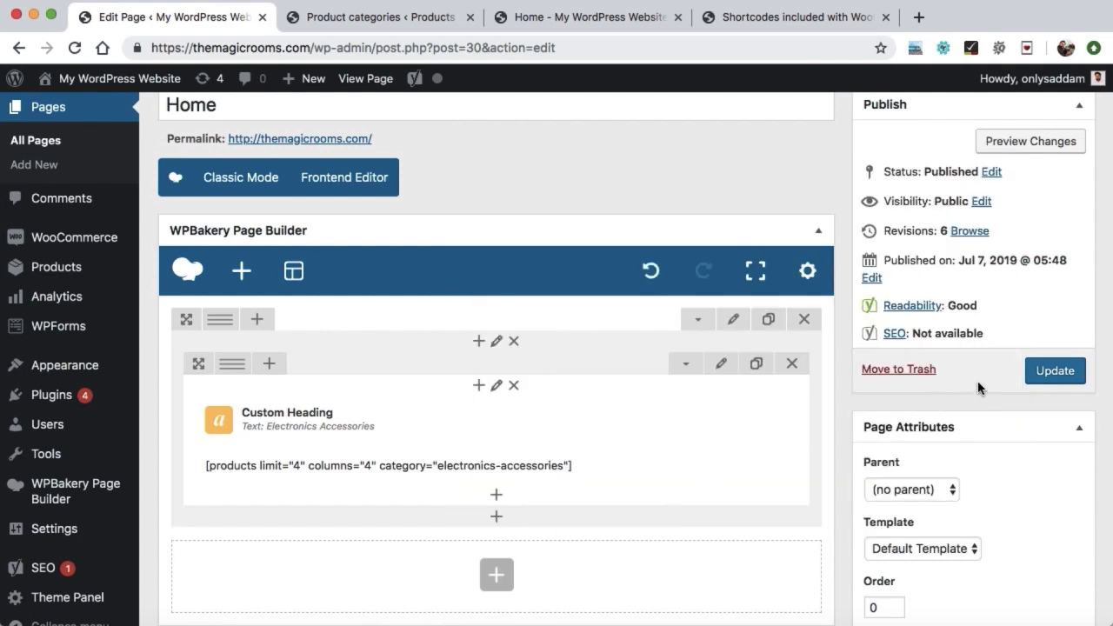
Update the Home page, then reload the live site to check the red Electronics Accessories heading and its four $7.36 products.
{"action": "left_click", "coordinate": [1049, 372]}
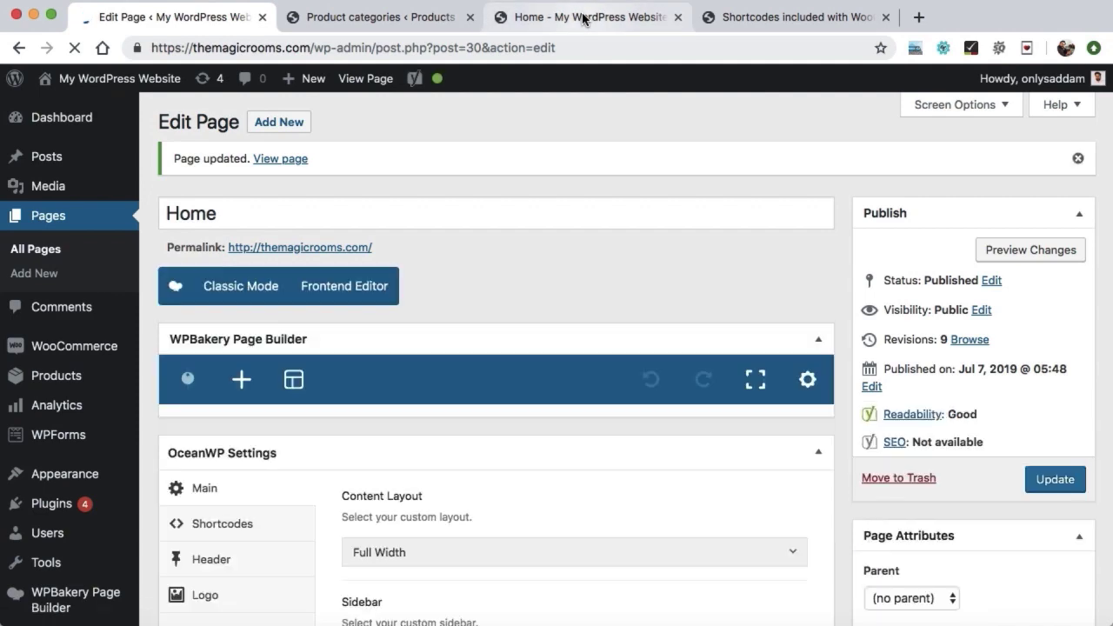
{"action": "left_click", "coordinate": [583, 18]}
{"action": "left_click", "coordinate": [74, 47]}
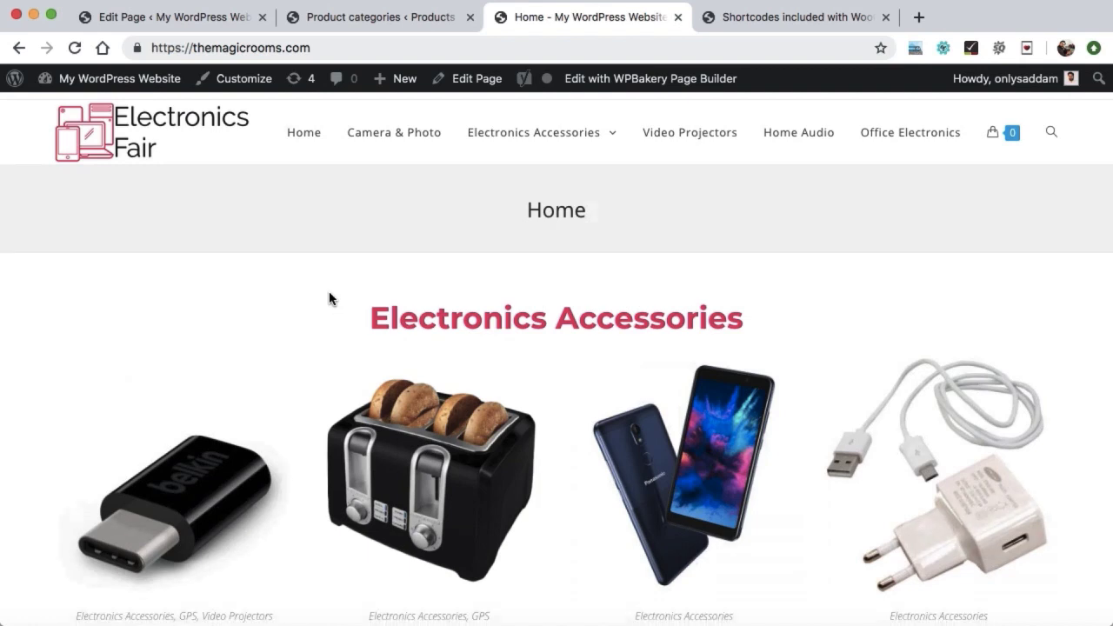
{"action": "scroll", "coordinate": [331, 296], "scroll_direction": "down", "scroll_amount": 3}
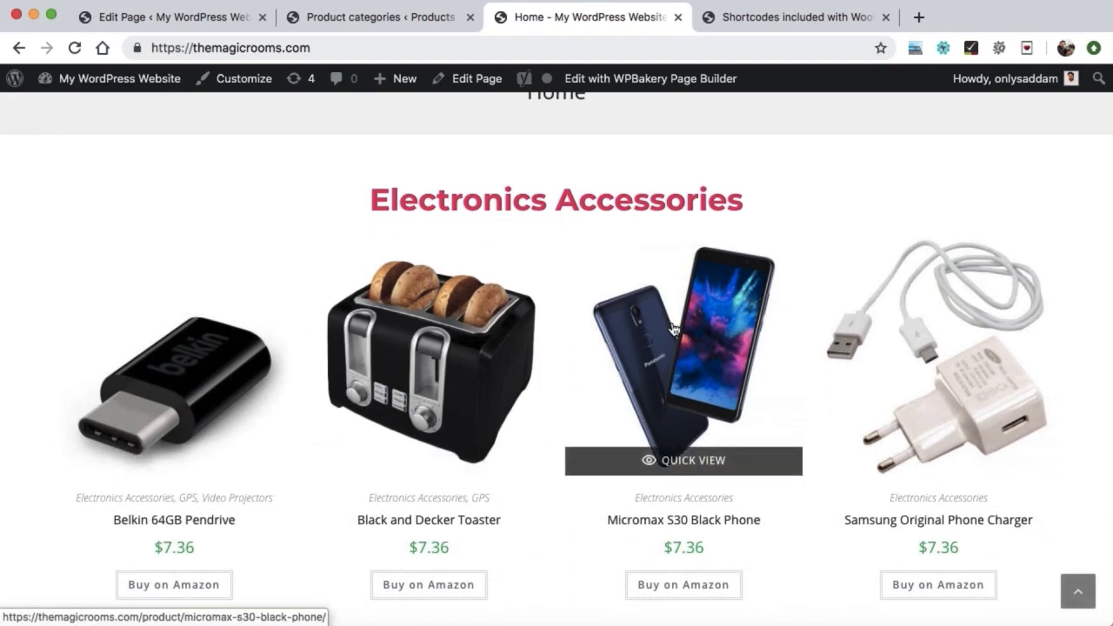
{"action": "scroll", "coordinate": [661, 287], "scroll_direction": "down", "scroll_amount": 1}
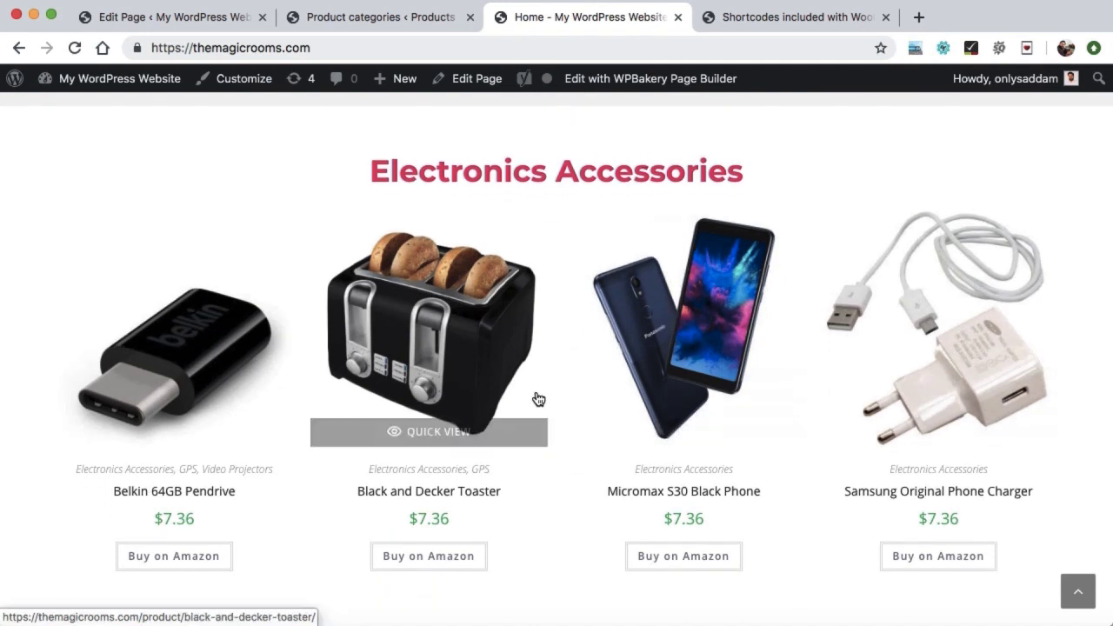
{"action": "scroll", "coordinate": [542, 435], "scroll_direction": "down", "scroll_amount": 3}
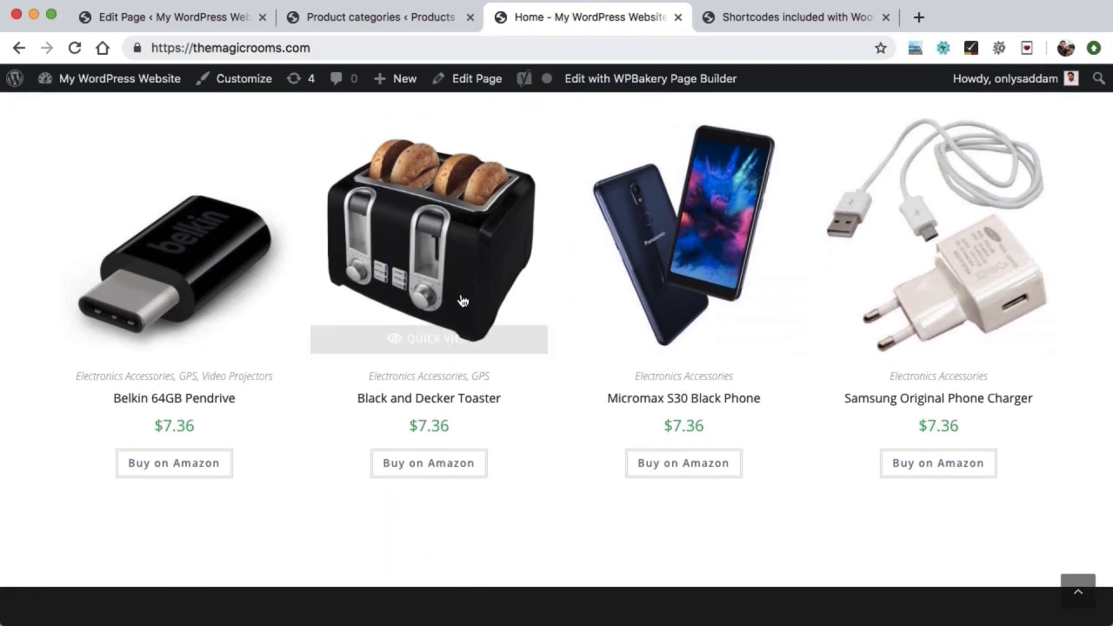
Clone the inner row holding the Electronics Accessories heading and products shortcode in WPBakery.
{"action": "left_click", "coordinate": [164, 21]}
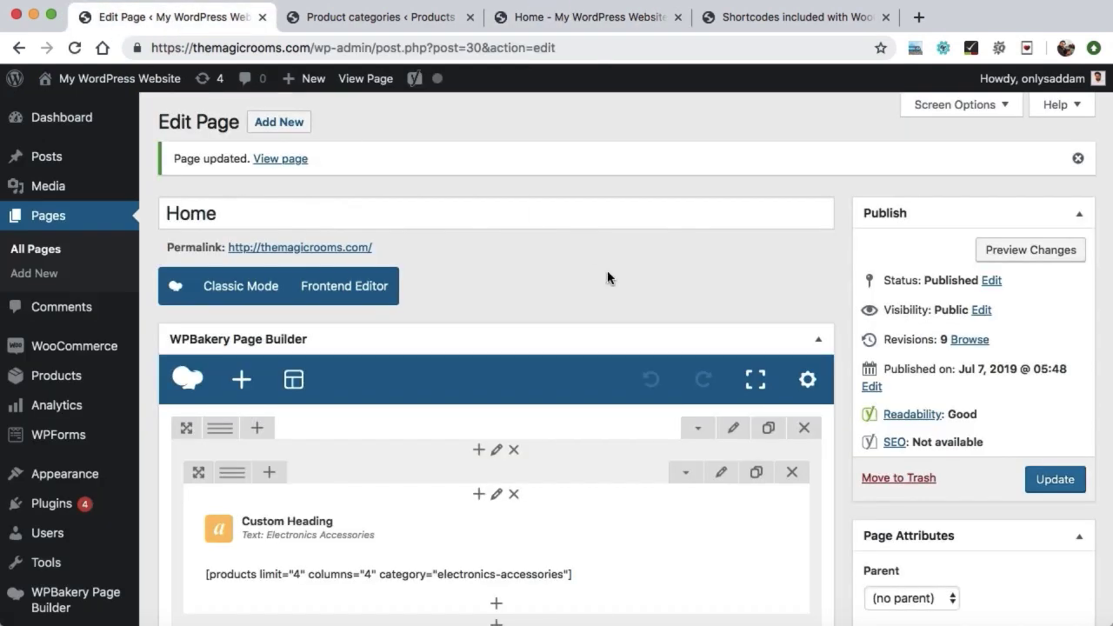
{"action": "scroll", "coordinate": [607, 277], "scroll_direction": "down", "scroll_amount": 2}
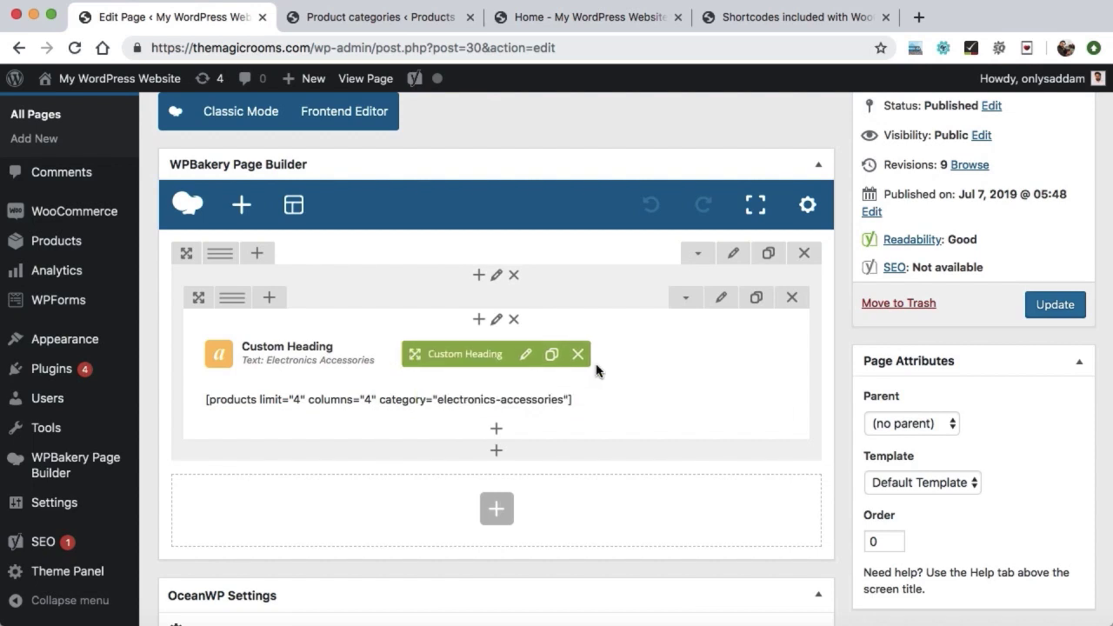
{"action": "scroll", "coordinate": [614, 295], "scroll_direction": "down", "scroll_amount": 1}
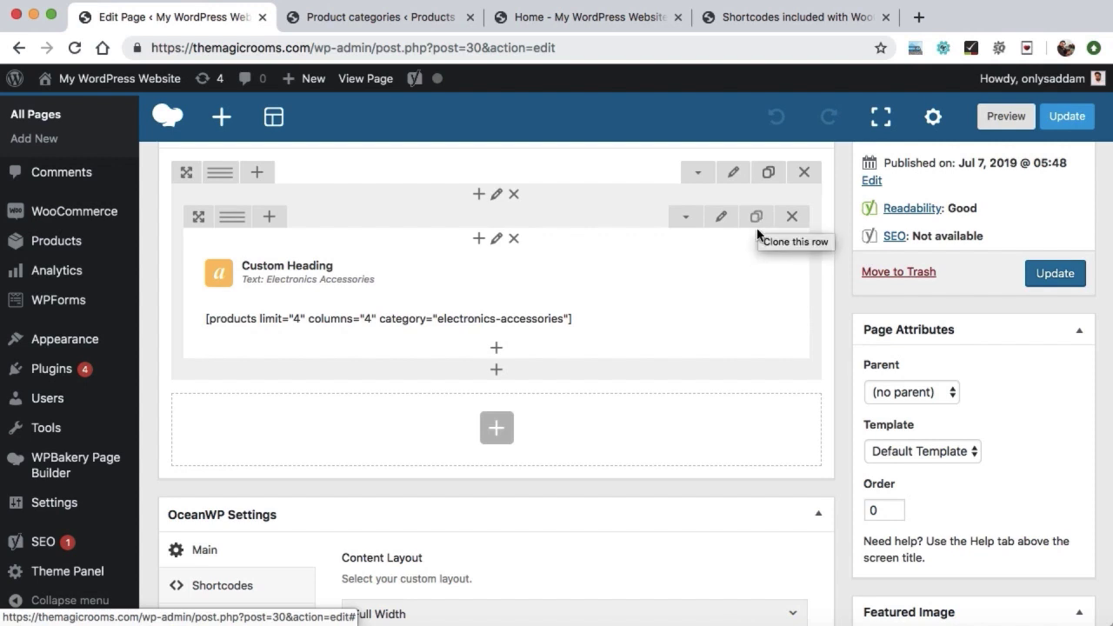
{"action": "left_click", "coordinate": [757, 218]}
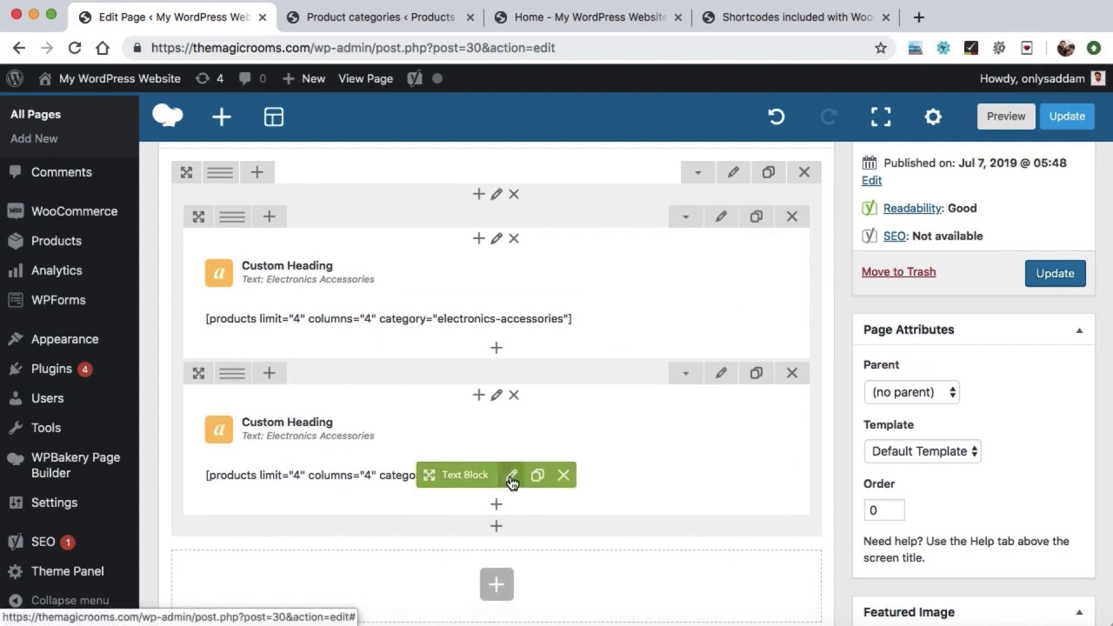
{"action": "scroll", "coordinate": [600, 384], "scroll_direction": "down", "scroll_amount": 1}
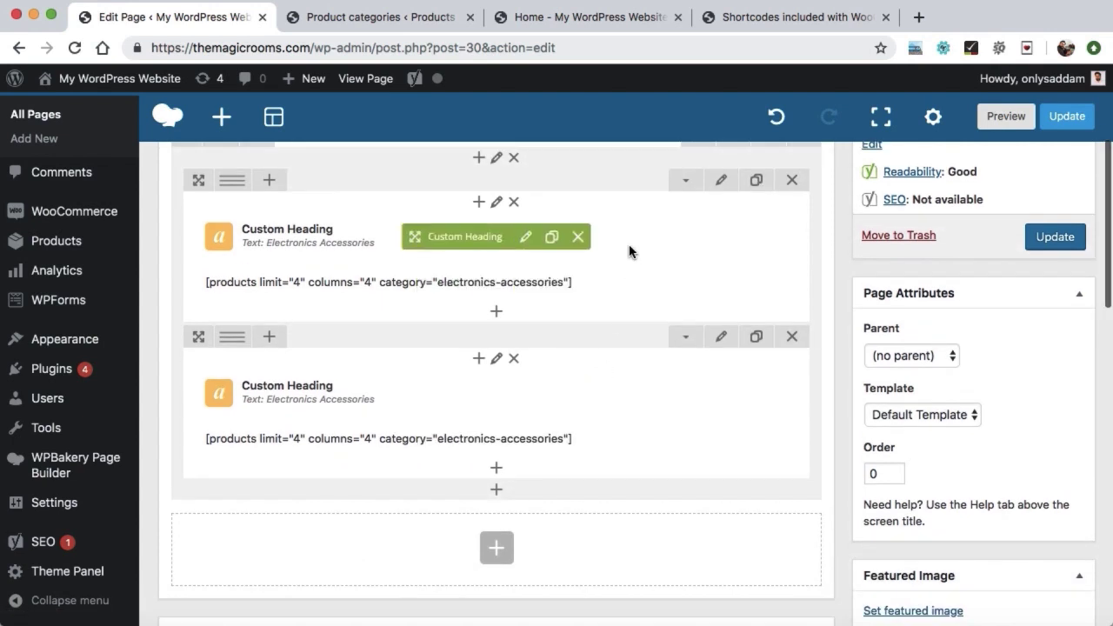
{"action": "mouse_move", "coordinate": [562, 391]}
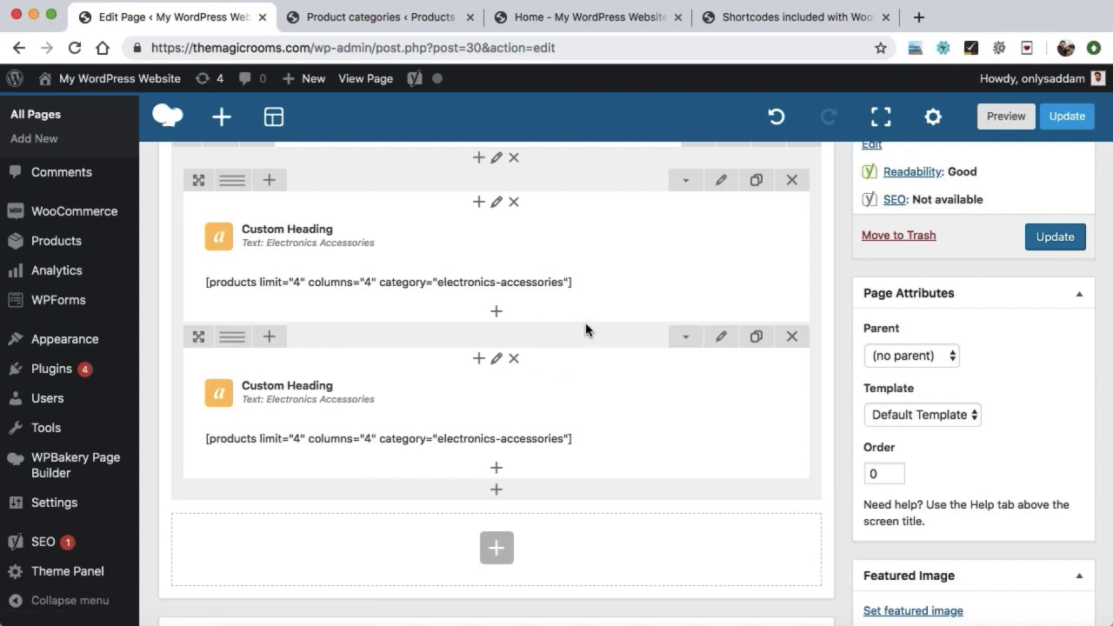
{"action": "mouse_move", "coordinate": [528, 415]}
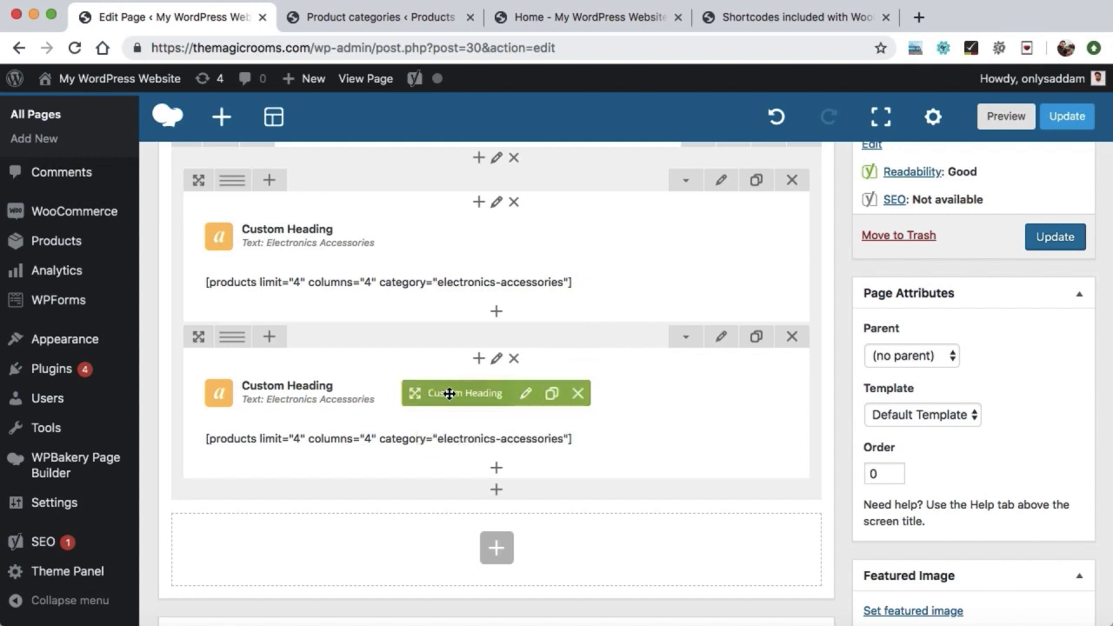
Change the copied Custom Heading's text to 'Office Electronics' and save it.
{"action": "left_click", "coordinate": [615, 365]}
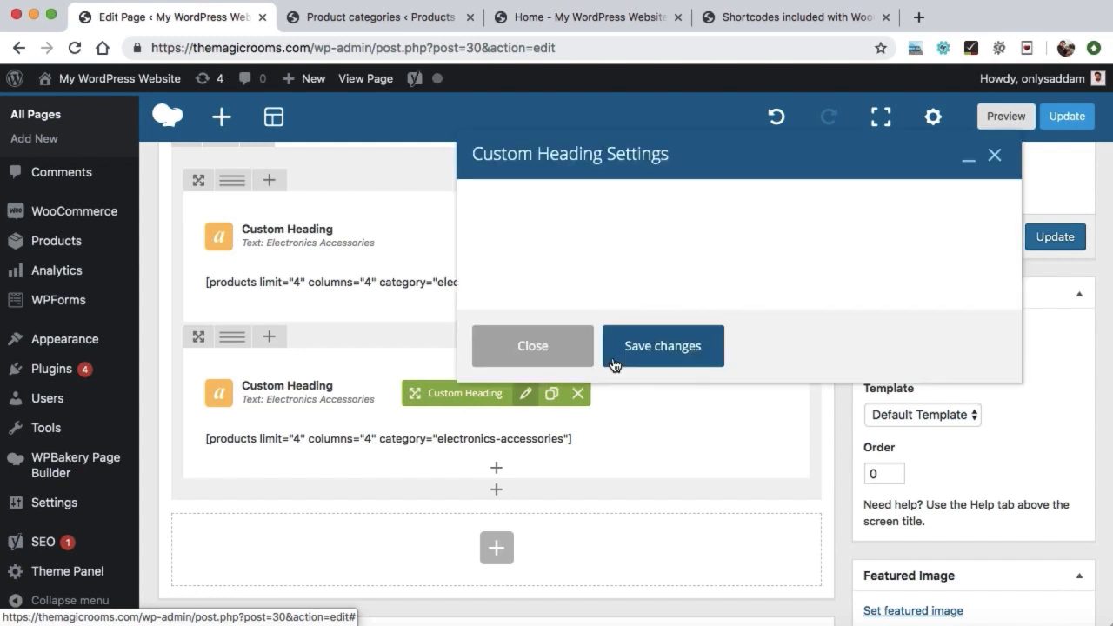
{"action": "left_click_drag", "start_coordinate": [612, 357], "coordinate": [483, 356]}
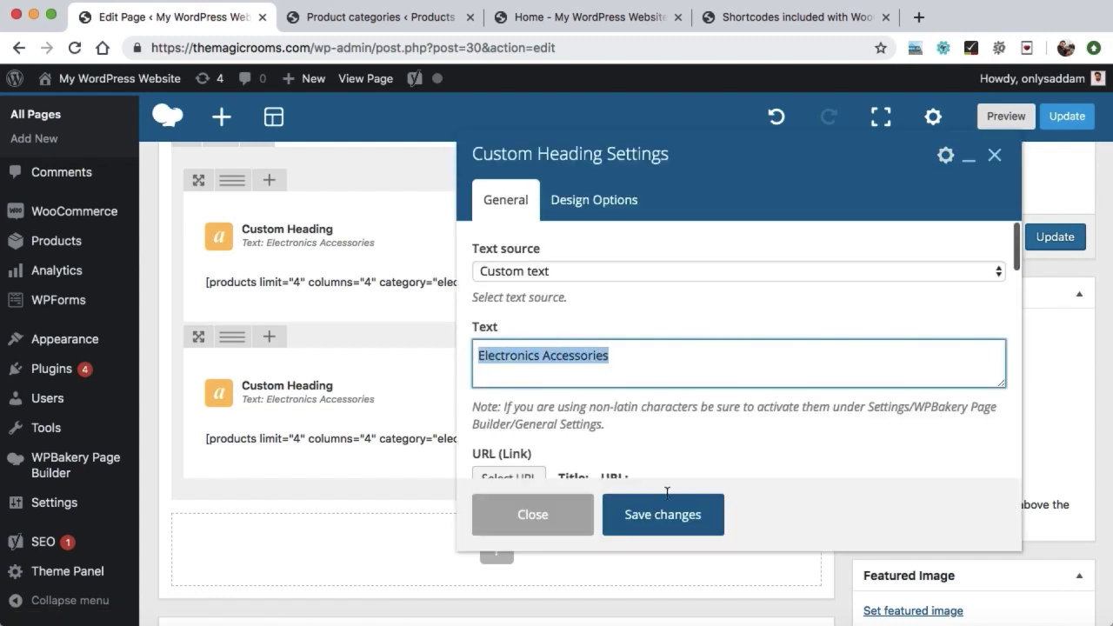
{"action": "type", "text": "Office Electronics"}
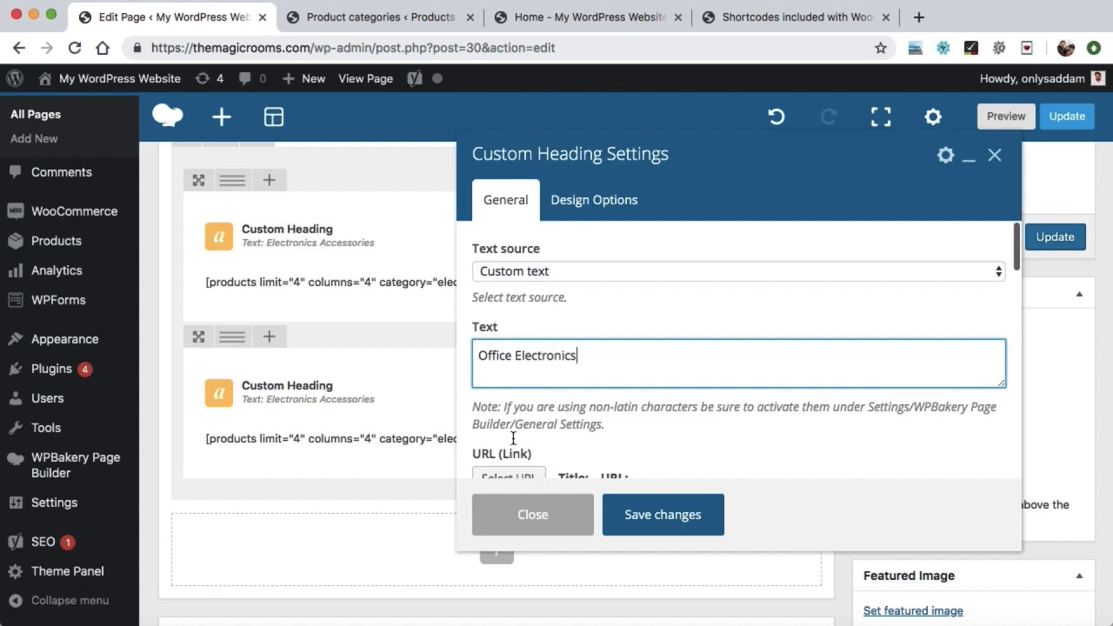
{"action": "scroll", "coordinate": [681, 299], "scroll_direction": "down", "scroll_amount": 5}
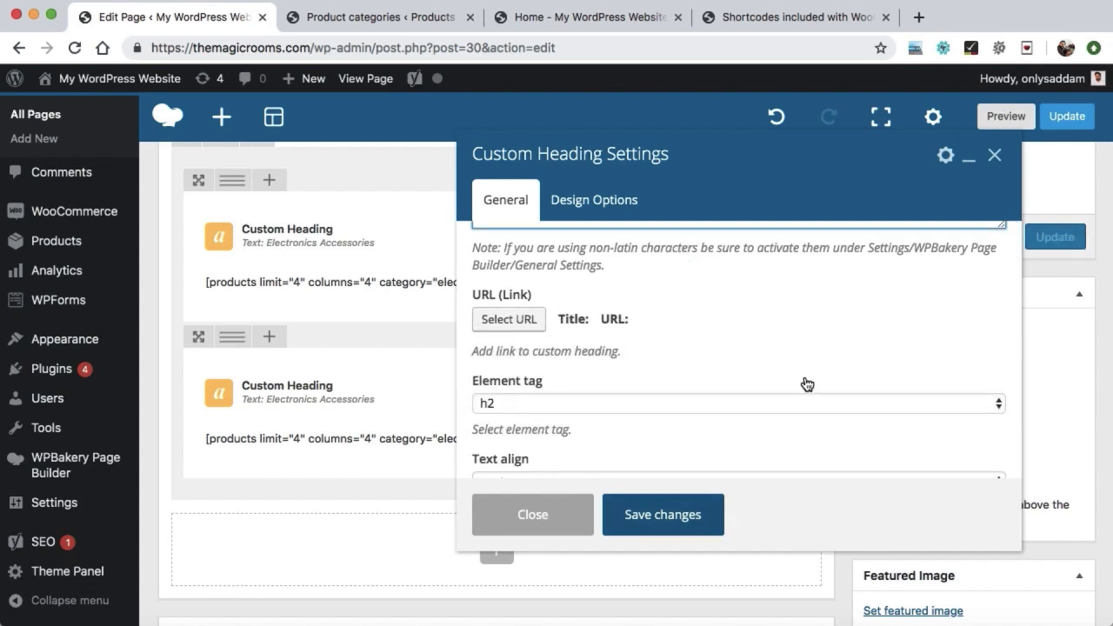
{"action": "key", "text": "Return"}
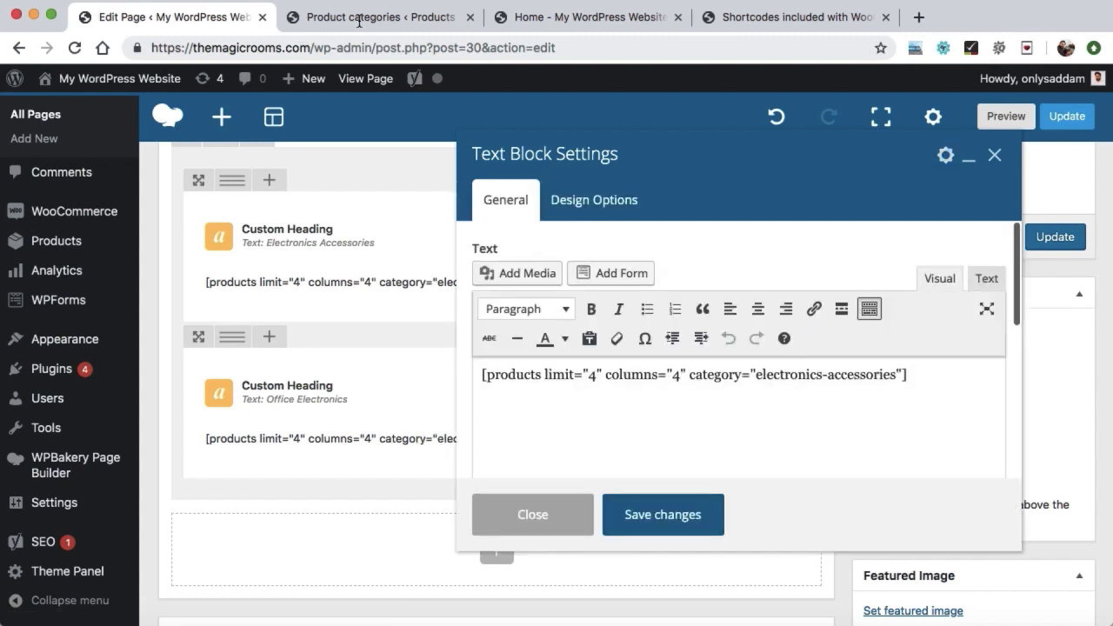
Set the copied shortcode's category to office-electronics, pasted from Product Categories, and update the Home page.
{"action": "left_click_drag", "start_coordinate": [756, 376], "coordinate": [896, 424]}
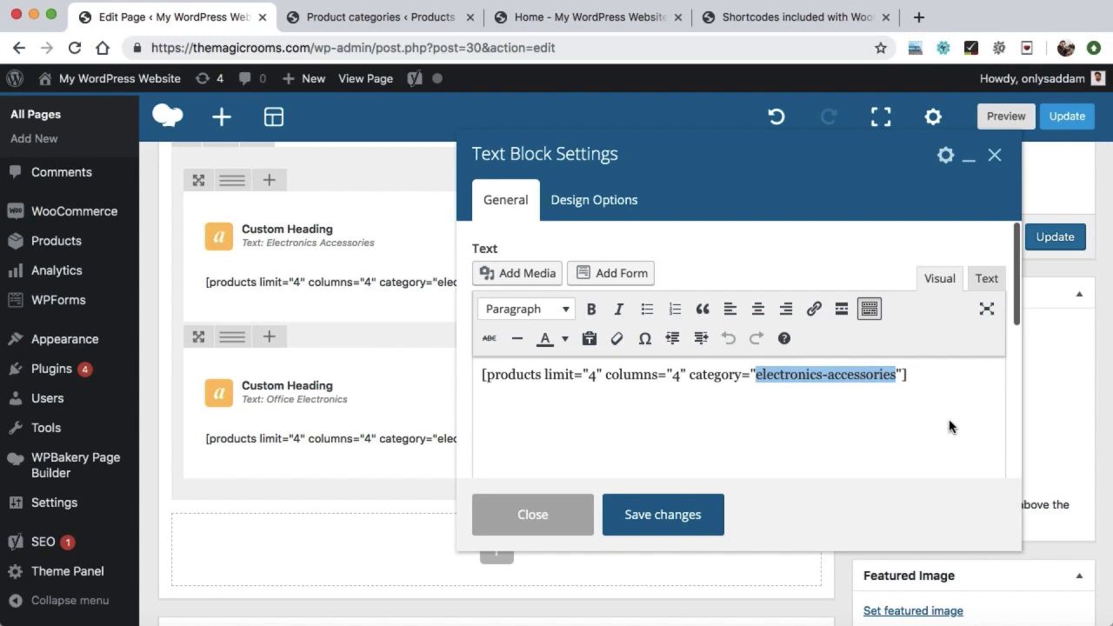
{"action": "key", "text": "ctrl+Tab"}
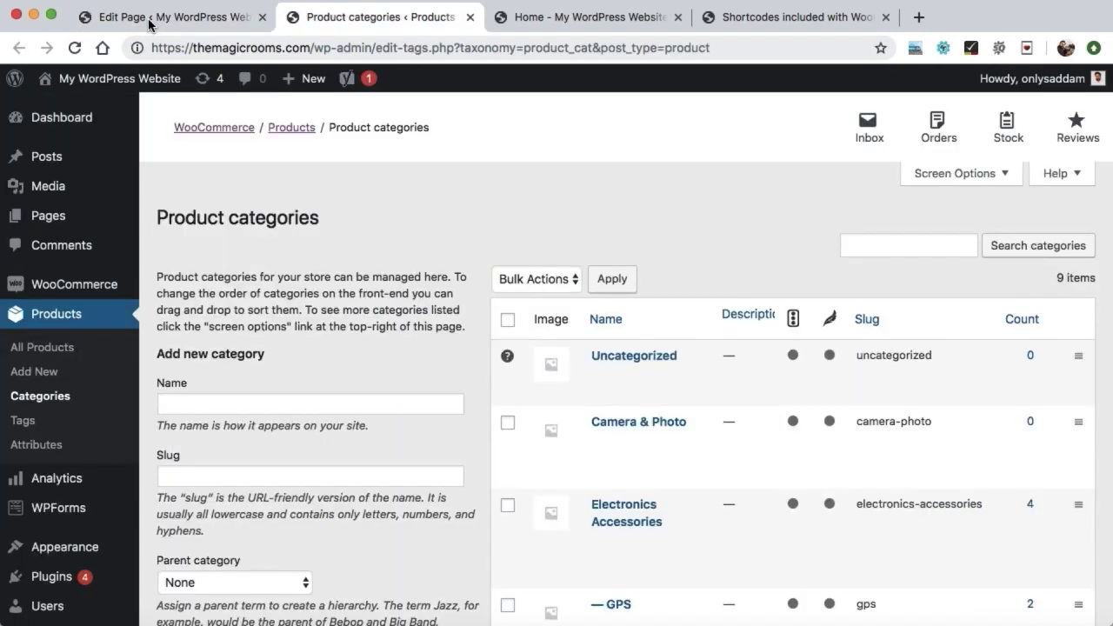
{"action": "scroll", "coordinate": [782, 377], "scroll_direction": "down", "scroll_amount": 6}
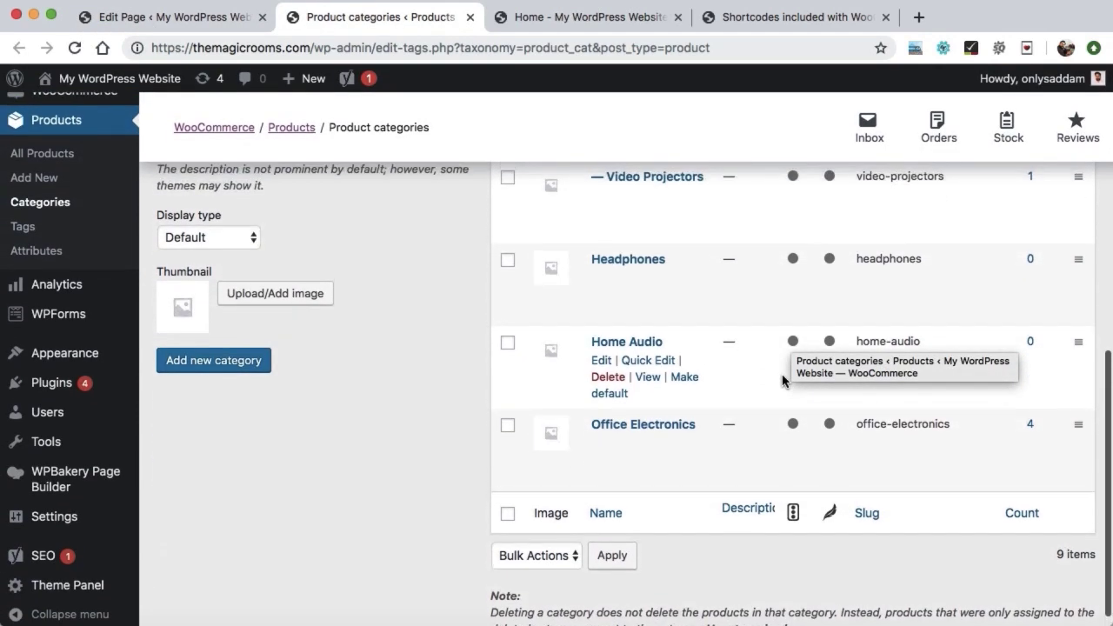
{"action": "left_click_drag", "start_coordinate": [857, 424], "coordinate": [936, 424]}
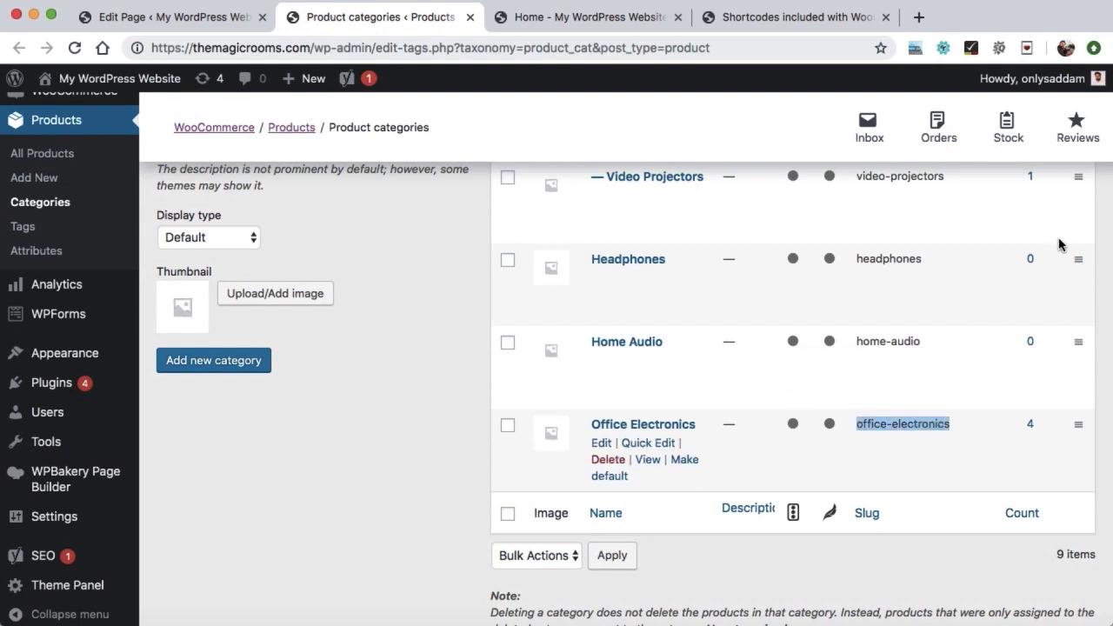
{"action": "key", "text": "ctrl+shift+Tab"}
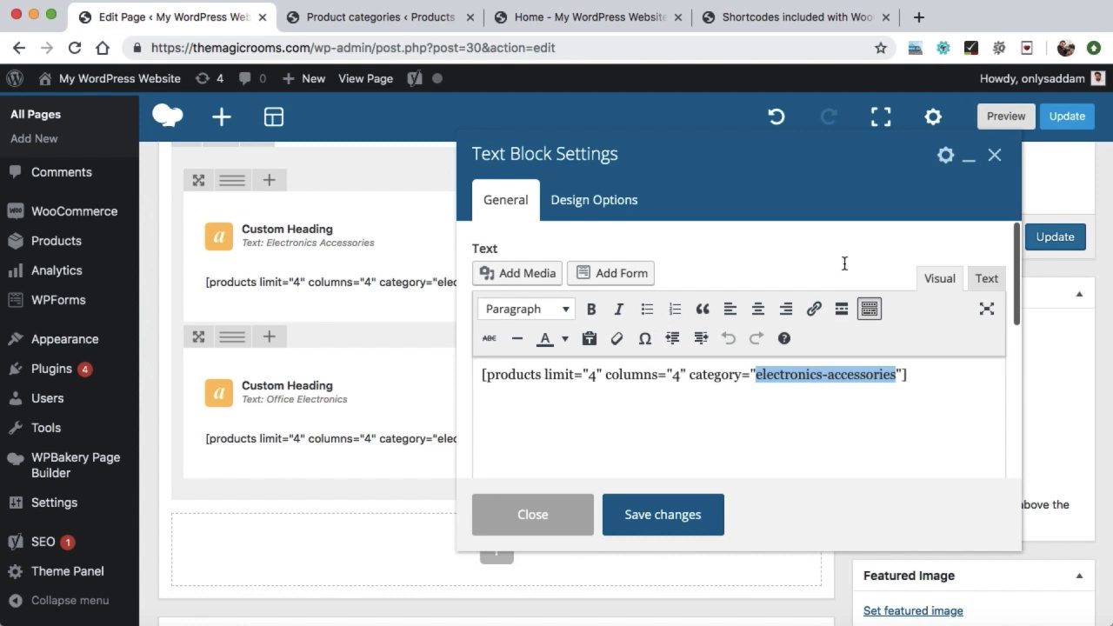
{"action": "type", "text": "office-electronics"}
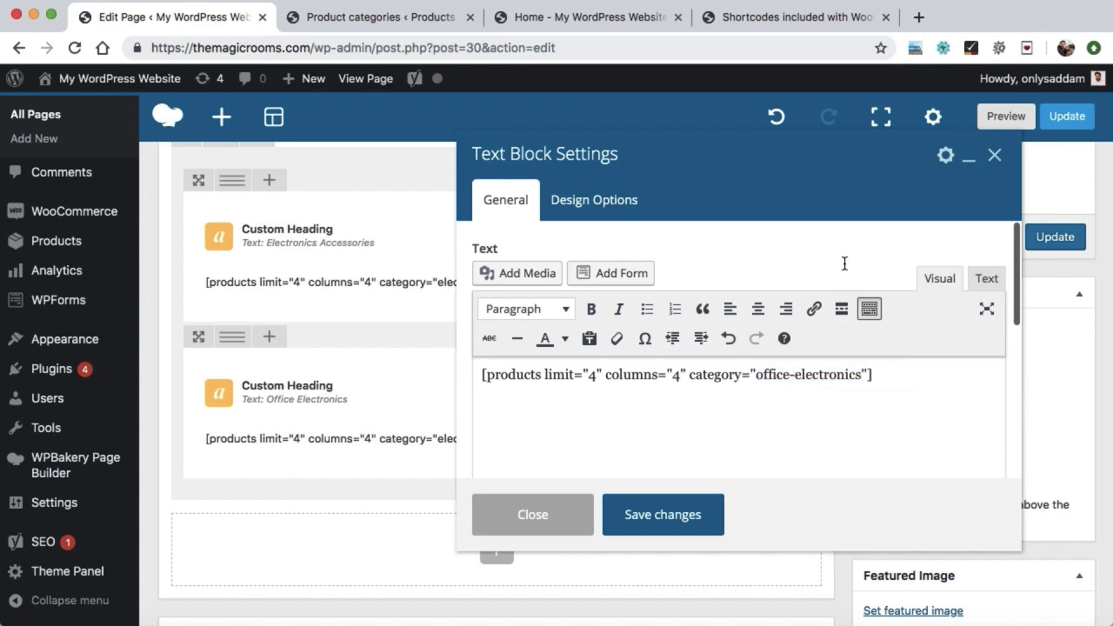
{"action": "key", "text": "Escape"}
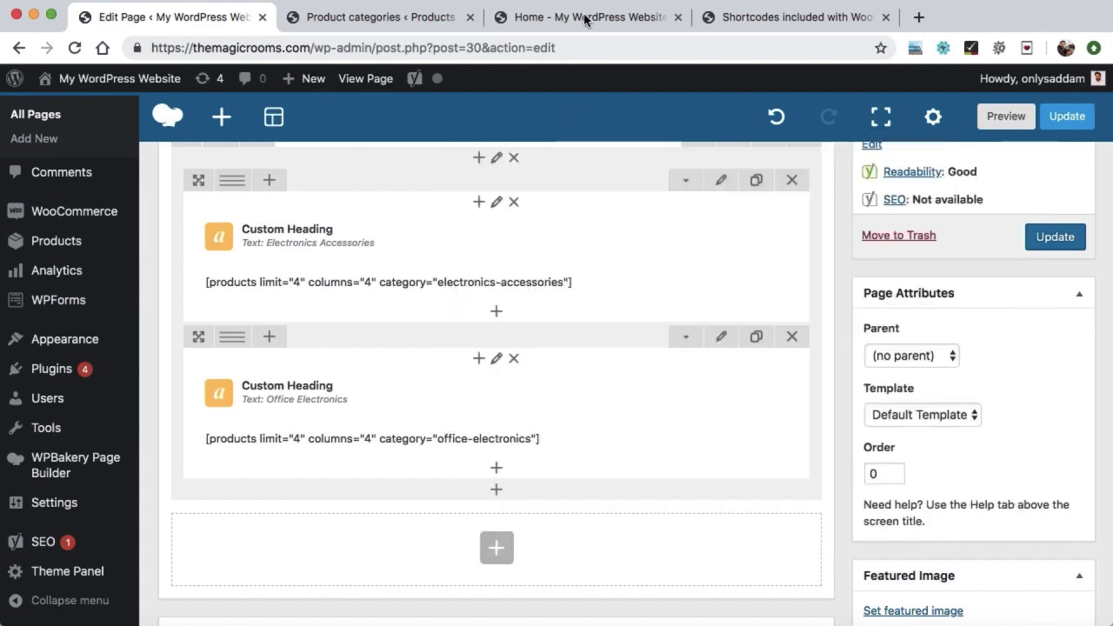
{"action": "key", "text": "Return"}
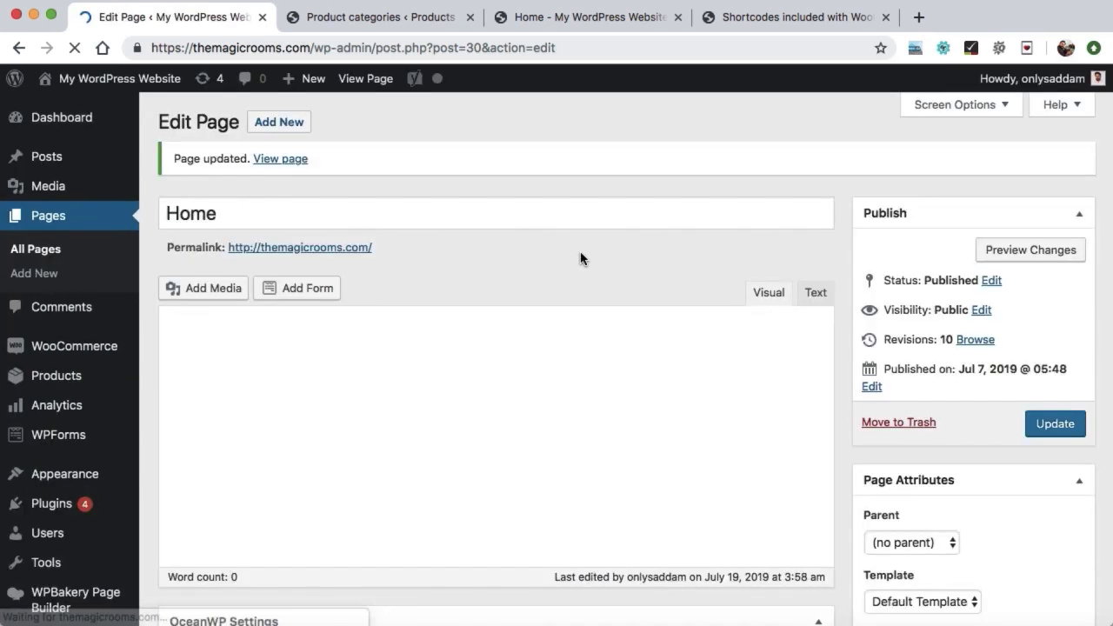
Reload the live Home page and scroll to the Office Electronics row of four $7.36 products.
{"action": "key", "text": "super+3"}
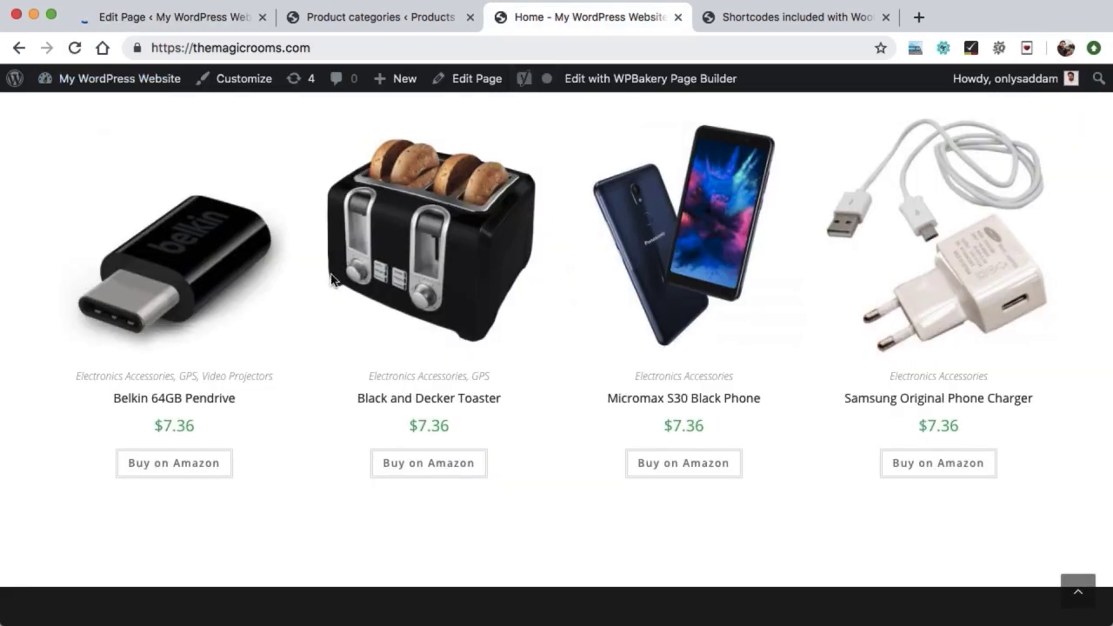
{"action": "key", "text": "super+r"}
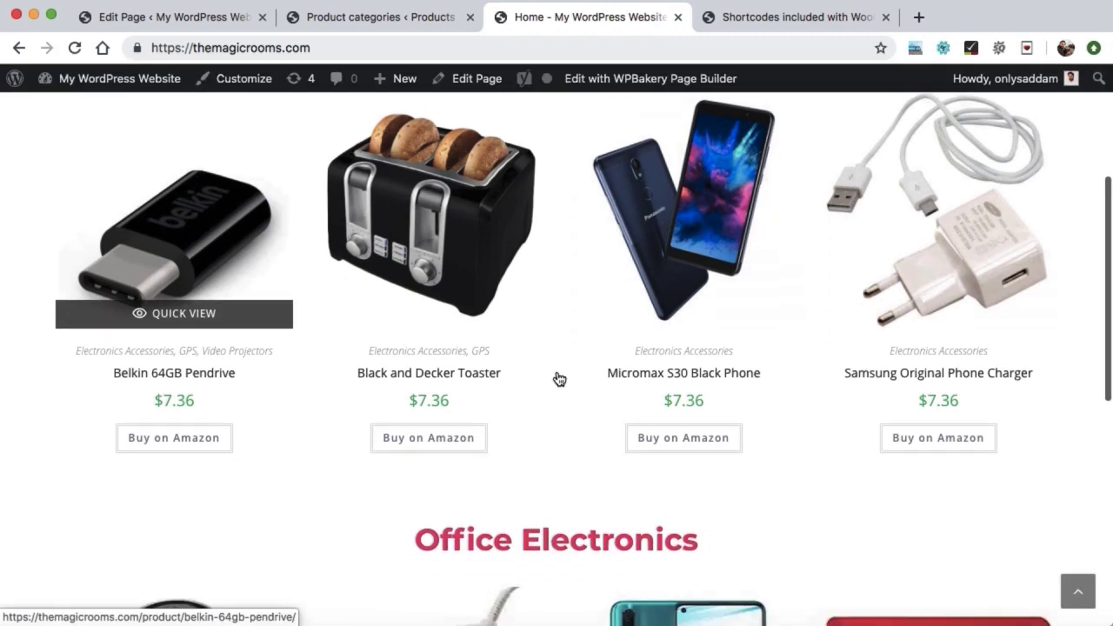
{"action": "scroll", "coordinate": [558, 376], "scroll_direction": "down", "scroll_amount": 5}
{"action": "scroll", "coordinate": [557, 372], "scroll_direction": "down", "scroll_amount": 2}
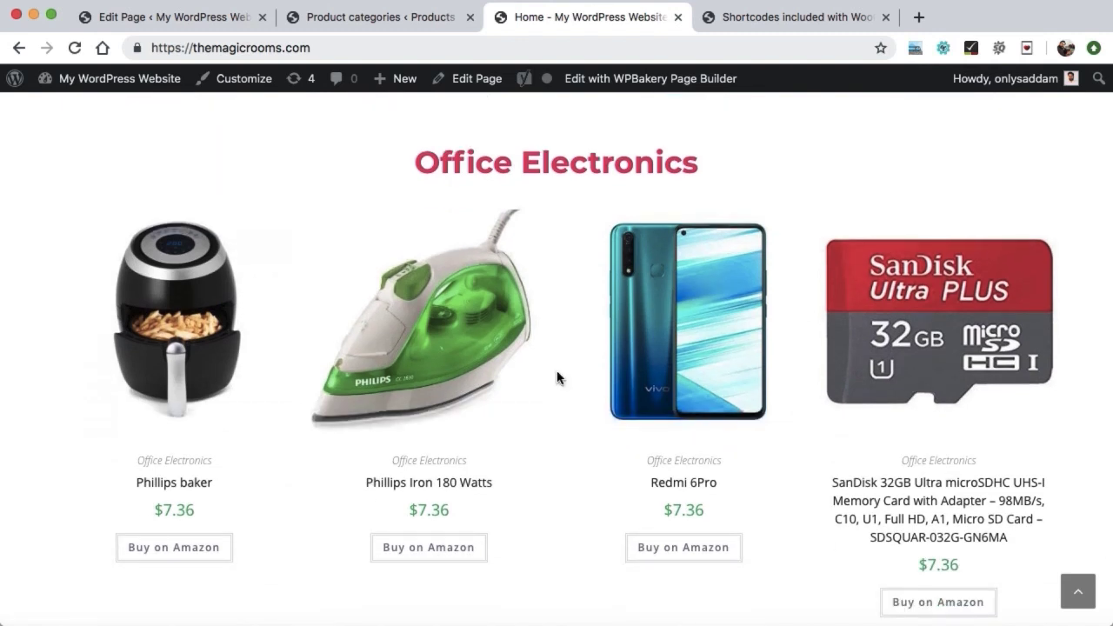
{"action": "scroll", "coordinate": [557, 376], "scroll_direction": "down", "scroll_amount": 1}
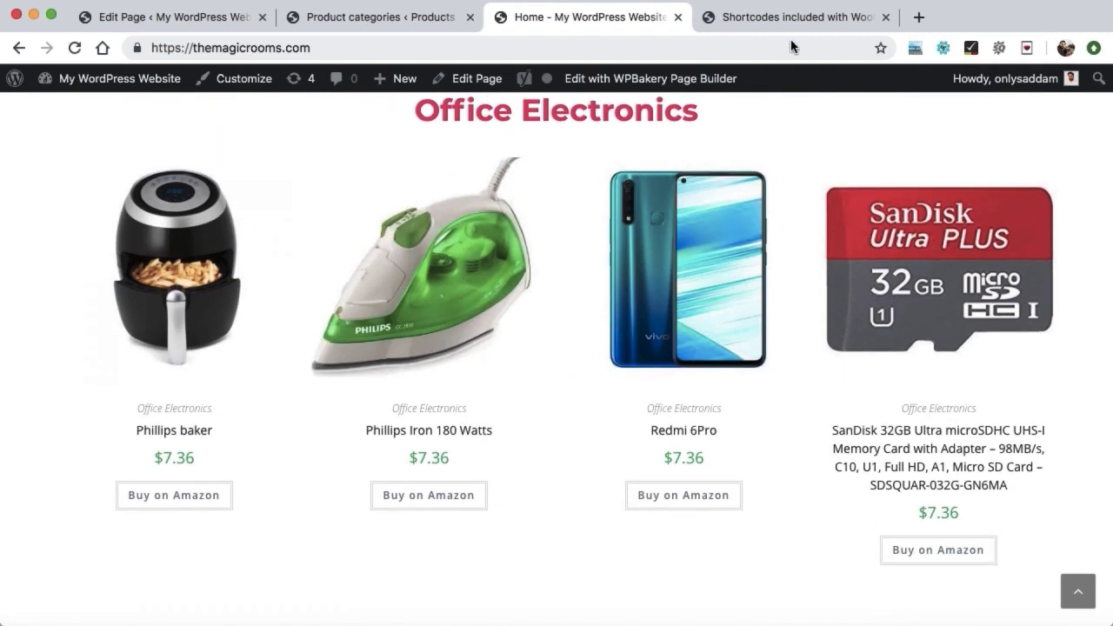
{"action": "scroll", "coordinate": [355, 120], "scroll_direction": "up", "scroll_amount": 10}
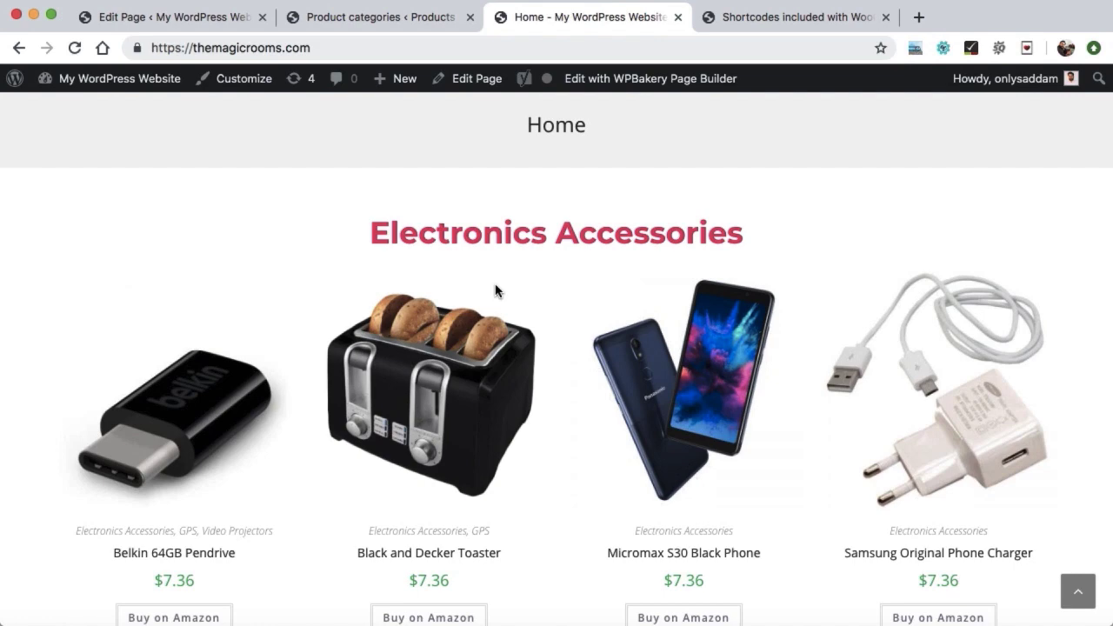
{"action": "scroll", "coordinate": [282, 100], "scroll_direction": "up", "scroll_amount": 1}
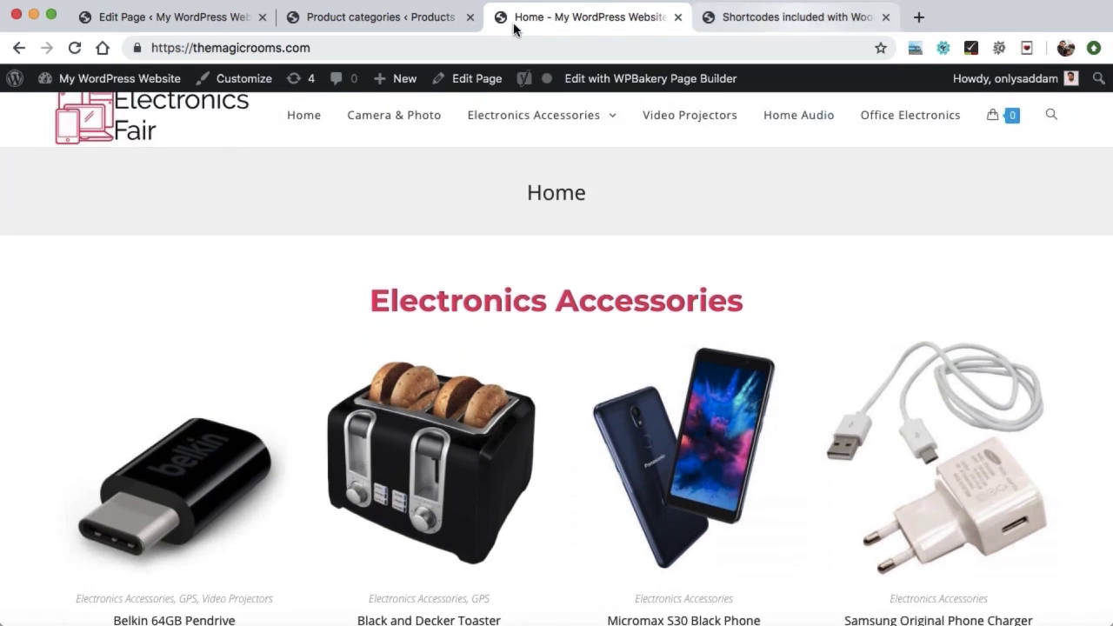
{"action": "key", "text": "ctrl+Tab"}
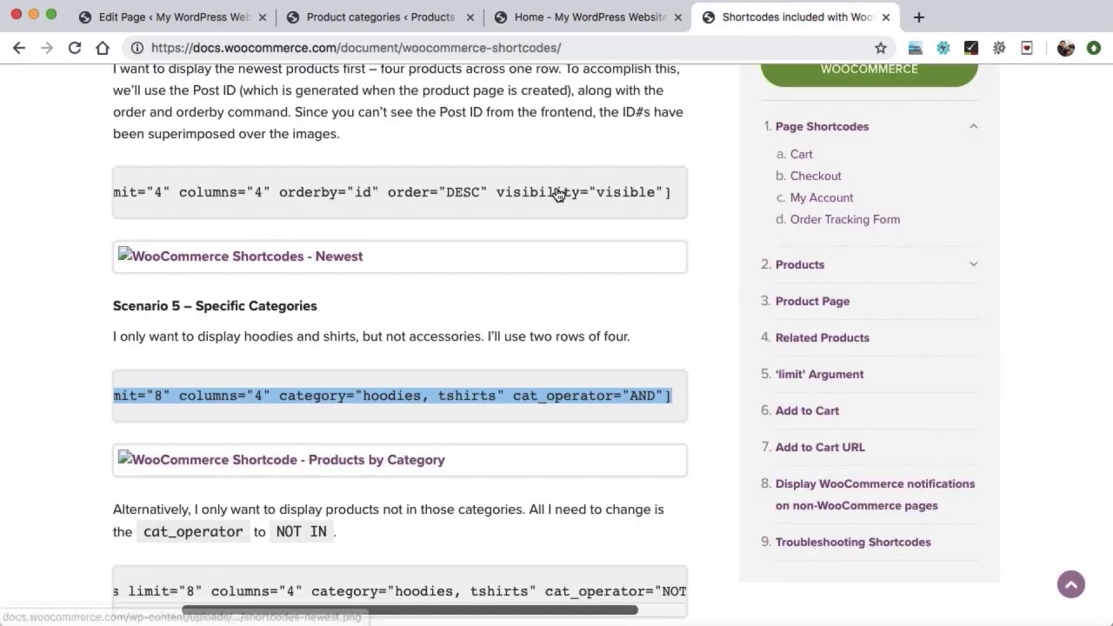
{"action": "left_click", "coordinate": [582, 234]}
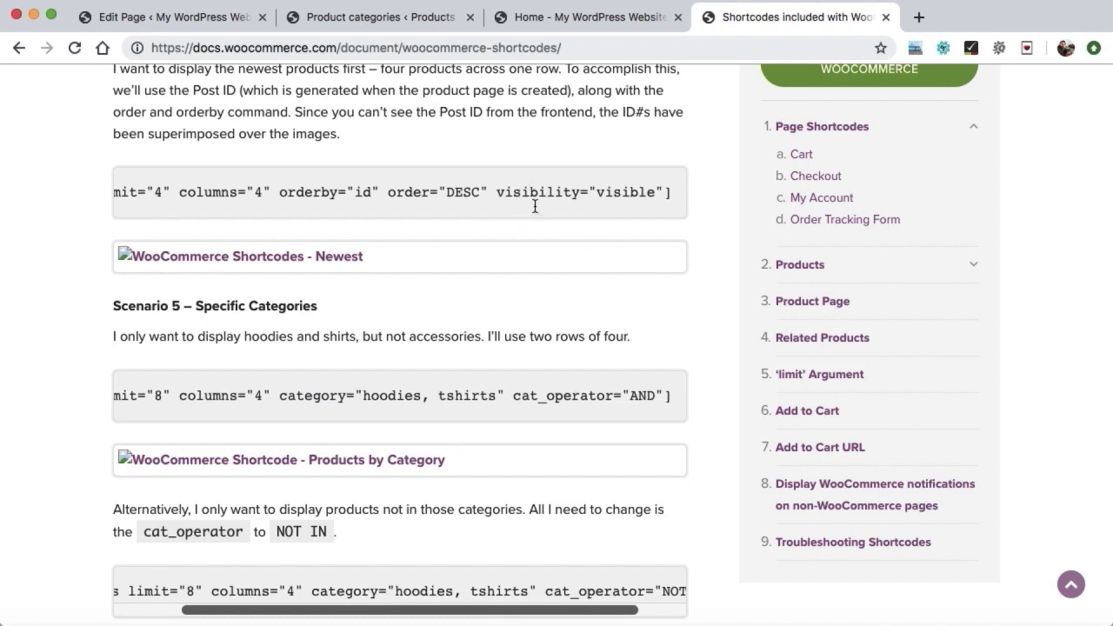
{"action": "key", "text": "ctrl+shift+Tab"}
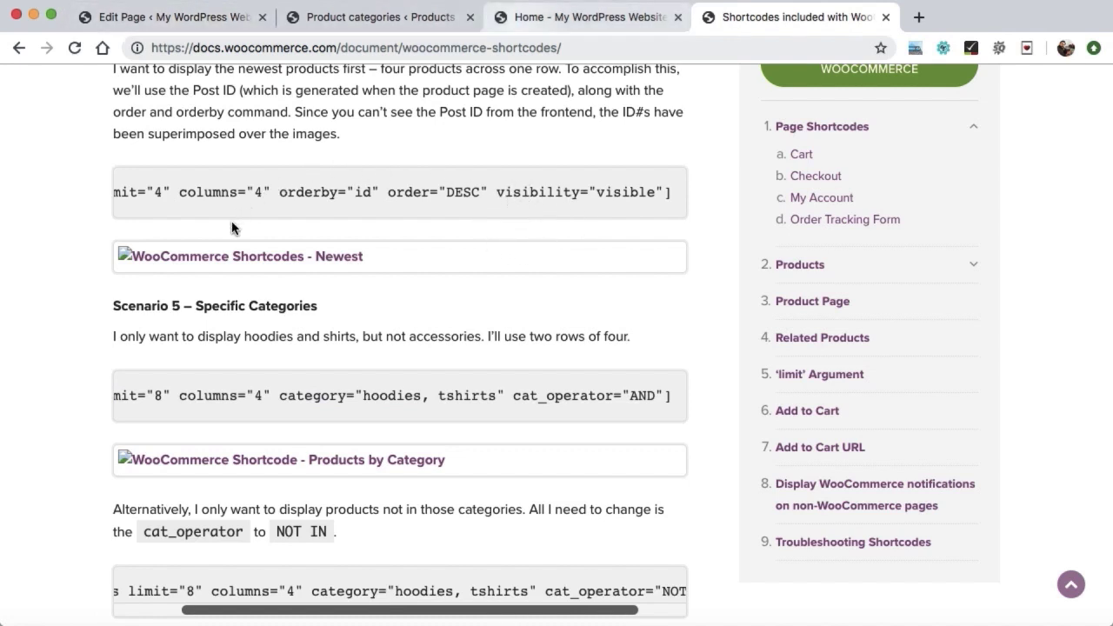
{"action": "scroll", "coordinate": [659, 241], "scroll_direction": "up", "scroll_amount": 1}
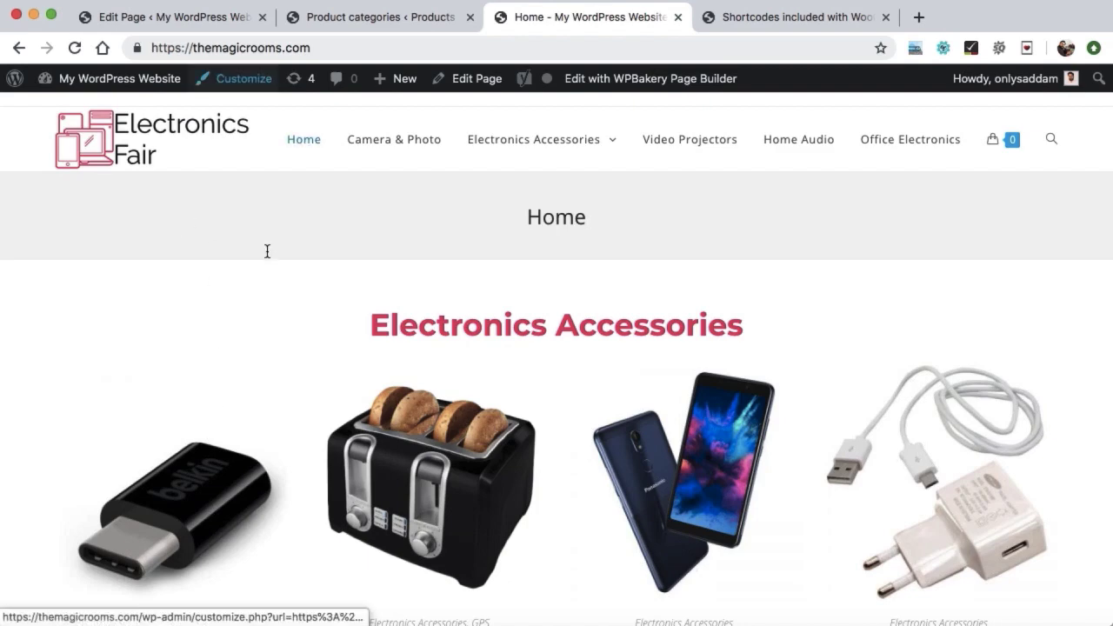
Set the Home page to Full Width with title and breadcrumbs disabled in OceanWP Settings, and update it.
{"action": "key", "text": "super+1"}
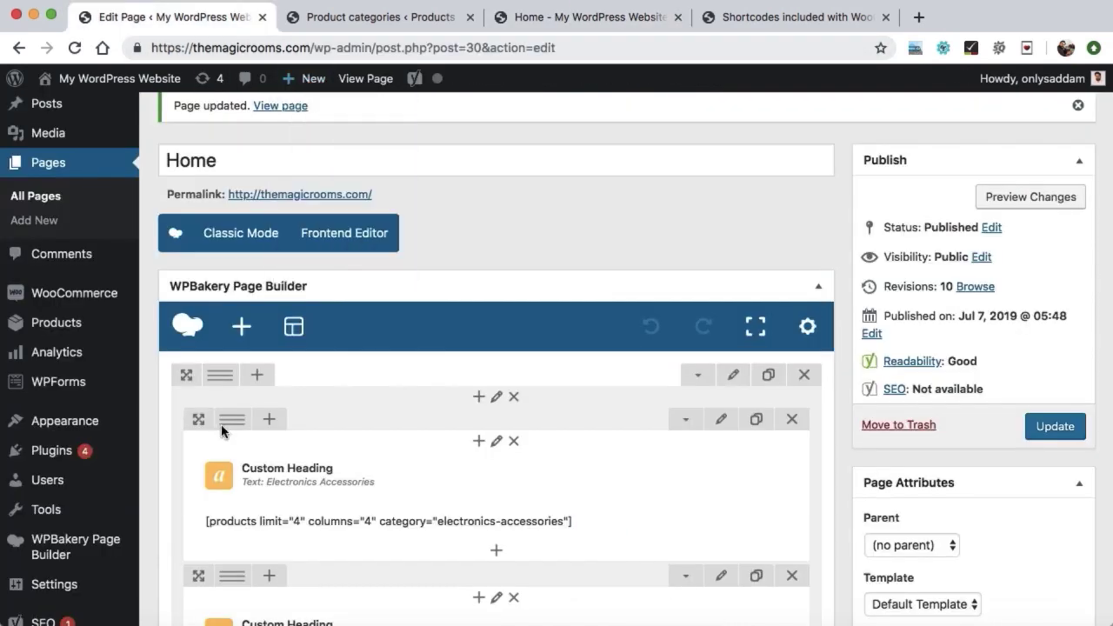
{"action": "scroll", "coordinate": [522, 322], "scroll_direction": "down", "scroll_amount": 10}
{"action": "scroll", "coordinate": [521, 317], "scroll_direction": "down", "scroll_amount": 5}
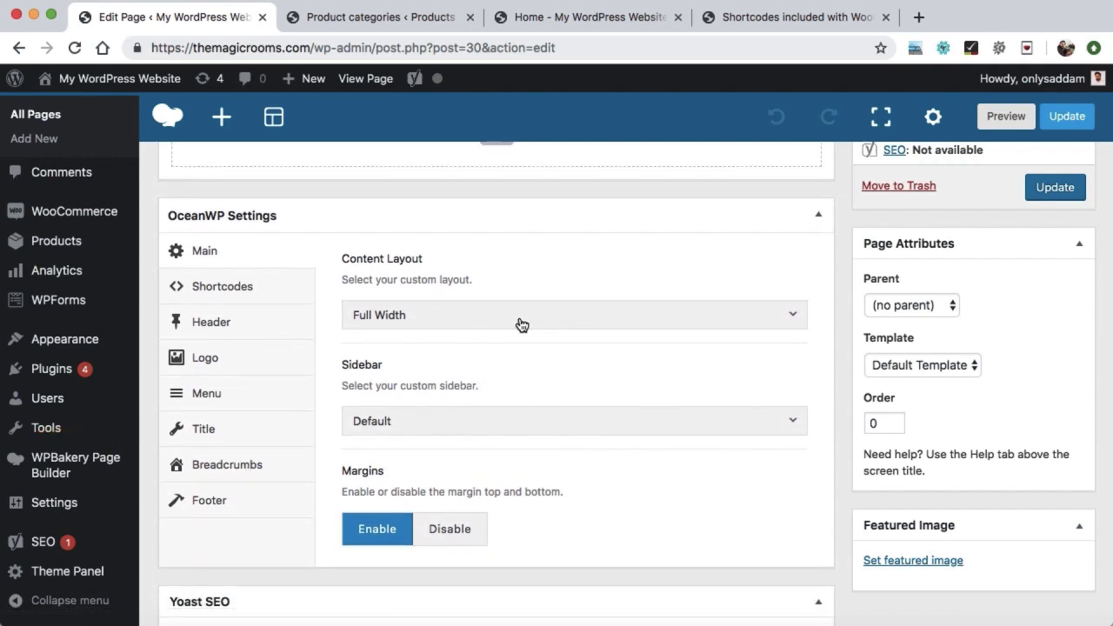
{"action": "key", "text": "Return"}
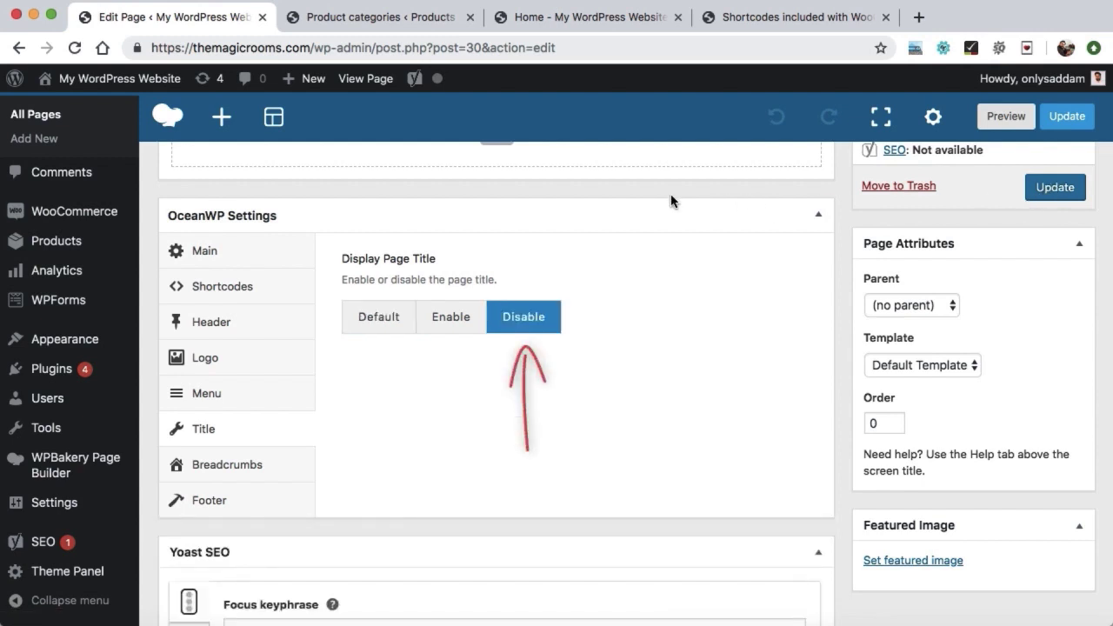
{"action": "key", "text": "Return"}
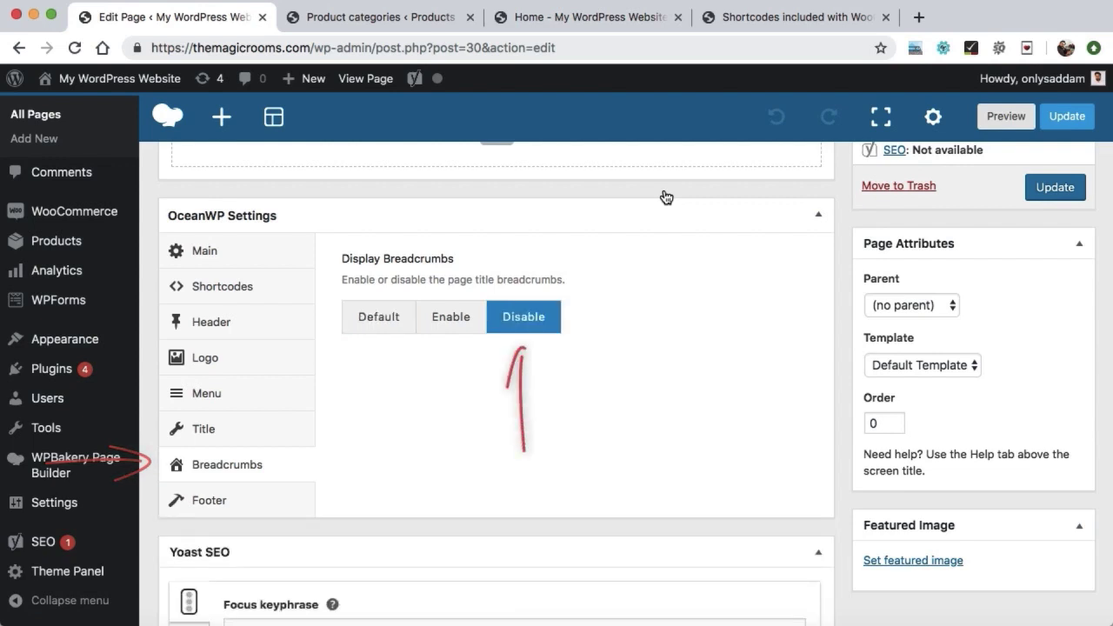
{"action": "key", "text": "Return"}
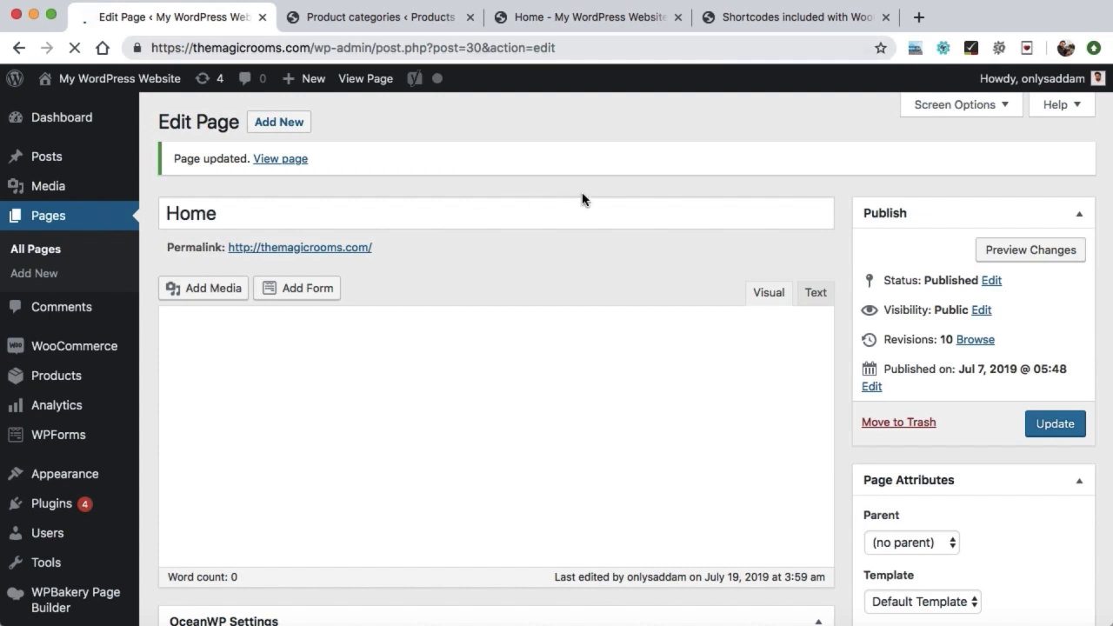
{"action": "key", "text": "super+3"}
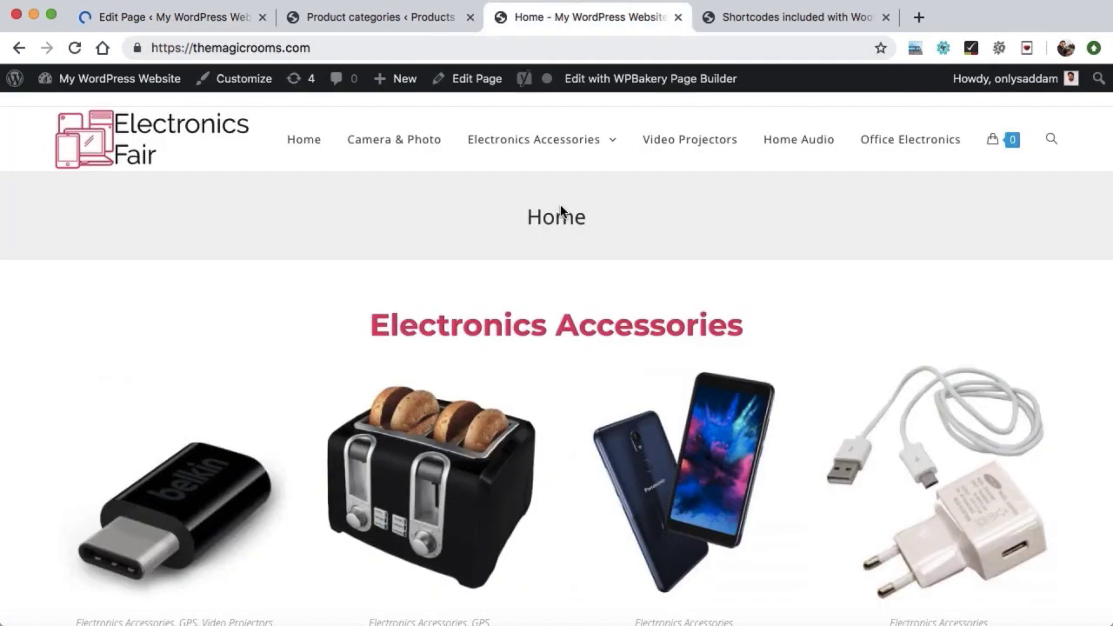
Reload the home page to confirm the title bar is gone, then return to the WordPress admin.
{"action": "key", "text": "super+r"}
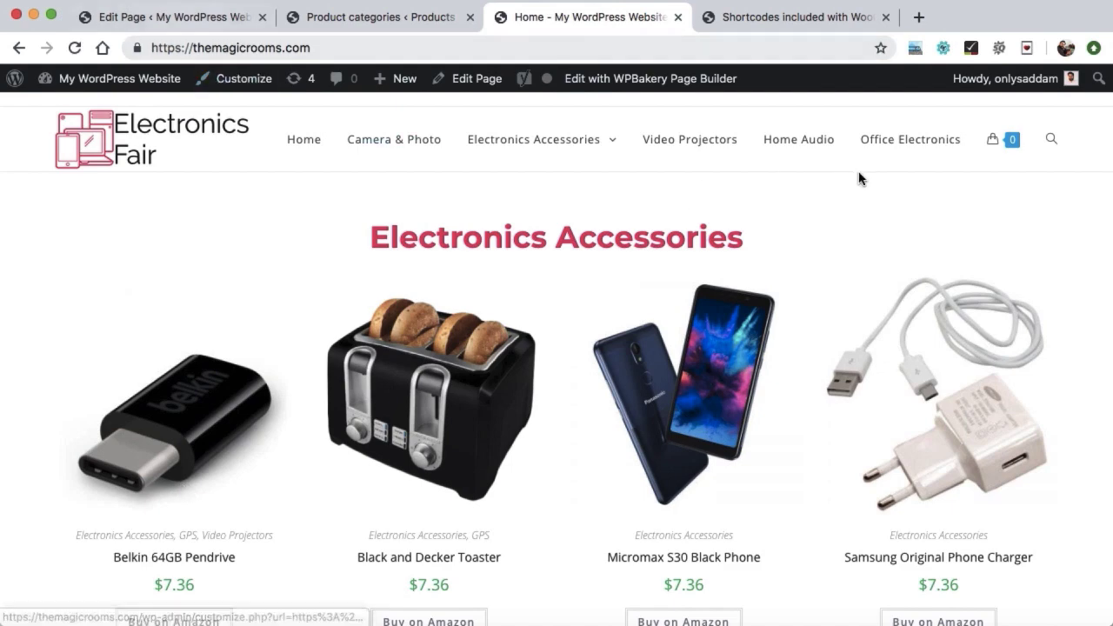
{"action": "key", "text": "super+1"}
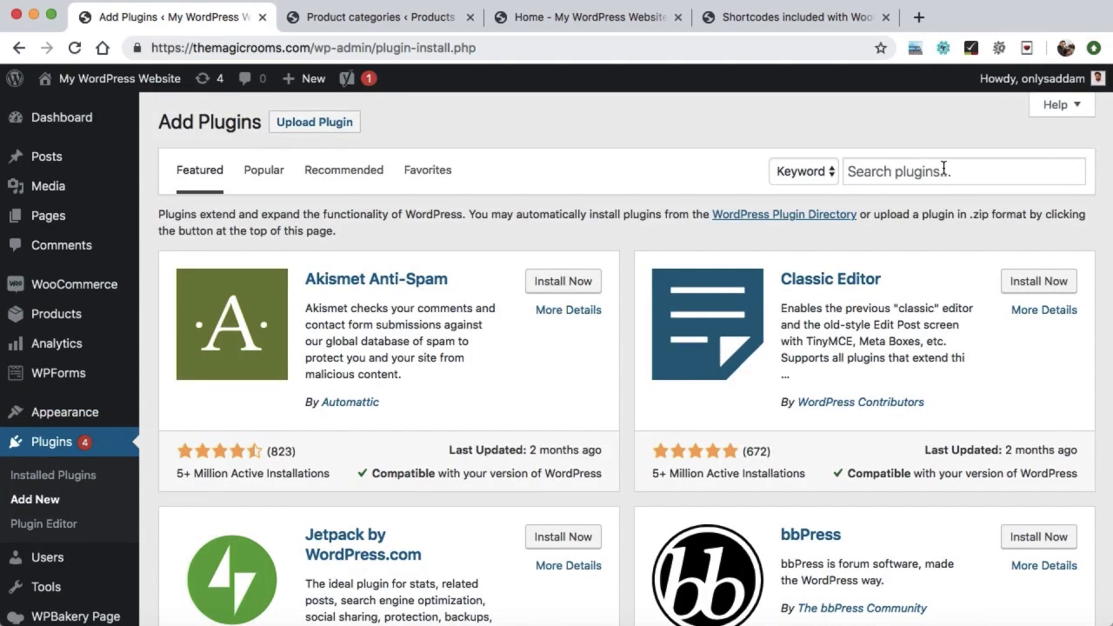
Search plugins for 'meta slider', then install and activate MetaSlider.
{"action": "left_click", "coordinate": [944, 171]}
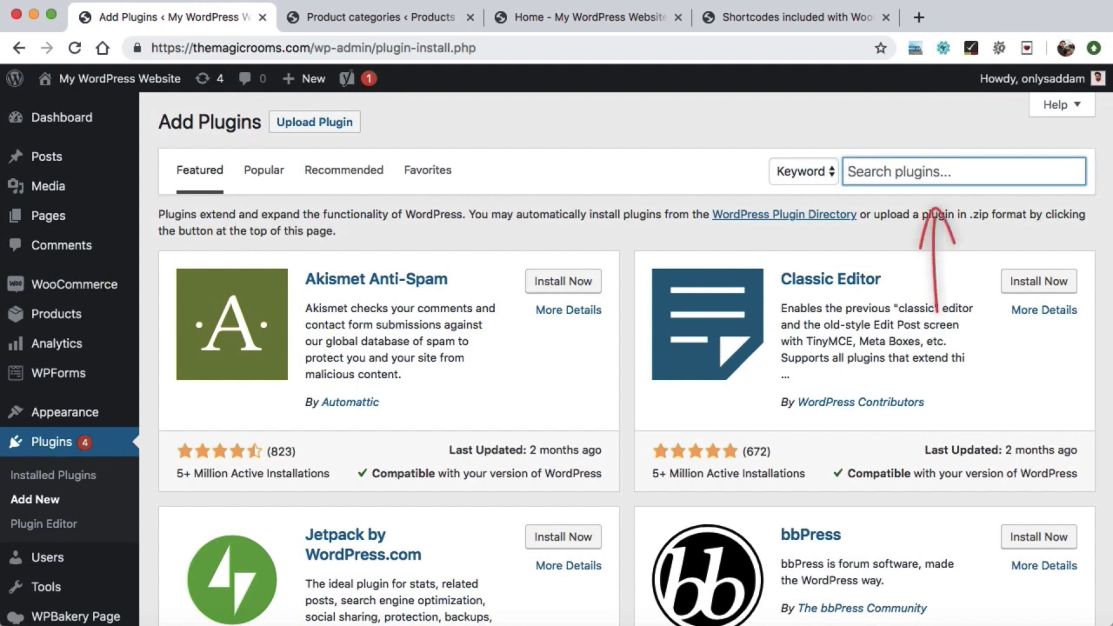
{"action": "type", "text": "meta slider"}
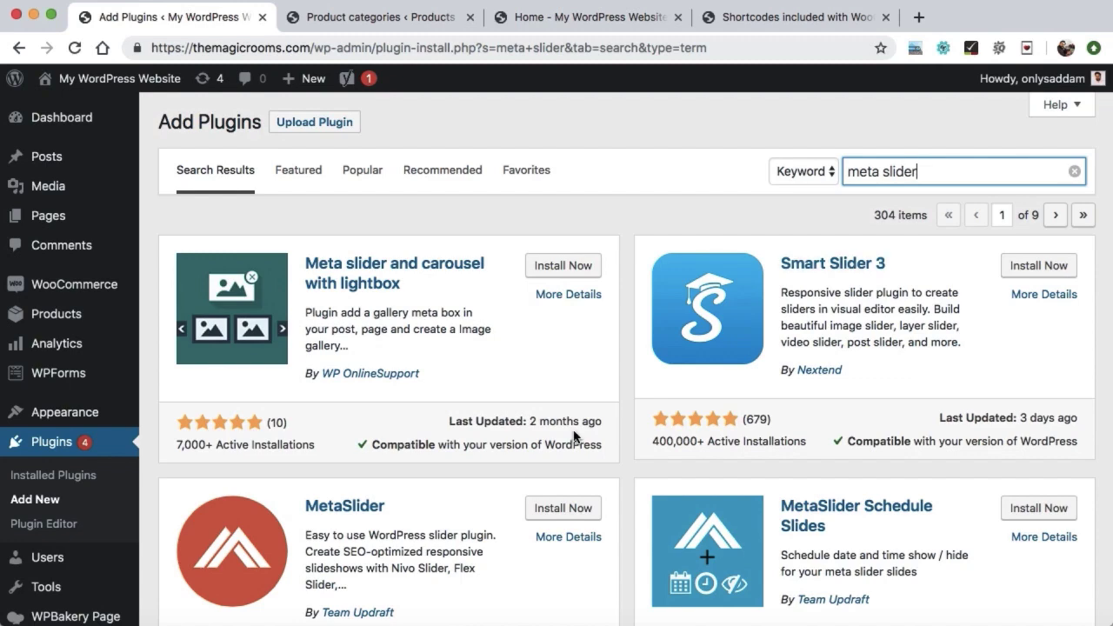
{"action": "scroll", "coordinate": [567, 427], "scroll_direction": "down", "scroll_amount": 2}
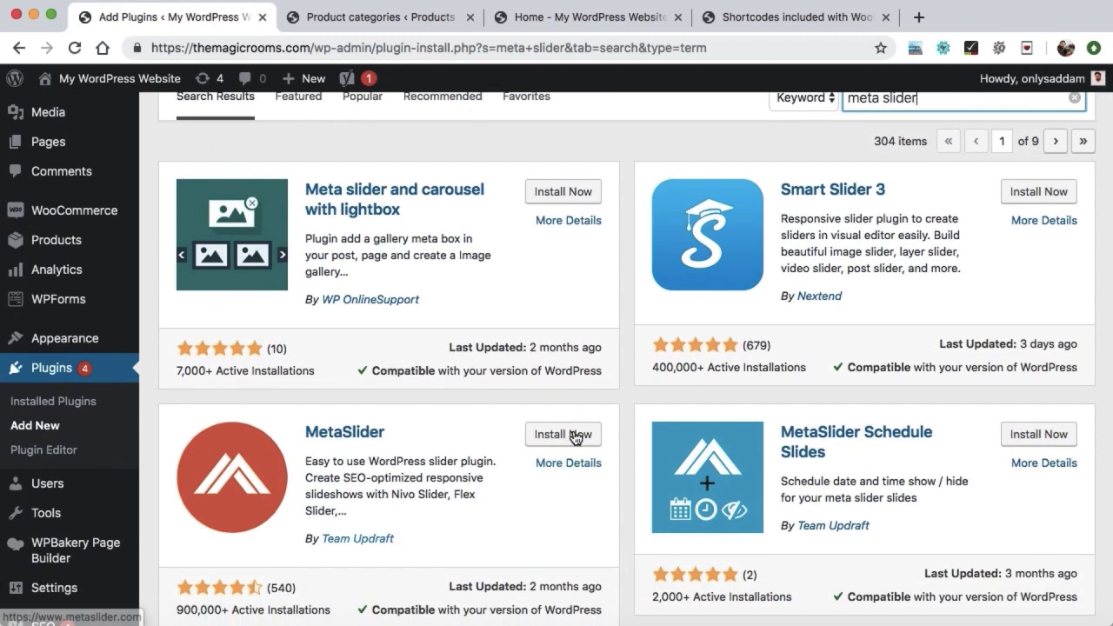
{"action": "left_click", "coordinate": [575, 436]}
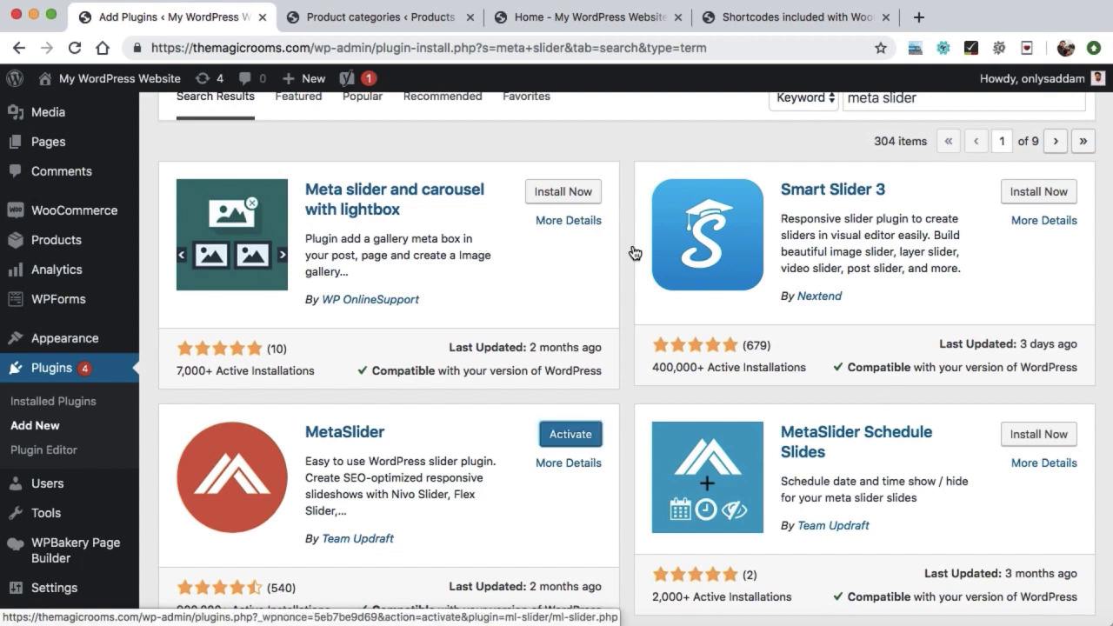
{"action": "key", "text": "Return"}
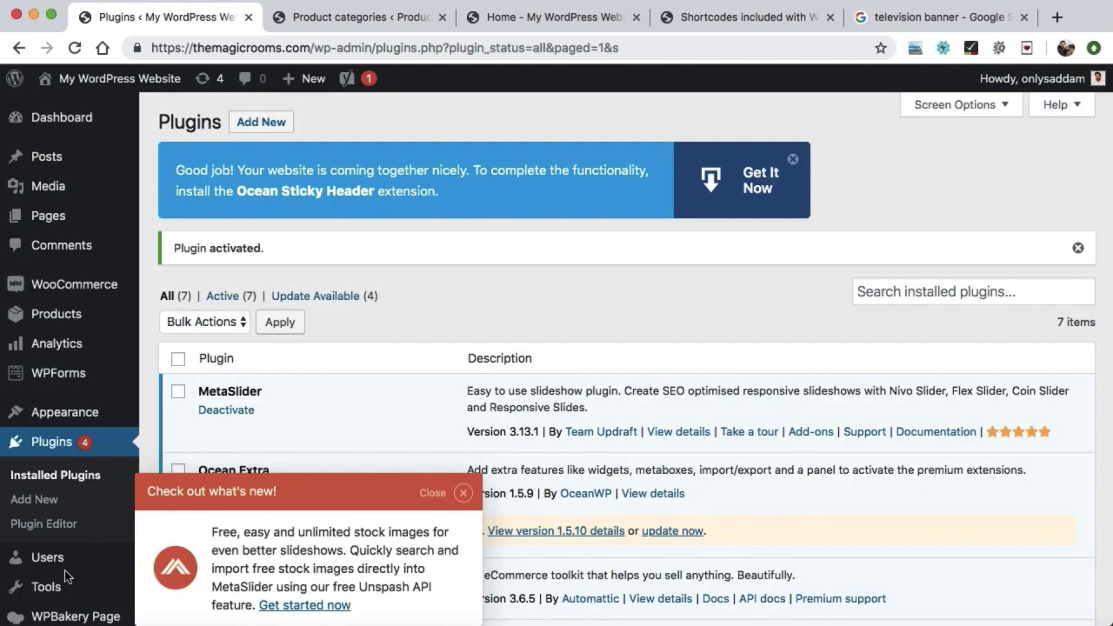
Add a new slideshow from the MetaSlider admin page and close the Add A Slide tip.
{"action": "scroll", "coordinate": [67, 577], "scroll_direction": "down", "scroll_amount": 5}
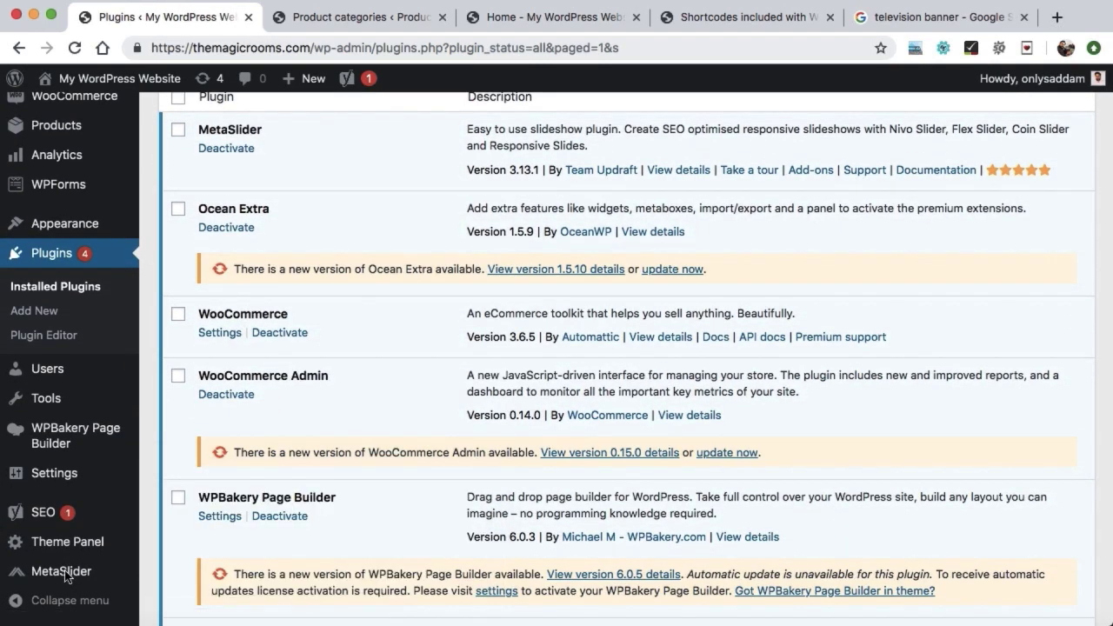
{"action": "scroll", "coordinate": [64, 577], "scroll_direction": "down", "scroll_amount": 1}
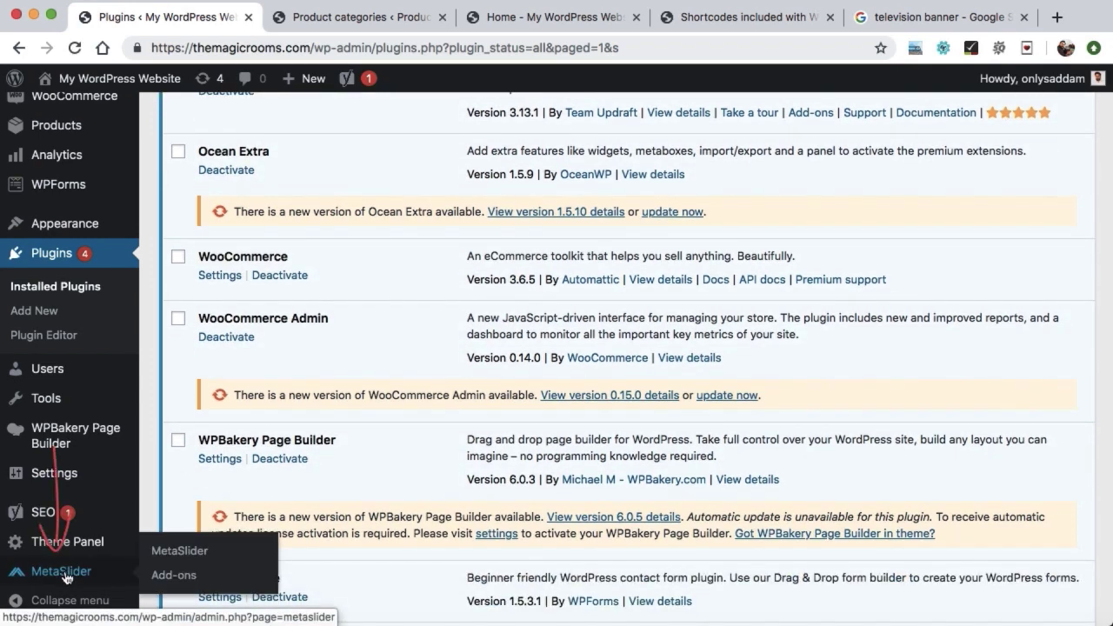
{"action": "left_click", "coordinate": [66, 577]}
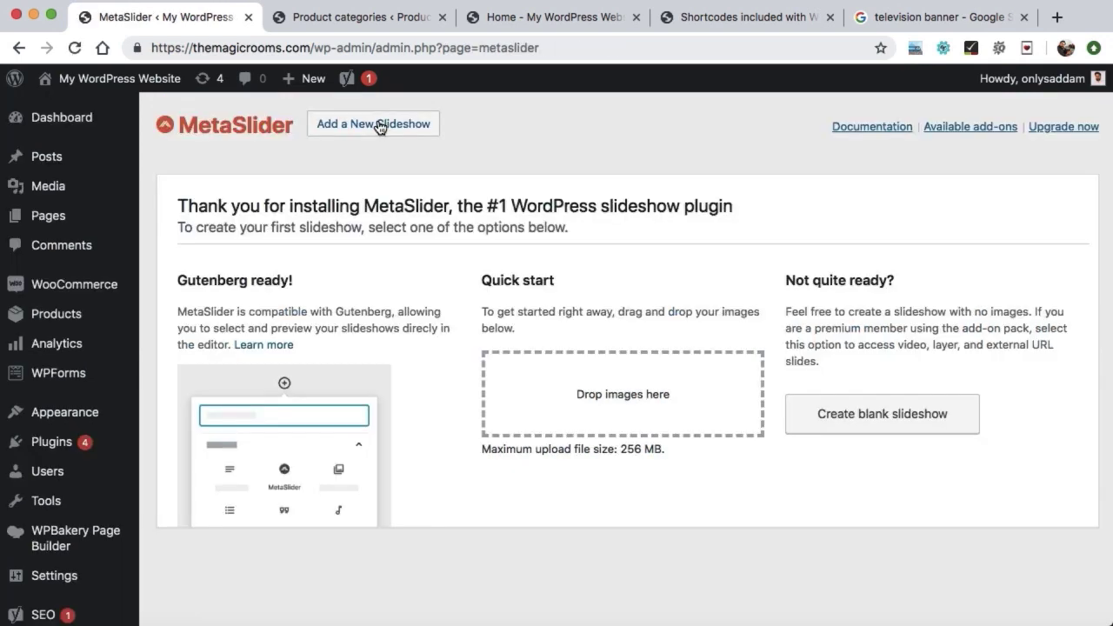
{"action": "left_click", "coordinate": [454, 164]}
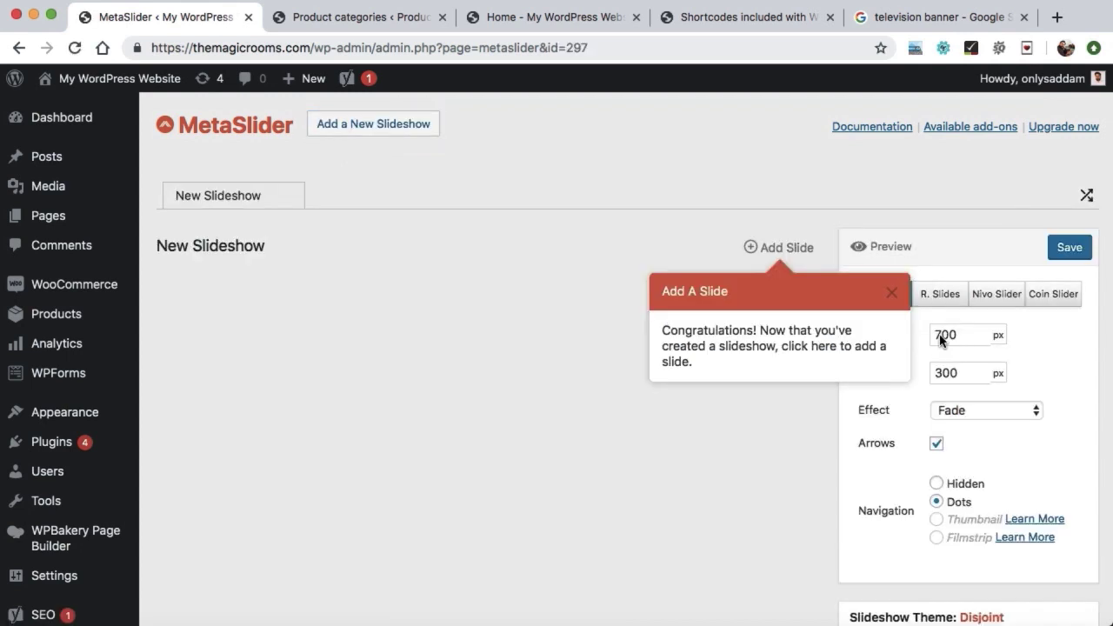
{"action": "left_click", "coordinate": [931, 343]}
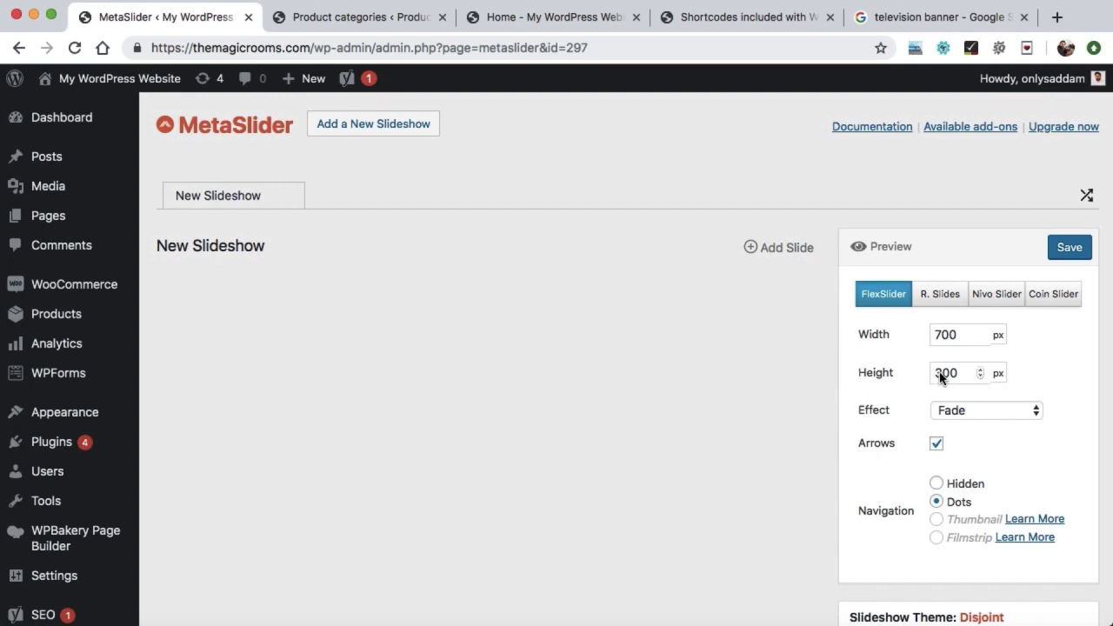
Set the slideshow size to 1280 × 400 px.
{"action": "key", "text": "super+a"}
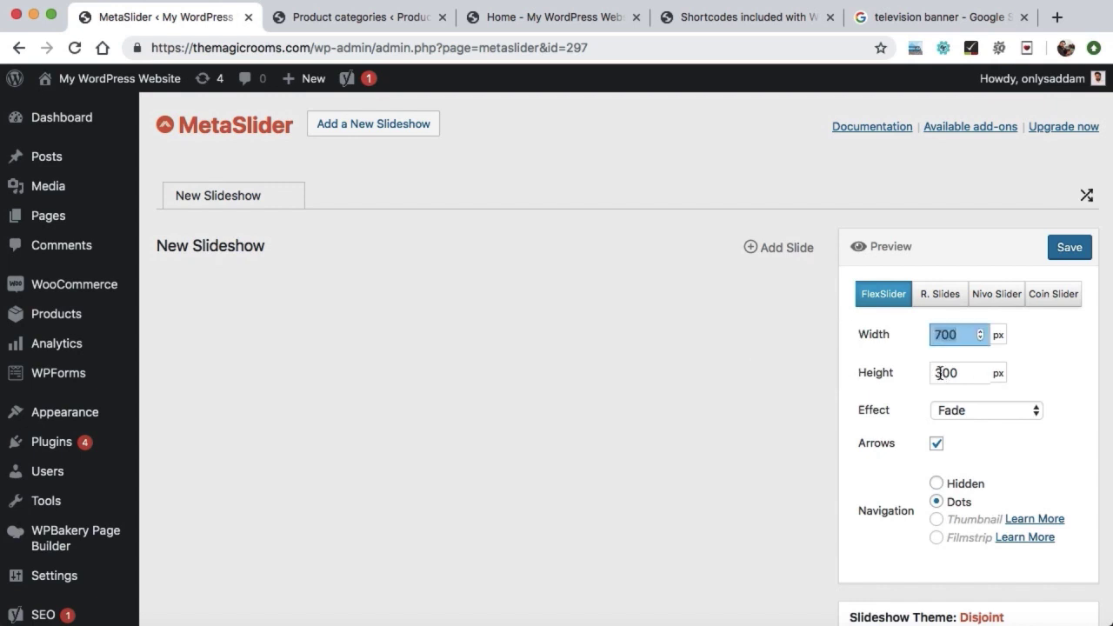
{"action": "type", "text": "1280"}
{"action": "double_click", "coordinate": [940, 373]}
{"action": "type", "text": "400"}
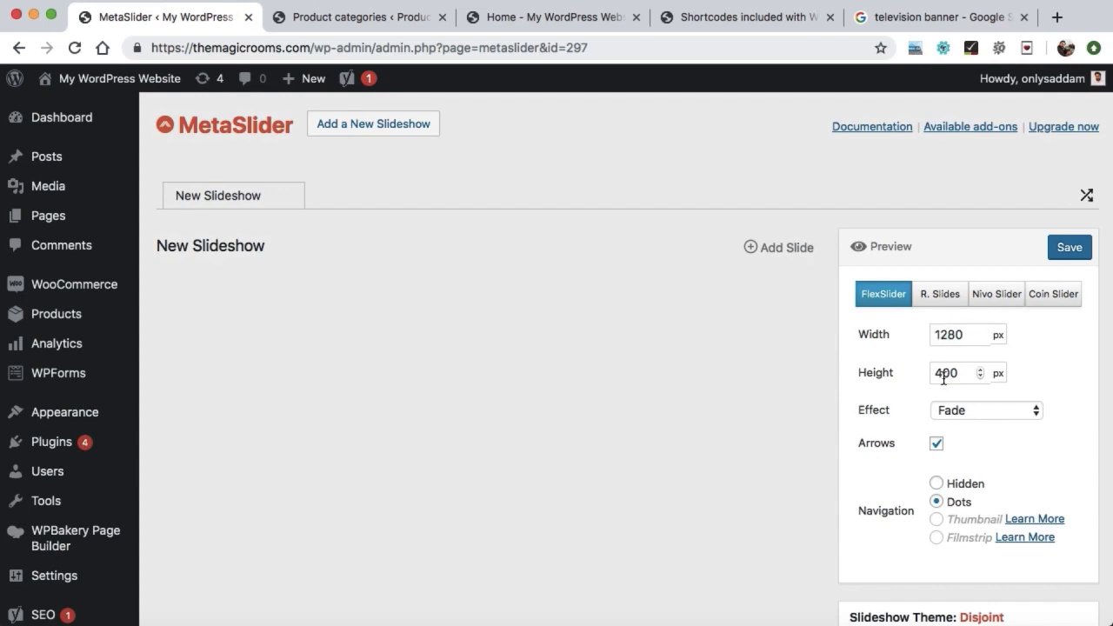
Hide the navigation and enable Stretch 100% wide output under Advanced Settings.
{"action": "scroll", "coordinate": [943, 376], "scroll_direction": "down", "scroll_amount": 3}
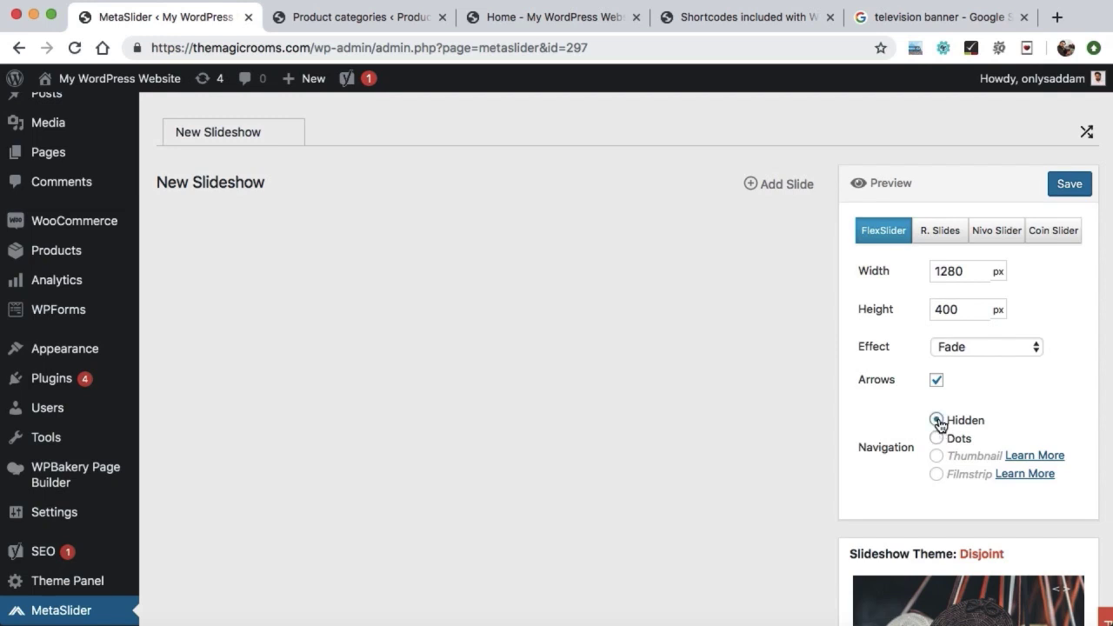
{"action": "scroll", "coordinate": [903, 496], "scroll_direction": "down", "scroll_amount": 3}
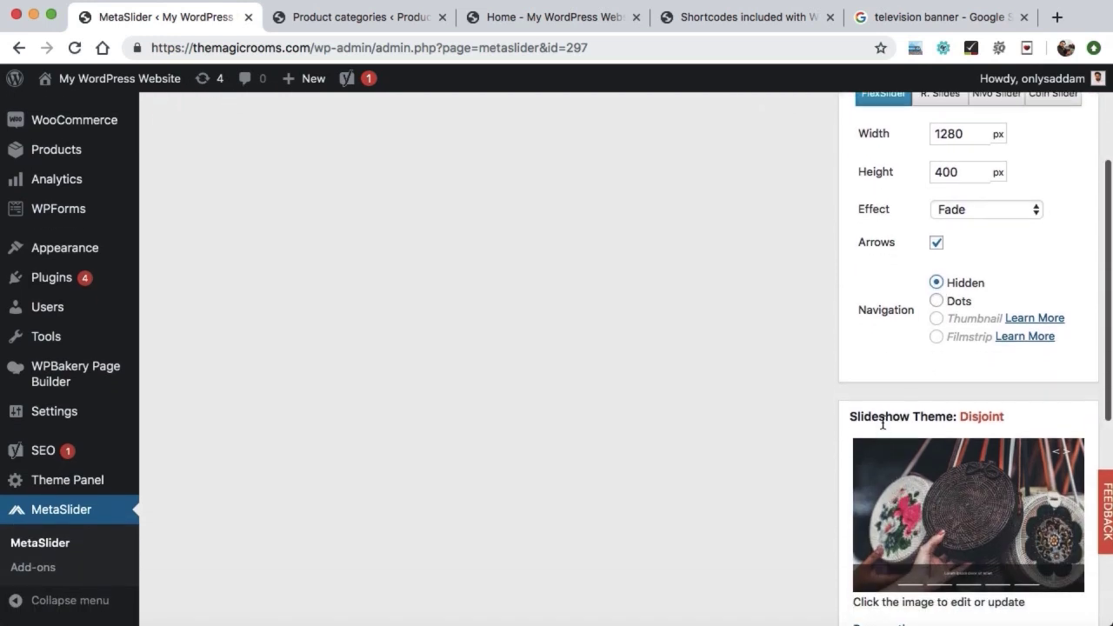
{"action": "scroll", "coordinate": [940, 419], "scroll_direction": "down", "scroll_amount": 8}
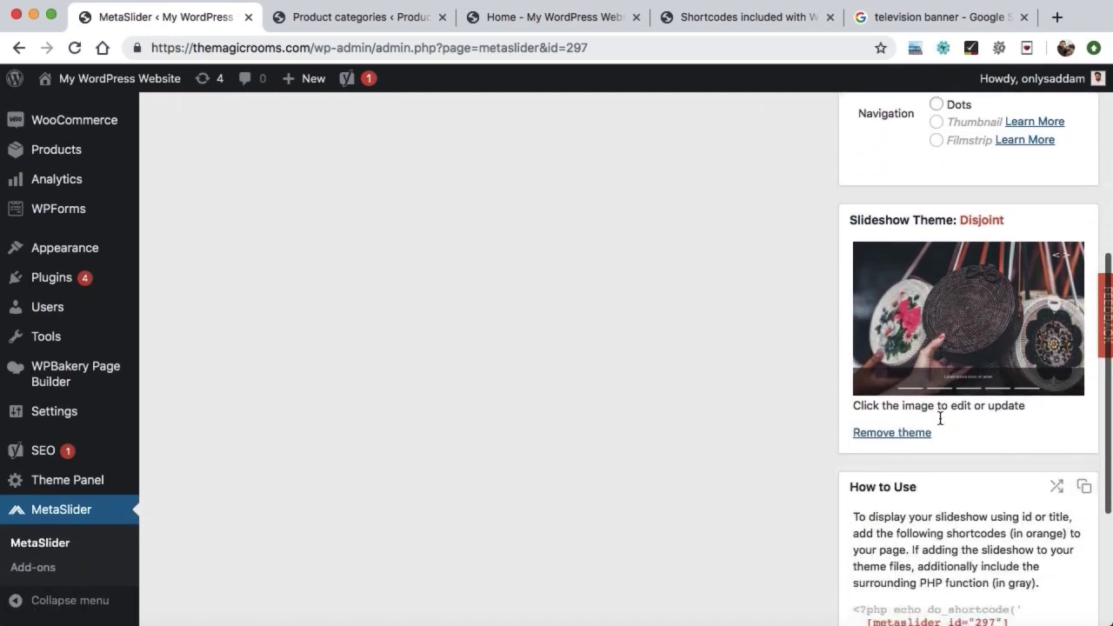
{"action": "scroll", "coordinate": [940, 419], "scroll_direction": "down", "scroll_amount": 2}
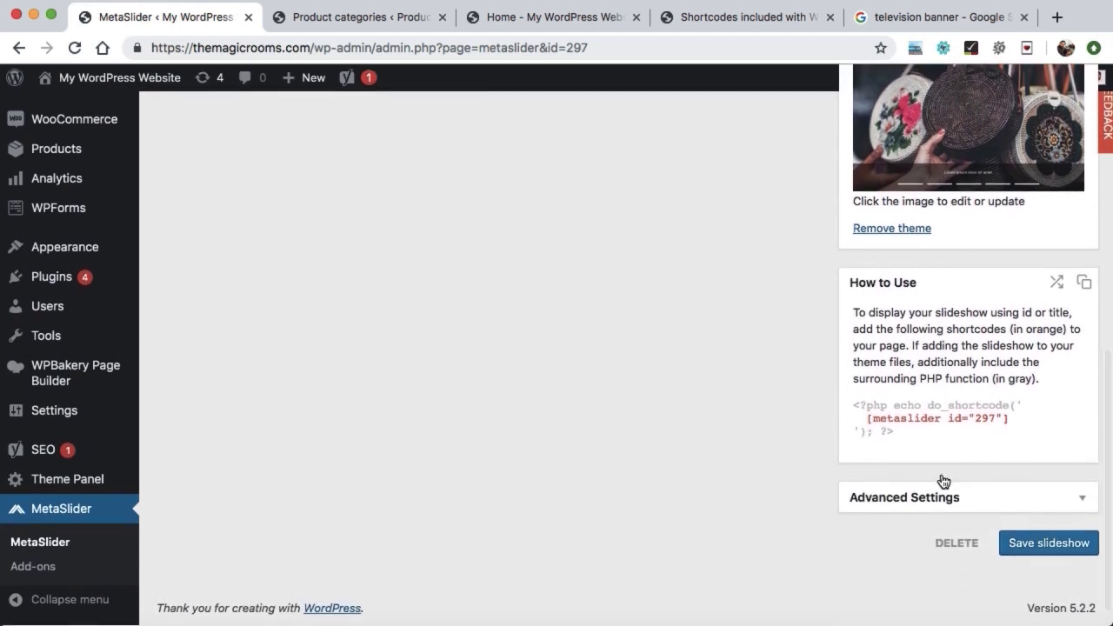
{"action": "left_click", "coordinate": [980, 509]}
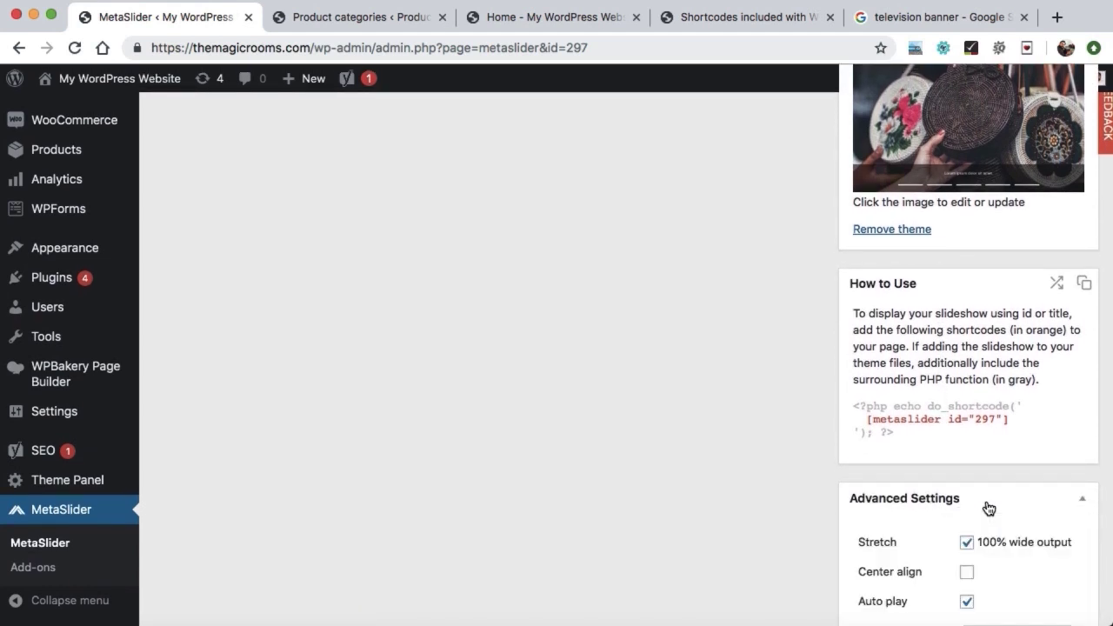
{"action": "scroll", "coordinate": [907, 524], "scroll_direction": "down", "scroll_amount": 2}
{"action": "scroll", "coordinate": [907, 526], "scroll_direction": "down", "scroll_amount": 3}
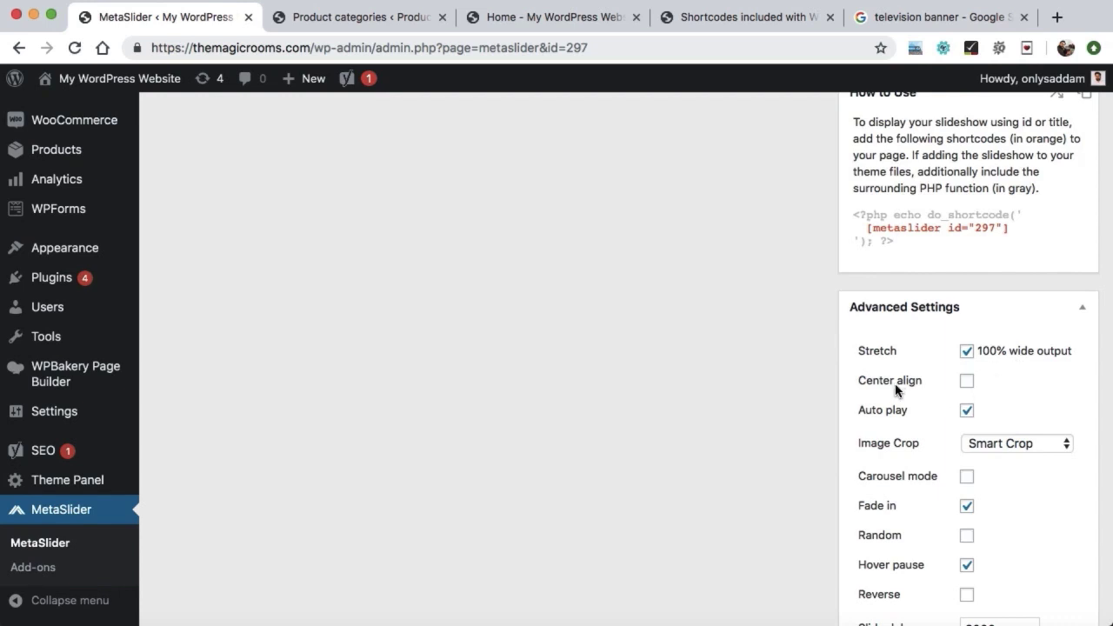
{"action": "scroll", "coordinate": [922, 407], "scroll_direction": "down", "scroll_amount": 1}
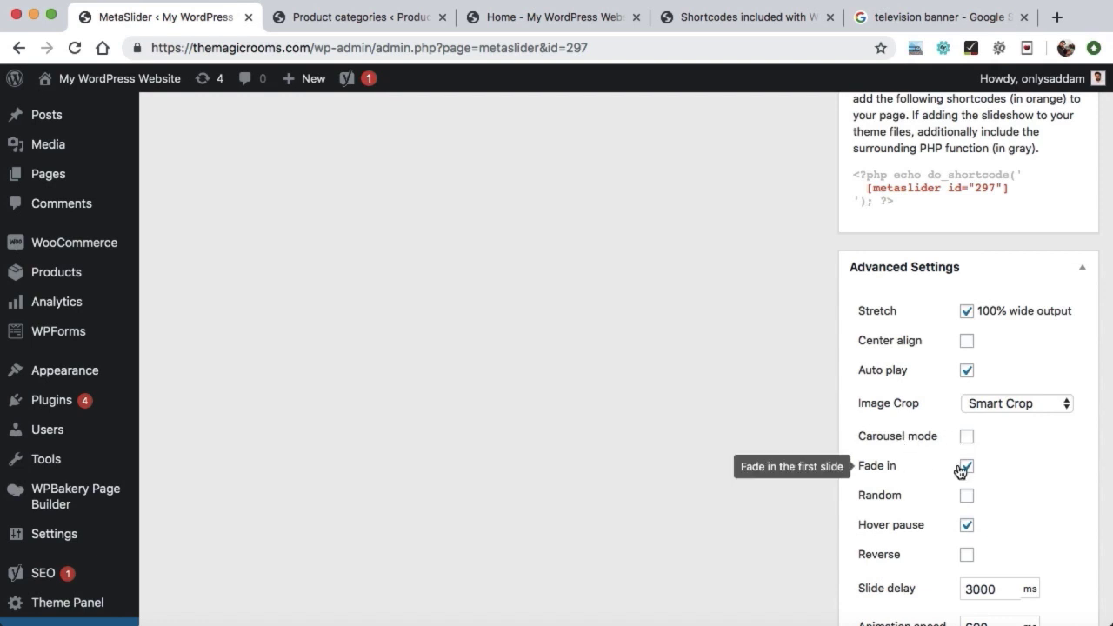
{"action": "scroll", "coordinate": [943, 478], "scroll_direction": "down", "scroll_amount": 3}
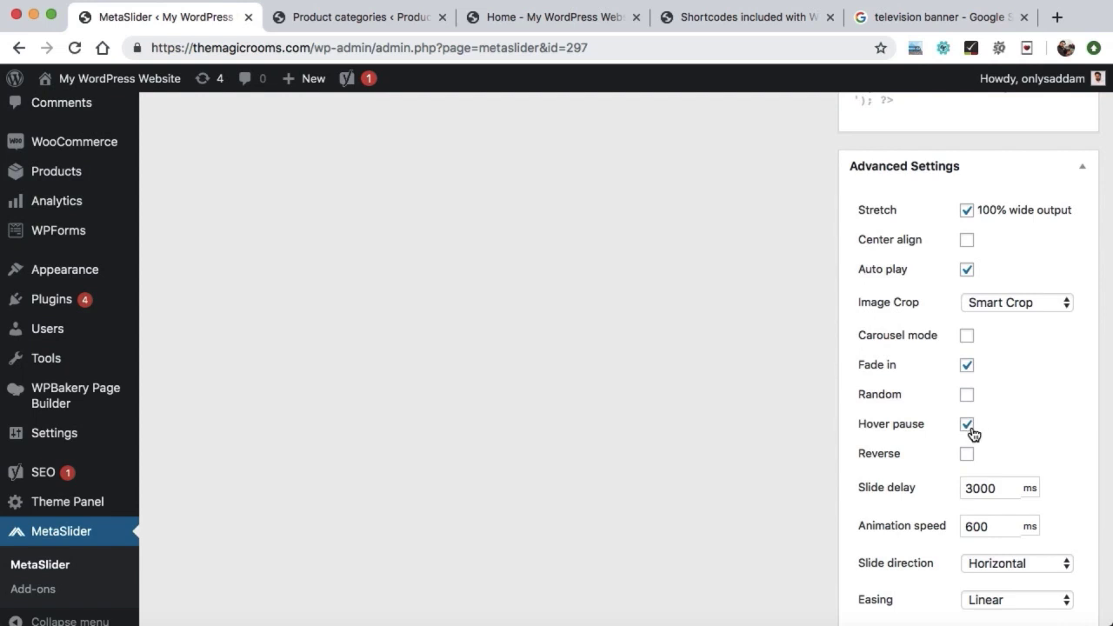
{"action": "scroll", "coordinate": [972, 432], "scroll_direction": "down", "scroll_amount": 1}
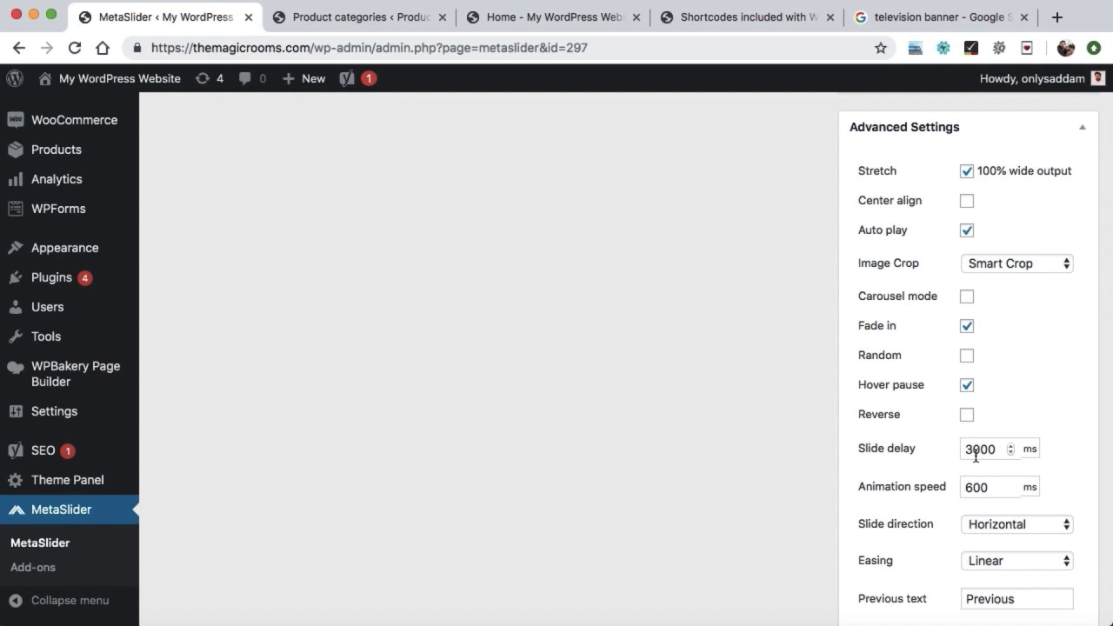
{"action": "scroll", "coordinate": [976, 456], "scroll_direction": "down", "scroll_amount": 7}
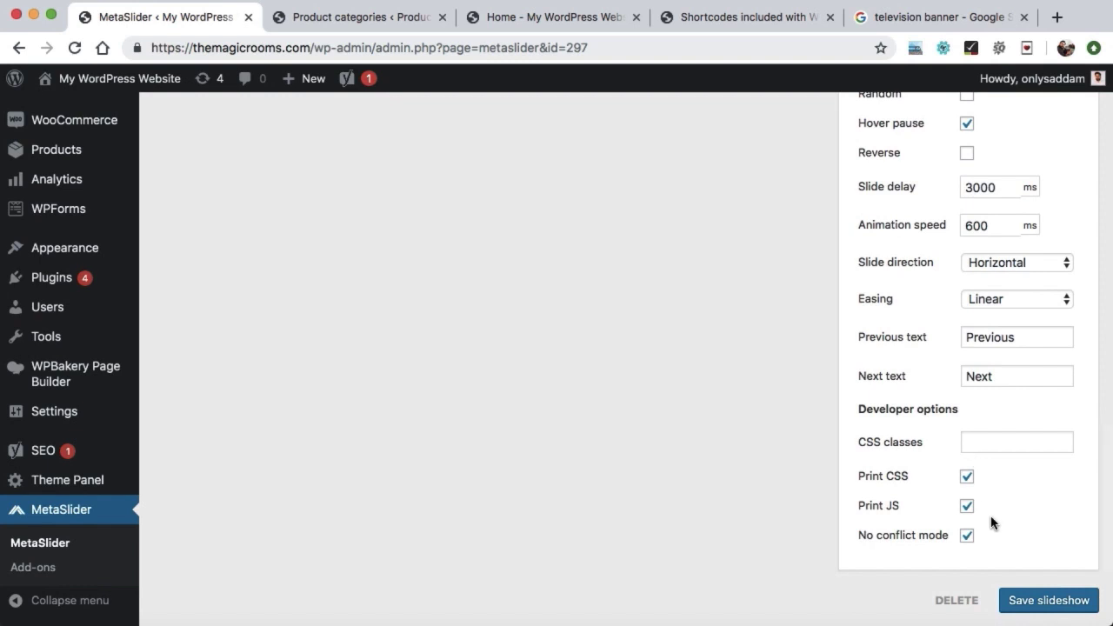
{"action": "scroll", "coordinate": [992, 522], "scroll_direction": "up", "scroll_amount": 20}
{"action": "scroll", "coordinate": [992, 521], "scroll_direction": "up", "scroll_amount": 2}
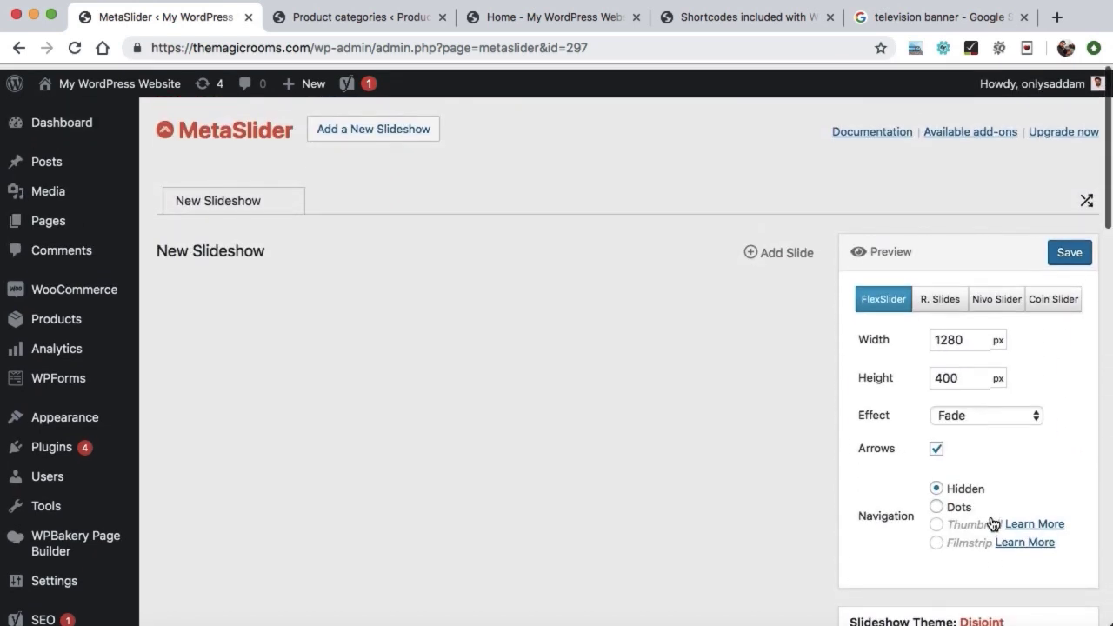
Upload the banner images and add only the wireless charger banner as the first slide.
{"action": "left_click", "coordinate": [775, 251]}
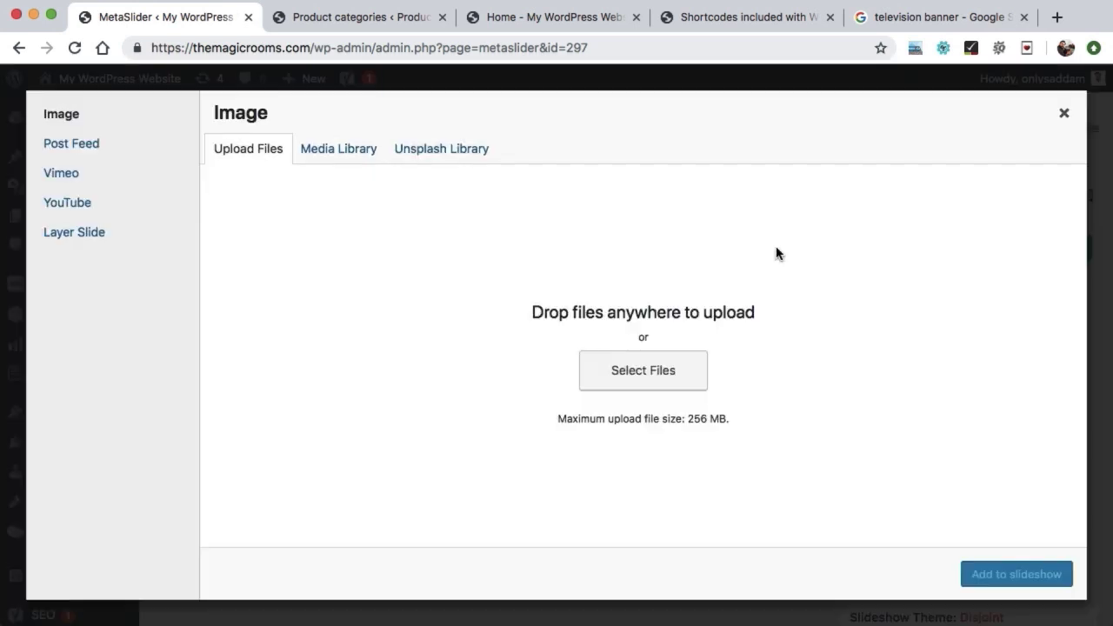
{"action": "left_click", "coordinate": [643, 372]}
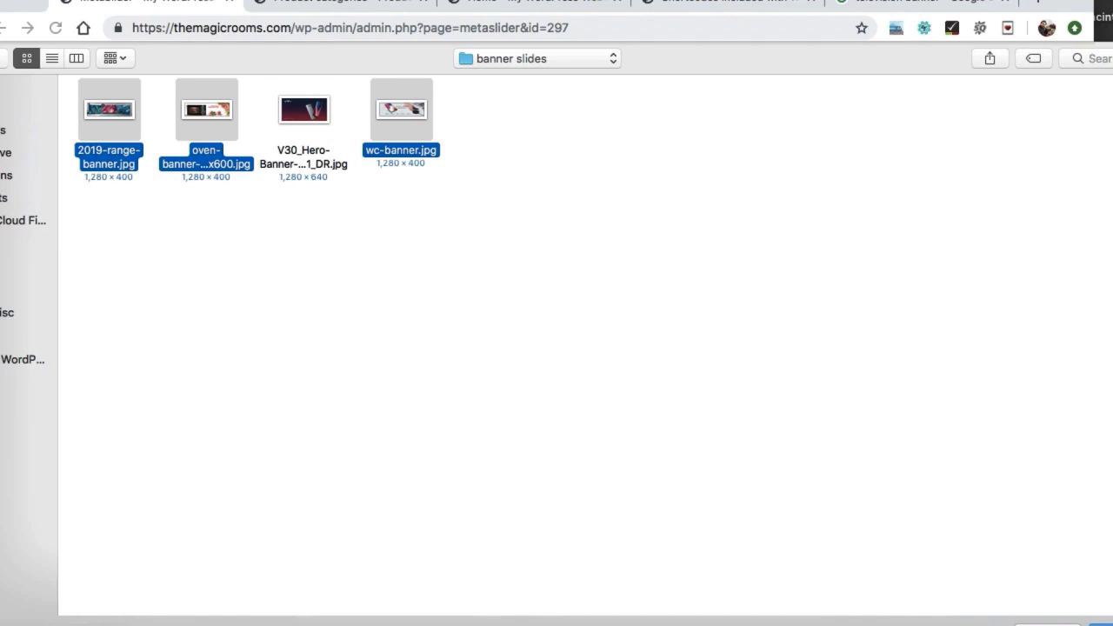
{"action": "key", "text": "Return"}
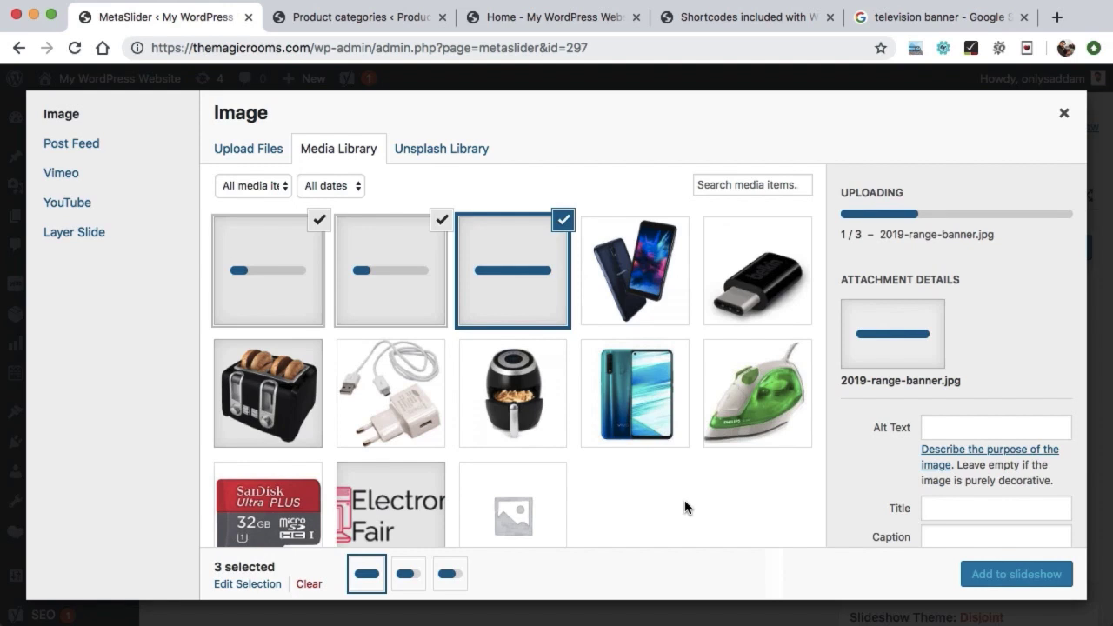
{"action": "left_click", "coordinate": [446, 224]}
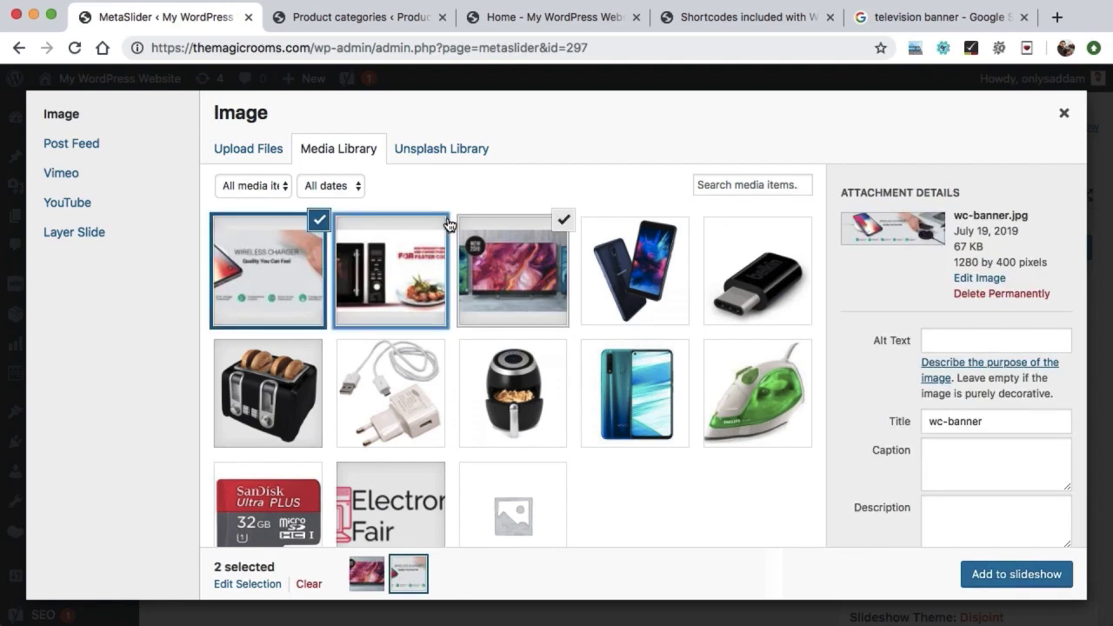
{"action": "left_click", "coordinate": [565, 220]}
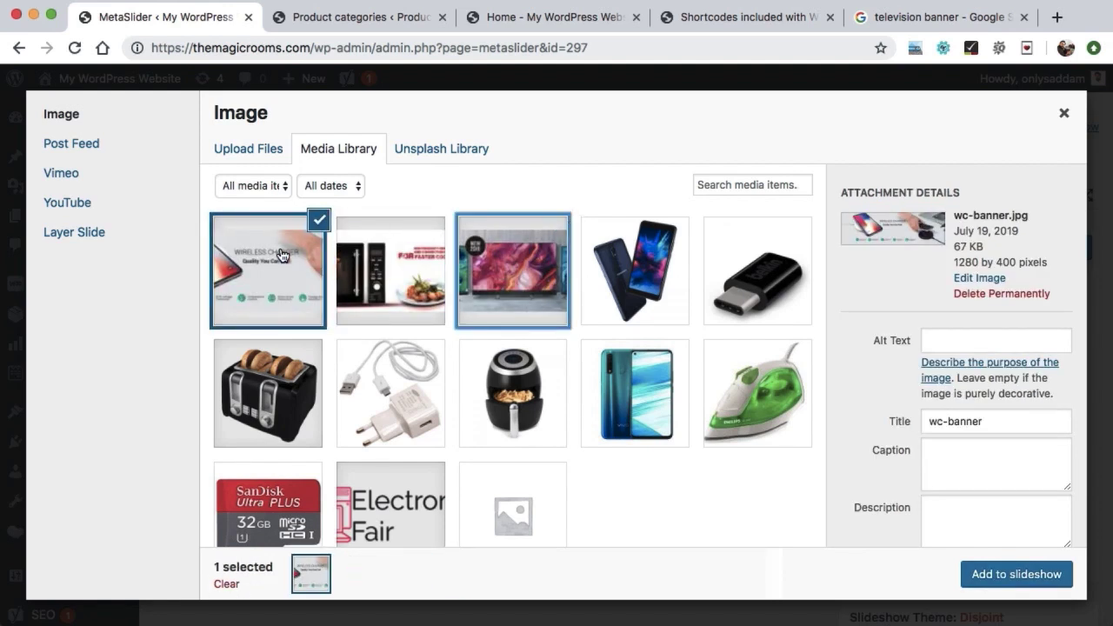
{"action": "scroll", "coordinate": [999, 537], "scroll_direction": "down", "scroll_amount": 3}
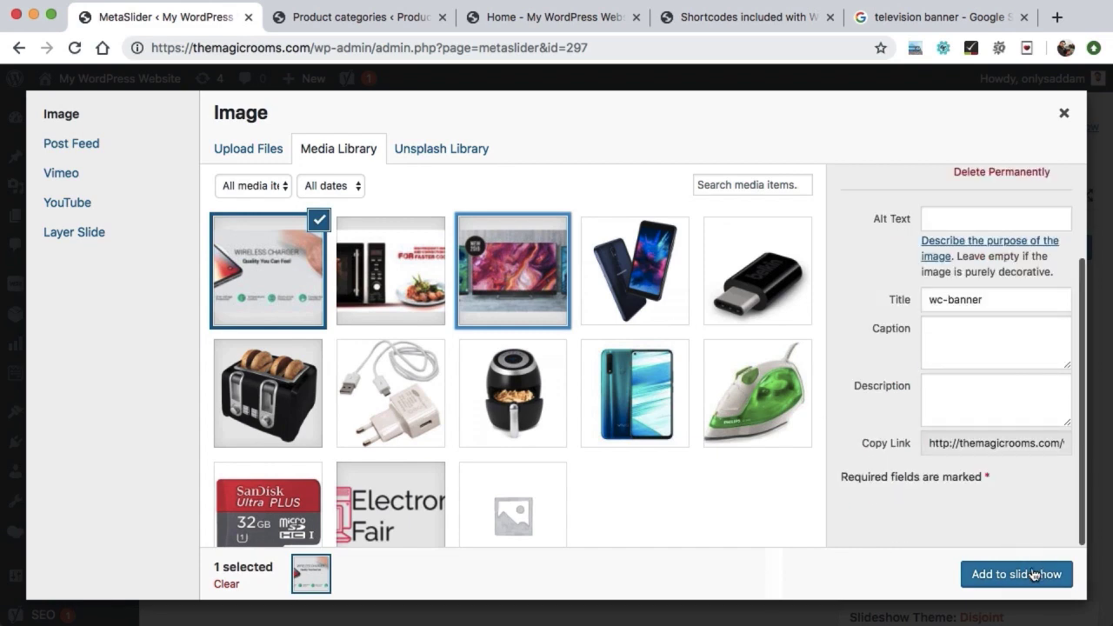
{"action": "left_click", "coordinate": [1030, 574]}
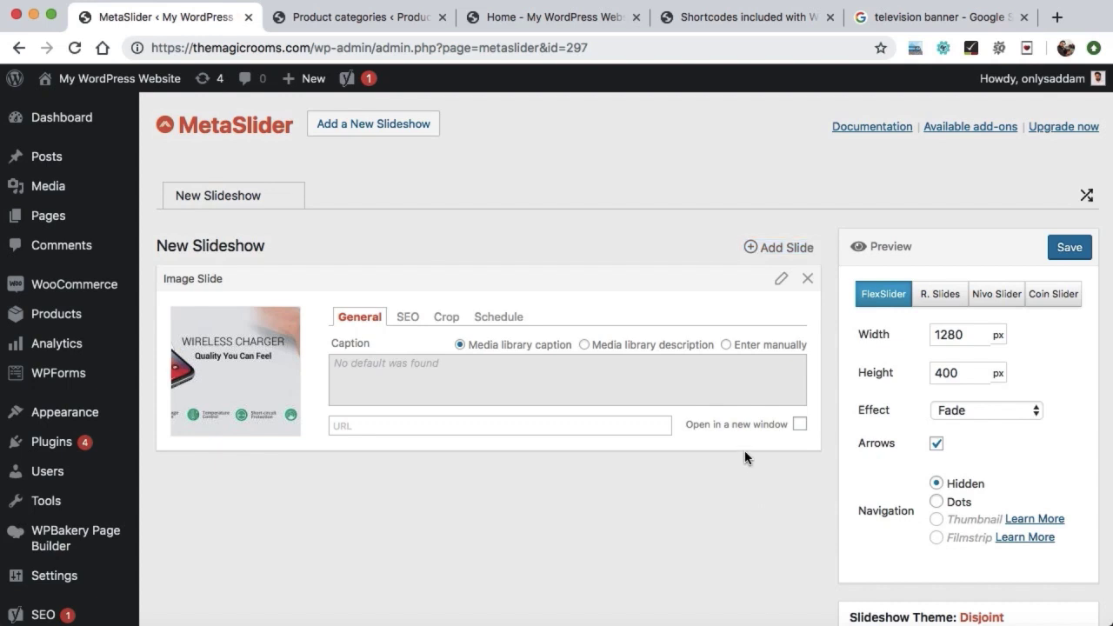
Add the oven banner and then the TV banner from the Media Library as slides.
{"action": "left_click", "coordinate": [776, 248]}
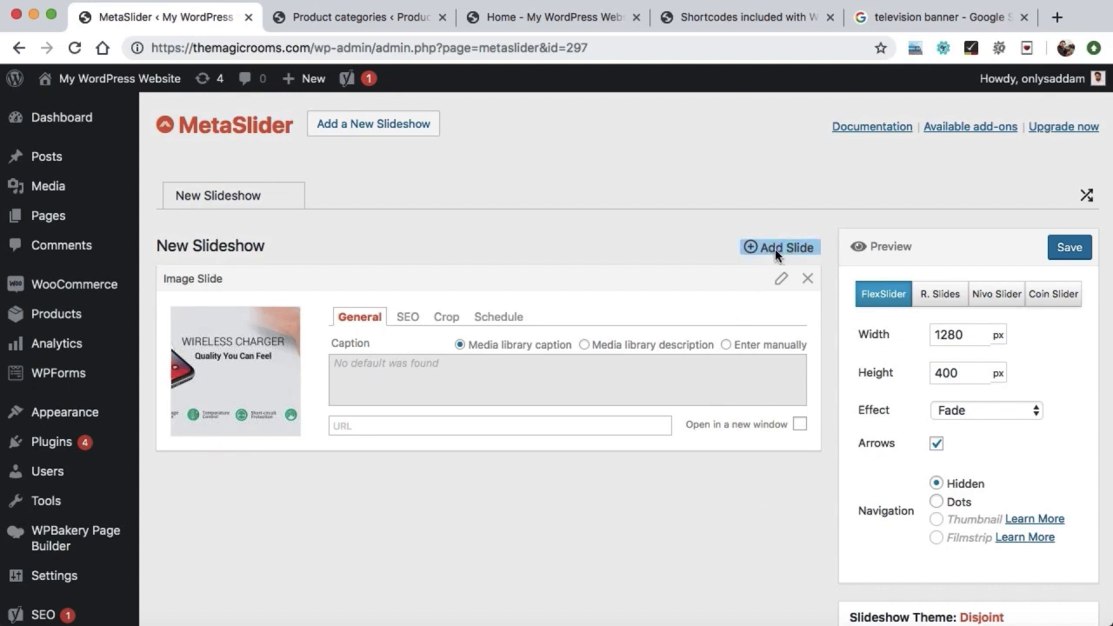
{"action": "left_click", "coordinate": [340, 156]}
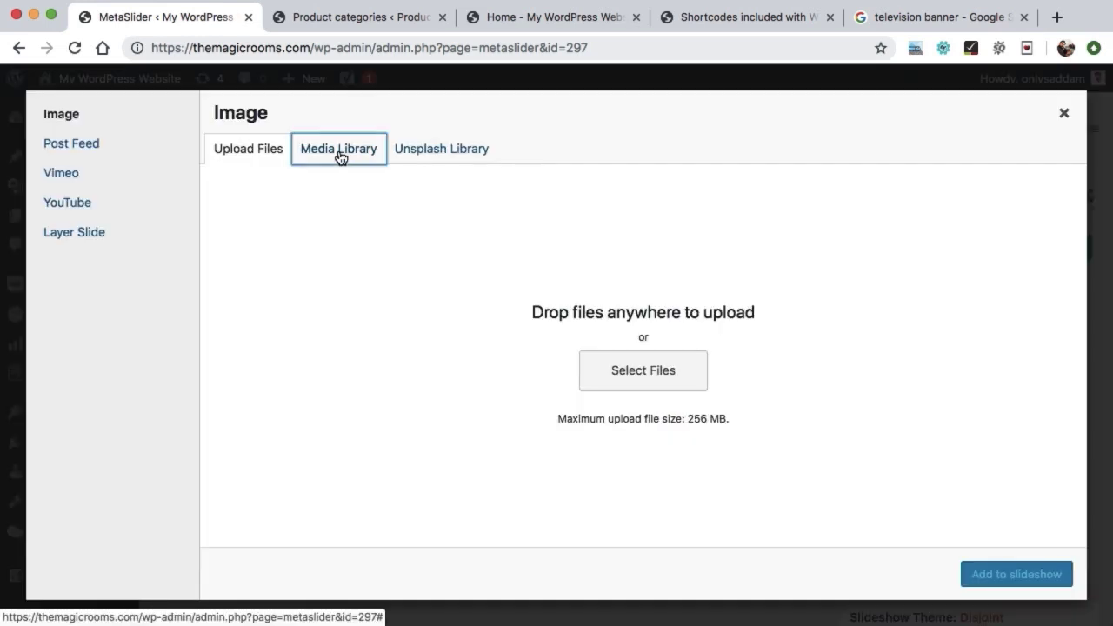
{"action": "left_click", "coordinate": [387, 277]}
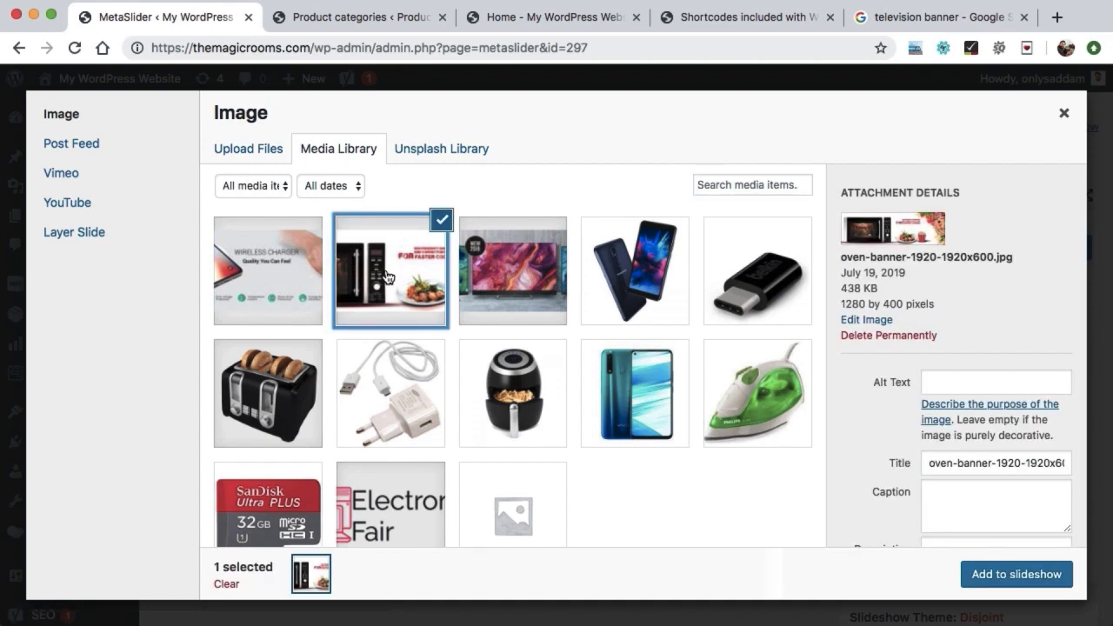
{"action": "left_click", "coordinate": [1016, 572]}
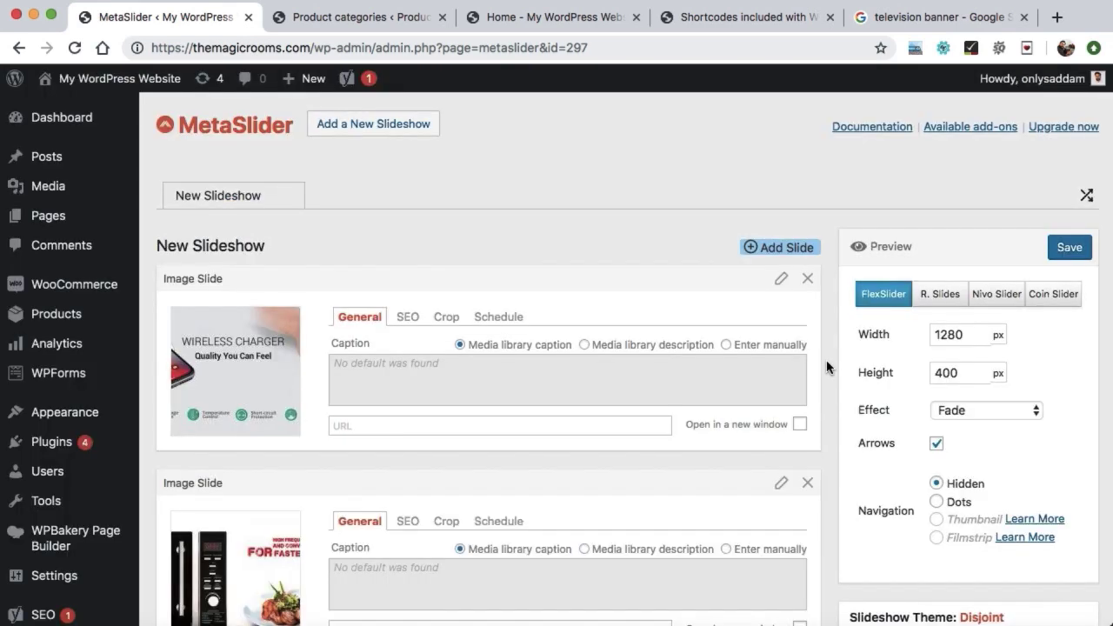
{"action": "left_click", "coordinate": [774, 245]}
{"action": "left_click", "coordinate": [488, 294]}
{"action": "left_click", "coordinate": [1016, 574]}
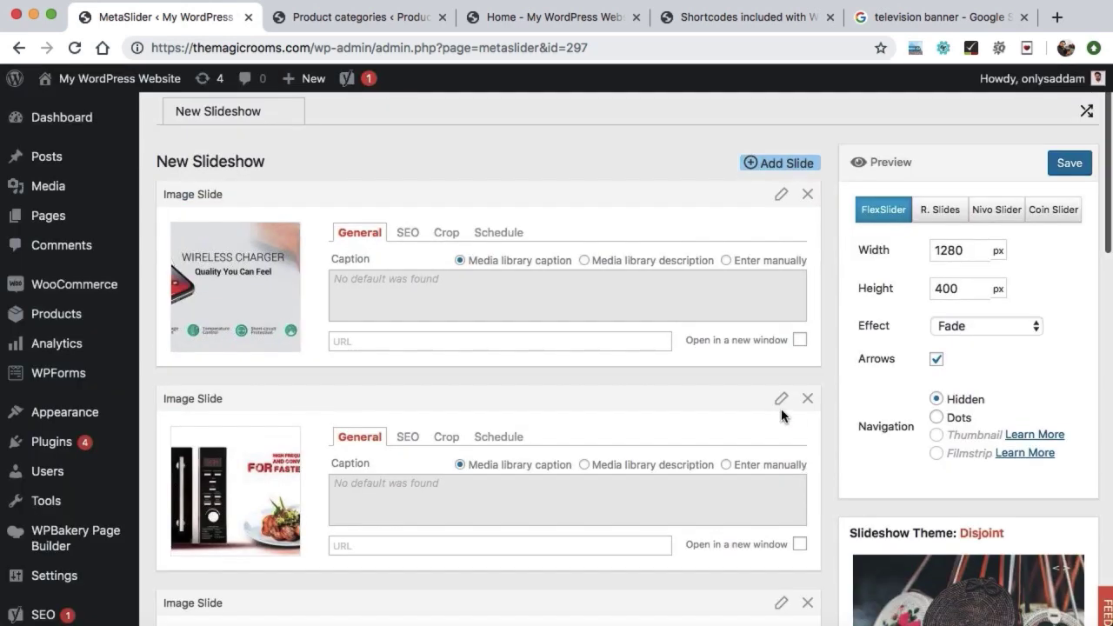
{"action": "left_click", "coordinate": [450, 364]}
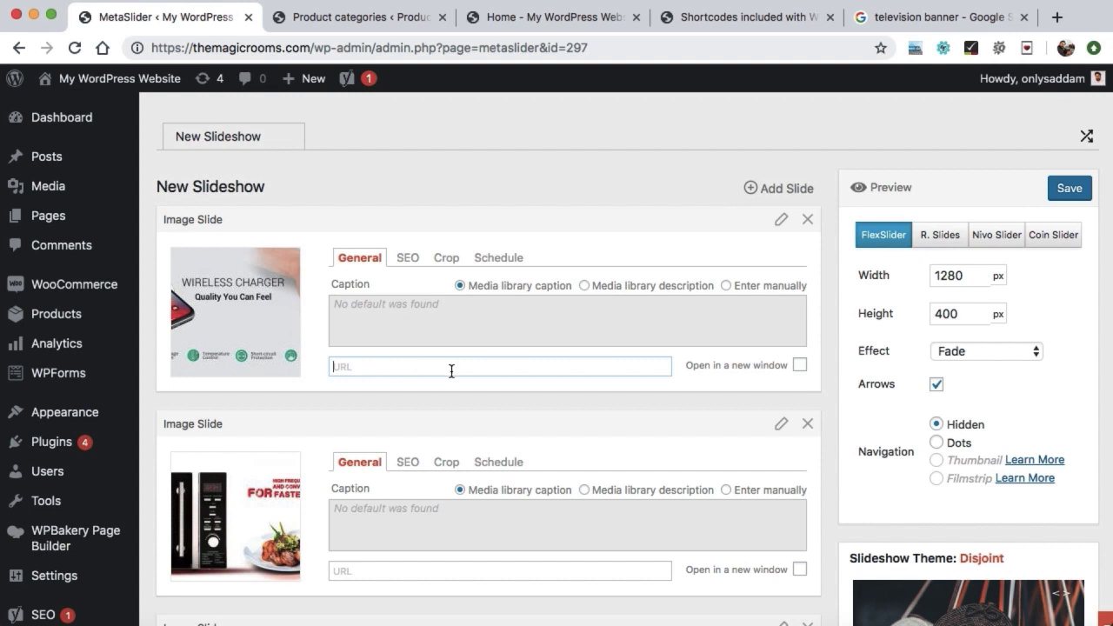
{"action": "type", "text": "://www.amazon.com"}
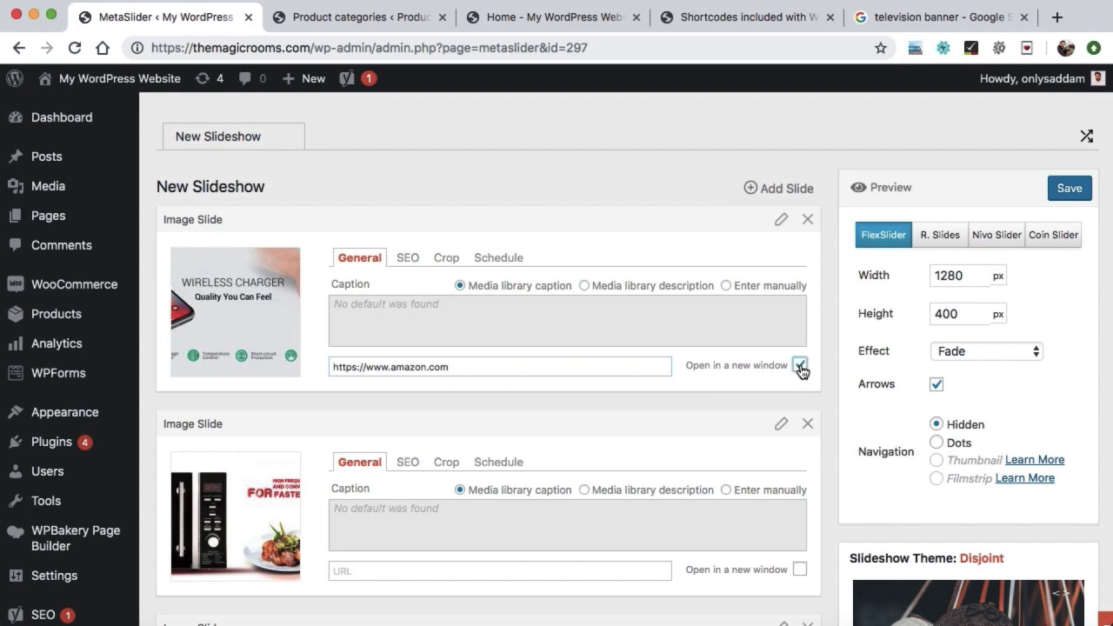
{"action": "left_click", "coordinate": [1070, 188]}
Copy the shortcode [metaslider id="297"] from the How to Use panel.
{"action": "scroll", "coordinate": [1071, 248], "scroll_direction": "down", "scroll_amount": 5}
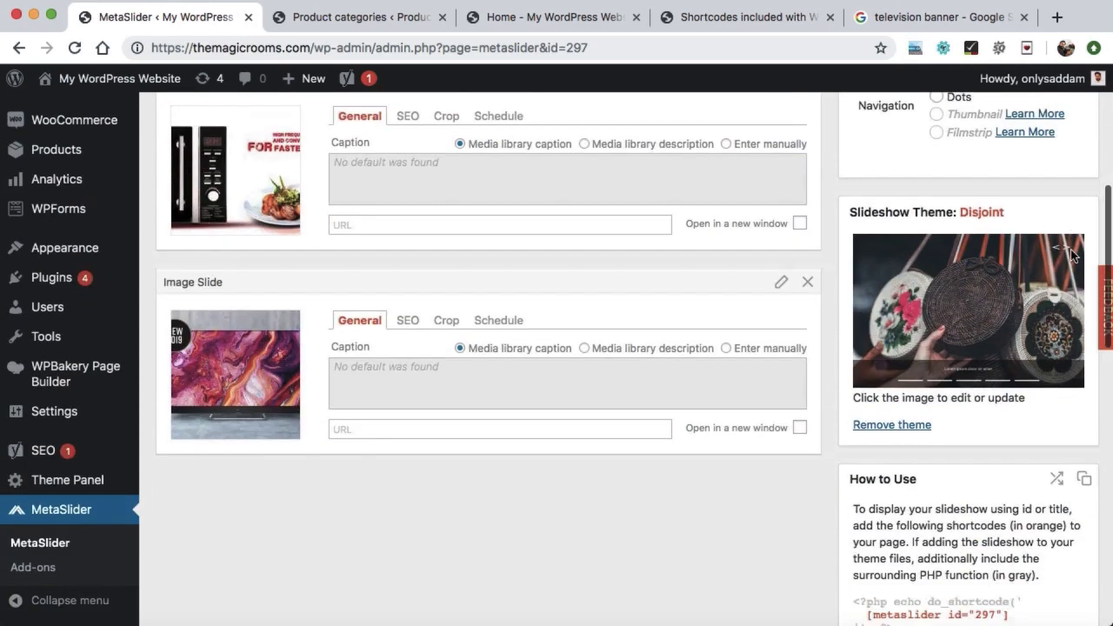
{"action": "scroll", "coordinate": [1072, 252], "scroll_direction": "down", "scroll_amount": 5}
{"action": "left_click_drag", "start_coordinate": [1011, 385], "coordinate": [873, 392]}
{"action": "key", "text": "super+c"}
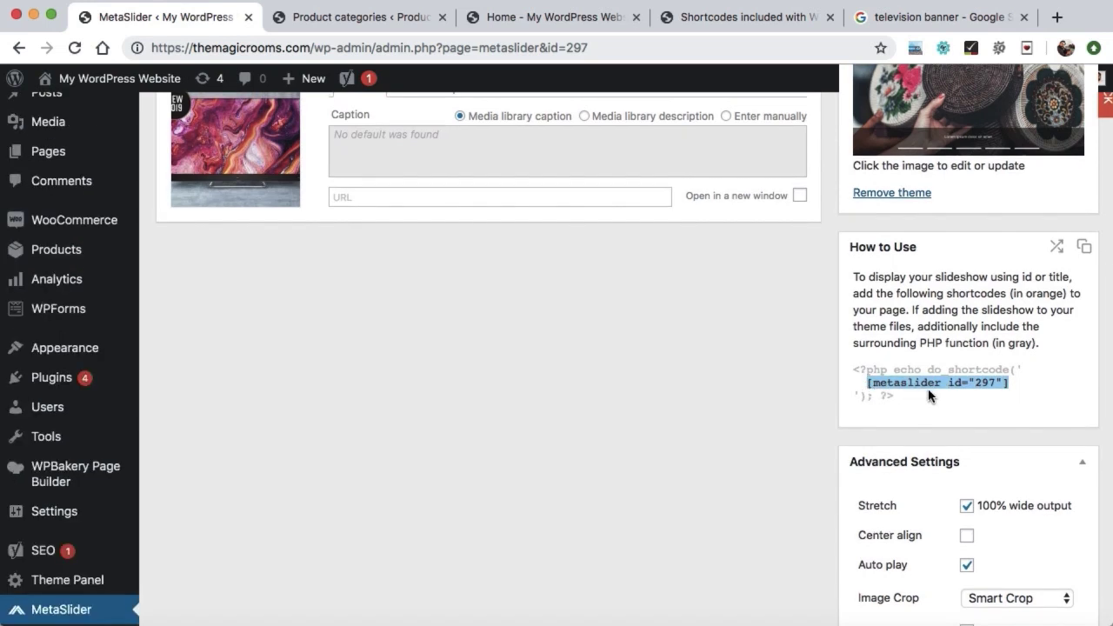
{"action": "scroll", "coordinate": [752, 348], "scroll_direction": "up", "scroll_amount": 10}
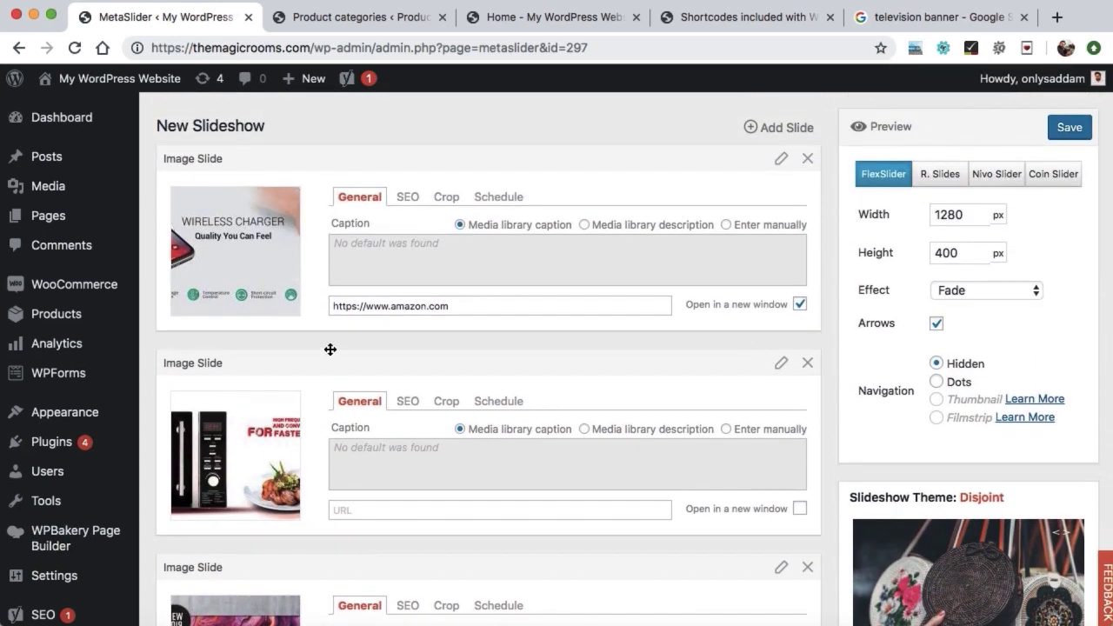
{"action": "scroll", "coordinate": [419, 312], "scroll_direction": "up", "scroll_amount": 2}
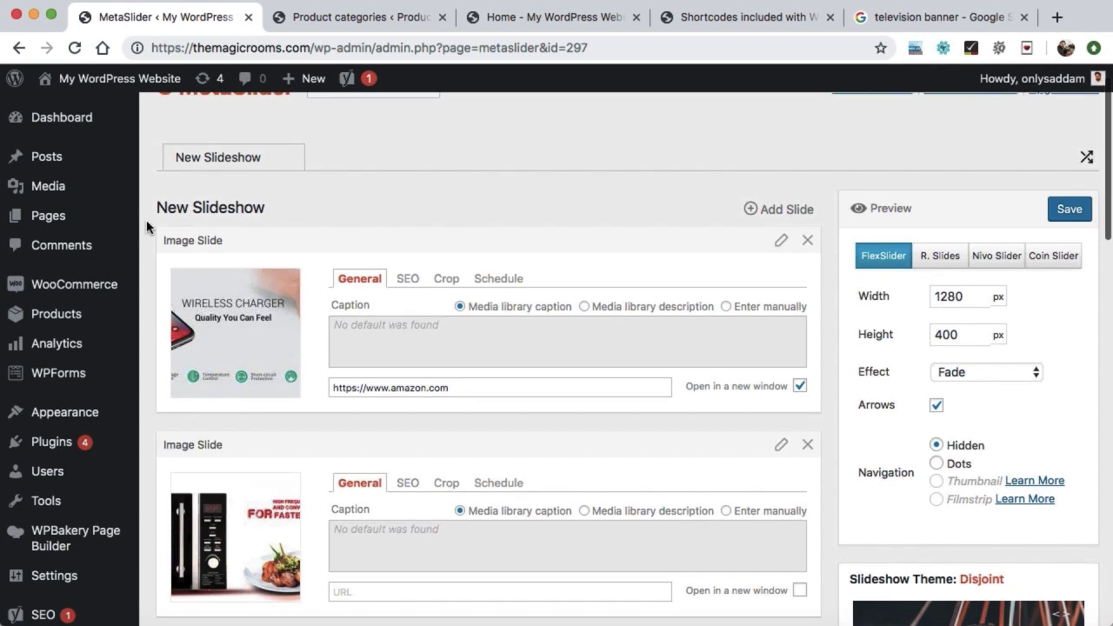
{"action": "left_click", "coordinate": [64, 221]}
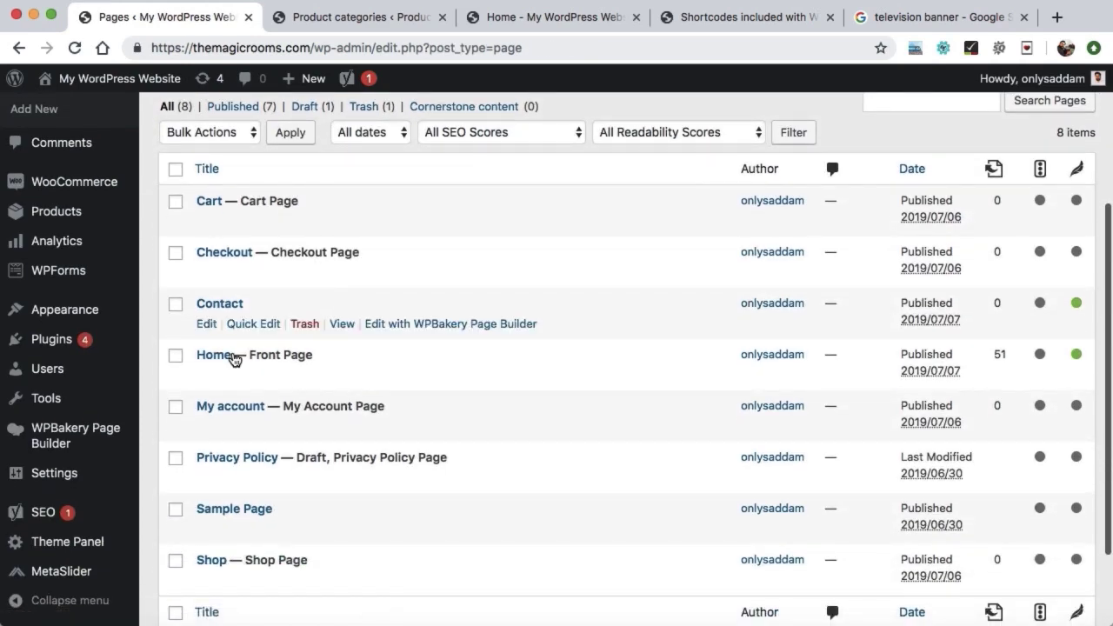
Open the Home page in the editor, after checking the live home page.
{"action": "mouse_move", "coordinate": [209, 355]}
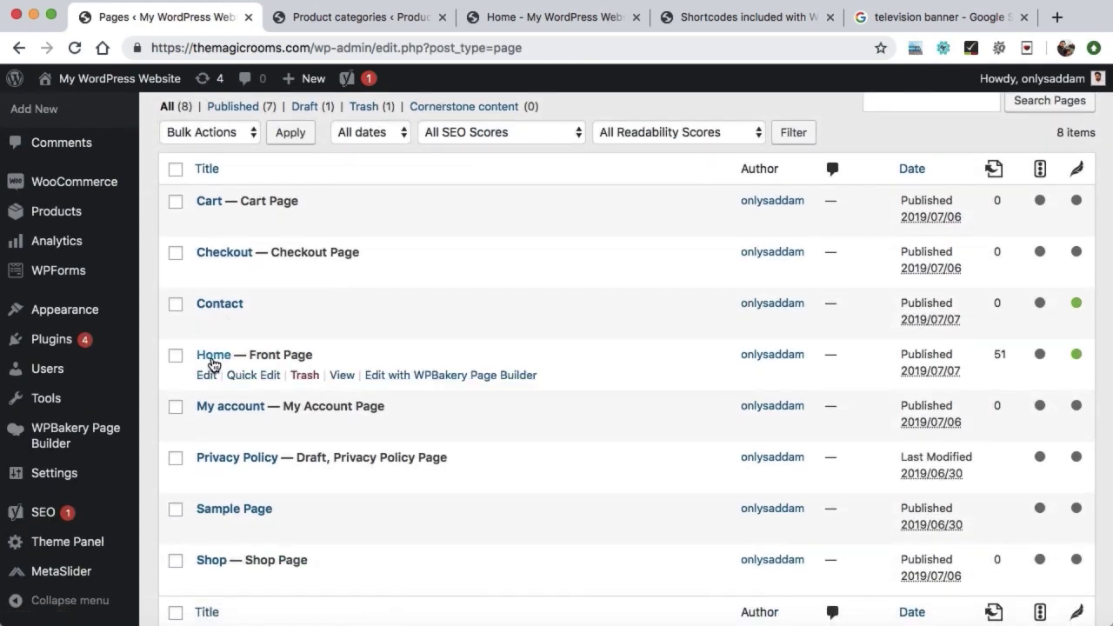
{"action": "left_click", "coordinate": [207, 376]}
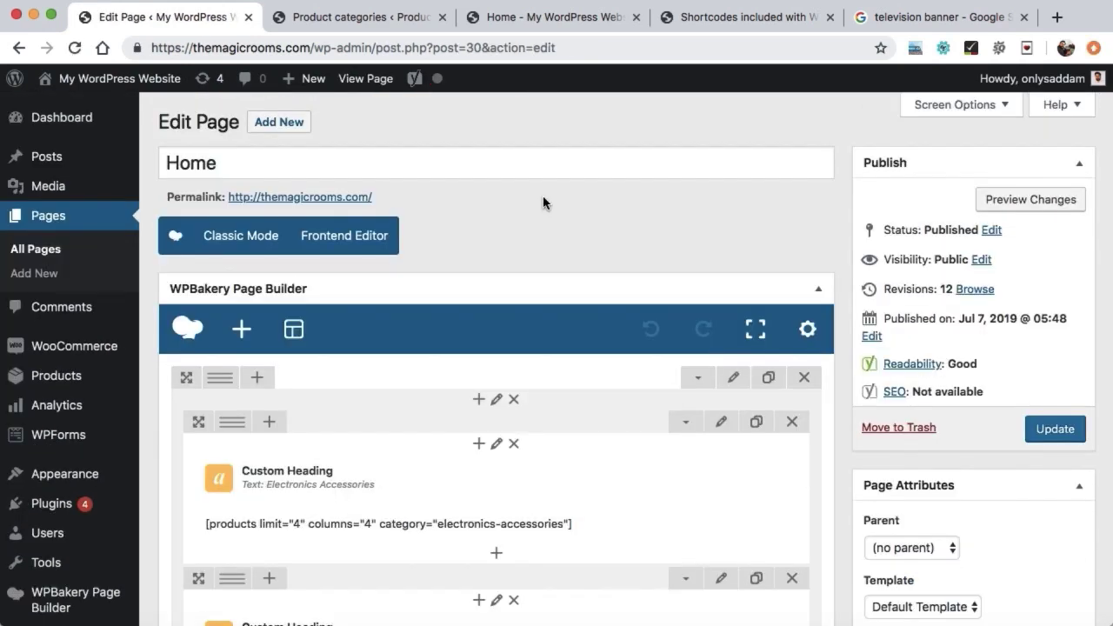
{"action": "left_click", "coordinate": [545, 24]}
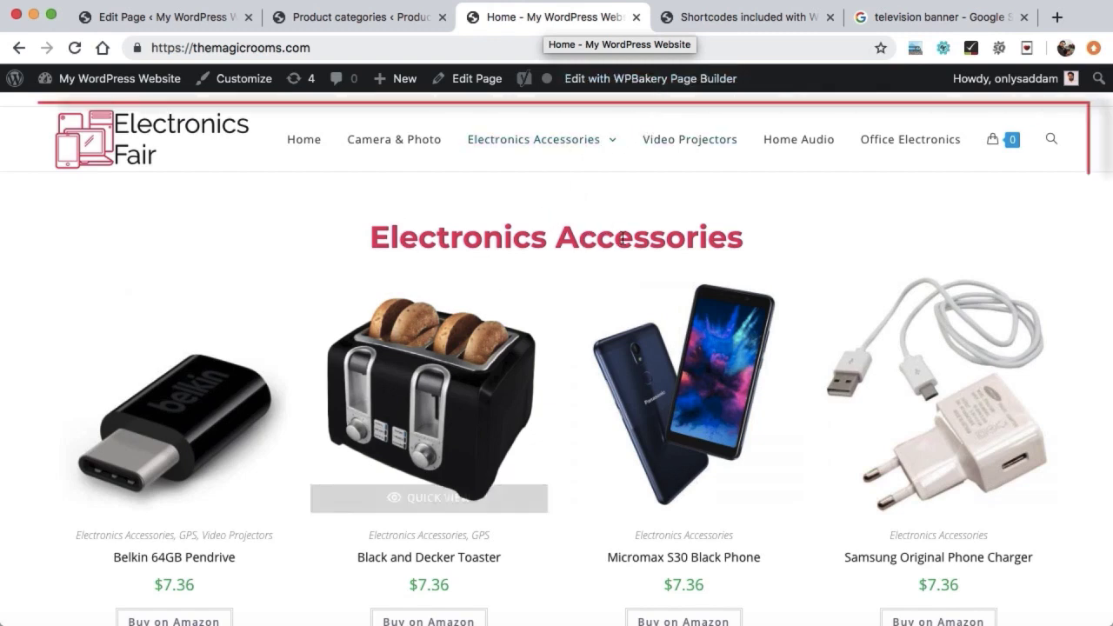
{"action": "left_click", "coordinate": [167, 18]}
{"action": "scroll", "coordinate": [461, 320], "scroll_direction": "down", "scroll_amount": 3}
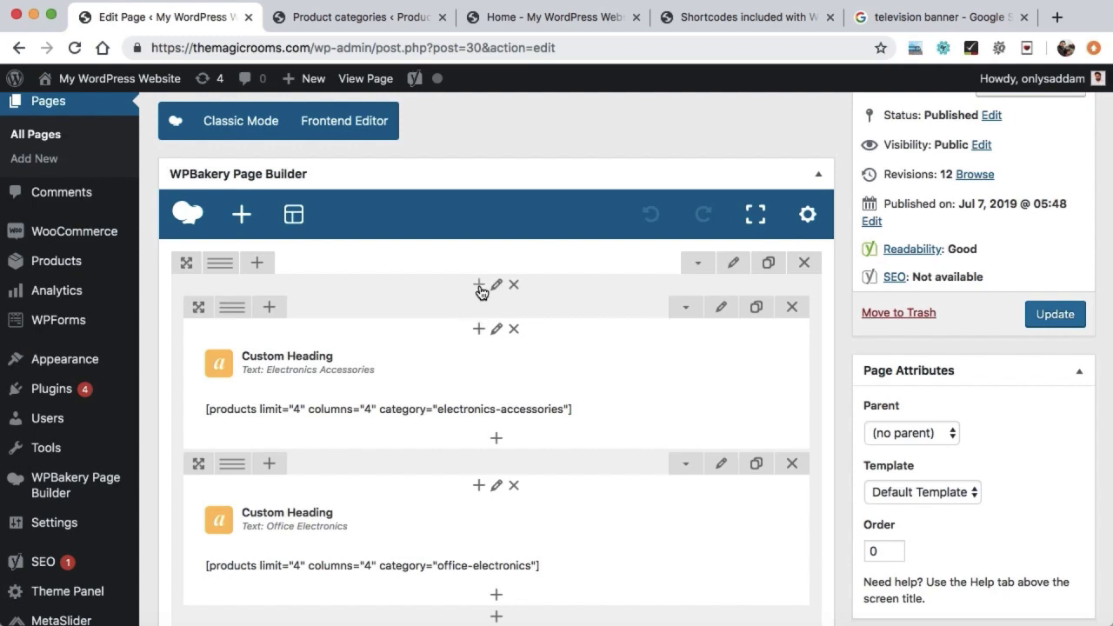
Add a top text block holding [metaslider id="297"] and update the Home page.
{"action": "left_click", "coordinate": [479, 286]}
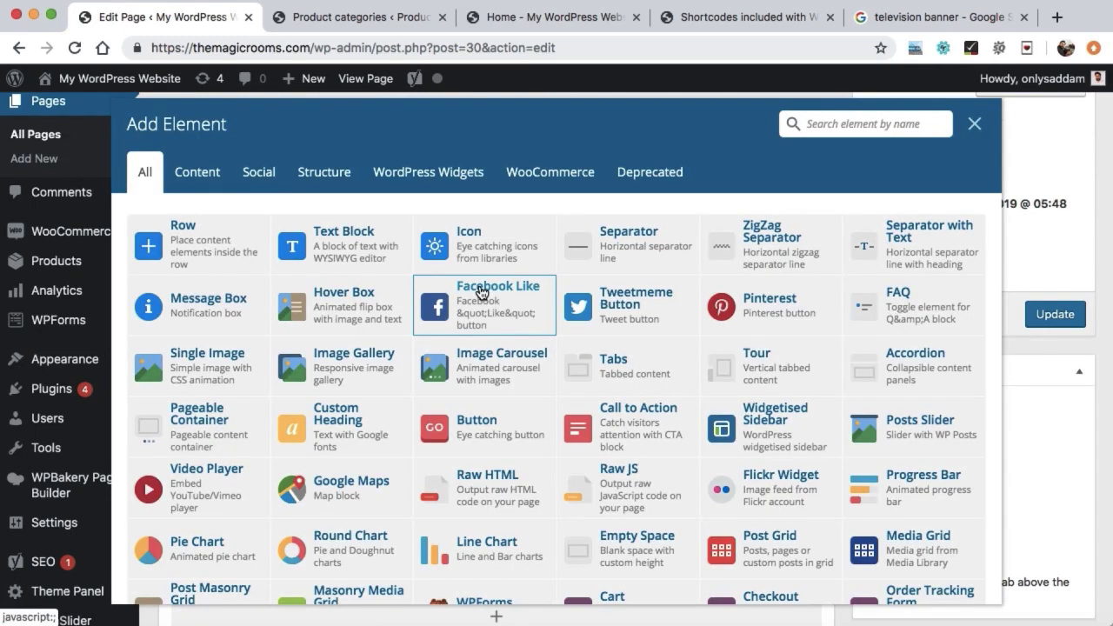
{"action": "left_click", "coordinate": [348, 254]}
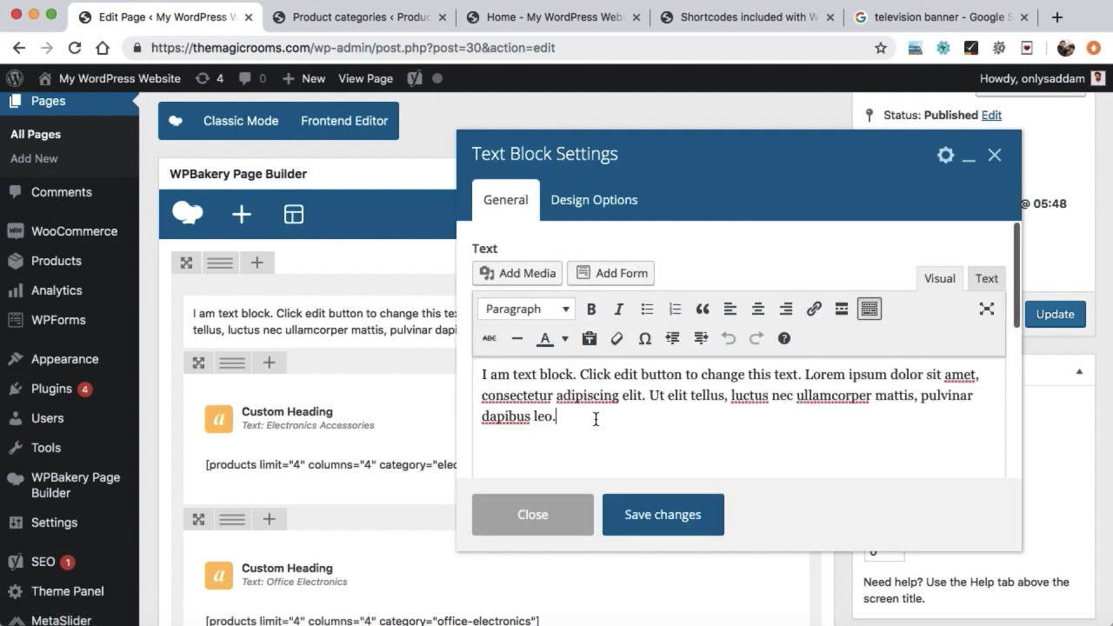
{"action": "key", "text": "super+a"}
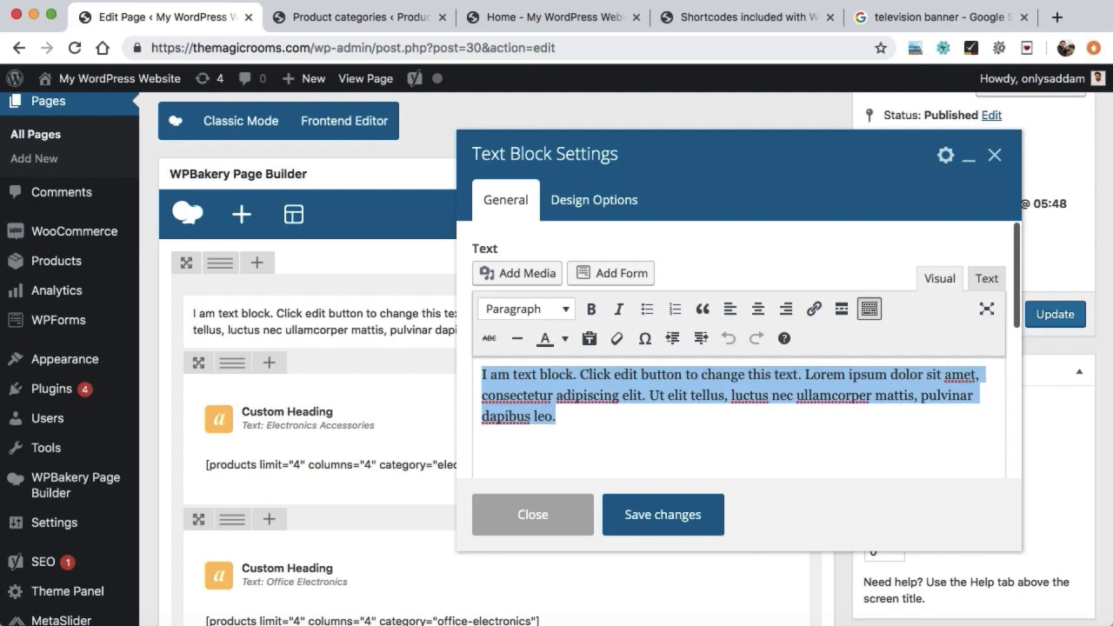
{"action": "key", "text": "BackSpace"}
{"action": "key", "text": "super+v"}
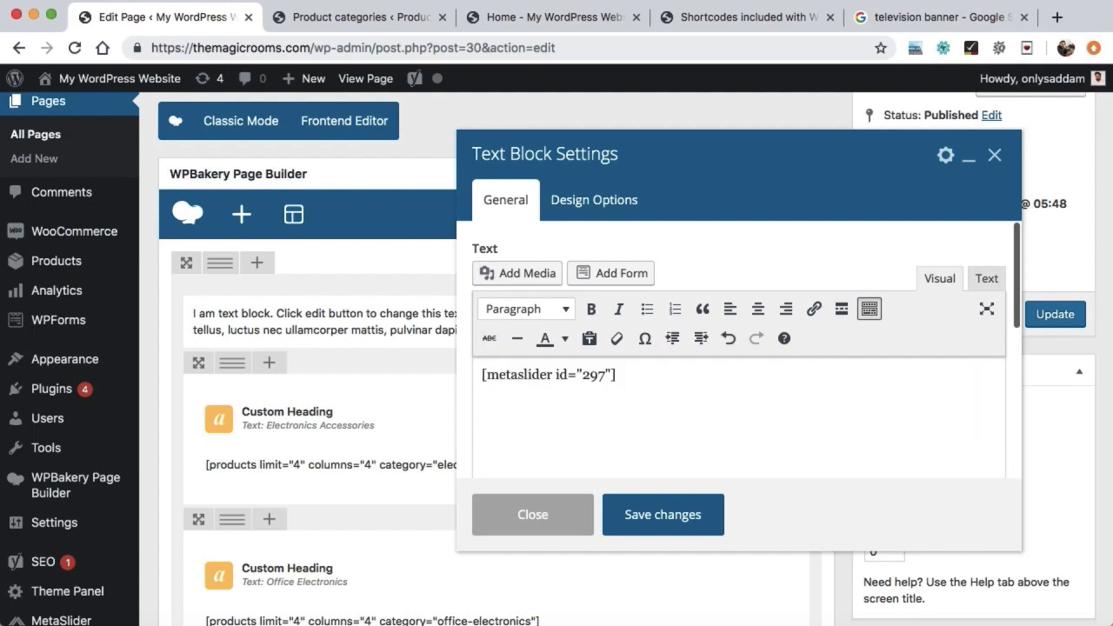
{"action": "left_click", "coordinate": [664, 515]}
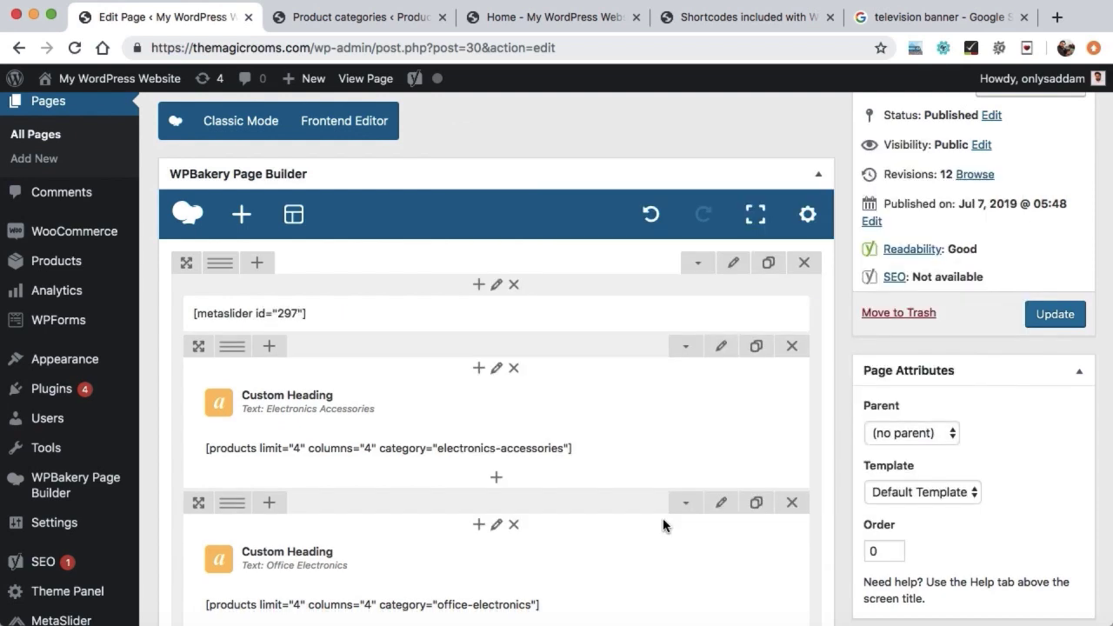
{"action": "left_click", "coordinate": [1057, 315]}
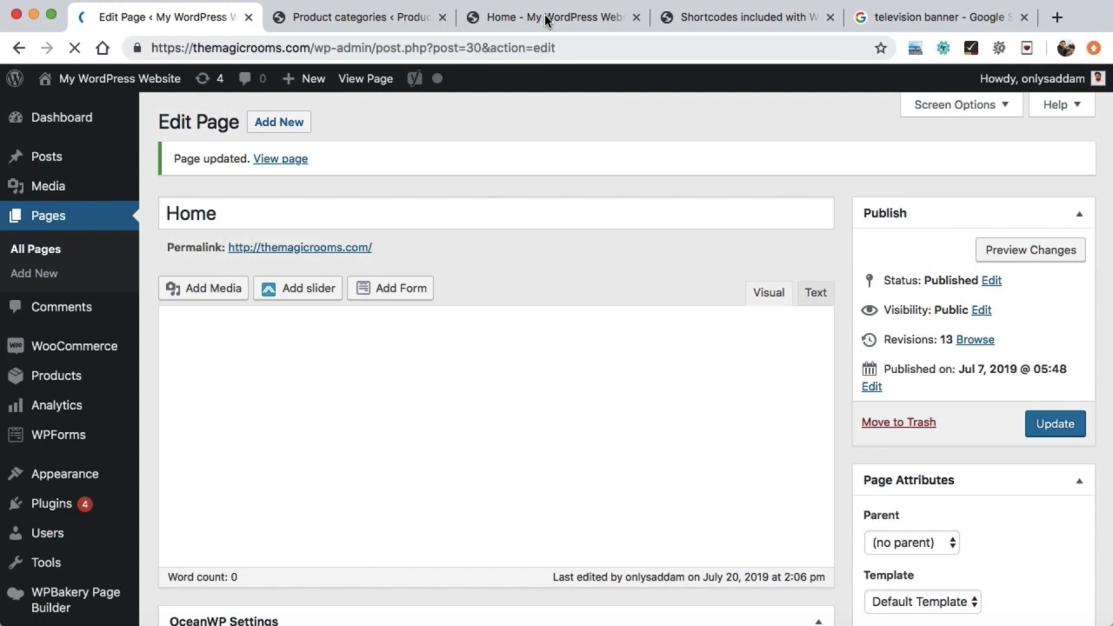
Reload the live home page via the site logo and advance the banner slider once.
{"action": "left_click", "coordinate": [548, 19]}
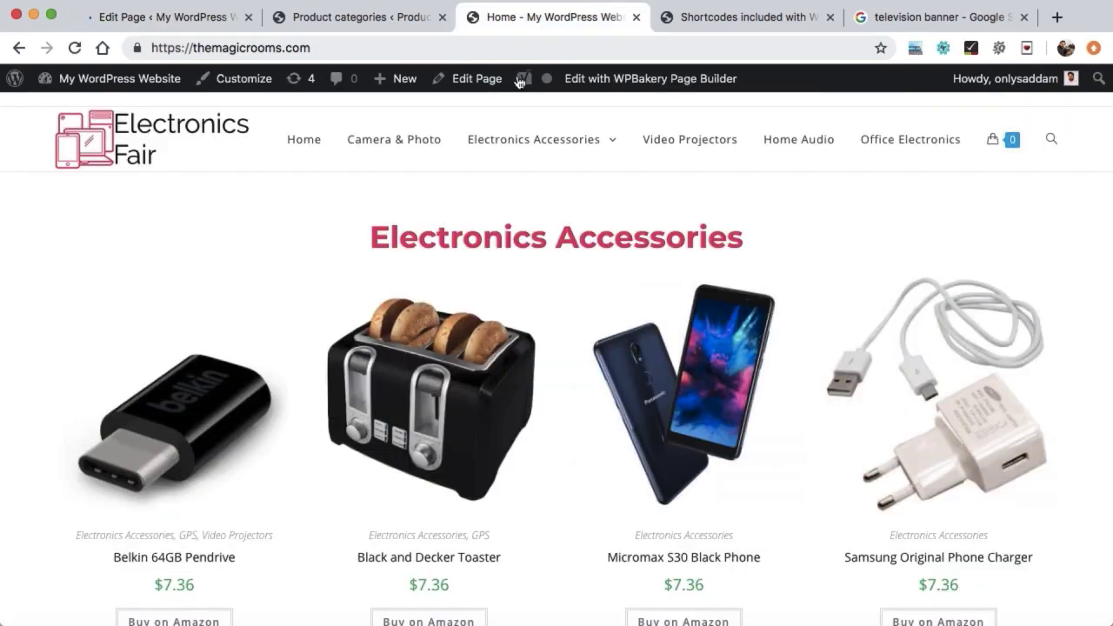
{"action": "left_click", "coordinate": [119, 142]}
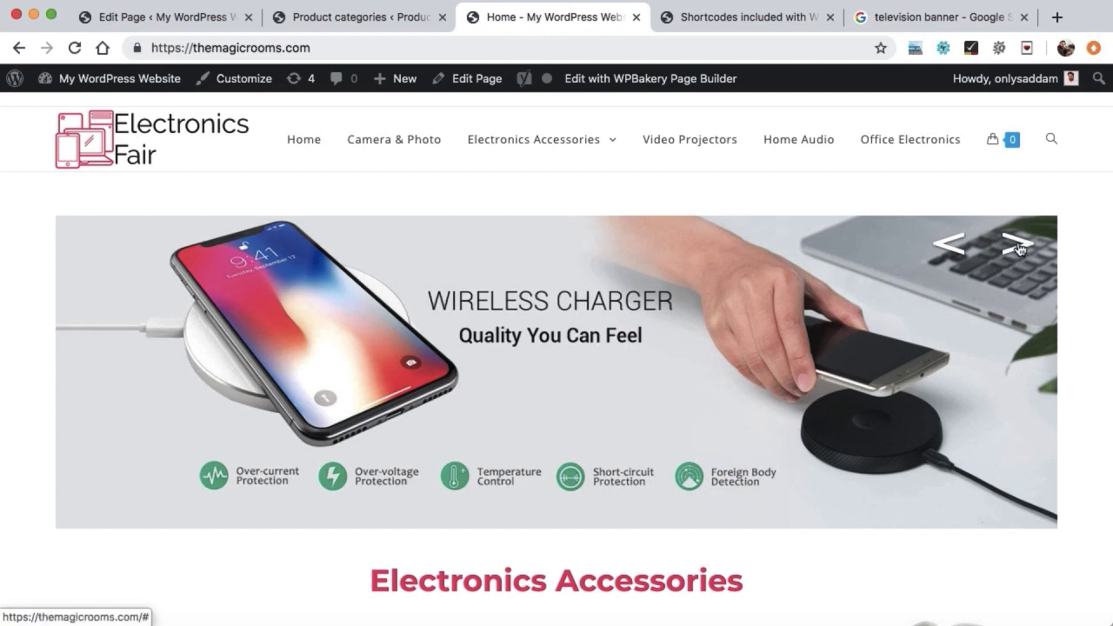
{"action": "left_click", "coordinate": [1020, 249]}
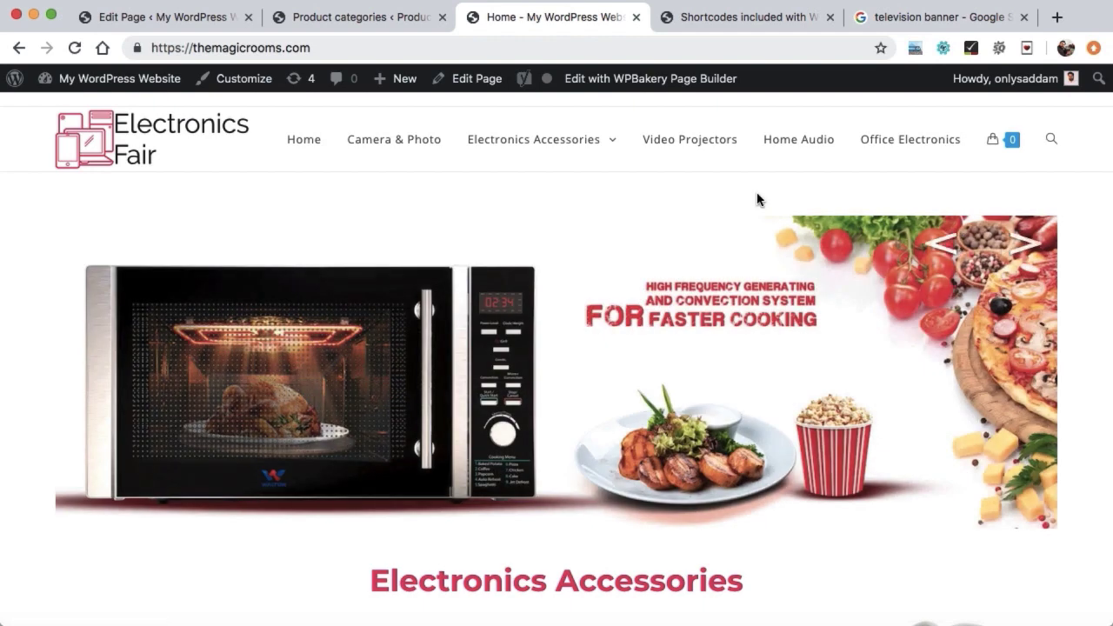
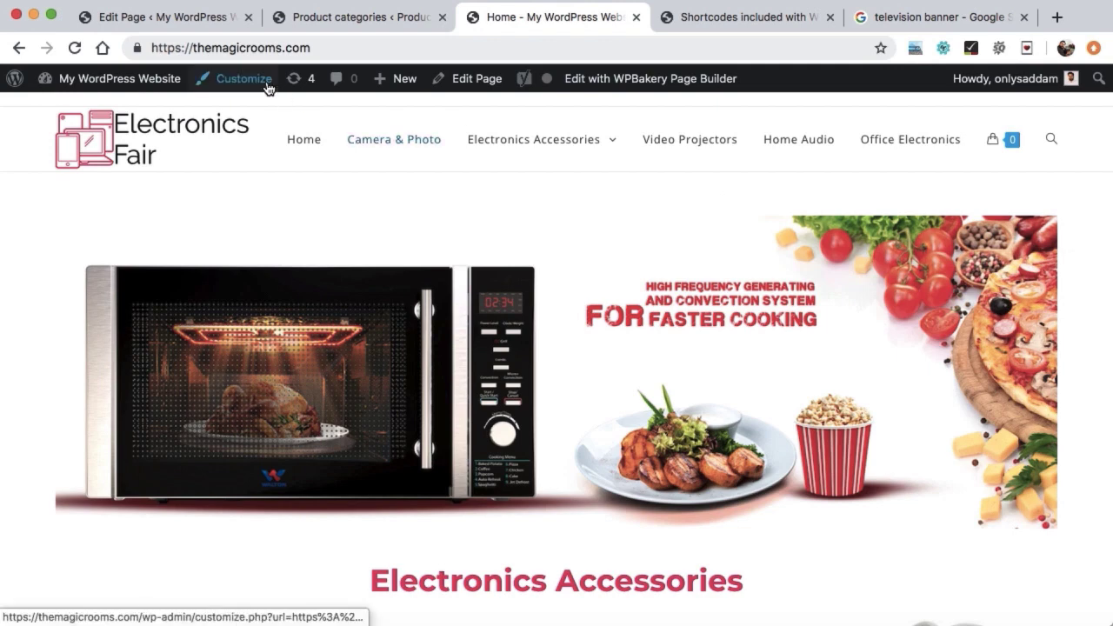
Give the Home page a 100% Full Width content layout with margins disabled, and update it.
{"action": "left_click", "coordinate": [173, 17]}
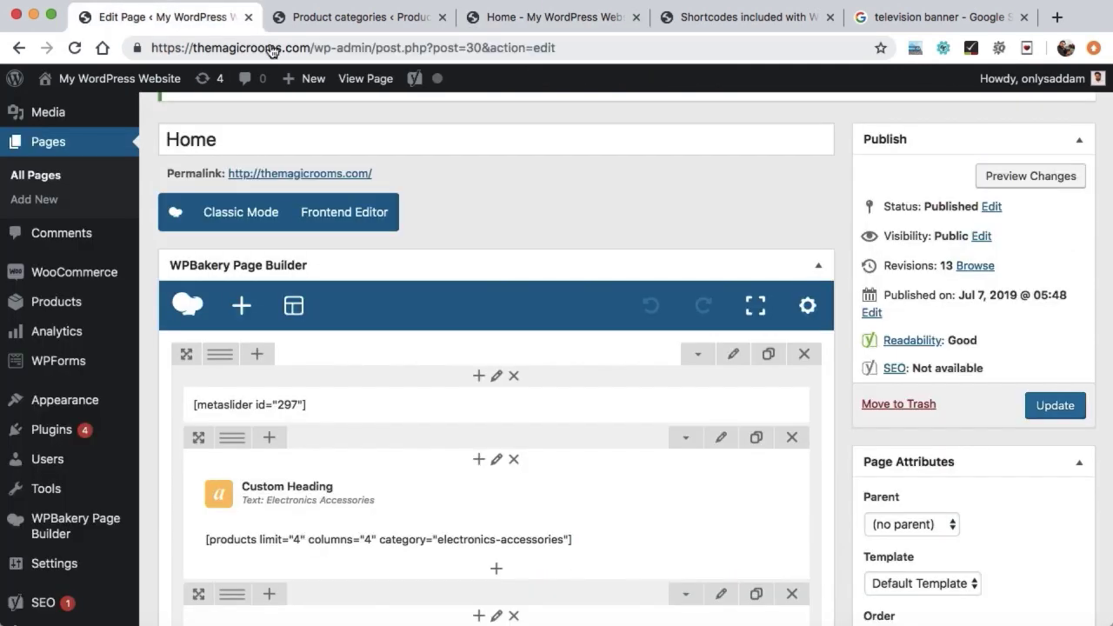
{"action": "scroll", "coordinate": [567, 343], "scroll_direction": "down", "scroll_amount": 3}
{"action": "scroll", "coordinate": [567, 344], "scroll_direction": "down", "scroll_amount": 10}
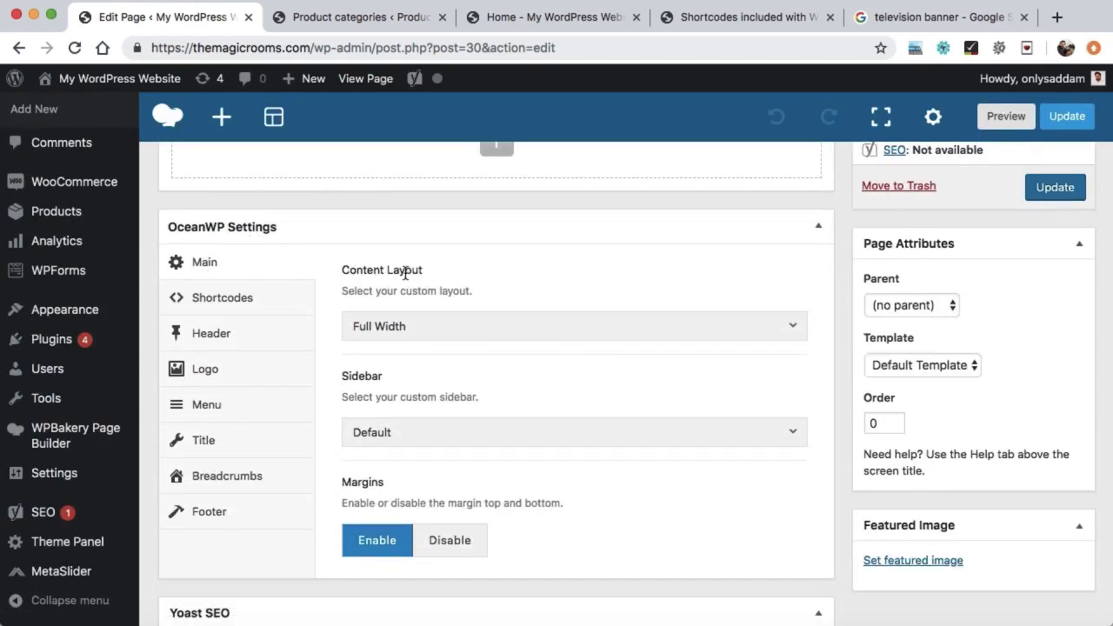
{"action": "left_click", "coordinate": [461, 329]}
{"action": "left_click", "coordinate": [432, 464]}
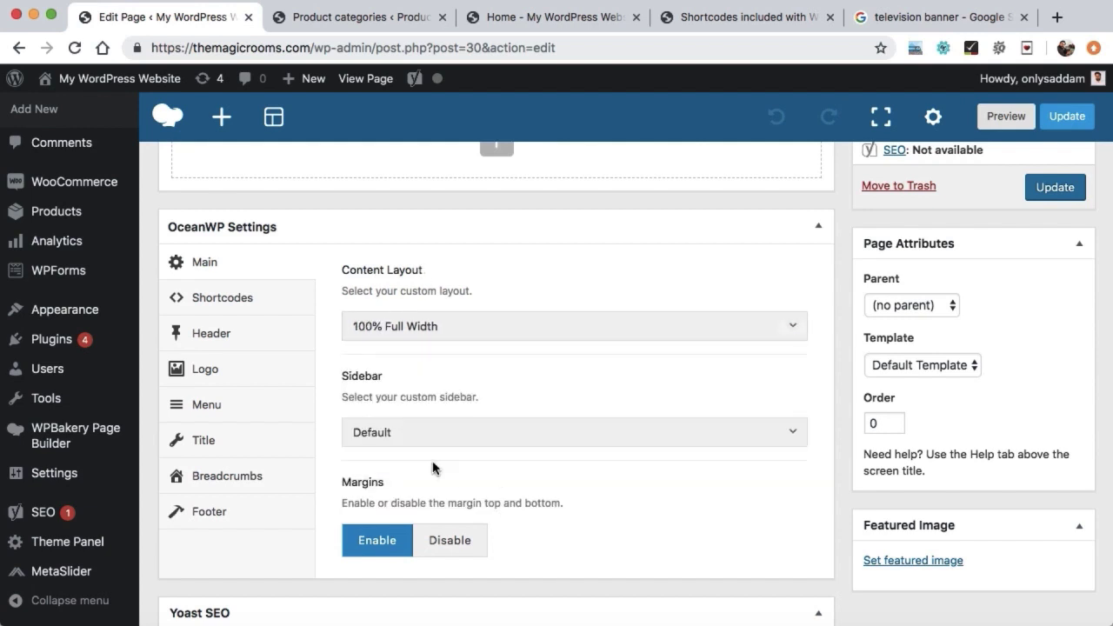
{"action": "left_click", "coordinate": [444, 543]}
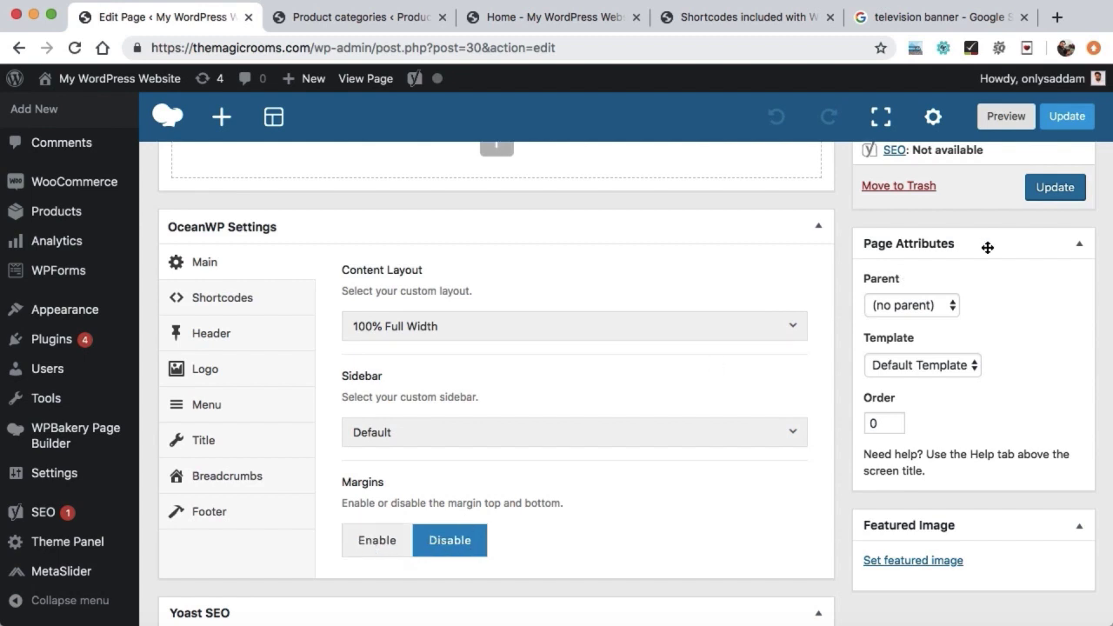
{"action": "left_click", "coordinate": [1055, 187]}
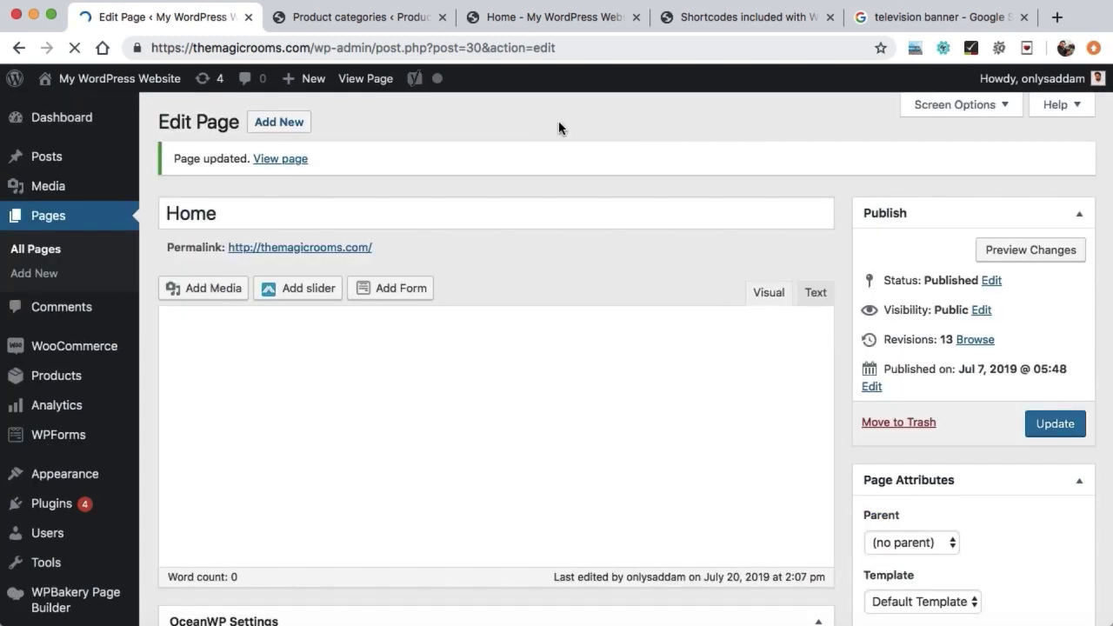
{"action": "left_click", "coordinate": [552, 21]}
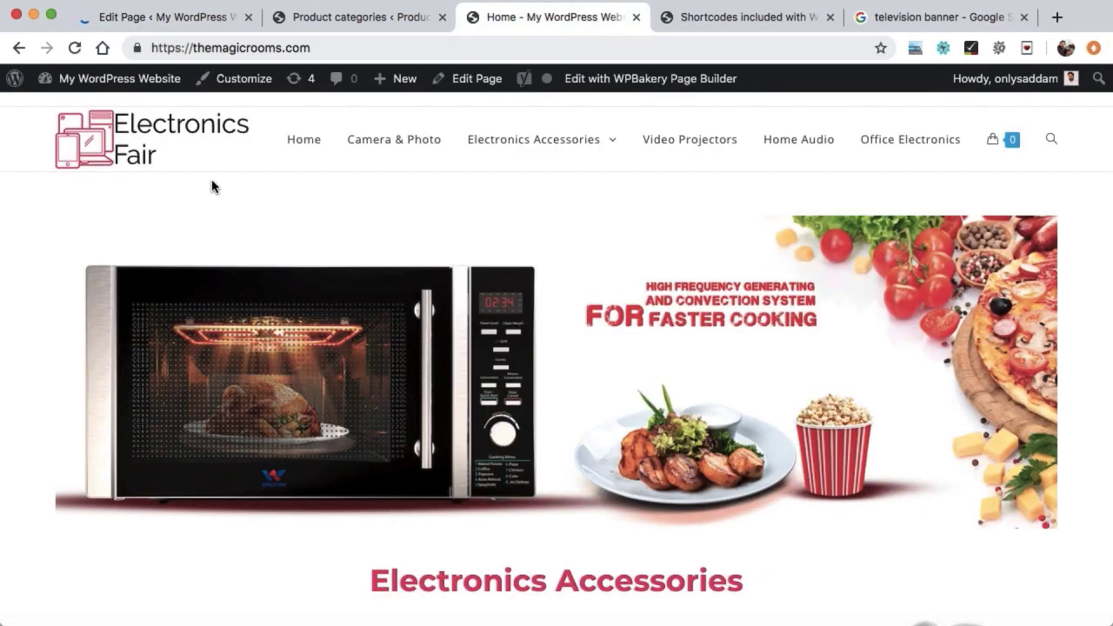
Reload the storefront, scroll through its product rows, then go back to the WPBakery Home page editor.
{"action": "left_click", "coordinate": [82, 49]}
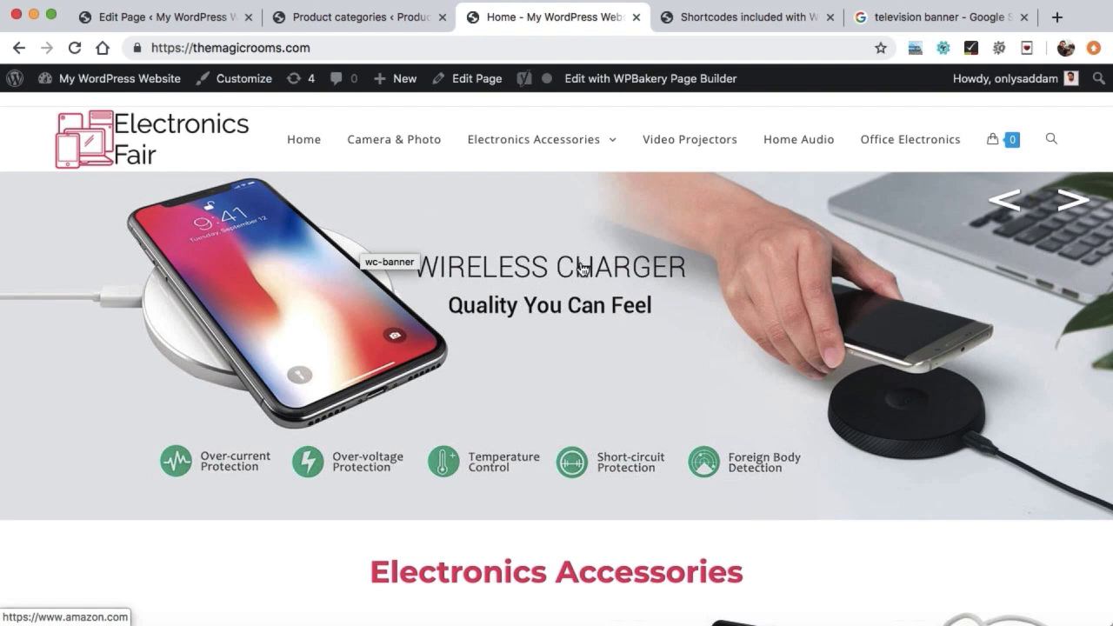
{"action": "scroll", "coordinate": [582, 268], "scroll_direction": "down", "scroll_amount": 1}
{"action": "scroll", "coordinate": [581, 270], "scroll_direction": "down", "scroll_amount": 5}
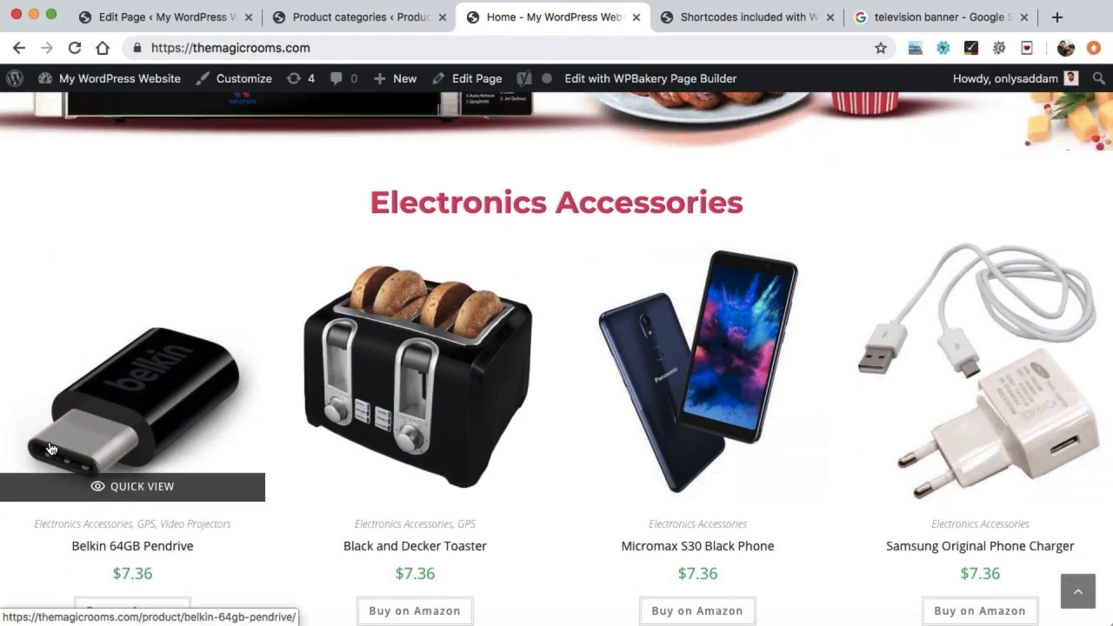
{"action": "scroll", "coordinate": [236, 385], "scroll_direction": "down", "scroll_amount": 1}
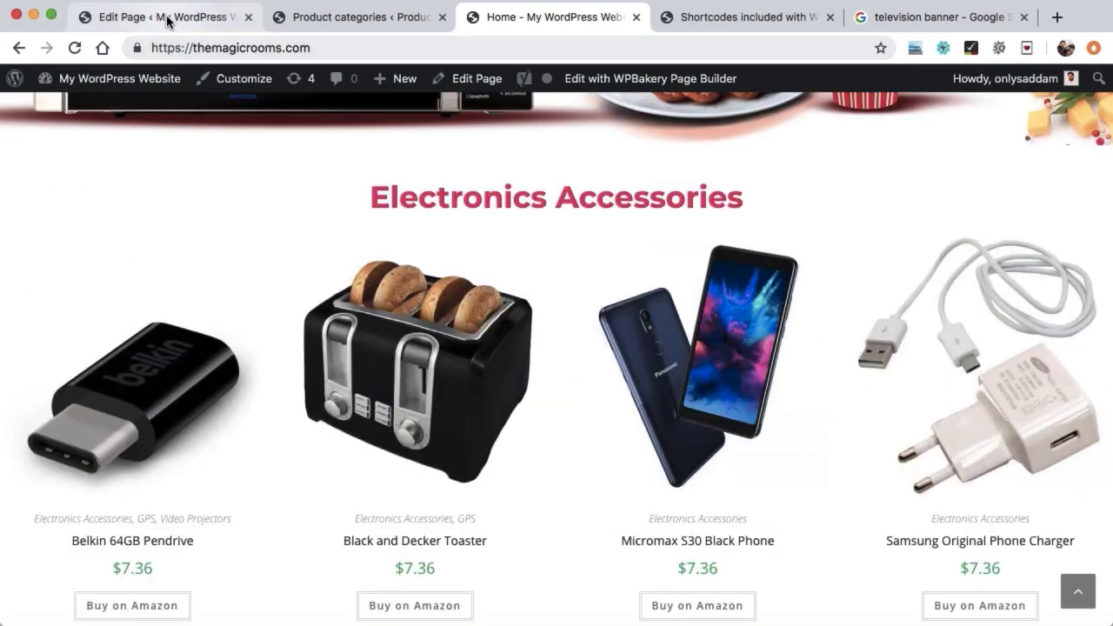
{"action": "left_click", "coordinate": [164, 17]}
{"action": "scroll", "coordinate": [611, 308], "scroll_direction": "down", "scroll_amount": 3}
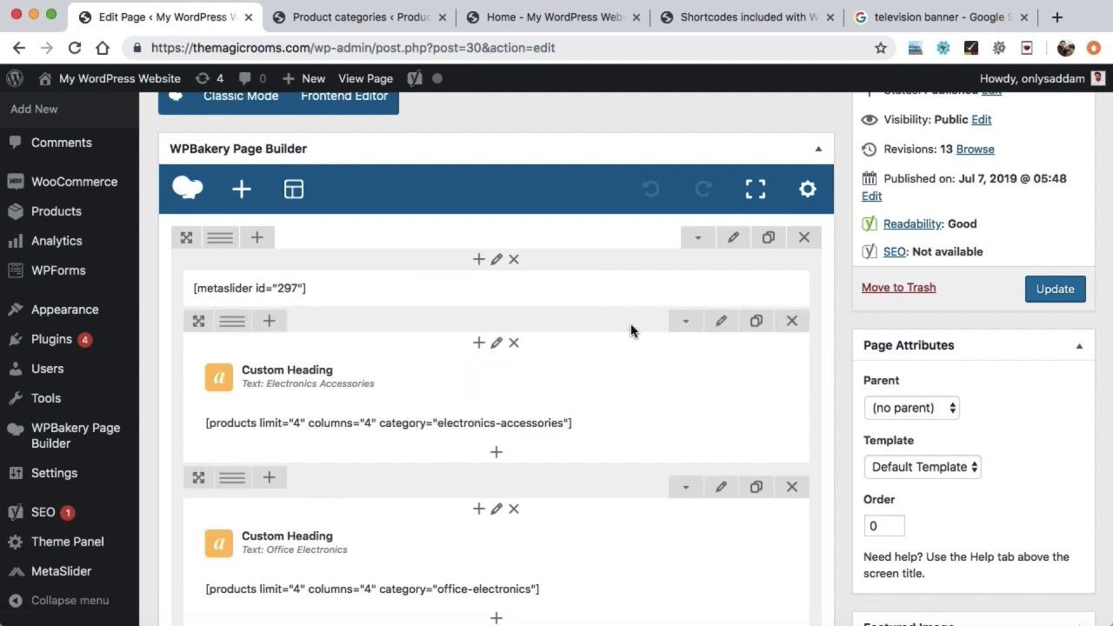
Set 12% left and right padding in the Electronics Accessories row's Design Options, then update the page.
{"action": "left_click", "coordinate": [722, 328]}
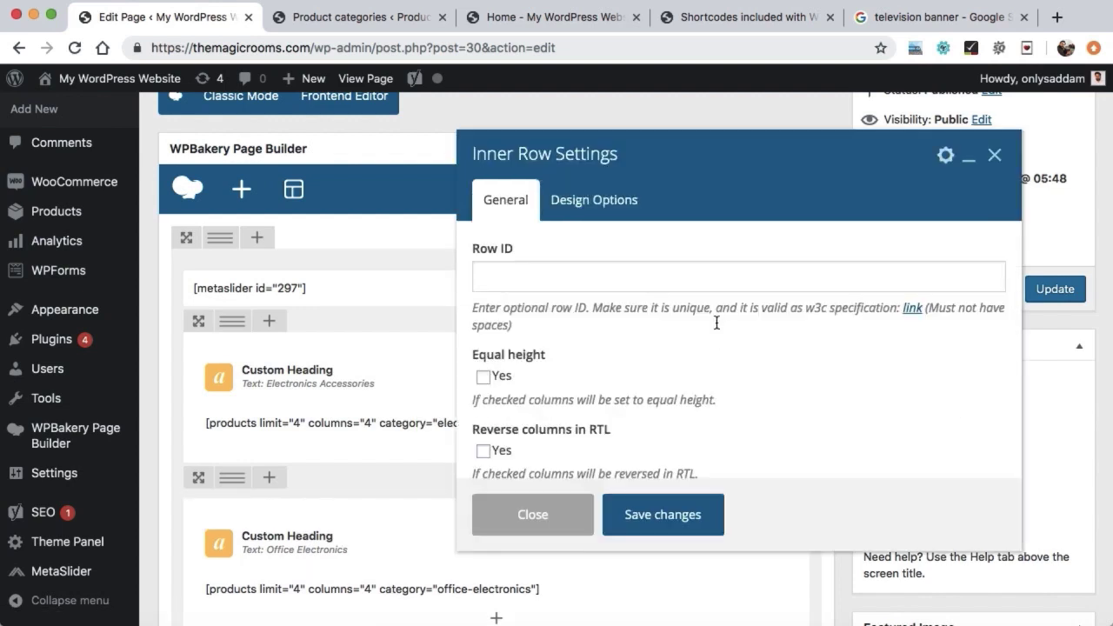
{"action": "left_click", "coordinate": [594, 207]}
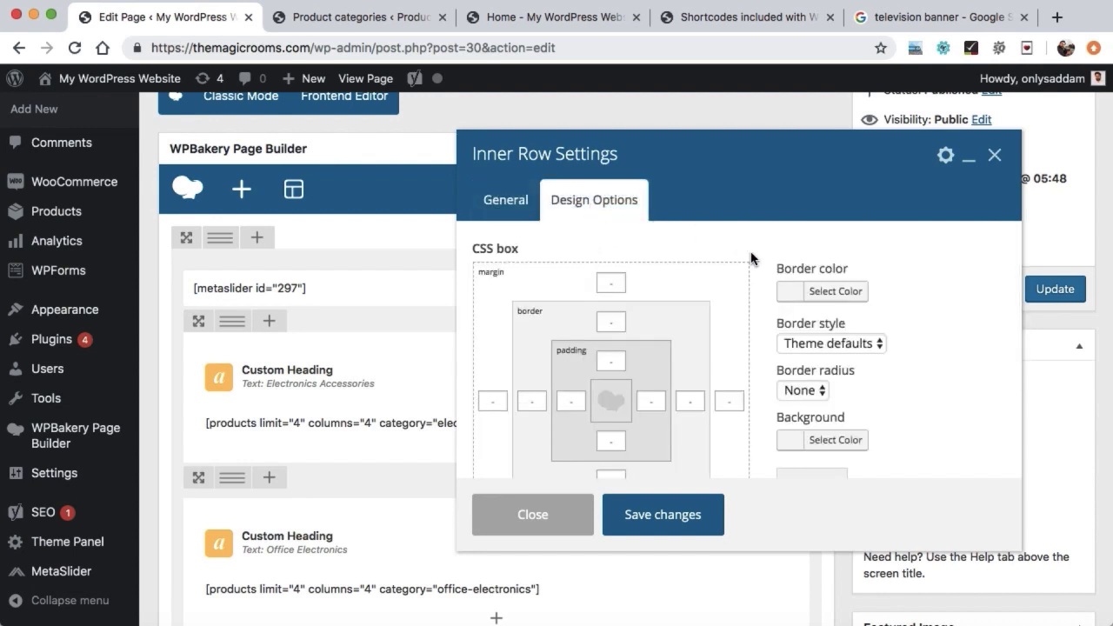
{"action": "scroll", "coordinate": [751, 258], "scroll_direction": "down", "scroll_amount": 1}
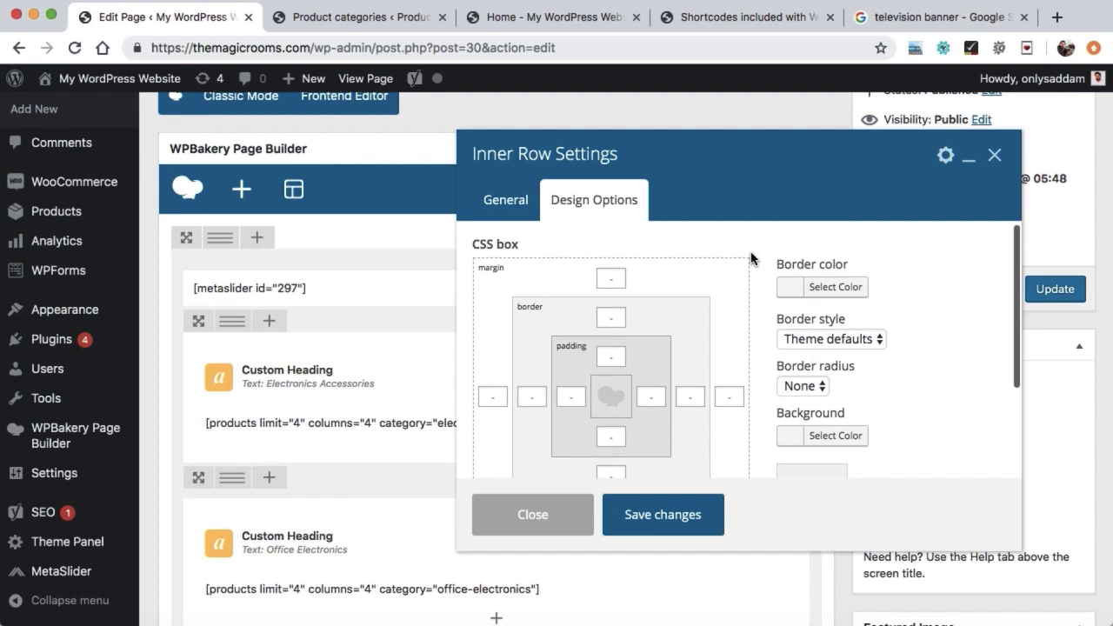
{"action": "scroll", "coordinate": [757, 260], "scroll_direction": "down", "scroll_amount": 2}
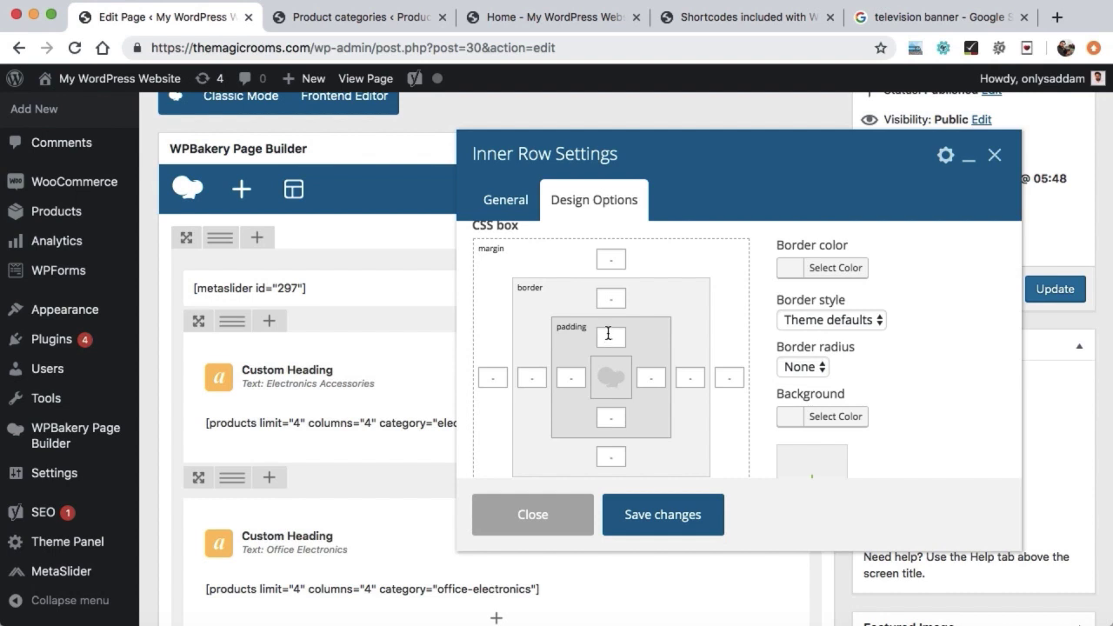
{"action": "left_click", "coordinate": [567, 376]}
{"action": "left_click", "coordinate": [651, 378]}
{"action": "scroll", "coordinate": [673, 451], "scroll_direction": "down", "scroll_amount": 2}
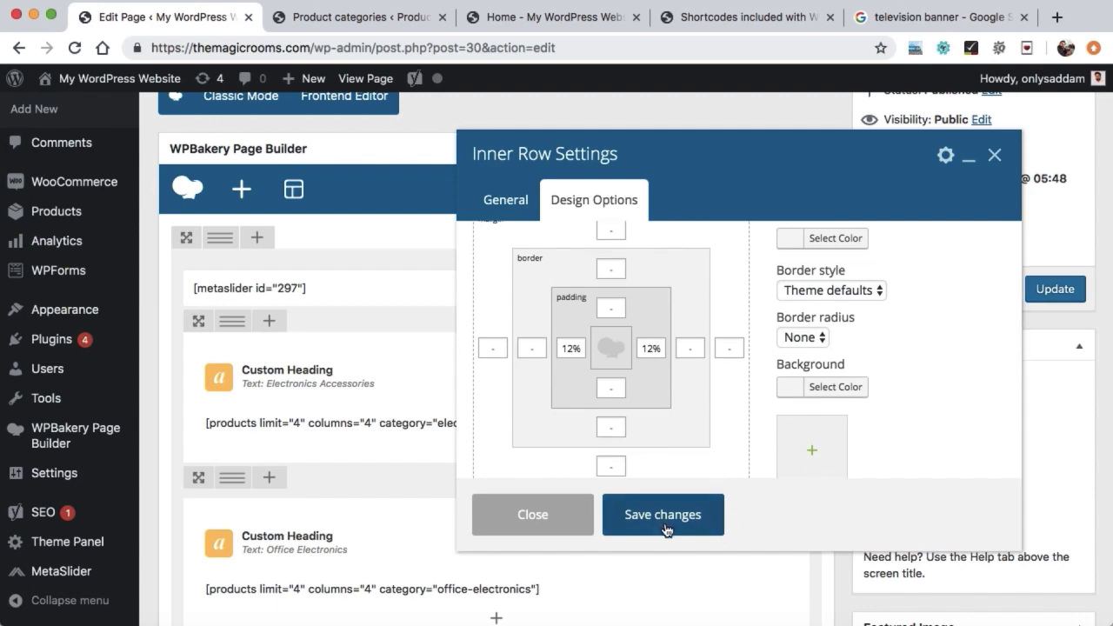
{"action": "left_click", "coordinate": [666, 527]}
{"action": "left_click", "coordinate": [1055, 293]}
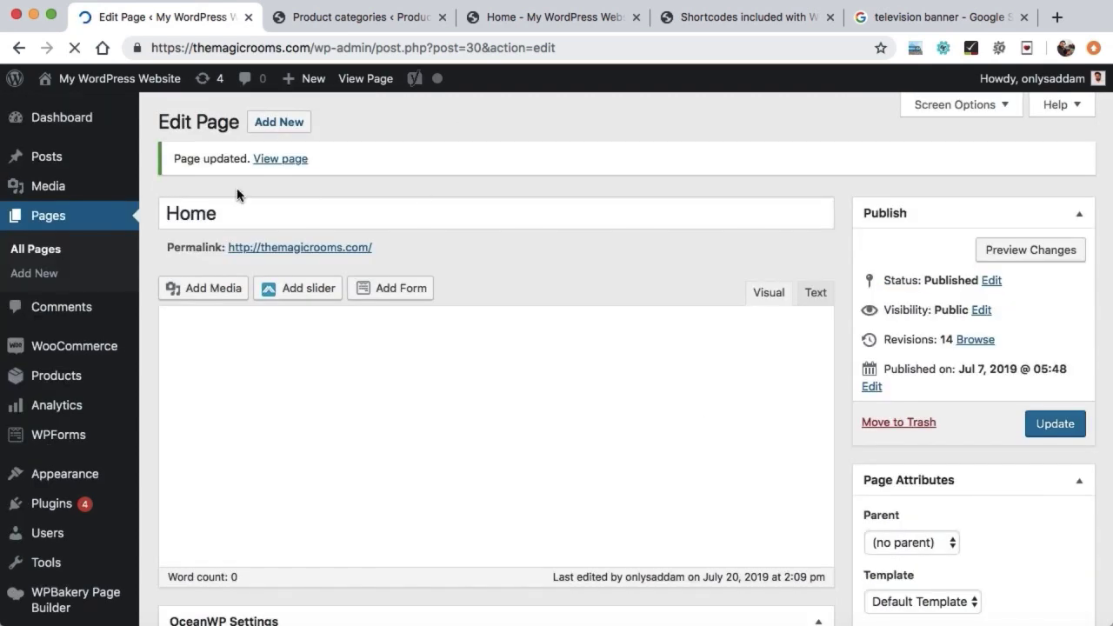
Reload the storefront to view the inset Electronics Accessories products, then return to the editor at Office Electronics.
{"action": "key", "text": "super+3"}
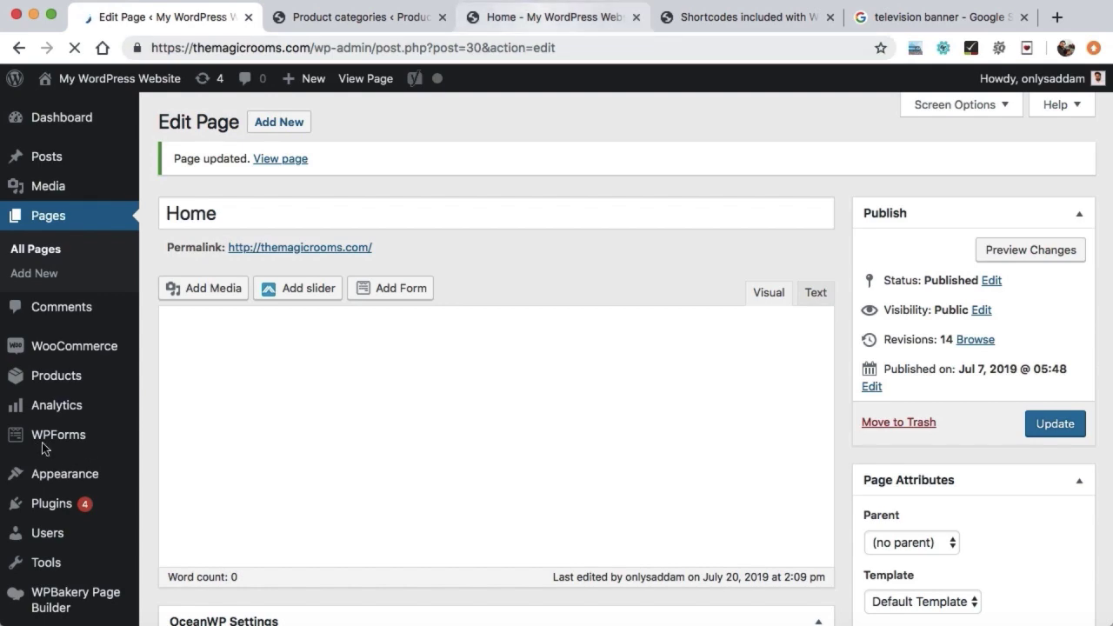
{"action": "left_click", "coordinate": [73, 47]}
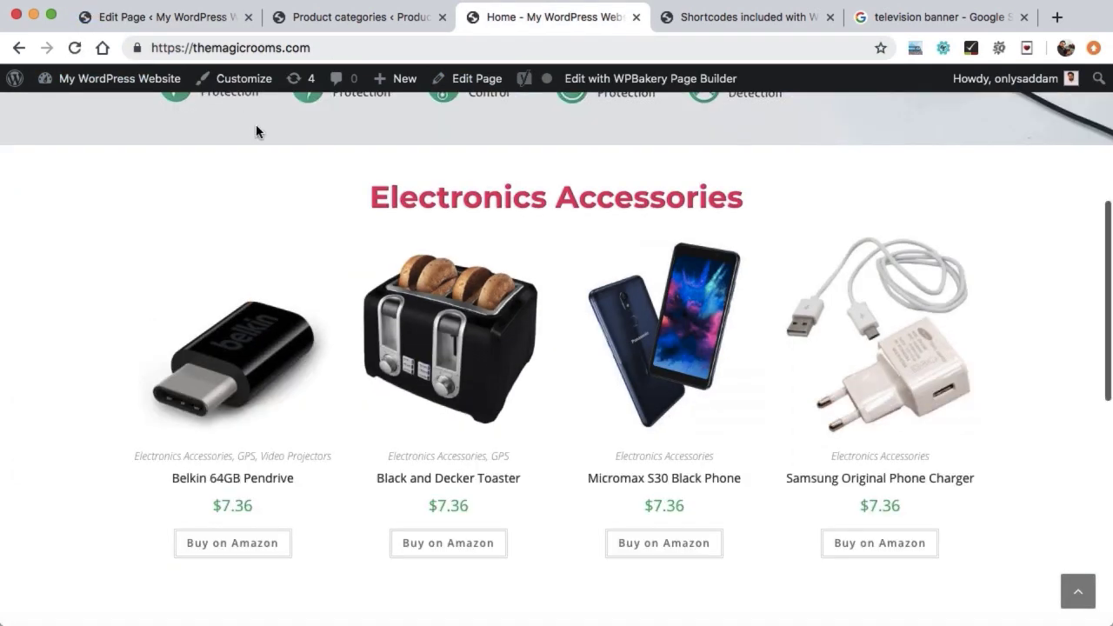
{"action": "scroll", "coordinate": [308, 497], "scroll_direction": "up", "scroll_amount": 5}
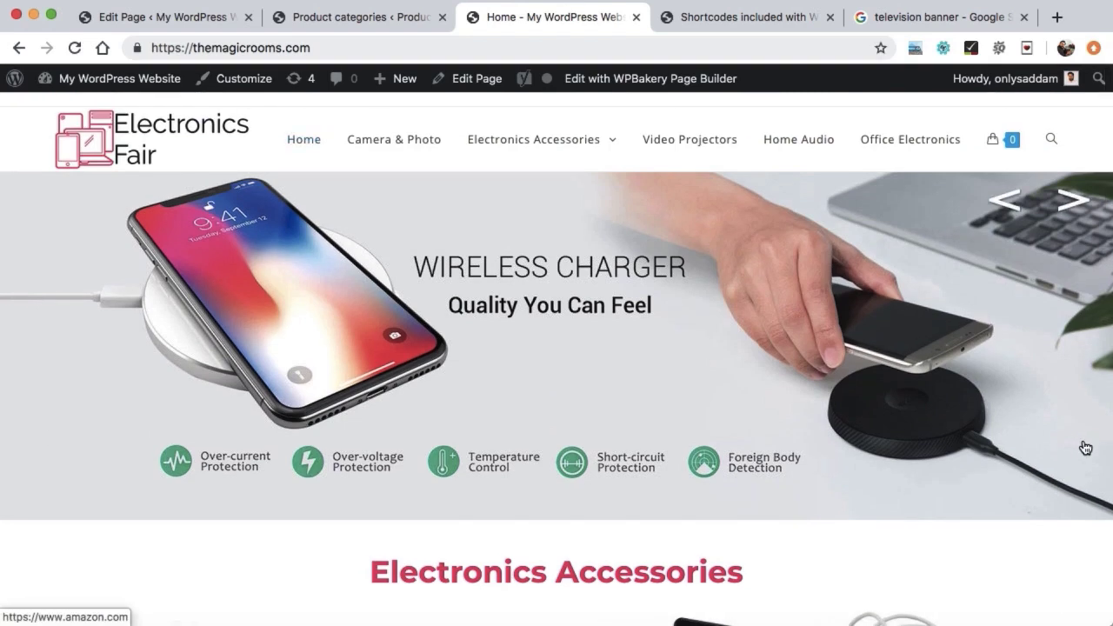
{"action": "scroll", "coordinate": [959, 450], "scroll_direction": "down", "scroll_amount": 3}
{"action": "scroll", "coordinate": [579, 343], "scroll_direction": "down", "scroll_amount": 1}
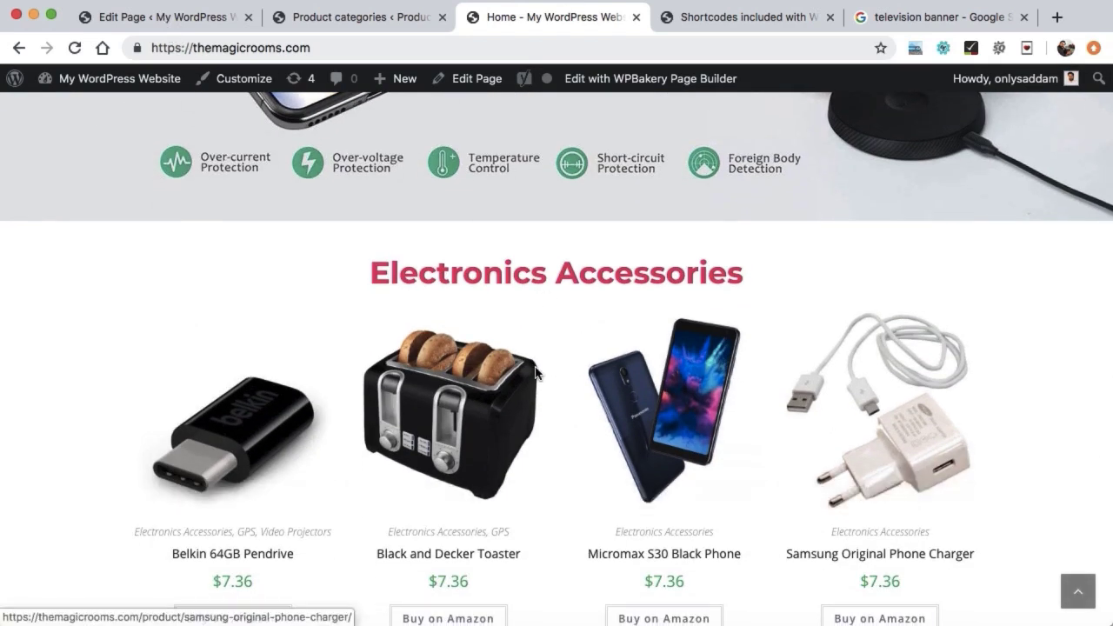
{"action": "scroll", "coordinate": [253, 396], "scroll_direction": "down", "scroll_amount": 1}
{"action": "scroll", "coordinate": [254, 396], "scroll_direction": "down", "scroll_amount": 5}
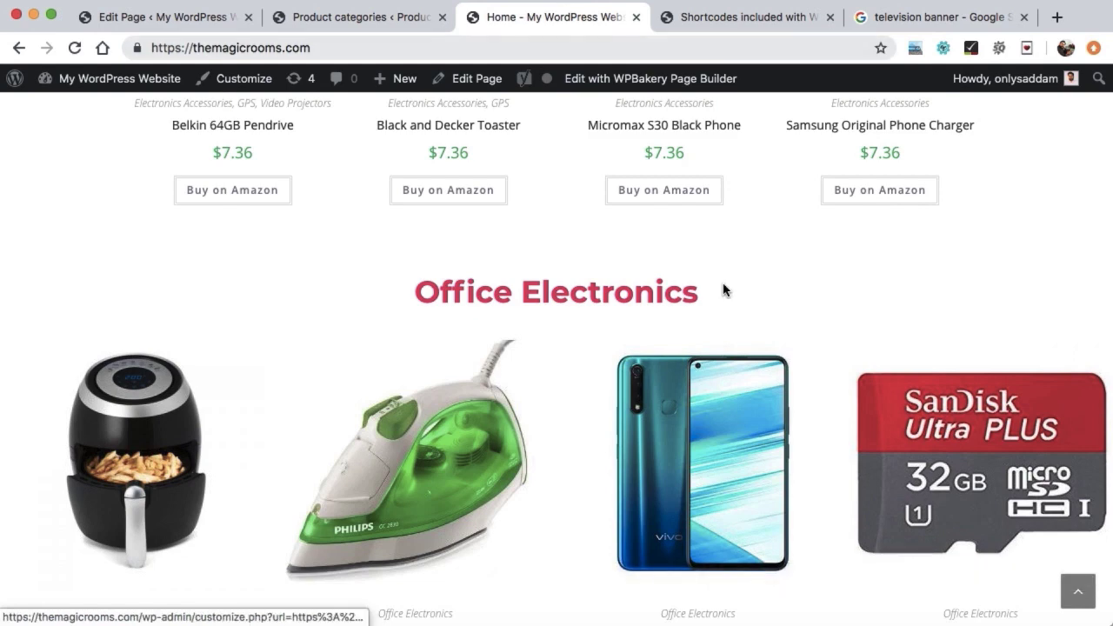
{"action": "key", "text": "super+1"}
{"action": "scroll", "coordinate": [614, 251], "scroll_direction": "down", "scroll_amount": 5}
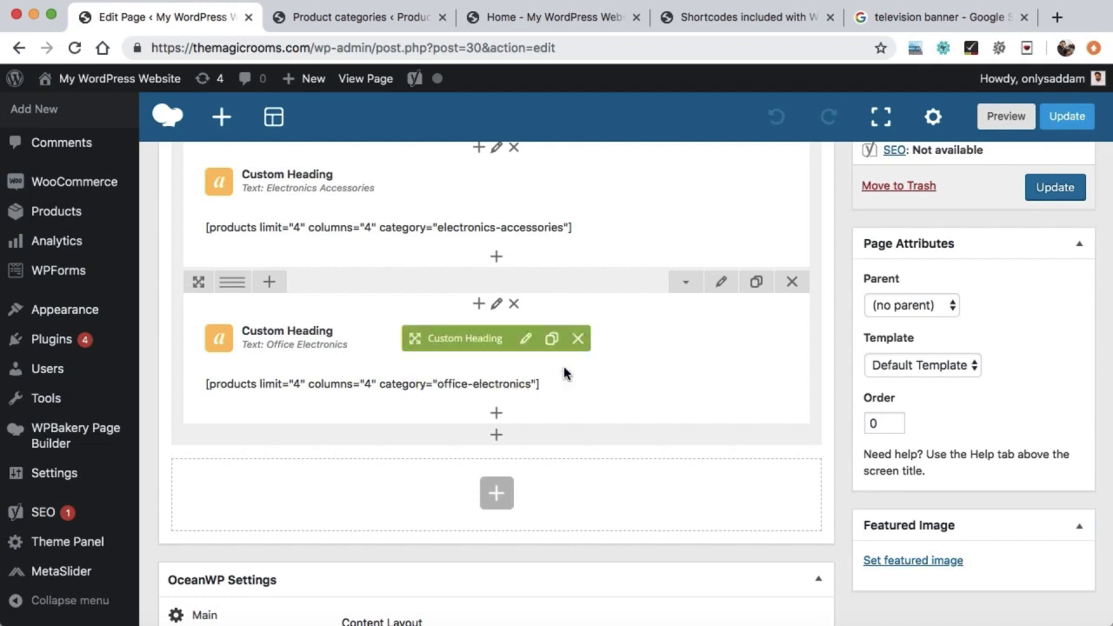
Set 12% left and right padding on the Office Electronics row and update the Home page.
{"action": "left_click", "coordinate": [644, 365]}
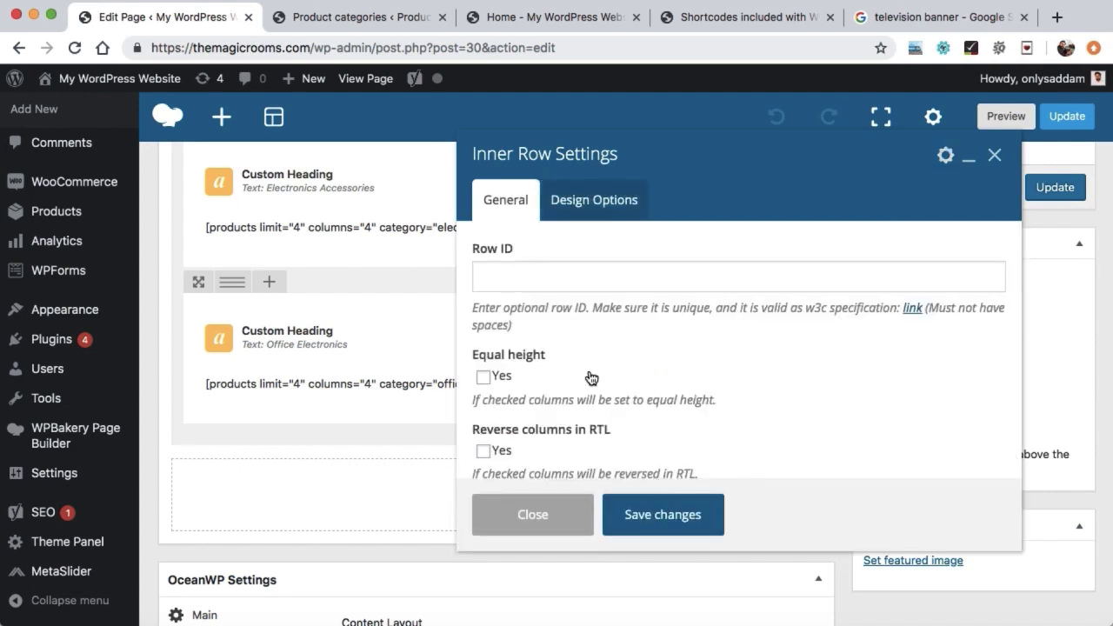
{"action": "scroll", "coordinate": [646, 361], "scroll_direction": "down", "scroll_amount": 1}
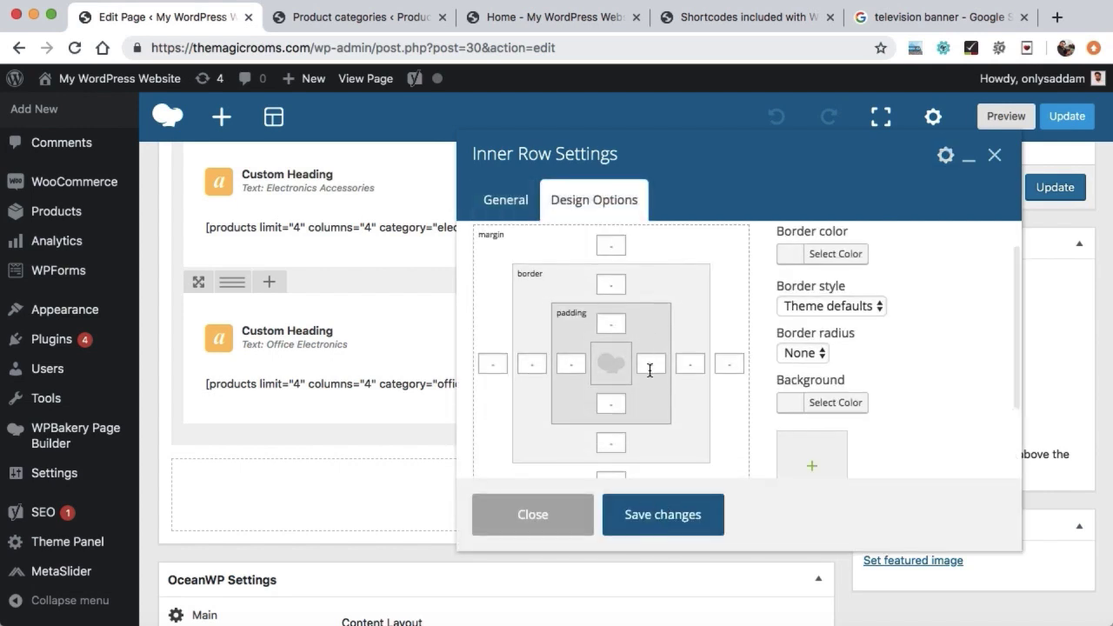
{"action": "left_click", "coordinate": [572, 364]}
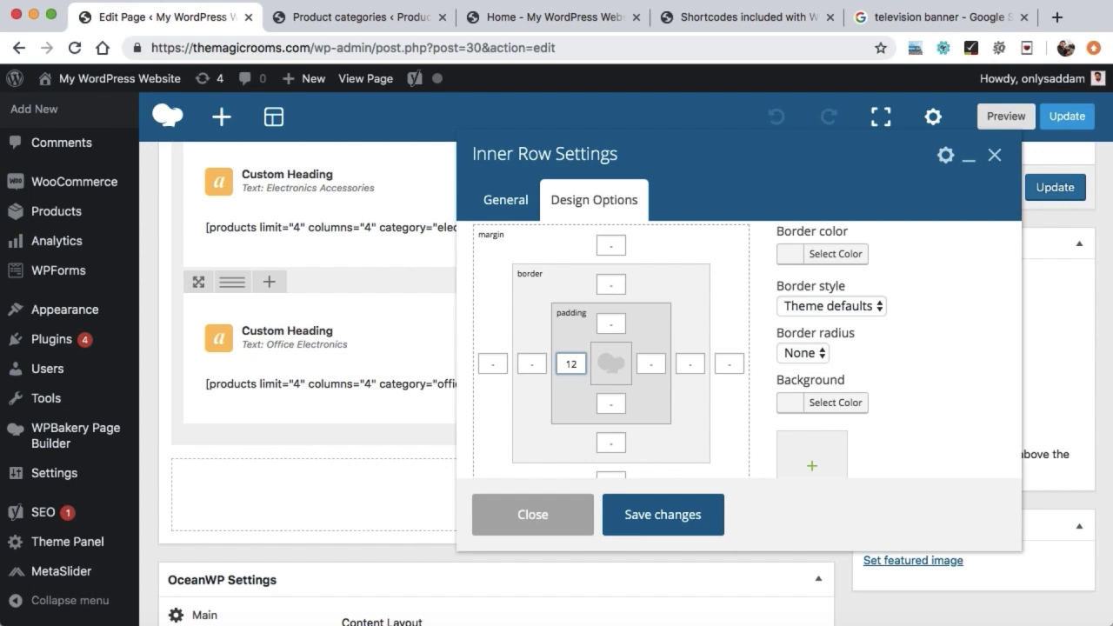
{"action": "key", "text": "Tab"}
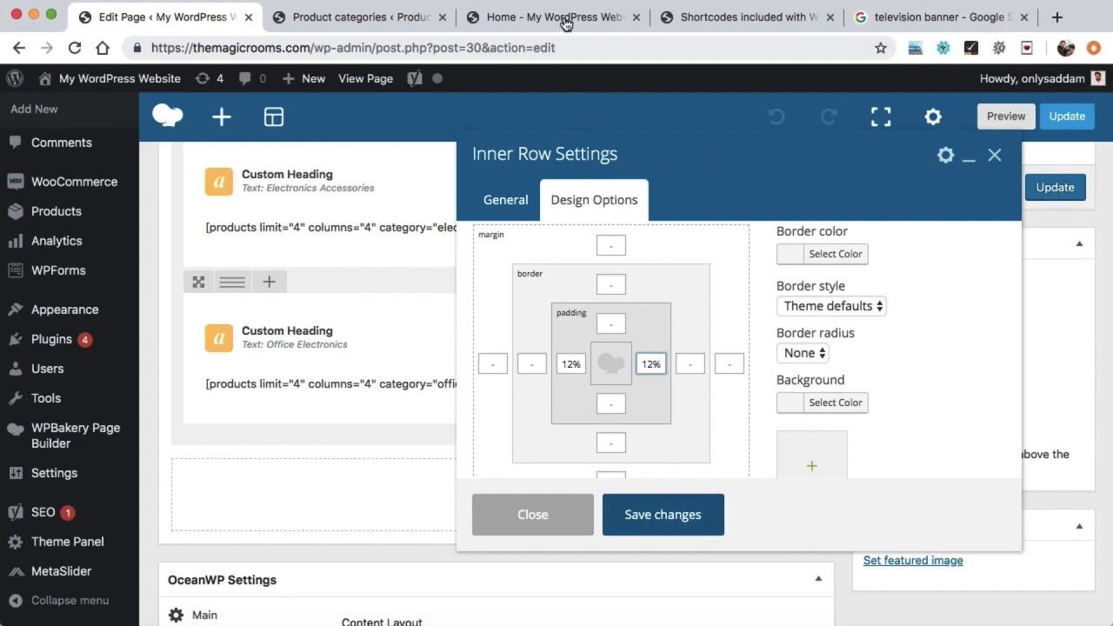
{"action": "key", "text": "Return"}
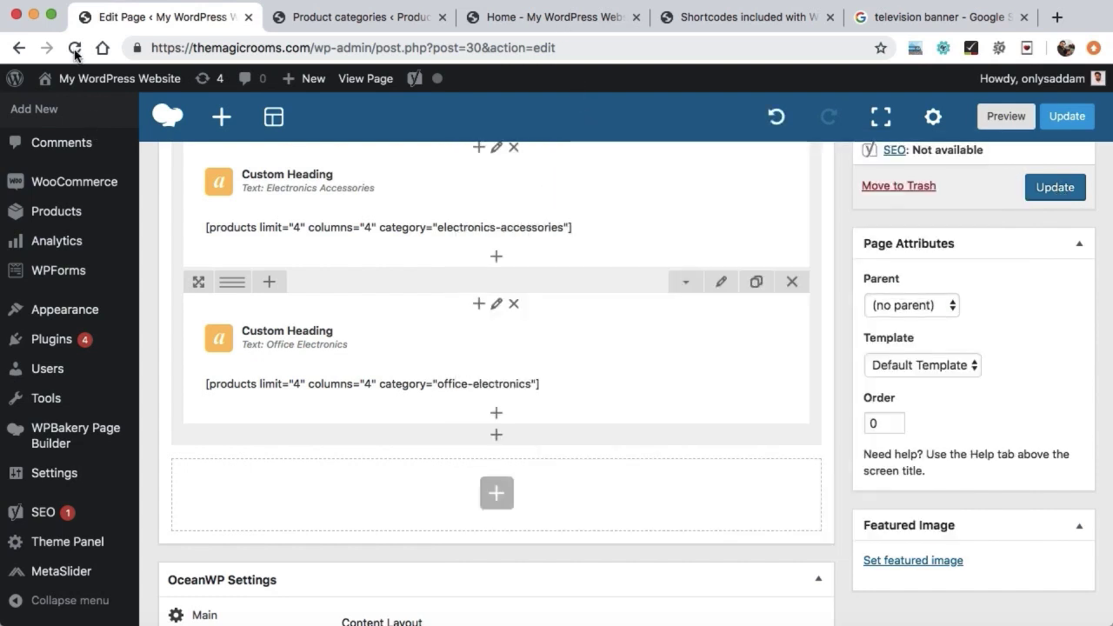
{"action": "left_click", "coordinate": [38, 225]}
{"action": "left_click", "coordinate": [548, 17]}
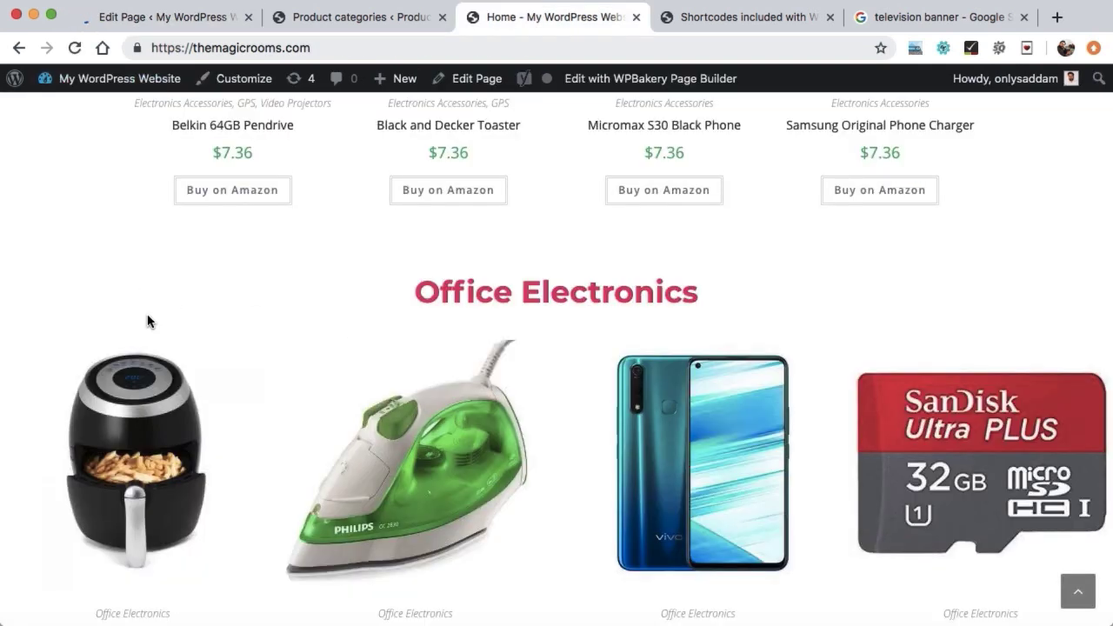
Reload the storefront and scroll from the banner past the inset Office Electronics products to the copyright footer.
{"action": "key", "text": "super+r"}
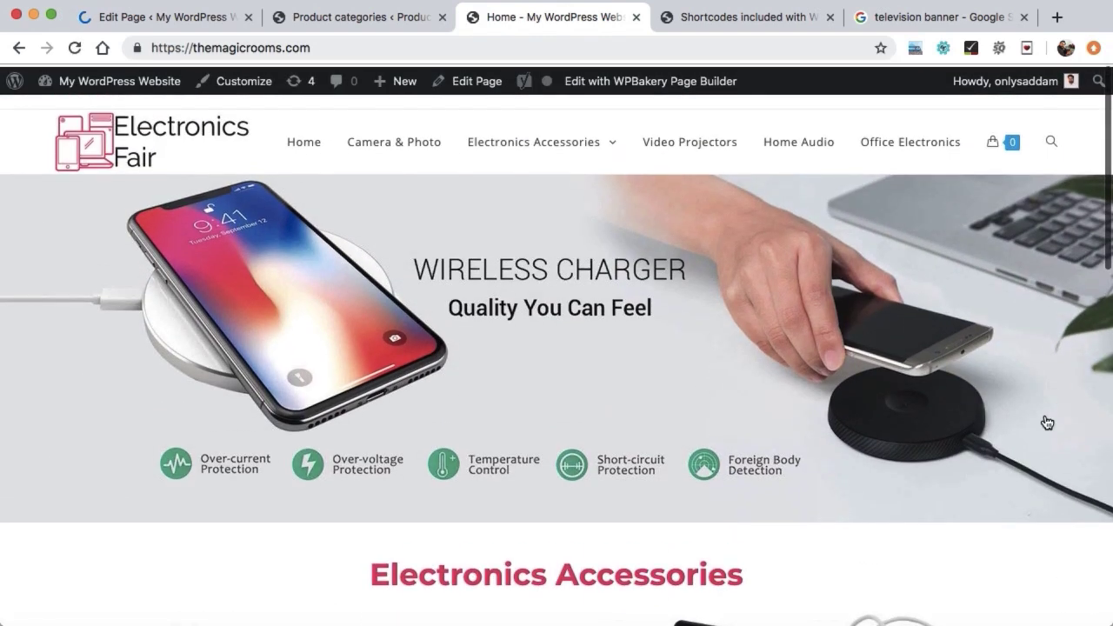
{"action": "scroll", "coordinate": [1047, 423], "scroll_direction": "down", "scroll_amount": 3}
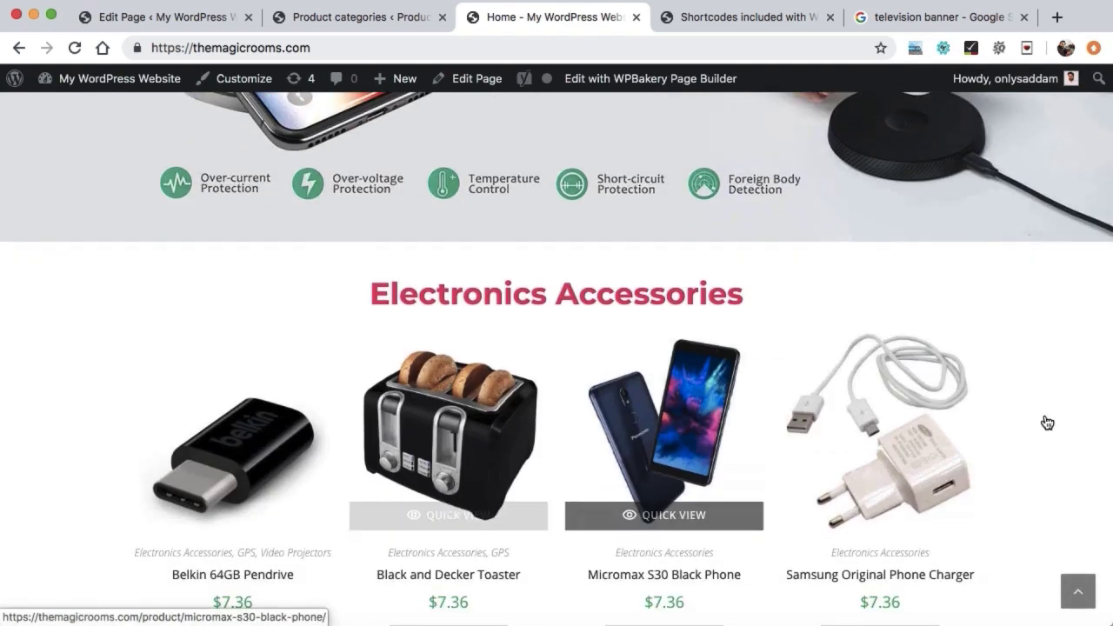
{"action": "scroll", "coordinate": [1047, 422], "scroll_direction": "down", "scroll_amount": 3}
{"action": "scroll", "coordinate": [1047, 422], "scroll_direction": "down", "scroll_amount": 3}
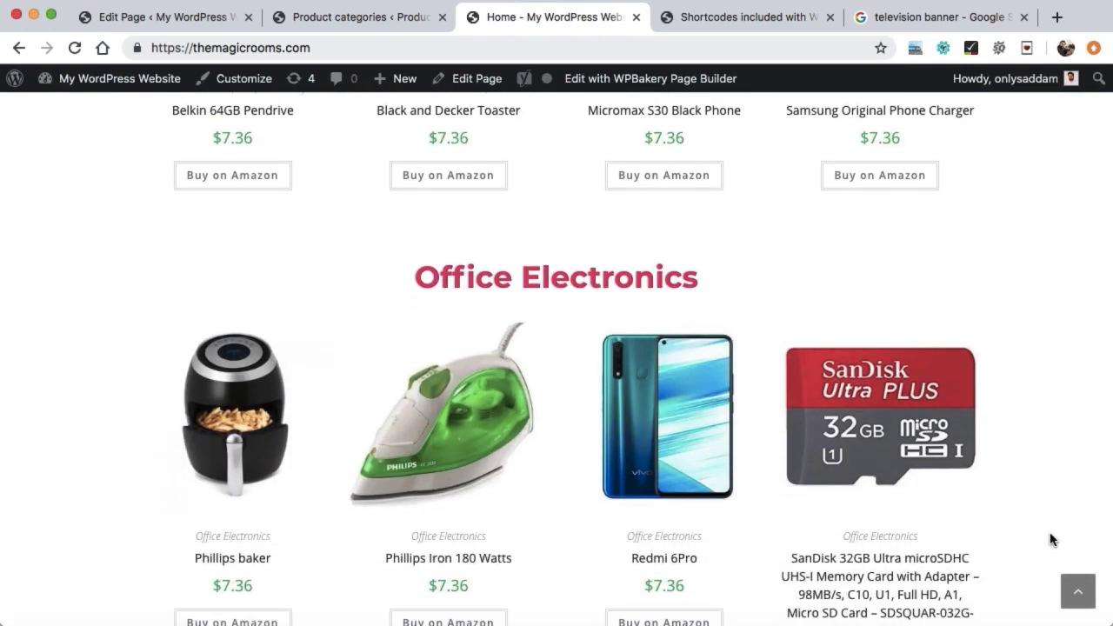
{"action": "scroll", "coordinate": [1051, 539], "scroll_direction": "down", "scroll_amount": 3}
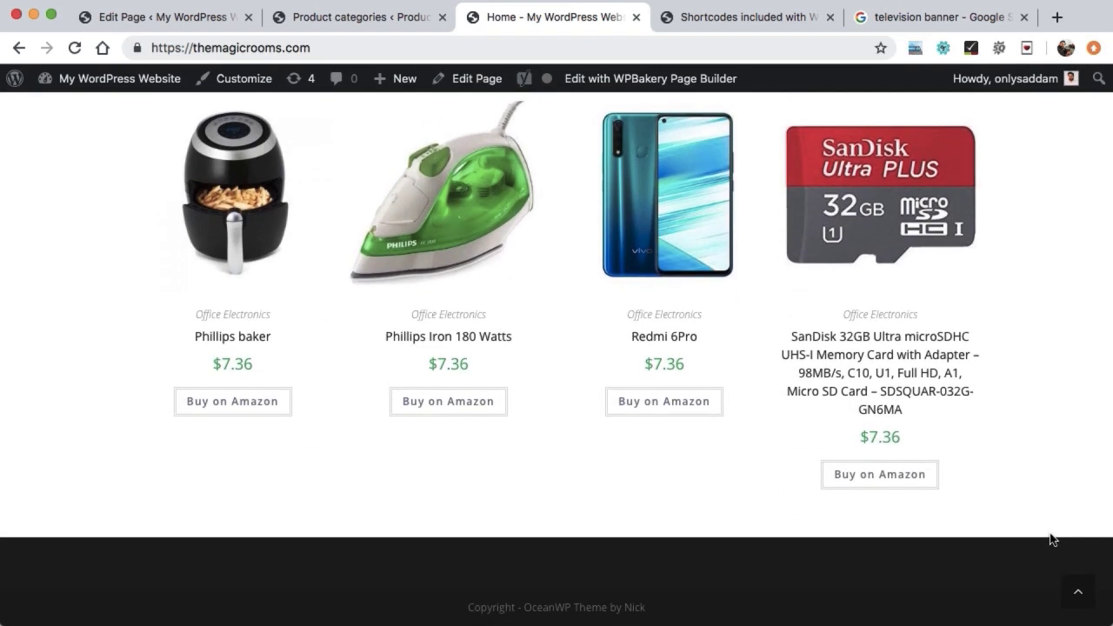
{"action": "scroll", "coordinate": [1050, 539], "scroll_direction": "up", "scroll_amount": 4}
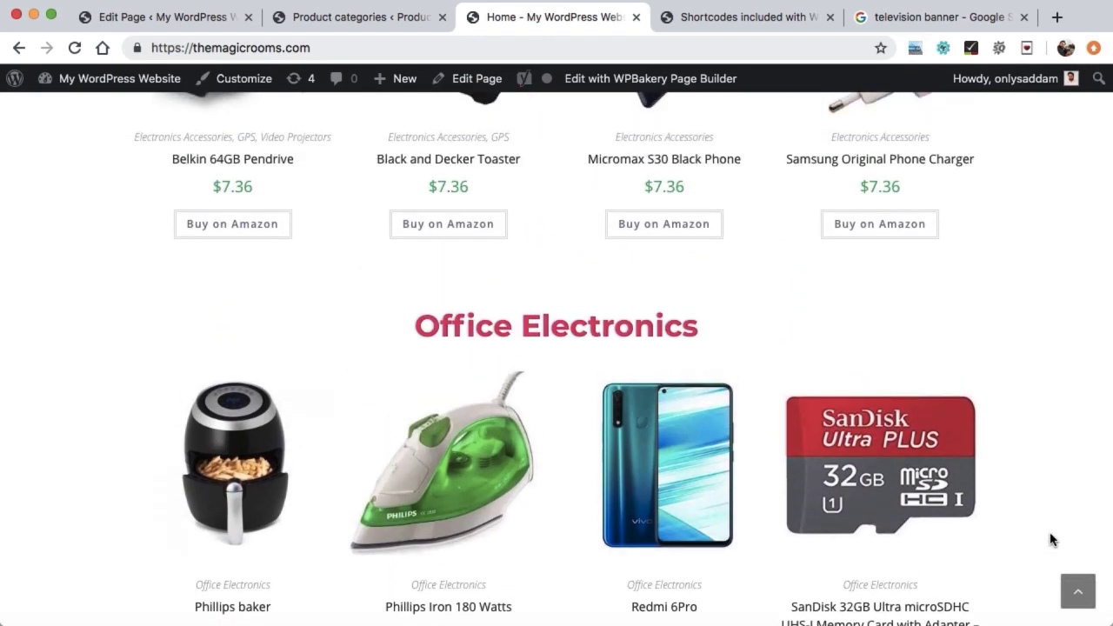
{"action": "scroll", "coordinate": [1050, 539], "scroll_direction": "up", "scroll_amount": 10}
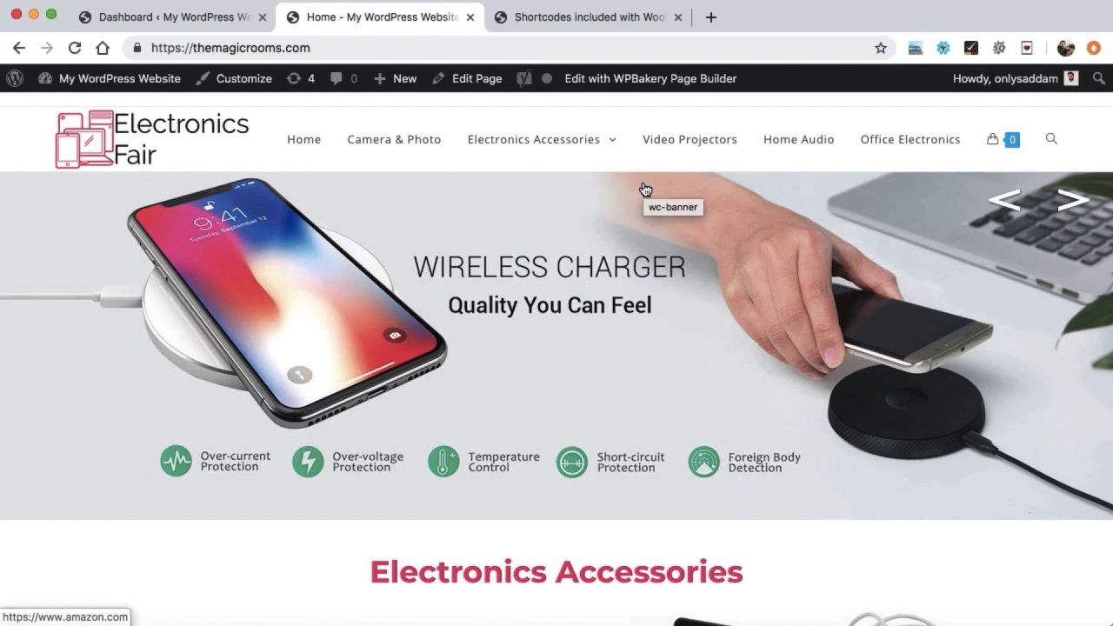
{"action": "scroll", "coordinate": [238, 311], "scroll_direction": "down", "scroll_amount": 5}
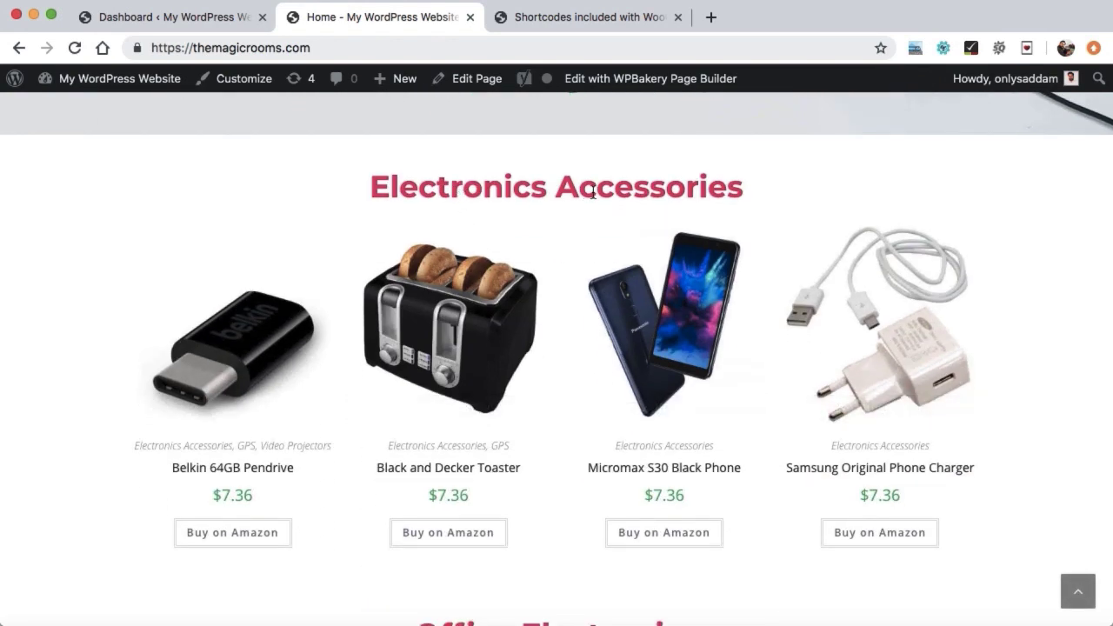
{"action": "scroll", "coordinate": [437, 435], "scroll_direction": "down", "scroll_amount": 7}
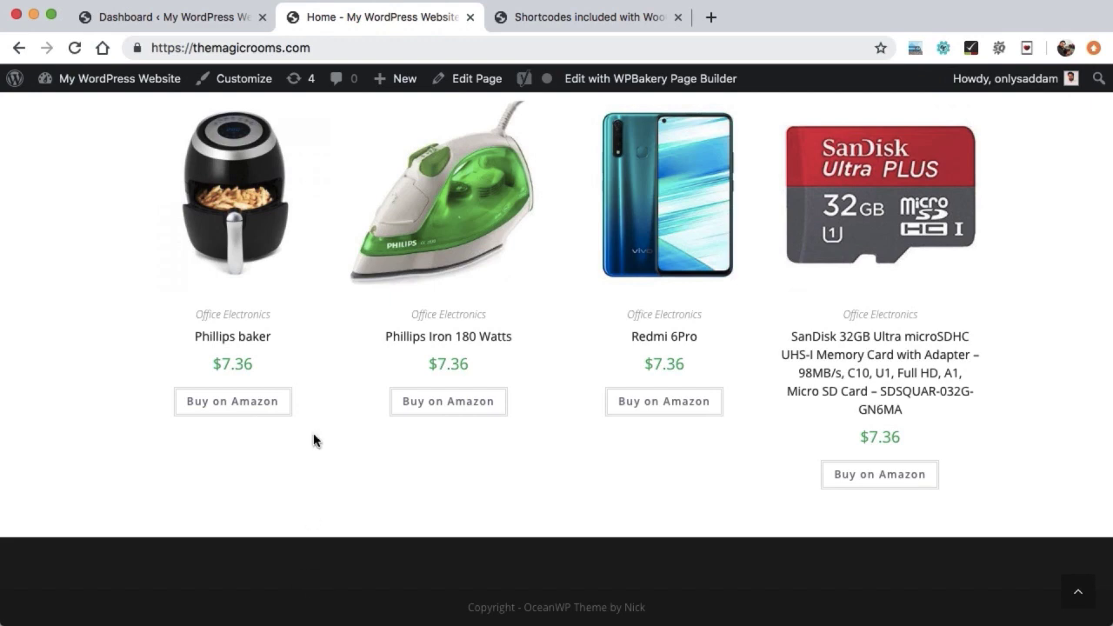
Uncheck Enable Footer Widgets in the Customizer's Footer Widgets section.
{"action": "left_click", "coordinate": [167, 18]}
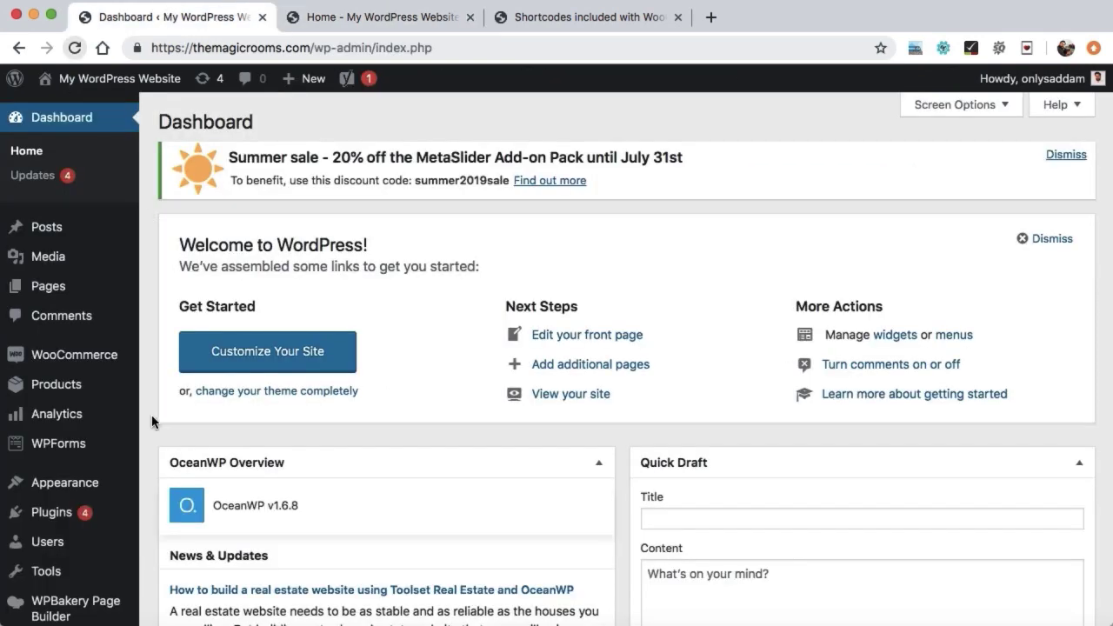
{"action": "mouse_move", "coordinate": [137, 487]}
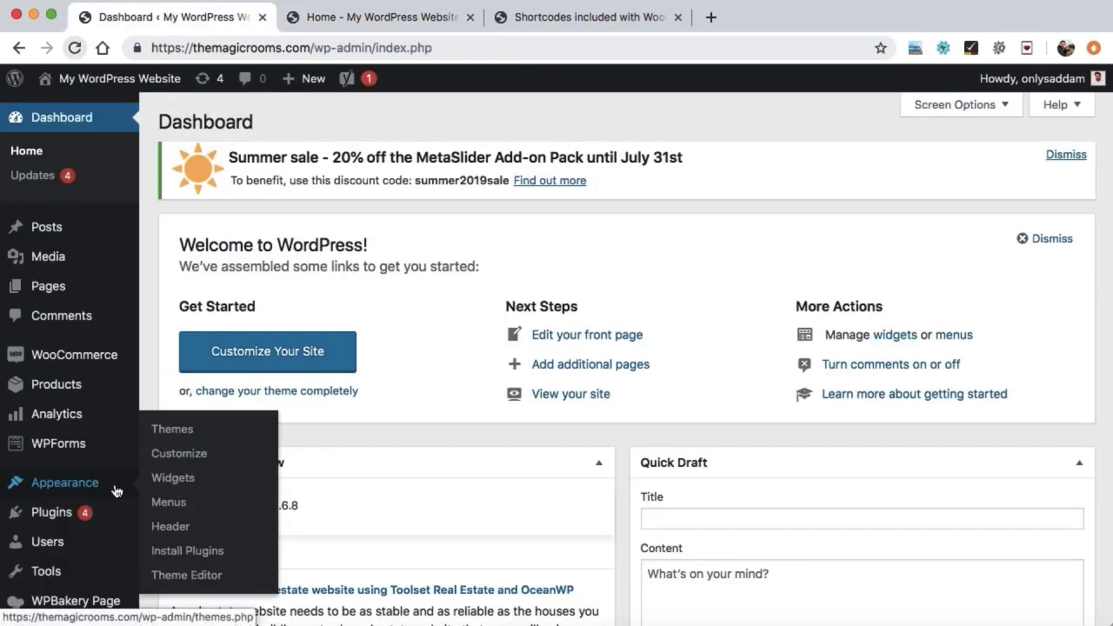
{"action": "left_click", "coordinate": [222, 460]}
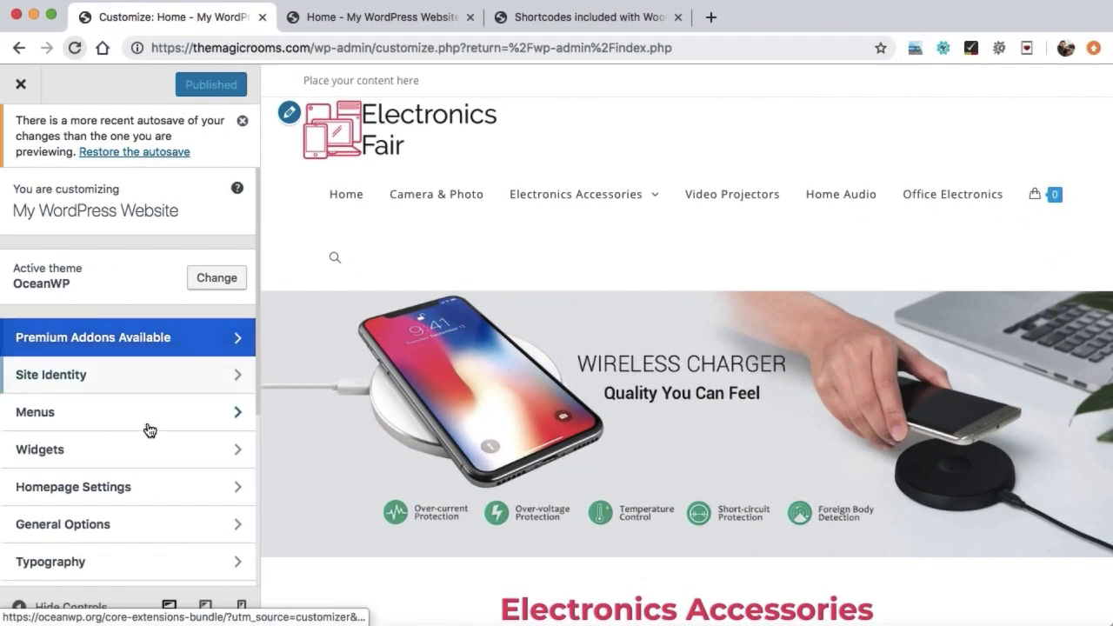
{"action": "scroll", "coordinate": [149, 429], "scroll_direction": "down", "scroll_amount": 5}
{"action": "scroll", "coordinate": [149, 433], "scroll_direction": "down", "scroll_amount": 2}
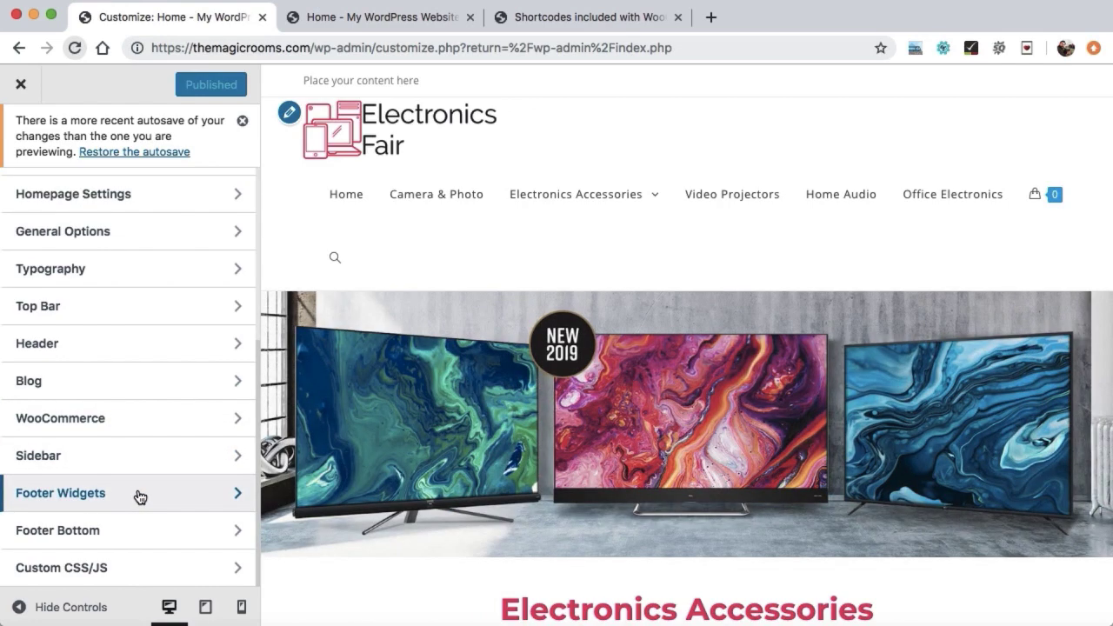
{"action": "left_click", "coordinate": [139, 497]}
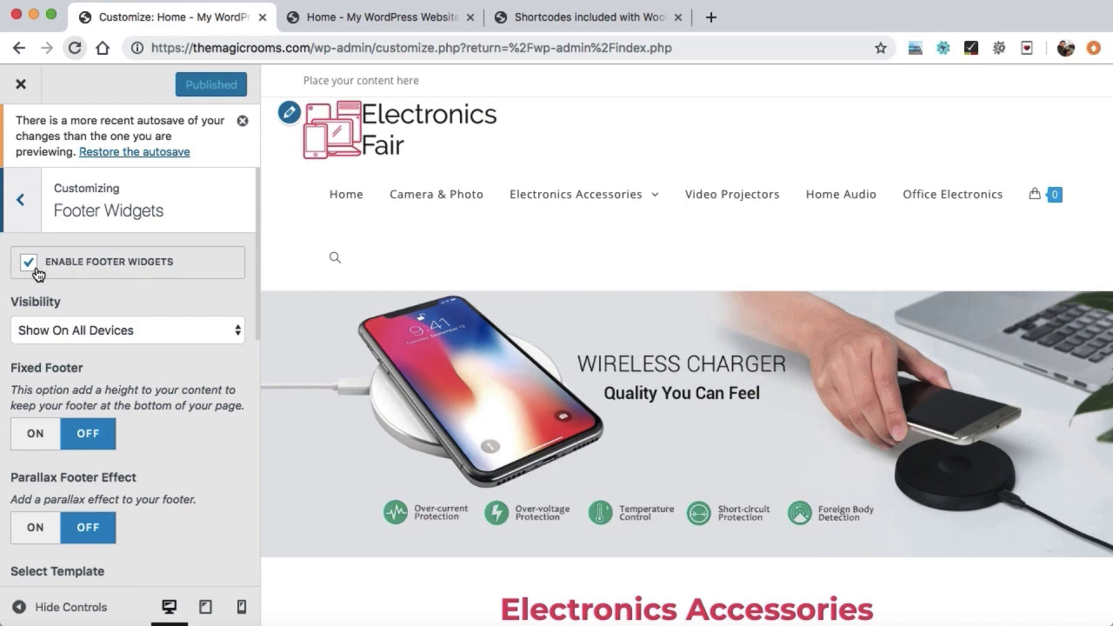
{"action": "left_click", "coordinate": [27, 267]}
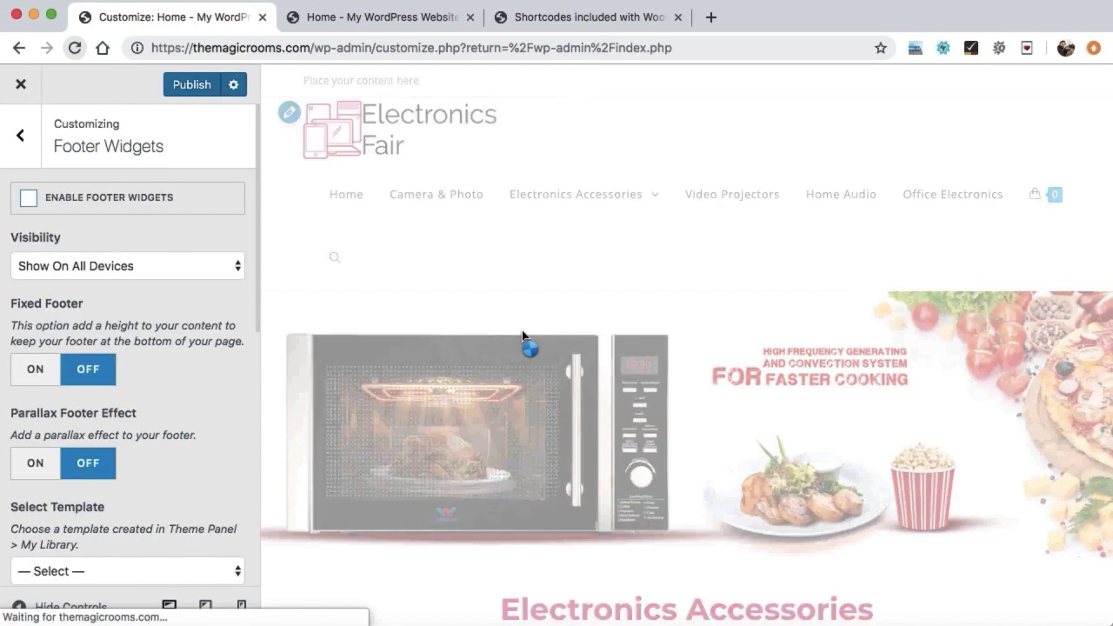
Open the Footer Bottom settings and place the cursor in the Copyright text.
{"action": "scroll", "coordinate": [522, 338], "scroll_direction": "down", "scroll_amount": 10}
{"action": "scroll", "coordinate": [524, 338], "scroll_direction": "down", "scroll_amount": 3}
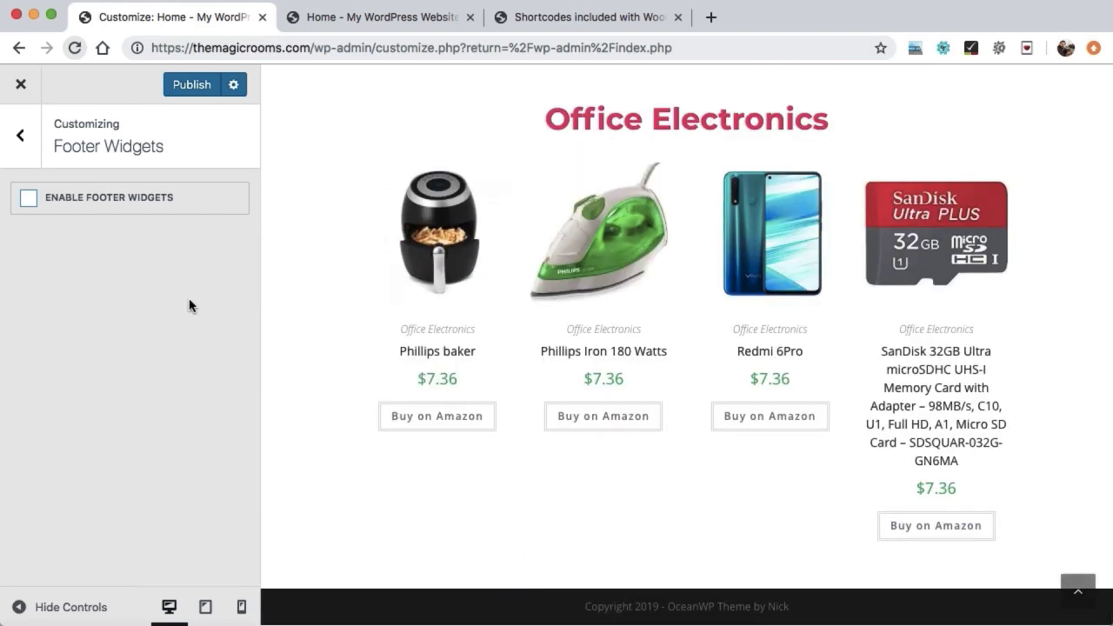
{"action": "left_click", "coordinate": [21, 139]}
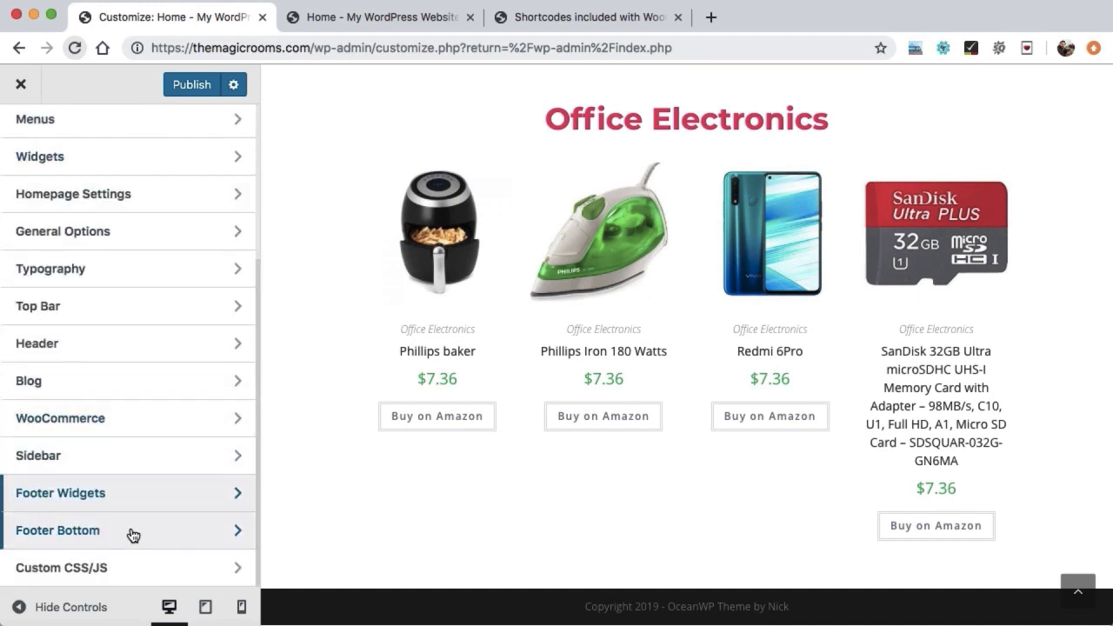
{"action": "left_click", "coordinate": [133, 533]}
{"action": "left_click", "coordinate": [136, 376]}
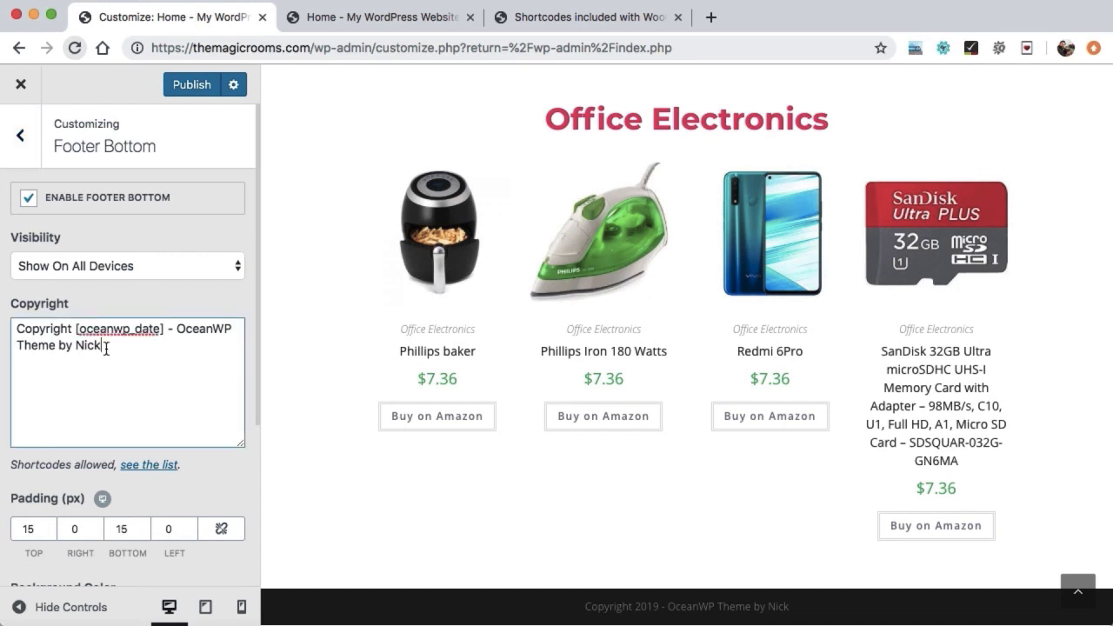
Replace the old copyright text with 'Copyright 2019 | All rights reserved'.
{"action": "key", "text": "super+a"}
{"action": "key", "text": "BackSpace"}
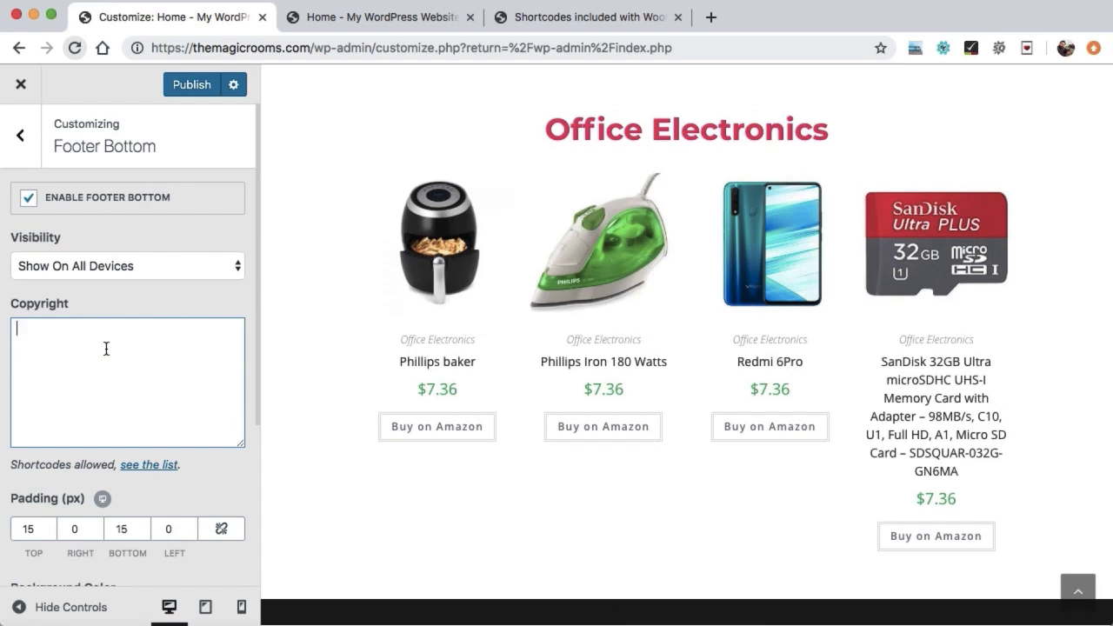
{"action": "type", "text": "Copyright"}
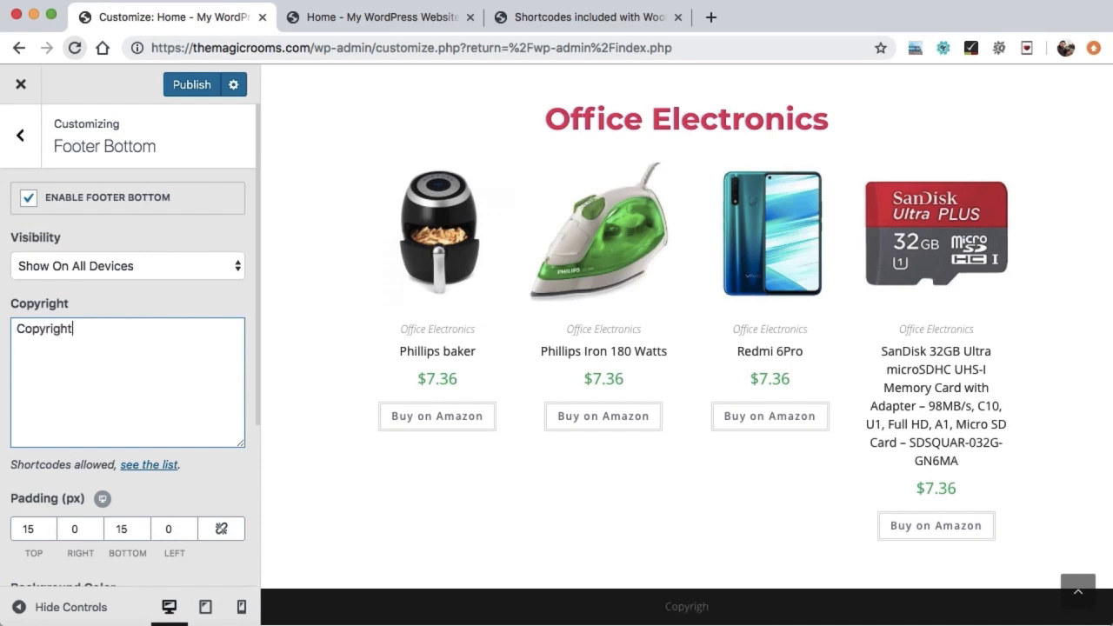
{"action": "type", "text": " 2019 |"}
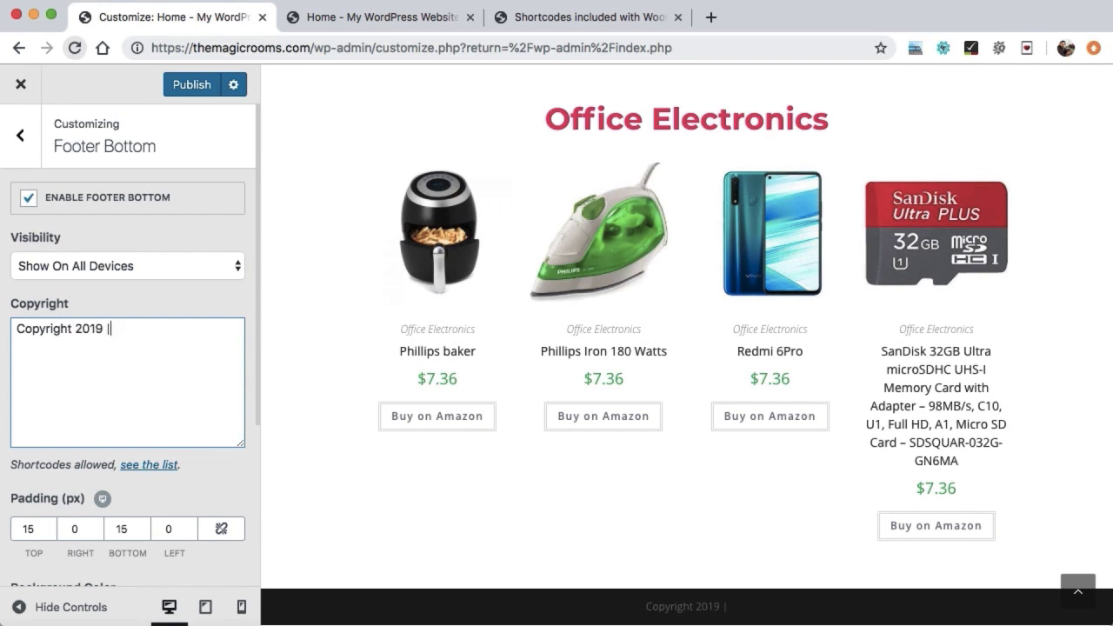
{"action": "type", "text": " All rights reserved"}
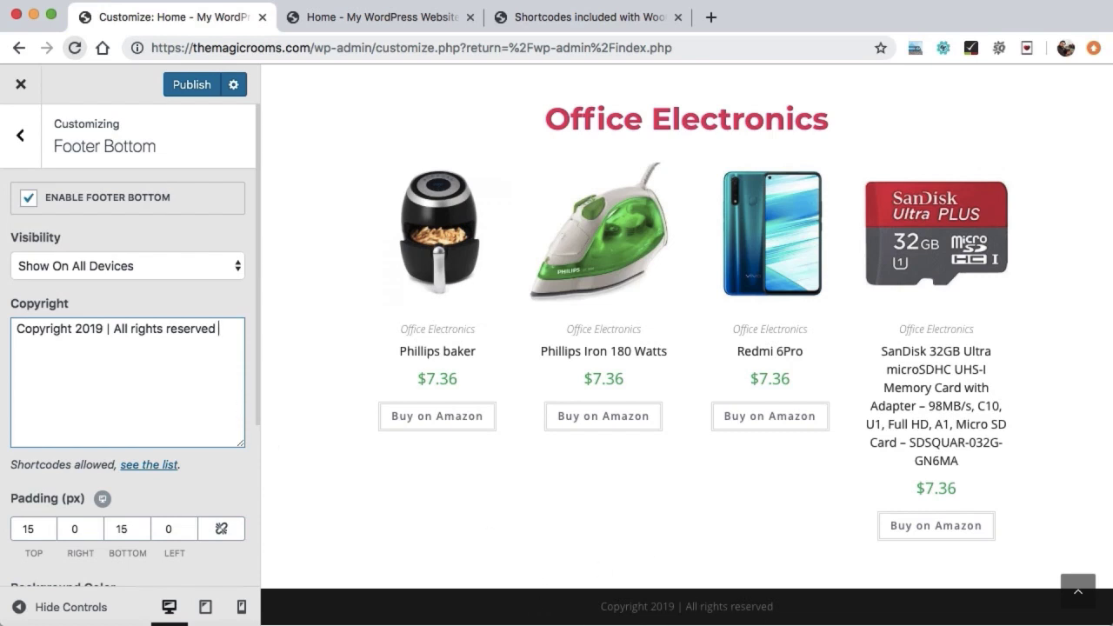
Append empty-href links labelled 'Privacy Policy' and 'Terms & Conditions' after the copyright text.
{"action": "type", "text": "-"}
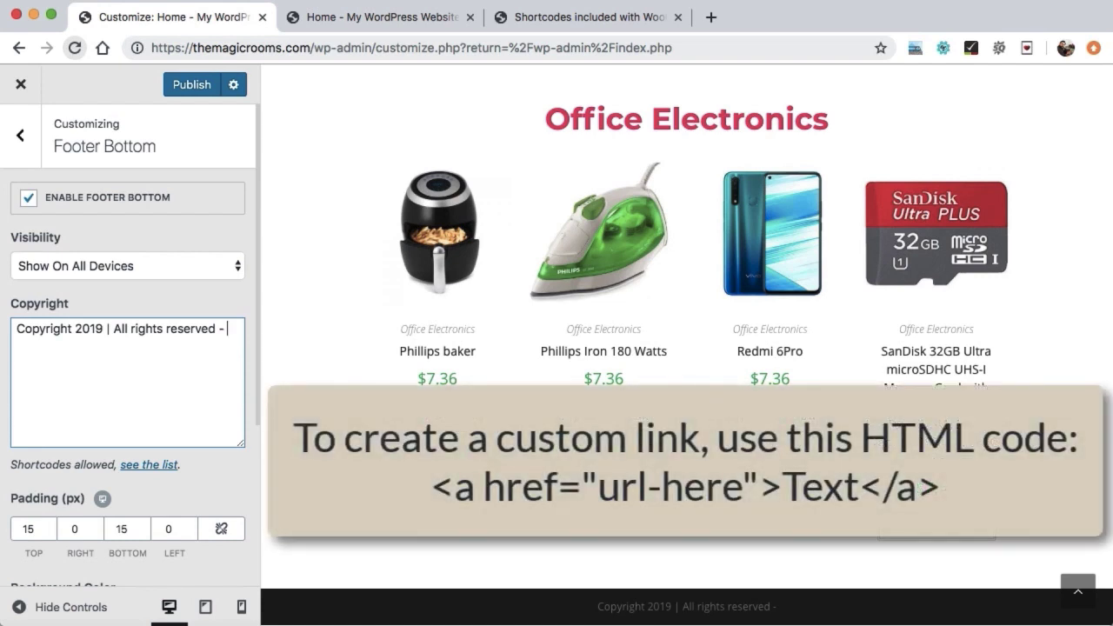
{"action": "type", "text": " <a href=\"\">P"}
{"action": "type", "text": "rivacy p"}
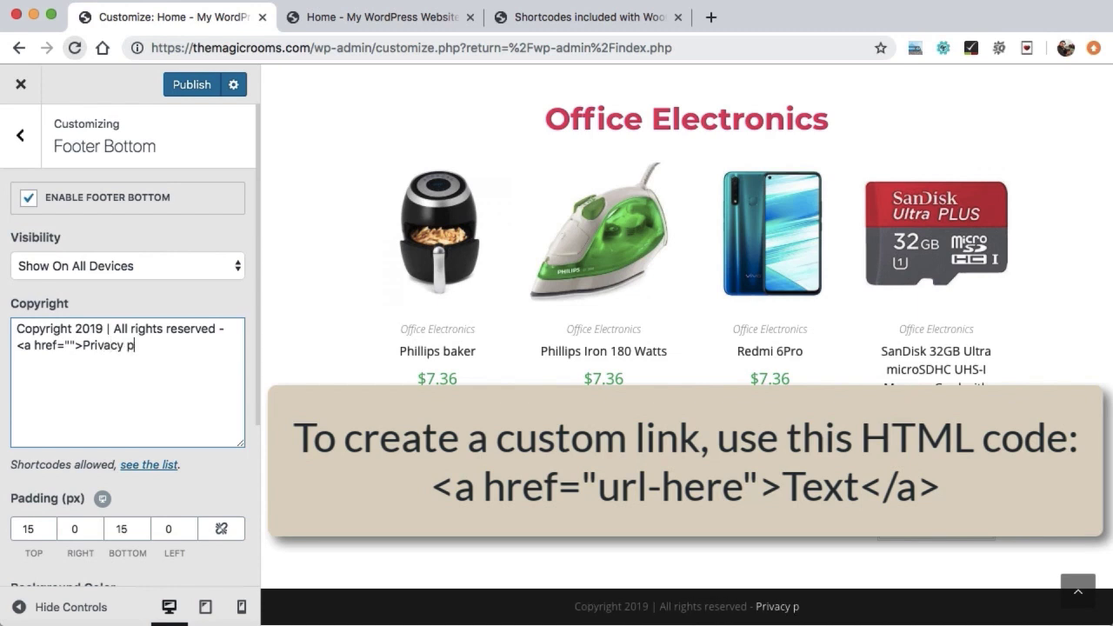
{"action": "key", "text": "BackSpace"}
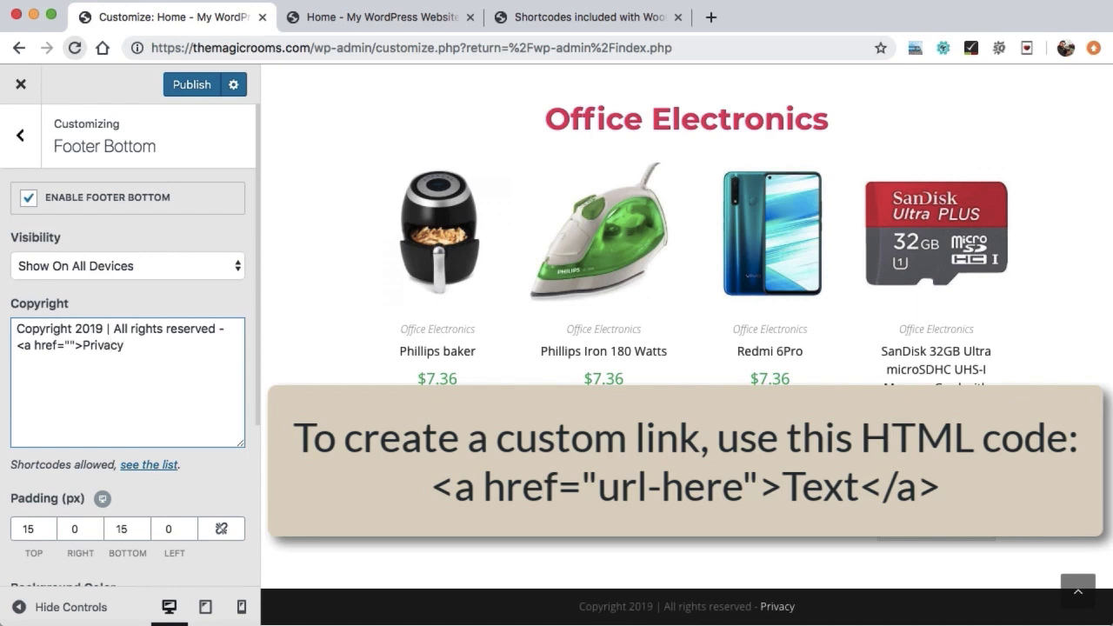
{"action": "type", "text": "Policy<"}
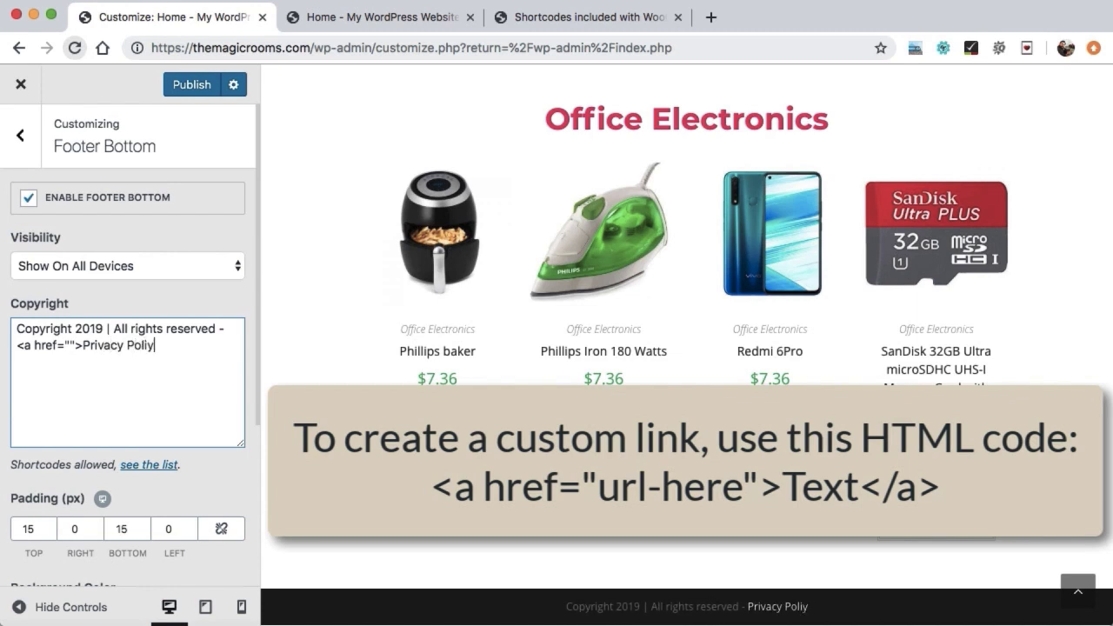
{"action": "type", "text": "/a"}
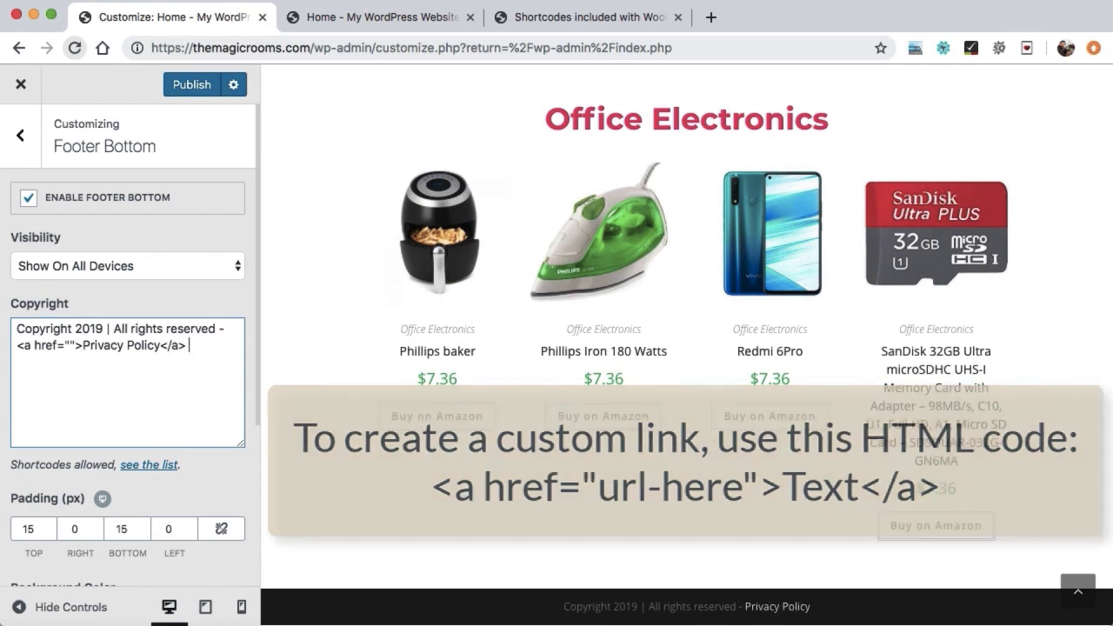
{"action": "type", "text": "> |"}
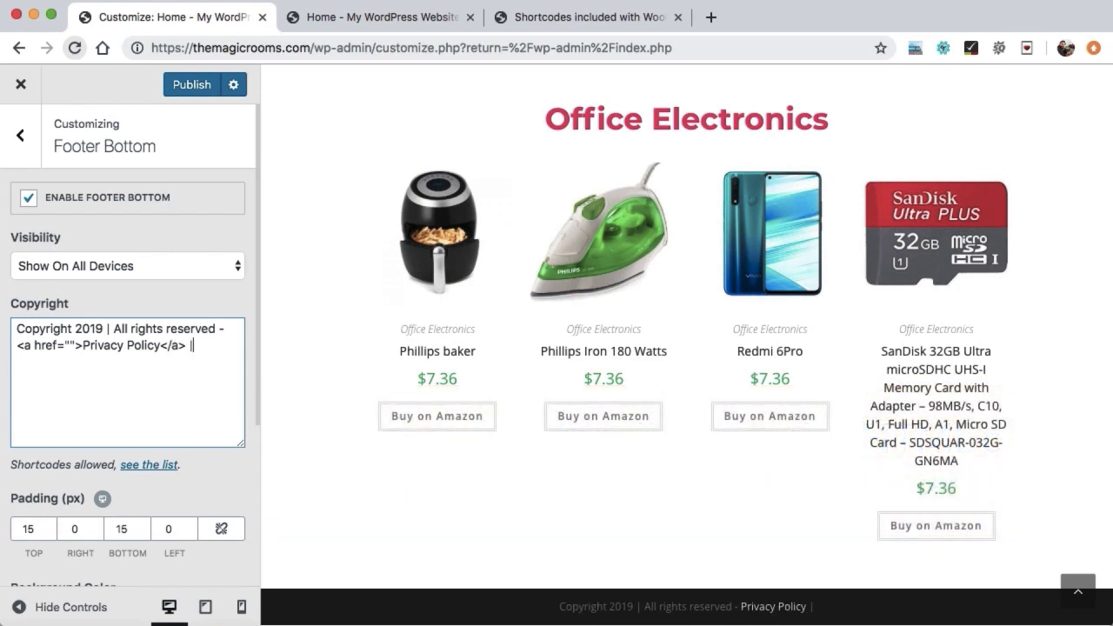
{"action": "type", "text": " <a href=\"\""}
{"action": "type", "text": ">Terms & Cond"}
{"action": "type", "text": "</a>"}
{"action": "key", "text": "Left"}
{"action": "key", "text": "Left"}
{"action": "key", "text": "Left"}
{"action": "key", "text": "Left"}
{"action": "type", "text": "Terms & Conditions"}
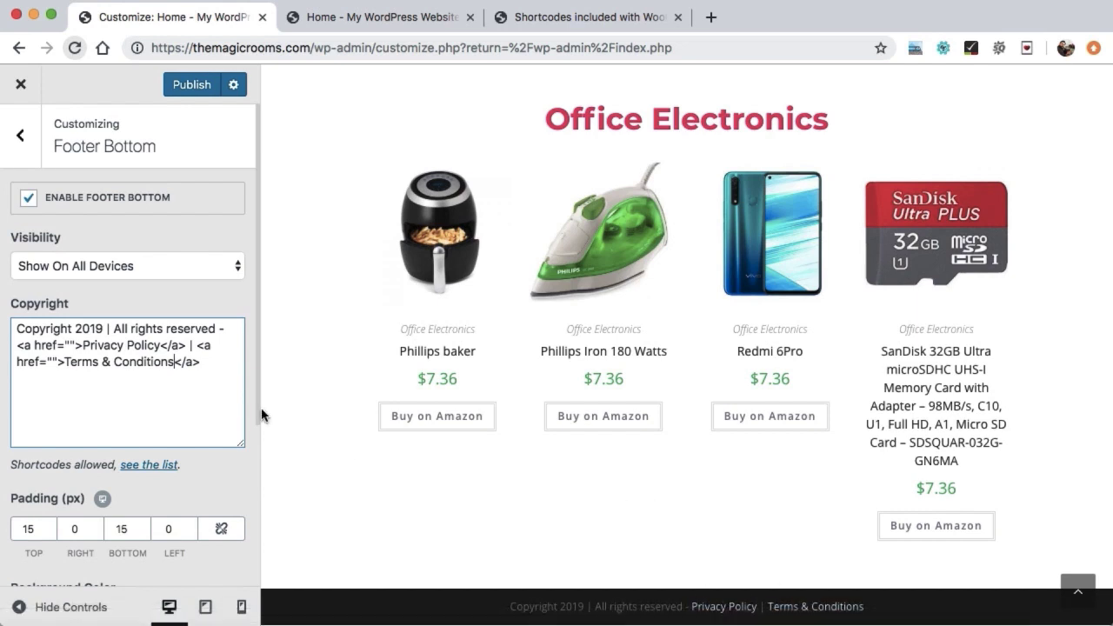
Open the Privacy Policy page in a new tab from the site pages list.
{"action": "left_click", "coordinate": [68, 345]}
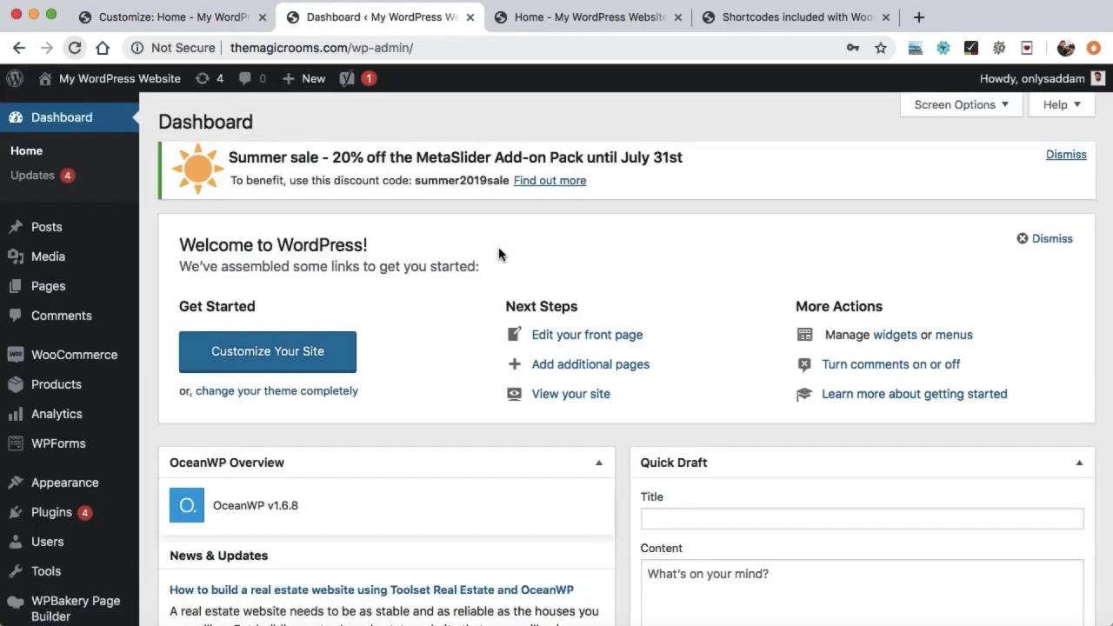
{"action": "left_click", "coordinate": [91, 289]}
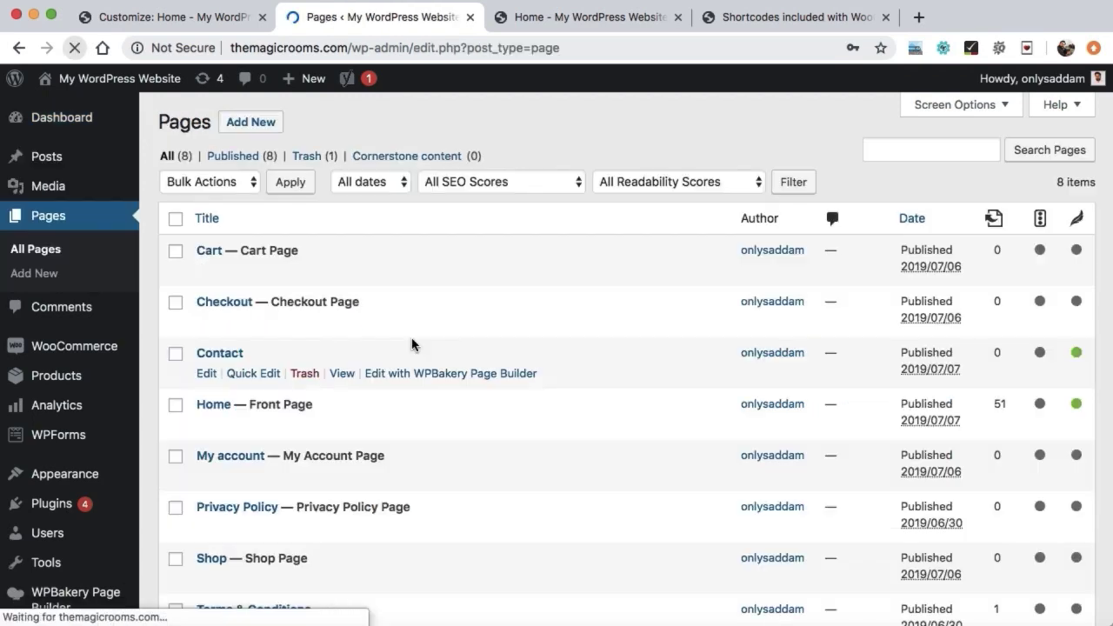
{"action": "scroll", "coordinate": [413, 343], "scroll_direction": "down", "scroll_amount": 3}
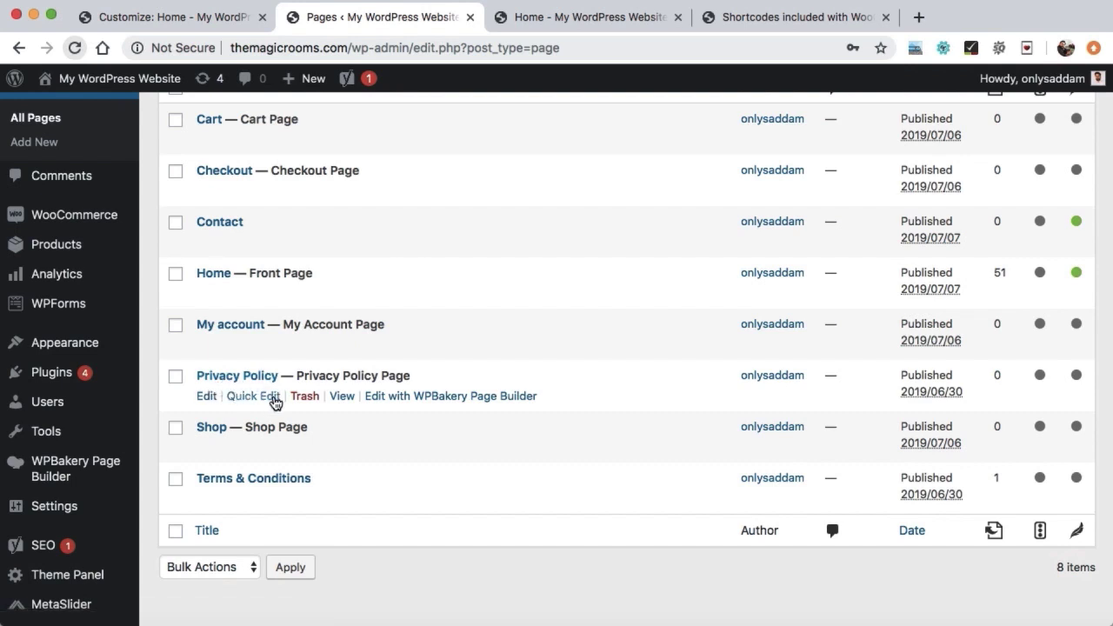
{"action": "right_click", "coordinate": [344, 399]}
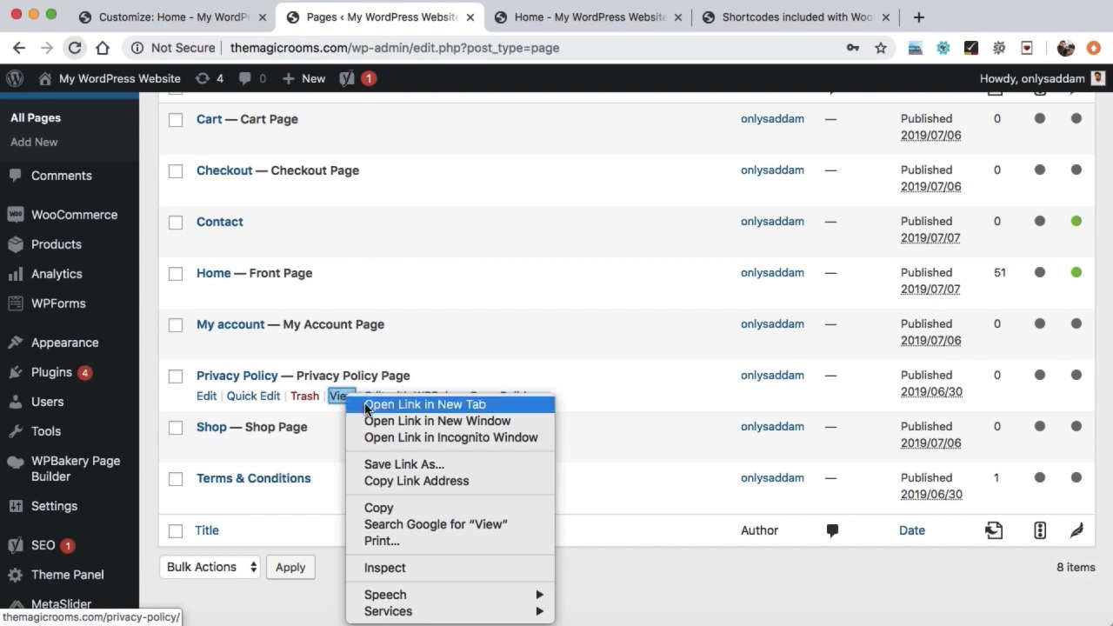
{"action": "left_click", "coordinate": [417, 404]}
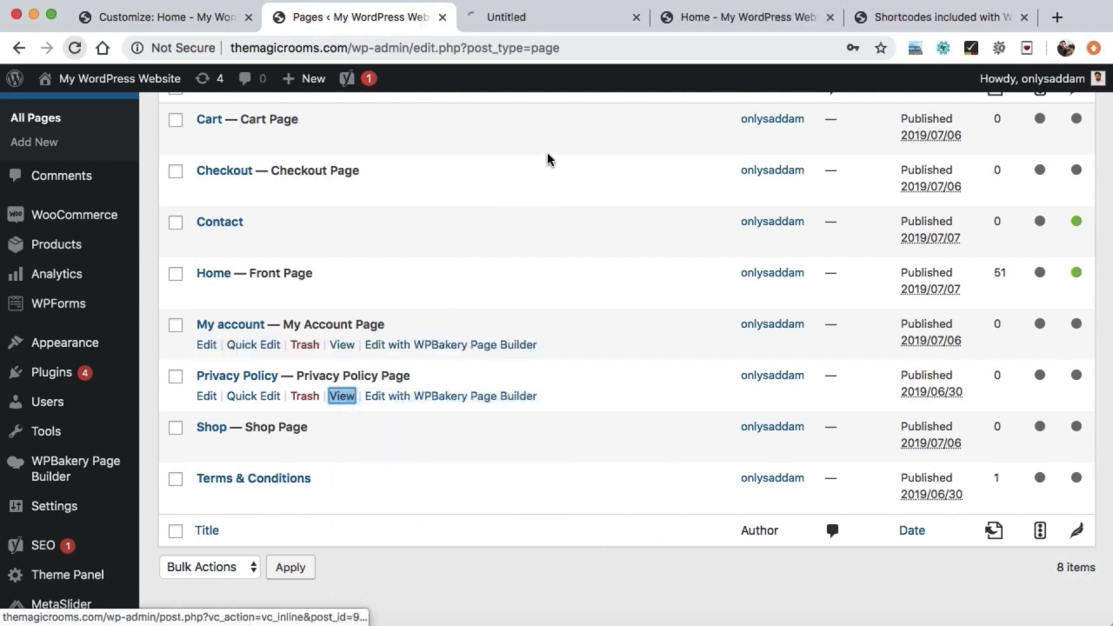
Copy the Privacy Policy page's /privacy-policy/ address, close its tab, and return to the Customizer.
{"action": "left_click", "coordinate": [521, 24]}
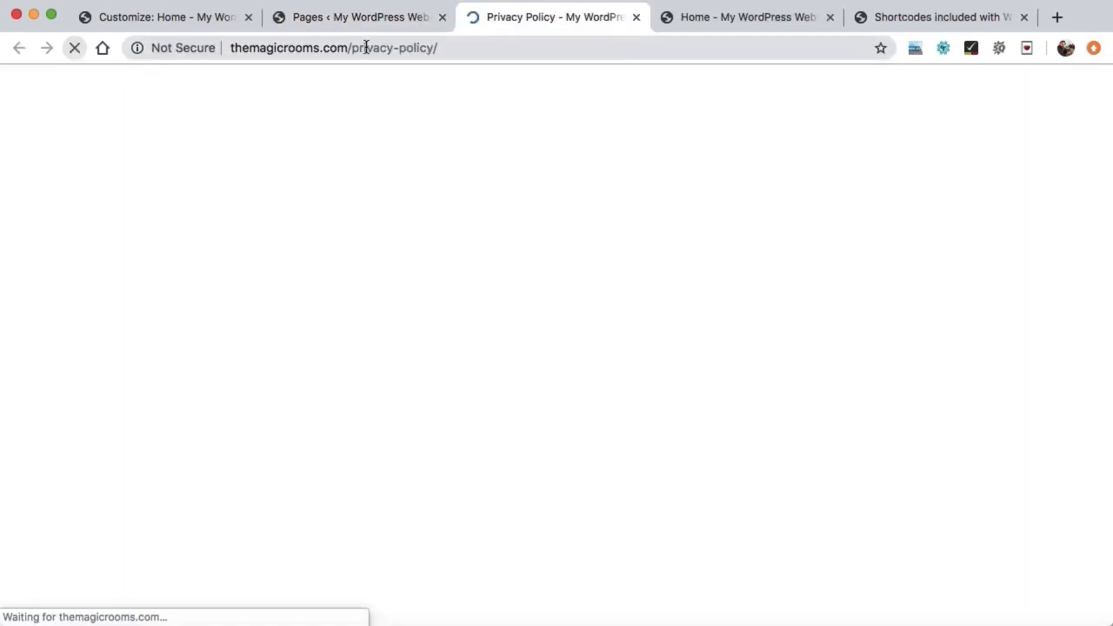
{"action": "left_click", "coordinate": [389, 48]}
{"action": "key", "text": "super+c"}
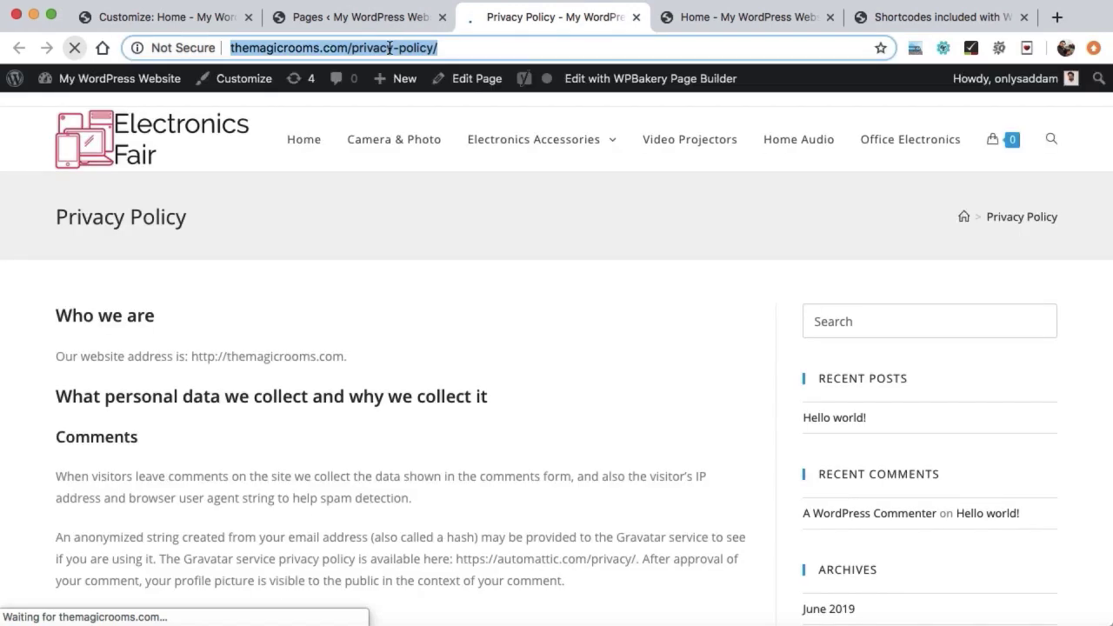
{"action": "left_click", "coordinate": [637, 17]}
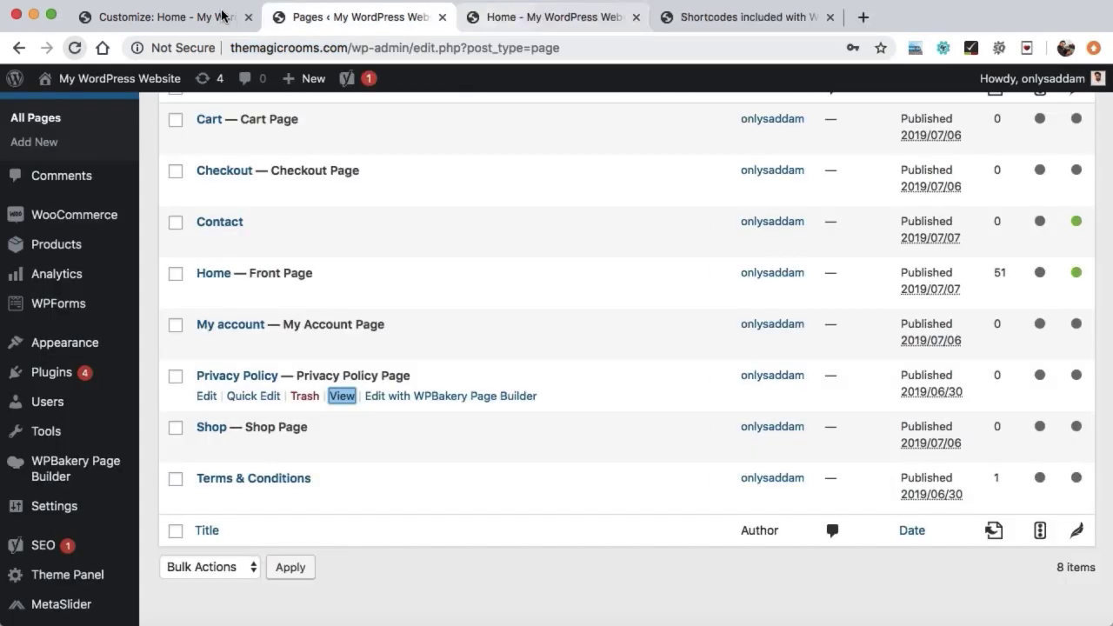
{"action": "left_click", "coordinate": [183, 17]}
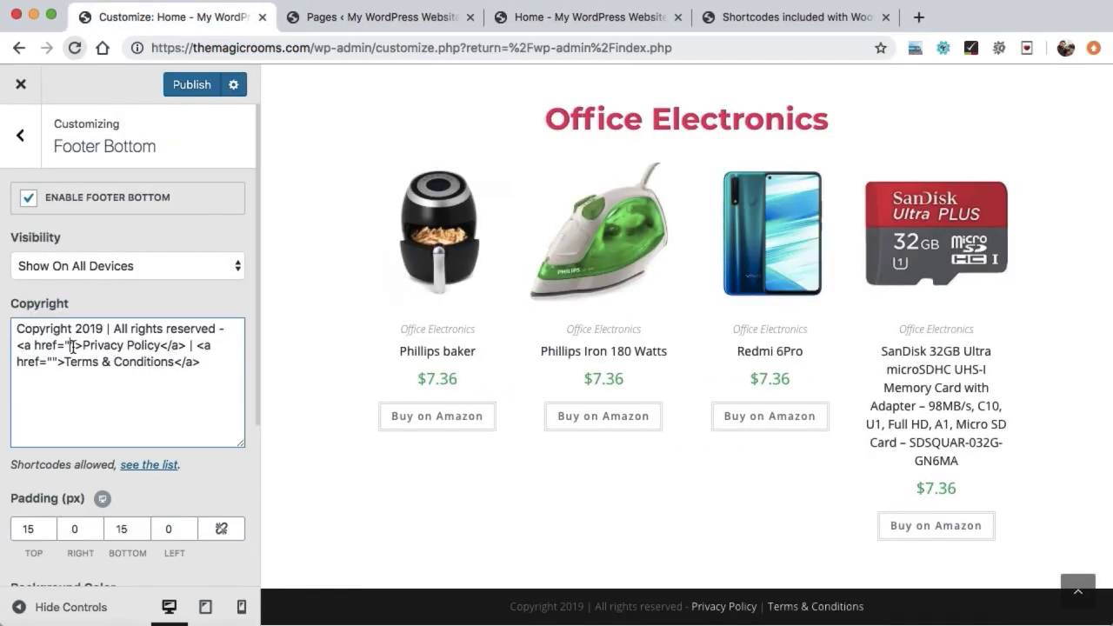
{"action": "key", "text": "super+v"}
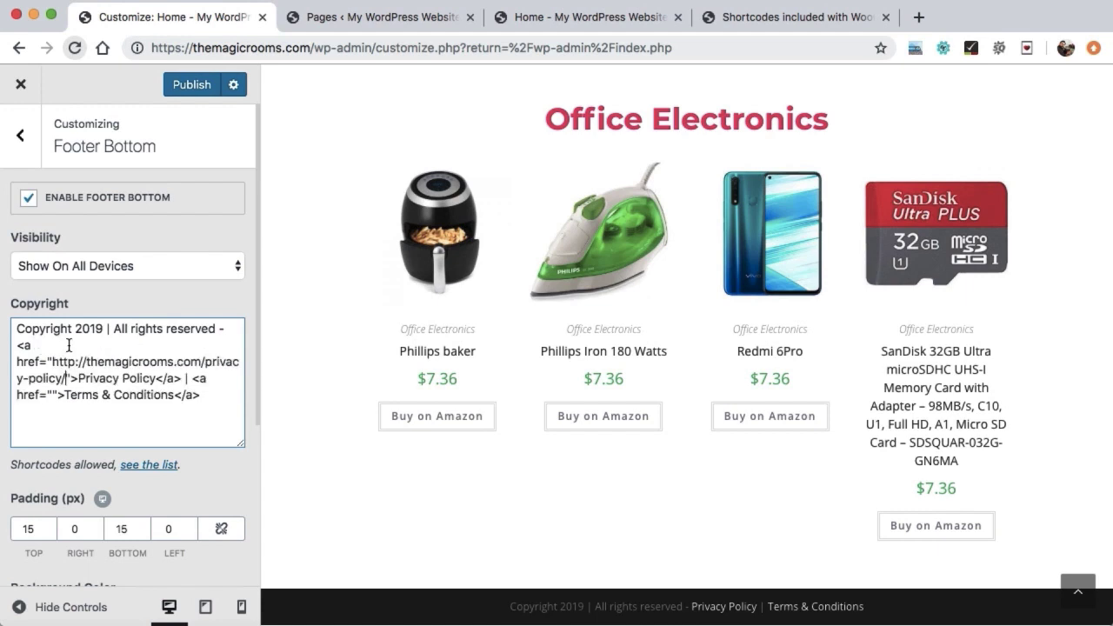
{"action": "scroll", "coordinate": [126, 356], "scroll_direction": "down", "scroll_amount": 1}
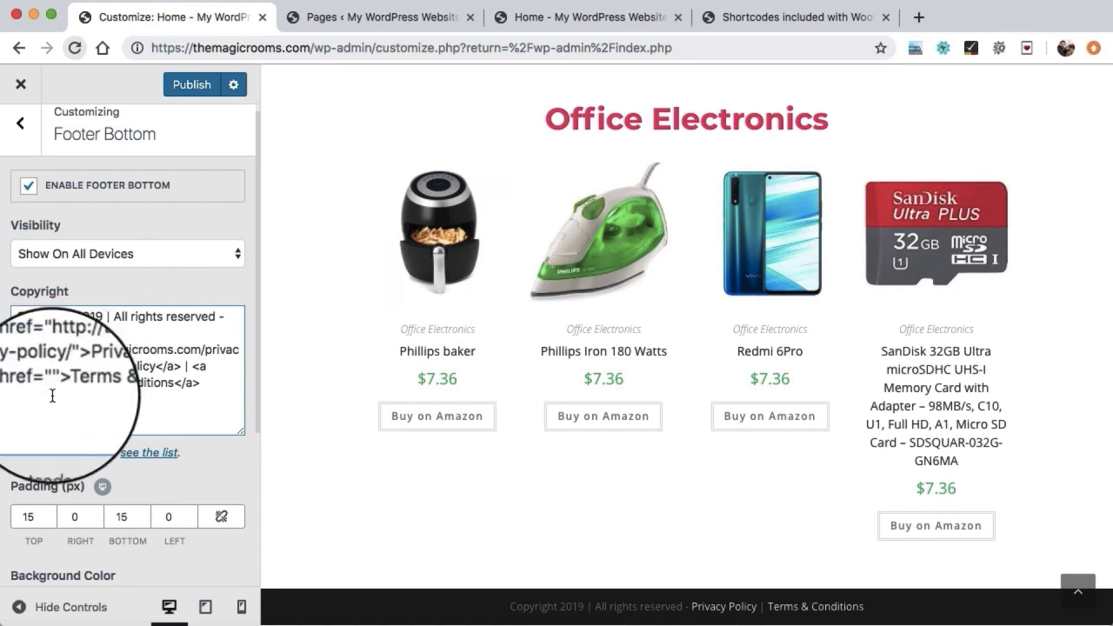
Open the Terms & Conditions page in a new tab and copy its URL.
{"action": "left_click", "coordinate": [371, 25]}
{"action": "scroll", "coordinate": [408, 217], "scroll_direction": "down", "scroll_amount": 1}
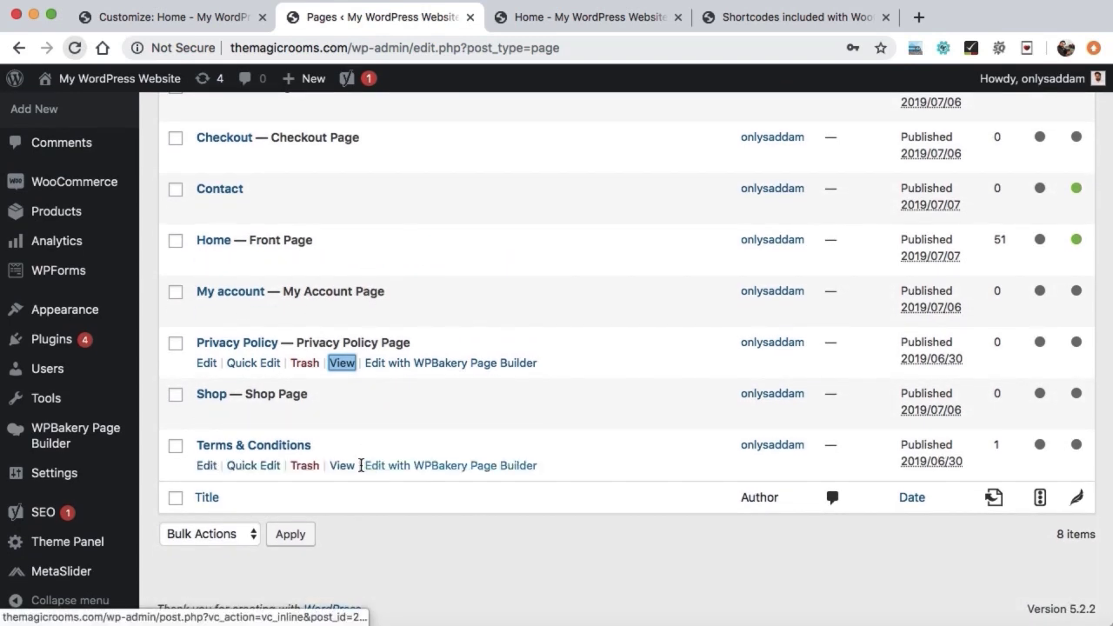
{"action": "right_click", "coordinate": [339, 466]}
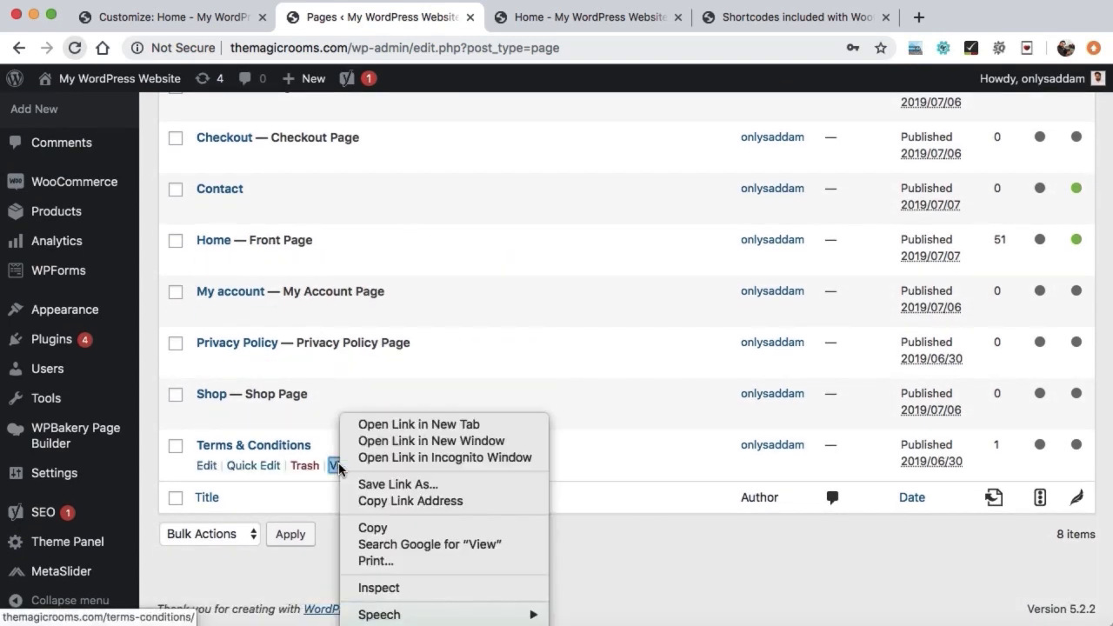
{"action": "left_click", "coordinate": [376, 426]}
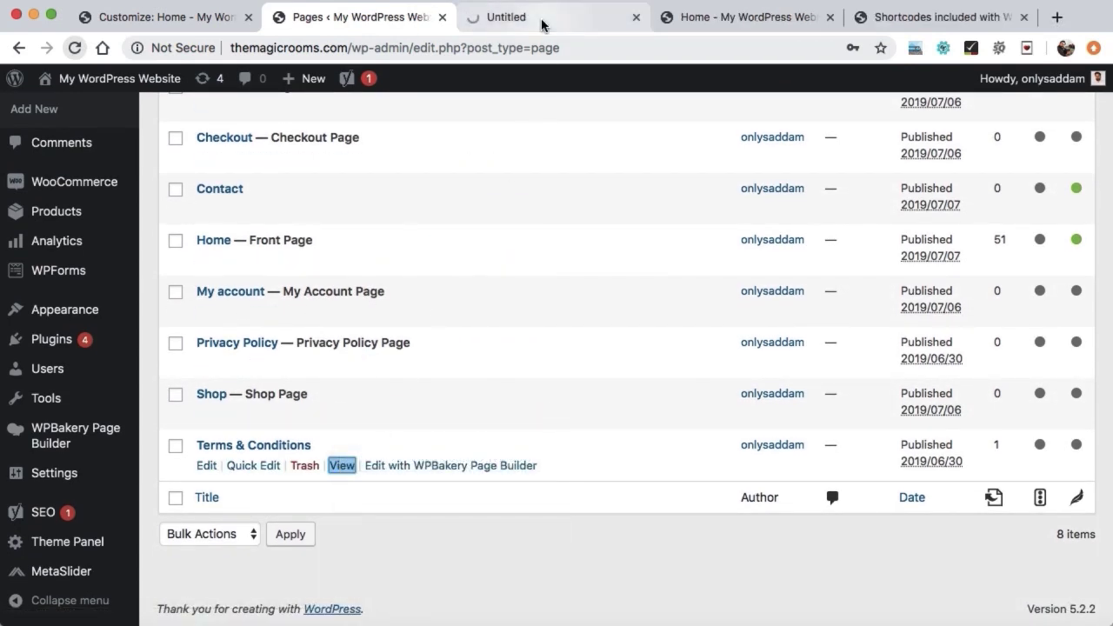
{"action": "left_click", "coordinate": [539, 19]}
{"action": "left_click", "coordinate": [513, 47]}
{"action": "key", "text": "super+c"}
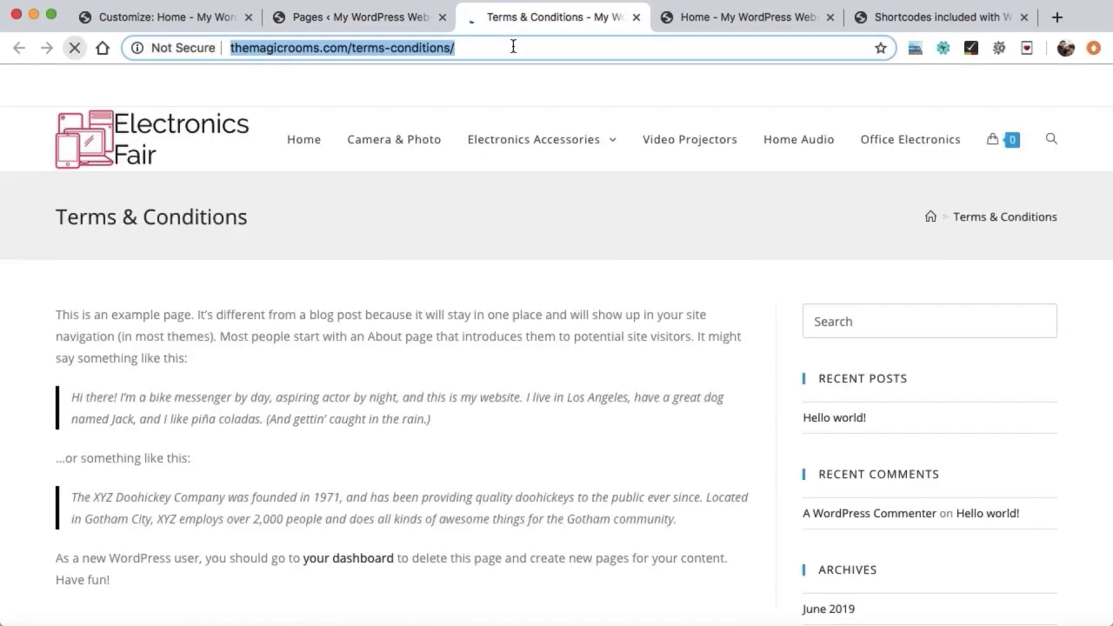
{"action": "key", "text": "super+w"}
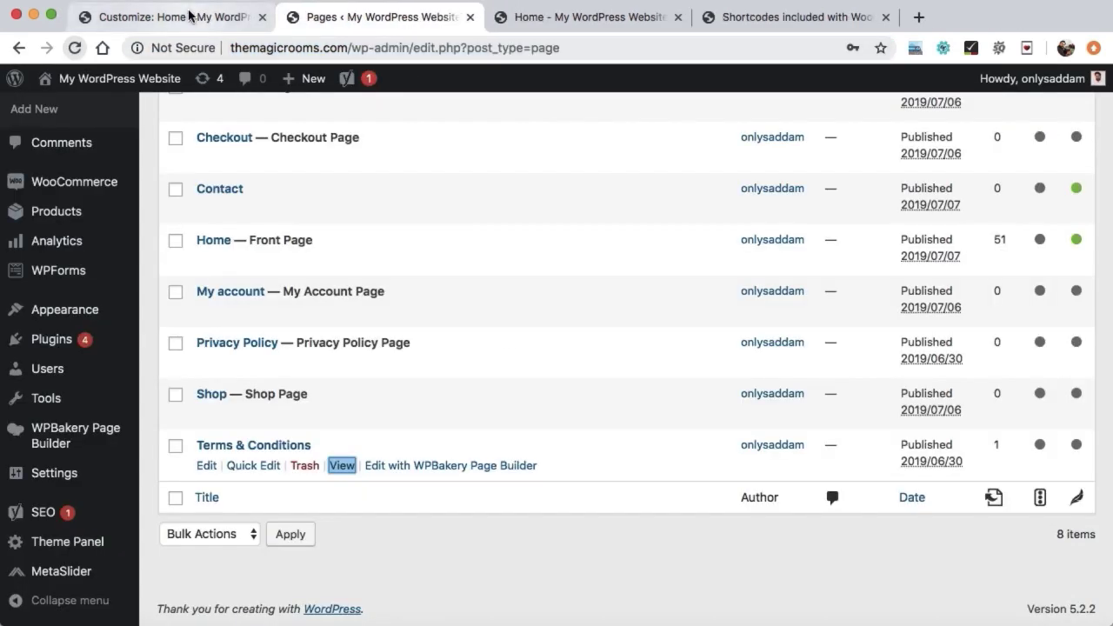
{"action": "left_click", "coordinate": [186, 17]}
{"action": "left_click", "coordinate": [50, 388]}
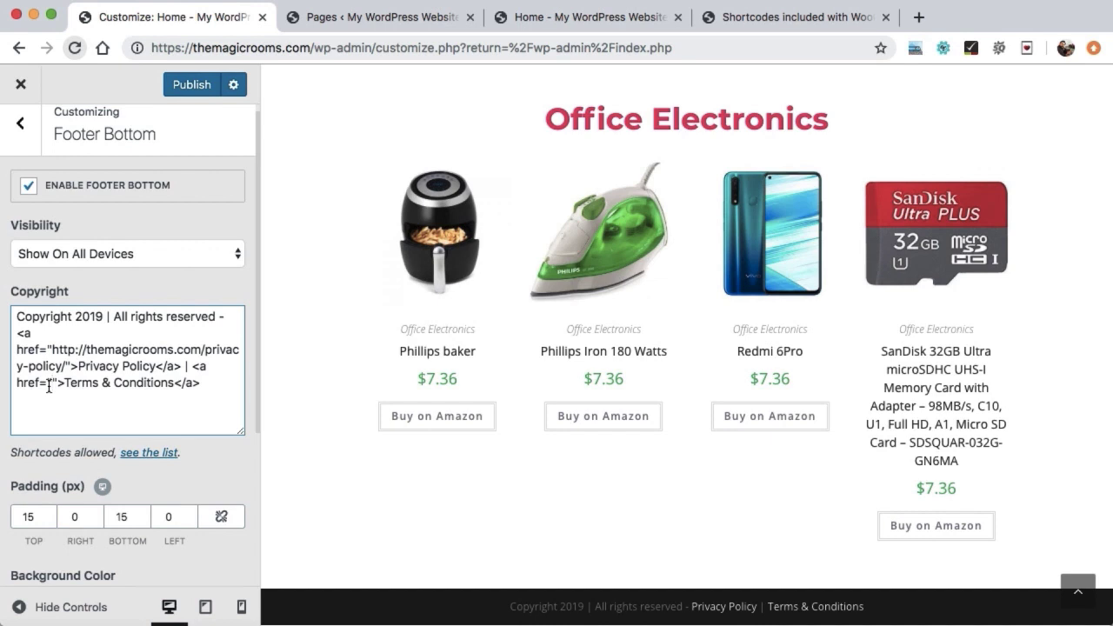
{"action": "key", "text": "super+v"}
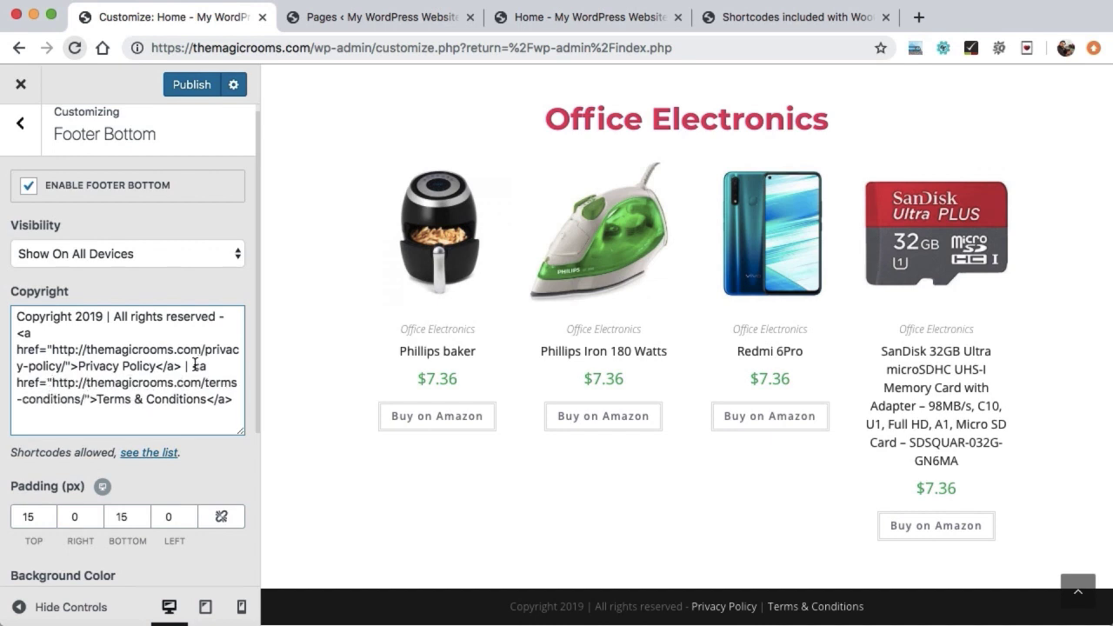
{"action": "left_click_drag", "start_coordinate": [195, 365], "coordinate": [233, 399]}
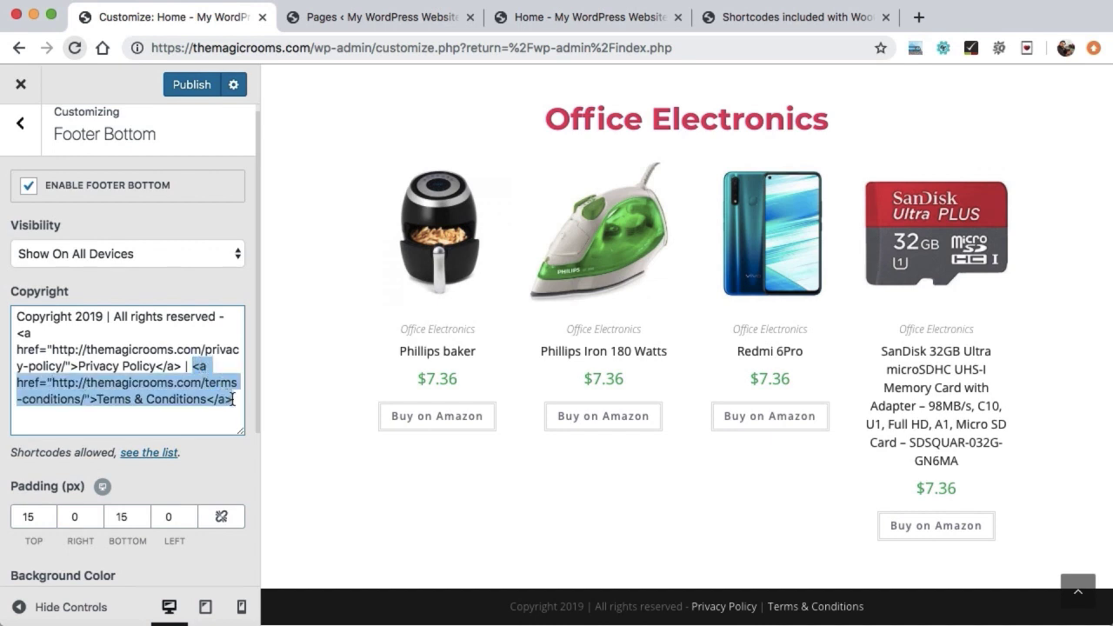
{"action": "left_click", "coordinate": [233, 399]}
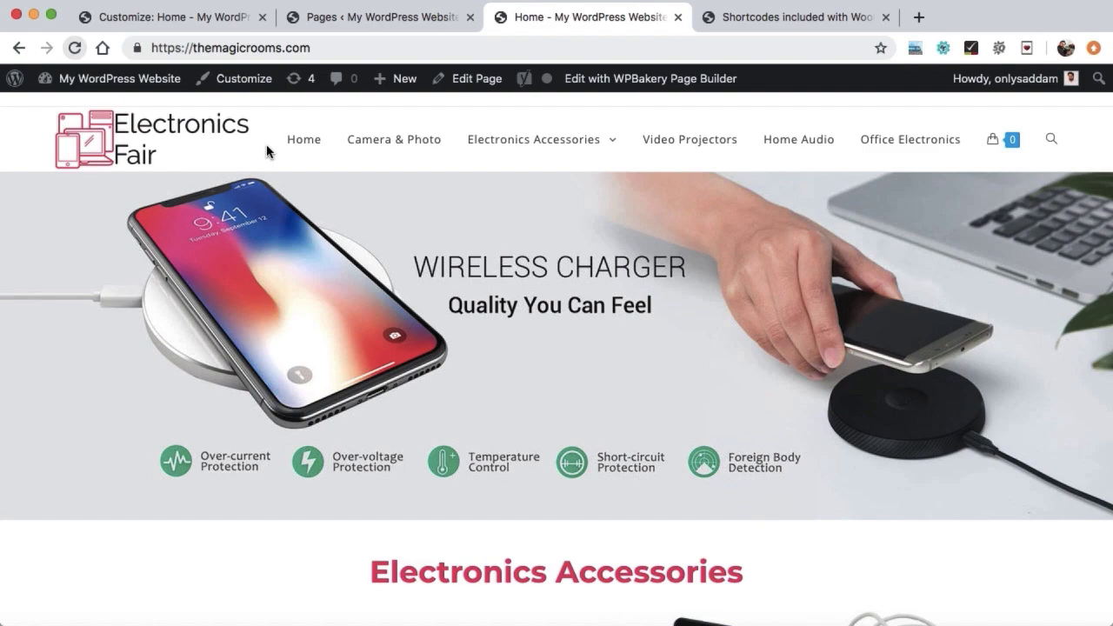
Reload the live homepage, scroll down to check the updated footer, then return to the Dashboard.
{"action": "left_click", "coordinate": [75, 48]}
{"action": "scroll", "coordinate": [446, 313], "scroll_direction": "down", "scroll_amount": 10}
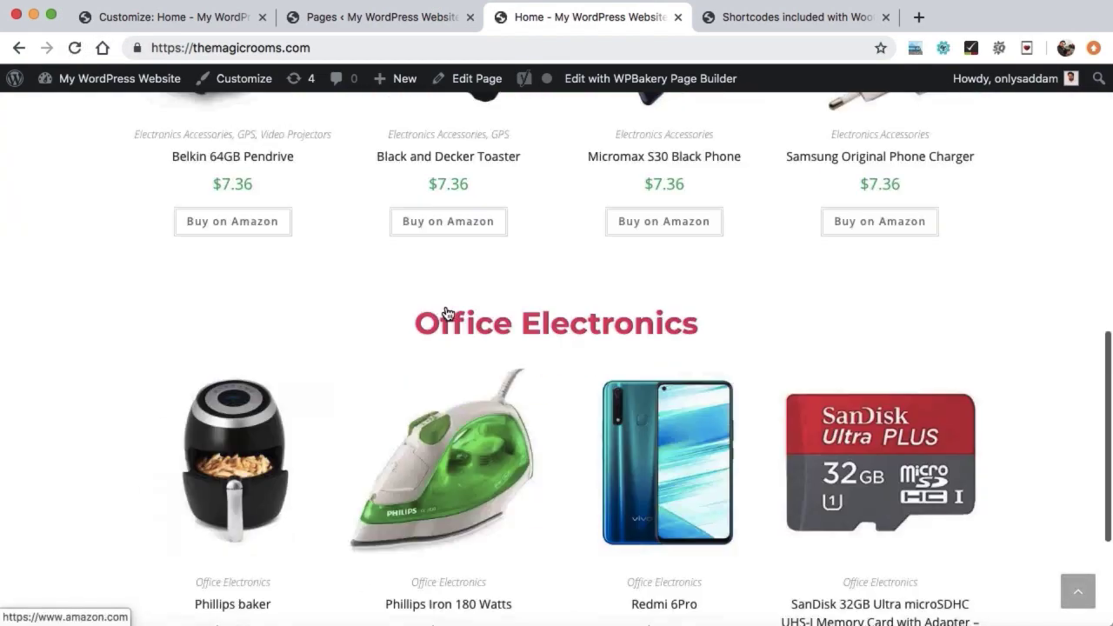
{"action": "scroll", "coordinate": [447, 314], "scroll_direction": "down", "scroll_amount": 3}
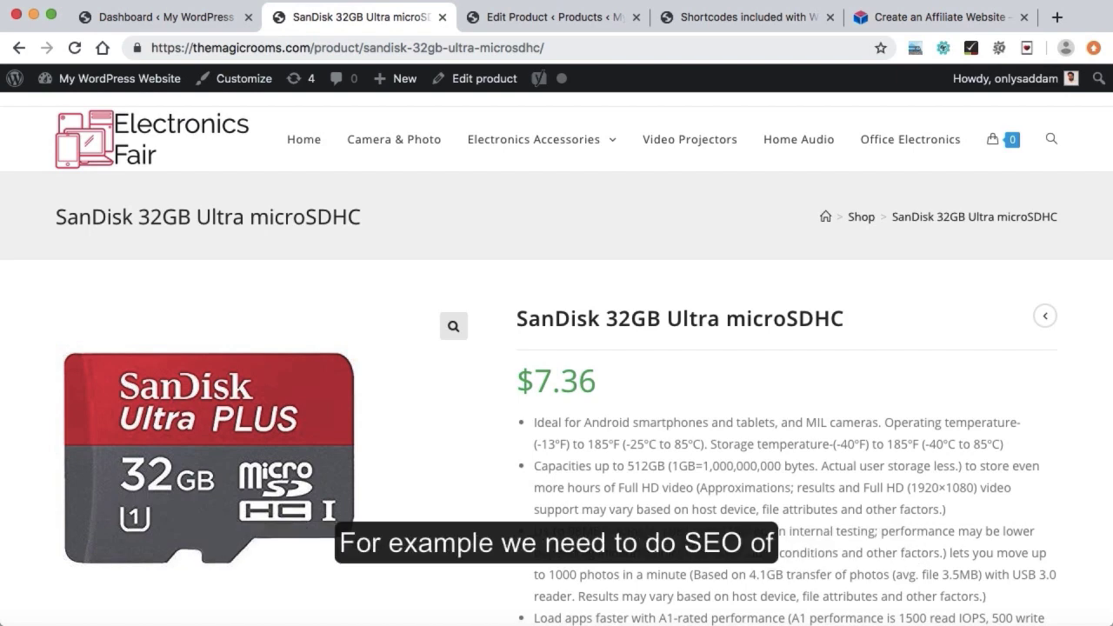
{"action": "scroll", "coordinate": [208, 400], "scroll_direction": "down", "scroll_amount": 2}
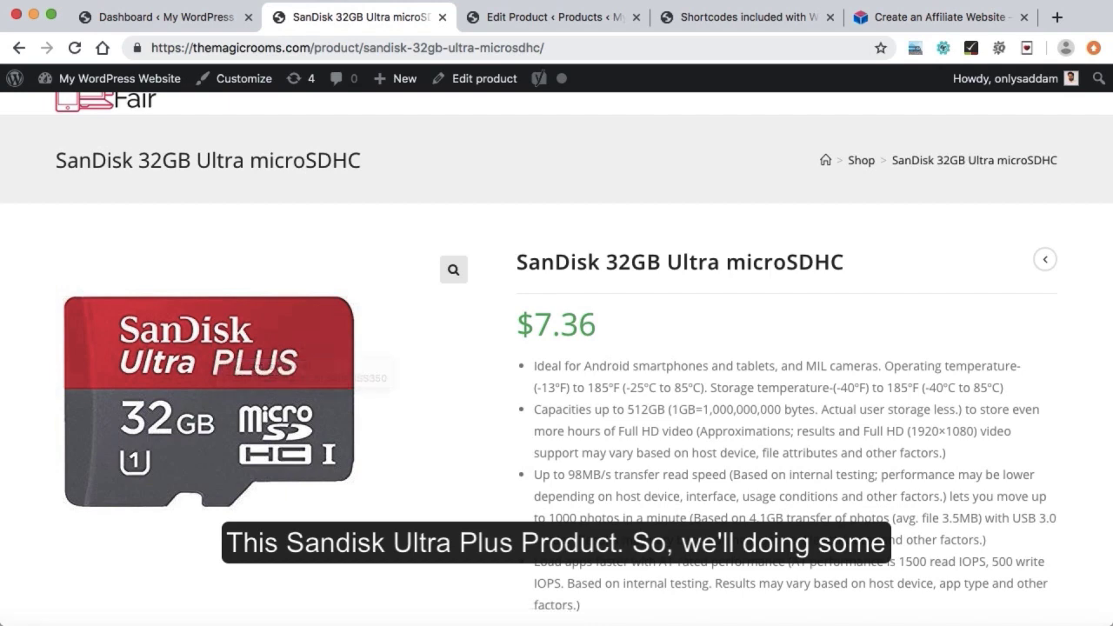
{"action": "scroll", "coordinate": [556, 359], "scroll_direction": "up", "scroll_amount": 2}
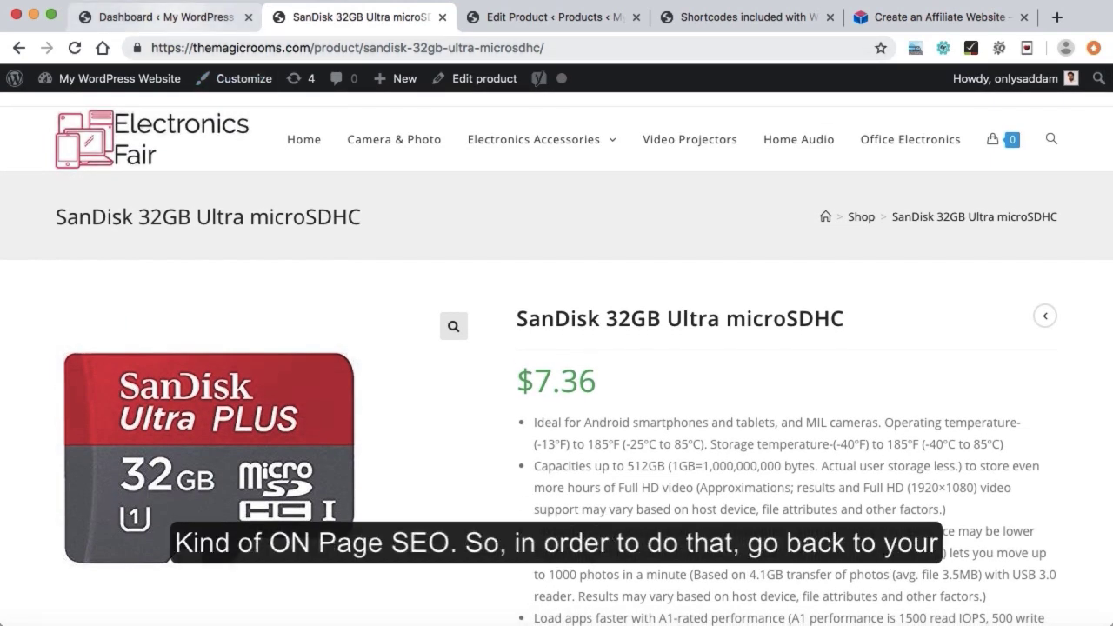
{"action": "key", "text": "super+1"}
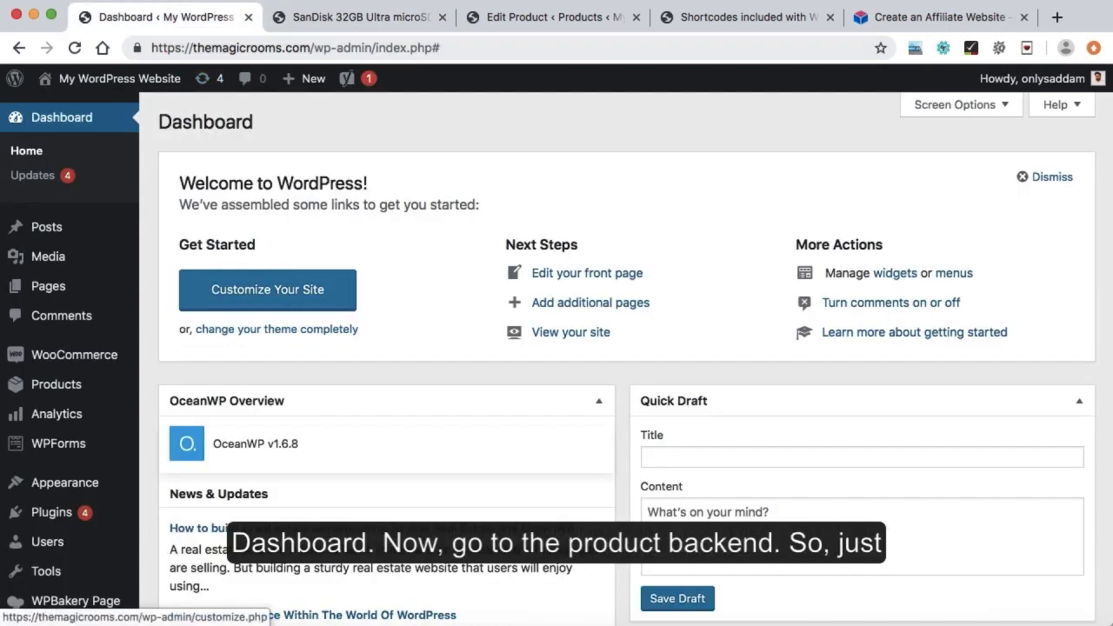
Open SanDisk 32GB Ultra microSDHC for editing from the All Products list.
{"action": "mouse_move", "coordinate": [56, 383]}
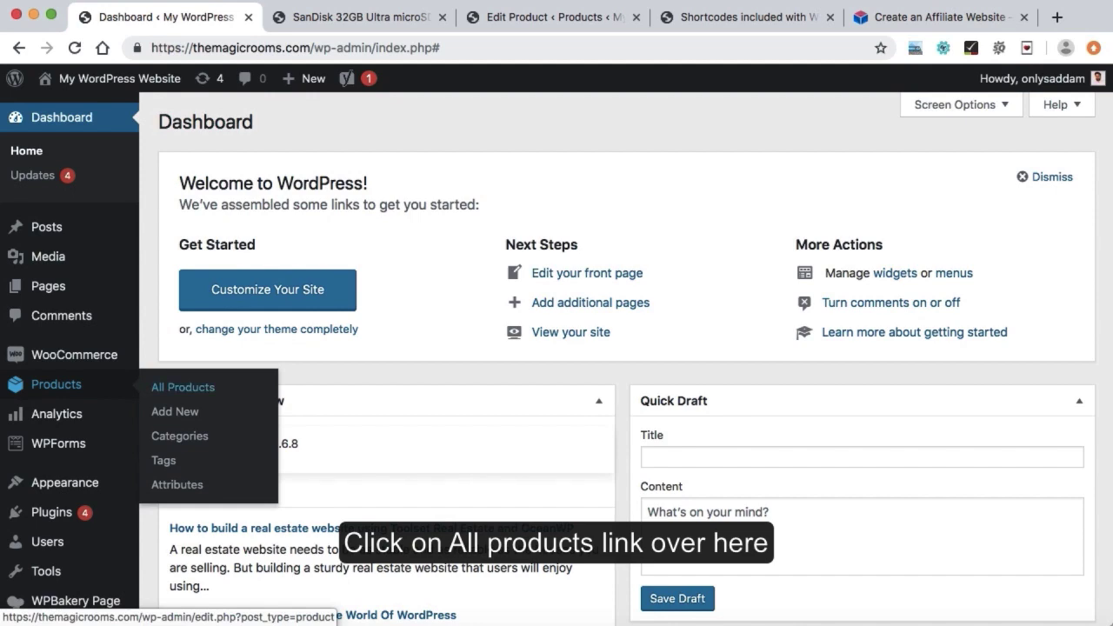
{"action": "left_click", "coordinate": [183, 387]}
{"action": "scroll", "coordinate": [557, 356], "scroll_direction": "down", "scroll_amount": 2}
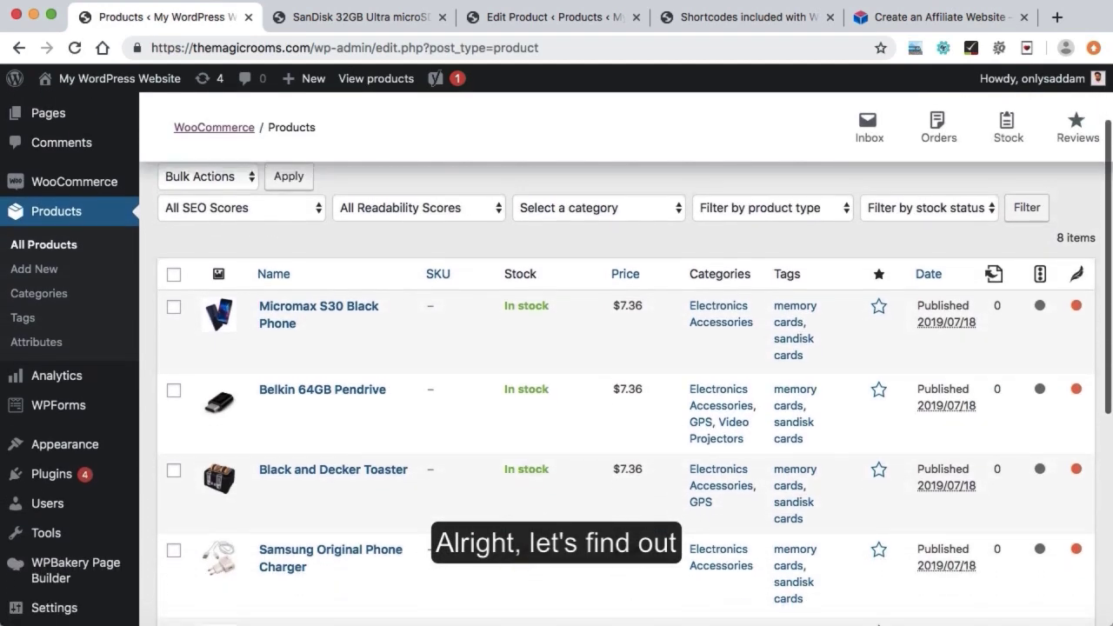
{"action": "scroll", "coordinate": [557, 392], "scroll_direction": "down", "scroll_amount": 5}
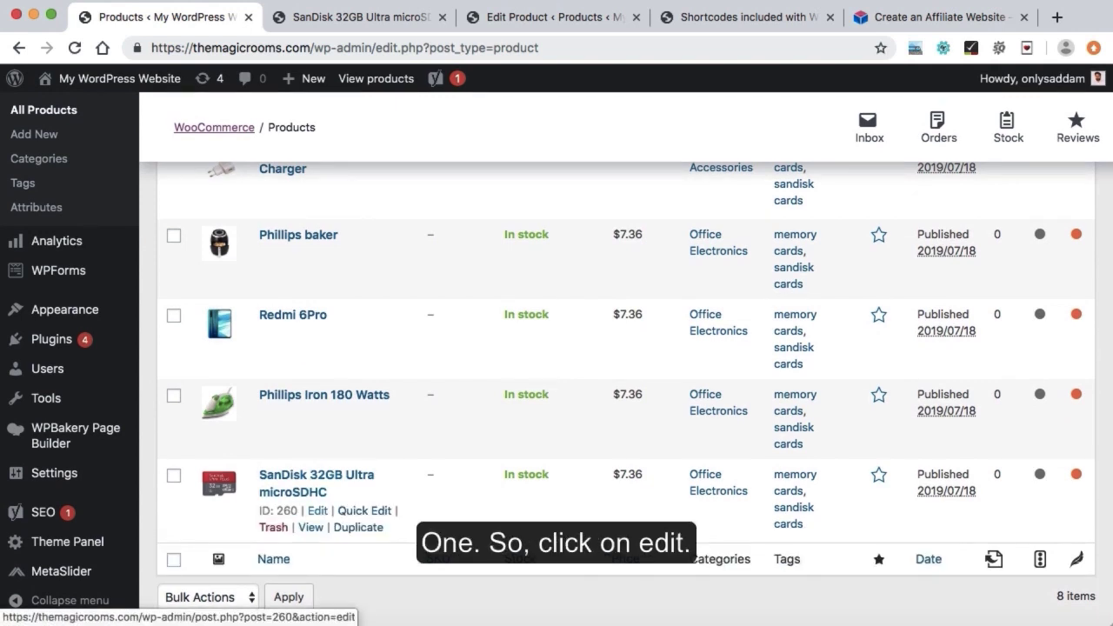
{"action": "left_click", "coordinate": [318, 510]}
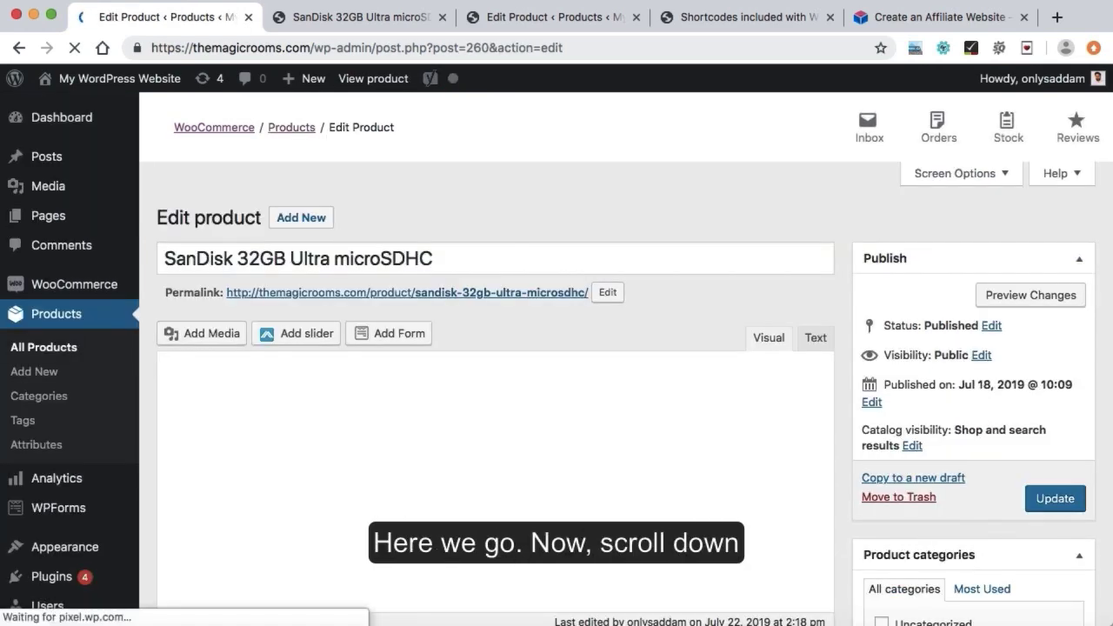
{"action": "scroll", "coordinate": [496, 392], "scroll_direction": "down", "scroll_amount": 8}
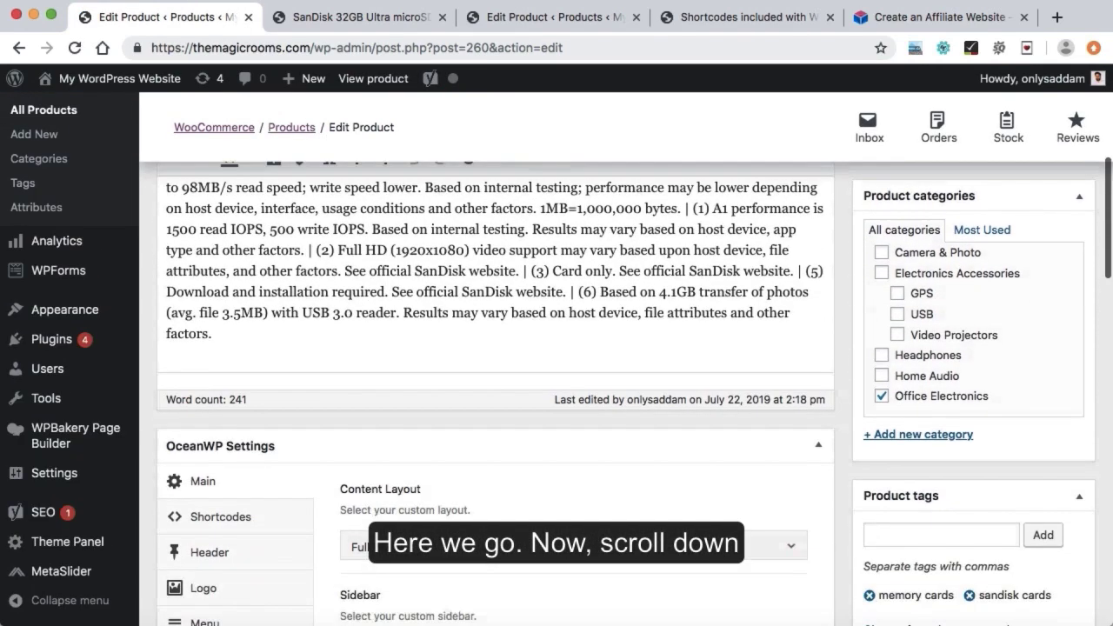
{"action": "scroll", "coordinate": [496, 392], "scroll_direction": "down", "scroll_amount": 13}
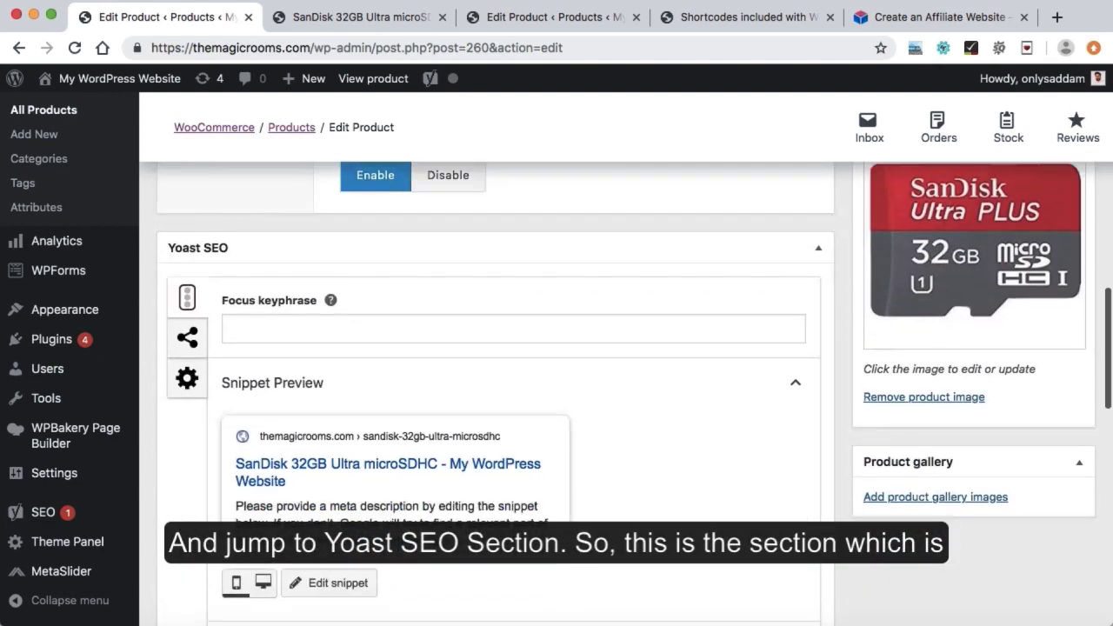
{"action": "scroll", "coordinate": [495, 392], "scroll_direction": "down", "scroll_amount": 1}
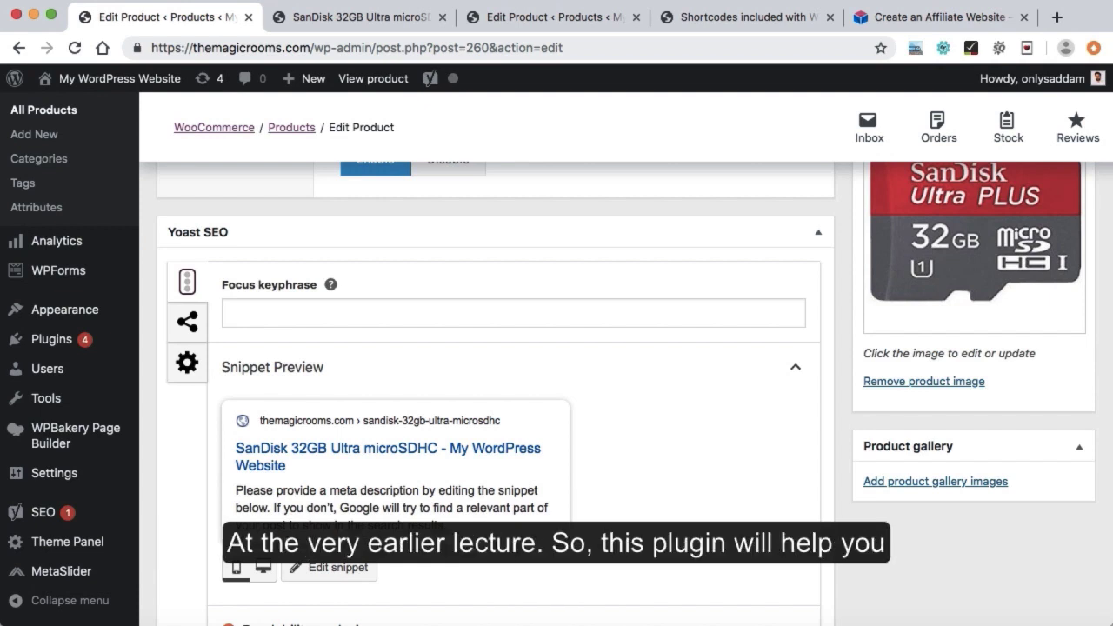
{"action": "scroll", "coordinate": [635, 391], "scroll_direction": "down", "scroll_amount": 2}
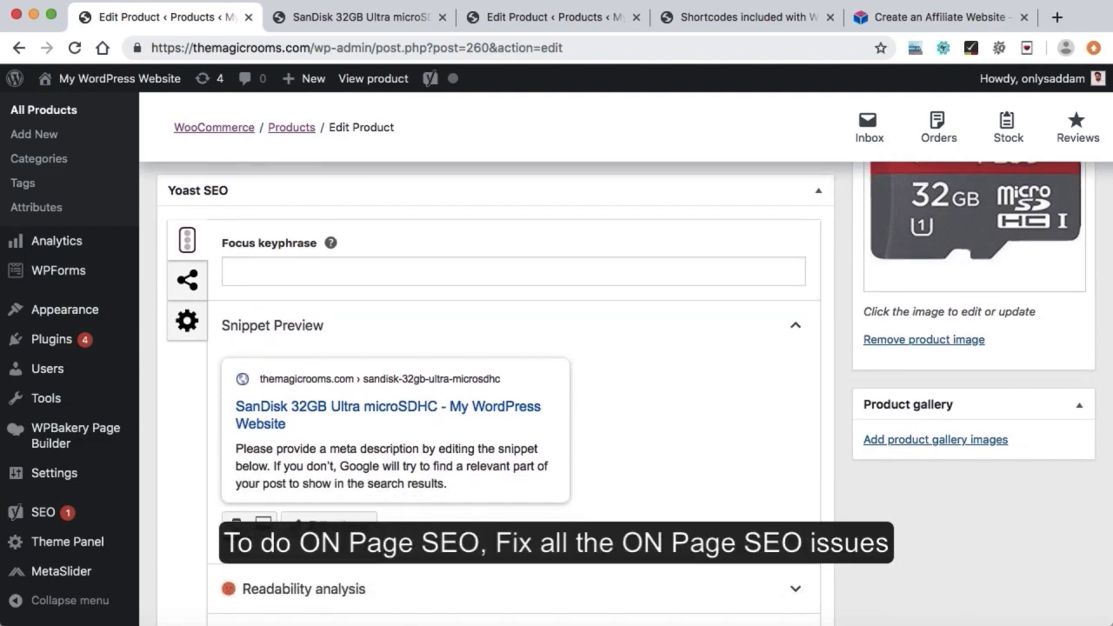
{"action": "scroll", "coordinate": [738, 412], "scroll_direction": "down", "scroll_amount": 2}
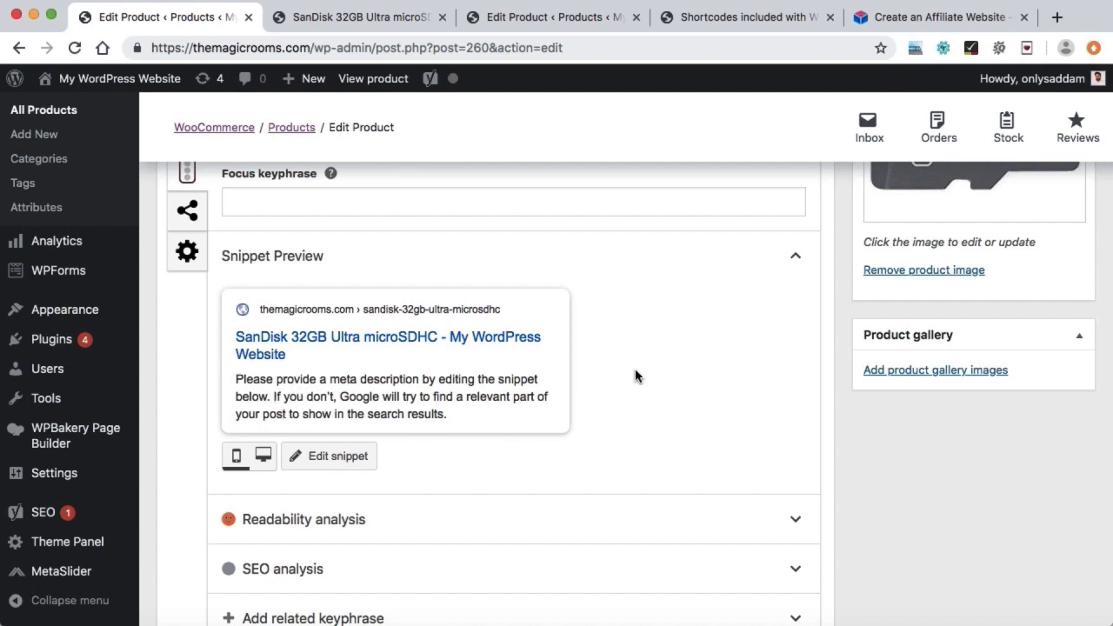
{"action": "scroll", "coordinate": [634, 375], "scroll_direction": "up", "scroll_amount": 2}
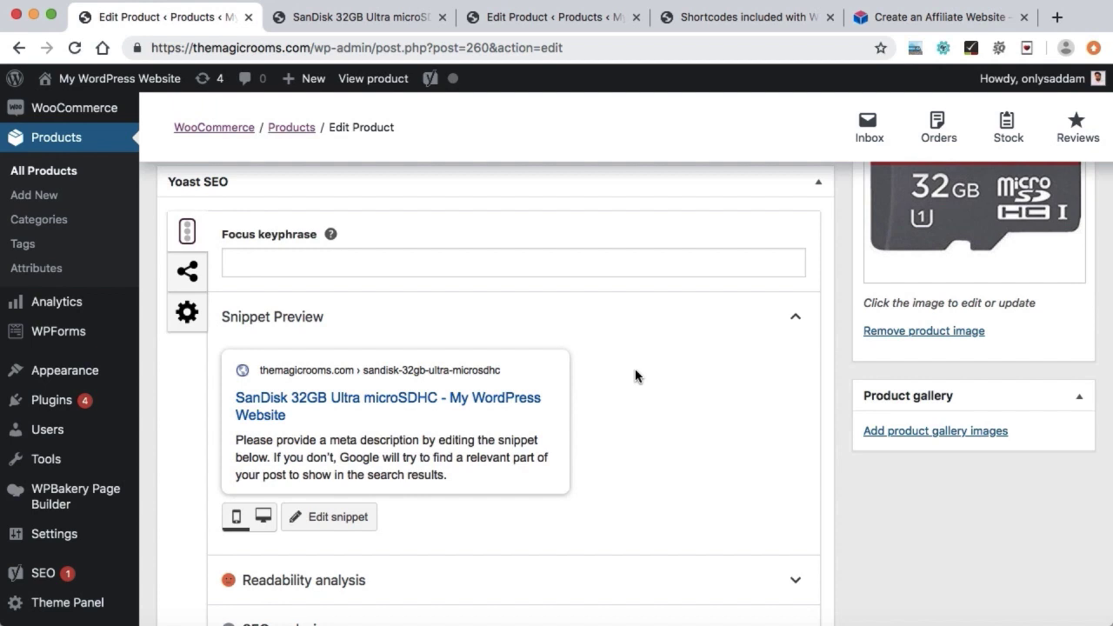
{"action": "left_click", "coordinate": [295, 260]}
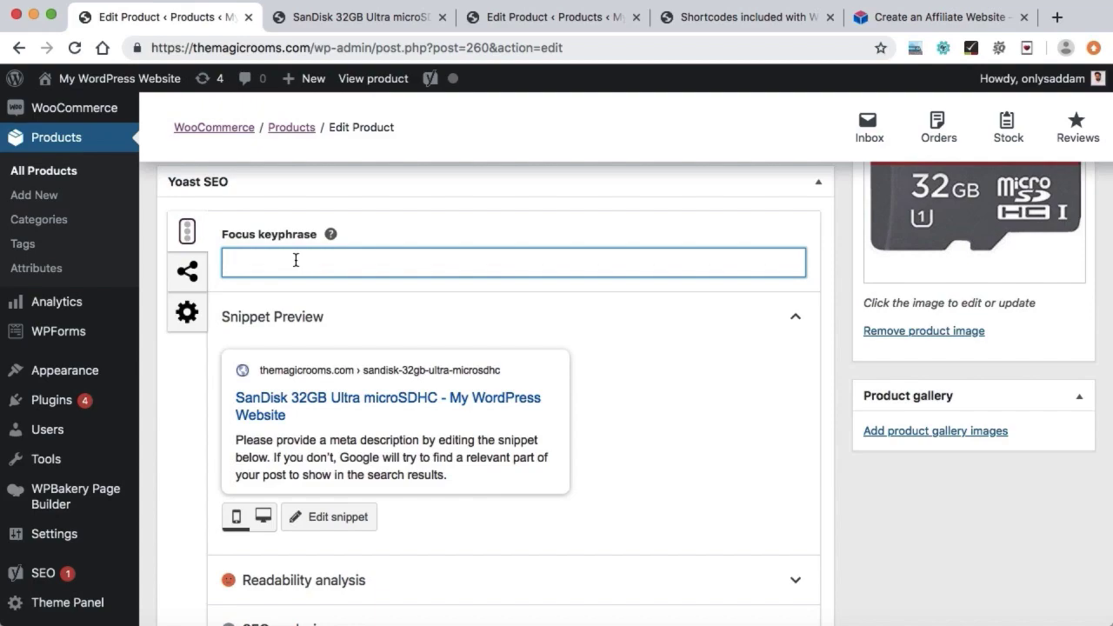
{"action": "scroll", "coordinate": [308, 263], "scroll_direction": "up", "scroll_amount": 1}
{"action": "scroll", "coordinate": [308, 263], "scroll_direction": "up", "scroll_amount": 20}
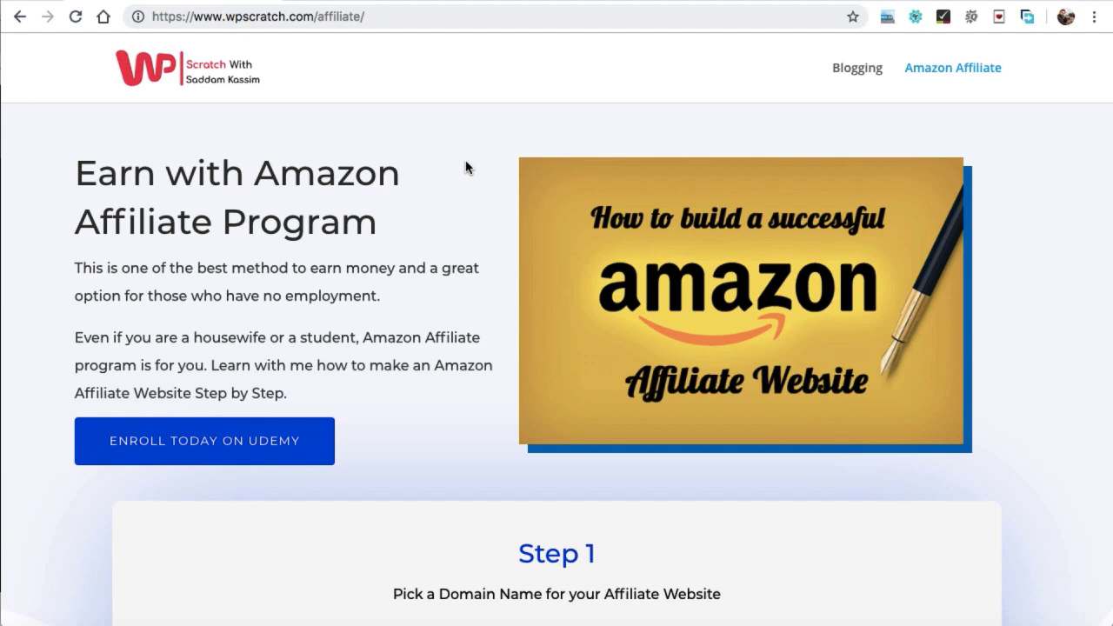
Follow the Keyword Planner link in the Google Keyword Tool box on wpscratch.com/affiliate.
{"action": "scroll", "coordinate": [484, 190], "scroll_direction": "down", "scroll_amount": 10}
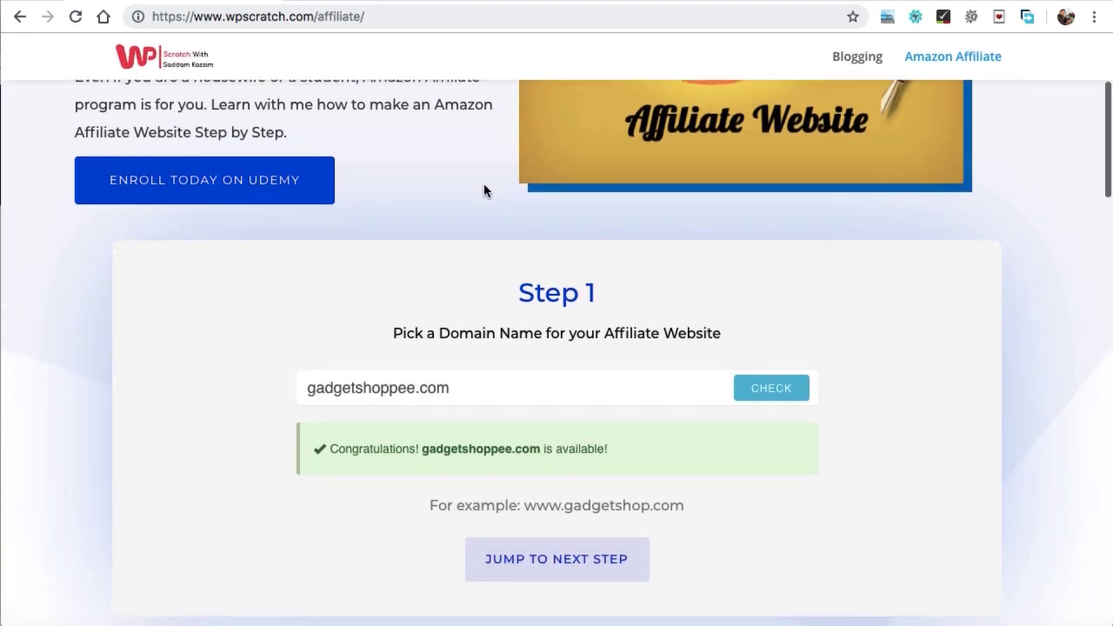
{"action": "scroll", "coordinate": [484, 190], "scroll_direction": "down", "scroll_amount": 15}
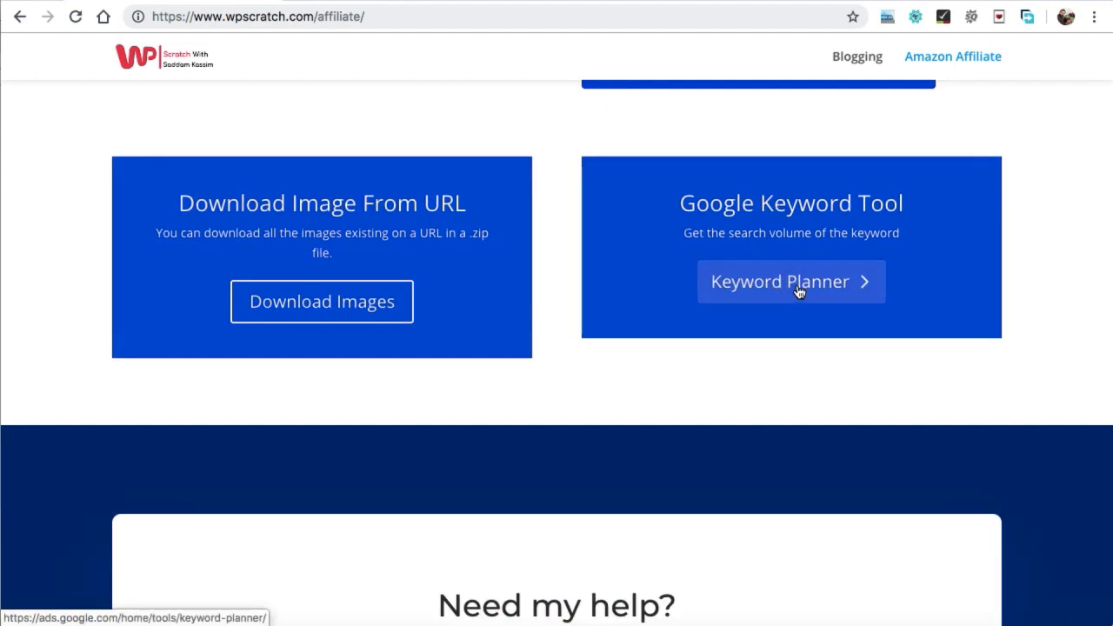
{"action": "left_click", "coordinate": [798, 292]}
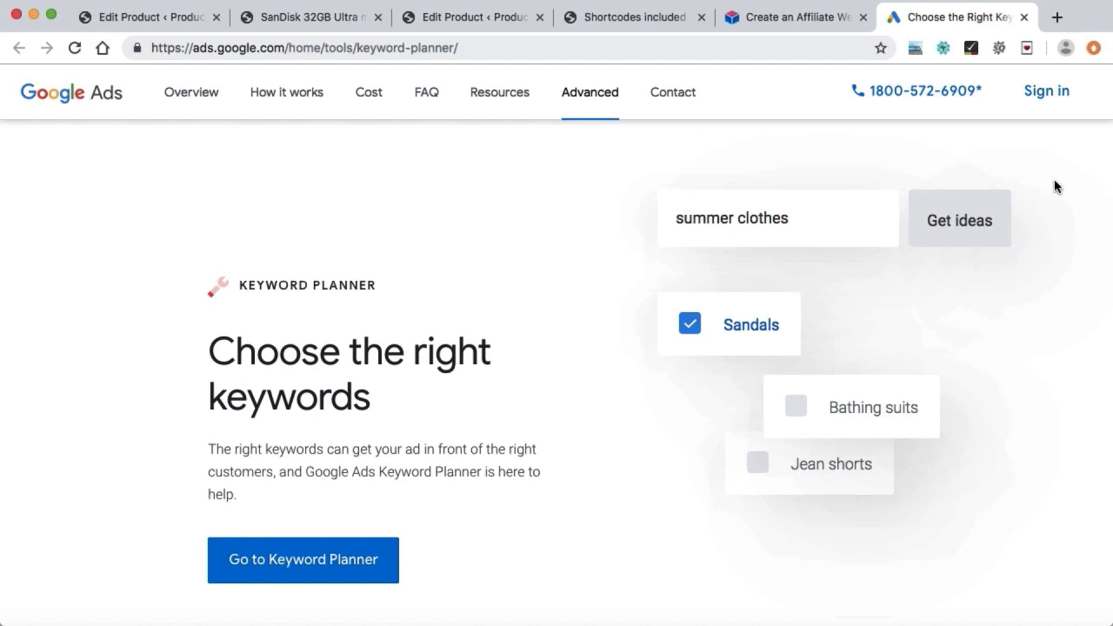
Sign in with the saved Google account, dismiss the survey, and choose Discover new keywords.
{"action": "left_click", "coordinate": [1048, 105]}
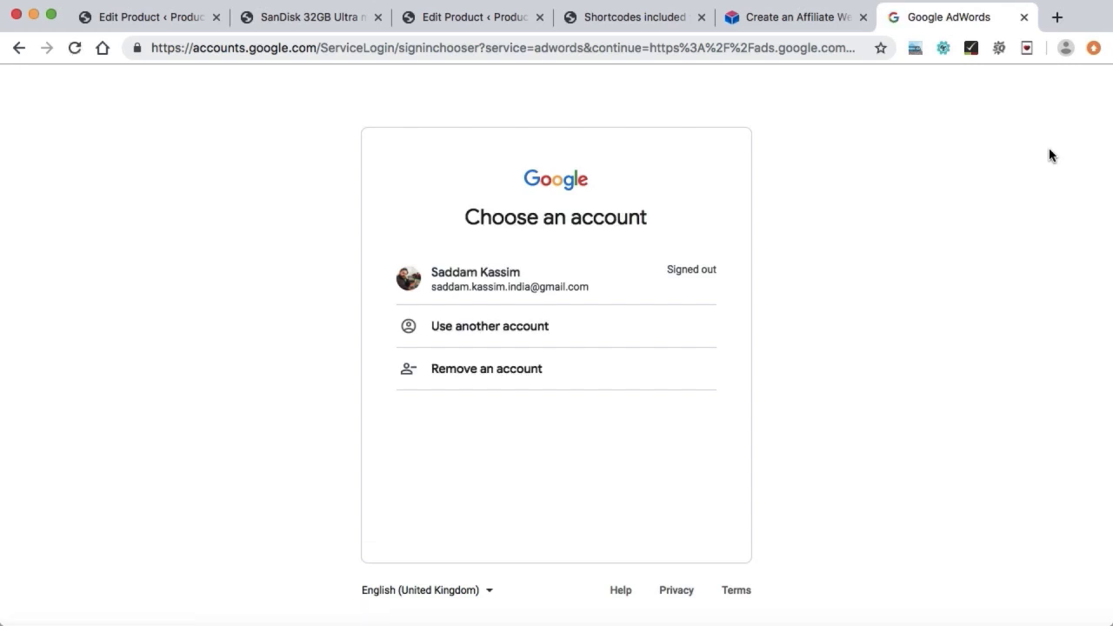
{"action": "left_click", "coordinate": [491, 280]}
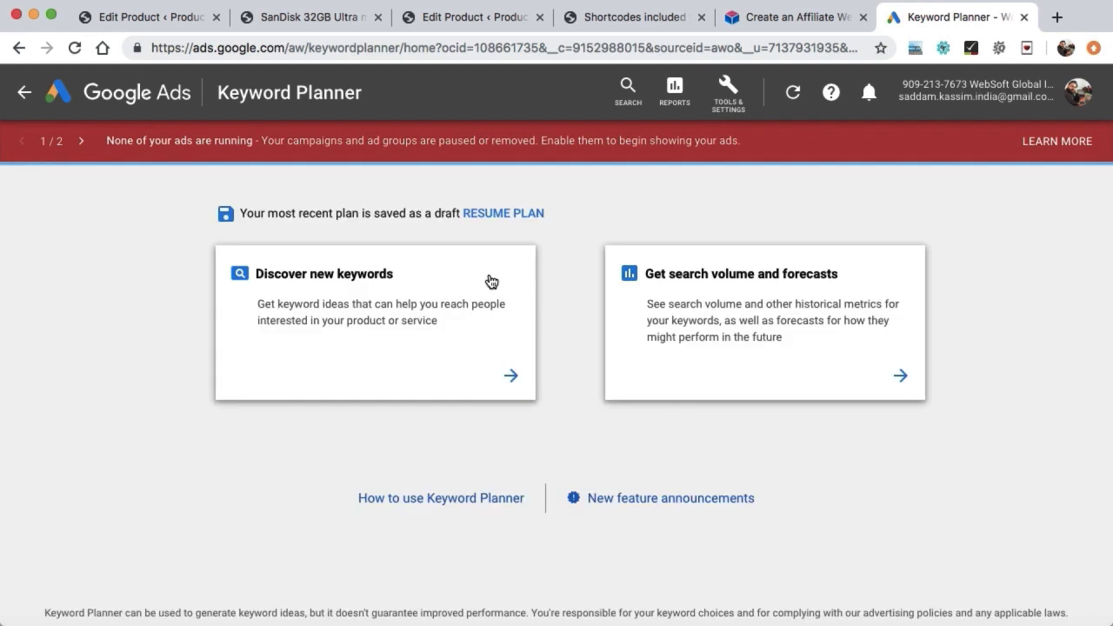
{"action": "left_click", "coordinate": [1078, 281]}
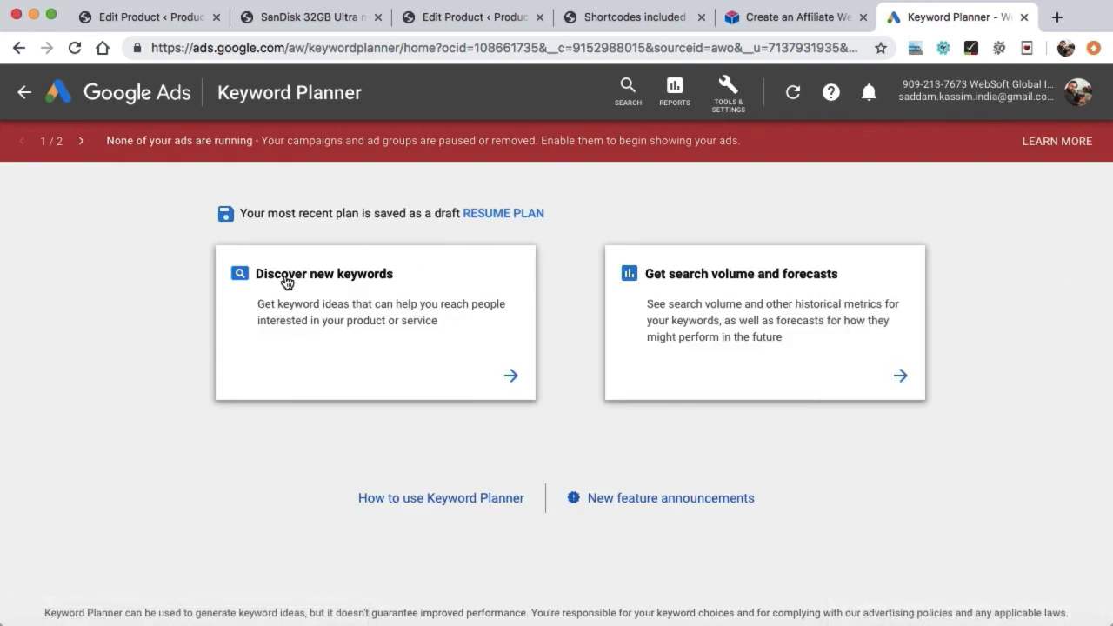
{"action": "left_click", "coordinate": [346, 280]}
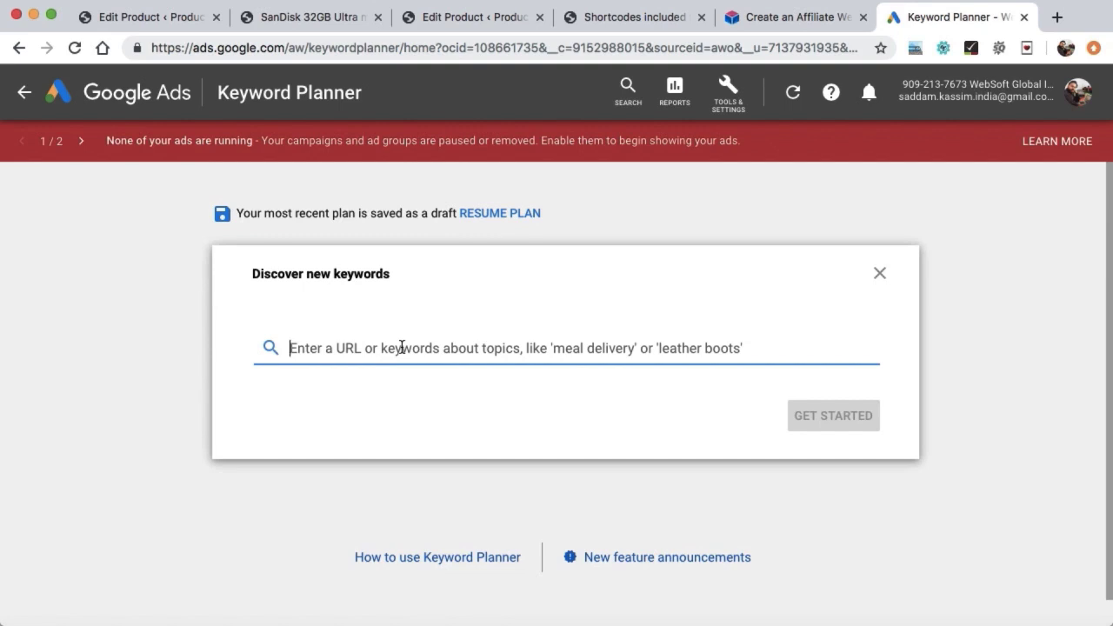
Add seeds 'sandisk memory card', 'memory card chip 32 GB', 'sandisk chip 32 GB', 'sandisk memory card 32 GB'.
{"action": "type", "text": "sandisk memory card"}
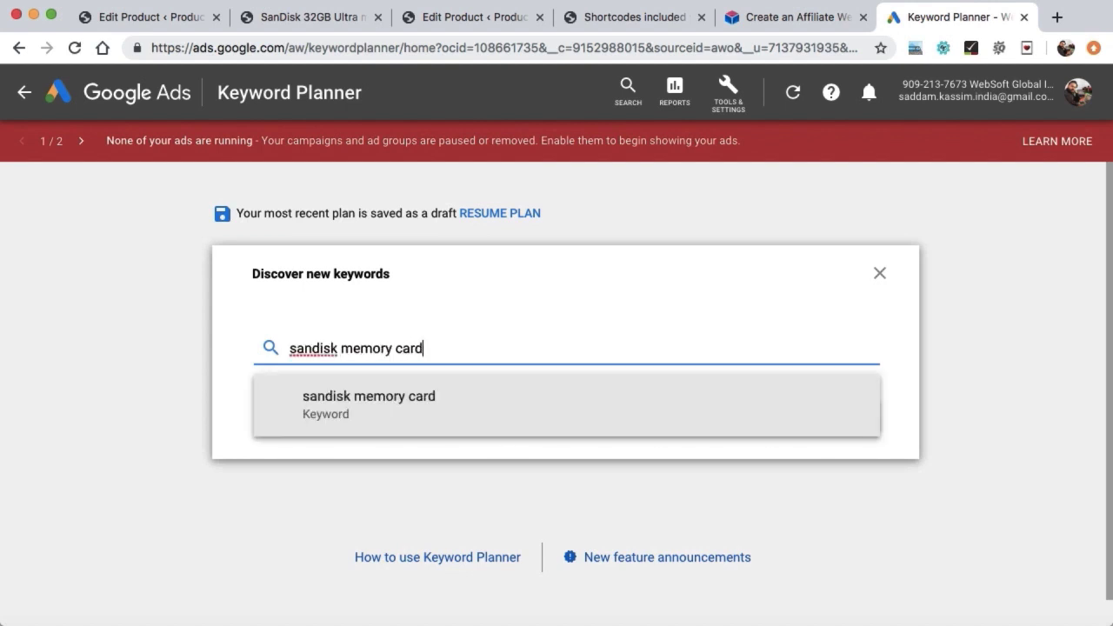
{"action": "key", "text": "Return"}
{"action": "type", "text": "memory car"}
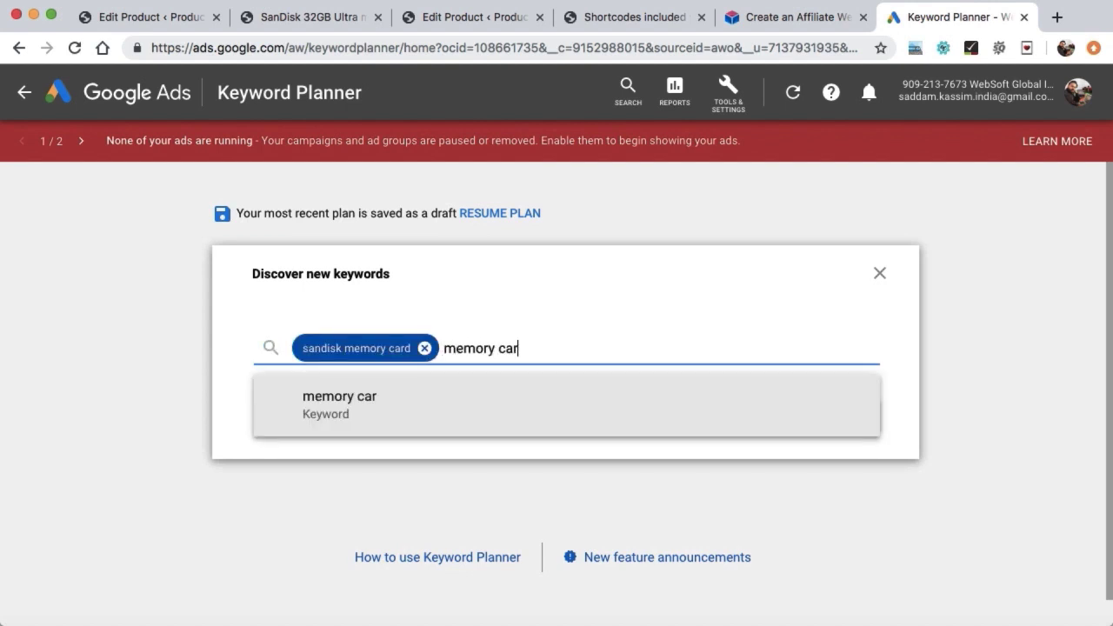
{"action": "type", "text": "d chip 32 GB"}
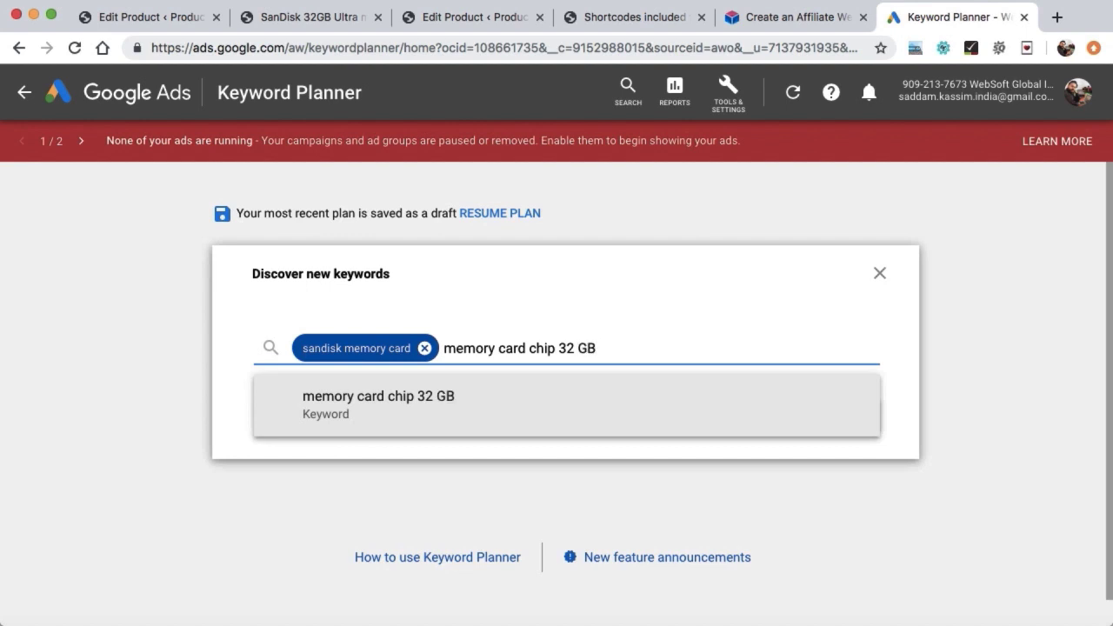
{"action": "type", "text": ","}
{"action": "key", "text": "Return"}
{"action": "type", "text": "sandisk chip 32 GB"}
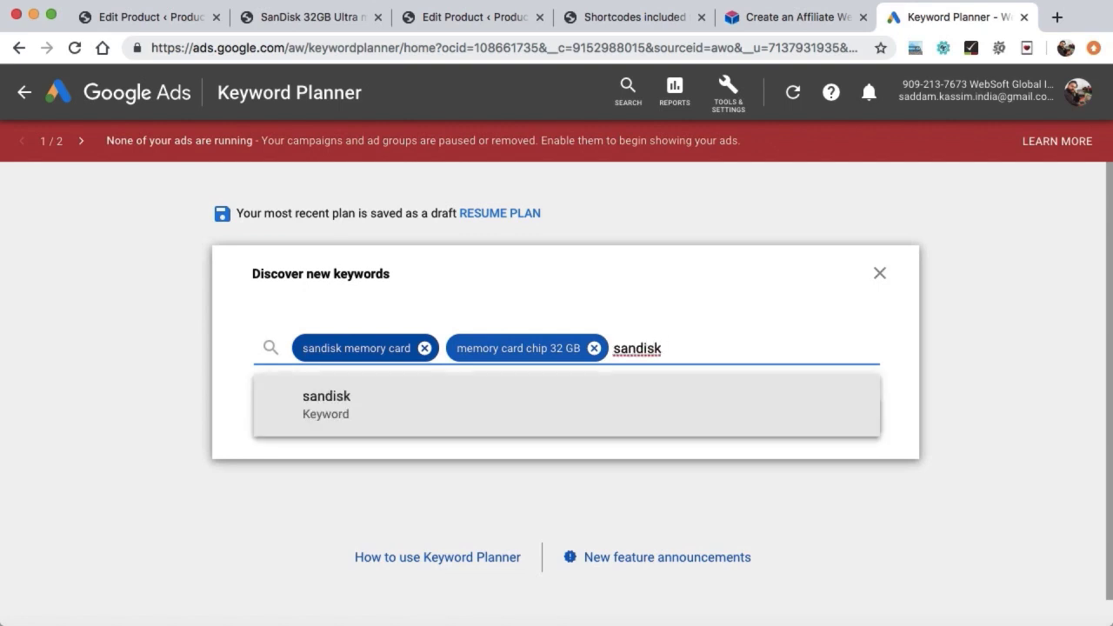
{"action": "key", "text": "Return"}
{"action": "type", "text": "sandisk memory card 32 GB"}
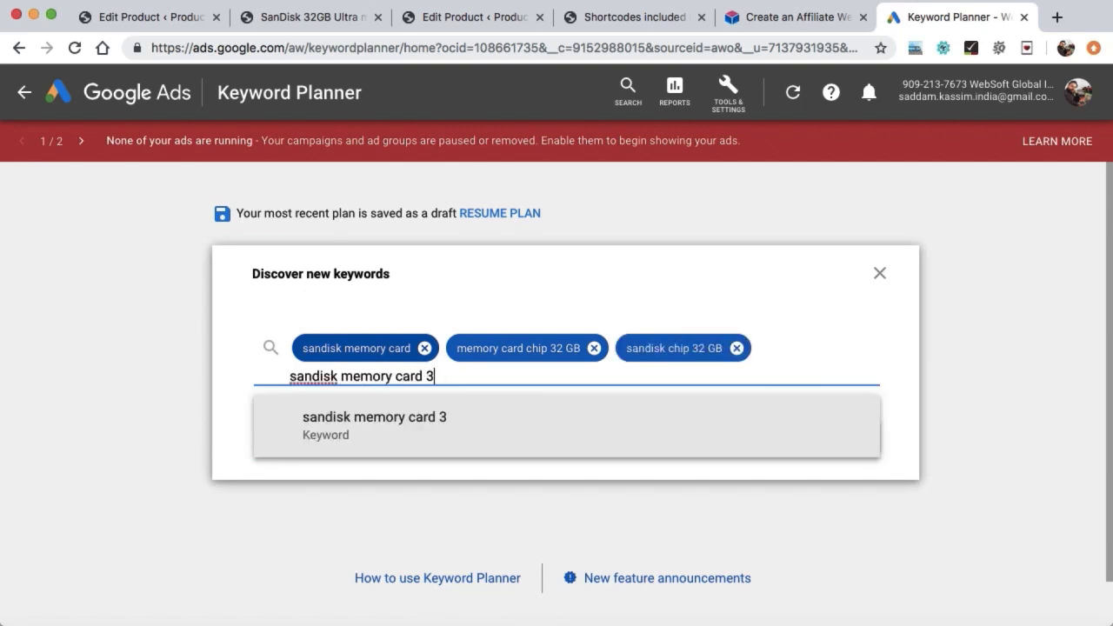
{"action": "key", "text": "Return"}
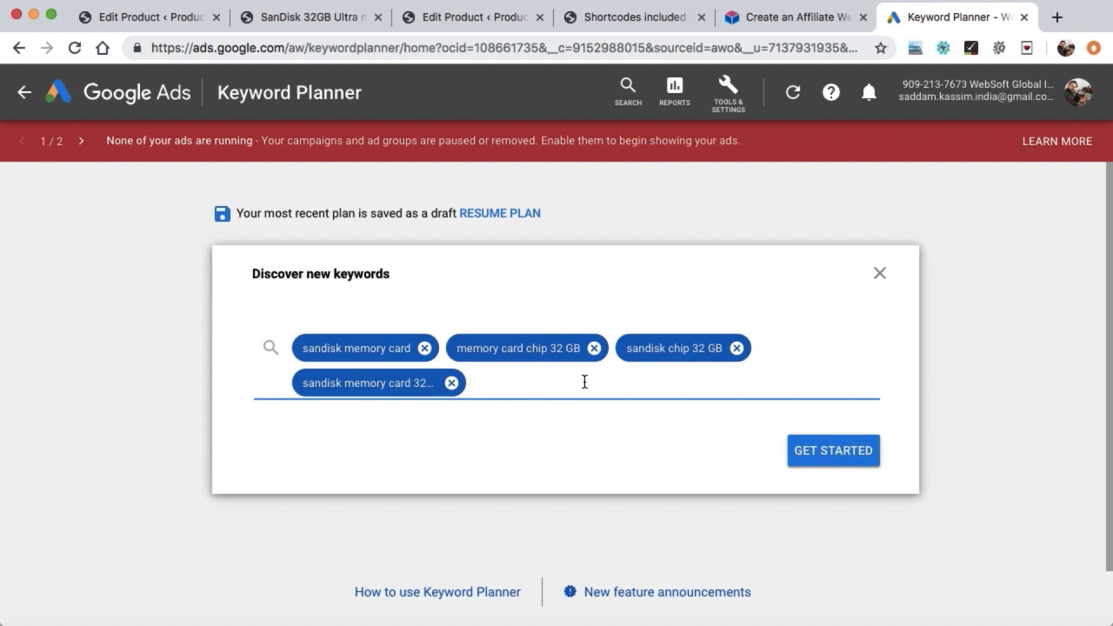
Generate keyword ideas for the four seeds, widen the Keyword column and review monthly search volumes.
{"action": "left_click", "coordinate": [833, 452]}
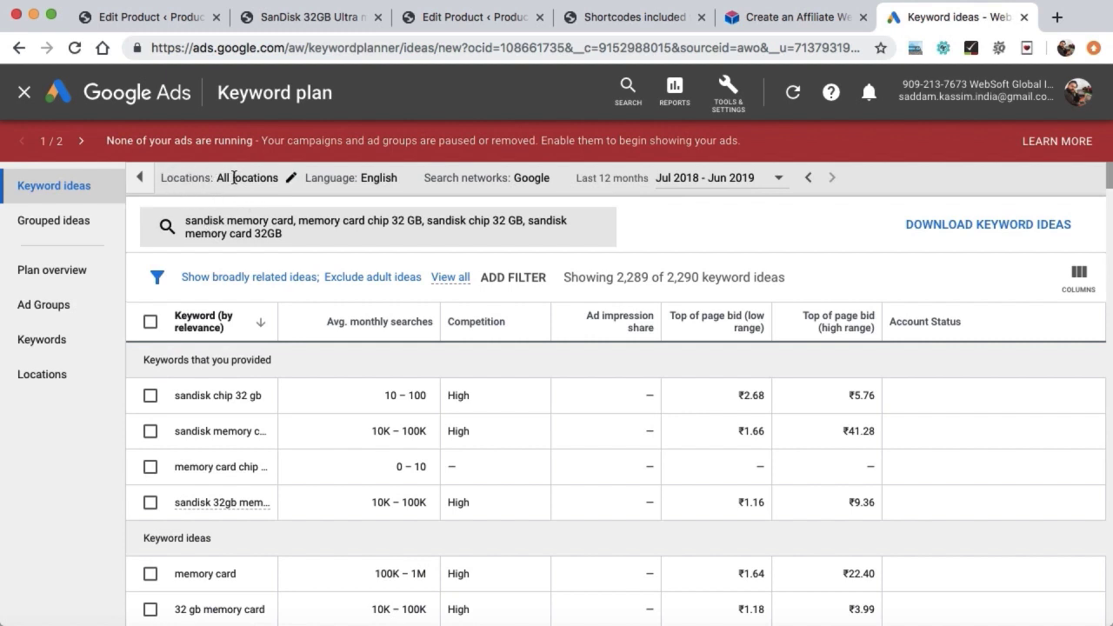
{"action": "scroll", "coordinate": [319, 369], "scroll_direction": "down", "scroll_amount": 1}
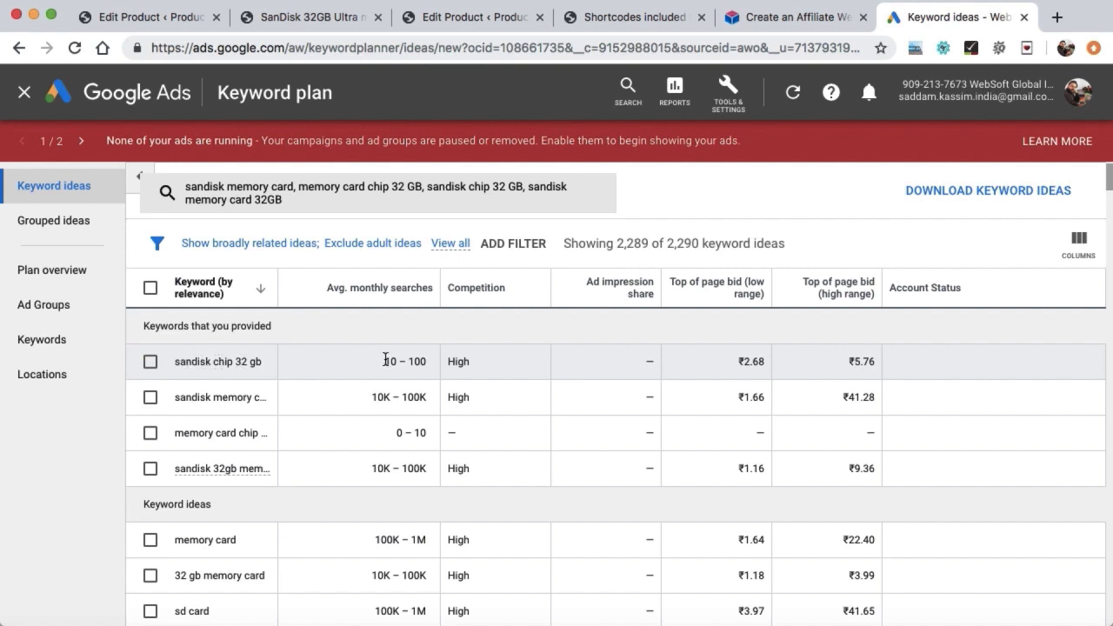
{"action": "left_click_drag", "start_coordinate": [386, 360], "coordinate": [425, 360]}
{"action": "left_click", "coordinate": [459, 361]}
{"action": "left_click_drag", "start_coordinate": [280, 287], "coordinate": [314, 287]}
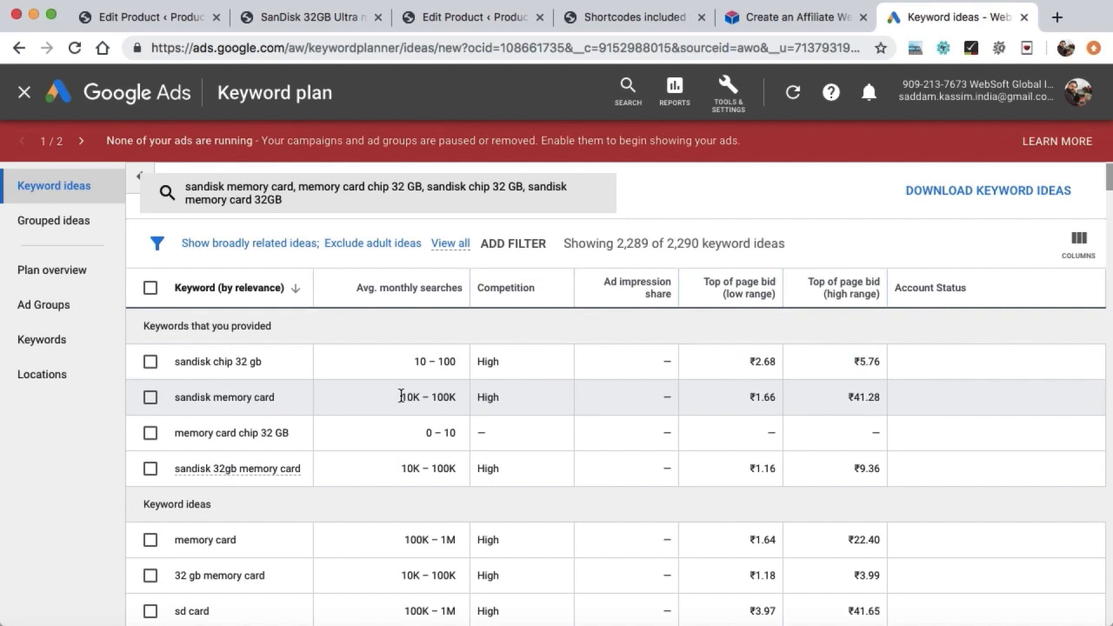
{"action": "left_click_drag", "start_coordinate": [401, 396], "coordinate": [455, 395]}
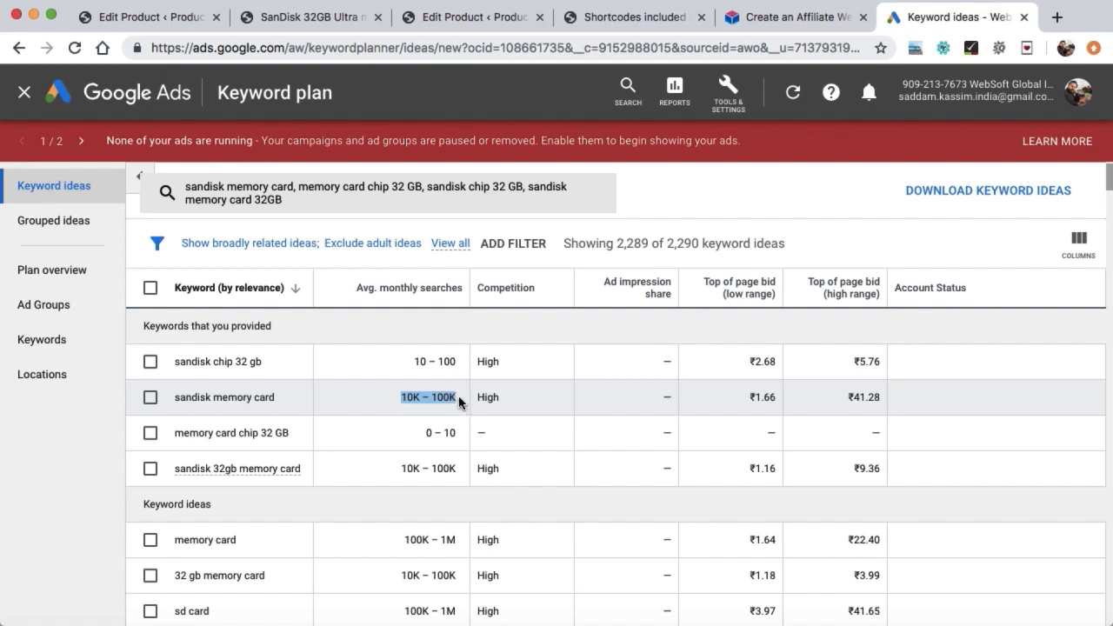
{"action": "left_click", "coordinate": [459, 402]}
{"action": "scroll", "coordinate": [458, 402], "scroll_direction": "up", "scroll_amount": 1}
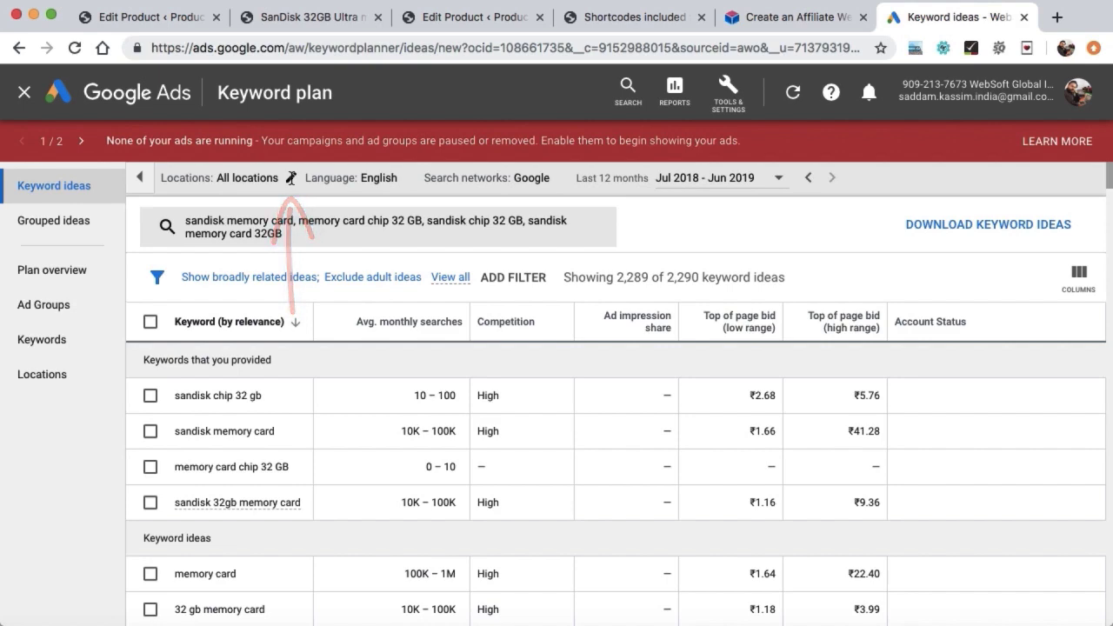
Set the keyword ideas' target location to United States.
{"action": "left_click", "coordinate": [291, 177]}
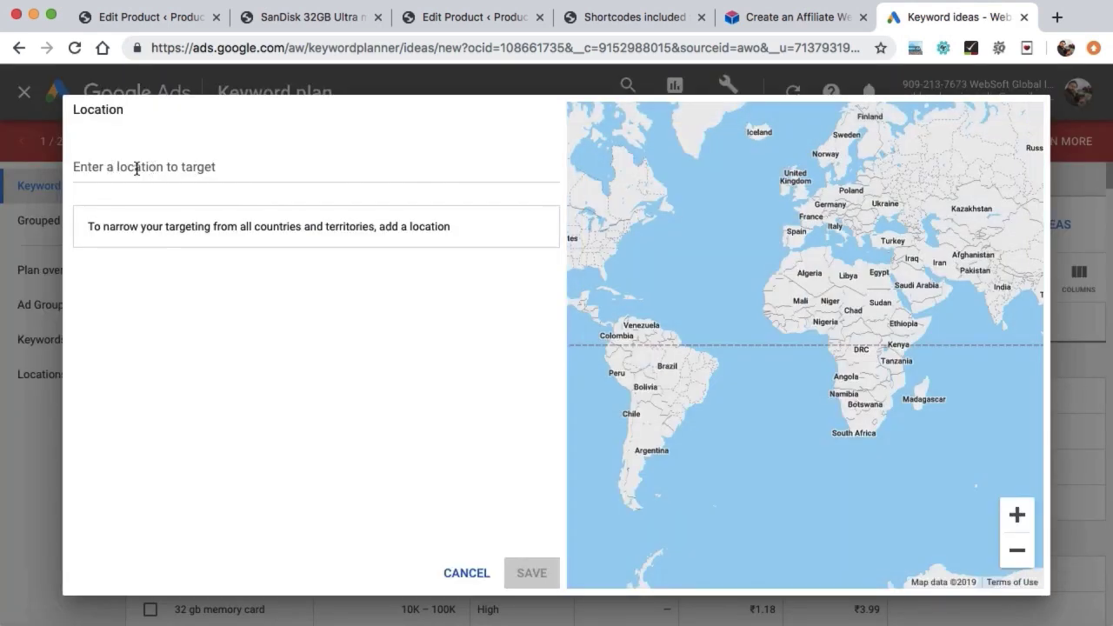
{"action": "left_click", "coordinate": [133, 168]}
{"action": "type", "text": "united "}
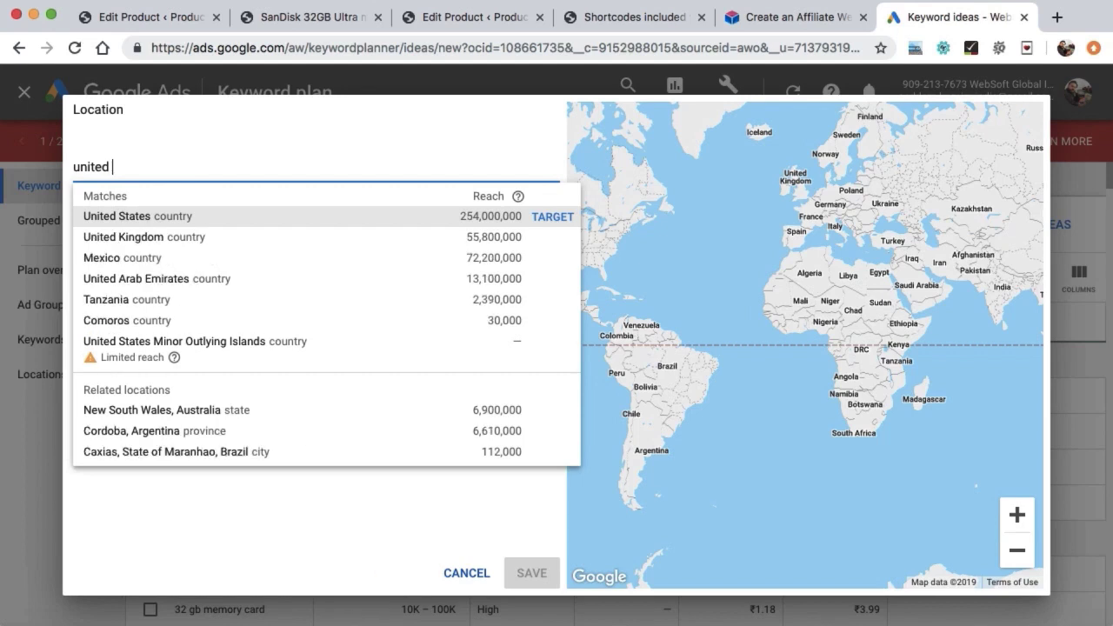
{"action": "type", "text": "states"}
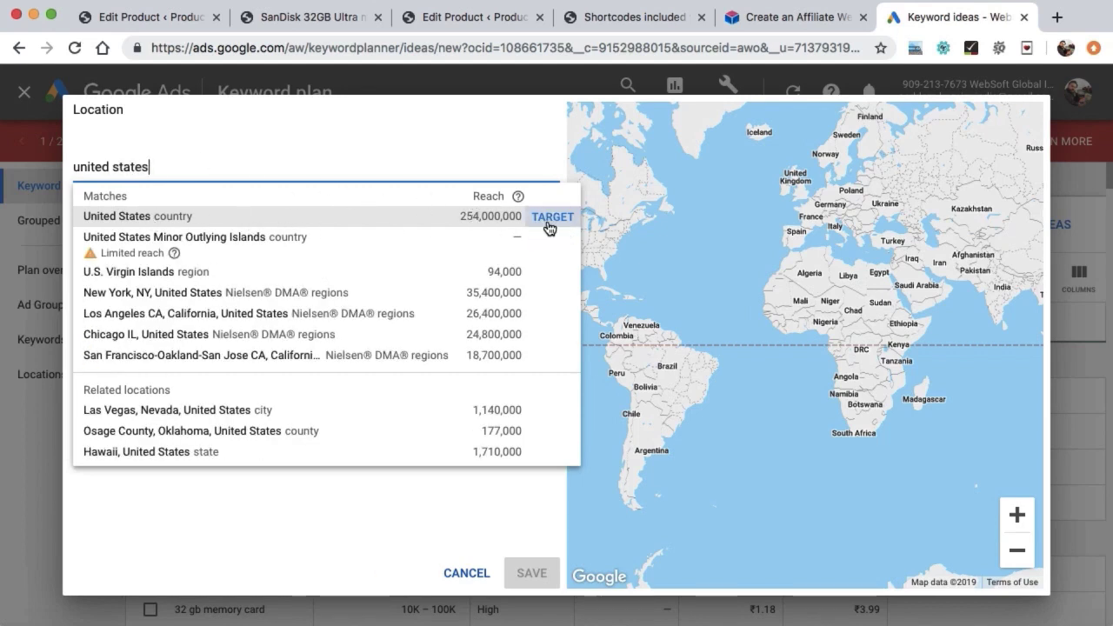
{"action": "left_click", "coordinate": [552, 219]}
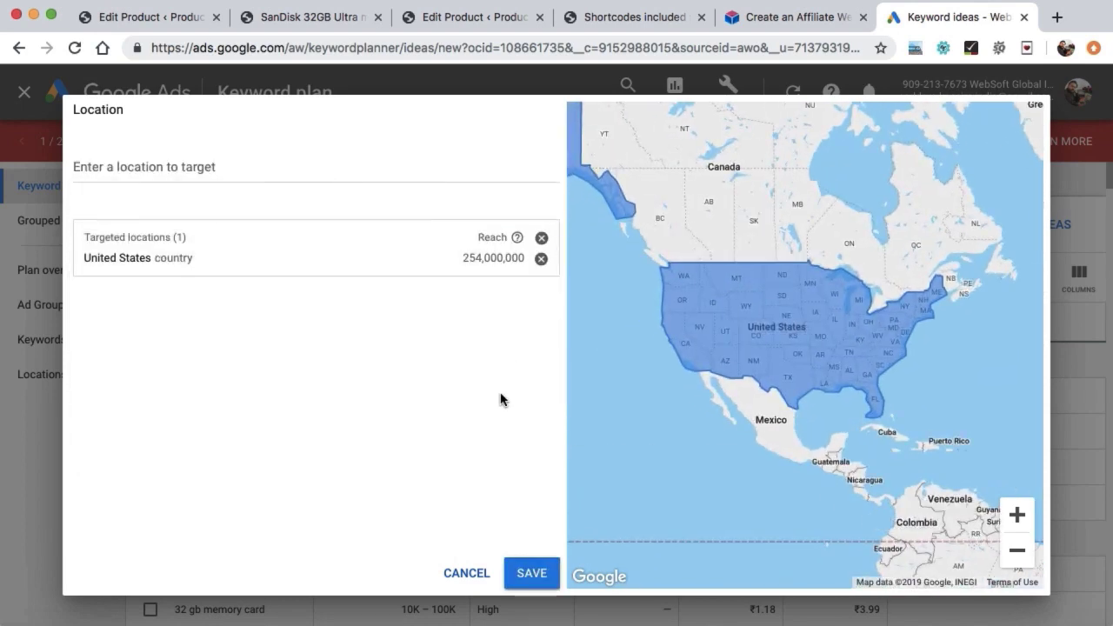
{"action": "left_click", "coordinate": [532, 574]}
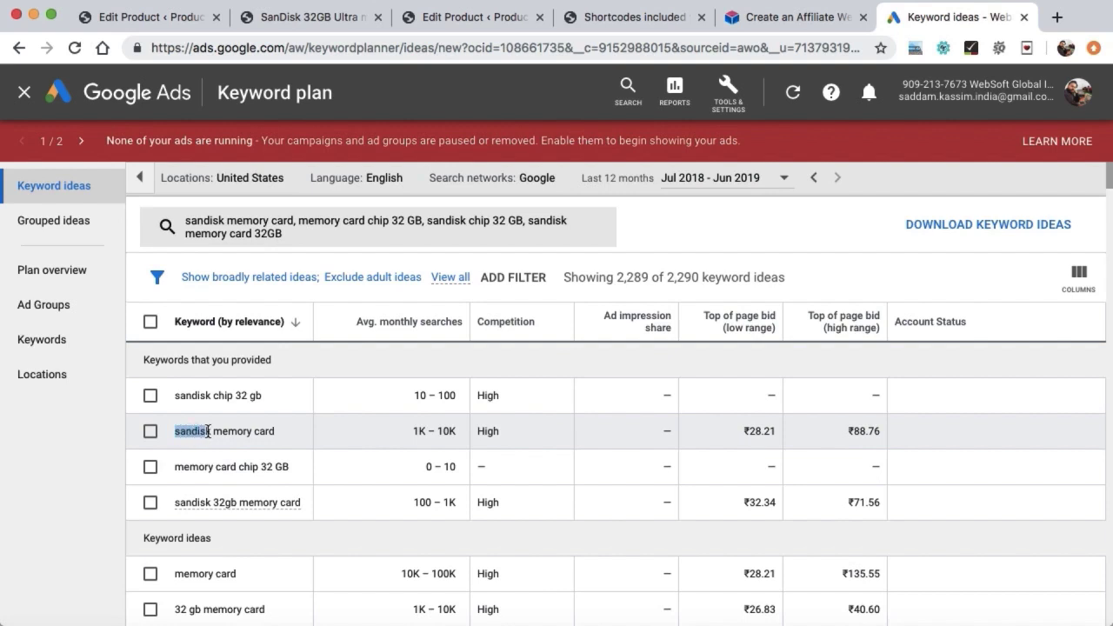
Review the US search volume of 1K–10K for 'sandisk memory card'.
{"action": "left_click_drag", "start_coordinate": [208, 432], "coordinate": [276, 432]}
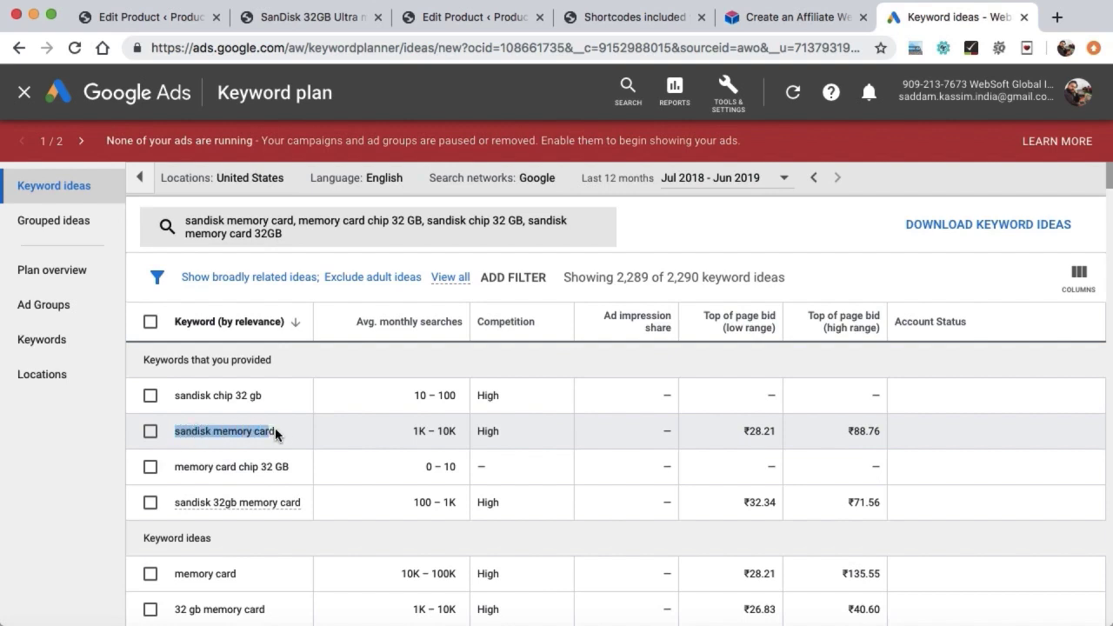
{"action": "left_click", "coordinate": [409, 434]}
{"action": "left_click_drag", "start_coordinate": [410, 434], "coordinate": [440, 429]}
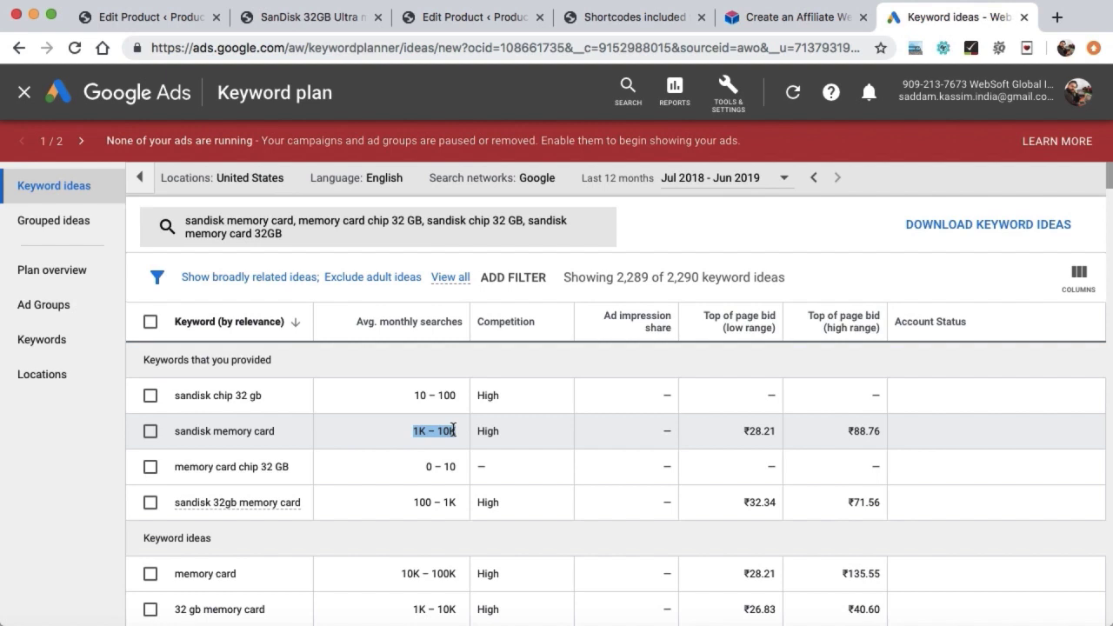
{"action": "left_click", "coordinate": [459, 436]}
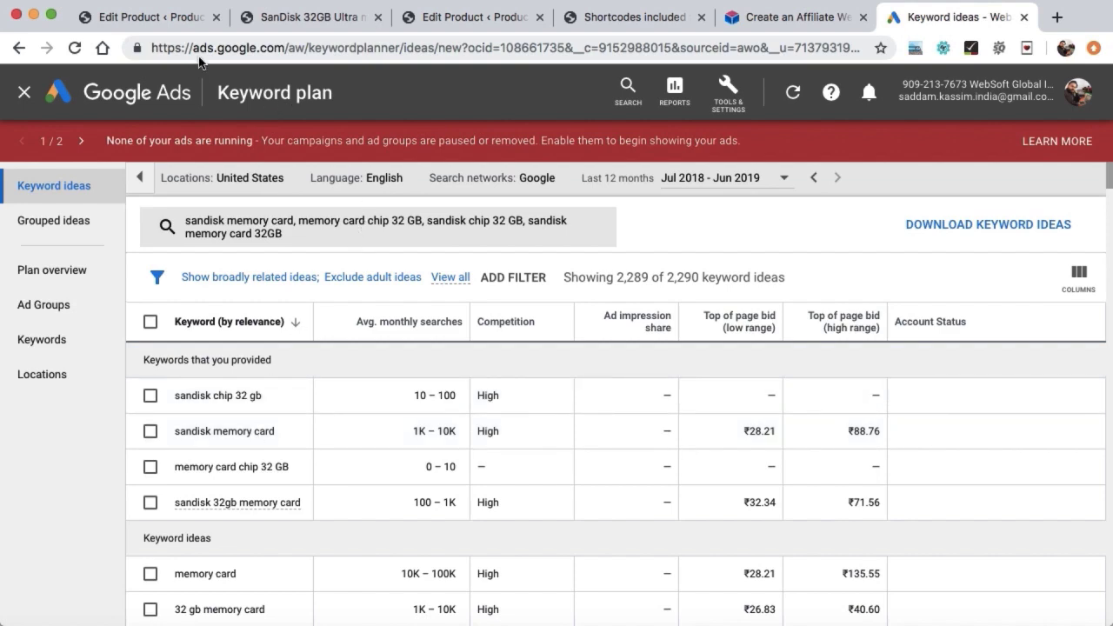
Enter 'sandisk memory card' as the SanDisk product's Yoast focus keyphrase.
{"action": "left_click", "coordinate": [159, 17]}
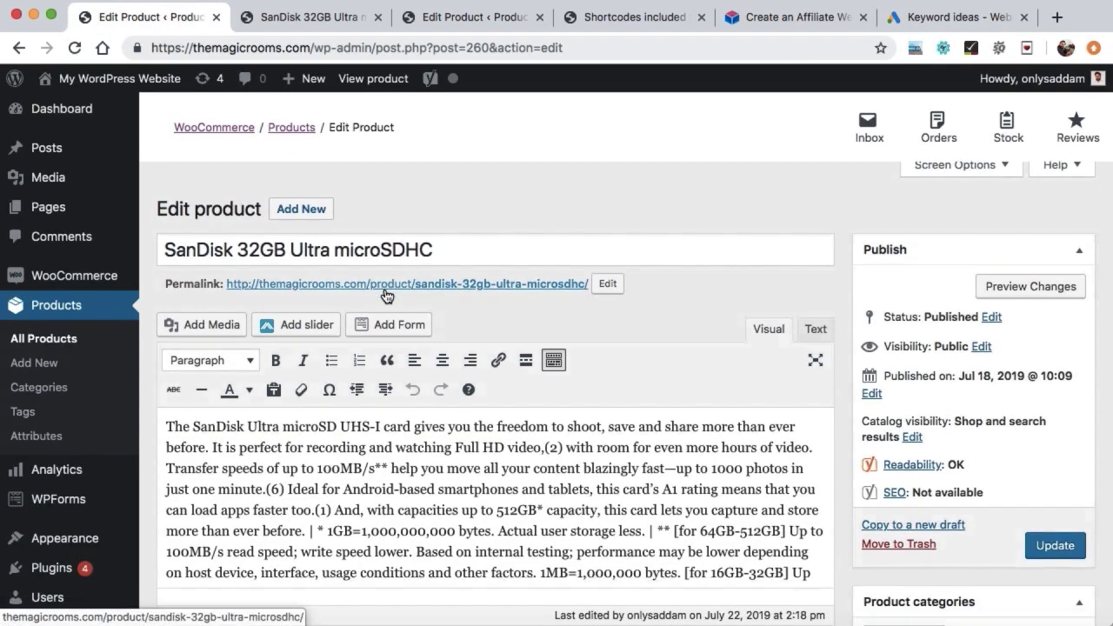
{"action": "scroll", "coordinate": [386, 292], "scroll_direction": "down", "scroll_amount": 10}
{"action": "scroll", "coordinate": [386, 292], "scroll_direction": "down", "scroll_amount": 5}
{"action": "left_click", "coordinate": [385, 300]}
{"action": "scroll", "coordinate": [365, 279], "scroll_direction": "down", "scroll_amount": 1}
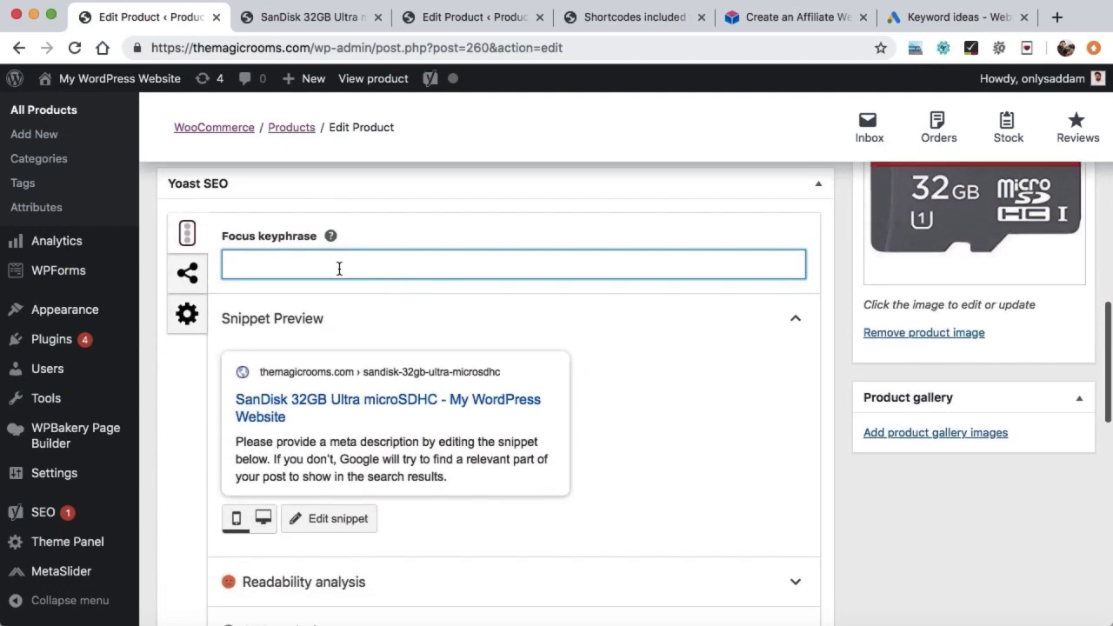
{"action": "type", "text": "sandis"}
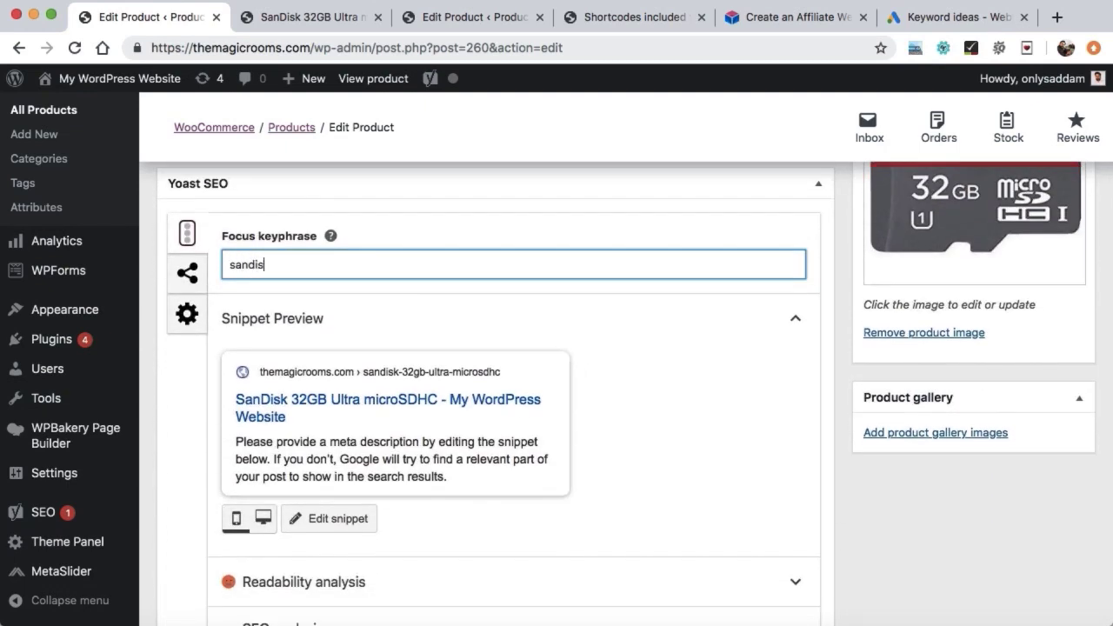
{"action": "type", "text": "k memory ca"}
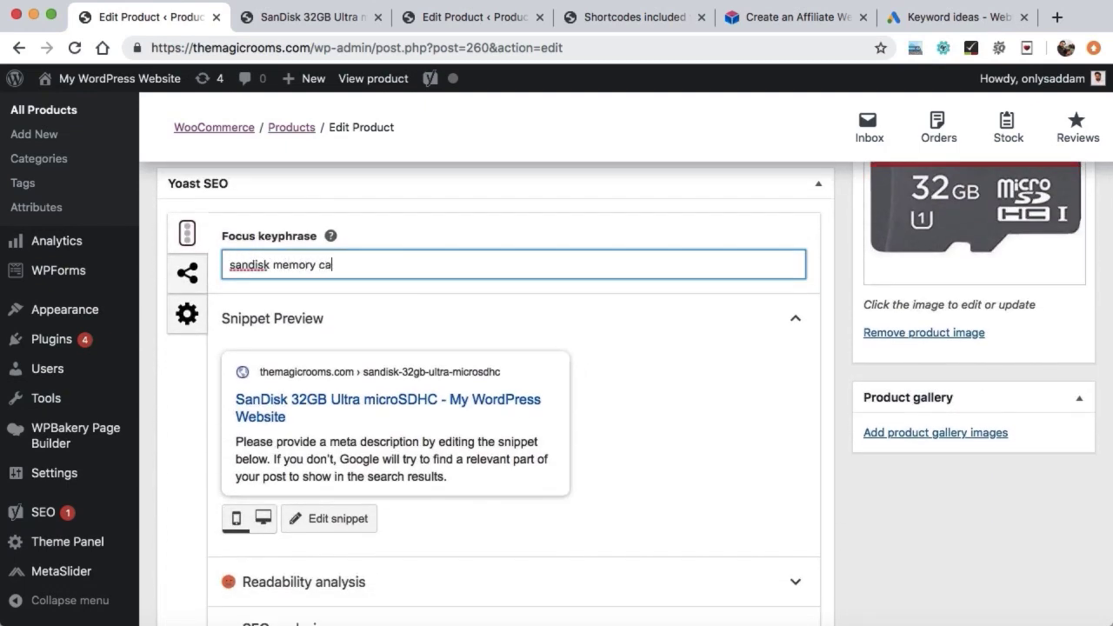
{"action": "type", "text": "rd"}
{"action": "scroll", "coordinate": [522, 366], "scroll_direction": "down", "scroll_amount": 2}
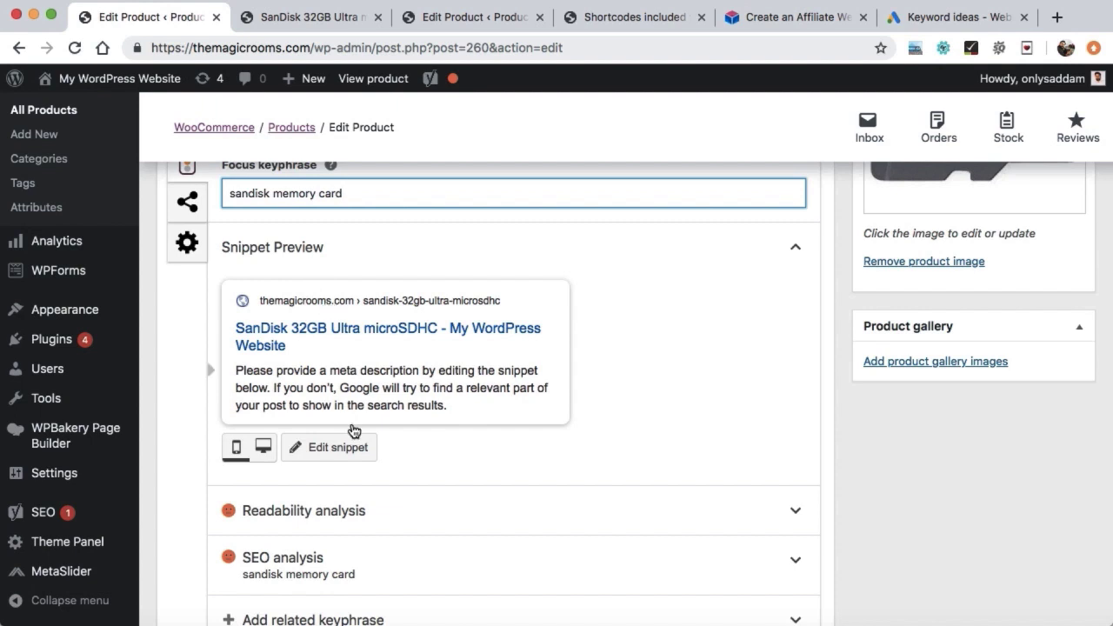
Replace the SEO title variables with 'Sandisk Memory Cary 32GB - 100% Original Product - Fast Delivery by Amazon'.
{"action": "left_click", "coordinate": [337, 452]}
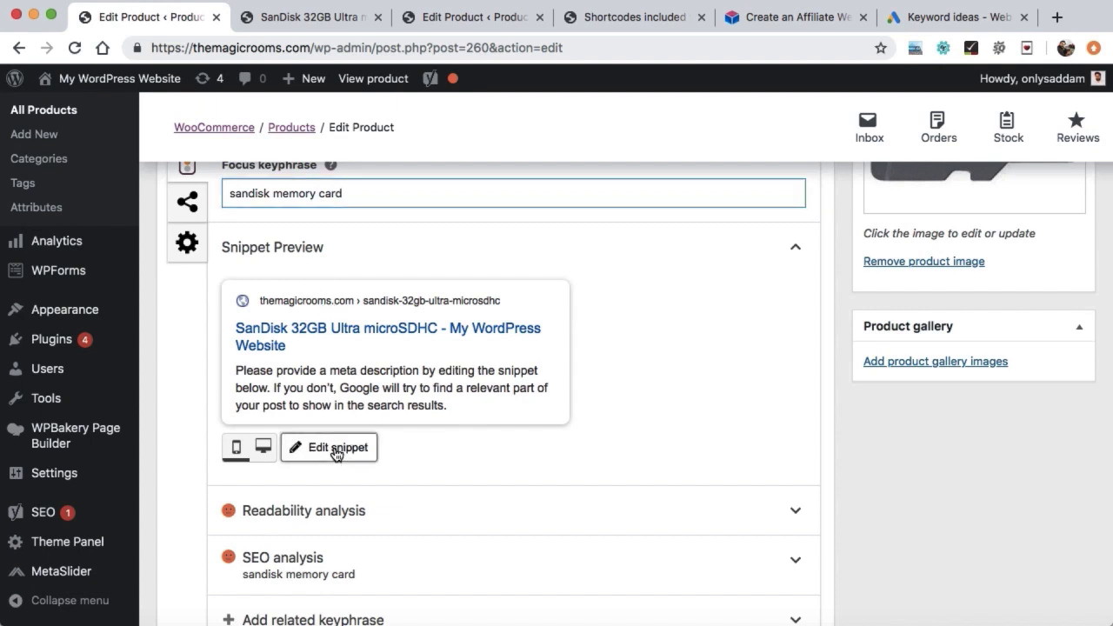
{"action": "scroll", "coordinate": [510, 452], "scroll_direction": "down", "scroll_amount": 4}
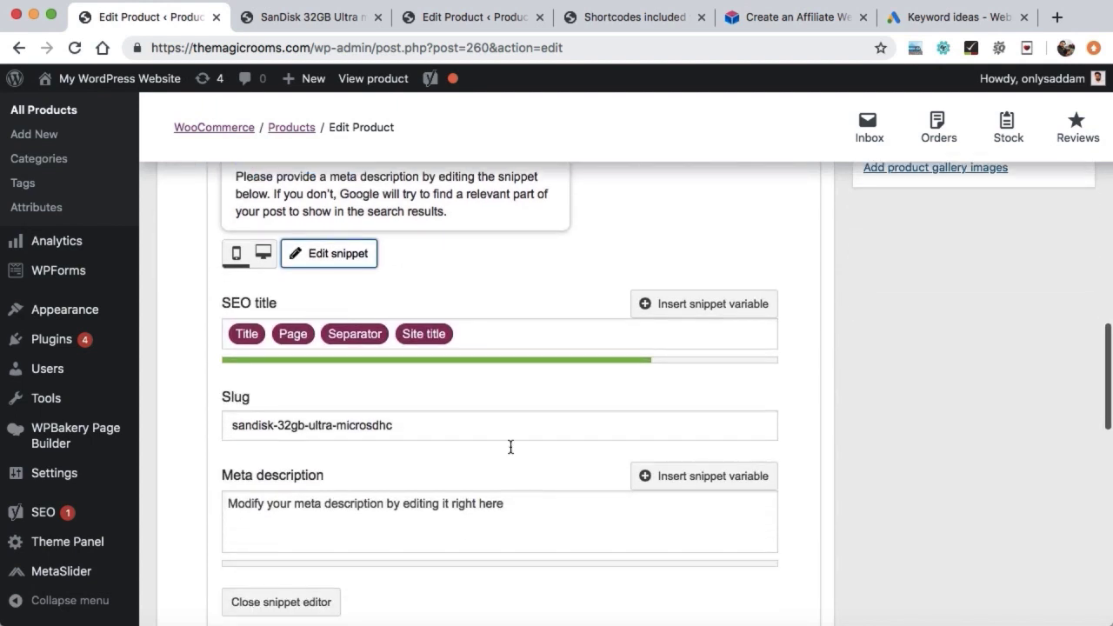
{"action": "scroll", "coordinate": [385, 311], "scroll_direction": "up", "scroll_amount": 3}
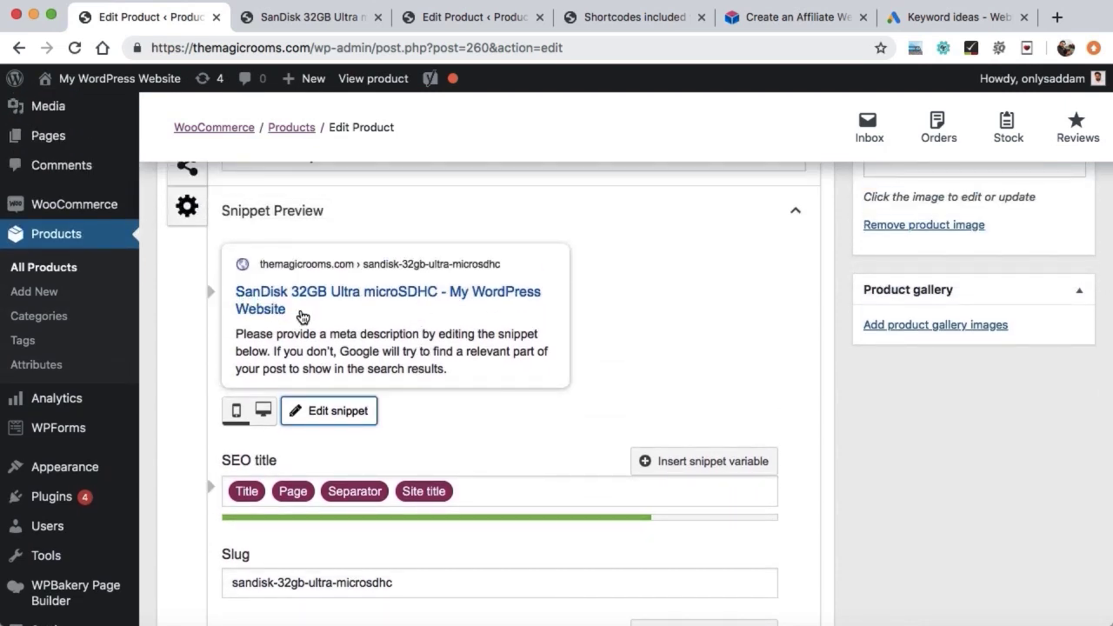
{"action": "scroll", "coordinate": [368, 319], "scroll_direction": "down", "scroll_amount": 4}
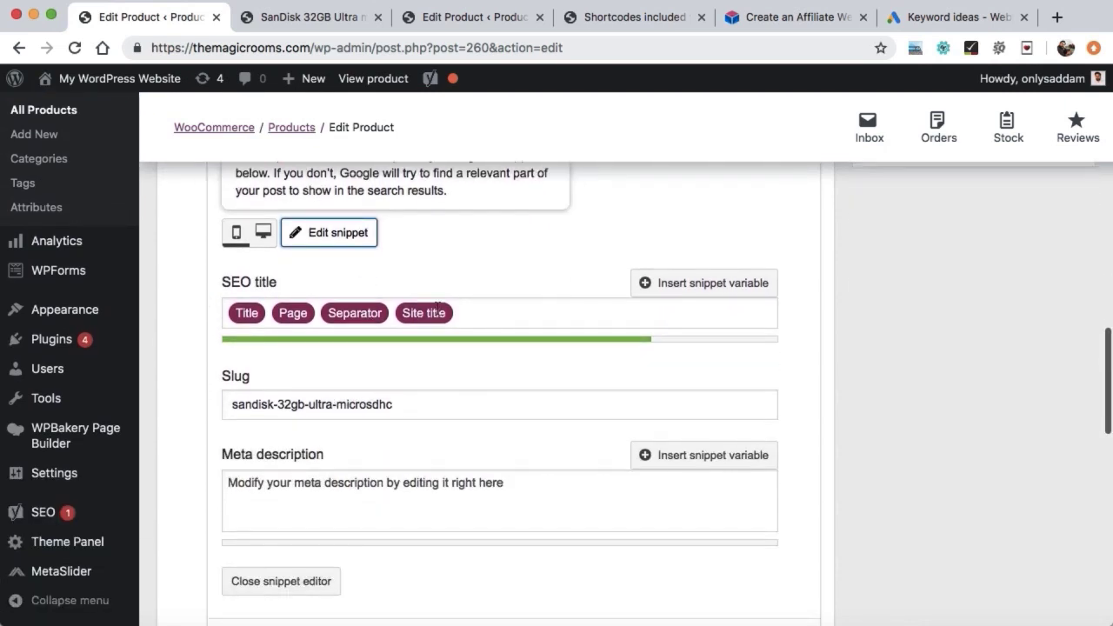
{"action": "left_click", "coordinate": [467, 311]}
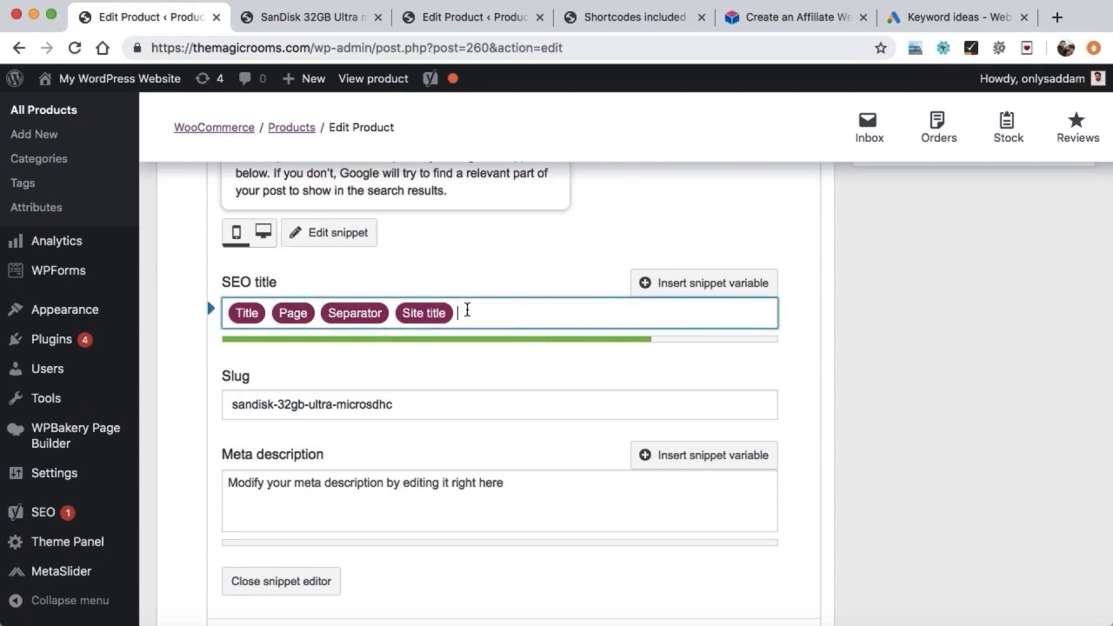
{"action": "key", "text": "super+a"}
{"action": "key", "text": "BackSpace"}
{"action": "scroll", "coordinate": [557, 277], "scroll_direction": "up", "scroll_amount": 2}
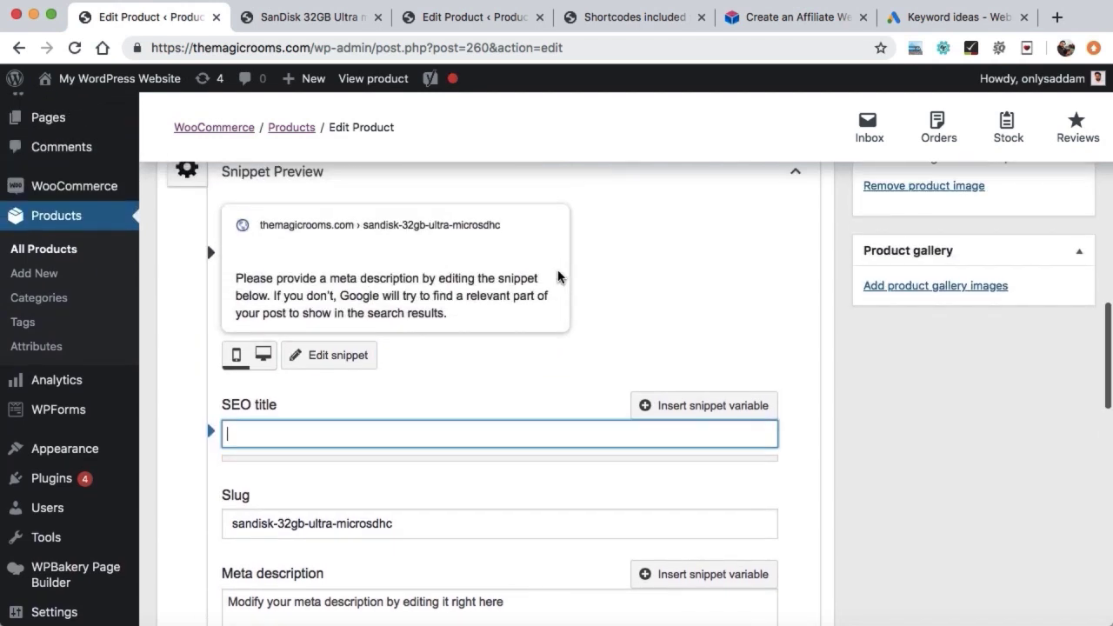
{"action": "scroll", "coordinate": [603, 308], "scroll_direction": "up", "scroll_amount": 1}
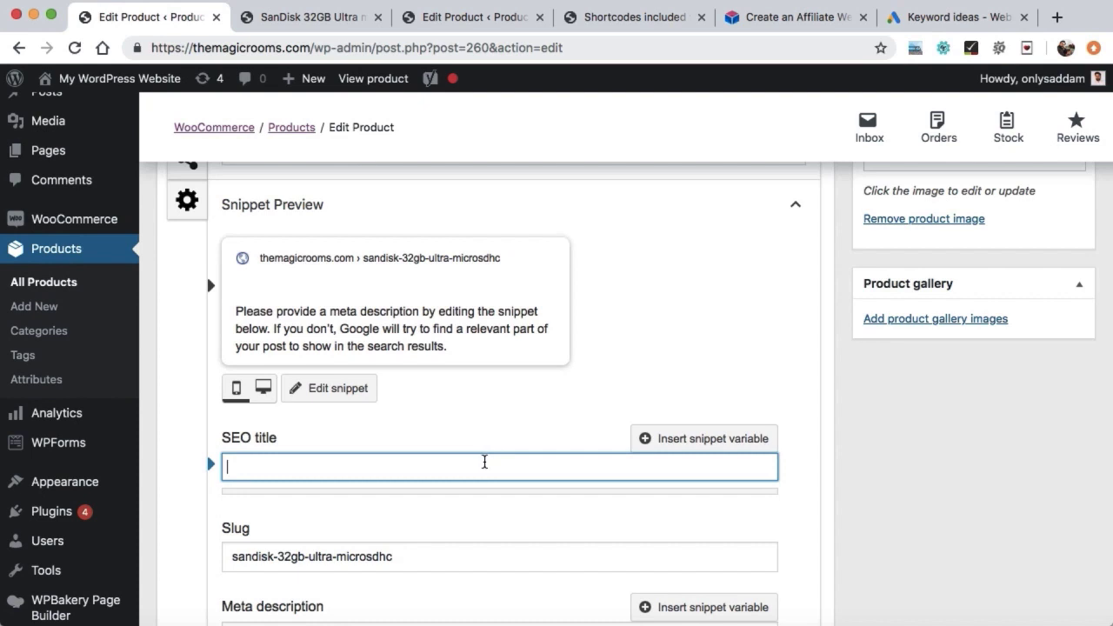
{"action": "scroll", "coordinate": [485, 461], "scroll_direction": "up", "scroll_amount": 2}
{"action": "scroll", "coordinate": [484, 462], "scroll_direction": "down", "scroll_amount": 3}
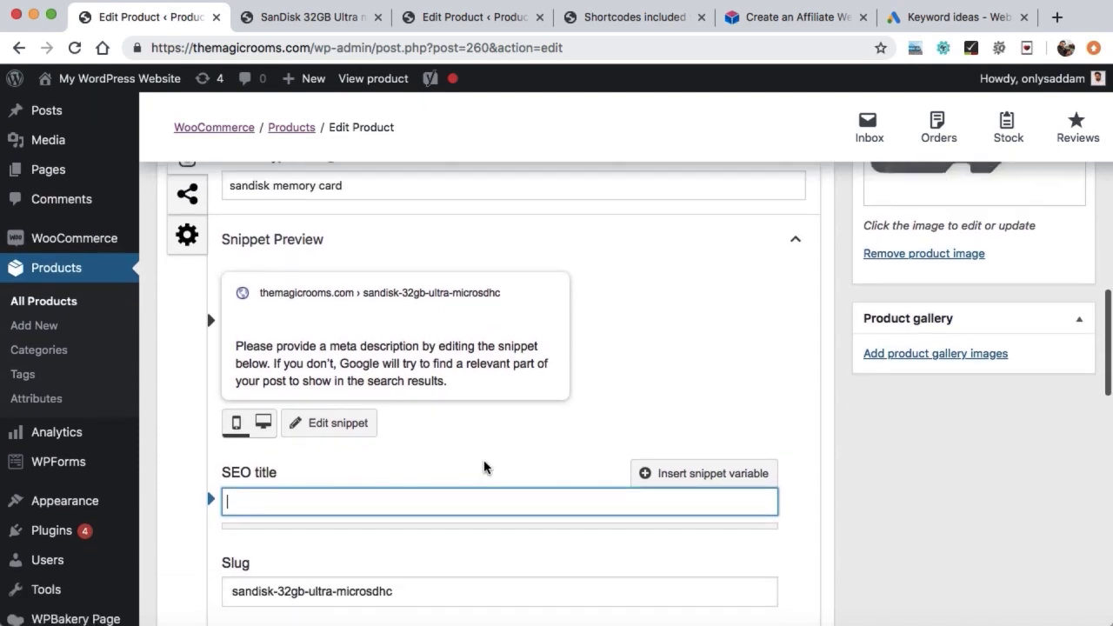
{"action": "type", "text": "Sandi"}
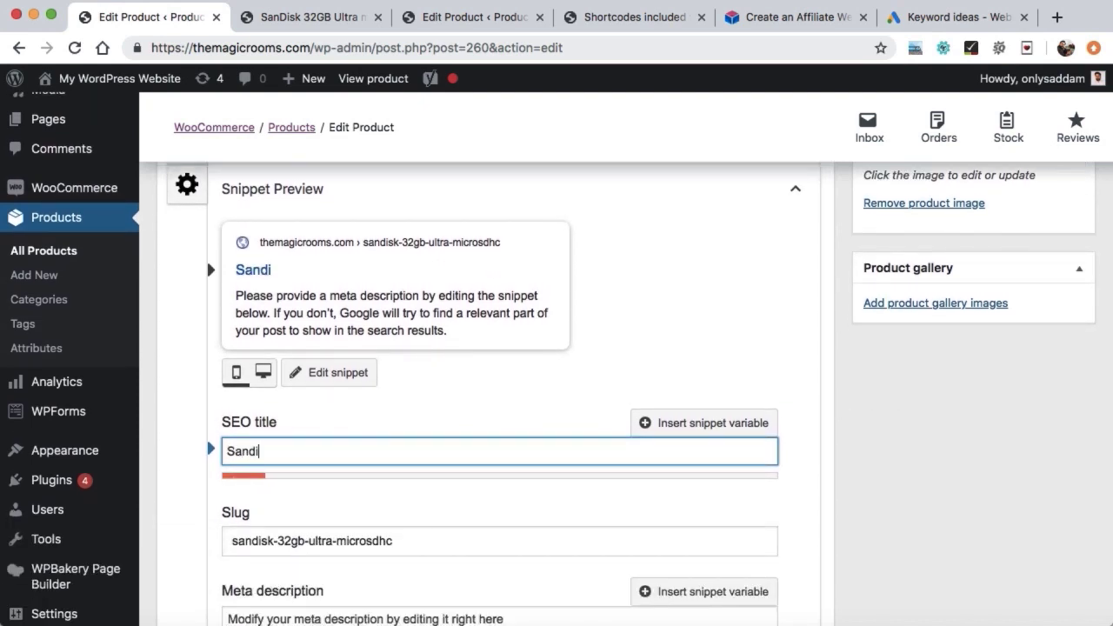
{"action": "type", "text": "sk Memory C"}
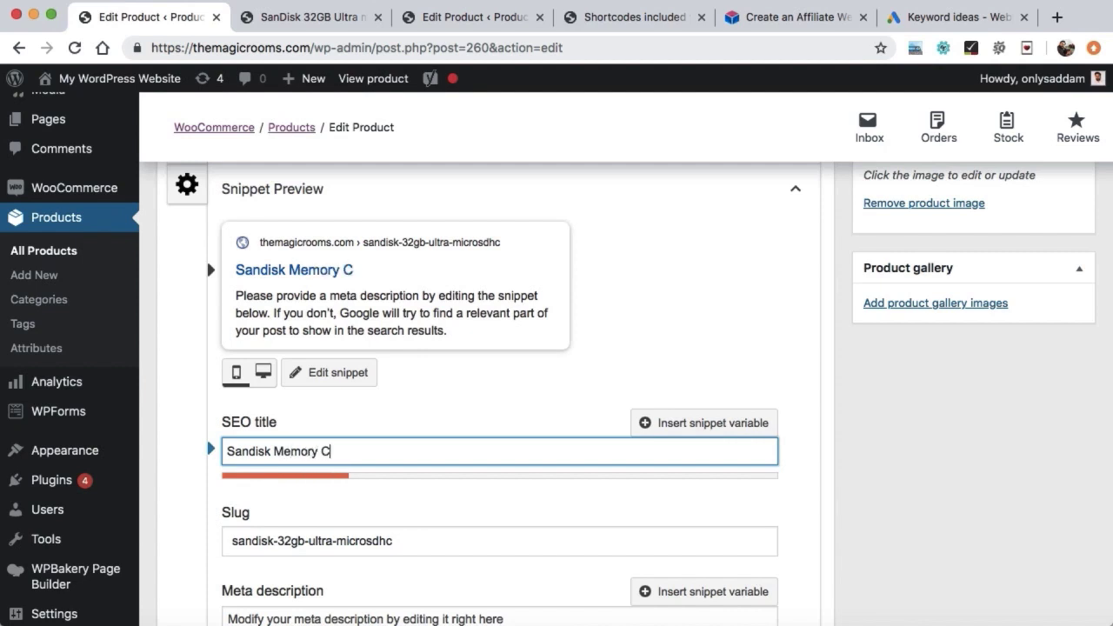
{"action": "type", "text": "ary 32GB"}
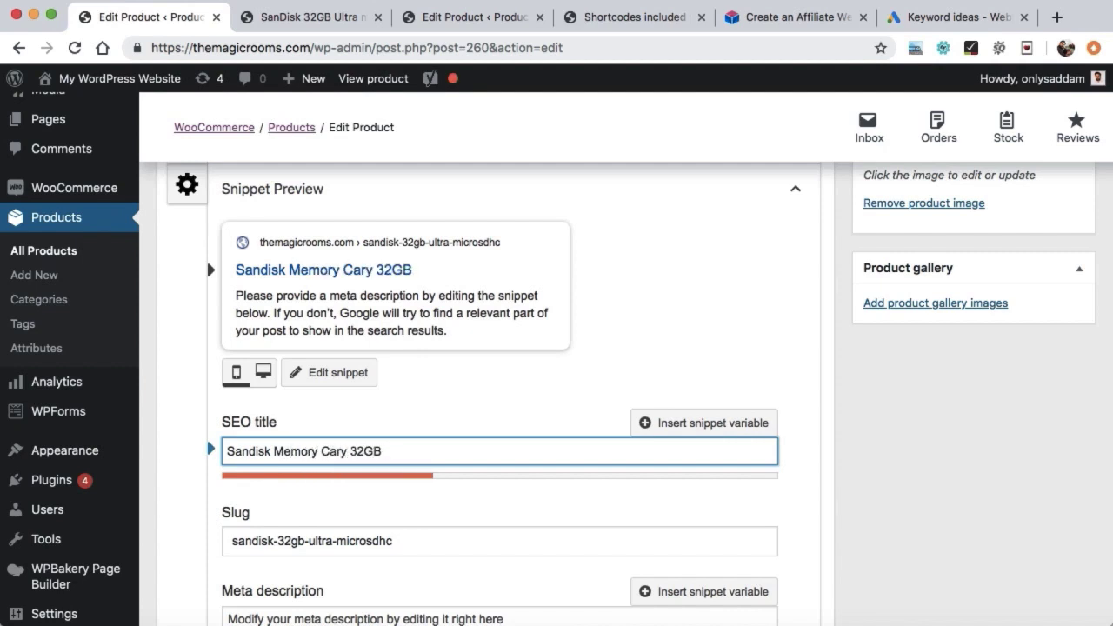
{"action": "type", "text": " - 100% Original Prod"}
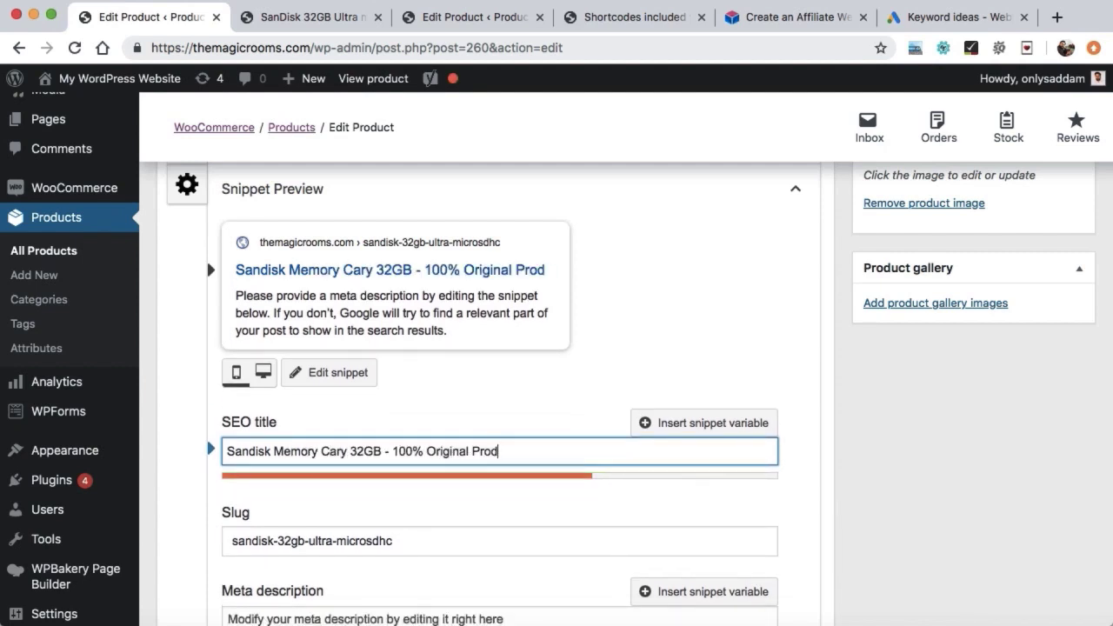
{"action": "type", "text": "uct - Fast Delivery by Amazon"}
Trim the title to 'Sandisk Memory Card 32GB - 100% Original Product', correcting 'Cary' to 'Card'.
{"action": "key", "text": "BackSpace"}
{"action": "key", "text": "BackSpace"}
{"action": "key", "text": "BackSpace"}
{"action": "key", "text": "BackSpace"}
{"action": "key", "text": "BackSpace"}
{"action": "key", "text": "BackSpace"}
{"action": "key", "text": "BackSpace"}
{"action": "key", "text": "BackSpace"}
{"action": "key", "text": "BackSpace"}
{"action": "key", "text": "BackSpace"}
{"action": "key", "text": "BackSpace"}
{"action": "key", "text": "BackSpace"}
{"action": "key", "text": "BackSpace"}
{"action": "key", "text": "BackSpace"}
{"action": "key", "text": "BackSpace"}
{"action": "key", "text": "BackSpace"}
{"action": "key", "text": "BackSpace"}
{"action": "key", "text": "BackSpace"}
{"action": "key", "text": "BackSpace"}
{"action": "key", "text": "BackSpace"}
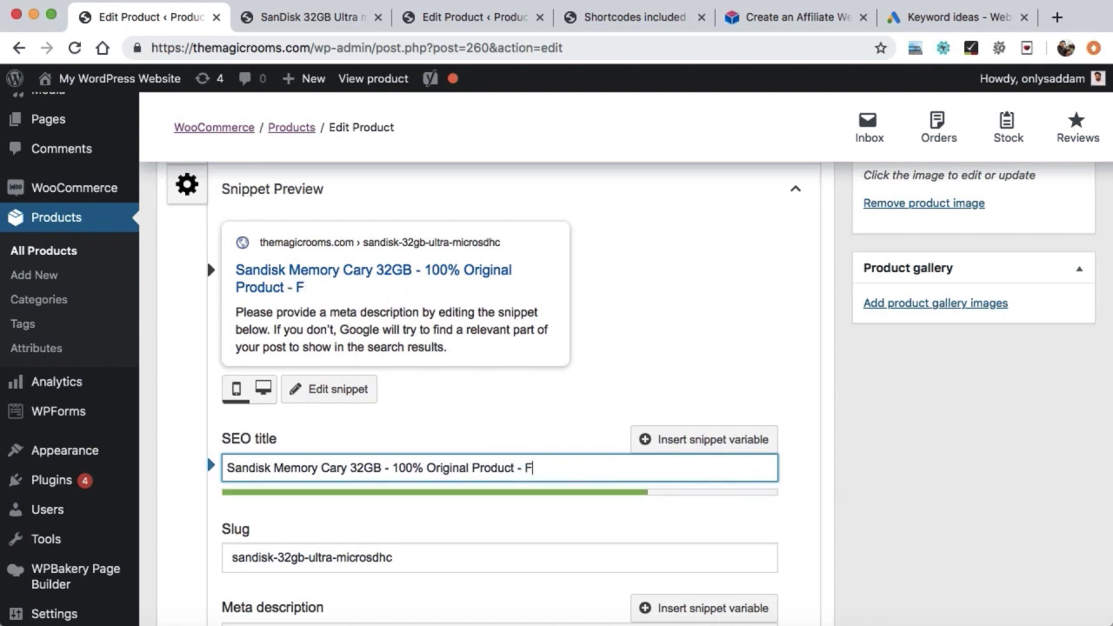
{"action": "left_click", "coordinate": [346, 469]}
{"action": "key", "text": "BackSpace"}
{"action": "type", "text": "d"}
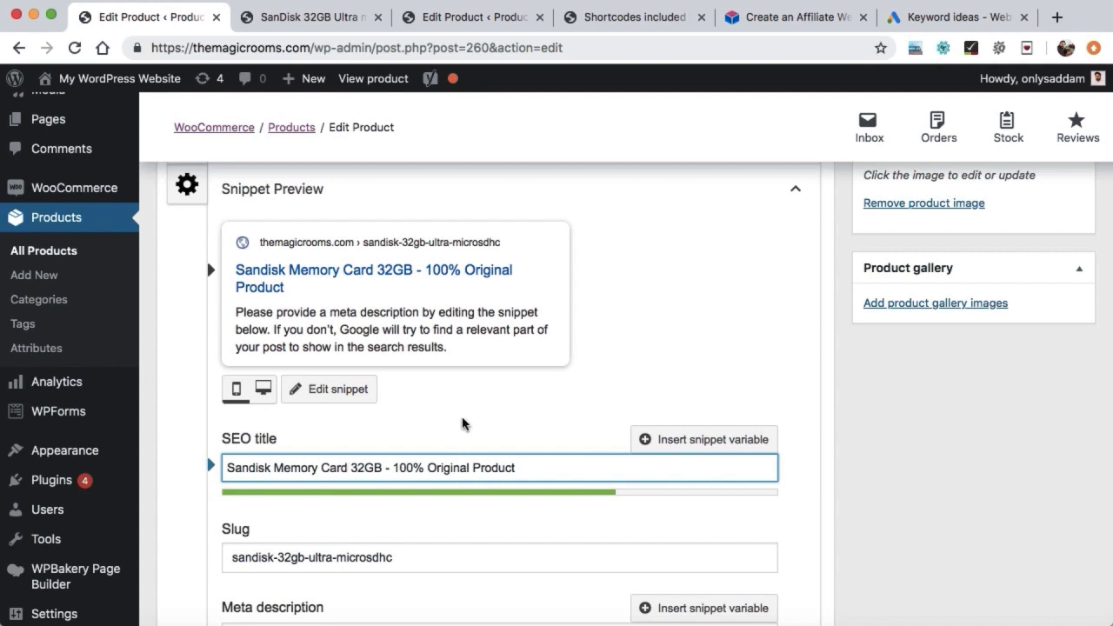
{"action": "left_click", "coordinate": [535, 394]}
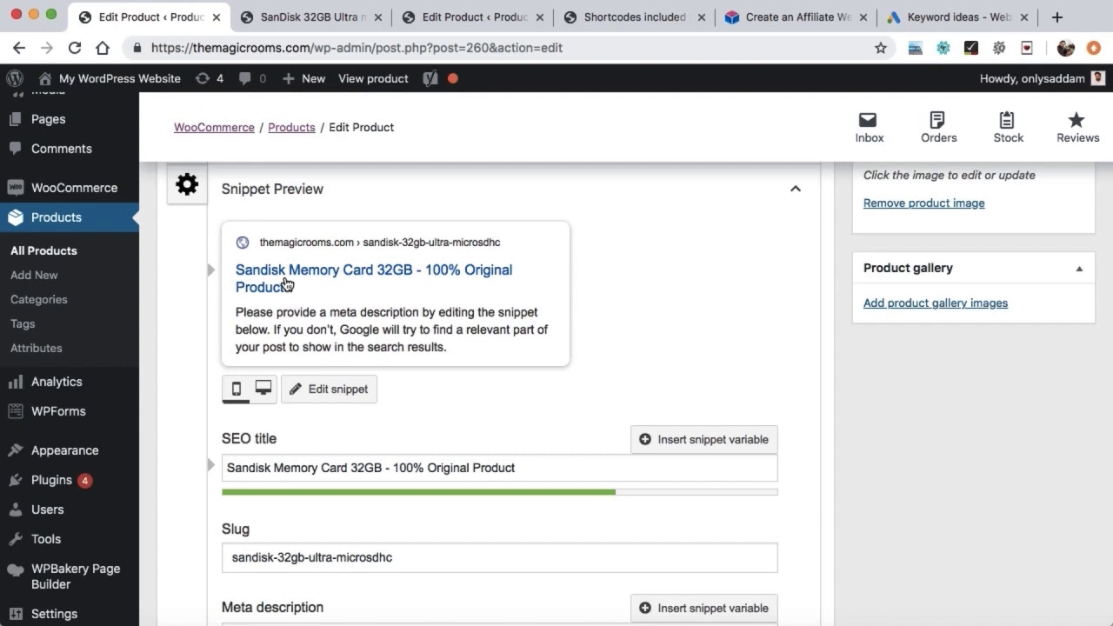
{"action": "scroll", "coordinate": [357, 286], "scroll_direction": "up", "scroll_amount": 2}
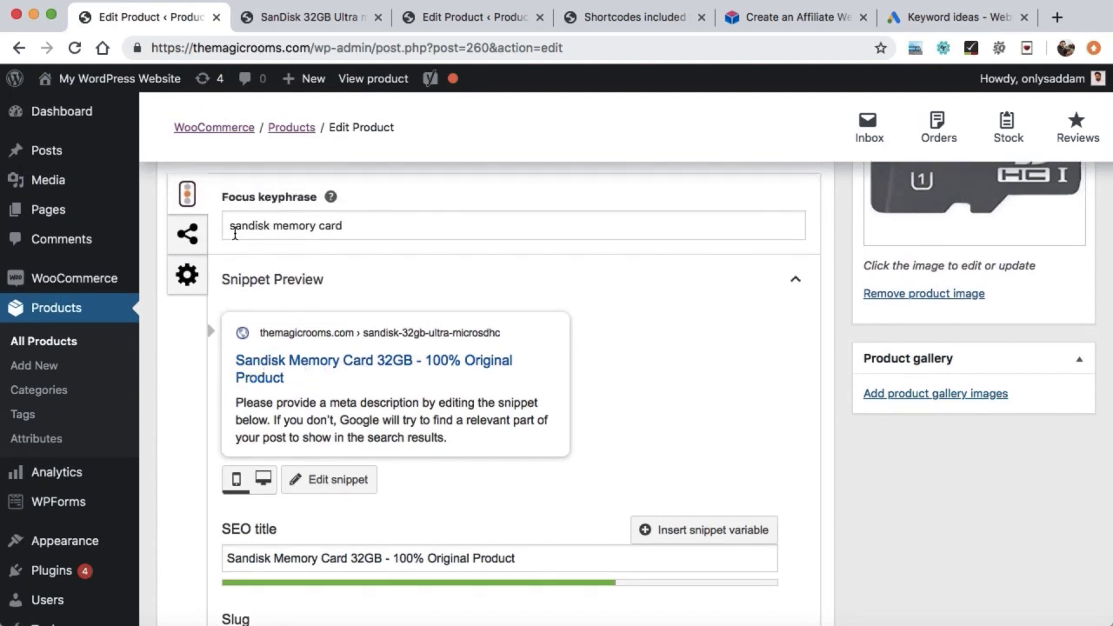
{"action": "scroll", "coordinate": [357, 252], "scroll_direction": "down", "scroll_amount": 5}
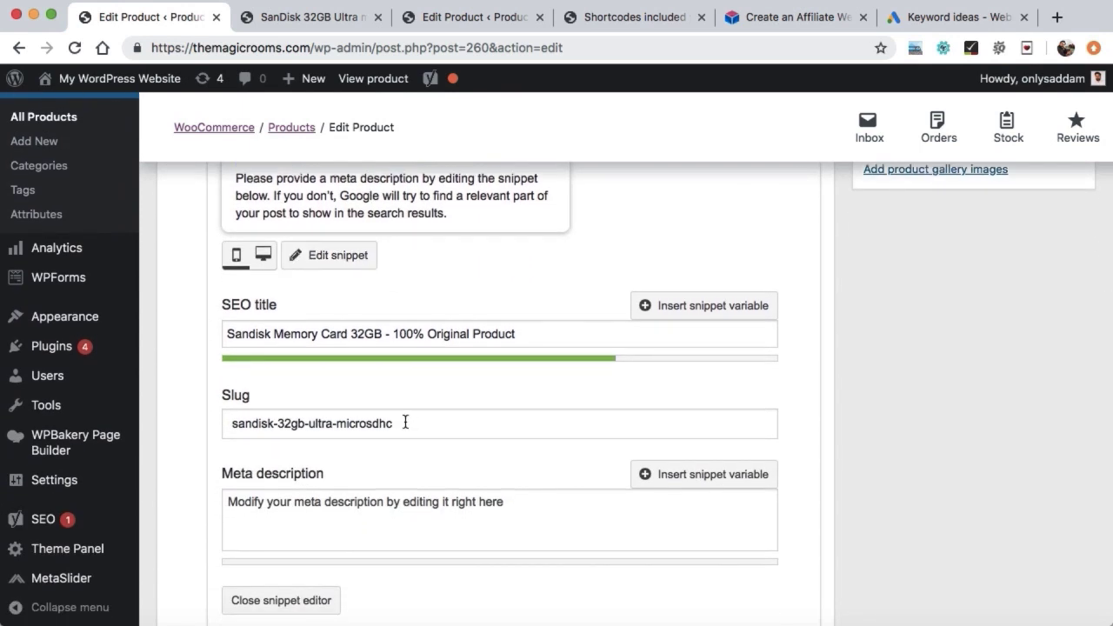
Change the product slug to sandisk-memory-card.
{"action": "left_click", "coordinate": [405, 423]}
{"action": "left_click_drag", "start_coordinate": [405, 422], "coordinate": [290, 421]}
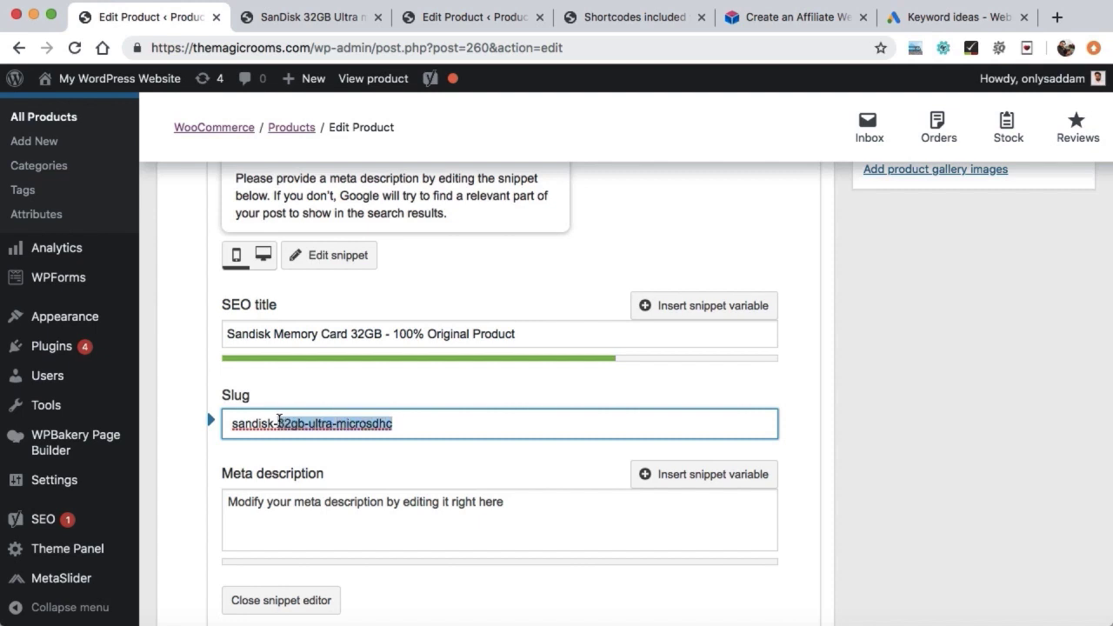
{"action": "type", "text": "m"}
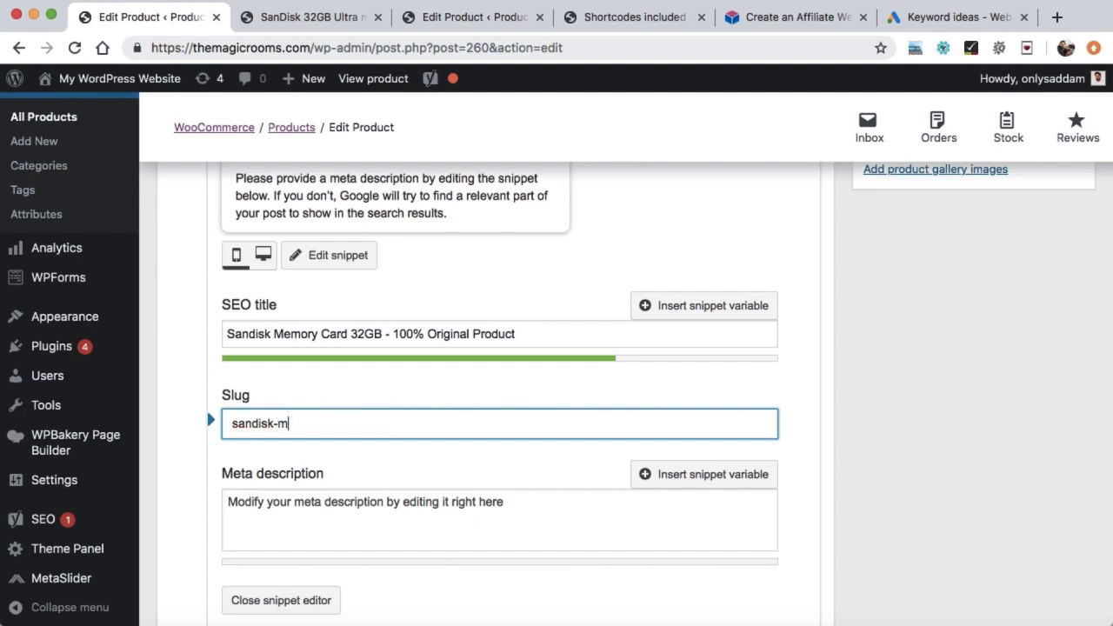
{"action": "type", "text": "emory-card"}
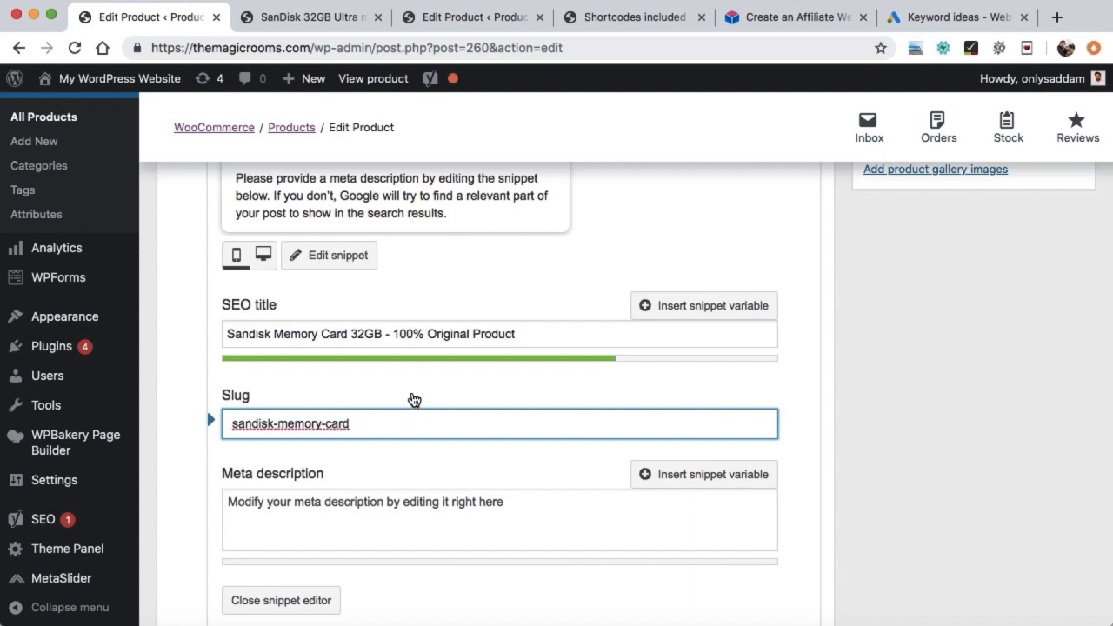
{"action": "scroll", "coordinate": [417, 455], "scroll_direction": "down", "scroll_amount": 1}
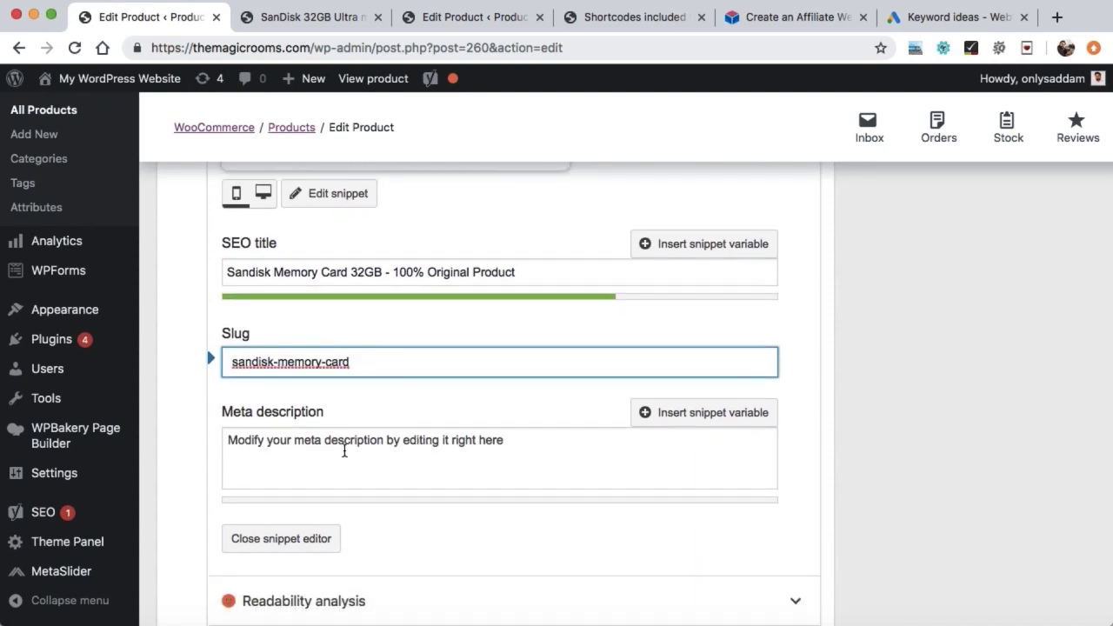
Write a meta description covering 32, 64 and 128 GB sizes, 1 Year guarantee and Amazon delivery.
{"action": "left_click", "coordinate": [345, 451]}
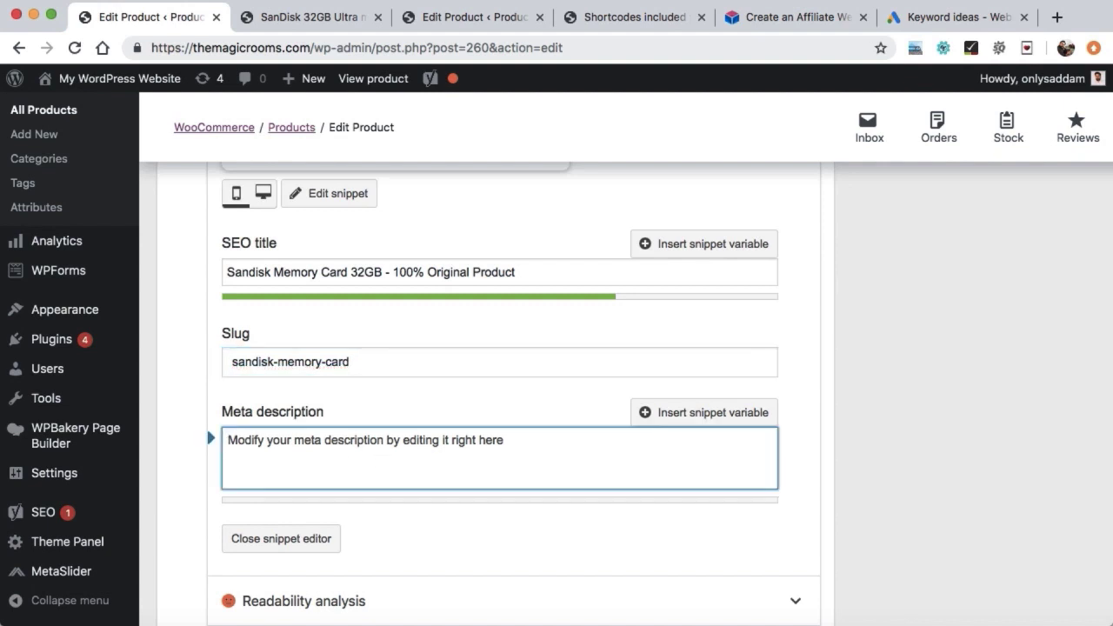
{"action": "scroll", "coordinate": [514, 392], "scroll_direction": "down", "scroll_amount": 1}
{"action": "type", "text": "Sandisk memory card is"}
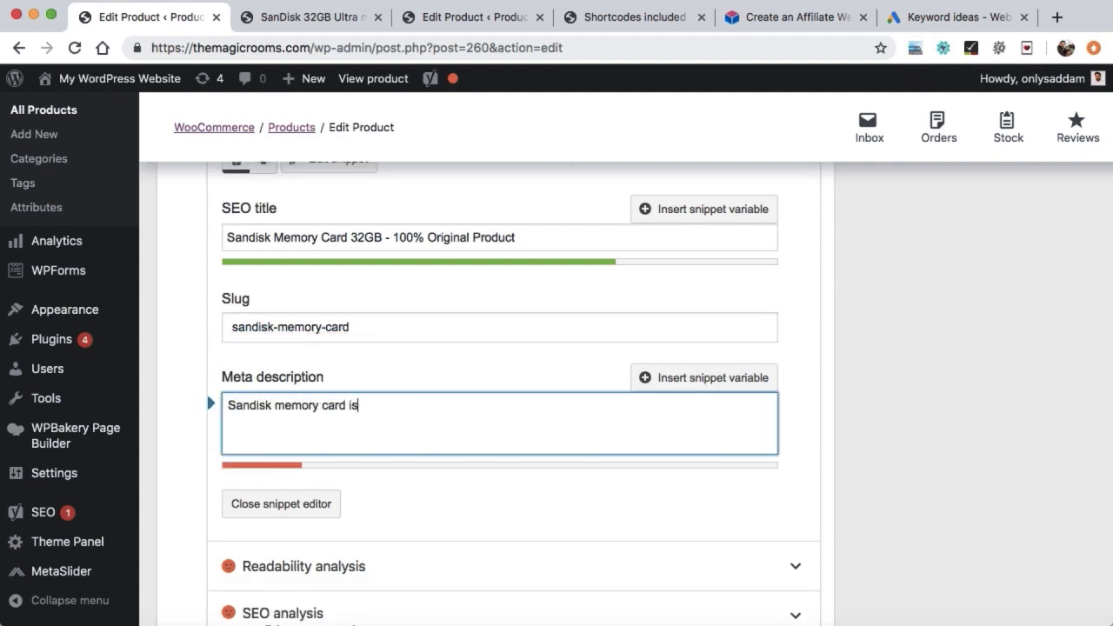
{"action": "type", "text": " available in 32 GB, 64GB and 12"}
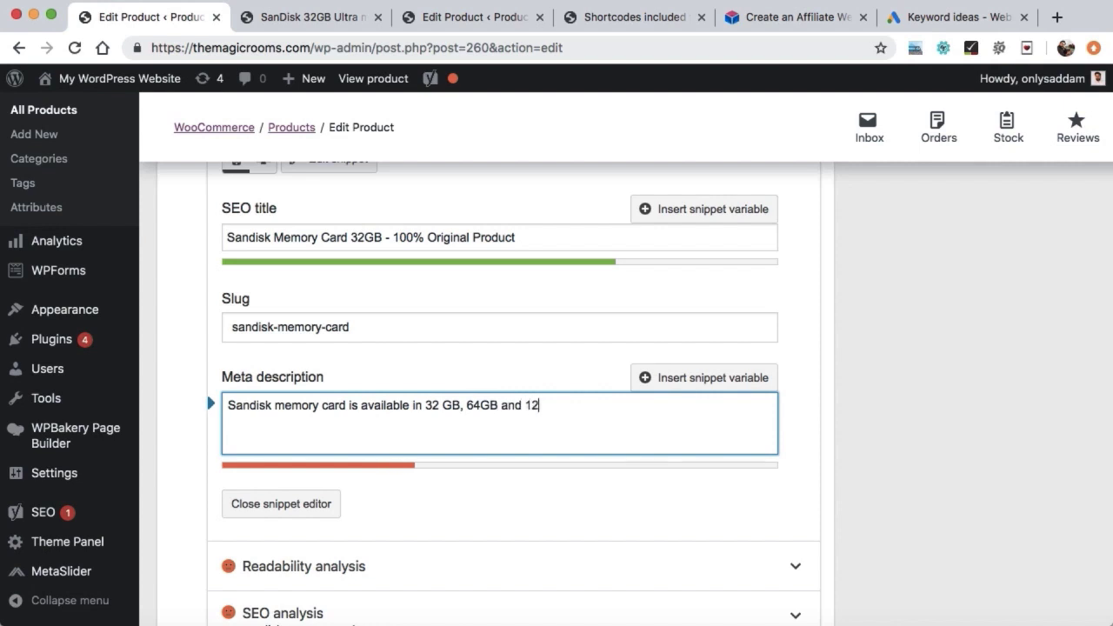
{"action": "type", "text": "8 GB with great price and 1 Year g"}
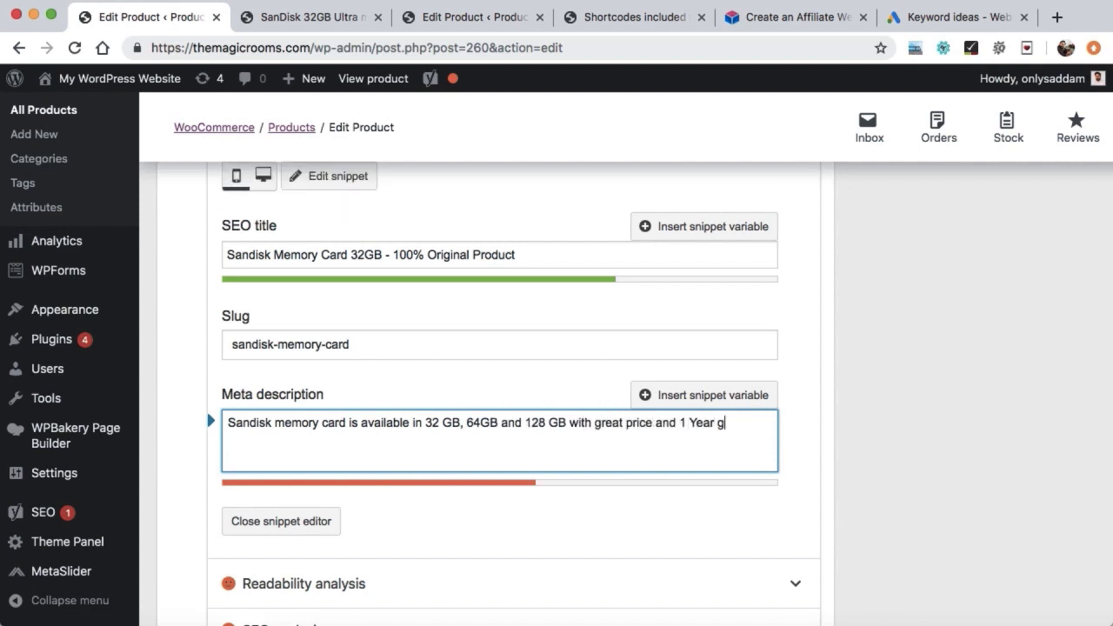
{"action": "type", "text": "uarantee. The quick delivery is "}
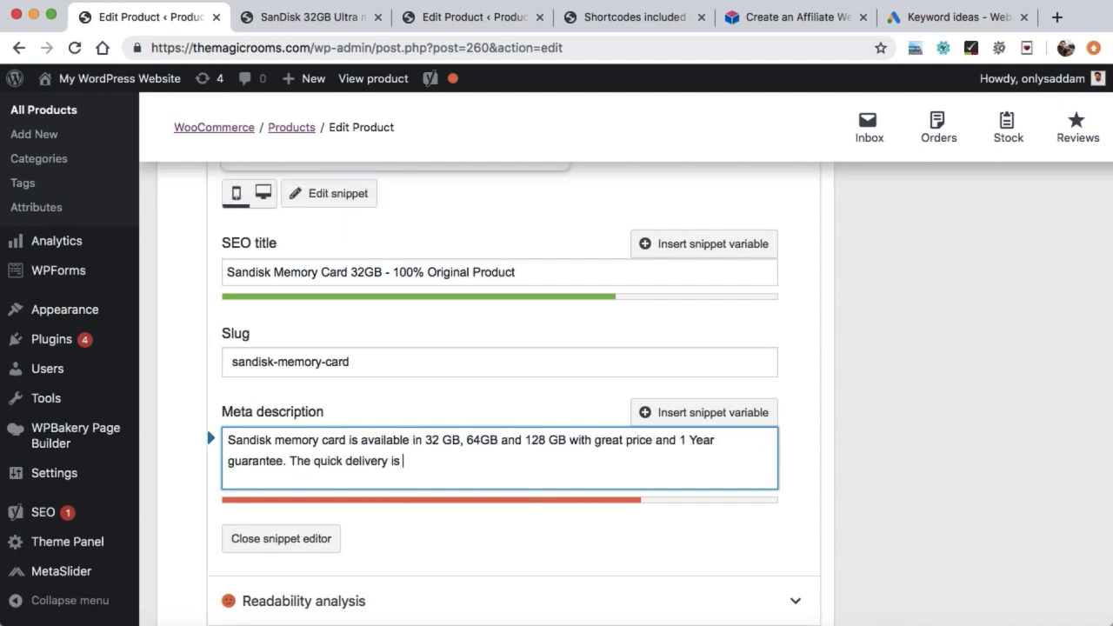
{"action": "type", "text": "offered by Amazon to you."}
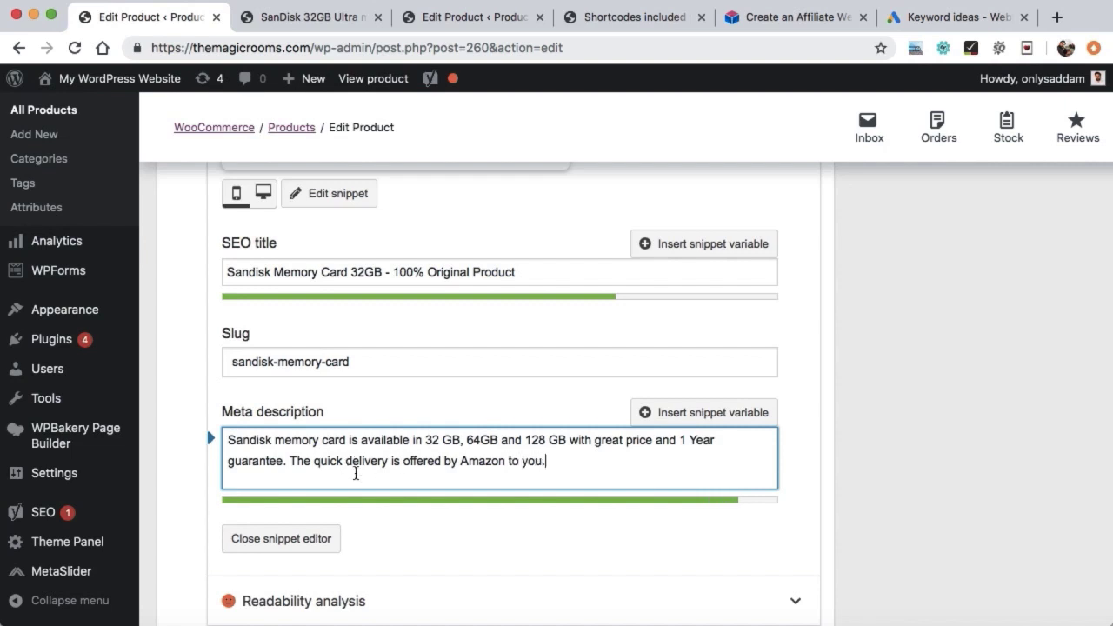
{"action": "scroll", "coordinate": [453, 448], "scroll_direction": "down", "scroll_amount": 3}
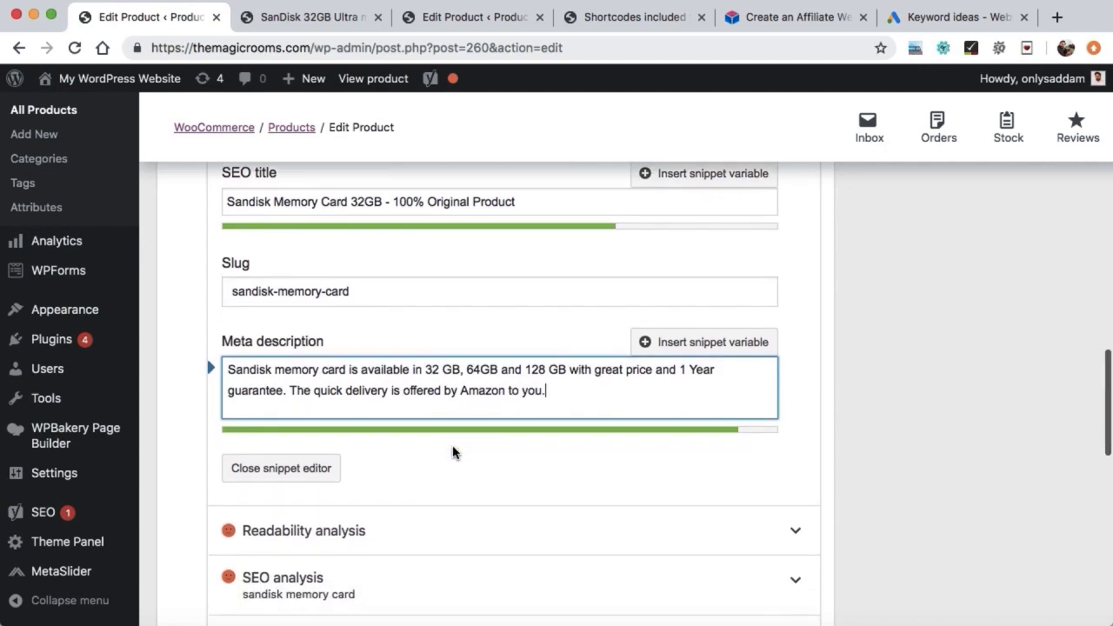
{"action": "left_click_drag", "start_coordinate": [226, 369], "coordinate": [342, 372]}
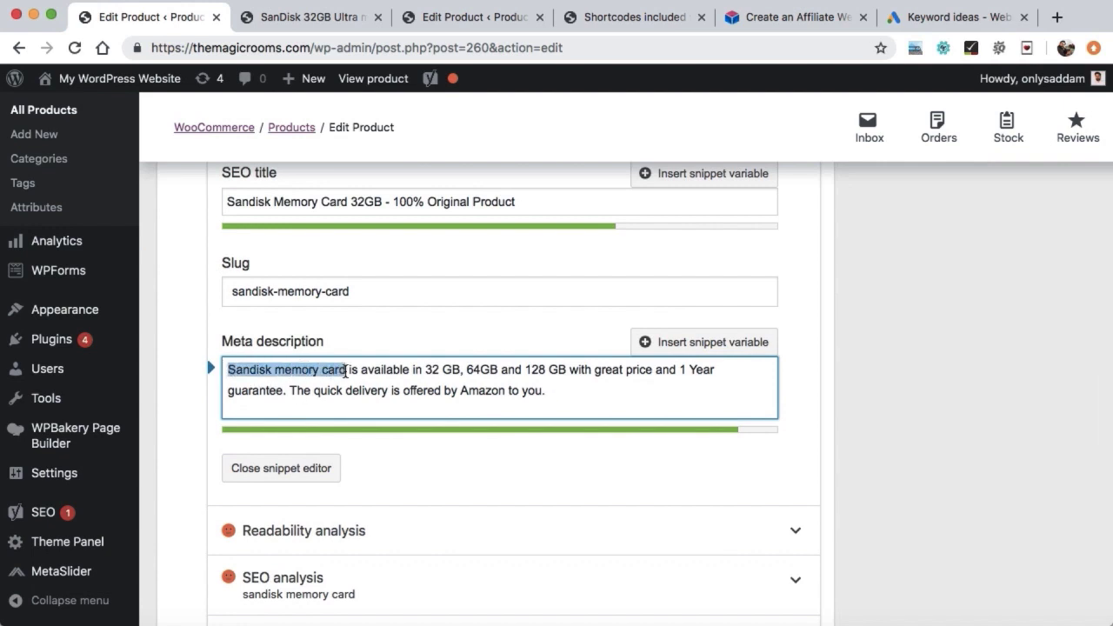
{"action": "scroll", "coordinate": [346, 371], "scroll_direction": "up", "scroll_amount": 4}
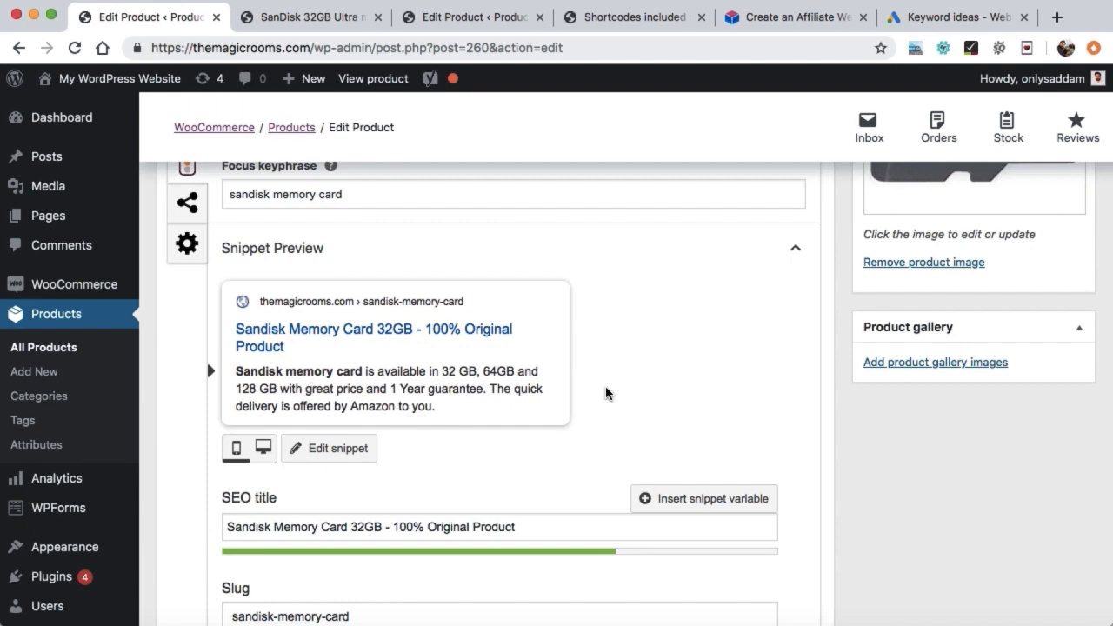
Append '- Sandisk Memory Card' to the end of the SanDisk product title.
{"action": "scroll", "coordinate": [606, 393], "scroll_direction": "up", "scroll_amount": 15}
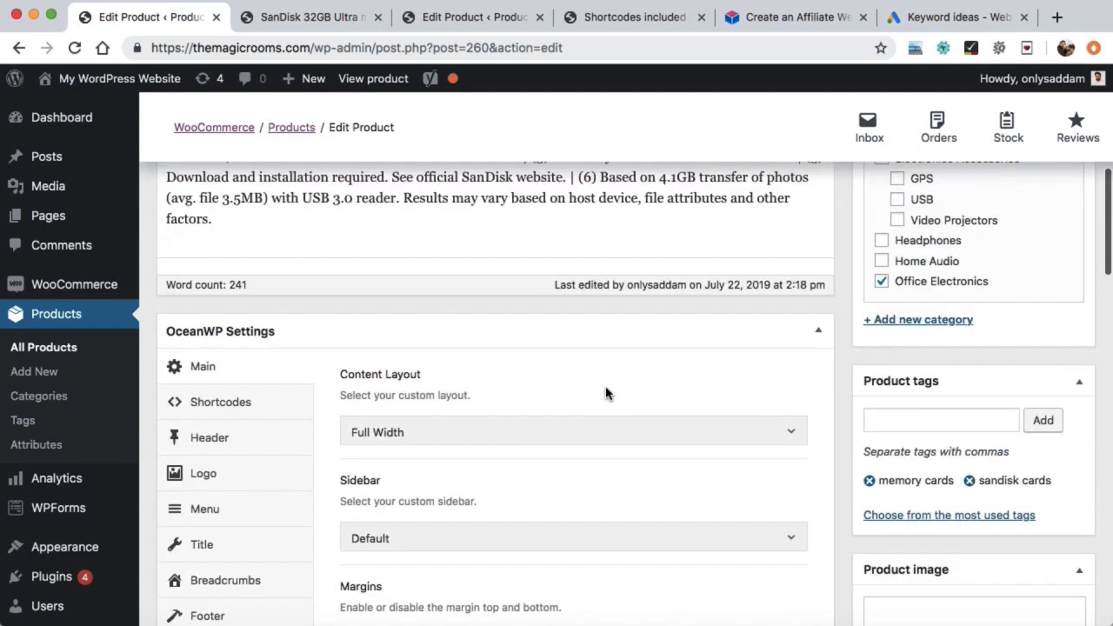
{"action": "scroll", "coordinate": [606, 388], "scroll_direction": "up", "scroll_amount": 5}
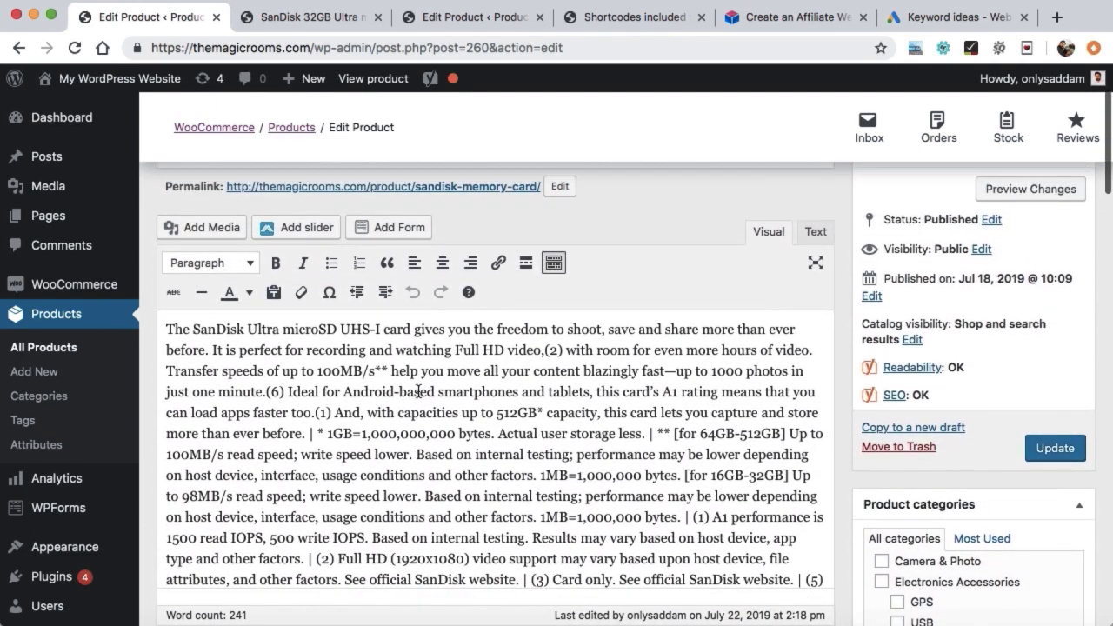
{"action": "scroll", "coordinate": [481, 400], "scroll_direction": "up", "scroll_amount": 3}
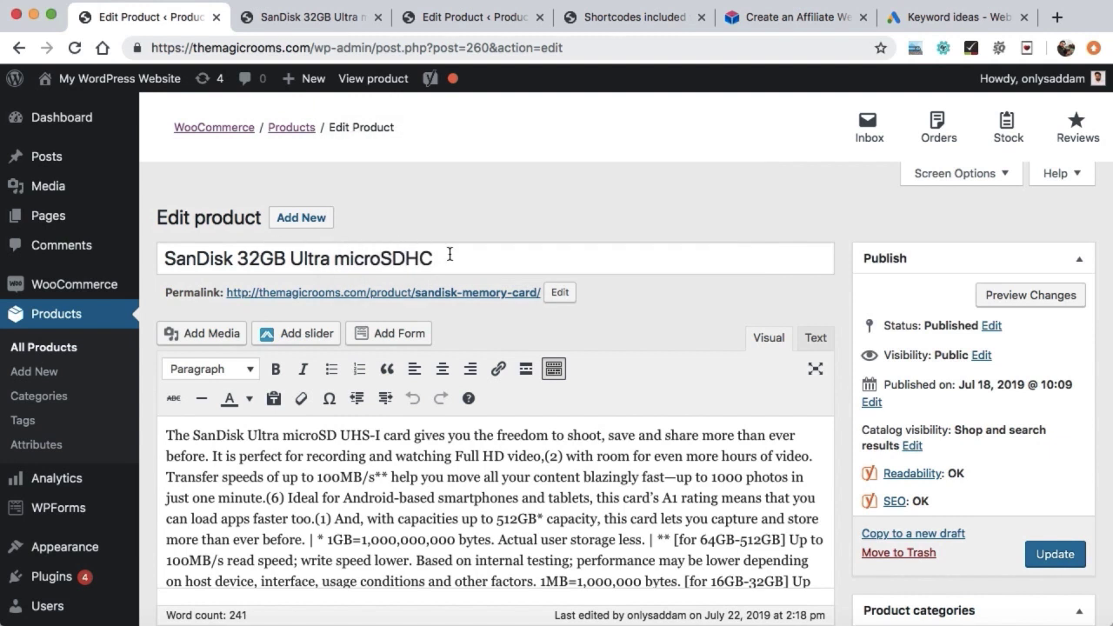
{"action": "left_click", "coordinate": [450, 254]}
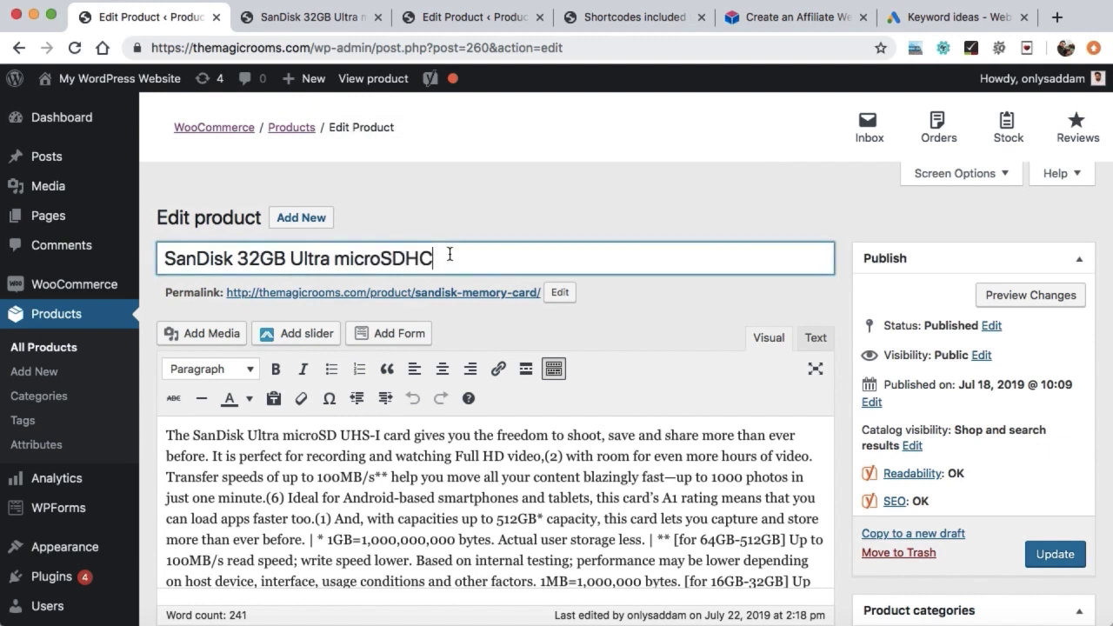
{"action": "type", "text": "- Sandi"}
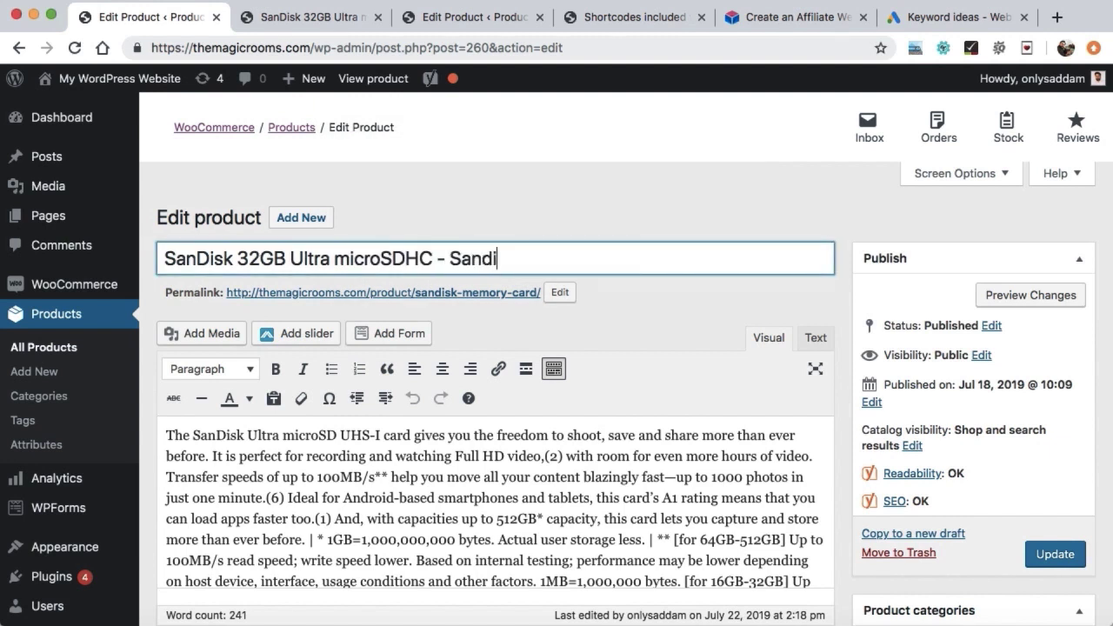
{"action": "type", "text": "sk Memory Card"}
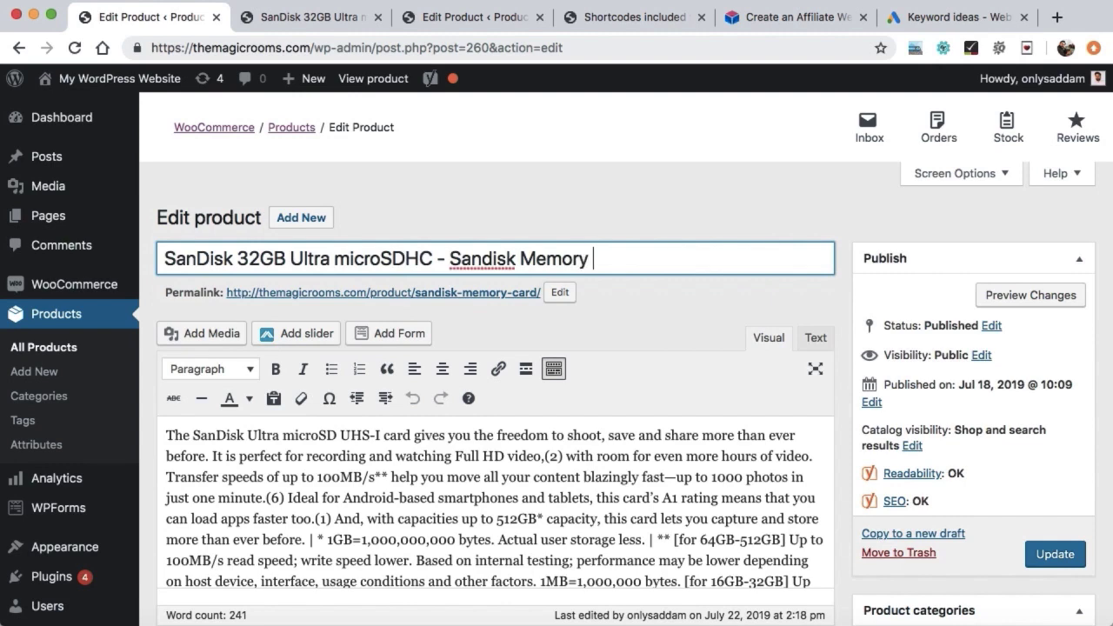
Insert 'Memory Card' after 'The SanDisk' in the description's opening sentence.
{"action": "scroll", "coordinate": [383, 383], "scroll_direction": "down", "scroll_amount": 2}
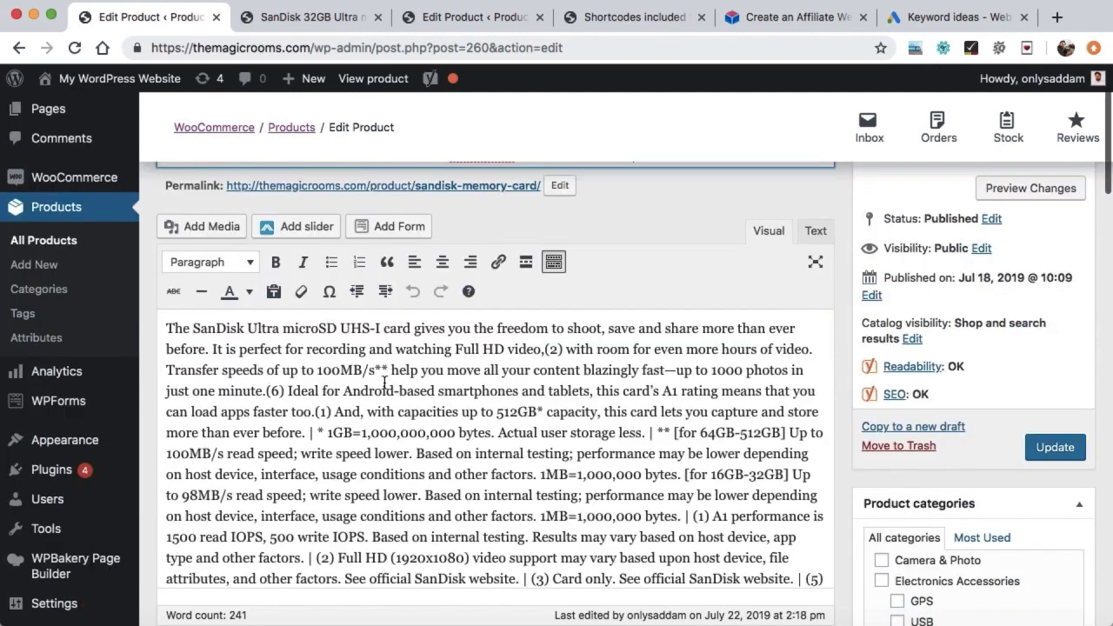
{"action": "left_click", "coordinate": [252, 345]}
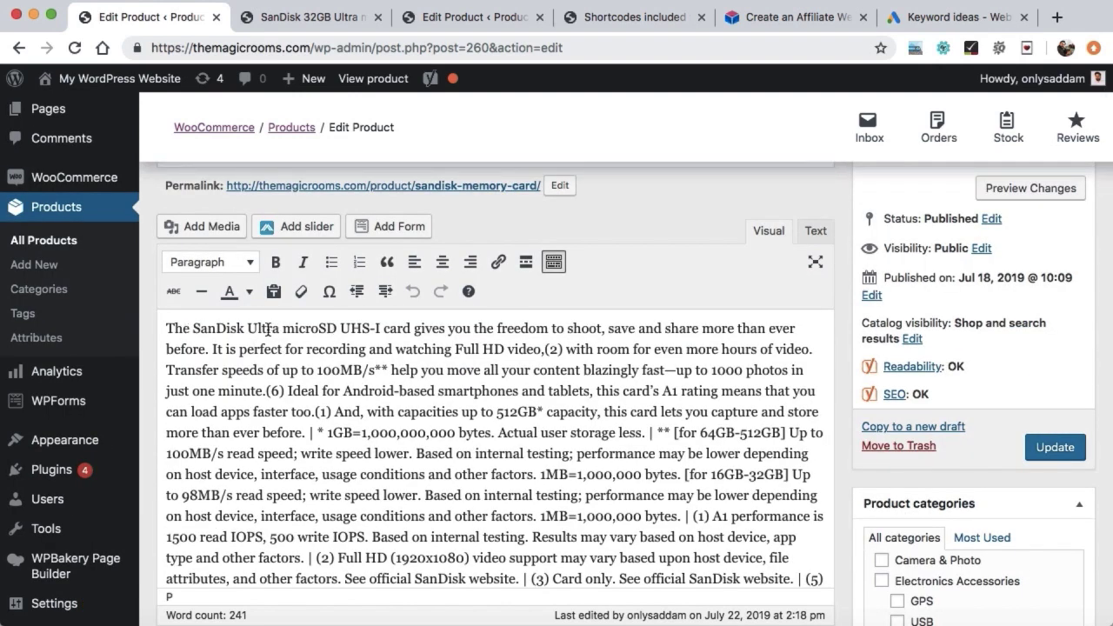
{"action": "type", "text": "Memory Car"}
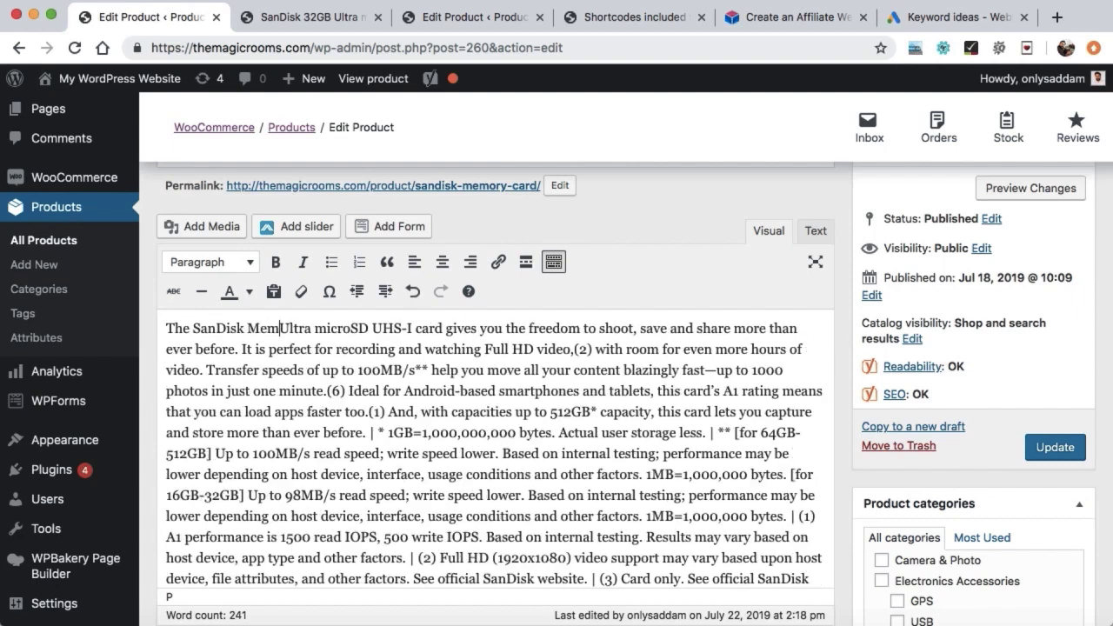
{"action": "type", "text": "d"}
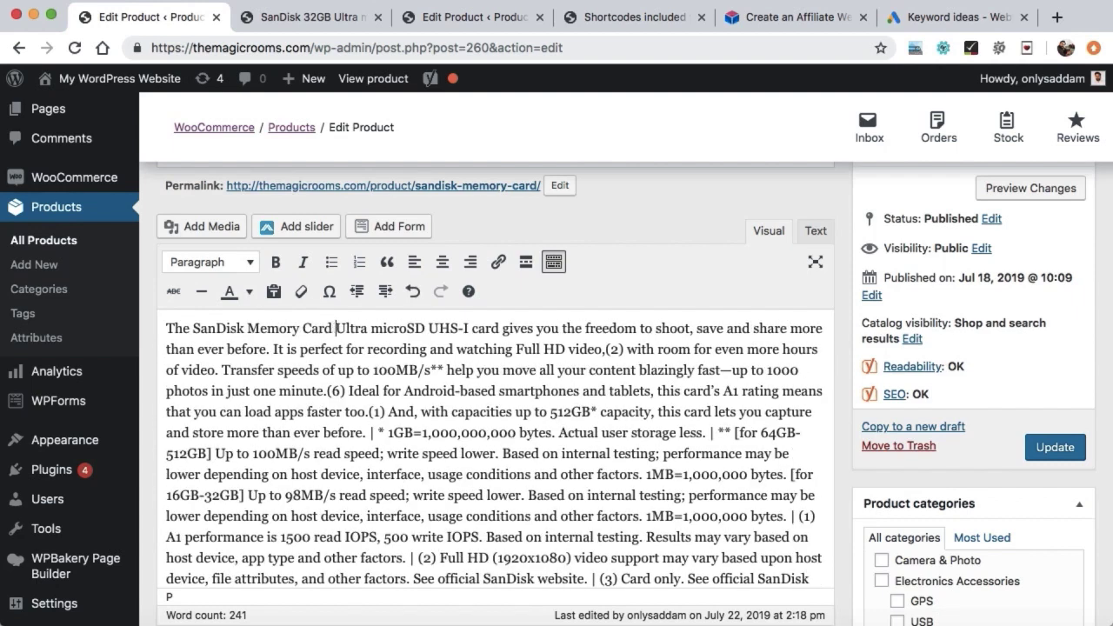
{"action": "scroll", "coordinate": [619, 396], "scroll_direction": "down", "scroll_amount": 3}
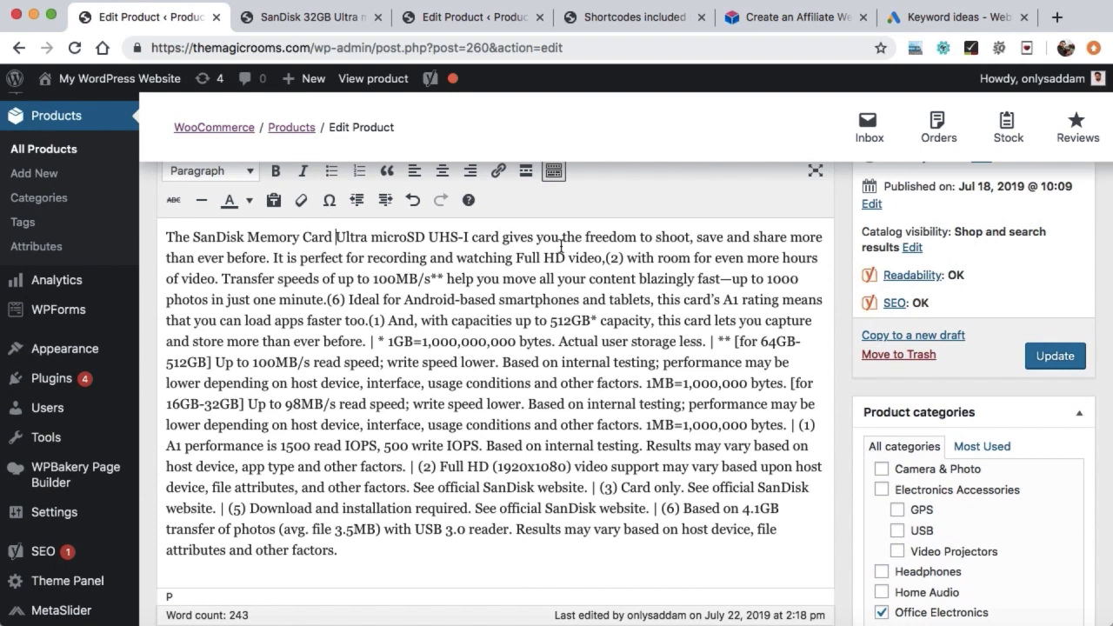
{"action": "scroll", "coordinate": [714, 413], "scroll_direction": "down", "scroll_amount": 10}
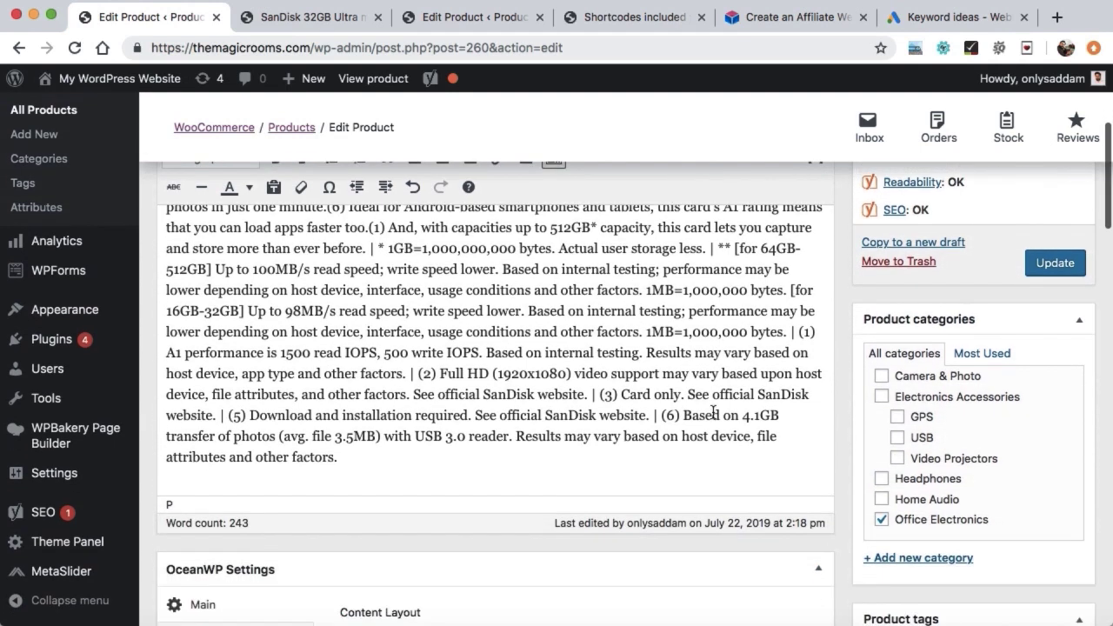
{"action": "scroll", "coordinate": [713, 412], "scroll_direction": "down", "scroll_amount": 3}
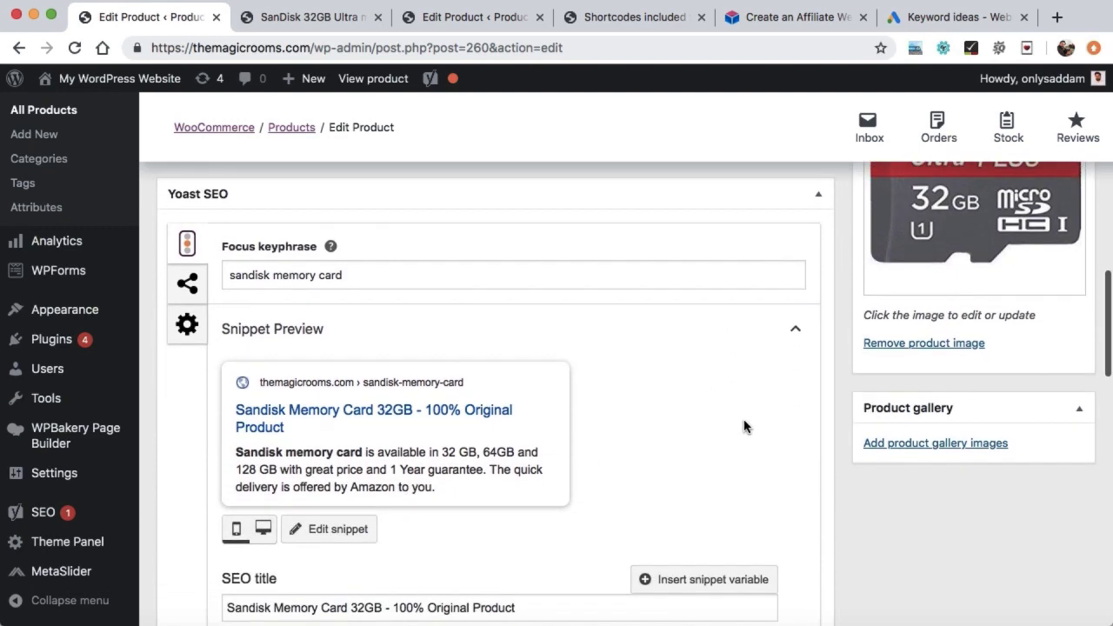
Expand Yoast's SEO analysis and read its Problems, like missing internal and outbound links.
{"action": "scroll", "coordinate": [745, 426], "scroll_direction": "down", "scroll_amount": 5}
{"action": "scroll", "coordinate": [744, 422], "scroll_direction": "down", "scroll_amount": 7}
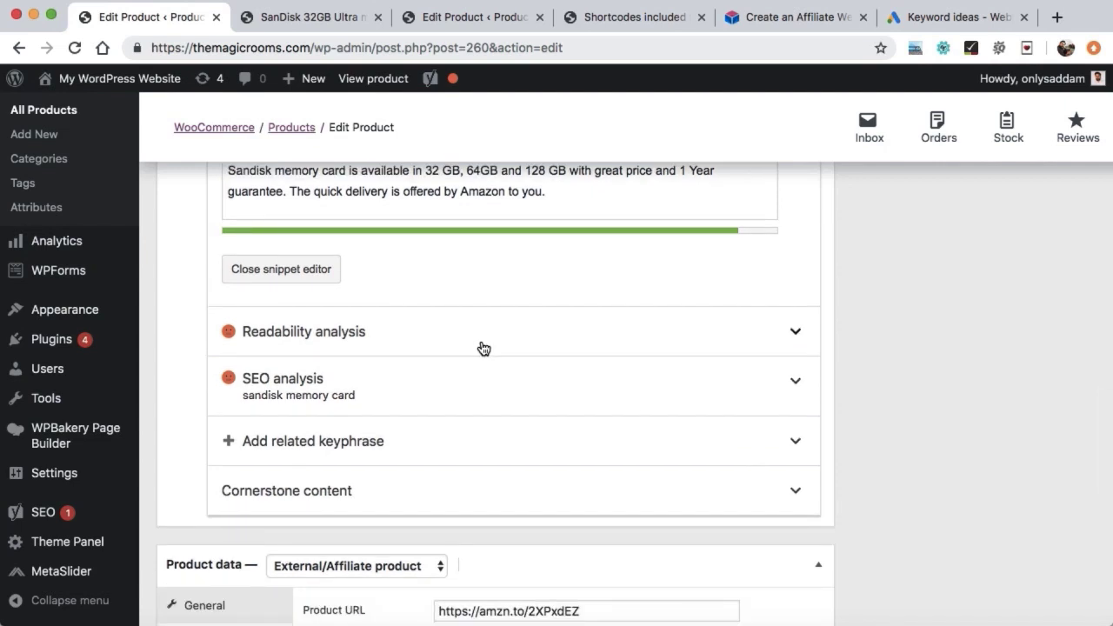
{"action": "scroll", "coordinate": [504, 374], "scroll_direction": "down", "scroll_amount": 1}
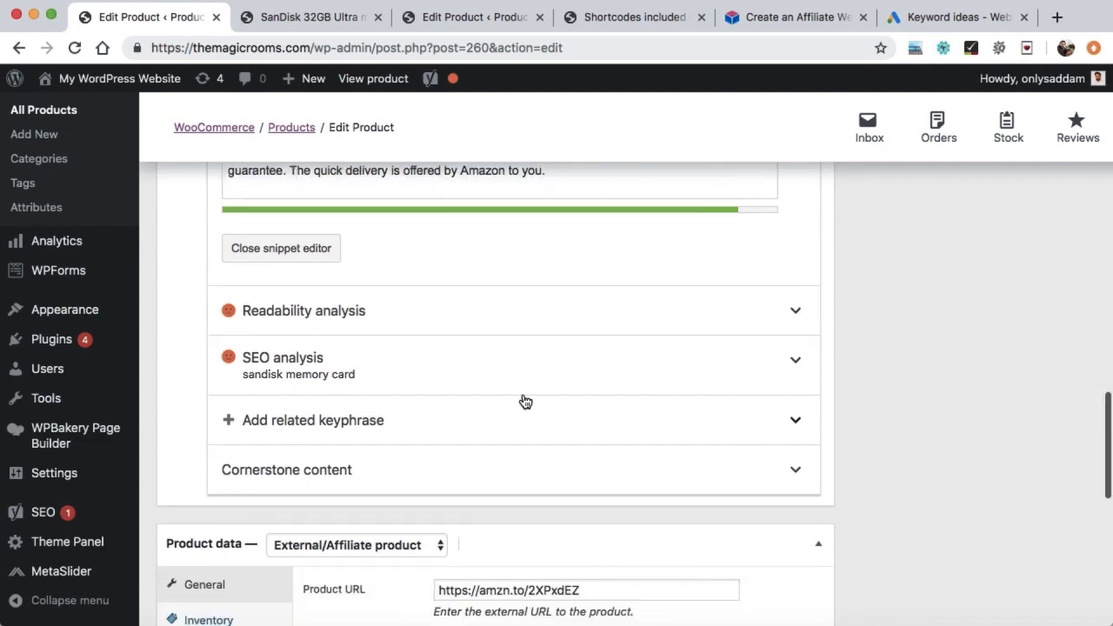
{"action": "left_click", "coordinate": [419, 362]}
{"action": "scroll", "coordinate": [479, 461], "scroll_direction": "down", "scroll_amount": 3}
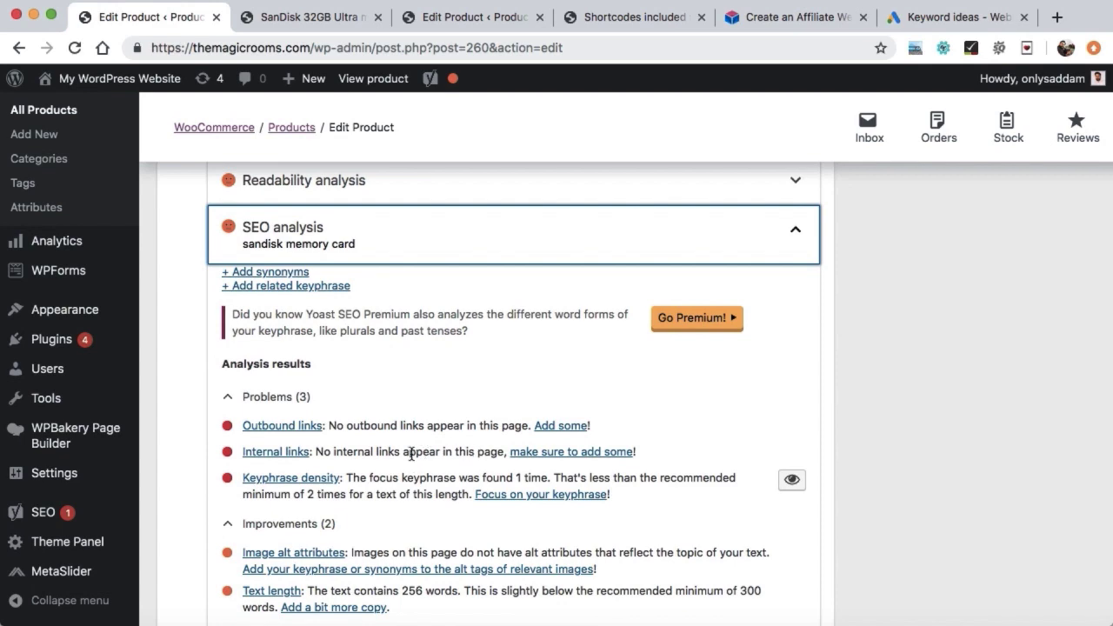
{"action": "scroll", "coordinate": [411, 453], "scroll_direction": "down", "scroll_amount": 3}
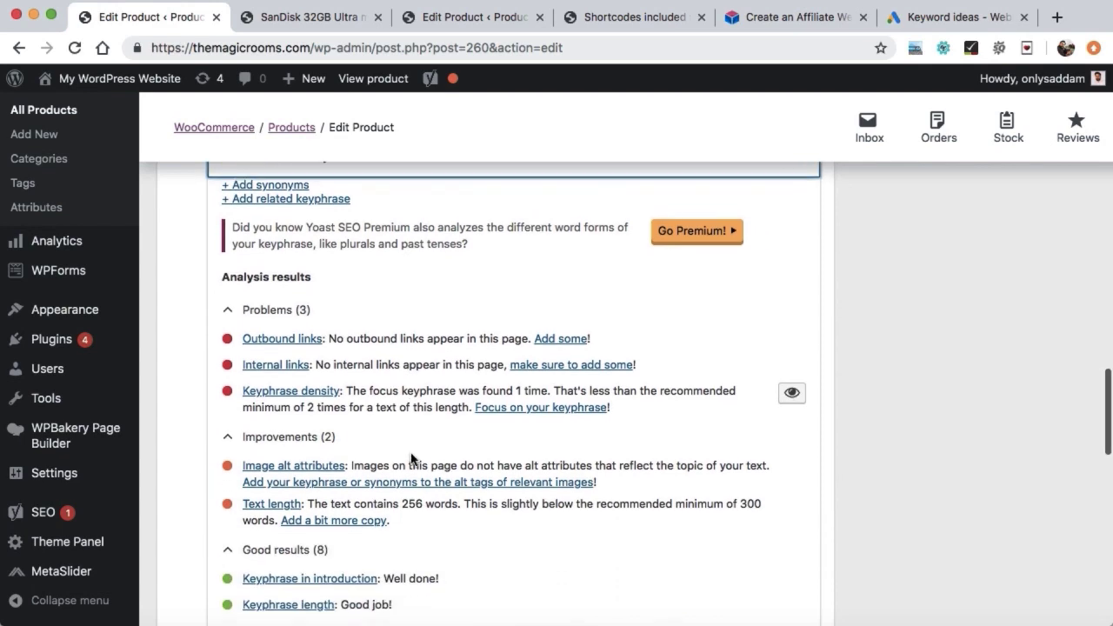
{"action": "scroll", "coordinate": [411, 453], "scroll_direction": "down", "scroll_amount": 1}
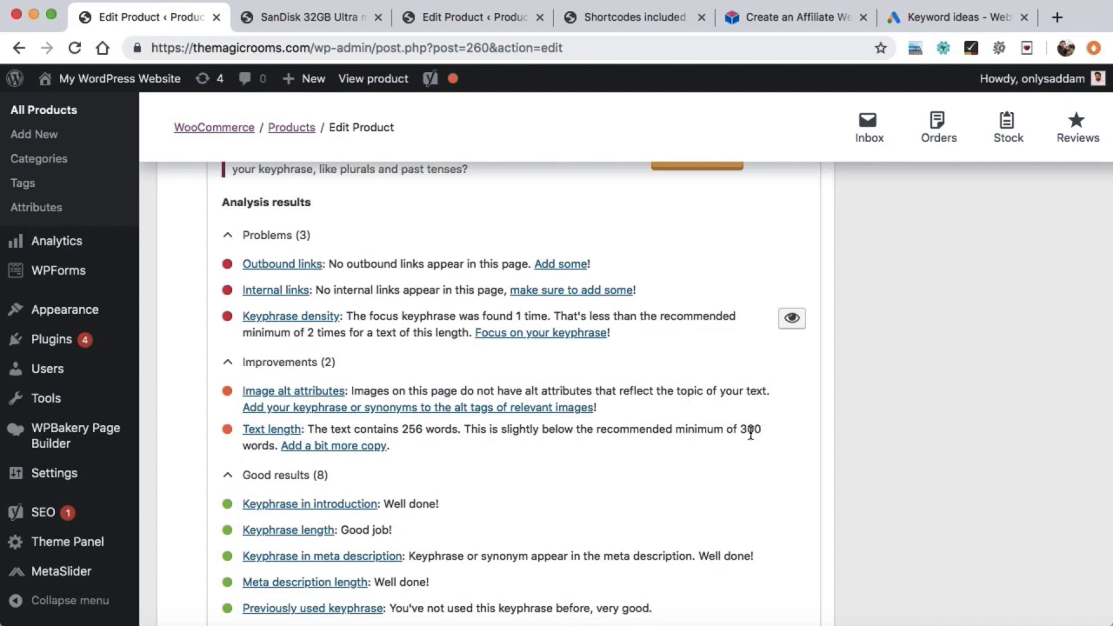
{"action": "scroll", "coordinate": [572, 442], "scroll_direction": "up", "scroll_amount": 1}
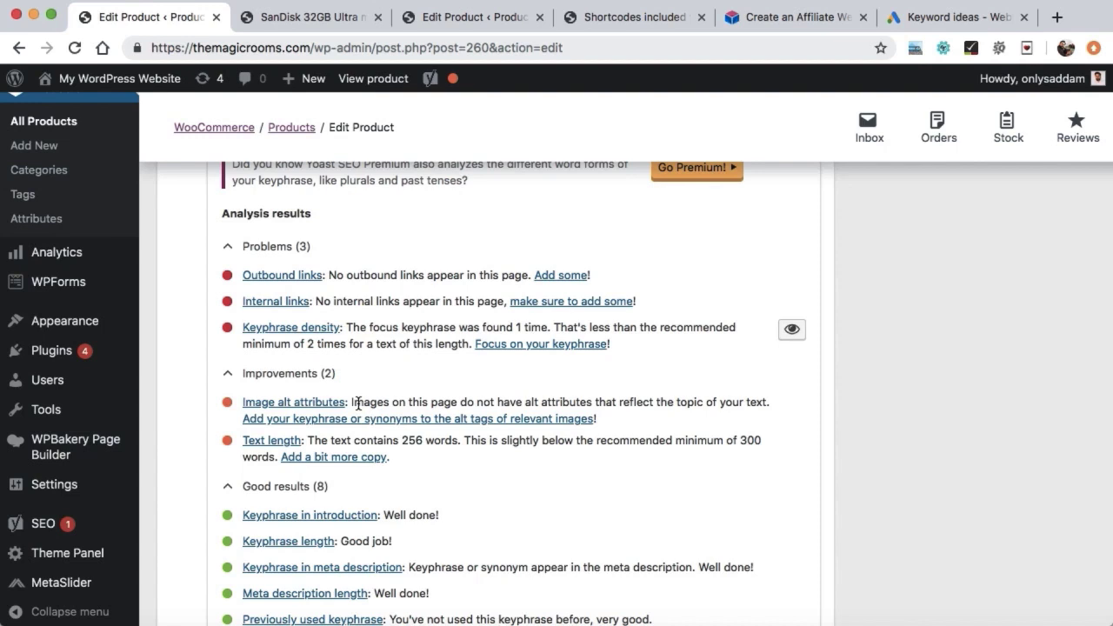
{"action": "scroll", "coordinate": [374, 401], "scroll_direction": "up", "scroll_amount": 1}
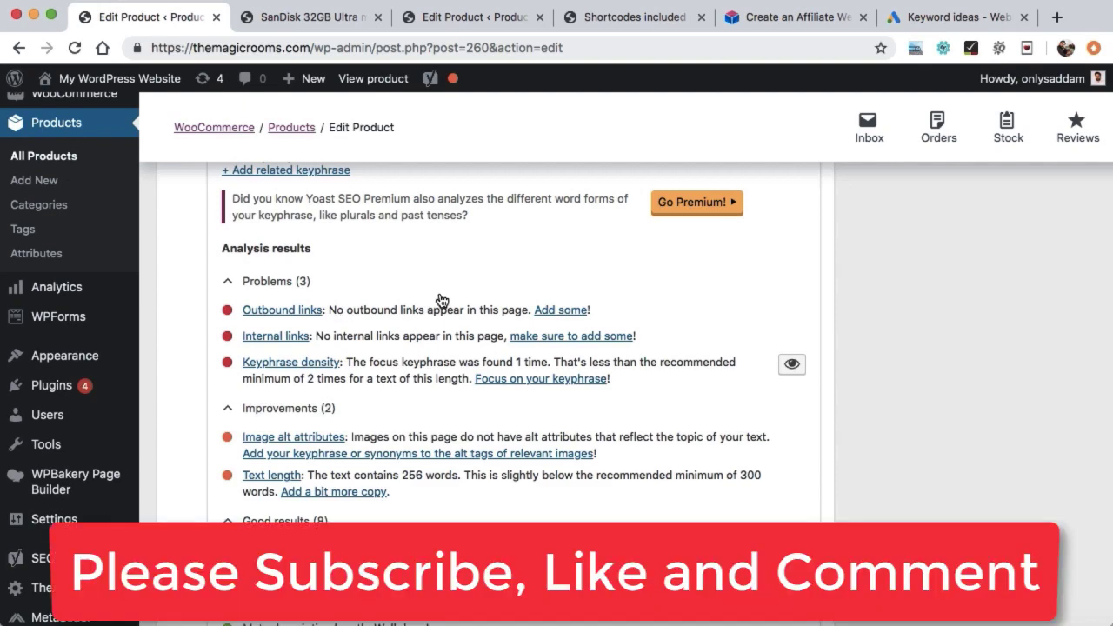
{"action": "scroll", "coordinate": [442, 300], "scroll_direction": "up", "scroll_amount": 10}
{"action": "scroll", "coordinate": [440, 294], "scroll_direction": "up", "scroll_amount": 10}
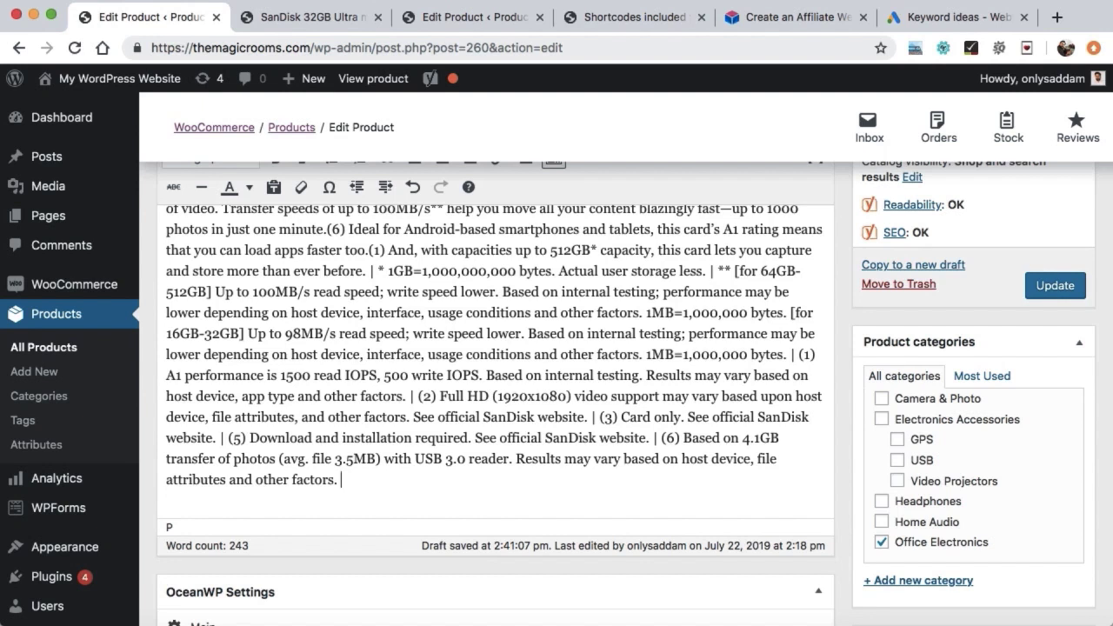
Add 'You can also checkout the Samsung Original Charger.' and select 'Samsung Original Charger'.
{"action": "type", "text": "You can also checkou"}
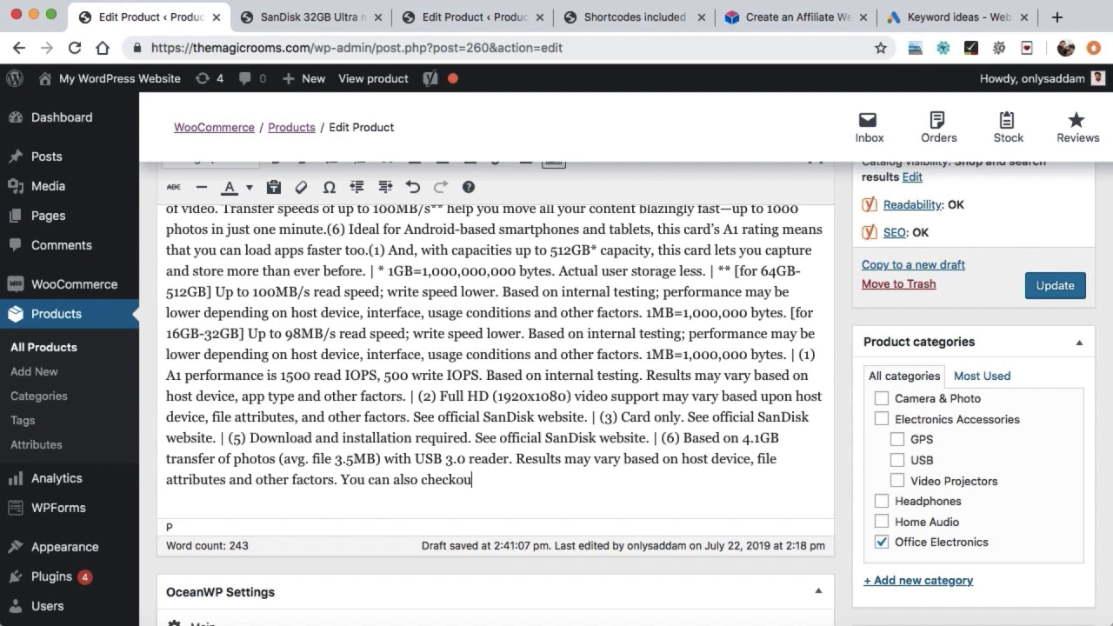
{"action": "type", "text": "t the Samsung "}
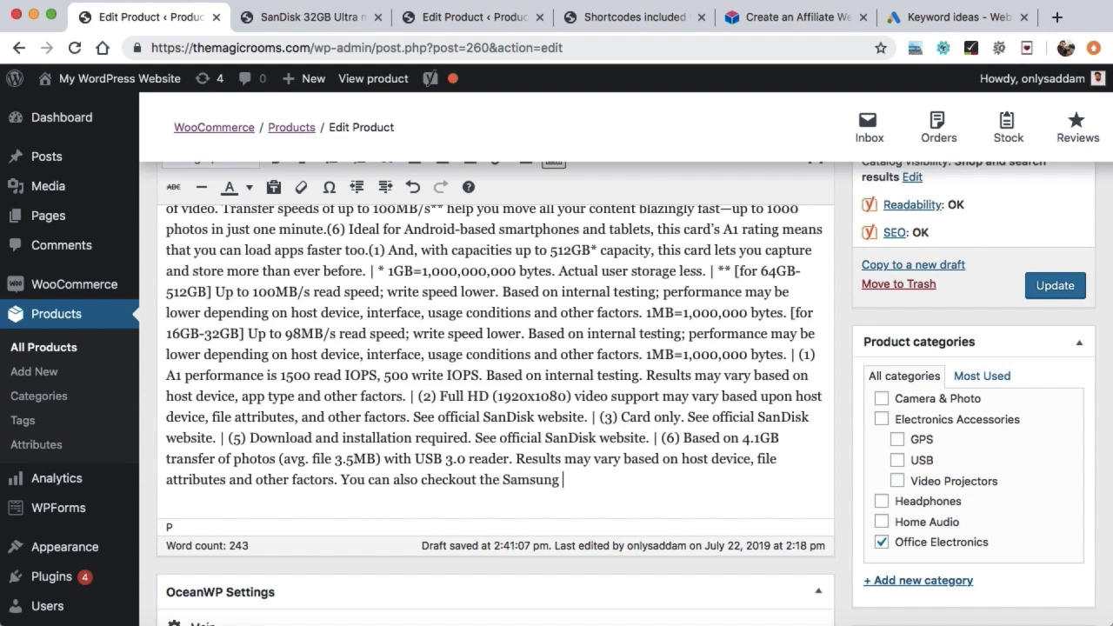
{"action": "type", "text": "Original Charger."}
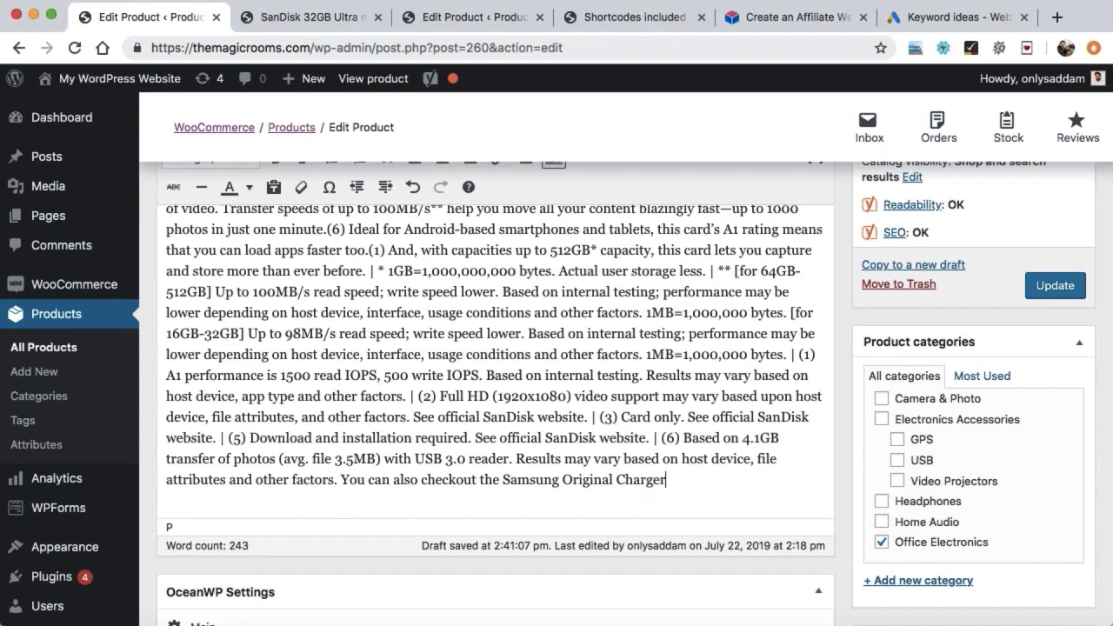
{"action": "scroll", "coordinate": [517, 548], "scroll_direction": "up", "scroll_amount": 2}
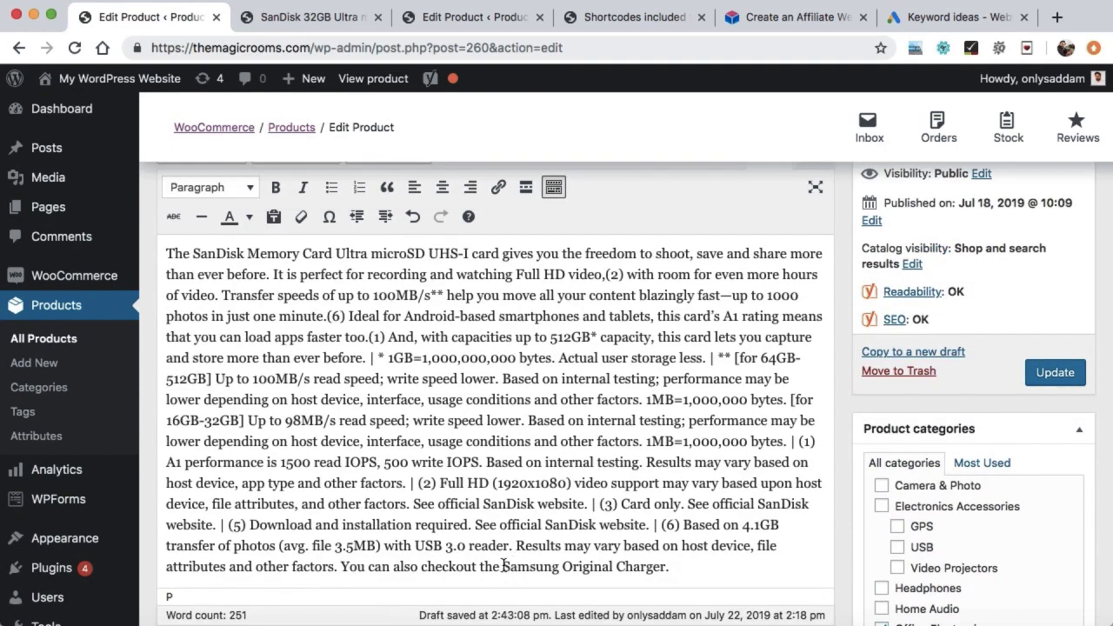
{"action": "left_click_drag", "start_coordinate": [503, 566], "coordinate": [665, 566]}
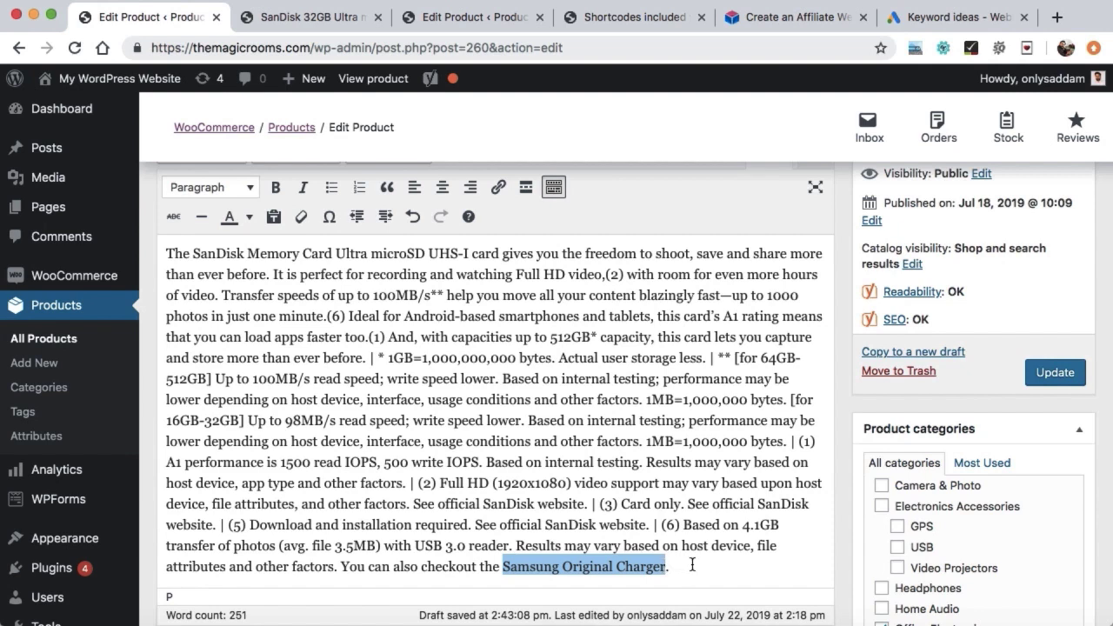
Dismiss the link box and open Products > All Products in a new browser tab.
{"action": "scroll", "coordinate": [693, 565], "scroll_direction": "up", "scroll_amount": 1}
{"action": "scroll", "coordinate": [692, 565], "scroll_direction": "down", "scroll_amount": 1}
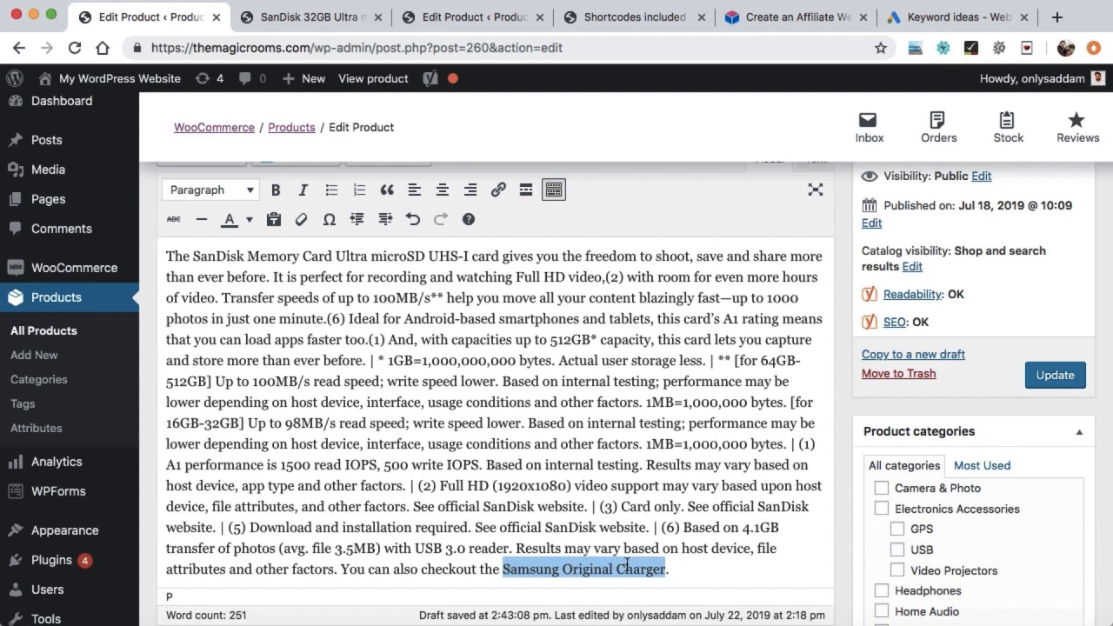
{"action": "left_click", "coordinate": [498, 194]}
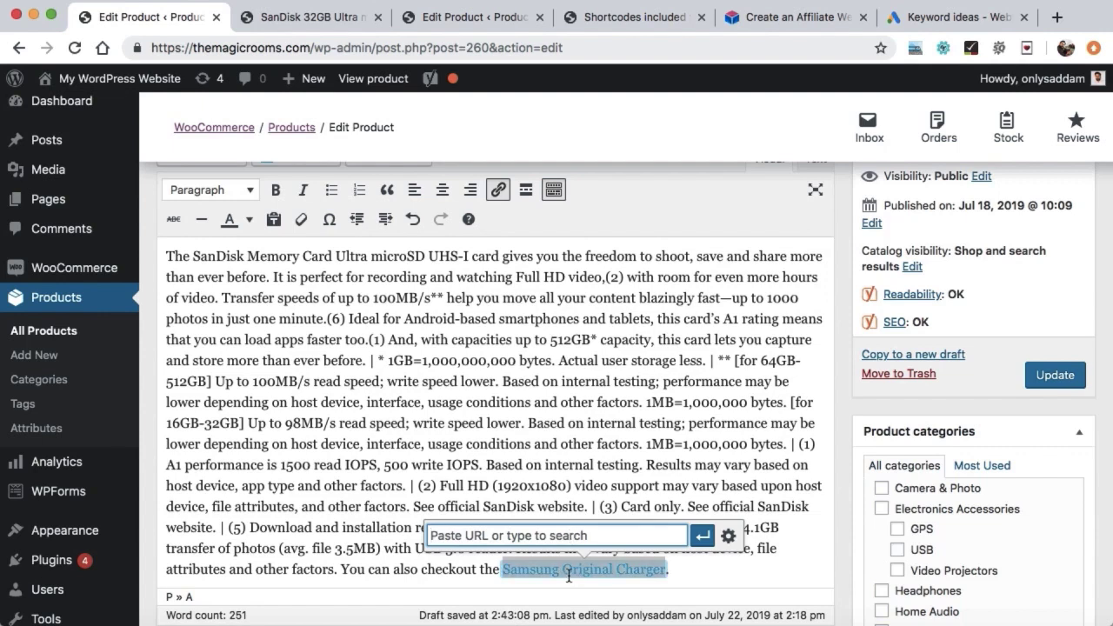
{"action": "key", "text": "Escape"}
{"action": "right_click", "coordinate": [54, 333]}
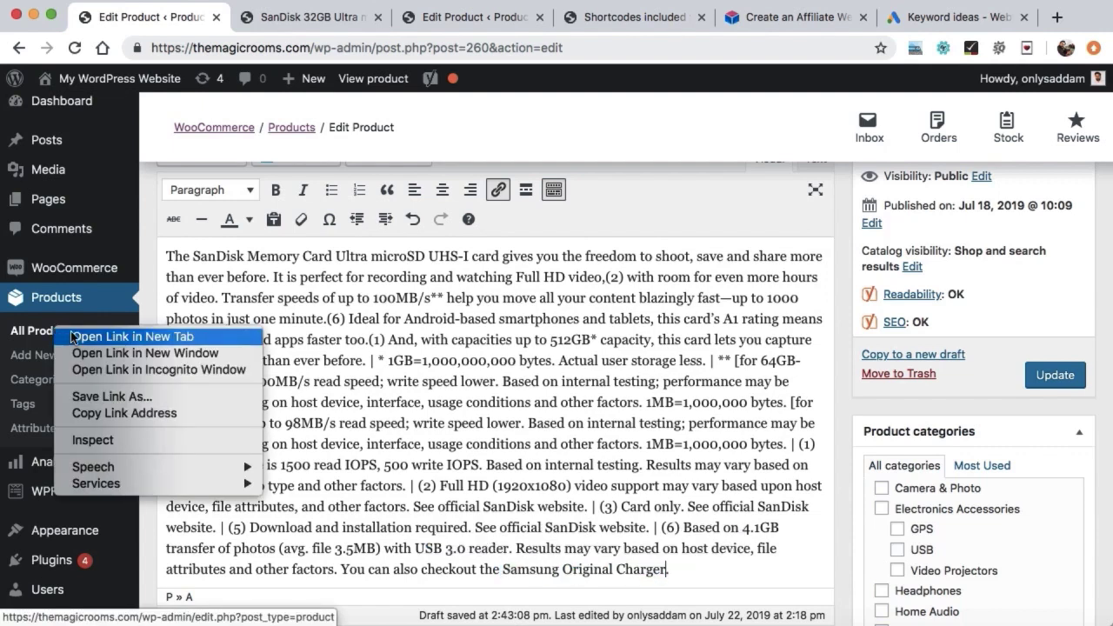
{"action": "left_click", "coordinate": [98, 338]}
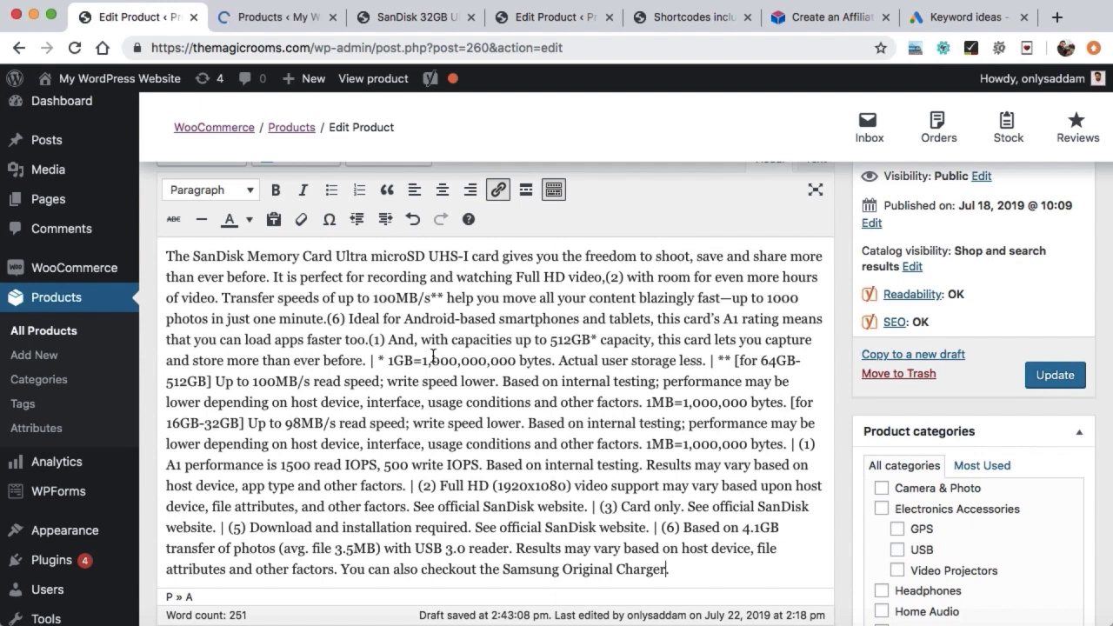
{"action": "key", "text": "Right"}
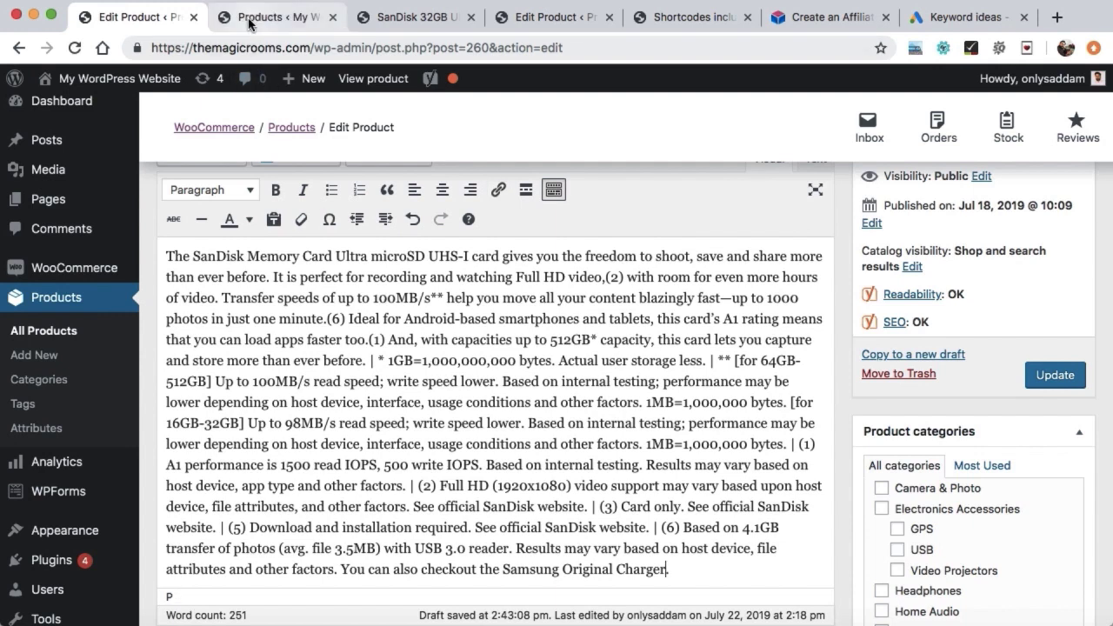
Open the Samsung Original Phone Charger's public page and select its web address.
{"action": "left_click", "coordinate": [253, 19]}
{"action": "scroll", "coordinate": [574, 259], "scroll_direction": "down", "scroll_amount": 5}
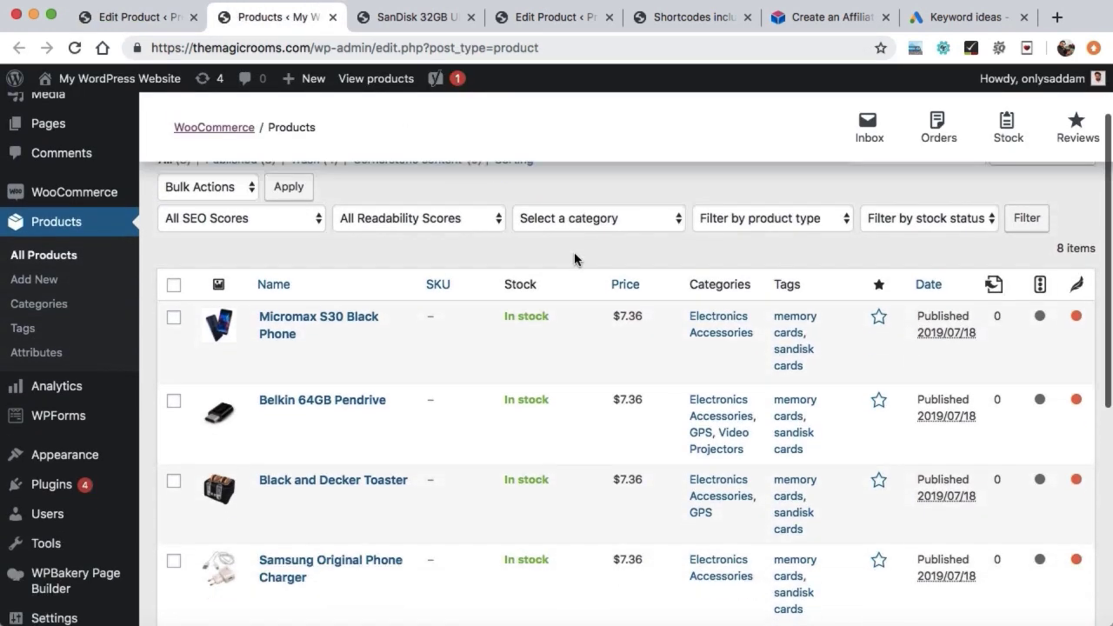
{"action": "mouse_move", "coordinate": [293, 318]}
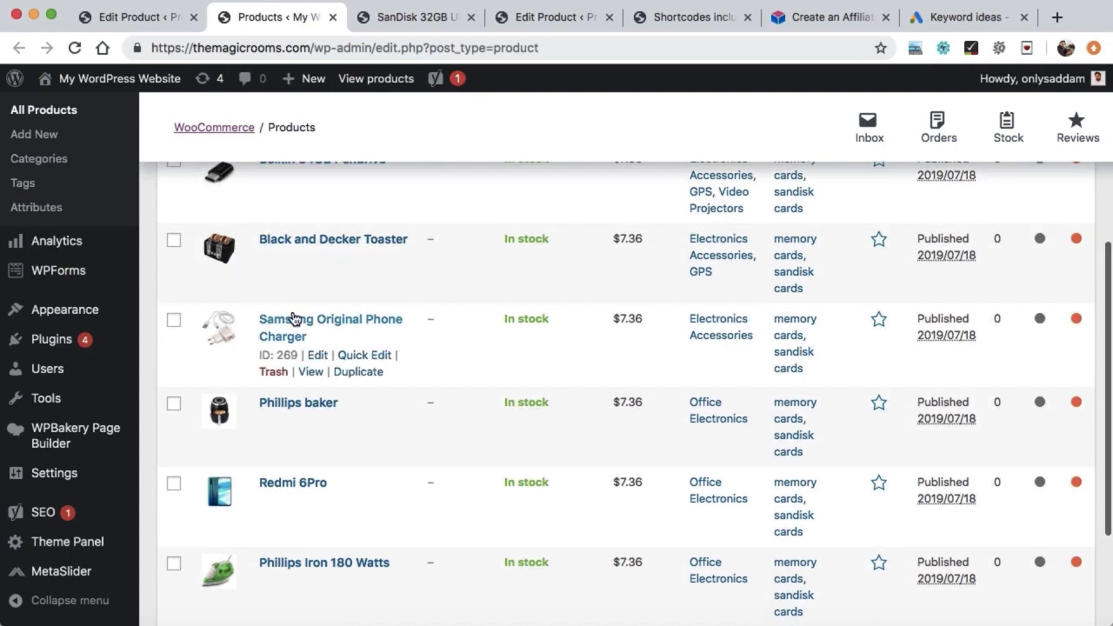
{"action": "left_click", "coordinate": [311, 372]}
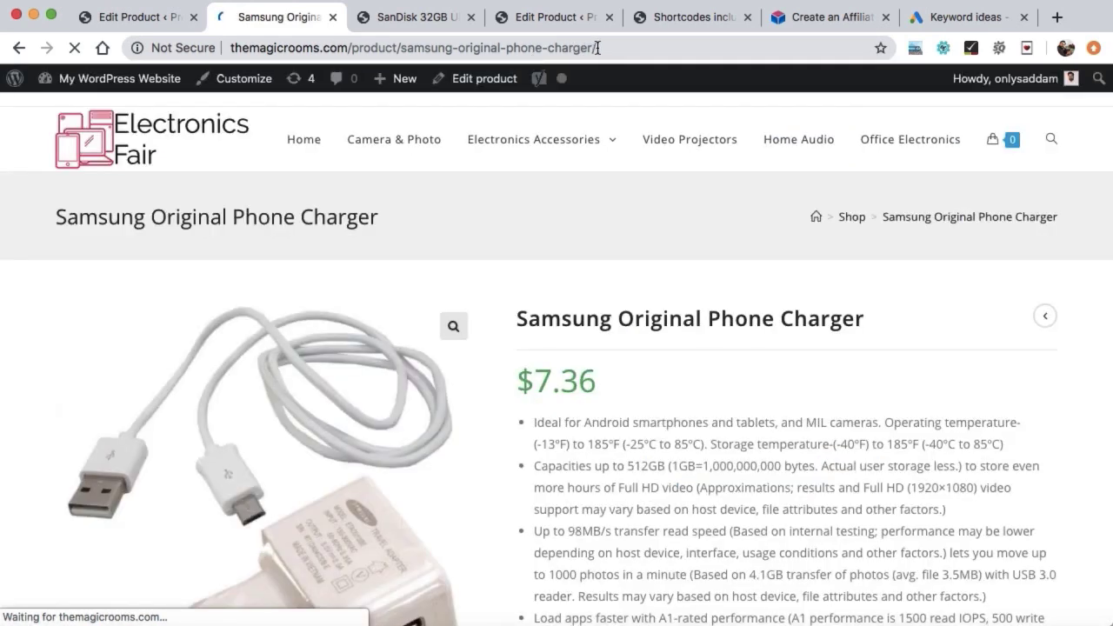
{"action": "left_click", "coordinate": [365, 40]}
{"action": "key", "text": "ctrl+c"}
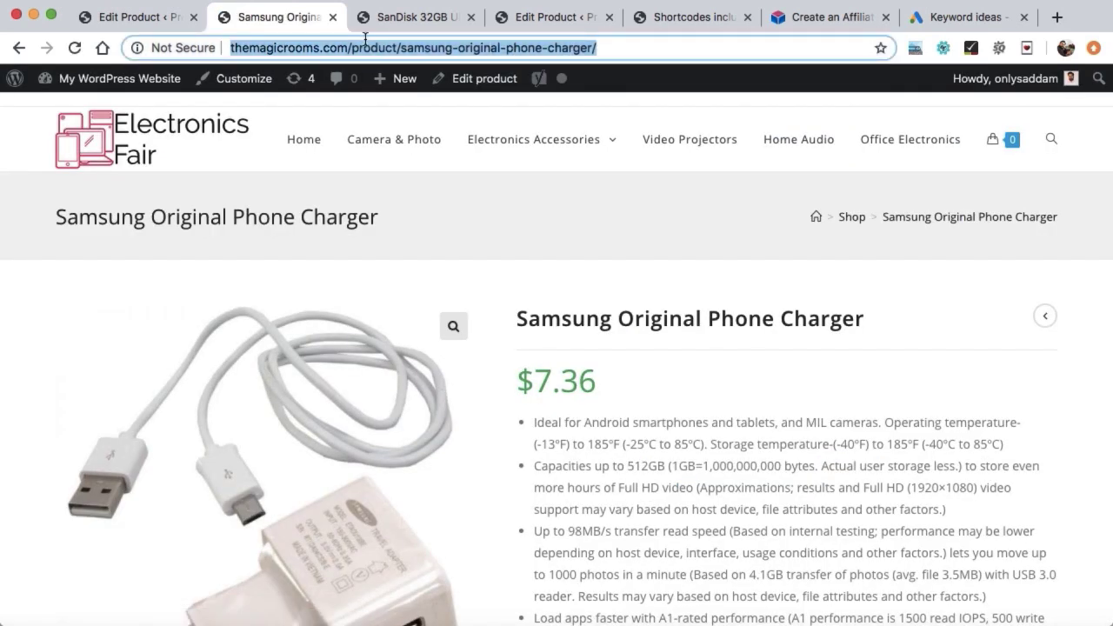
Link 'Samsung Original Charger' to the pasted charger page URL and update the product.
{"action": "left_click", "coordinate": [153, 27]}
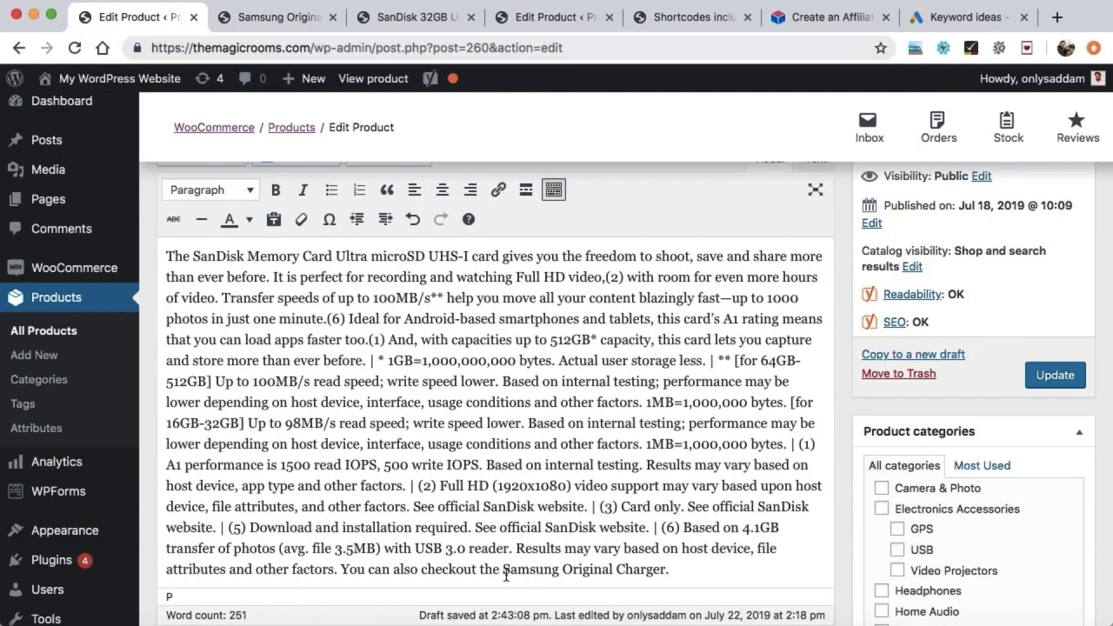
{"action": "left_click_drag", "start_coordinate": [504, 569], "coordinate": [663, 568]}
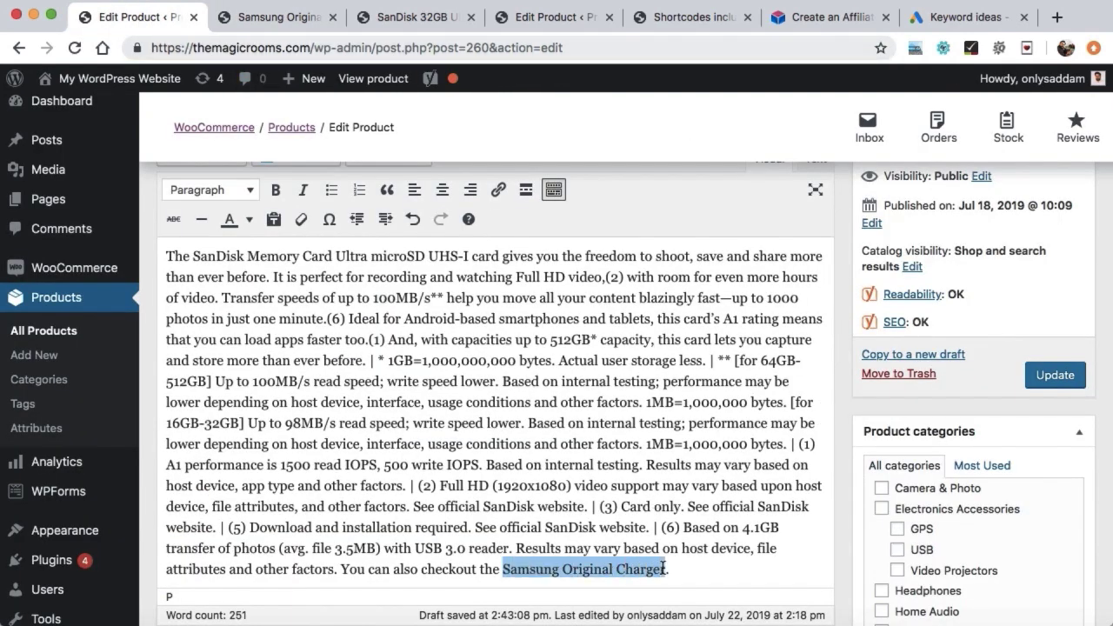
{"action": "left_click", "coordinate": [498, 189]}
{"action": "key", "text": "ctrl+v"}
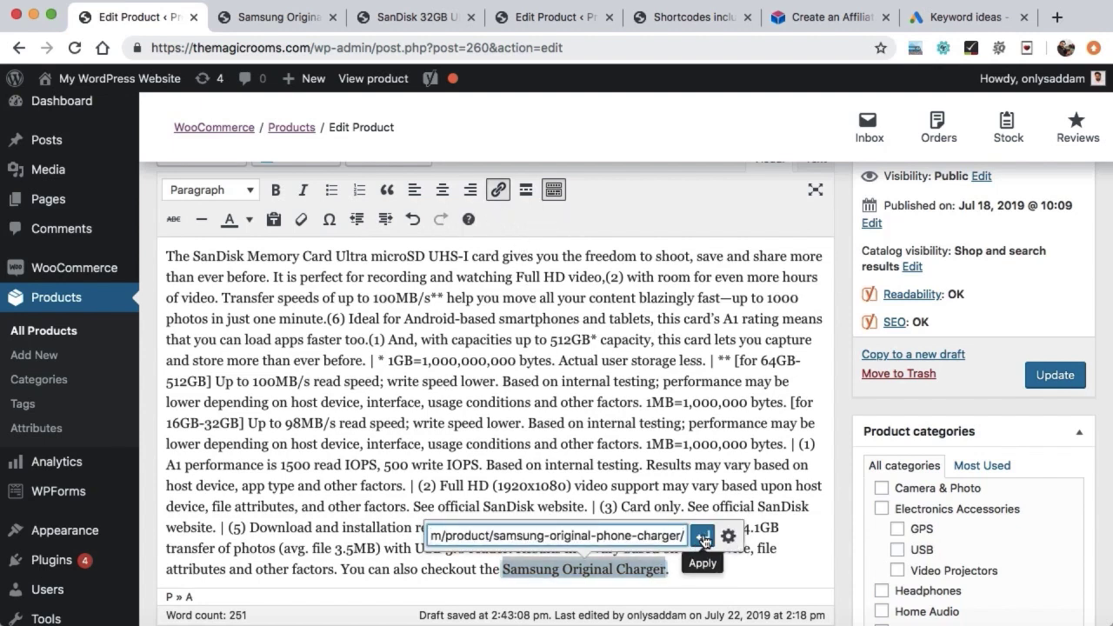
{"action": "left_click", "coordinate": [705, 537]}
{"action": "left_click", "coordinate": [759, 465]}
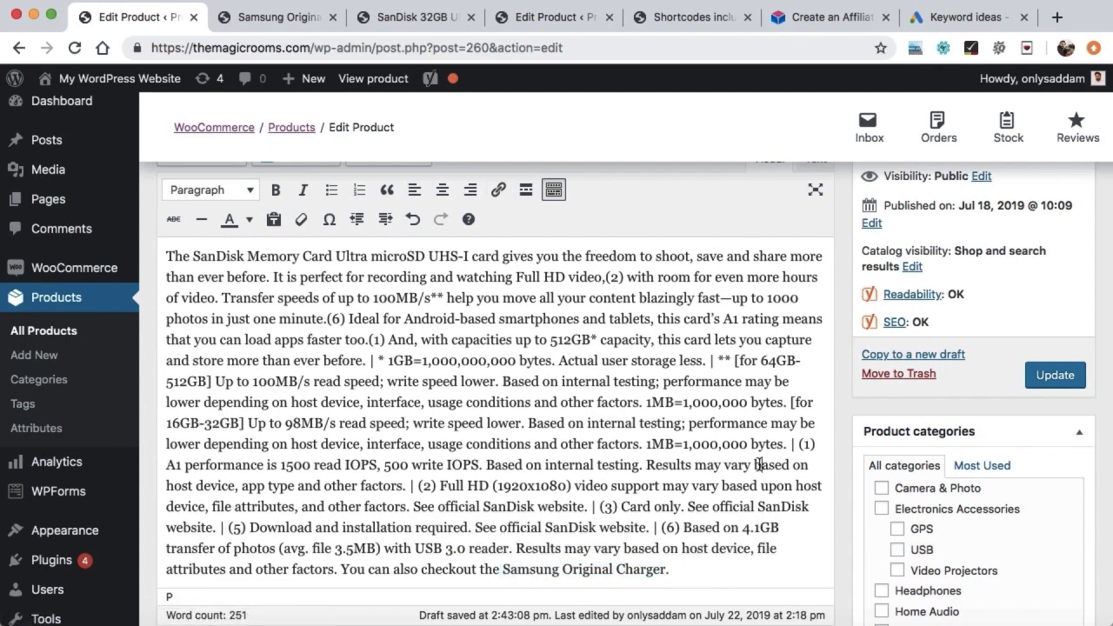
{"action": "left_click", "coordinate": [1056, 375]}
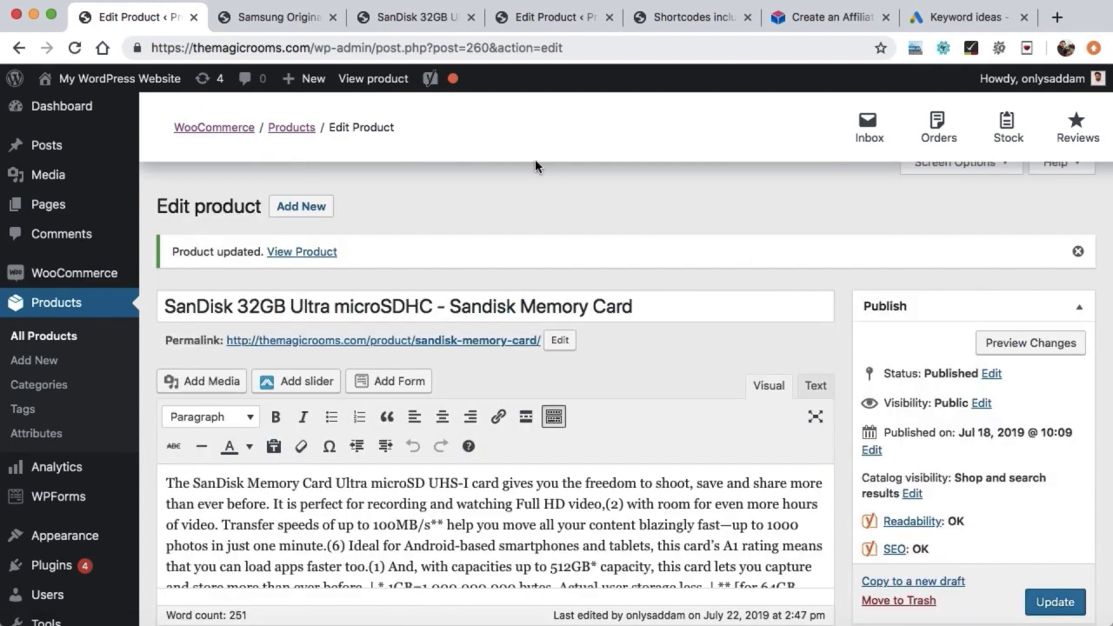
Reload the live SanDisk page, close the Samsung tab, and check the title and charger link.
{"action": "left_click", "coordinate": [422, 20]}
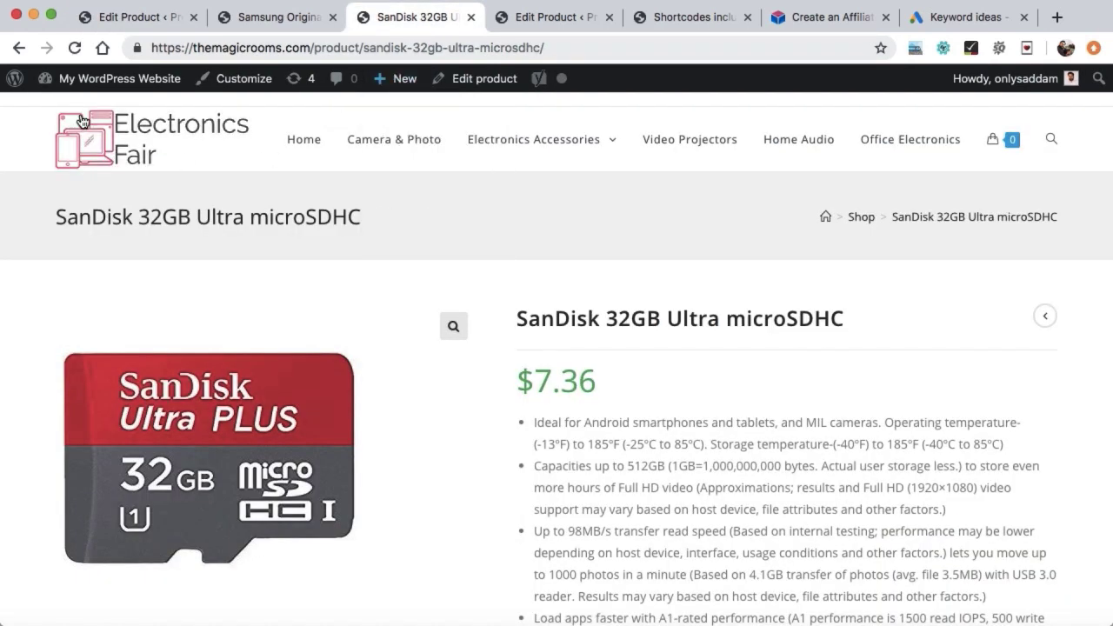
{"action": "left_click", "coordinate": [74, 48]}
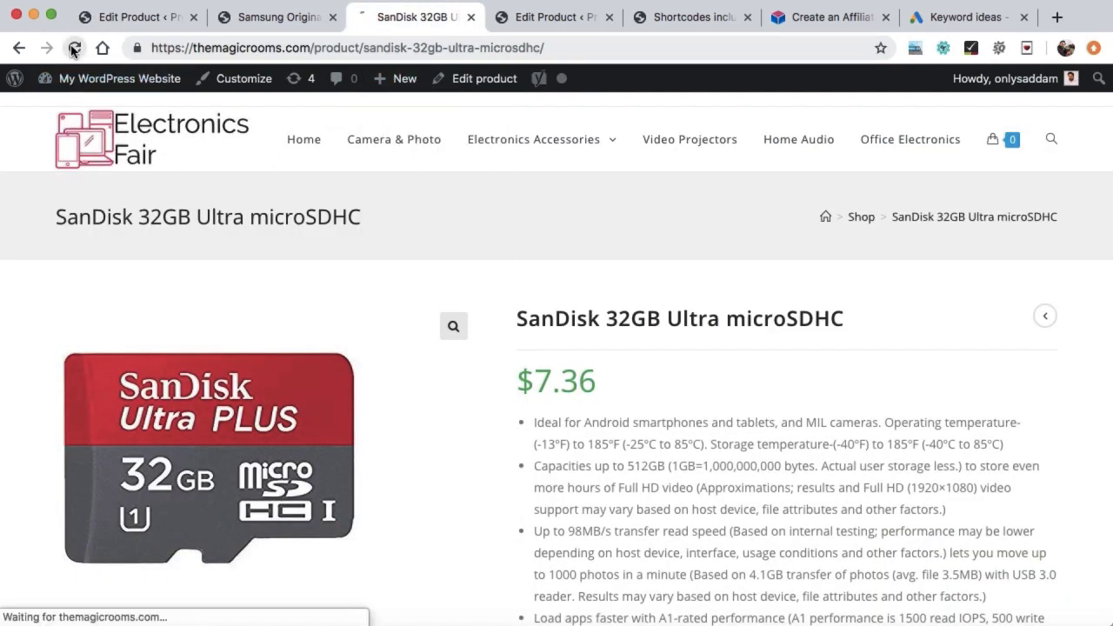
{"action": "left_click", "coordinate": [332, 17]}
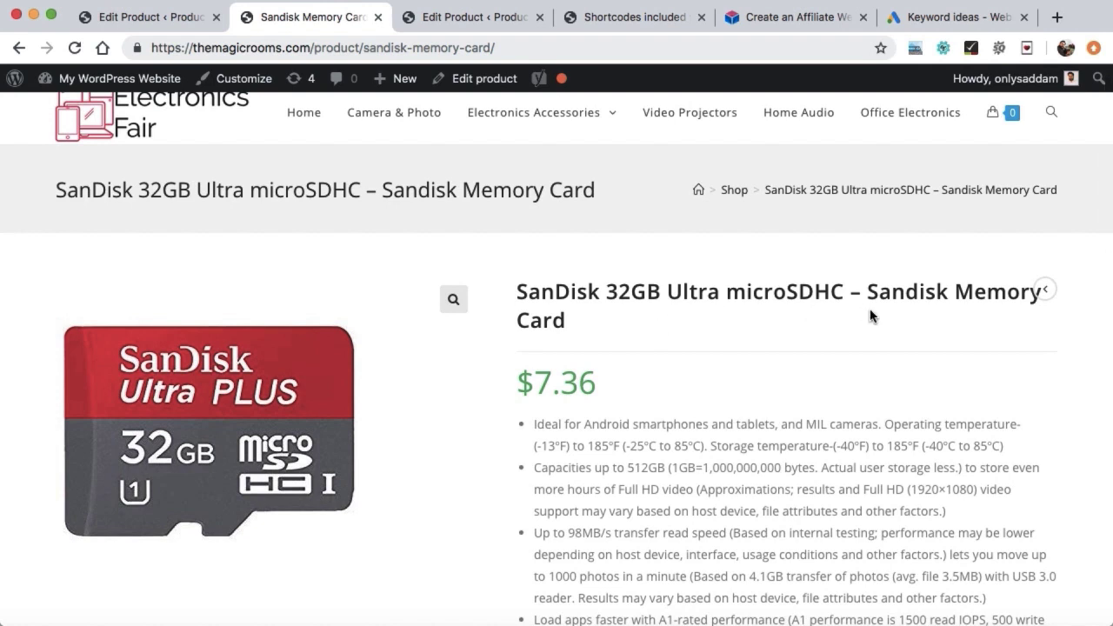
{"action": "left_click_drag", "start_coordinate": [869, 295], "coordinate": [585, 325]}
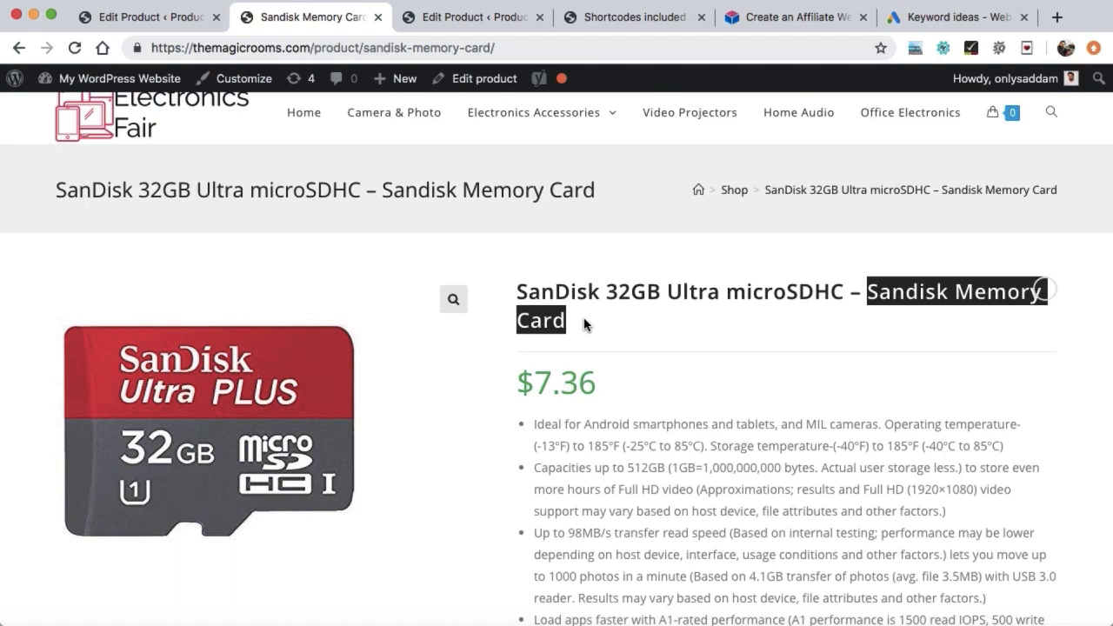
{"action": "scroll", "coordinate": [585, 325], "scroll_direction": "down", "scroll_amount": 5}
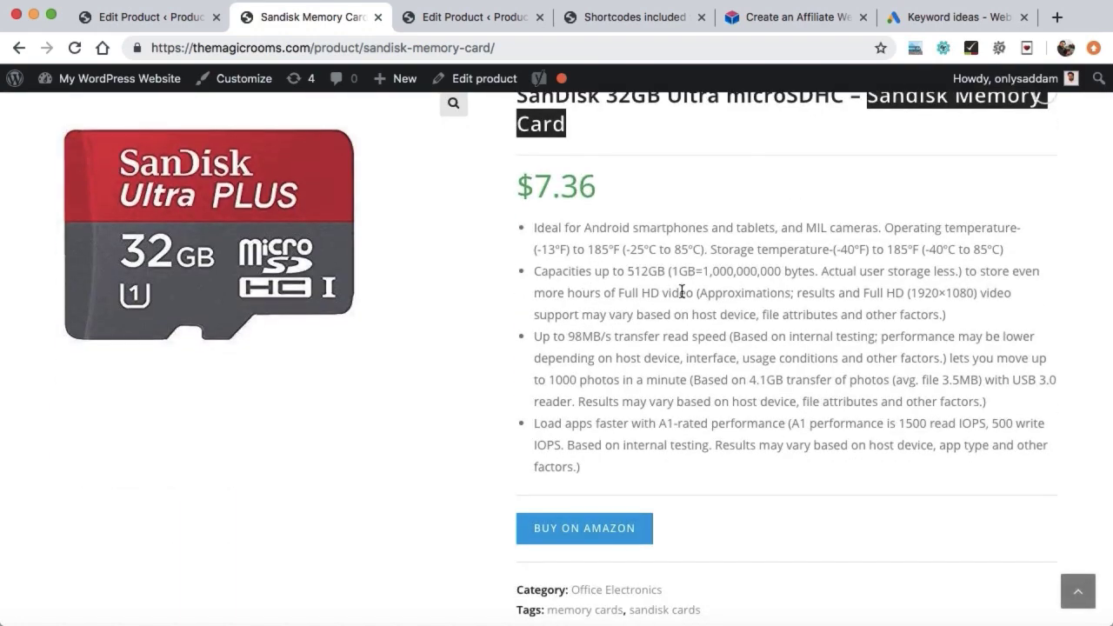
{"action": "scroll", "coordinate": [681, 292], "scroll_direction": "down", "scroll_amount": 9}
{"action": "scroll", "coordinate": [681, 294], "scroll_direction": "up", "scroll_amount": 3}
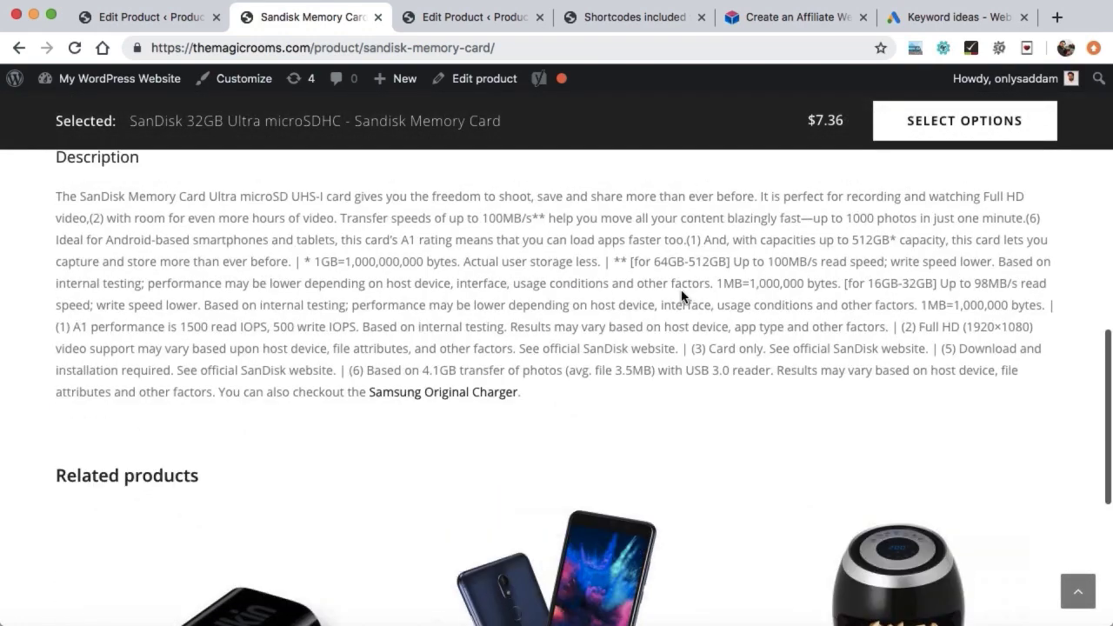
{"action": "scroll", "coordinate": [682, 298], "scroll_direction": "up", "scroll_amount": 1}
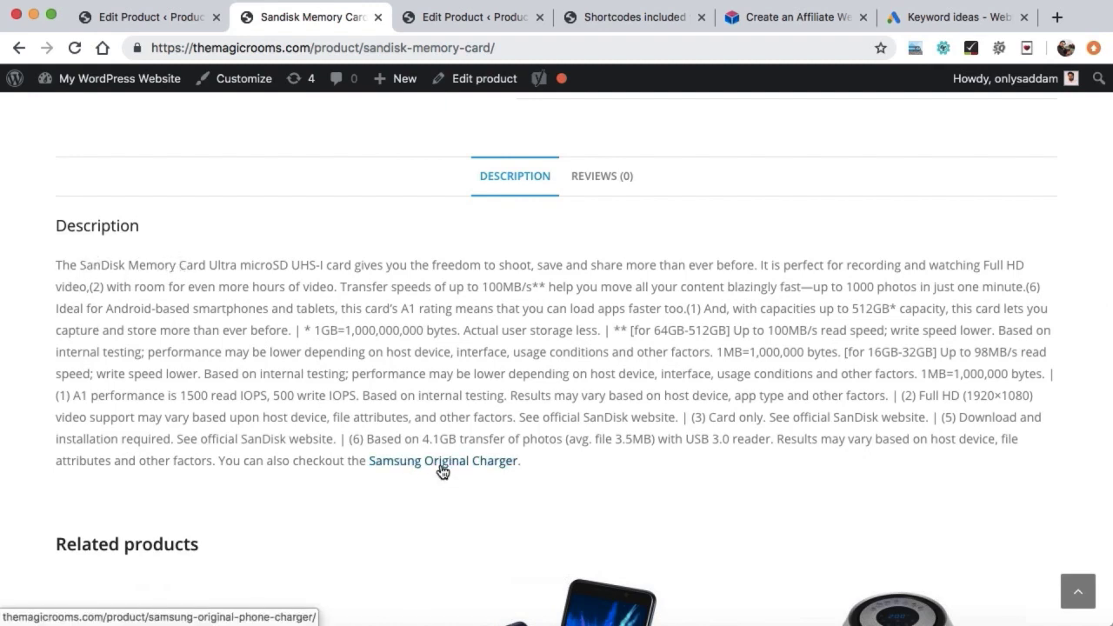
{"action": "scroll", "coordinate": [591, 391], "scroll_direction": "down", "scroll_amount": 2}
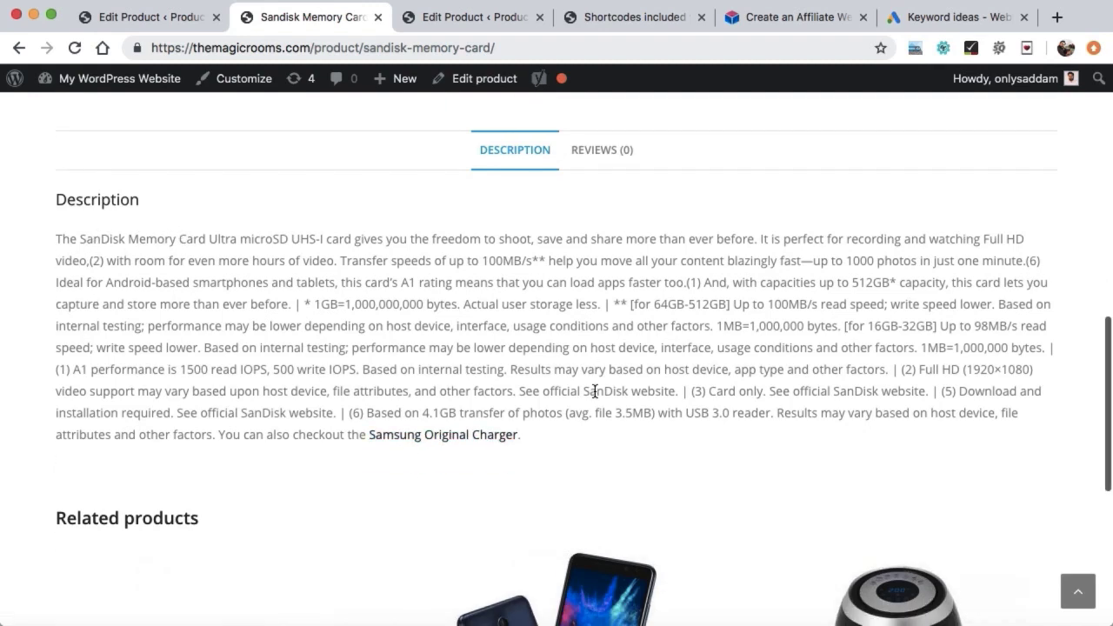
{"action": "scroll", "coordinate": [594, 397], "scroll_direction": "up", "scroll_amount": 3}
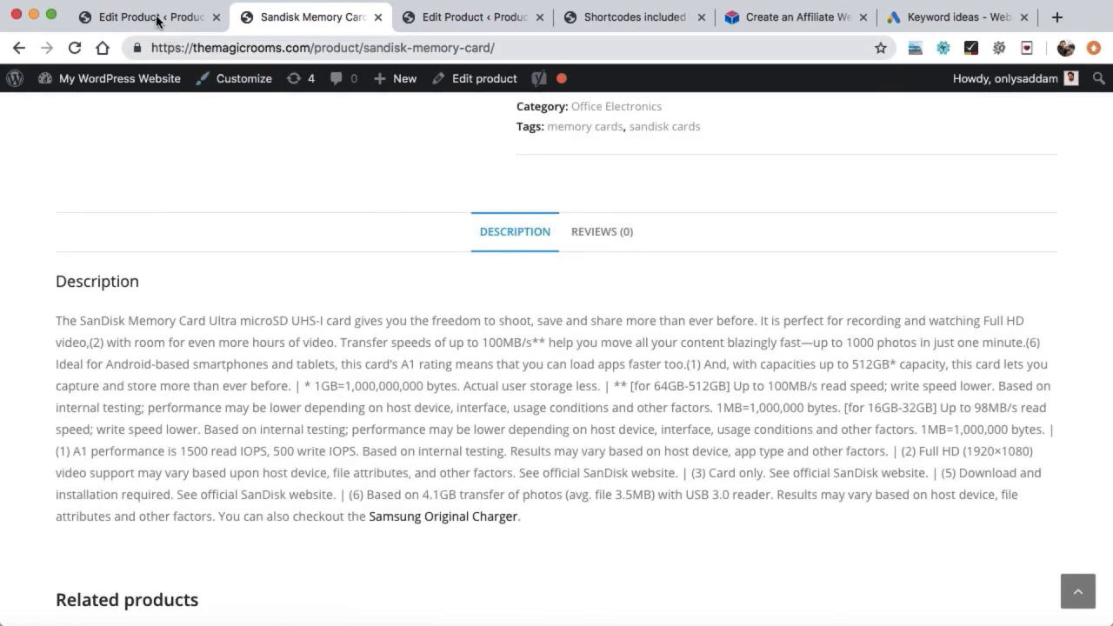
{"action": "left_click", "coordinate": [155, 17]}
{"action": "scroll", "coordinate": [527, 380], "scroll_direction": "down", "scroll_amount": 15}
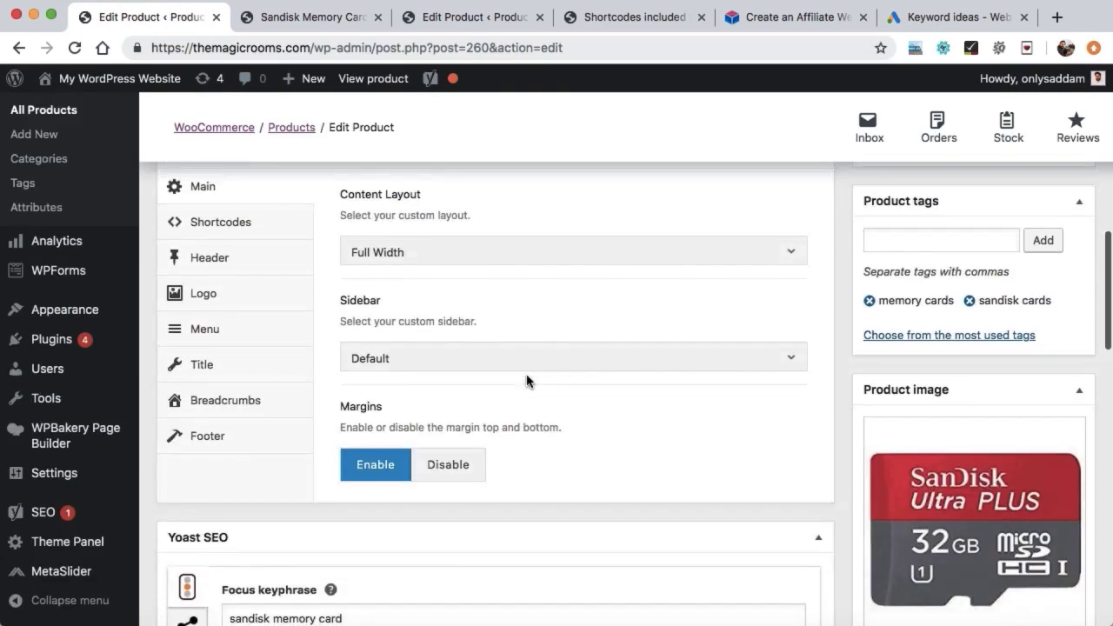
Expand Yoast's SEO analysis panel and scroll through its results.
{"action": "scroll", "coordinate": [528, 382], "scroll_direction": "down", "scroll_amount": 5}
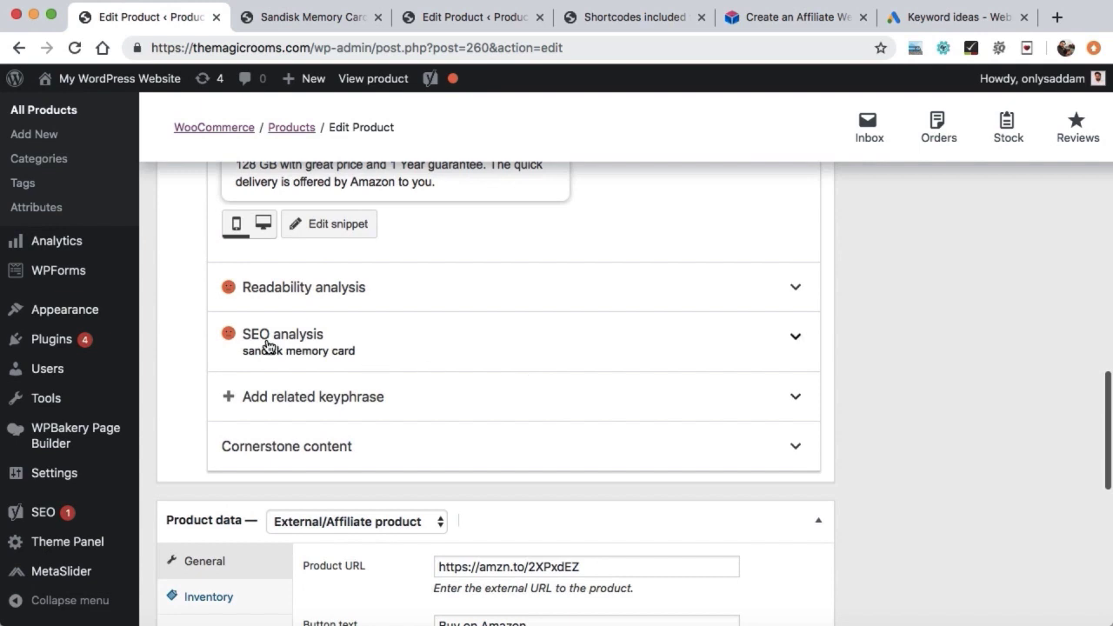
{"action": "left_click", "coordinate": [380, 343]}
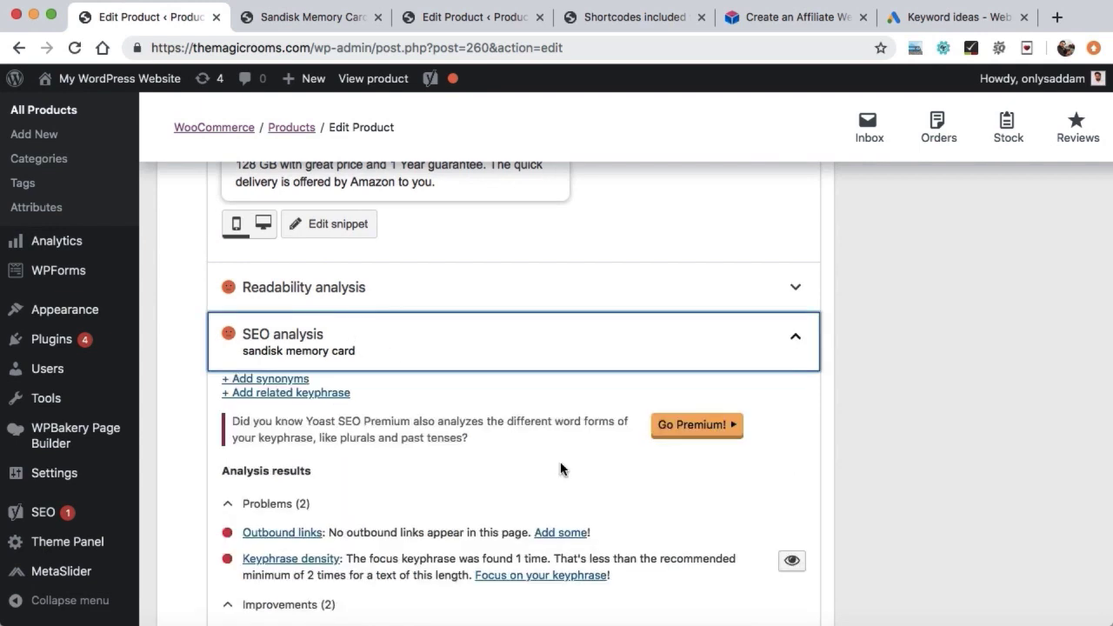
{"action": "scroll", "coordinate": [561, 468], "scroll_direction": "down", "scroll_amount": 3}
{"action": "scroll", "coordinate": [561, 467], "scroll_direction": "down", "scroll_amount": 2}
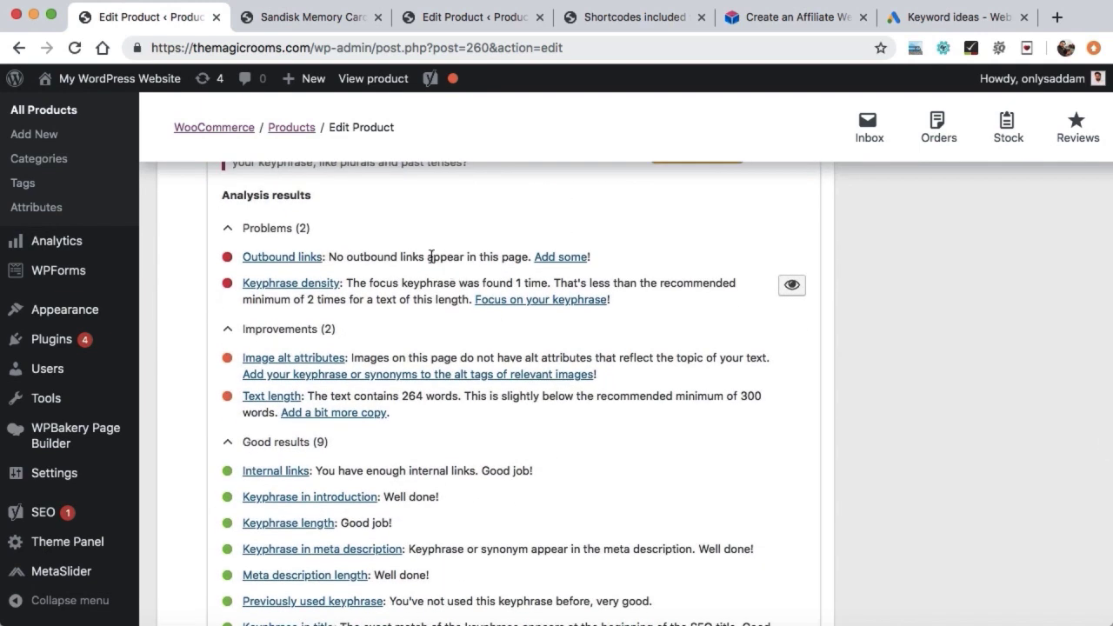
{"action": "scroll", "coordinate": [402, 457], "scroll_direction": "down", "scroll_amount": 1}
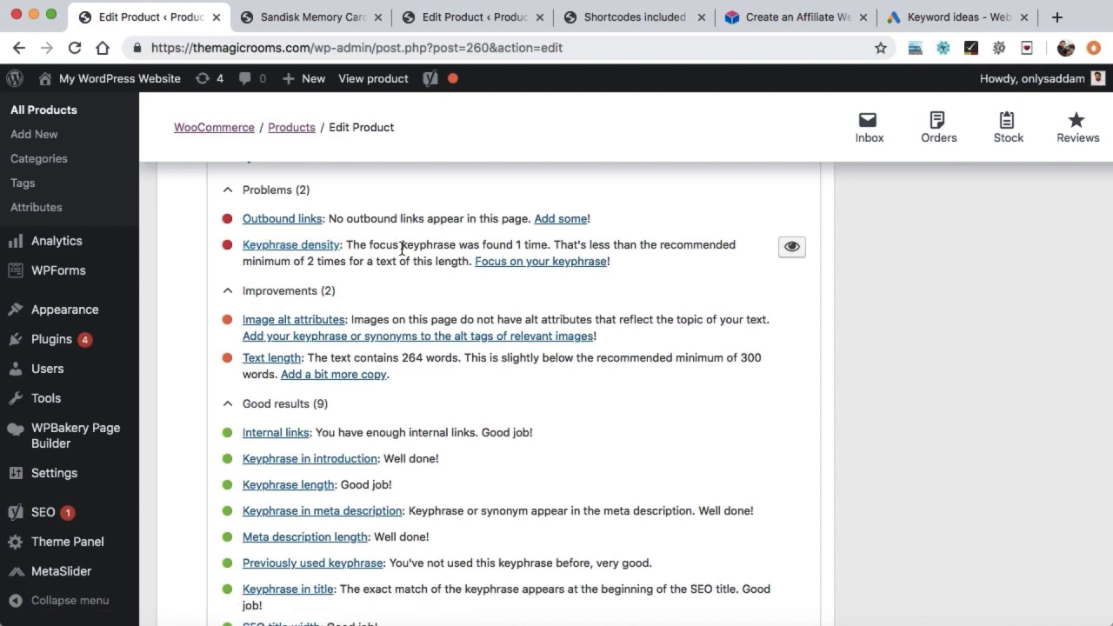
{"action": "scroll", "coordinate": [402, 249], "scroll_direction": "down", "scroll_amount": 1}
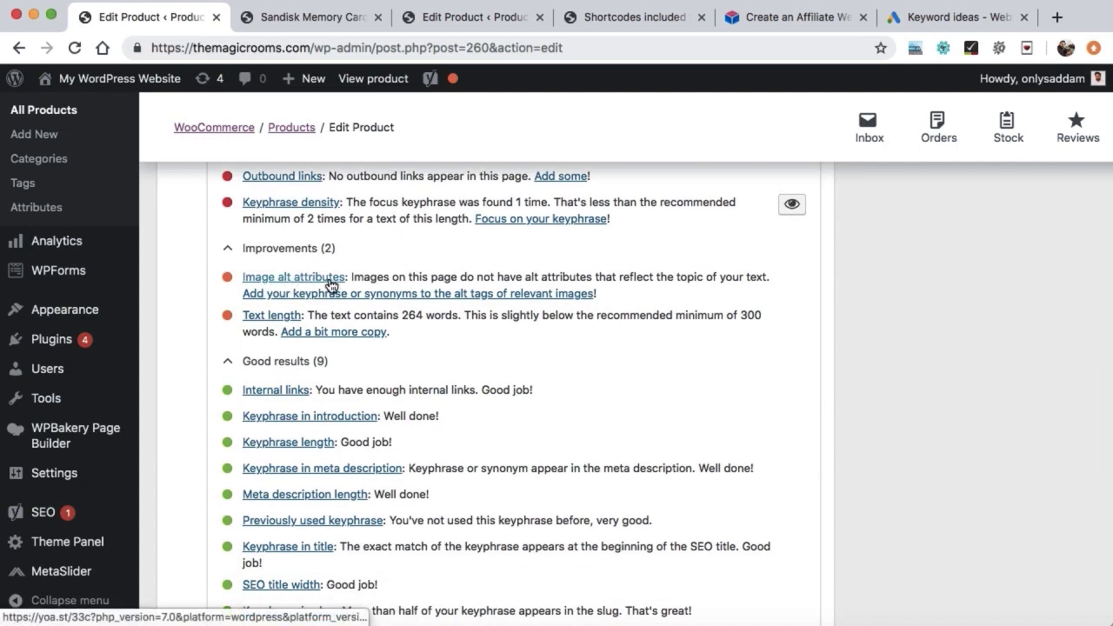
{"action": "scroll", "coordinate": [375, 278], "scroll_direction": "up", "scroll_amount": 2}
{"action": "scroll", "coordinate": [375, 280], "scroll_direction": "up", "scroll_amount": 15}
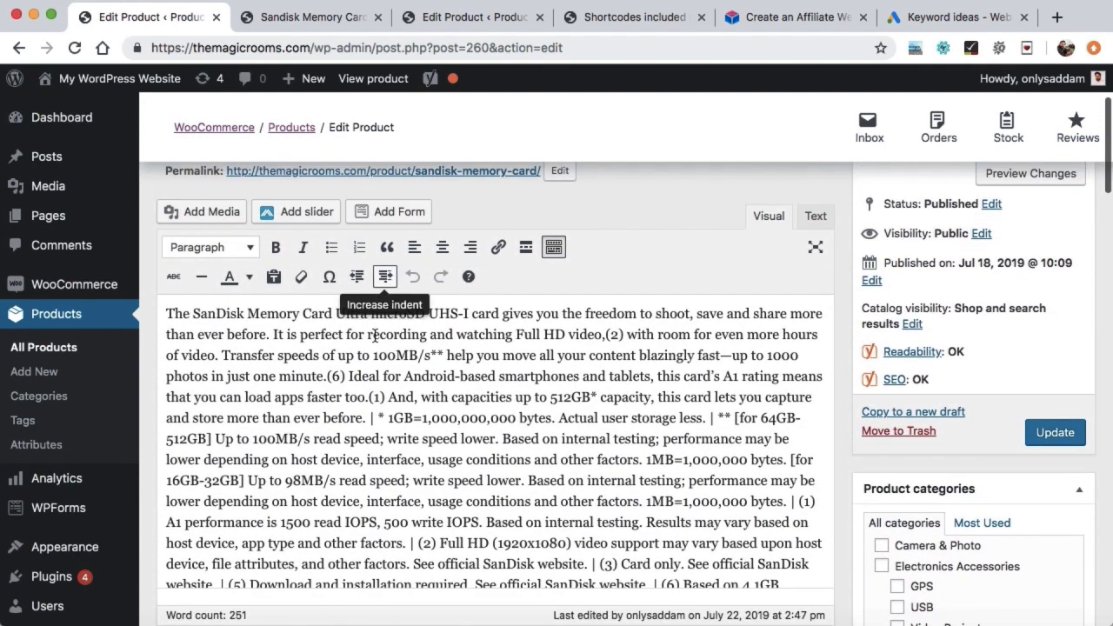
{"action": "scroll", "coordinate": [353, 355], "scroll_direction": "up", "scroll_amount": 2}
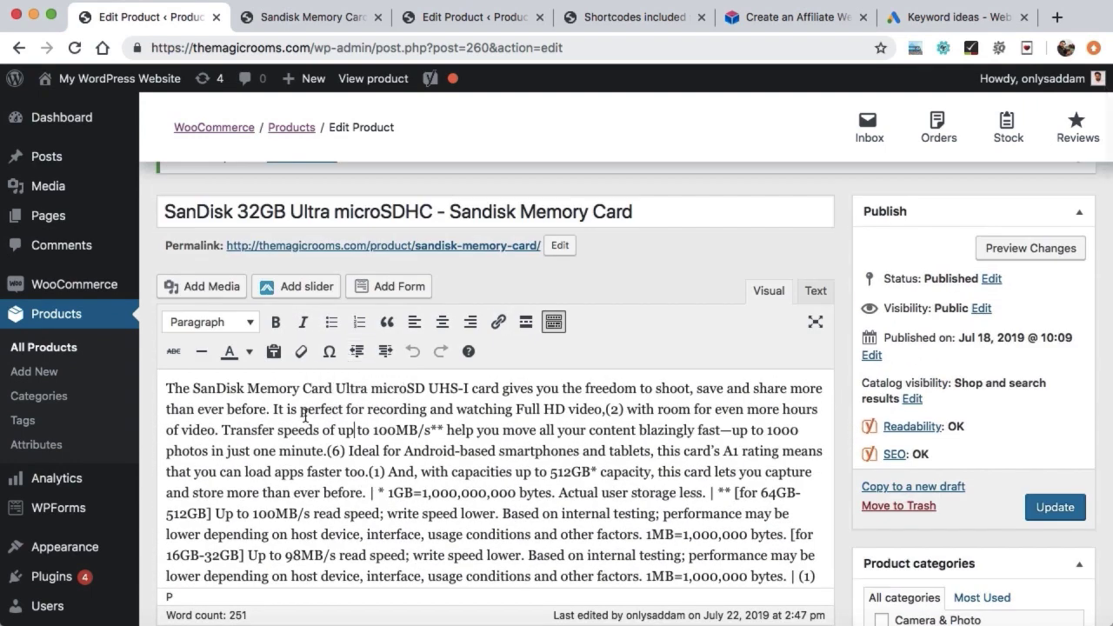
Open and close the Add Media window from the description editor.
{"action": "left_click", "coordinate": [167, 385]}
{"action": "left_click", "coordinate": [206, 289]}
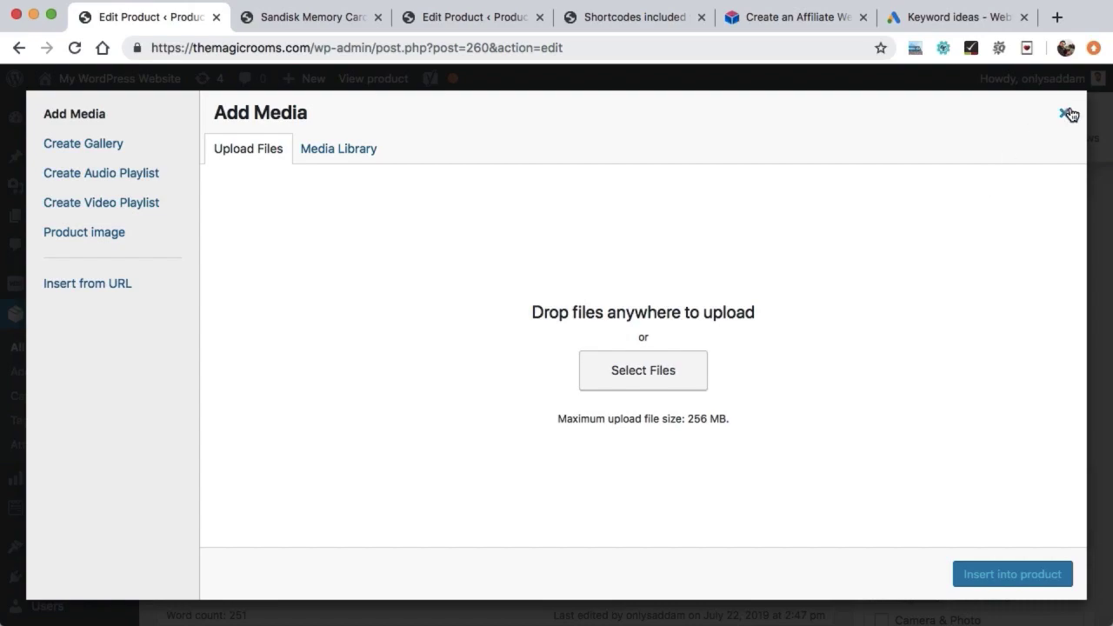
{"action": "left_click", "coordinate": [1062, 108]}
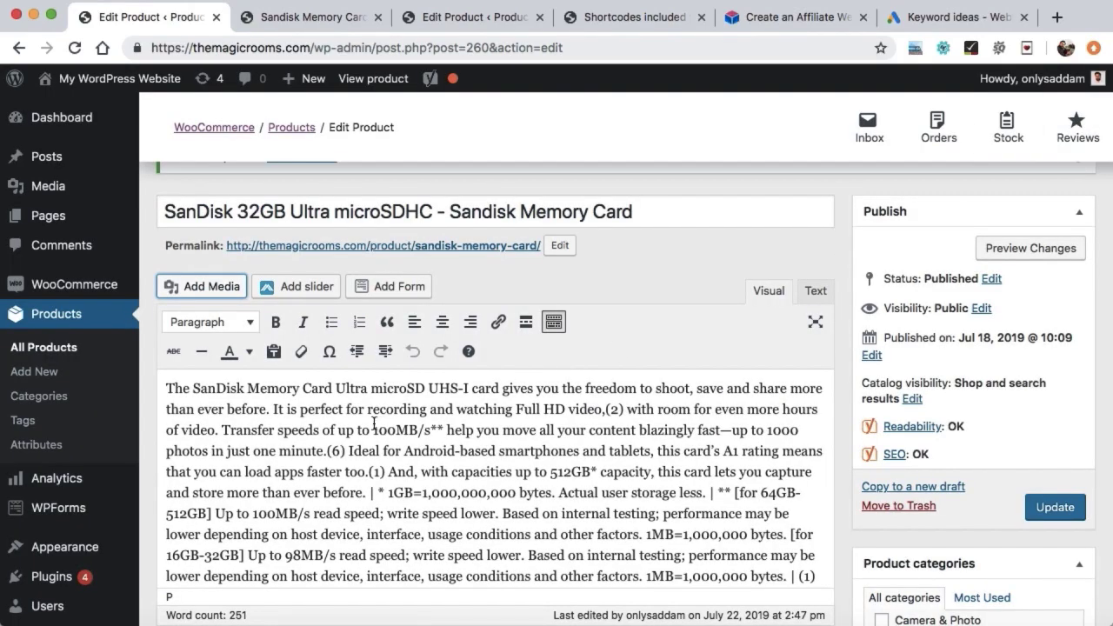
{"action": "scroll", "coordinate": [374, 423], "scroll_direction": "down", "scroll_amount": 20}
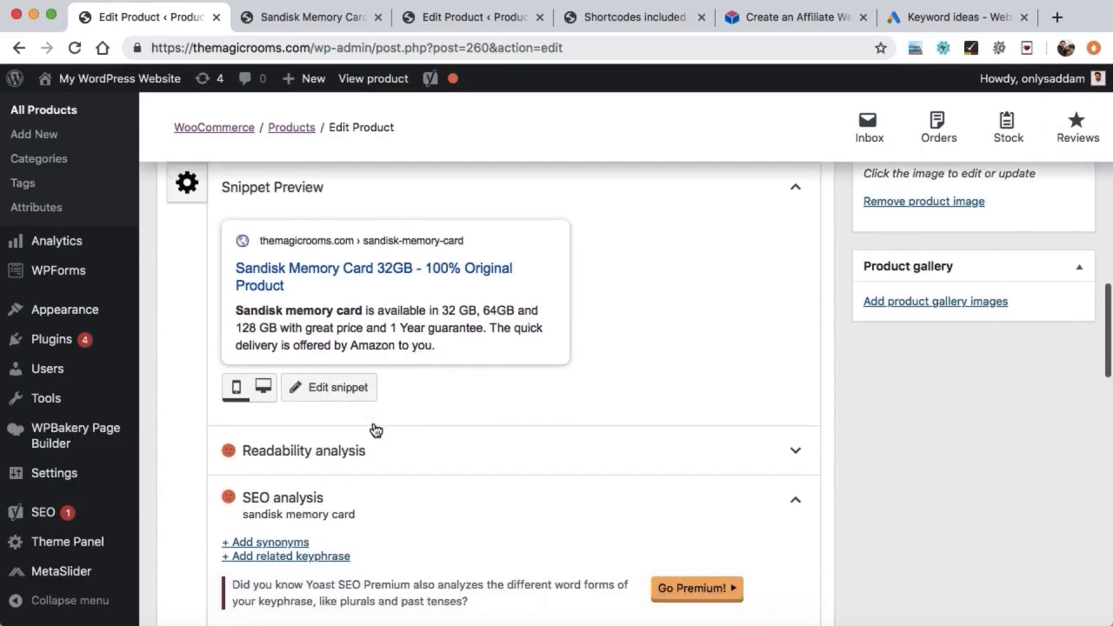
{"action": "scroll", "coordinate": [374, 424], "scroll_direction": "down", "scroll_amount": 3}
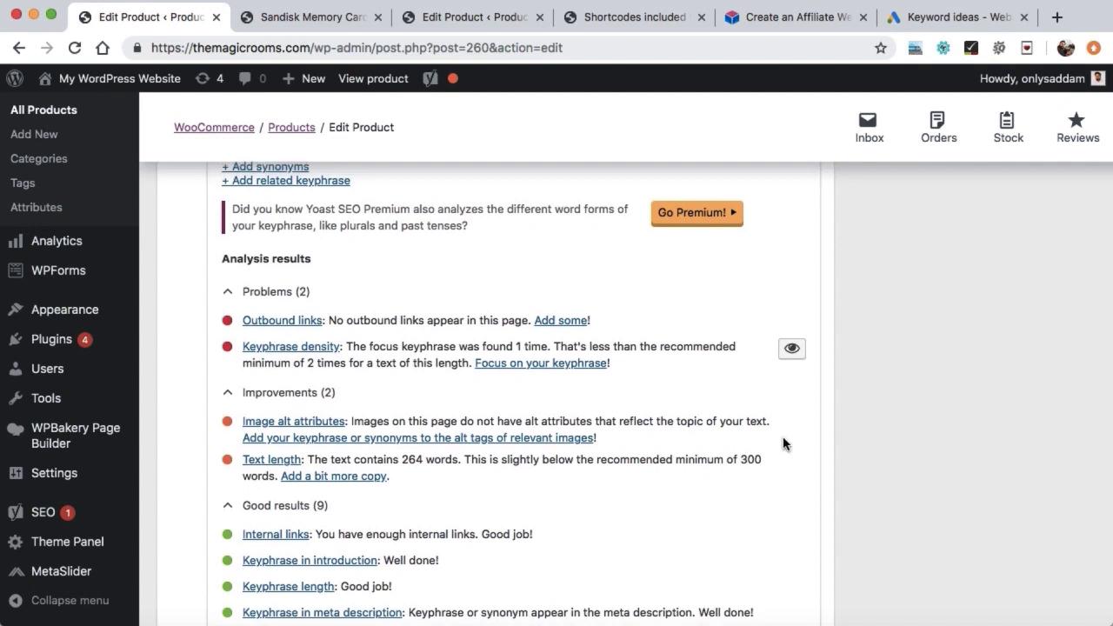
{"action": "scroll", "coordinate": [786, 445], "scroll_direction": "up", "scroll_amount": 3}
{"action": "scroll", "coordinate": [786, 449], "scroll_direction": "up", "scroll_amount": 1}
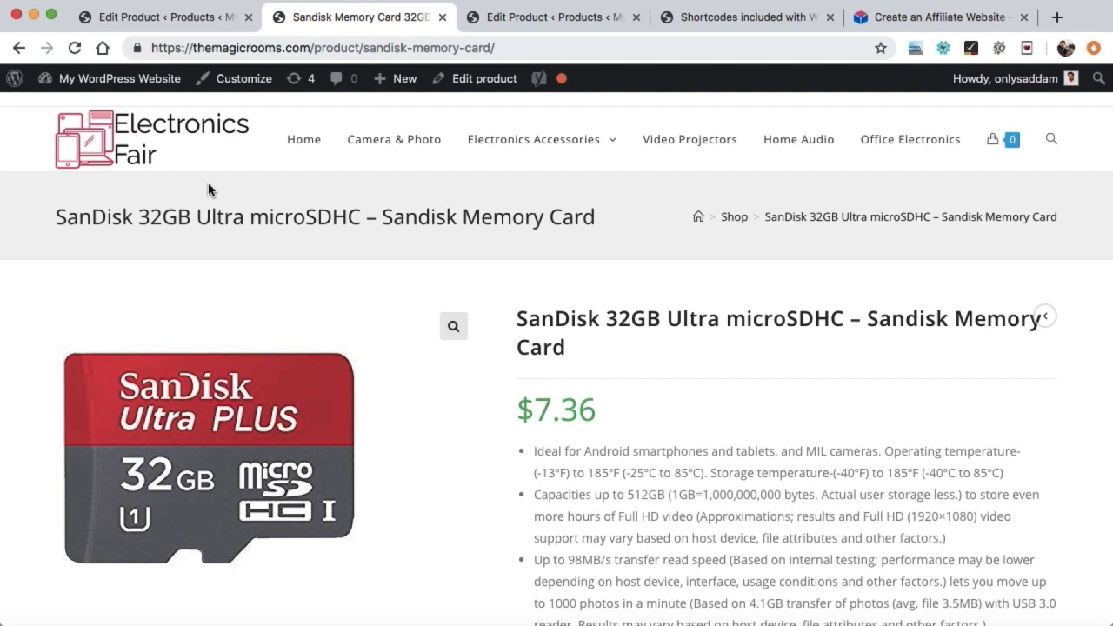
Paste the sandisk-memory-card product URL into a new Facebook post, then close the composer.
{"action": "left_click", "coordinate": [385, 47]}
{"action": "key", "text": "super+c"}
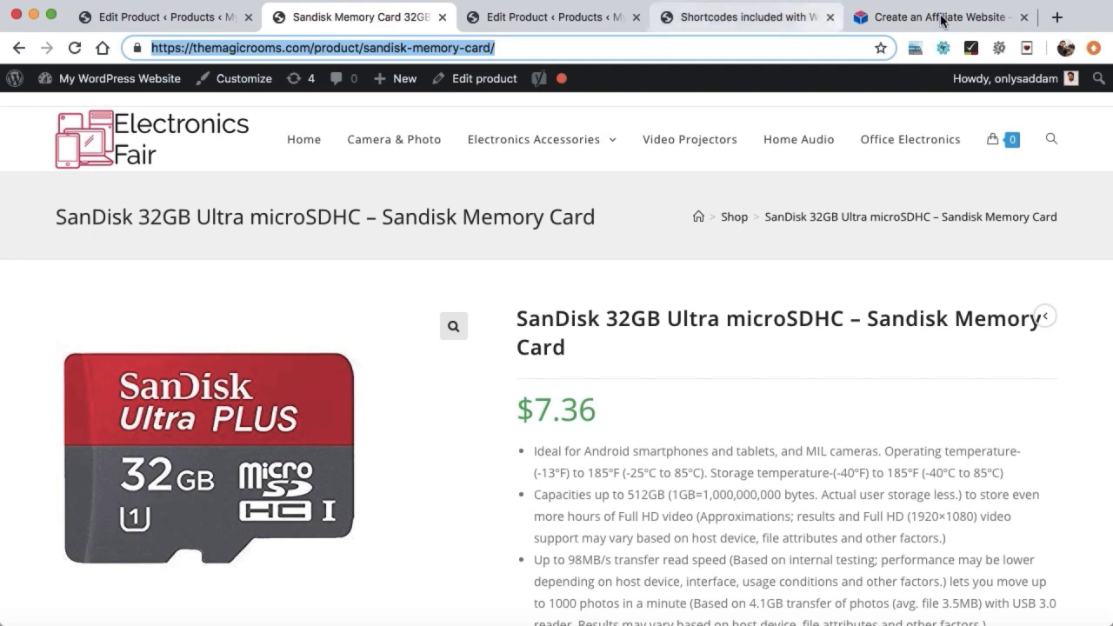
{"action": "left_click", "coordinate": [1057, 17]}
{"action": "type", "text": "fac"}
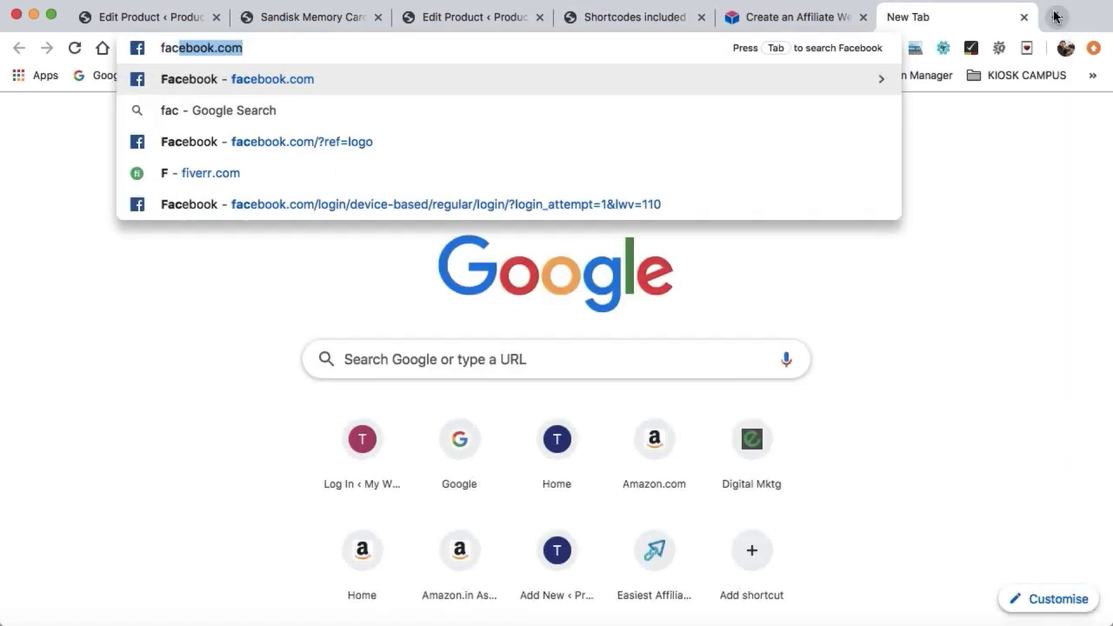
{"action": "key", "text": "Return"}
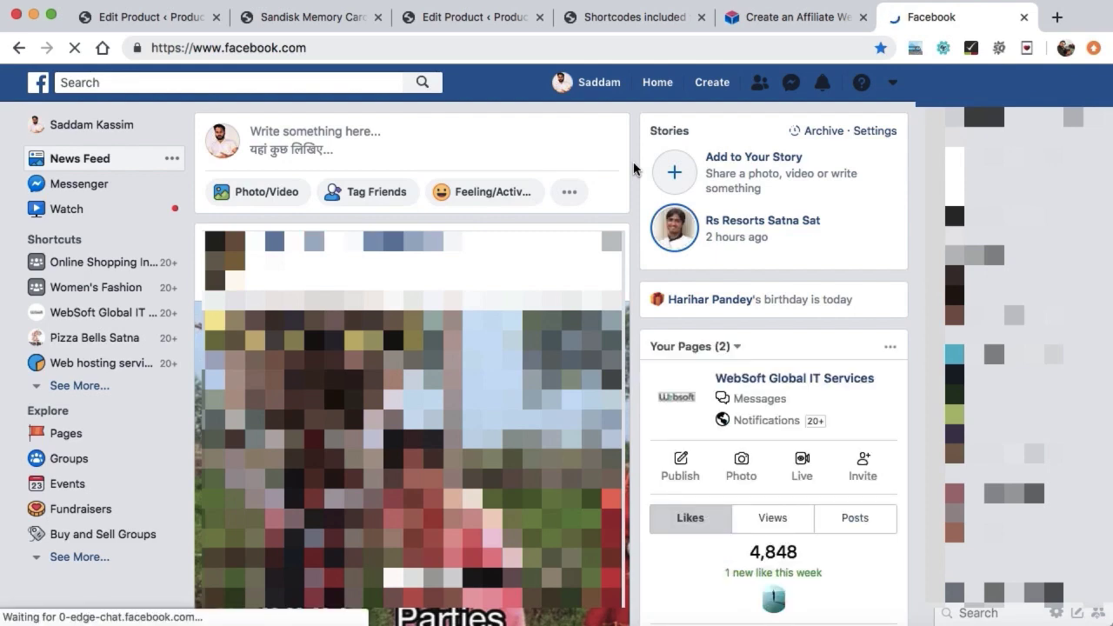
{"action": "left_click", "coordinate": [329, 139]}
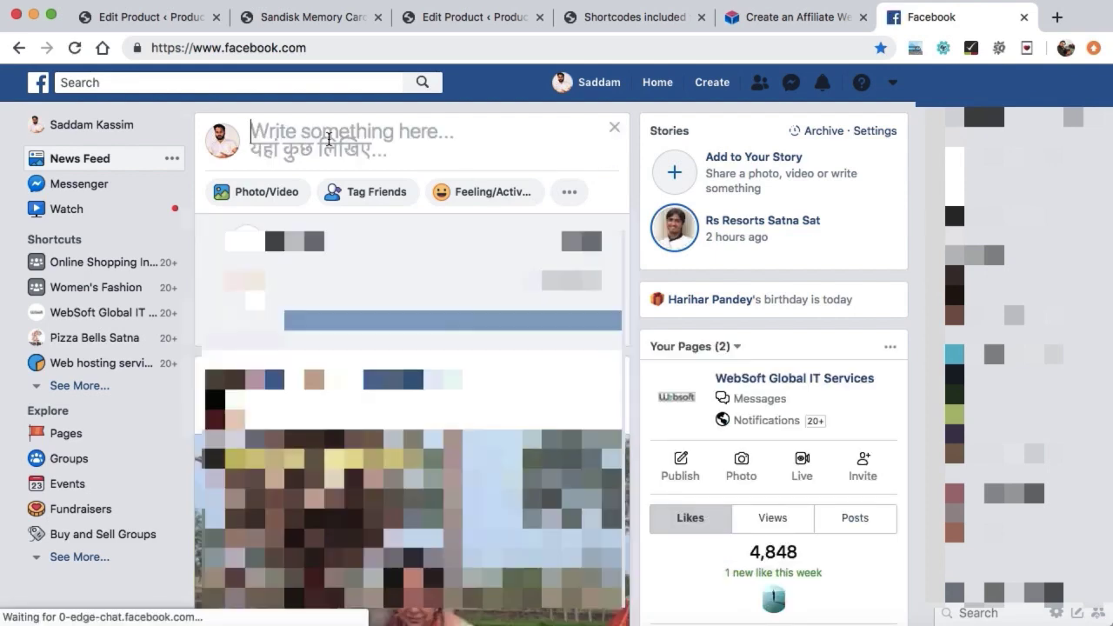
{"action": "key", "text": "super+v"}
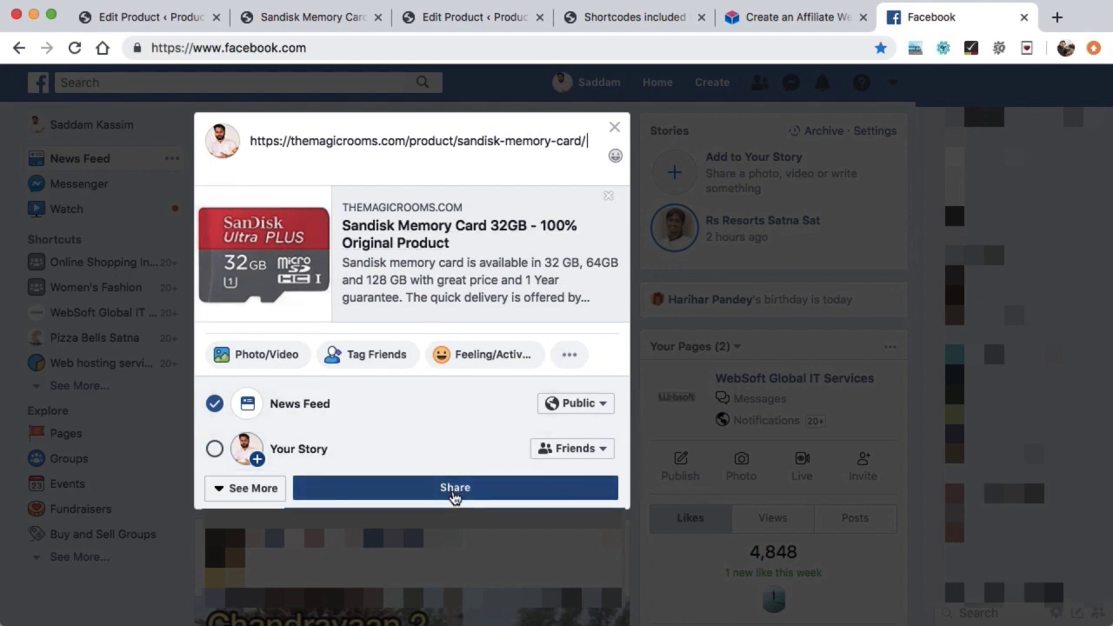
{"action": "left_click", "coordinate": [615, 130]}
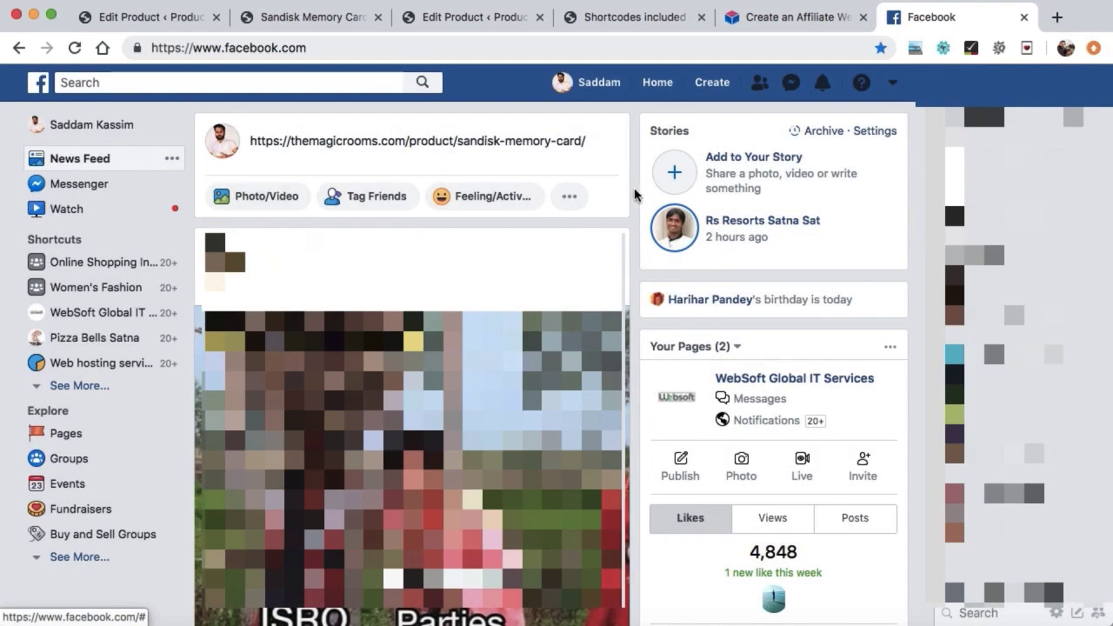